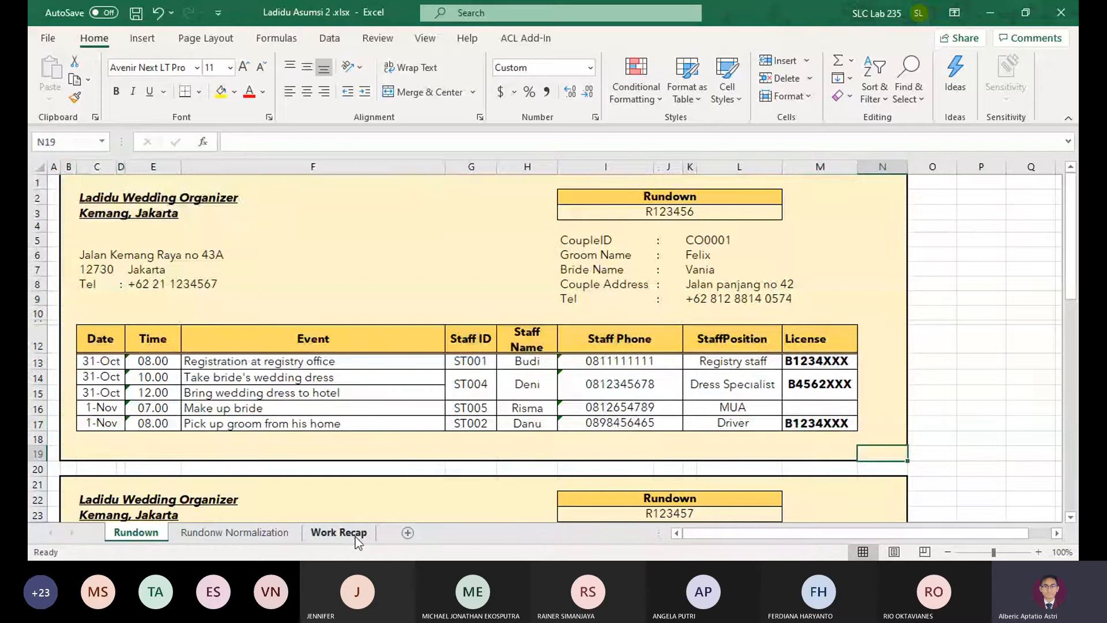
# Open the Work Recap sheet and examine the layout of the first work recapitulation form
pyautogui.click(355, 536)
pyautogui.moveTo(446, 466); pyautogui.dragTo(51, 461)
pyautogui.click(187, 436)
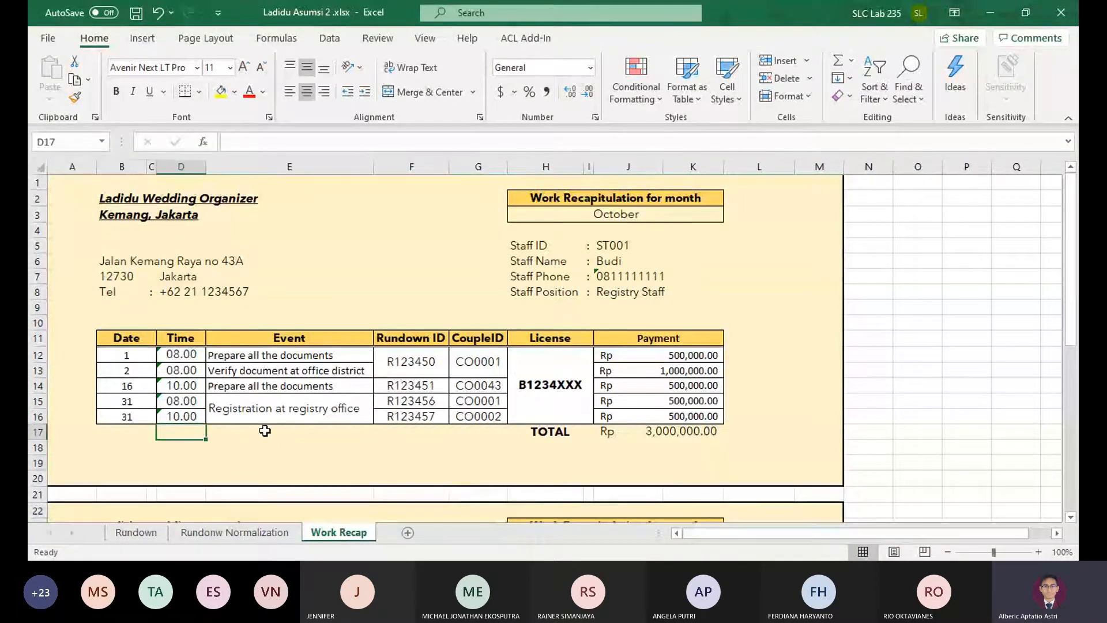
pyautogui.moveTo(830, 483); pyautogui.dragTo(55, 180)
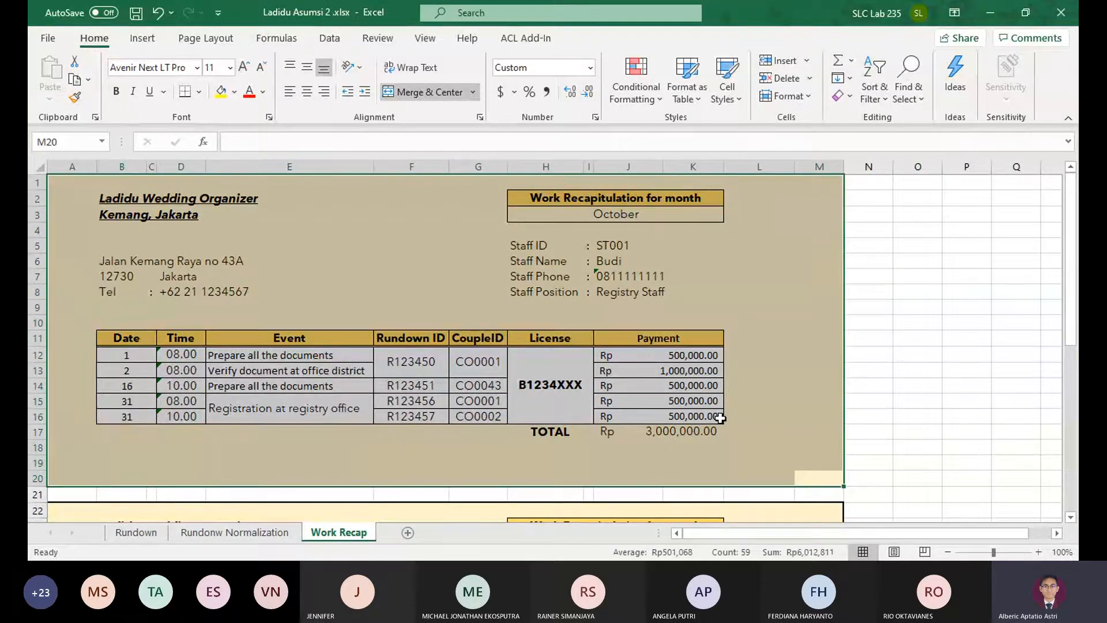
pyautogui.click(456, 459)
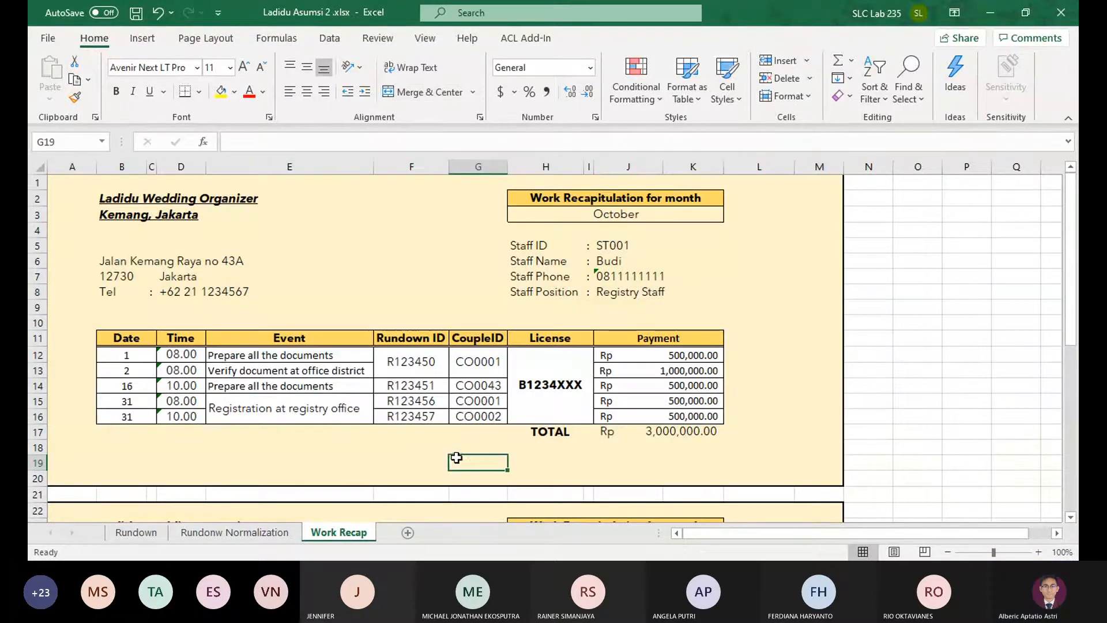
pyautogui.click(463, 480)
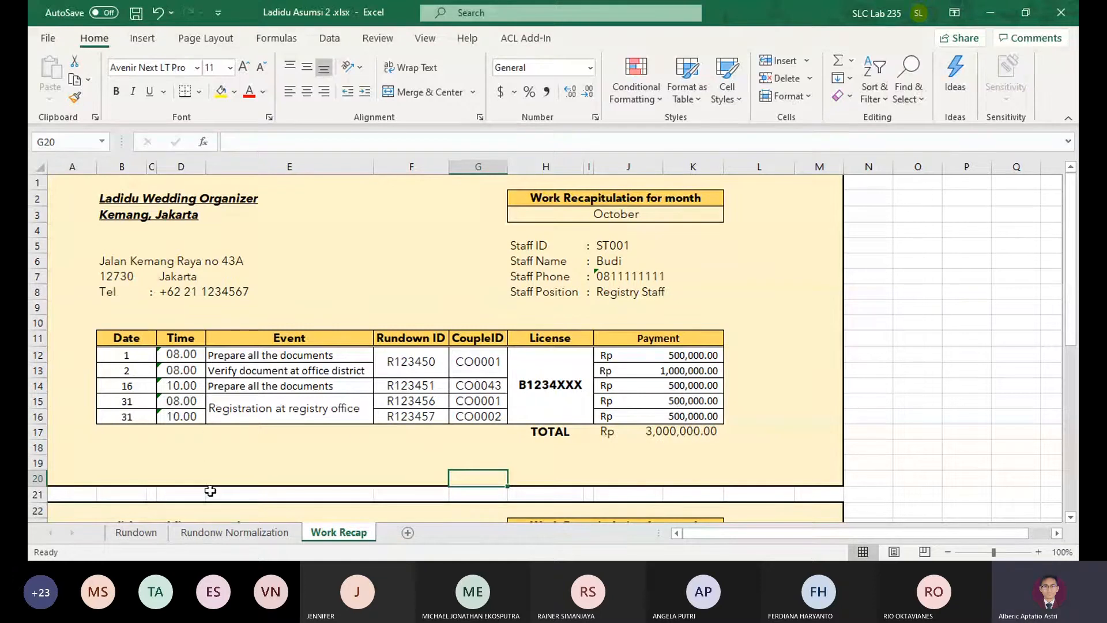
# Add a new worksheet after Work Recap and name it "Work Recap Normalization"
pyautogui.click(407, 532)
pyautogui.doubleClick(402, 533)
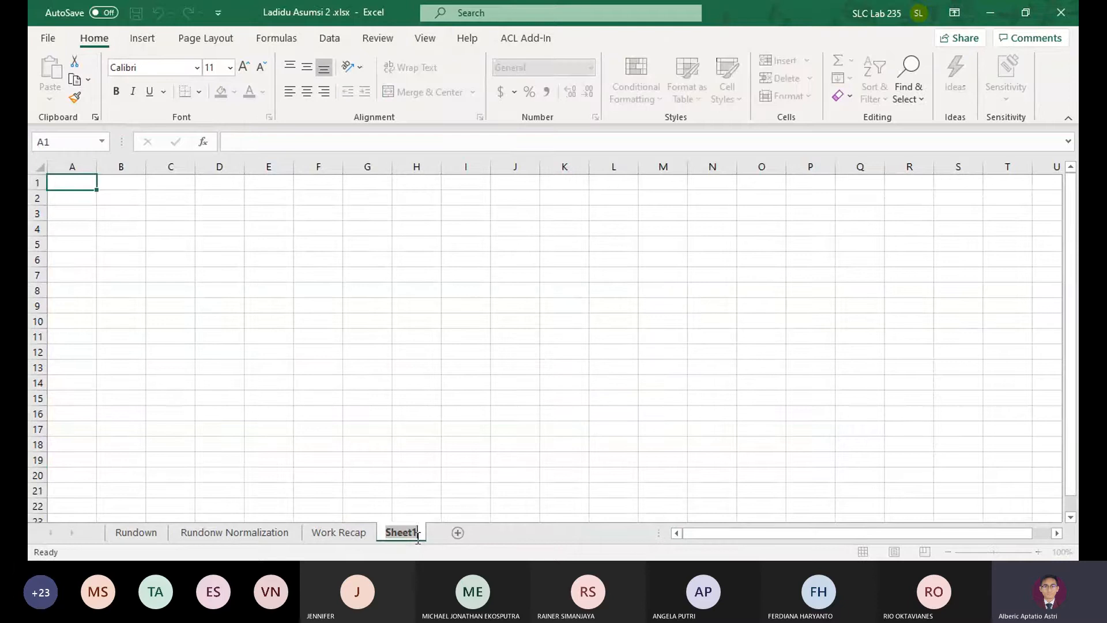
pyautogui.write('WOrk')
pyautogui.press('BackSpace')
pyautogui.press('BackSpace')
pyautogui.press('BackSpace')
pyautogui.write('Work Recap')
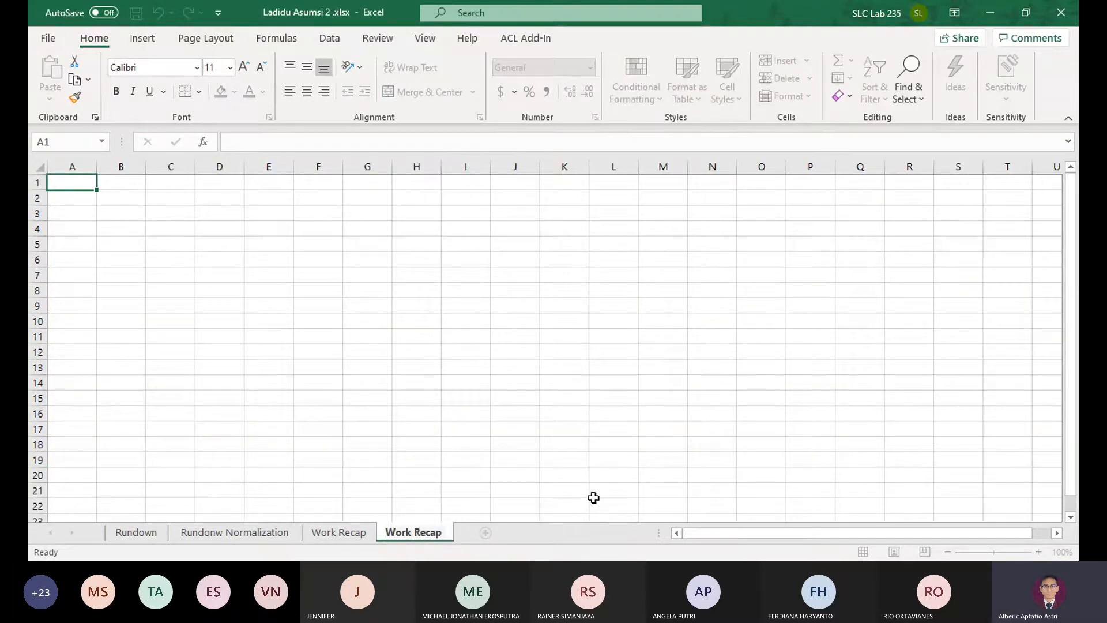
pyautogui.write(' Normalization')
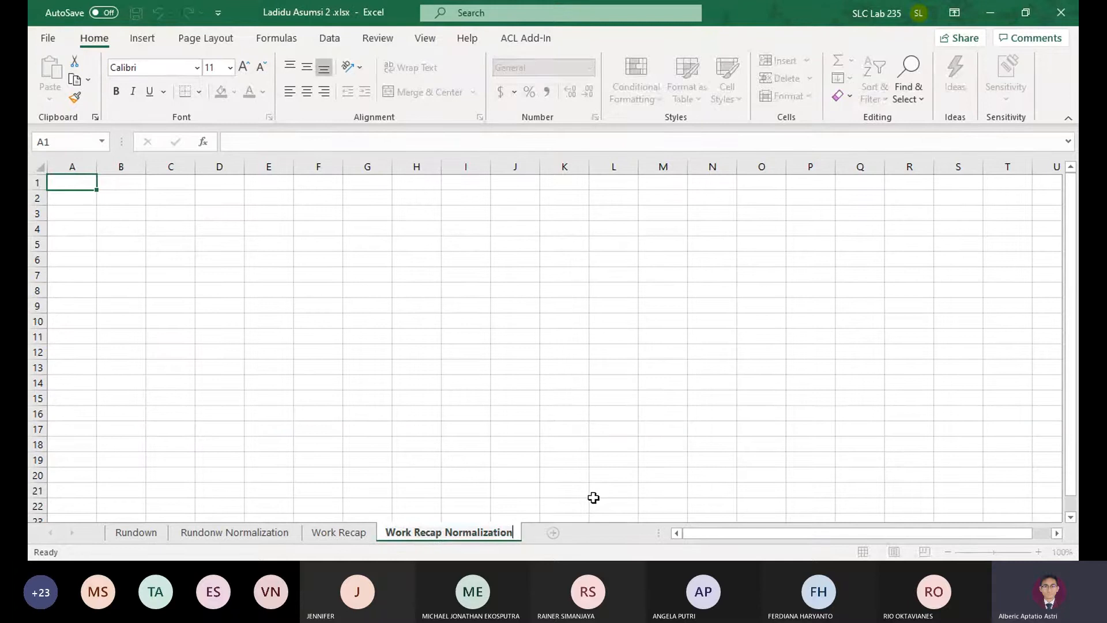
pyautogui.press('Return')
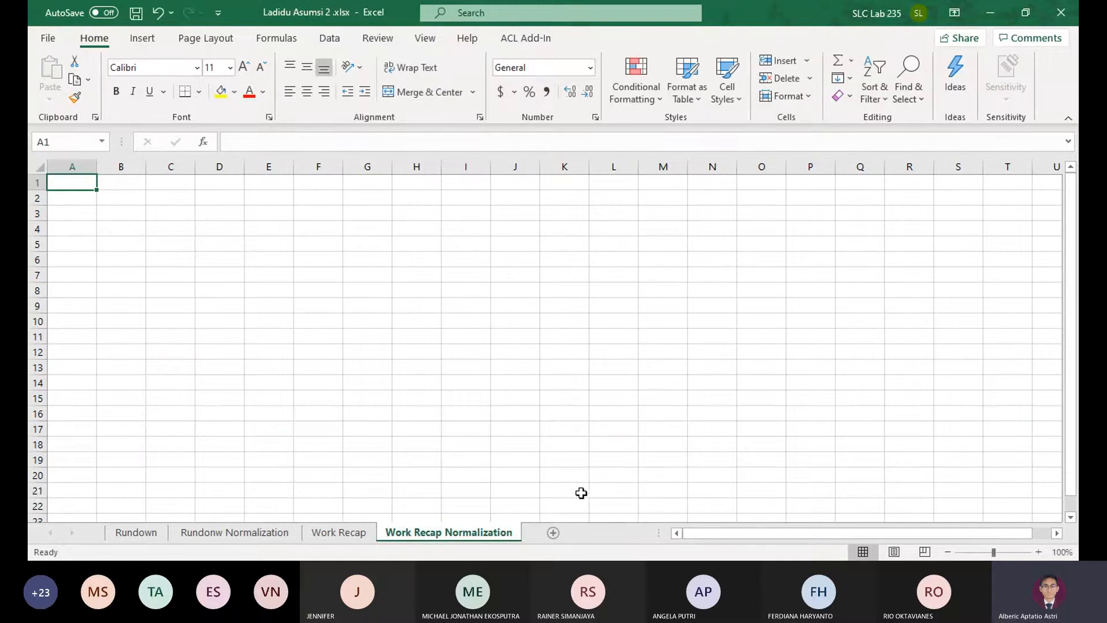
# Return to the Work Recap sheet and examine the month and staff detail fields of the first form
pyautogui.click(372, 533)
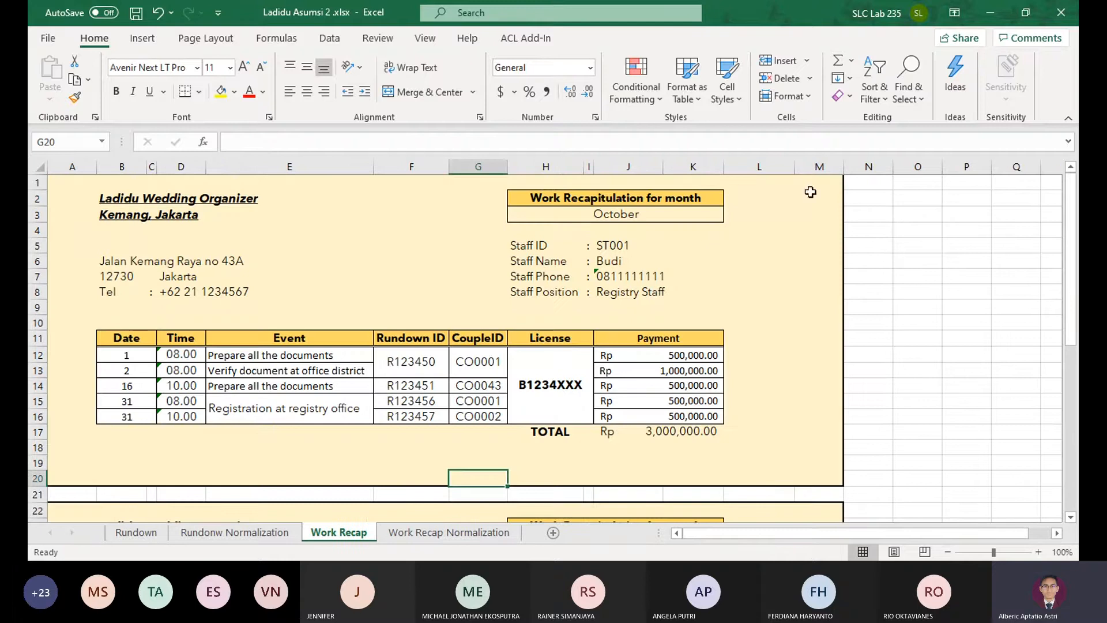
pyautogui.moveTo(624, 215)
pyautogui.mouseDown()
pyautogui.moveTo(645, 196)
pyautogui.moveTo(634, 201)
pyautogui.mouseUp()
pyautogui.moveTo(530, 244); pyautogui.dragTo(661, 290)
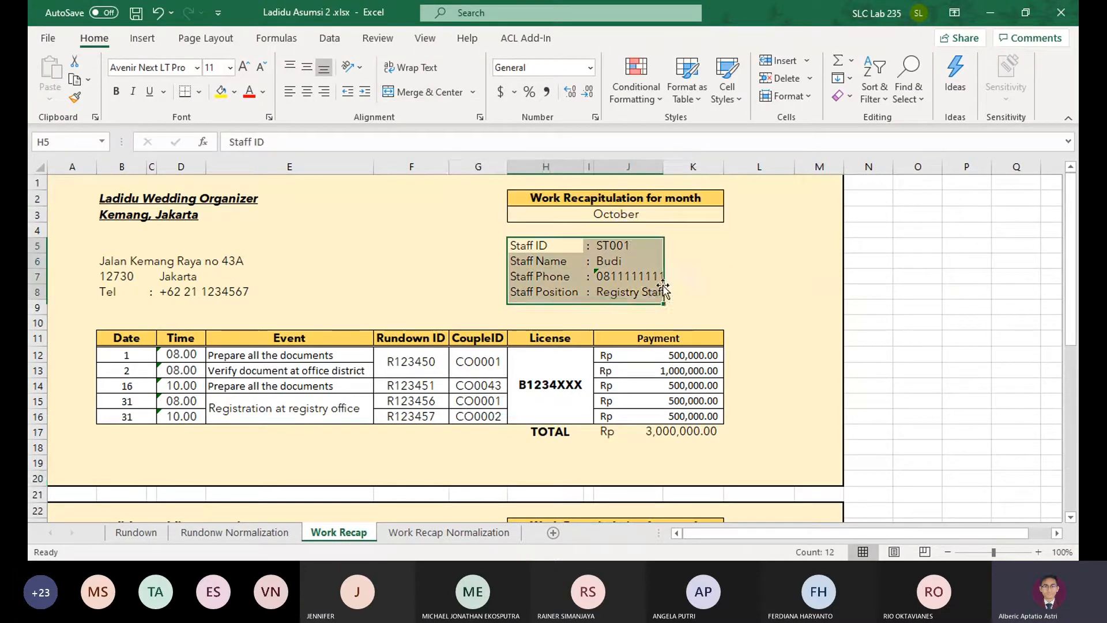
pyautogui.click(639, 294)
pyautogui.click(626, 242)
pyautogui.click(627, 262)
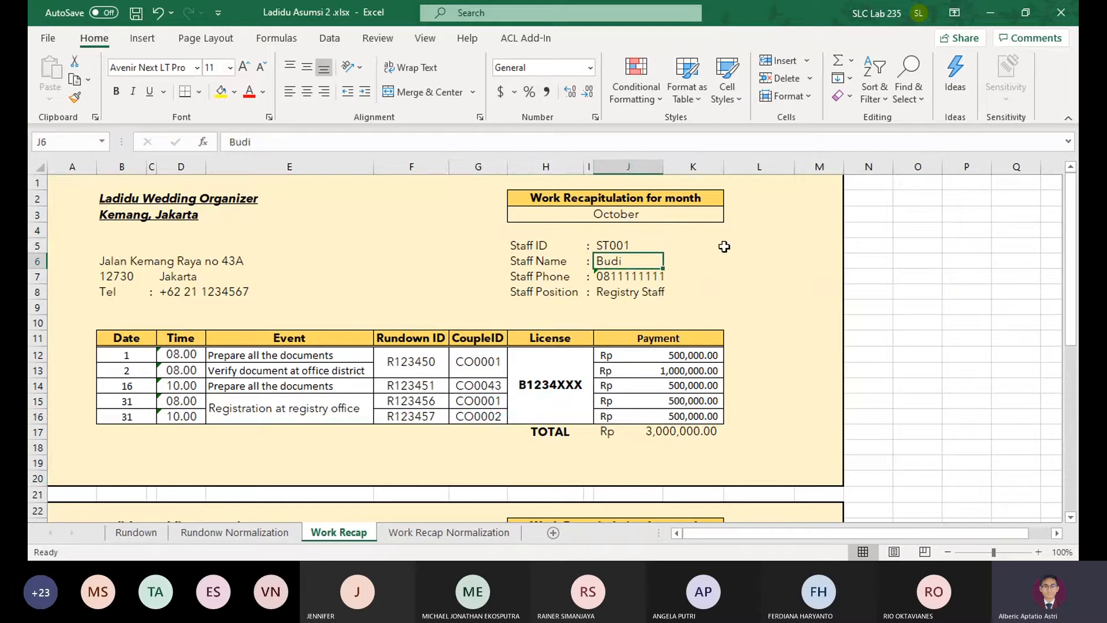
# Examine the first form's event table column by column, from date to payment, and compare each event with its payment
pyautogui.moveTo(121, 359); pyautogui.dragTo(650, 420)
pyautogui.click(651, 420)
pyautogui.click(151, 360)
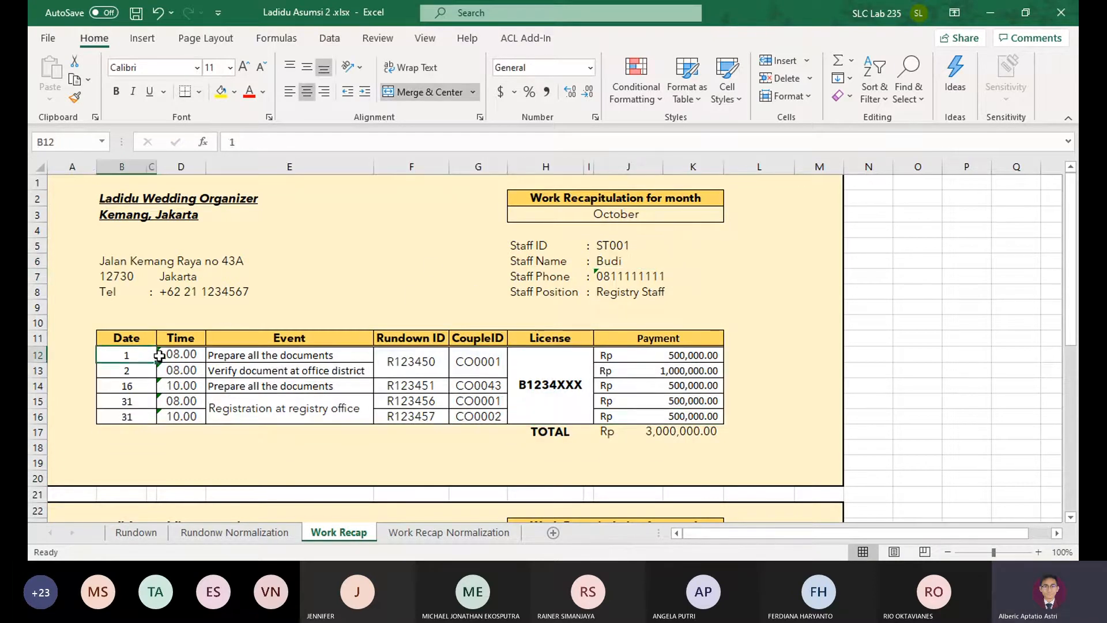
pyautogui.click(168, 356)
pyautogui.click(251, 357)
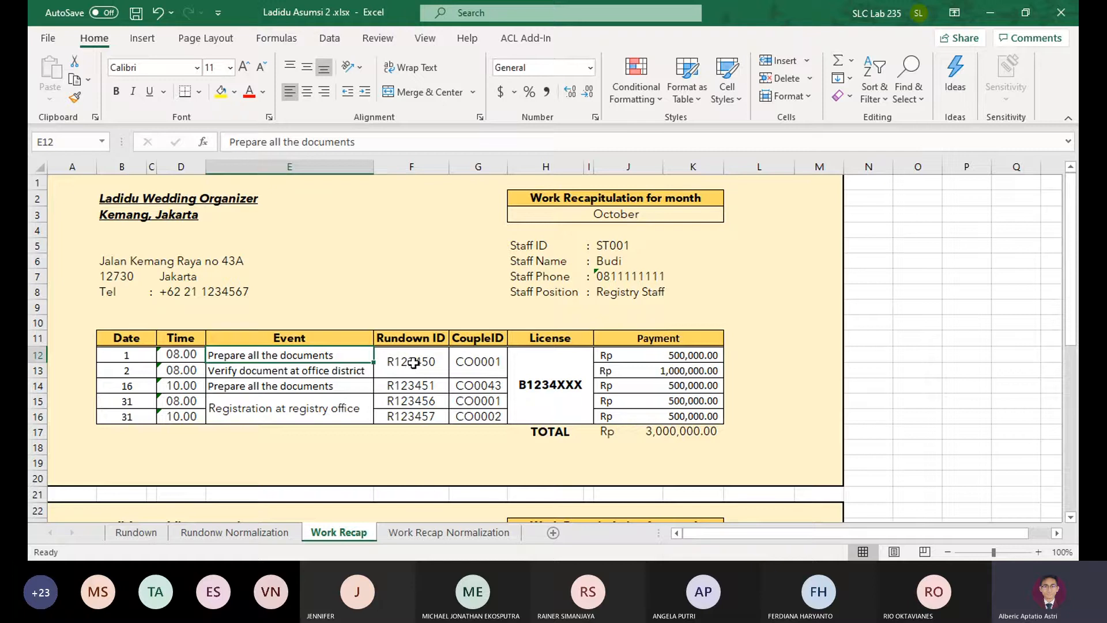
pyautogui.click(412, 363)
pyautogui.click(481, 369)
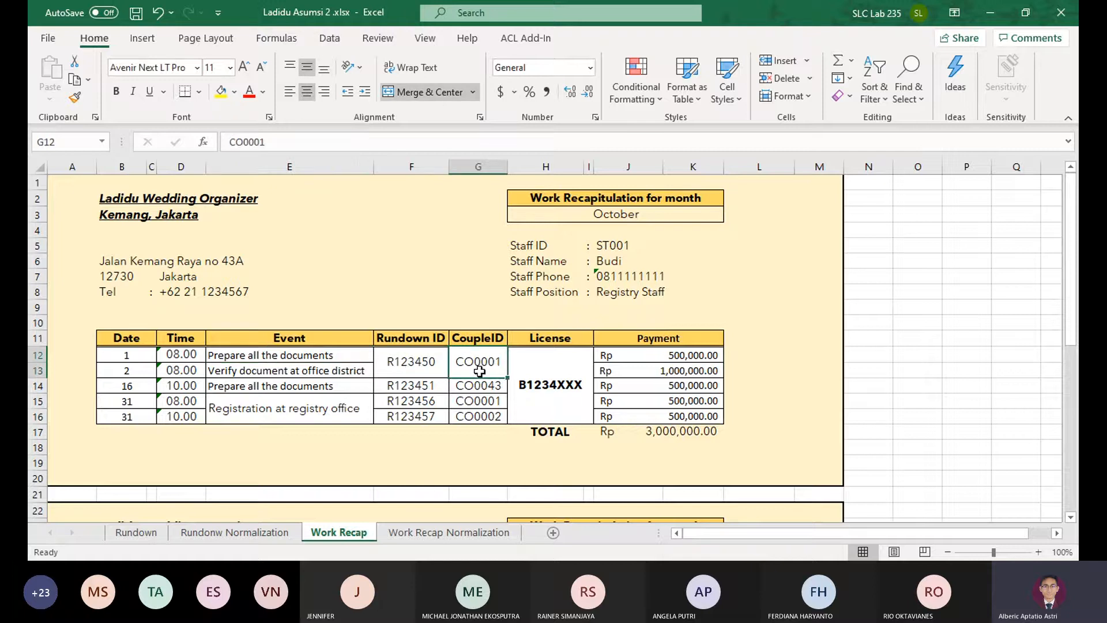
pyautogui.click(543, 369)
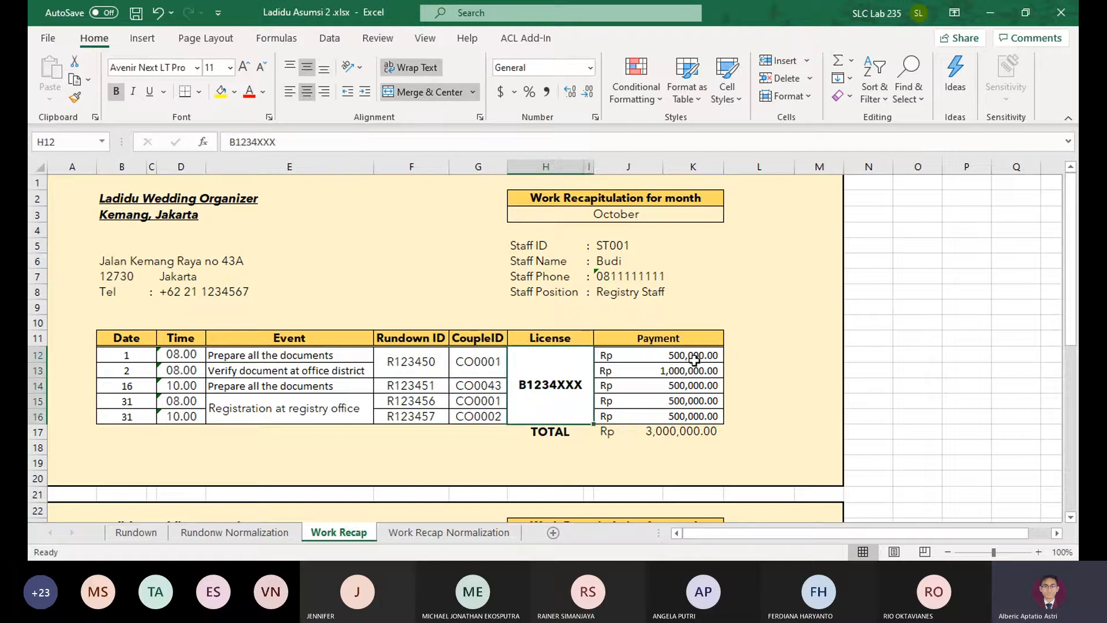
pyautogui.click(693, 358)
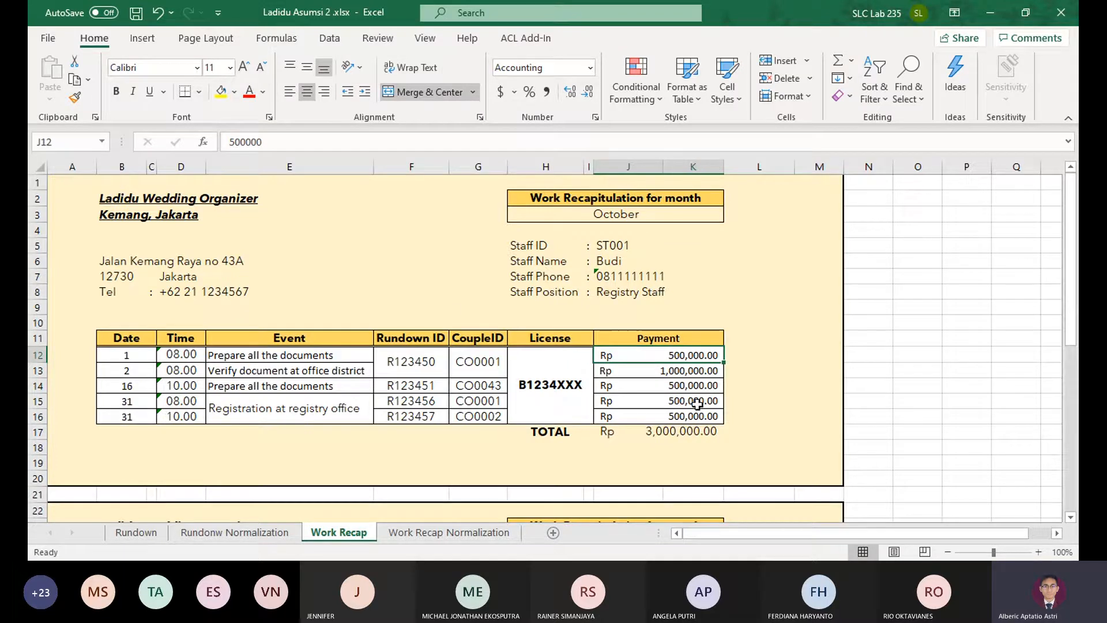
pyautogui.click(300, 357)
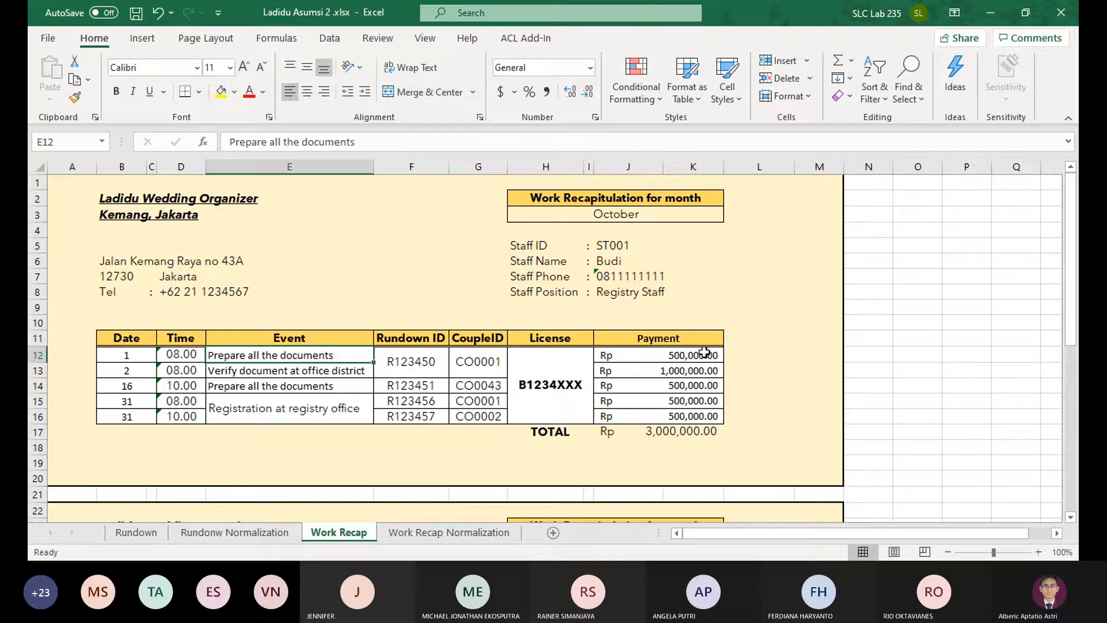
pyautogui.click(705, 350)
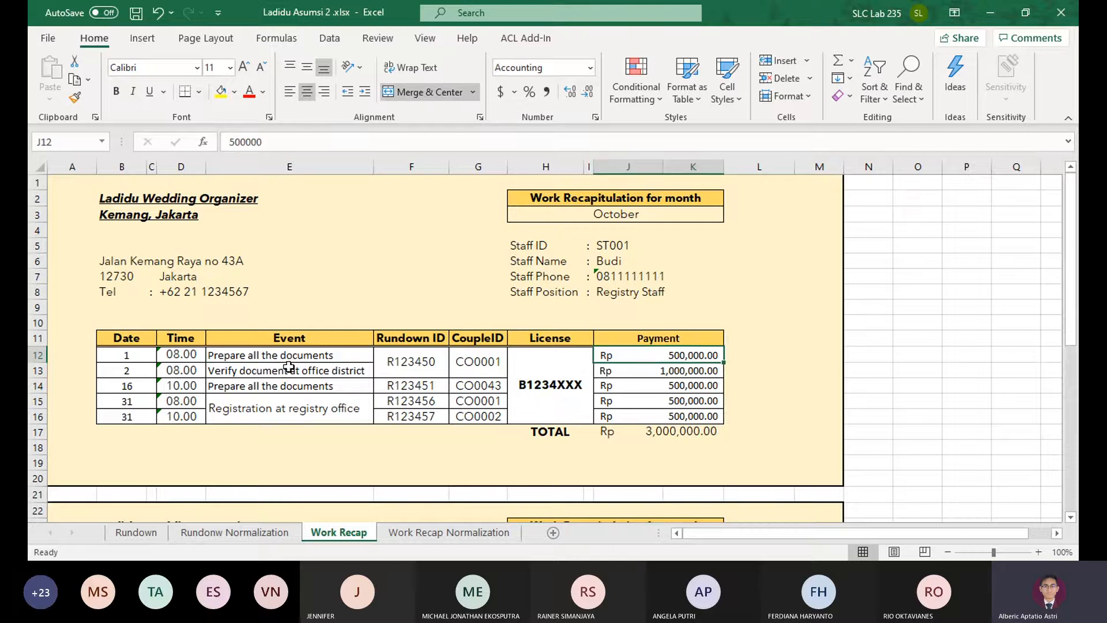
pyautogui.click(303, 356)
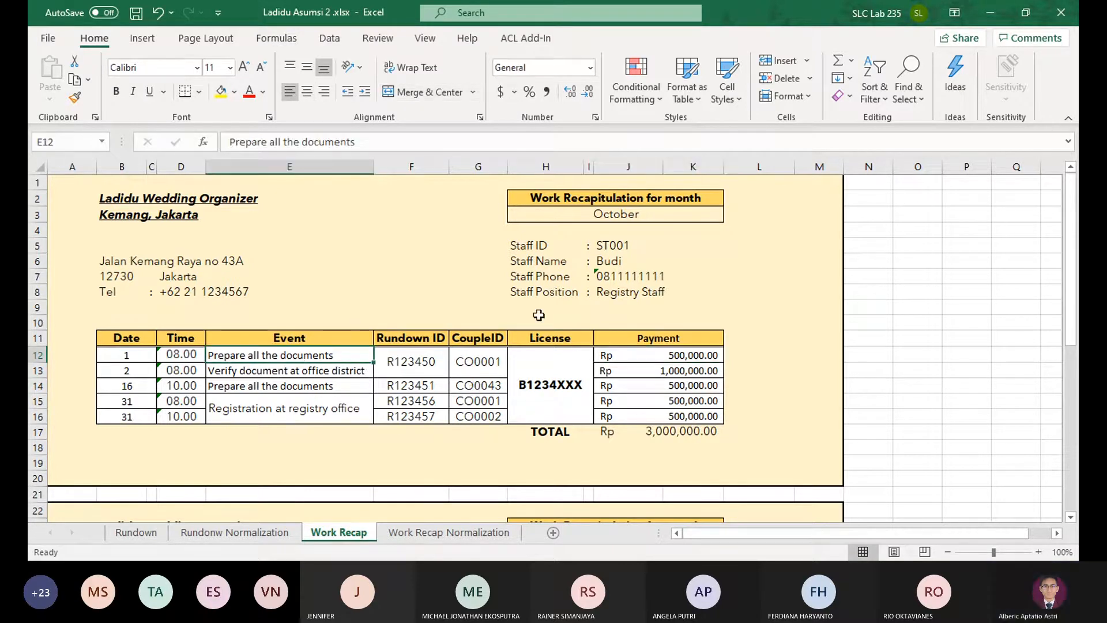
# Examine how the first form's staff ID relates to its license, rundown ID and couple ID entries
pyautogui.click(615, 246)
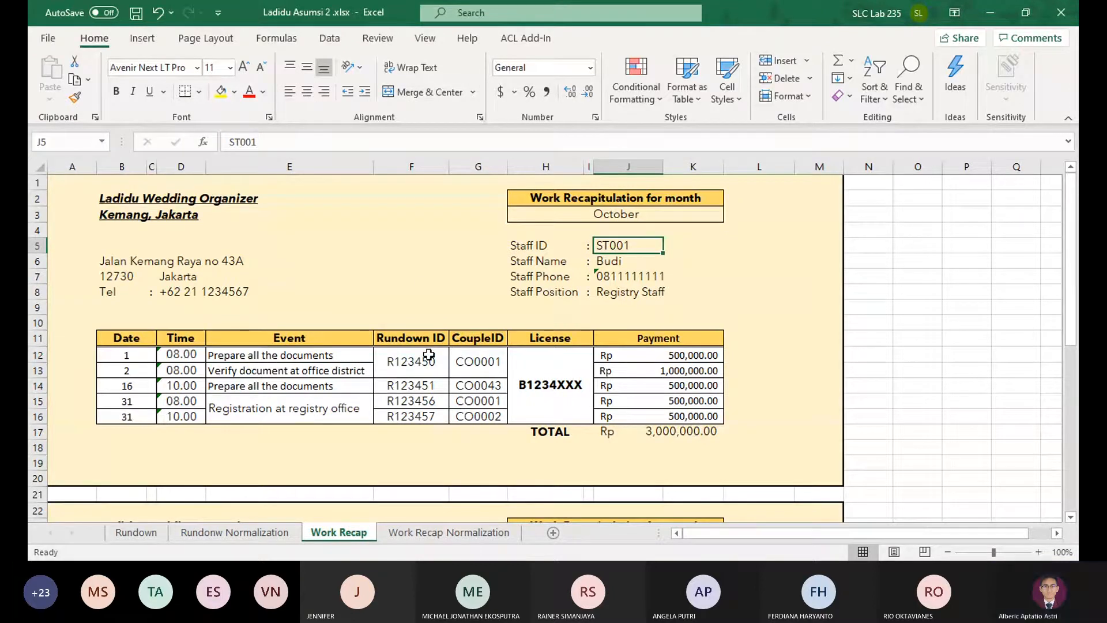
pyautogui.scroll(-2, 552, 380)
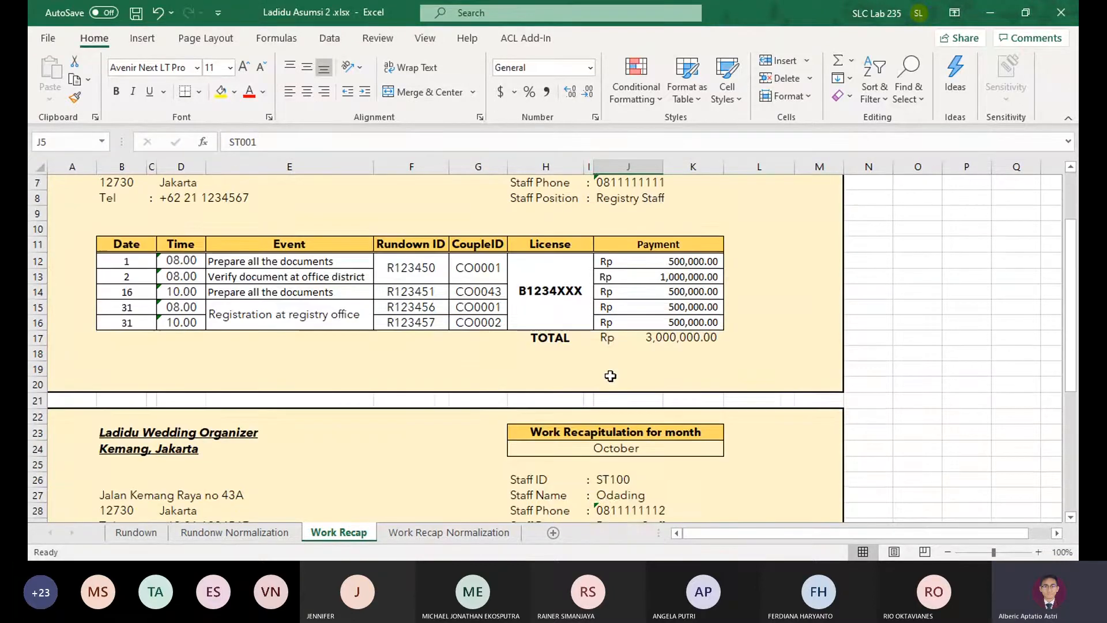
pyautogui.scroll(1, 575, 371)
pyautogui.click(547, 338)
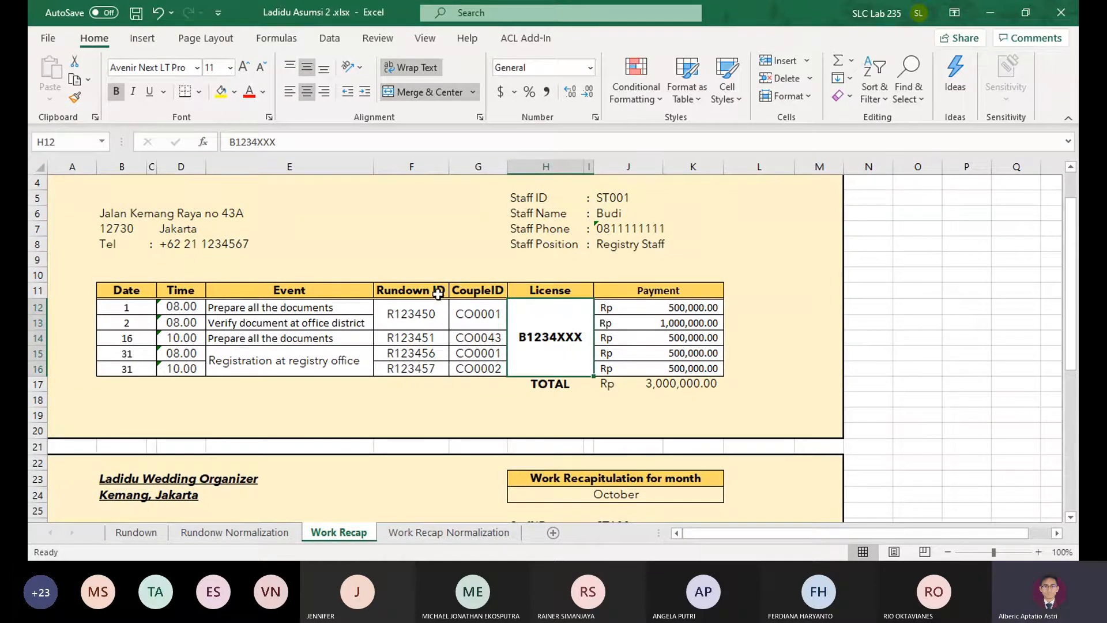
pyautogui.moveTo(427, 297); pyautogui.dragTo(479, 366)
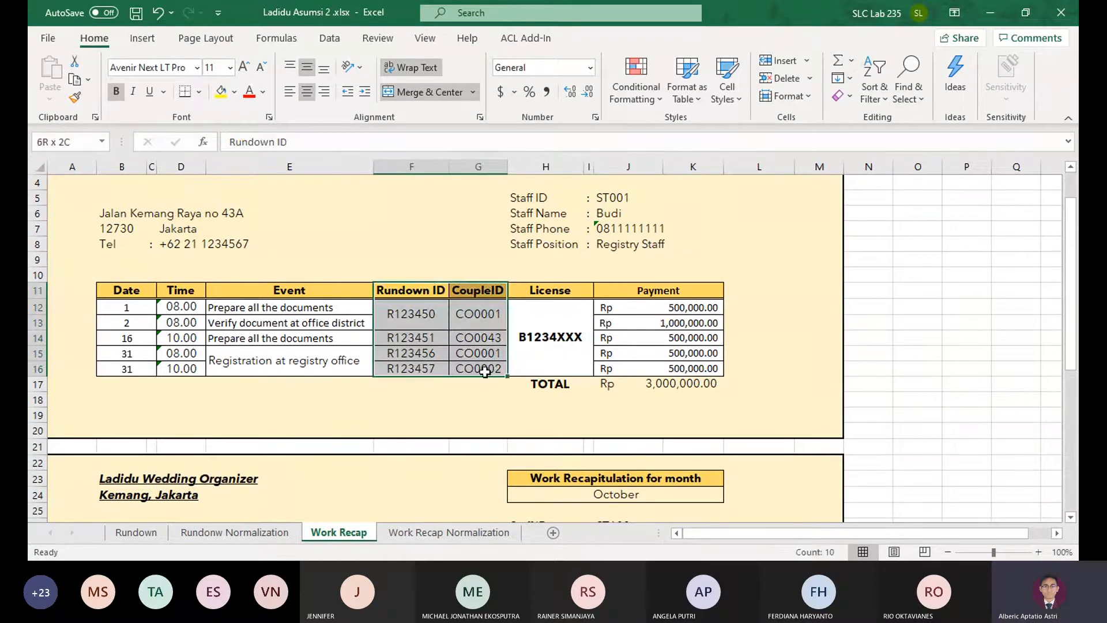
pyautogui.moveTo(421, 289); pyautogui.dragTo(478, 368)
pyautogui.click(478, 368)
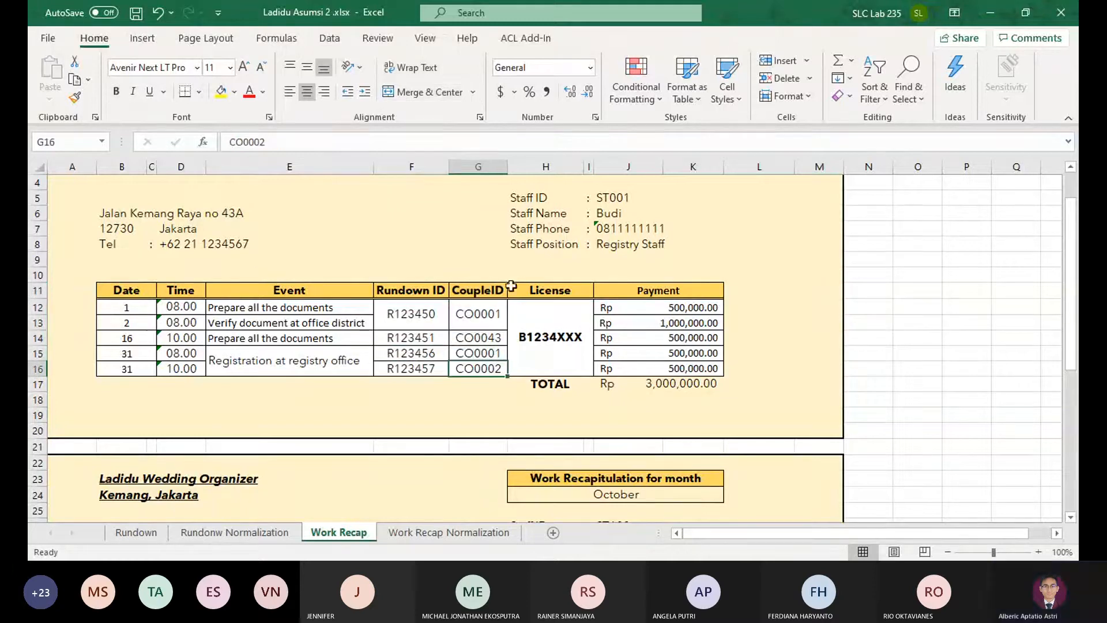
# Examine the first form's recapitulation month, its date entries and the formula behind the payment total
pyautogui.scroll(1, 511, 286)
pyautogui.click(633, 214)
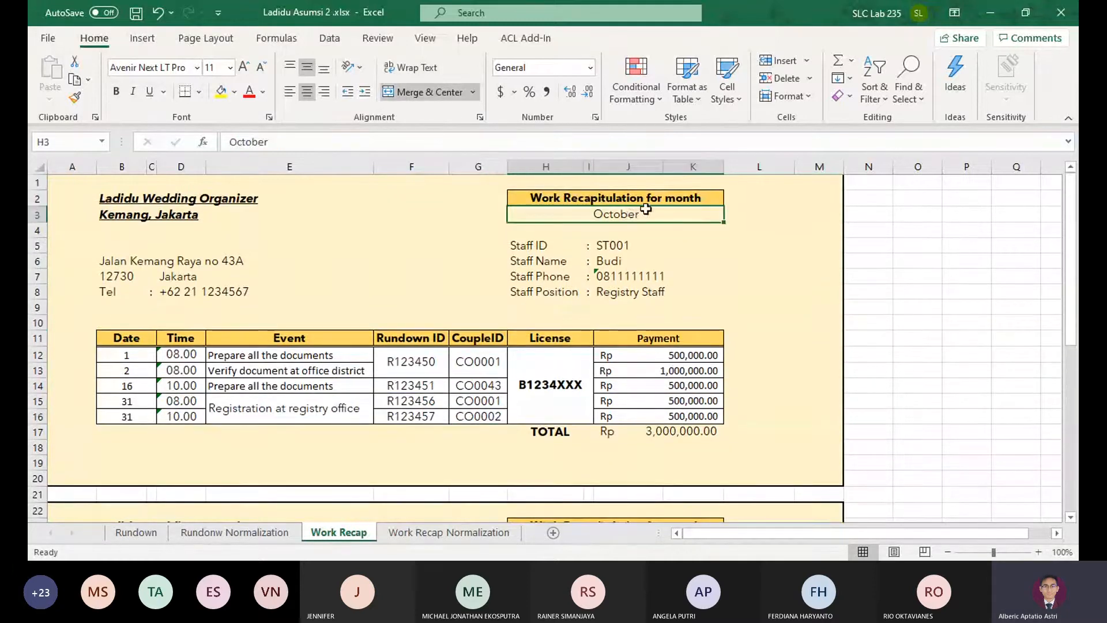
pyautogui.moveTo(129, 354); pyautogui.dragTo(140, 413)
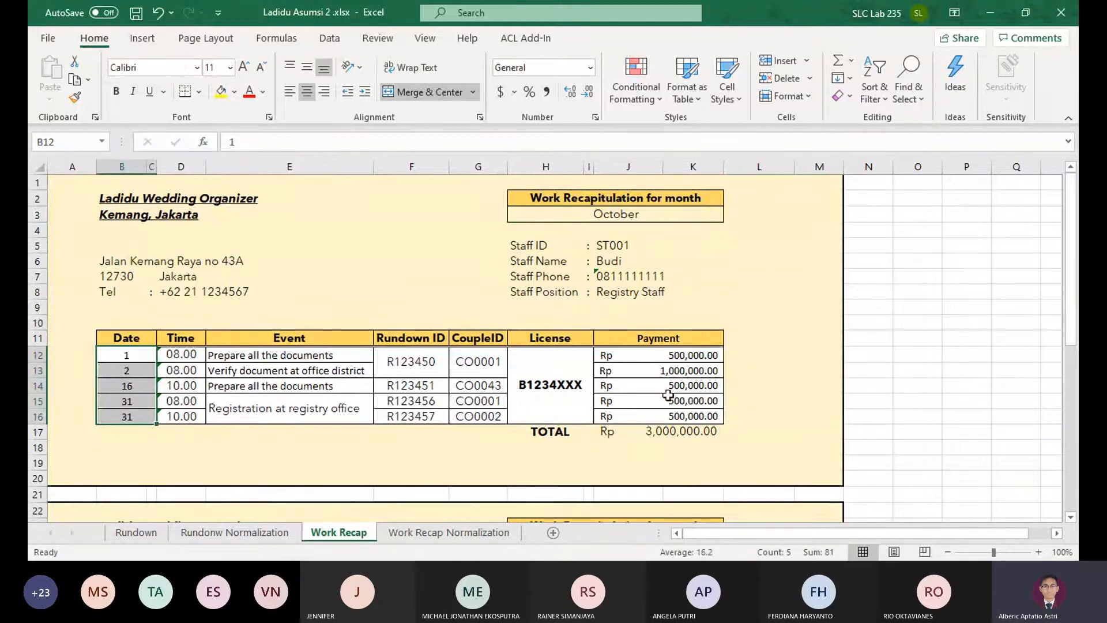
pyautogui.scroll(-2, 499, 406)
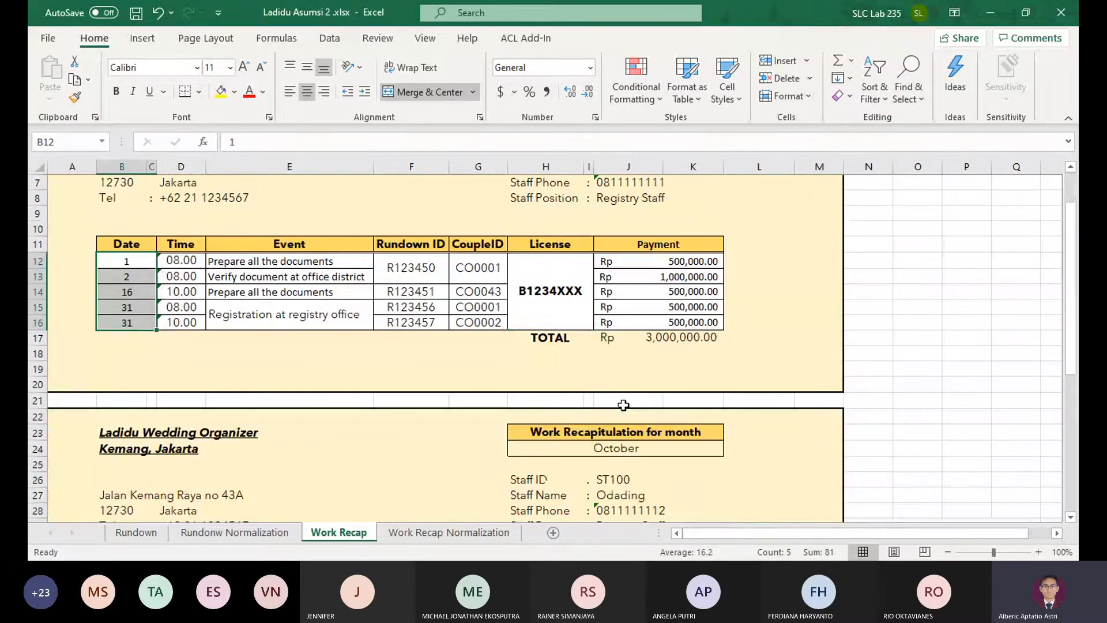
pyautogui.moveTo(551, 340); pyautogui.dragTo(673, 344)
pyautogui.click(673, 344)
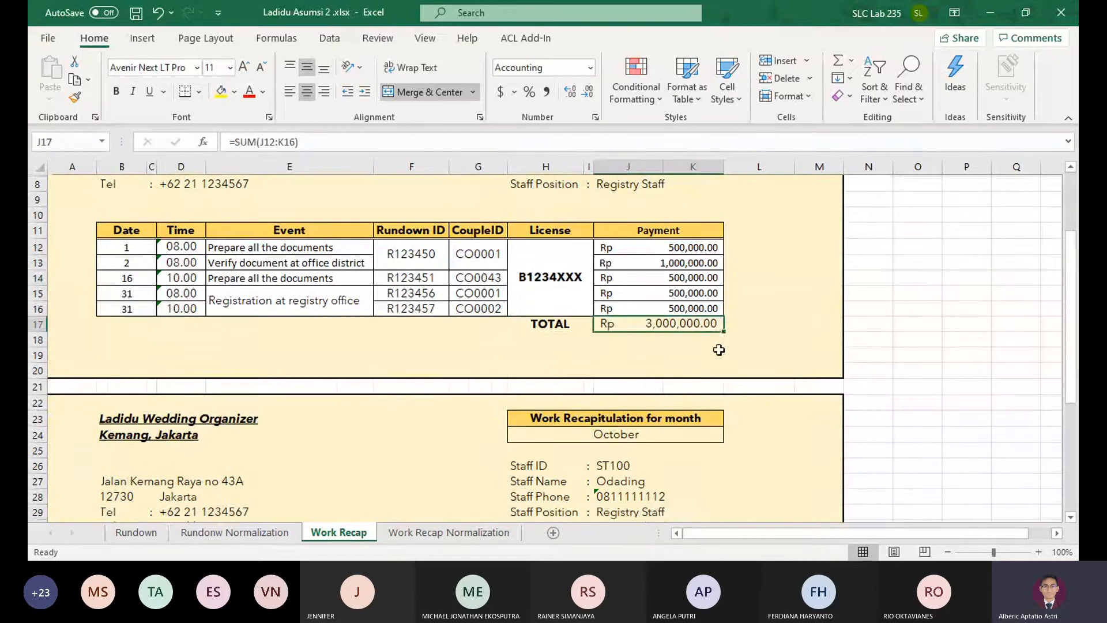
# Compare the first and second work recapitulation forms, checking the month and staff ID that identify each one
pyautogui.scroll(-4, 750, 348)
pyautogui.scroll(3, 857, 361)
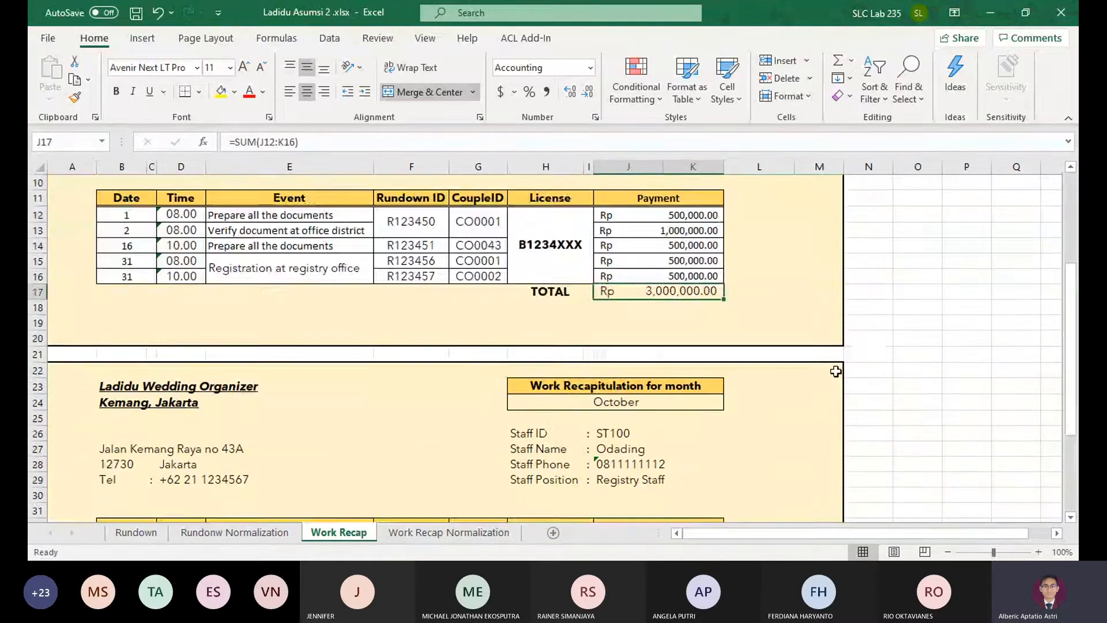
pyautogui.scroll(-1, 836, 346)
pyautogui.click(821, 323)
pyautogui.moveTo(821, 323); pyautogui.dragTo(691, 402)
pyautogui.click(788, 325)
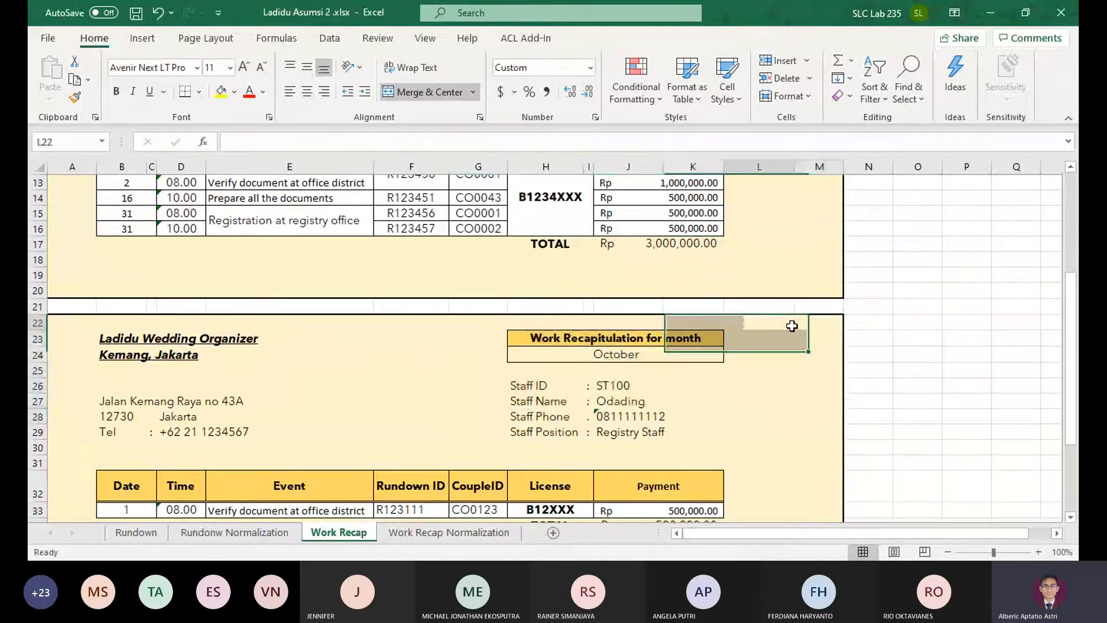
pyautogui.click(807, 325)
pyautogui.scroll(4, 404, 340)
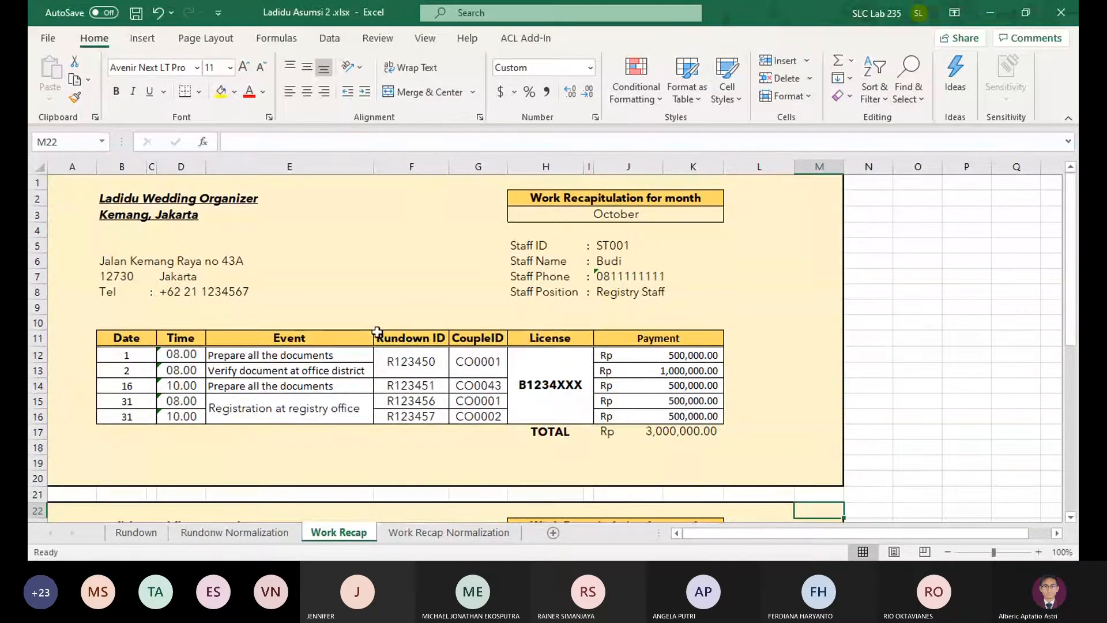
pyautogui.scroll(-5, 604, 368)
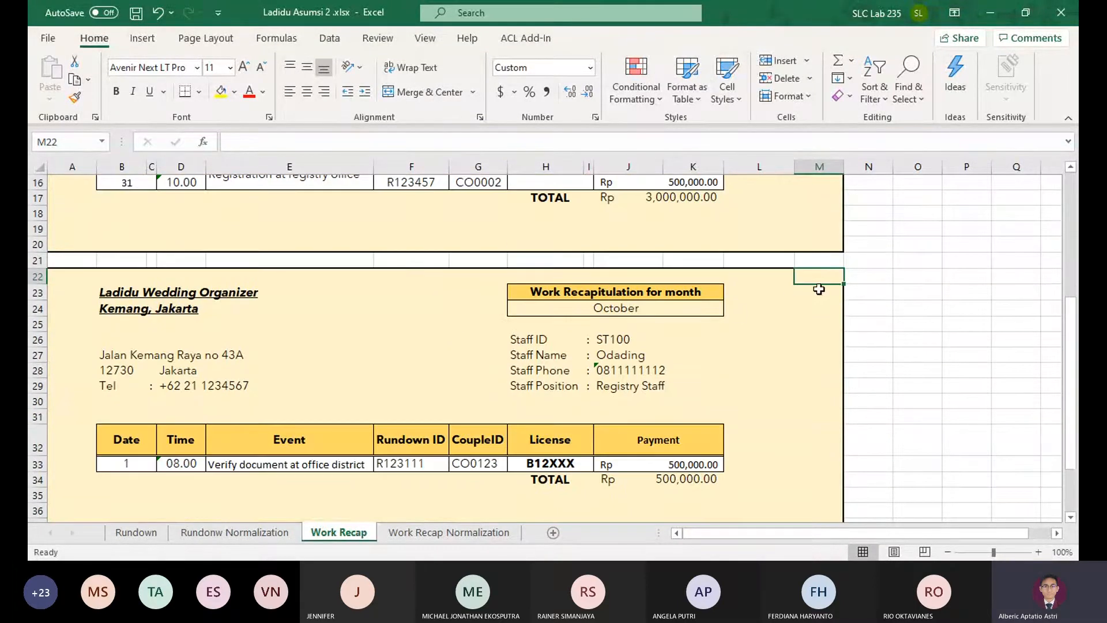
pyautogui.scroll(5, 720, 323)
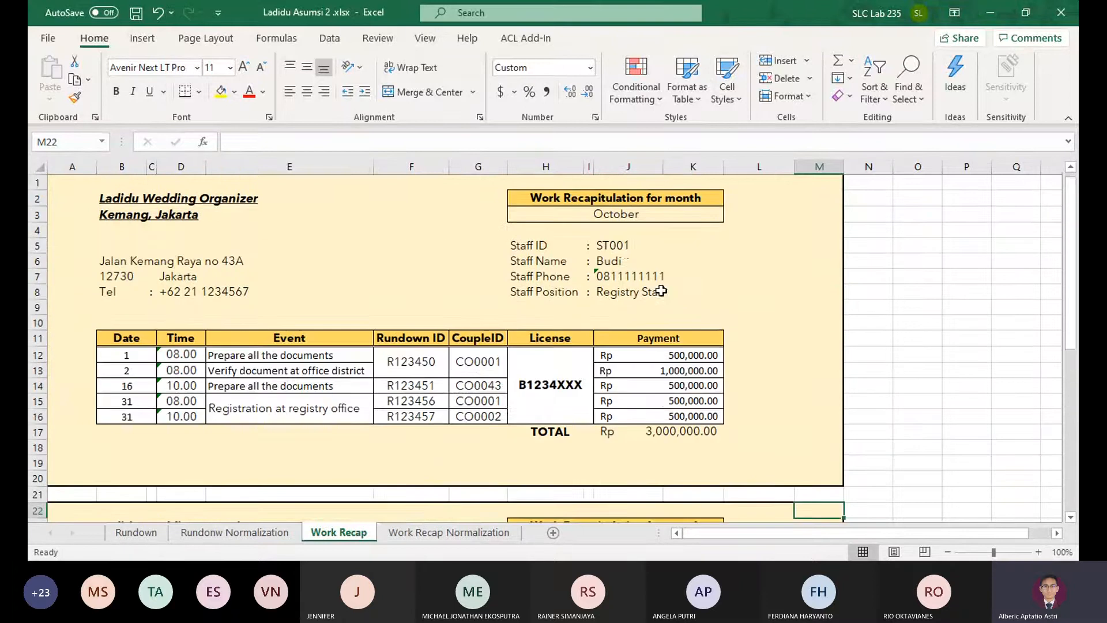
pyautogui.click(619, 215)
pyautogui.click(625, 246)
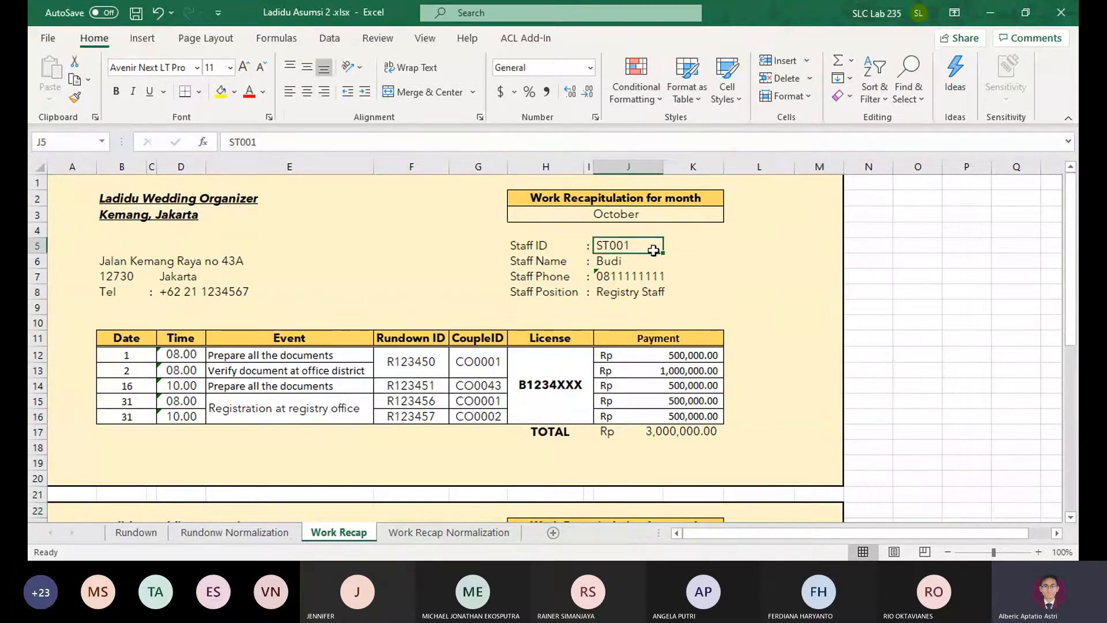
pyautogui.scroll(-3, 692, 323)
pyautogui.click(623, 435)
pyautogui.click(617, 402)
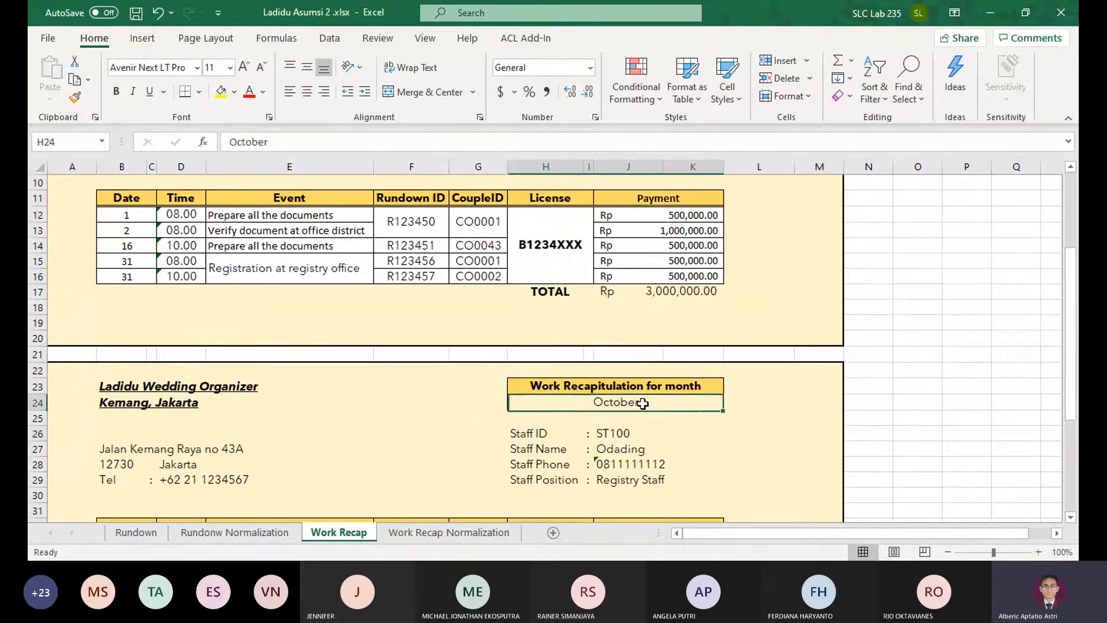
# Examine the second form's event row, from its date to its payment
pyautogui.scroll(-2, 642, 396)
pyautogui.moveTo(126, 456); pyautogui.dragTo(677, 463)
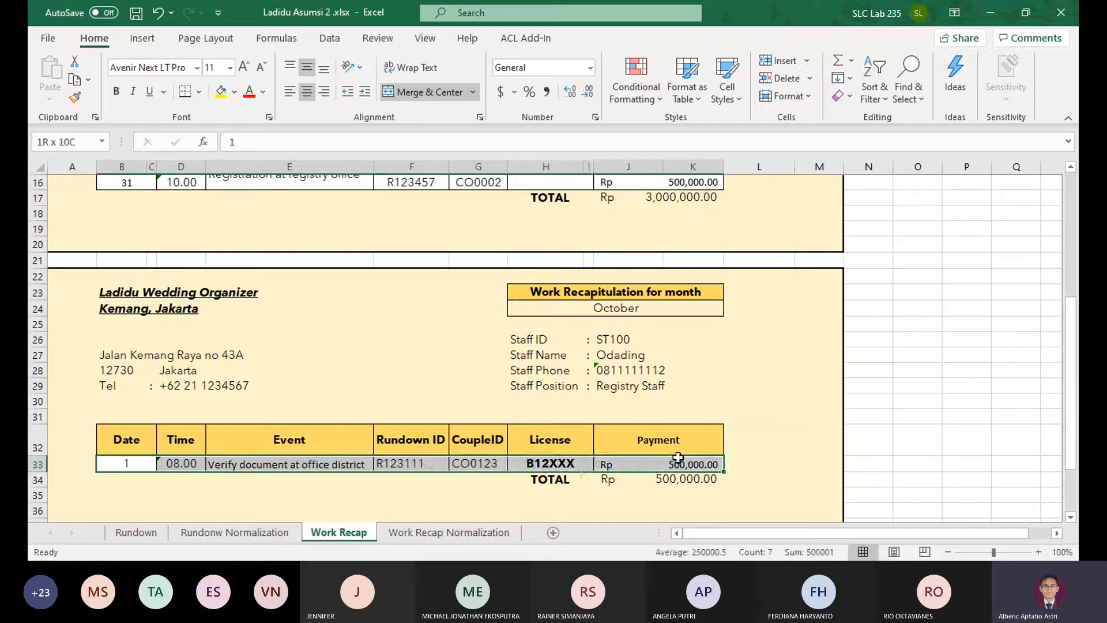
pyautogui.click(678, 463)
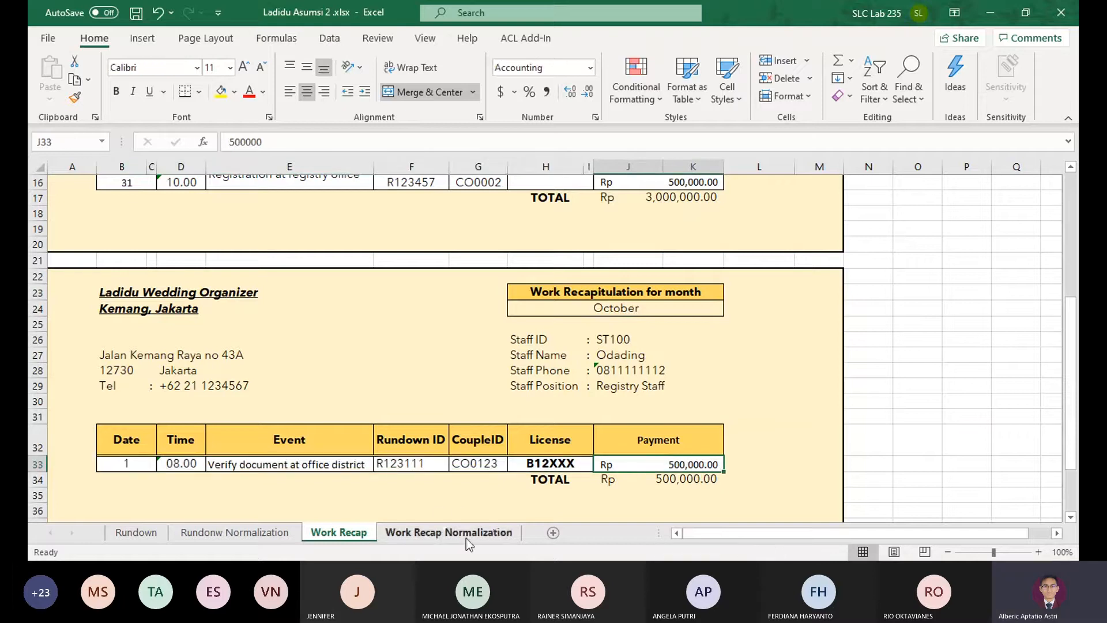
# Select the first form's whole event table, from the Date header row through the last payment row
pyautogui.scroll(5, 192, 317)
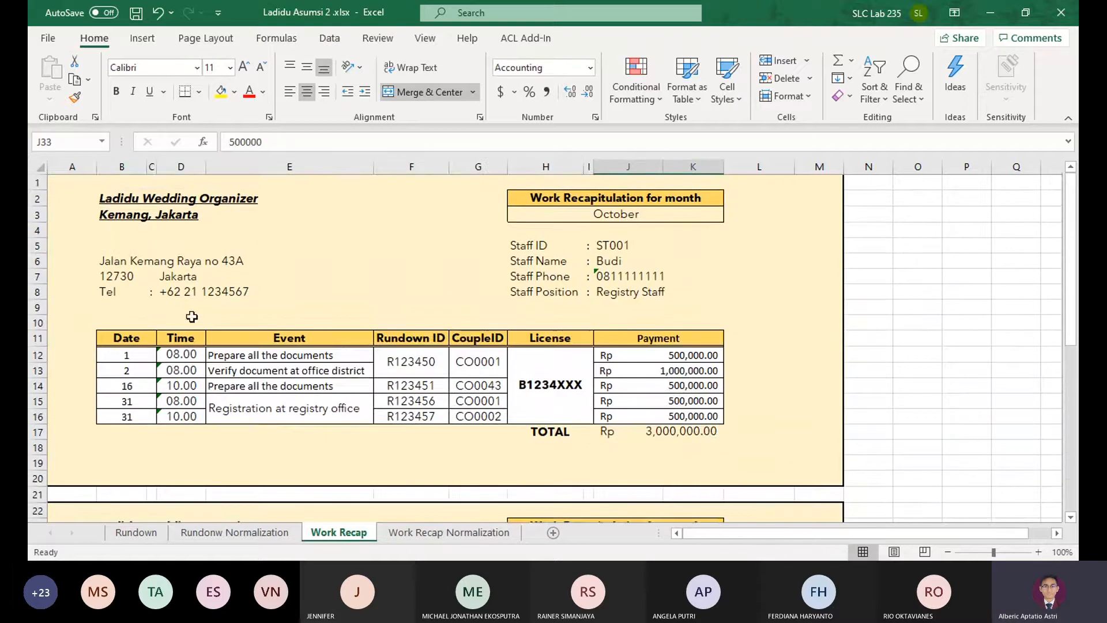
pyautogui.moveTo(146, 338); pyautogui.dragTo(662, 340)
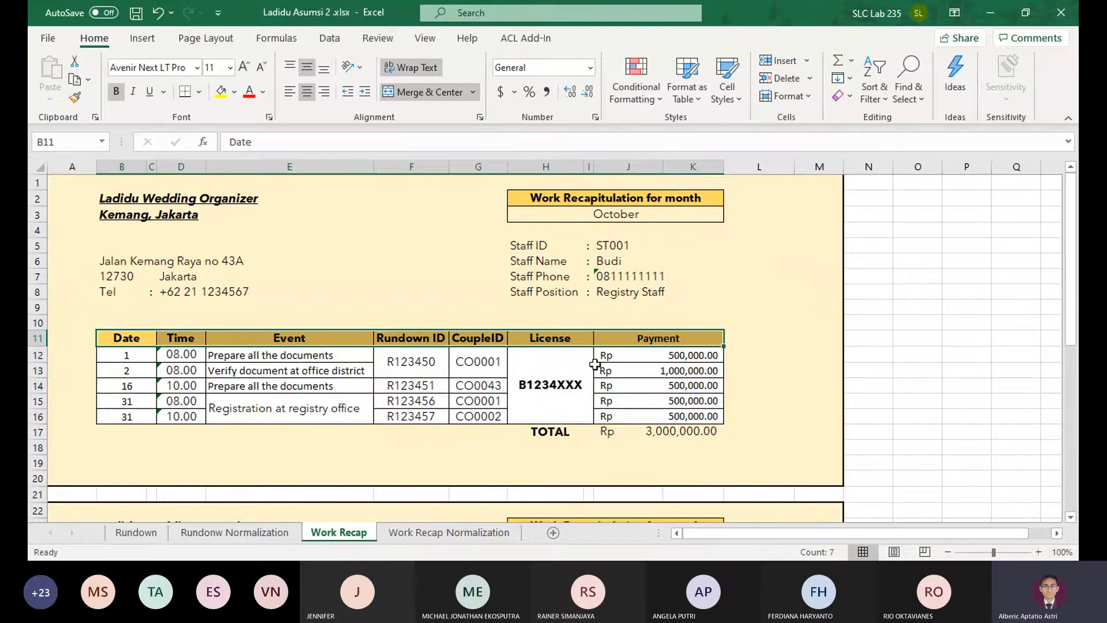
pyautogui.hotkey('ctrl', 'c')
pyautogui.click(345, 411)
pyautogui.moveTo(131, 341); pyautogui.dragTo(652, 386)
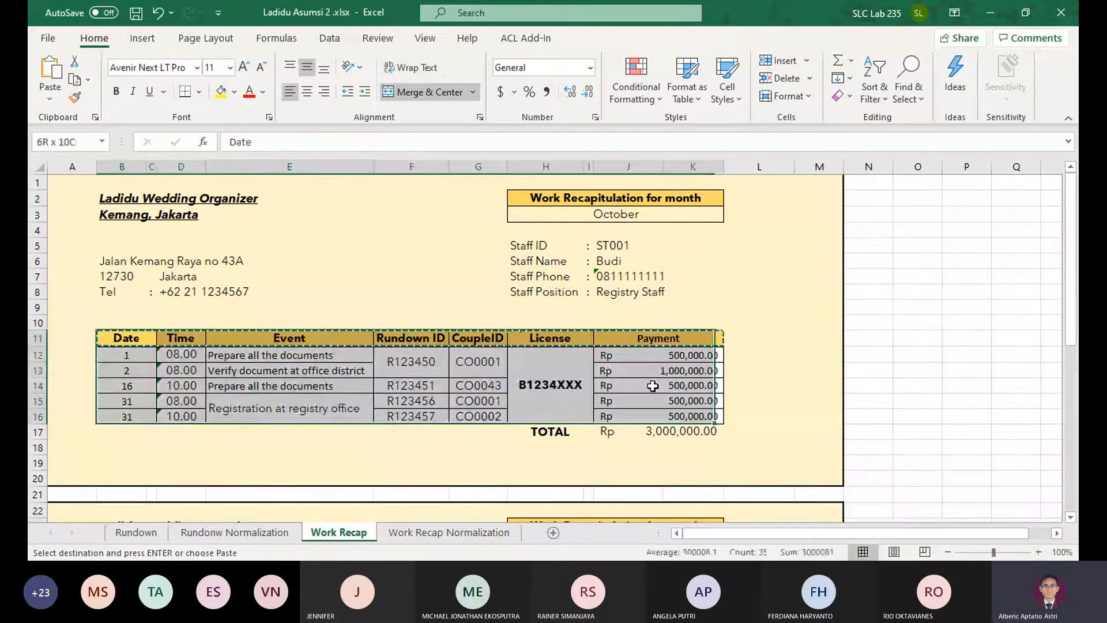
# Label cell B1 of the Work Recap Normalization sheet as UNF and make F2 the destination cell
pyautogui.click(449, 532)
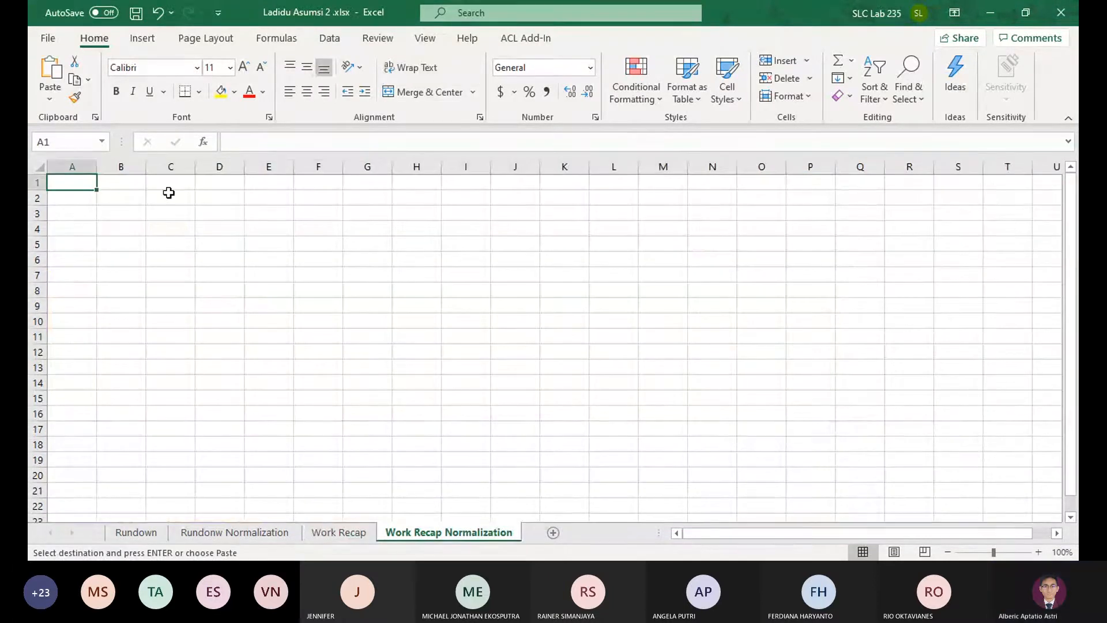
pyautogui.click(136, 182)
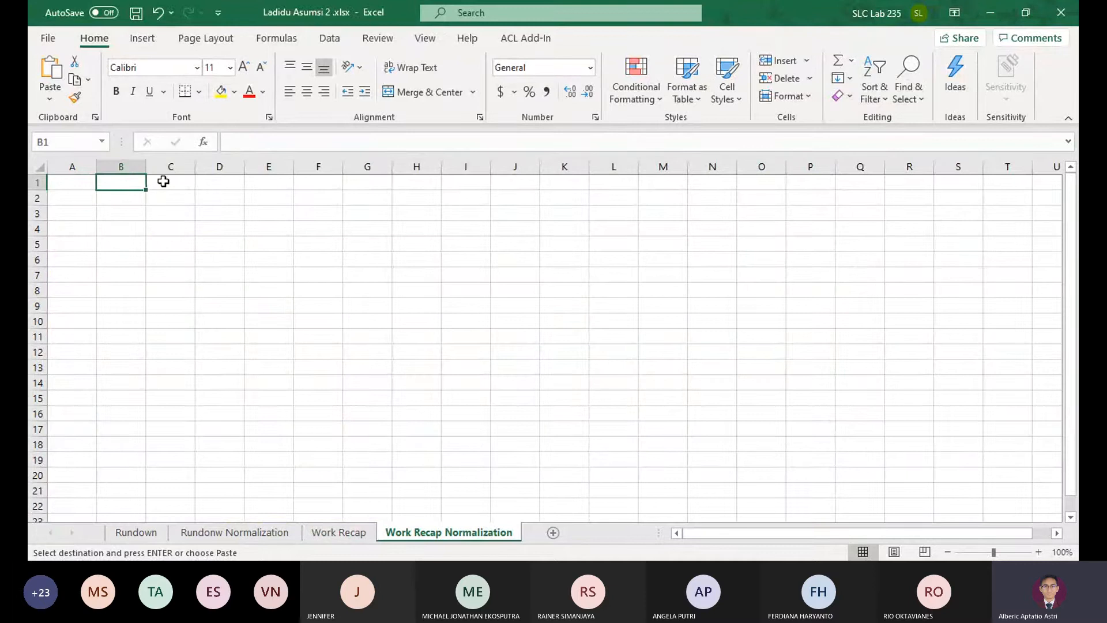
pyautogui.write('UNF')
pyautogui.press('Return')
pyautogui.press('Right')
pyautogui.press('Right')
pyautogui.press('Right')
pyautogui.press('Right')
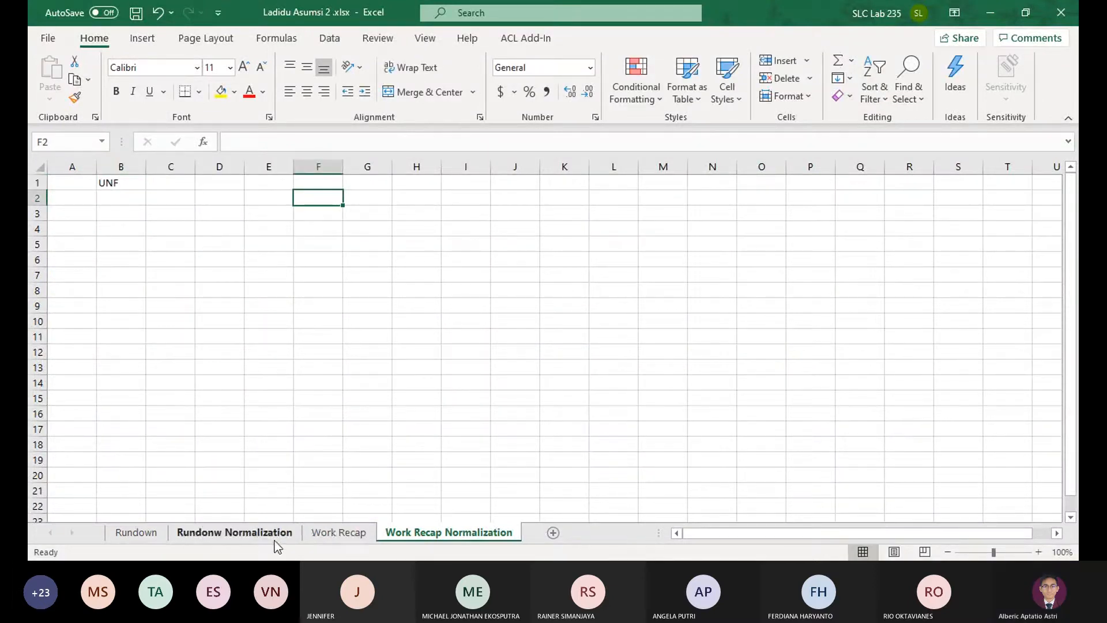
# Copy the selected event table from Work Recap into the Work Recap Normalization sheet at F2
pyautogui.click(234, 532)
pyautogui.click(321, 535)
pyautogui.hotkey('ctrl', 'c')
pyautogui.click(413, 532)
pyautogui.hotkey('ctrl', 'v')
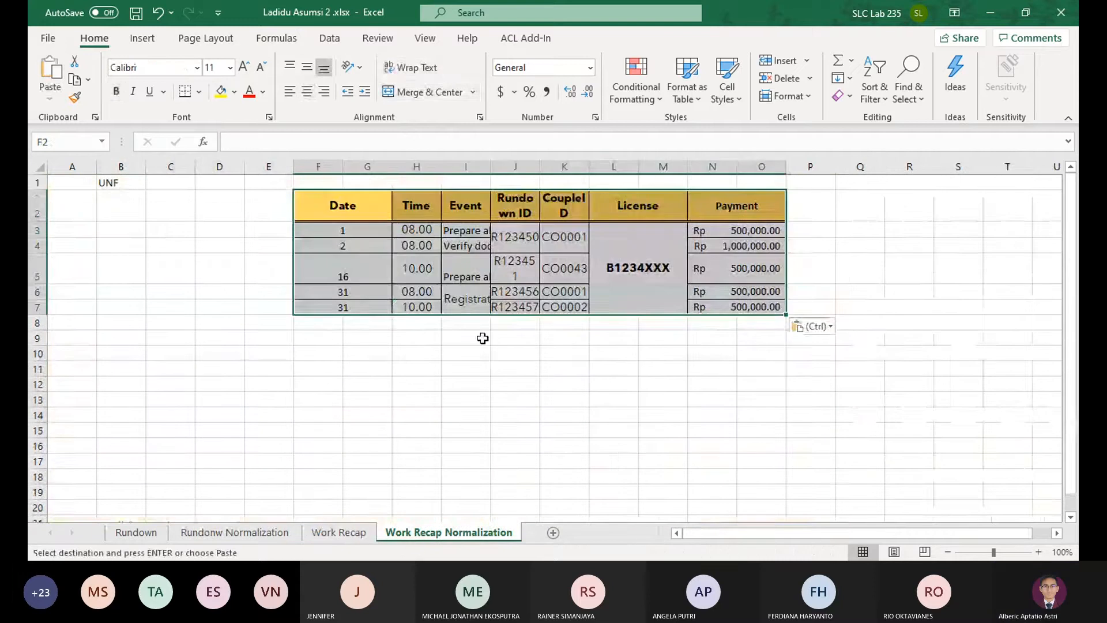
# Unmerge the pasted table's cells and delete the empty columns beside Date, License and Payment
pyautogui.click(428, 91)
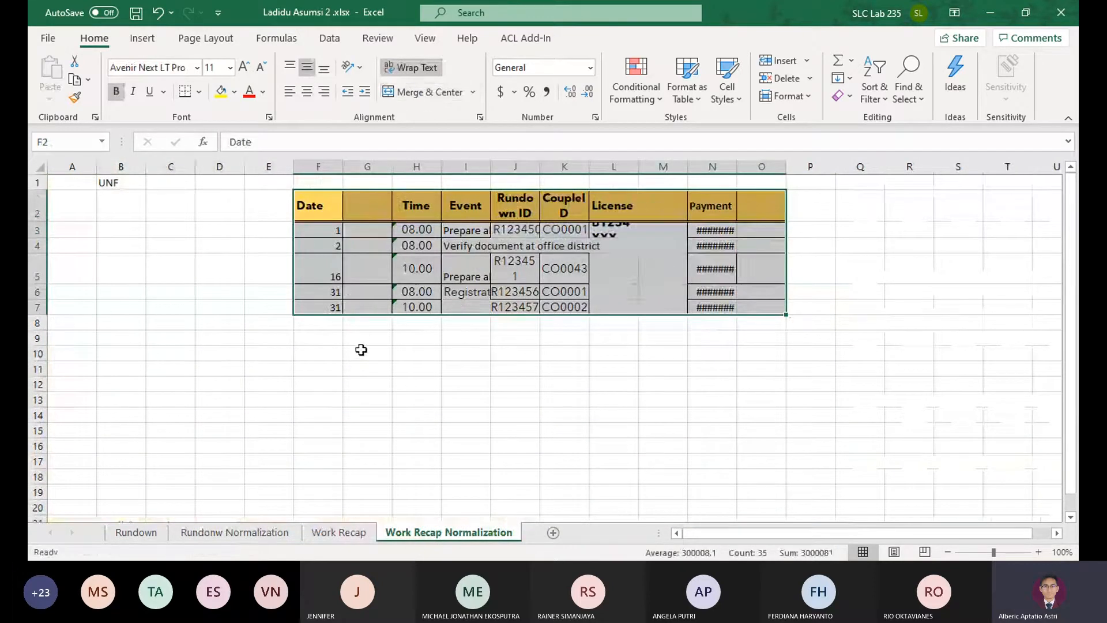
pyautogui.click(367, 352)
pyautogui.click(367, 167)
pyautogui.click(778, 80)
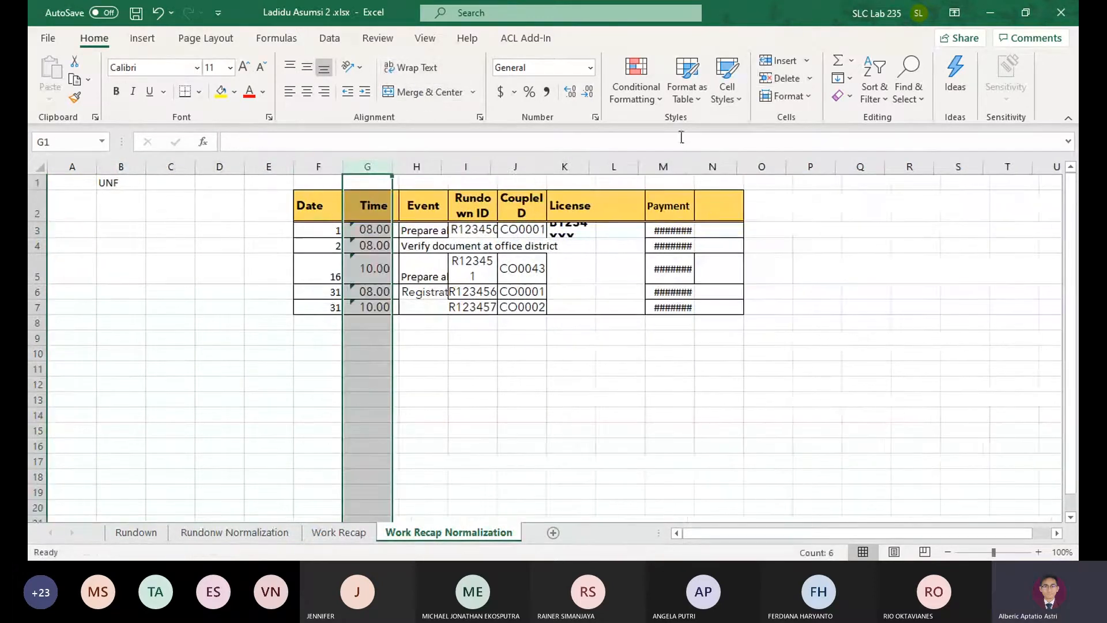
pyautogui.click(619, 164)
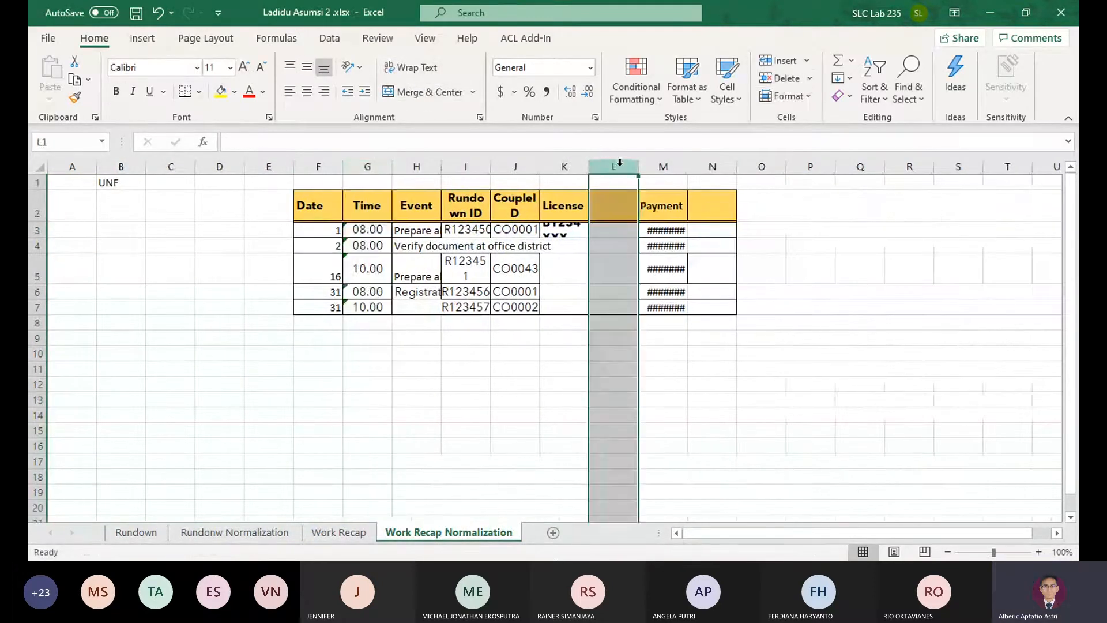
pyautogui.click(778, 78)
pyautogui.click(779, 77)
pyautogui.click(810, 268)
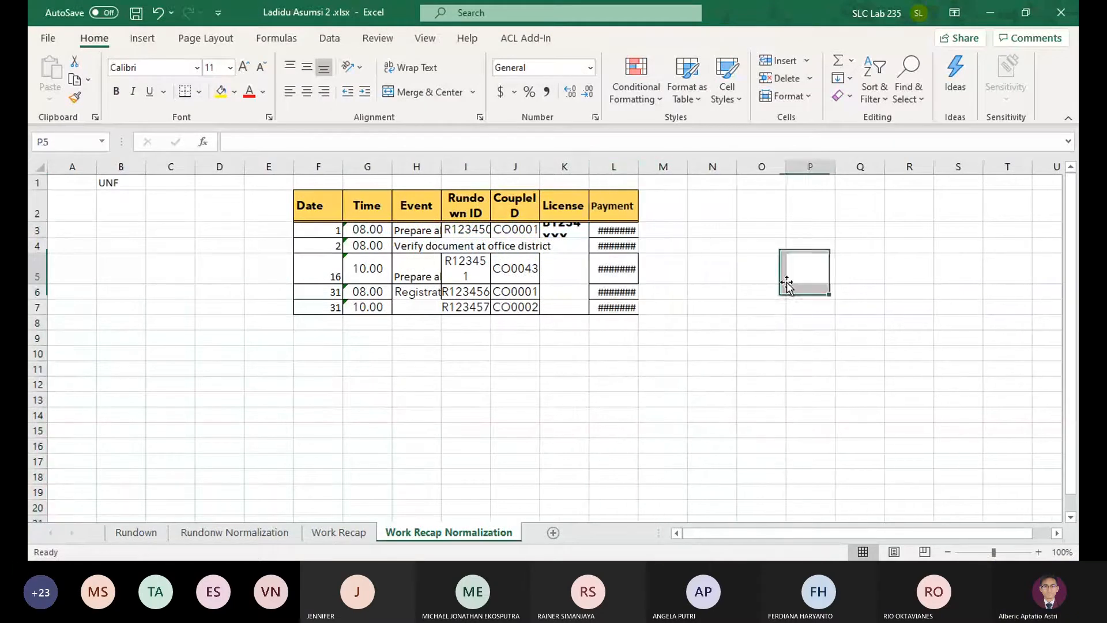
# Fit the widths of the Event, Rundown ID, CoupleID, License and Payment columns to their contents
pyautogui.click(569, 231)
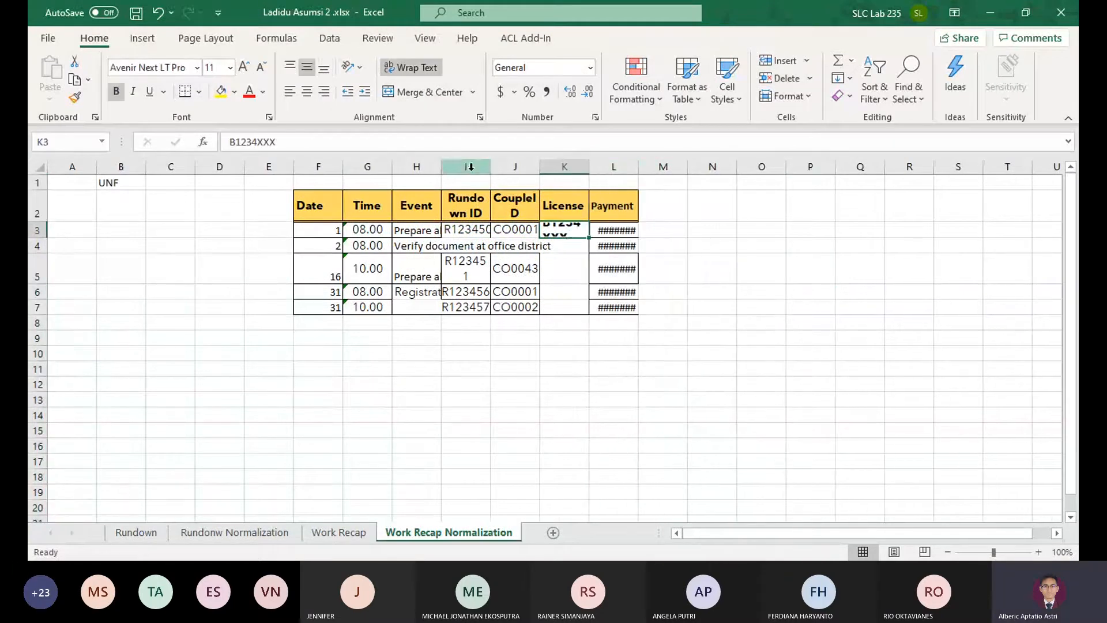
pyautogui.click(515, 166)
pyautogui.click(465, 166)
pyautogui.doubleClick(441, 167)
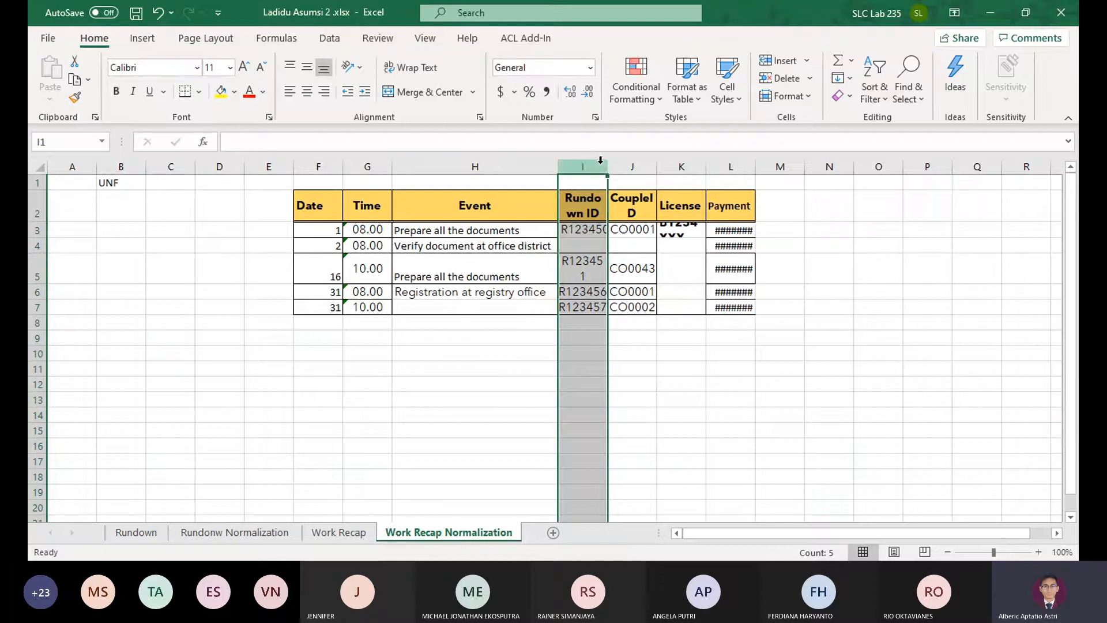
pyautogui.doubleClick(607, 167)
pyautogui.doubleClick(666, 169)
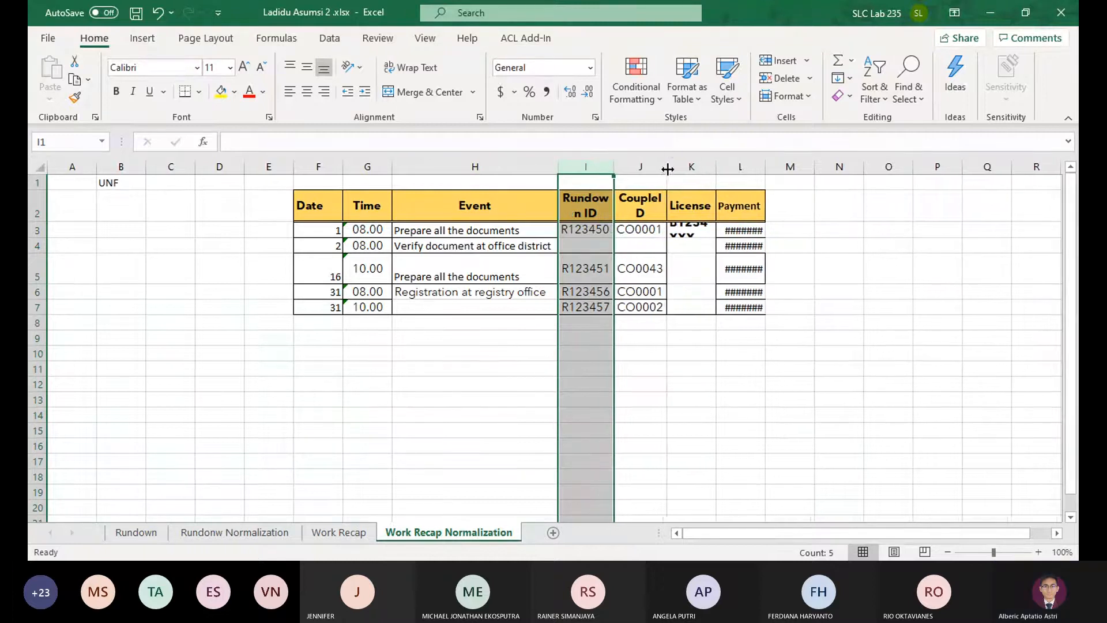
pyautogui.doubleClick(716, 167)
pyautogui.doubleClick(792, 168)
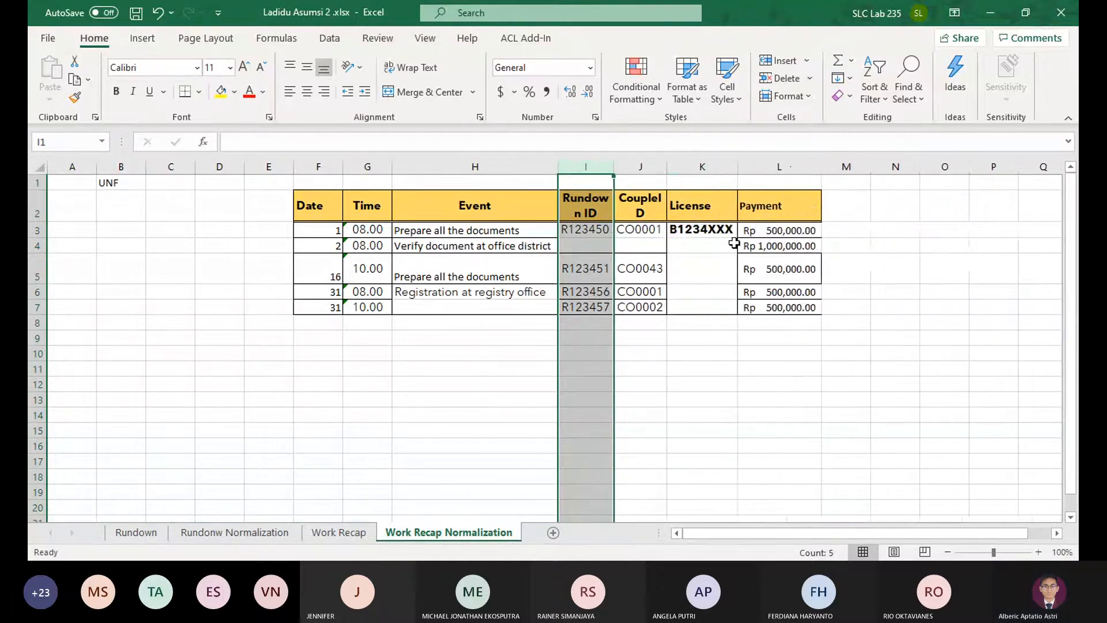
# Copy the license B1234XXX into the four remaining event rows of the table
pyautogui.click(709, 231)
pyautogui.hotkey('ctrl', 'c')
pyautogui.click(709, 245)
pyautogui.hotkey('ctrl', 'v')
pyautogui.keyDown('ctrl'); pyautogui.click(701, 277); pyautogui.keyUp('ctrl')
pyautogui.hotkey('ctrl', 'v')
pyautogui.click(699, 291)
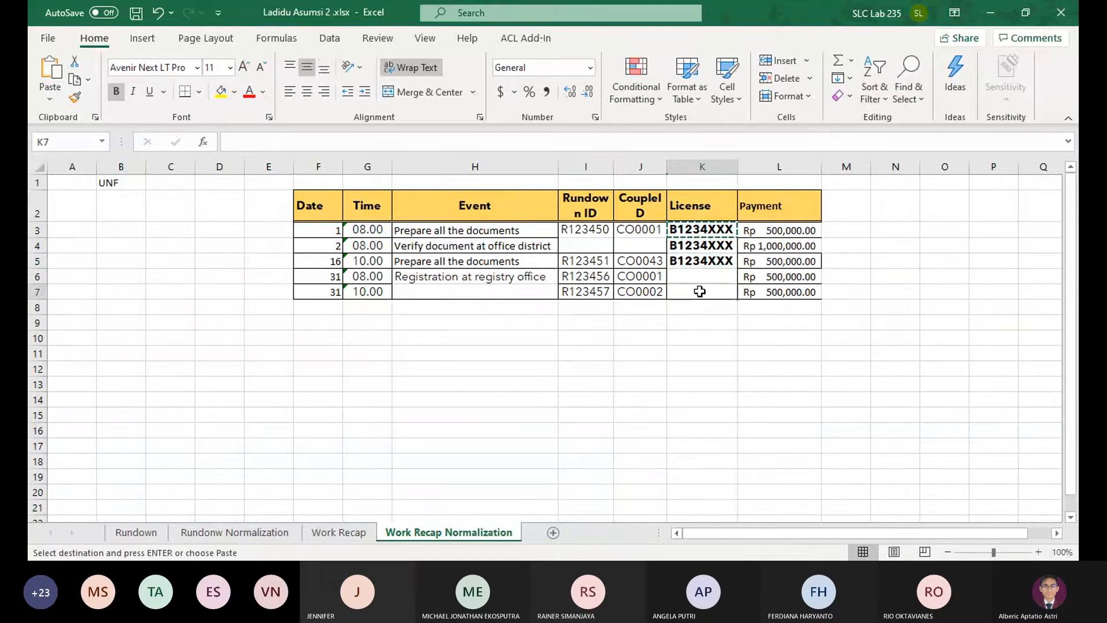
pyautogui.hotkey('ctrl', 'v')
pyautogui.click(699, 279)
# Copy the couple ID CO0001 and the rundown ID R123450 from the first event row into the second
pyautogui.hotkey('ctrl', 'v')
pyautogui.click(641, 230)
pyautogui.hotkey('ctrl', 'c')
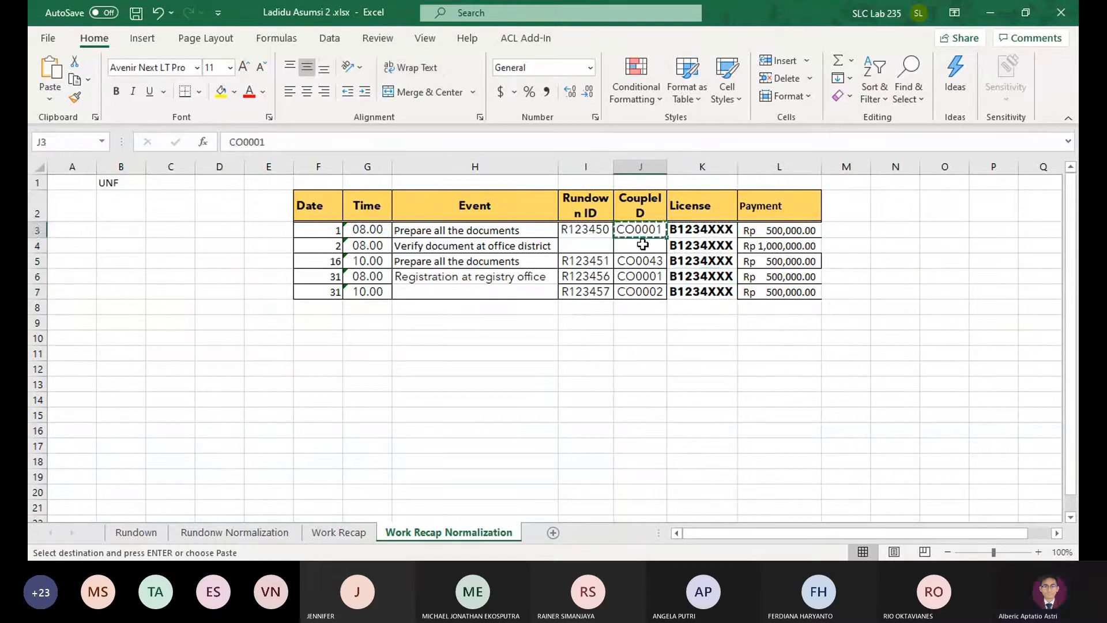
pyautogui.click(639, 245)
pyautogui.hotkey('ctrl', 'v')
pyautogui.click(588, 231)
pyautogui.hotkey('ctrl', 'c')
pyautogui.click(587, 245)
pyautogui.hotkey('ctrl', 'v')
pyautogui.click(494, 277)
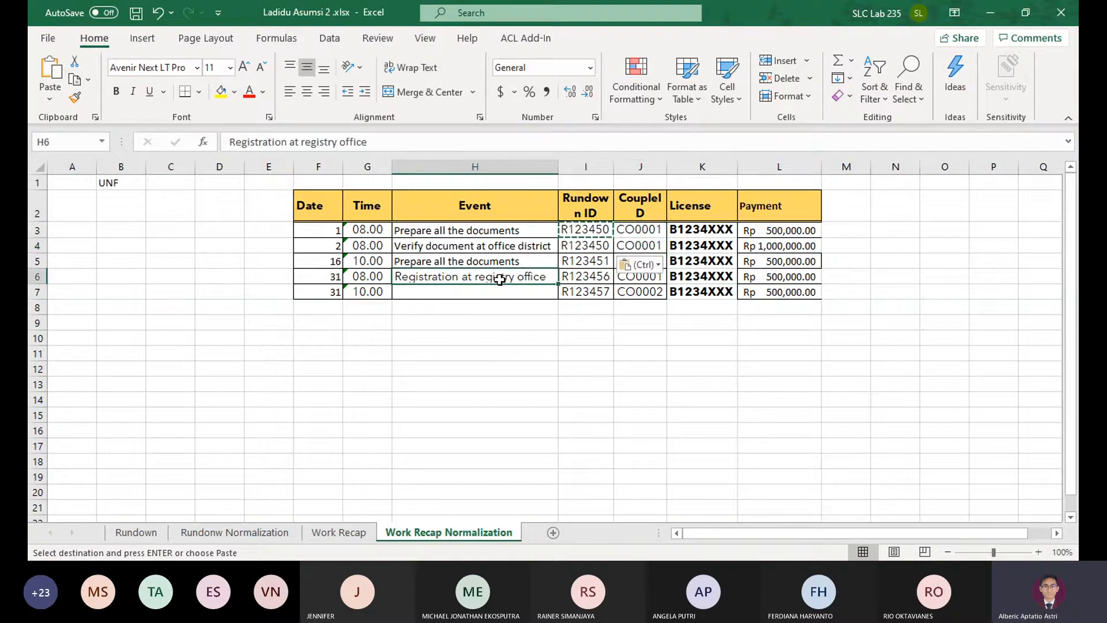
pyautogui.click(640, 264)
# Merge and center the License cells across all five event rows, and the CoupleID and Rundown ID cells of the first two rows
pyautogui.moveTo(697, 231); pyautogui.dragTo(699, 291)
pyautogui.click(405, 92)
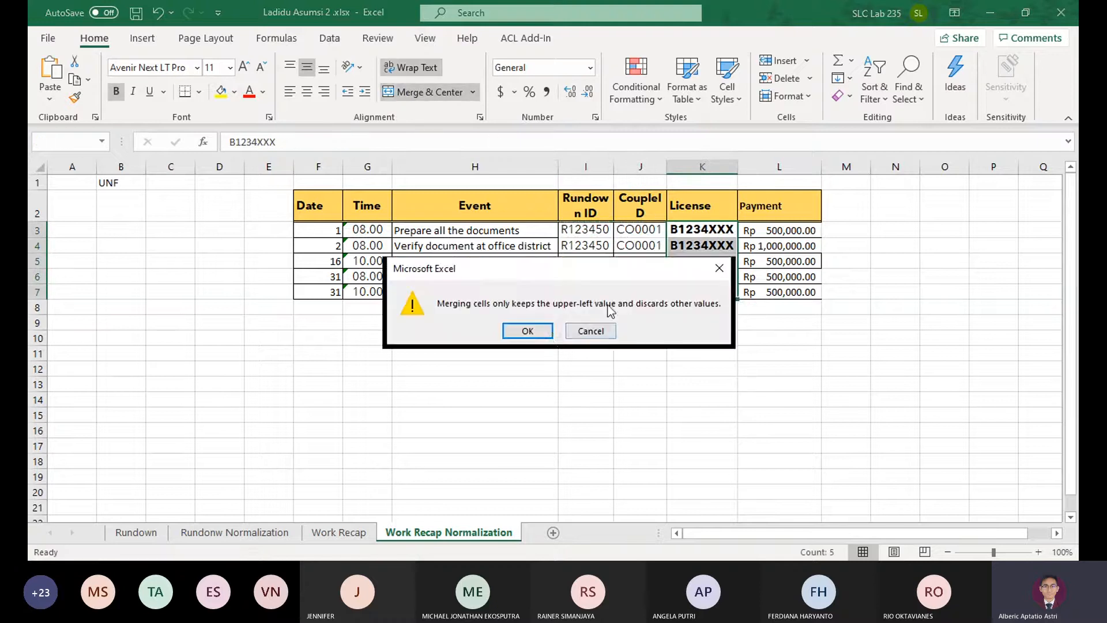
pyautogui.click(526, 331)
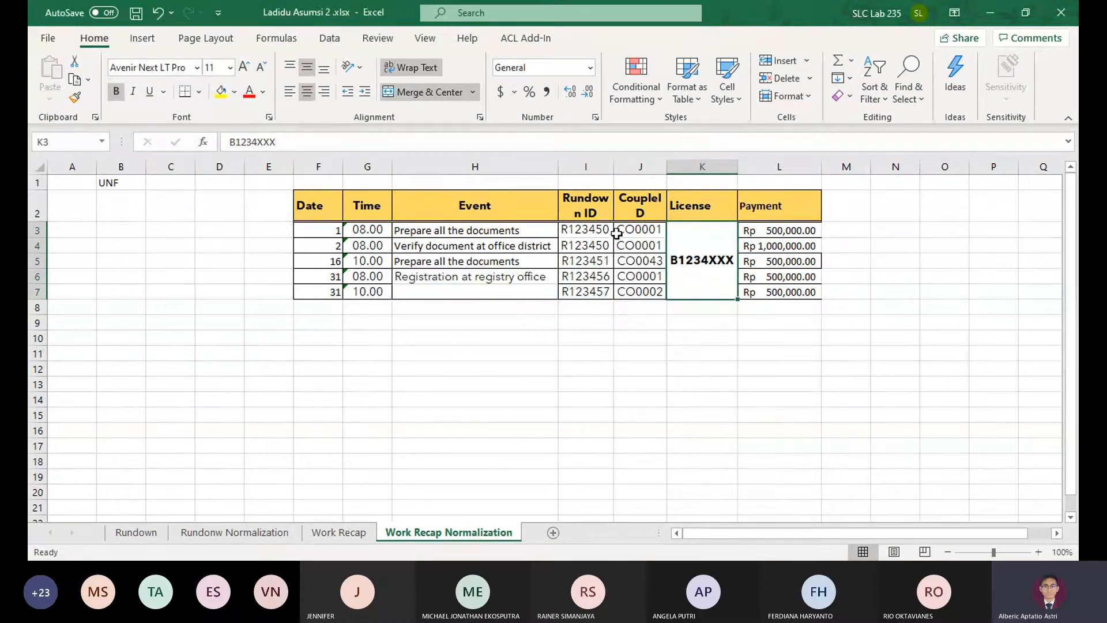
pyautogui.moveTo(637, 230); pyautogui.dragTo(580, 230)
pyautogui.click(427, 92)
pyautogui.click(528, 331)
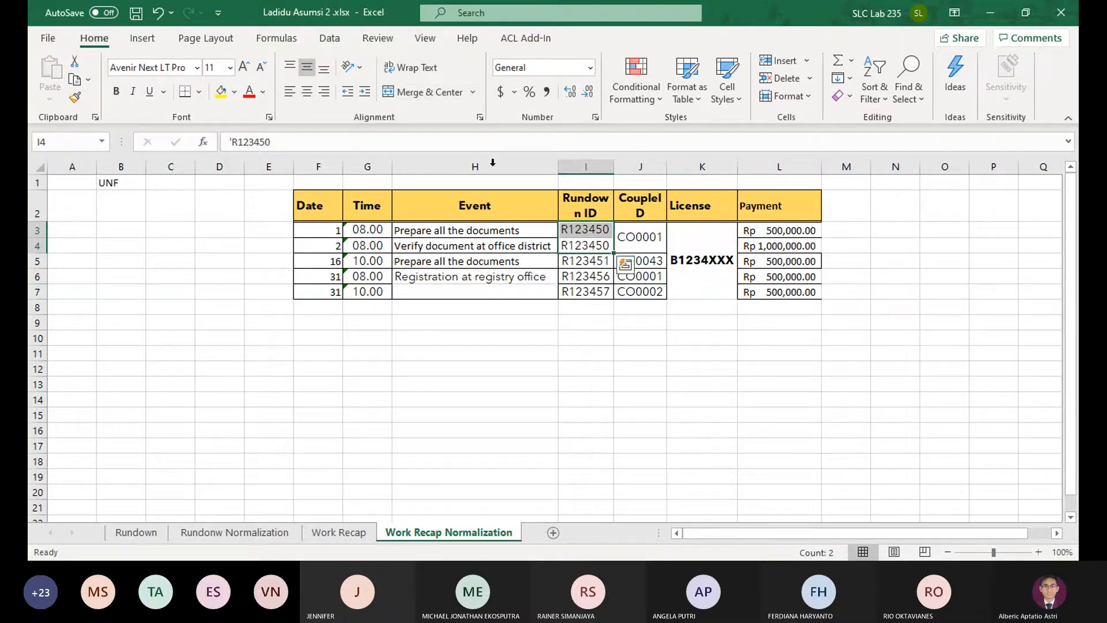
pyautogui.click(403, 94)
pyautogui.click(526, 330)
# Merge and center the Event cells and the Date cells of the table's last two rows
pyautogui.moveTo(459, 279); pyautogui.dragTo(462, 291)
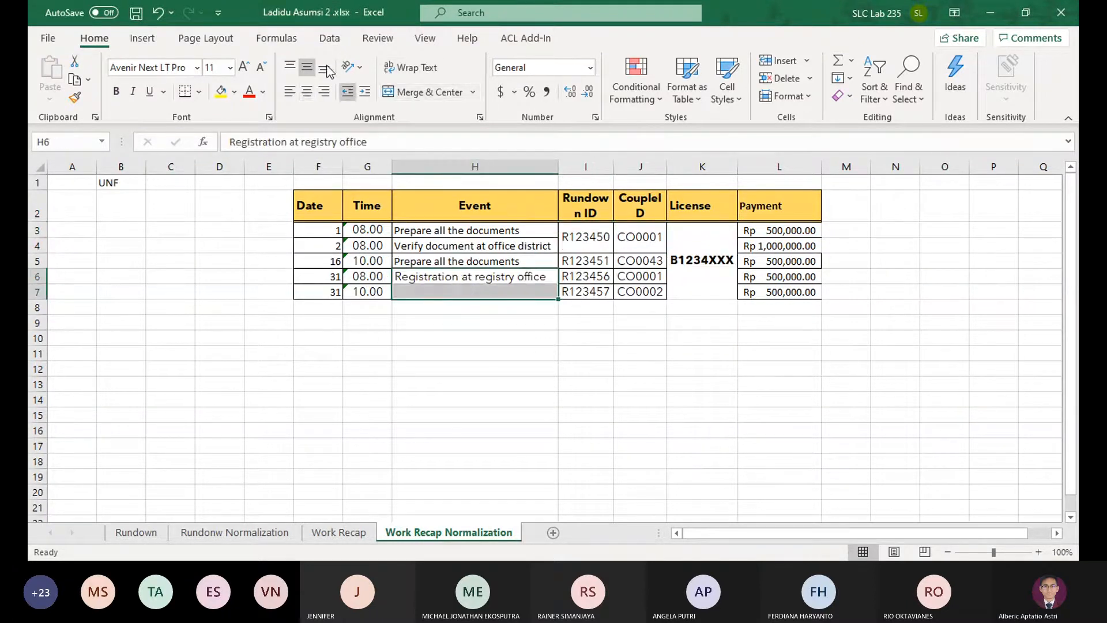
pyautogui.click(420, 94)
pyautogui.moveTo(332, 276); pyautogui.dragTo(334, 291)
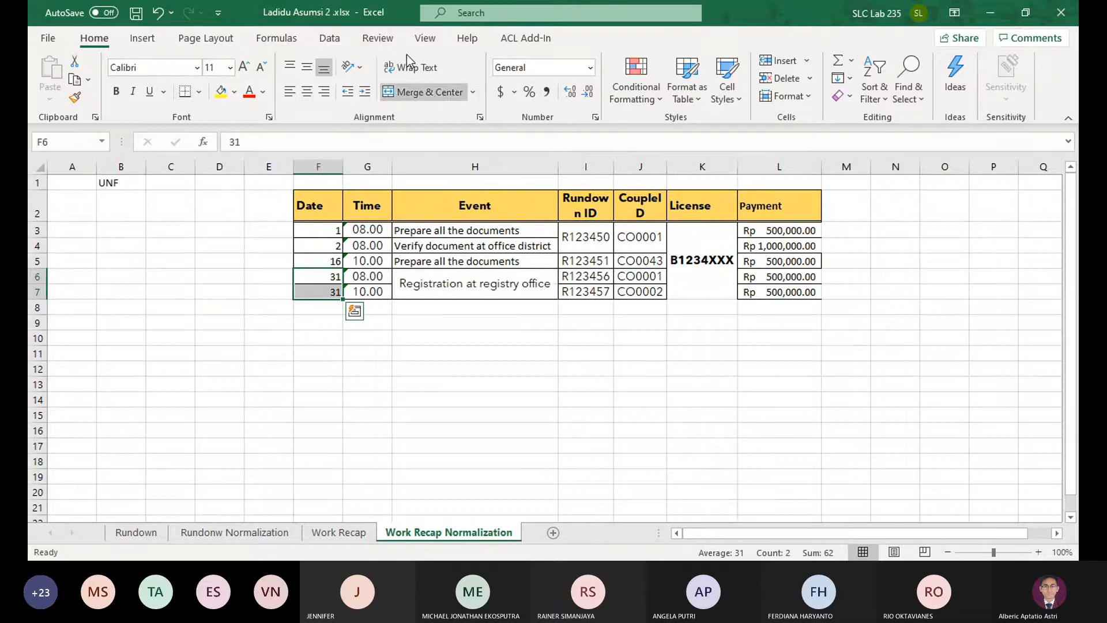
pyautogui.click(420, 92)
pyautogui.click(526, 330)
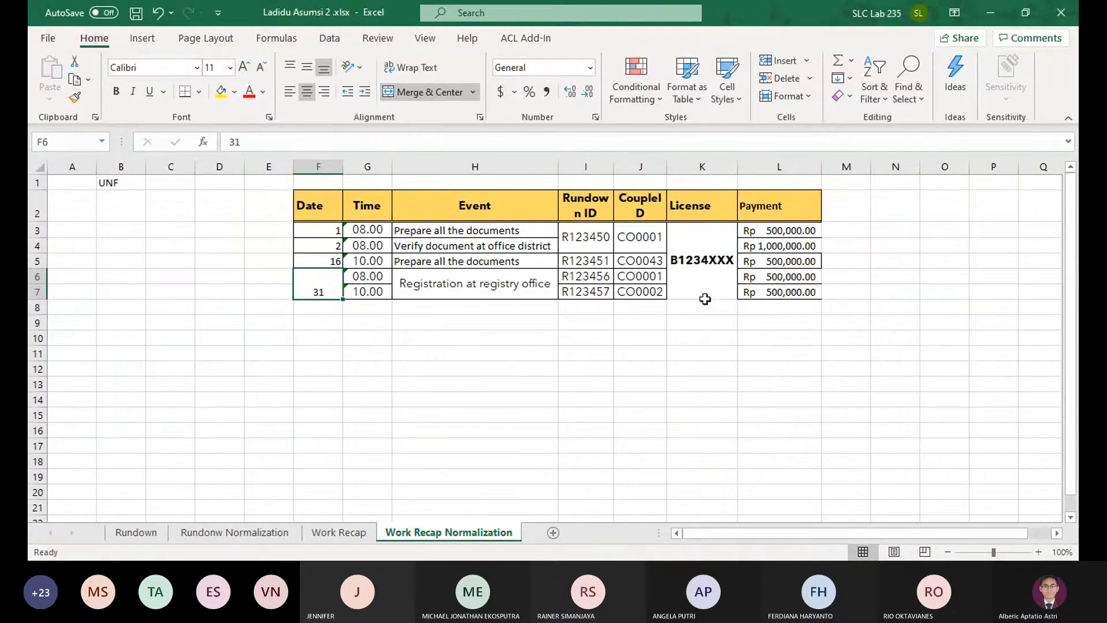
# Review the first form's month and staff fields on Work Recap, and enter the heading Month in B2 of the normalization sheet
pyautogui.click(337, 533)
pyautogui.click(337, 533)
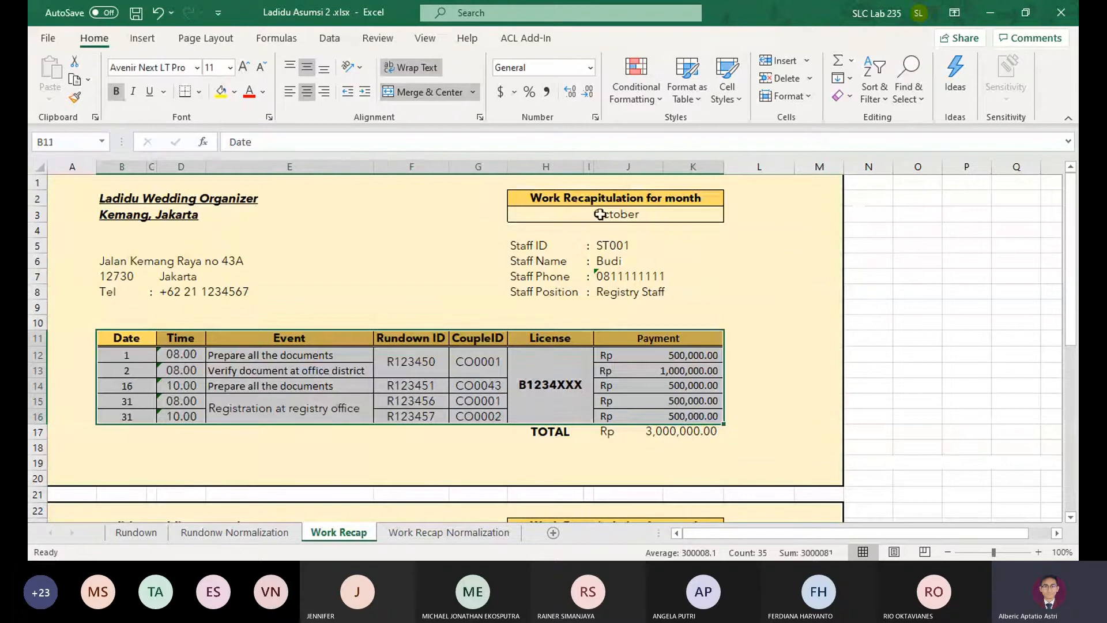
pyautogui.moveTo(600, 214); pyautogui.dragTo(603, 276)
pyautogui.click(605, 294)
pyautogui.click(467, 536)
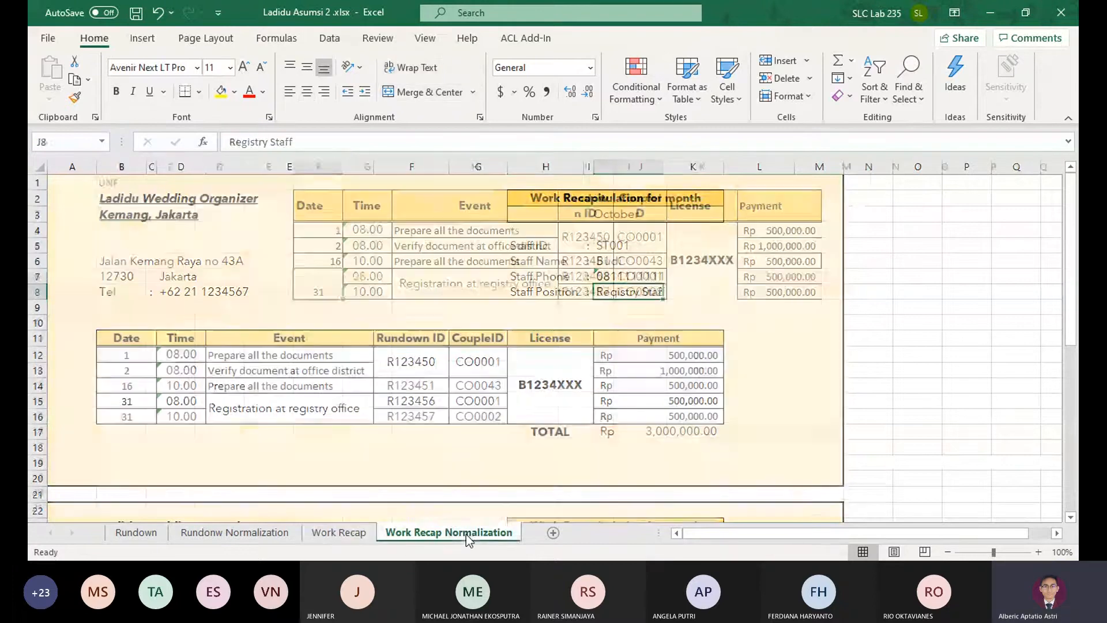
pyautogui.click(140, 215)
pyautogui.write('Month')
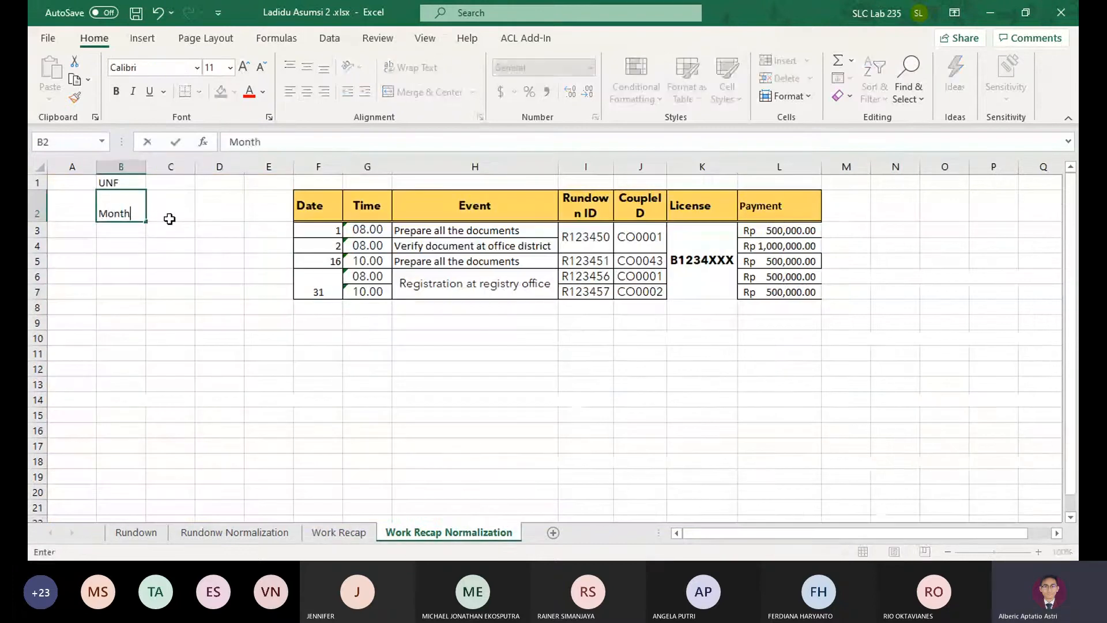
pyautogui.click(169, 218)
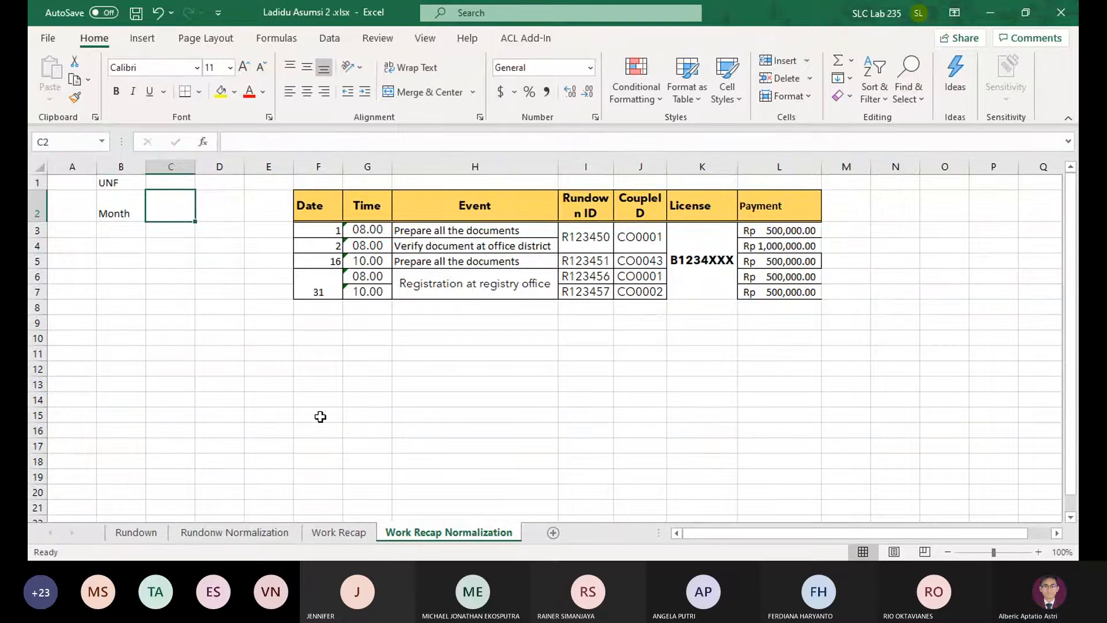
# Enter the headings StaffID, StaffName and StaffPhone in cells C2 to E2, beside Month
pyautogui.write('StaffID')
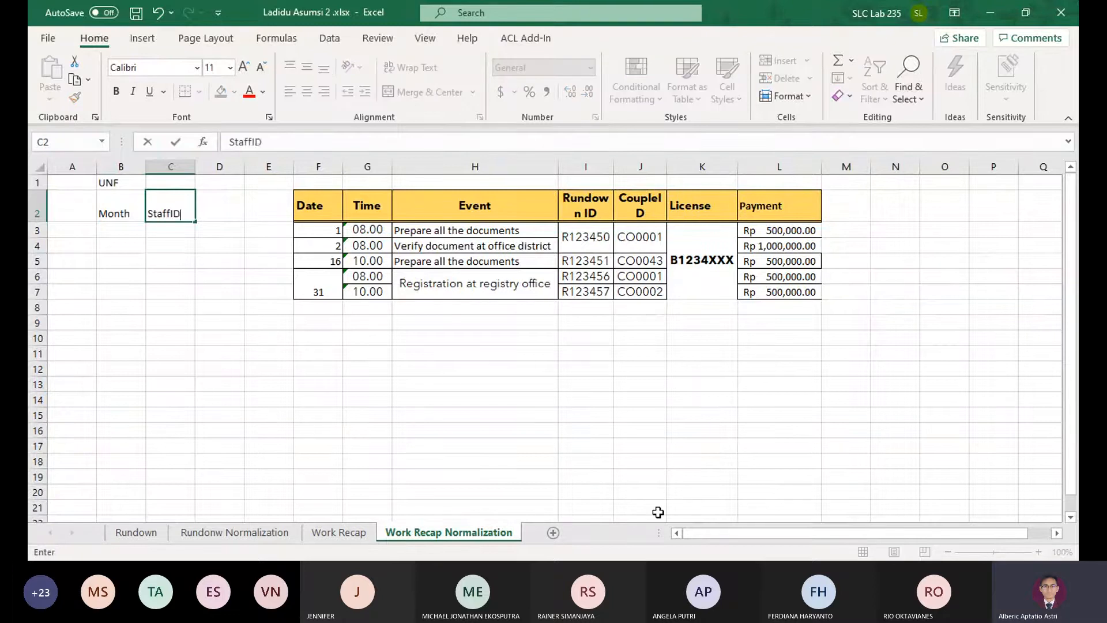
pyautogui.press('Tab')
pyautogui.write('StaffName')
pyautogui.press('Return')
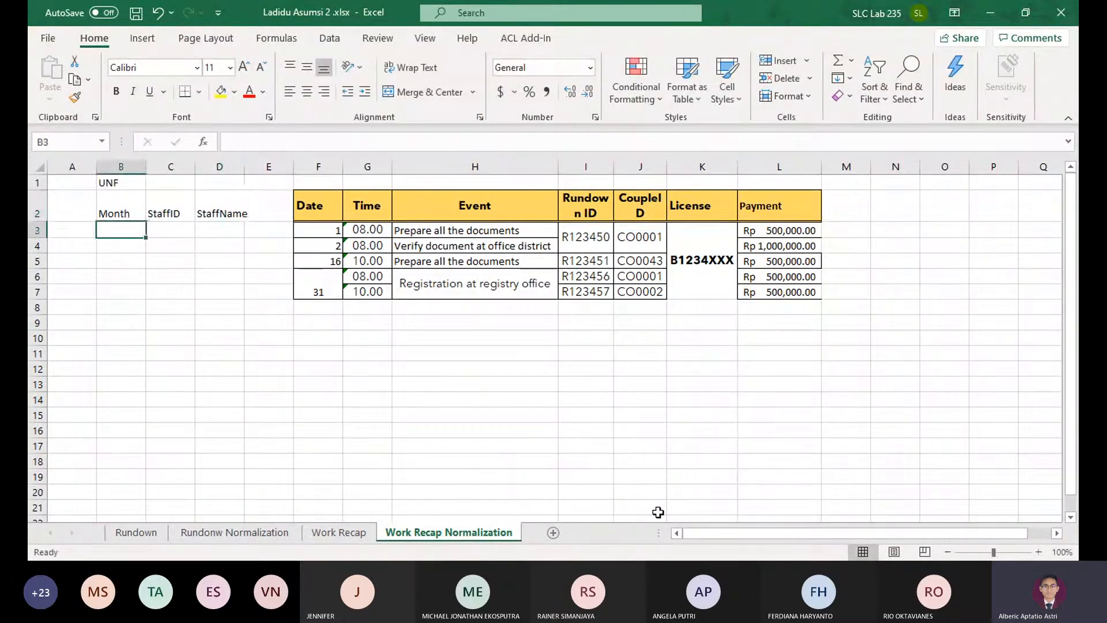
pyautogui.press('Up')
pyautogui.press('Right')
pyautogui.press('Right')
pyautogui.press('Right')
pyautogui.write('StaffP')
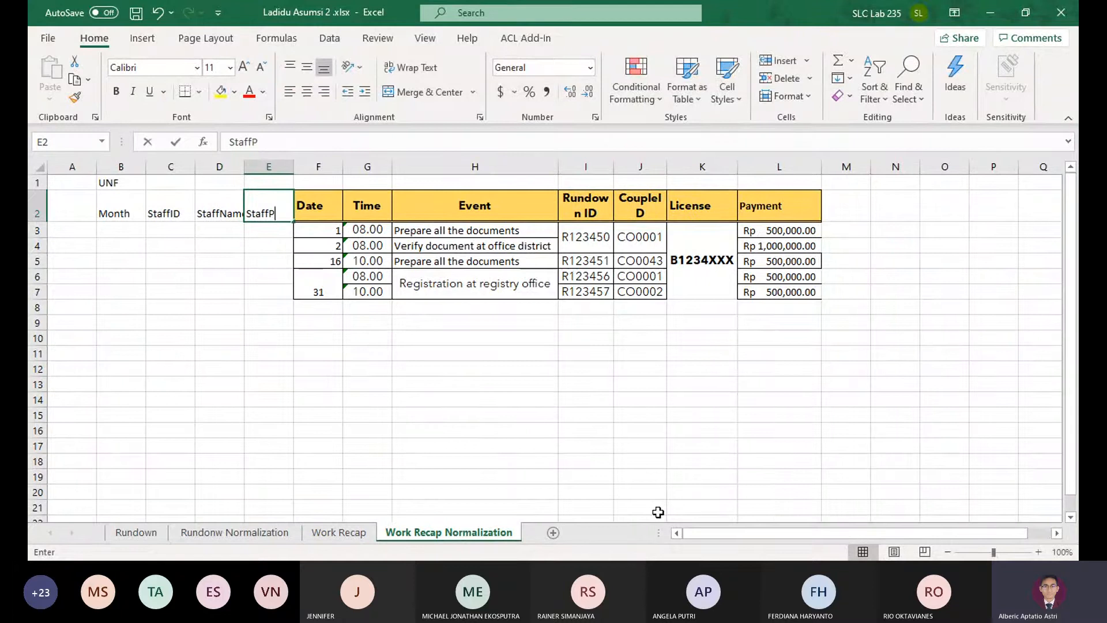
pyautogui.write('hone')
pyautogui.press('Tab')
# Insert two empty columns before the StaffPhone column and select F2
pyautogui.click(268, 166)
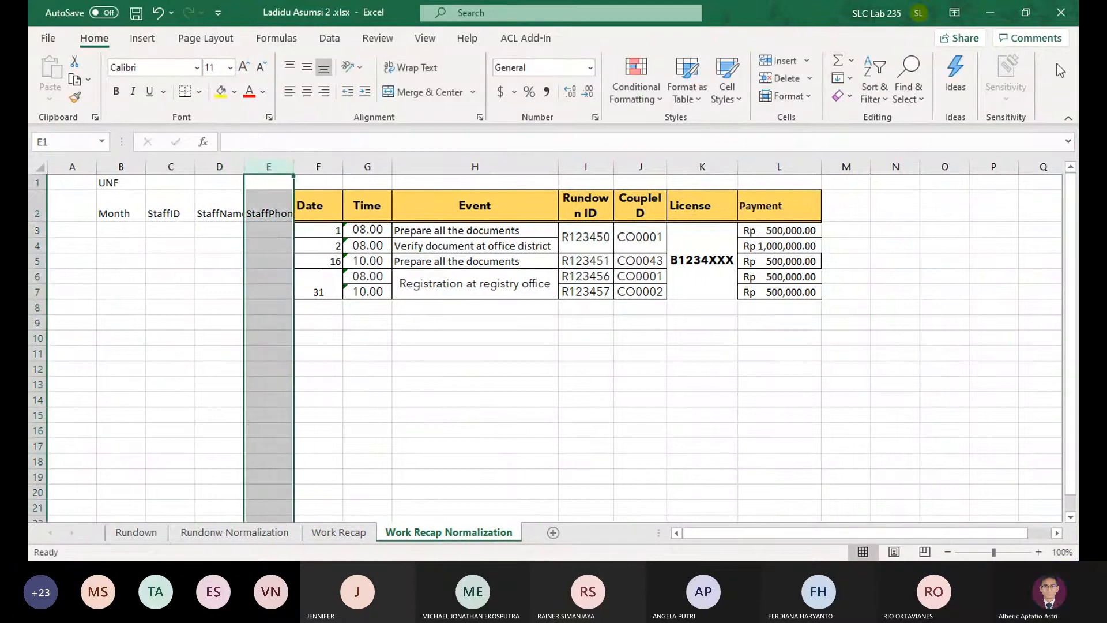
pyautogui.click(778, 60)
pyautogui.click(778, 60)
pyautogui.click(334, 204)
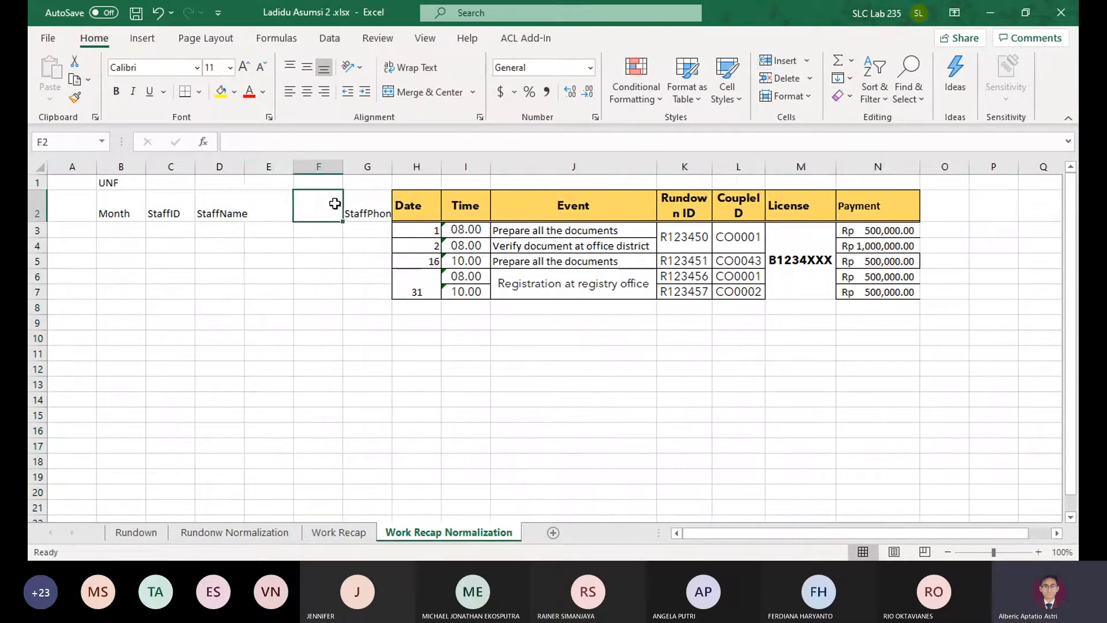
# Move the StaffPhone heading from G2 to E2 and enter the heading StaffPosition in F2
pyautogui.click(367, 208)
pyautogui.hotkey('ctrl', 'x')
pyautogui.click(288, 206)
pyautogui.hotkey('ctrl', 'v')
pyautogui.click(319, 203)
pyautogui.write('Staf')
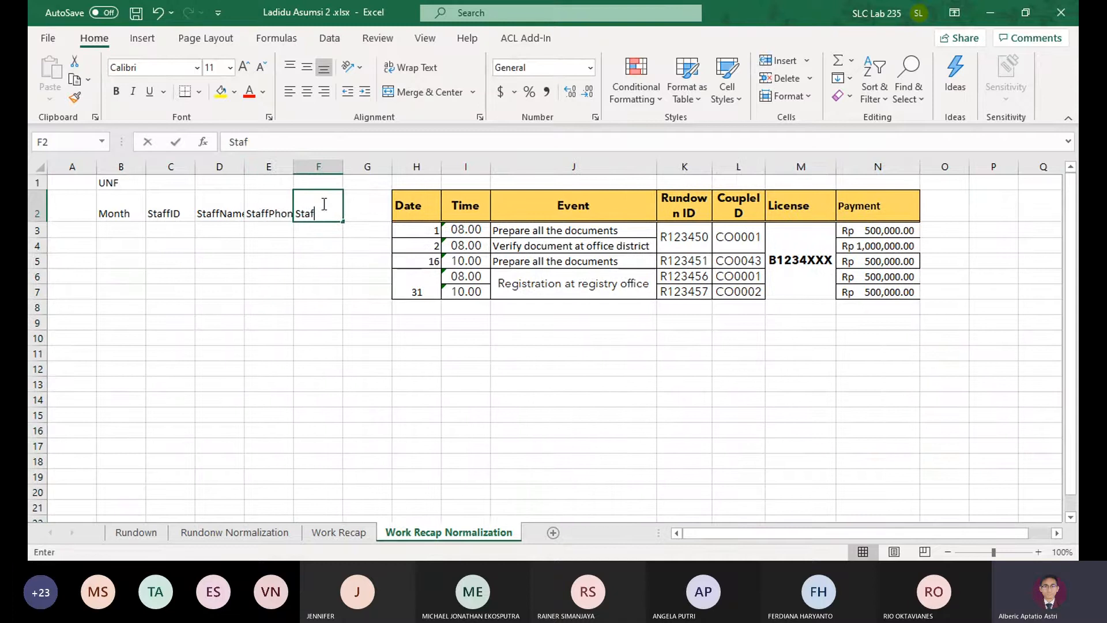
pyautogui.write('fPosit')
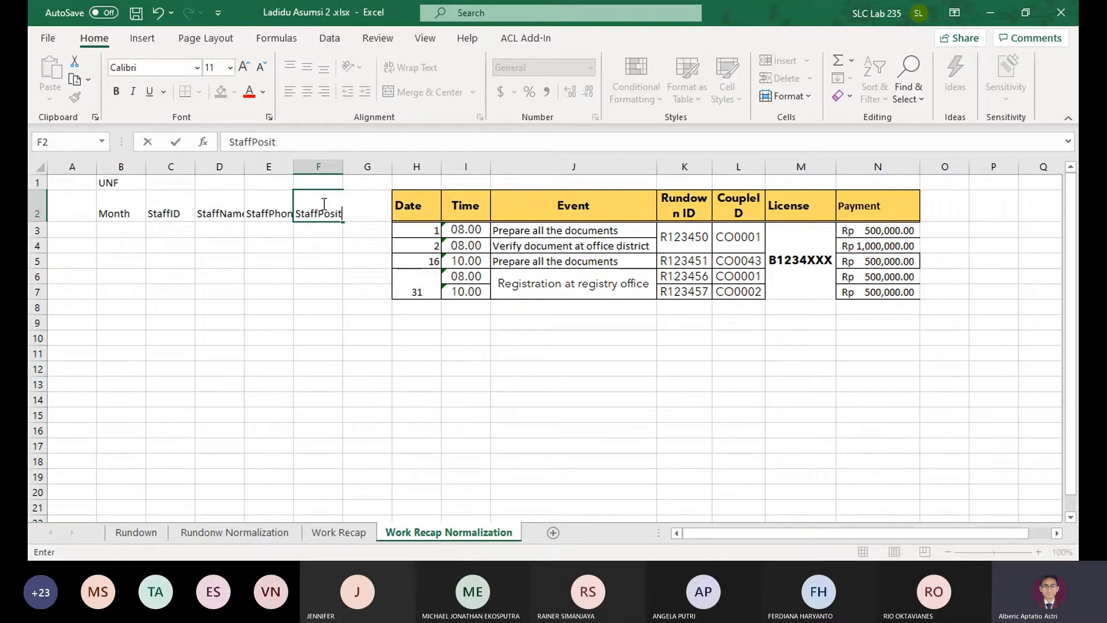
pyautogui.write('rioion')
pyautogui.press('Return')
# Check the staff fields on Work Recap, and delete the empty column G before Date on the normalization sheet
pyautogui.click(359, 540)
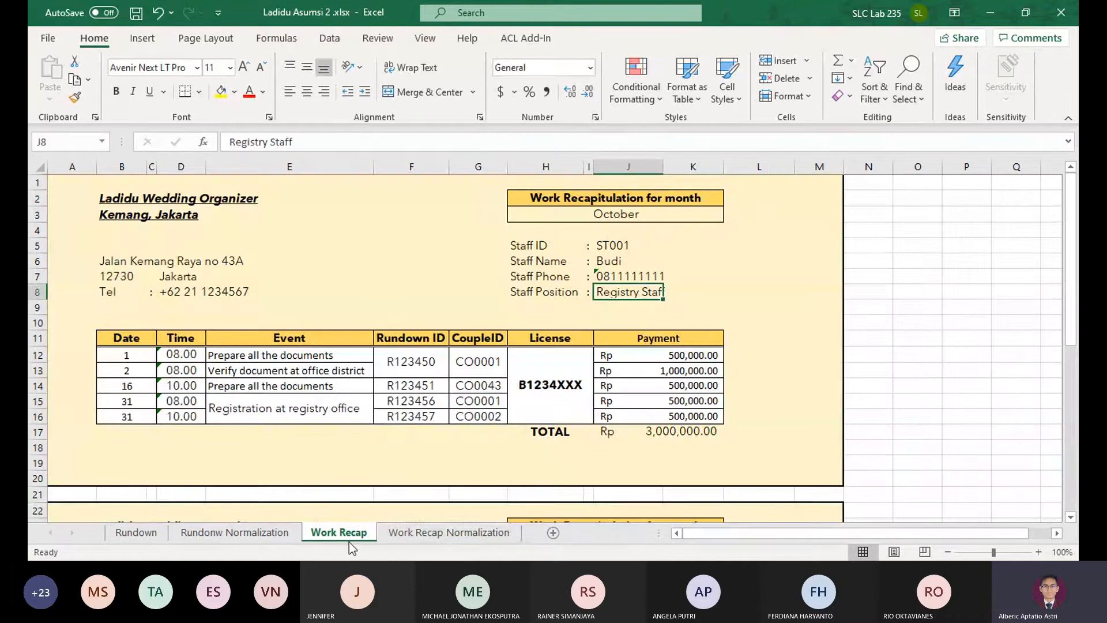
pyautogui.click(438, 532)
pyautogui.click(369, 166)
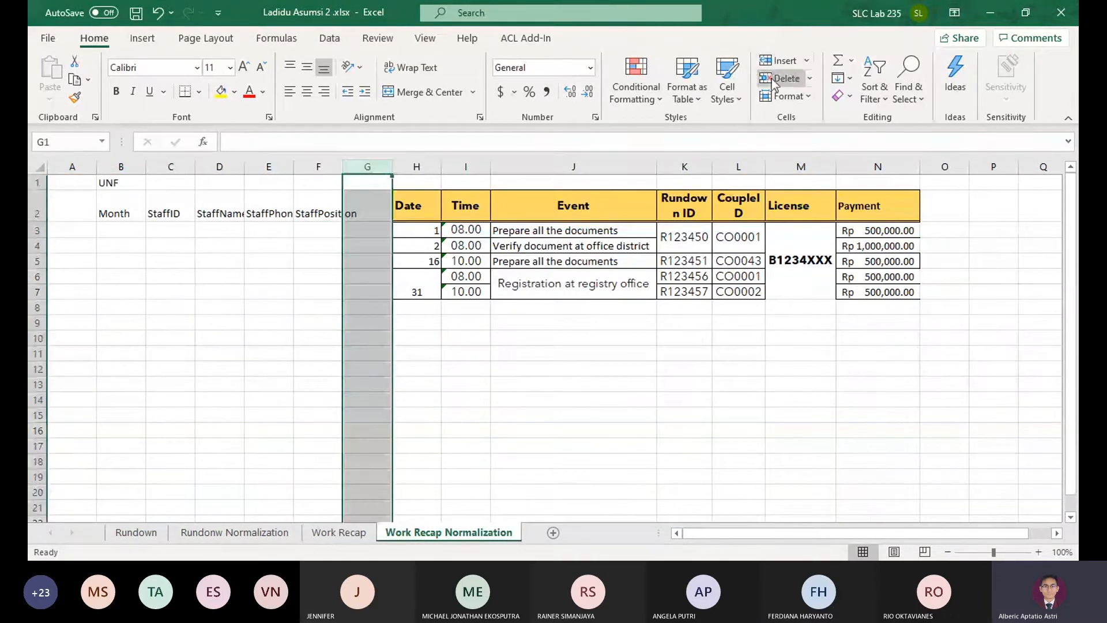
pyautogui.click(773, 80)
# Autofit the widths of the StaffID, StaffName, StaffPhone and StaffPosition columns
pyautogui.doubleClick(196, 169)
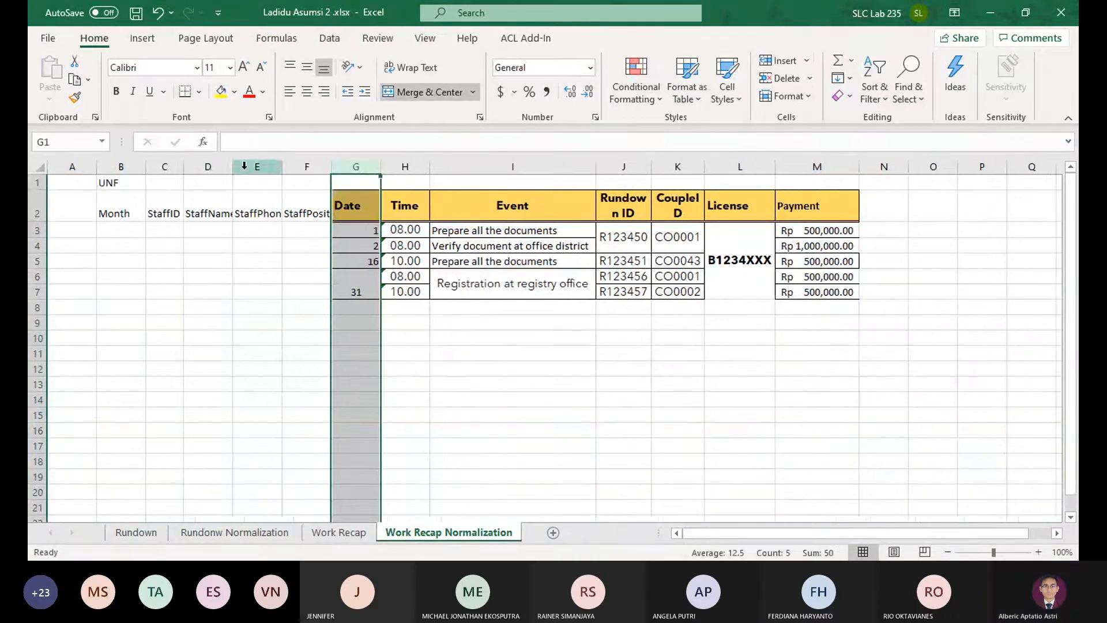
pyautogui.click(242, 167)
pyautogui.doubleClick(235, 167)
pyautogui.doubleClick(289, 167)
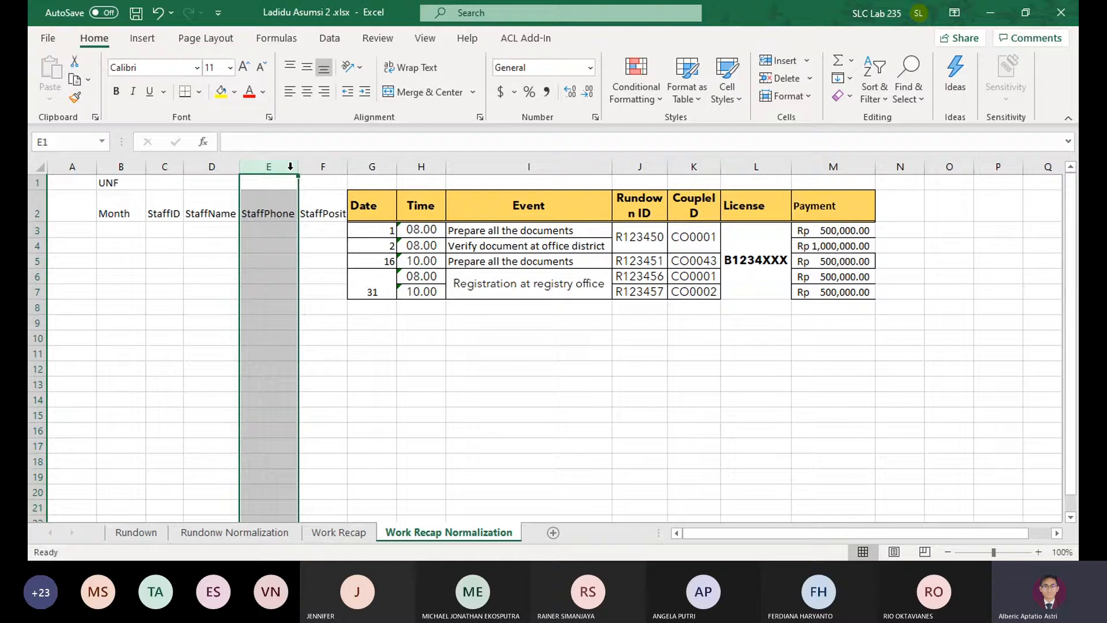
pyautogui.click(368, 167)
pyautogui.doubleClick(347, 167)
# Enter October in B3, and the first form's staff ID and staff name in C3 and D3
pyautogui.click(148, 231)
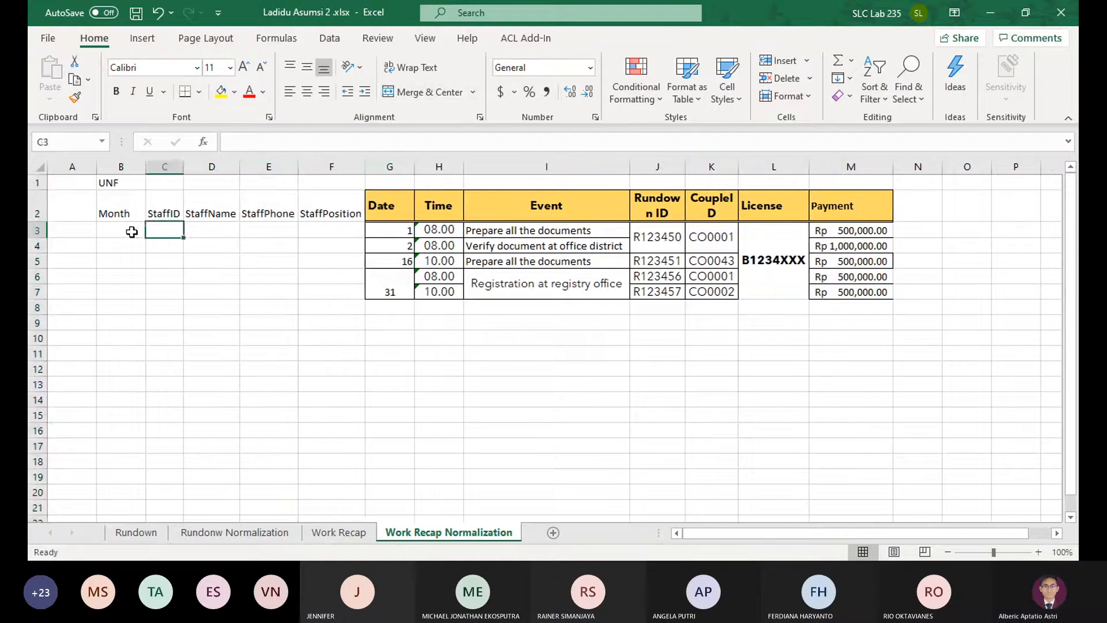
pyautogui.click(131, 230)
pyautogui.write('October')
pyautogui.click(160, 226)
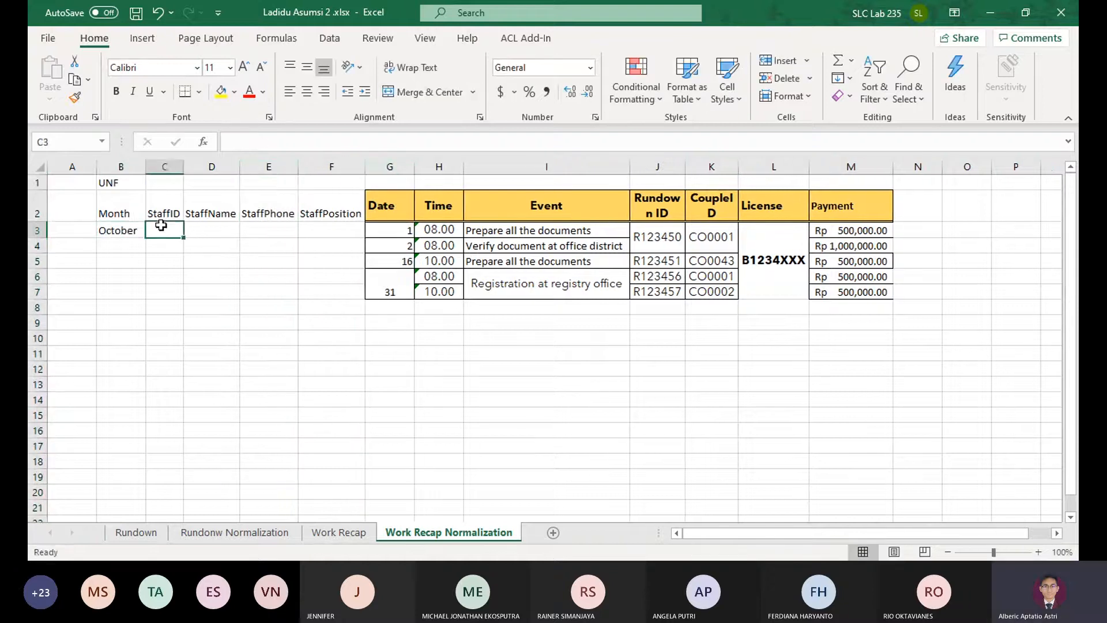
pyautogui.write('ST0-')
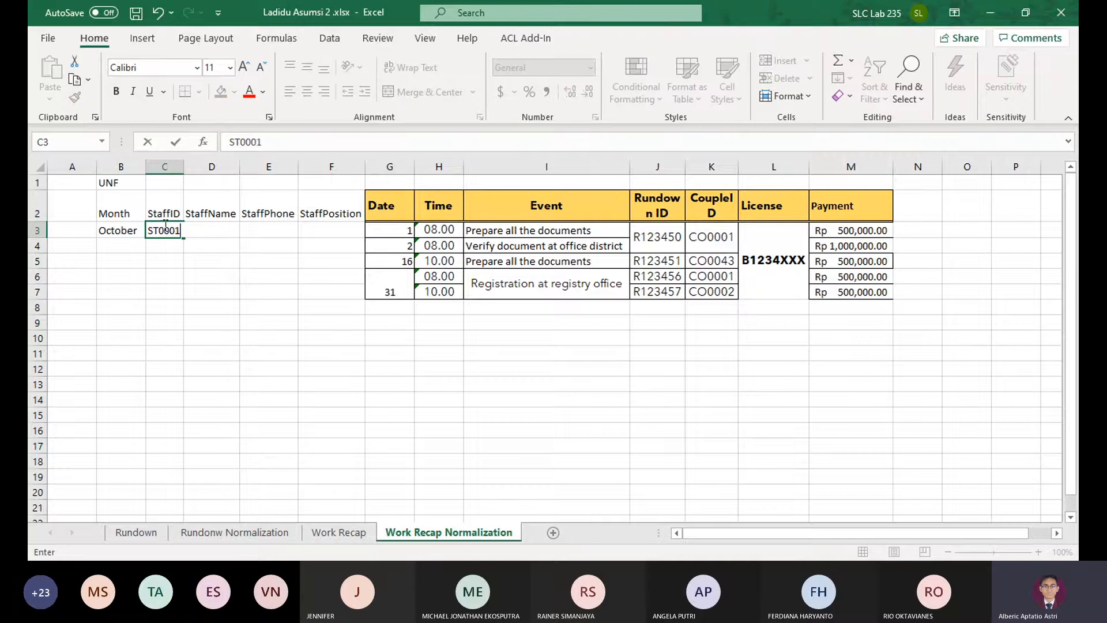
pyautogui.write('1')
pyautogui.press('Tab')
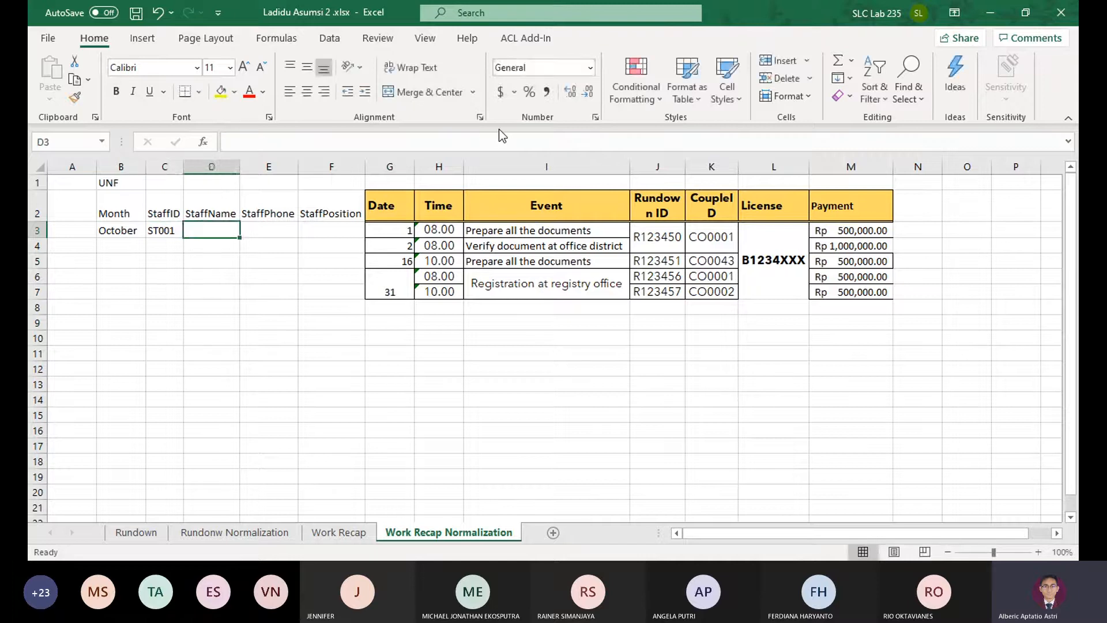
pyautogui.write('Budi')
pyautogui.press('Tab')
# Copy the first form's staff phone from Work Recap into E3 and enter Registry Staff in F3
pyautogui.click(338, 532)
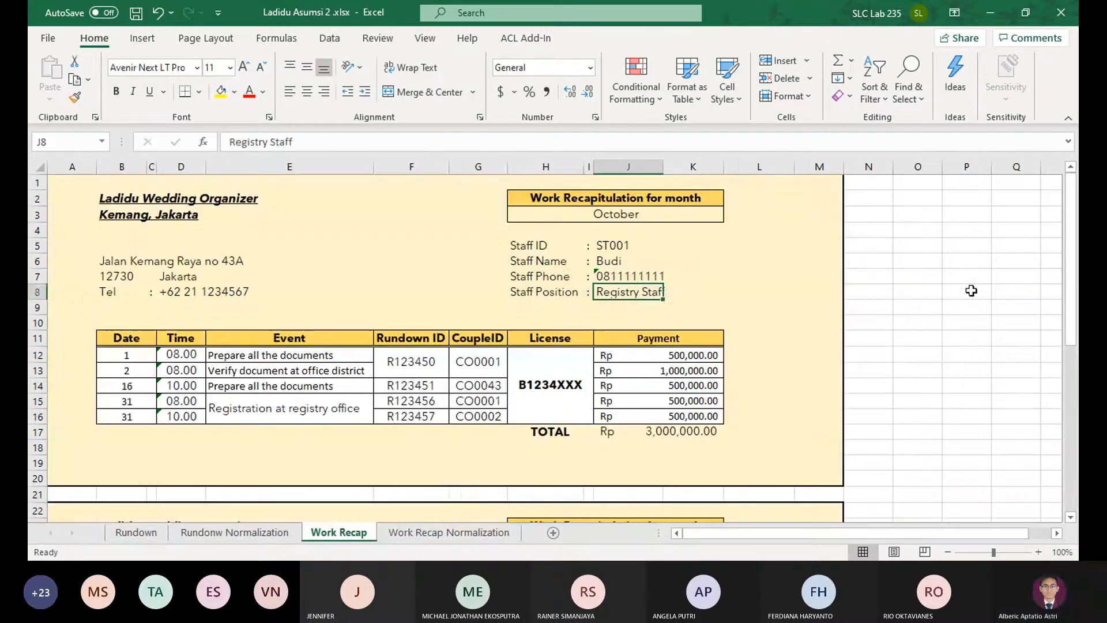
pyautogui.click(627, 276)
pyautogui.hotkey('ctrl', 'c')
pyautogui.click(402, 532)
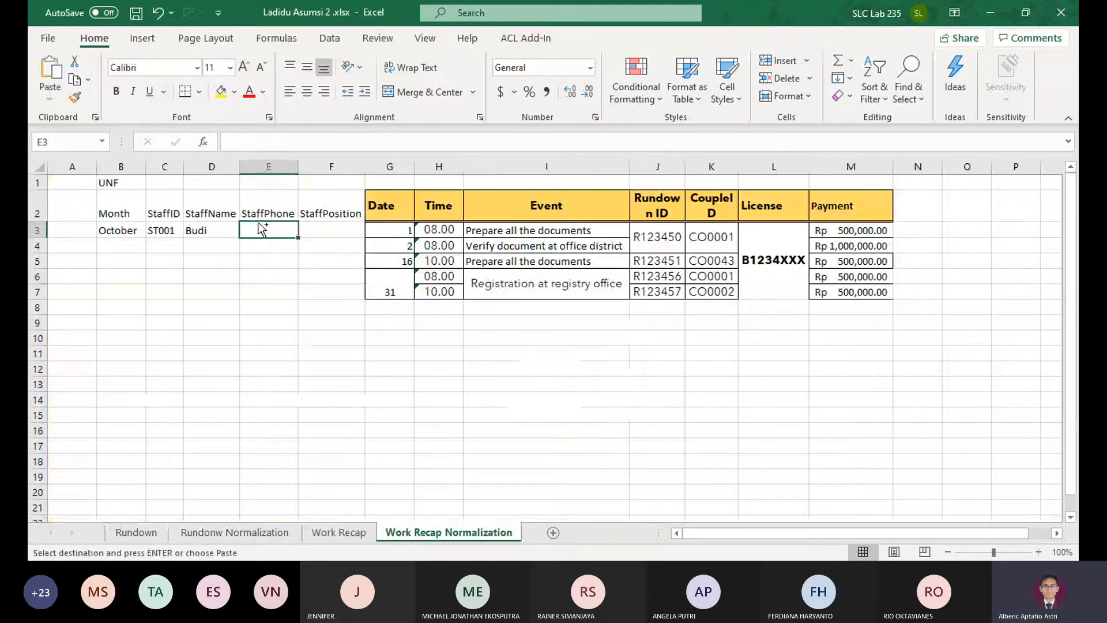
pyautogui.hotkey('ctrl', 'v')
pyautogui.press('Tab')
pyautogui.write('Regi')
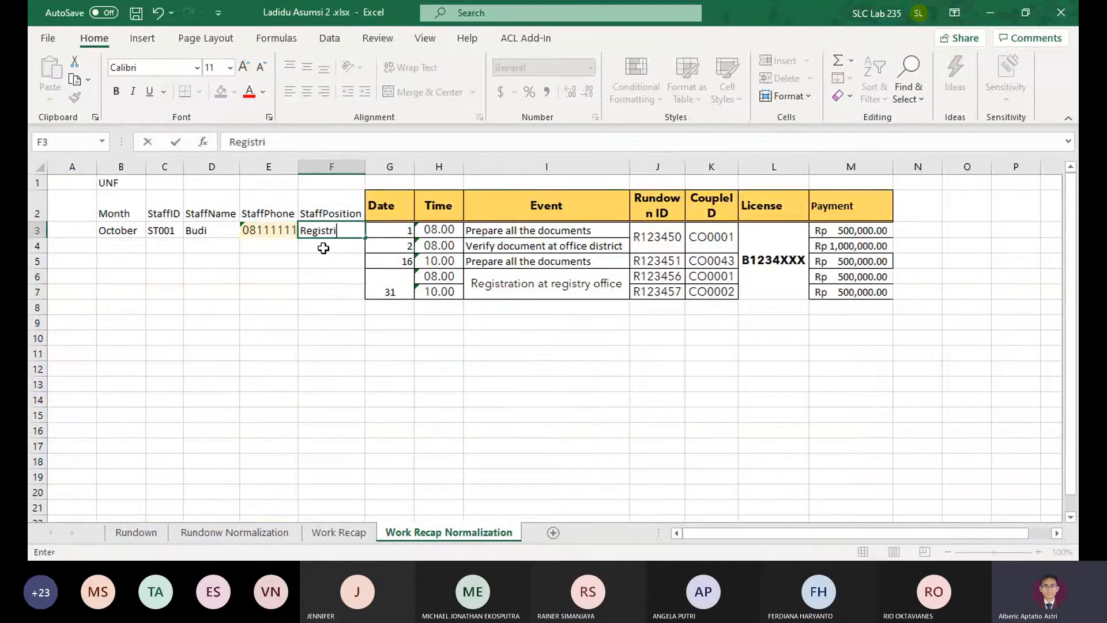
pyautogui.write('stry Staff')
pyautogui.press('Return')
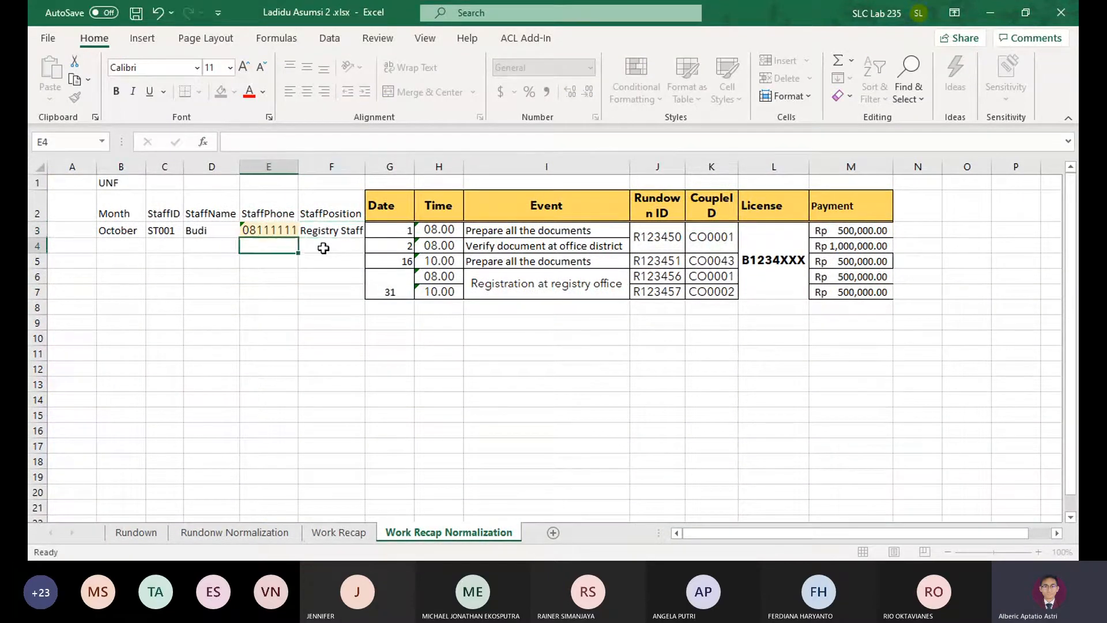
# Unmerge all merged cells in the data range B3:M7
pyautogui.moveTo(119, 211); pyautogui.dragTo(281, 216)
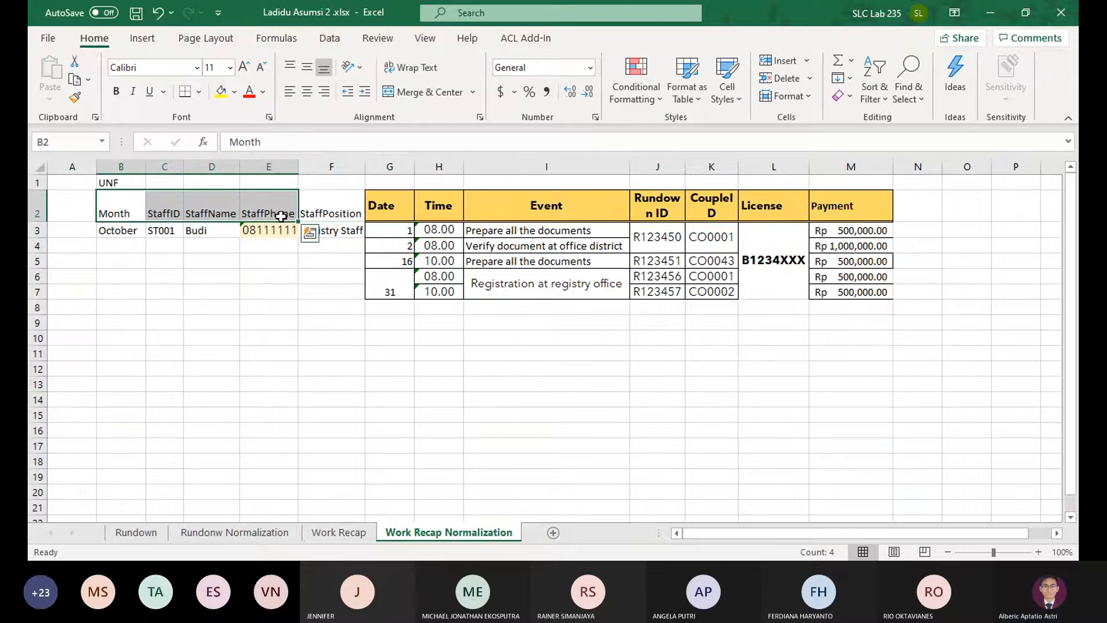
pyautogui.click(130, 204)
pyautogui.moveTo(130, 204); pyautogui.dragTo(288, 210)
pyautogui.moveTo(118, 228); pyautogui.dragTo(884, 293)
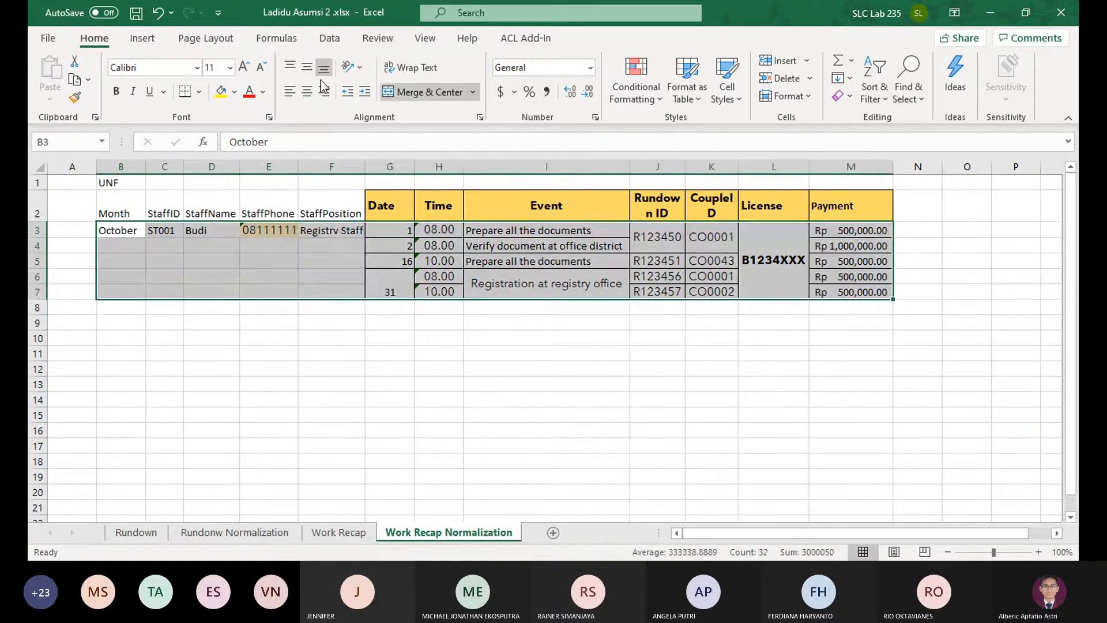
pyautogui.click(398, 93)
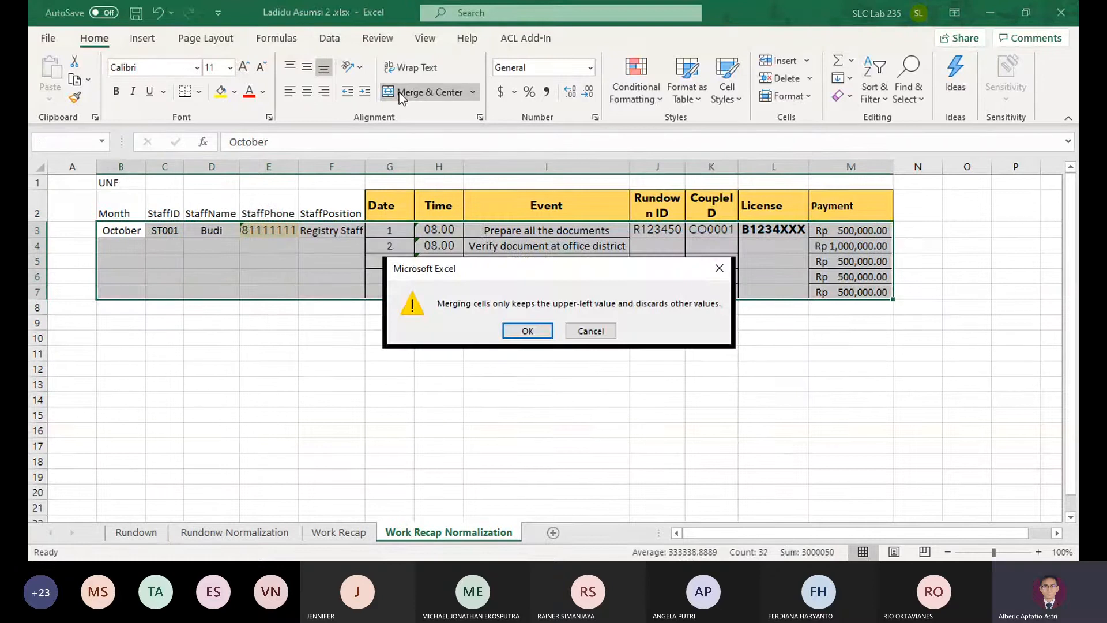
pyautogui.press('Return')
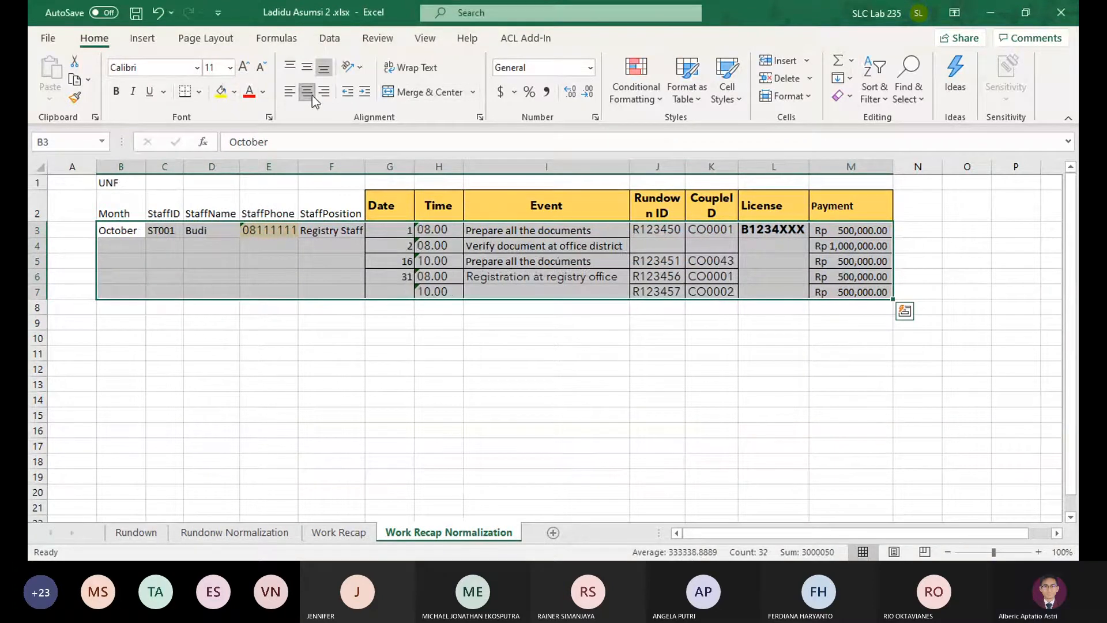
# Center the contents of B3:M7 horizontally and remove the range's fill color
pyautogui.click(307, 91)
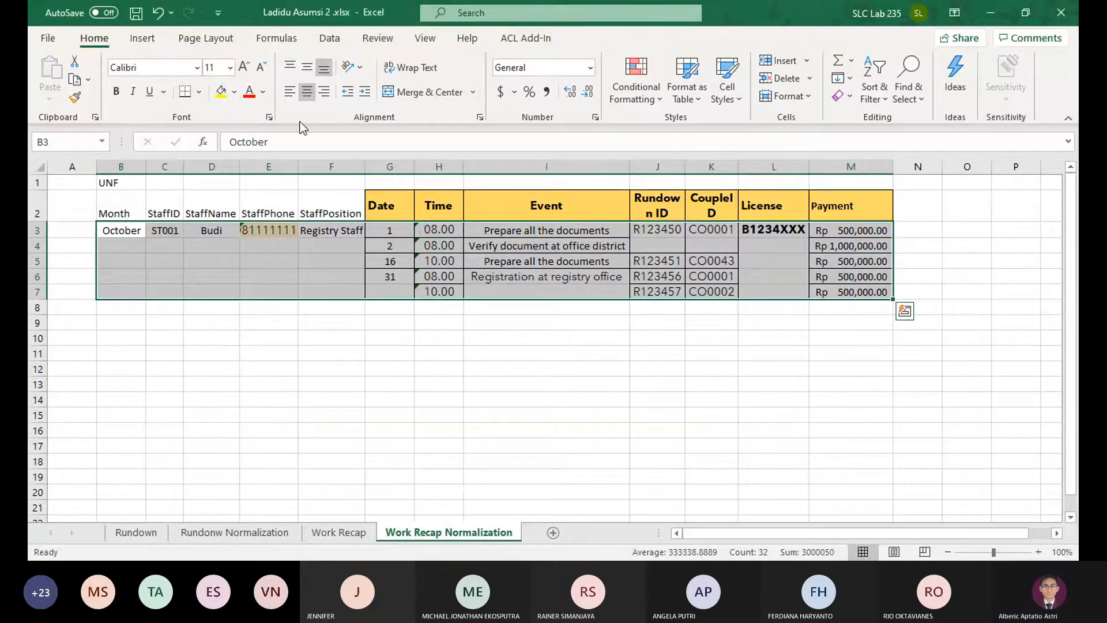
pyautogui.click(234, 92)
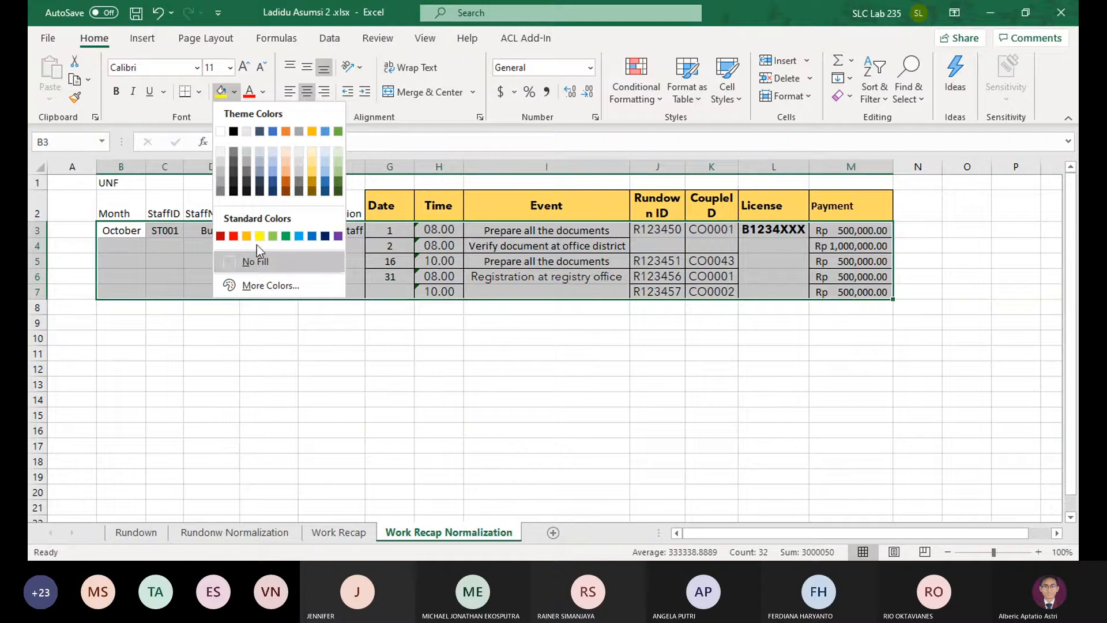
pyautogui.click(257, 259)
# Autofit the StaffPhone column and left-align the Event entries in I3:I7
pyautogui.click(314, 260)
pyautogui.doubleClick(299, 166)
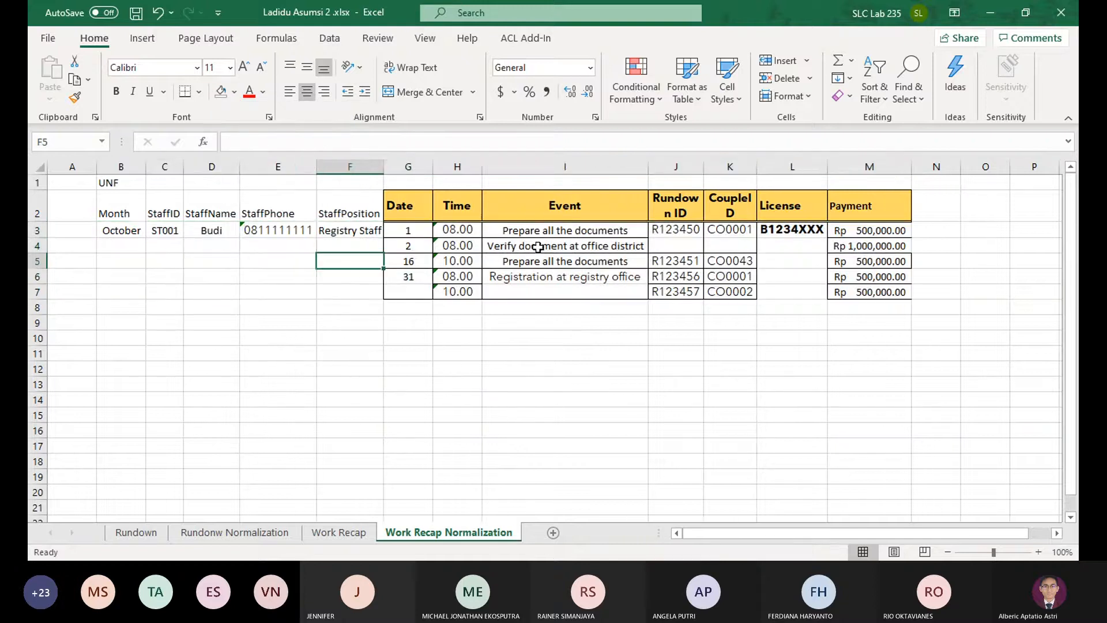
pyautogui.moveTo(538, 230); pyautogui.dragTo(548, 291)
pyautogui.click(289, 92)
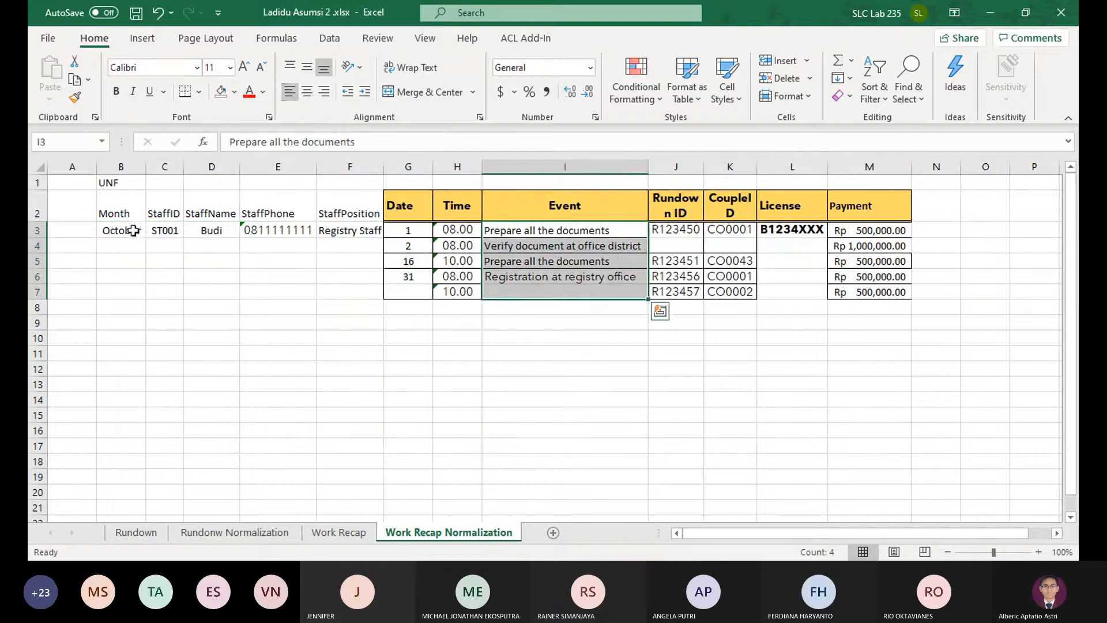
pyautogui.moveTo(133, 230); pyautogui.dragTo(123, 291)
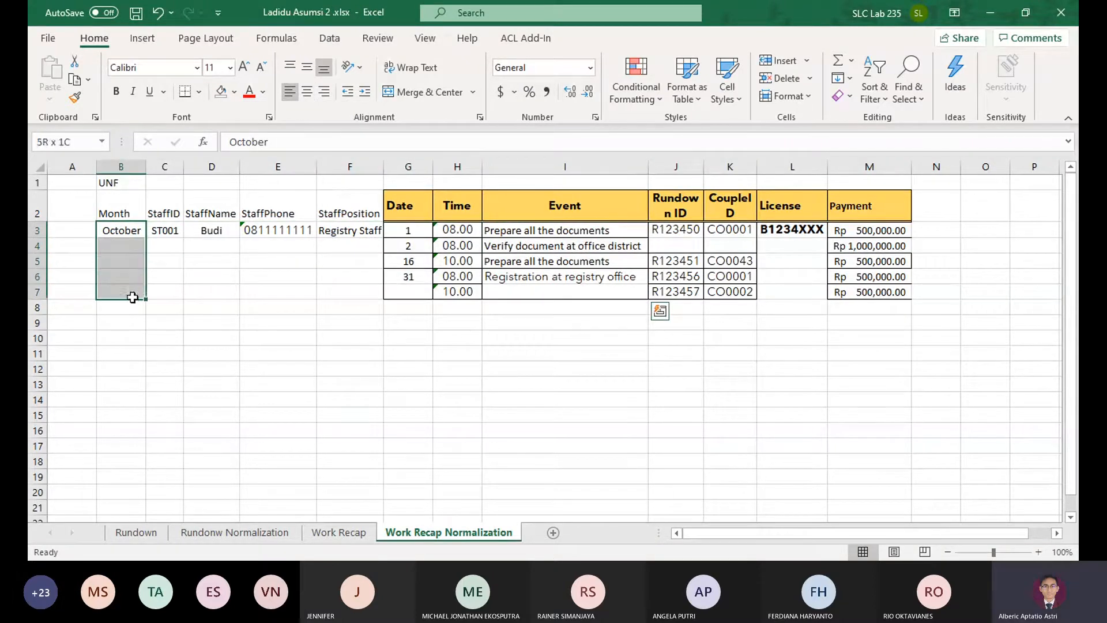
pyautogui.click(434, 88)
pyautogui.click(438, 90)
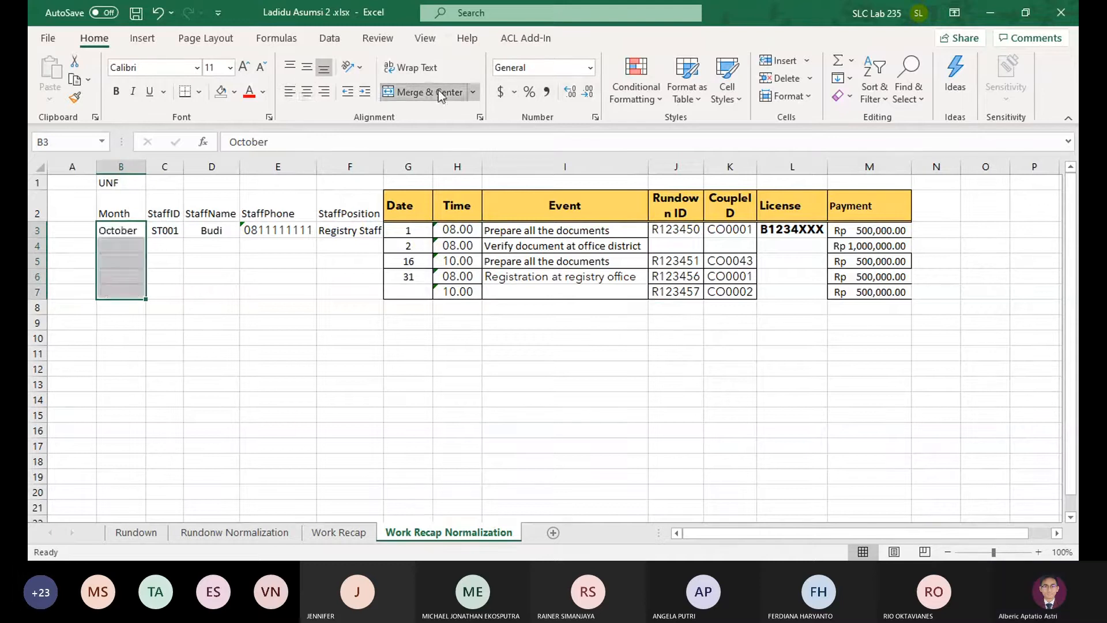
pyautogui.click(438, 91)
pyautogui.click(265, 280)
pyautogui.hotkey('ctrl', 'z')
# Copy the second form's event row, B33:K33 on Work Recap, into row 8 of the normalization sheet starting at G8
pyautogui.click(122, 309)
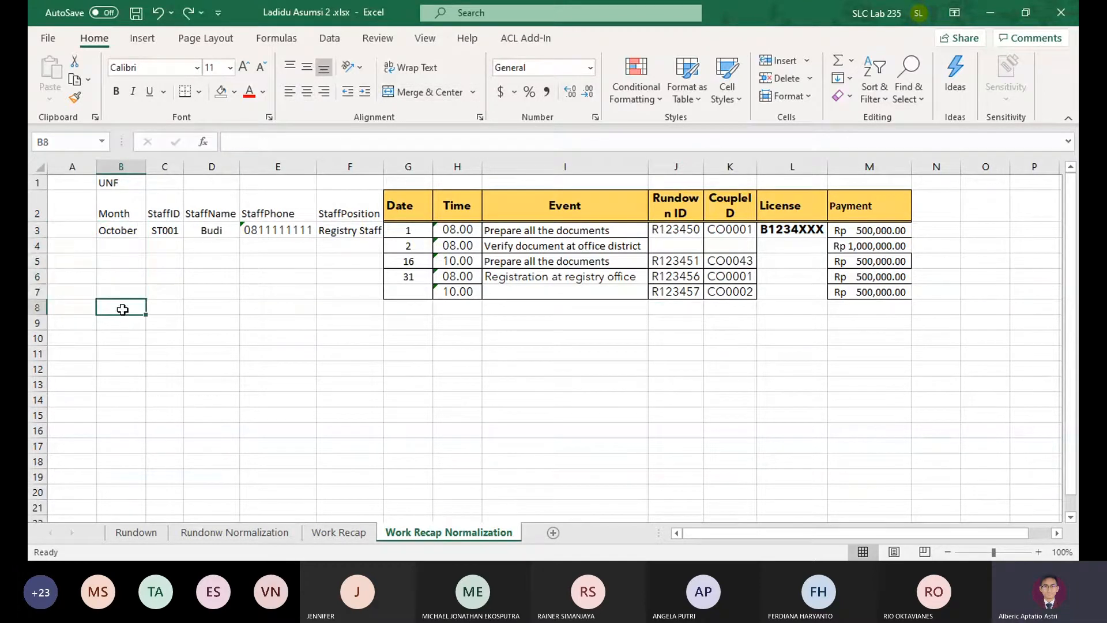
pyautogui.click(350, 537)
pyautogui.scroll(-5, 507, 320)
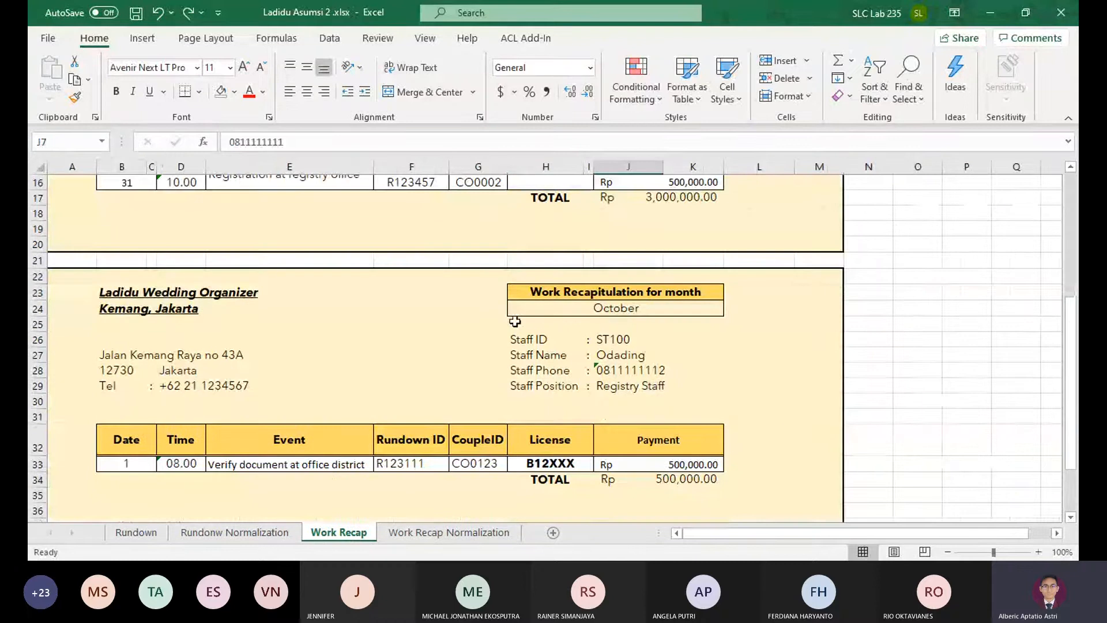
pyautogui.click(597, 344)
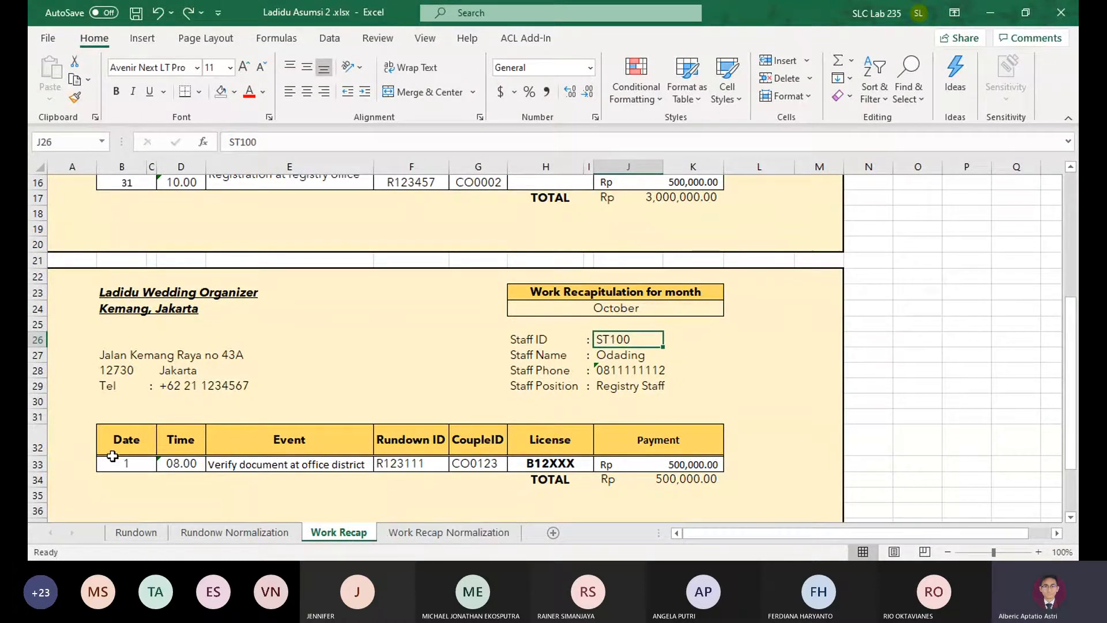
pyautogui.moveTo(112, 456); pyautogui.dragTo(638, 462)
pyautogui.hotkey('ctrl', 'c')
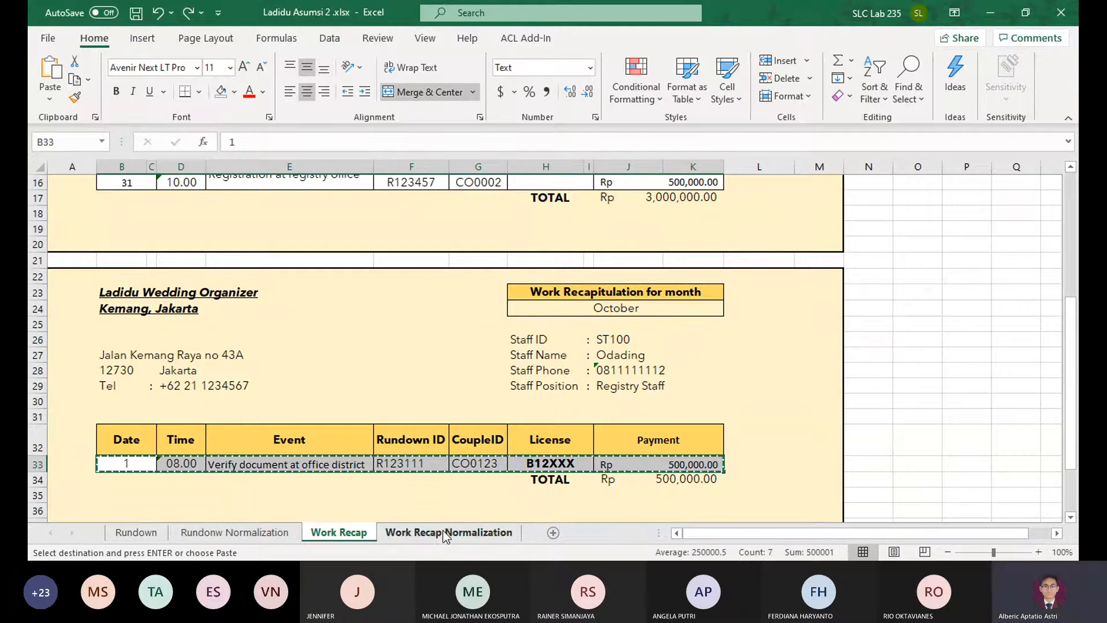
pyautogui.click(446, 533)
pyautogui.click(427, 309)
pyautogui.hotkey('ctrl', 'v')
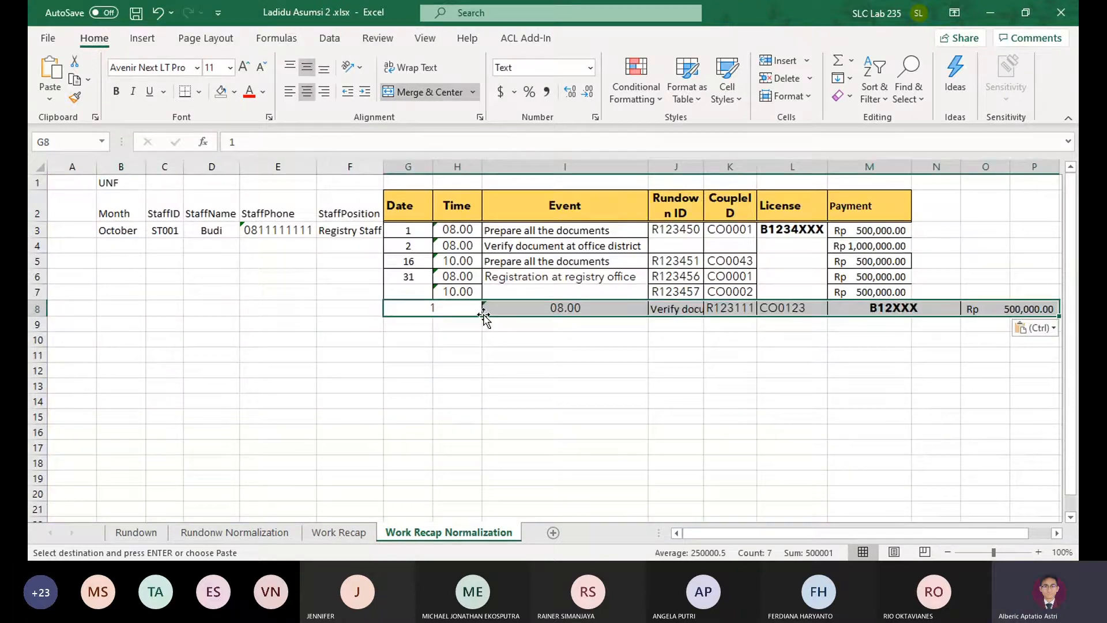
pyautogui.click(416, 307)
pyautogui.hotkey('ctrl', 'z')
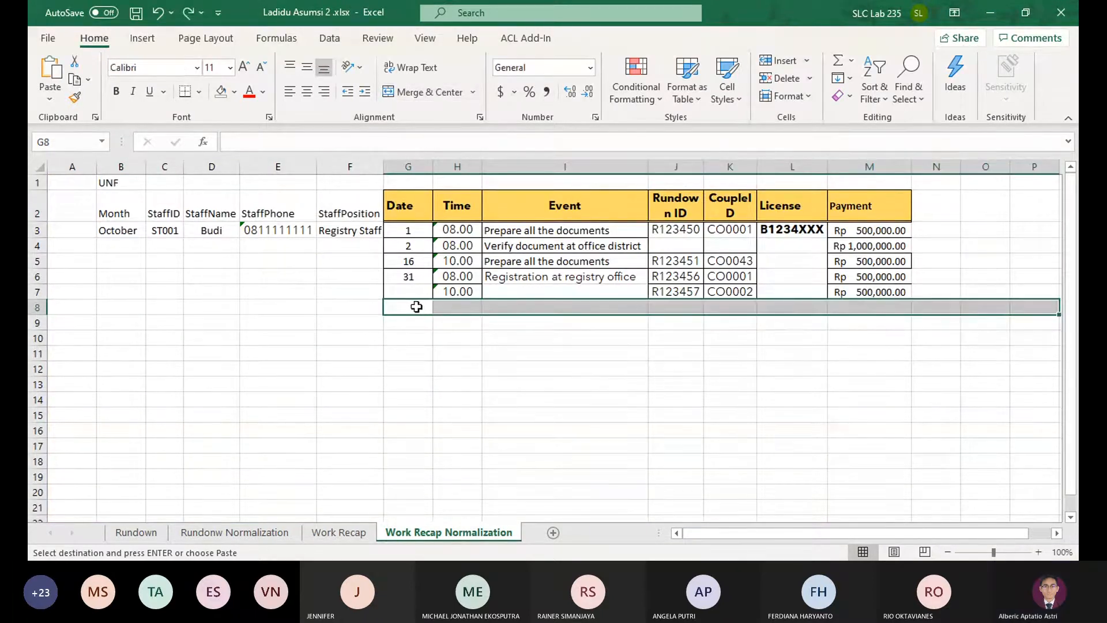
pyautogui.hotkey('ctrl', 'v')
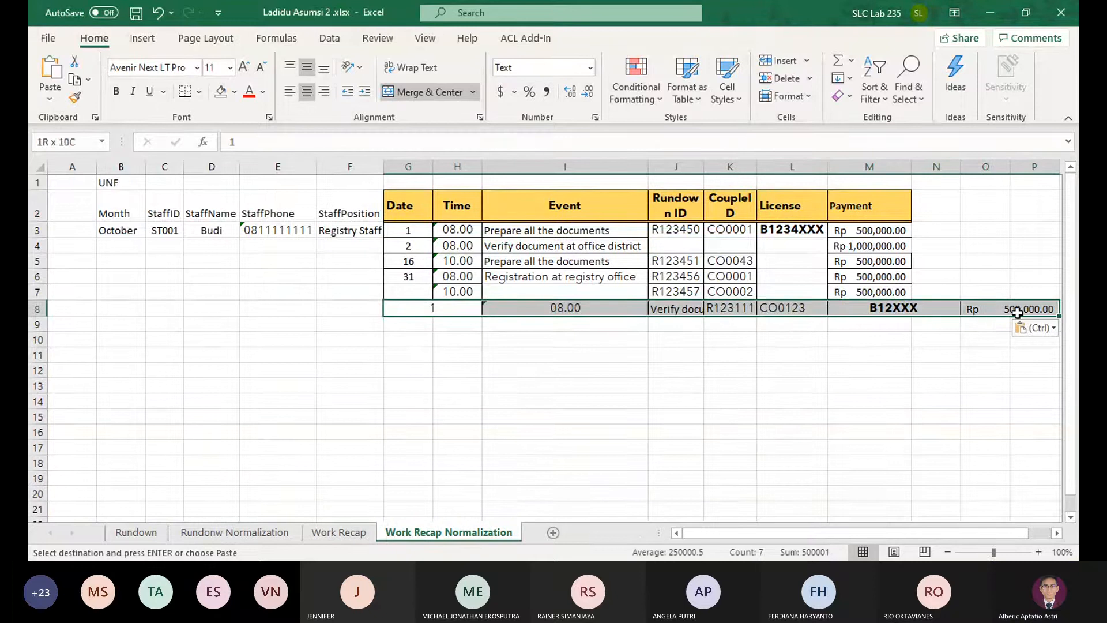
# Unmerge the pasted cells in row 8 and delete the empty cells before its Time and Payment values
pyautogui.click(414, 93)
pyautogui.click(457, 308)
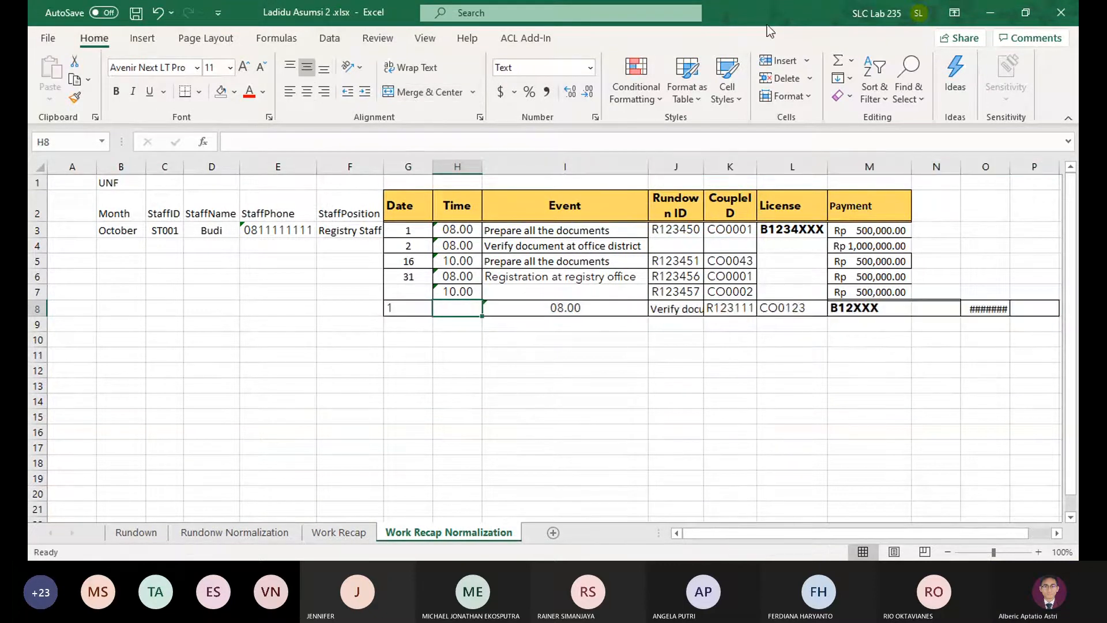
pyautogui.click(770, 79)
pyautogui.click(840, 313)
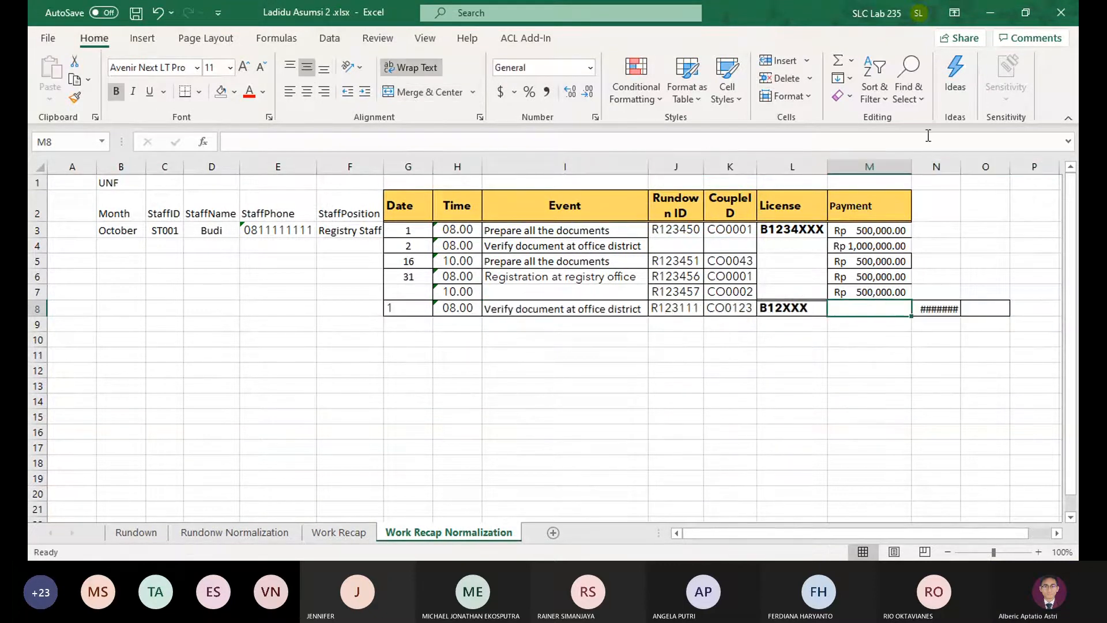
pyautogui.click(787, 77)
pyautogui.click(813, 291)
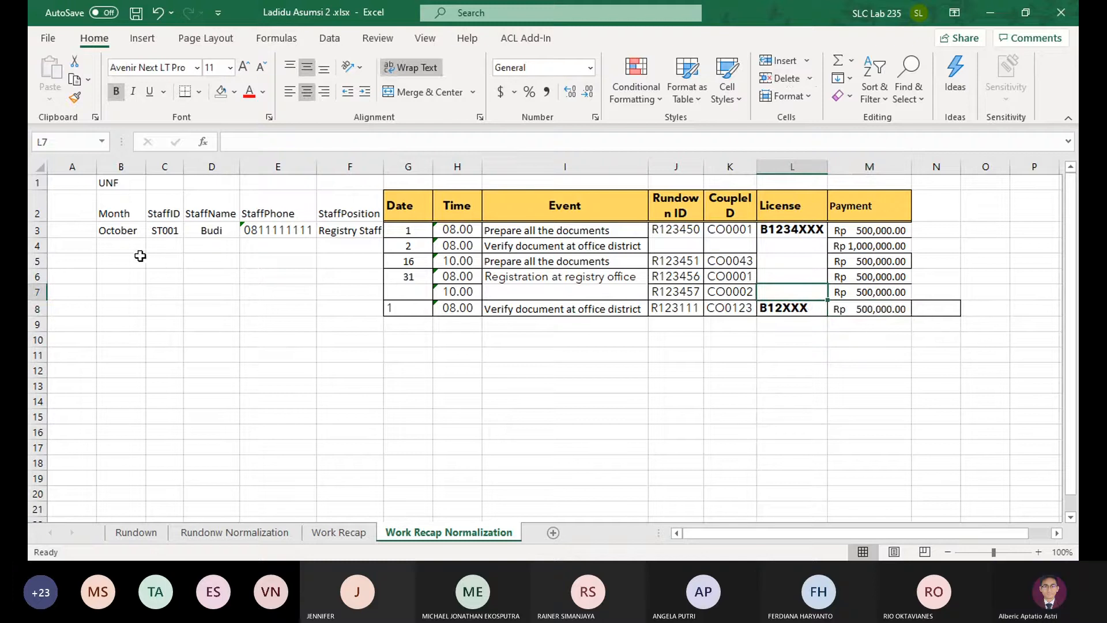
# Enter the second form's staff ID and staff name in row 8, and copy the staff phone from J28 on Work Recap into E8
pyautogui.click(166, 312)
pyautogui.write('ST100')
pyautogui.press('Tab')
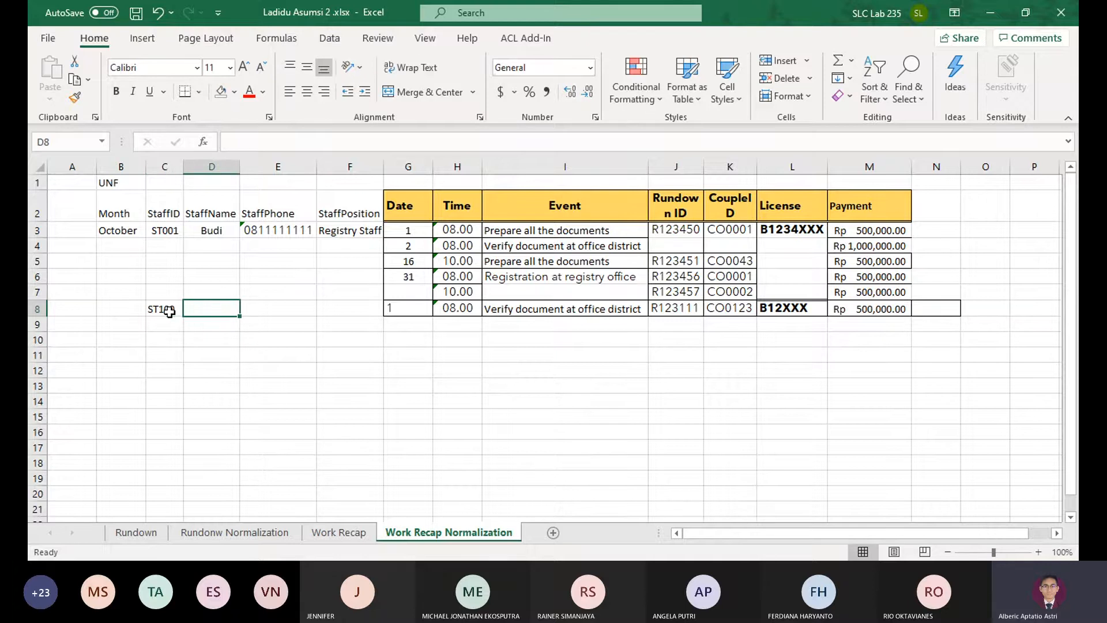
pyautogui.write('Odading')
pyautogui.press('Tab')
pyautogui.click(344, 533)
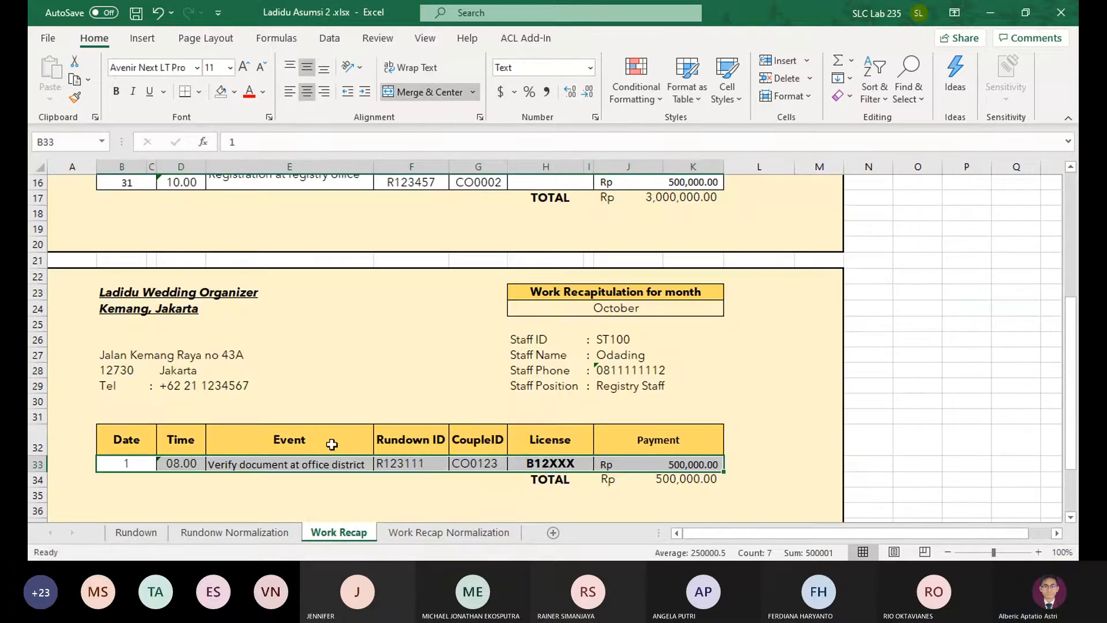
pyautogui.hotkey('ctrl', 'c')
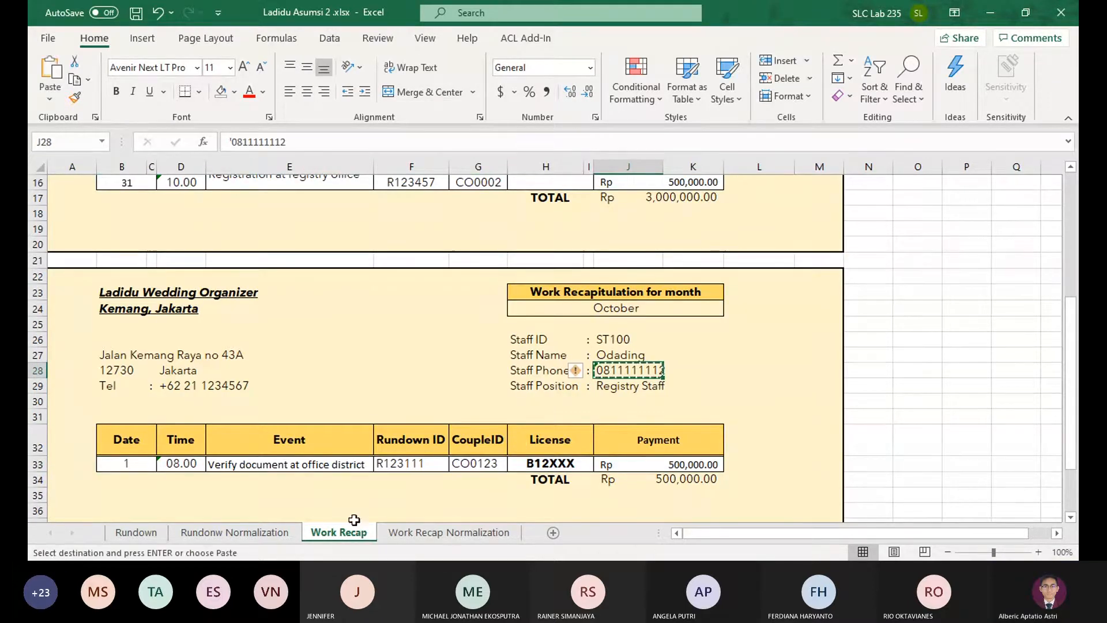
pyautogui.click(426, 532)
pyautogui.hotkey('ctrl', 'v')
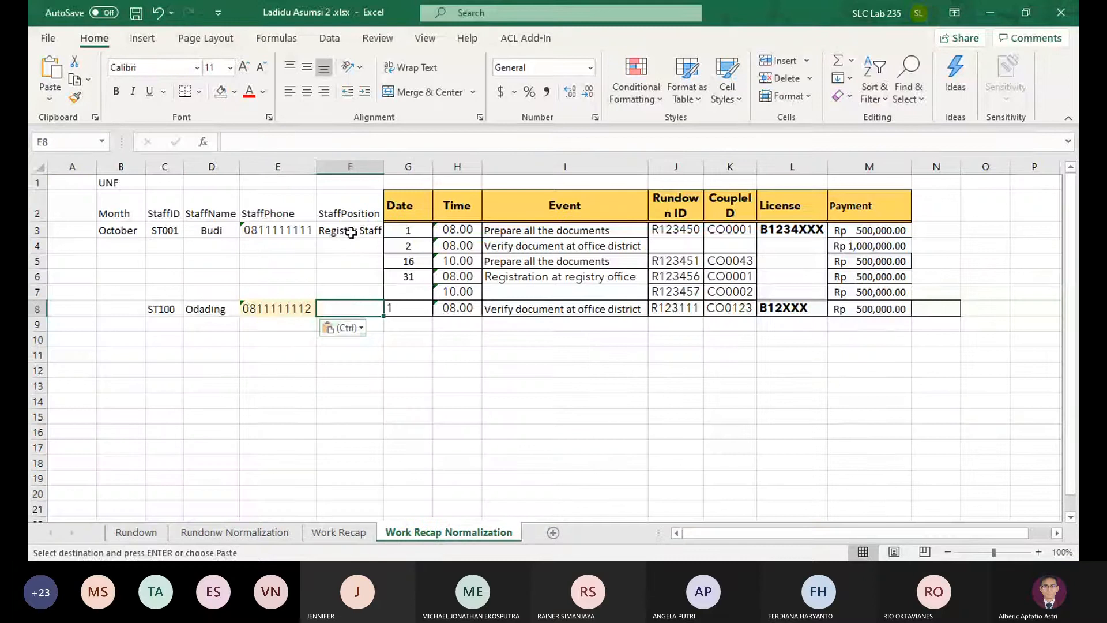
pyautogui.click(349, 231)
pyautogui.hotkey('ctrl', 'c')
pyautogui.click(349, 310)
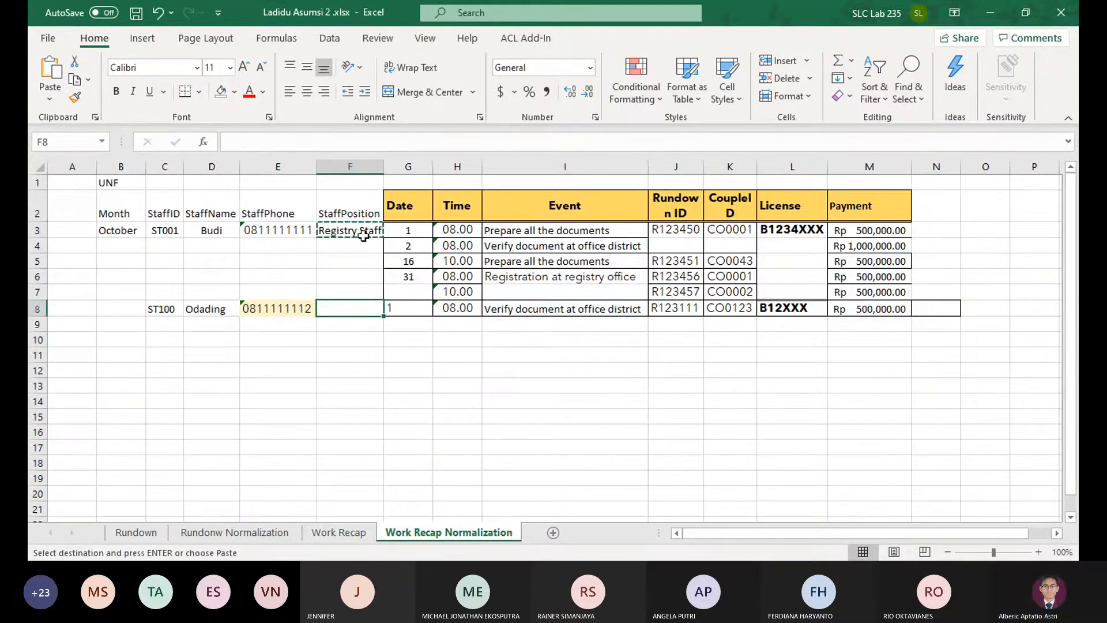
# Merge and center the StaffPosition cells F3:F8 and the Month cells B3:B8, aligning both to the vertical middle
pyautogui.moveTo(349, 230); pyautogui.dragTo(363, 309)
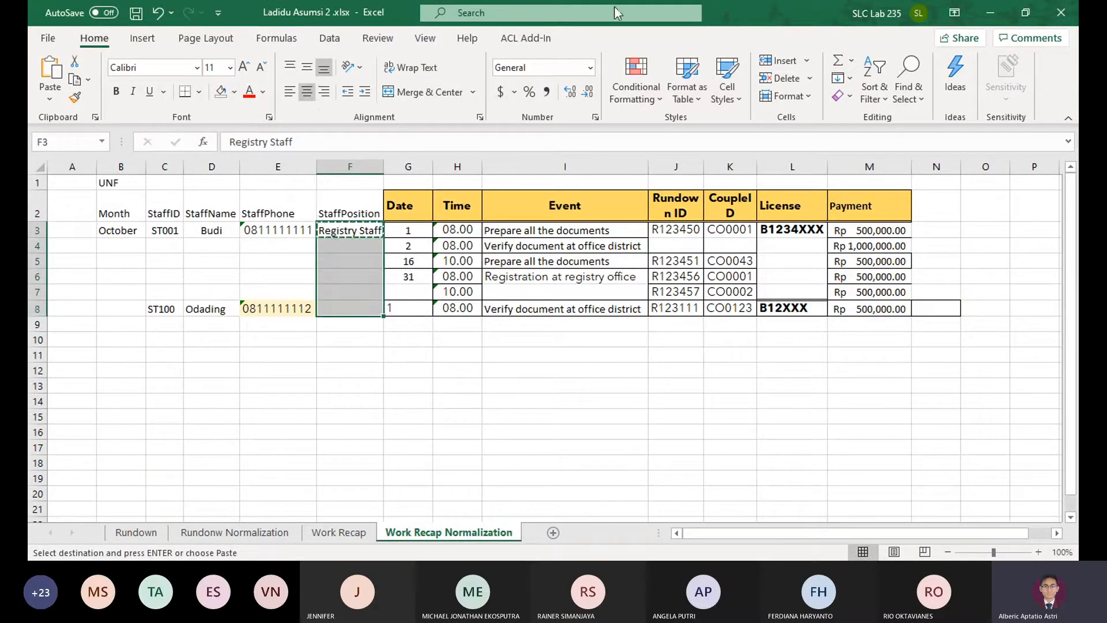
pyautogui.click(410, 92)
pyautogui.click(306, 66)
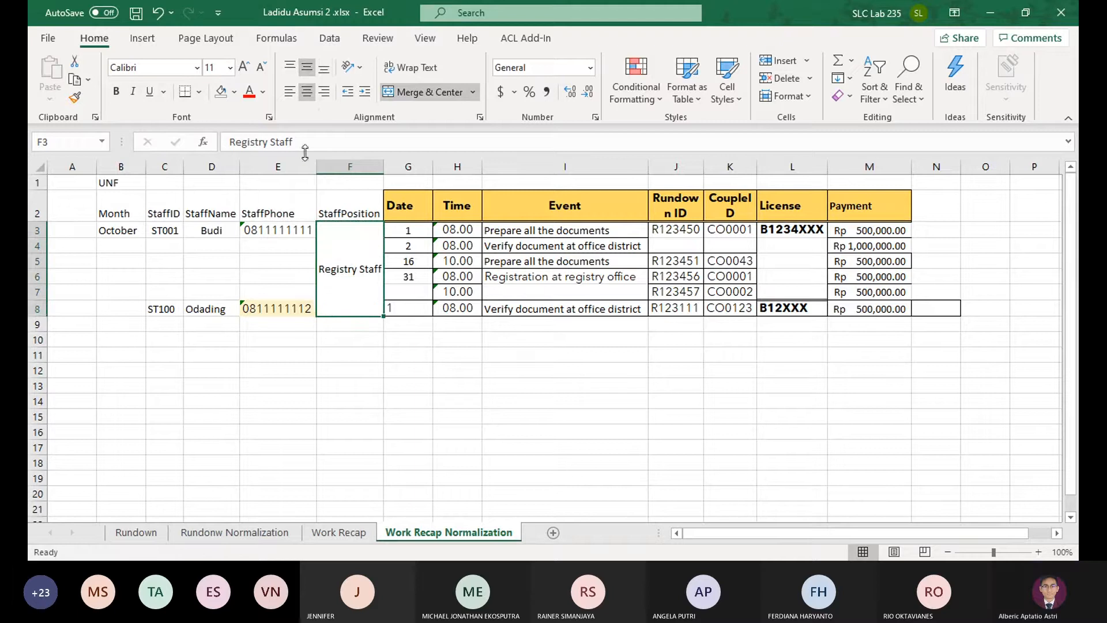
pyautogui.moveTo(127, 229); pyautogui.dragTo(123, 304)
pyautogui.click(403, 91)
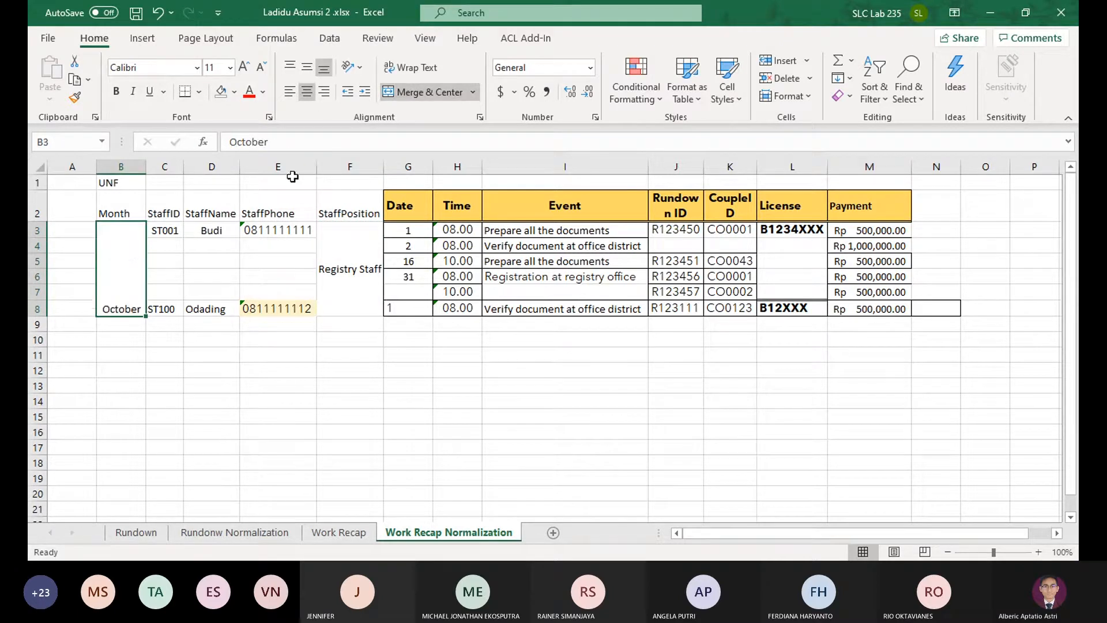
pyautogui.click(309, 72)
# Merge and center the first staff member's StaffID, StaffName and StaffPhone cells separately in C3:C7, D3:D7 and E3:E7
pyautogui.moveTo(159, 229); pyautogui.dragTo(166, 285)
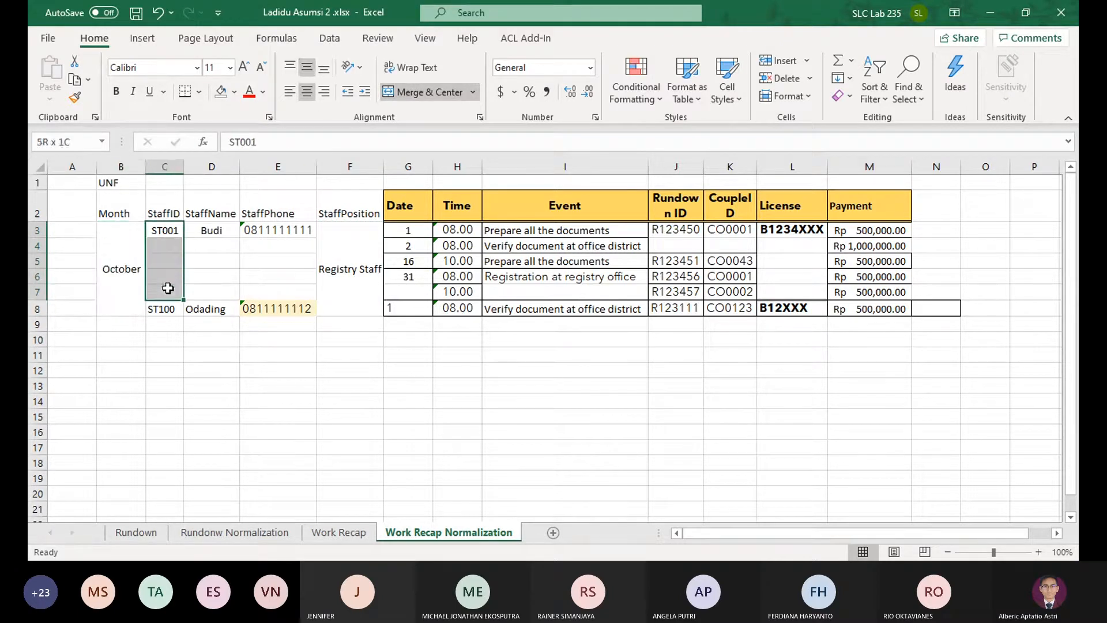
pyautogui.click(415, 92)
pyautogui.moveTo(212, 230); pyautogui.dragTo(237, 282)
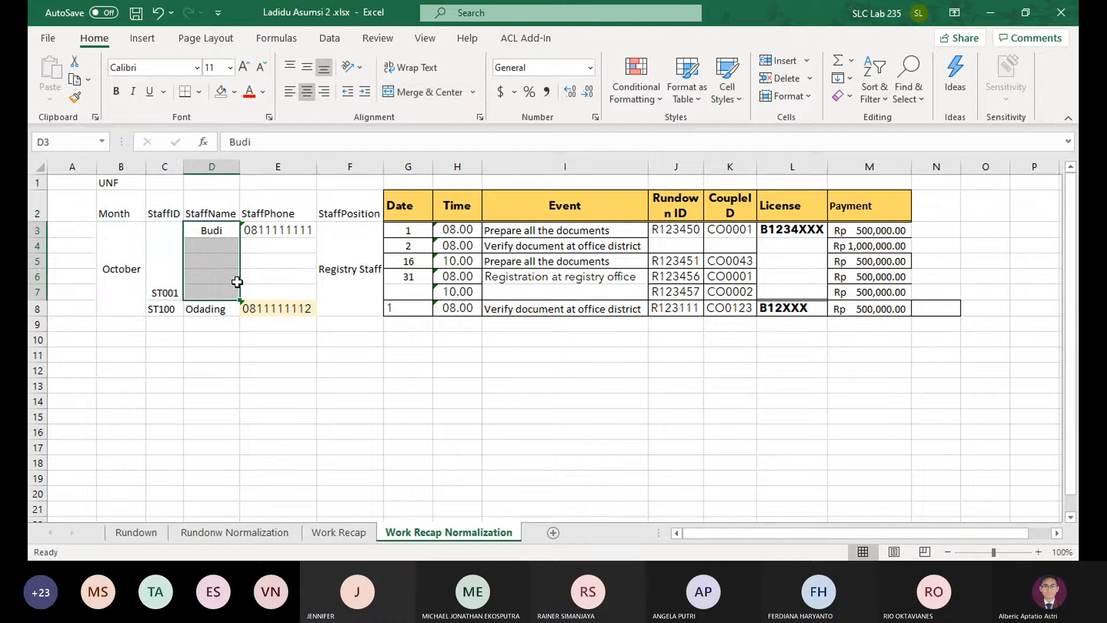
pyautogui.click(426, 92)
pyautogui.moveTo(275, 230); pyautogui.dragTo(277, 291)
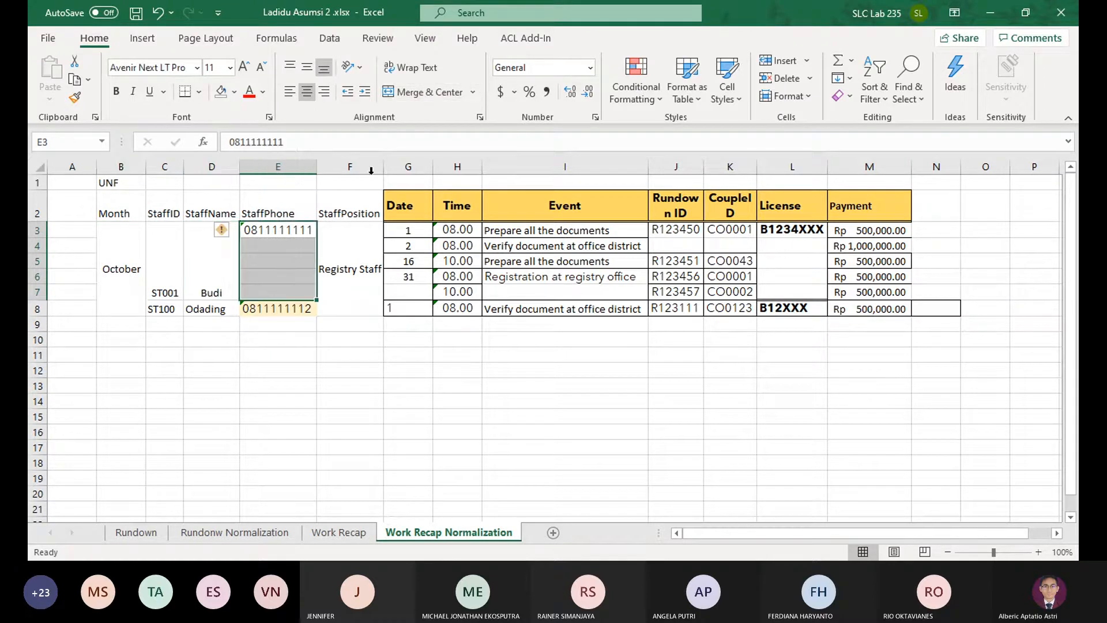
pyautogui.click(432, 96)
pyautogui.click(352, 313)
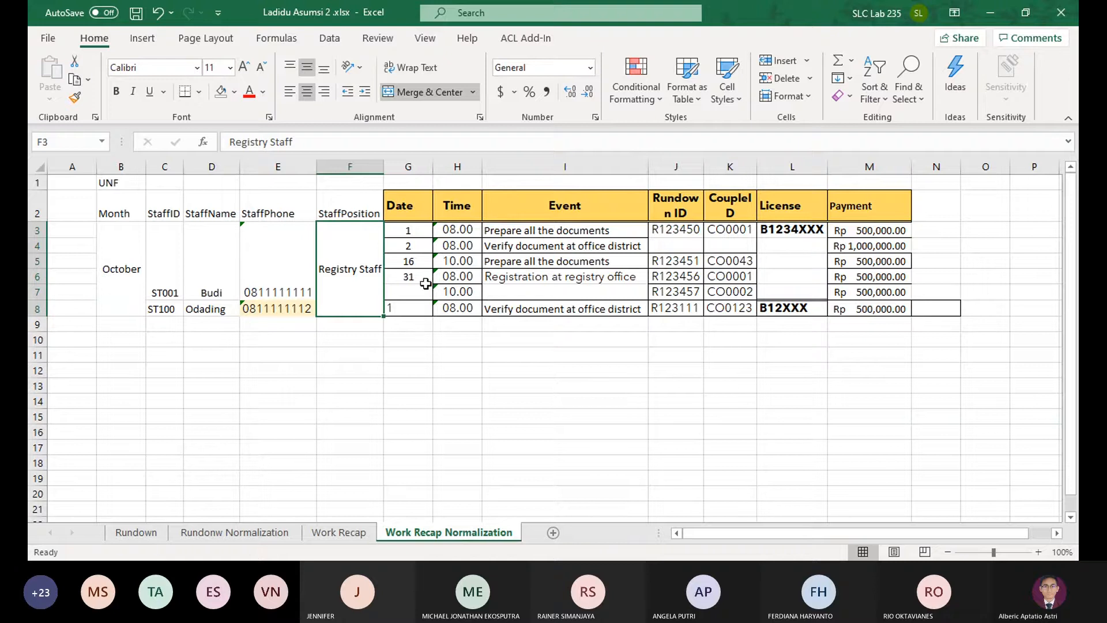
# Merge and center the date 31 across G6:G7 and the event Registration at registry office across I6:I7
pyautogui.moveTo(425, 283); pyautogui.dragTo(421, 292)
pyautogui.click(440, 87)
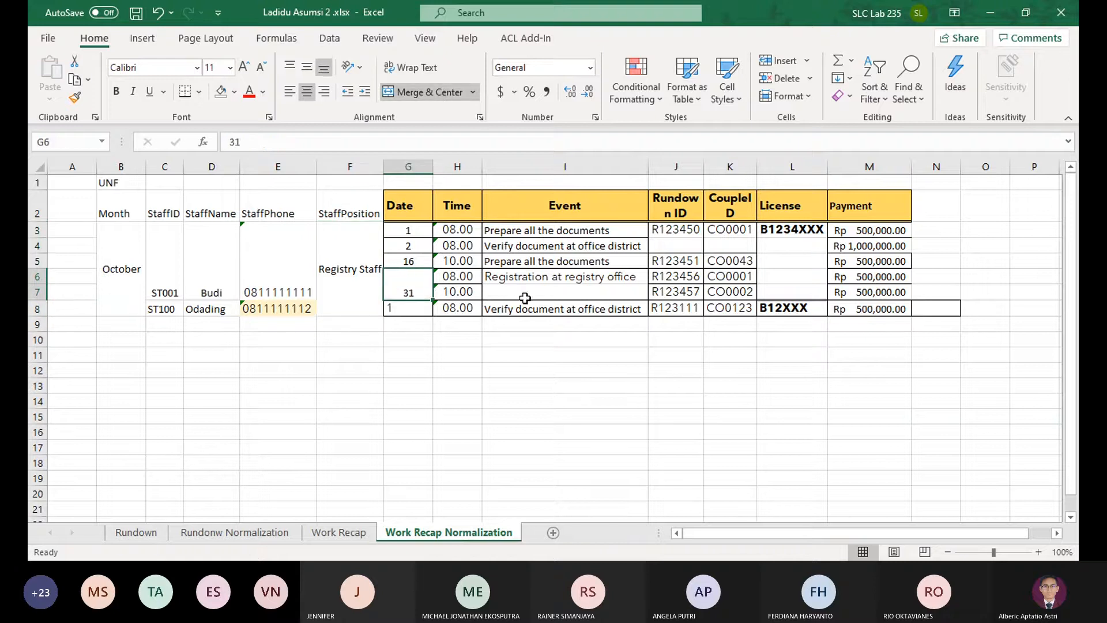
pyautogui.moveTo(524, 298); pyautogui.dragTo(538, 279)
pyautogui.click(431, 89)
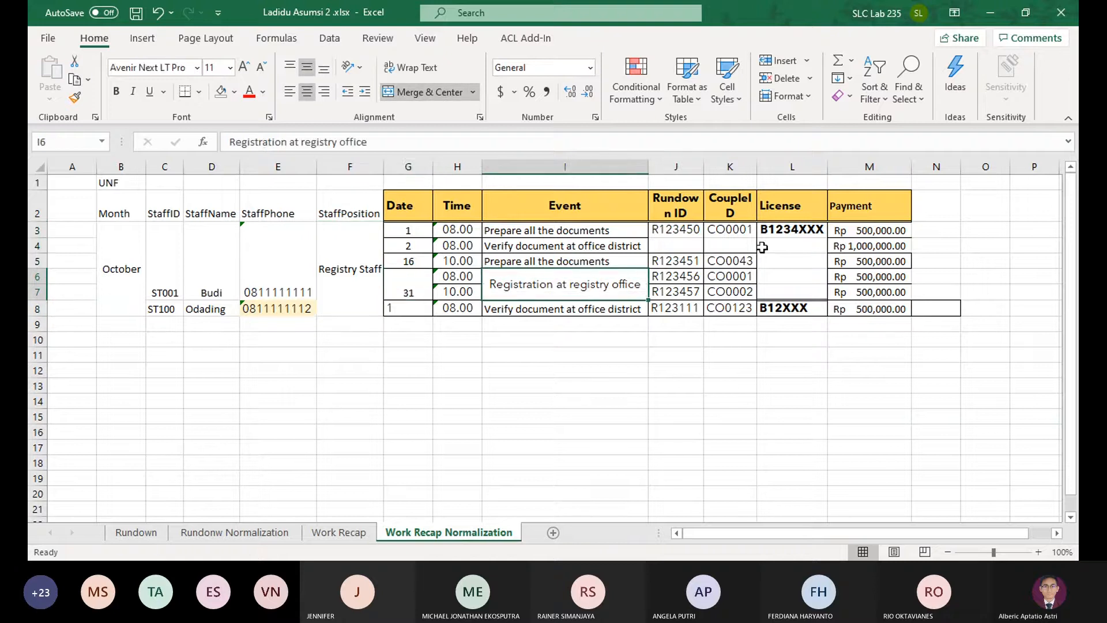
# Merge and center the Rundown ID cells J3:J4, the CoupleID cells K3:K4 and the License cells L3:L7
pyautogui.moveTo(677, 230); pyautogui.dragTo(793, 296)
pyautogui.click(431, 91)
pyautogui.click(431, 91)
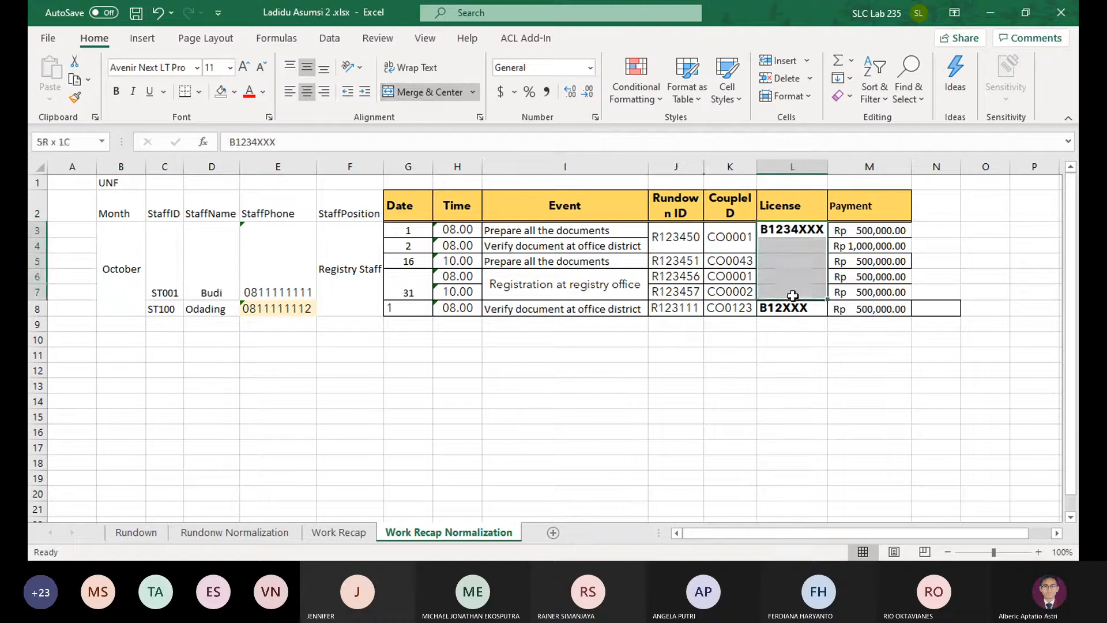
pyautogui.click(432, 92)
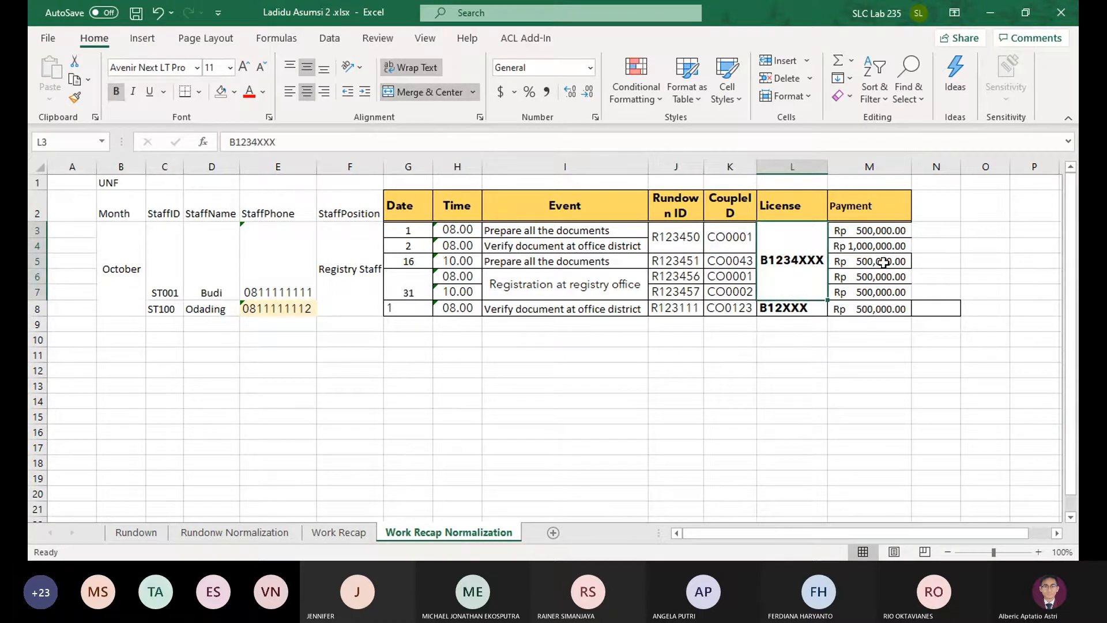
# Check both forms' TOTAL cells on Work Recap, and add a TOTAL header in N2 of the normalization sheet
pyautogui.click(346, 531)
pyautogui.click(646, 480)
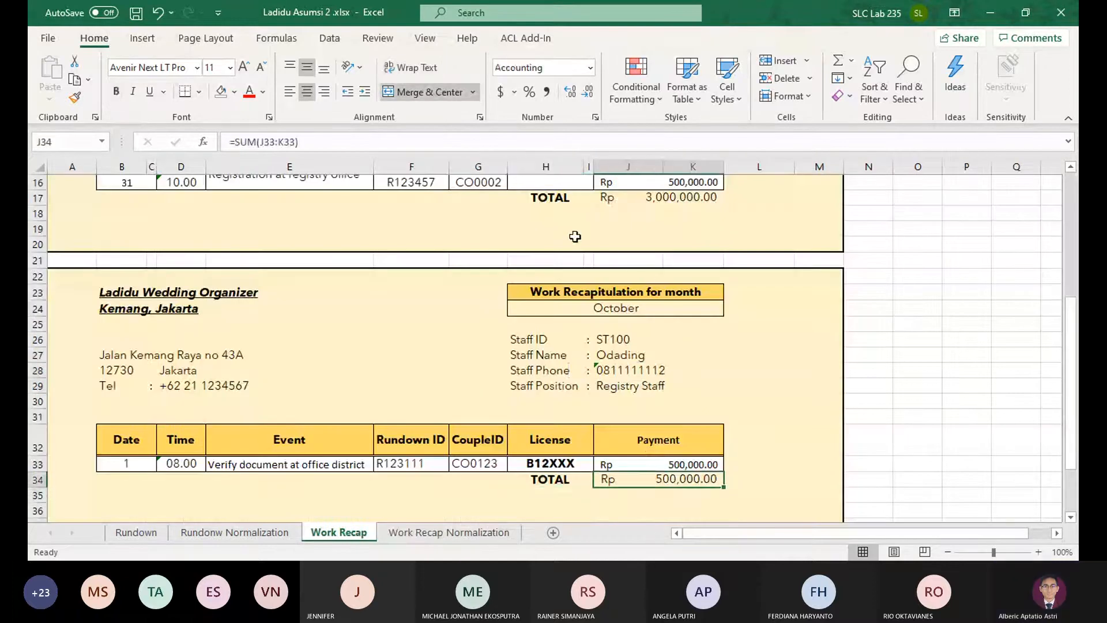
pyautogui.click(657, 197)
pyautogui.click(429, 532)
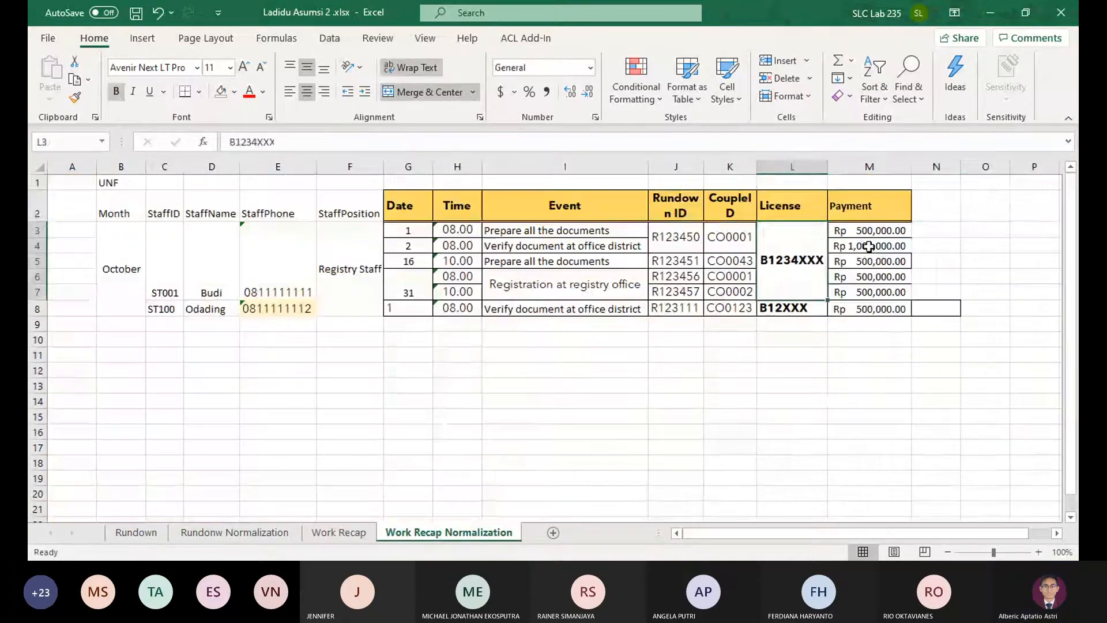
pyautogui.click(930, 203)
pyautogui.write('TOTAL')
# Merge N3:N7 and enter 3000000 as the first form's total, with 500000 in N8 for the second form
pyautogui.moveTo(935, 230); pyautogui.dragTo(935, 291)
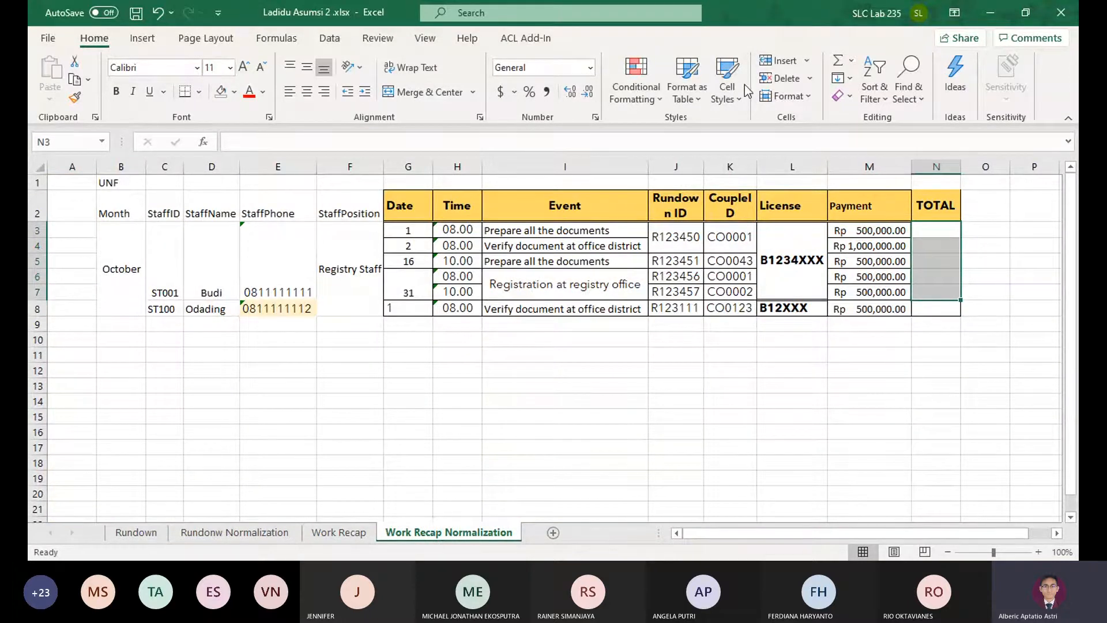
pyautogui.click(416, 95)
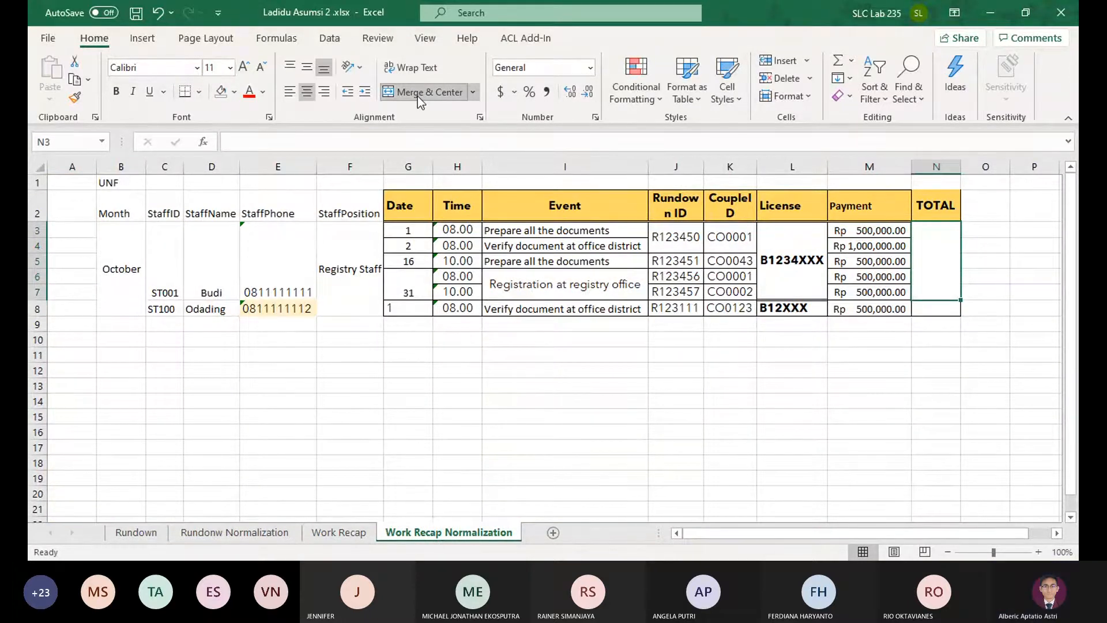
pyautogui.write('3000000')
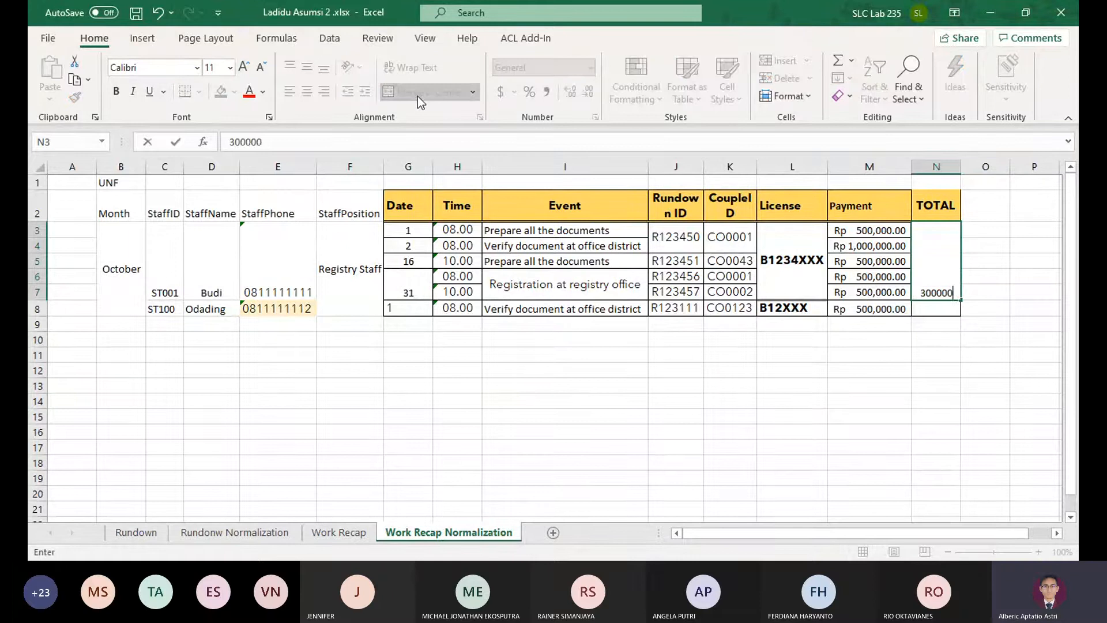
pyautogui.press('Return')
pyautogui.write('500000')
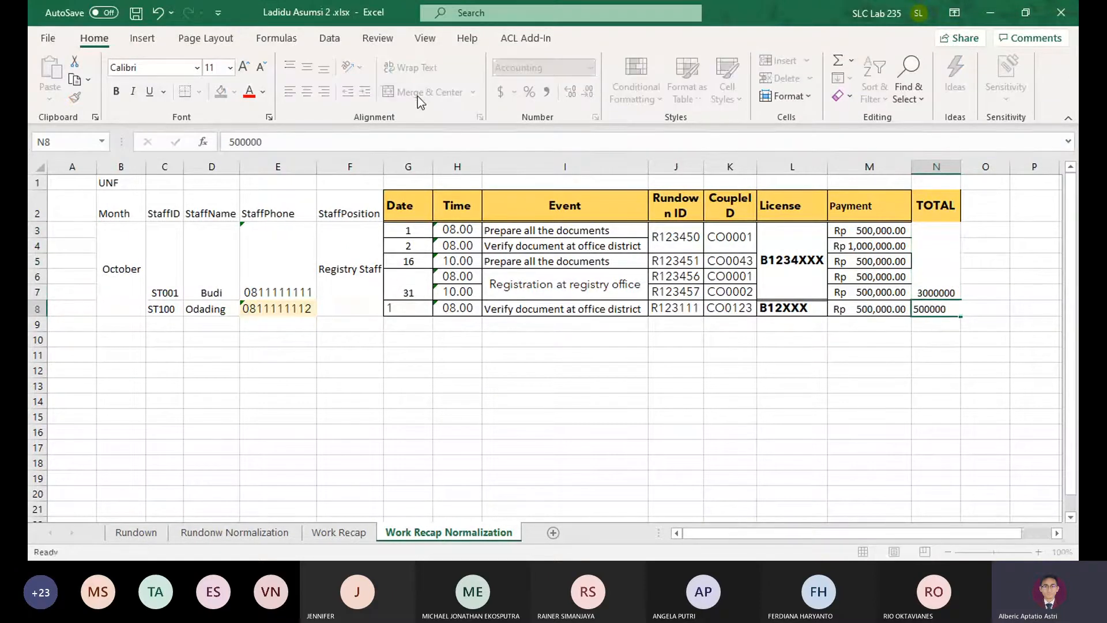
pyautogui.press('Return')
pyautogui.click(928, 261)
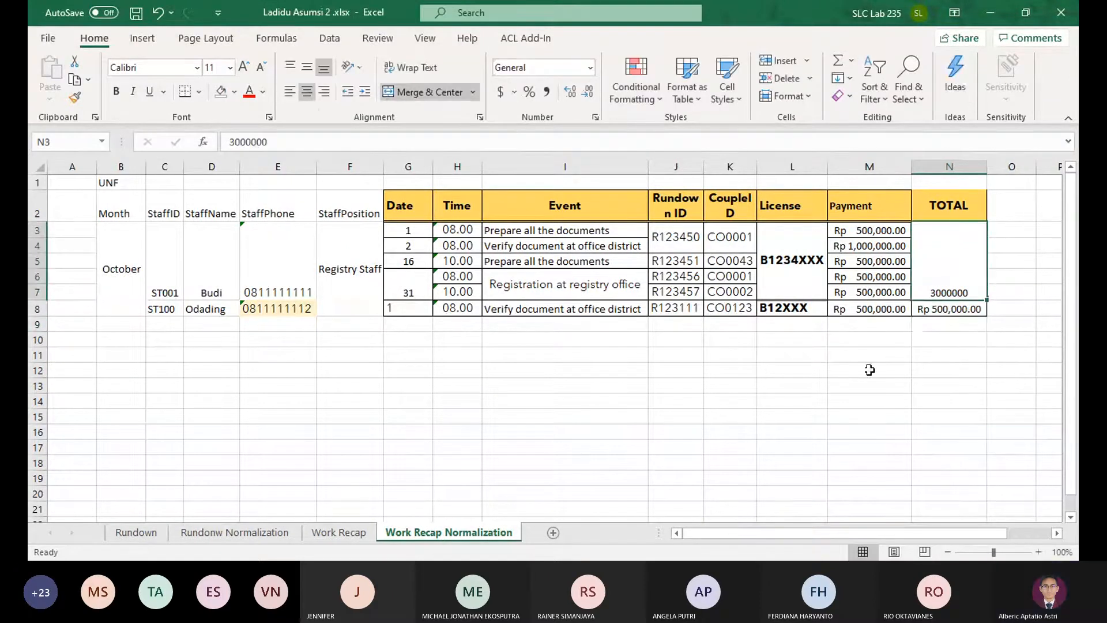
# Apply all borders to the data range B3:N8 and align its contents to the vertical middle
pyautogui.moveTo(135, 257); pyautogui.dragTo(931, 262)
pyautogui.click(198, 91)
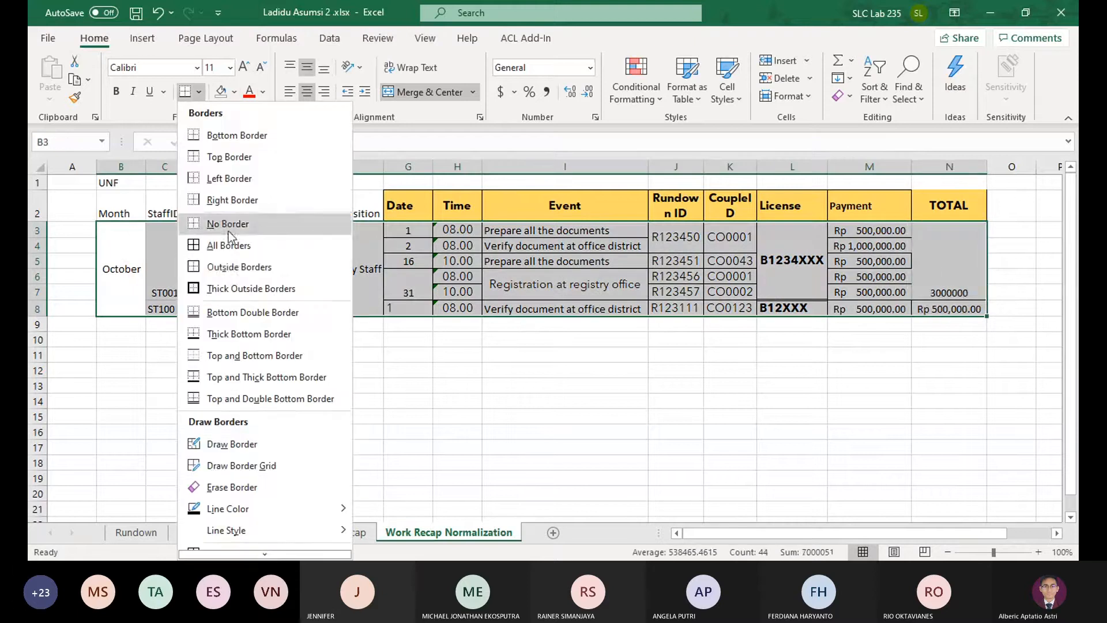
pyautogui.click(231, 245)
pyautogui.click(307, 67)
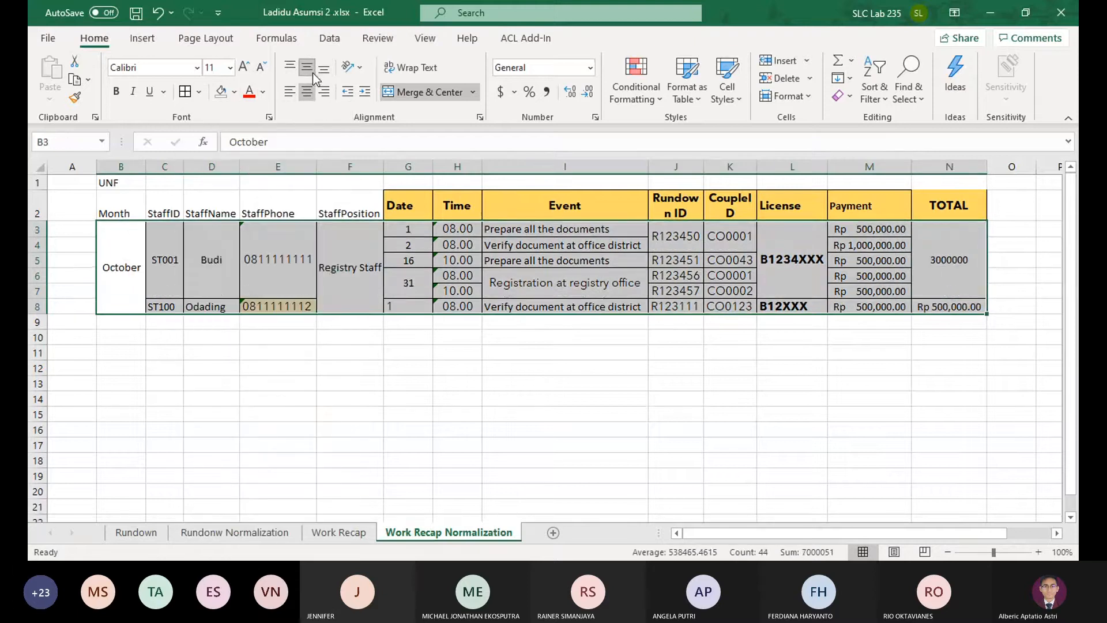
# Fill the Month to StaffPosition headers in B2:F2 with gold to match the other column headers
pyautogui.moveTo(120, 211); pyautogui.dragTo(369, 210)
pyautogui.click(233, 91)
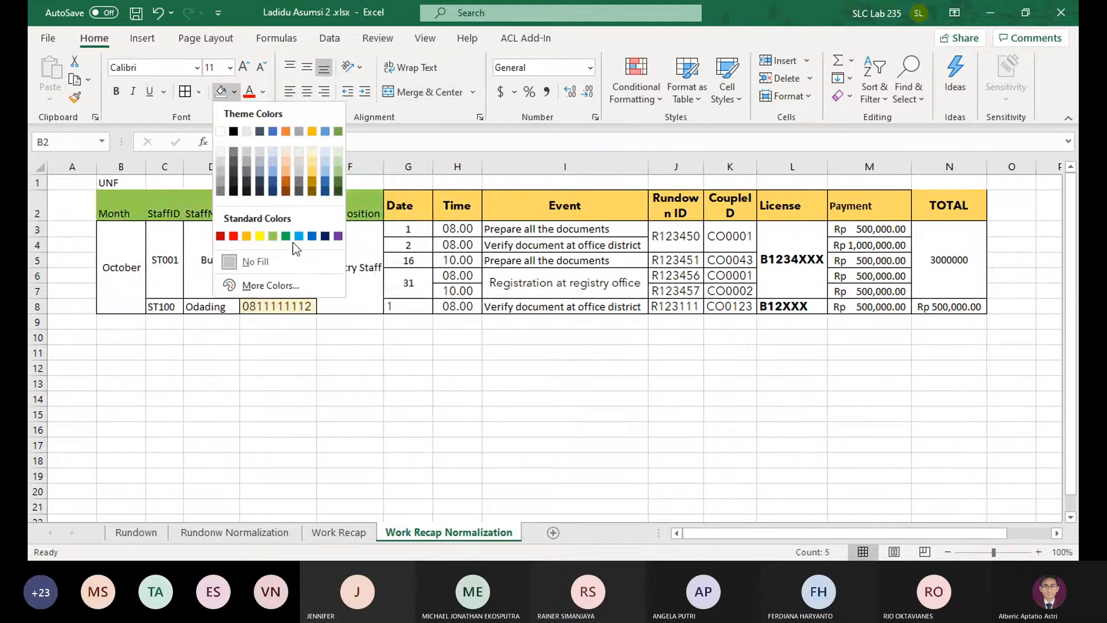
pyautogui.click(312, 169)
# Remove the bold formatting and the fill color from the data range B3:N8
pyautogui.moveTo(121, 228); pyautogui.dragTo(974, 306)
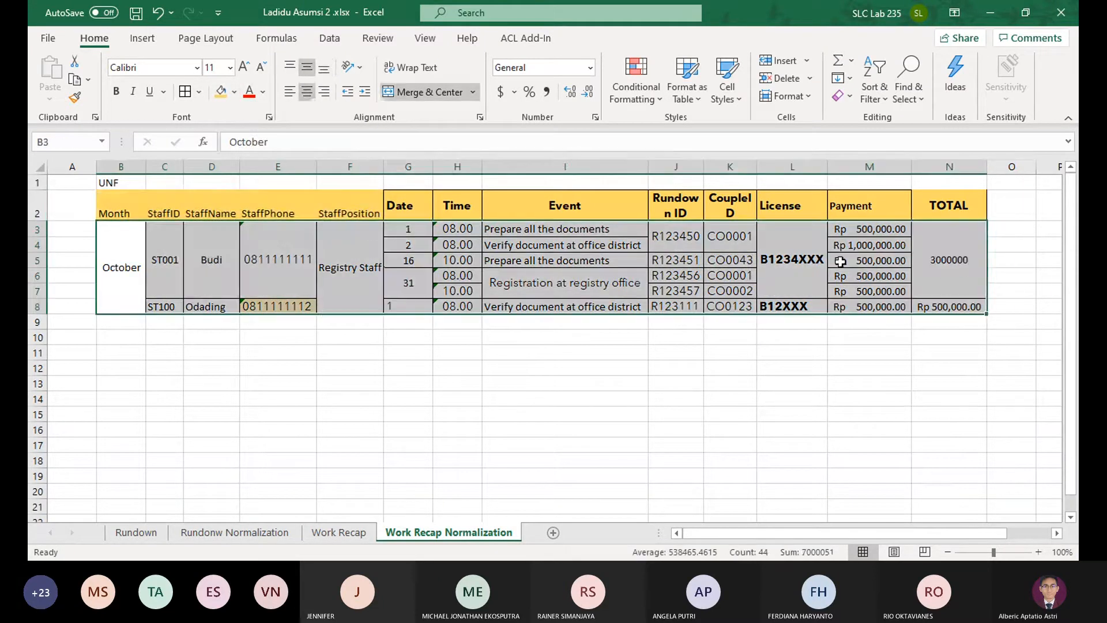
pyautogui.click(121, 95)
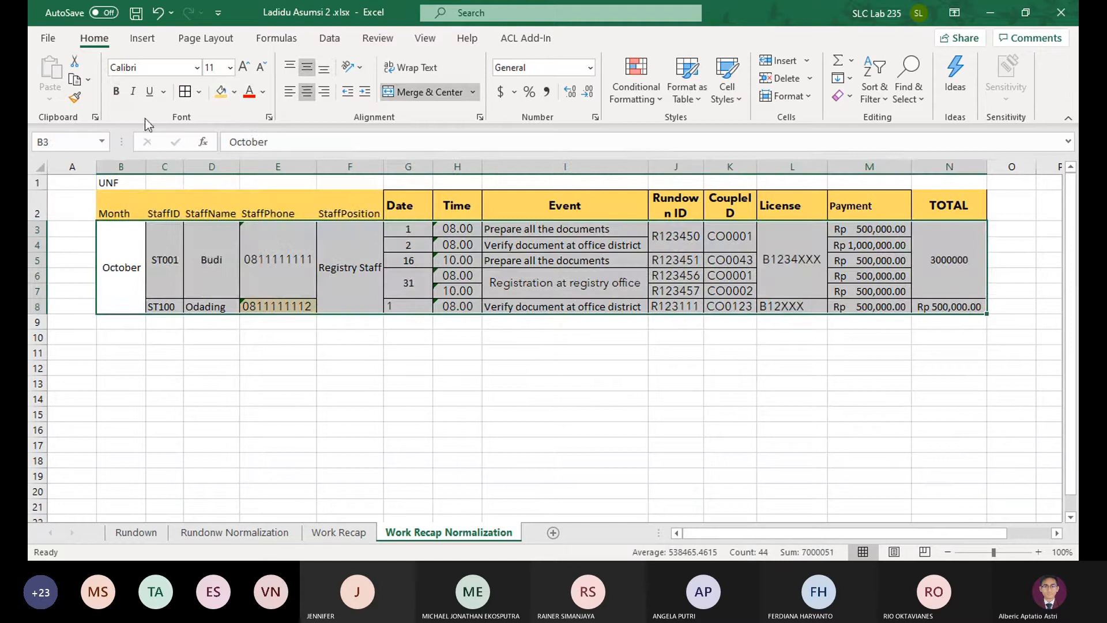
pyautogui.click(234, 91)
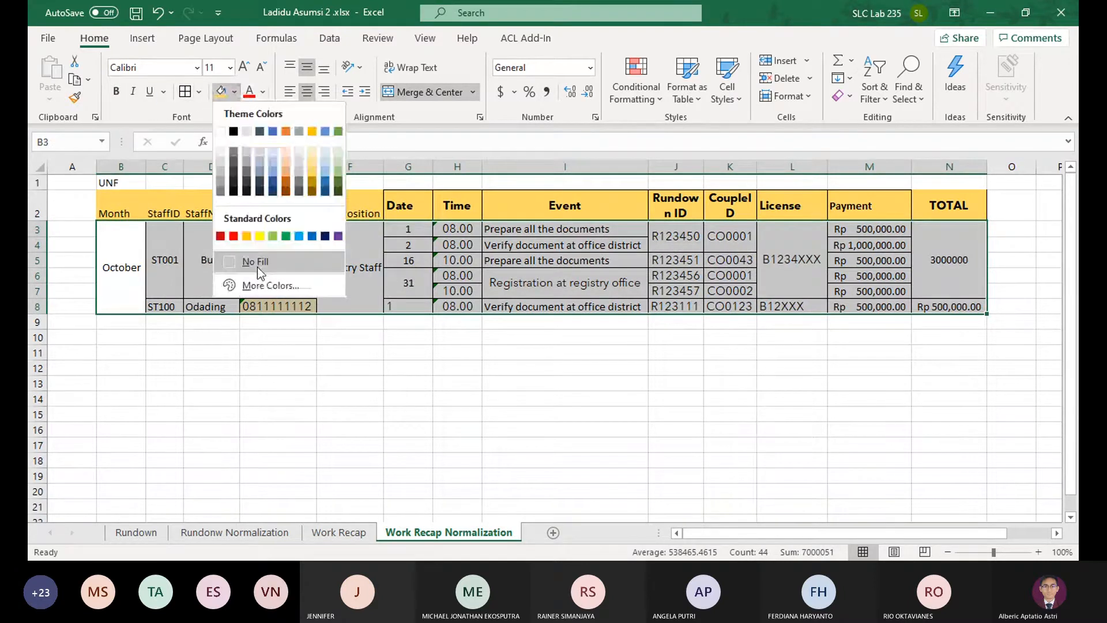
pyautogui.click(257, 187)
pyautogui.click(686, 352)
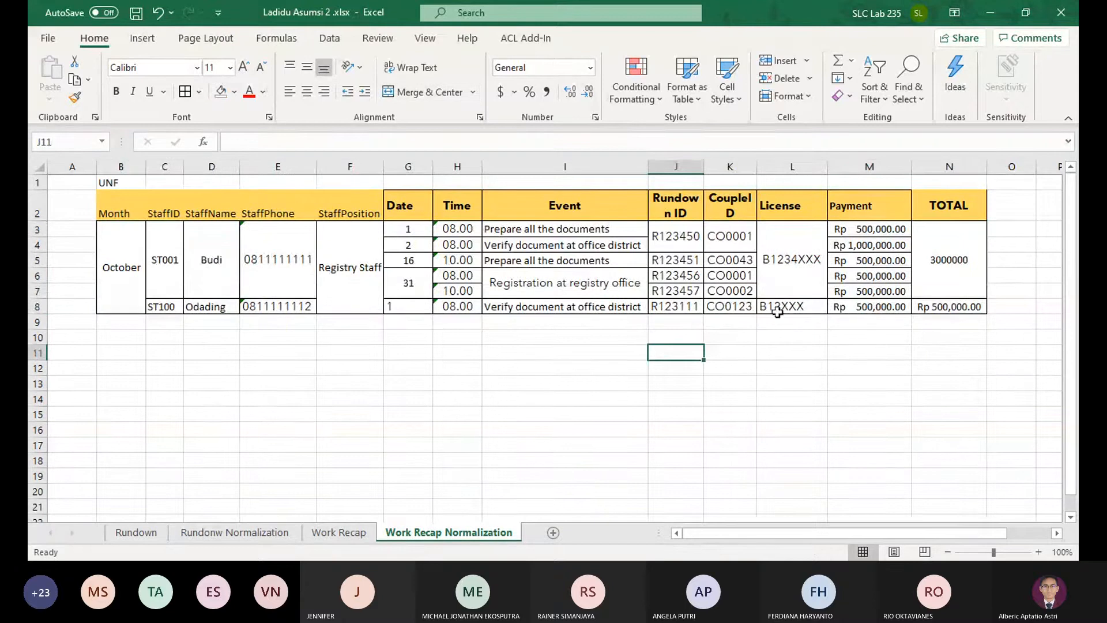
# Make the header row B2:N2 bold and center its text both vertically and horizontally
pyautogui.moveTo(942, 211); pyautogui.dragTo(121, 212)
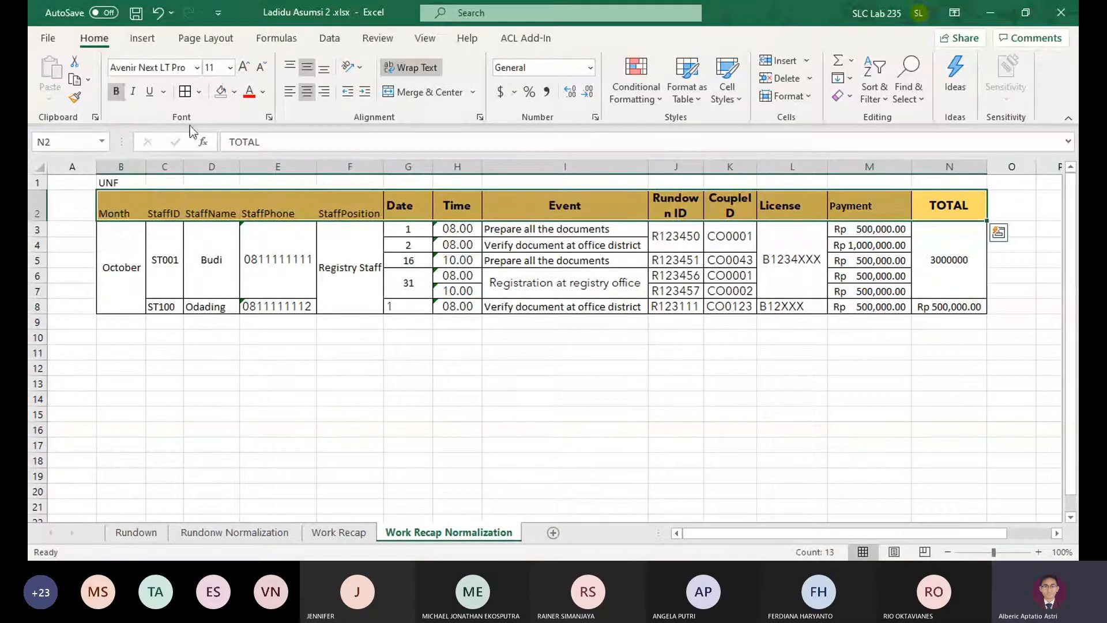
pyautogui.click(165, 210)
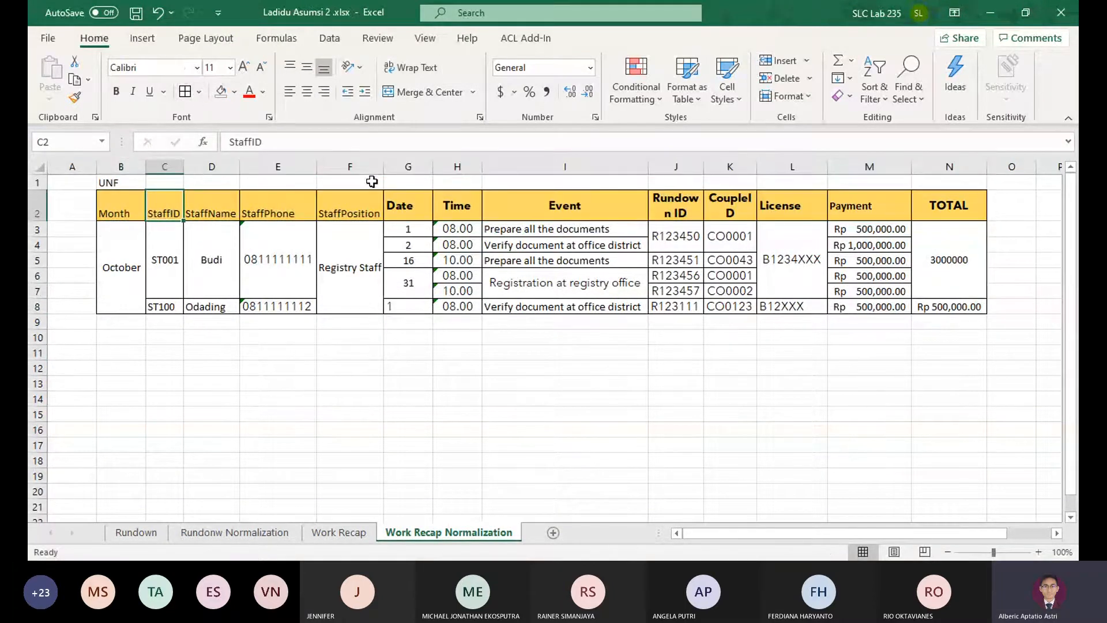
pyautogui.moveTo(108, 212); pyautogui.dragTo(925, 207)
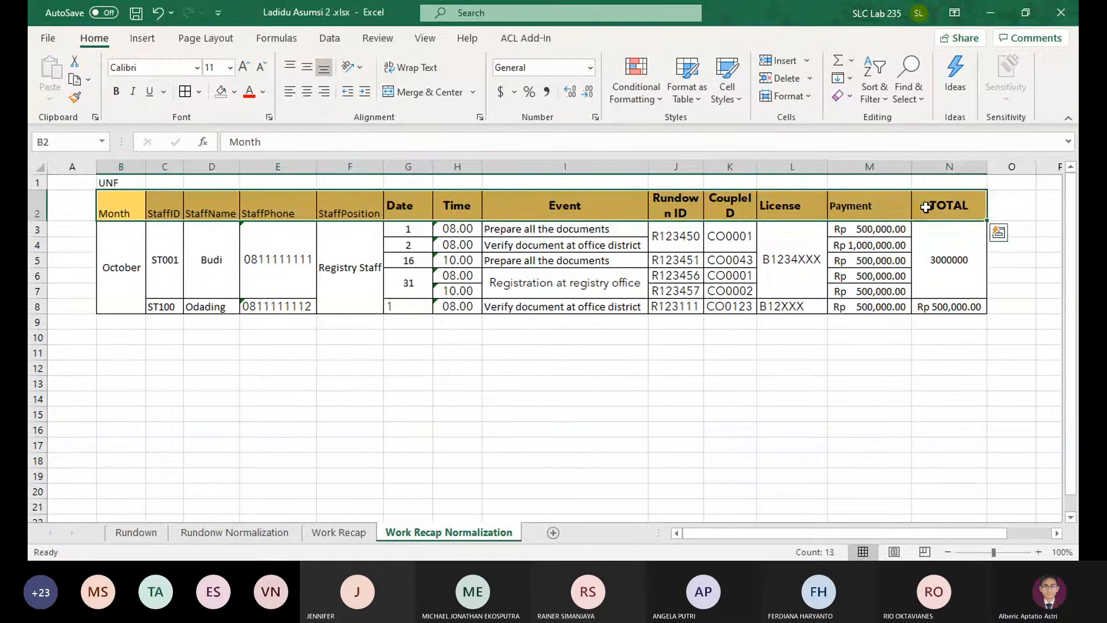
pyautogui.hotkey('ctrl', 'b')
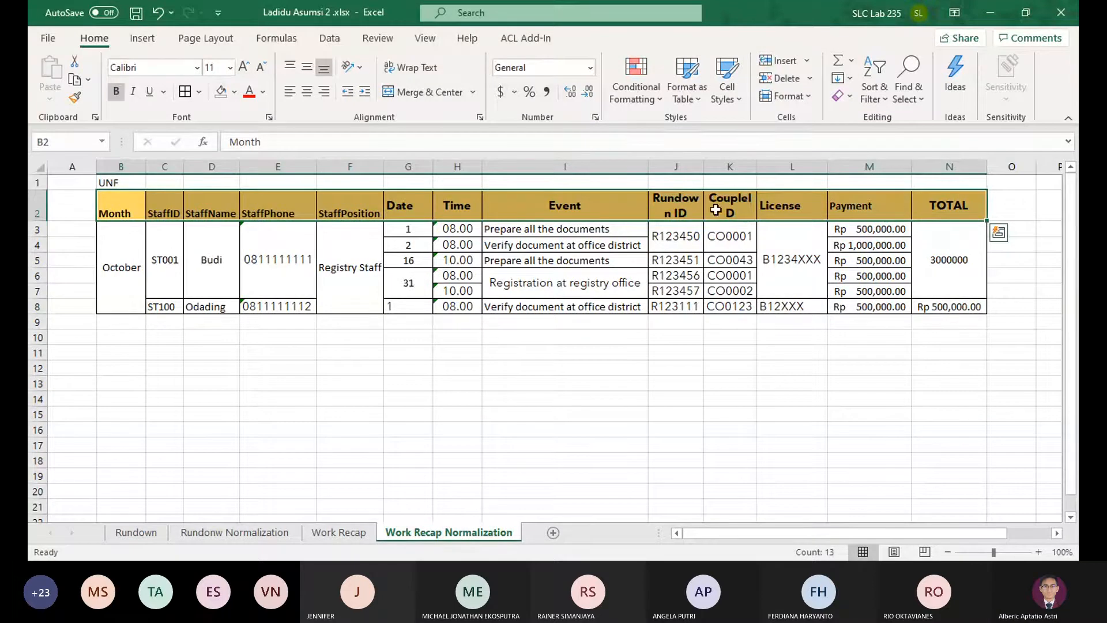
pyautogui.click(314, 69)
pyautogui.click(314, 94)
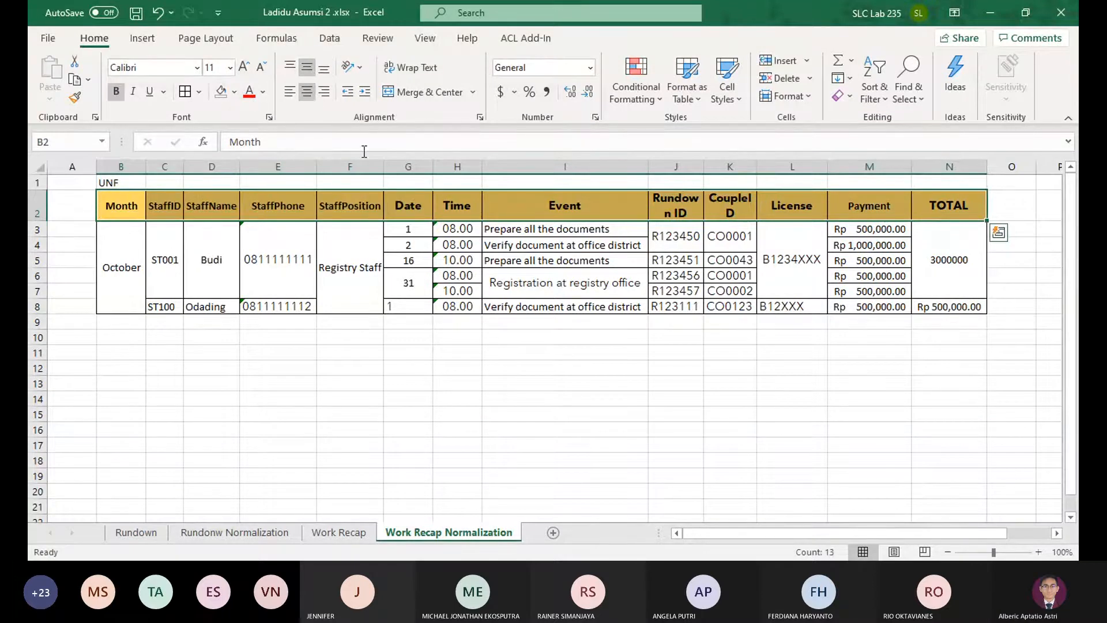
# Widen the Rundown ID column so its header fits on one line and center the values in J3:J8
pyautogui.click(816, 321)
pyautogui.moveTo(704, 168); pyautogui.dragTo(734, 170)
pyautogui.moveTo(698, 237); pyautogui.dragTo(692, 307)
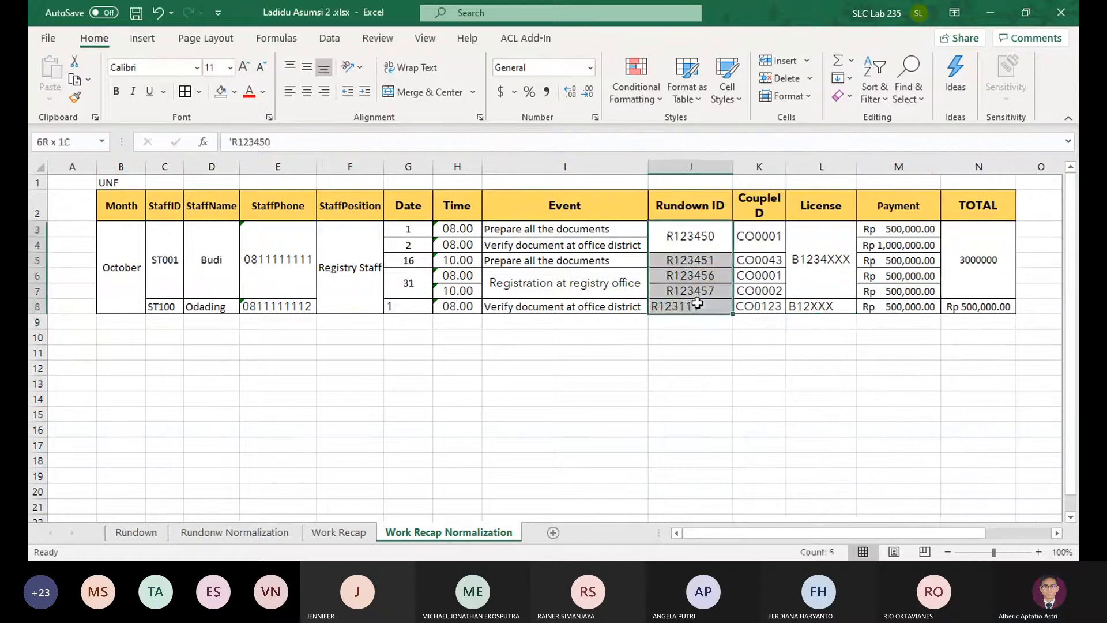
pyautogui.click(314, 95)
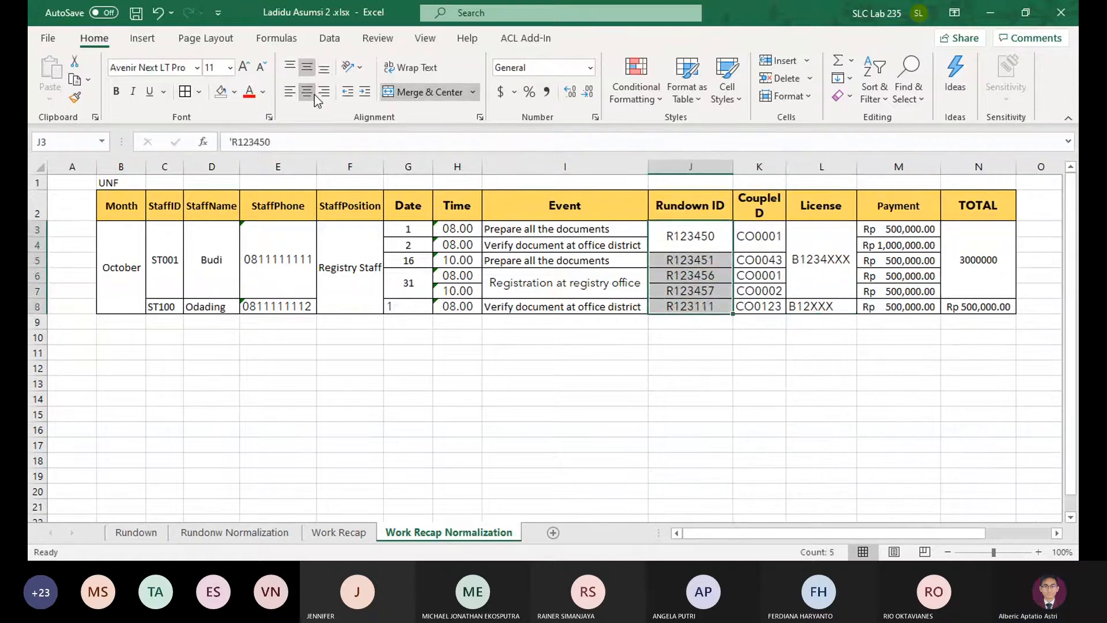
# Center the Date values in G3:G8 and the staff ID, name and phone in C8:E8 horizontally
pyautogui.moveTo(418, 305); pyautogui.dragTo(409, 230)
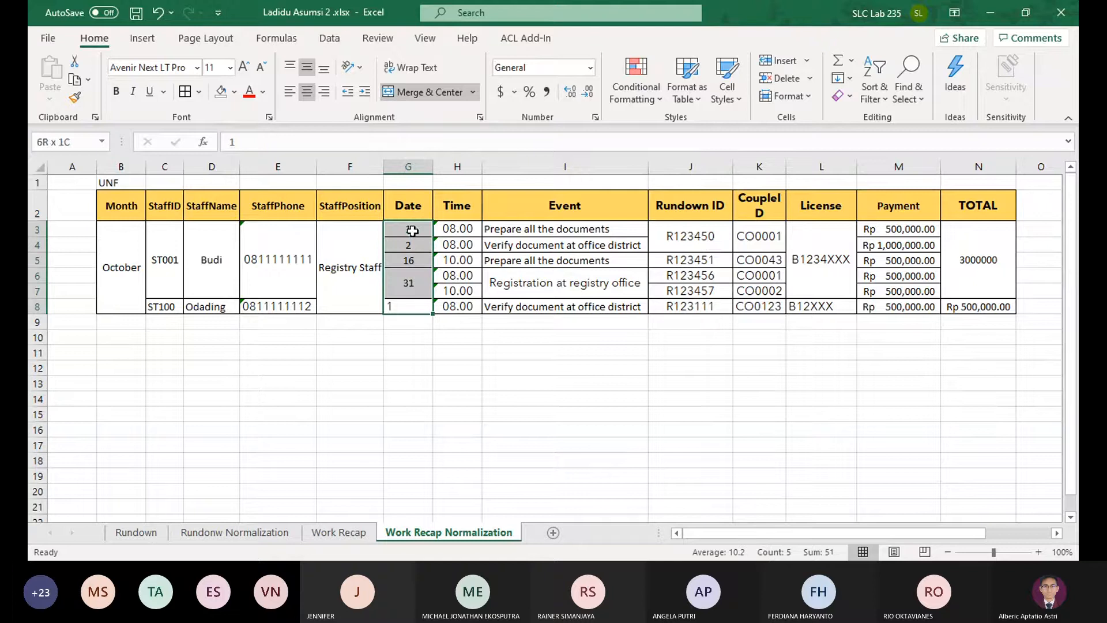
pyautogui.click(306, 97)
pyautogui.moveTo(137, 264); pyautogui.dragTo(291, 306)
pyautogui.click(167, 304)
pyautogui.click(307, 92)
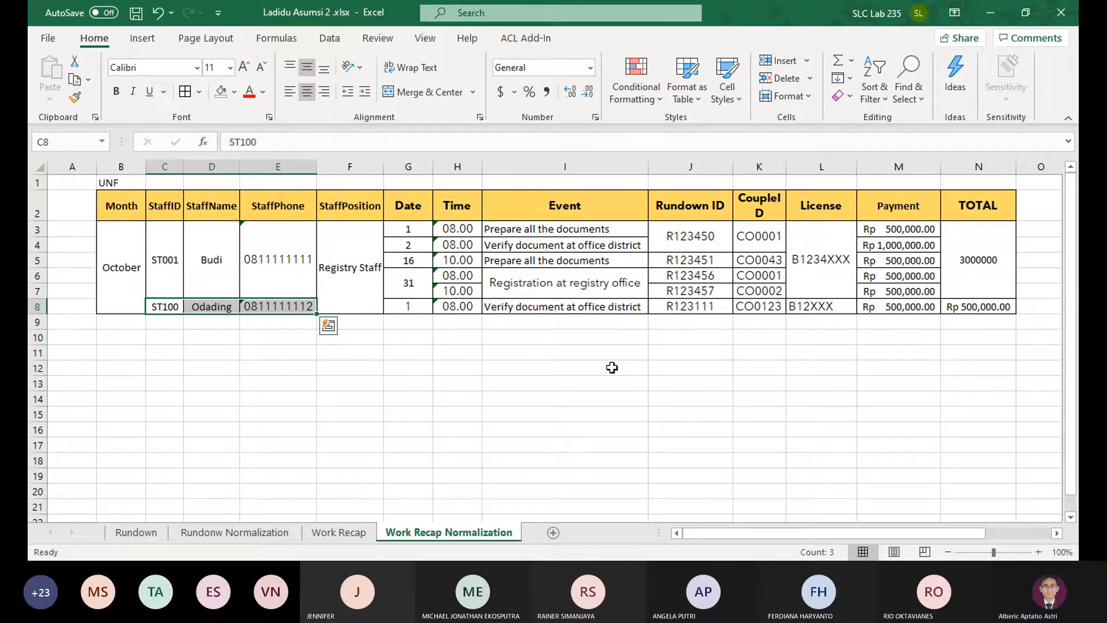
# Try to apply the accounting number format to the merged TOTAL cell N3
pyautogui.click(988, 304)
pyautogui.click(998, 278)
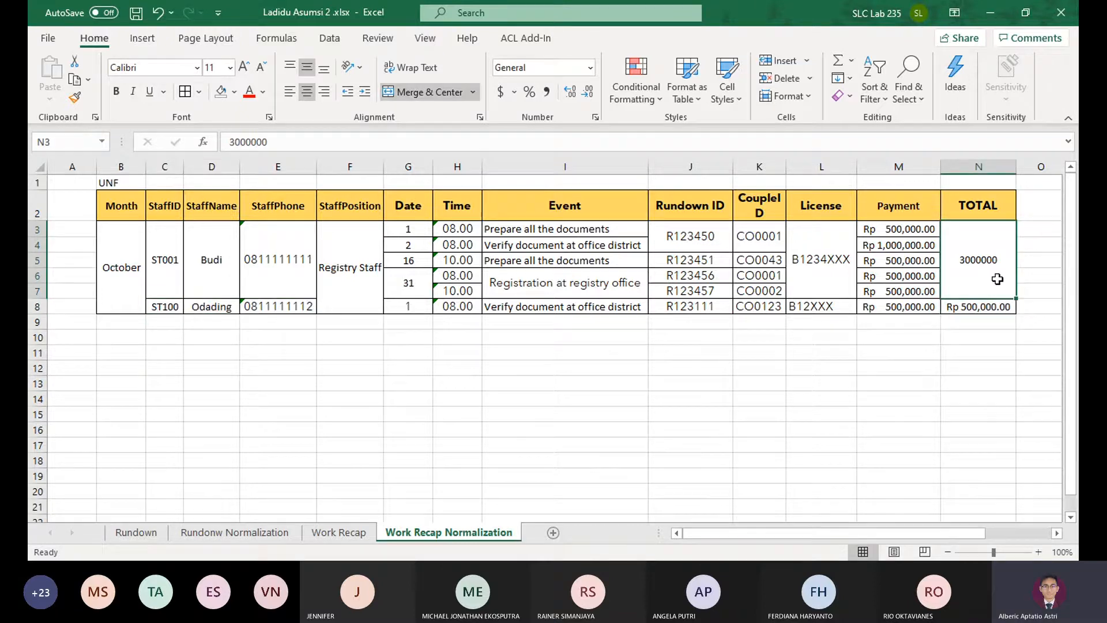
pyautogui.moveTo(907, 231); pyautogui.dragTo(905, 291)
pyautogui.click(961, 263)
pyautogui.click(971, 306)
pyautogui.click(933, 307)
pyautogui.click(992, 276)
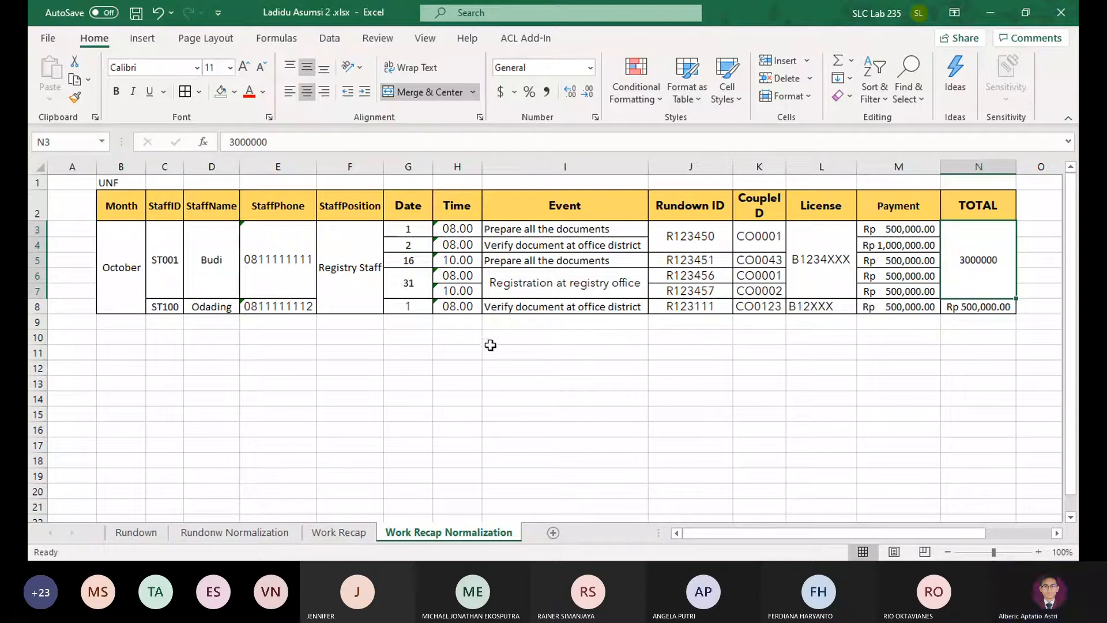
pyautogui.click(512, 94)
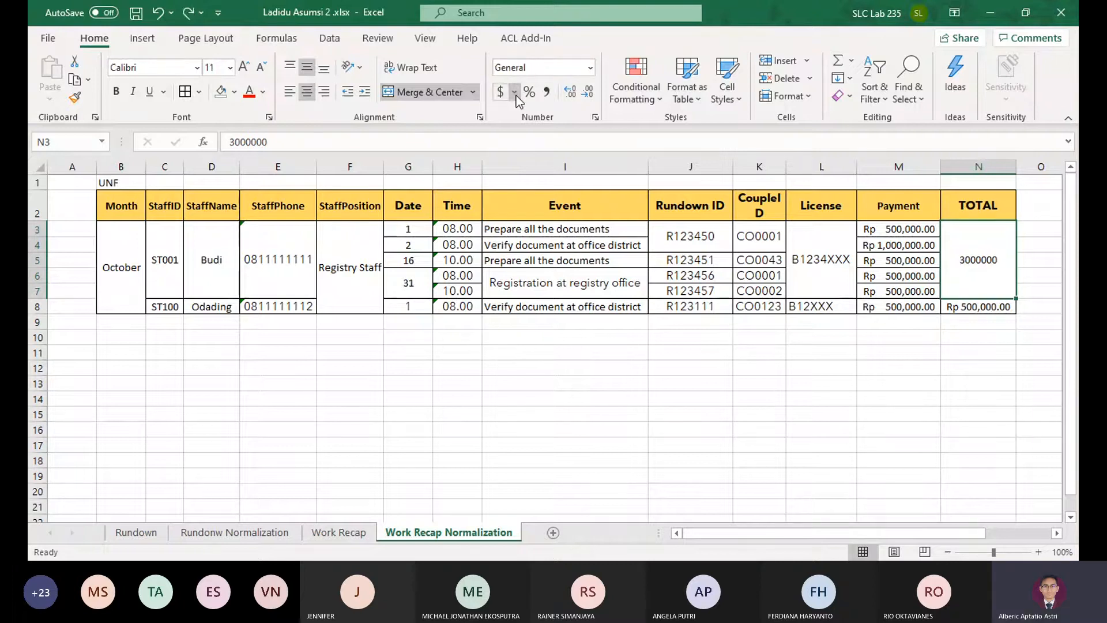
pyautogui.hotkey('ctrl', 'z')
# Label cell B10 as 1NF and paste a copy of the whole UNF table B2:N8 starting at B11
pyautogui.click(107, 342)
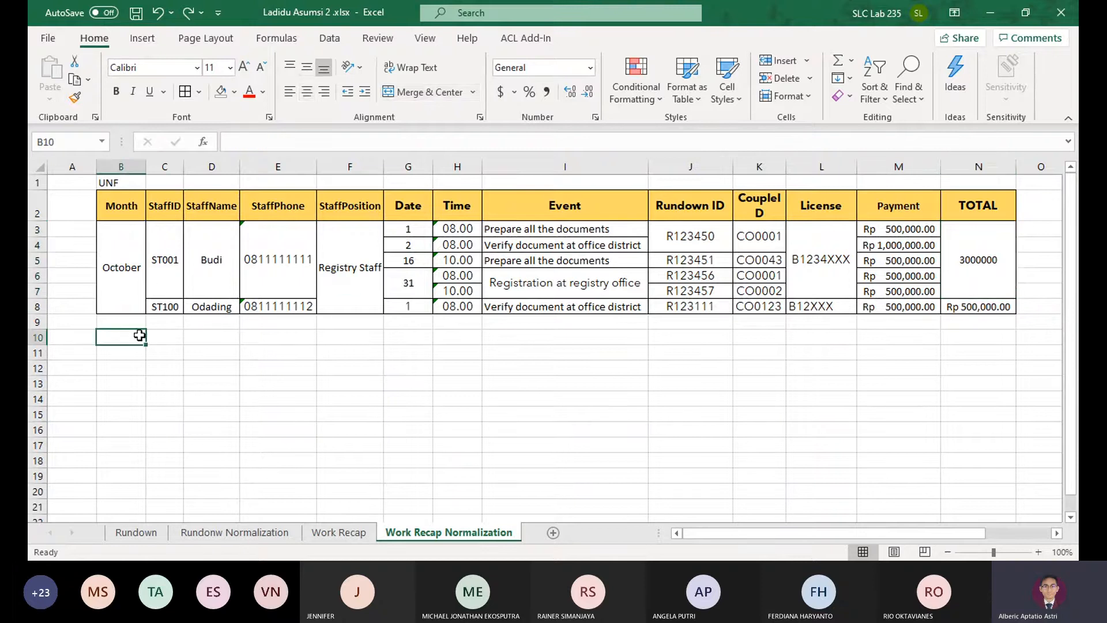
pyautogui.write('1NF')
pyautogui.press('Return')
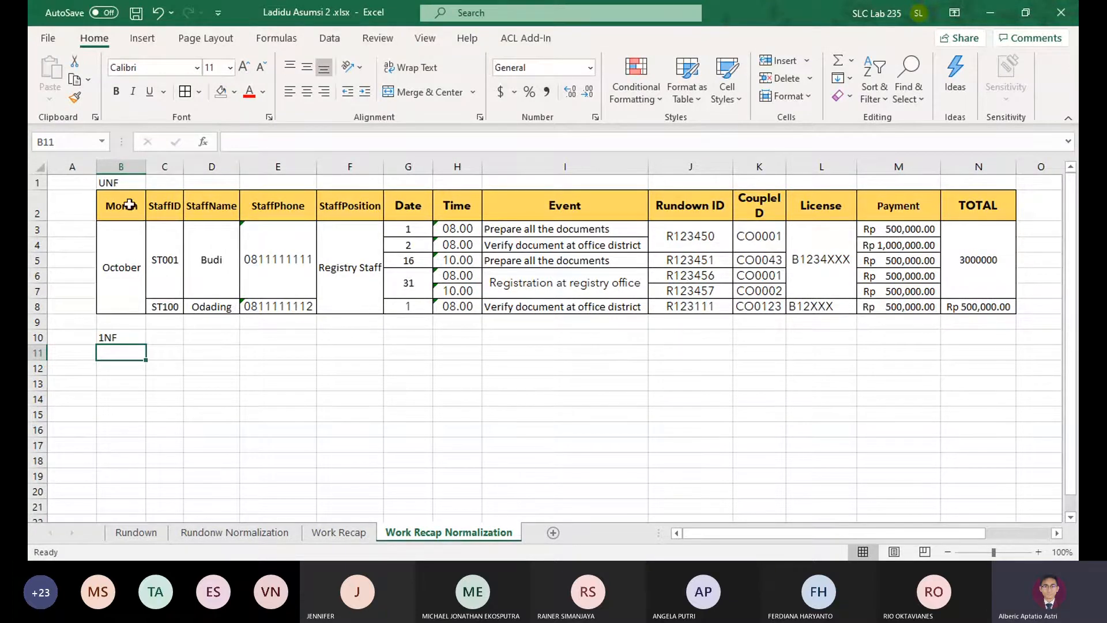
pyautogui.moveTo(129, 205); pyautogui.dragTo(900, 308)
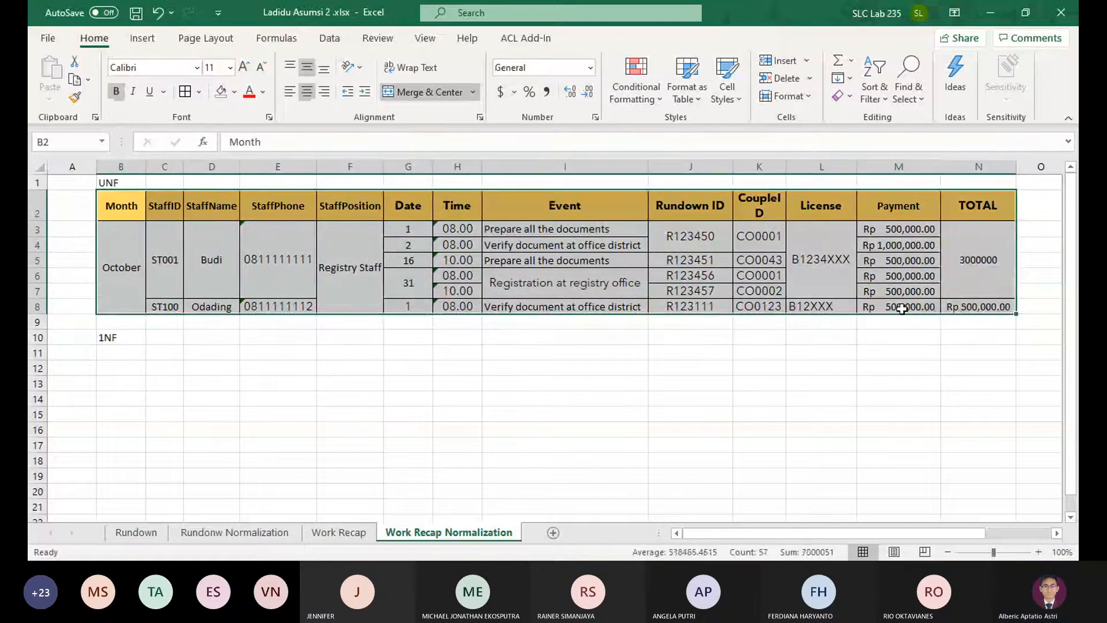
pyautogui.hotkey('ctrl', 'c')
pyautogui.click(141, 352)
pyautogui.hotkey('ctrl', 'v')
# Unmerge all merged cells in the 1NF data range B12:N17
pyautogui.click(139, 414)
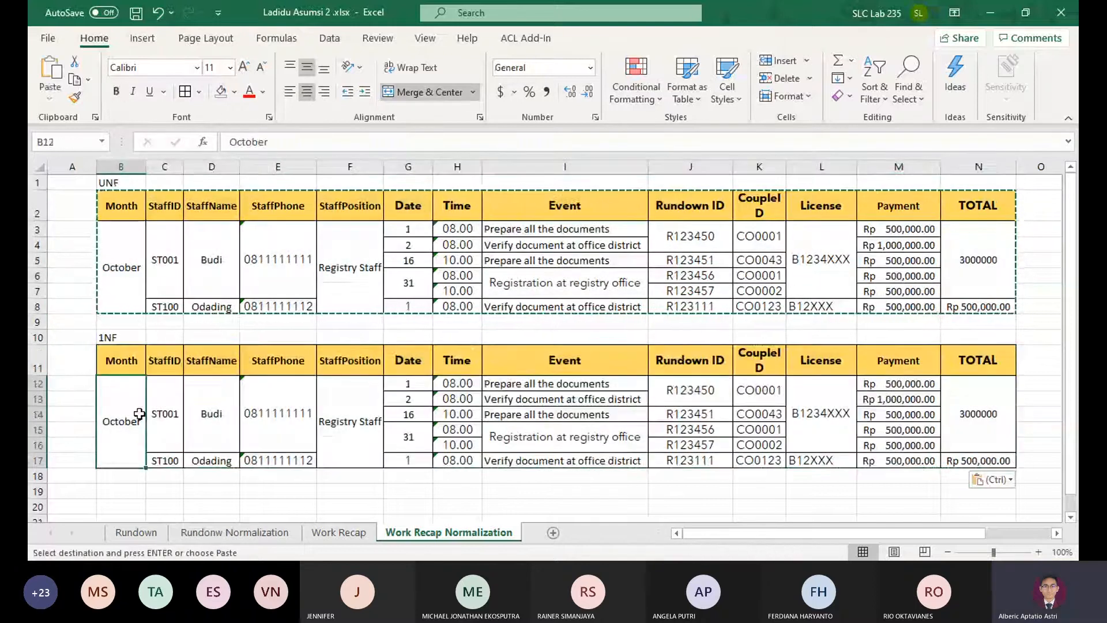
pyautogui.click(438, 98)
pyautogui.hotkey('ctrl', 'z')
pyautogui.moveTo(112, 391); pyautogui.dragTo(980, 427)
pyautogui.click(409, 88)
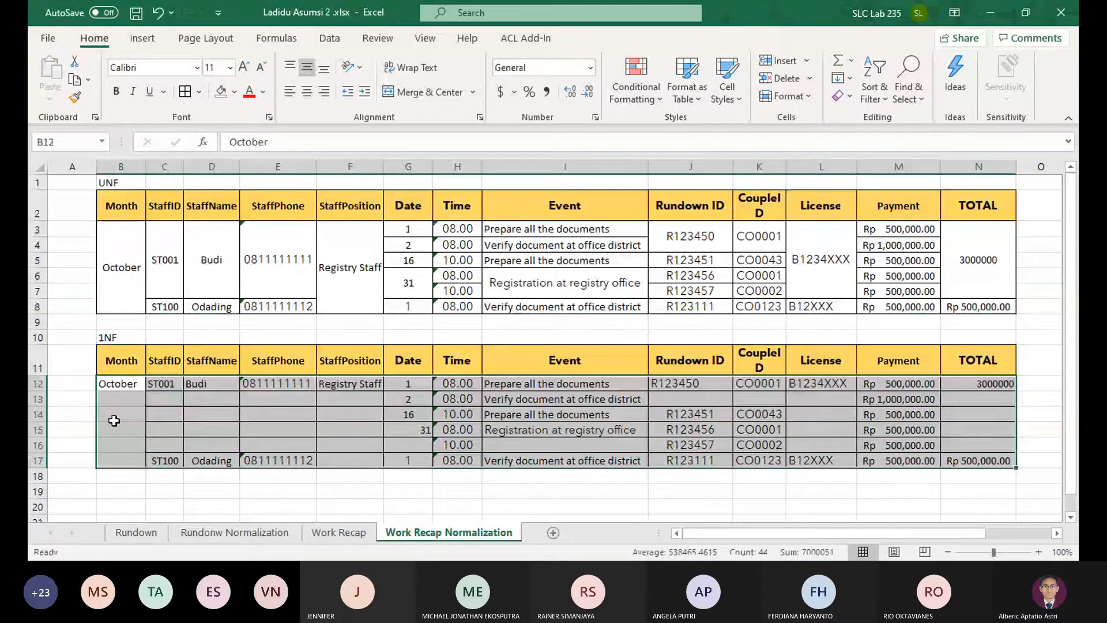
# Copy the October month value from B12 into B13 and B14
pyautogui.click(126, 388)
pyautogui.hotkey('ctrl', 'c')
pyautogui.press('Down')
pyautogui.hotkey('ctrl', 'v')
pyautogui.press('Down')
pyautogui.hotkey('ctrl', 'v')
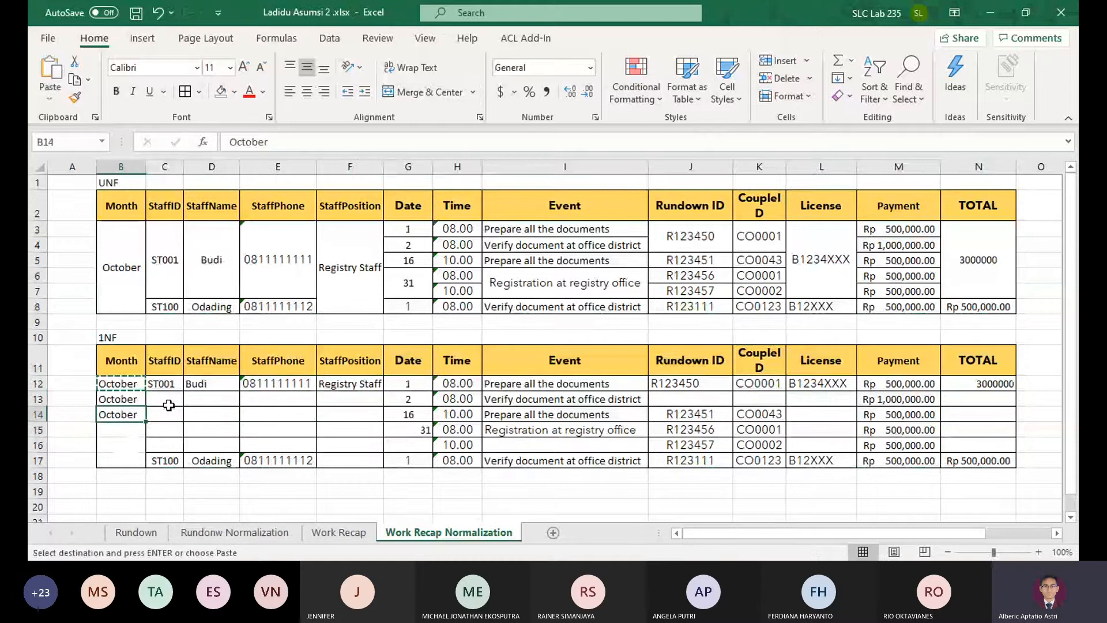
pyautogui.hotkey('ctrl', 'Down')
pyautogui.hotkey('ctrl', 'v')
pyautogui.press('ctrl')
pyautogui.press('Escape')
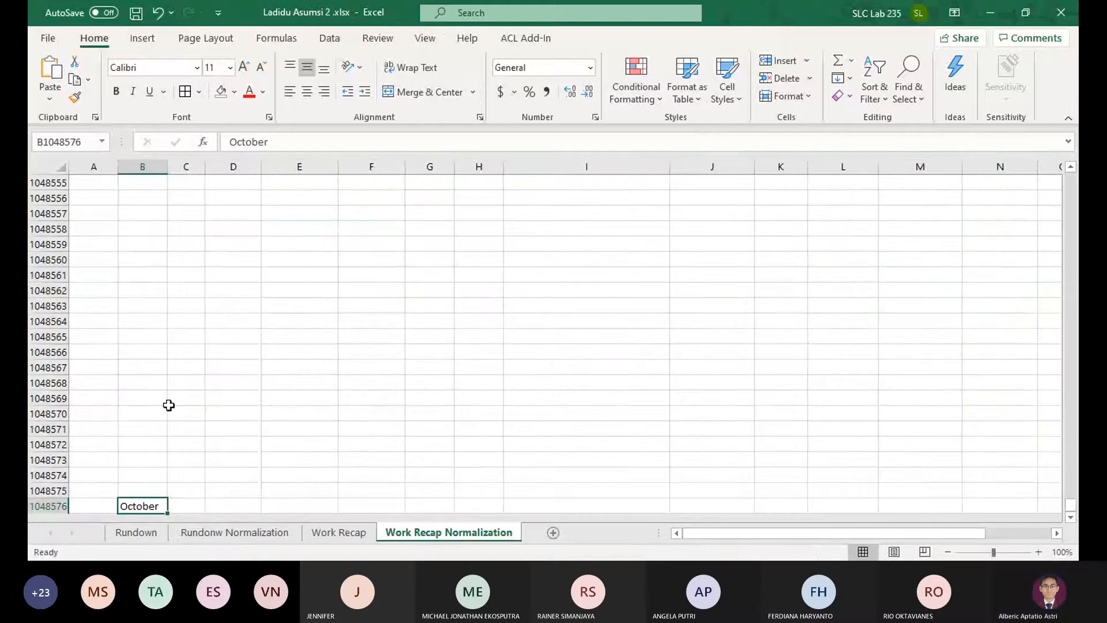
pyautogui.press('Delete')
pyautogui.hotkey('ctrl', 'Up')
pyautogui.press('Down')
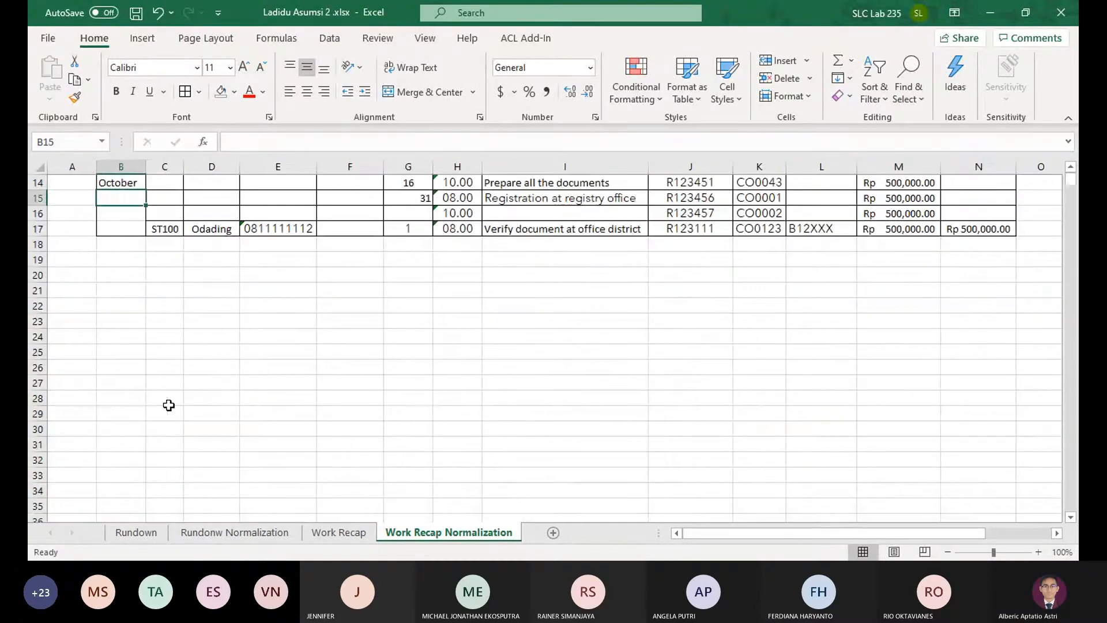
# Copy the October month value from B14 into B15:B17
pyautogui.press('Up')
pyautogui.hotkey('ctrl', 'c')
pyautogui.press('Down')
pyautogui.hotkey('ctrl', 'v')
pyautogui.press('Down')
pyautogui.hotkey('ctrl', 'v')
pyautogui.press('Down')
pyautogui.hotkey('ctrl', 'v')
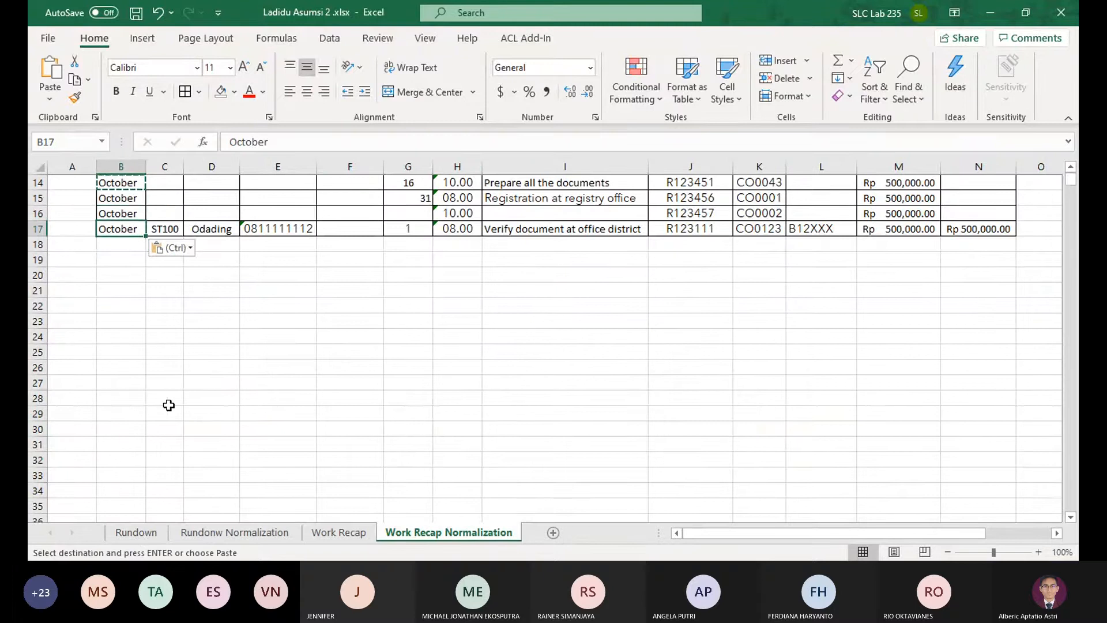
# Copy the staff ID, name, phone and position from C12:F12 into rows 13 to 16 of the 1NF table
pyautogui.scroll(3, 169, 406)
pyautogui.moveTo(164, 306); pyautogui.dragTo(350, 306)
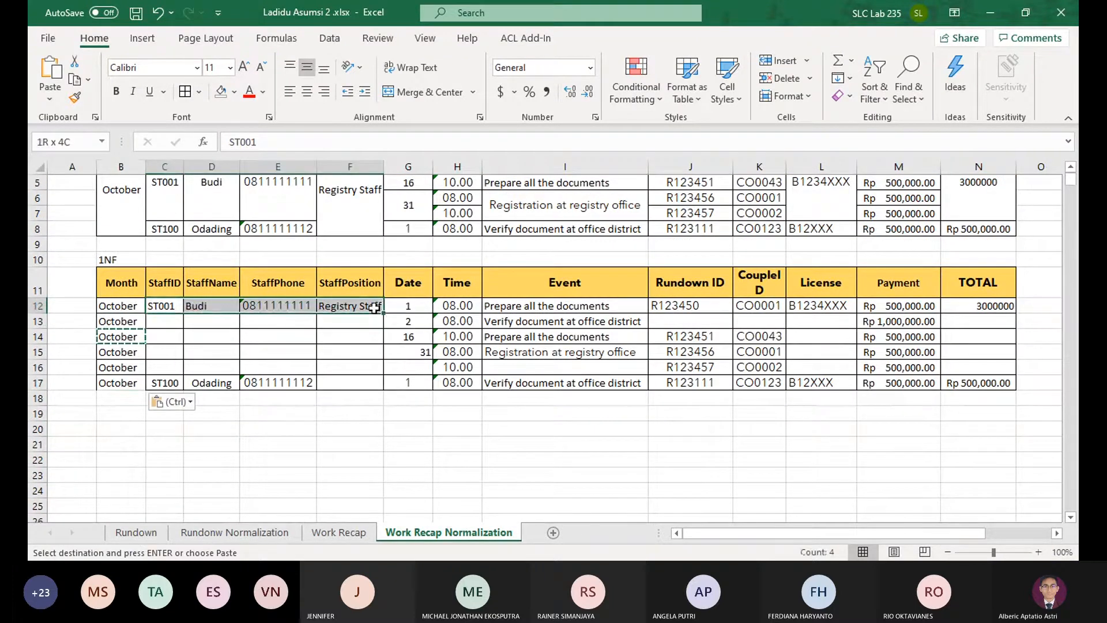
pyautogui.hotkey('ctrl', 'c')
pyautogui.click(163, 324)
pyautogui.hotkey('ctrl', 'v')
pyautogui.press('Down')
pyautogui.hotkey('ctrl', 'v')
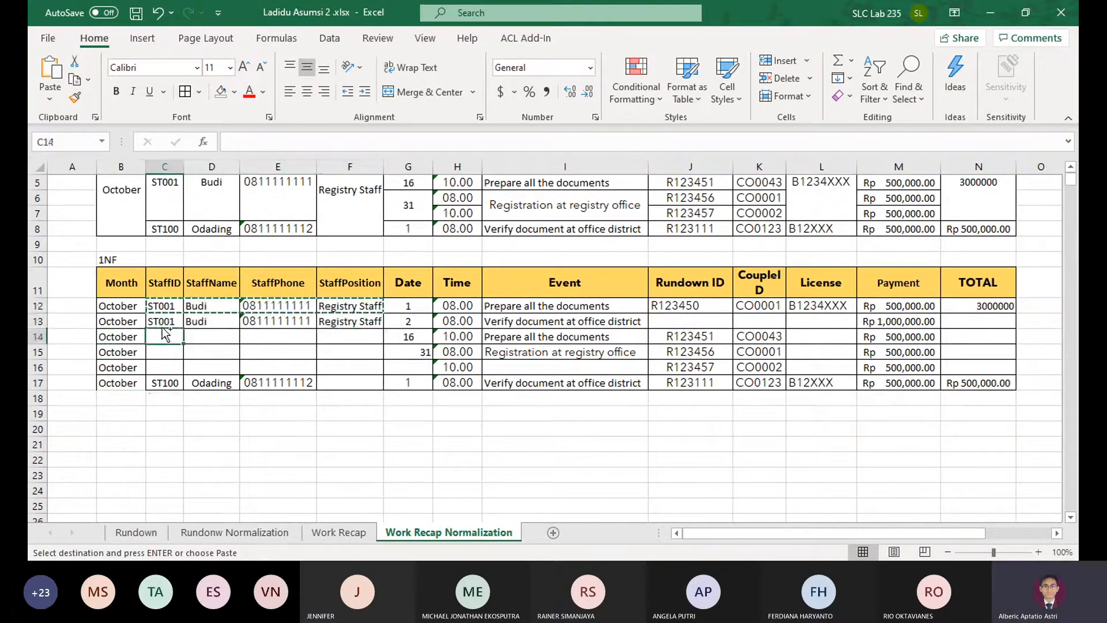
pyautogui.press('Down')
pyautogui.hotkey('ctrl', 'v')
pyautogui.press('Down')
pyautogui.hotkey('ctrl', 'v')
# Copy the Registry Staff position from F16 into F17
pyautogui.click(350, 367)
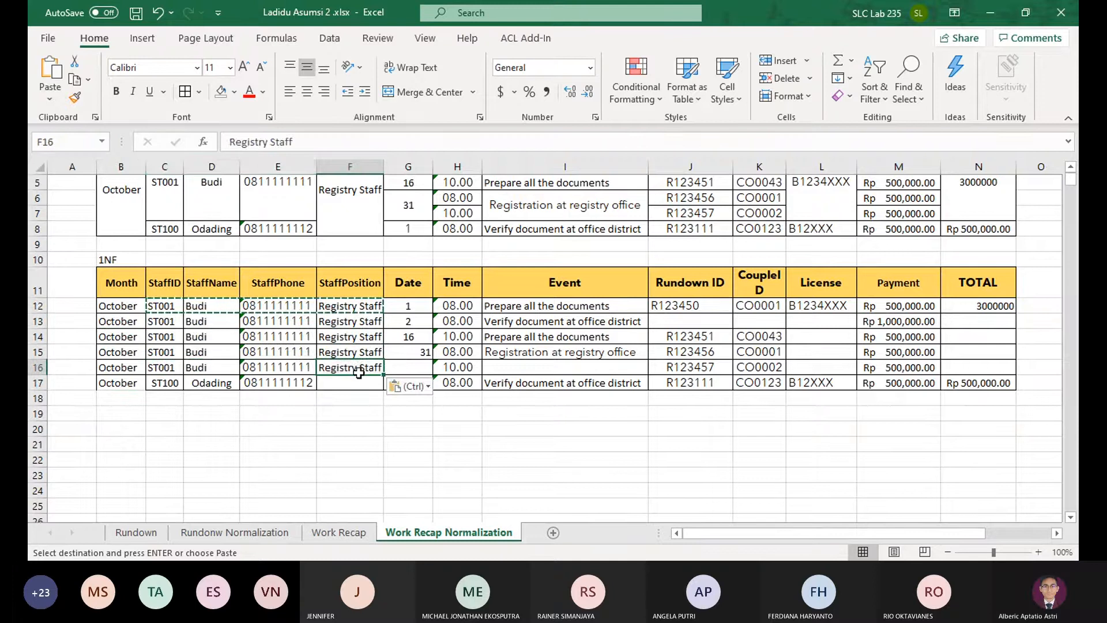
pyautogui.hotkey('ctrl', 'c')
pyautogui.press('Down')
pyautogui.hotkey('ctrl', 'v')
# Enter 31 as the date in G16 and copy the event Registration at registry office into I16
pyautogui.click(427, 373)
pyautogui.write('31')
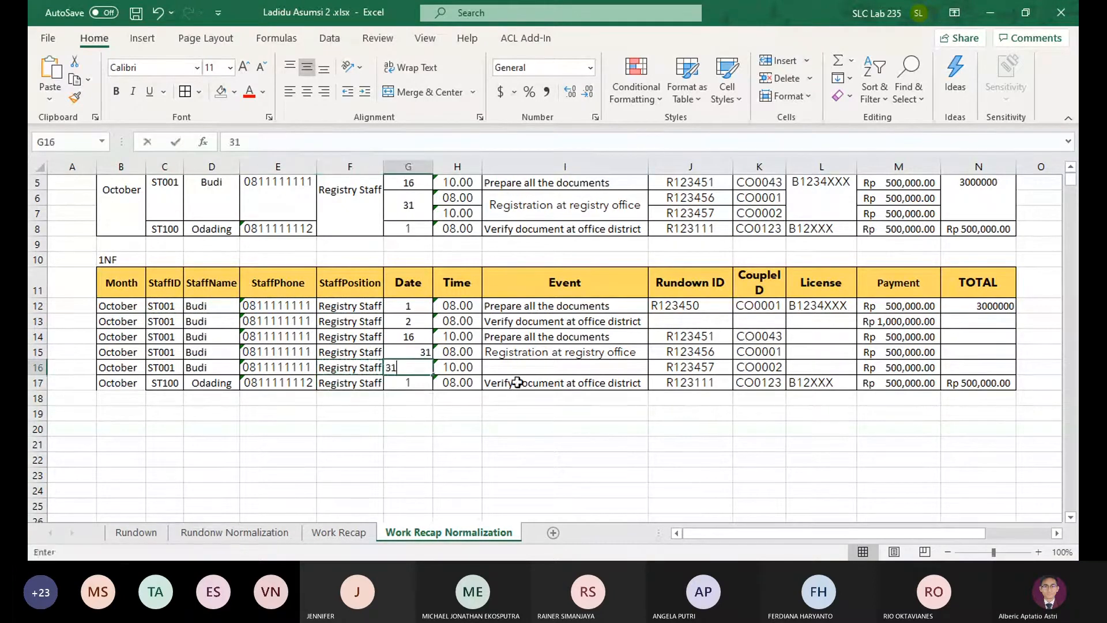
pyautogui.press('Tab')
pyautogui.click(552, 349)
pyautogui.hotkey('ctrl', 'c')
pyautogui.click(547, 368)
pyautogui.hotkey('ctrl', 'v')
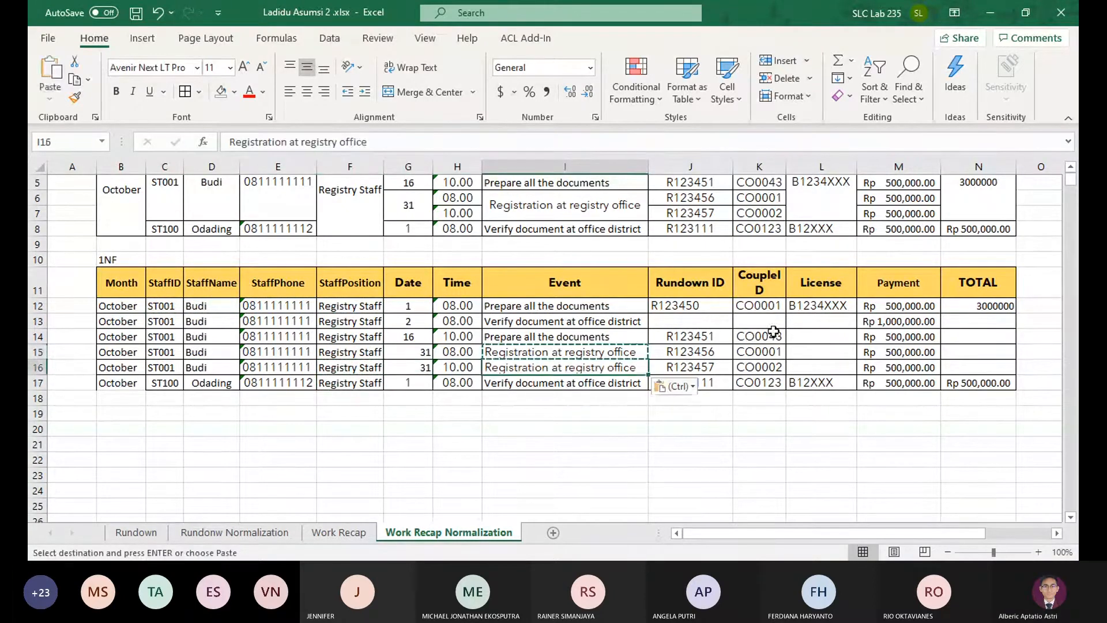
# Copy the Rundown ID from J12 to J13 and the Couple ID from K12 to K13
pyautogui.click(715, 309)
pyautogui.hotkey('ctrl', 'c')
pyautogui.click(714, 321)
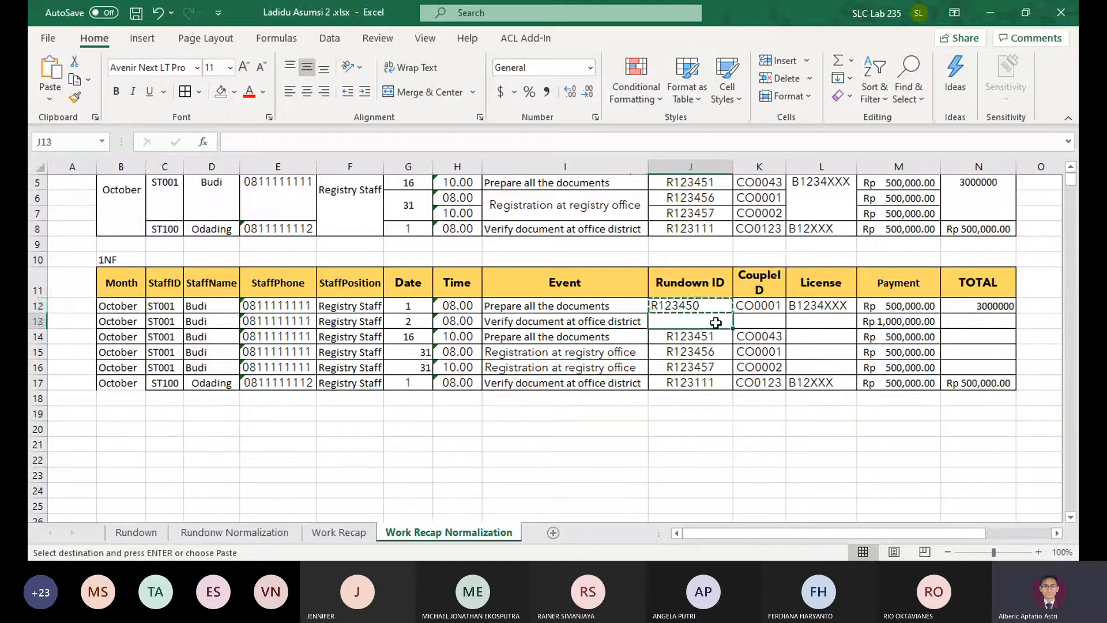
pyautogui.hotkey('ctrl', 'v')
pyautogui.click(753, 305)
pyautogui.hotkey('ctrl', 'c')
pyautogui.click(760, 321)
pyautogui.hotkey('ctrl', 'v')
# Copy the License value from L12 into L13:L16
pyautogui.click(808, 310)
pyautogui.click(813, 340)
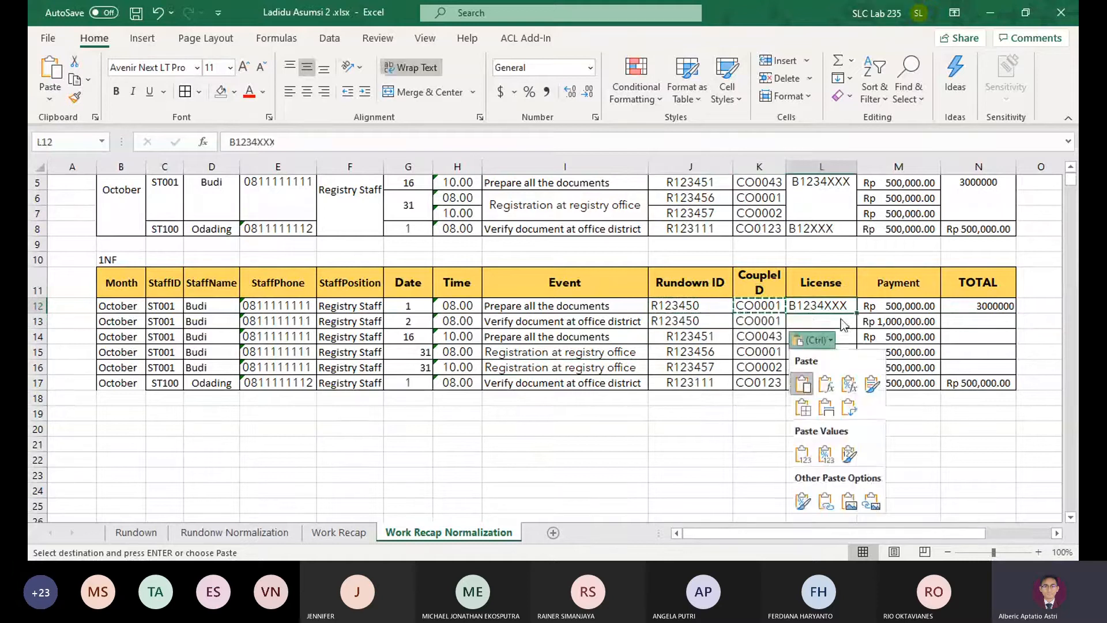
pyautogui.press('Escape')
pyautogui.press('Escape')
pyautogui.hotkey('ctrl', 'c')
pyautogui.press('Down')
pyautogui.hotkey('ctrl', 'v')
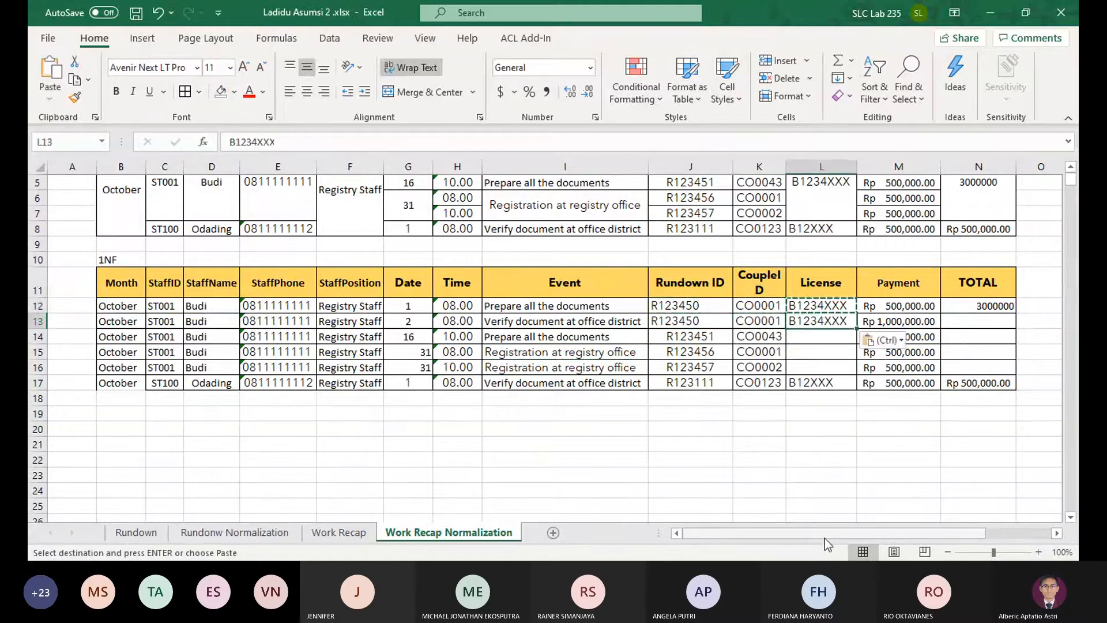
pyautogui.press('Down')
pyautogui.hotkey('ctrl', 'v')
pyautogui.press('Down')
pyautogui.hotkey('ctrl', 'v')
pyautogui.press('Down')
pyautogui.hotkey('ctrl', 'v')
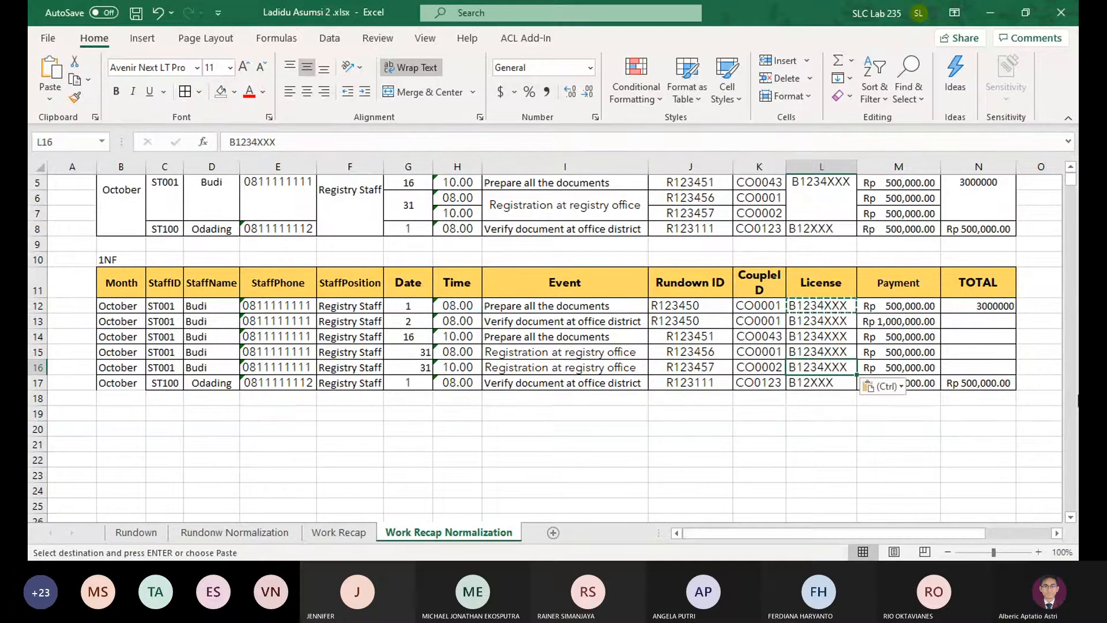
# Delete the TOTAL column cells N11:N17 from the 1NF table
pyautogui.scroll(2, 1002, 312)
pyautogui.moveTo(966, 372); pyautogui.dragTo(983, 462)
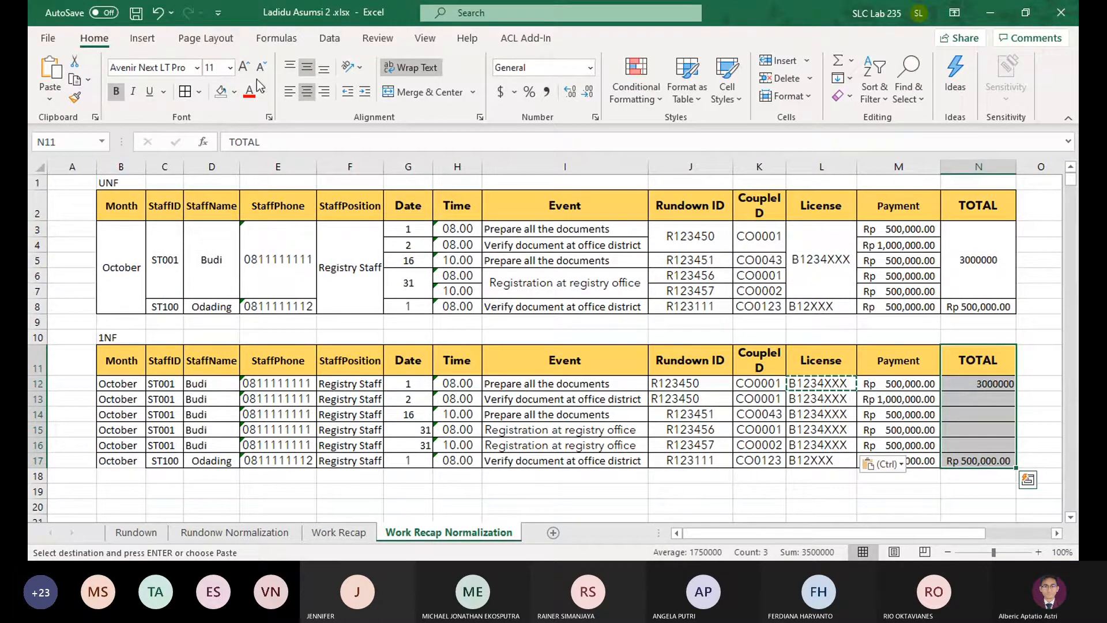
pyautogui.click(785, 80)
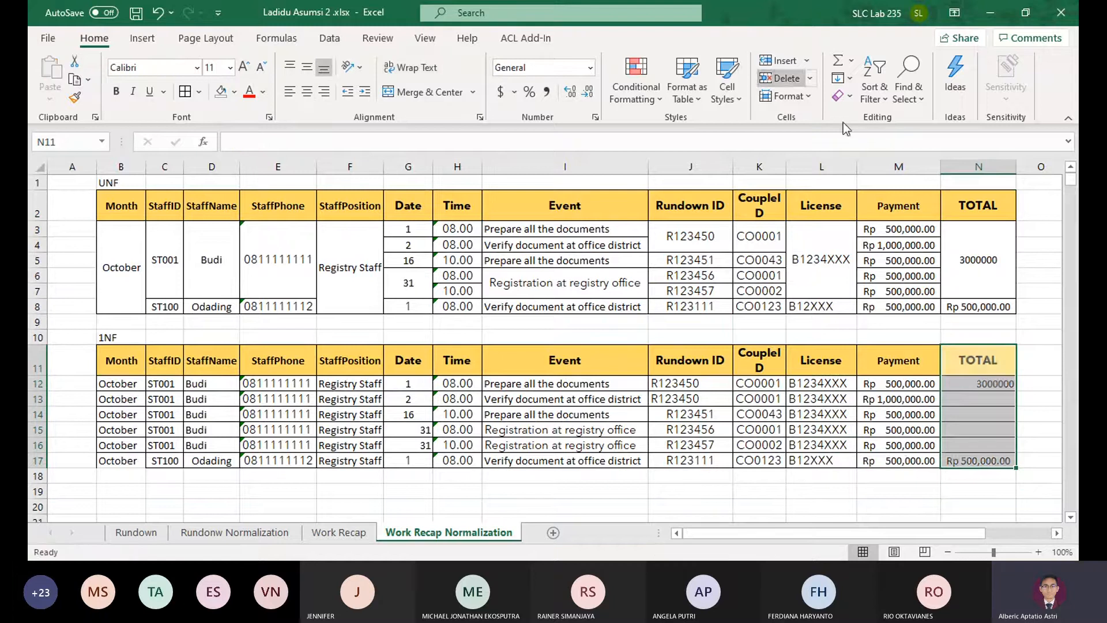
# Fill the TOTAL header N2 of the UNF table with red
pyautogui.click(976, 212)
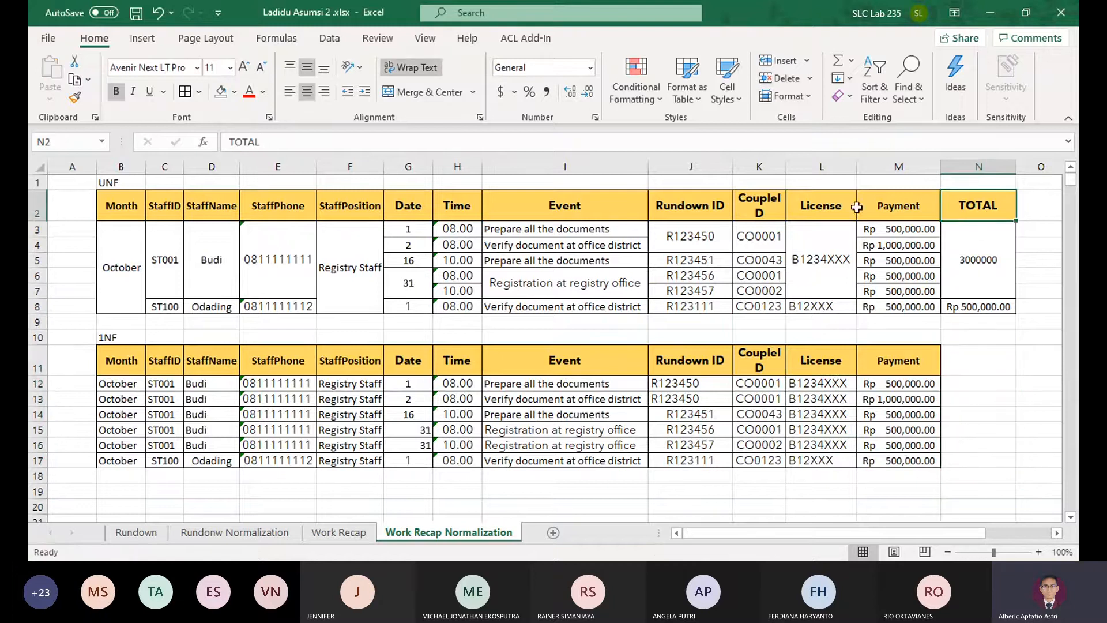
pyautogui.click(236, 97)
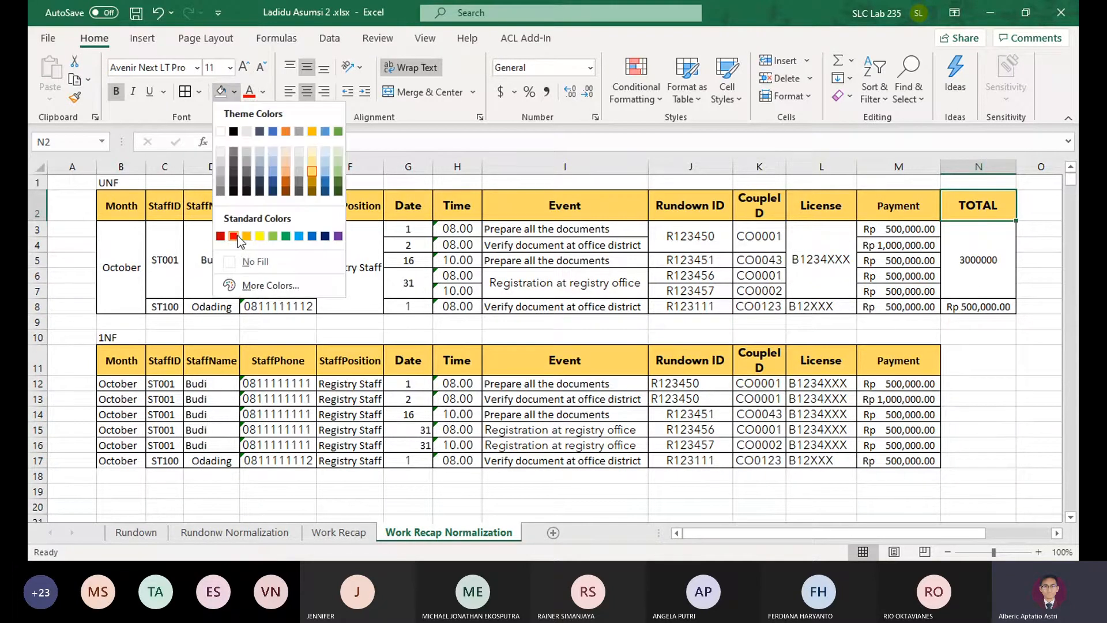
pyautogui.click(234, 234)
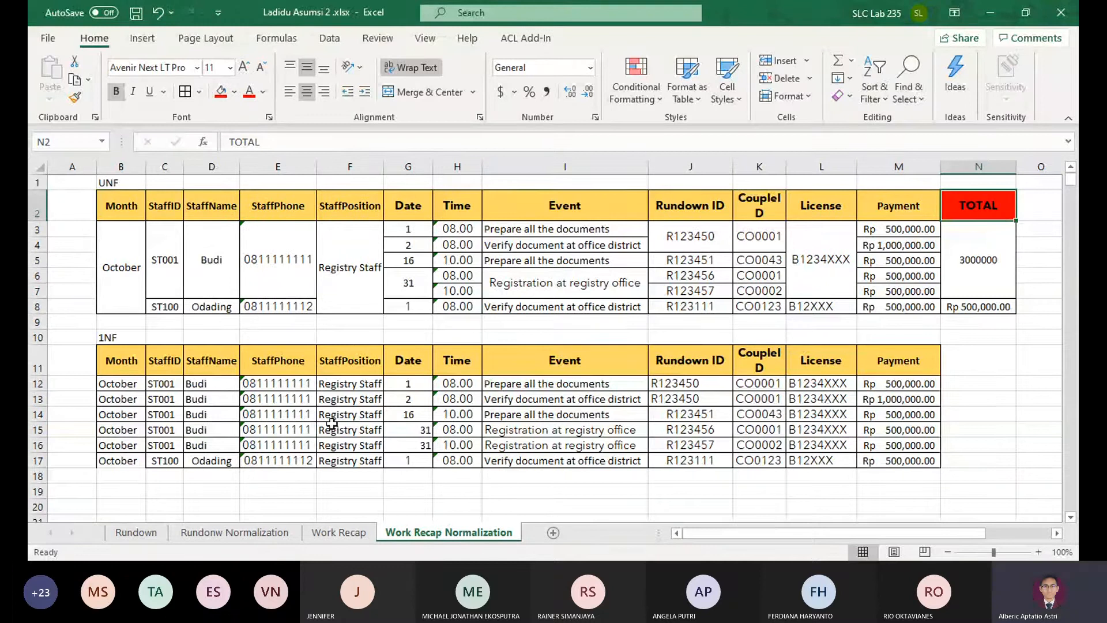
# Center the 1NF table's Date values in G12:G17 and StaffID values in C12:C17 horizontally
pyautogui.moveTo(407, 383); pyautogui.dragTo(415, 460)
pyautogui.click(307, 92)
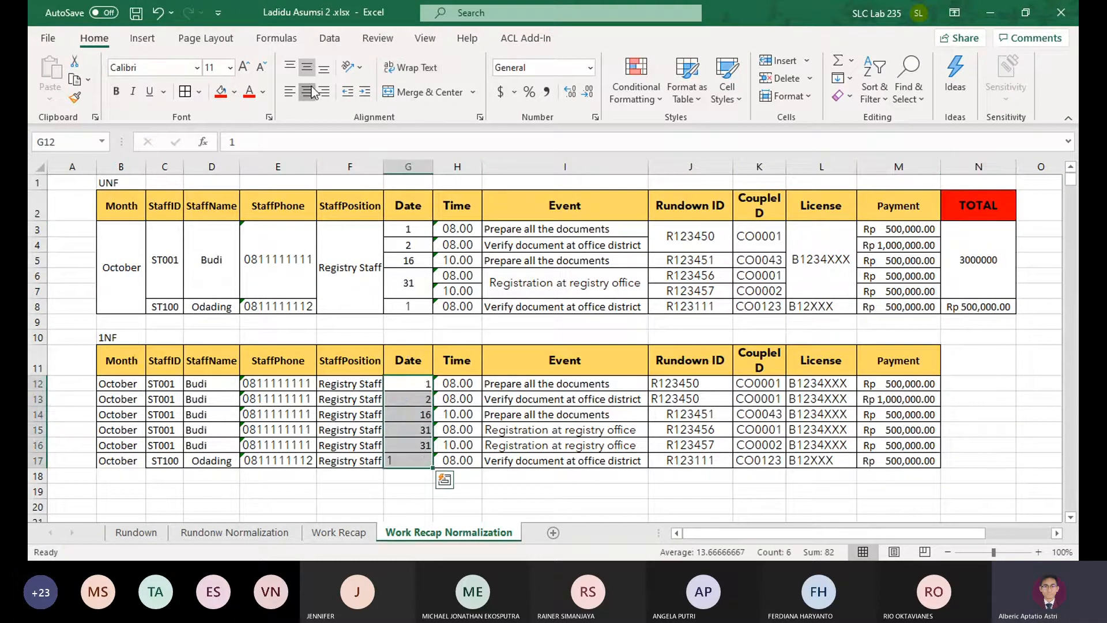
pyautogui.click(307, 92)
pyautogui.click(114, 458)
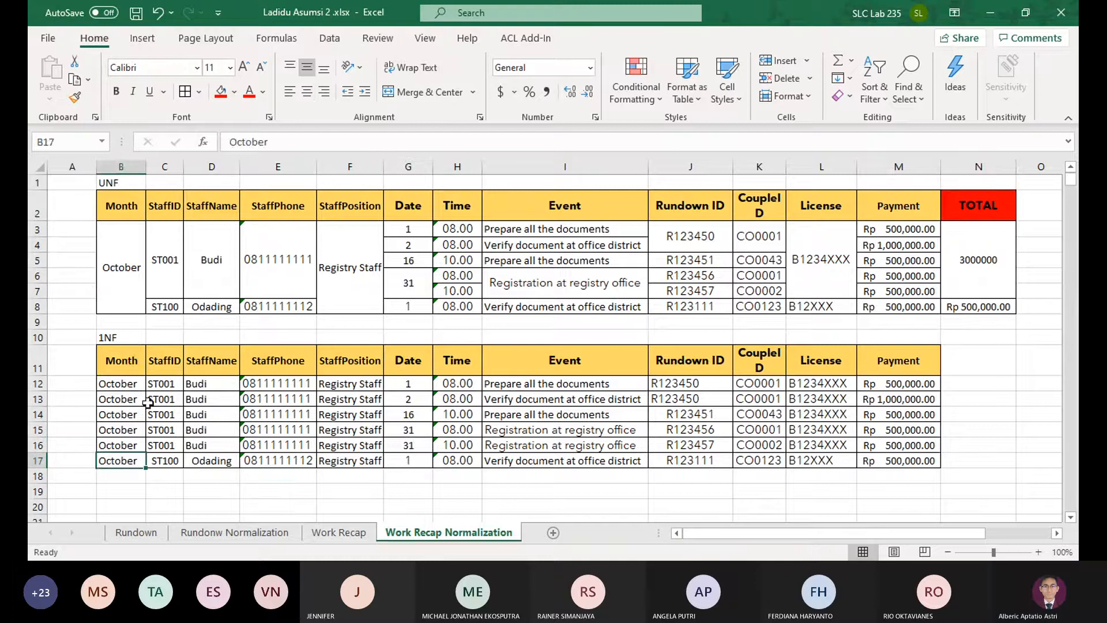
pyautogui.moveTo(165, 385); pyautogui.dragTo(164, 460)
pyautogui.click(307, 92)
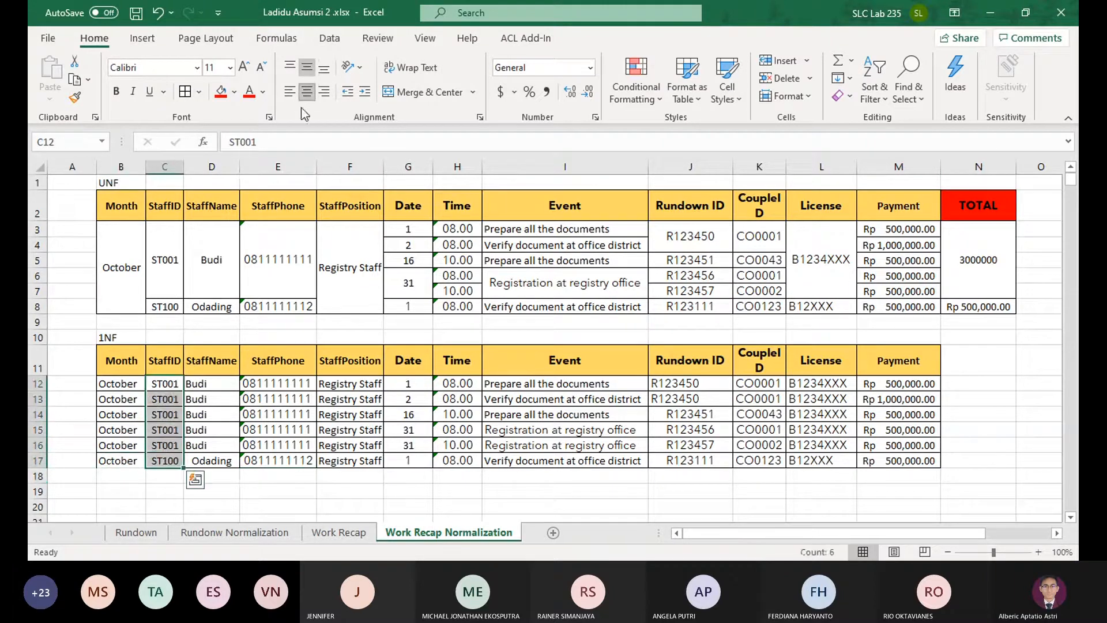
pyautogui.moveTo(122, 385); pyautogui.dragTo(119, 460)
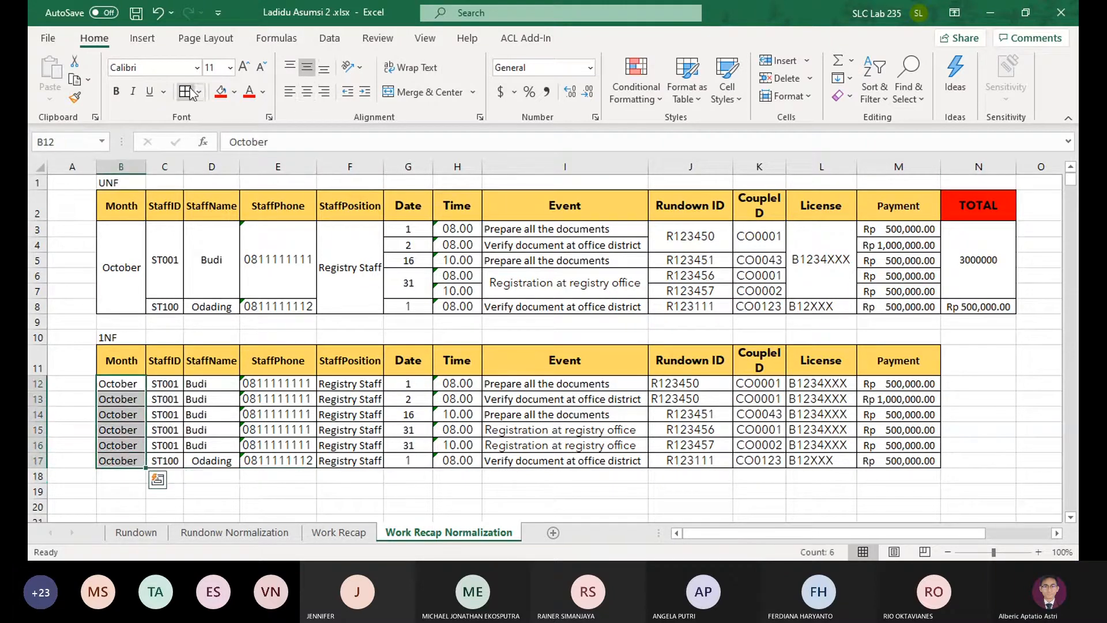
pyautogui.click(494, 517)
# Center the 1NF table's Rundown ID values in J12:J17 horizontally
pyautogui.scroll(-2, 173, 428)
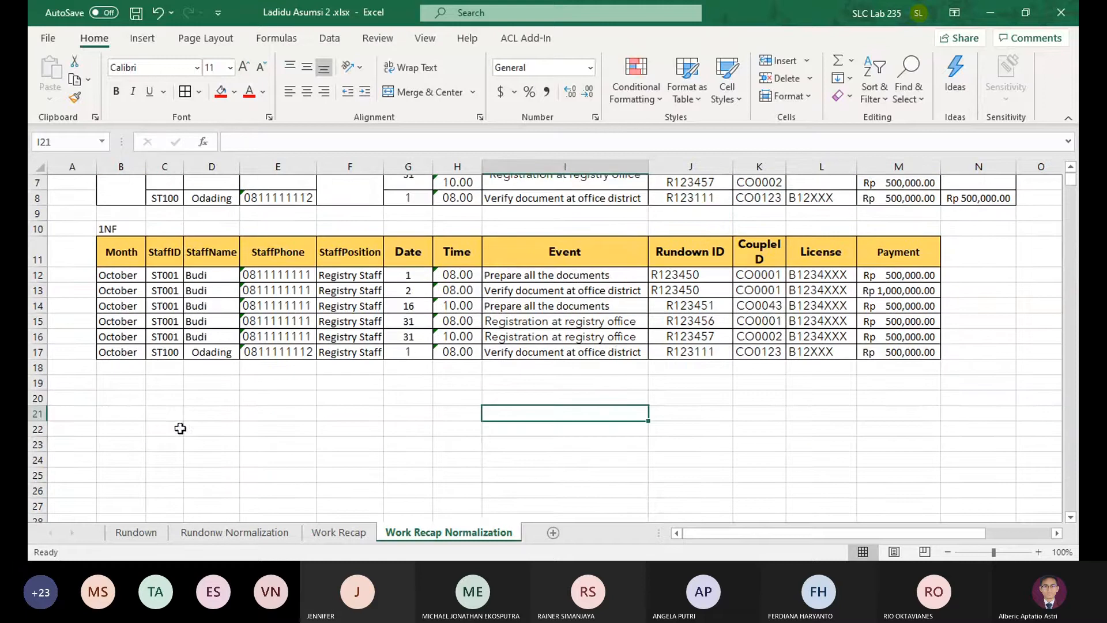
pyautogui.moveTo(680, 276); pyautogui.dragTo(690, 340)
pyautogui.click(307, 97)
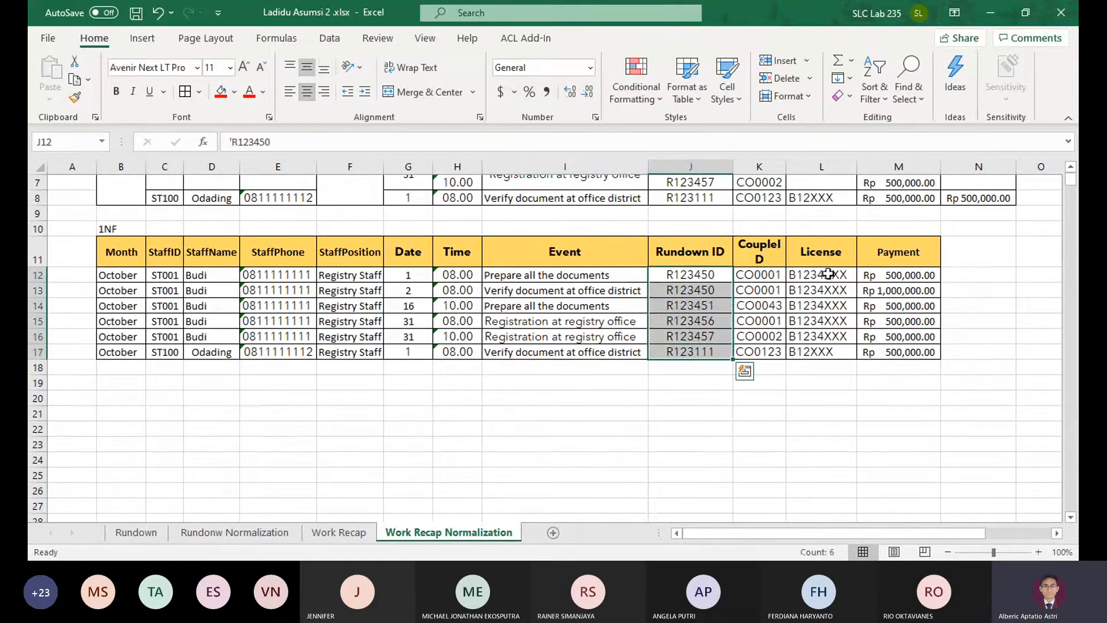
pyautogui.click(831, 383)
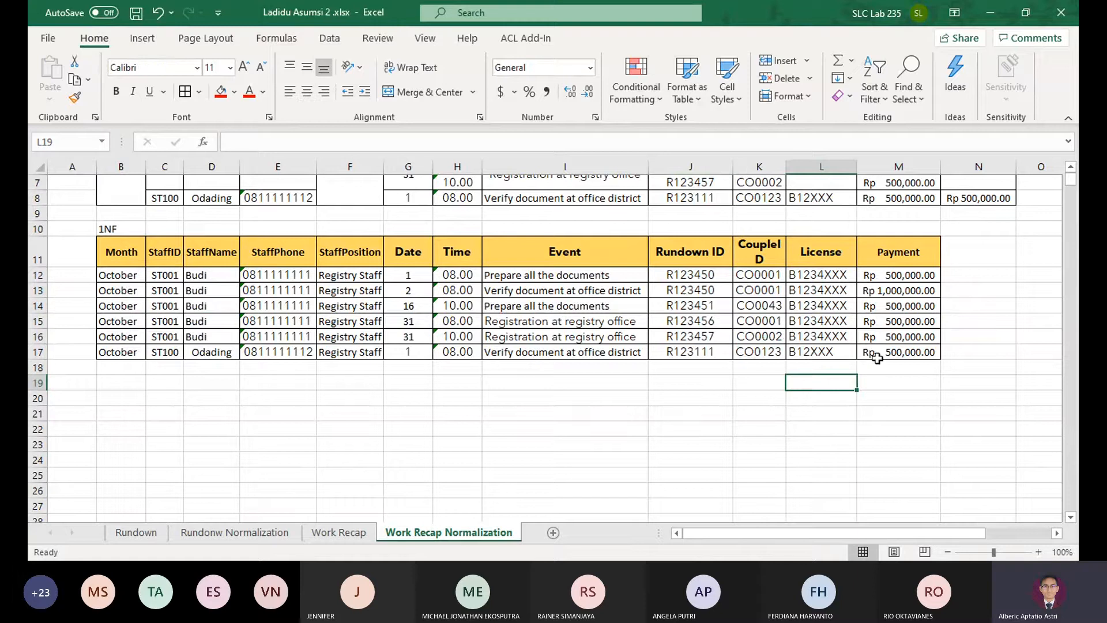
# Left-align the StaffName values in D12:D17 of the 1NF table
pyautogui.moveTo(202, 277); pyautogui.dragTo(204, 353)
pyautogui.click(291, 91)
pyautogui.click(301, 410)
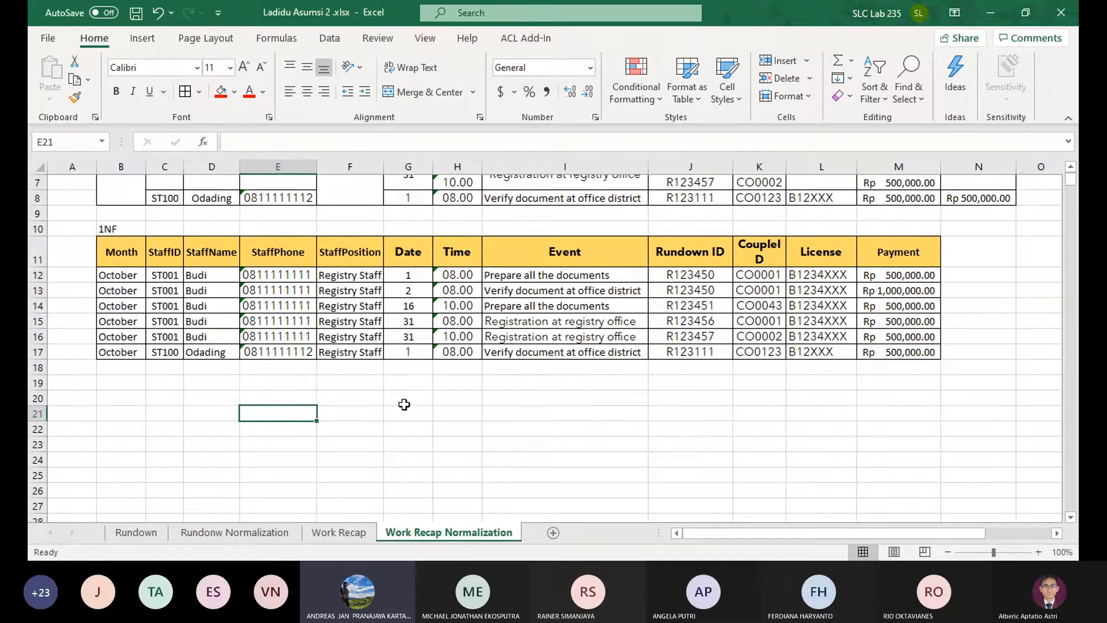
# Examine the Month, StaffID and Date columns of the 1NF table as candidates for the composite key
pyautogui.scroll(1, 404, 404)
pyautogui.click(121, 297)
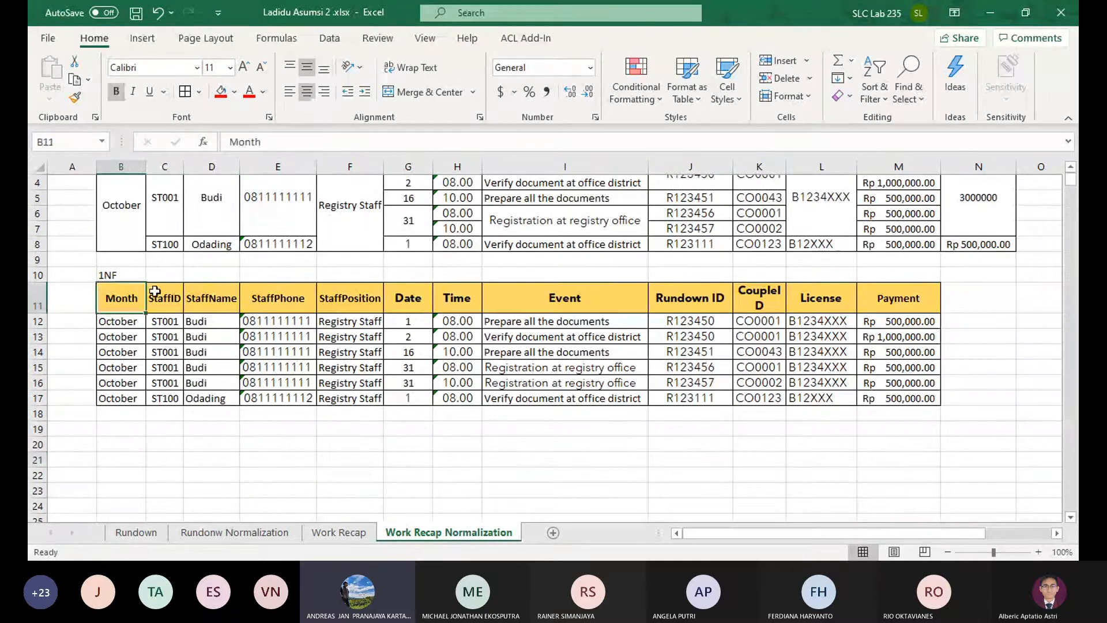
pyautogui.keyDown('ctrl'); pyautogui.click(164, 298); pyautogui.keyUp('ctrl')
pyautogui.keyDown('ctrl'); pyautogui.click(419, 303); pyautogui.keyUp('ctrl')
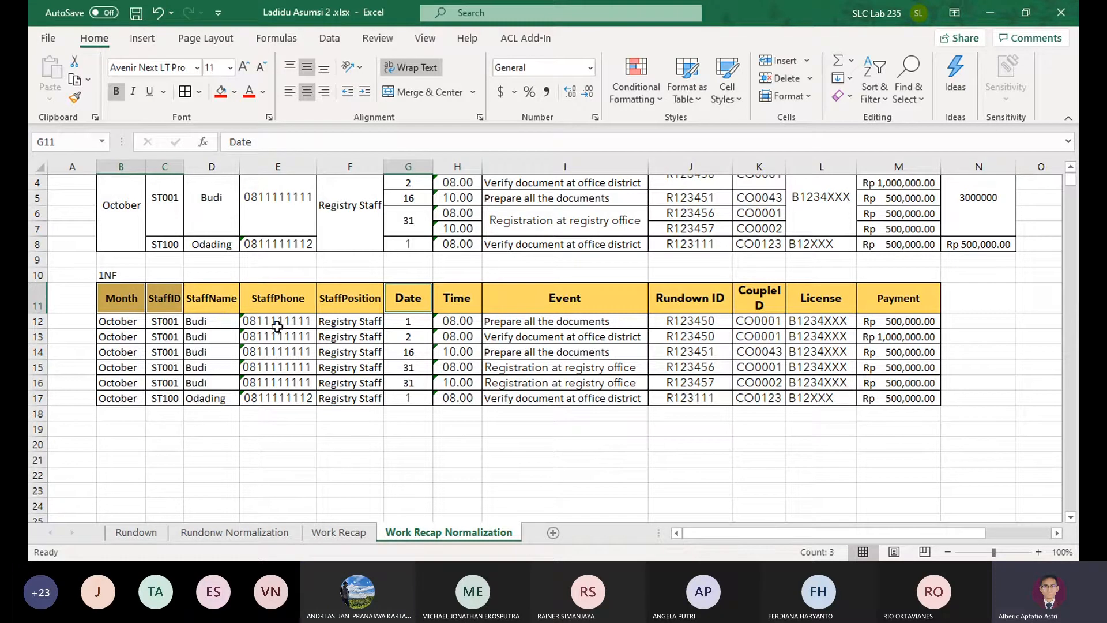
pyautogui.click(418, 337)
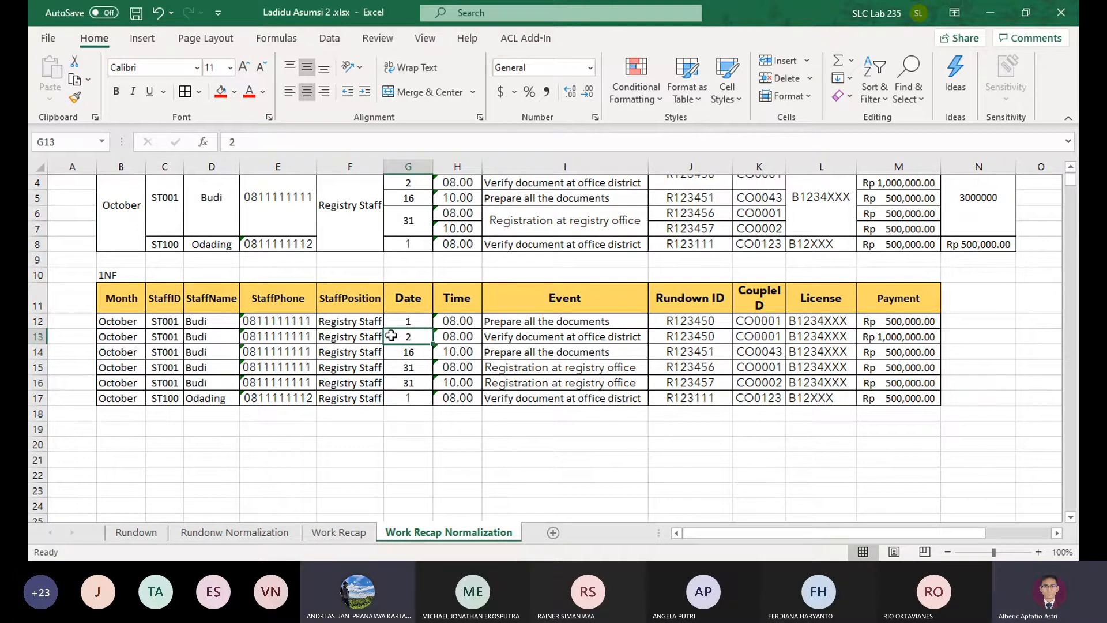
pyautogui.keyDown('ctrl'); pyautogui.click(169, 337); pyautogui.keyUp('ctrl')
pyautogui.keyDown('ctrl'); pyautogui.click(124, 338); pyautogui.keyUp('ctrl')
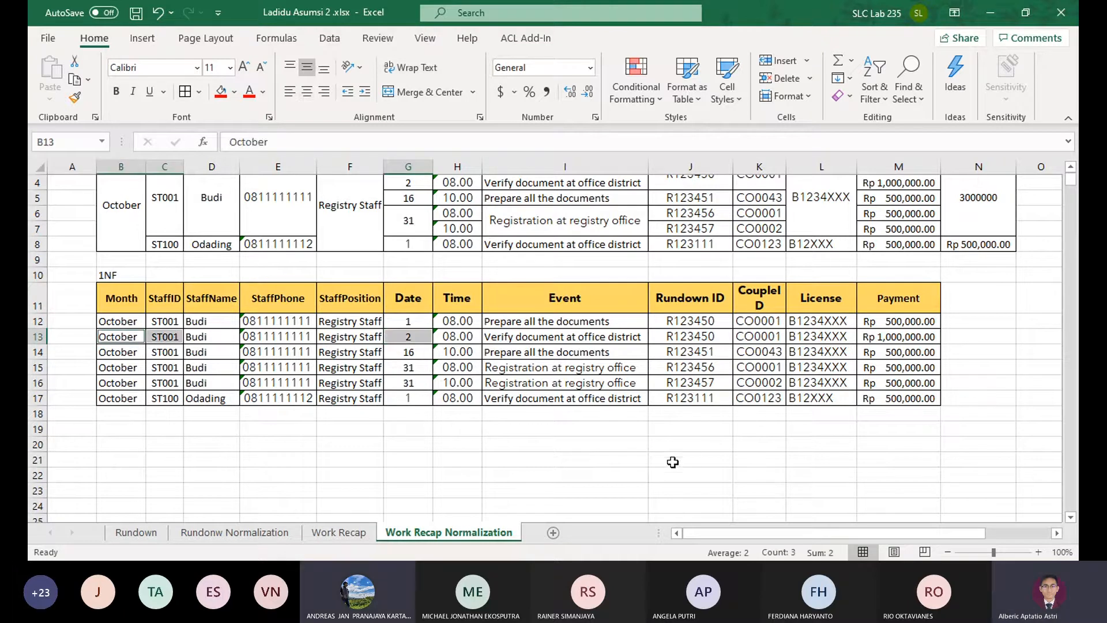
pyautogui.click(413, 449)
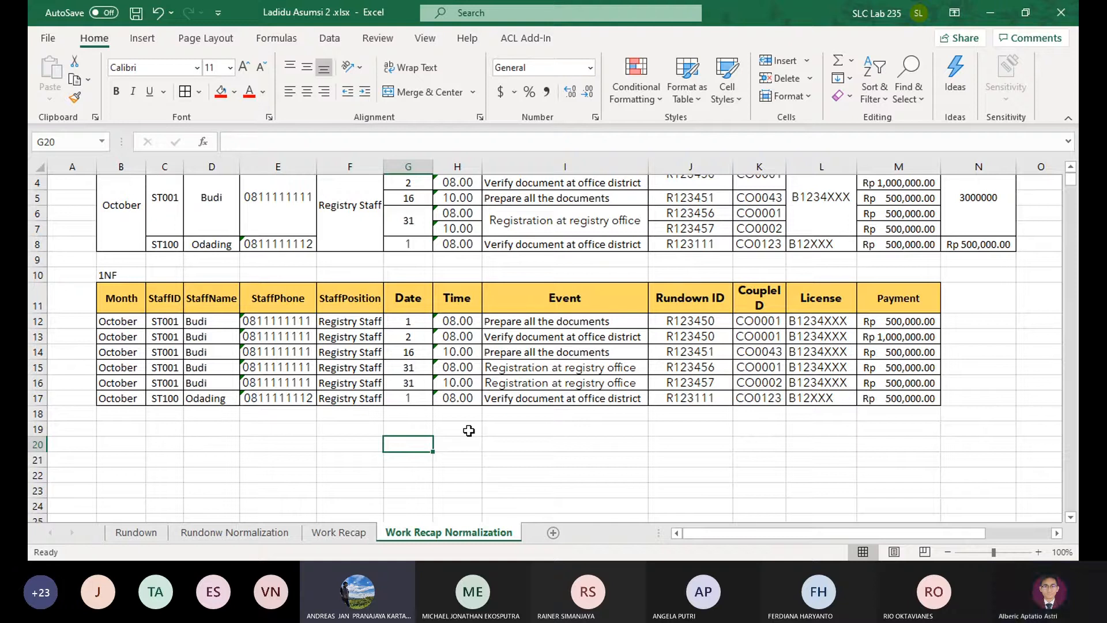
pyautogui.hotkey('alt', 'Tab')
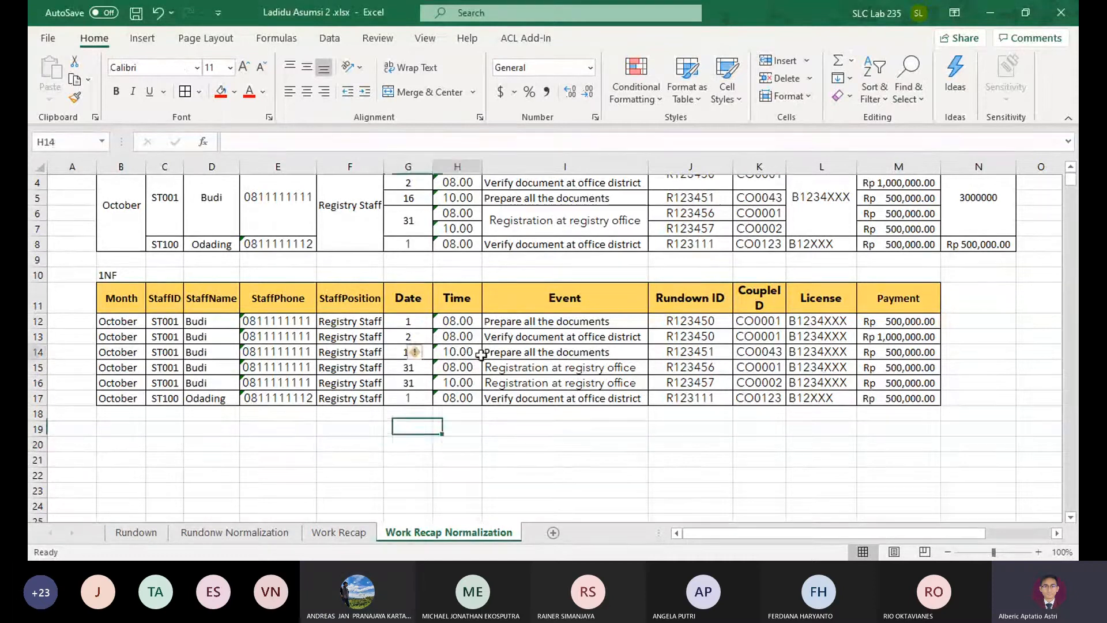
# Fill the Month, StaffID, Date and Time headers of the 1NF table with green to mark them as key columns
pyautogui.click(462, 338)
pyautogui.moveTo(459, 304); pyautogui.dragTo(421, 307)
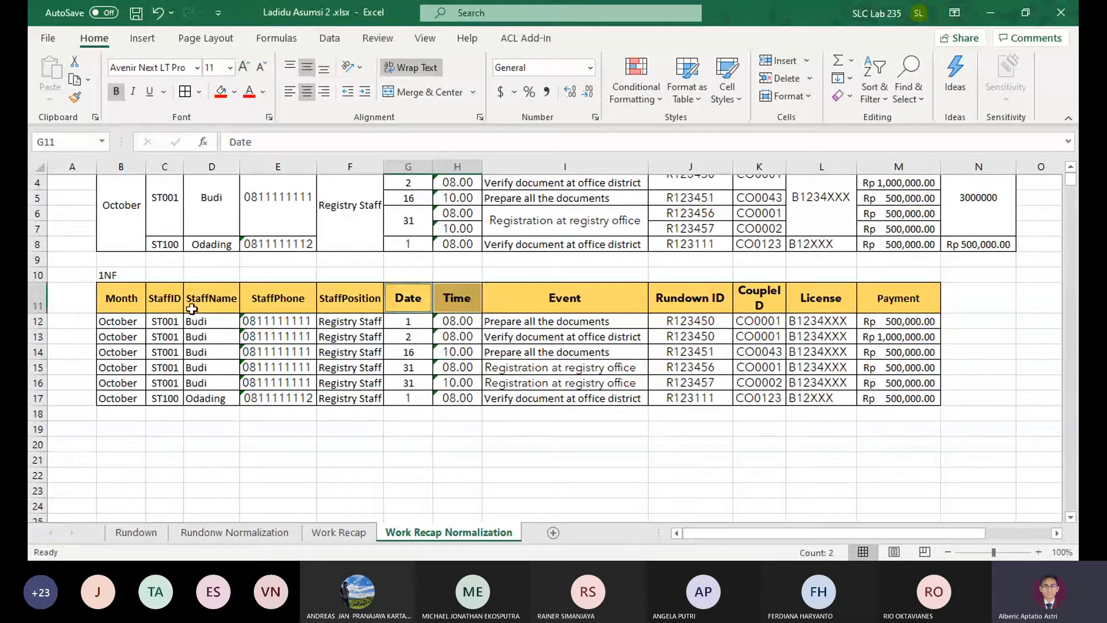
pyautogui.keyDown('ctrl'); pyautogui.click(170, 306); pyautogui.keyUp('ctrl')
pyautogui.keyDown('ctrl'); pyautogui.click(141, 305); pyautogui.keyUp('ctrl')
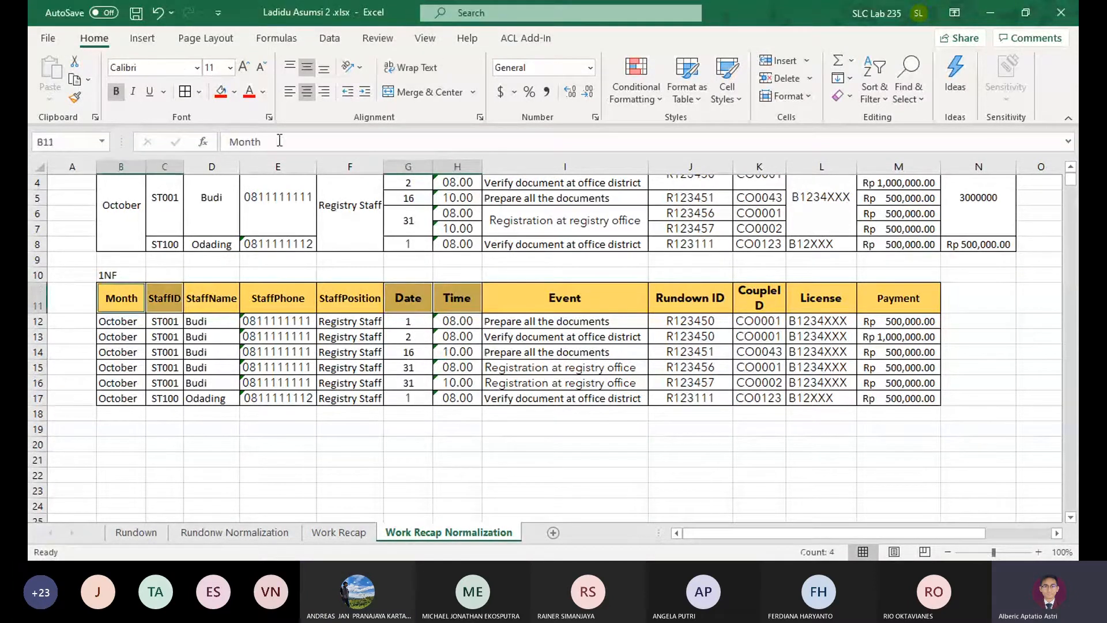
pyautogui.click(234, 92)
pyautogui.click(289, 190)
pyautogui.click(452, 422)
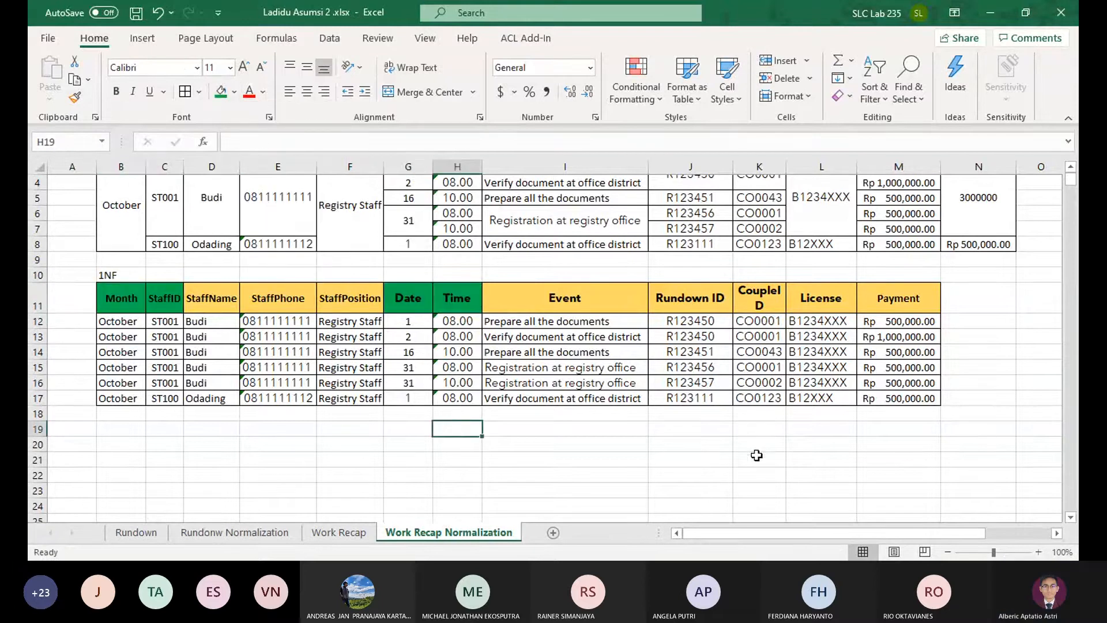
# Enter the label "Full Dependency" in B19 below the 1NF table
pyautogui.scroll(-1, 733, 439)
pyautogui.click(131, 381)
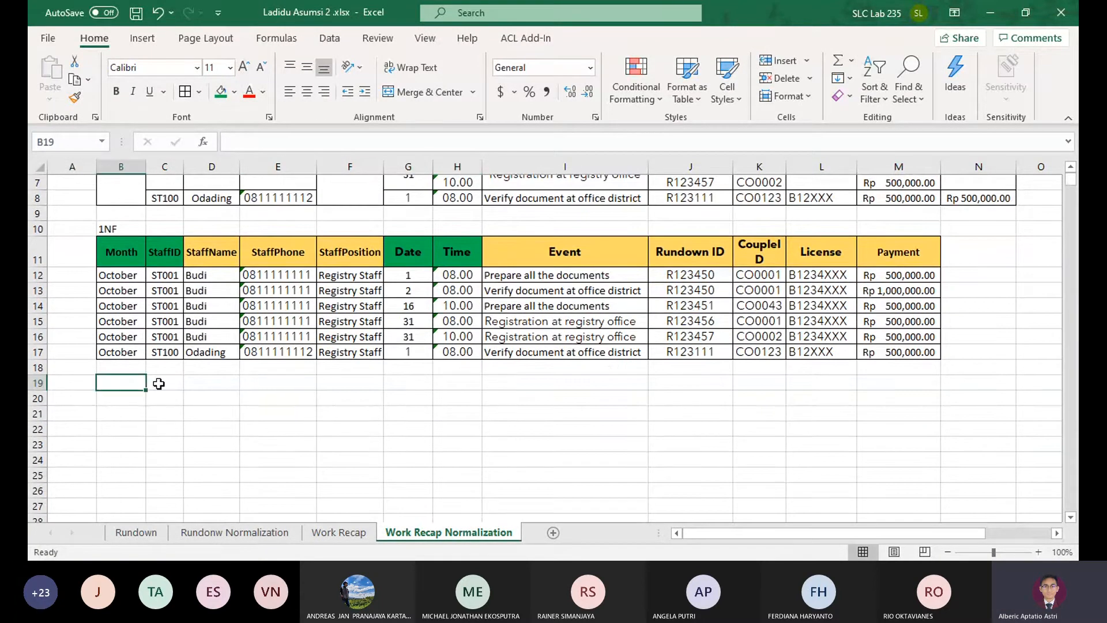
pyautogui.write('Full Dependency')
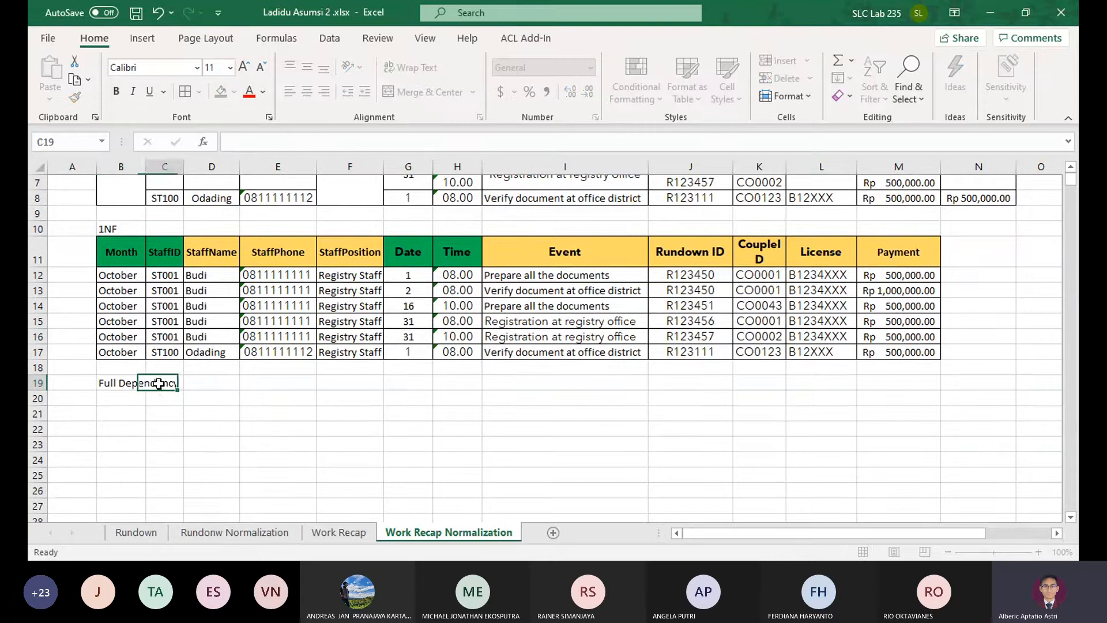
# Enter the full dependency "Month, StaffID, Date, Time -> StaffName, StaffPhone, StaffPosition, Event, RundownID,CoupleID,License,Payment" in row 19 beside its label
pyautogui.click(193, 383)
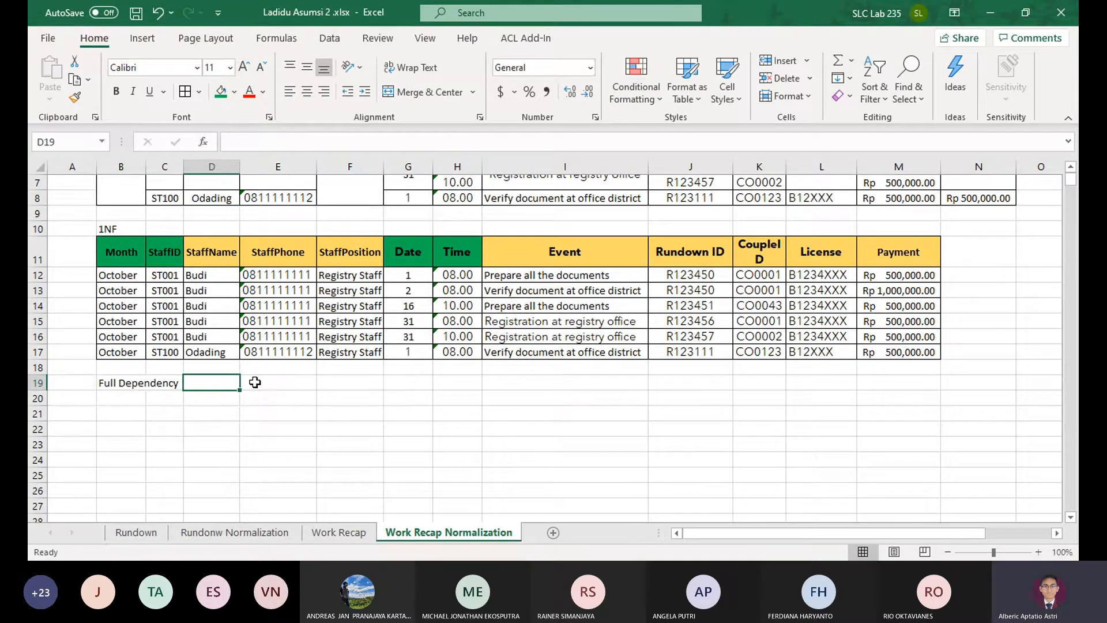
pyautogui.write('Month, StaffID')
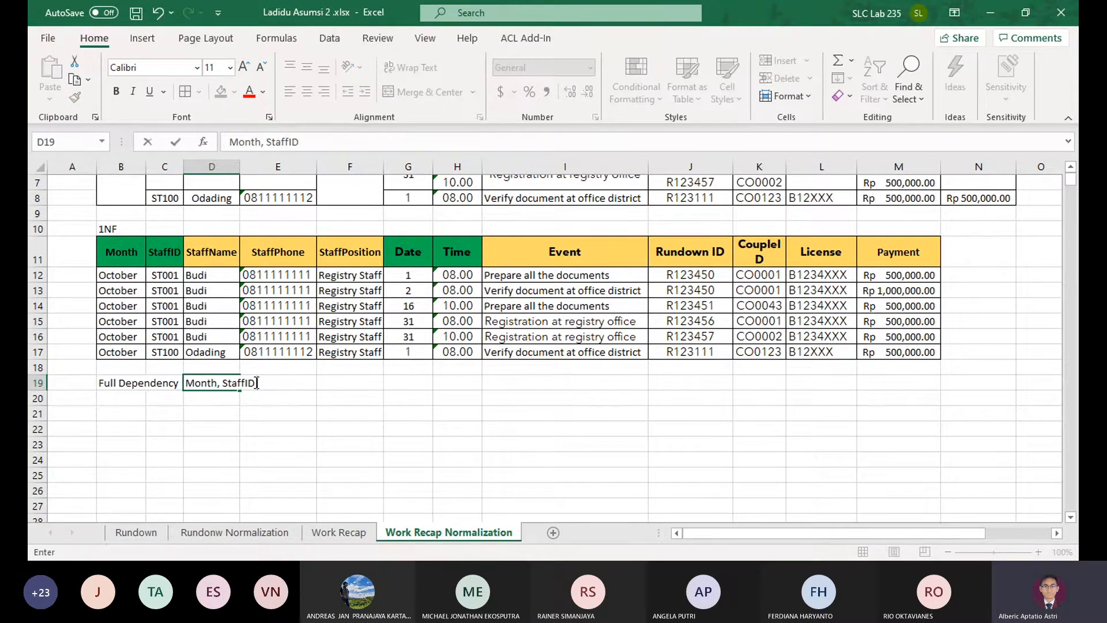
pyautogui.write(', Date, Time -> S')
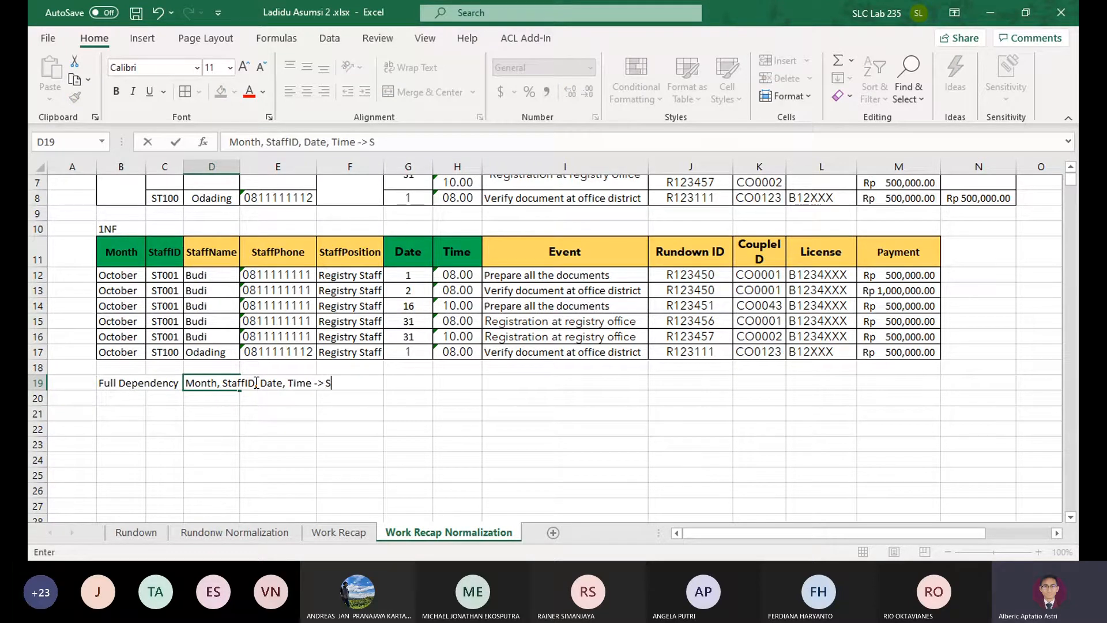
pyautogui.write('taffName, StaffPh')
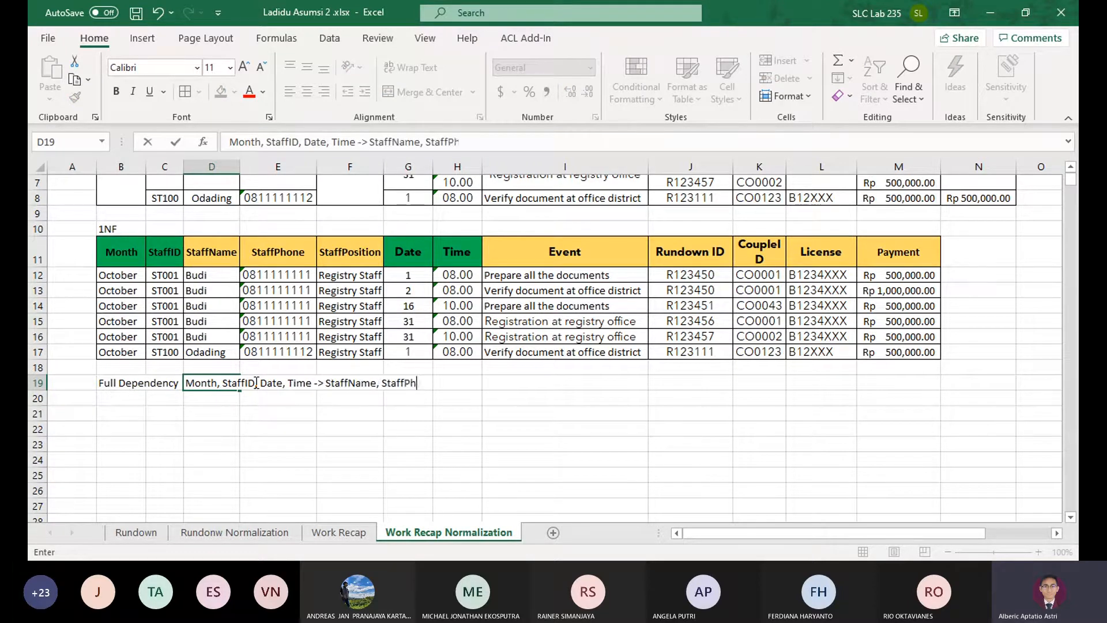
pyautogui.write('one, StaffPosit ')
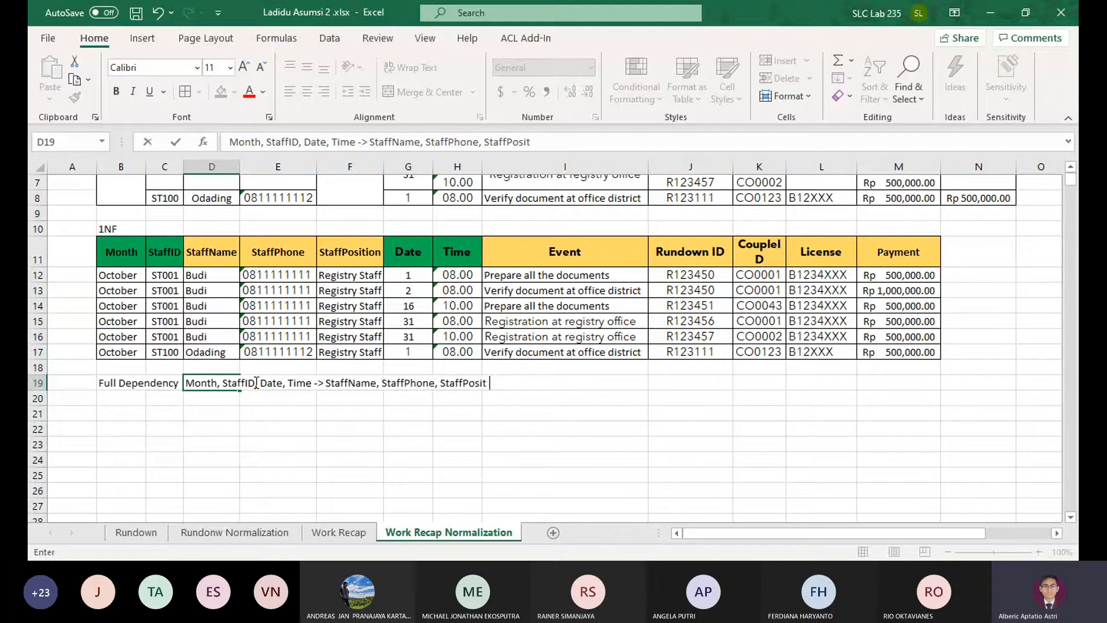
pyautogui.write('ion, Event, ')
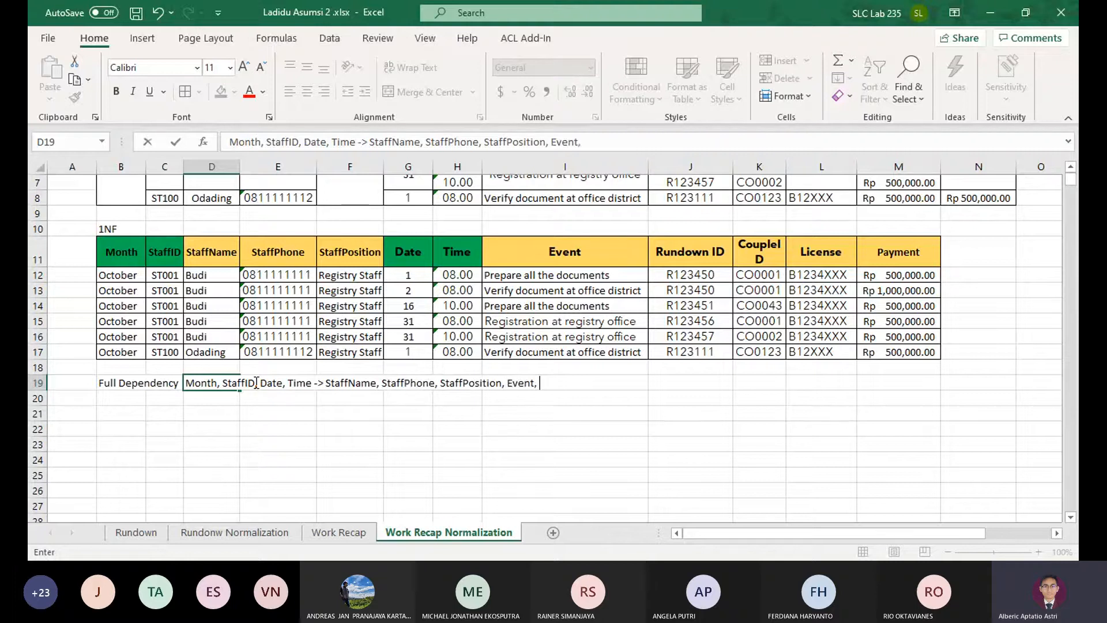
pyautogui.write('Rundoi')
pyautogui.write('nID,')
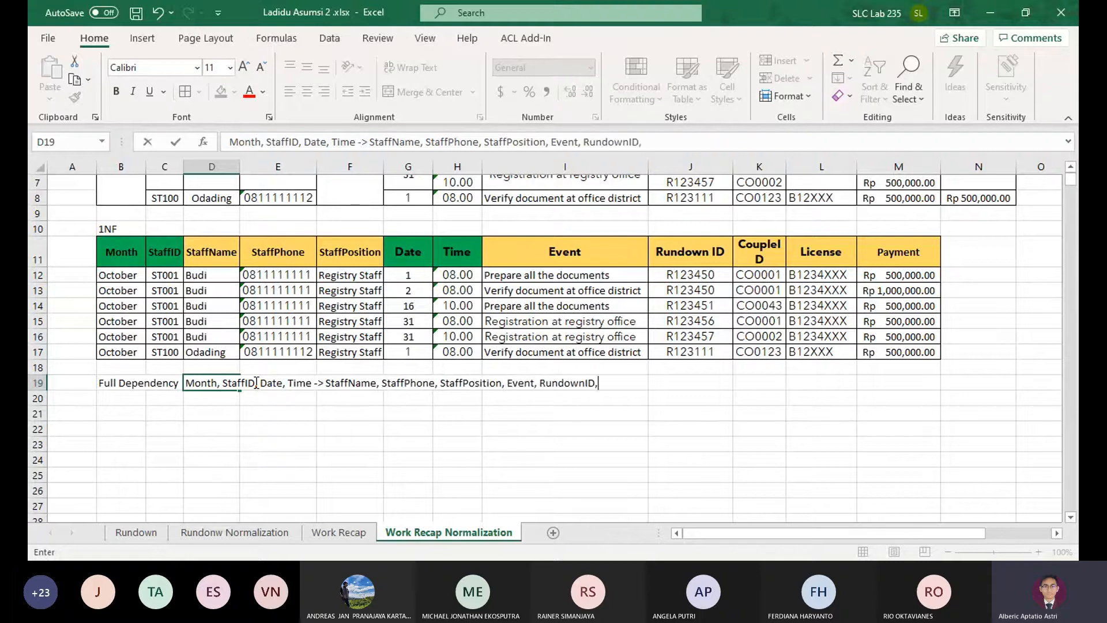
pyautogui.write('CoupleID,License,Payment')
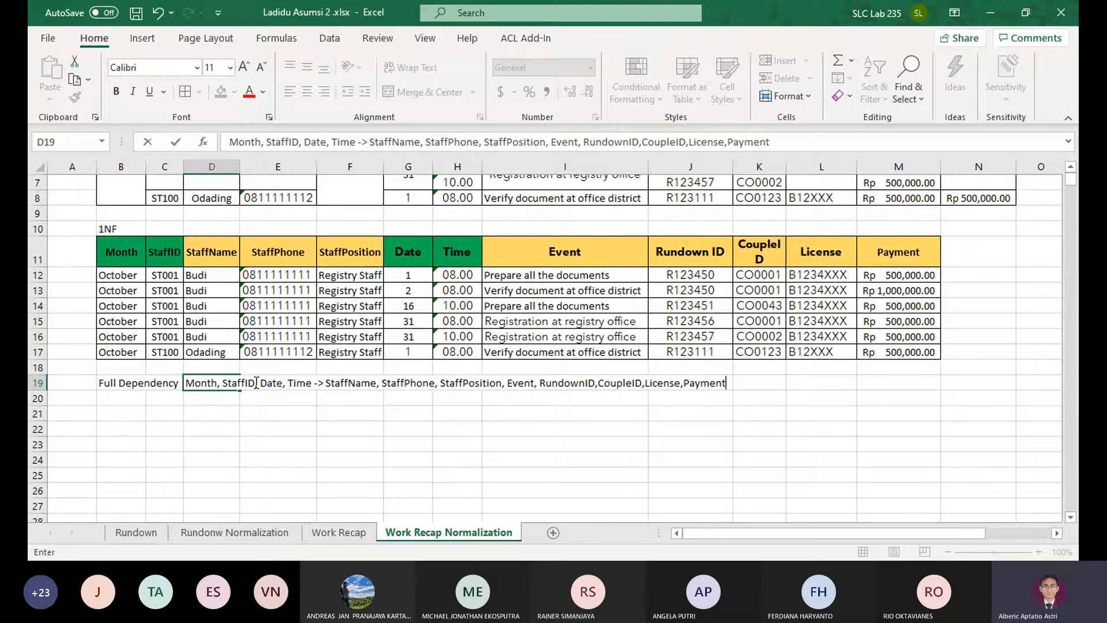
pyautogui.press('Return')
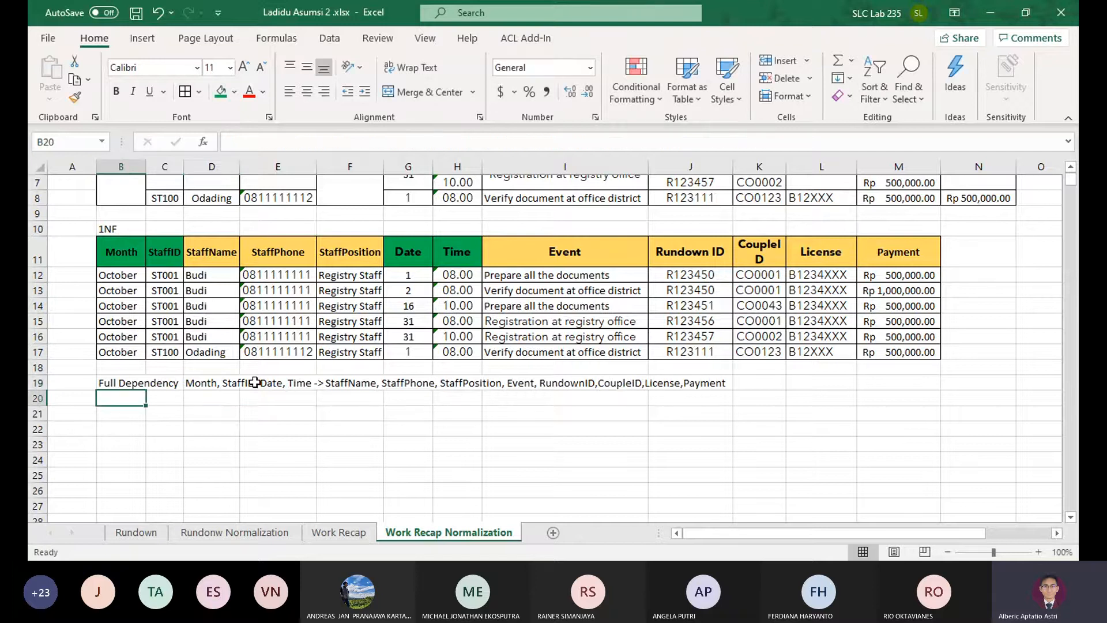
# Enter the label "Partial Dependency" in B20 and widen column C so the label fits before column D
pyautogui.write('Pa')
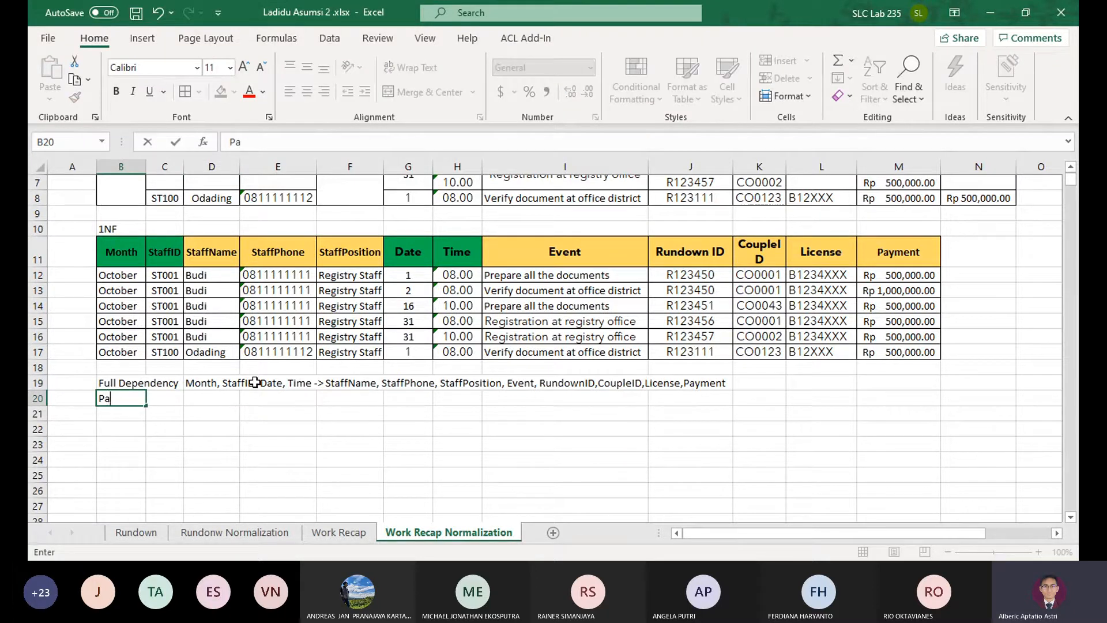
pyautogui.write('rtial Dependency')
pyautogui.press('Tab')
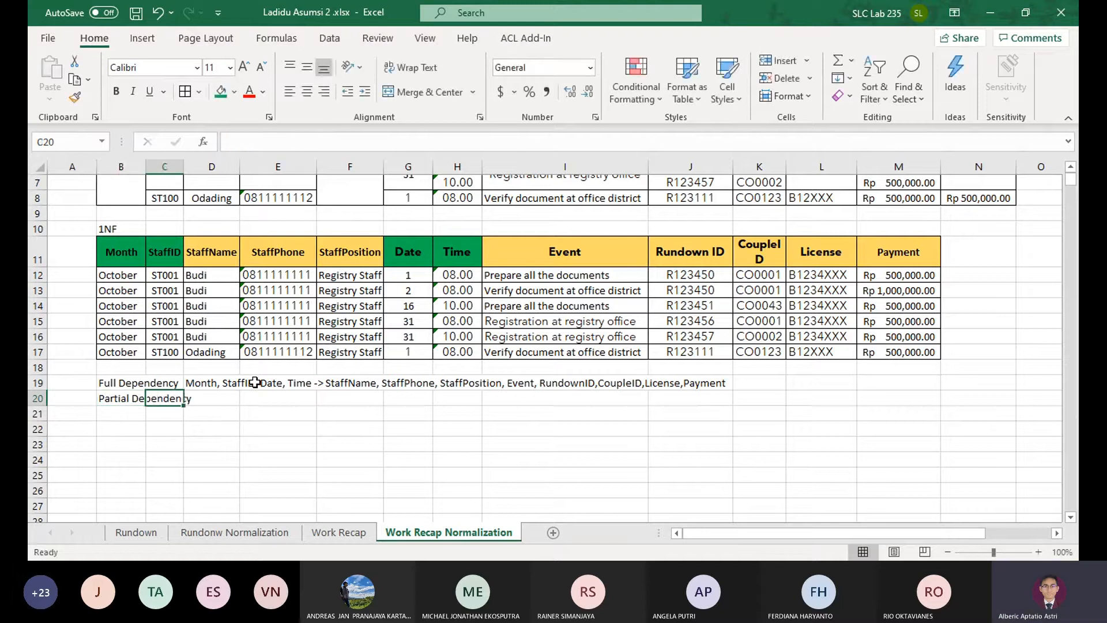
pyautogui.moveTo(184, 163); pyautogui.dragTo(206, 162)
# Enter the partial dependency "StaffID-> StaffName,StaffPhone,StaffPosition" in D20
pyautogui.click(239, 398)
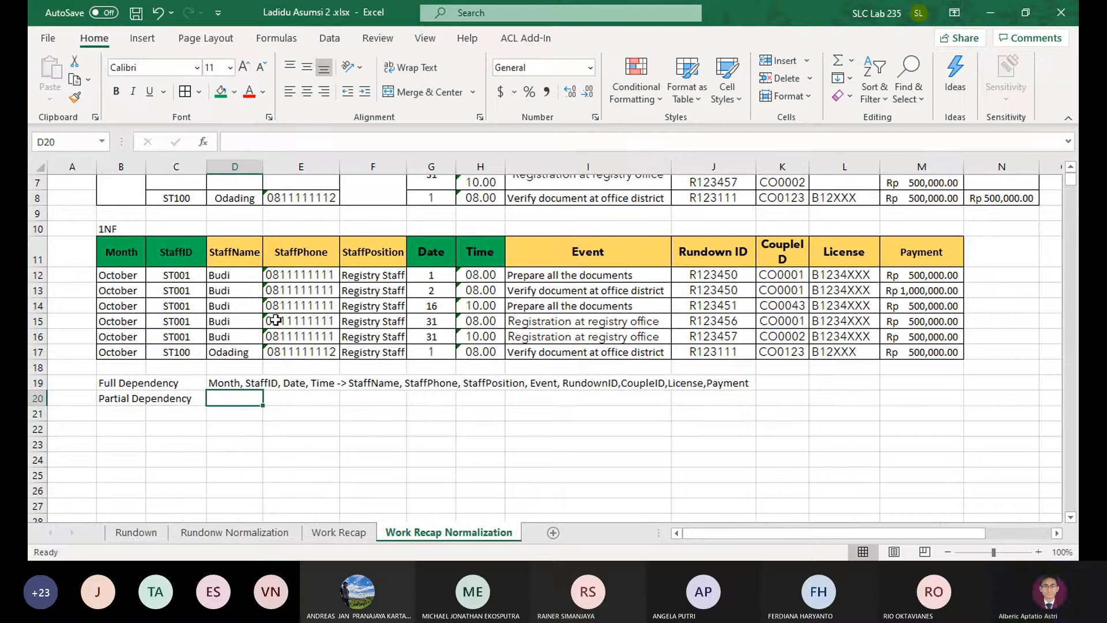
pyautogui.moveTo(179, 251); pyautogui.dragTo(374, 351)
pyautogui.click(181, 252)
pyautogui.click(243, 248)
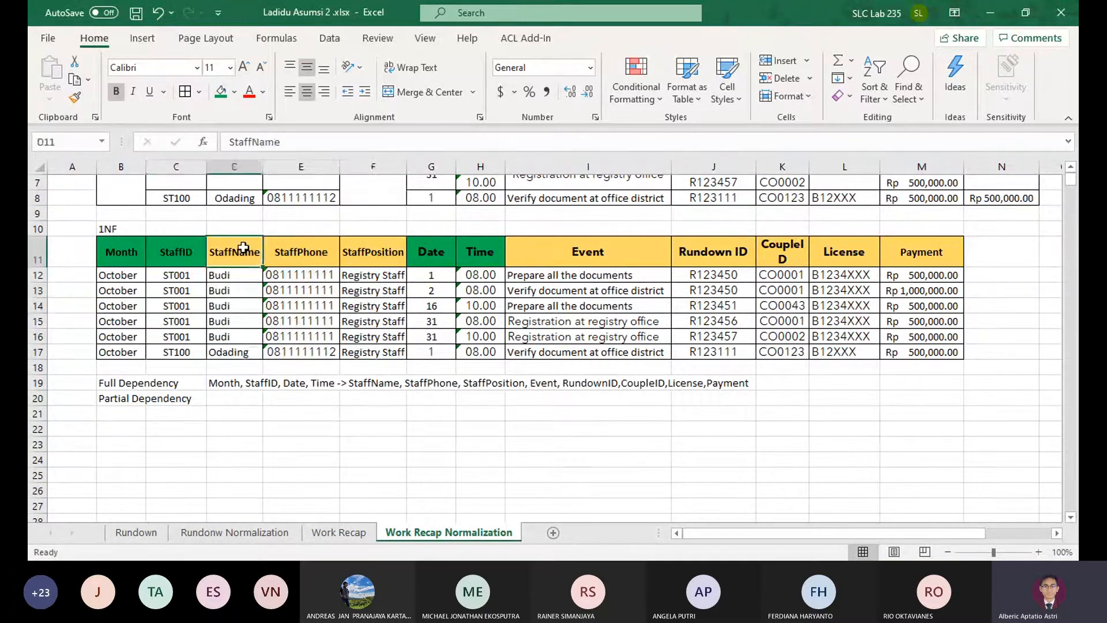
pyautogui.click(300, 252)
pyautogui.click(372, 252)
pyautogui.click(219, 398)
pyautogui.write('StaffID->')
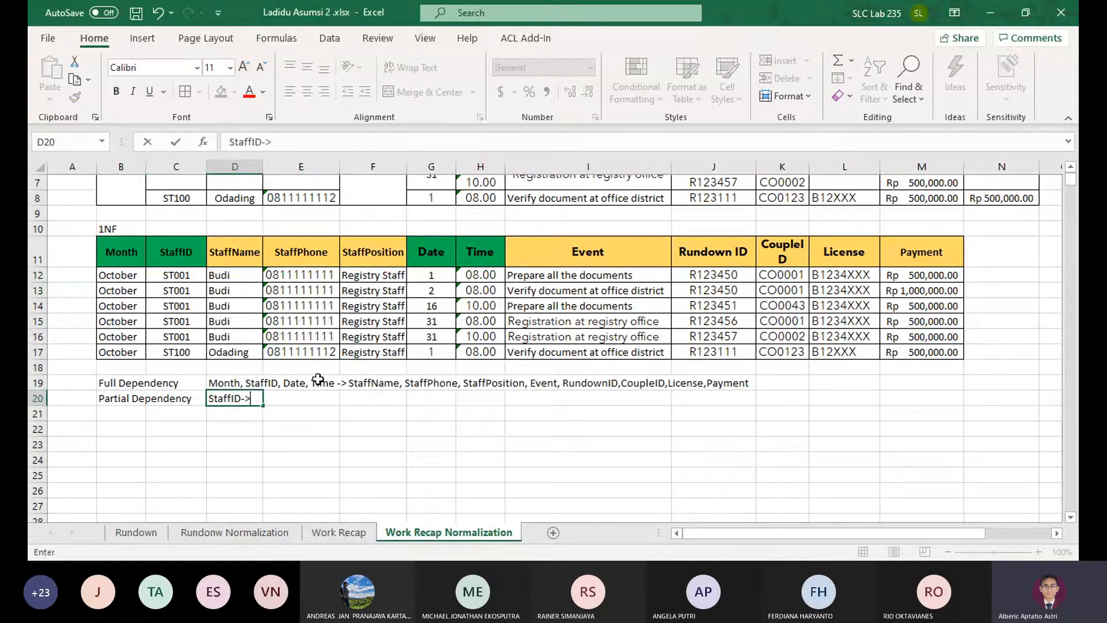
pyautogui.write(' StaffName,Staf')
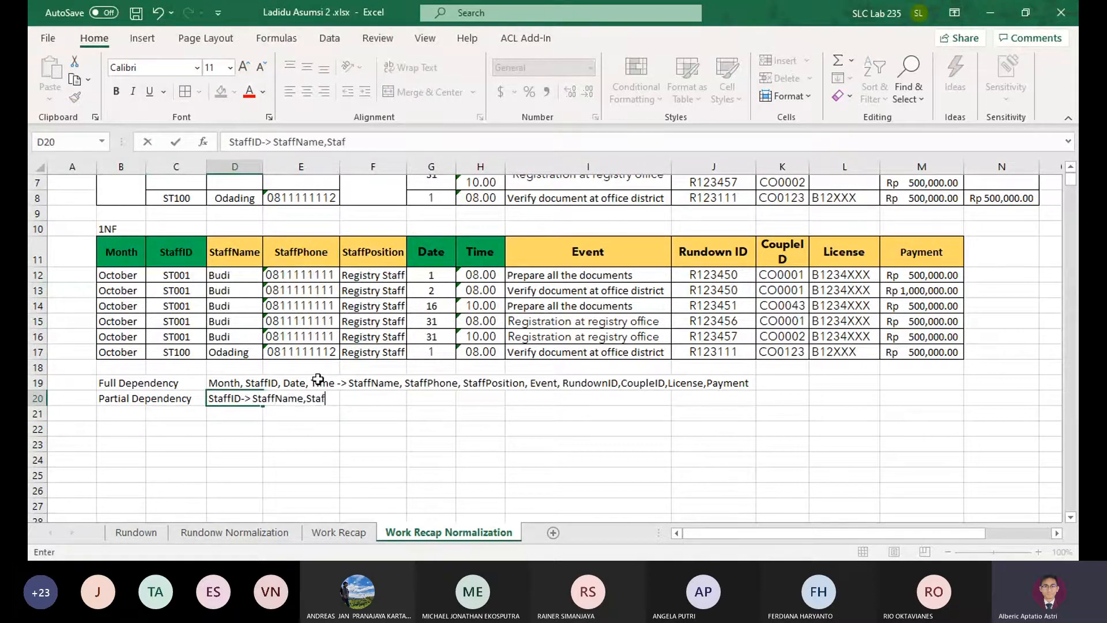
pyautogui.write('fPhone,StaffPosition')
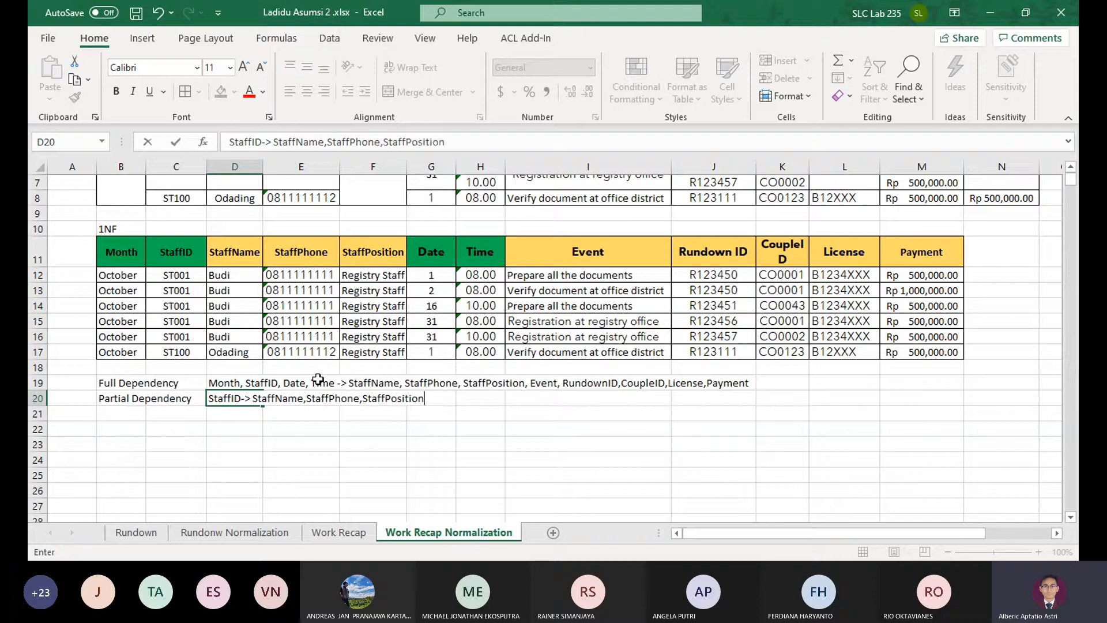
pyautogui.press('Return')
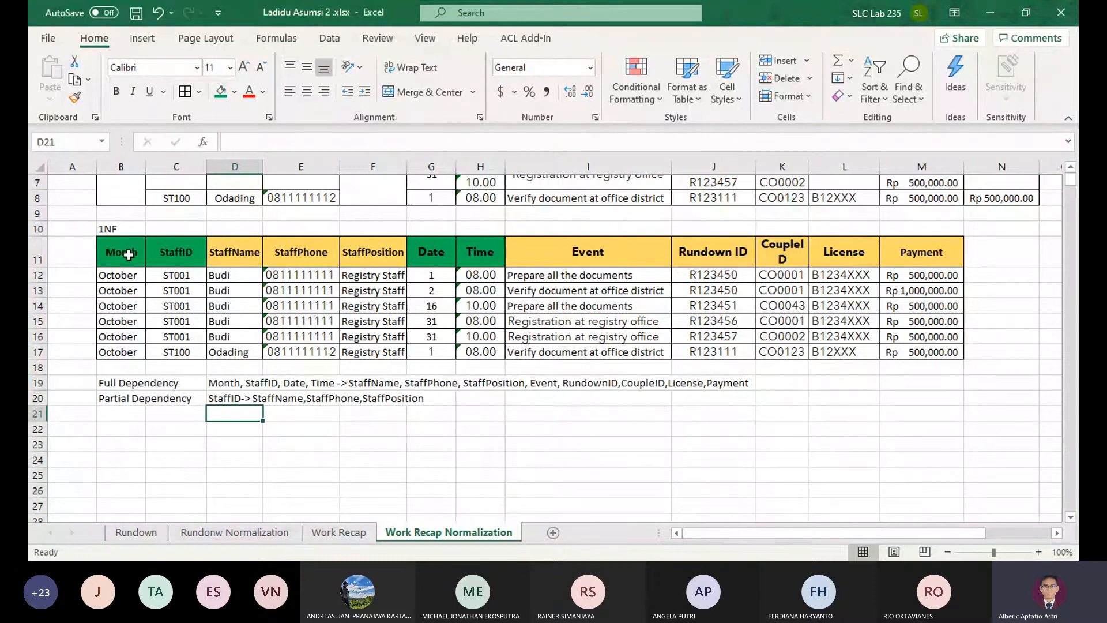
# Examine the composite key headers Month, StaffID, Date and Time in the 1NF table
pyautogui.moveTo(128, 254)
pyautogui.mouseDown()
pyautogui.moveTo(479, 255)
pyautogui.moveTo(139, 265)
pyautogui.mouseUp()
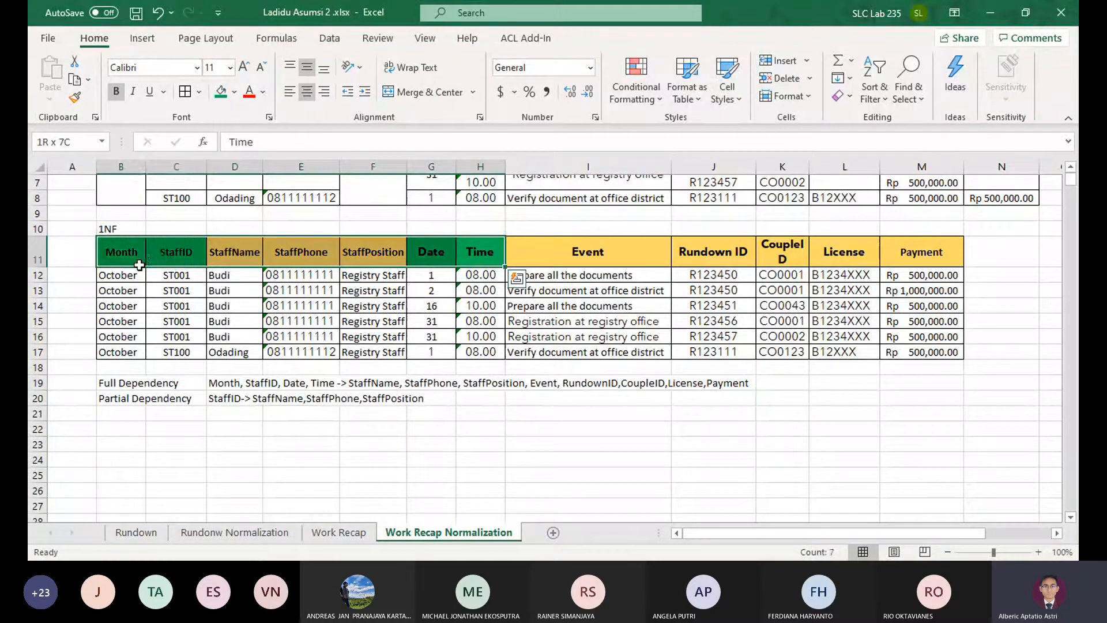
pyautogui.click(111, 252)
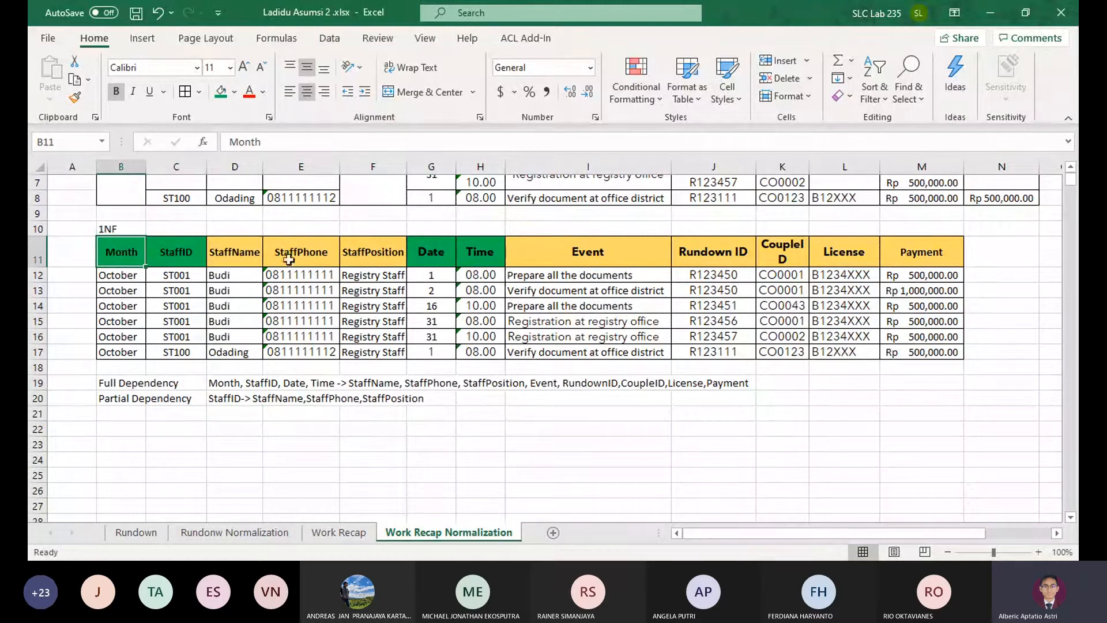
pyautogui.keyDown('ctrl'); pyautogui.click(169, 246); pyautogui.keyUp('ctrl')
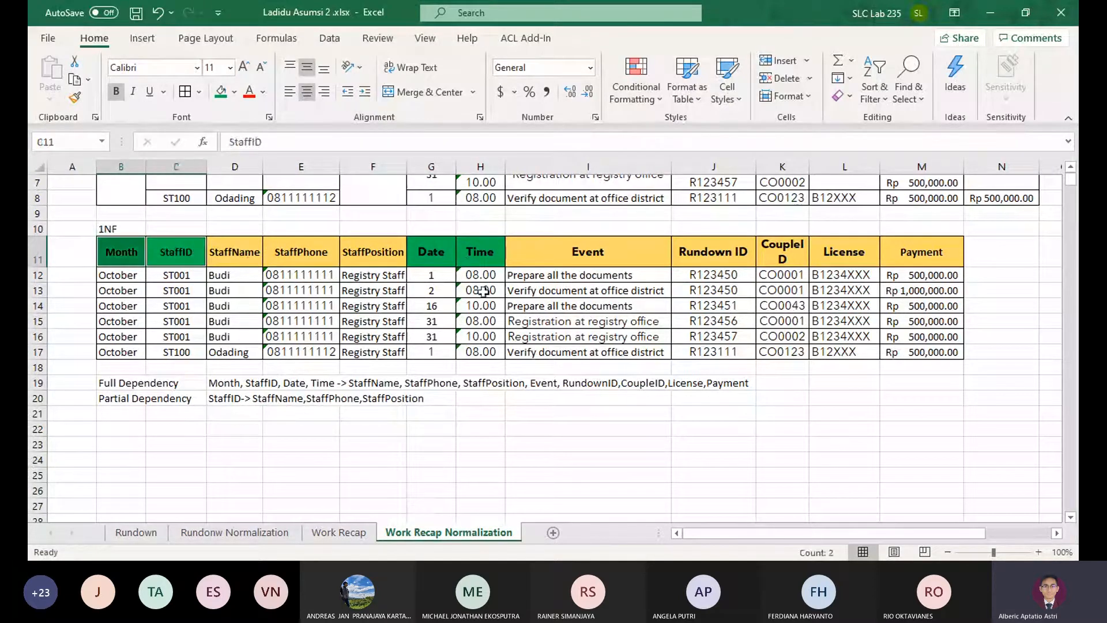
pyautogui.keyDown('ctrl'); pyautogui.click(420, 248); pyautogui.keyUp('ctrl')
pyautogui.keyDown('ctrl'); pyautogui.click(457, 254); pyautogui.keyUp('ctrl')
pyautogui.click(173, 249)
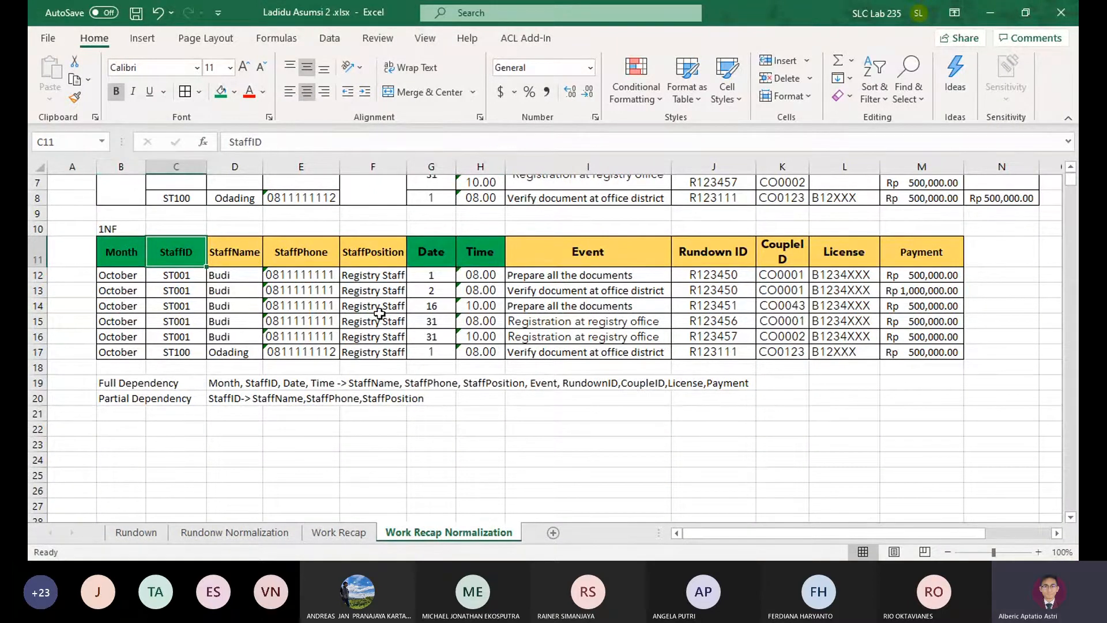
pyautogui.click(136, 250)
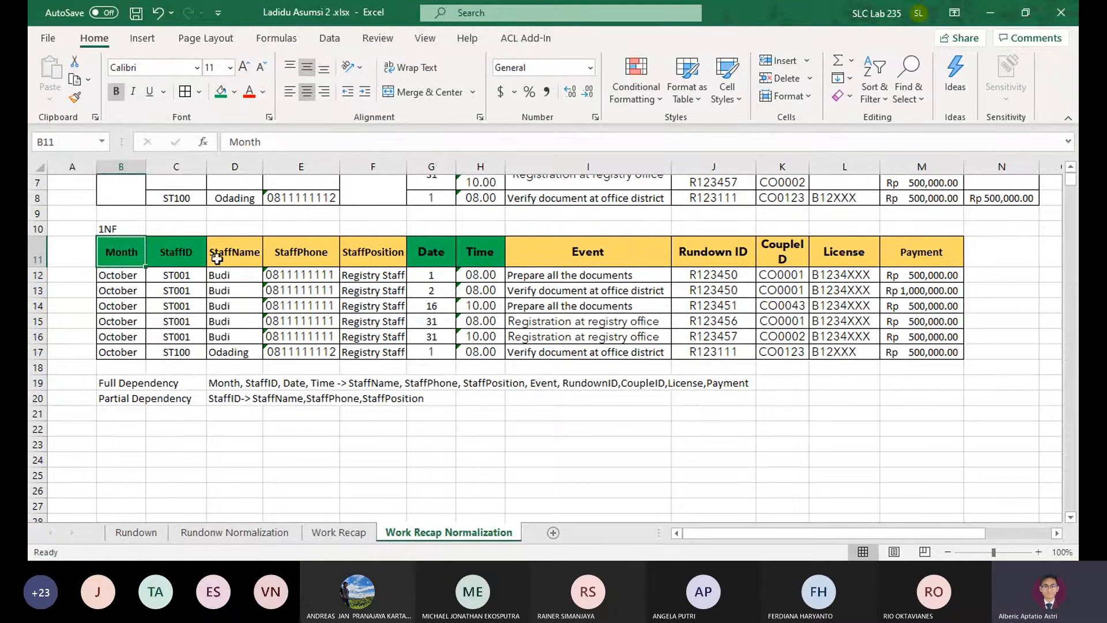
pyautogui.click(168, 245)
pyautogui.click(425, 254)
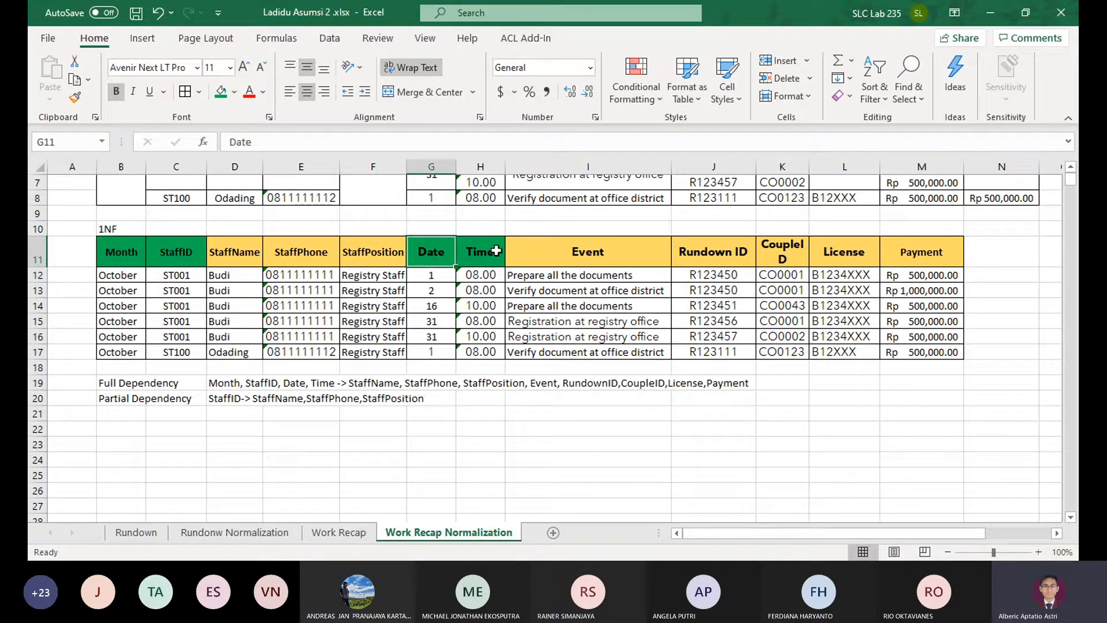
pyautogui.click(491, 251)
pyautogui.keyDown('ctrl'); pyautogui.click(448, 258); pyautogui.keyUp('ctrl')
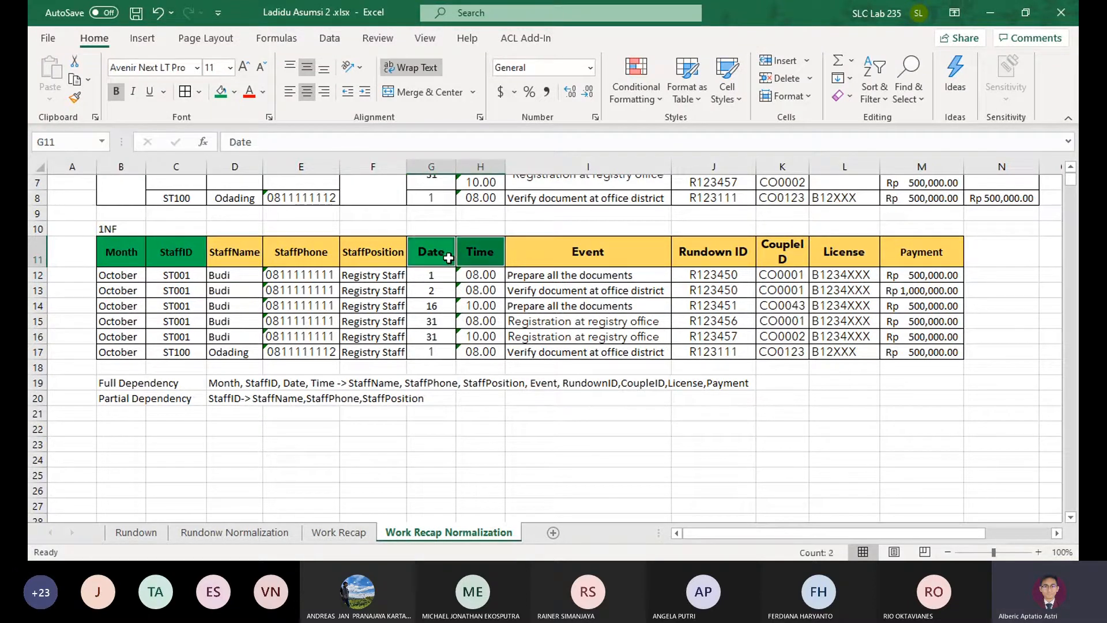
# Check the 1NF headers for attributes that depend on only part of the key, comparing StaffID with StaffName, StaffPhone, StaffPosition and License
pyautogui.click(184, 251)
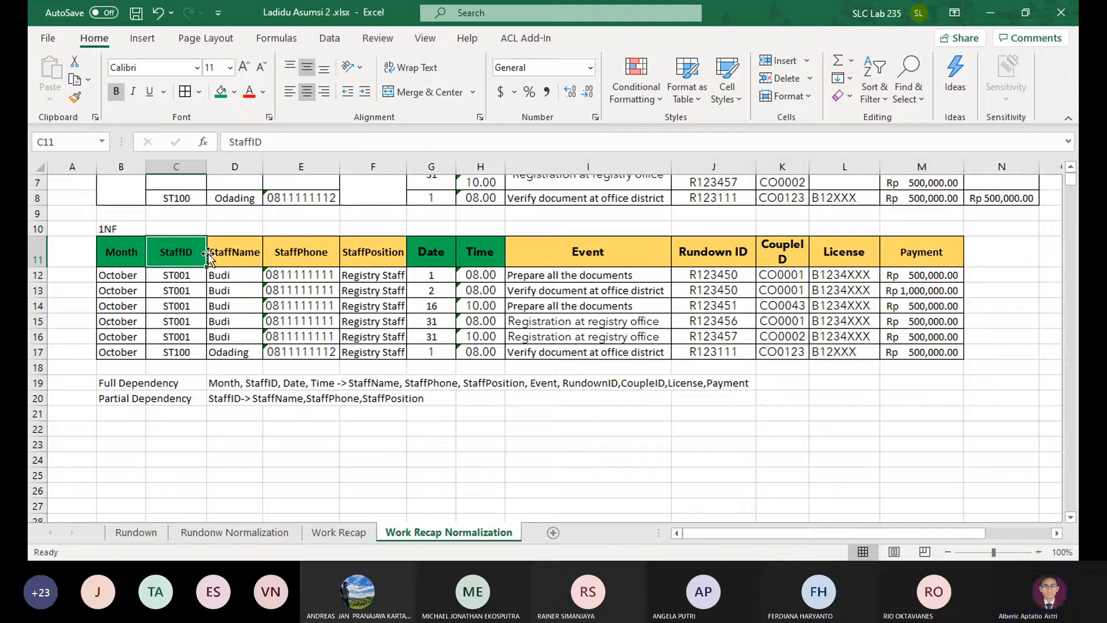
pyautogui.click(225, 252)
pyautogui.click(291, 252)
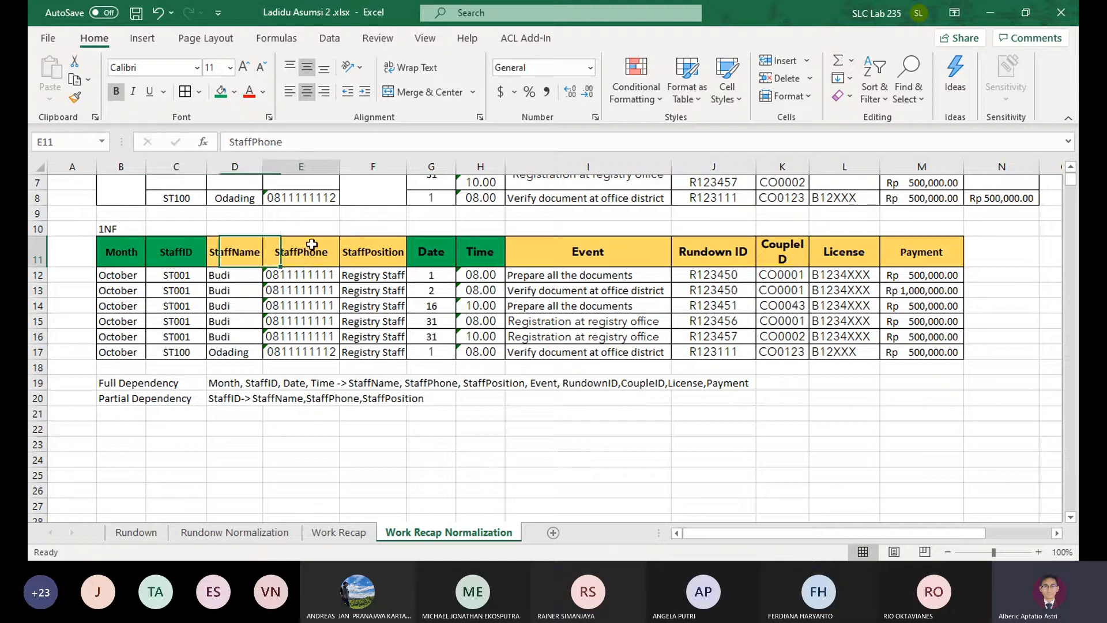
pyautogui.click(371, 250)
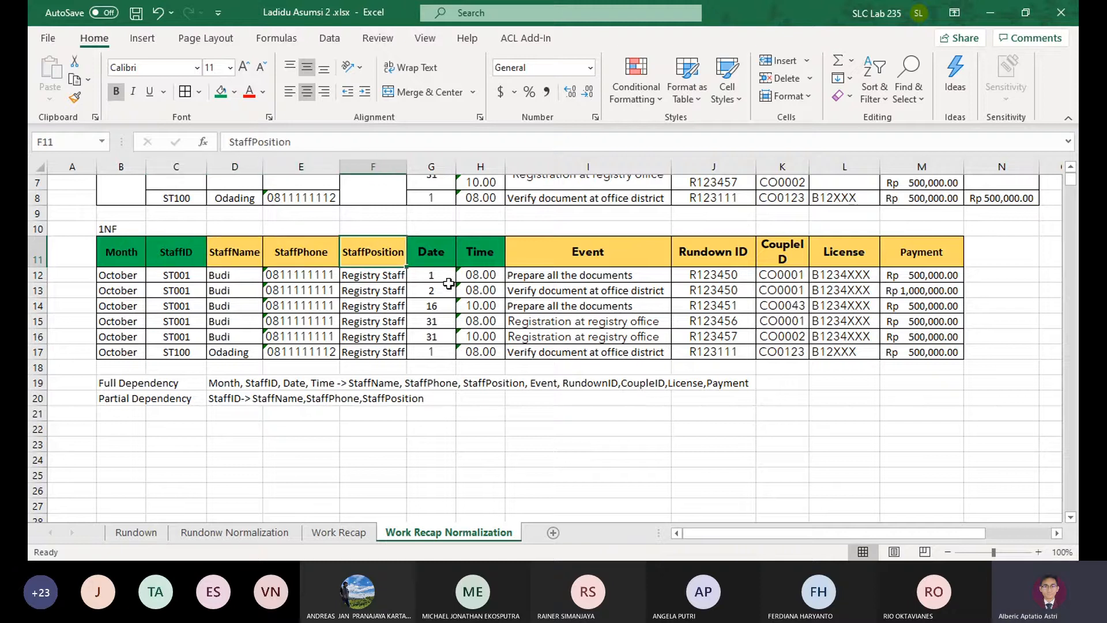
pyautogui.click(451, 259)
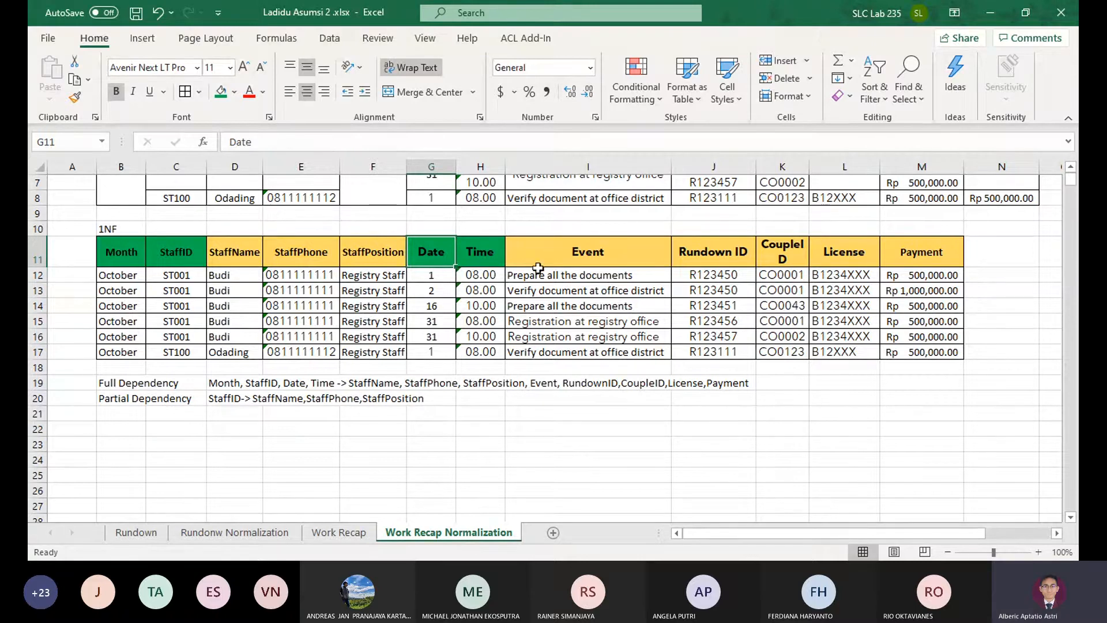
pyautogui.click(198, 254)
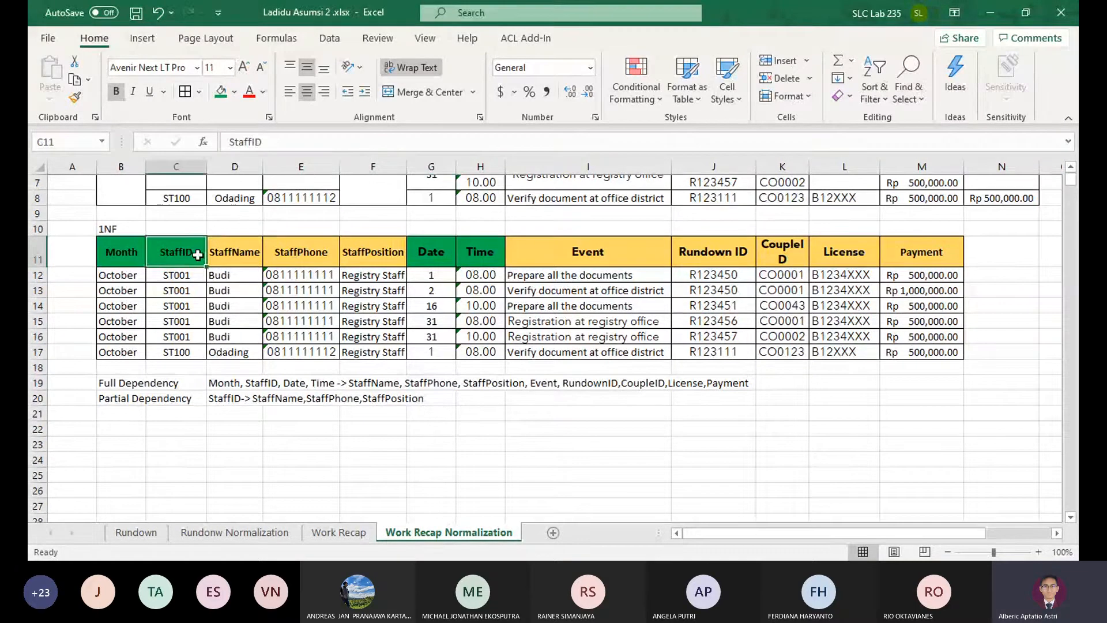
pyautogui.keyDown('ctrl'); pyautogui.click(242, 256); pyautogui.keyUp('ctrl')
pyautogui.keyDown('ctrl'); pyautogui.click(294, 259); pyautogui.keyUp('ctrl')
pyautogui.keyDown('ctrl'); pyautogui.click(393, 250); pyautogui.keyUp('ctrl')
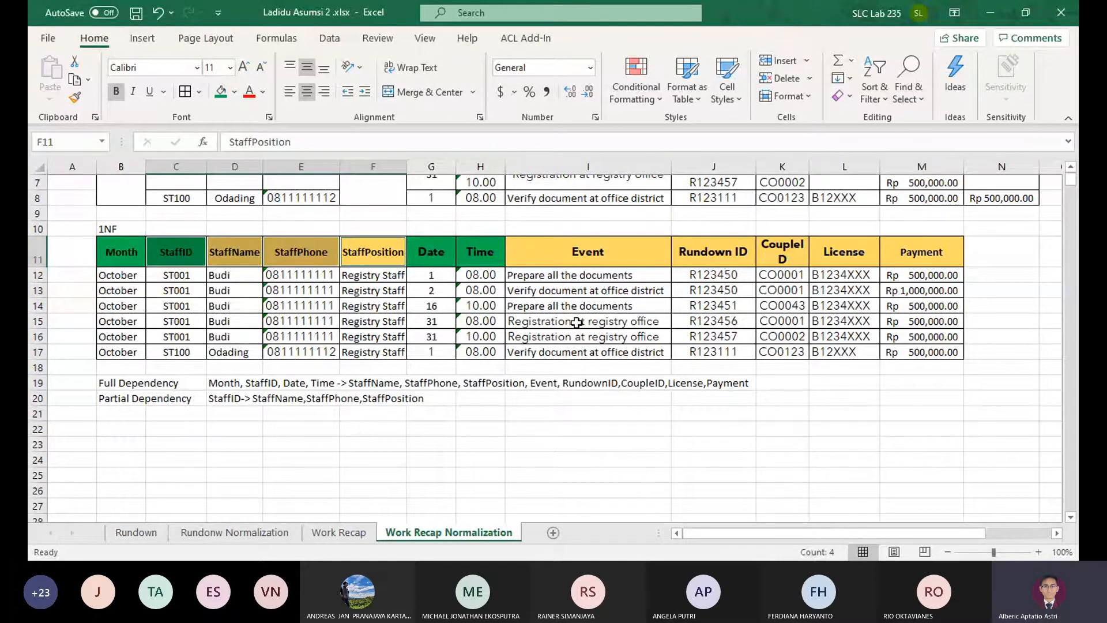
pyautogui.click(179, 252)
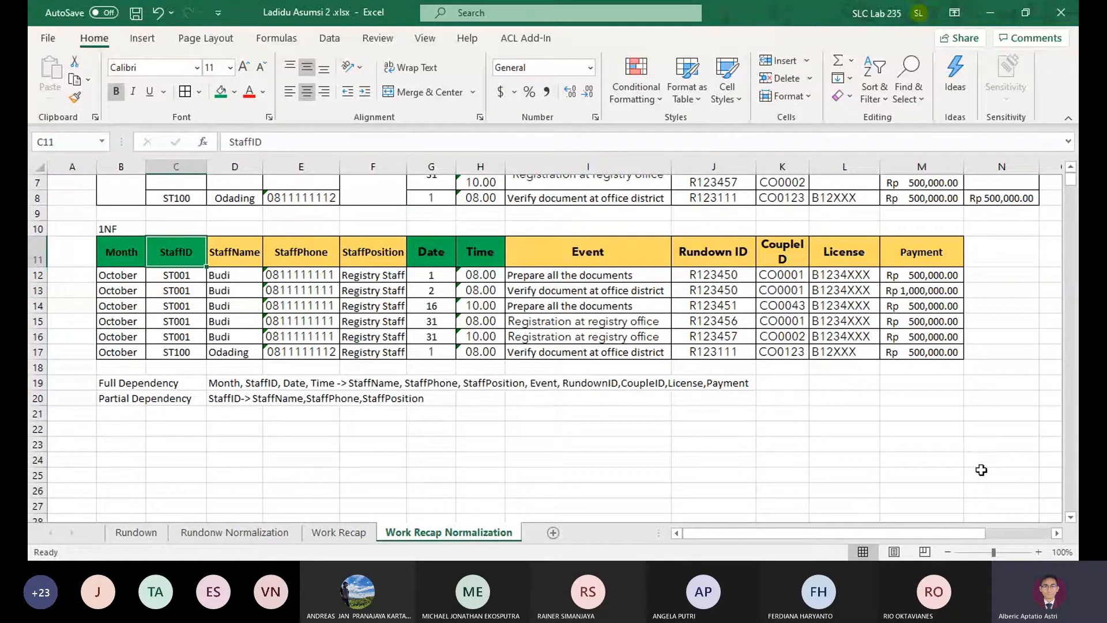
pyautogui.click(860, 257)
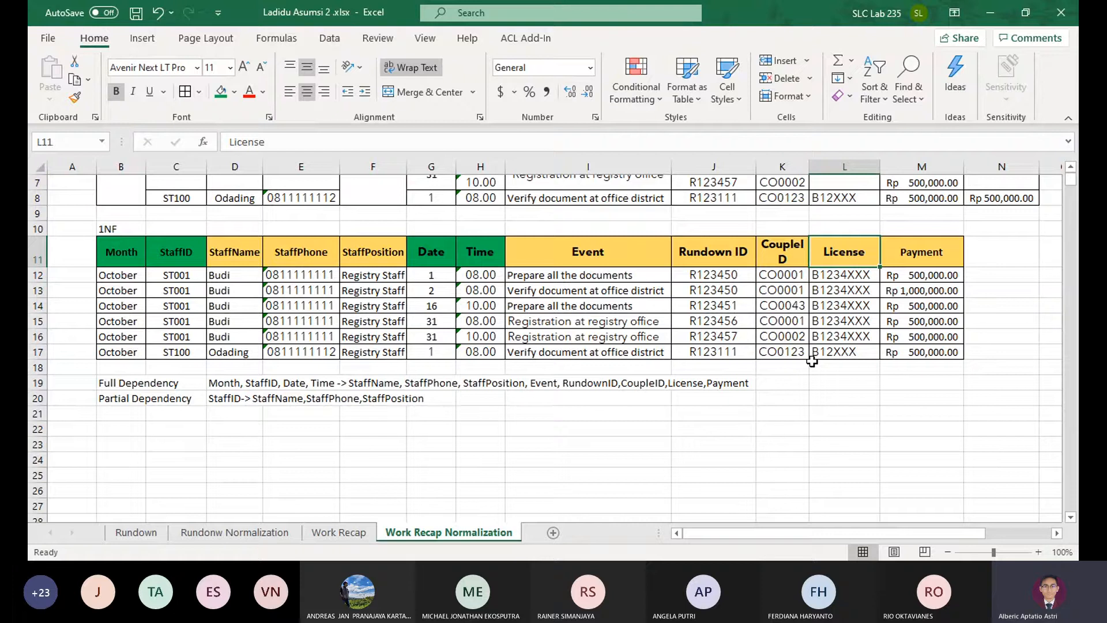
# Enter the partial dependency "Month,Date,StaffID -> License" in D21
pyautogui.click(229, 414)
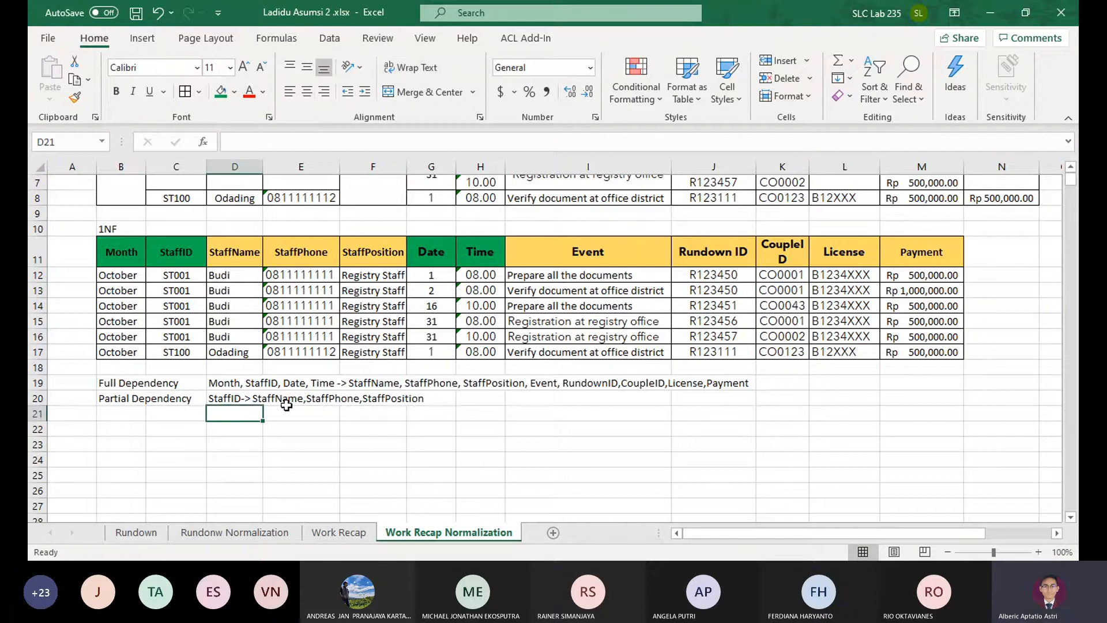
pyautogui.write('month,')
pyautogui.press('BackSpace')
pyautogui.press('BackSpace')
pyautogui.press('BackSpace')
pyautogui.press('BackSpace')
pyautogui.press('BackSpace')
pyautogui.press('BackSpace')
pyautogui.press('BackSpace')
pyautogui.press('BackSpace')
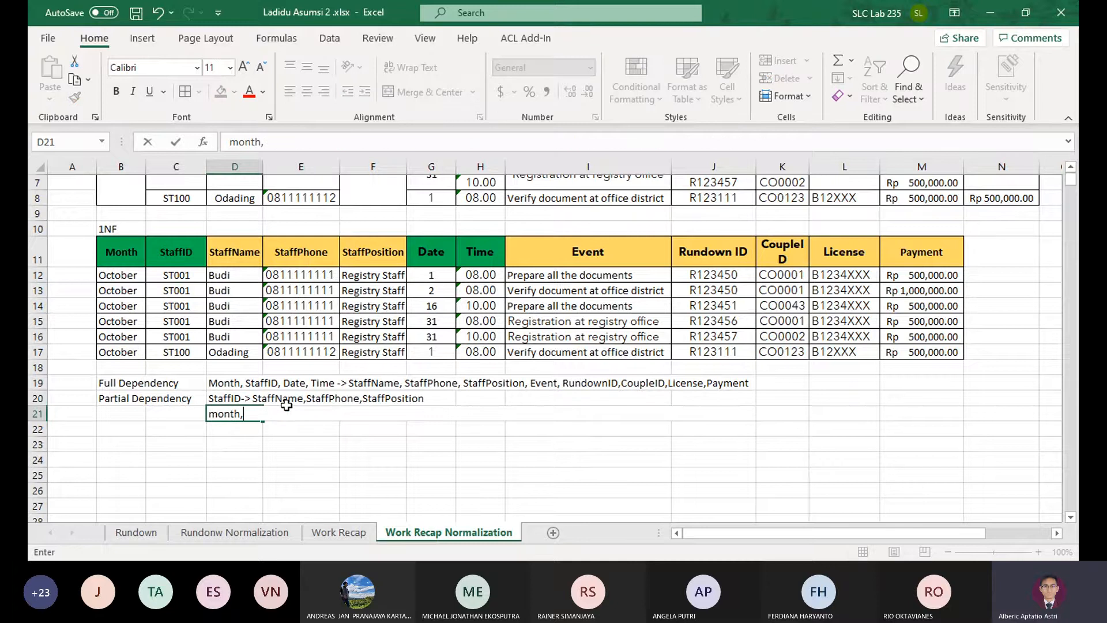
pyautogui.write('Month,D')
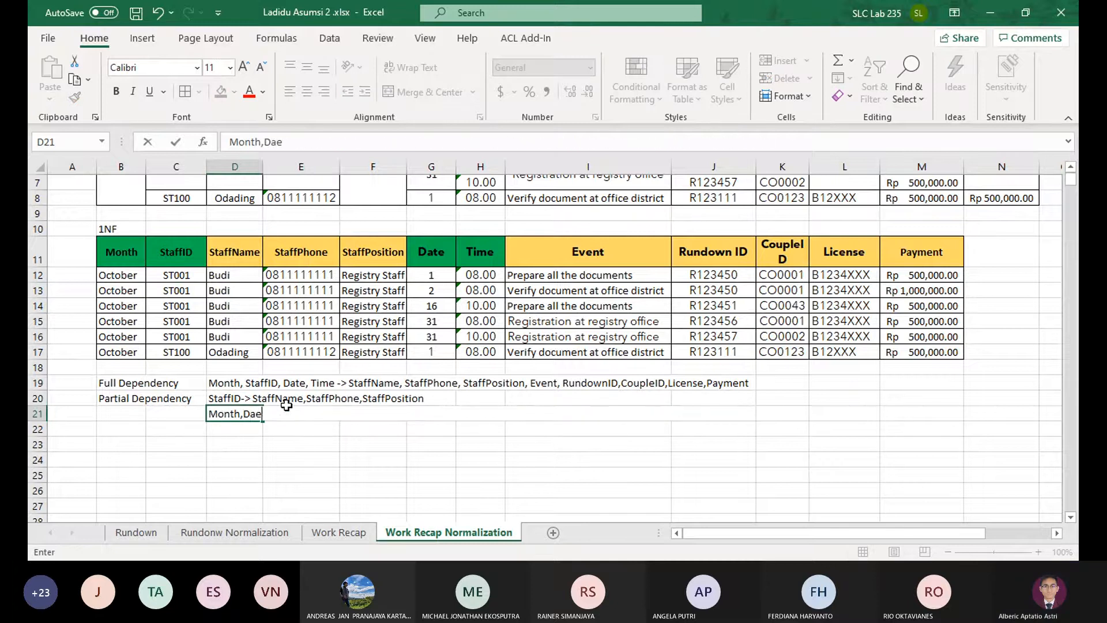
pyautogui.write('ate,StaffID -> L')
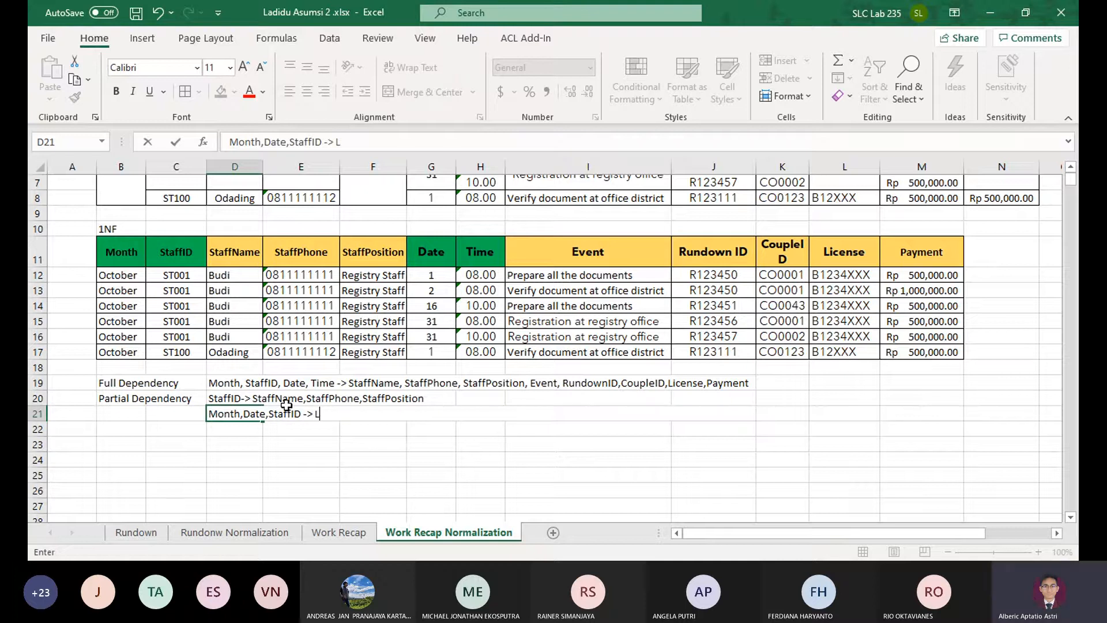
pyautogui.write('icense')
pyautogui.press('Return')
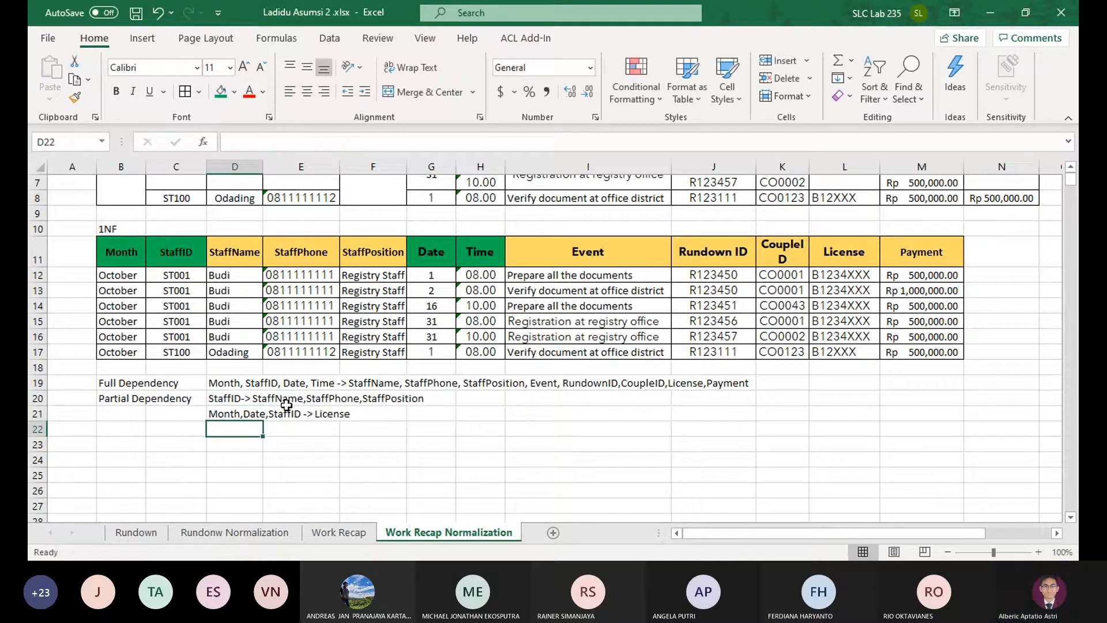
pyautogui.click(251, 417)
pyautogui.click(232, 425)
pyautogui.click(183, 278)
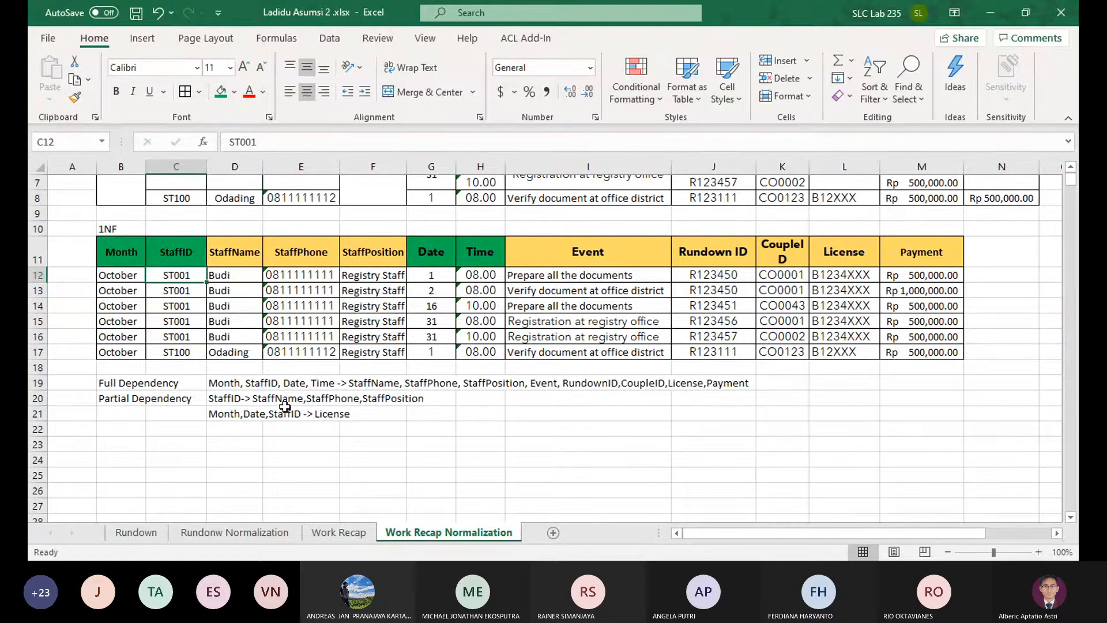
# Add the label "Transitive Dependency" in B22 and widen column B so the label fits before column D
pyautogui.click(236, 432)
pyautogui.click(113, 423)
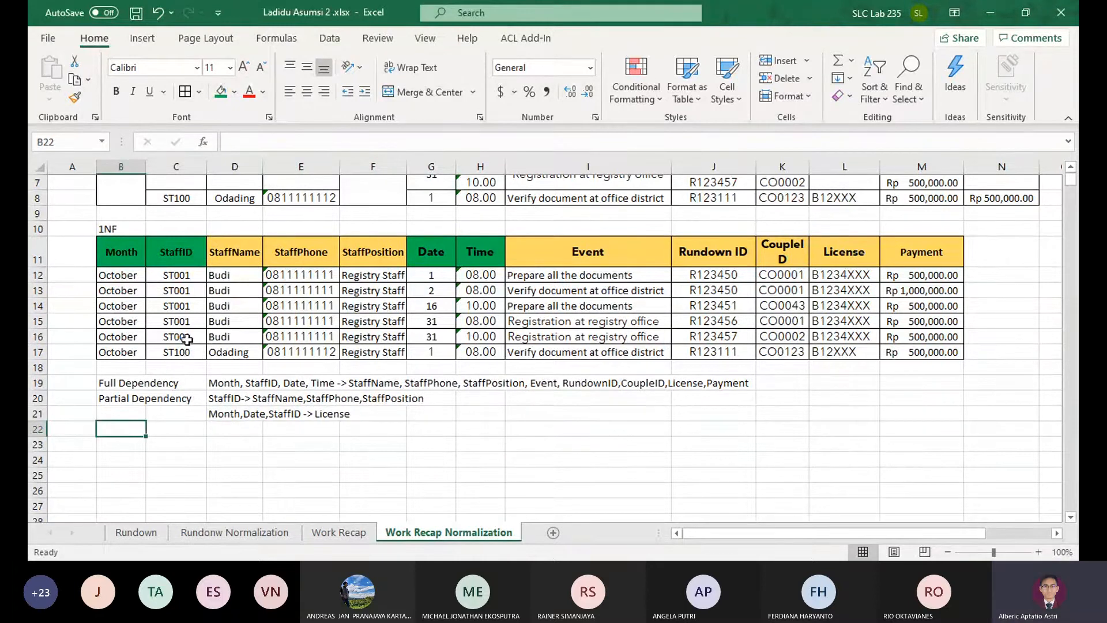
pyautogui.moveTo(109, 233); pyautogui.dragTo(121, 257)
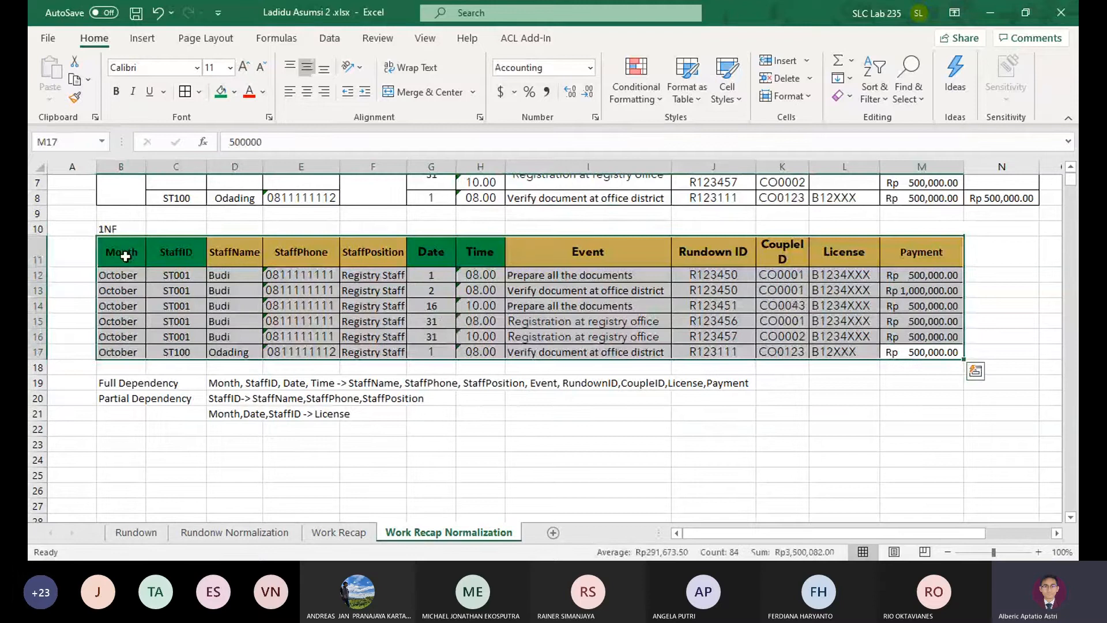
pyautogui.click(134, 431)
pyautogui.write('T')
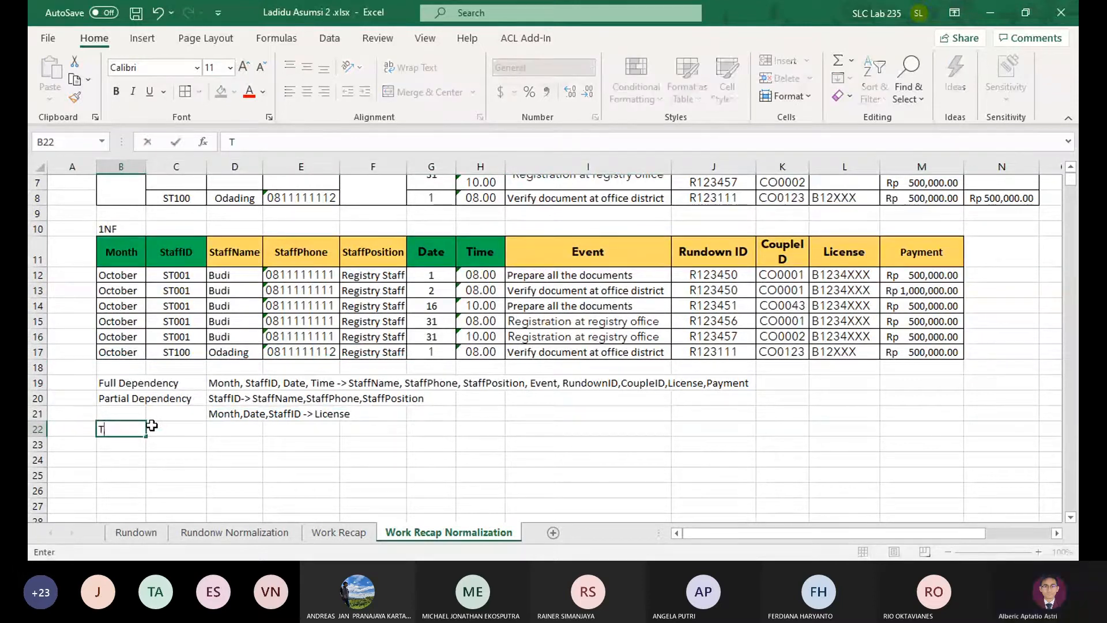
pyautogui.write('ransitive Depe')
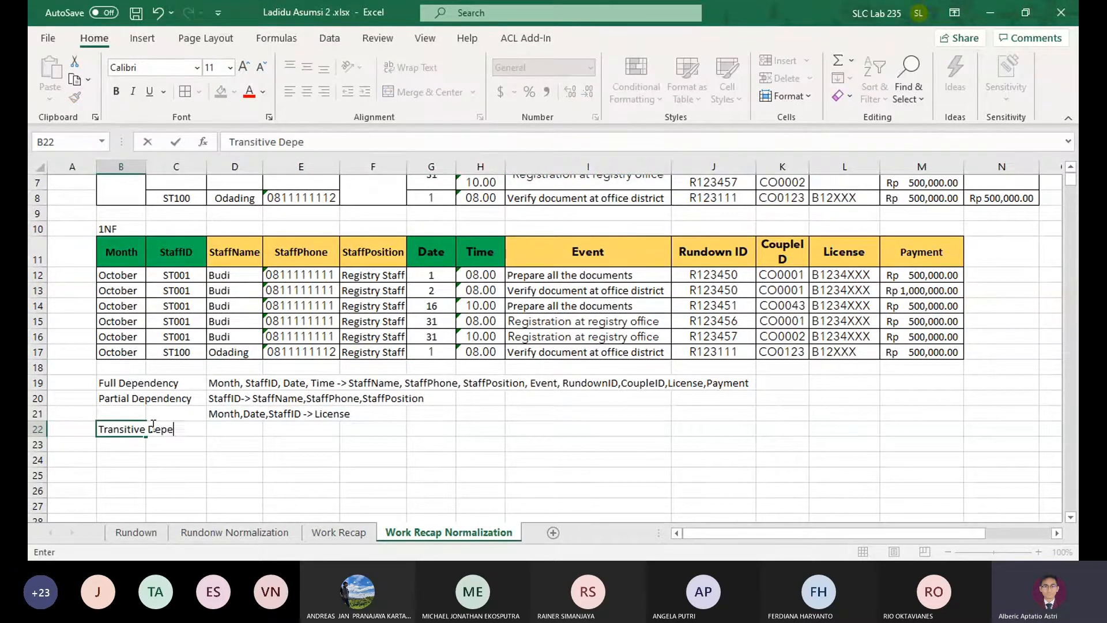
pyautogui.write('ndency')
pyautogui.click(152, 426)
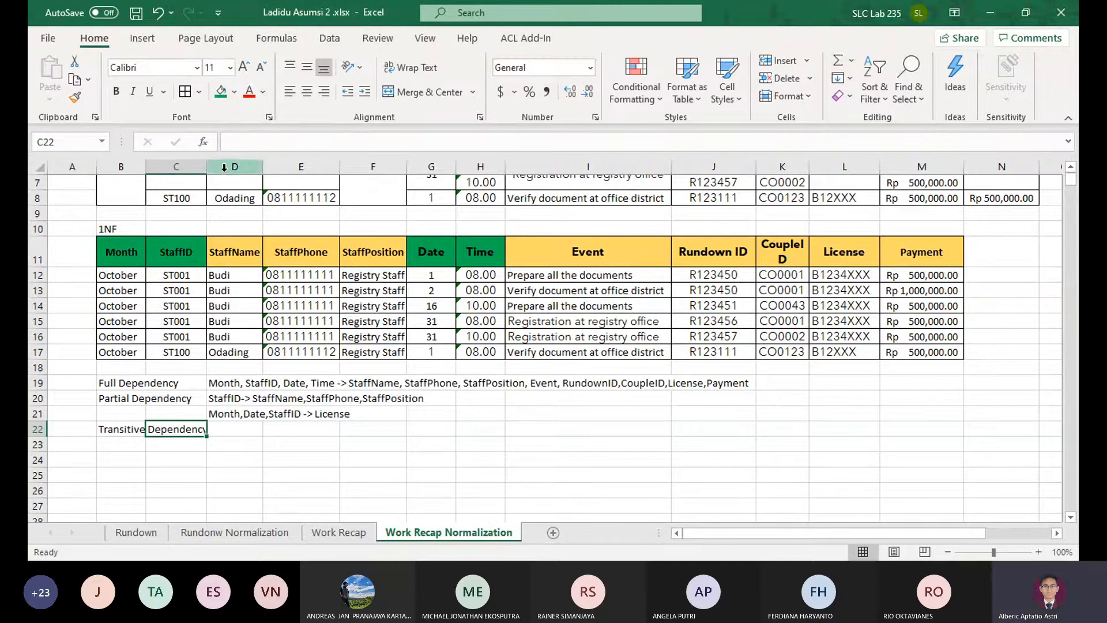
pyautogui.moveTo(151, 167); pyautogui.dragTo(160, 163)
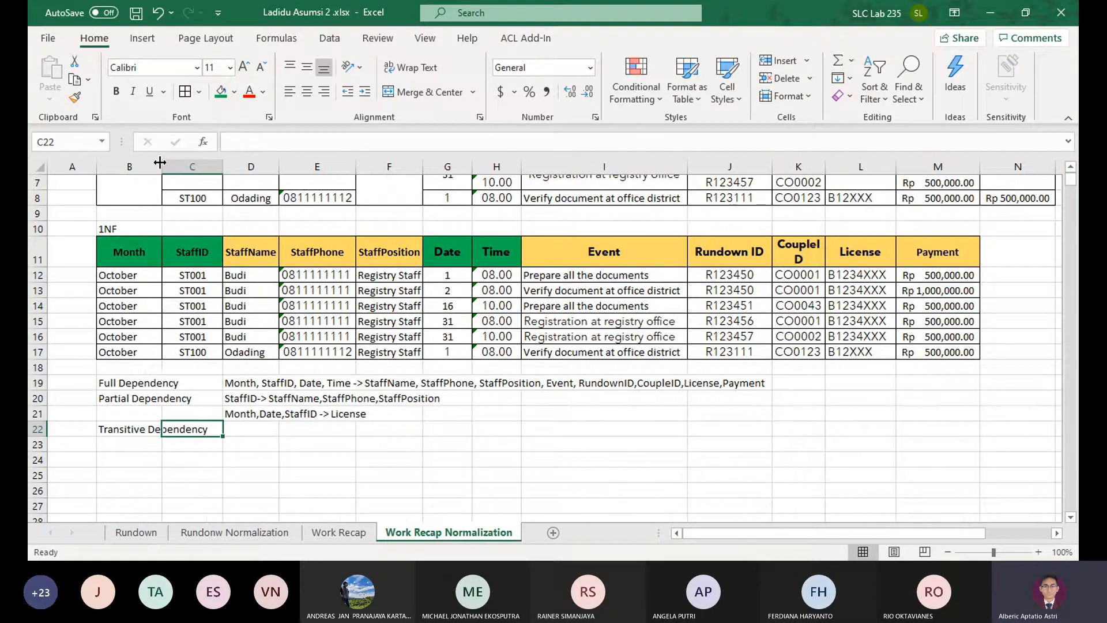
# Enter the transitive dependency "StaffPosID -> StaffPosition" in D22
pyautogui.click(262, 429)
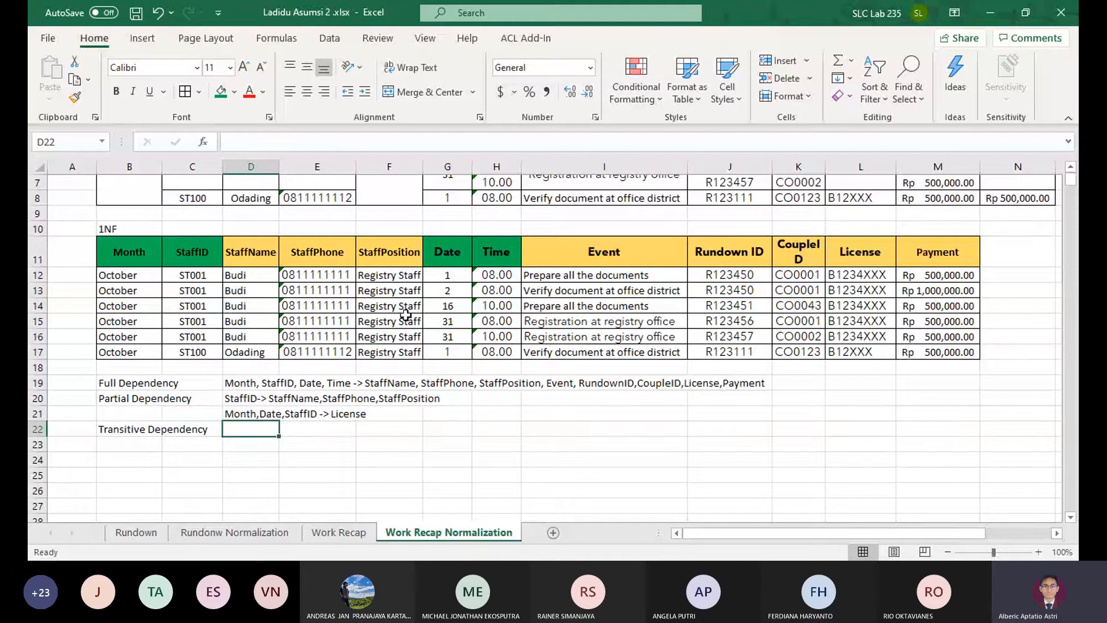
pyautogui.click(386, 401)
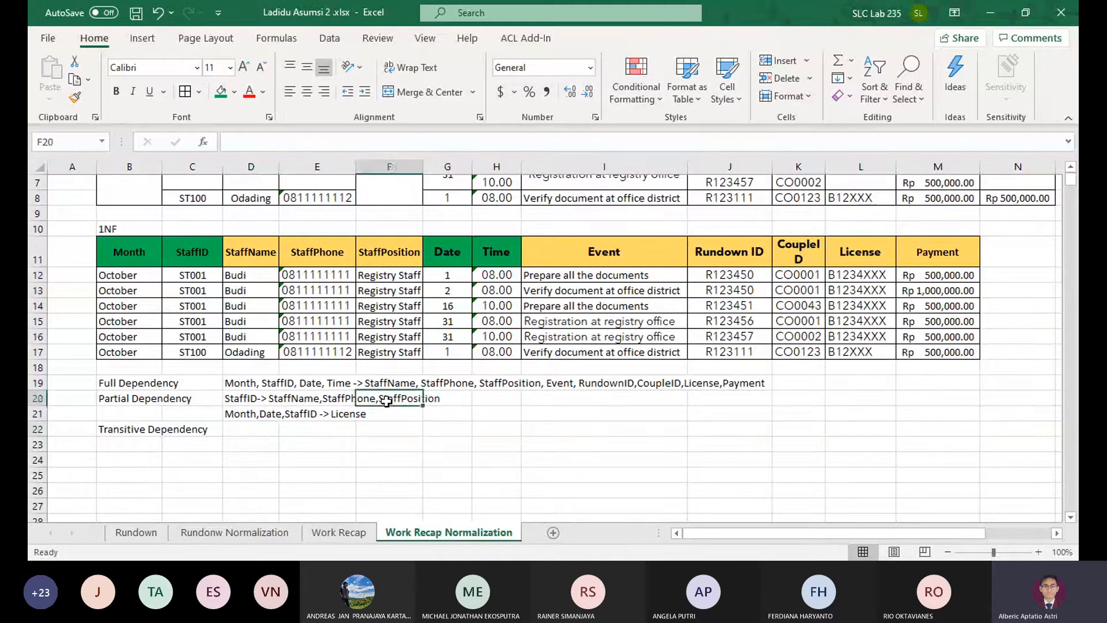
pyautogui.click(266, 426)
pyautogui.write('StaddP')
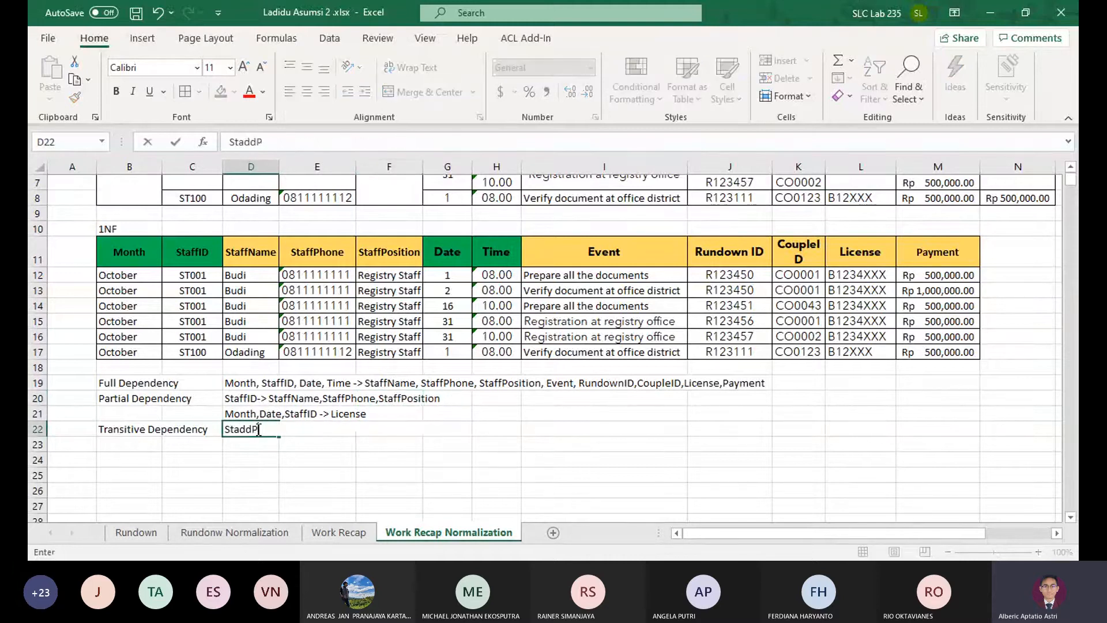
pyautogui.press('BackSpace')
pyautogui.press('BackSpace')
pyautogui.press('BackSpace')
pyautogui.write('ffPosID')
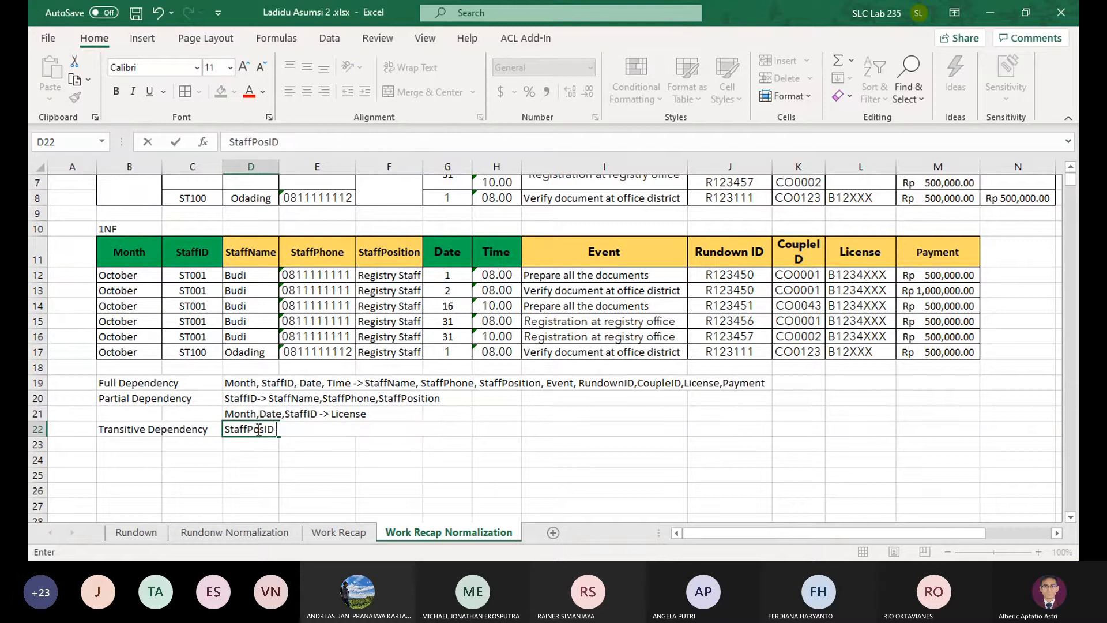
pyautogui.write(' -> Staff')
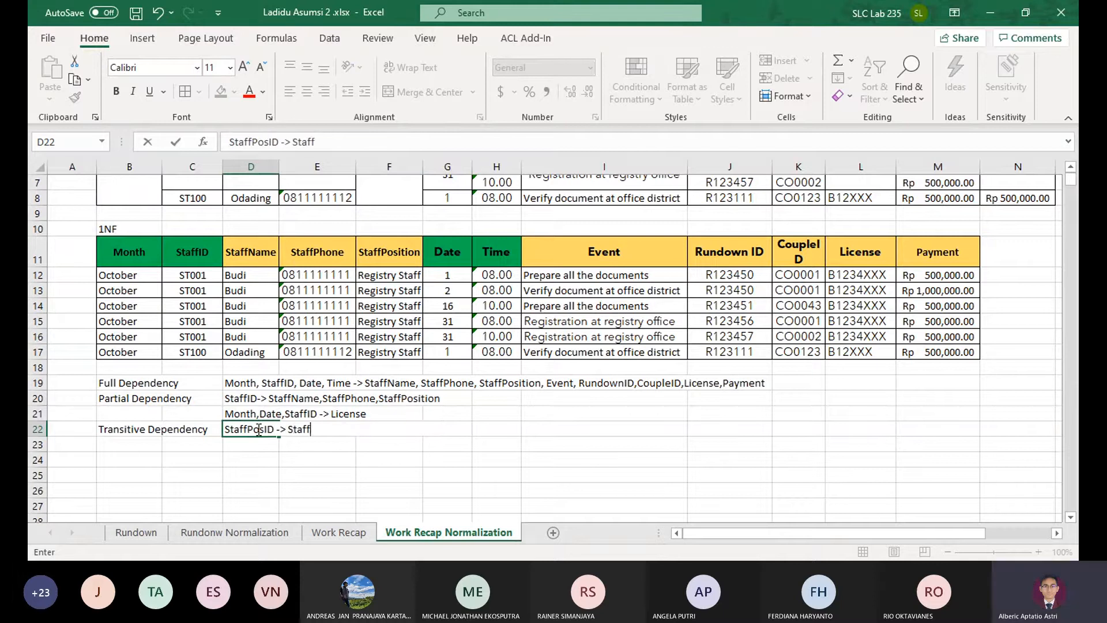
pyautogui.write('Position')
pyautogui.press('Return')
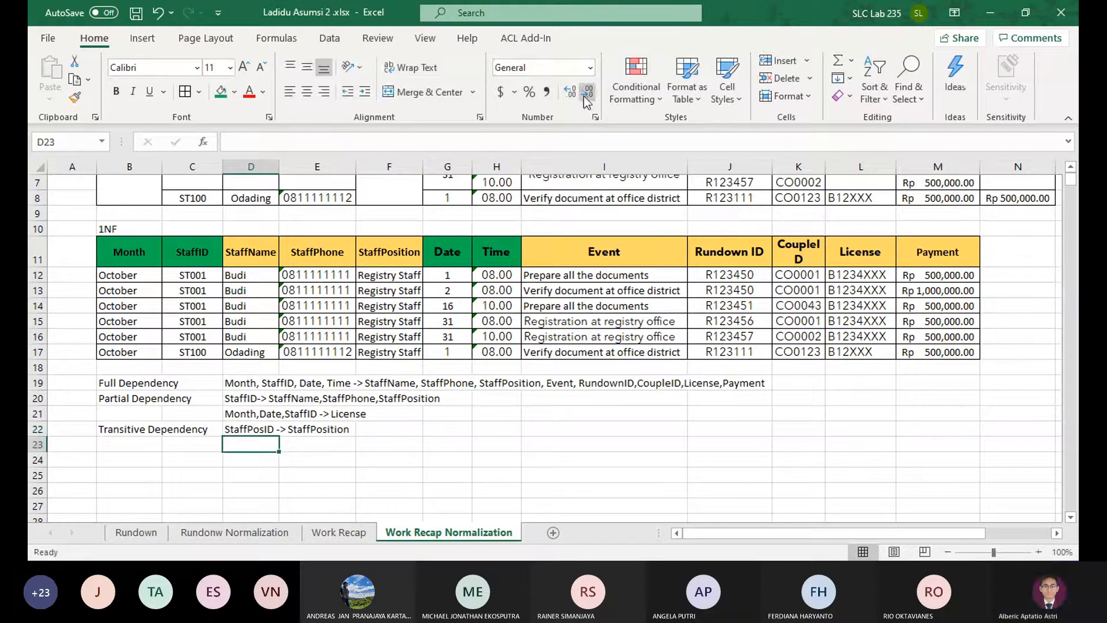
# Enter the transitive dependency "EventID->Event, Payment" in D23, based on the Event column of the 1NF table
pyautogui.click(604, 248)
pyautogui.click(249, 443)
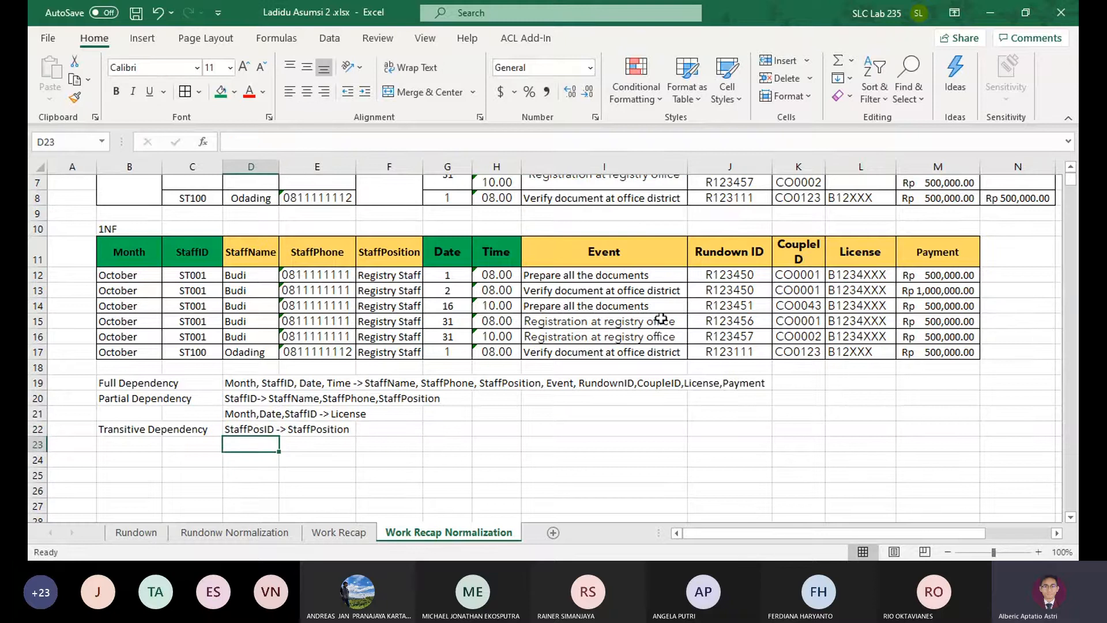
pyautogui.click(633, 250)
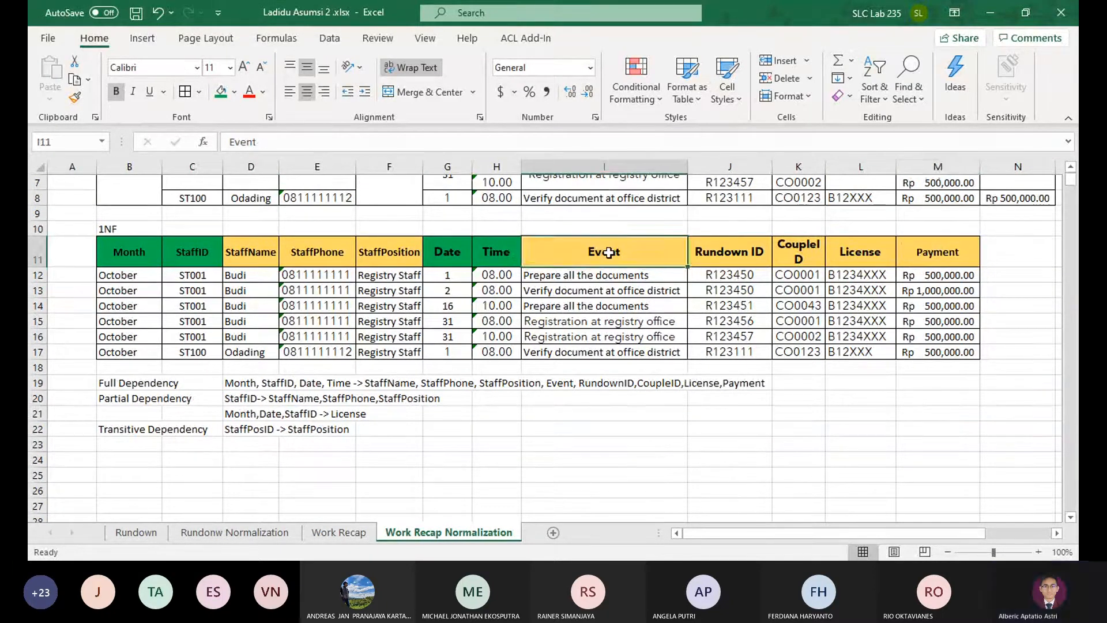
pyautogui.click(262, 445)
pyautogui.write('E')
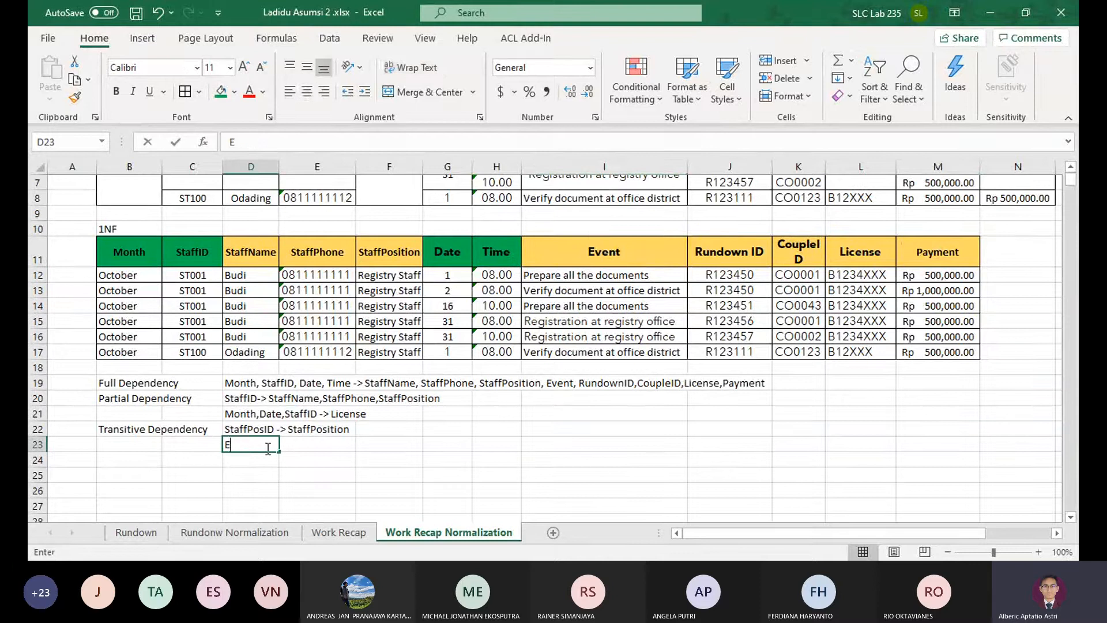
pyautogui.write('ventID->Even')
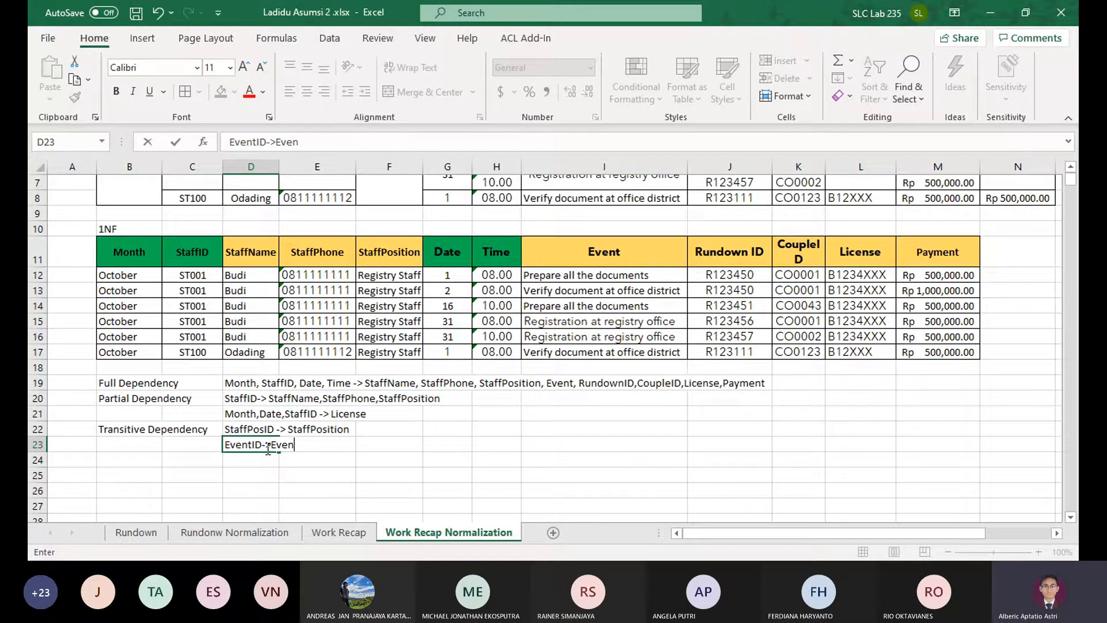
pyautogui.write('t, Payment')
pyautogui.press('Return')
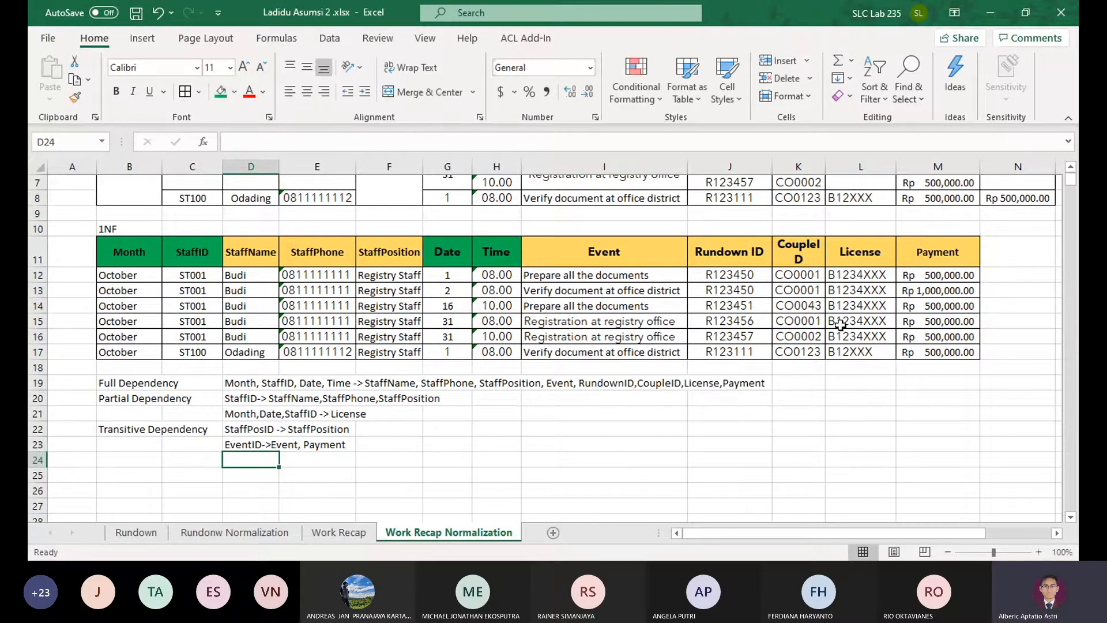
# Enter the transitive dependency "Rundown -> CoupleID" in D24 and widen column K so the CoupleID header fits on one line
pyautogui.click(759, 260)
pyautogui.keyDown('ctrl'); pyautogui.click(787, 251); pyautogui.keyUp('ctrl')
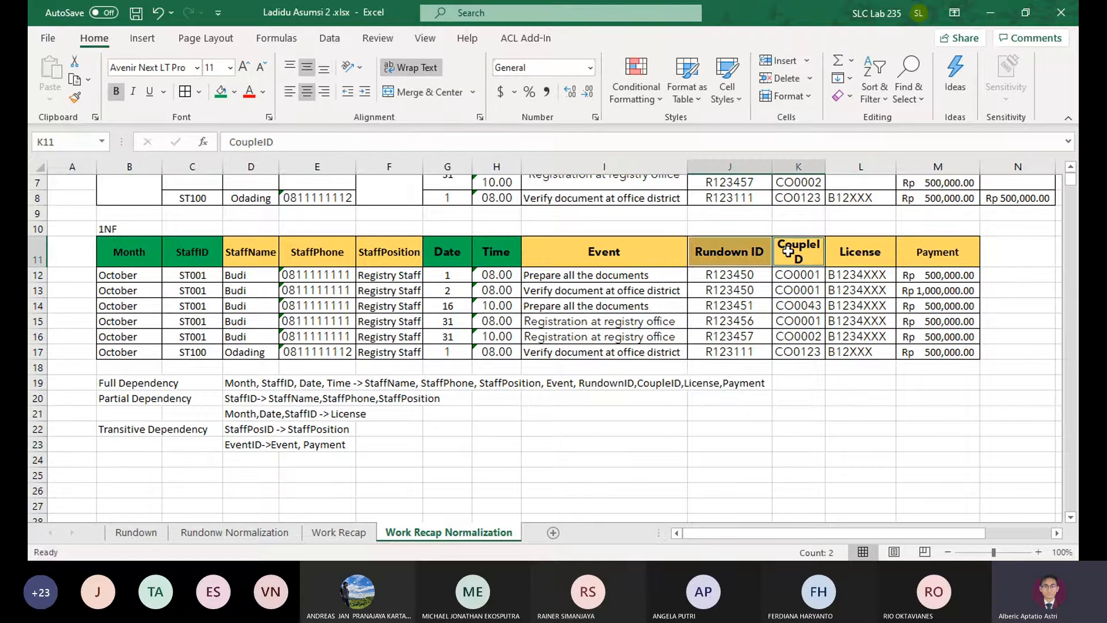
pyautogui.click(262, 461)
pyautogui.write('Run')
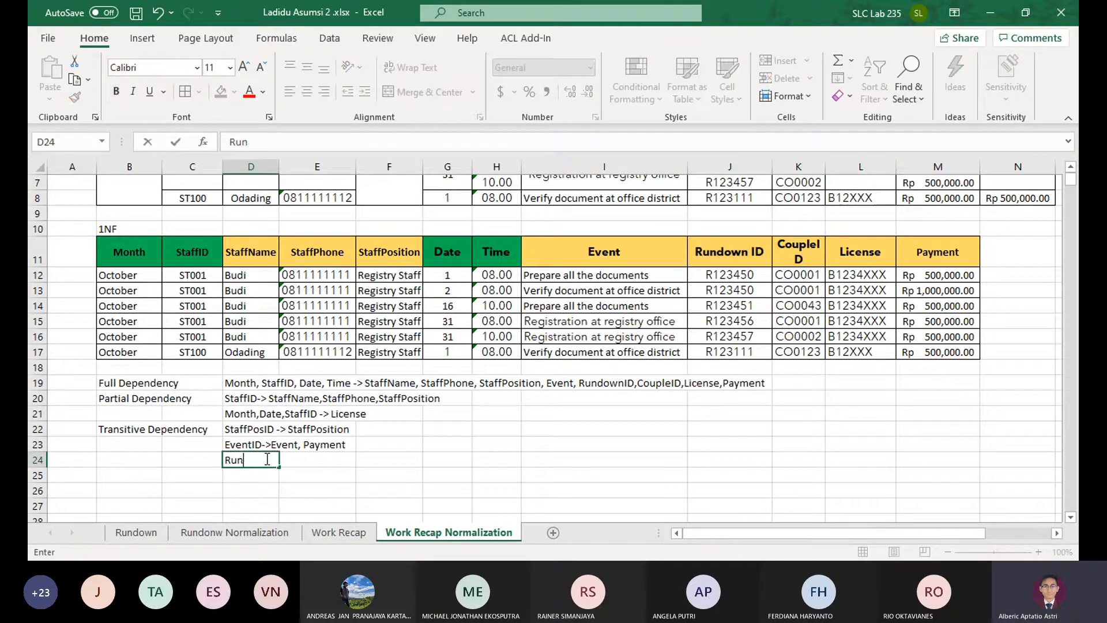
pyautogui.write('down -> CoupleID')
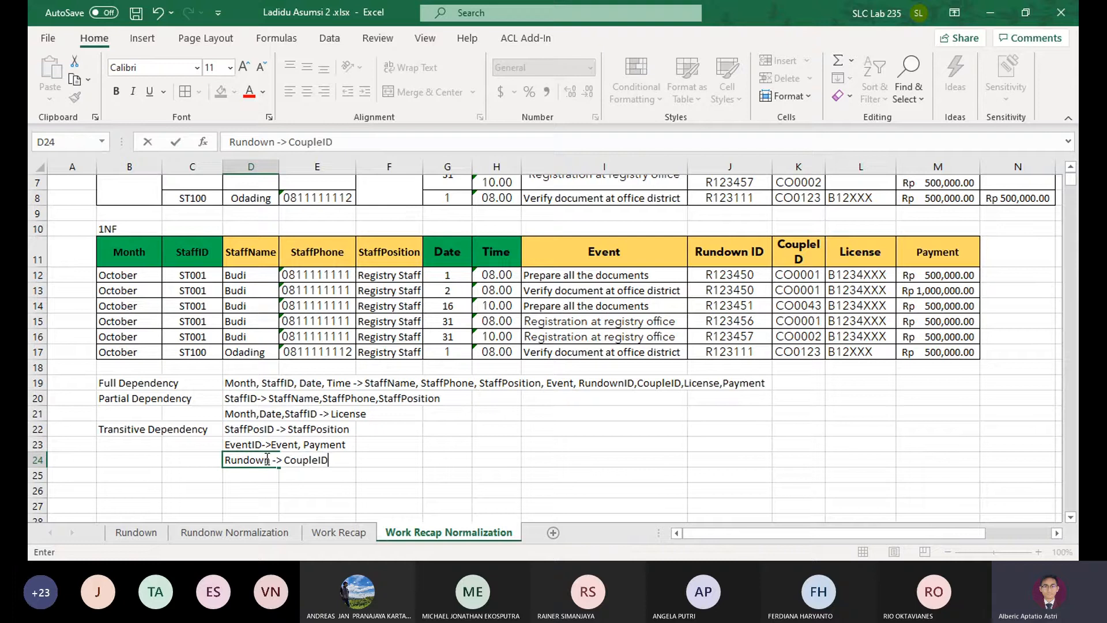
pyautogui.press('Return')
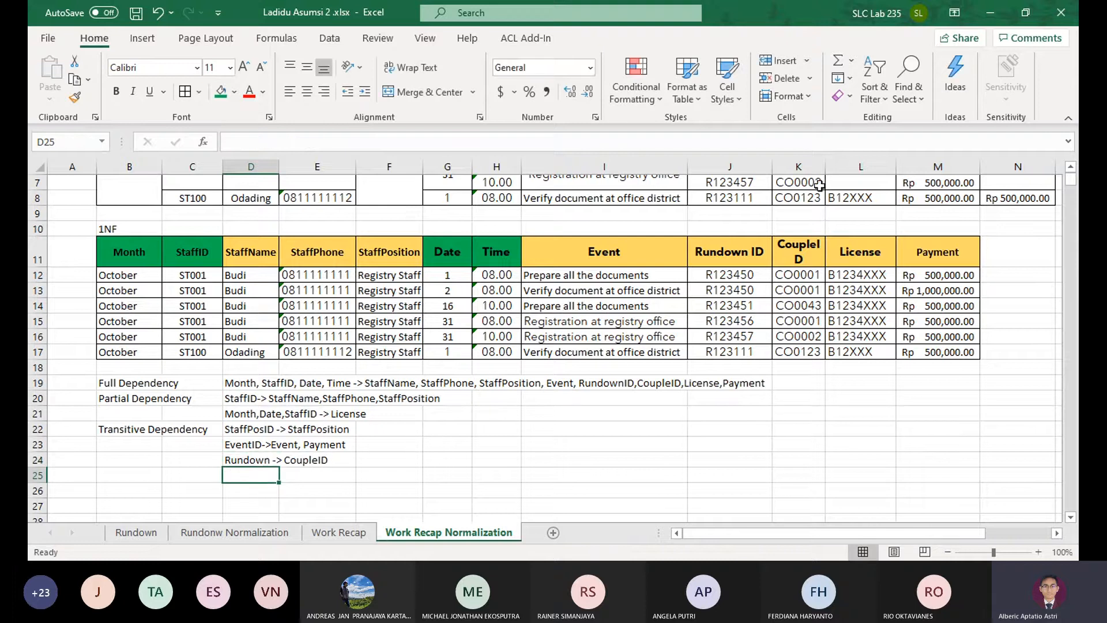
pyautogui.moveTo(825, 172); pyautogui.dragTo(833, 173)
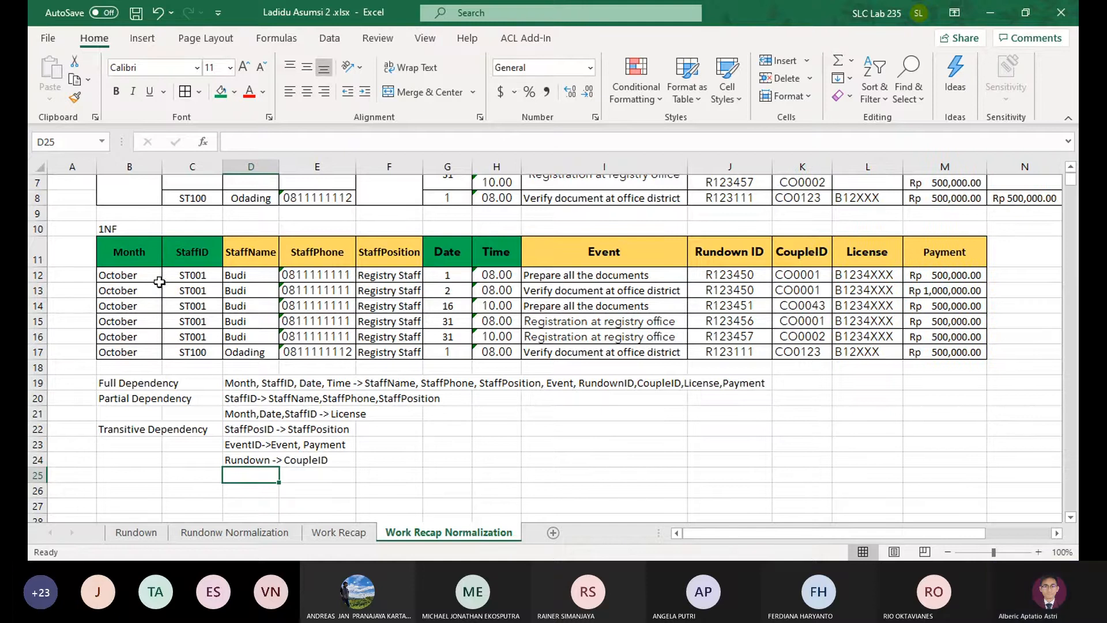
# Review every 1NF header from Month through Payment against the listed full, partial and transitive dependencies
pyautogui.click(140, 255)
pyautogui.click(192, 254)
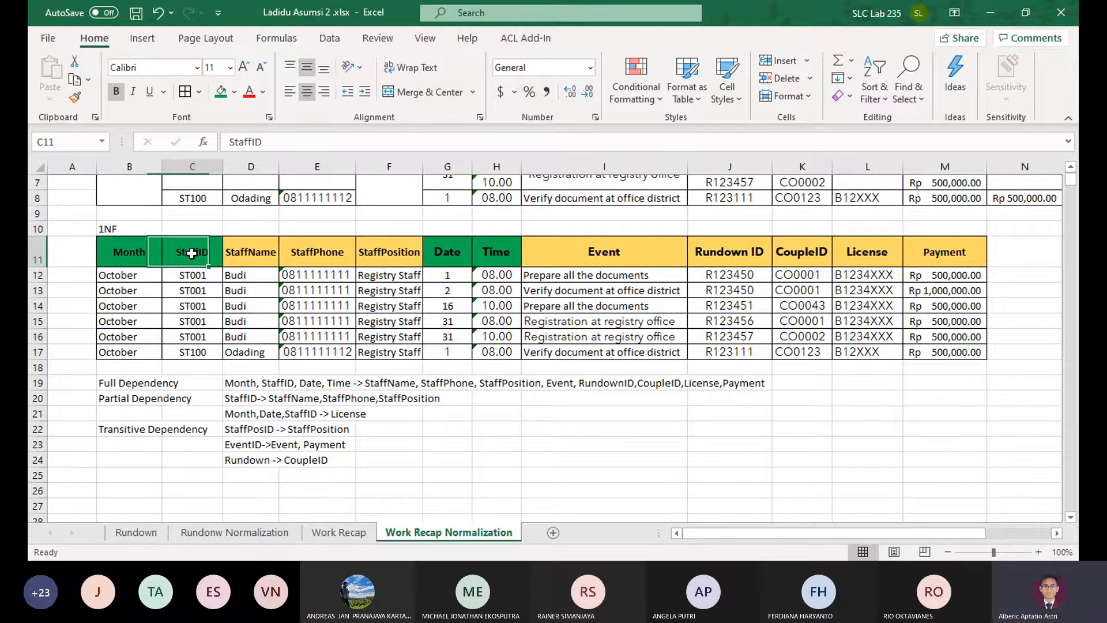
pyautogui.click(266, 255)
pyautogui.click(322, 254)
pyautogui.click(396, 252)
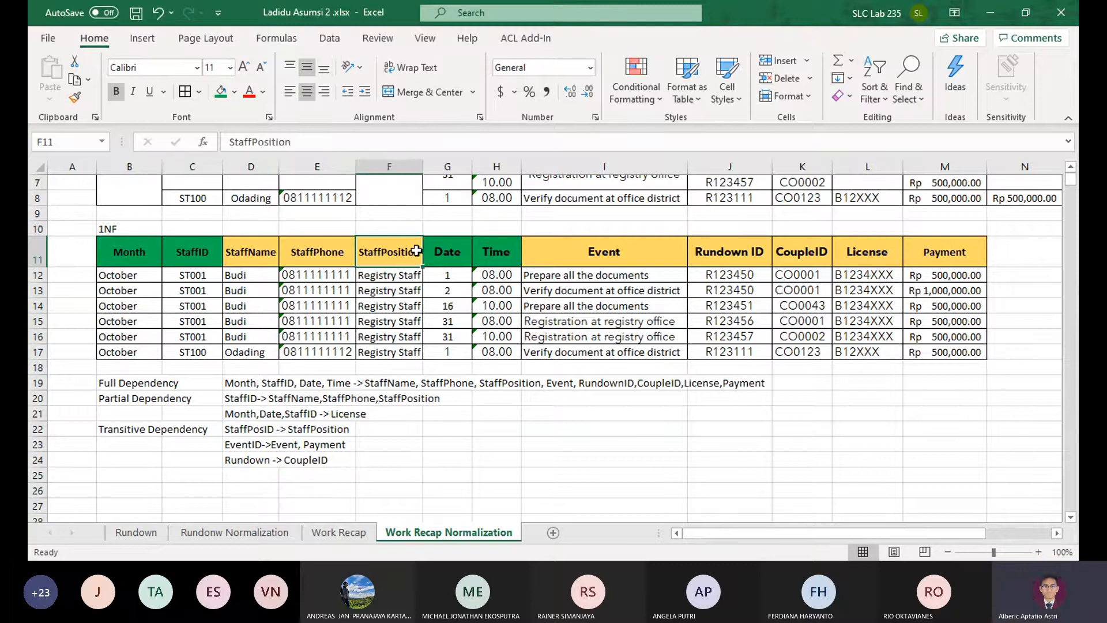
pyautogui.click(467, 250)
pyautogui.click(487, 251)
pyautogui.click(608, 256)
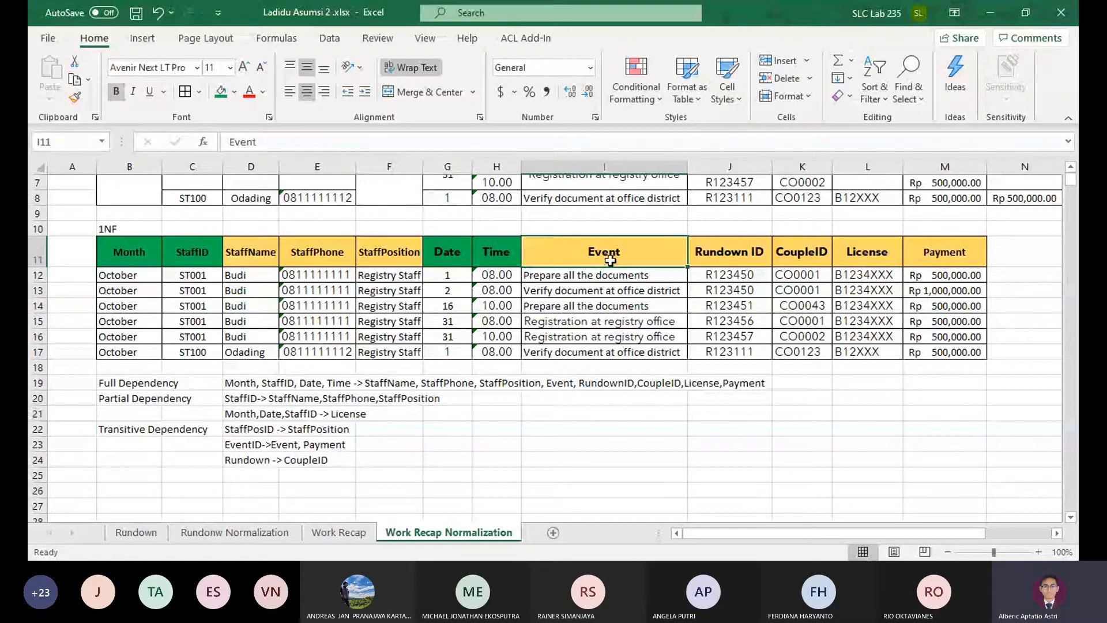
pyautogui.click(699, 252)
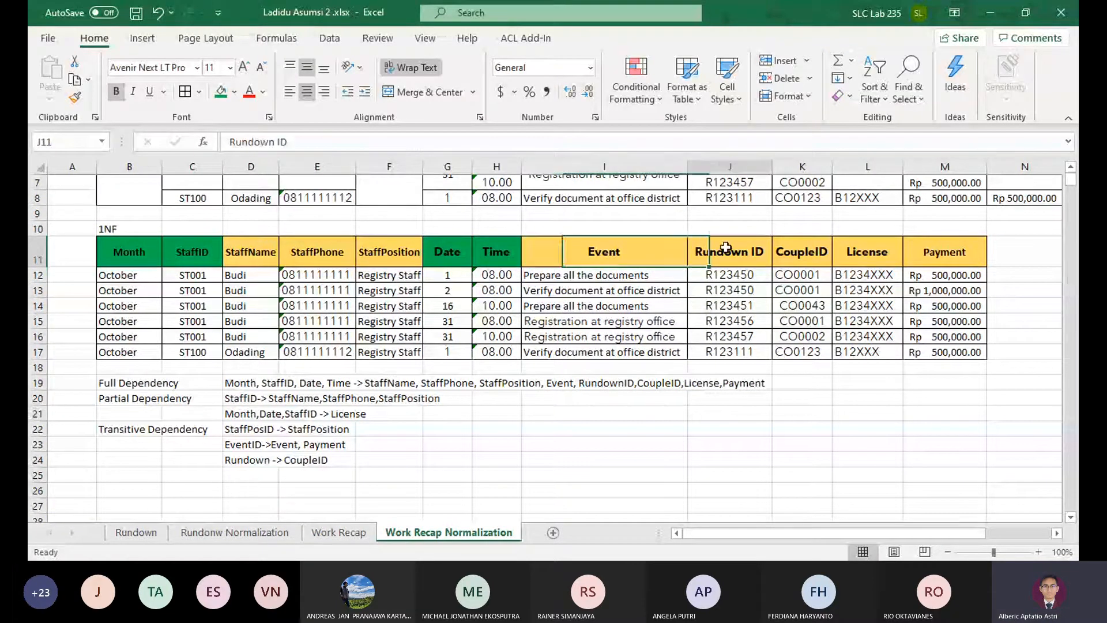
pyautogui.click(806, 254)
pyautogui.click(859, 254)
pyautogui.click(920, 252)
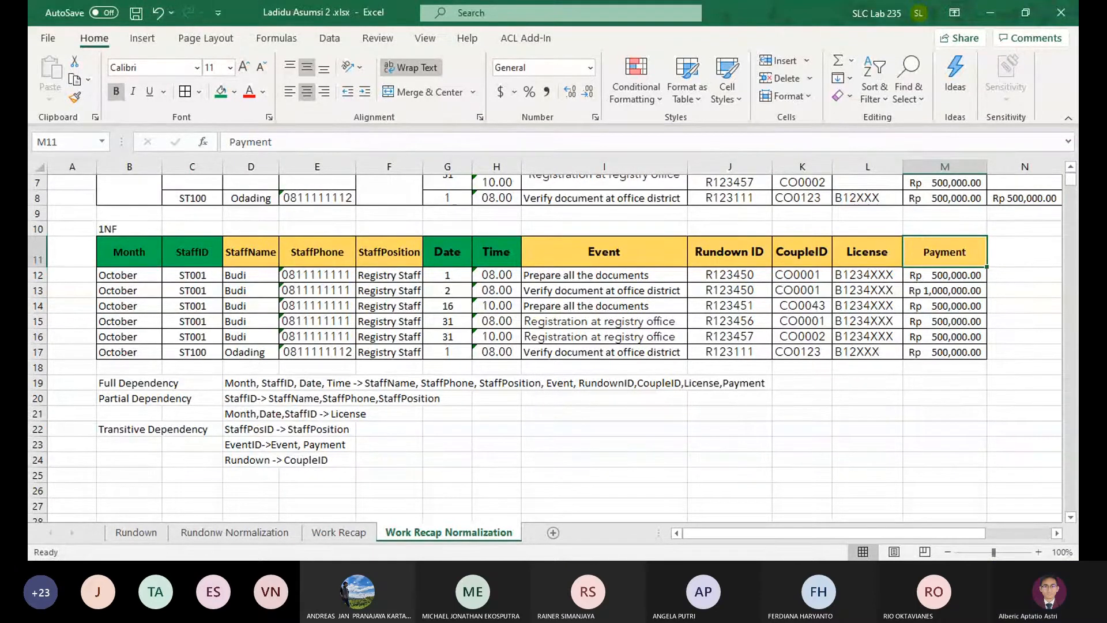
pyautogui.scroll(2, 479, 463)
pyautogui.scroll(-1, 717, 448)
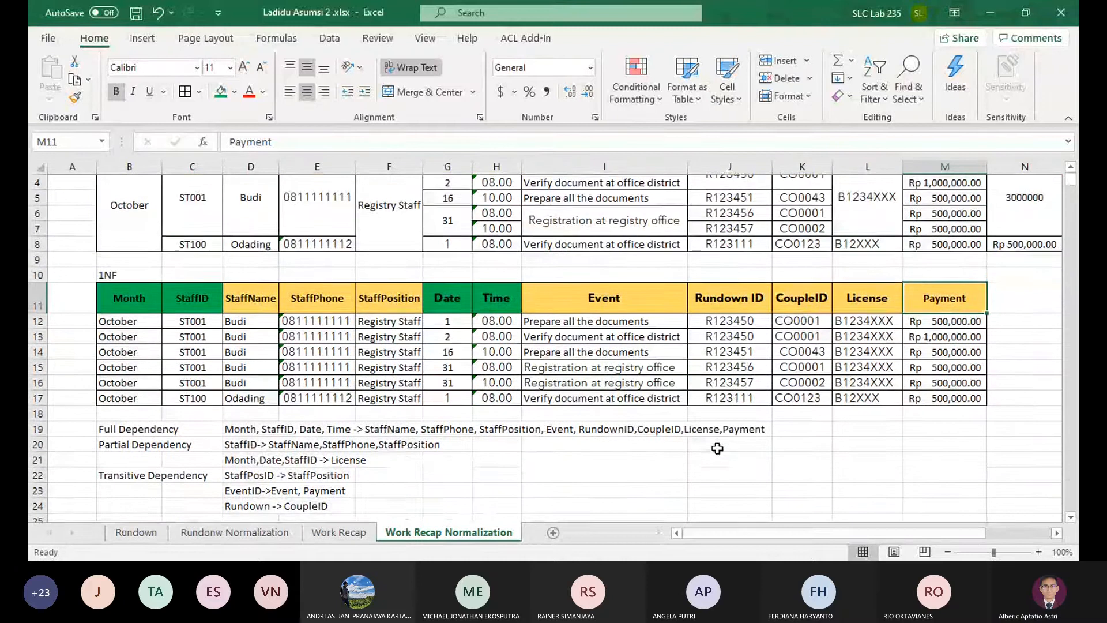
# Compare the Work Recap forms with the Rundown form and examine the CoupleID column in the first October recap
pyautogui.click(338, 532)
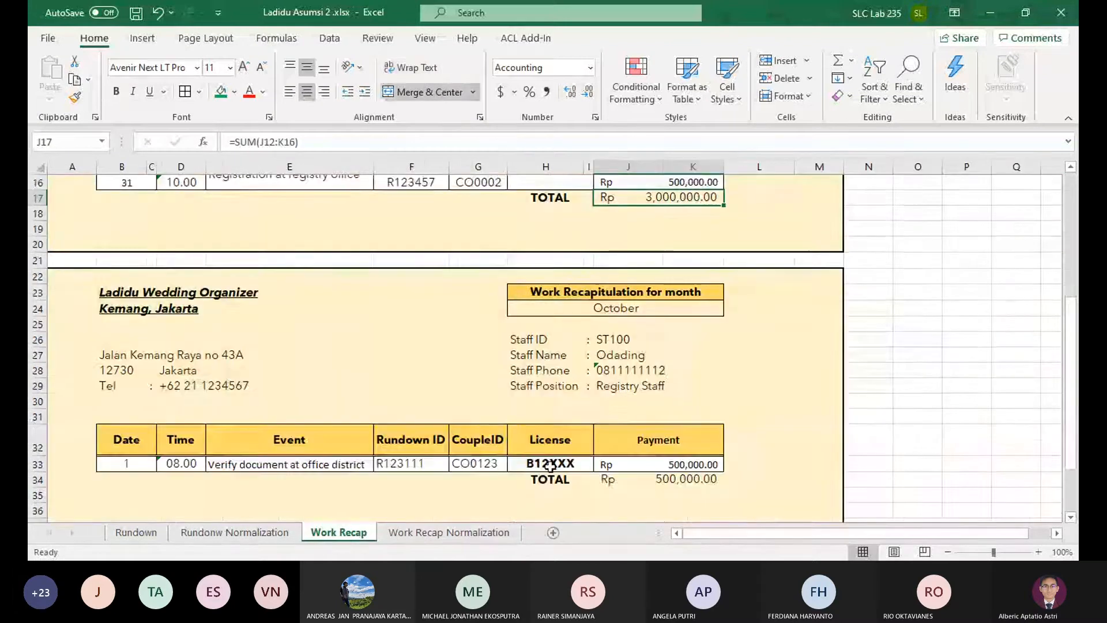
pyautogui.scroll(3, 554, 464)
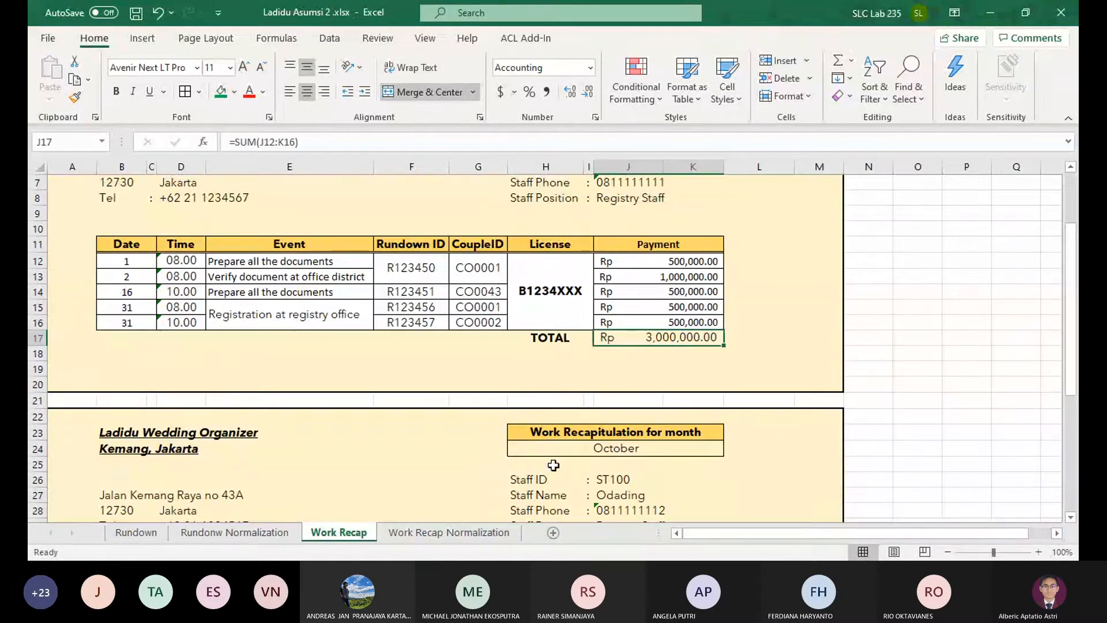
pyautogui.scroll(2, 554, 464)
pyautogui.click(144, 534)
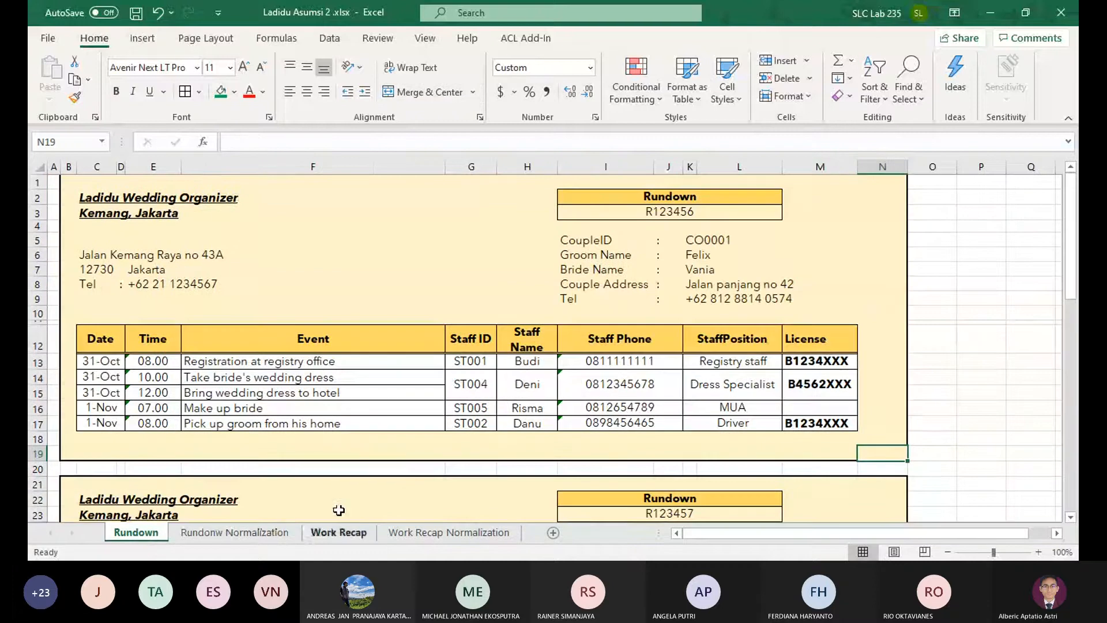
pyautogui.click(438, 532)
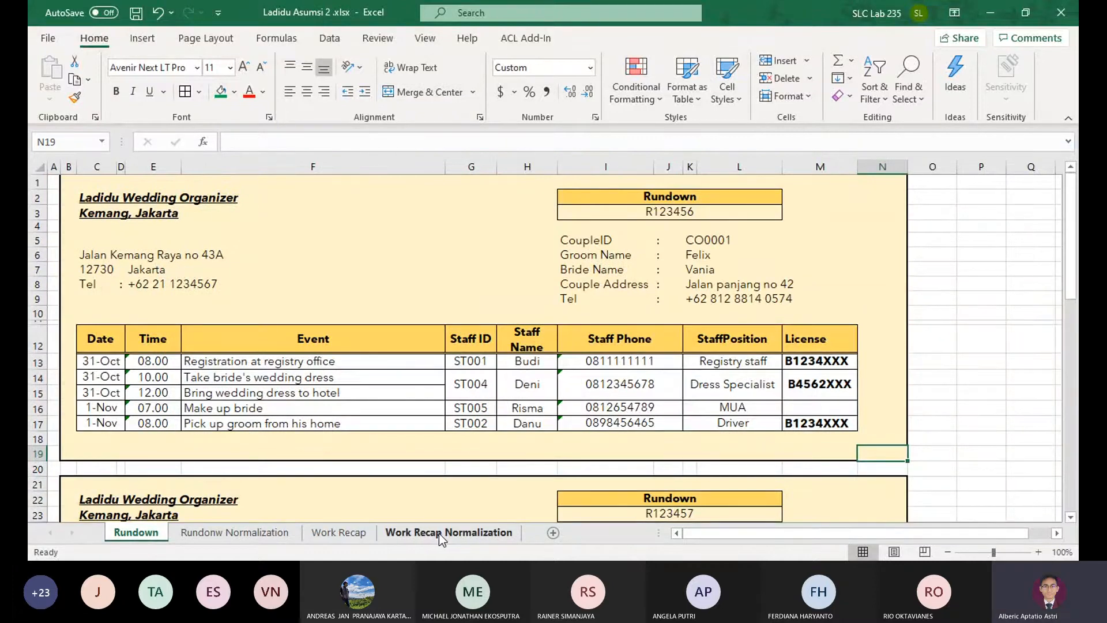
pyautogui.scroll(3, 377, 431)
pyautogui.click(339, 533)
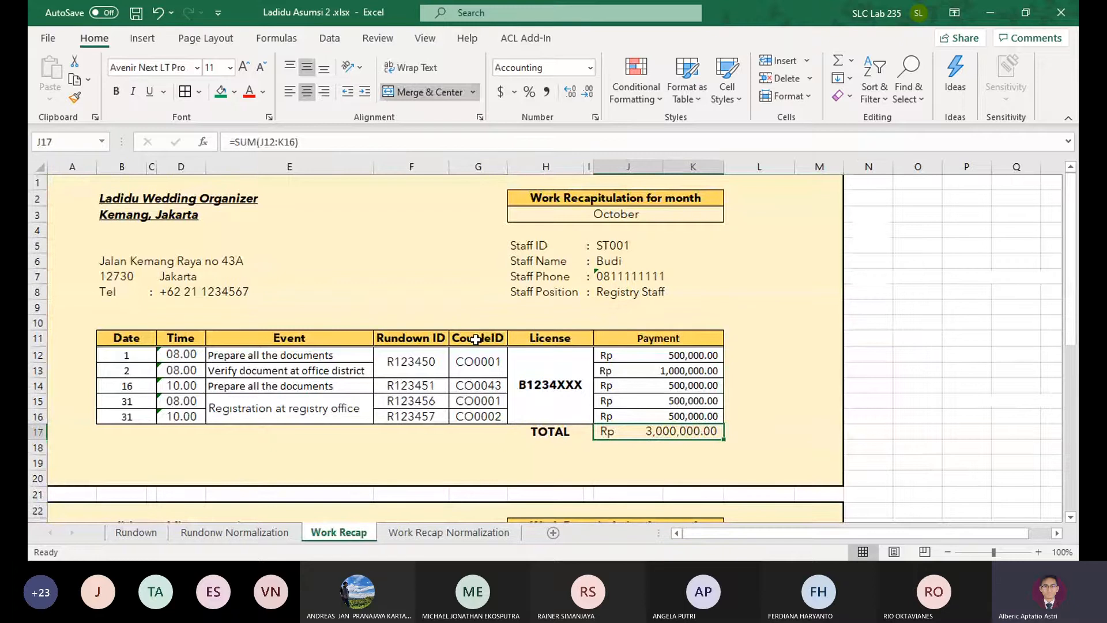
pyautogui.moveTo(467, 340); pyautogui.dragTo(478, 417)
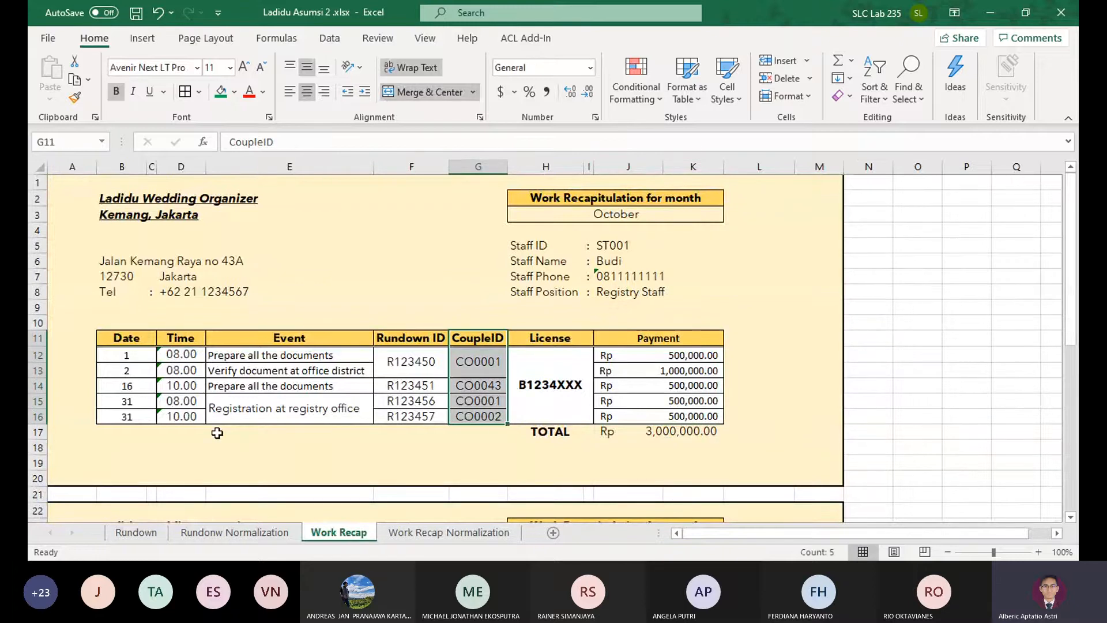
pyautogui.scroll(-3, 420, 414)
pyautogui.scroll(3, 421, 417)
pyautogui.moveTo(474, 339); pyautogui.dragTo(490, 359)
pyautogui.click(491, 359)
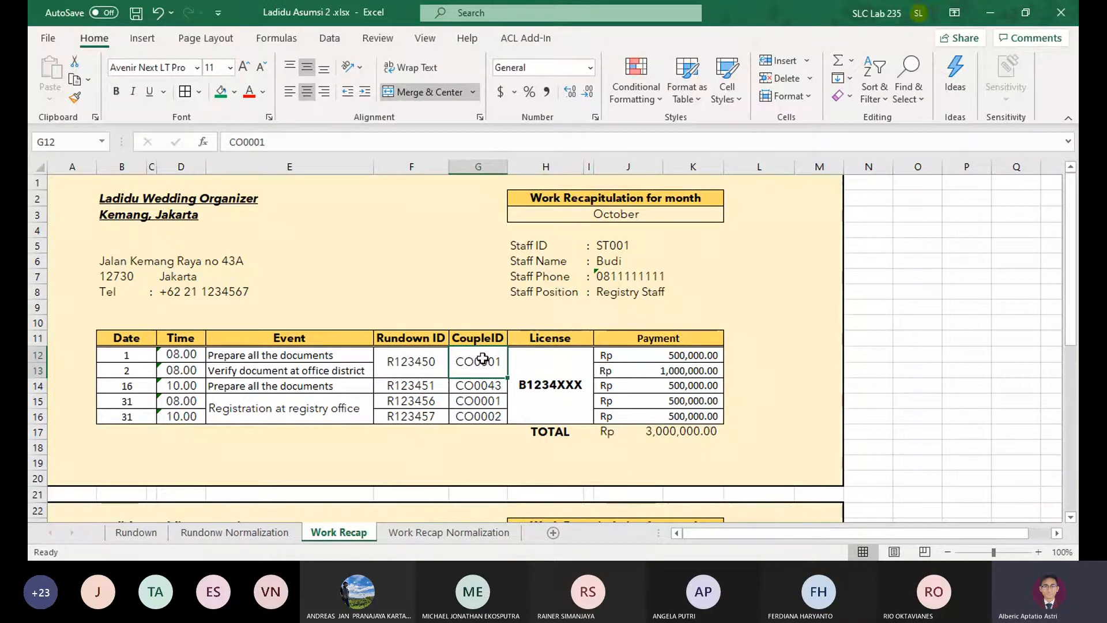
# Try to delete the CoupleID cells from the first October recap on the Work Recap sheet, and undo the deletion
pyautogui.press('Left')
pyautogui.press('Right')
pyautogui.press('Left')
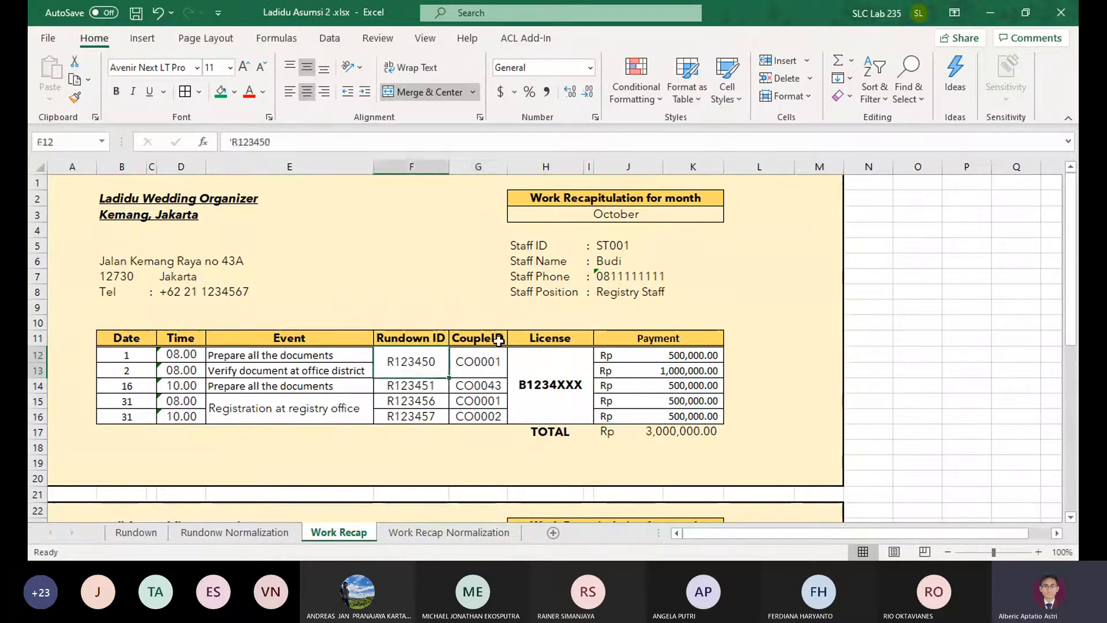
pyautogui.moveTo(487, 339); pyautogui.dragTo(469, 416)
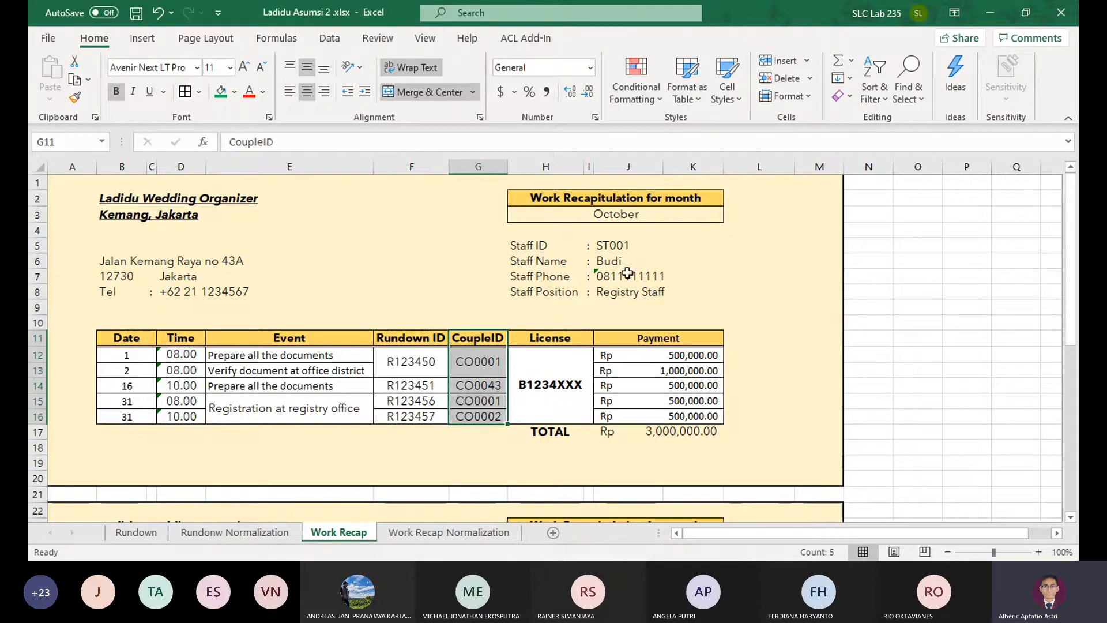
pyautogui.scroll(-2, 640, 306)
pyautogui.scroll(2, 652, 337)
pyautogui.scroll(-2, 657, 334)
pyautogui.scroll(2, 682, 319)
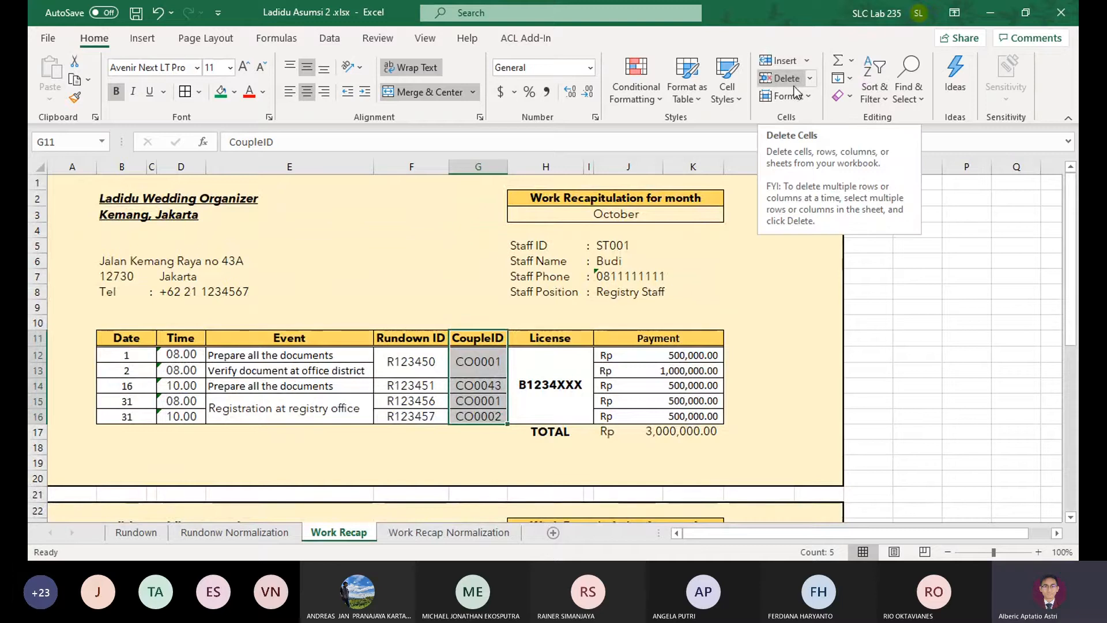
pyautogui.click(776, 78)
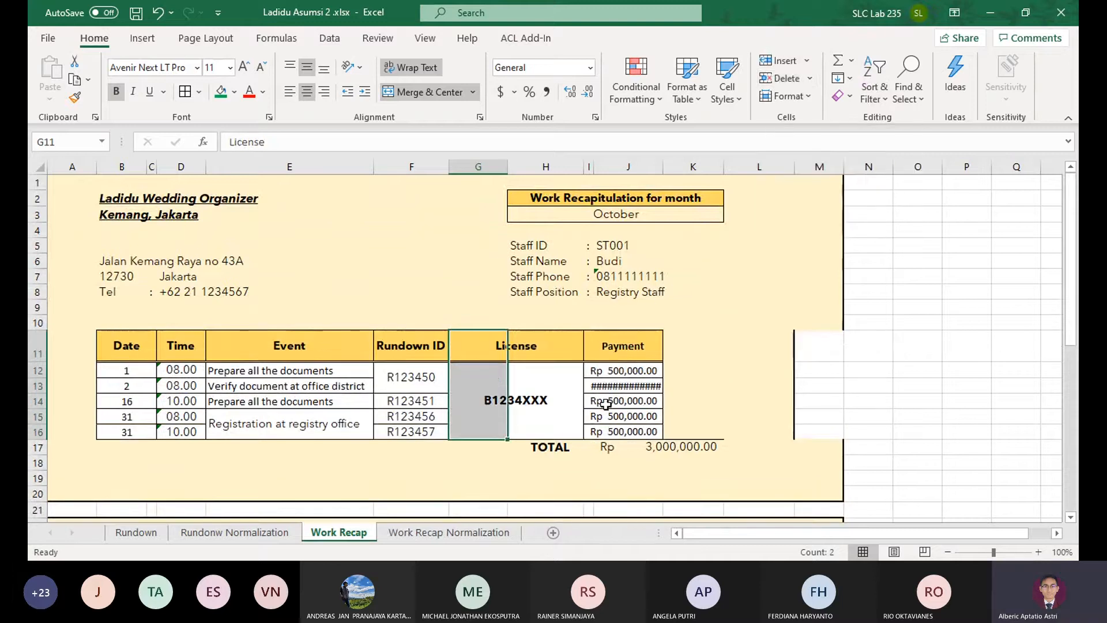
pyautogui.hotkey('ctrl', 'z')
pyautogui.click(746, 370)
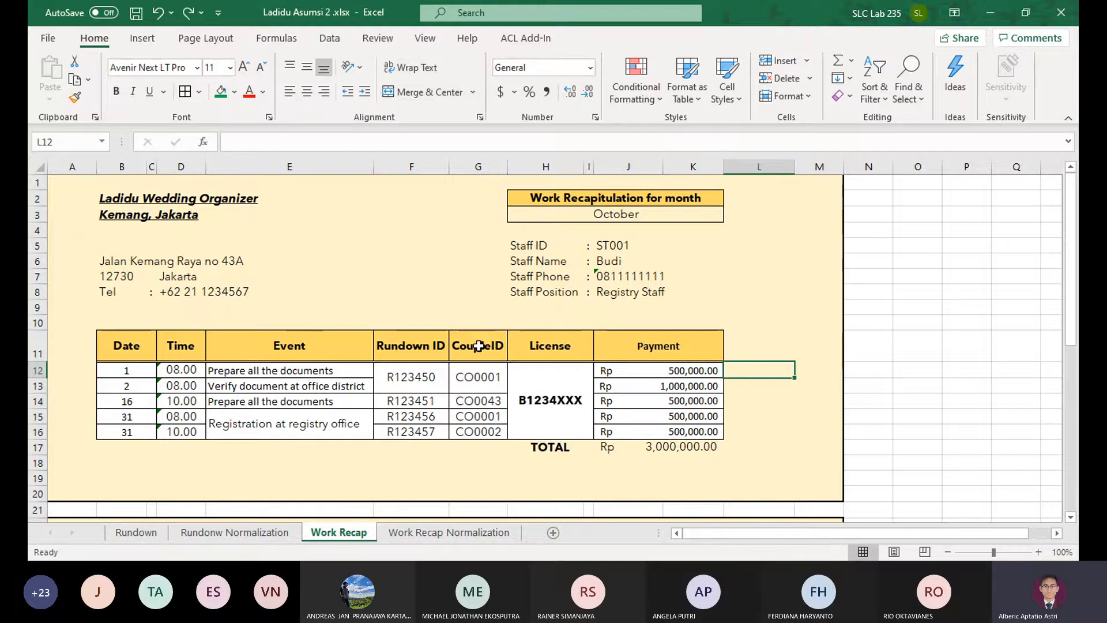
# Compare the Rundown ID and CoupleID columns of the October recap with the RundownID key in the Rundown normalization's 2NF table
pyautogui.moveTo(425, 346); pyautogui.dragTo(411, 431)
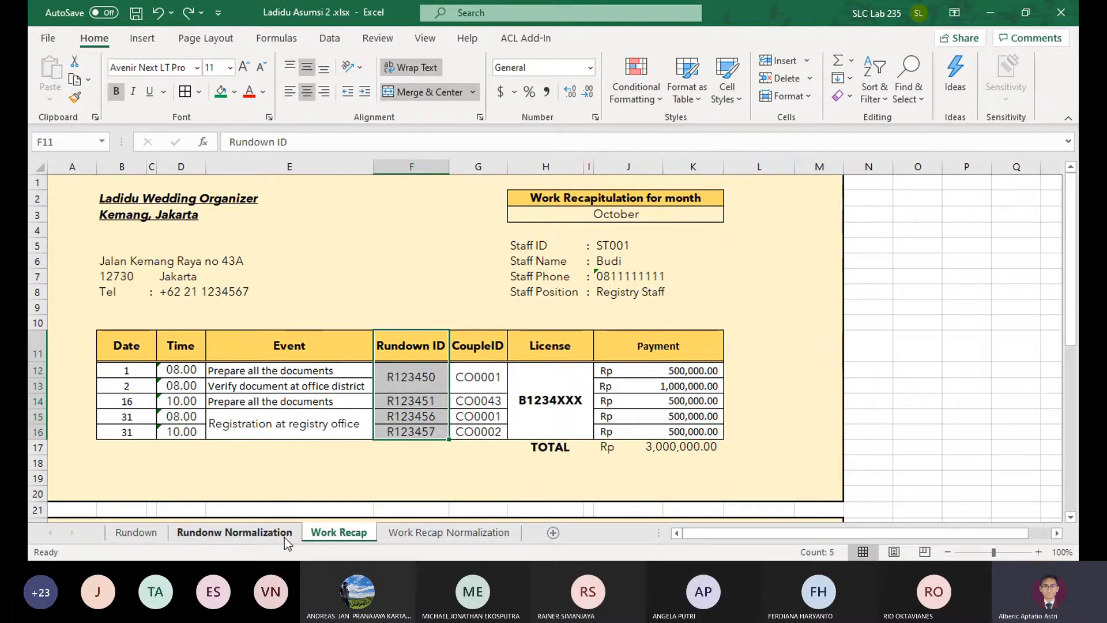
pyautogui.click(235, 532)
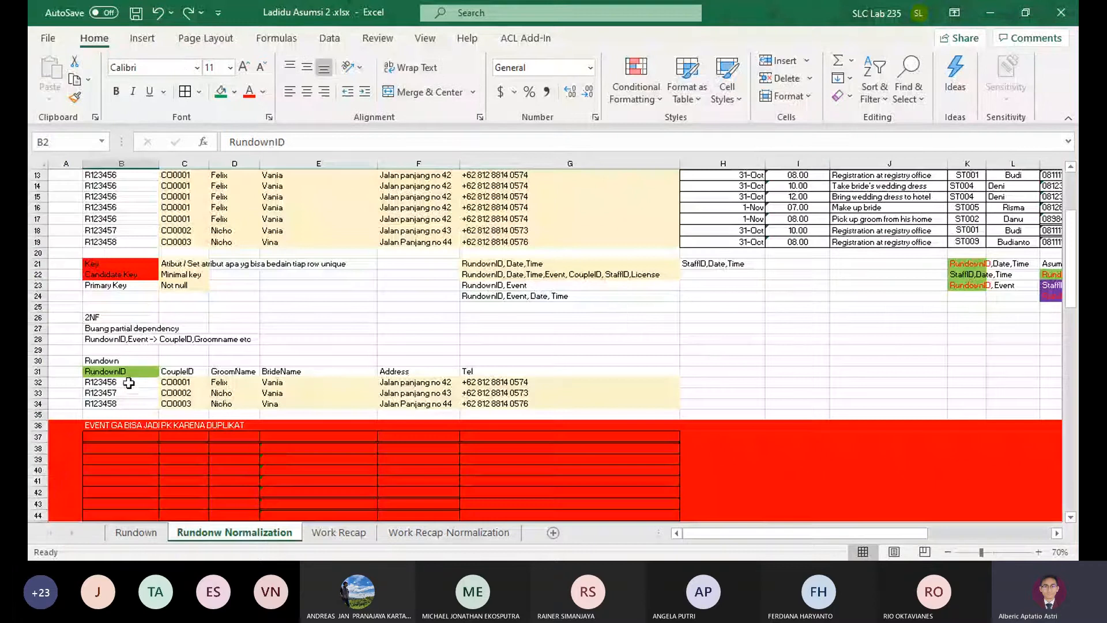
pyautogui.moveTo(123, 372)
pyautogui.mouseDown()
pyautogui.moveTo(187, 406)
pyautogui.moveTo(185, 362)
pyautogui.moveTo(124, 372)
pyautogui.mouseUp()
pyautogui.click(452, 532)
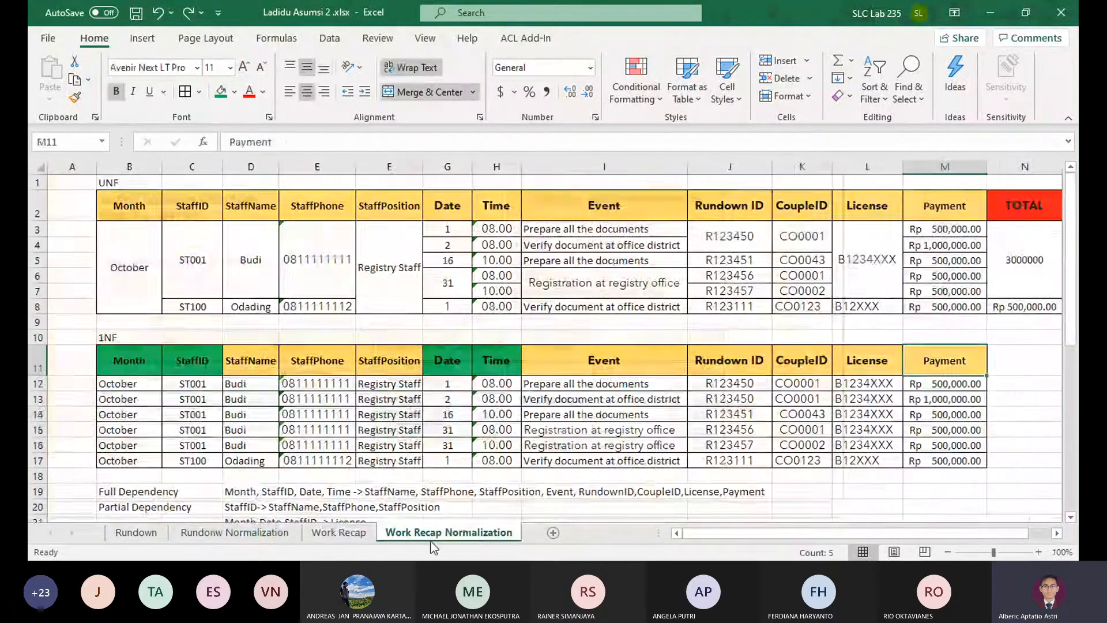
pyautogui.click(338, 532)
pyautogui.moveTo(478, 345)
pyautogui.mouseDown()
pyautogui.moveTo(488, 410)
pyautogui.moveTo(479, 434)
pyautogui.moveTo(492, 353)
pyautogui.mouseUp()
pyautogui.click(491, 353)
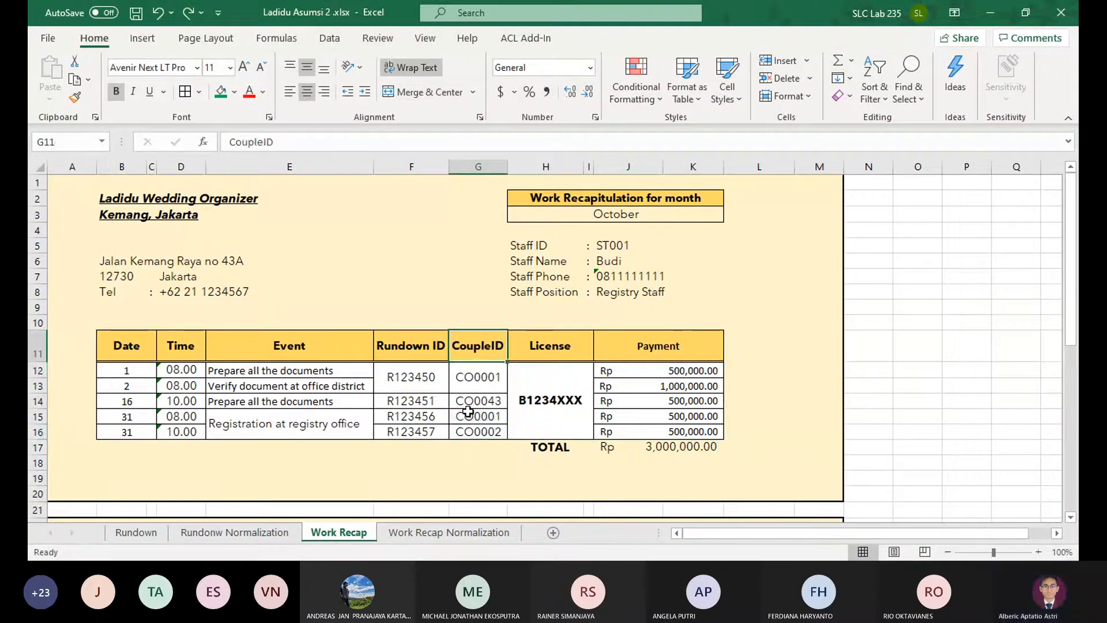
pyautogui.click(468, 430)
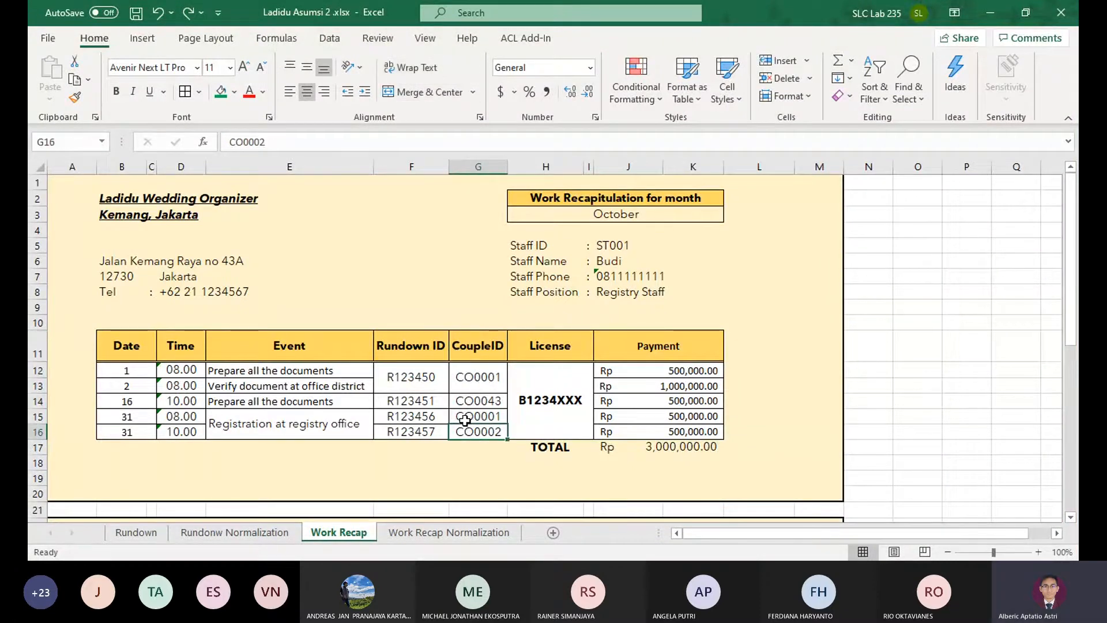
# Review the full, partial and transitive dependencies listed under the 1NF table on the Work Recap Normalization sheet
pyautogui.click(455, 533)
pyautogui.scroll(-4, 253, 358)
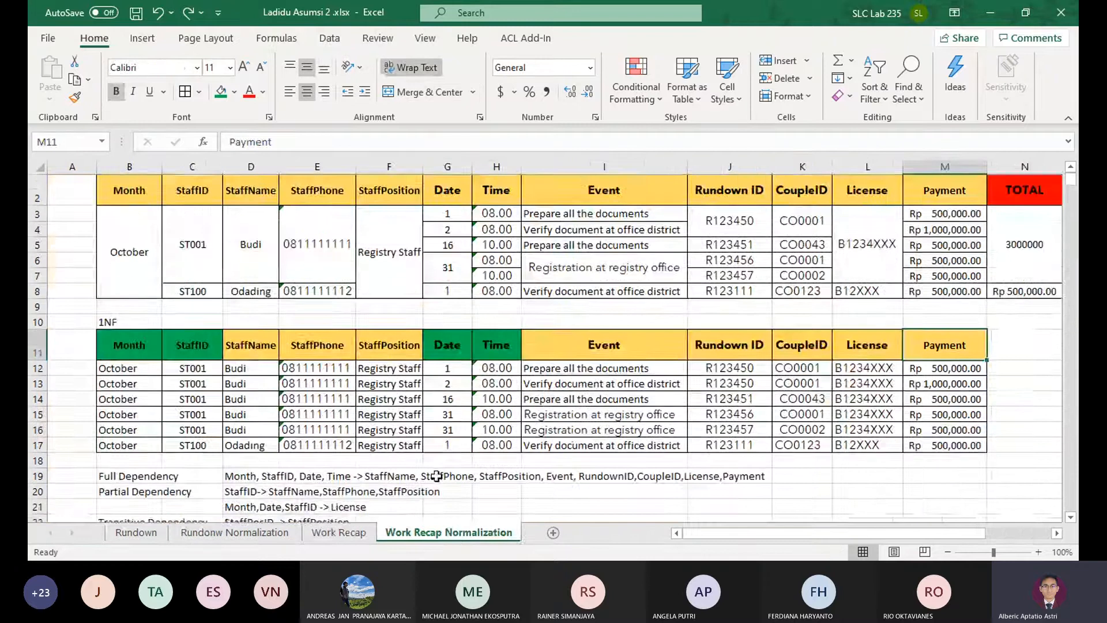
pyautogui.click(245, 353)
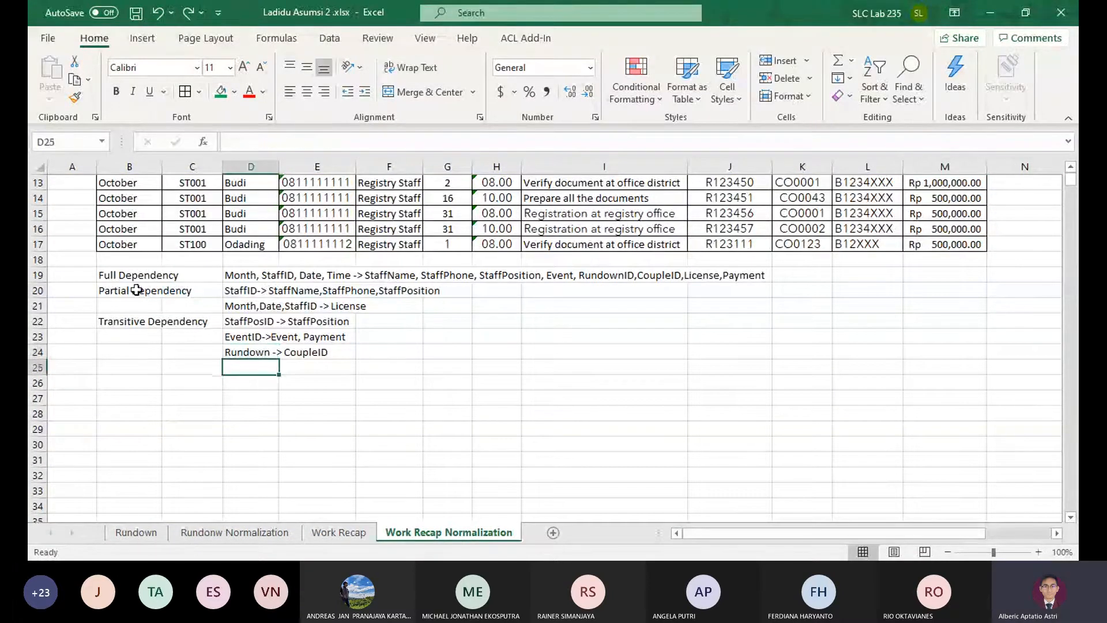
pyautogui.moveTo(130, 275); pyautogui.dragTo(659, 384)
pyautogui.click(867, 429)
pyautogui.scroll(2, 217, 441)
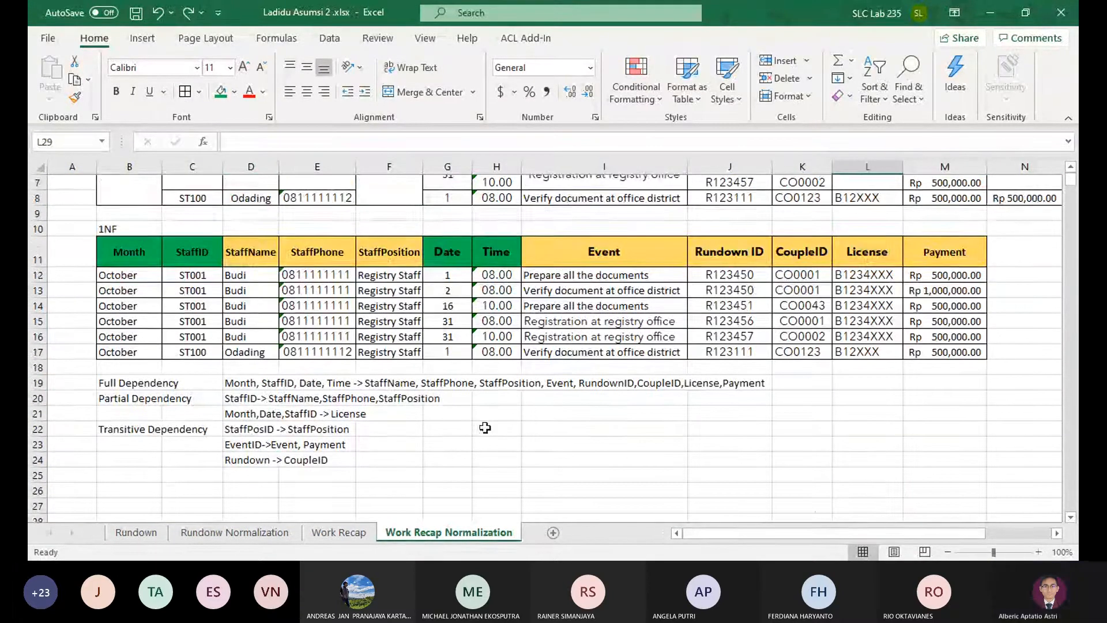
pyautogui.scroll(-1, 218, 440)
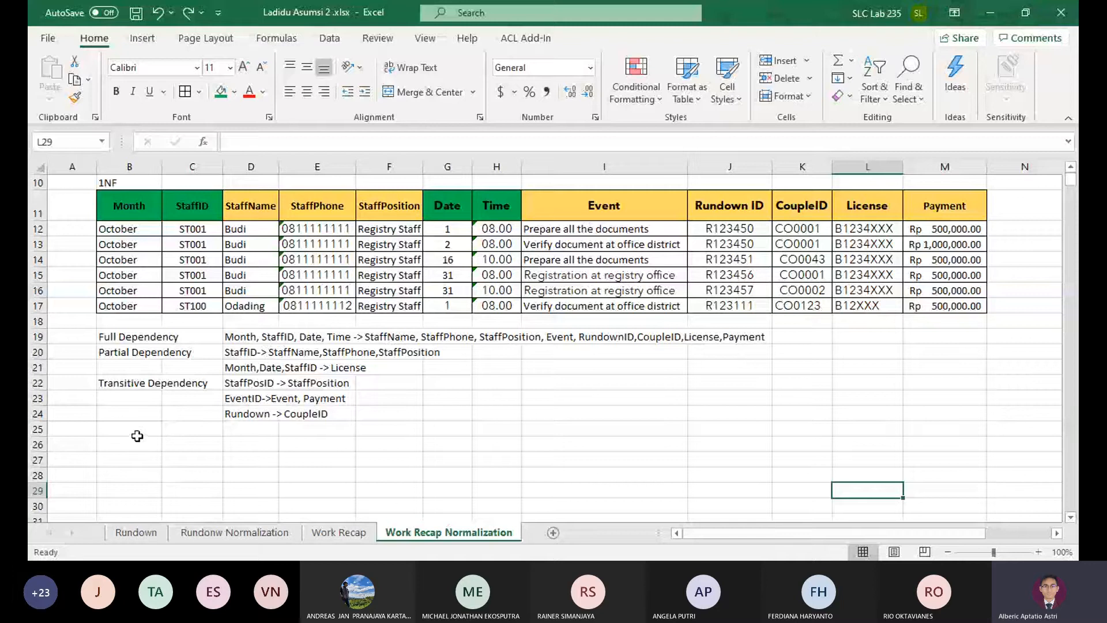
# Enter the section label "2NF" in B26, below the dependency list
pyautogui.click(126, 443)
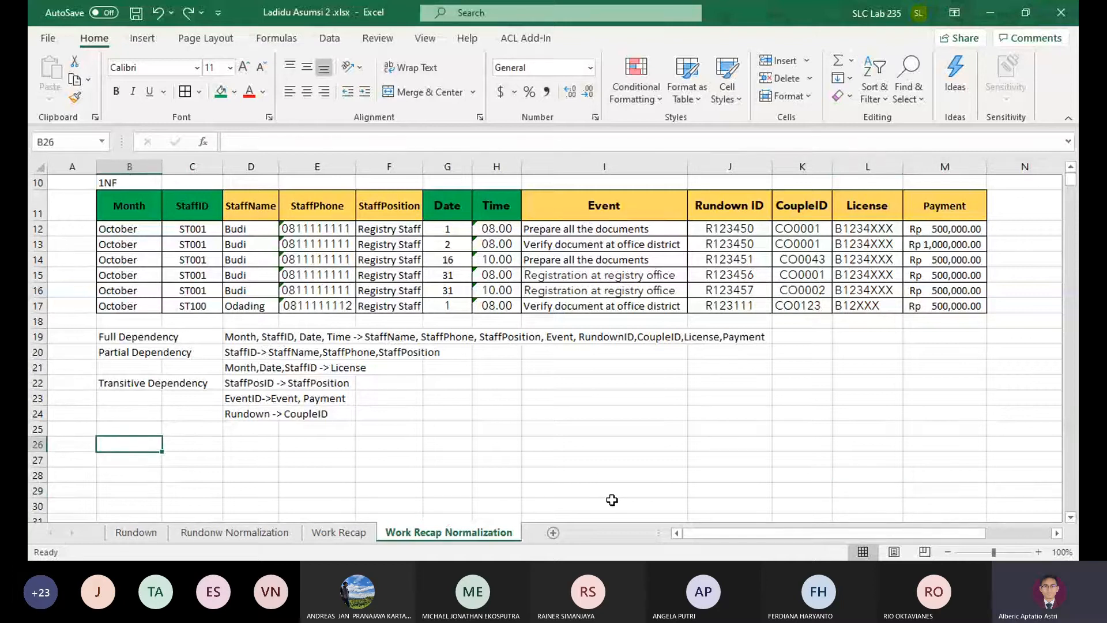
pyautogui.hotkey('alt', 'Tab')
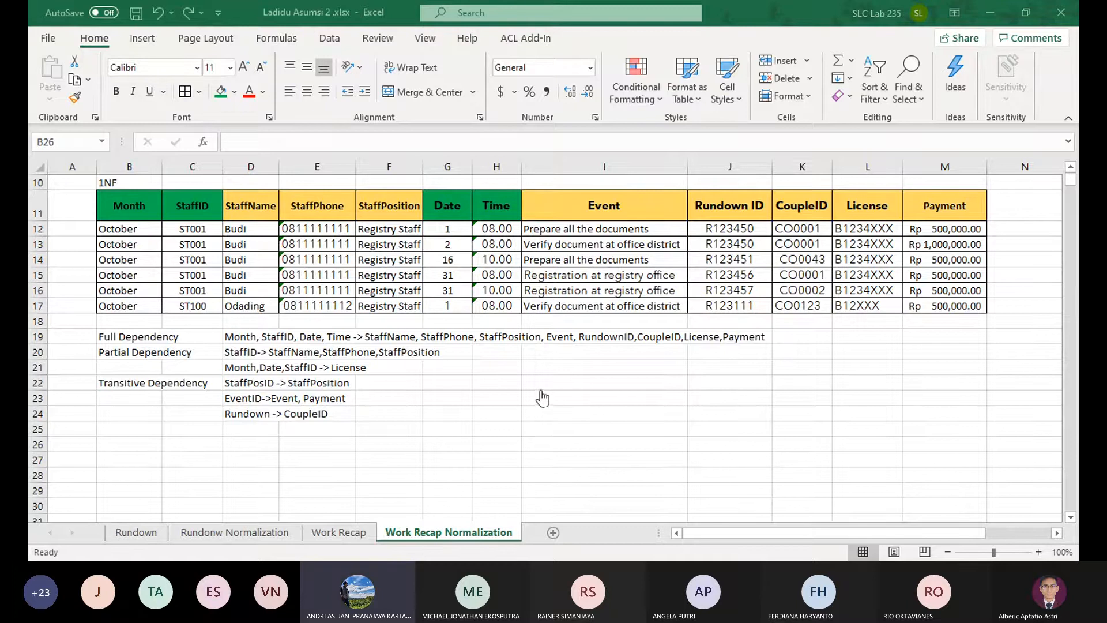
pyautogui.click(777, 2)
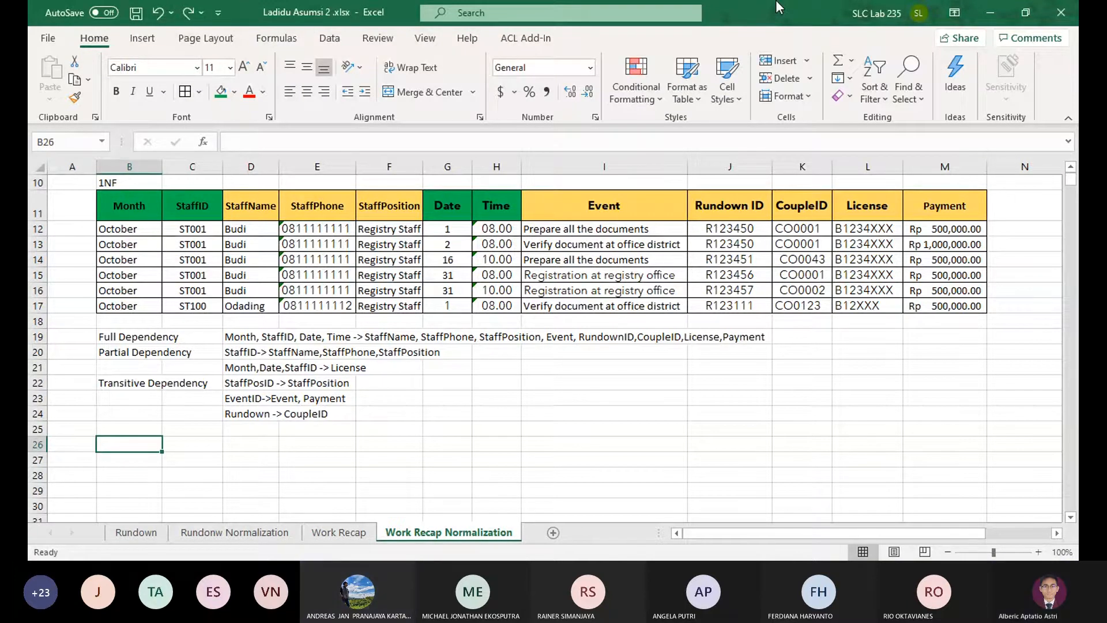
pyautogui.write('2NF')
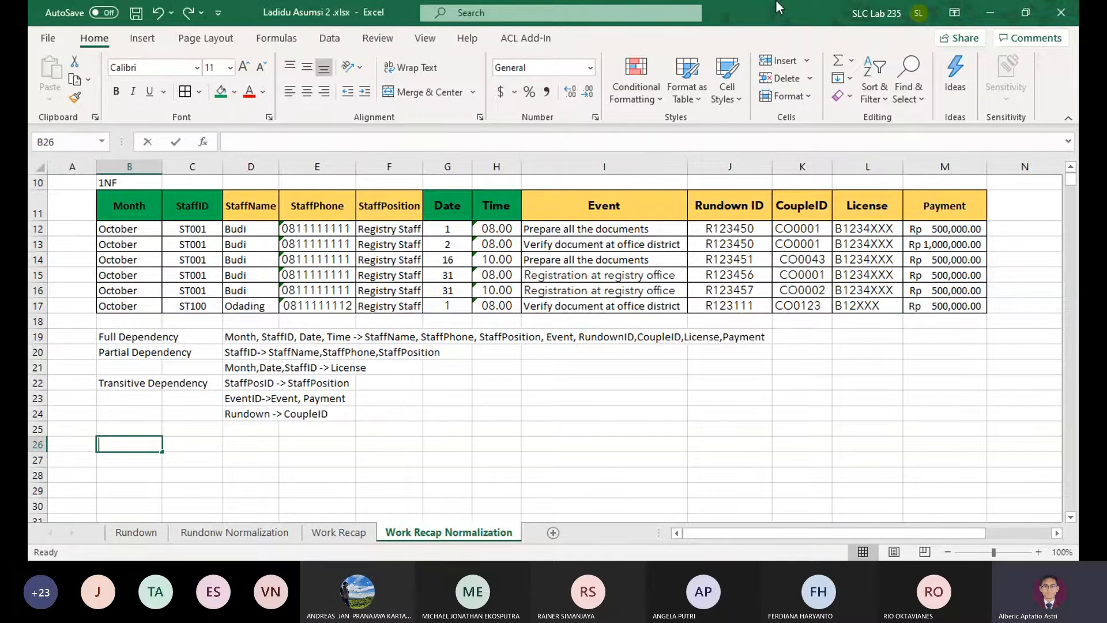
pyautogui.press('Return')
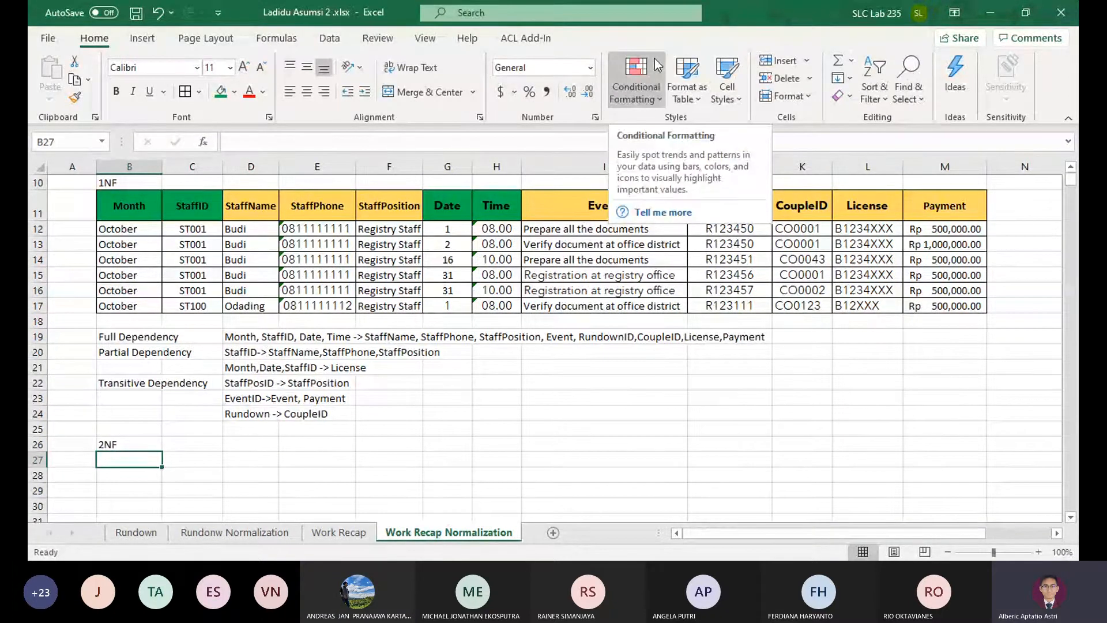
# Examine the two partial dependencies in D20 and D21 against the key columns of the 1NF table
pyautogui.click(225, 354)
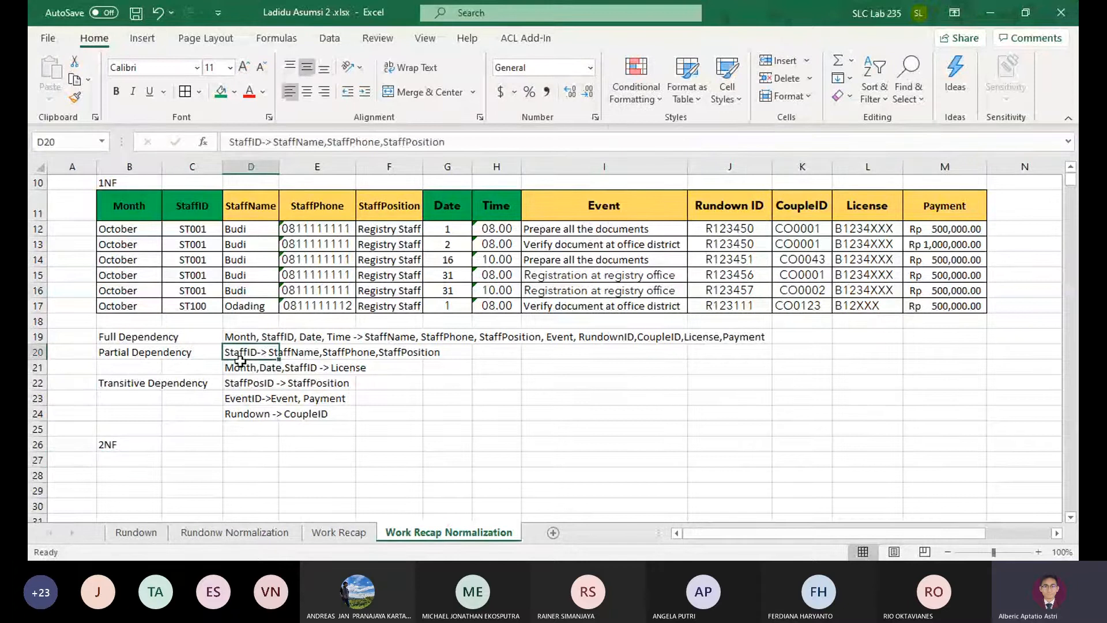
pyautogui.press('Down')
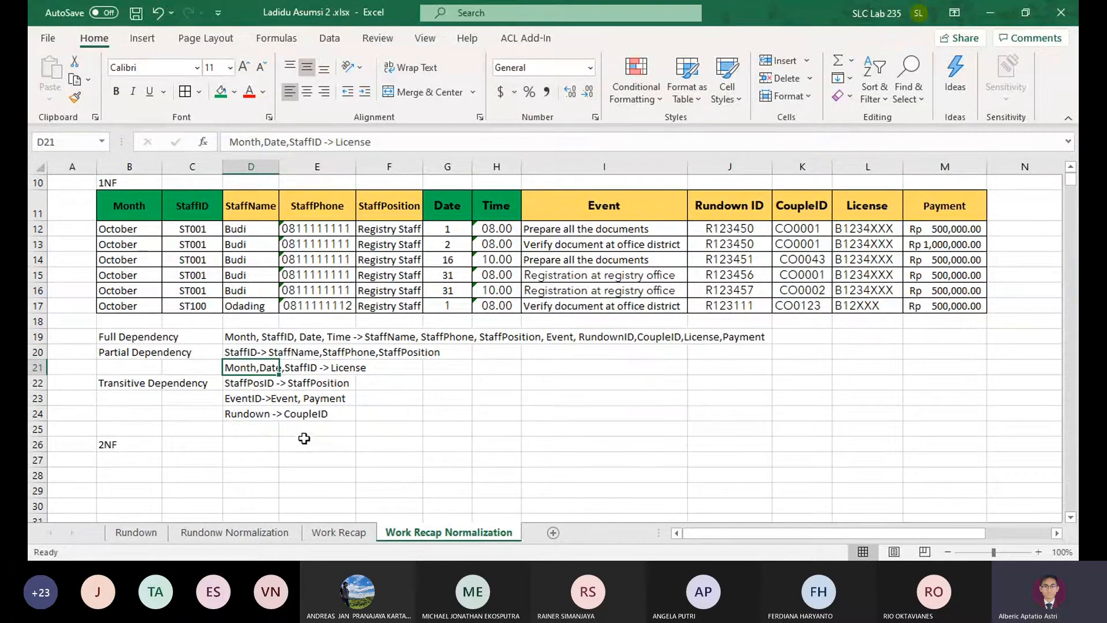
pyautogui.moveTo(128, 213); pyautogui.dragTo(452, 234)
pyautogui.click(374, 304)
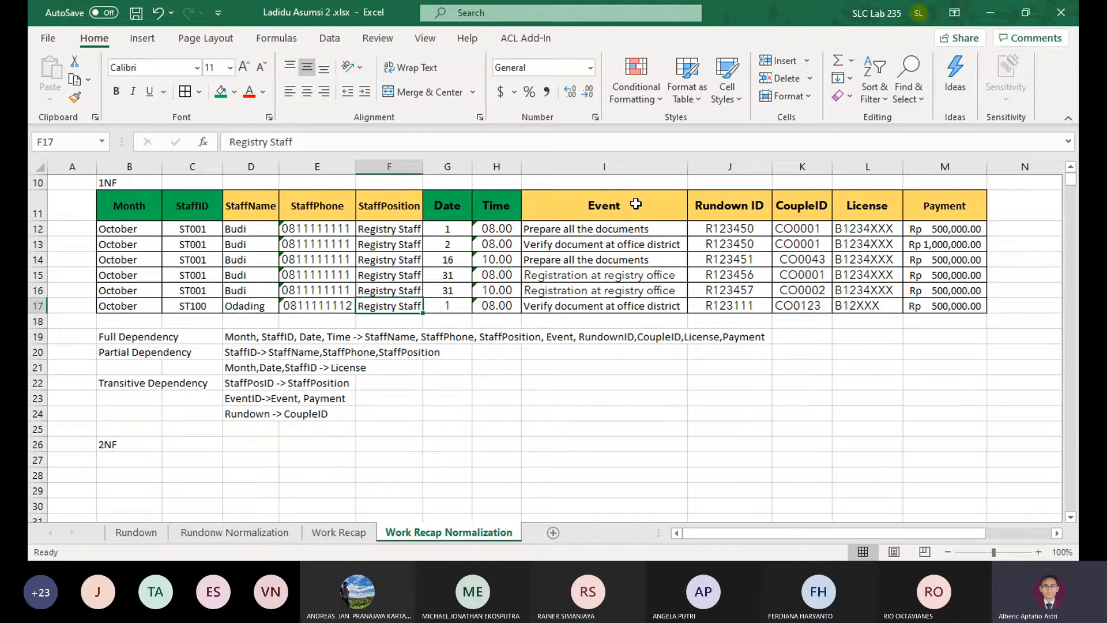
pyautogui.click(149, 444)
pyautogui.press('Down')
pyautogui.write('Staf')
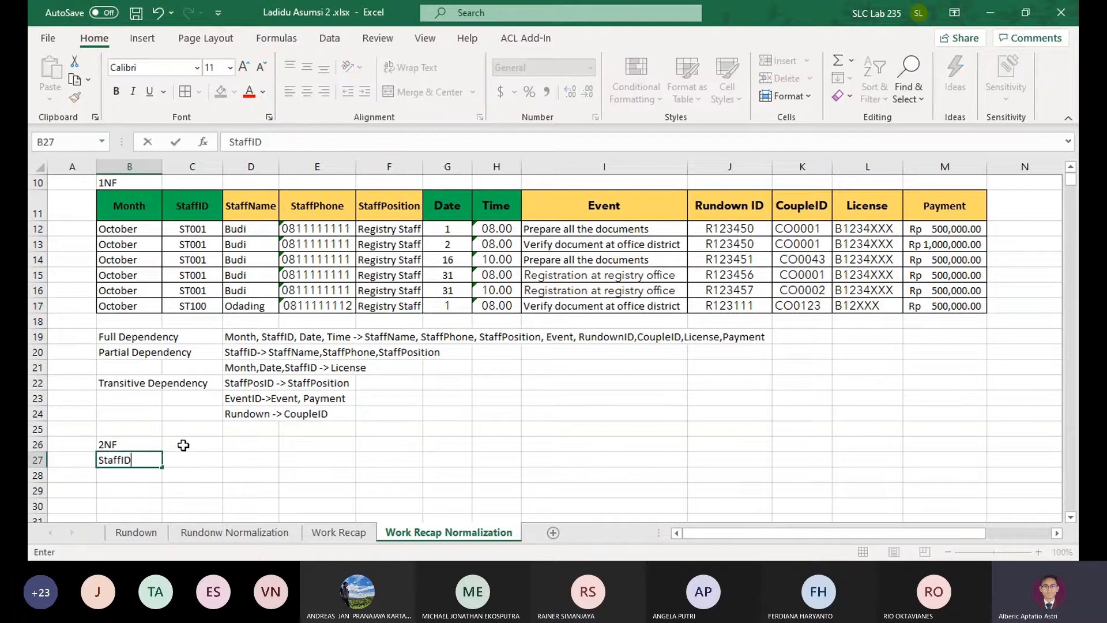
pyautogui.press('Escape')
# Copy the StaffID, StaffName, StaffPhone and StaffPosition columns of the 1NF table side by side under the 2NF label, starting at B27
pyautogui.click(646, 231)
pyautogui.moveTo(193, 197); pyautogui.dragTo(194, 306)
pyautogui.hotkey('ctrl', 'c')
pyautogui.click(129, 459)
pyautogui.hotkey('ctrl', 'v')
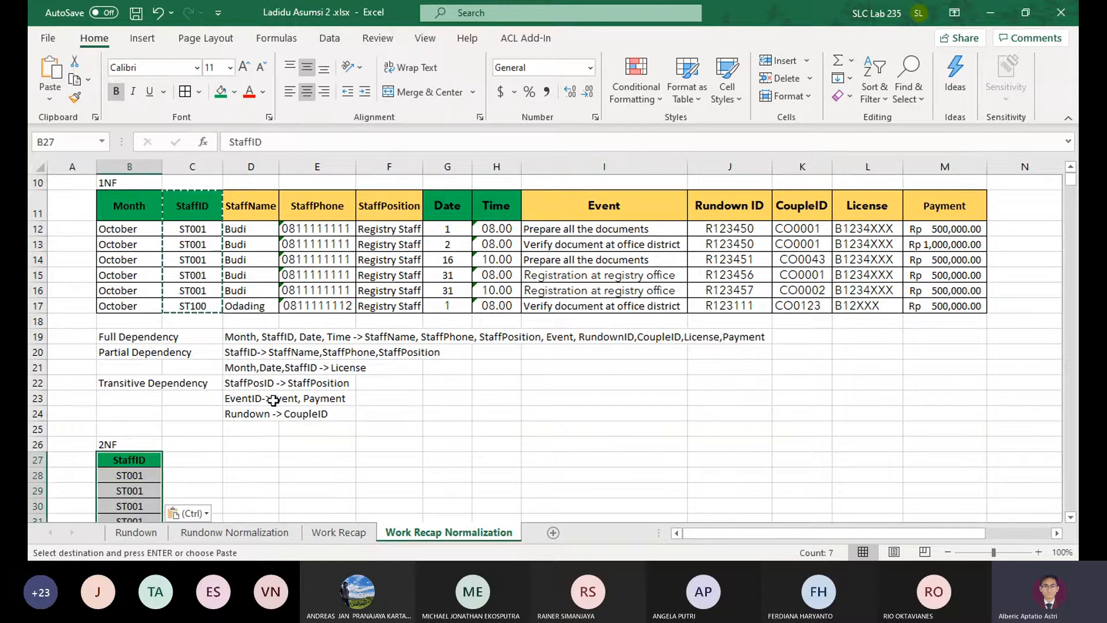
pyautogui.moveTo(231, 205); pyautogui.dragTo(382, 300)
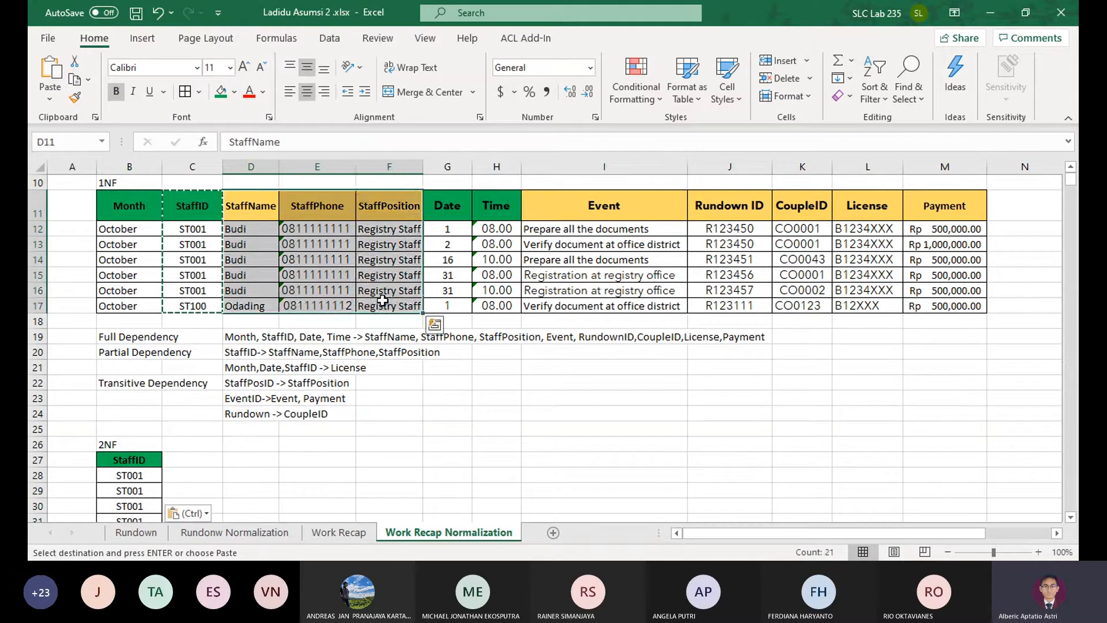
pyautogui.hotkey('ctrl', 'c')
pyautogui.click(178, 460)
pyautogui.hotkey('ctrl', 'v')
pyautogui.scroll(-3, 234, 459)
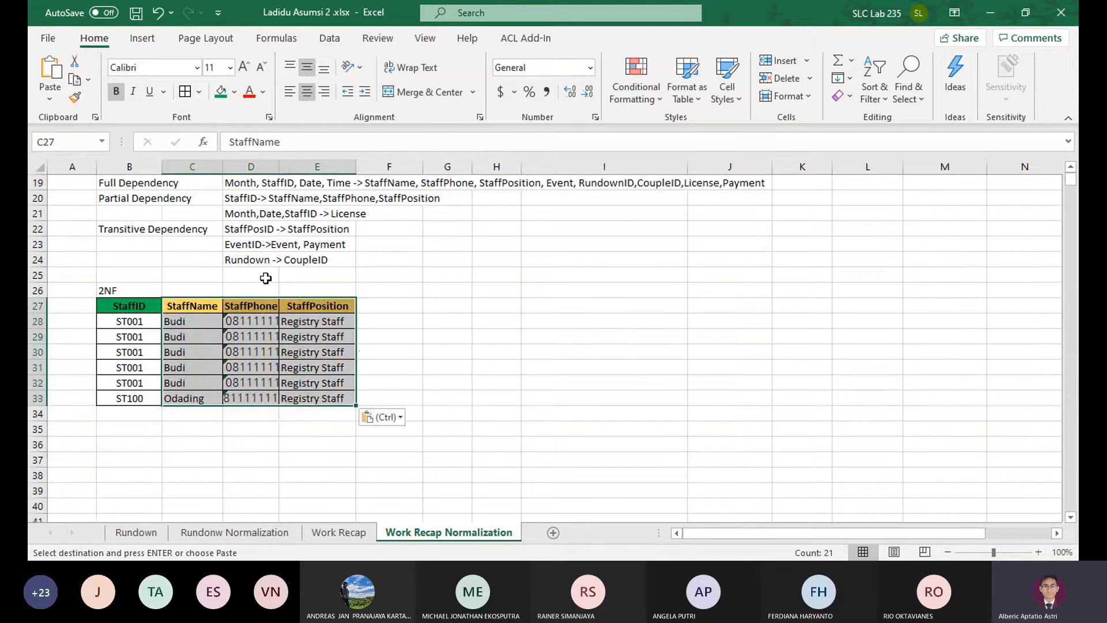
# Delete the duplicate ST001 rows 29 to 32 from the 2NF staff table and widen column D so the StaffPhone numbers fit
pyautogui.doubleClick(279, 167)
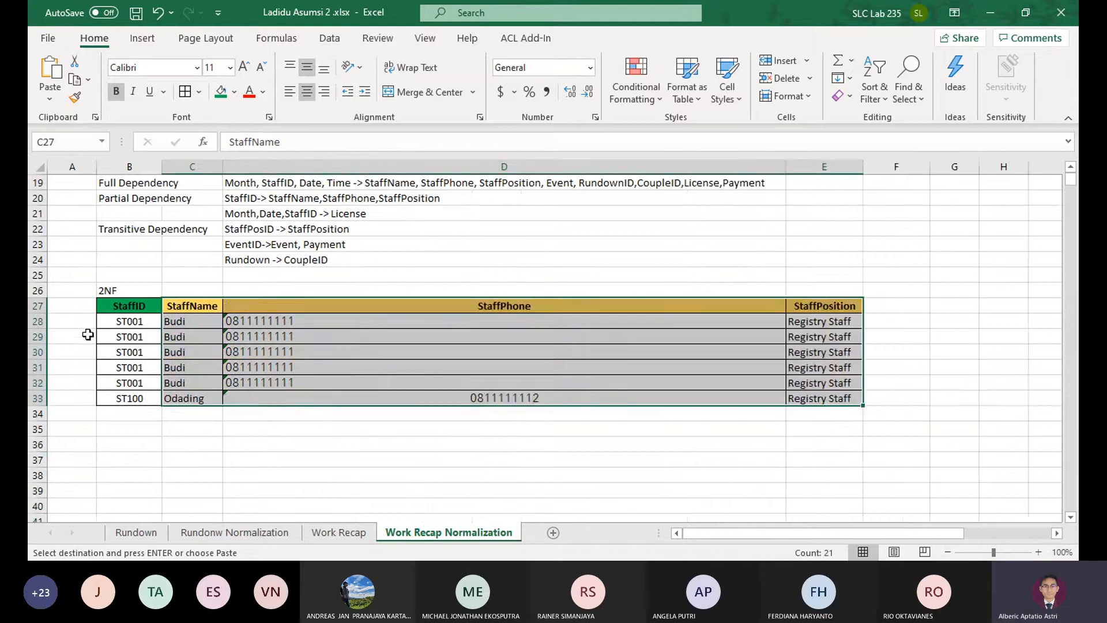
pyautogui.hotkey('ctrl', 'z')
pyautogui.moveTo(37, 336); pyautogui.dragTo(38, 383)
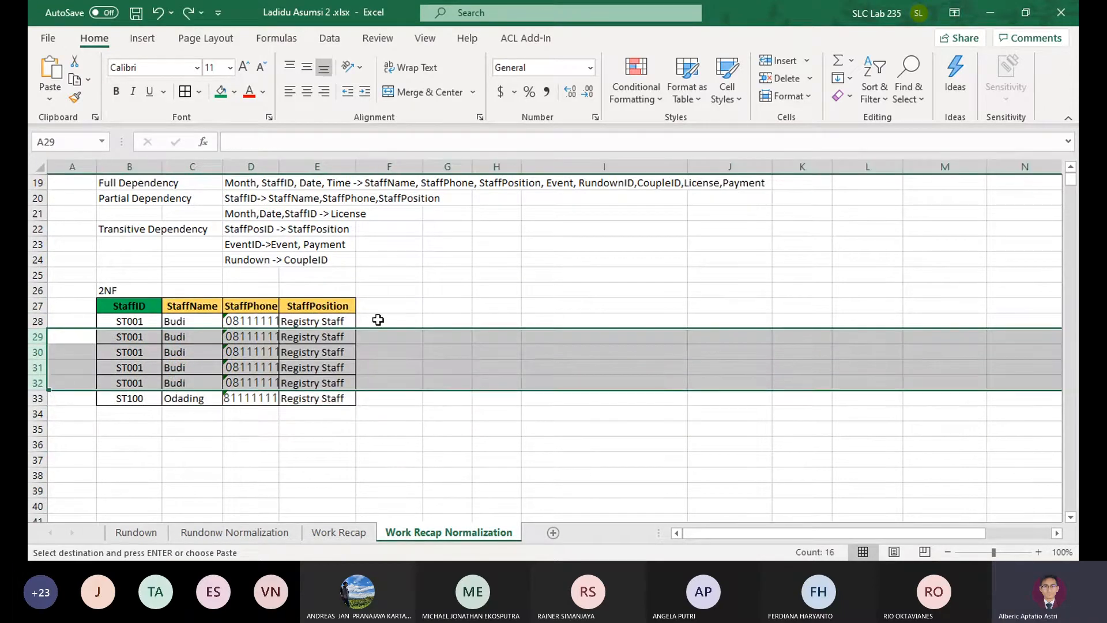
pyautogui.click(789, 78)
pyautogui.click(389, 244)
pyautogui.scroll(2, 389, 243)
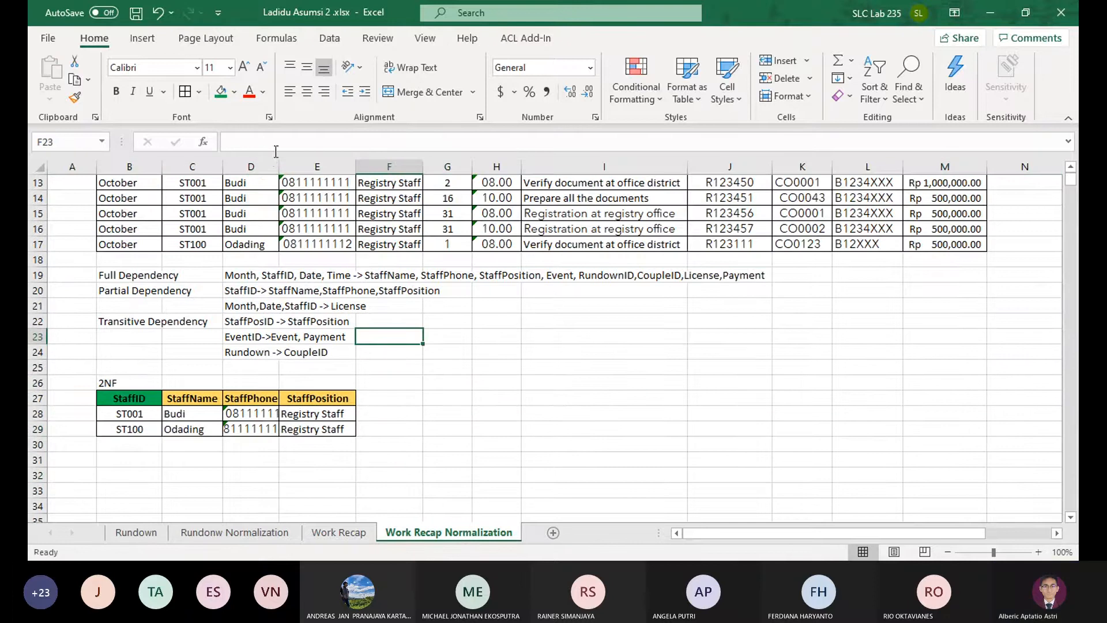
pyautogui.moveTo(282, 166); pyautogui.dragTo(303, 166)
# Start a second 2NF table for the License dependency by copying the 1NF Month and StaffID columns to B31
pyautogui.scroll(2, 259, 346)
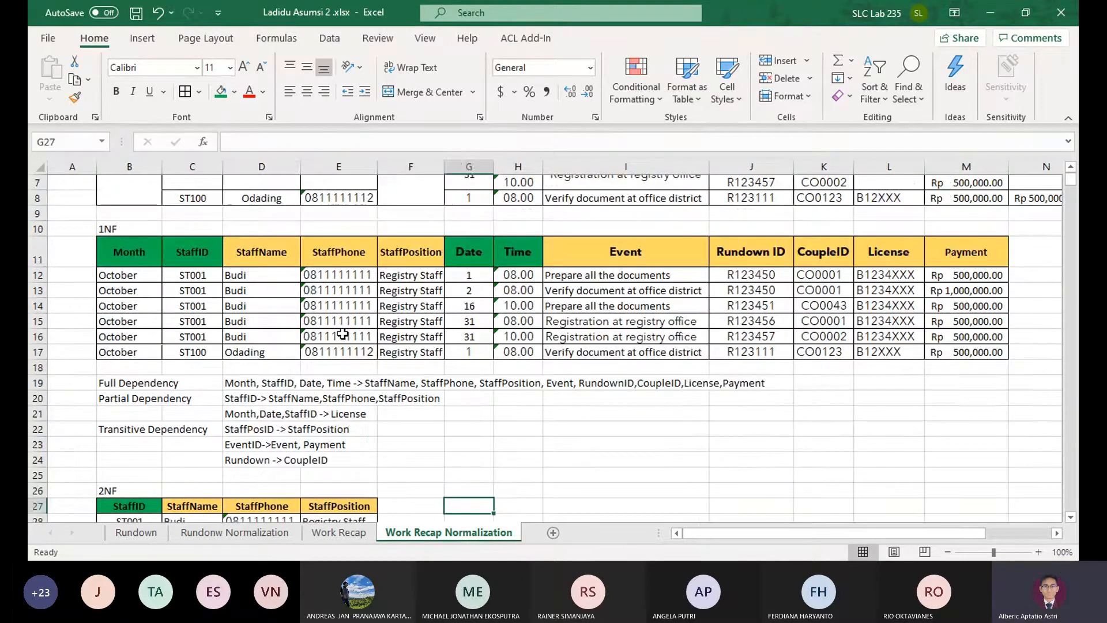
pyautogui.click(235, 417)
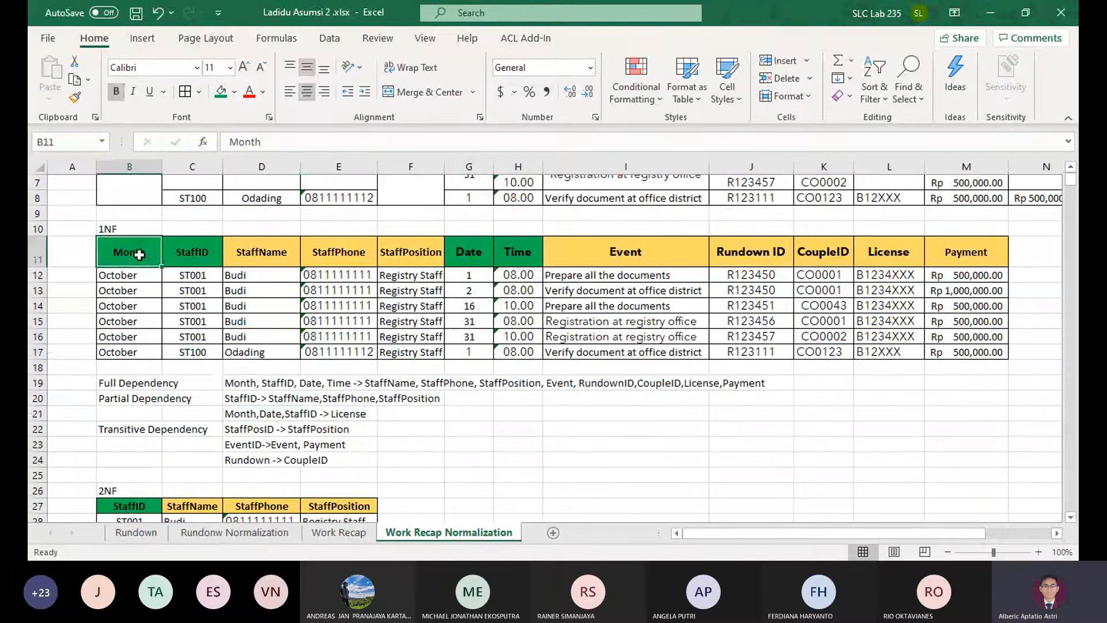
pyautogui.moveTo(144, 252); pyautogui.dragTo(196, 348)
pyautogui.hotkey('ctrl', 'c')
pyautogui.scroll(-2, 208, 371)
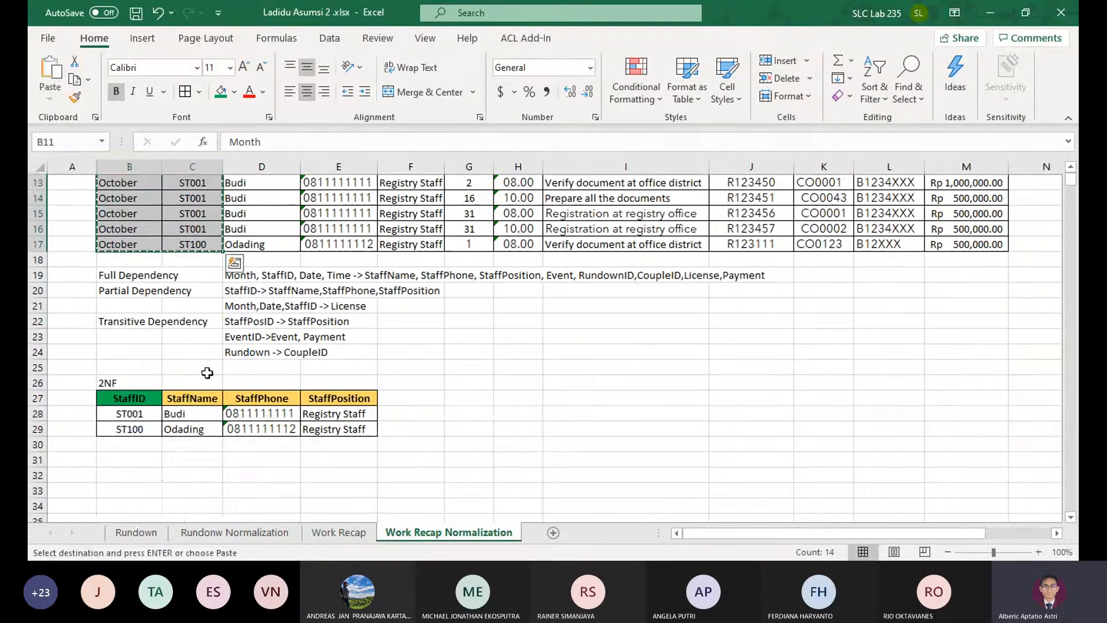
pyautogui.click(128, 457)
pyautogui.hotkey('ctrl', 'v')
# Copy the 1NF Date column to D31, beside StaffID in the second 2NF table
pyautogui.scroll(3, 288, 346)
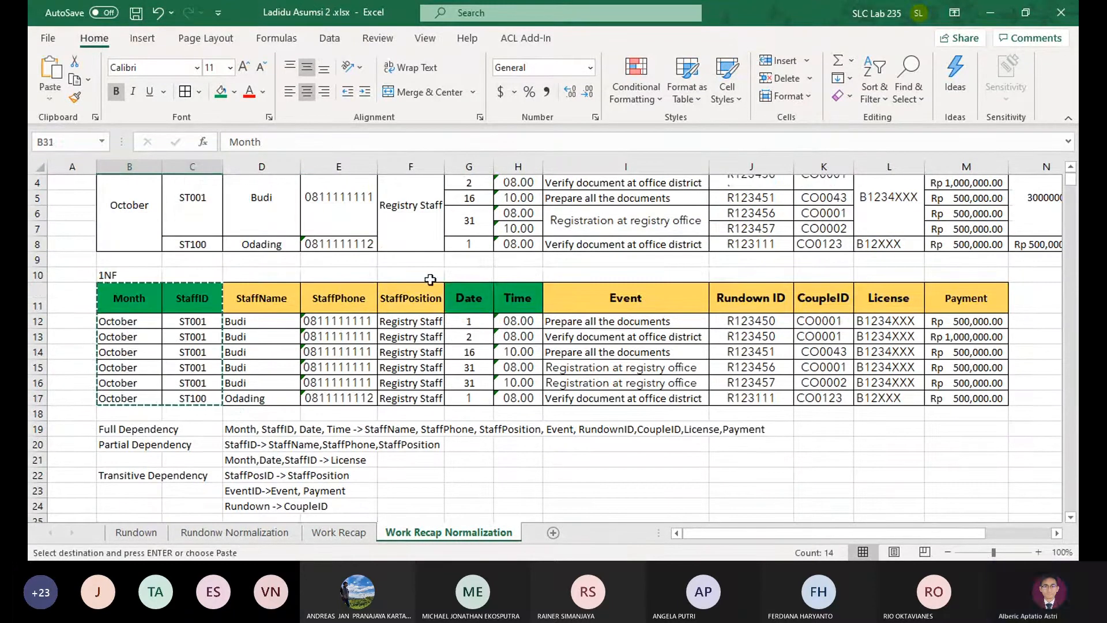
pyautogui.moveTo(469, 297); pyautogui.dragTo(470, 399)
pyautogui.scroll(-5, 337, 396)
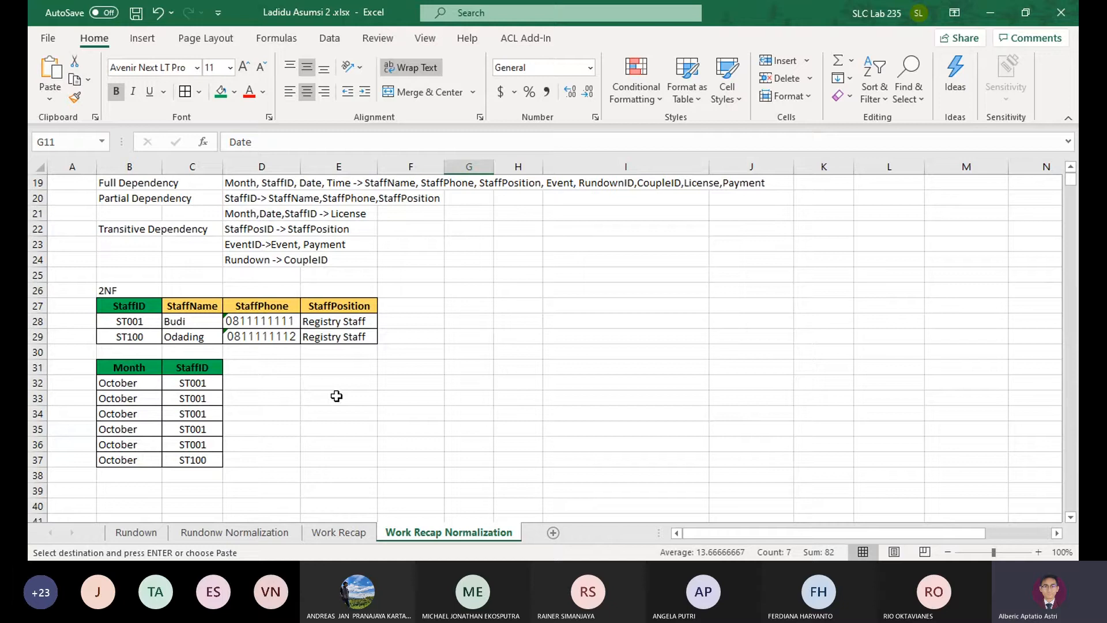
pyautogui.click(242, 368)
pyautogui.hotkey('ctrl', 'v')
pyautogui.scroll(3, 427, 363)
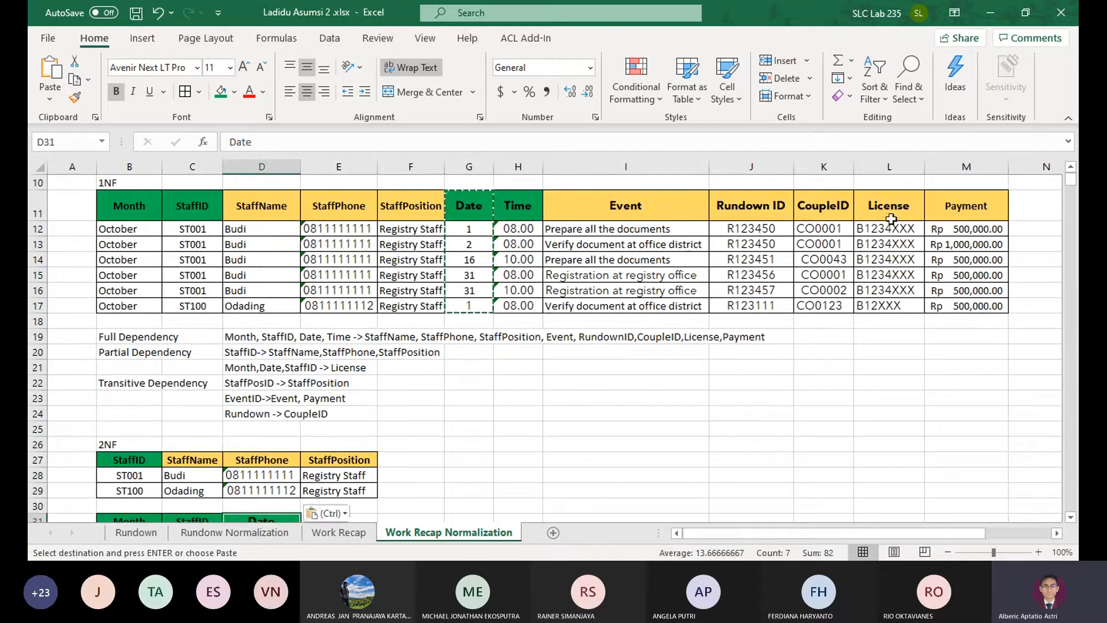
# Copy the 1NF License column to E31, beside Date in the second 2NF table
pyautogui.moveTo(891, 219); pyautogui.dragTo(890, 307)
pyautogui.scroll(-4, 437, 342)
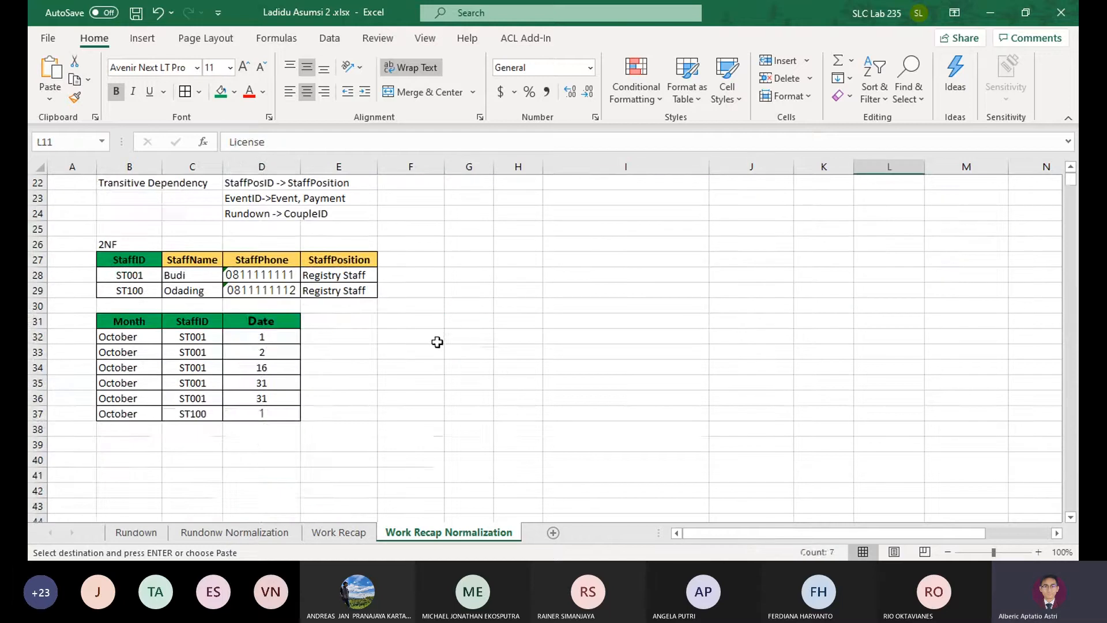
pyautogui.click(339, 321)
pyautogui.hotkey('ctrl', 'v')
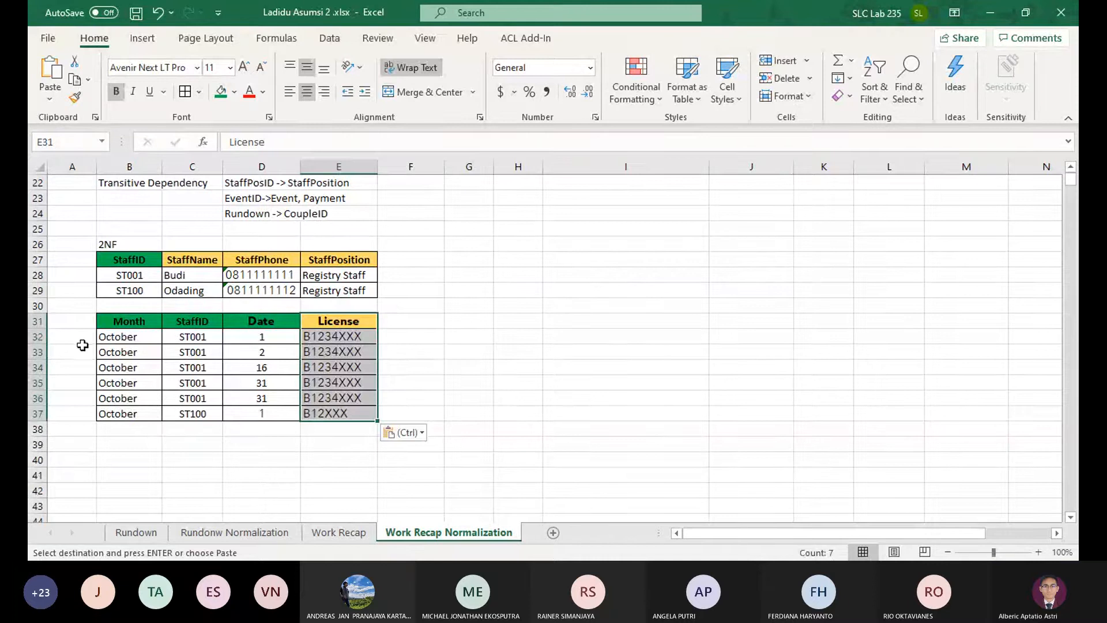
# Delete row 36, the duplicate ST001 entry for date 31, from the License table
pyautogui.click(347, 411)
pyautogui.moveTo(346, 398); pyautogui.dragTo(37, 398)
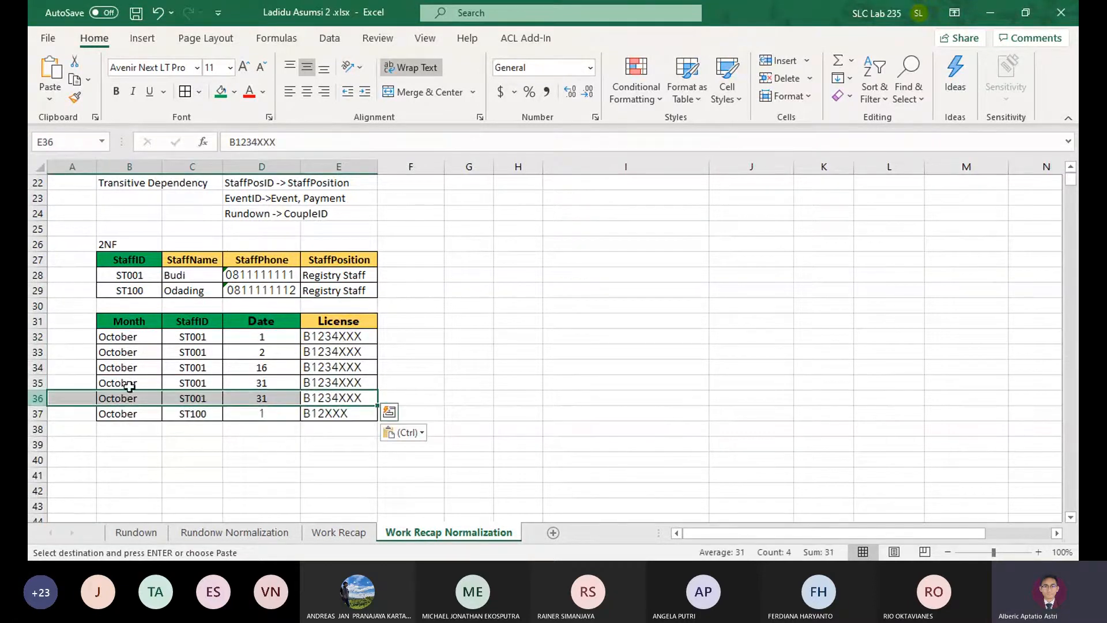
pyautogui.click(37, 397)
pyautogui.click(780, 77)
pyautogui.click(407, 377)
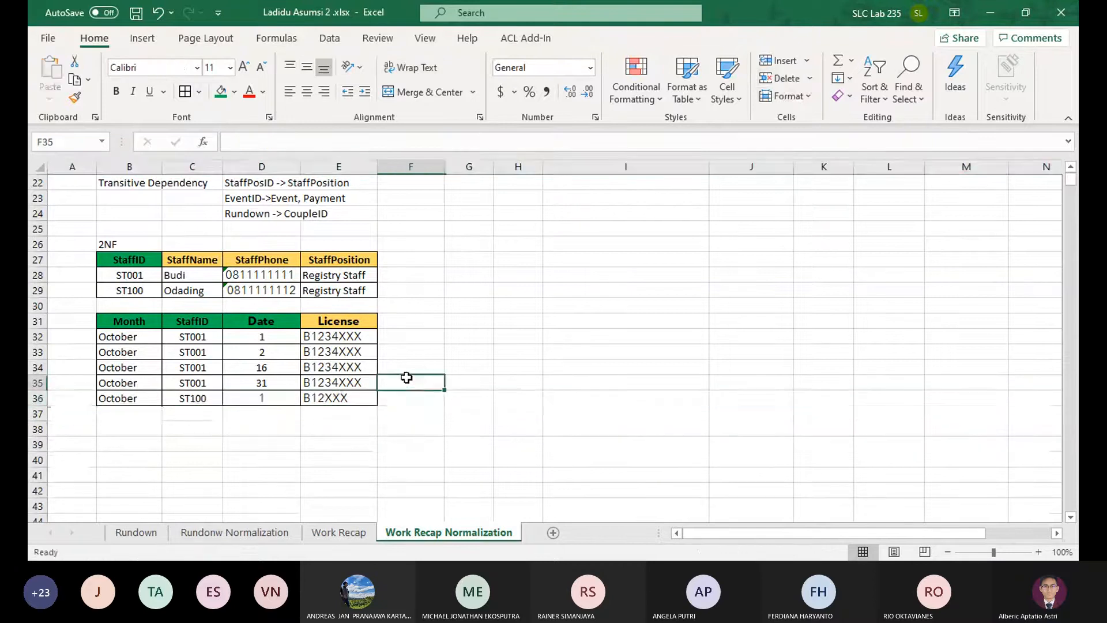
# Check the License table's rows against the Month, Date, StaffID dependency and the 1NF data
pyautogui.click(152, 340)
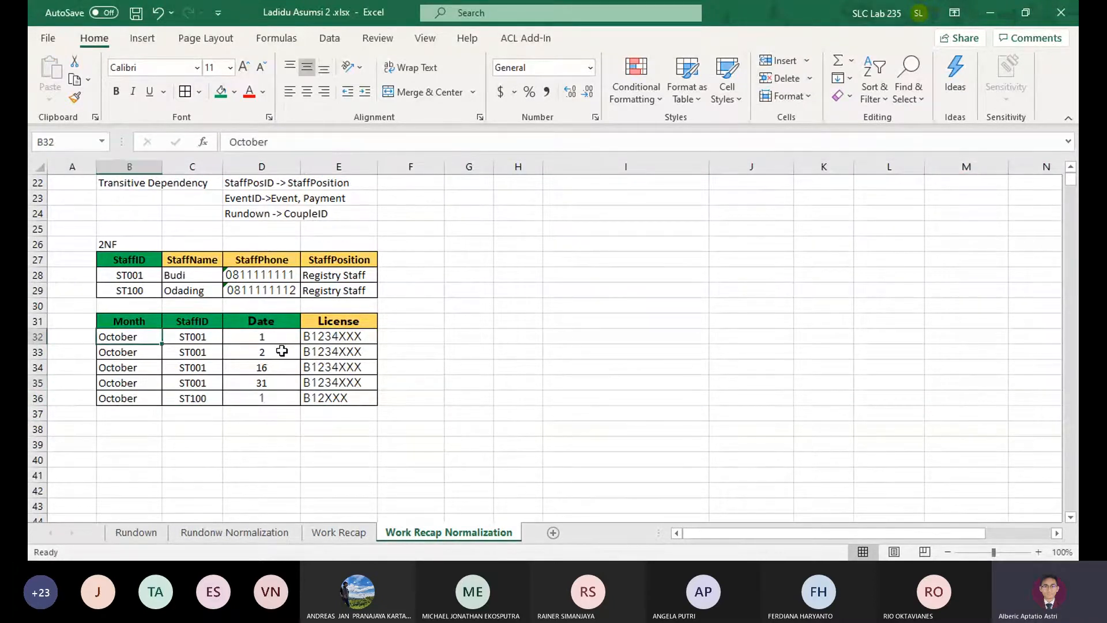
pyautogui.click(284, 349)
pyautogui.click(339, 382)
pyautogui.scroll(3, 505, 328)
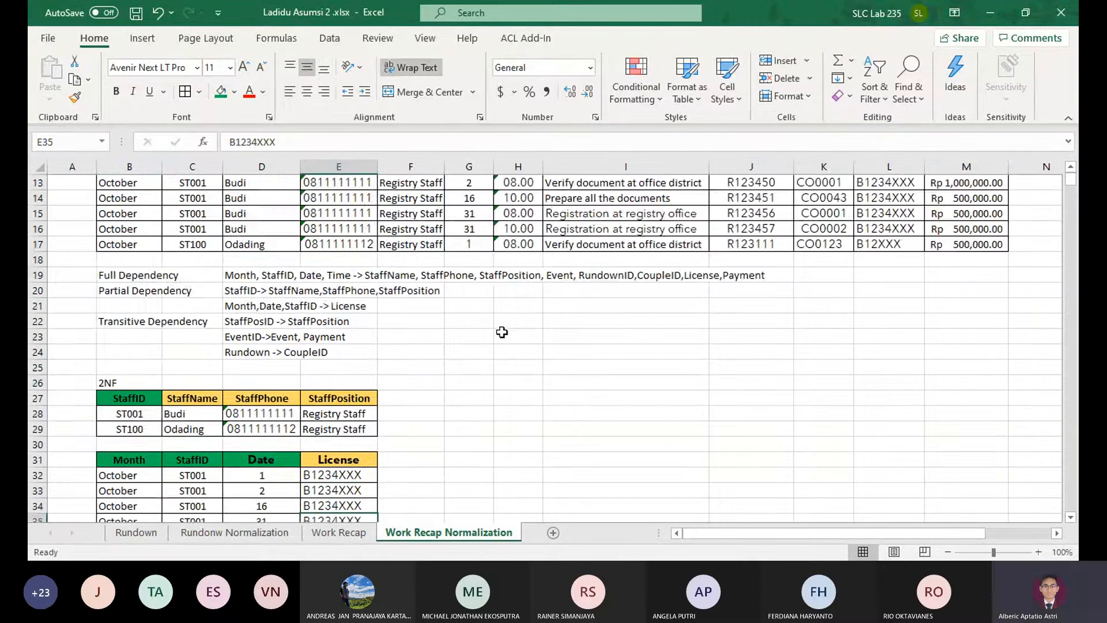
pyautogui.scroll(-3, 452, 422)
pyautogui.scroll(3, 467, 412)
pyautogui.scroll(-2, 450, 410)
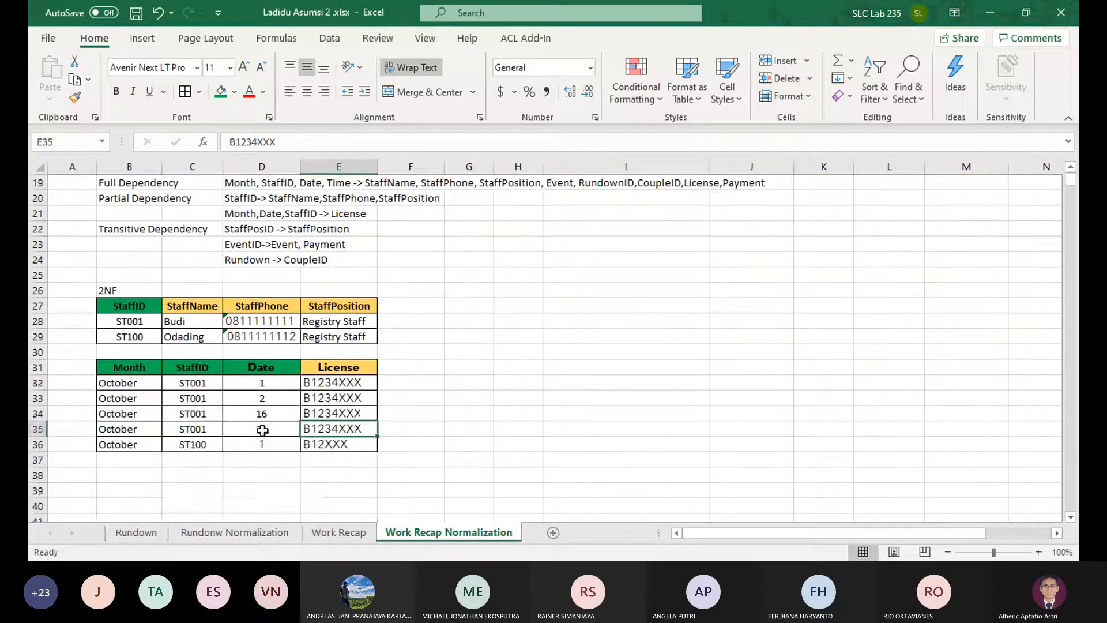
pyautogui.scroll(3, 263, 429)
pyautogui.click(123, 202)
pyautogui.moveTo(122, 202); pyautogui.dragTo(158, 212)
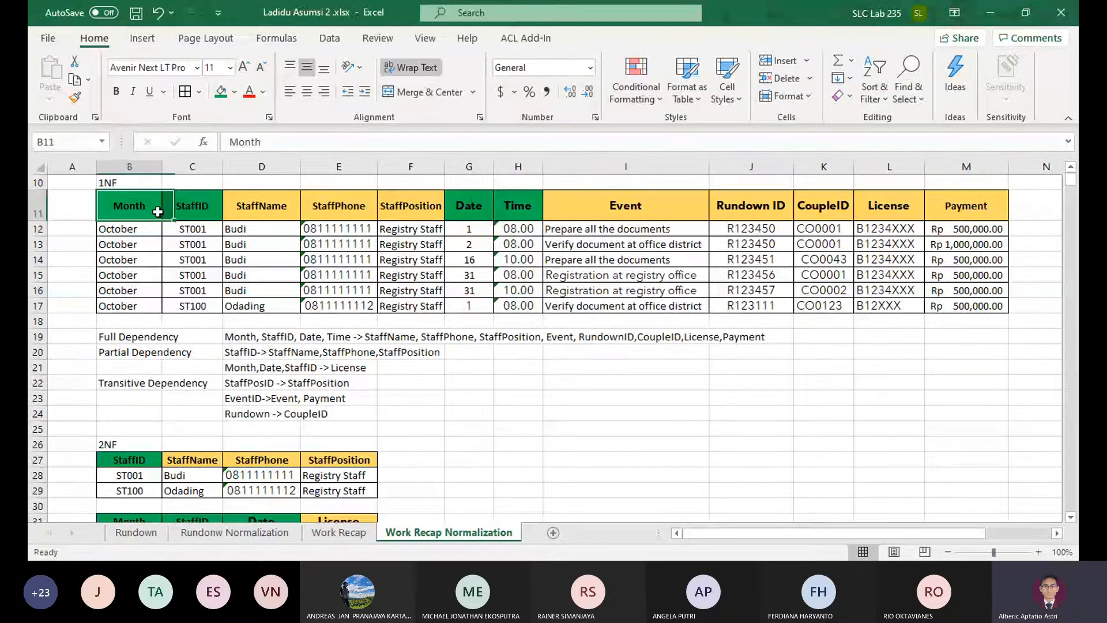
pyautogui.hotkey('ctrl', 'c')
pyautogui.scroll(-5, 119, 366)
pyautogui.click(120, 397)
pyautogui.click(138, 384)
pyautogui.hotkey('ctrl', 'v')
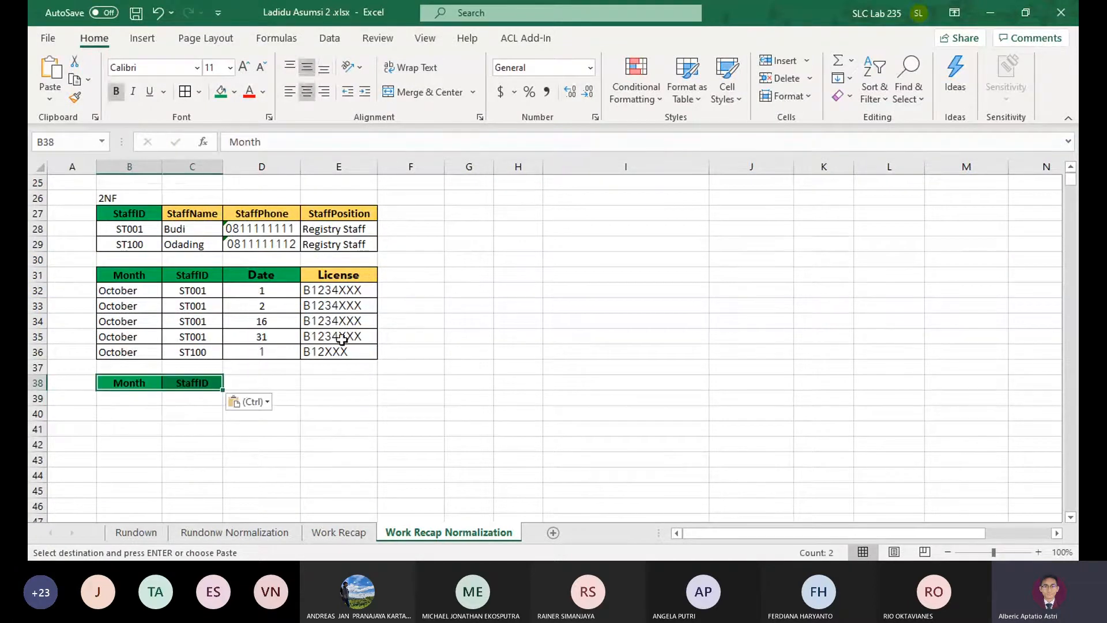
# Start the third 2NF table by copying the full 1NF Month and StaffID columns to B38
pyautogui.scroll(2, 474, 230)
pyautogui.scroll(4, 288, 245)
pyautogui.moveTo(134, 248); pyautogui.dragTo(202, 349)
pyautogui.hotkey('ctrl', 'c')
pyautogui.scroll(-5, 187, 380)
pyautogui.click(138, 424)
pyautogui.hotkey('ctrl', 'v')
# Copy the 1NF Date and Time columns to D38, beside StaffID in the third 2NF table
pyautogui.scroll(6, 395, 374)
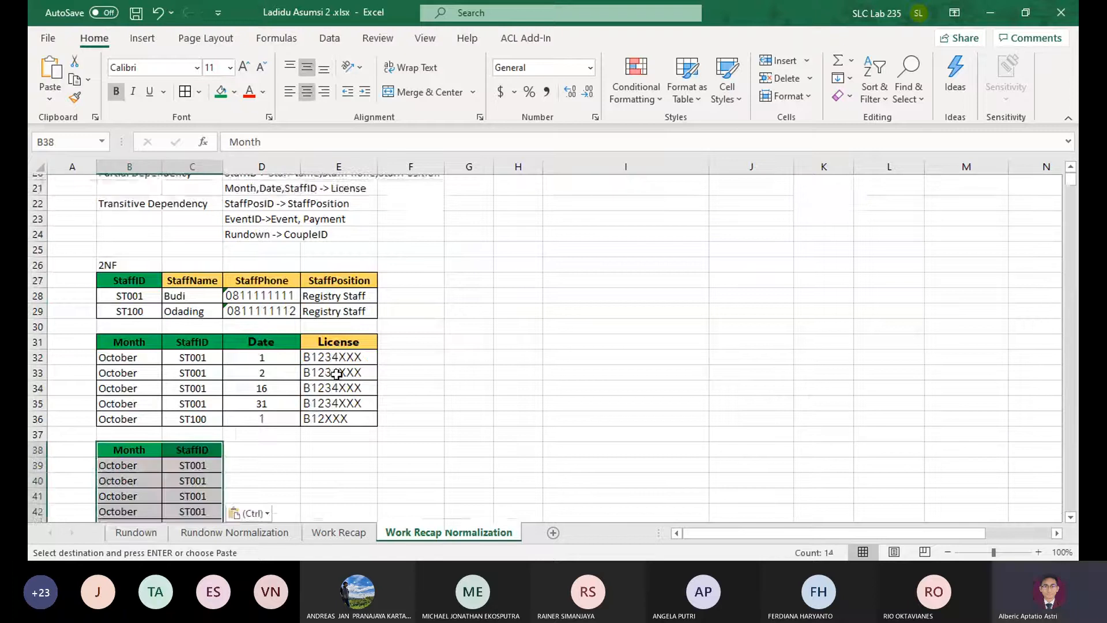
pyautogui.moveTo(468, 298); pyautogui.dragTo(510, 398)
pyautogui.hotkey('ctrl', 'c')
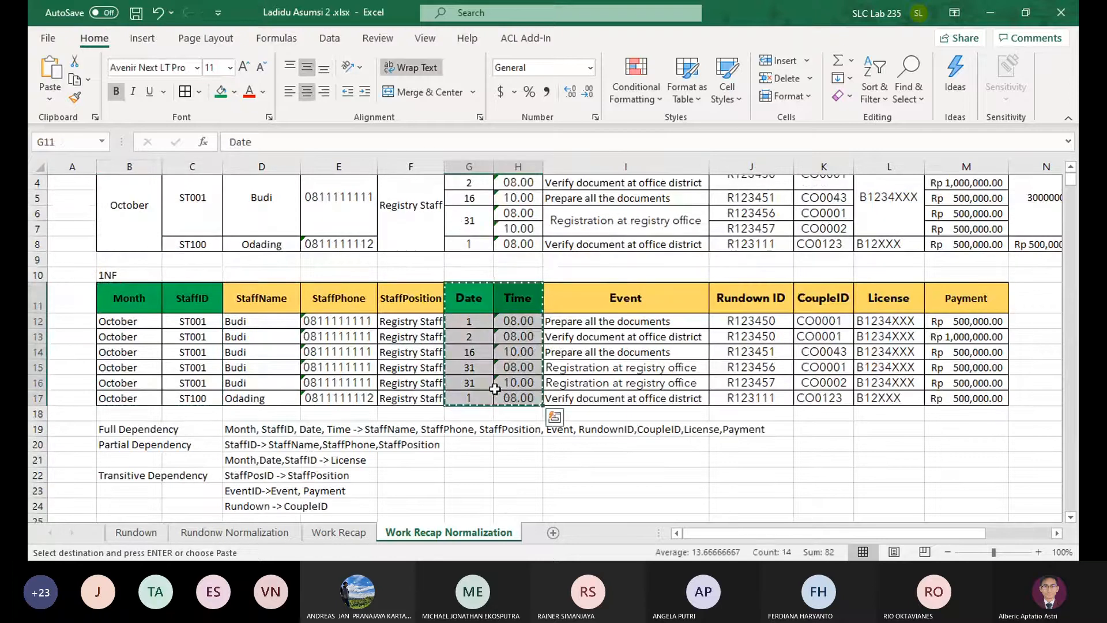
pyautogui.scroll(-6, 311, 461)
pyautogui.click(259, 427)
pyautogui.hotkey('ctrl', 'v')
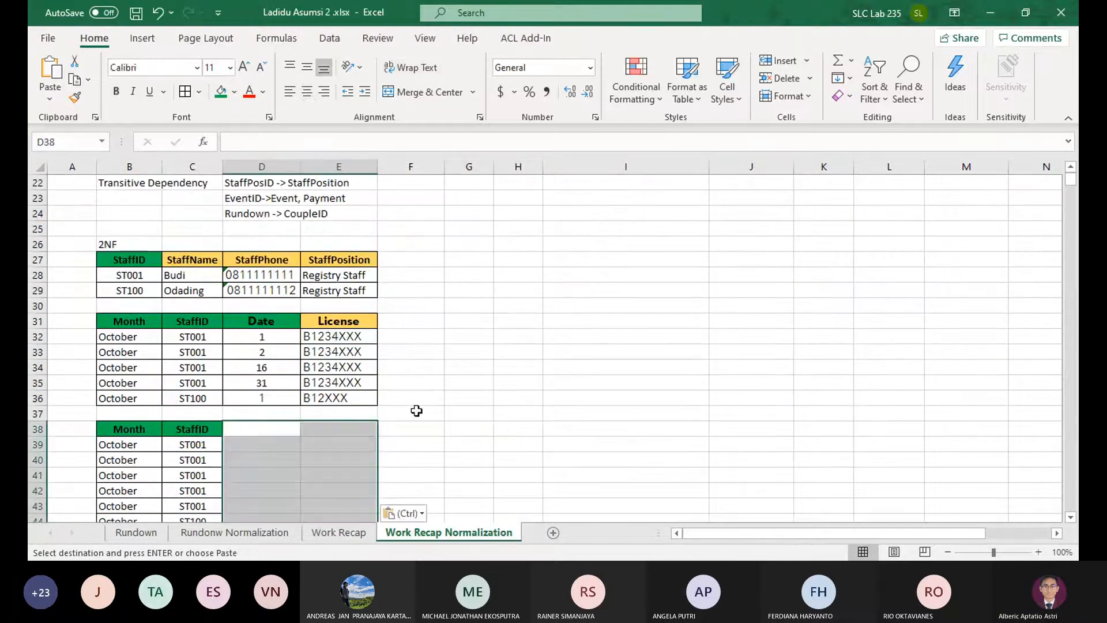
# Copy the 1NF Event, Rundown ID and CoupleID columns to F38, beside Time in the third 2NF table
pyautogui.scroll(4, 467, 390)
pyautogui.moveTo(391, 199); pyautogui.dragTo(259, 290)
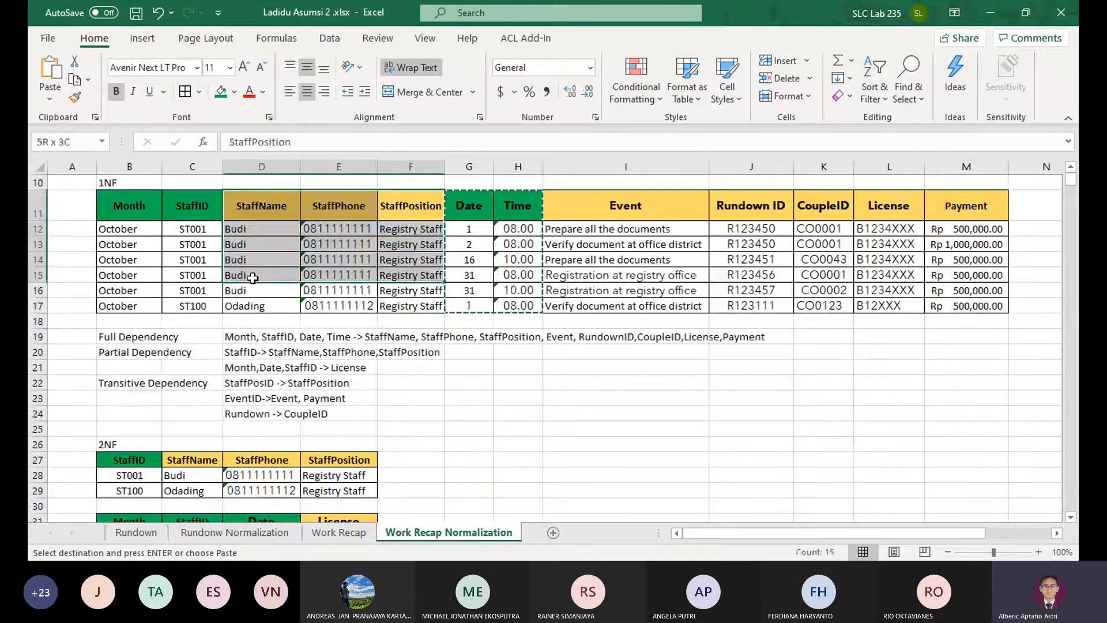
pyautogui.moveTo(866, 205); pyautogui.dragTo(883, 303)
pyautogui.moveTo(655, 214); pyautogui.dragTo(809, 302)
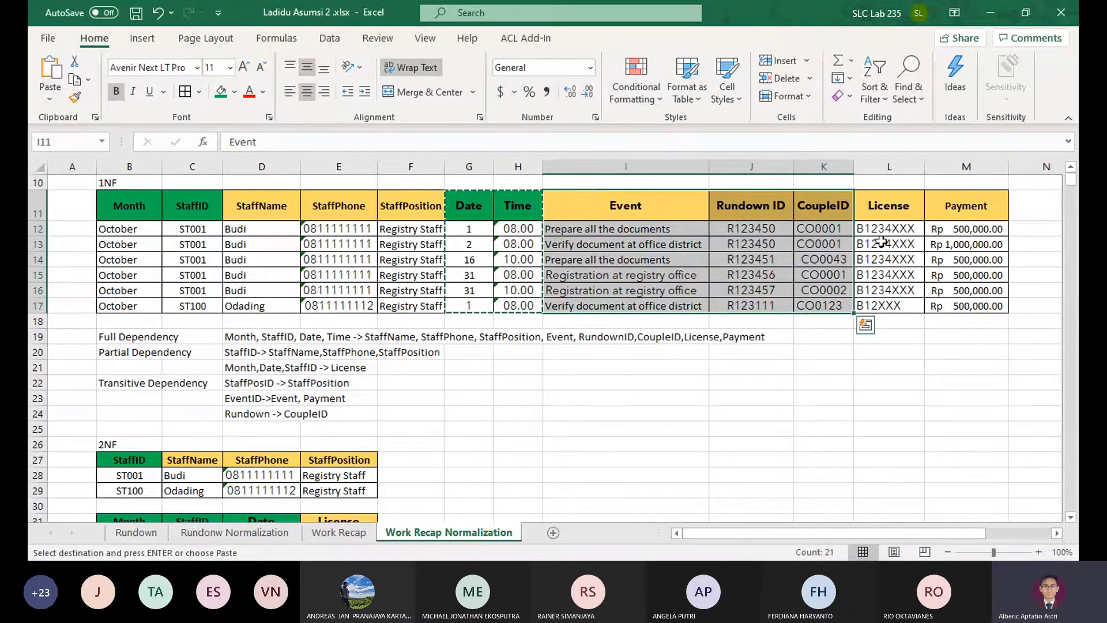
pyautogui.hotkey('ctrl', 'c')
pyautogui.scroll(-2, 414, 466)
pyautogui.scroll(-3, 414, 466)
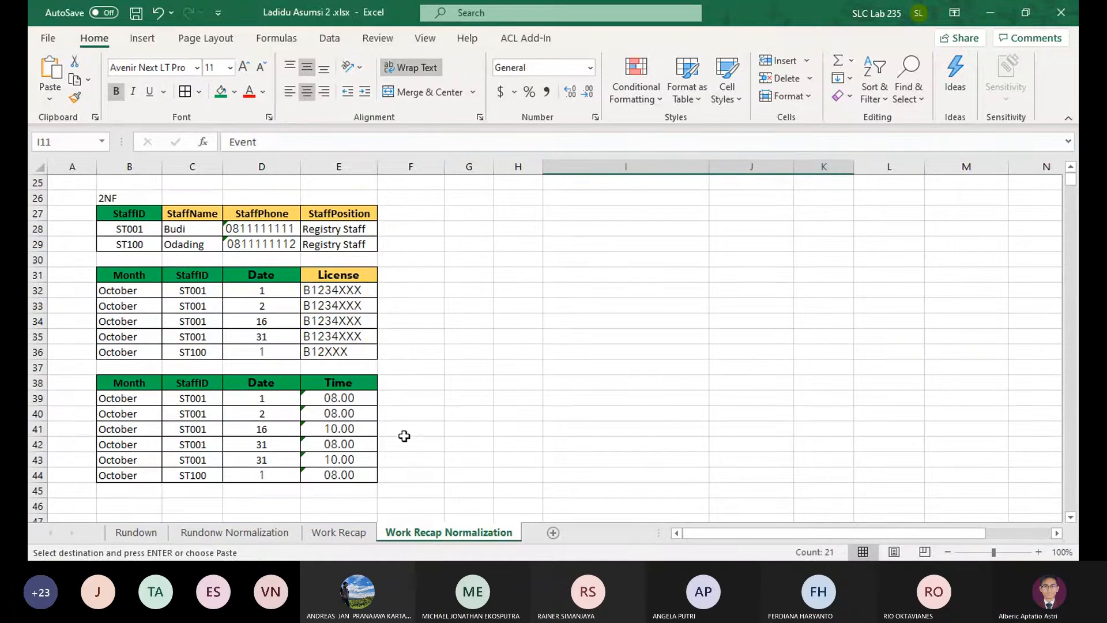
pyautogui.click(408, 383)
pyautogui.hotkey('ctrl', 'v')
# Copy the 1NF Payment column to I38, beside CoupleID in the third 2NF table
pyautogui.scroll(6, 750, 295)
pyautogui.scroll(1, 750, 295)
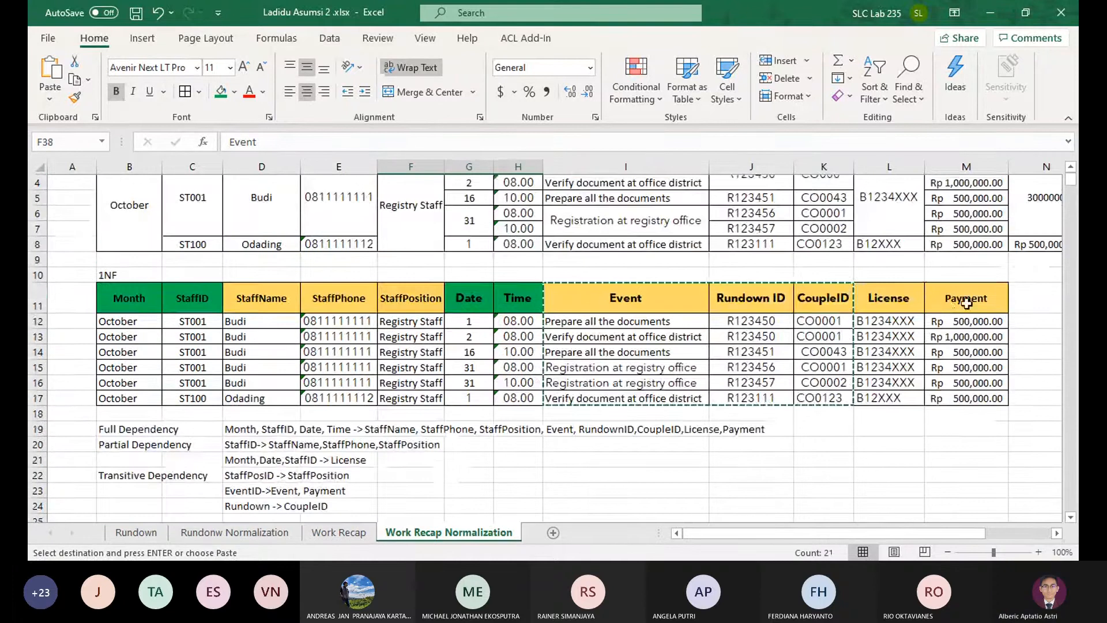
pyautogui.moveTo(966, 294); pyautogui.dragTo(967, 393)
pyautogui.scroll(-5, 588, 469)
pyautogui.click(587, 468)
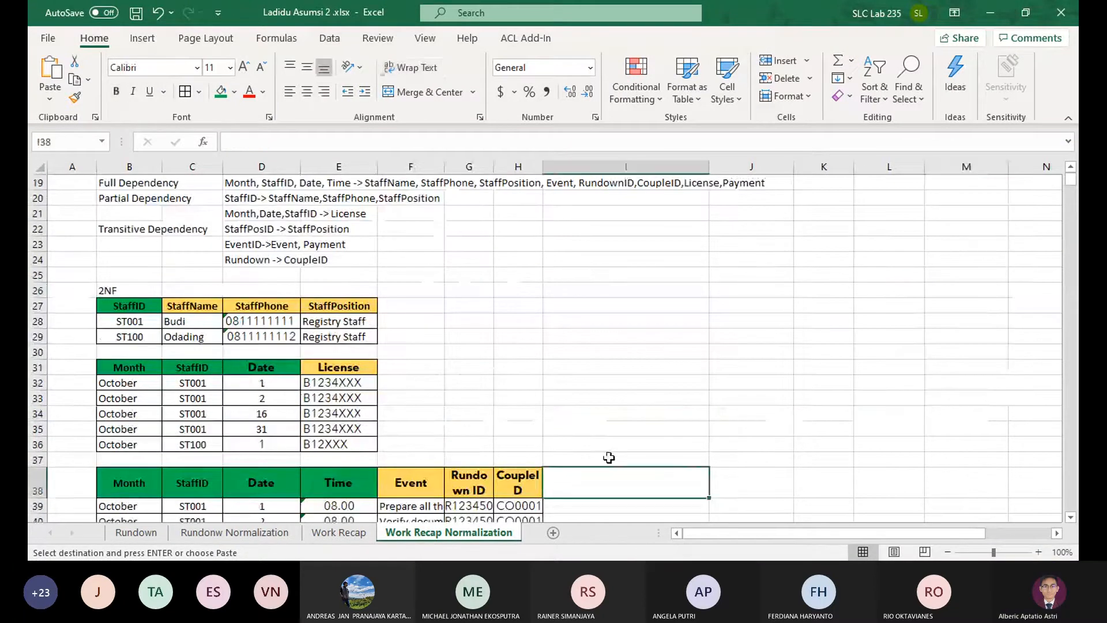
pyautogui.hotkey('ctrl', 'v')
# Widen columns F and G so the Event and Rundown ID entries fit, and fit row 41's height to its content
pyautogui.scroll(-3, 587, 468)
pyautogui.doubleClick(445, 167)
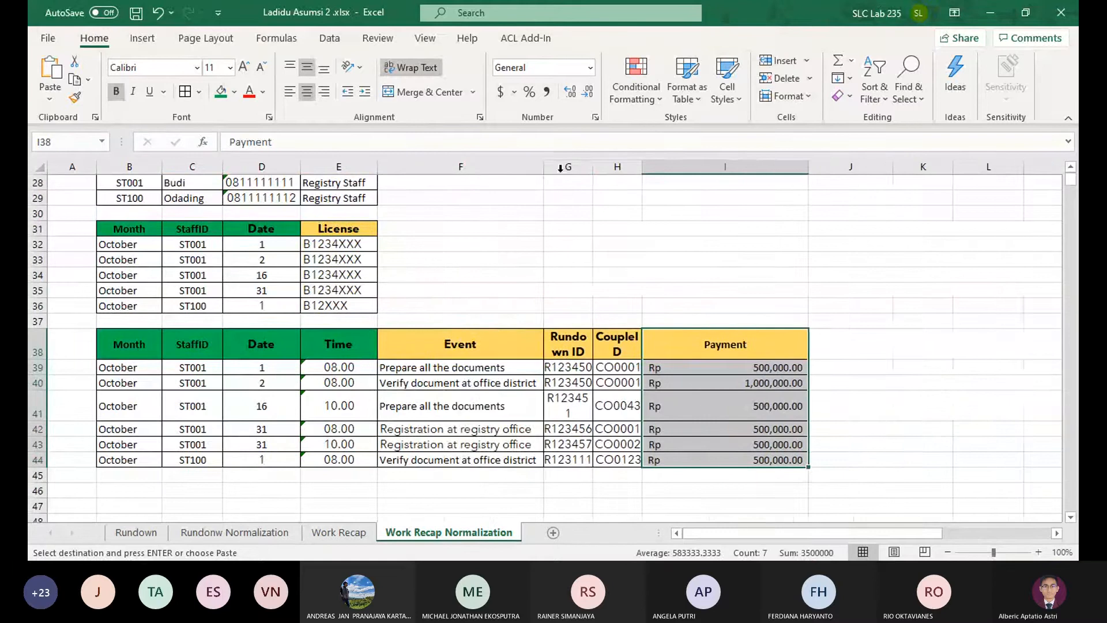
pyautogui.doubleClick(593, 167)
pyautogui.scroll(8, 523, 247)
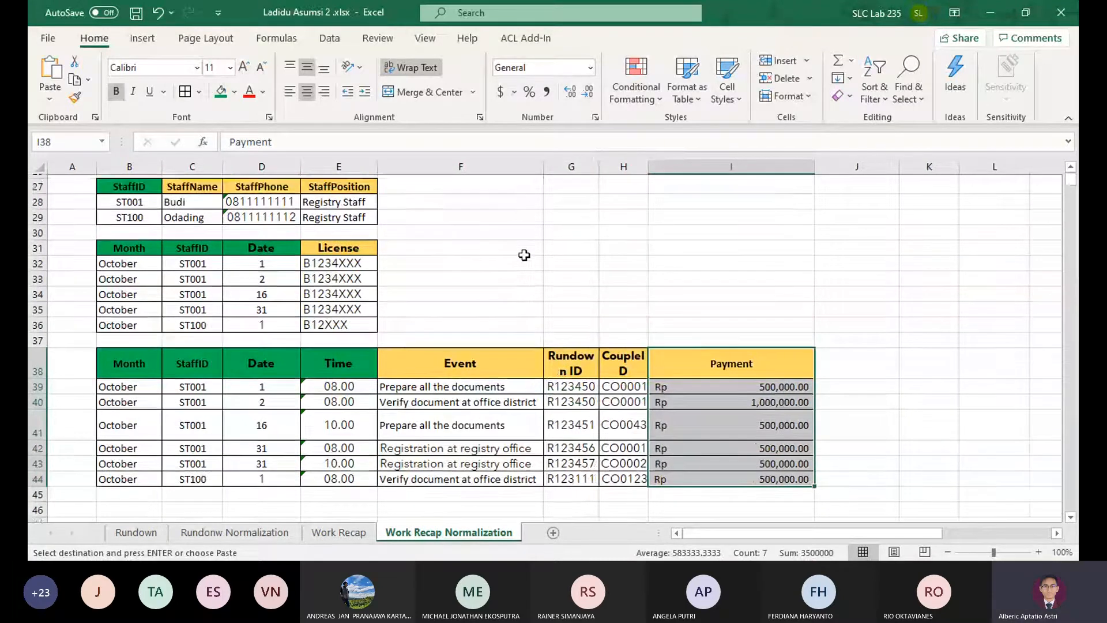
pyautogui.scroll(-10, 523, 288)
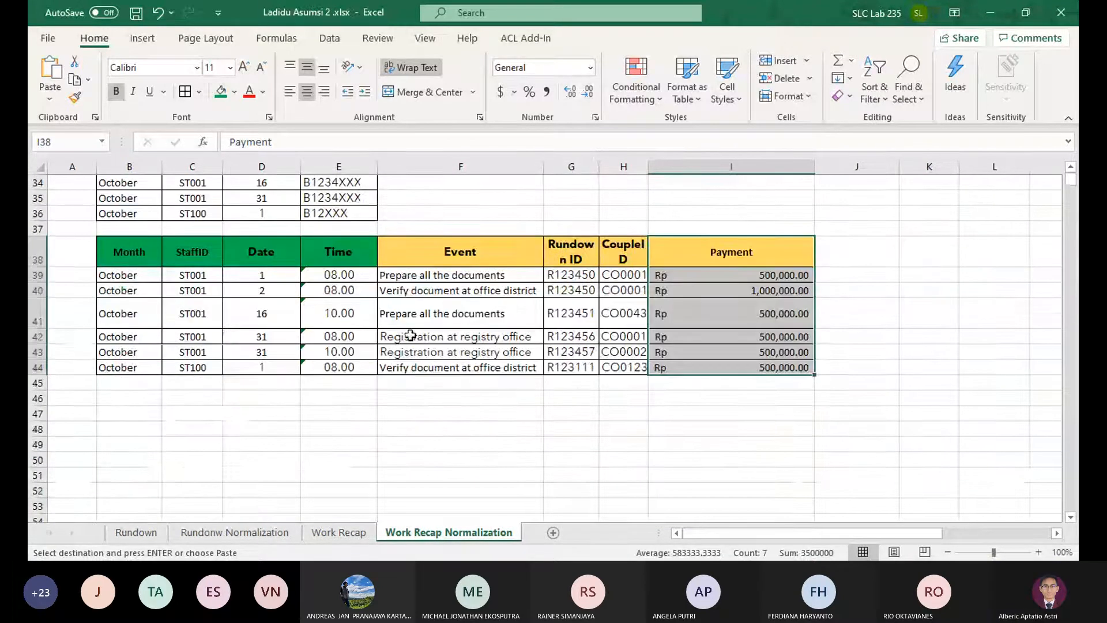
pyautogui.click(710, 321)
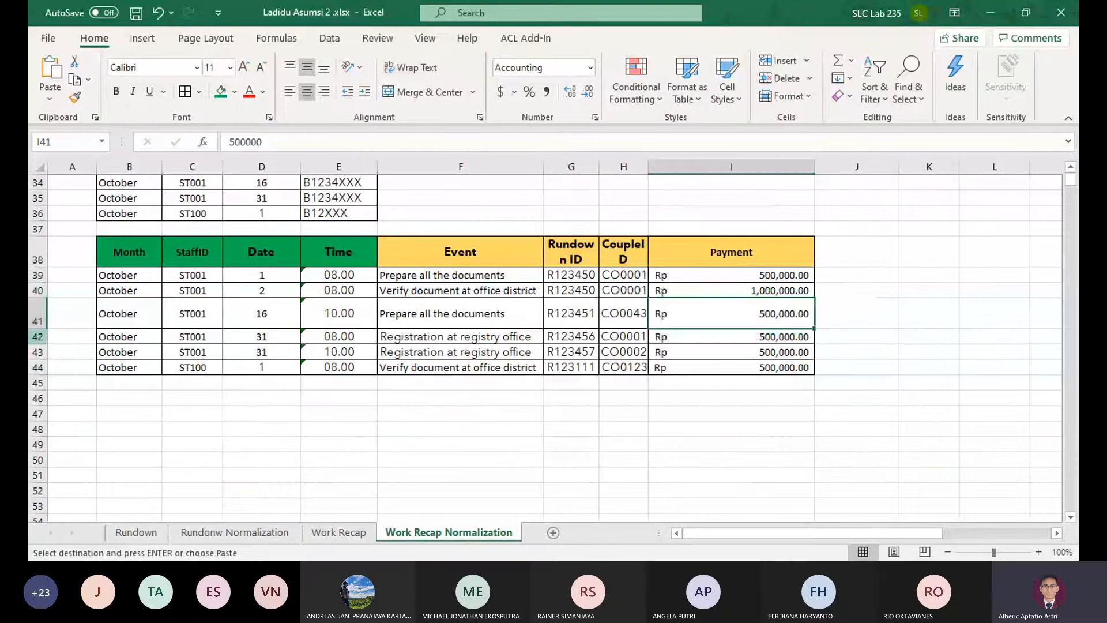
pyautogui.moveTo(599, 163); pyautogui.dragTo(604, 163)
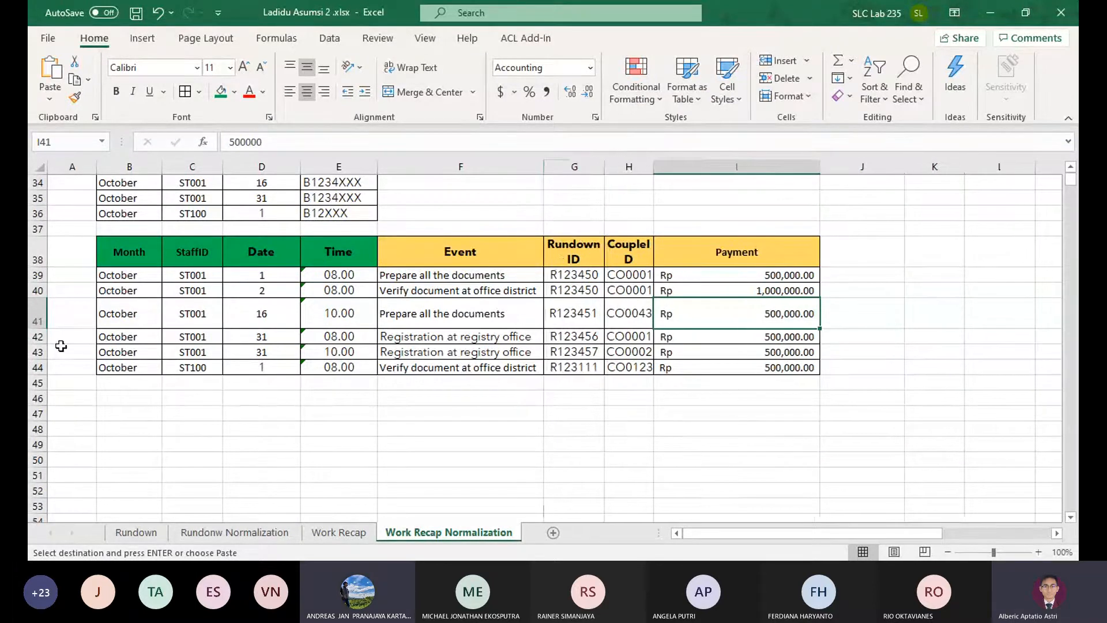
pyautogui.doubleClick(38, 329)
# Compare the 1NF table and its dependency list with the three 2NF tables
pyautogui.scroll(2, 467, 375)
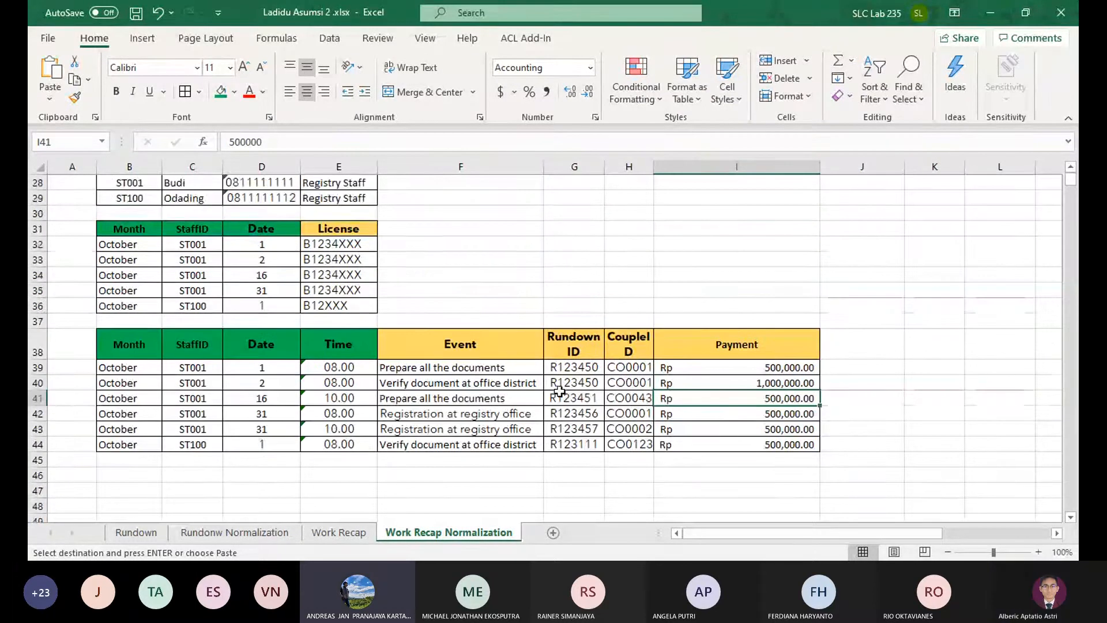
pyautogui.scroll(2, 559, 391)
pyautogui.scroll(5, 563, 393)
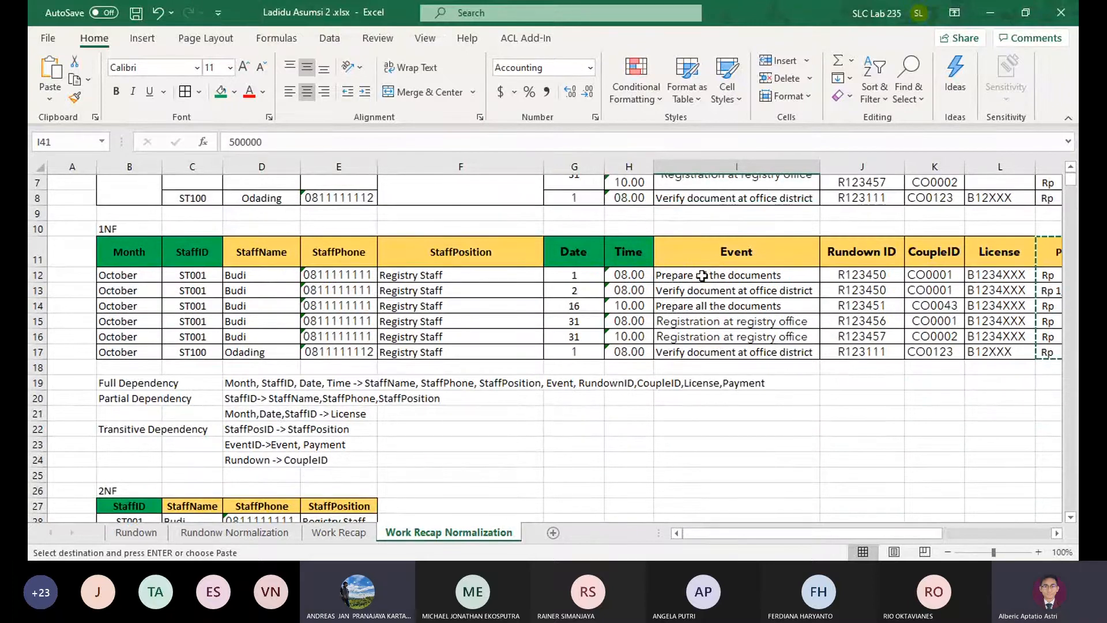
pyautogui.scroll(-3, 518, 317)
pyautogui.scroll(-3, 501, 327)
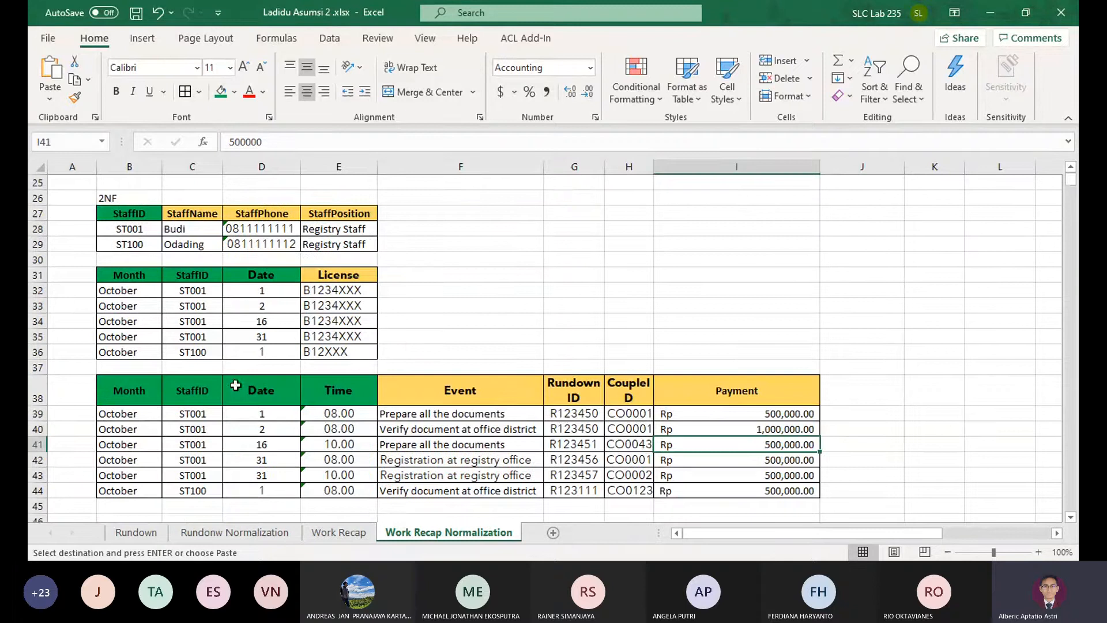
pyautogui.click(208, 394)
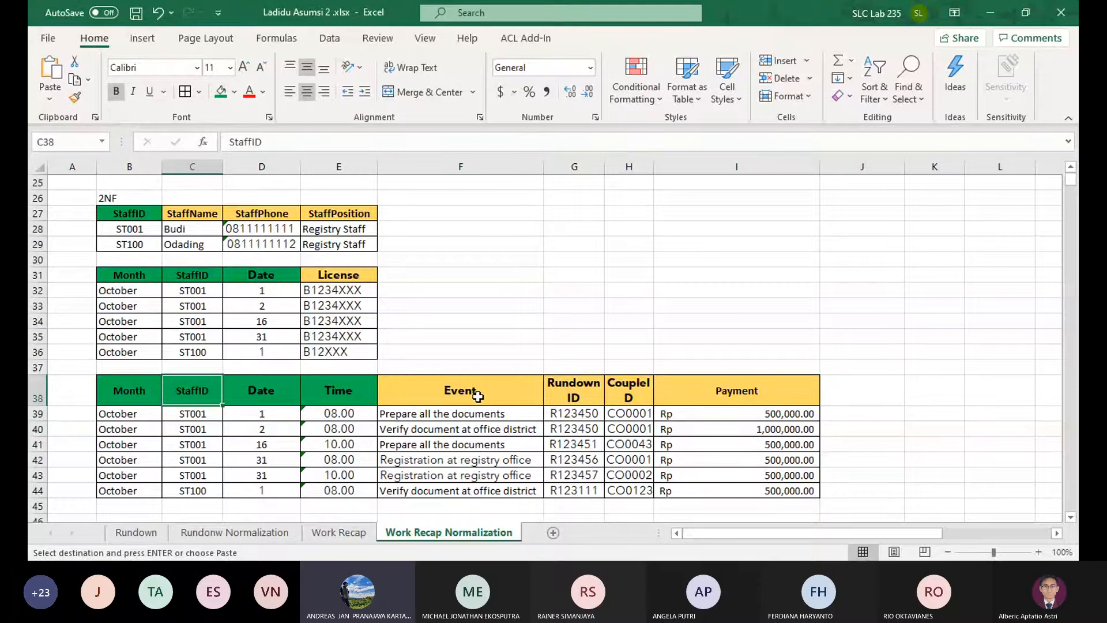
pyautogui.click(461, 426)
pyautogui.click(435, 415)
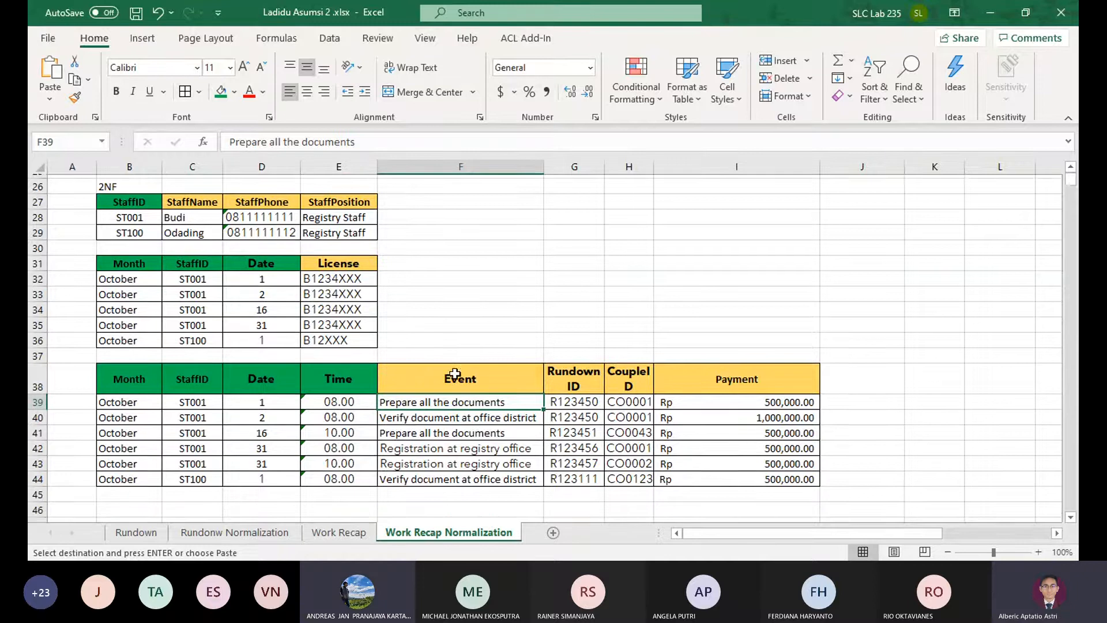
pyautogui.scroll(-1, 462, 363)
pyautogui.scroll(1, 462, 364)
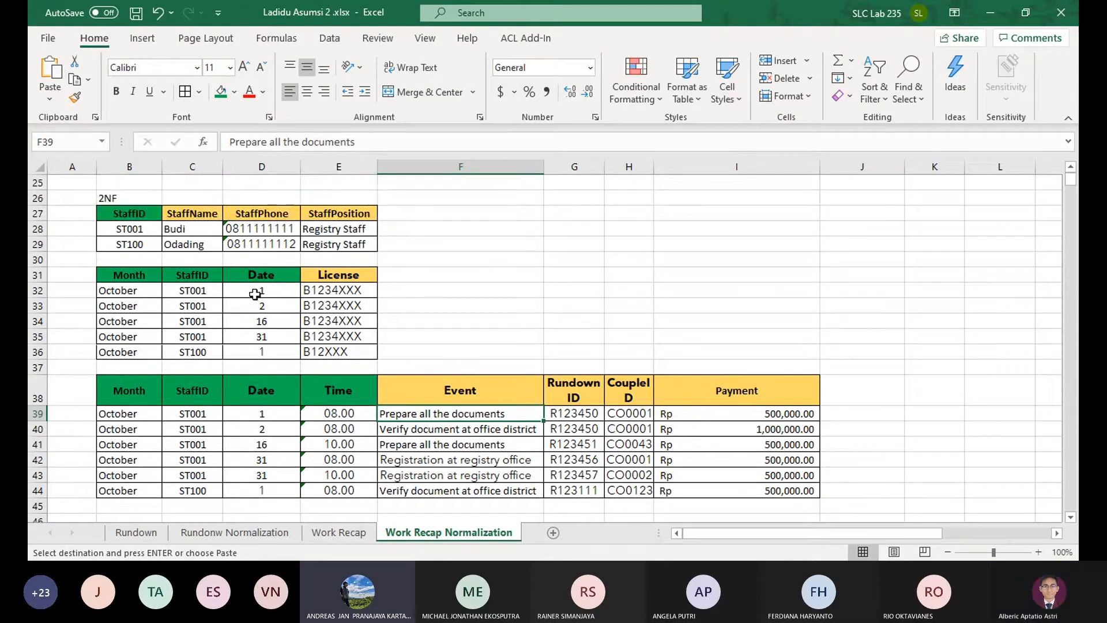
# Examine the Month, StaffID, Date and Time key headers and the Event header of the third 2NF table
pyautogui.click(381, 396)
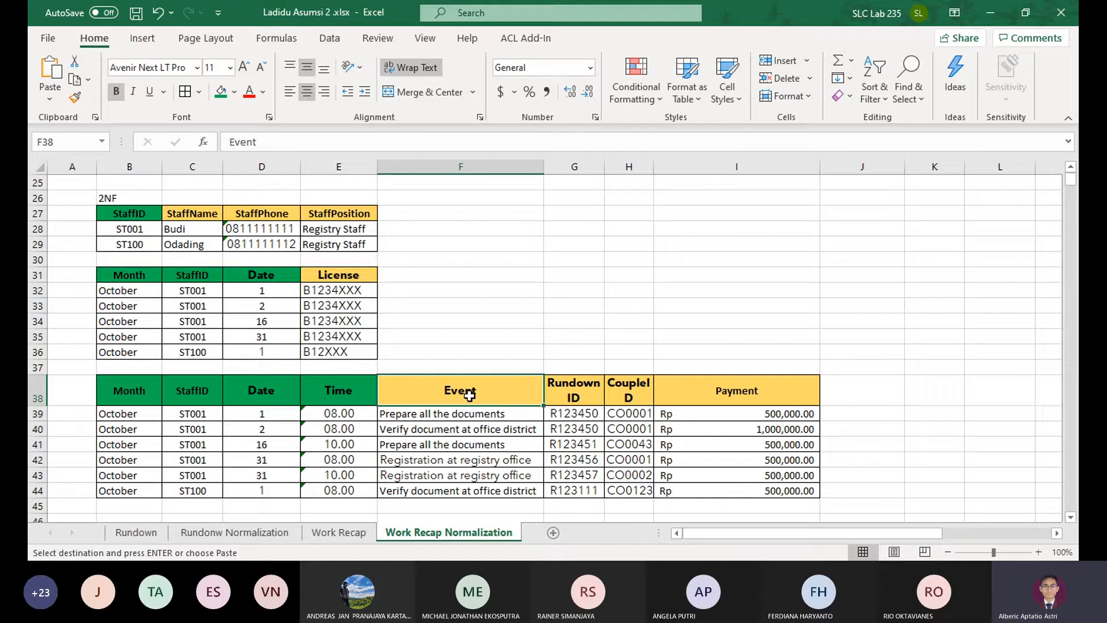
pyautogui.moveTo(332, 392); pyautogui.dragTo(119, 391)
pyautogui.hotkey('ctrl', 'v')
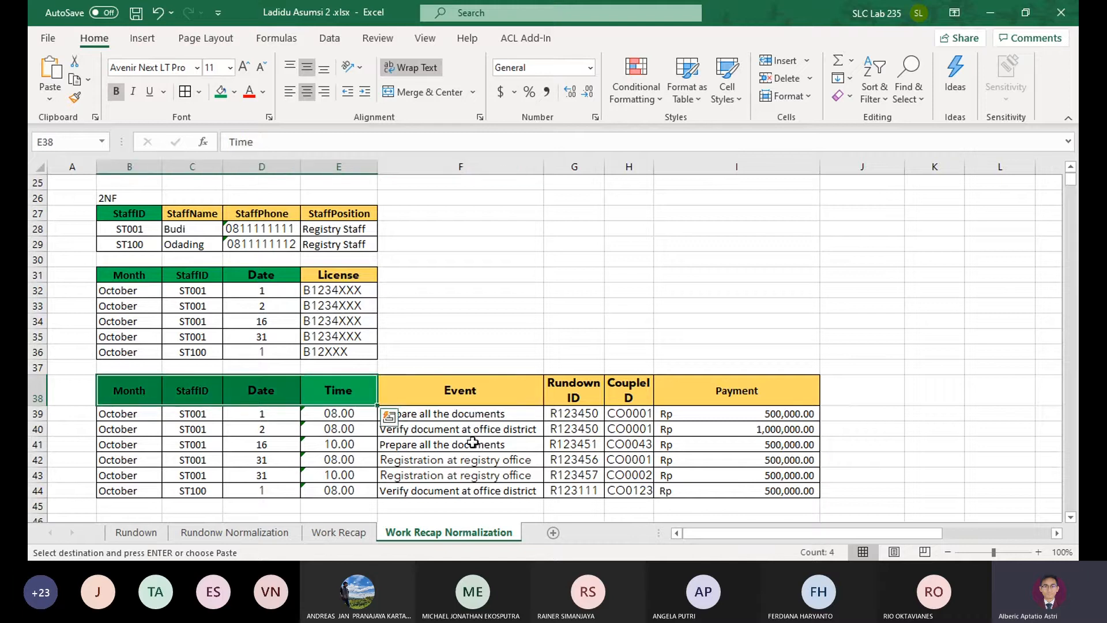
pyautogui.click(347, 389)
pyautogui.click(284, 390)
pyautogui.click(139, 391)
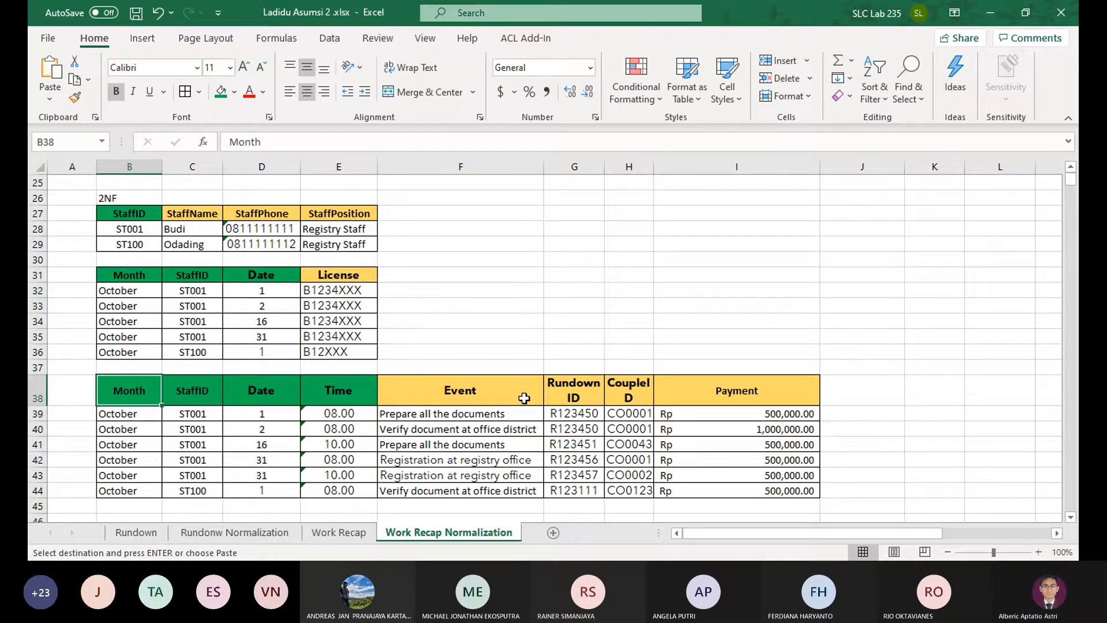
# Review how Month, StaffID, Date and Time identify the ST100 row of the 1NF table
pyautogui.scroll(6, 524, 397)
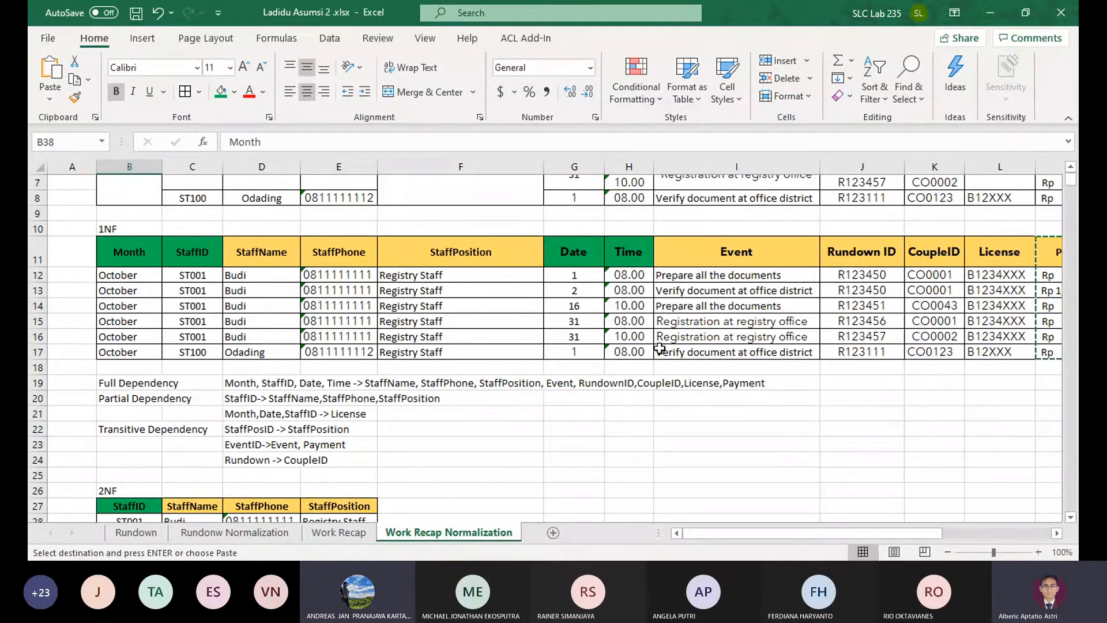
pyautogui.click(622, 352)
pyautogui.keyDown('ctrl'); pyautogui.click(572, 278); pyautogui.keyUp('ctrl')
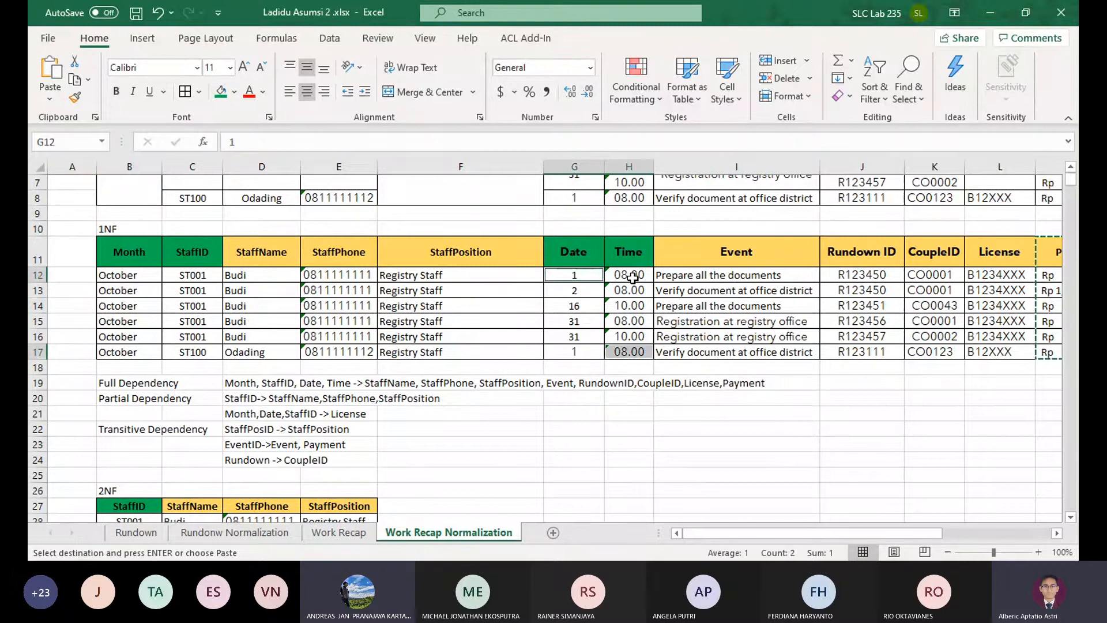
pyautogui.click(636, 353)
pyautogui.click(669, 382)
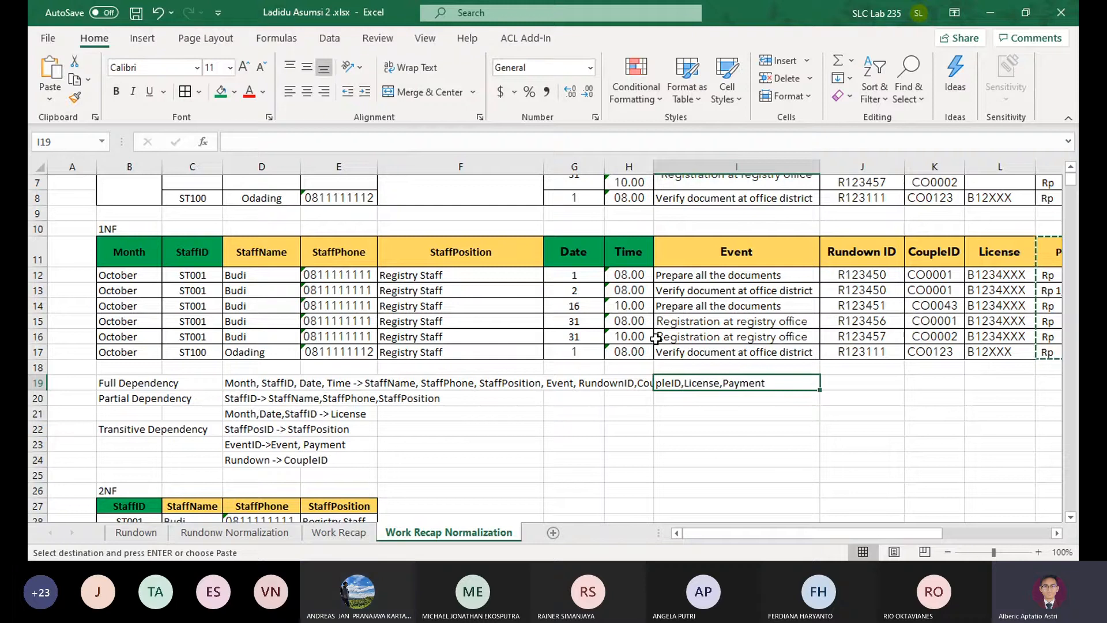
pyautogui.moveTo(631, 351); pyautogui.dragTo(136, 357)
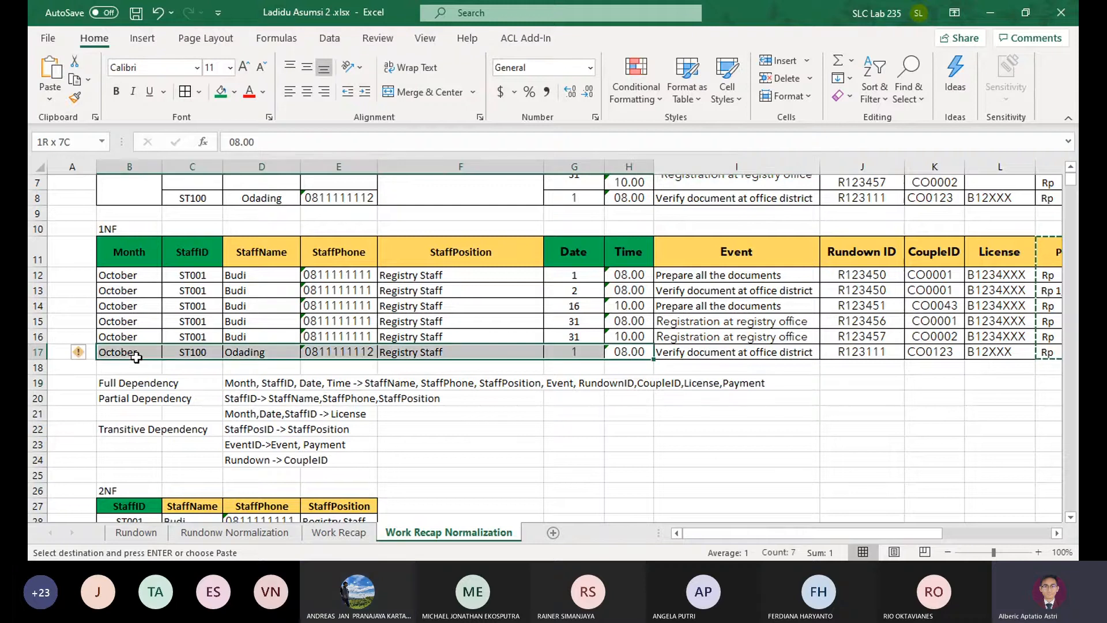
# Review the event and key values of the 1NF rows against the 2NF tables
pyautogui.click(515, 354)
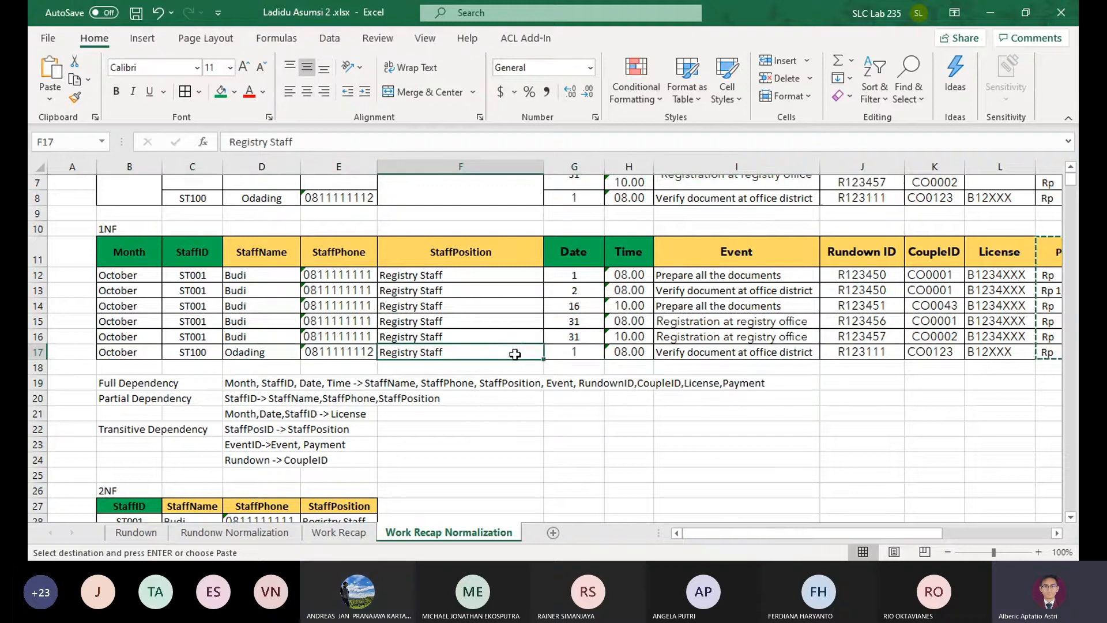
pyautogui.click(694, 356)
pyautogui.click(705, 280)
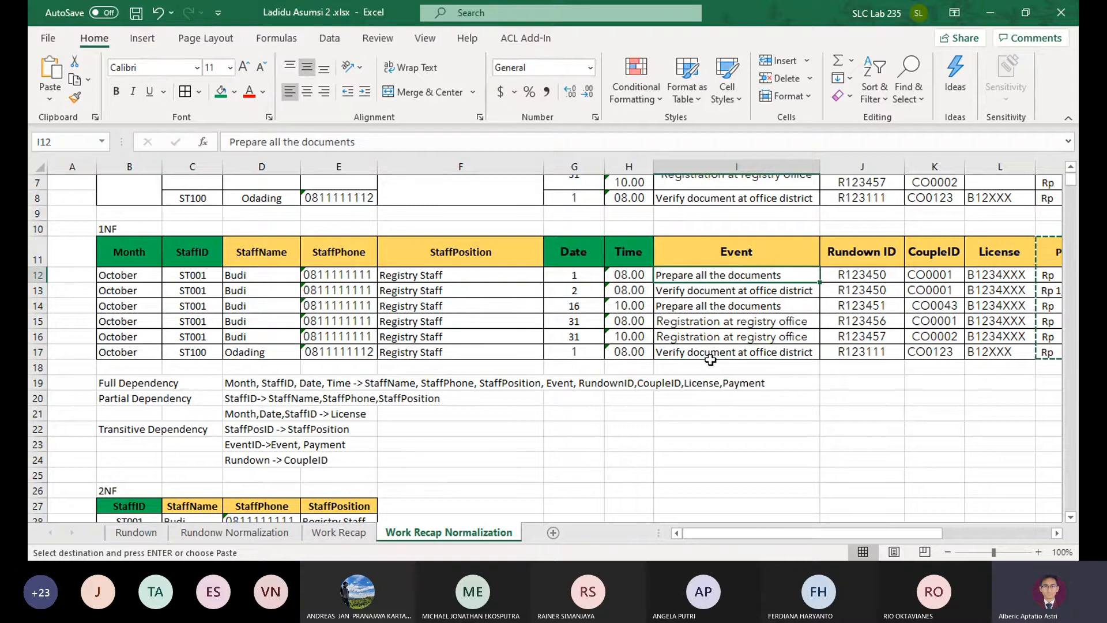
pyautogui.click(708, 356)
pyautogui.click(152, 352)
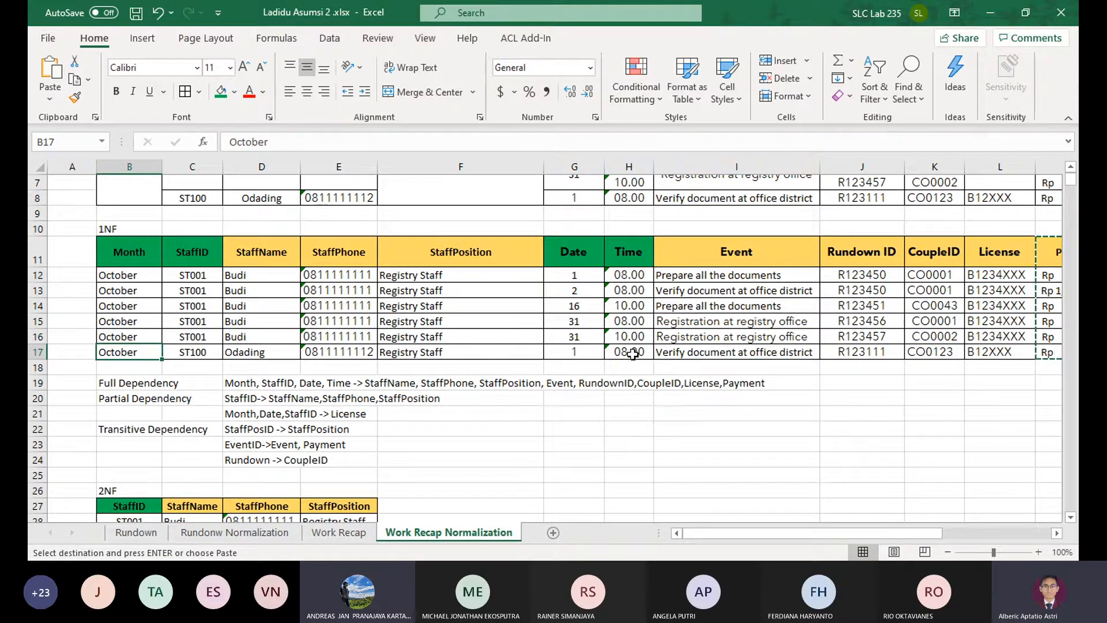
pyautogui.scroll(-7, 633, 354)
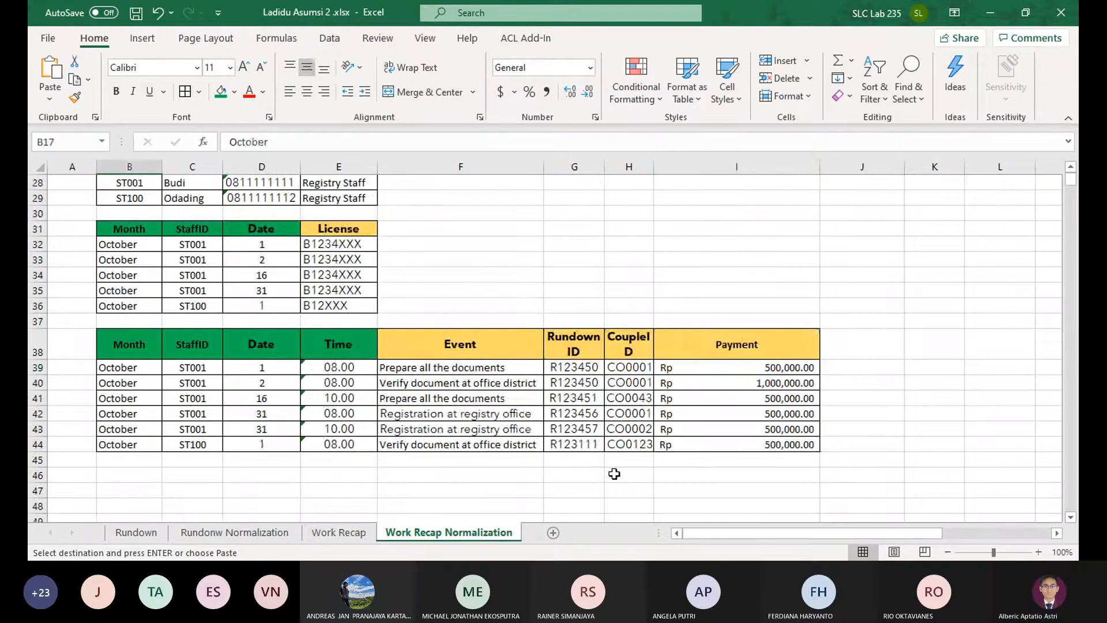
pyautogui.scroll(4, 406, 427)
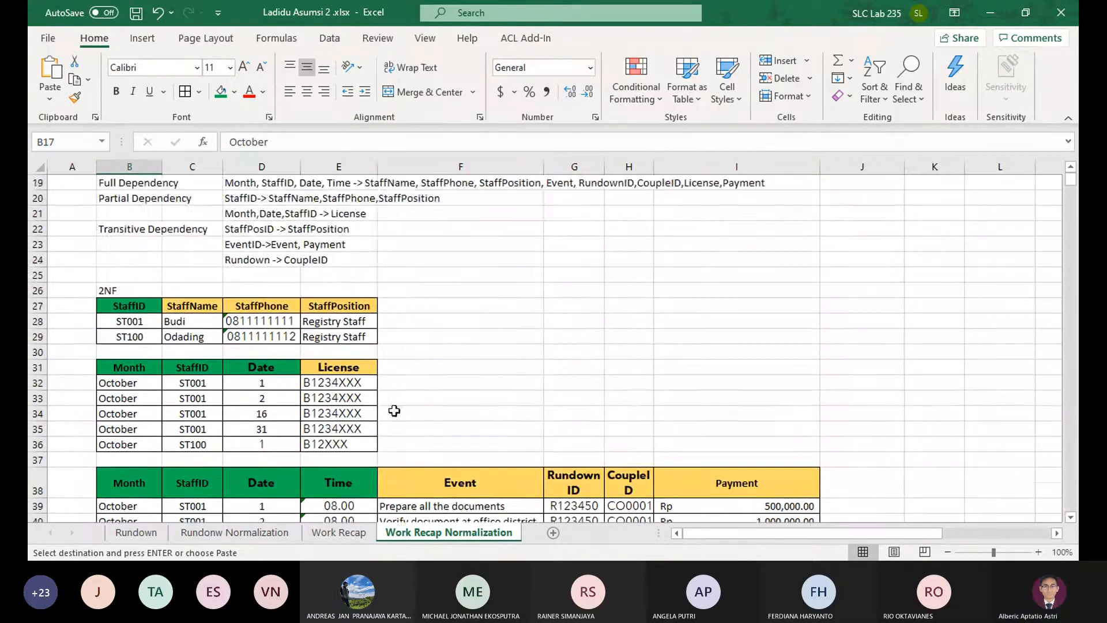
pyautogui.scroll(-3, 410, 429)
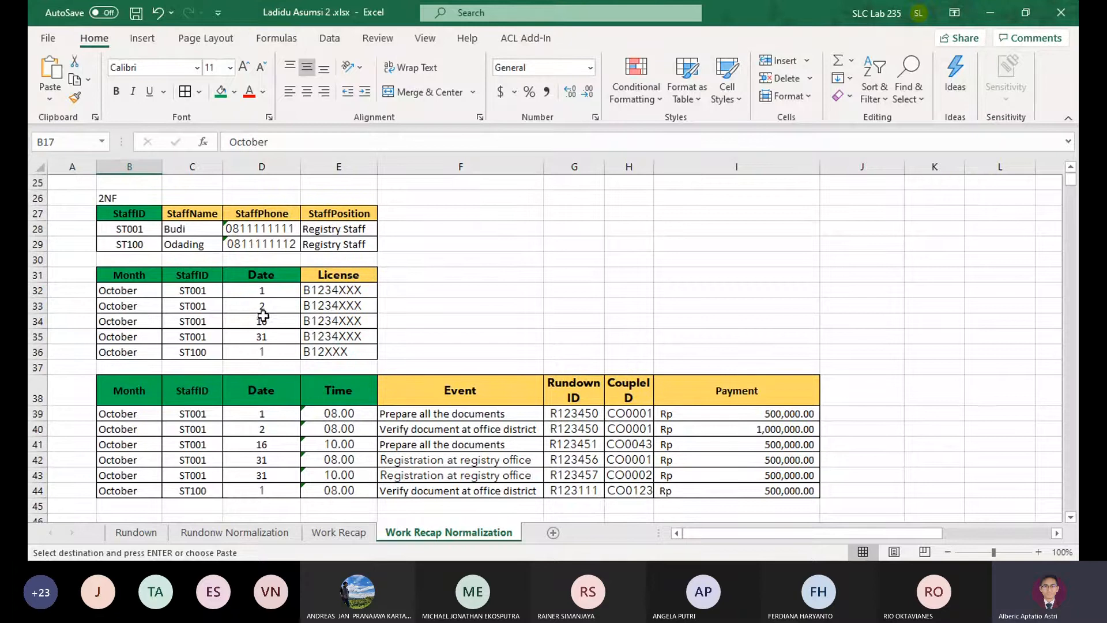
pyautogui.scroll(-2, 161, 414)
# Label cell B46 below the 2NF tables as 3NF
pyautogui.click(138, 428)
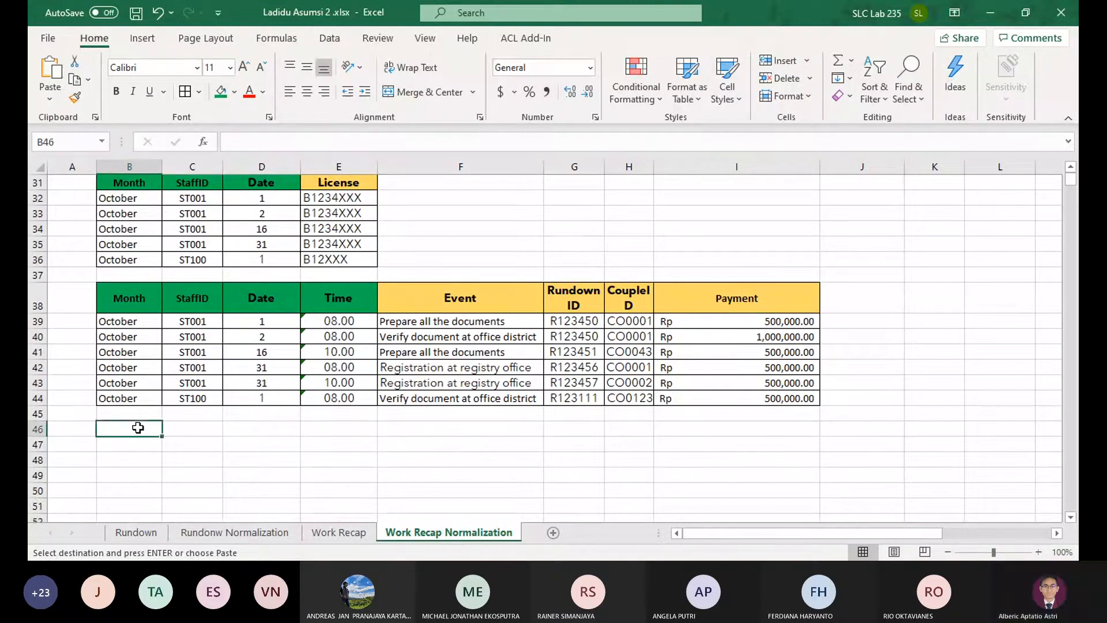
pyautogui.write('3NF')
pyautogui.press('Return')
# Copy all three 2NF tables to the area starting at B47, under the 3NF label
pyautogui.scroll(-1, 512, 362)
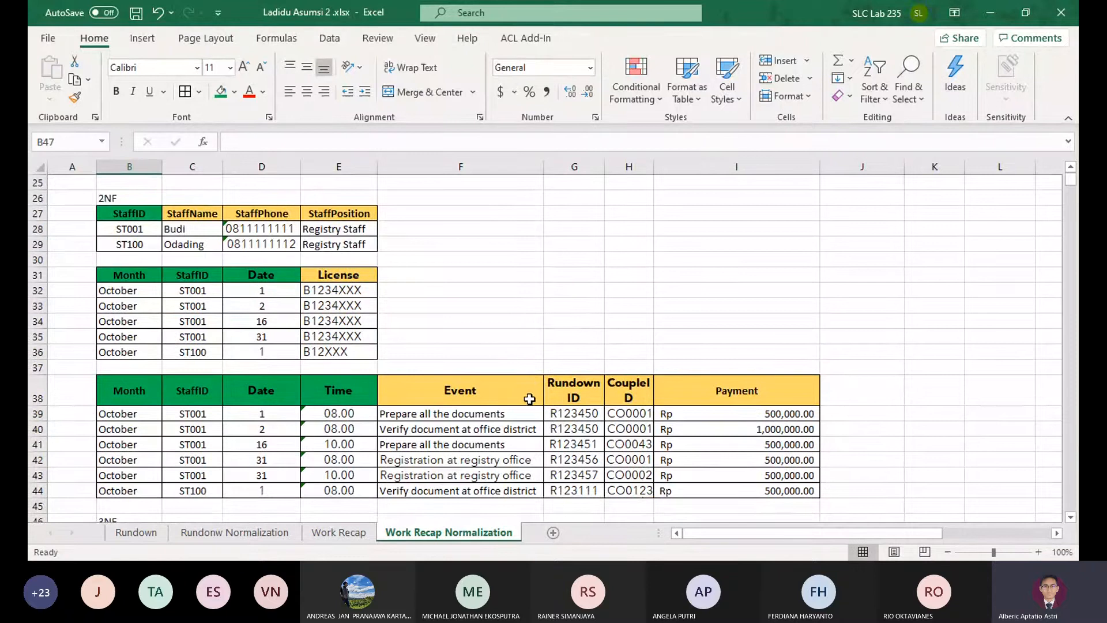
pyautogui.scroll(-2, 535, 403)
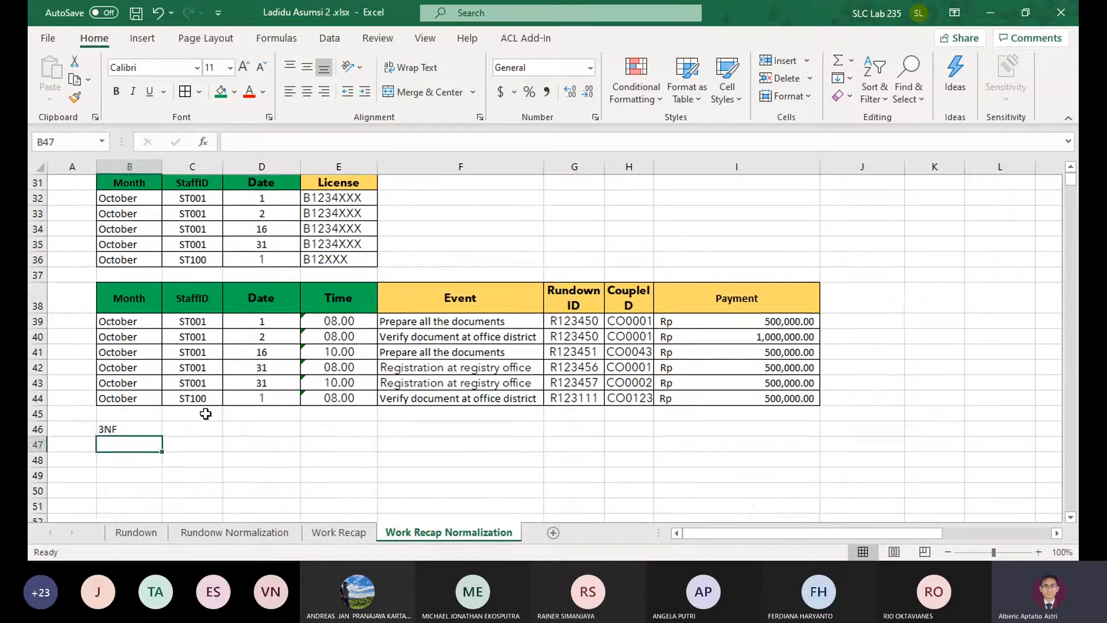
pyautogui.scroll(3, 205, 413)
pyautogui.click(128, 258)
pyautogui.scroll(-1, 145, 305)
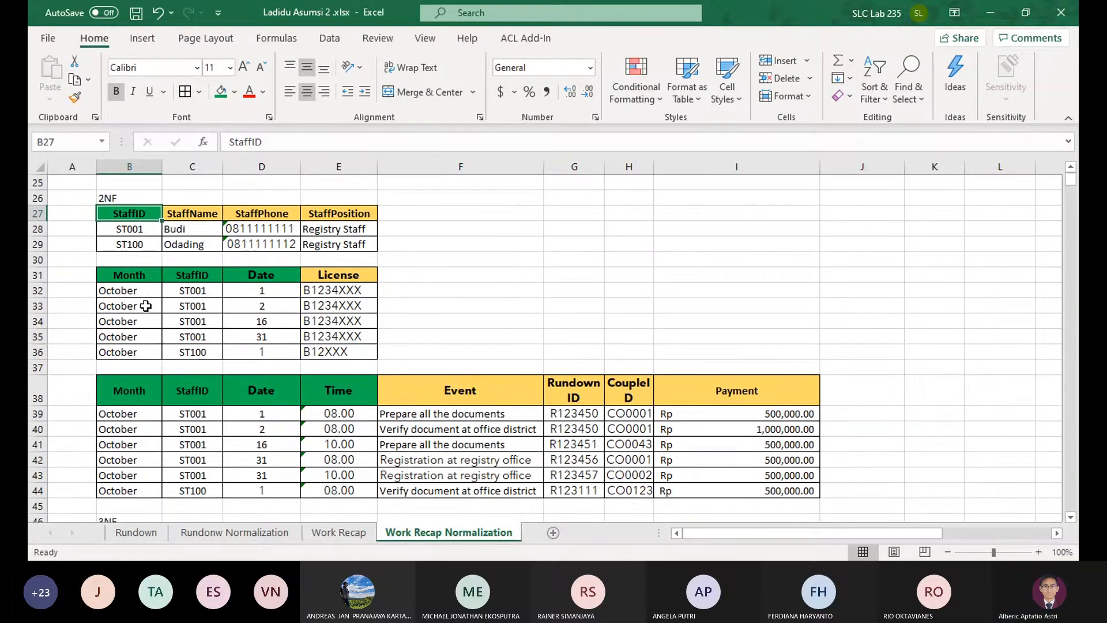
pyautogui.moveTo(128, 214); pyautogui.dragTo(760, 489)
pyautogui.hotkey('ctrl', 'c')
pyautogui.scroll(-3, 760, 489)
pyautogui.click(128, 400)
pyautogui.hotkey('ctrl', 'v')
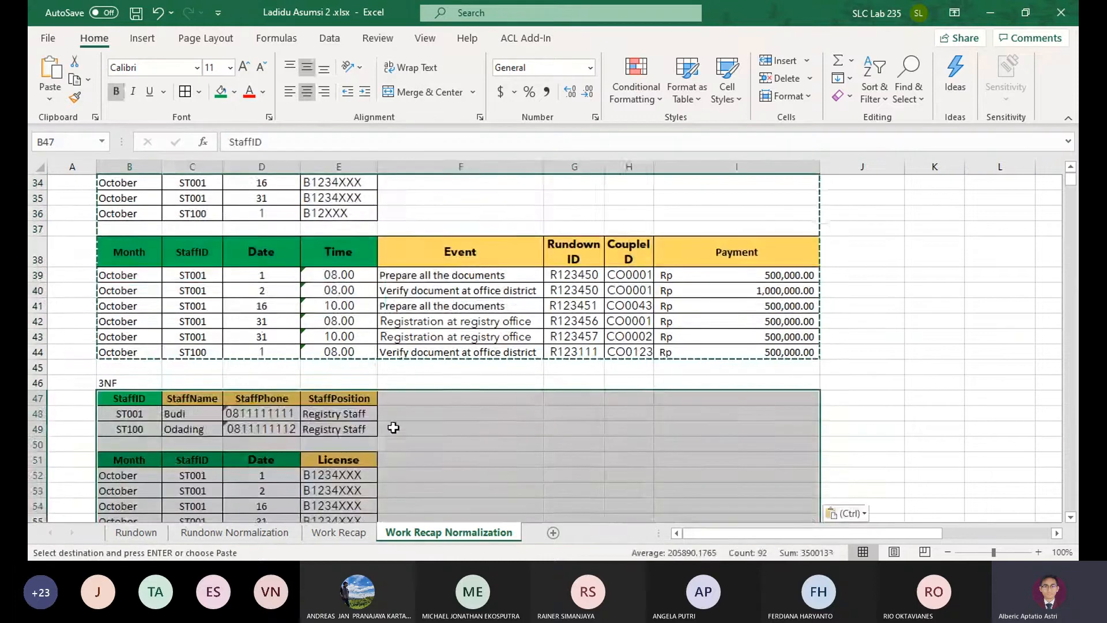
# Move the StaffPosition column out of the first 3NF table to C66, below the last 3NF table
pyautogui.scroll(-1, 417, 419)
pyautogui.click(417, 419)
pyautogui.click(444, 370)
pyautogui.moveTo(340, 246); pyautogui.dragTo(337, 272)
pyautogui.scroll(-3, 191, 416)
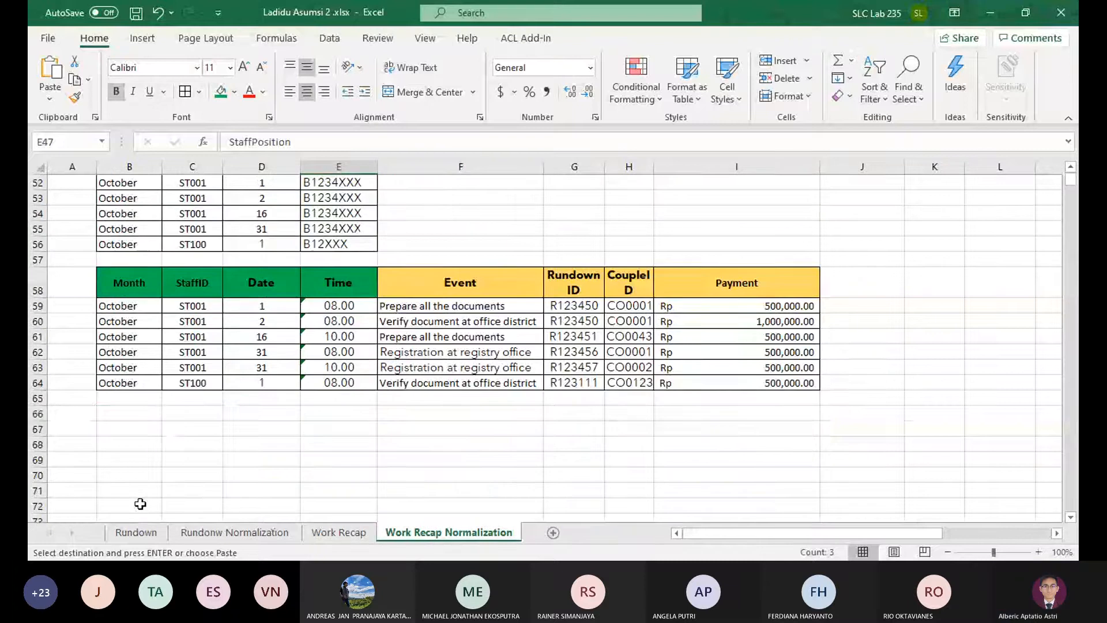
pyautogui.click(190, 416)
pyautogui.hotkey('ctrl', 'v')
# Add a StaffPositionID header in B66 beside StaffPosition and enter 1 as the first Registry Staff ID
pyautogui.click(145, 415)
pyautogui.write('S')
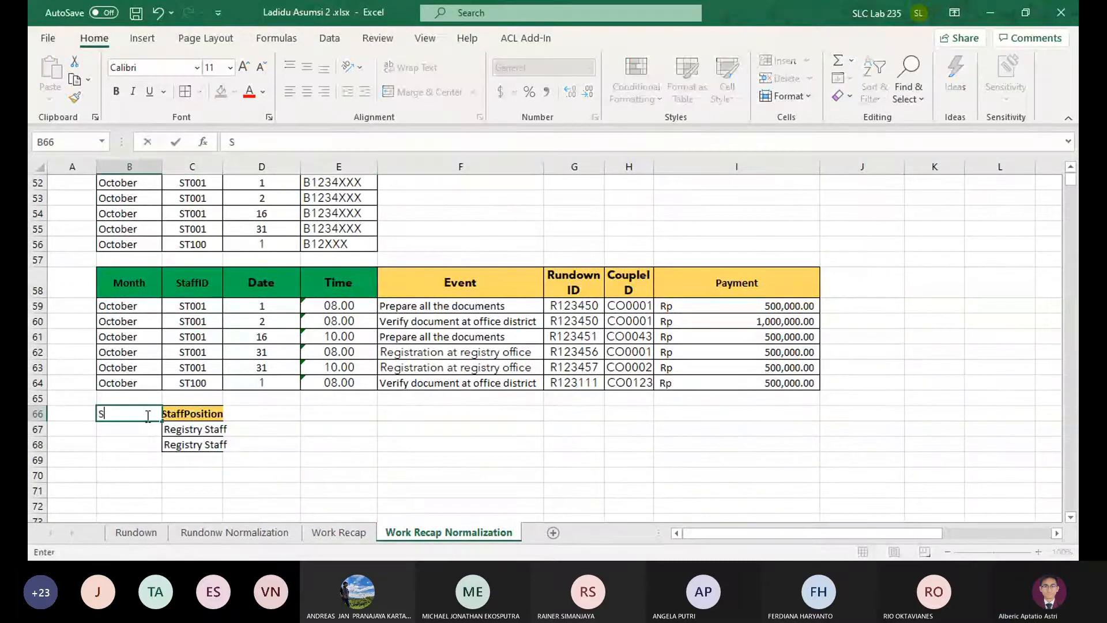
pyautogui.write('taffPositionI')
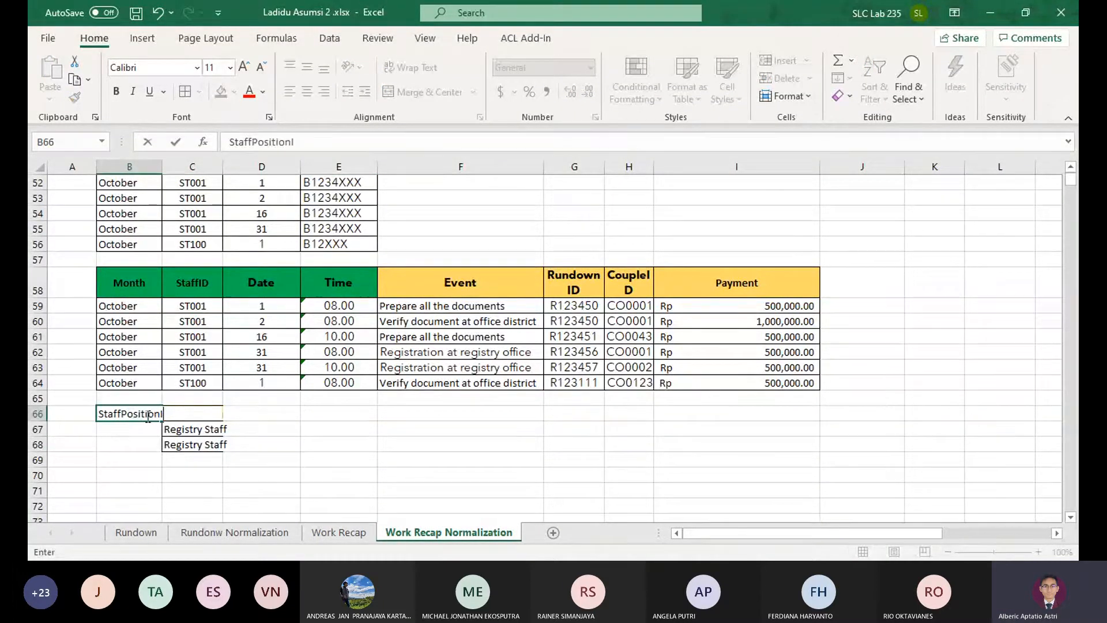
pyautogui.press('Return')
pyautogui.write('1')
pyautogui.press('Return')
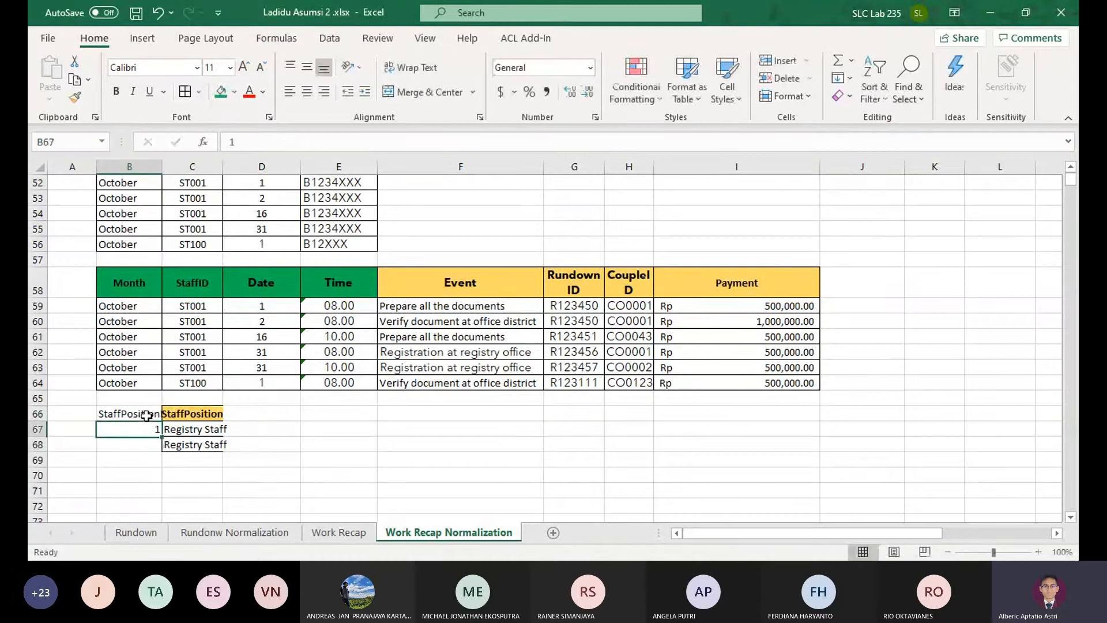
# Copy the Registry staff ID 4 from the Rundonw Normalization sheet's StaffPosition table into B67 of Work Recap Normalization
pyautogui.click(234, 532)
pyautogui.scroll(-20, 278, 311)
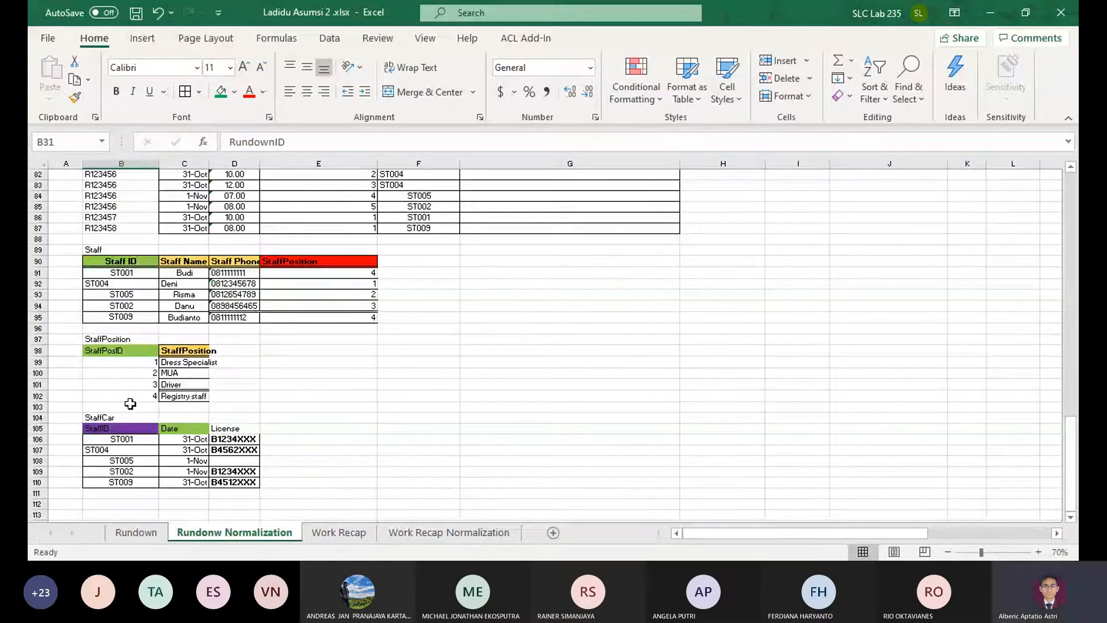
pyautogui.click(139, 397)
pyautogui.hotkey('ctrl', 'c')
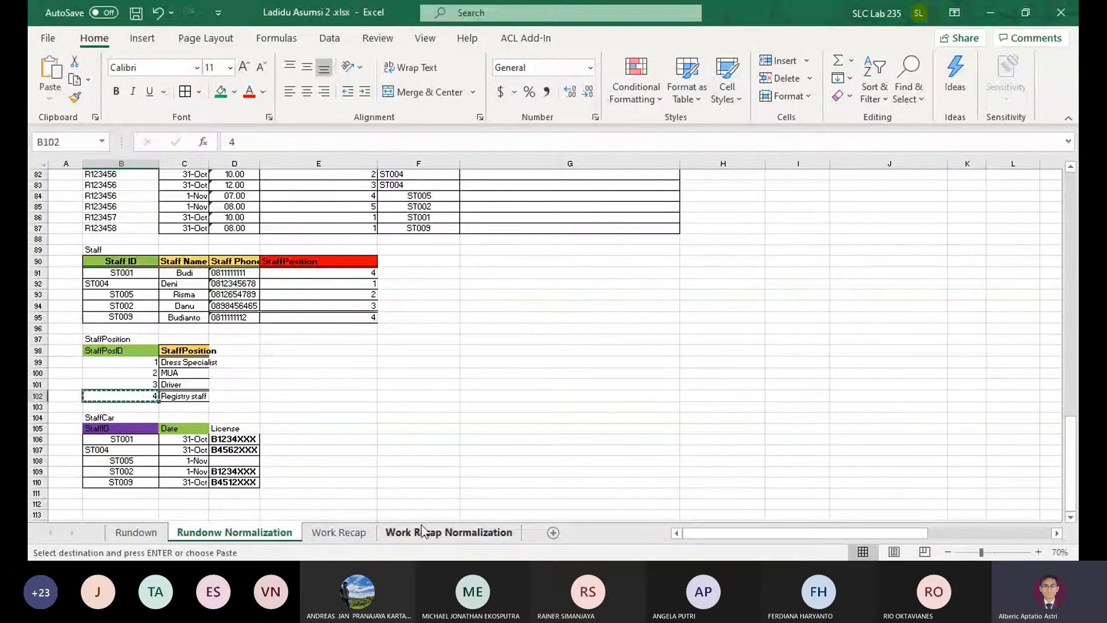
pyautogui.click(423, 531)
pyautogui.hotkey('ctrl', 'v')
# Delete row 68 with the duplicate Registry Staff entry
pyautogui.click(217, 448)
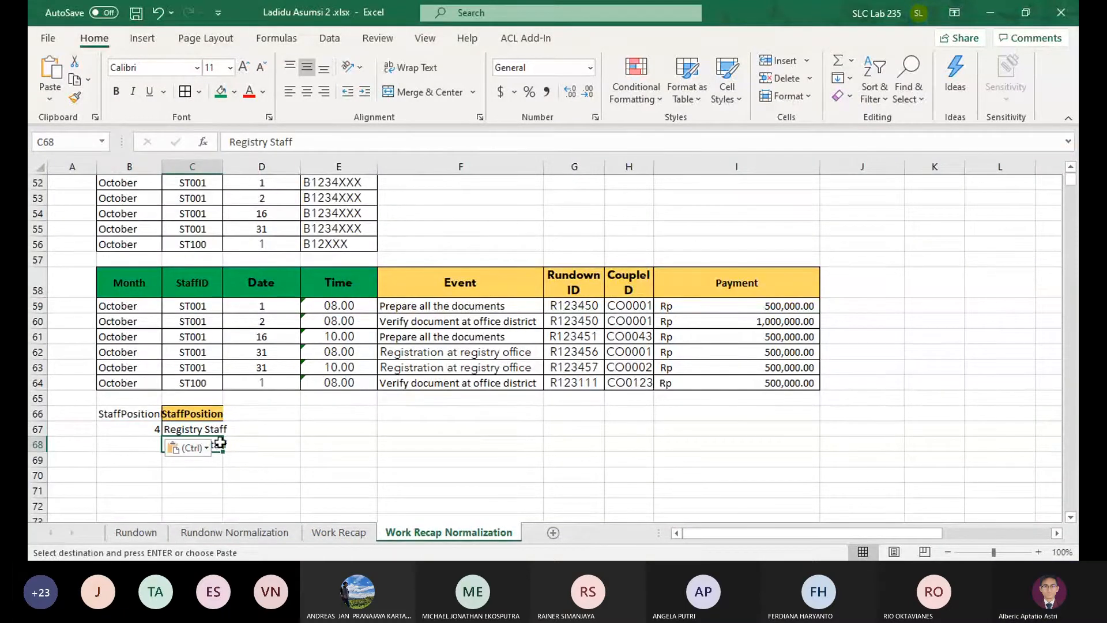
pyautogui.click(38, 444)
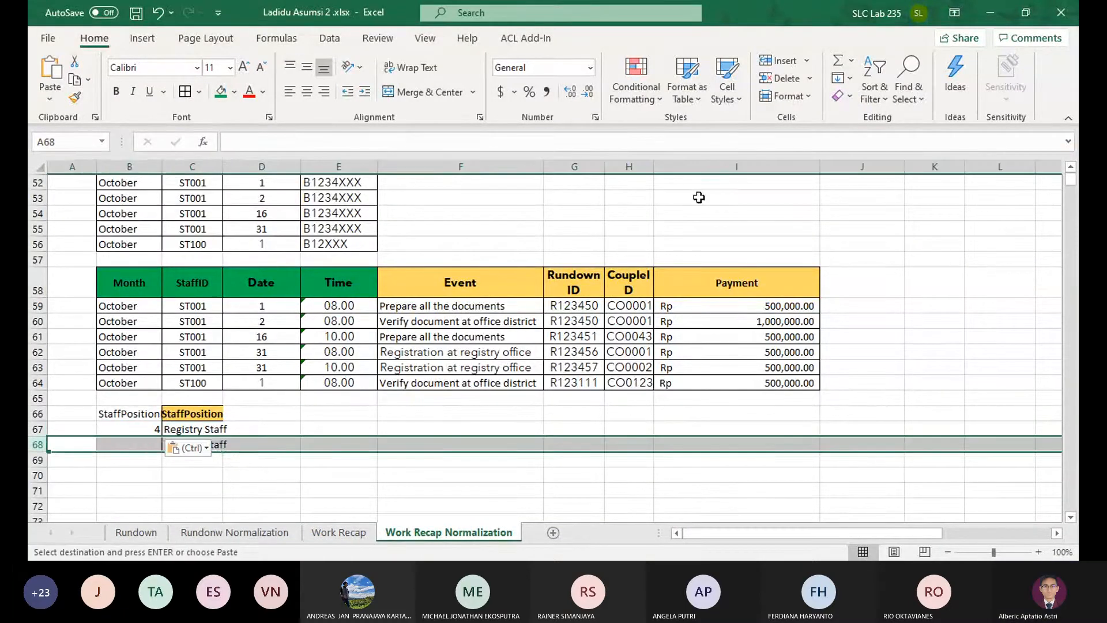
pyautogui.click(787, 78)
# Copy the formatted StaffPosition header into B66 and change its text to StaffPositionID
pyautogui.click(149, 413)
pyautogui.click(187, 413)
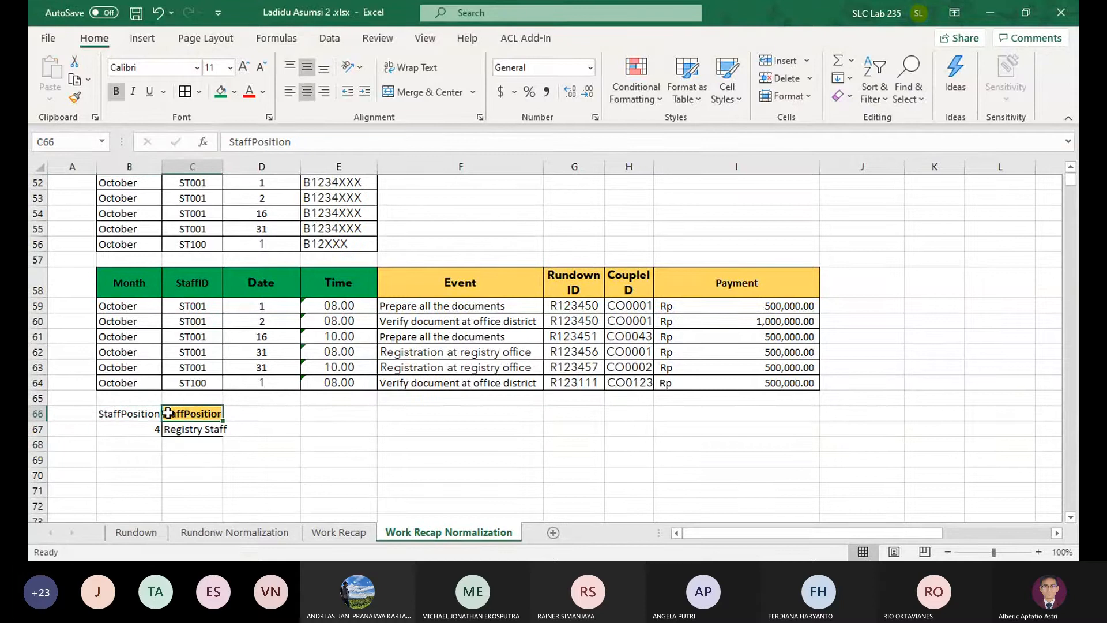
pyautogui.hotkey('ctrl', 'c')
pyautogui.click(145, 414)
pyautogui.hotkey('ctrl', 'v')
pyautogui.click(381, 133)
pyautogui.write('ID')
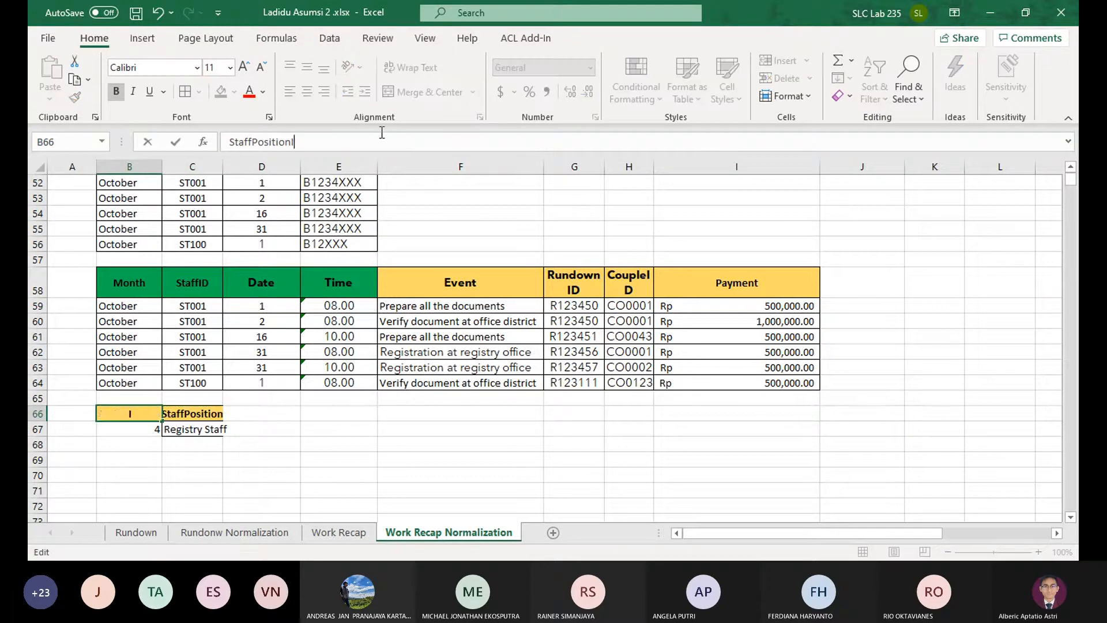
pyautogui.press('Return')
# Left-align the StaffPosition table and fit the widths of columns B and C to their contents
pyautogui.moveTo(130, 413); pyautogui.dragTo(196, 429)
pyautogui.click(289, 91)
pyautogui.click(282, 427)
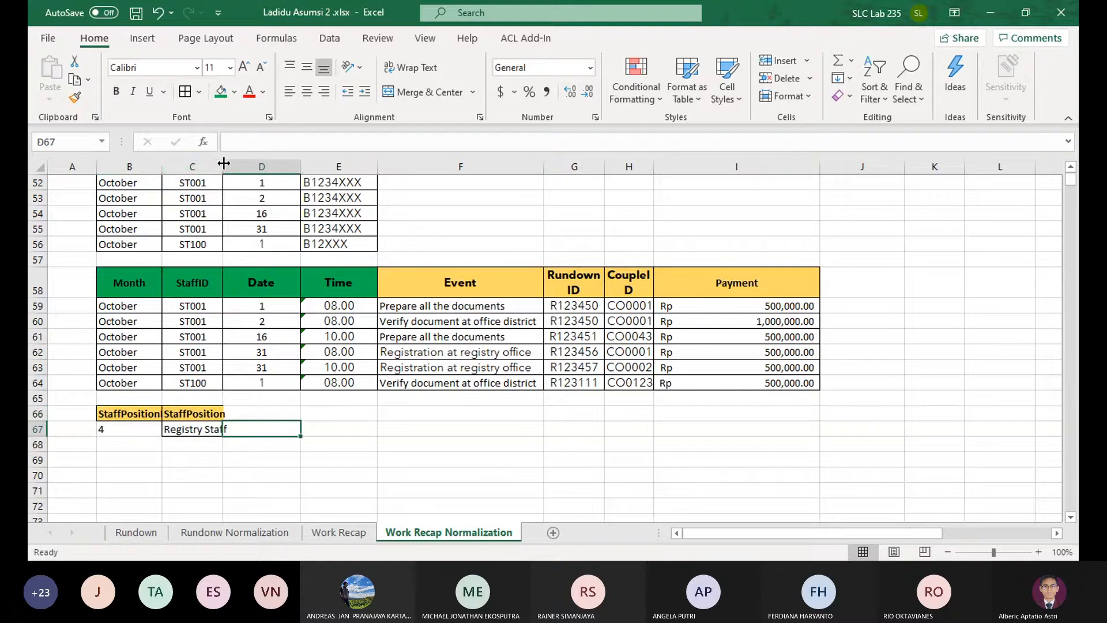
pyautogui.doubleClick(222, 164)
pyautogui.doubleClick(162, 167)
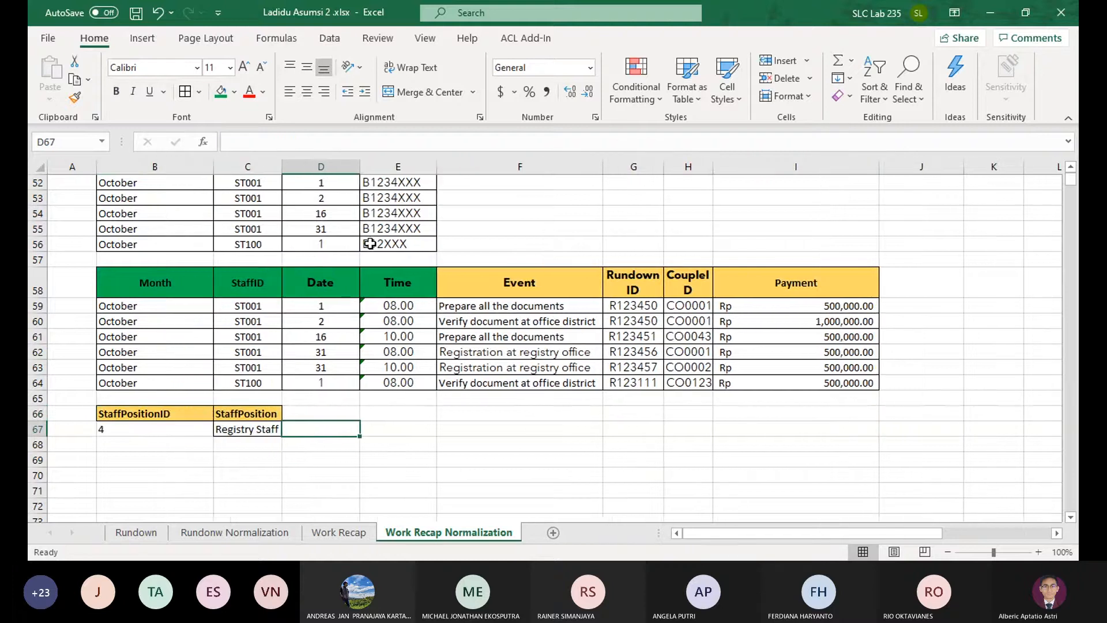
# Move the dependency definitions in D19:D24 to column C, beside their labels
pyautogui.scroll(17, 370, 243)
pyautogui.scroll(-4, 228, 208)
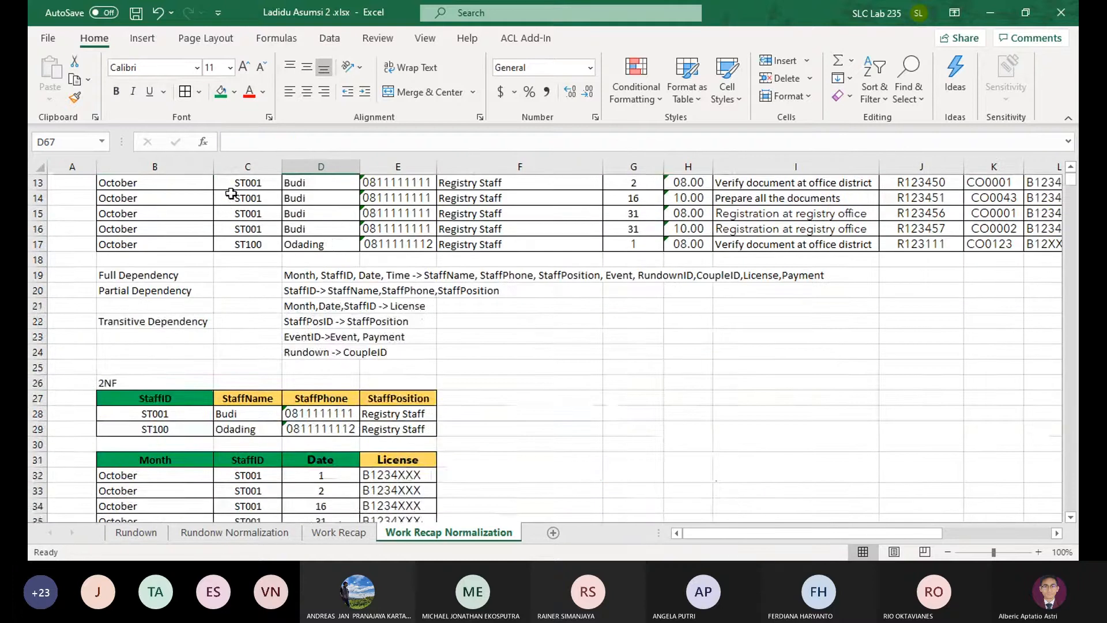
pyautogui.moveTo(300, 273); pyautogui.dragTo(313, 352)
pyautogui.hotkey('ctrl', 'x')
pyautogui.click(230, 277)
pyautogui.hotkey('ctrl', 'v')
pyautogui.click(485, 356)
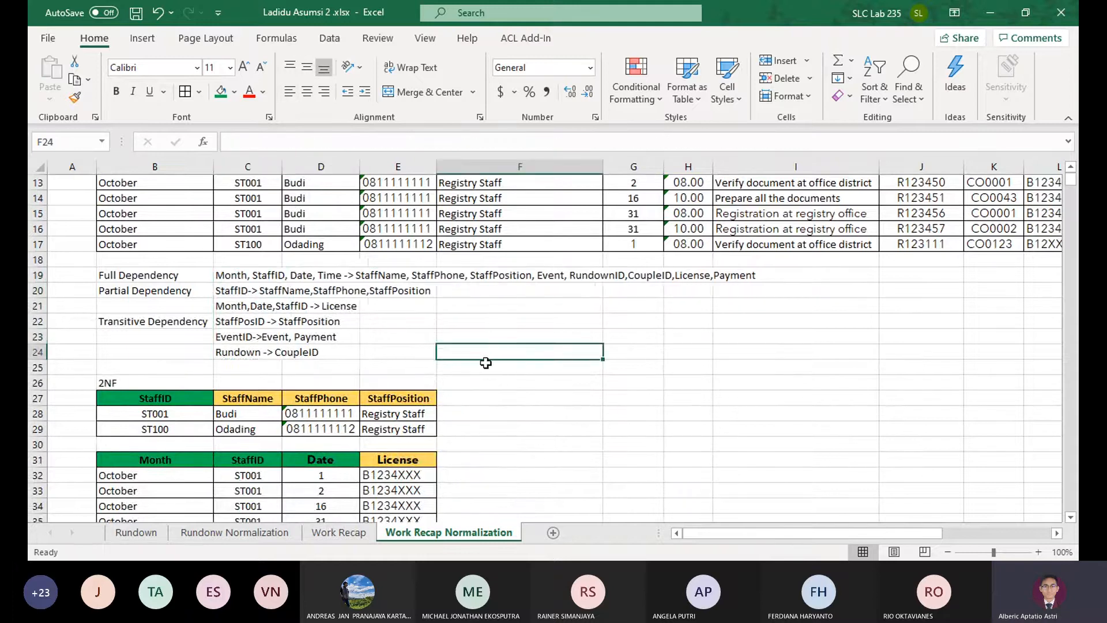
pyautogui.scroll(-14, 485, 362)
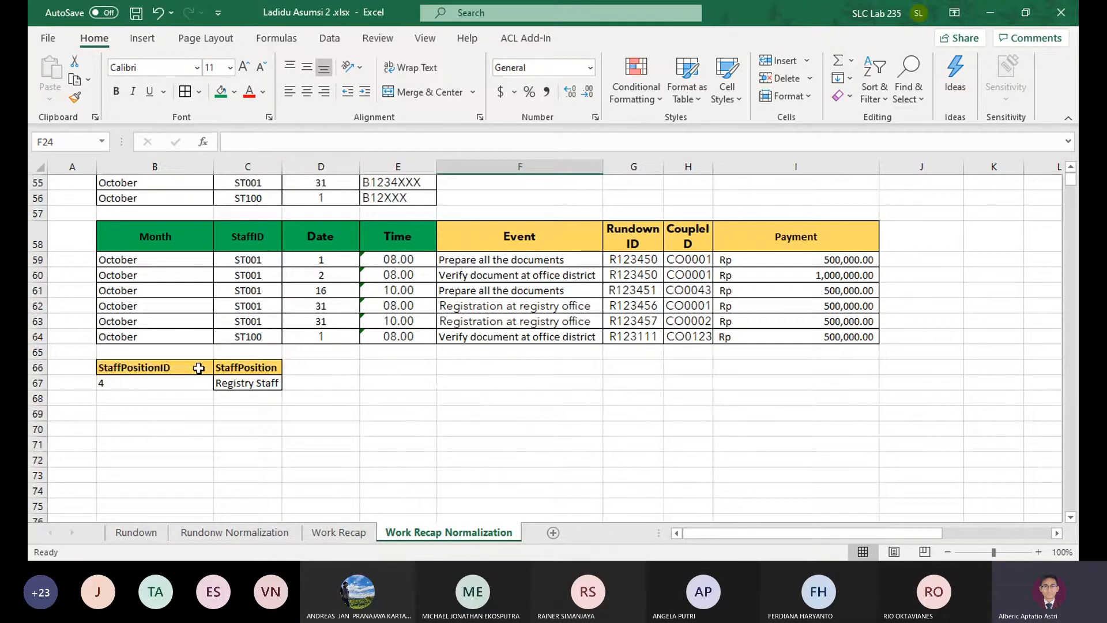
pyautogui.click(198, 368)
pyautogui.scroll(6, 350, 318)
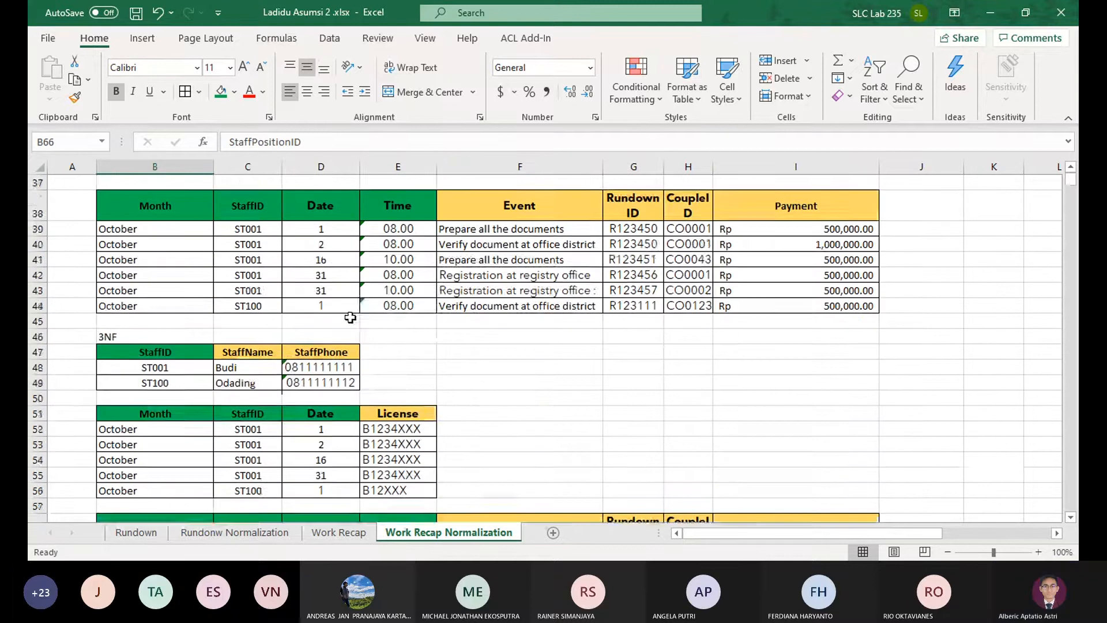
pyautogui.scroll(5, 350, 318)
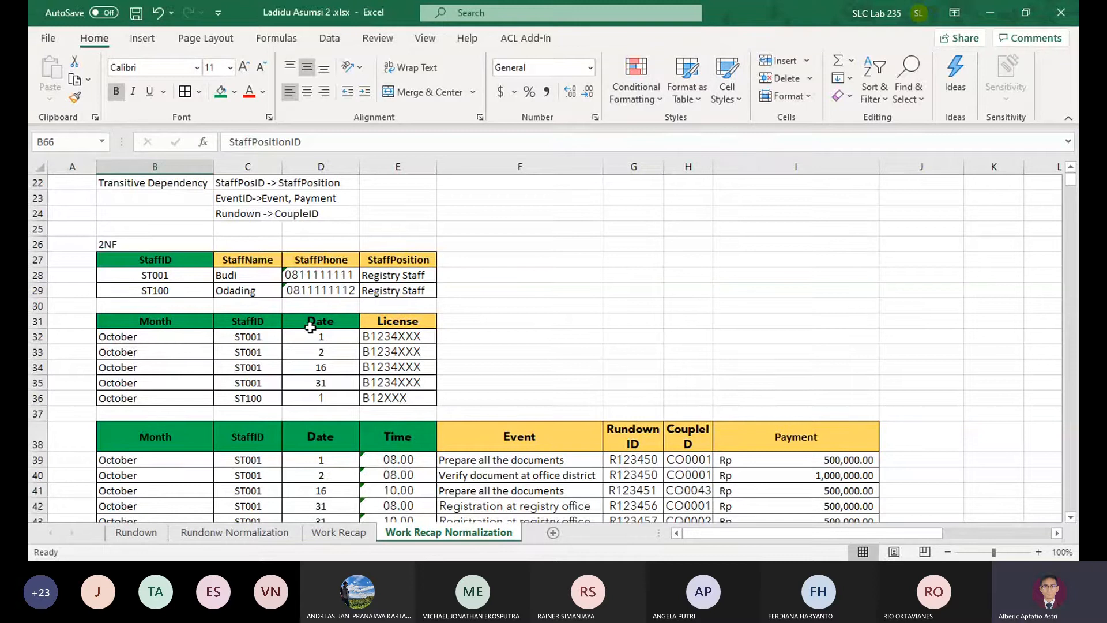
pyautogui.click(248, 321)
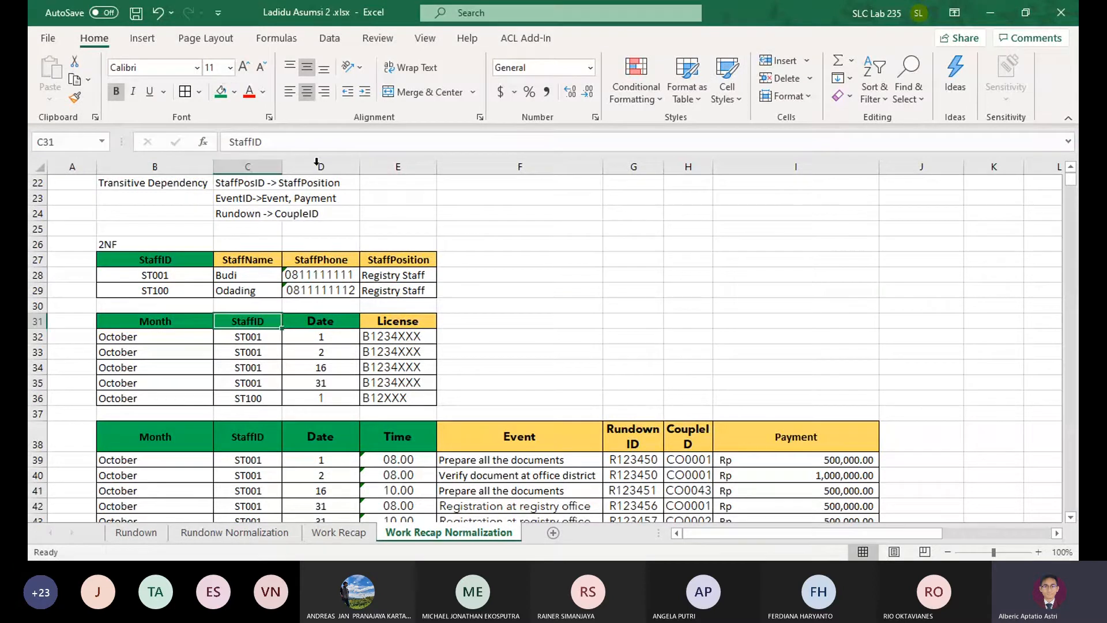
pyautogui.click(234, 92)
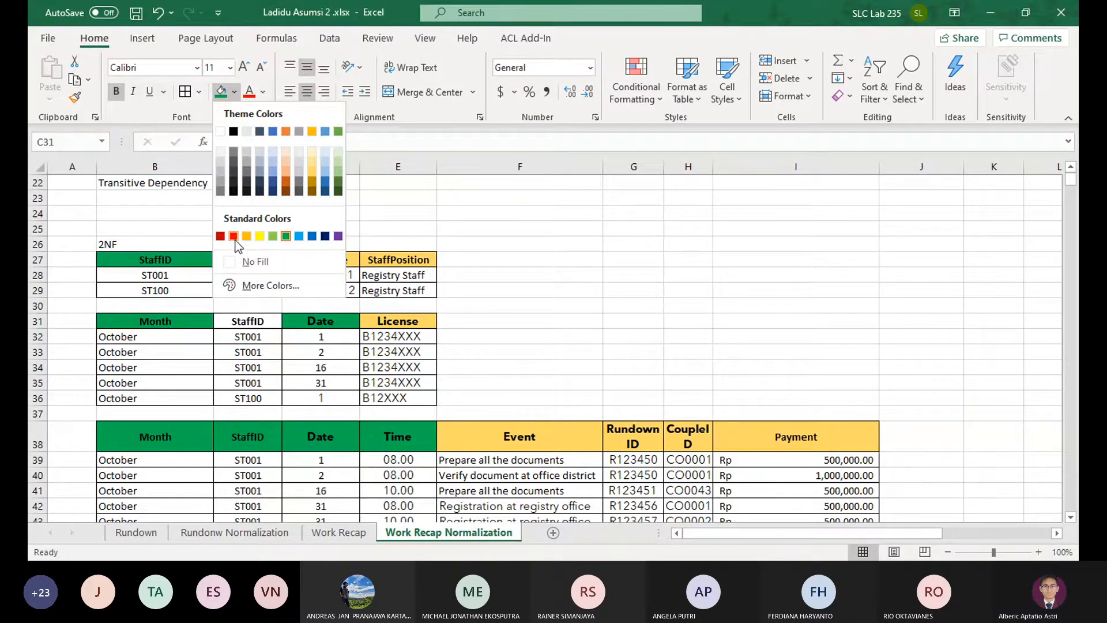
pyautogui.press('Escape')
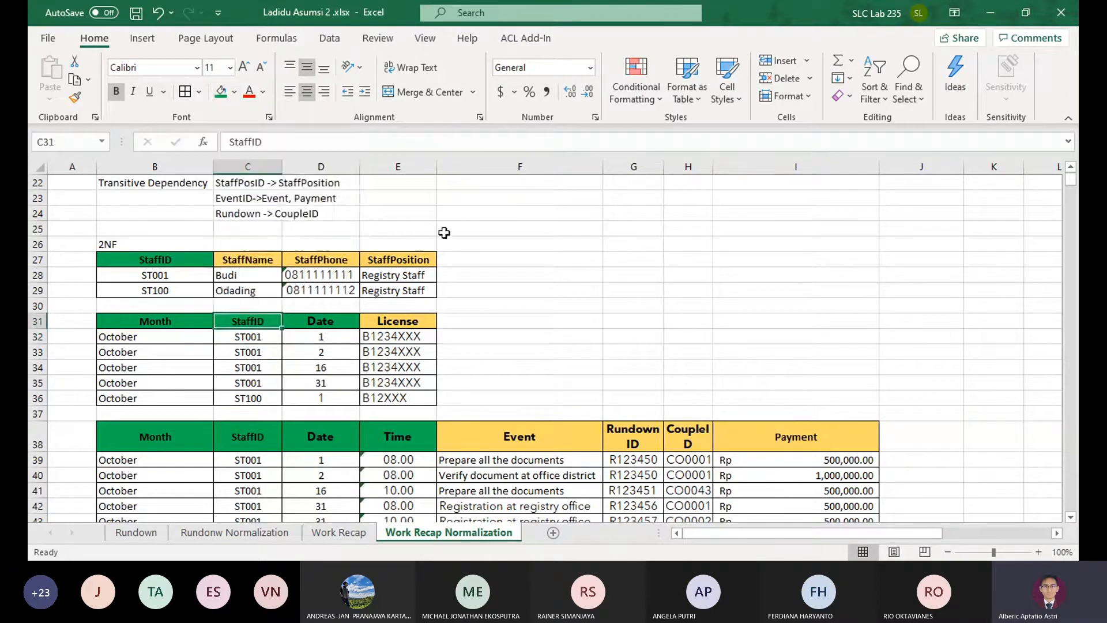
# Fill the TOTAL header in N2 of the unnormalized table with yellow
pyautogui.scroll(5, 520, 276)
pyautogui.scroll(2, 521, 277)
pyautogui.moveTo(870, 289); pyautogui.dragTo(945, 216)
pyautogui.click(900, 204)
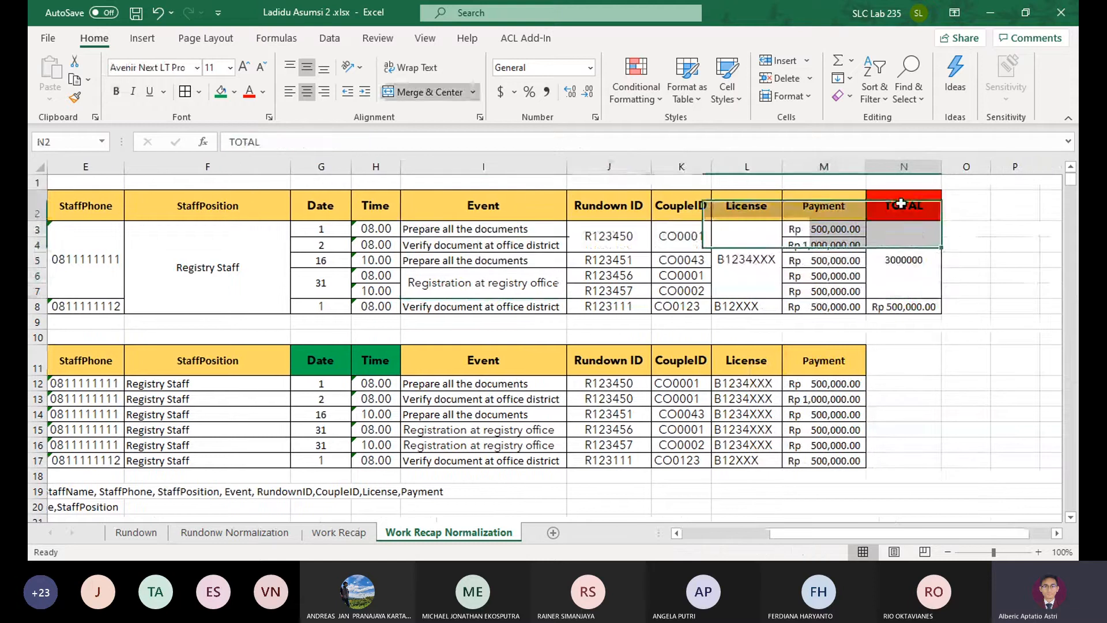
pyautogui.click(235, 92)
pyautogui.click(262, 240)
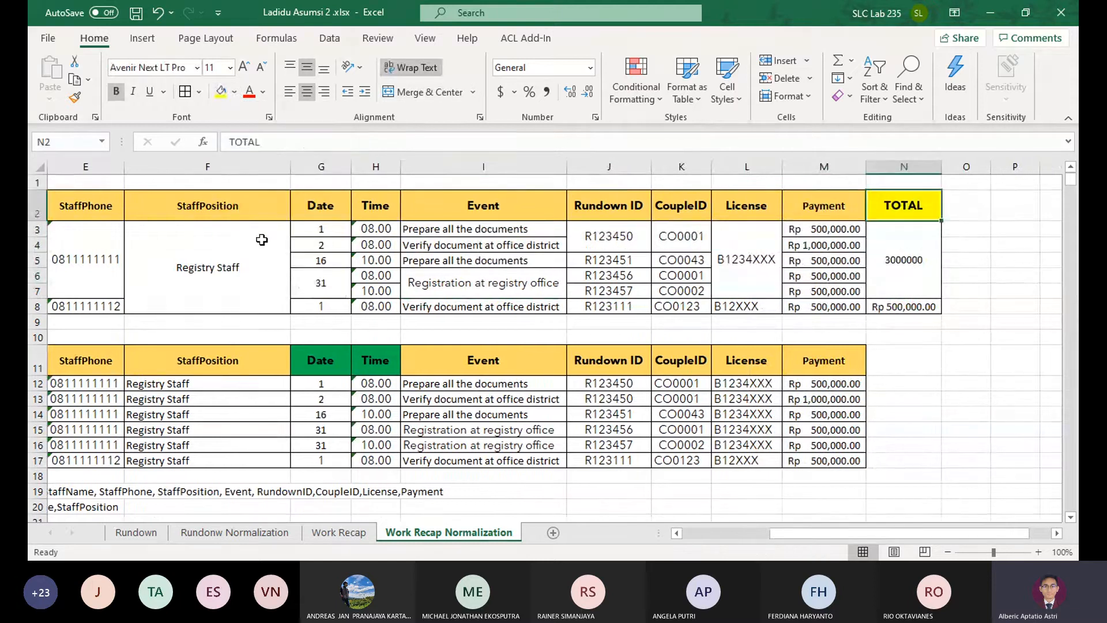
# Fill the StaffID header in C31 of the 2NF License table with standard purple
pyautogui.scroll(-7, 267, 234)
pyautogui.moveTo(311, 289); pyautogui.dragTo(129, 259)
pyautogui.click(446, 294)
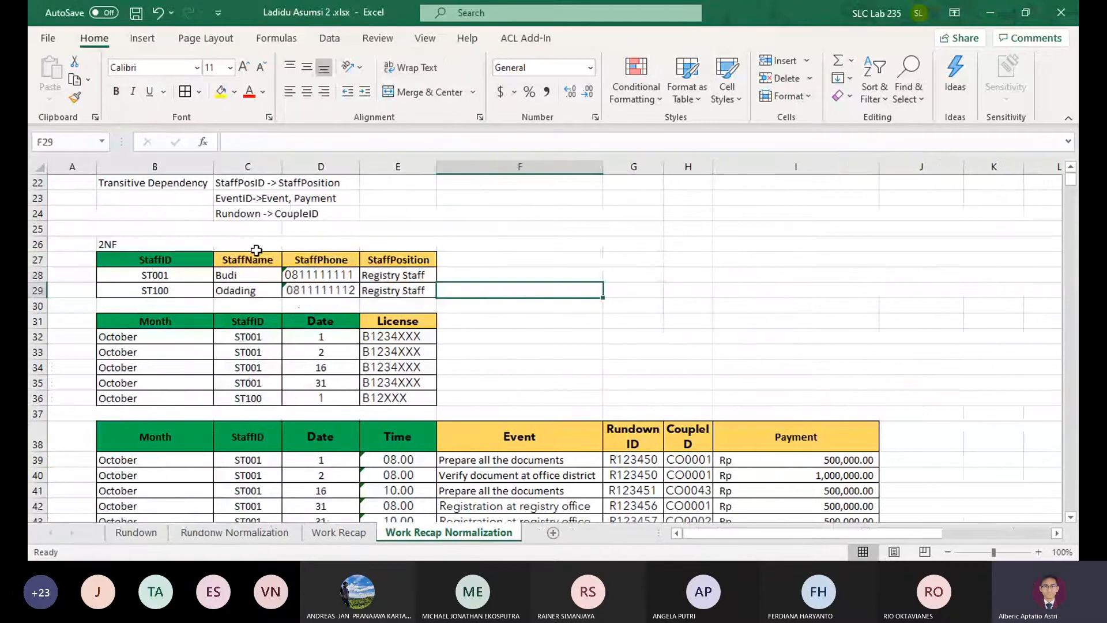
pyautogui.click(257, 318)
pyautogui.click(234, 91)
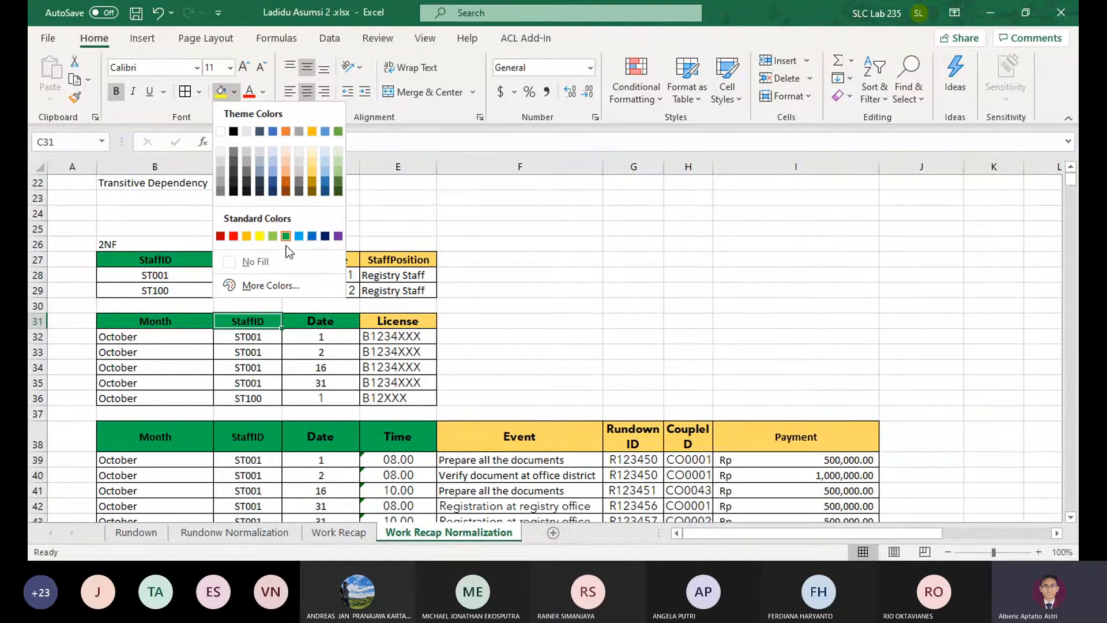
pyautogui.click(337, 236)
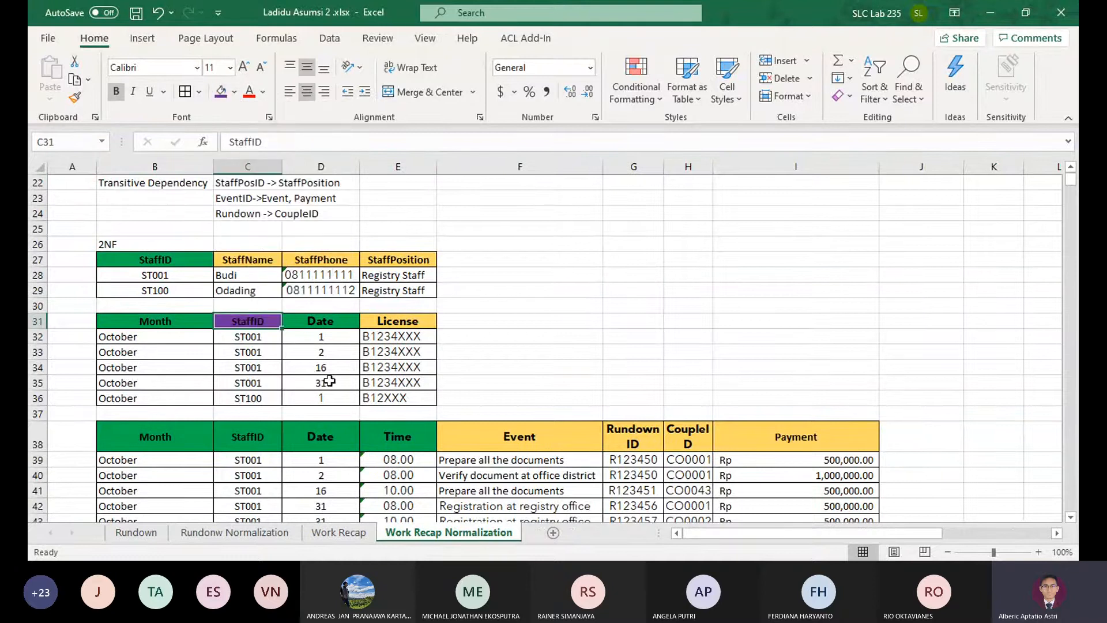
# Examine the Month, StaffID, Date and Time key headers in row 38 of the 2NF event table
pyautogui.scroll(-1, 355, 340)
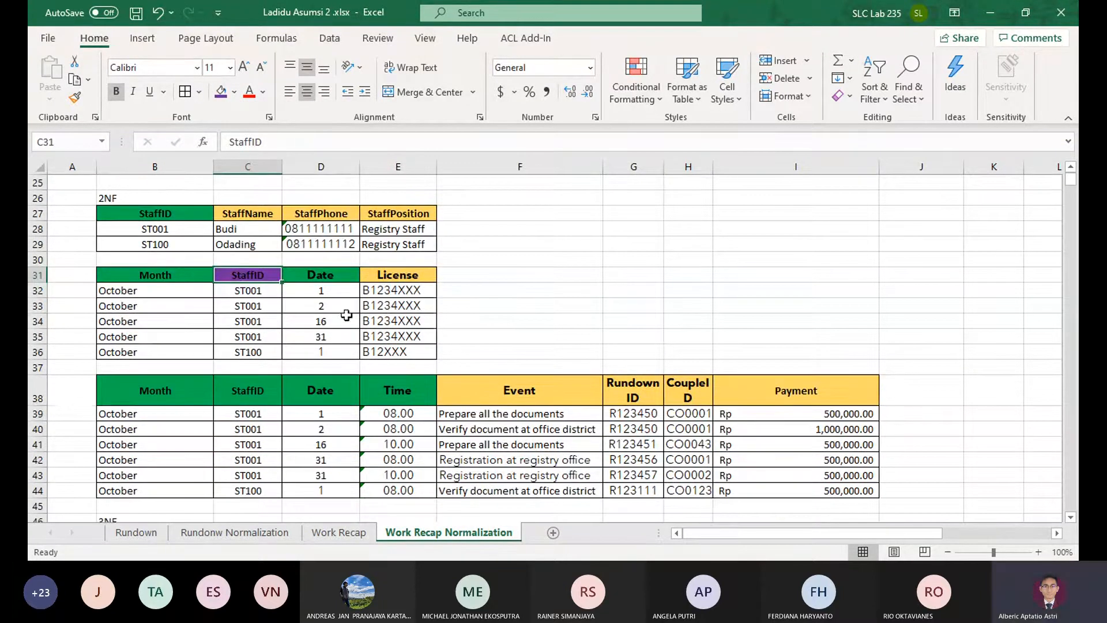
pyautogui.click(134, 400)
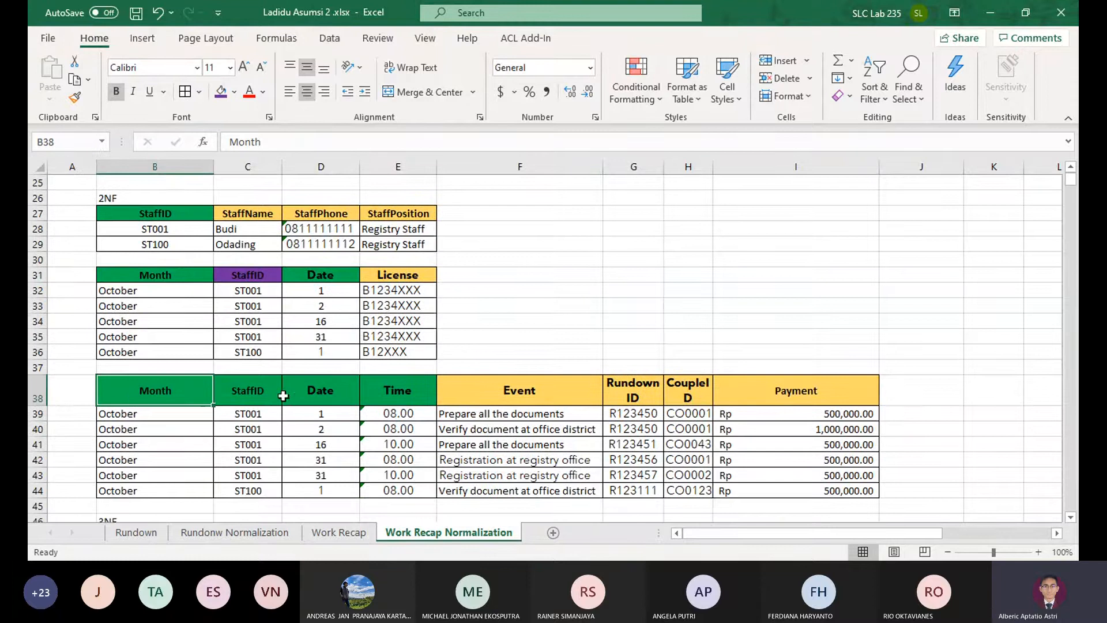
pyautogui.click(318, 390)
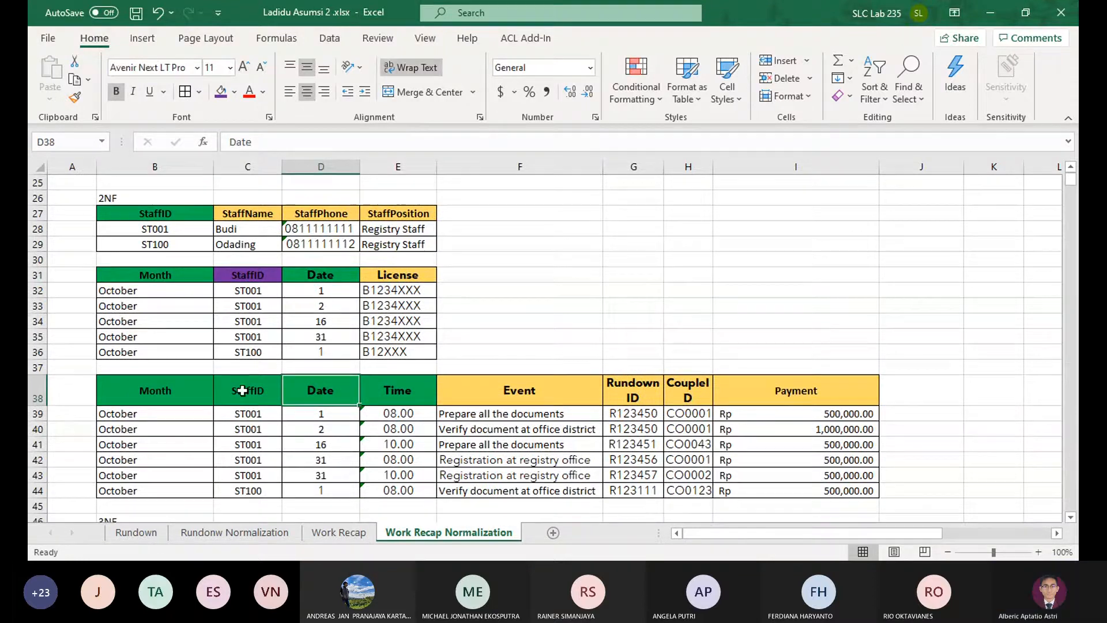
pyautogui.keyDown('ctrl'); pyautogui.click(178, 395); pyautogui.keyUp('ctrl')
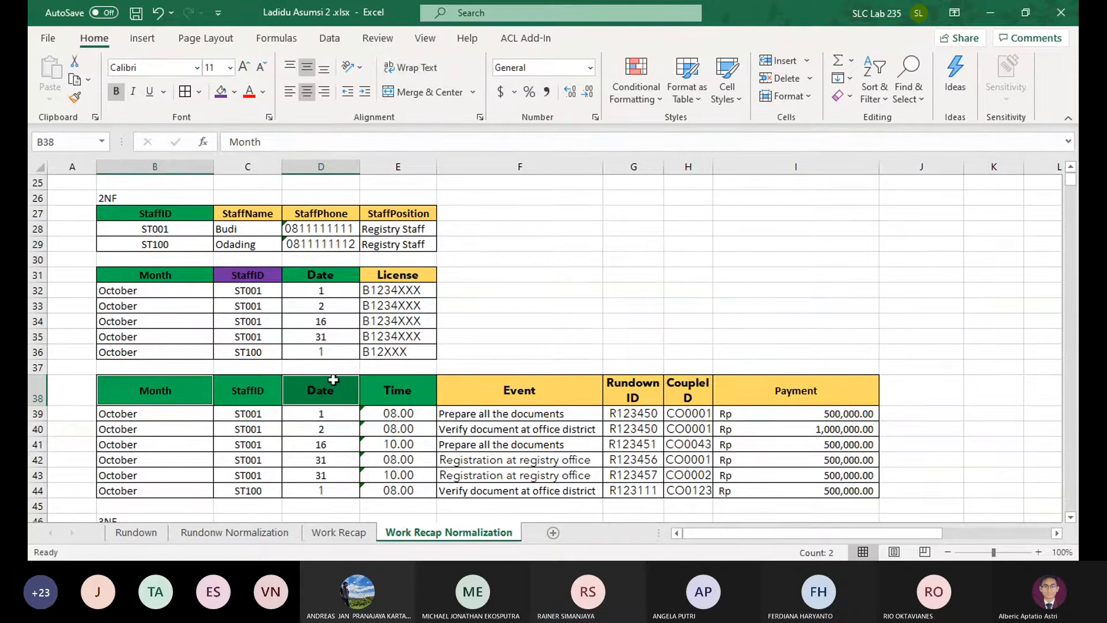
pyautogui.keyDown('ctrl'); pyautogui.click(255, 391); pyautogui.keyUp('ctrl')
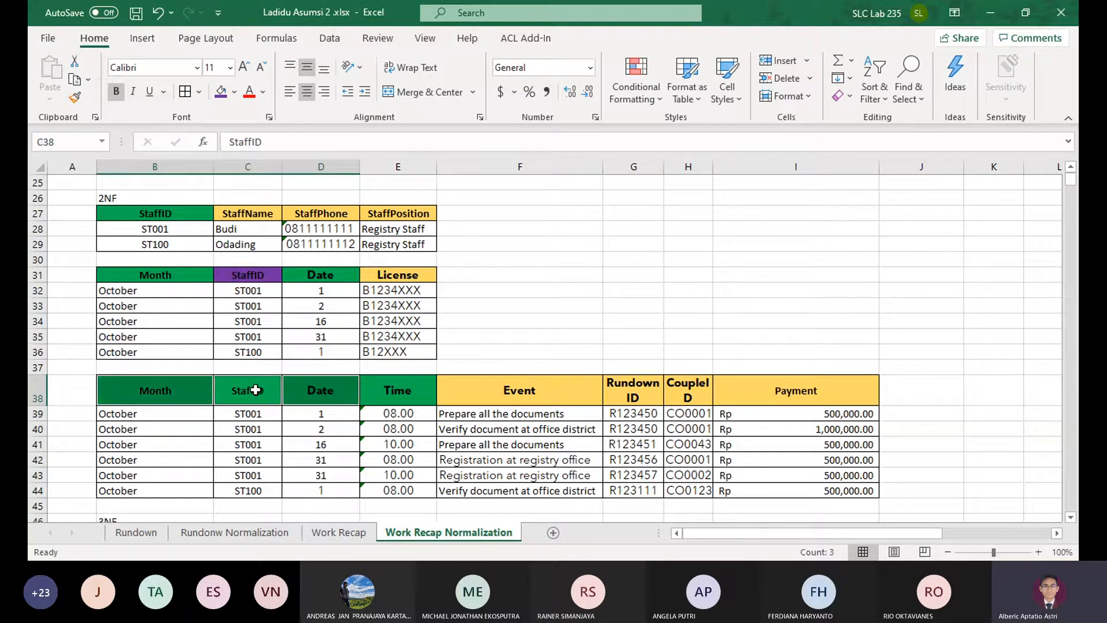
pyautogui.click(510, 367)
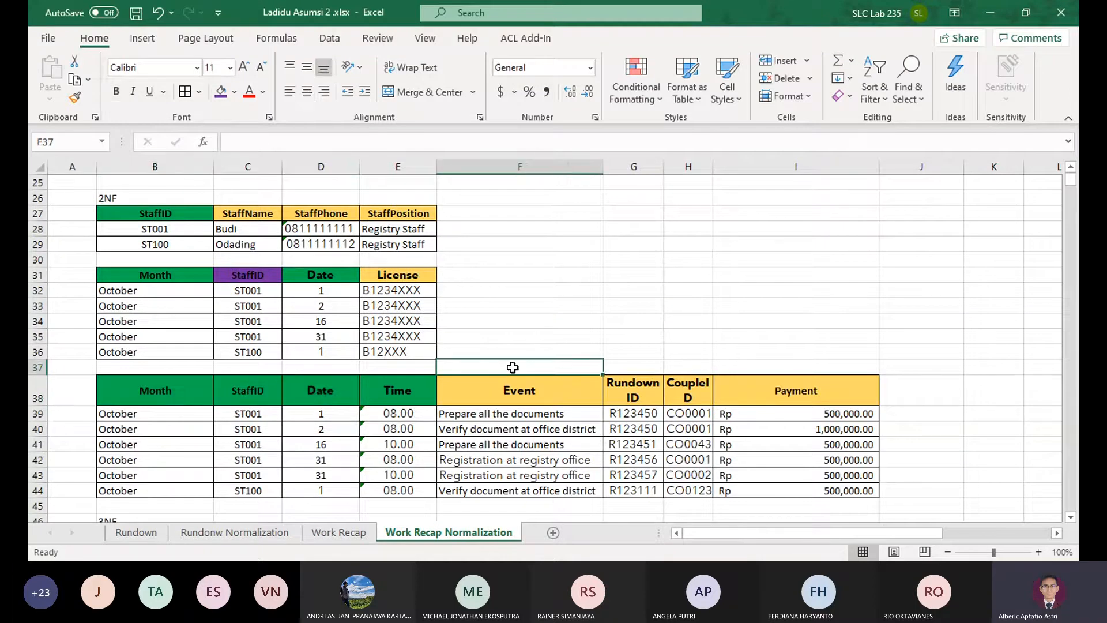
pyautogui.moveTo(156, 394); pyautogui.dragTo(400, 389)
pyautogui.click(403, 388)
pyautogui.click(307, 394)
# Fill the StaffID header in C38 of the 2NF event table with the same purple
pyautogui.click(274, 398)
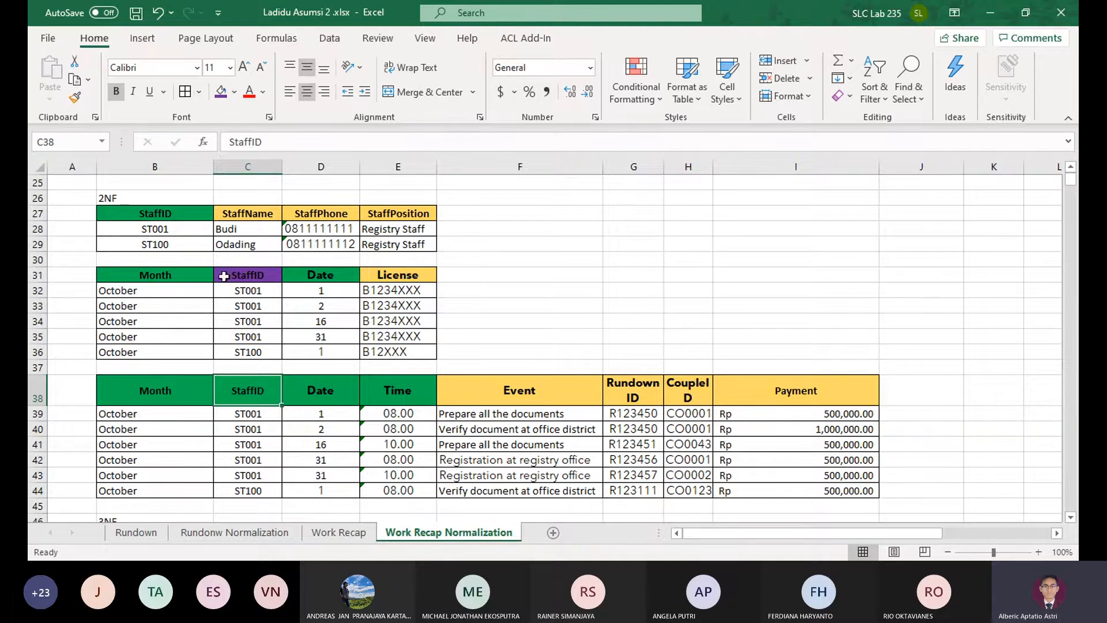
pyautogui.scroll(2, 246, 242)
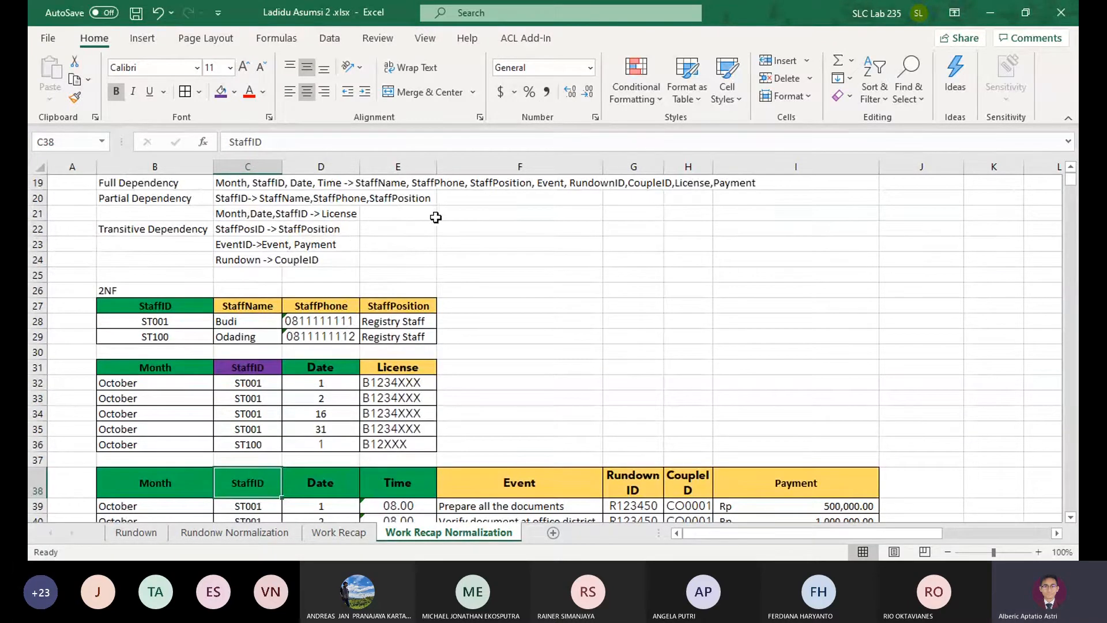
pyautogui.scroll(-2, 432, 218)
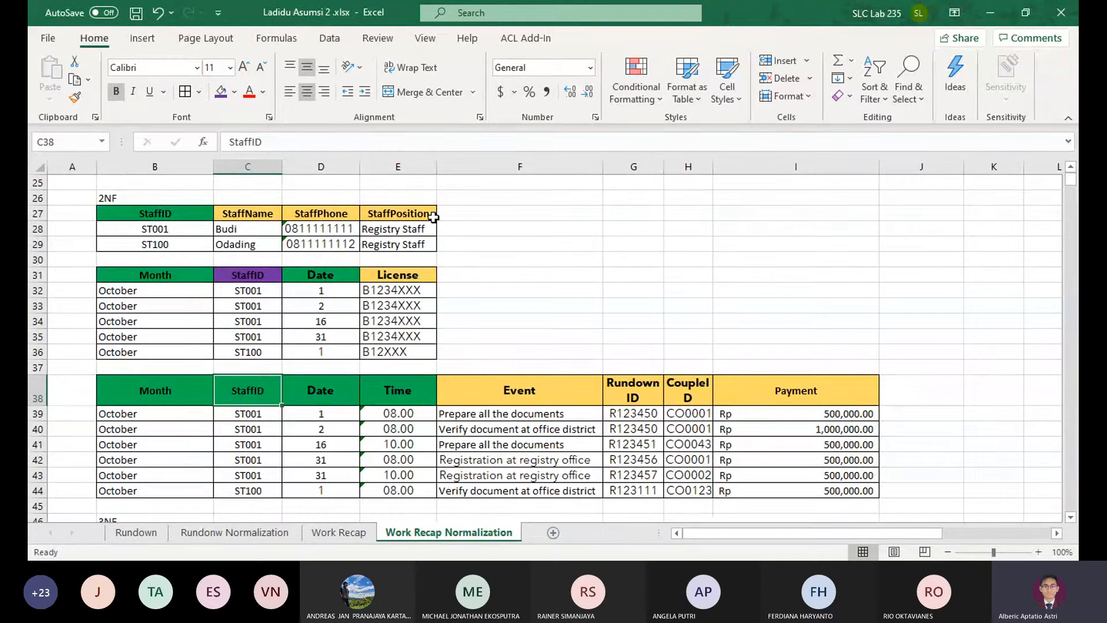
pyautogui.click(219, 91)
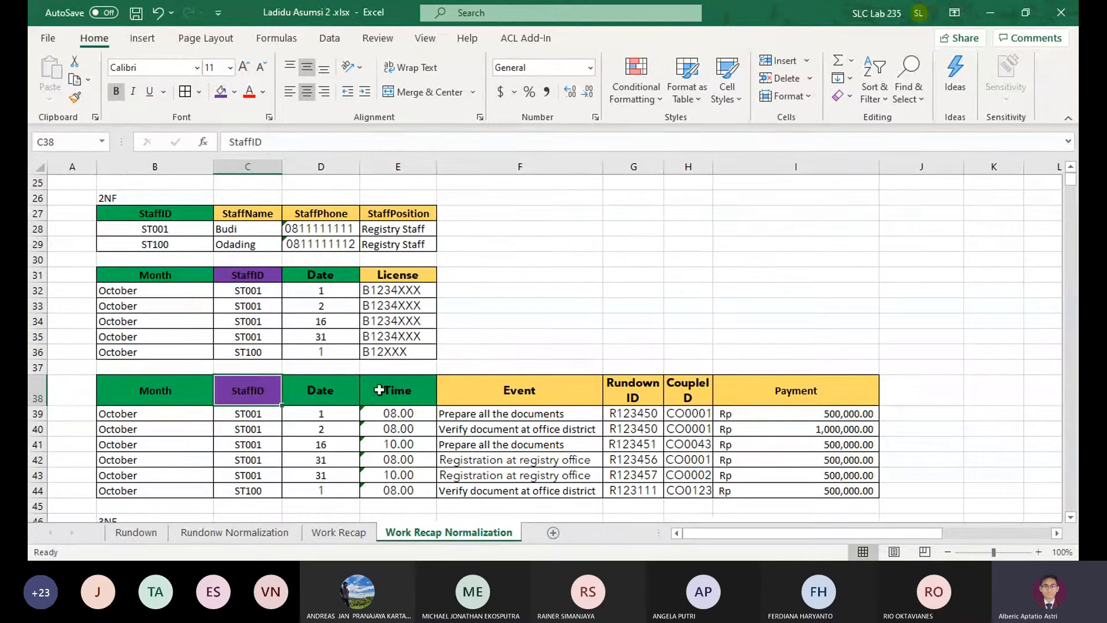
pyautogui.moveTo(188, 217); pyautogui.dragTo(191, 241)
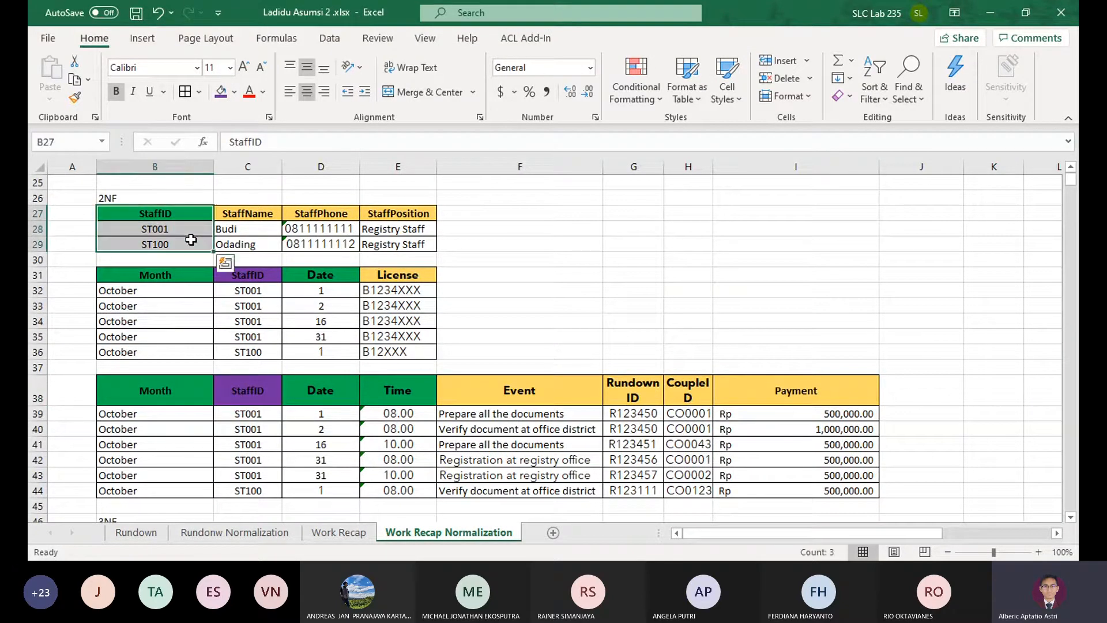
pyautogui.click(191, 242)
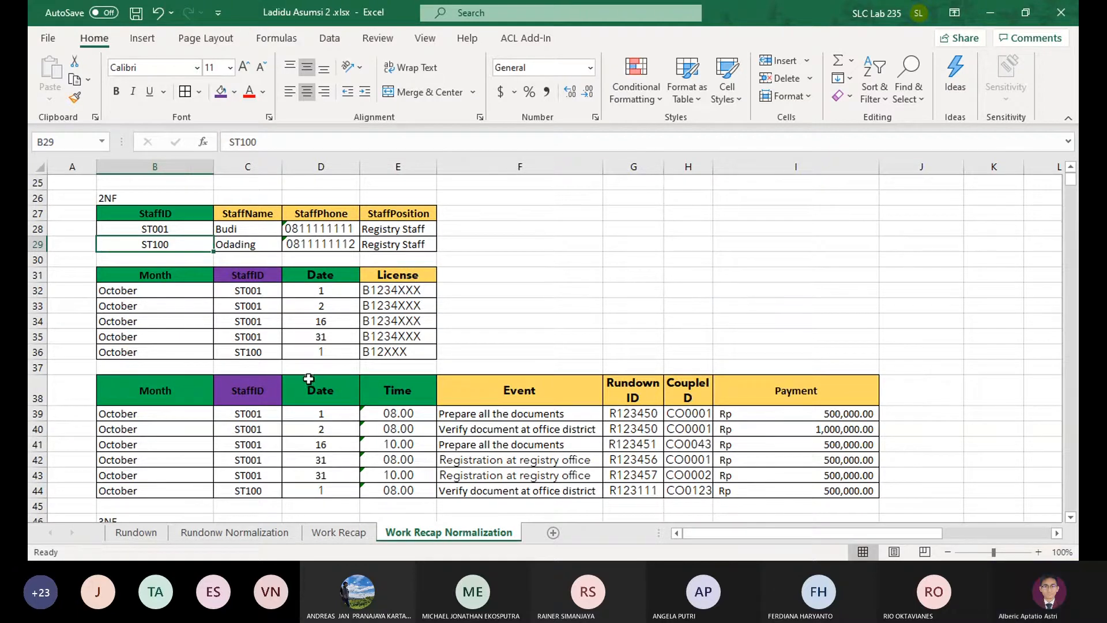
pyautogui.moveTo(324, 393); pyautogui.dragTo(163, 391)
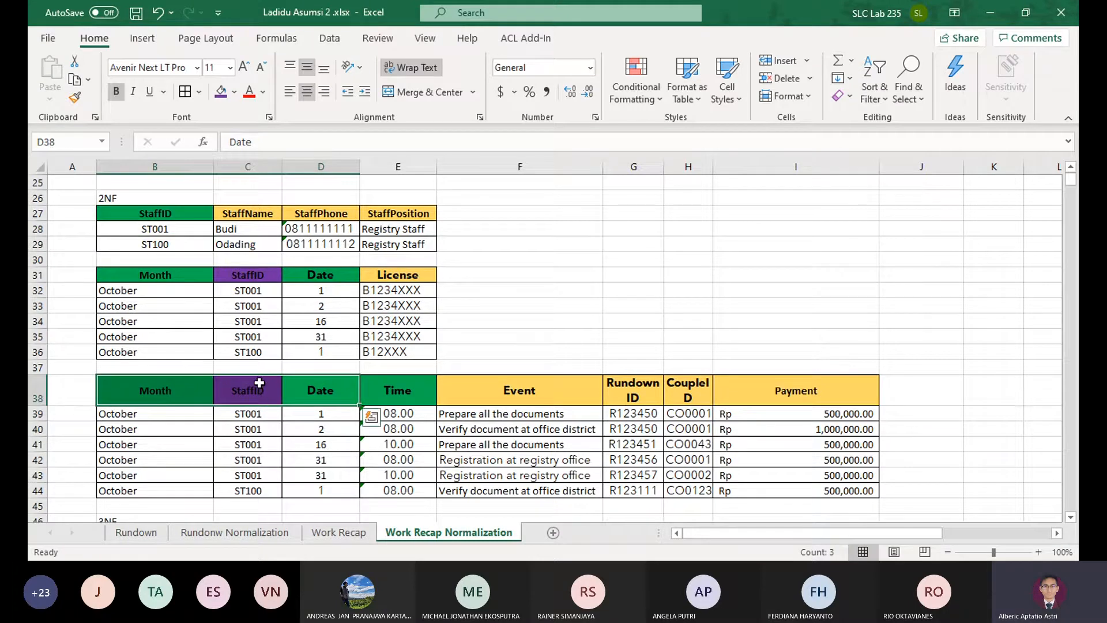
# Enter the header RecapID in A2, beside the Month header of the UNF table
pyautogui.scroll(8, 346, 380)
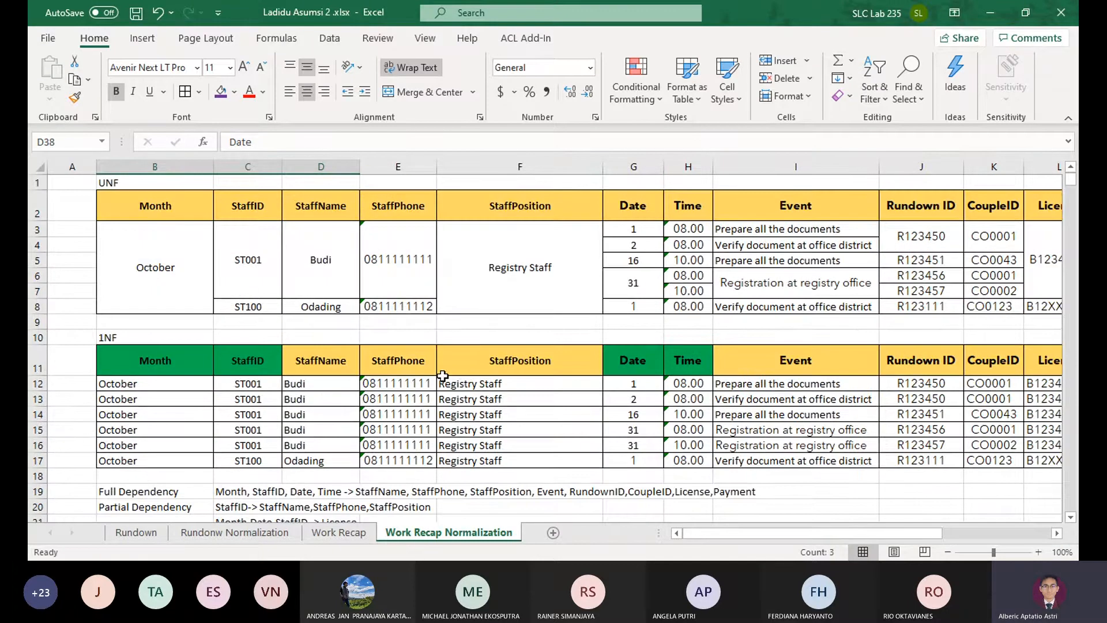
pyautogui.moveTo(145, 202); pyautogui.dragTo(151, 274)
pyautogui.click(151, 275)
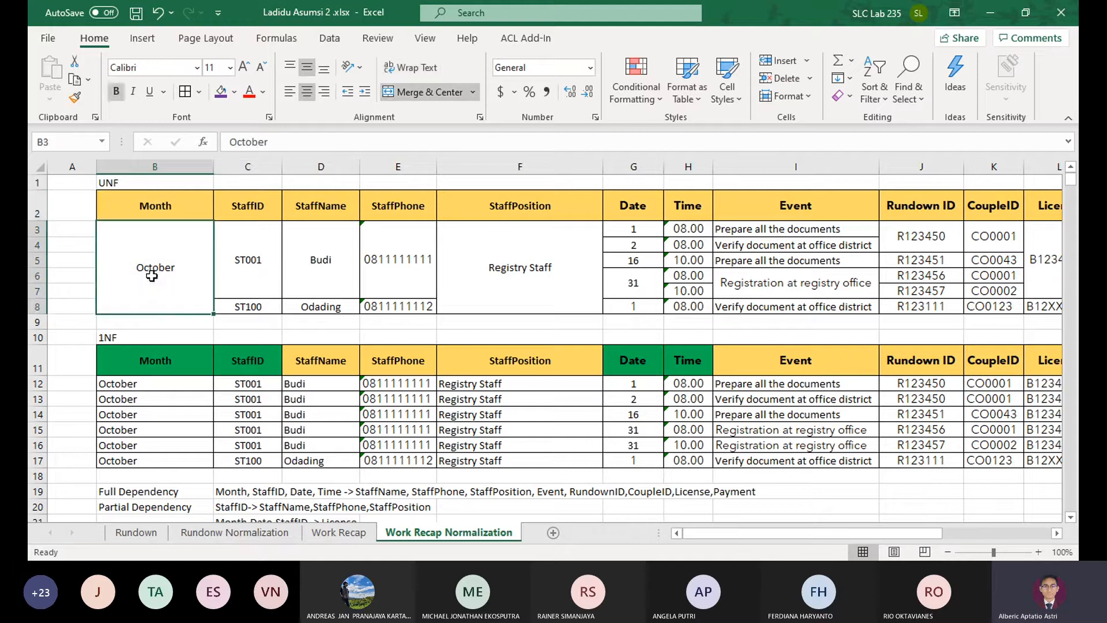
pyautogui.click(88, 199)
pyautogui.write('Reca')
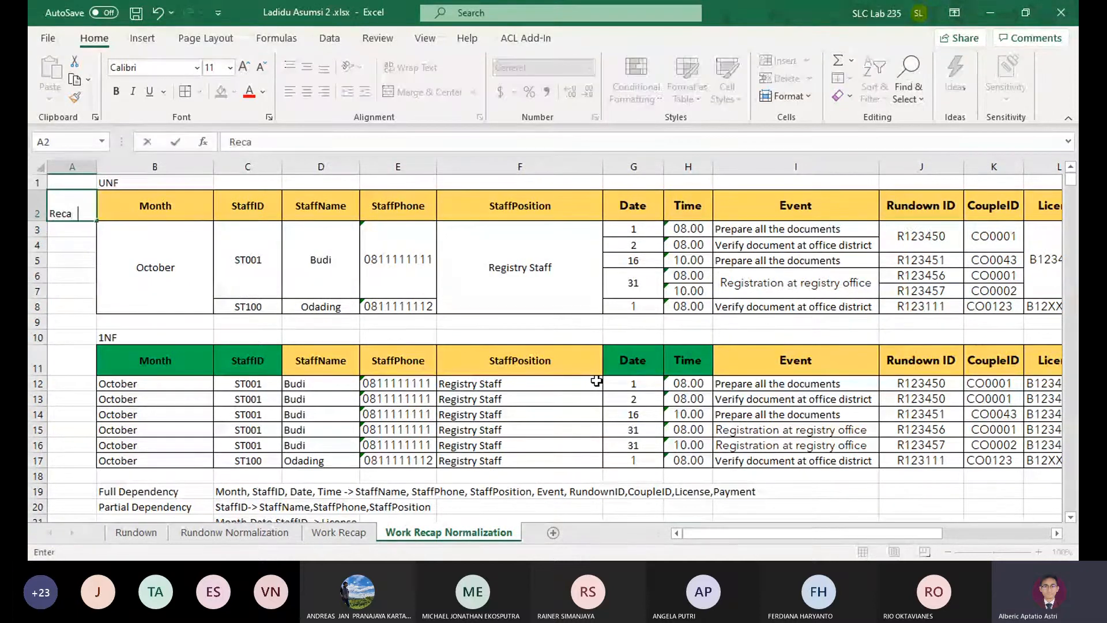
pyautogui.write('pID')
pyautogui.press('Return')
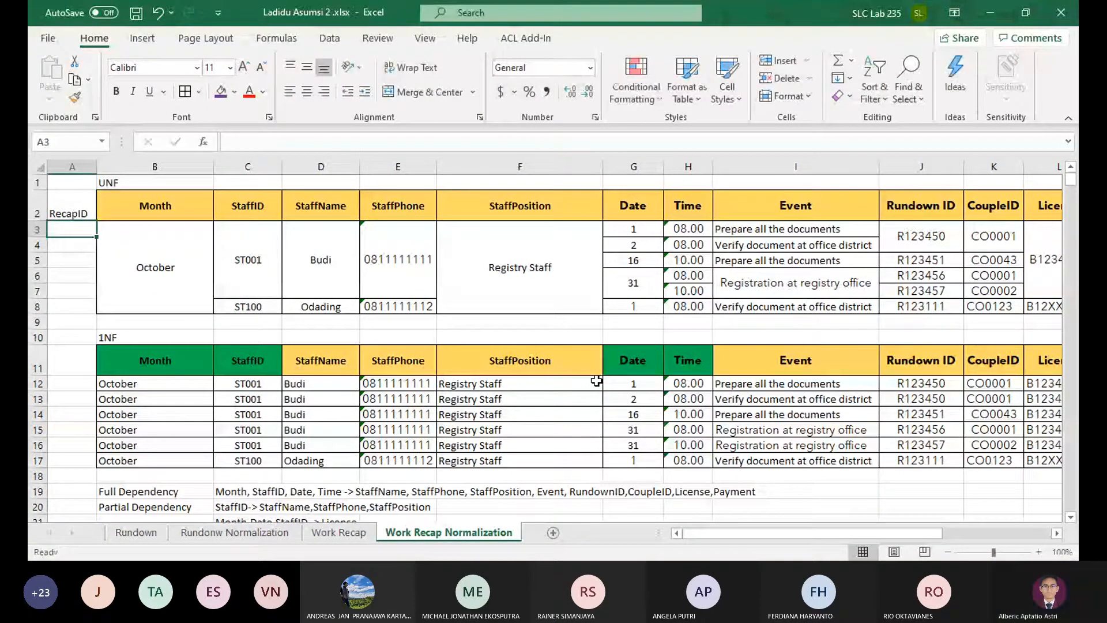
pyautogui.write('Recap1')
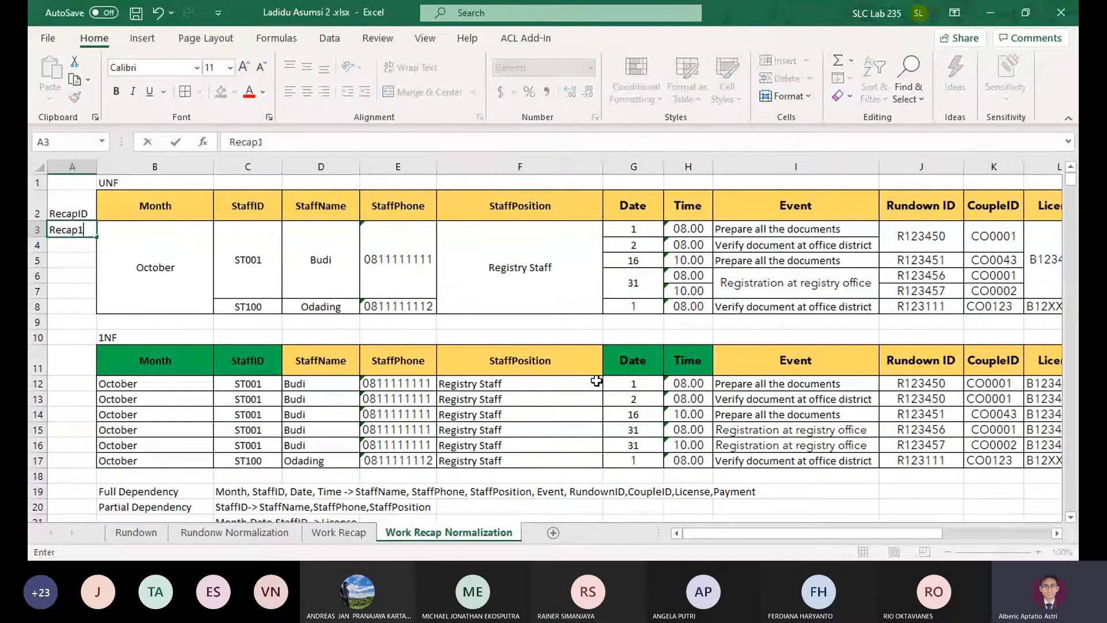
pyautogui.press('Return')
pyautogui.press('Up')
pyautogui.press('Delete')
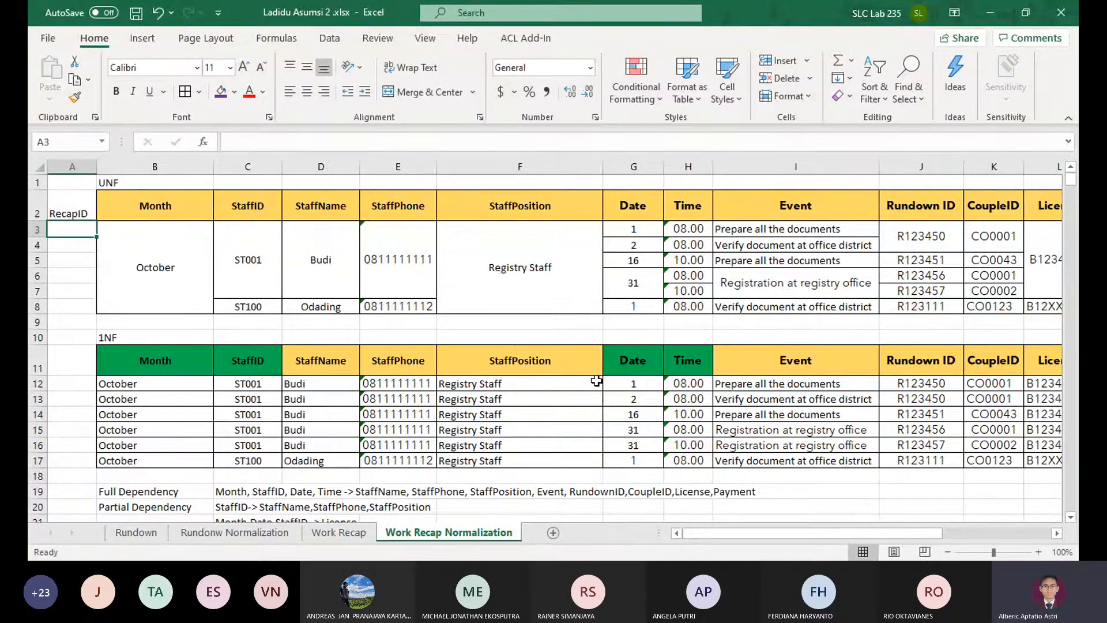
# Enter the sample recap ID RW0001 in A3 under the RecapID header
pyautogui.write('RW0')
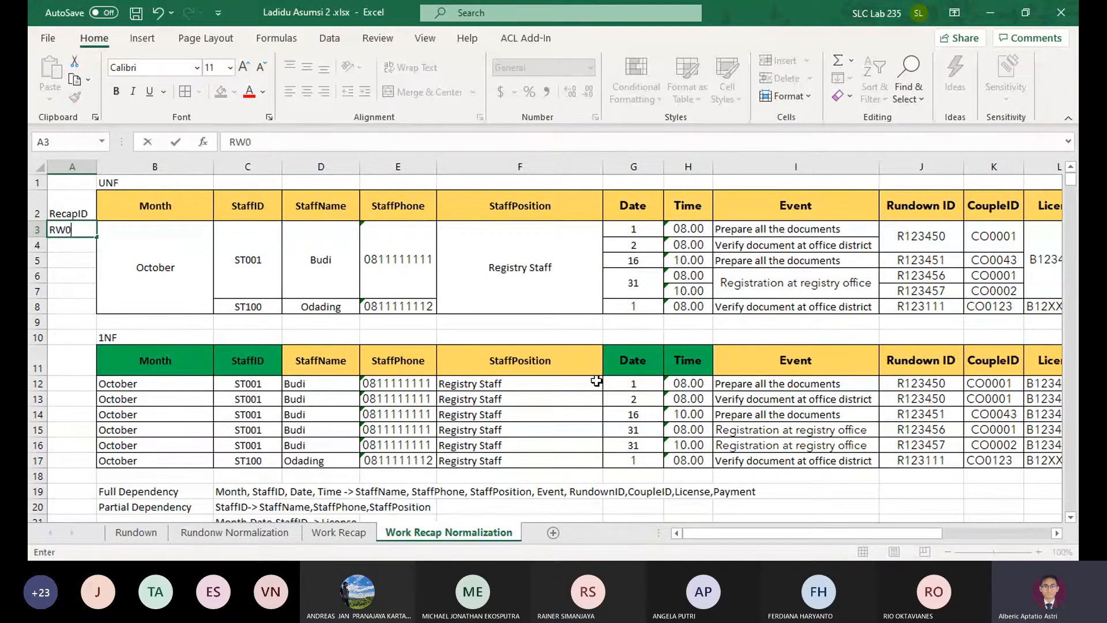
pyautogui.write('001')
pyautogui.press('Return')
# Compare the Month, StaffID and Date keys of the 2NF License table with the keys of the 2NF event table
pyautogui.scroll(-7, 453, 358)
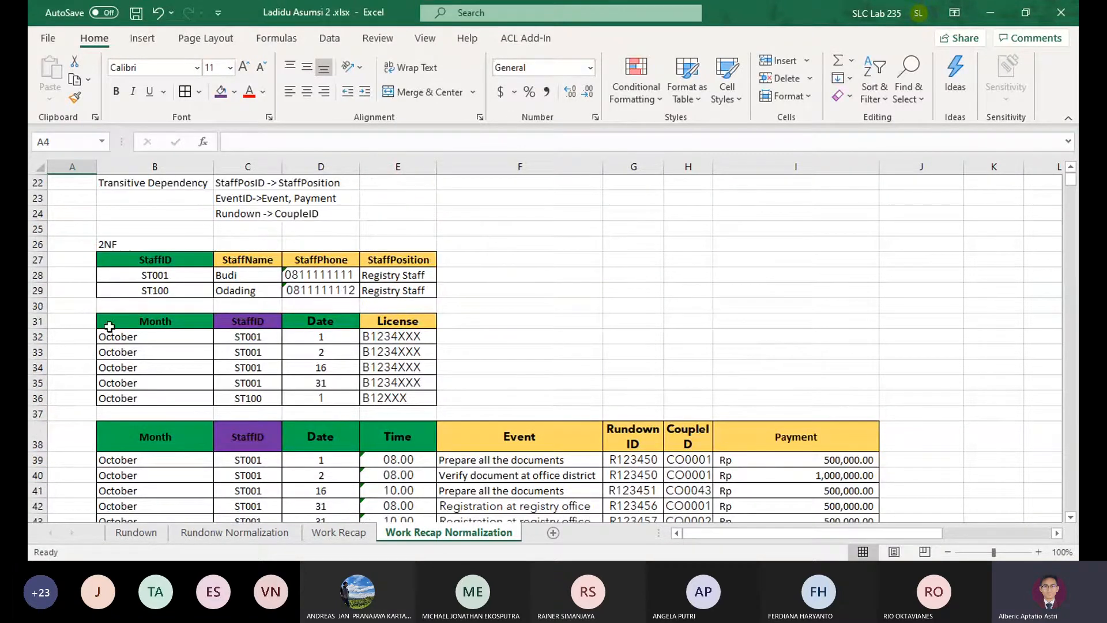
pyautogui.moveTo(110, 327); pyautogui.dragTo(224, 403)
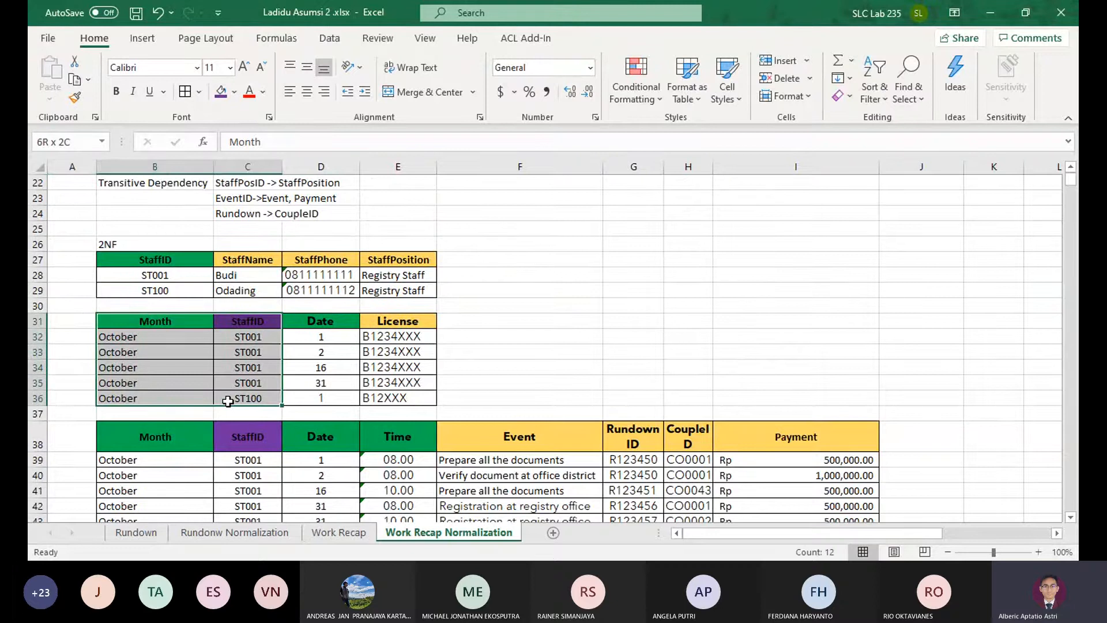
pyautogui.moveTo(273, 404); pyautogui.dragTo(329, 389)
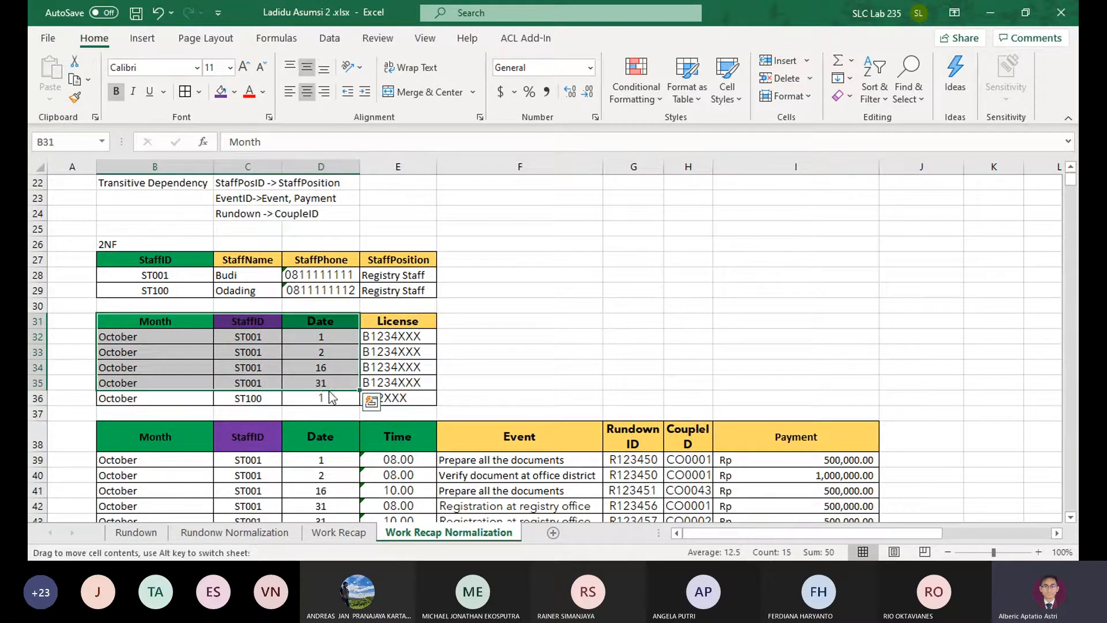
pyautogui.click(305, 349)
pyautogui.click(240, 339)
pyautogui.click(198, 343)
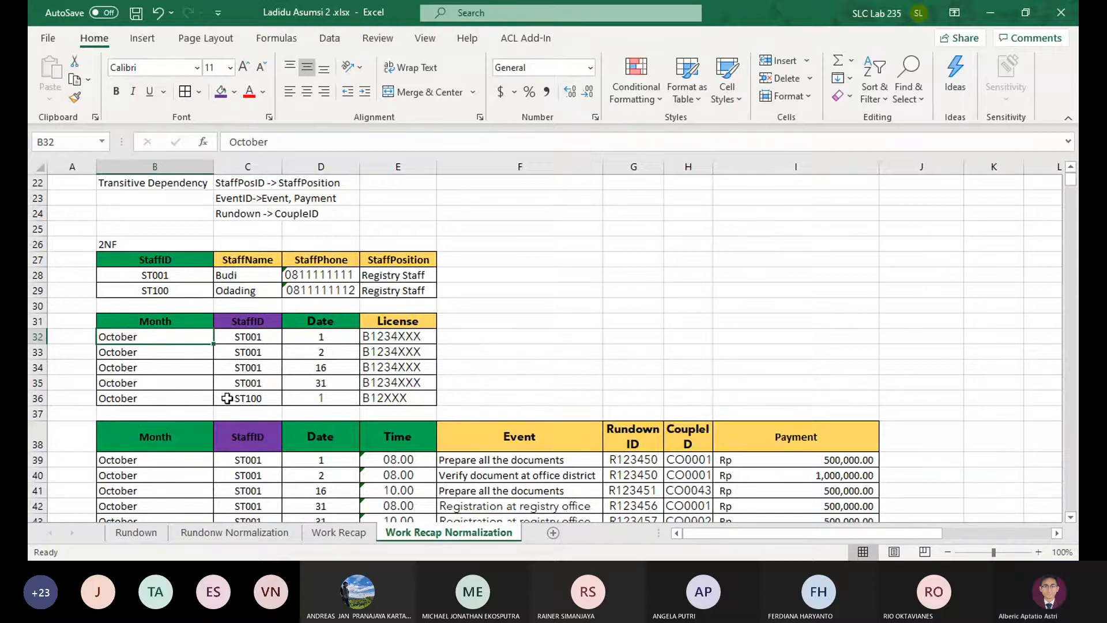
pyautogui.scroll(-2, 272, 412)
pyautogui.scroll(9, 312, 392)
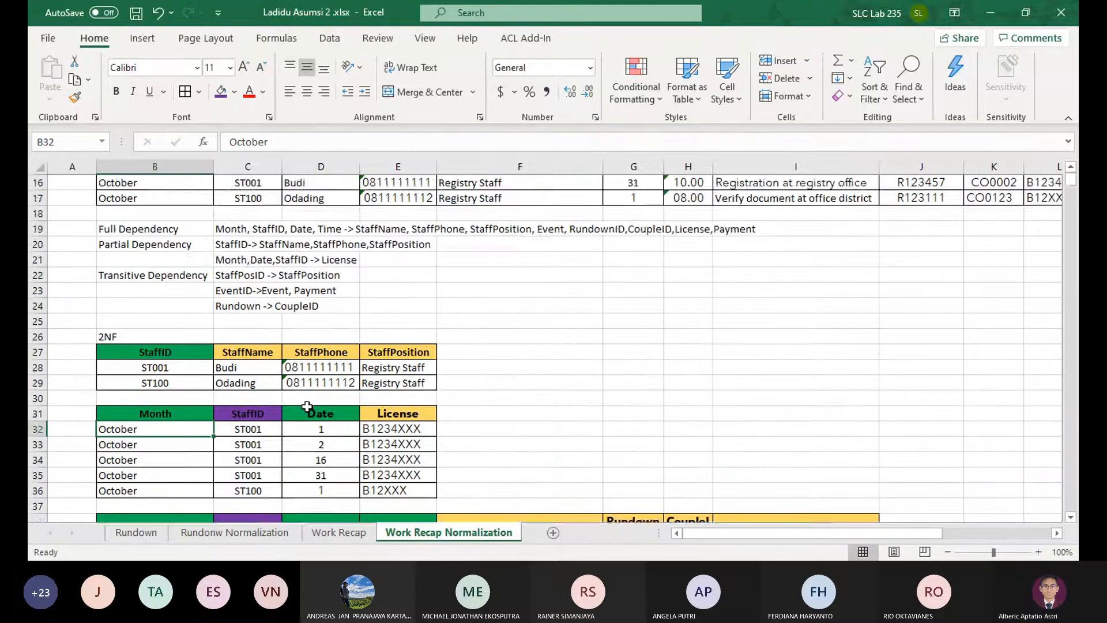
pyautogui.scroll(-11, 319, 395)
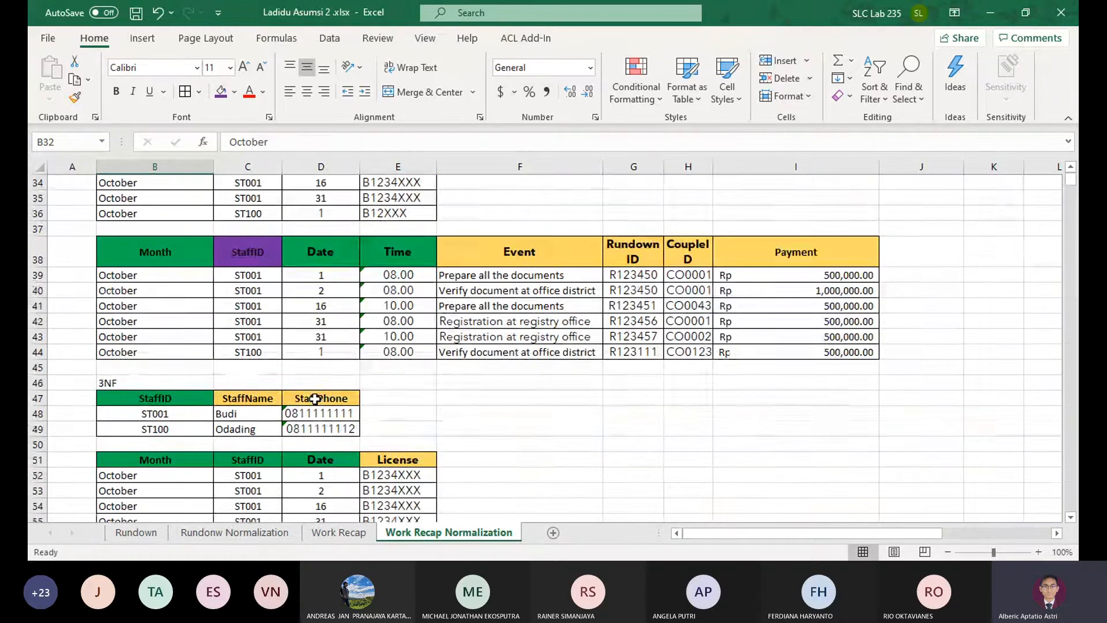
pyautogui.scroll(2, 320, 392)
pyautogui.scroll(-2, 317, 424)
pyautogui.scroll(7, 317, 426)
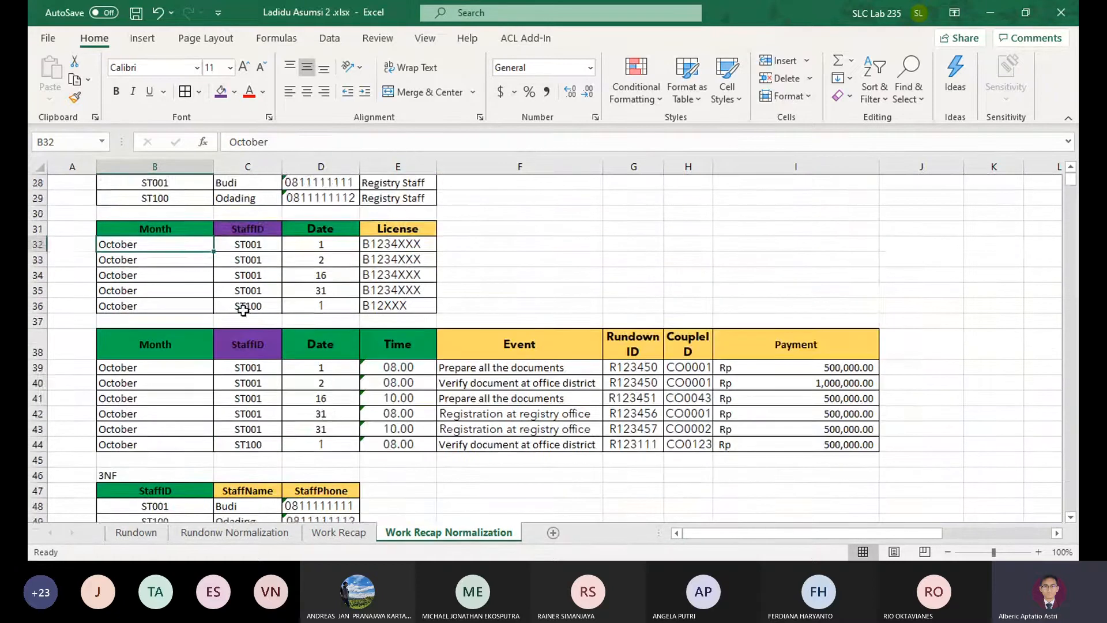
pyautogui.scroll(-5, 259, 323)
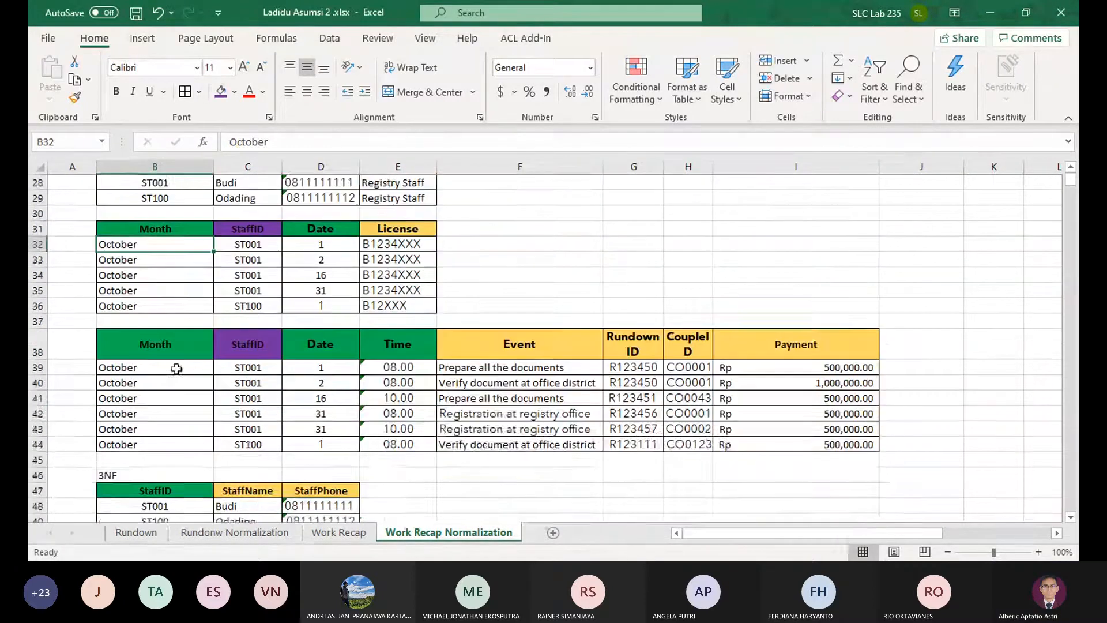
pyautogui.scroll(2, 280, 309)
pyautogui.moveTo(153, 320); pyautogui.dragTo(375, 395)
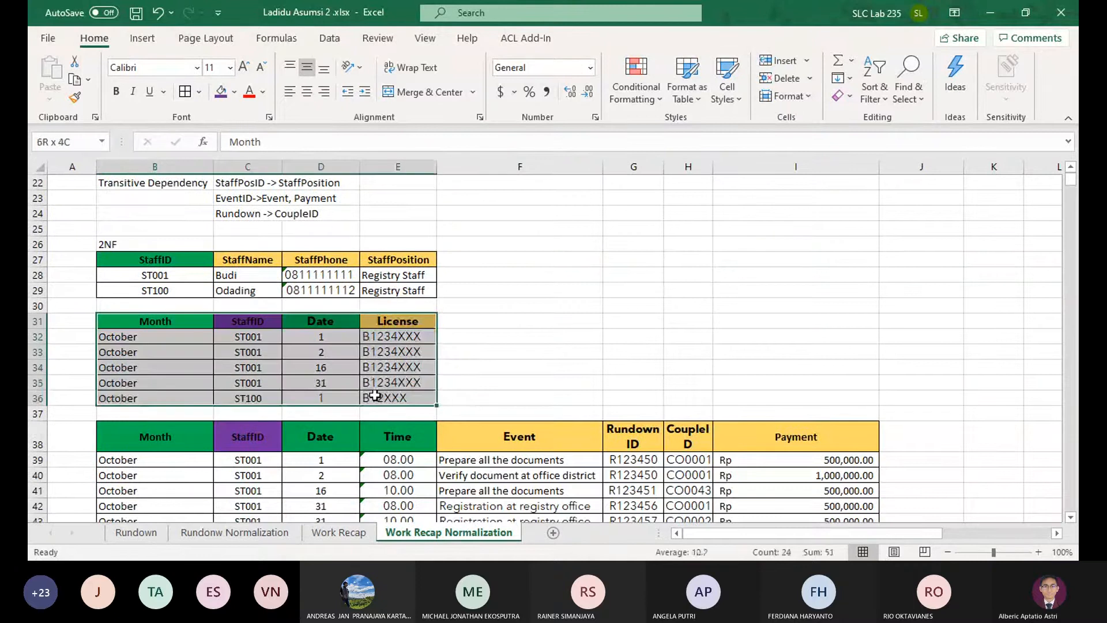
pyautogui.click(322, 317)
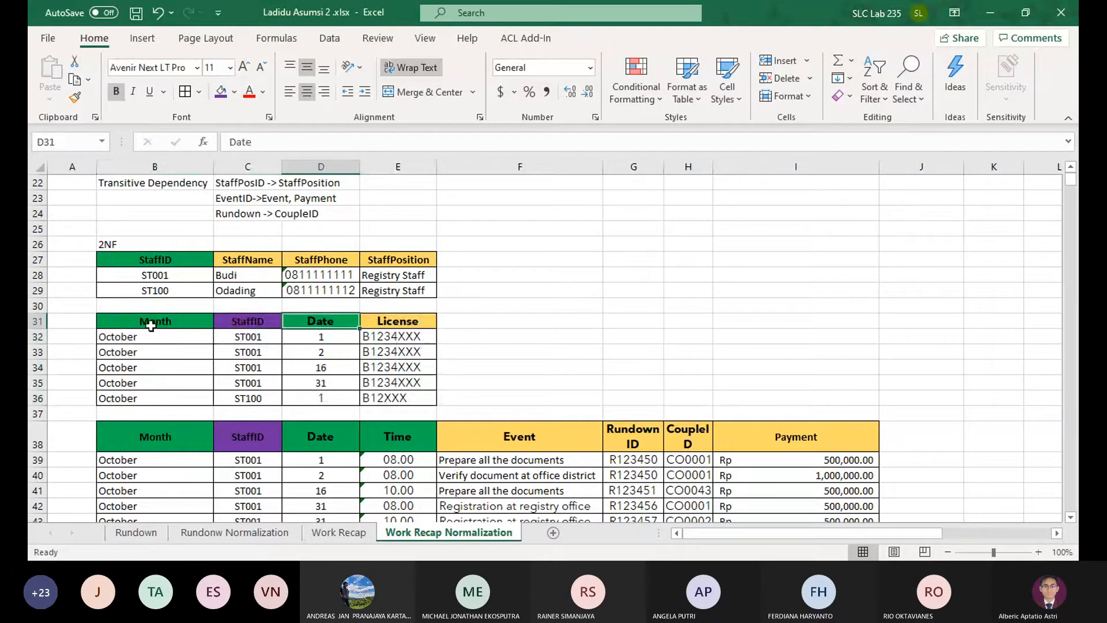
pyautogui.scroll(-1, 152, 324)
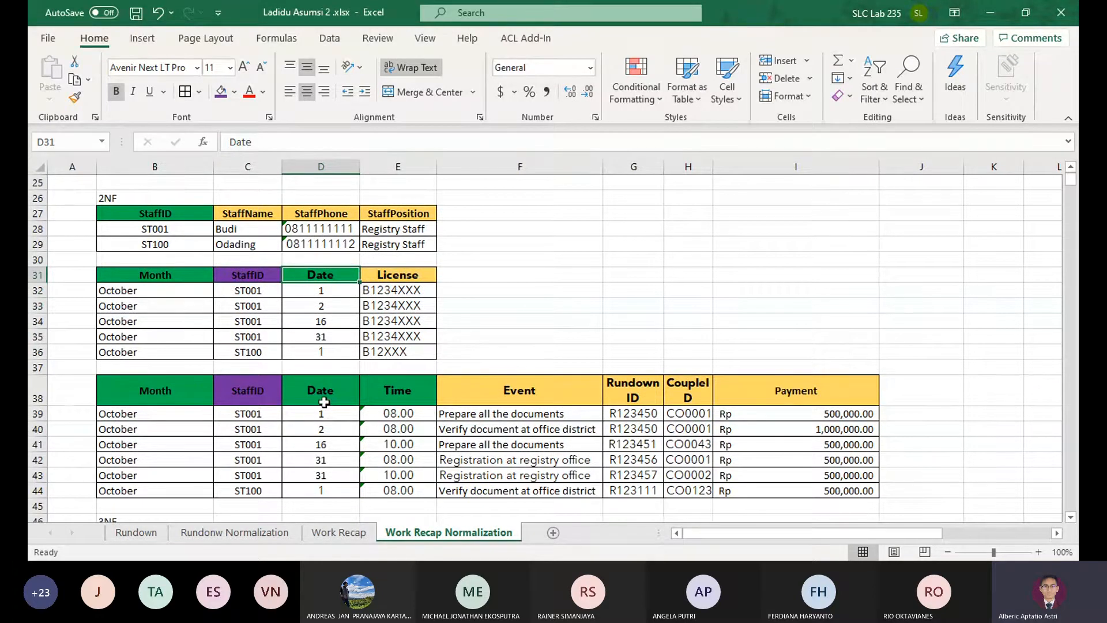
pyautogui.moveTo(202, 272); pyautogui.dragTo(376, 352)
pyautogui.click(173, 387)
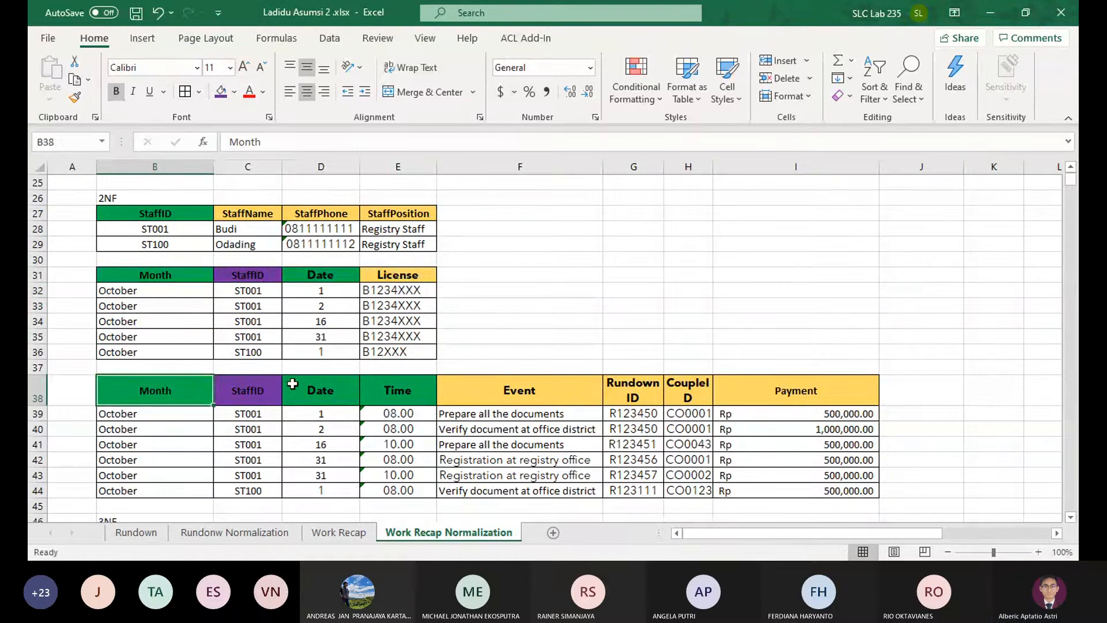
# Fill the Month and Date headers in B38 and D38 of the 2NF event table with the StaffID header's purple
pyautogui.click(221, 91)
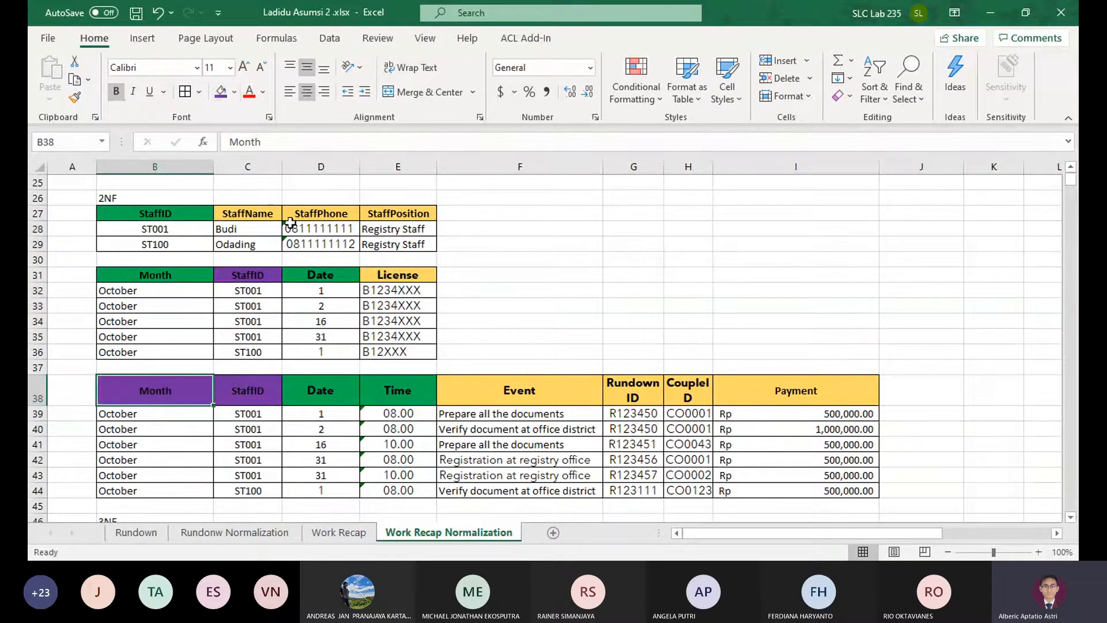
pyautogui.click(329, 385)
pyautogui.click(220, 91)
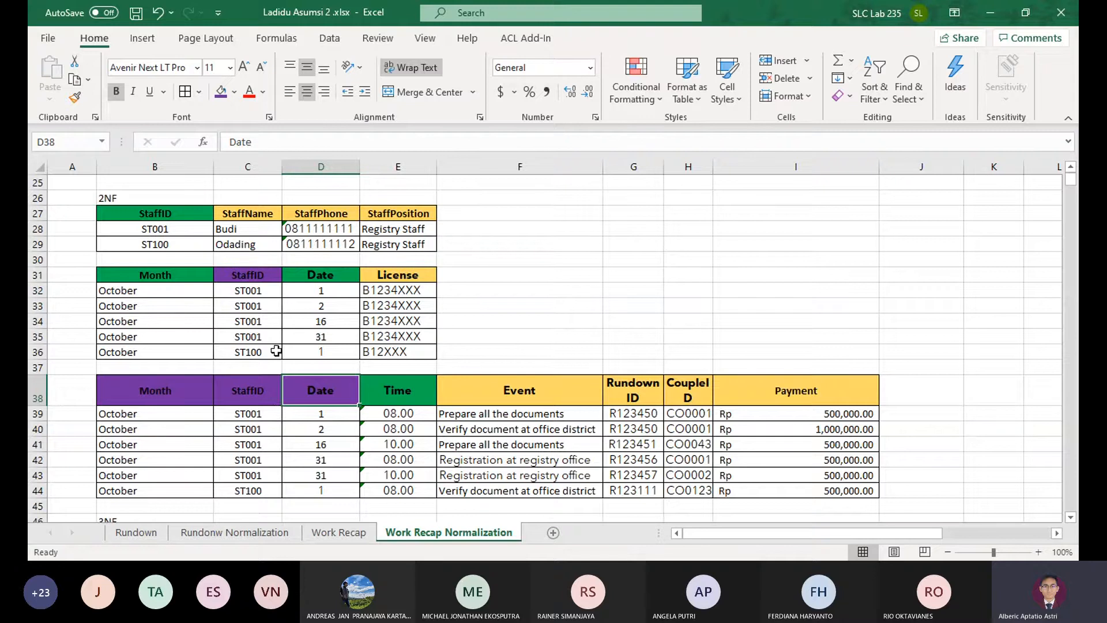
pyautogui.click(266, 388)
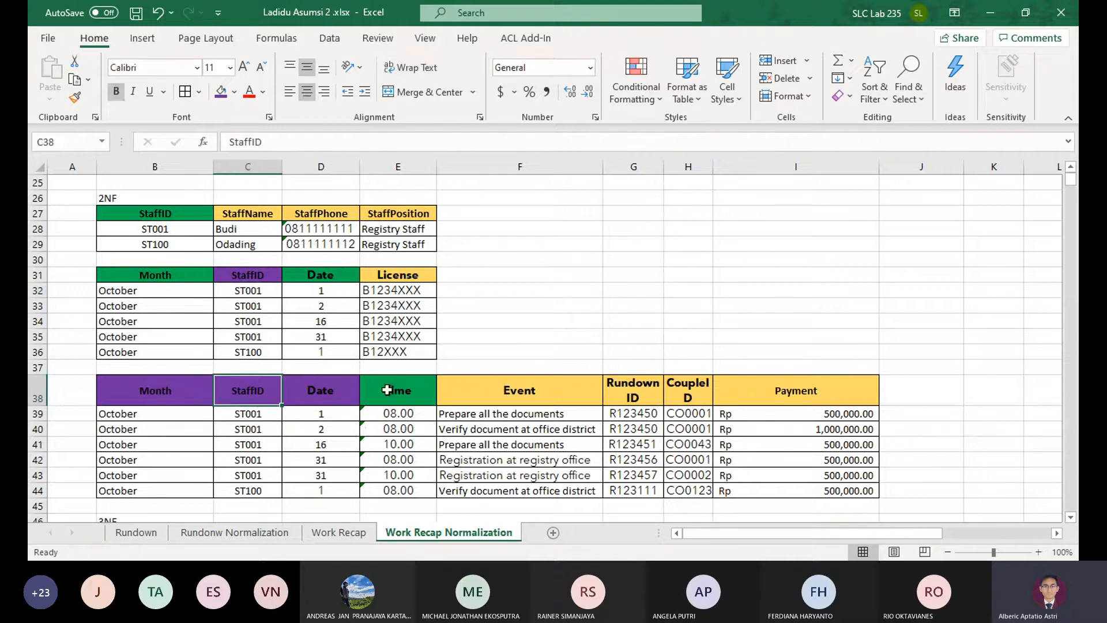
# Copy the recap ID RW0001 from A3 into A4 through A6 of the RecapID column beside the UNF table
pyautogui.scroll(8, 387, 390)
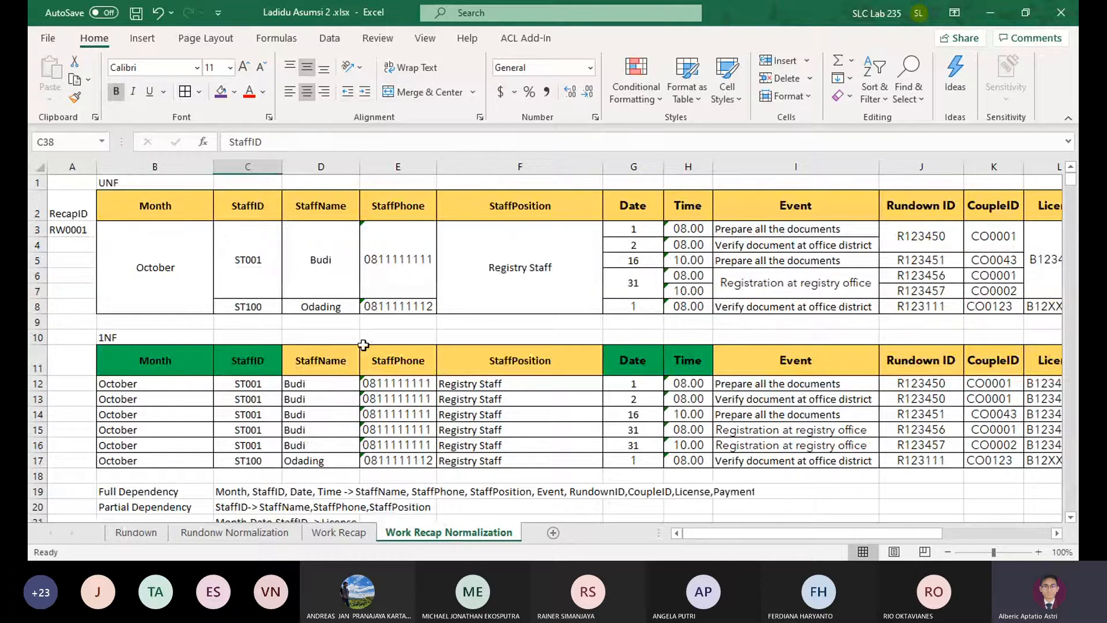
pyautogui.scroll(-6, 470, 438)
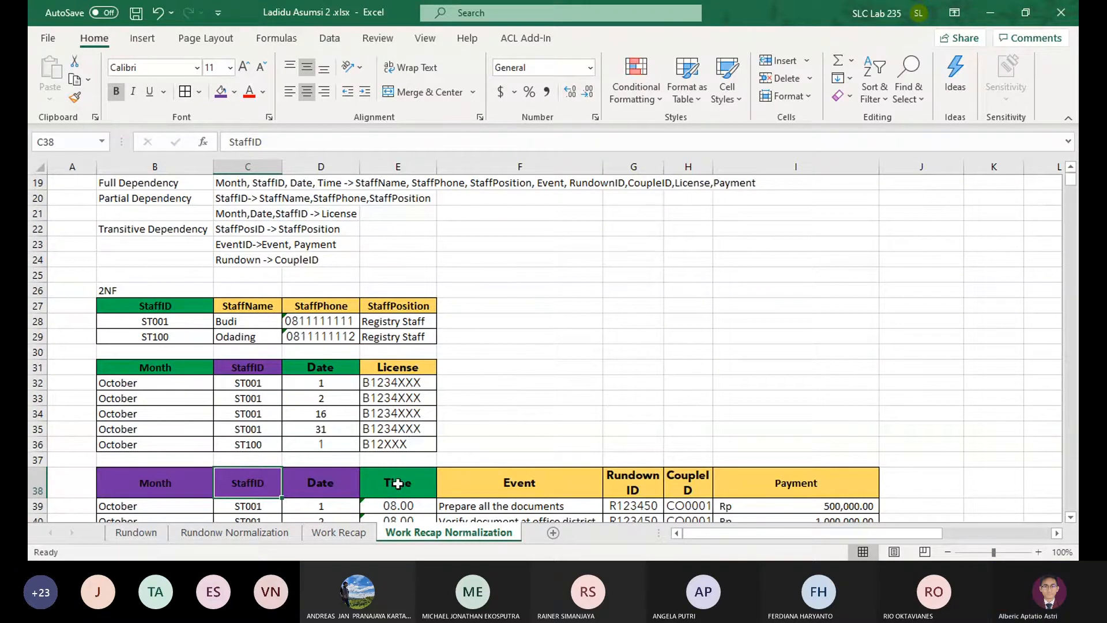
pyautogui.scroll(1, 397, 483)
pyautogui.scroll(1, 481, 399)
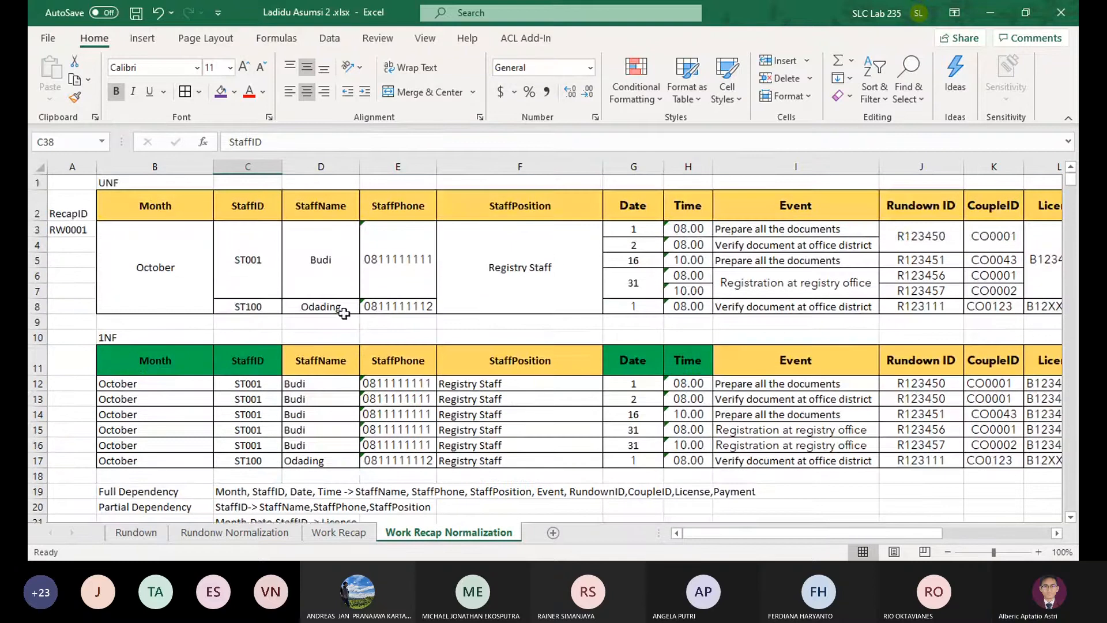
pyautogui.click(55, 214)
pyautogui.click(85, 230)
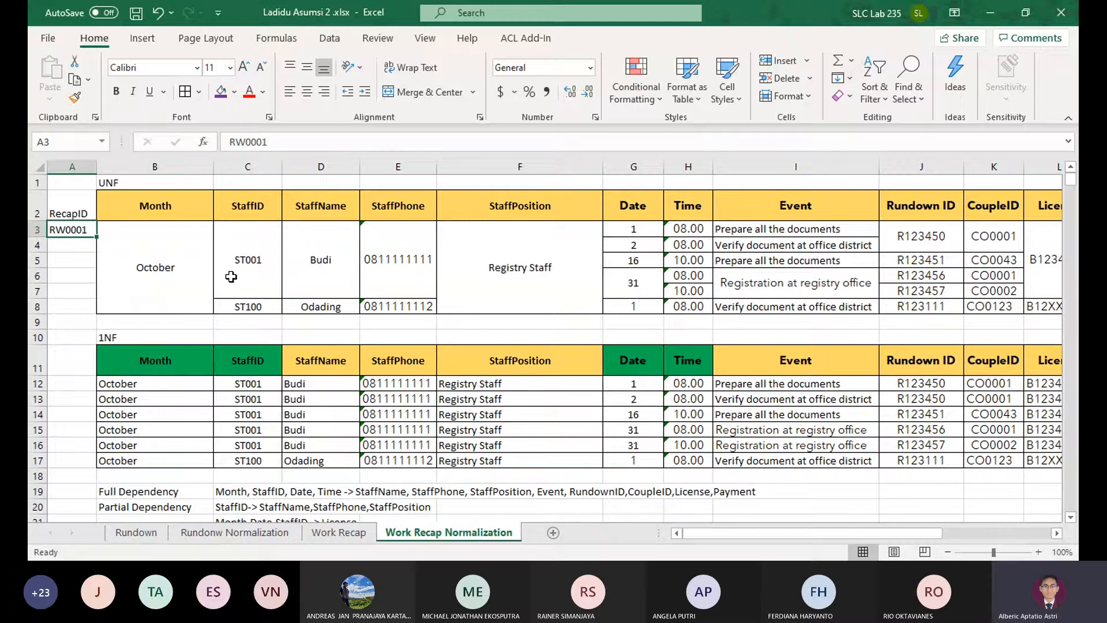
pyautogui.hotkey('ctrl', 'c')
pyautogui.press('Down')
pyautogui.hotkey('ctrl', 'v')
pyautogui.press('Down')
pyautogui.hotkey('ctrl', 'v')
pyautogui.press('Down')
pyautogui.hotkey('ctrl', 'v')
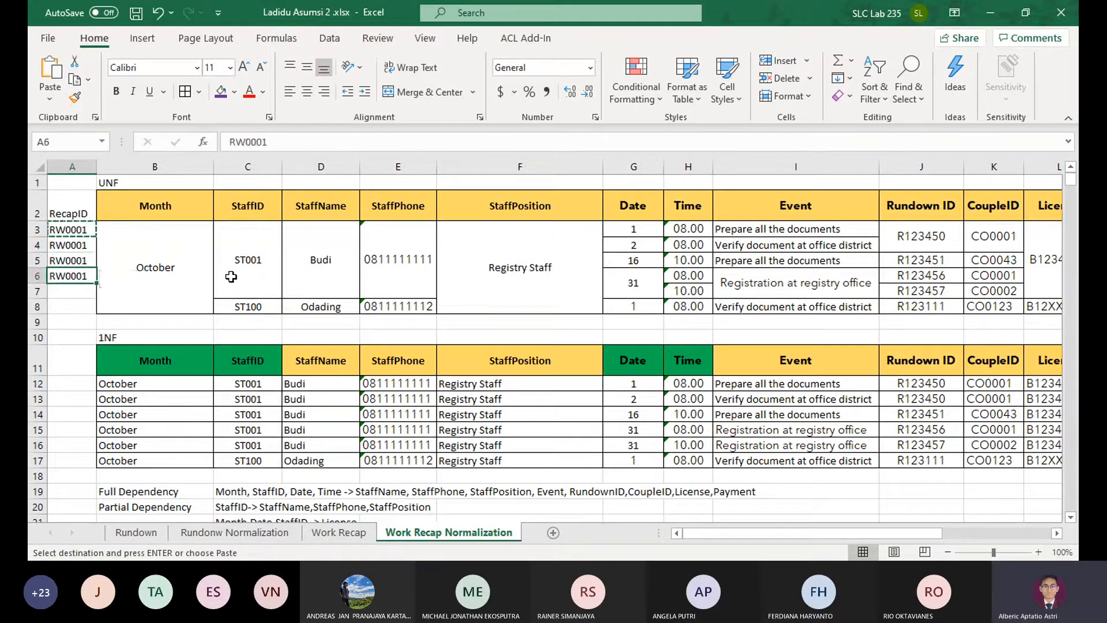
# Copy the recap ID RW0001 into A7 and enter RW0002 in A8 for the ST100 row
pyautogui.hotkey('ctrl', 'Down')
pyautogui.hotkey('ctrl', 'Up')
pyautogui.hotkey('ctrl', 'Up')
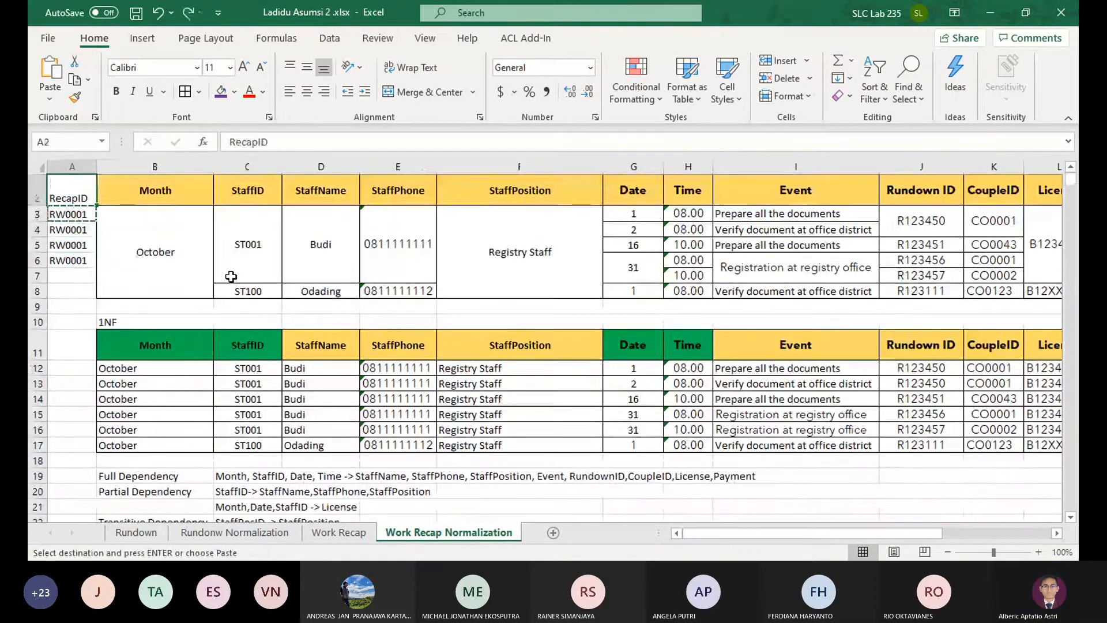
pyautogui.press('Down')
pyautogui.press('Down')
pyautogui.press('Down')
pyautogui.press('Down')
pyautogui.press('Down')
pyautogui.hotkey('ctrl', 'c')
pyautogui.hotkey('ctrl', 'v')
pyautogui.press('Up')
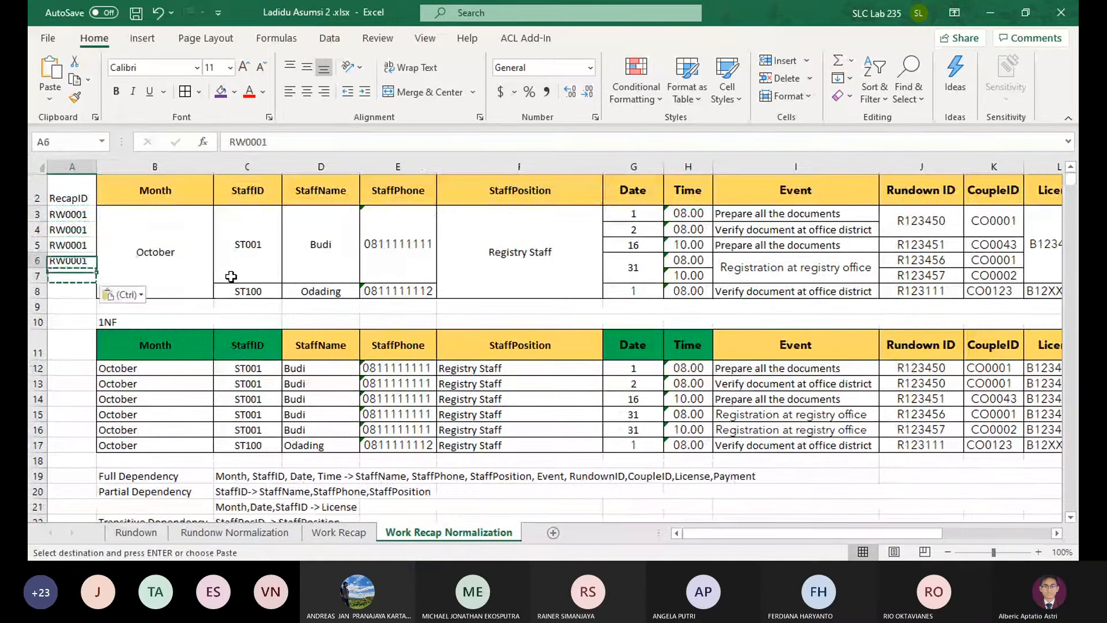
pyautogui.hotkey('ctrl', 'c')
pyautogui.press('Down')
pyautogui.hotkey('ctrl', 'v')
pyautogui.press('Down')
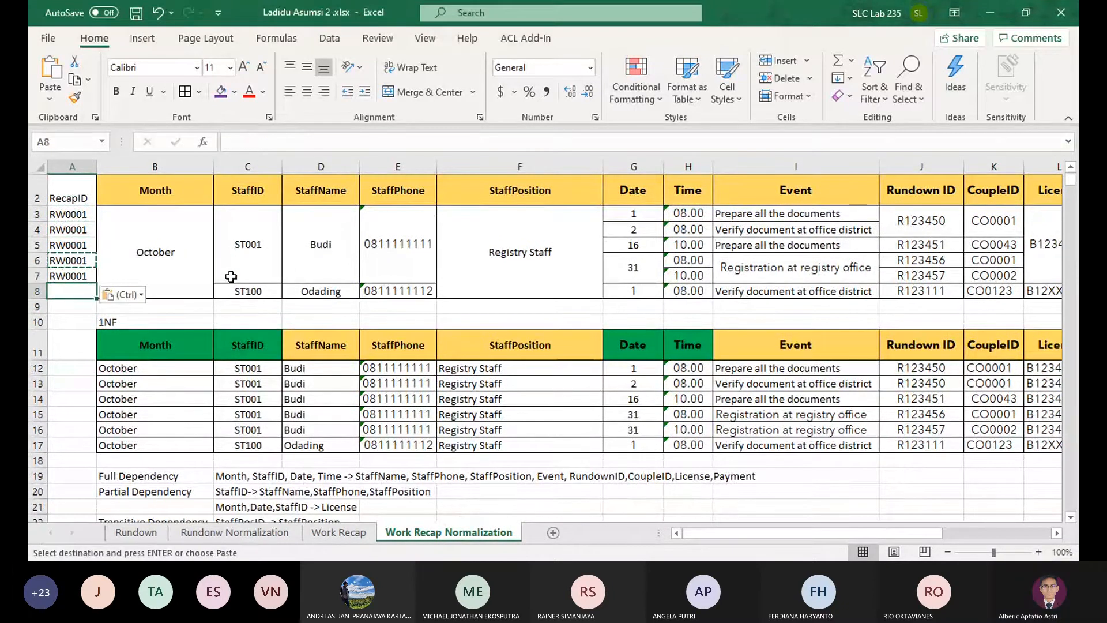
pyautogui.write('RW0002')
pyautogui.press('Return')
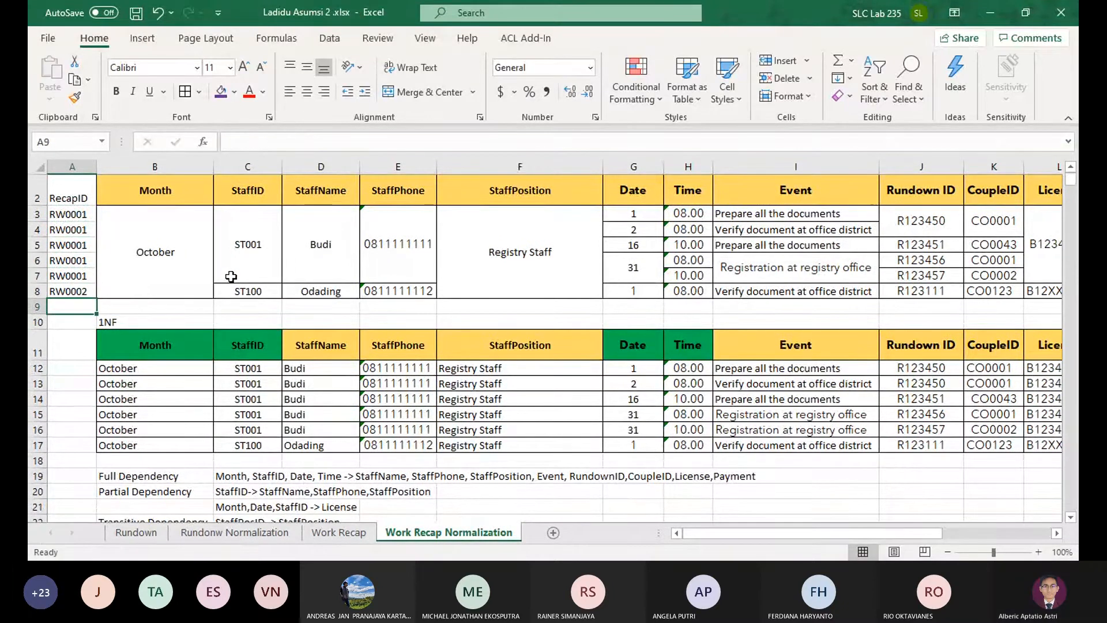
# Compare the RecapID column in A2:A8 with the 1NF table's keys and the listed dependencies
pyautogui.click(78, 196)
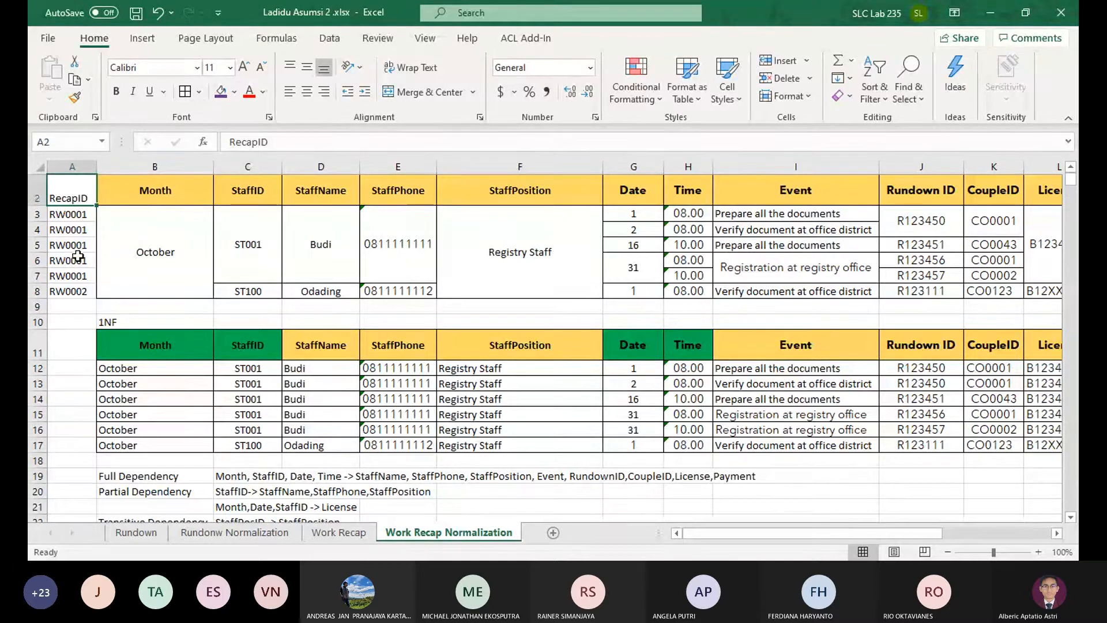
pyautogui.scroll(-6, 161, 301)
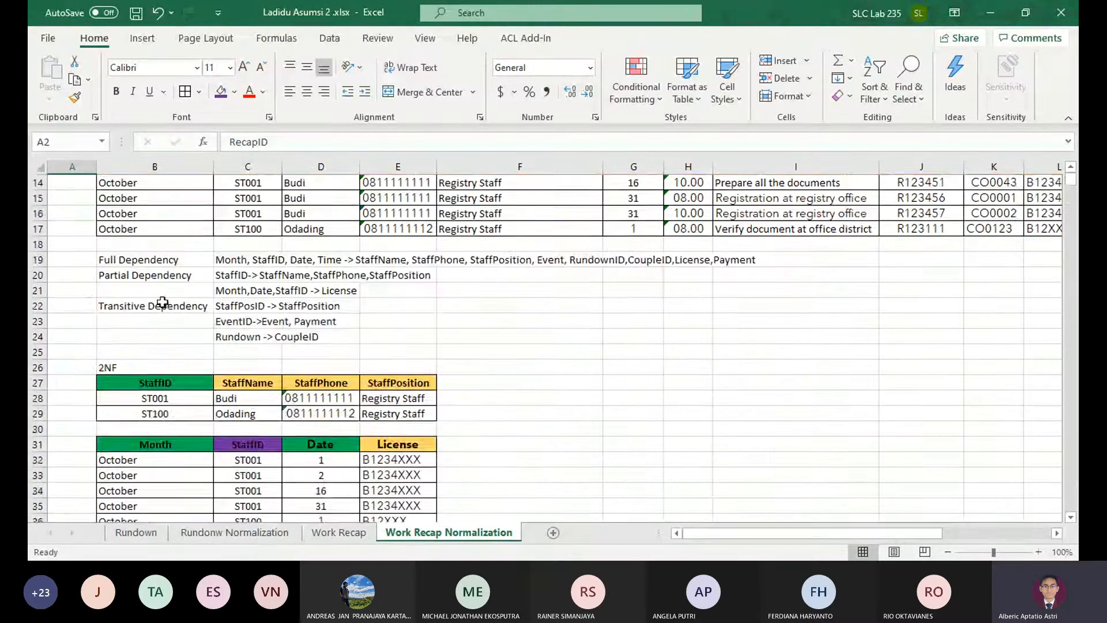
pyautogui.scroll(5, 218, 308)
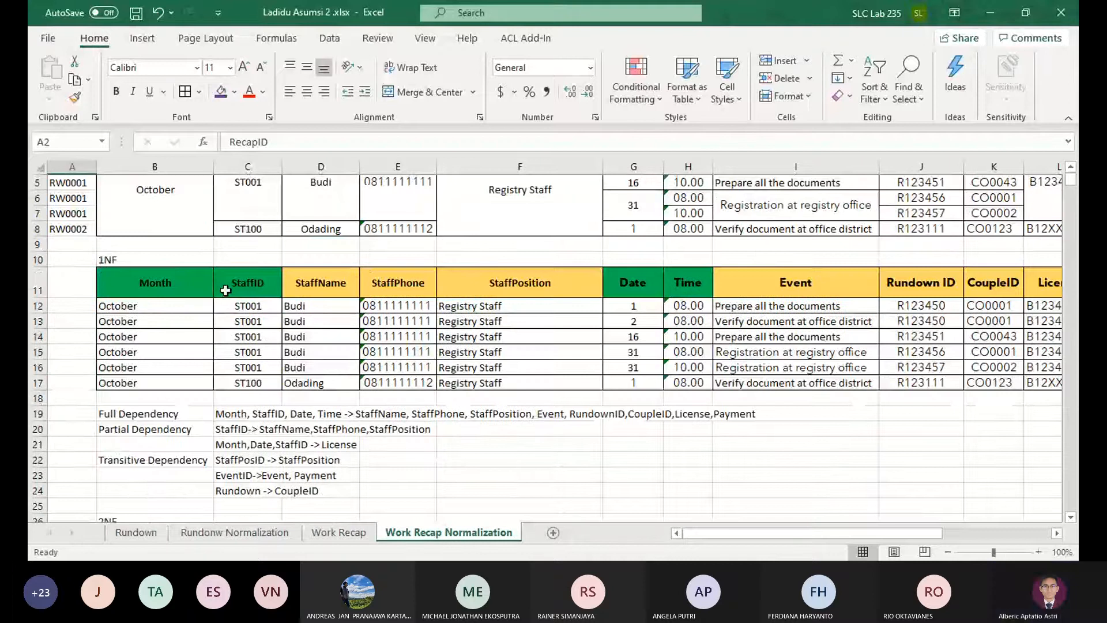
pyautogui.scroll(2, 225, 290)
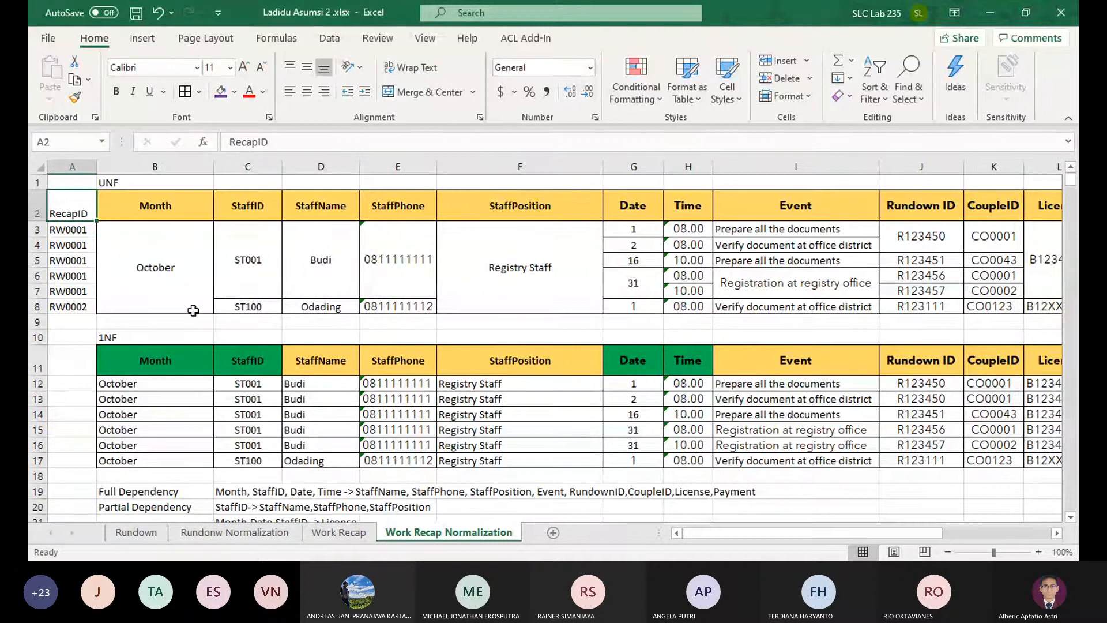
pyautogui.moveTo(80, 305); pyautogui.dragTo(72, 213)
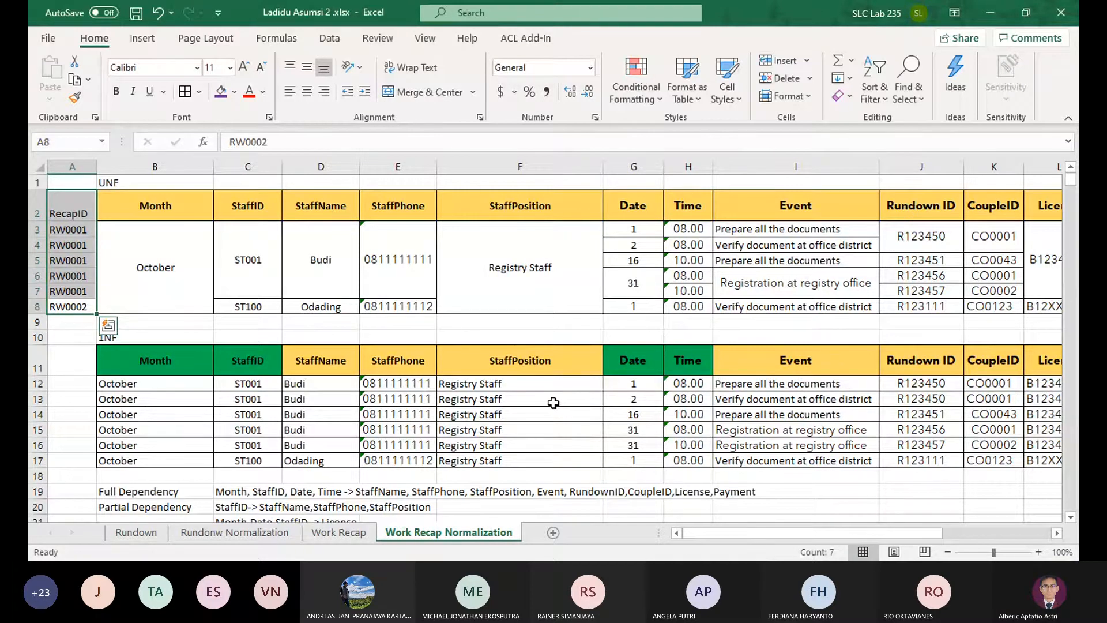
pyautogui.scroll(-1, 553, 403)
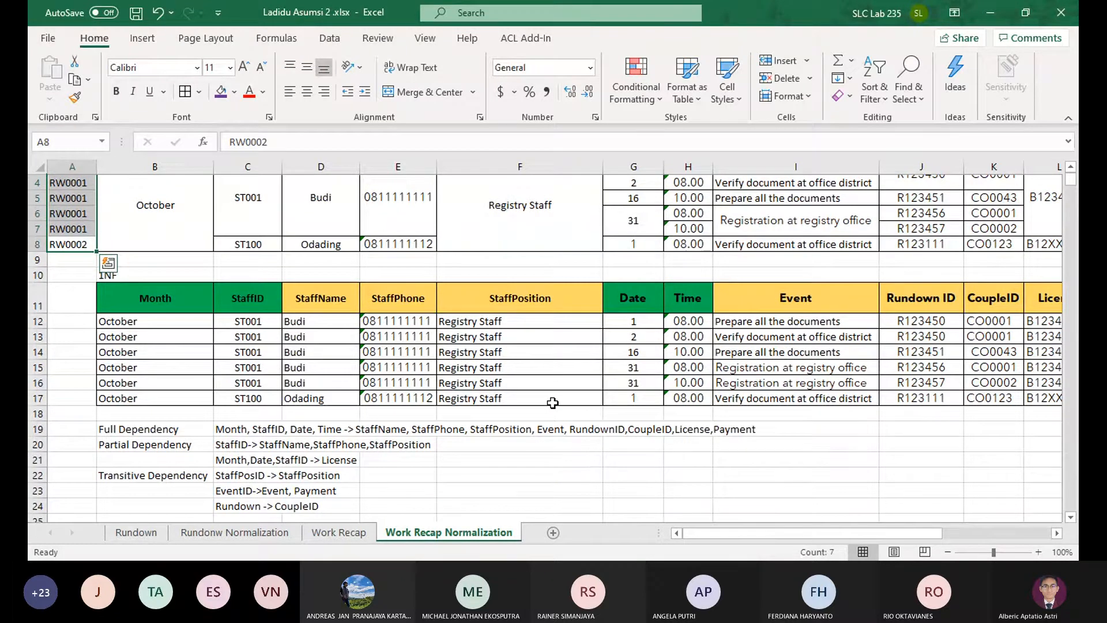
pyautogui.scroll(-4, 552, 403)
pyautogui.scroll(3, 551, 402)
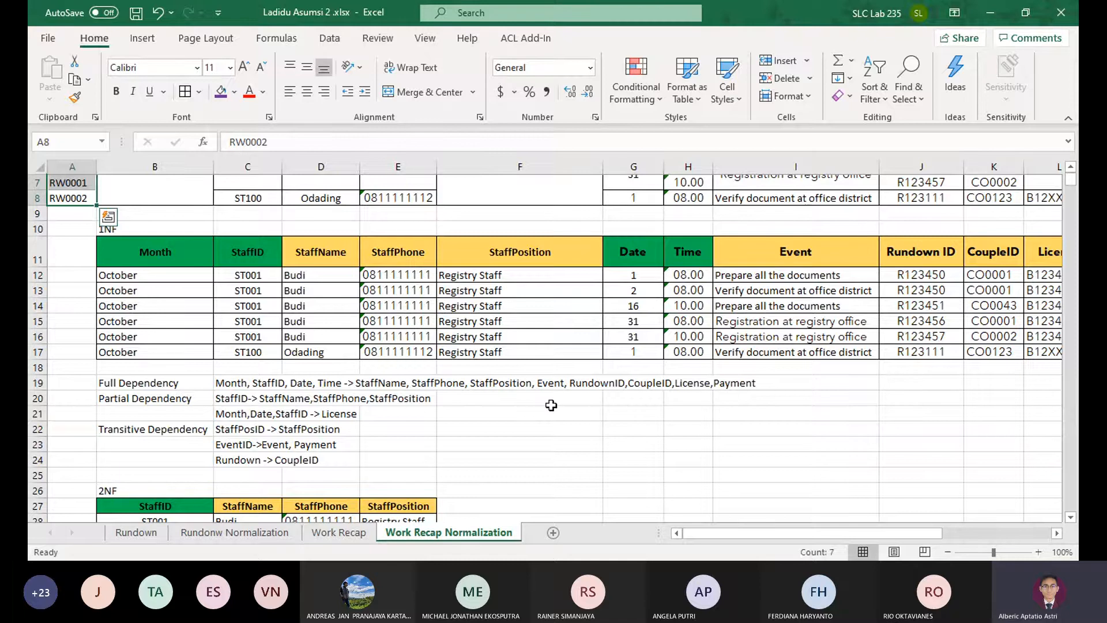
pyautogui.scroll(2, 551, 405)
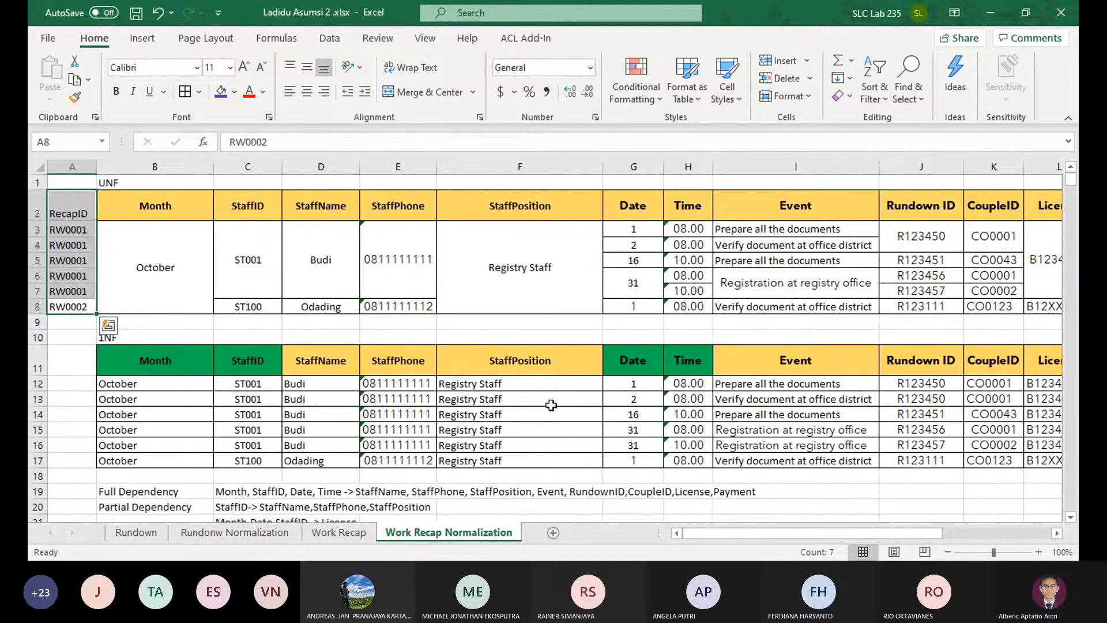
# Examine the Month, StaffID, Date and Time keys of the 2NF event table against the License table
pyautogui.scroll(-7, 527, 403)
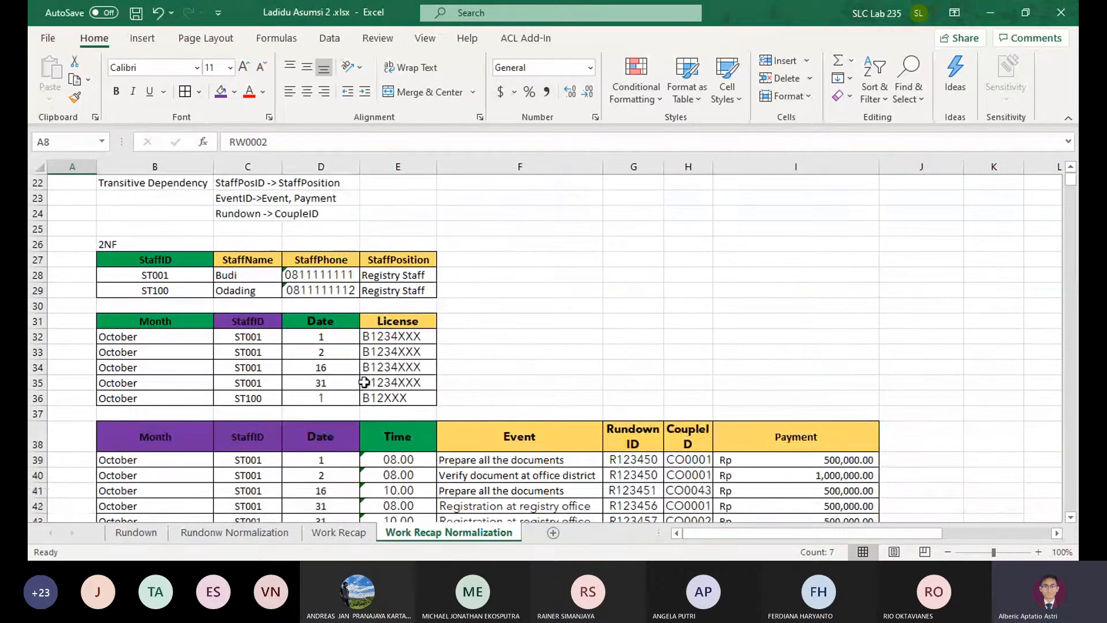
pyautogui.scroll(-1, 280, 340)
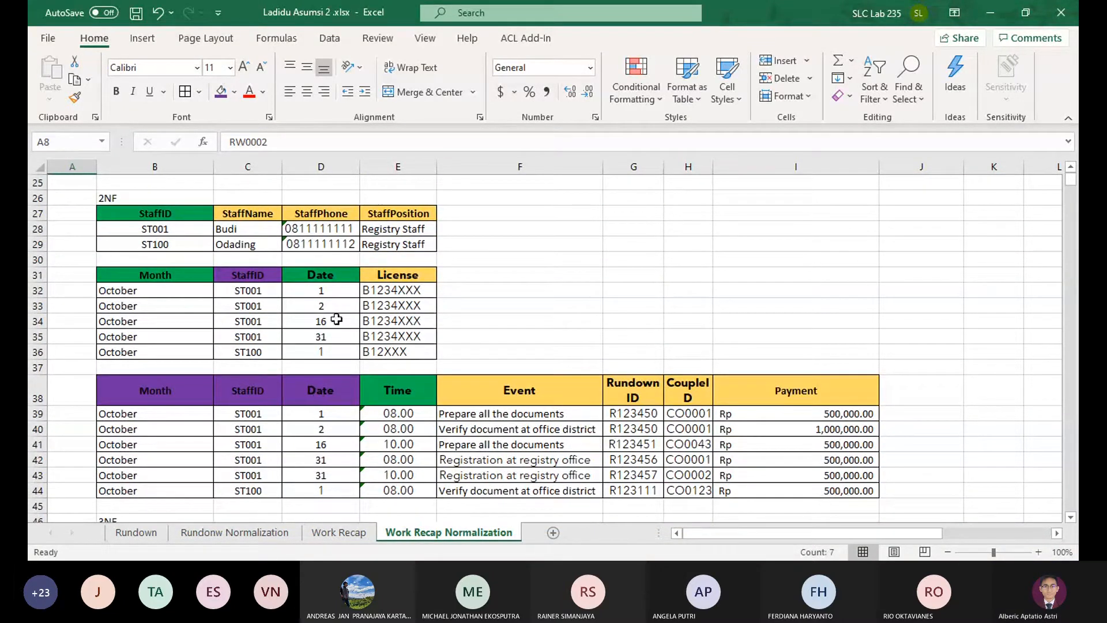
pyautogui.click(418, 377)
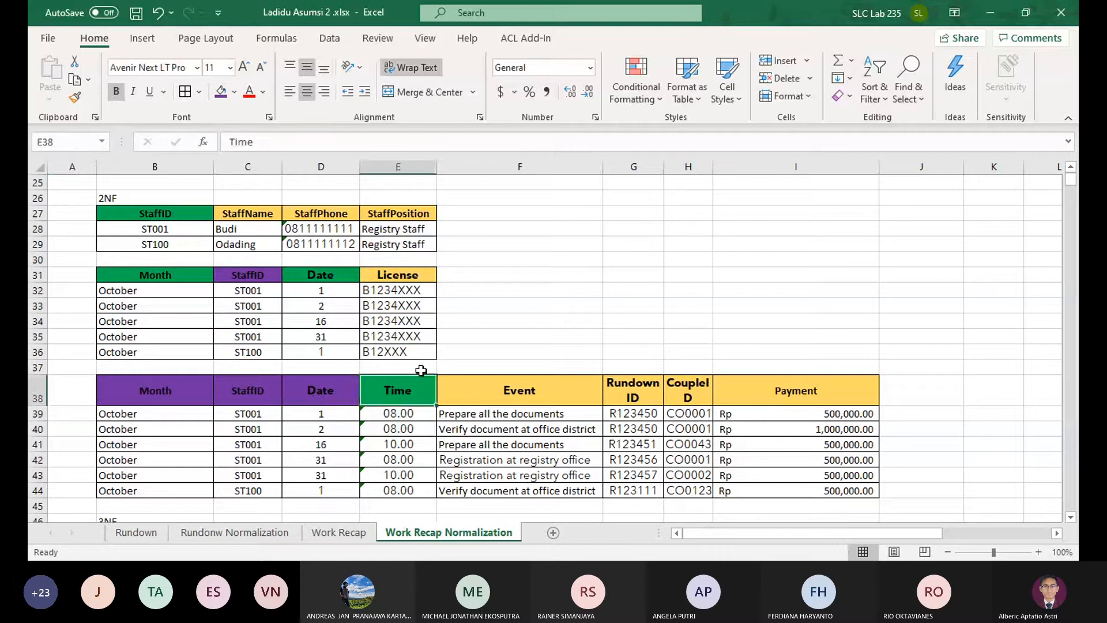
pyautogui.click(490, 321)
pyautogui.click(468, 369)
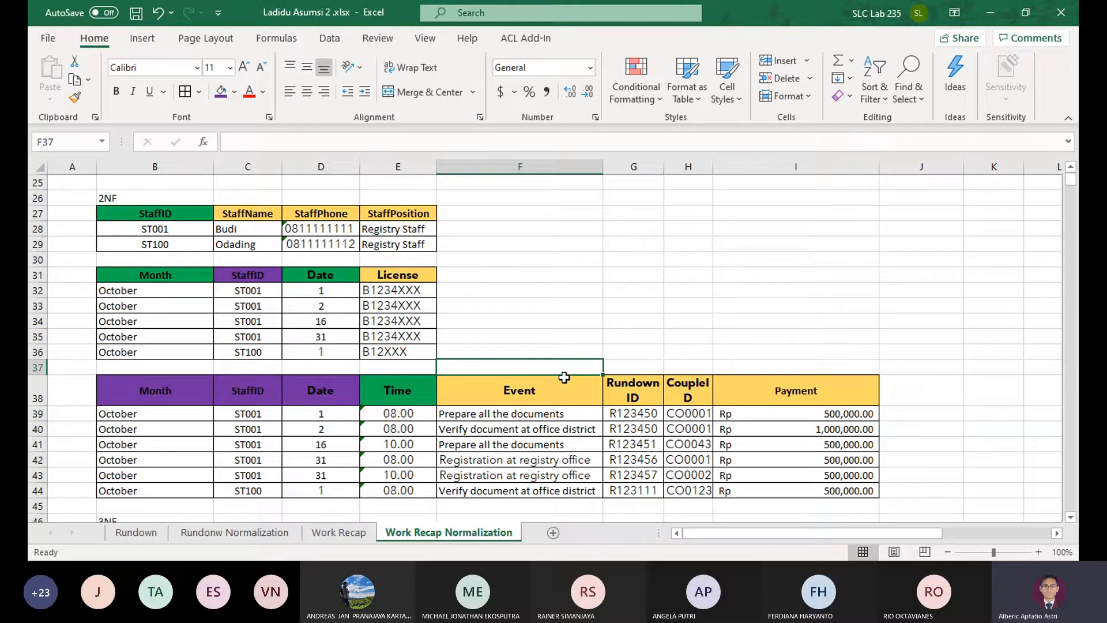
pyautogui.moveTo(331, 387); pyautogui.dragTo(136, 491)
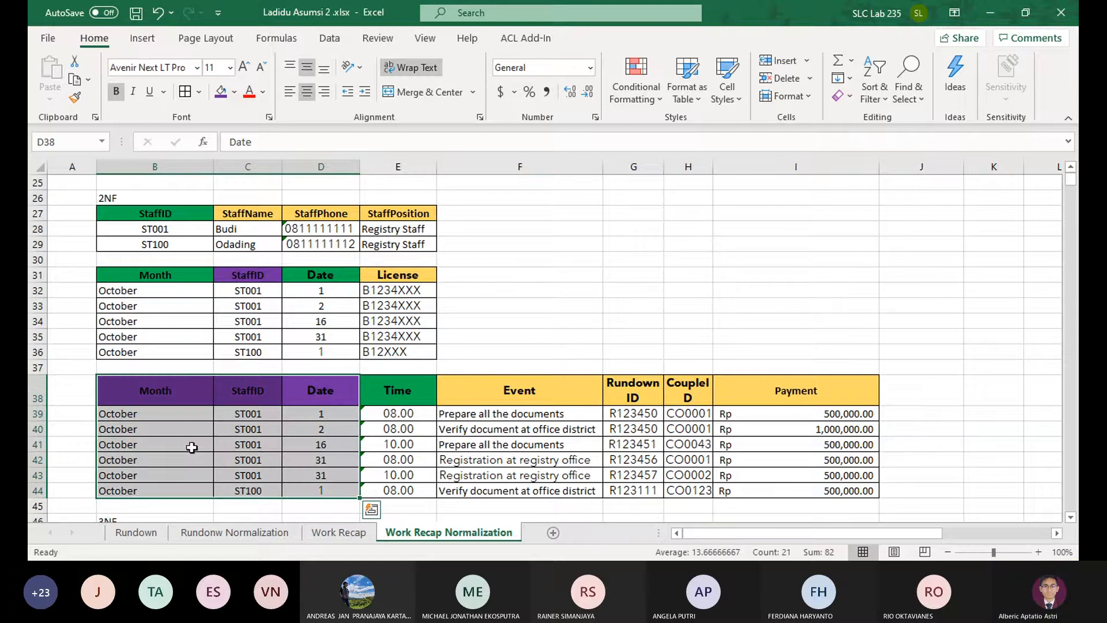
# Move the RecapID column from A2:A8 to A11:A17, beside the 1NF table
pyautogui.scroll(8, 542, 445)
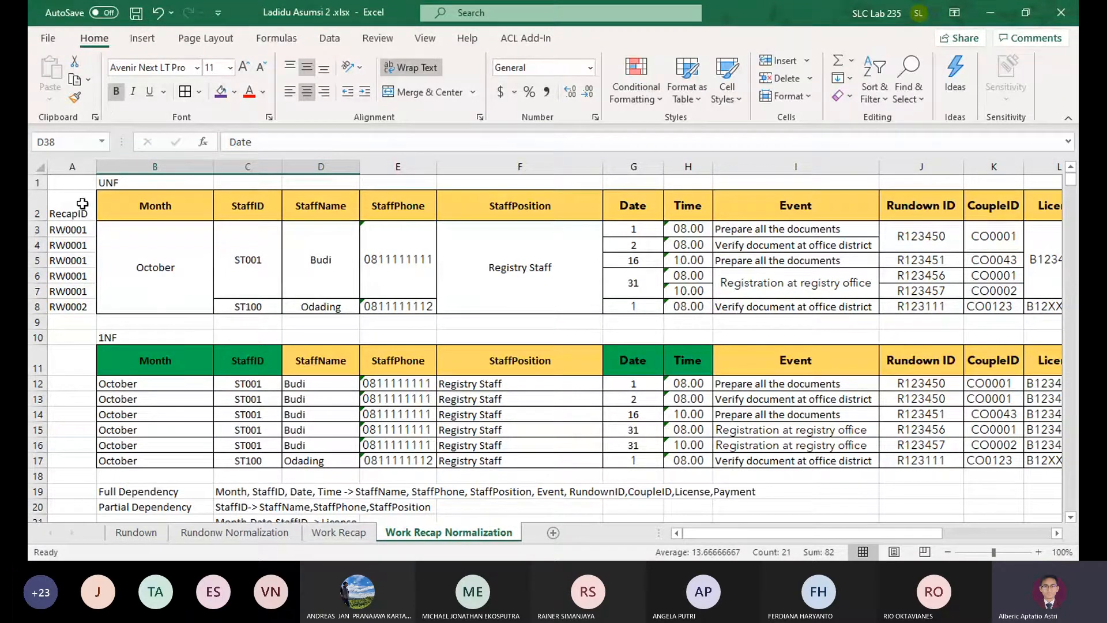
pyautogui.moveTo(81, 208); pyautogui.dragTo(72, 306)
pyautogui.hotkey('ctrl', 'c')
pyautogui.click(70, 370)
pyautogui.press('Return')
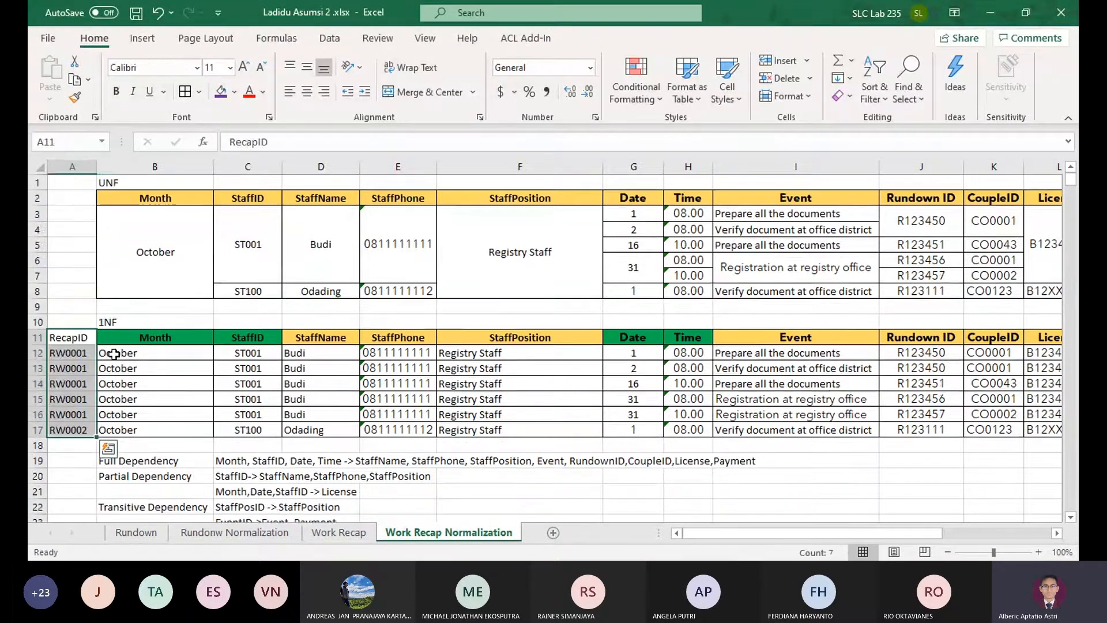
# Move the Transitive Dependency label and its three dependencies down one row, to B23:C25
pyautogui.scroll(-1, 115, 346)
pyautogui.click(153, 336)
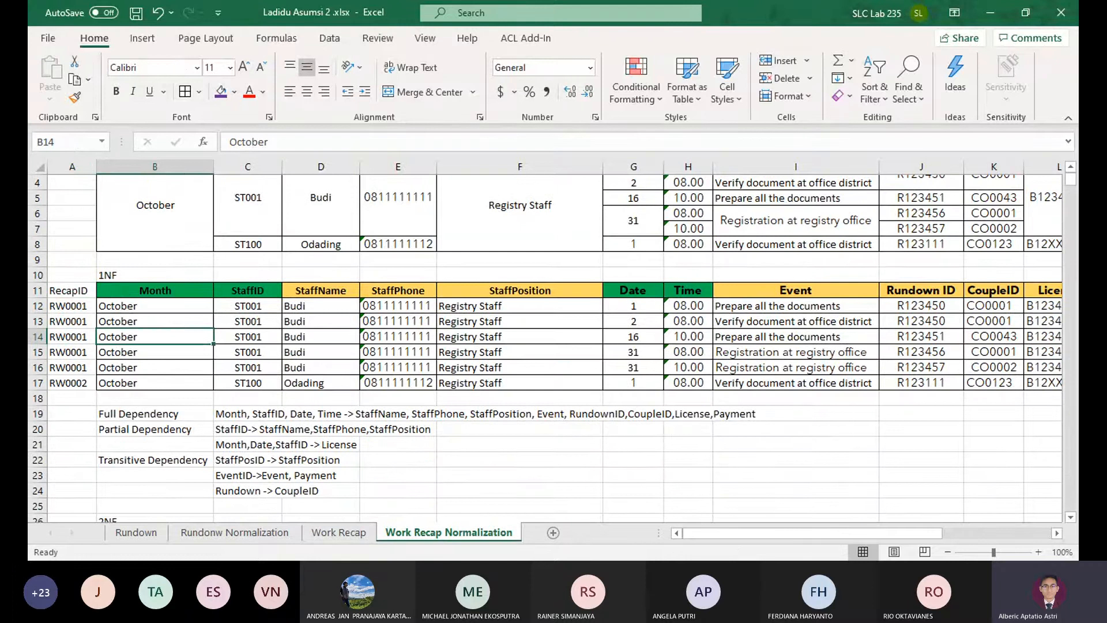
pyautogui.scroll(-2, 318, 483)
pyautogui.click(201, 410)
pyautogui.click(234, 410)
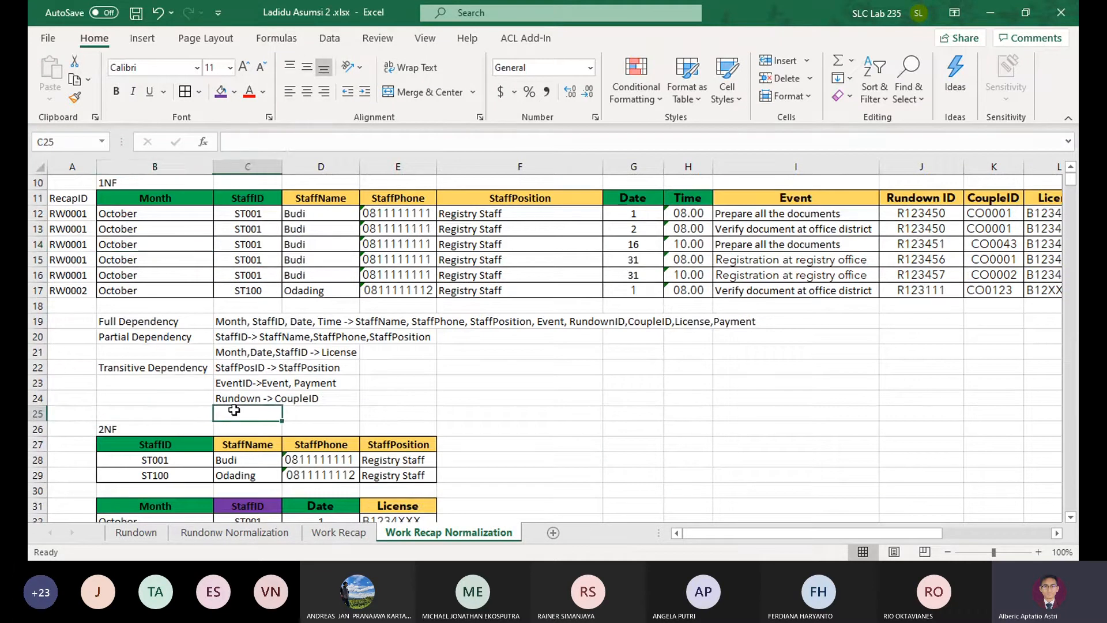
pyautogui.click(185, 199)
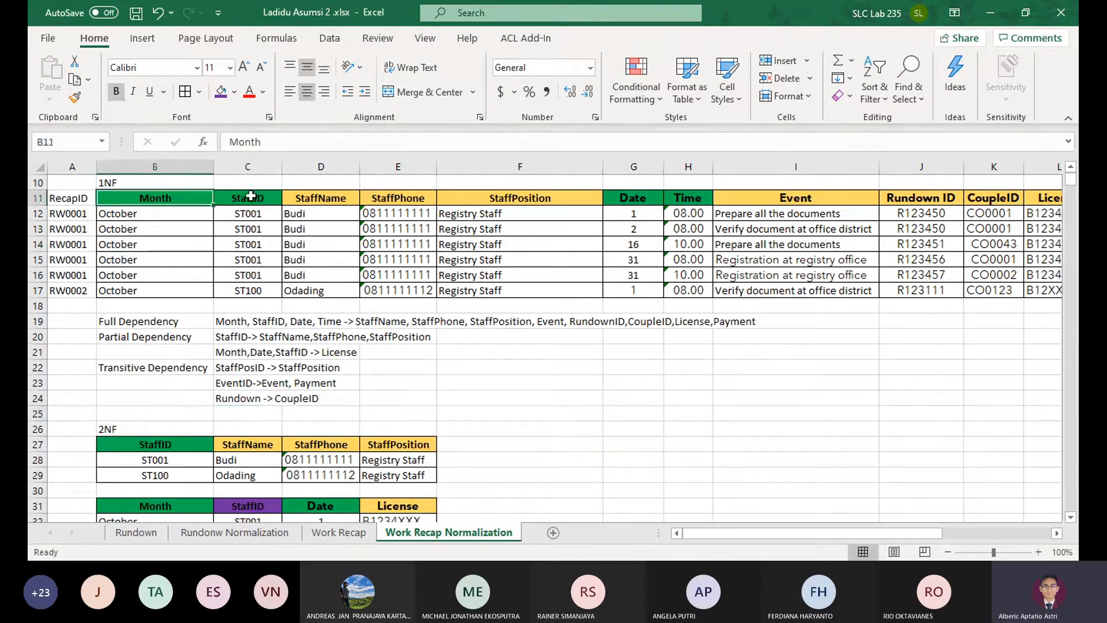
pyautogui.click(252, 197)
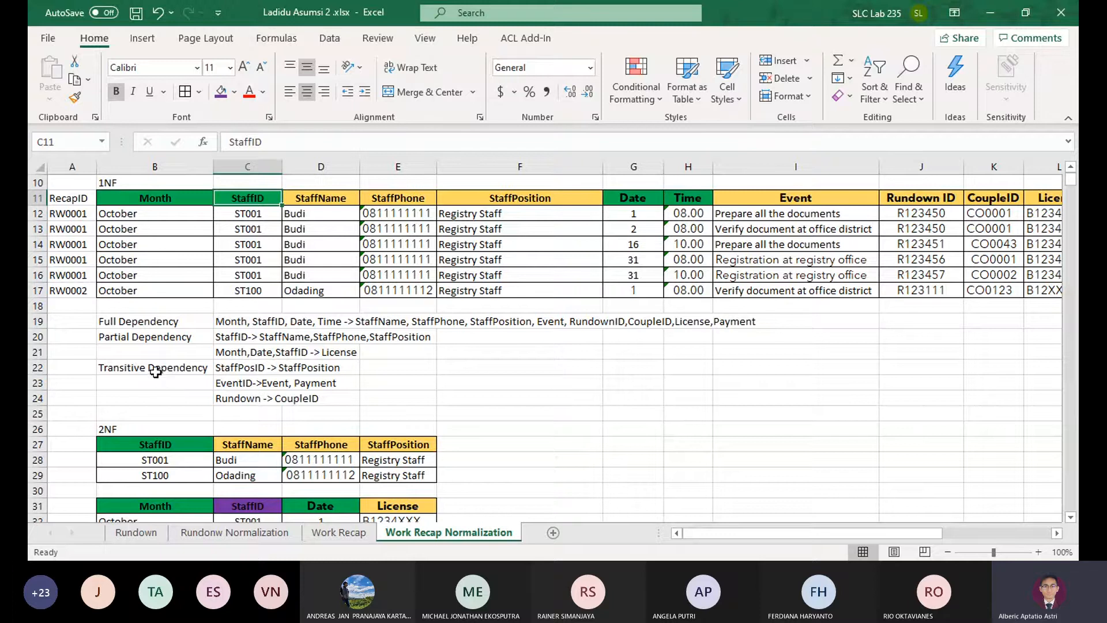
pyautogui.moveTo(126, 365); pyautogui.dragTo(245, 413)
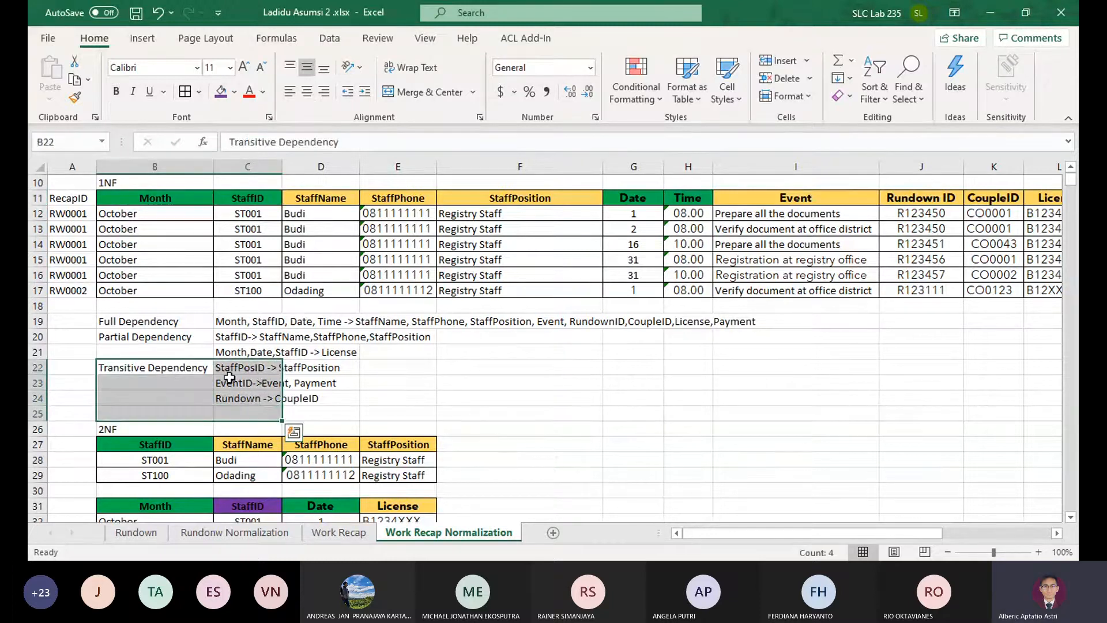
pyautogui.moveTo(193, 366); pyautogui.dragTo(237, 396)
pyautogui.moveTo(261, 360); pyautogui.dragTo(260, 391)
# Enter the partial dependency "StaffID,Month -> RecapID" in C22
pyautogui.click(252, 369)
pyautogui.write('St')
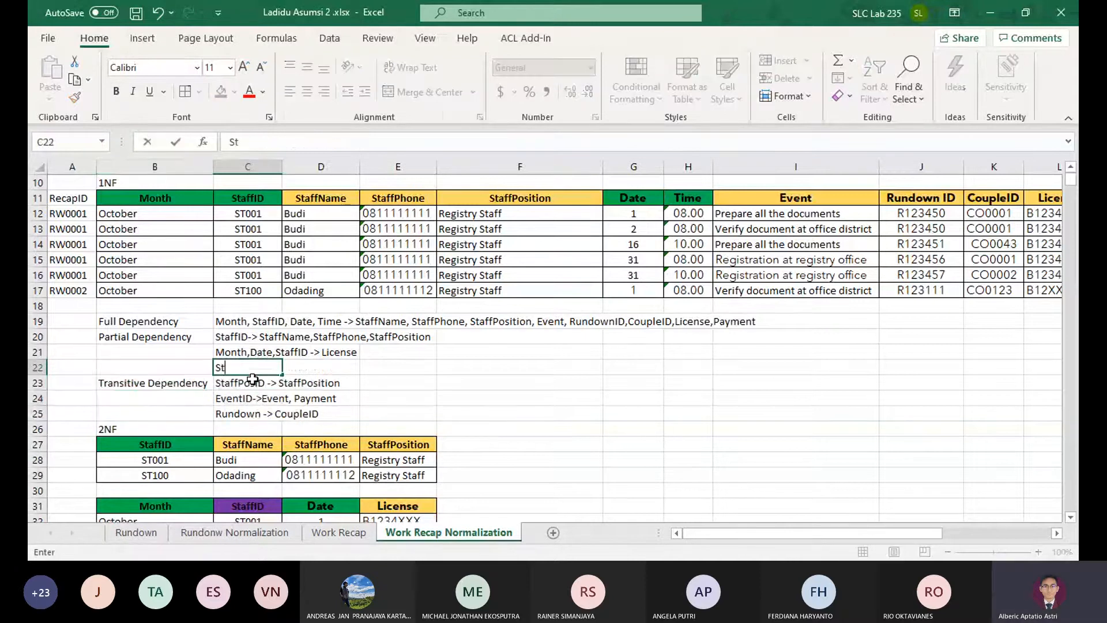
pyautogui.write('affID,Month')
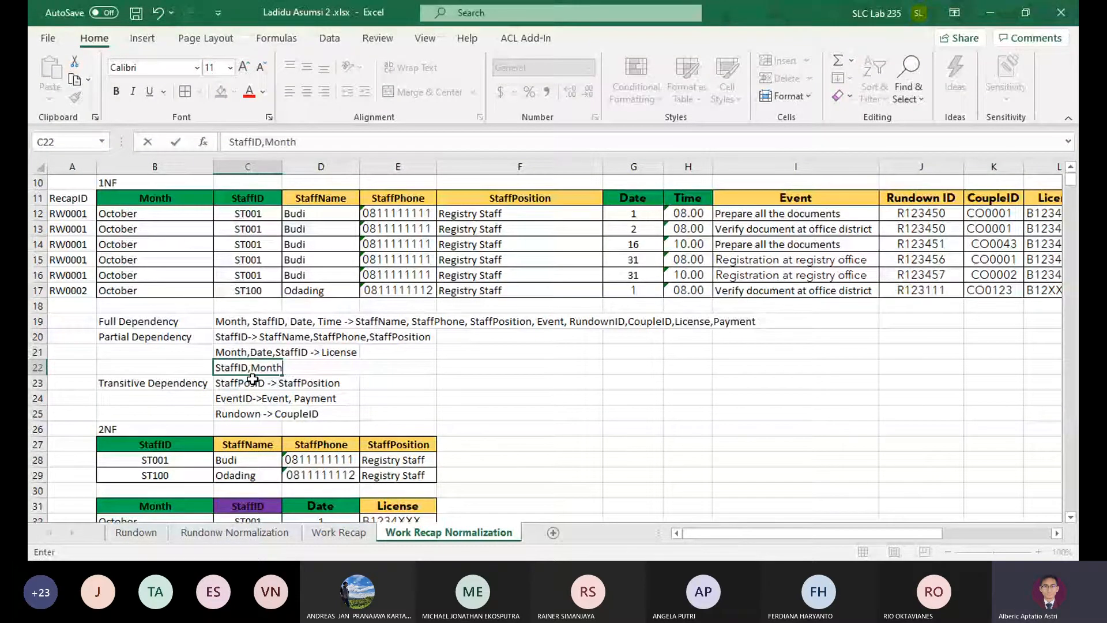
pyautogui.write(' -> RecapID')
pyautogui.press('Return')
pyautogui.scroll(-1, 252, 379)
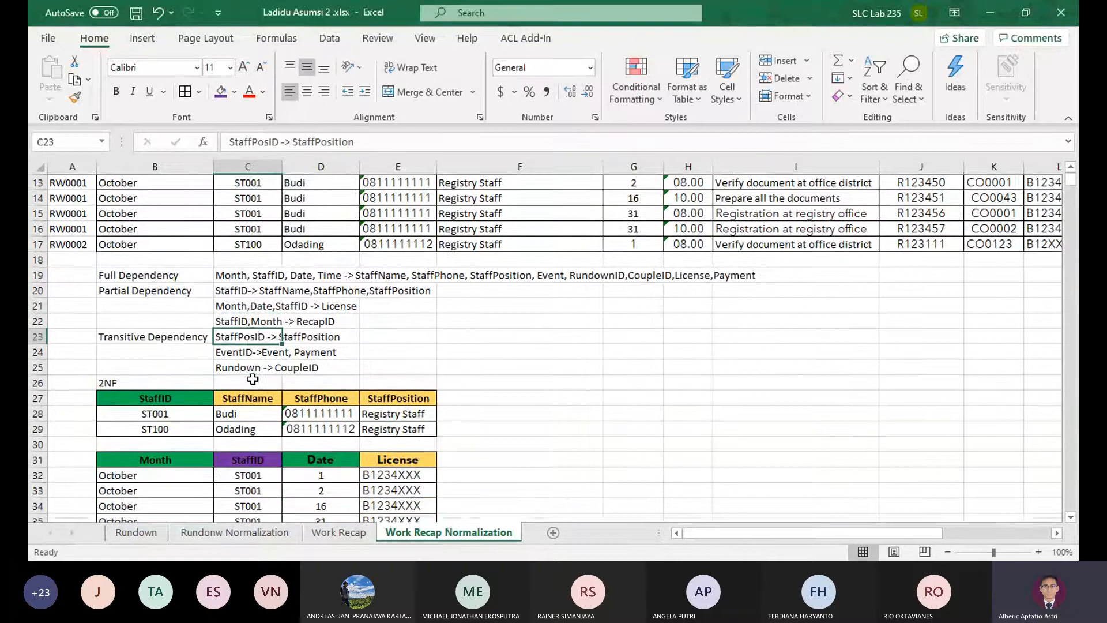
# Insert six blank rows at row 30, between the 2NF staff table and the License table
pyautogui.scroll(-3, 257, 378)
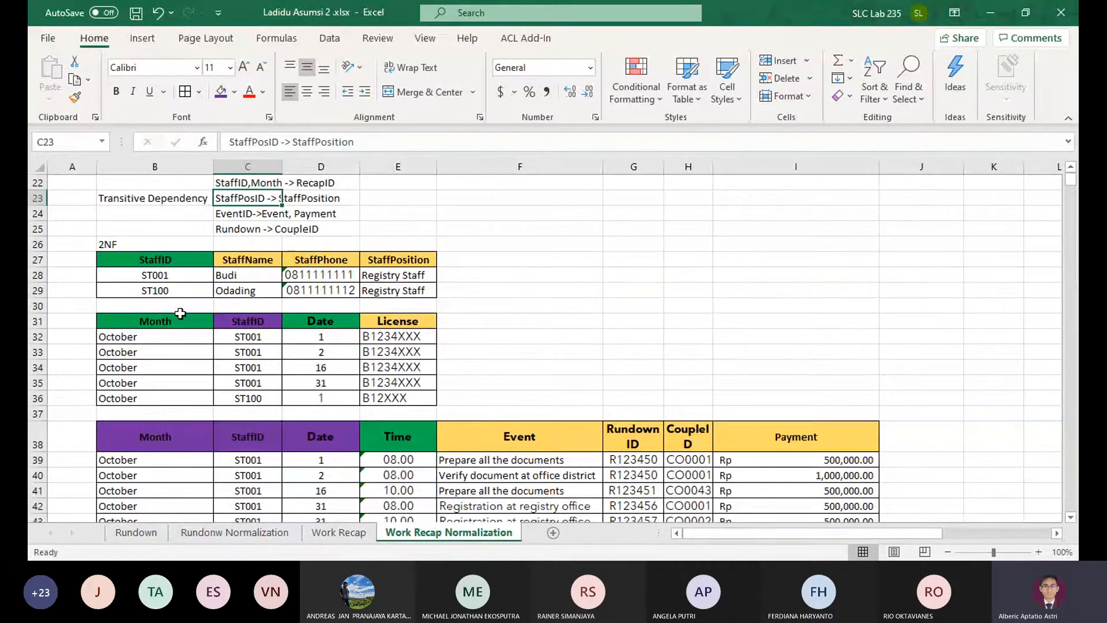
pyautogui.click(180, 321)
pyautogui.moveTo(182, 337); pyautogui.dragTo(799, 478)
pyautogui.click(40, 307)
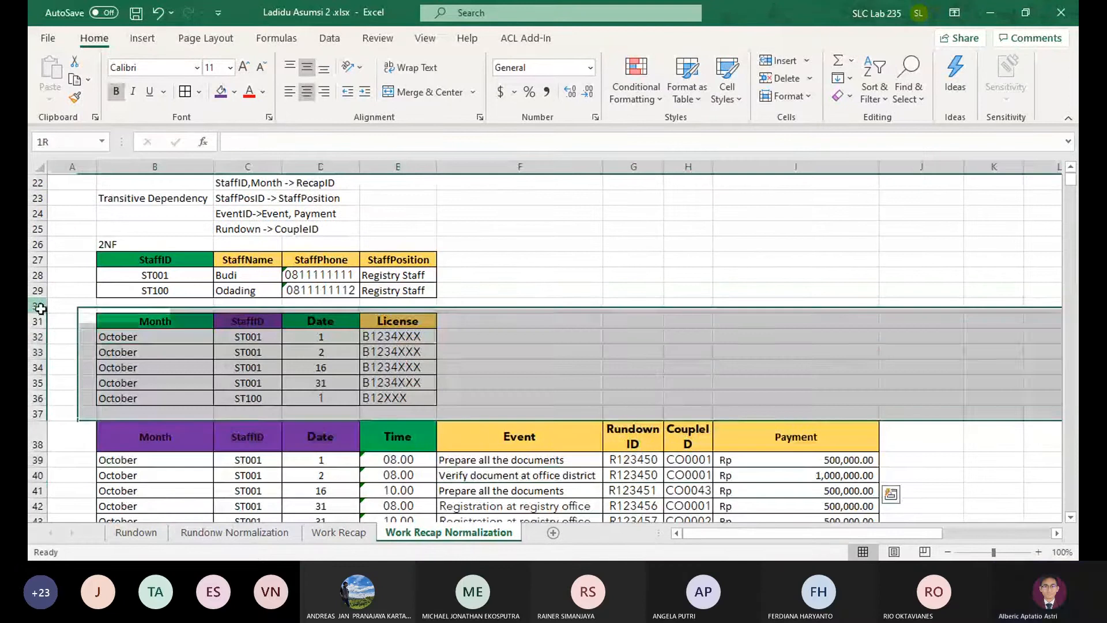
pyautogui.click(766, 61)
pyautogui.click(766, 61)
pyautogui.click(767, 62)
pyautogui.click(766, 61)
pyautogui.click(766, 61)
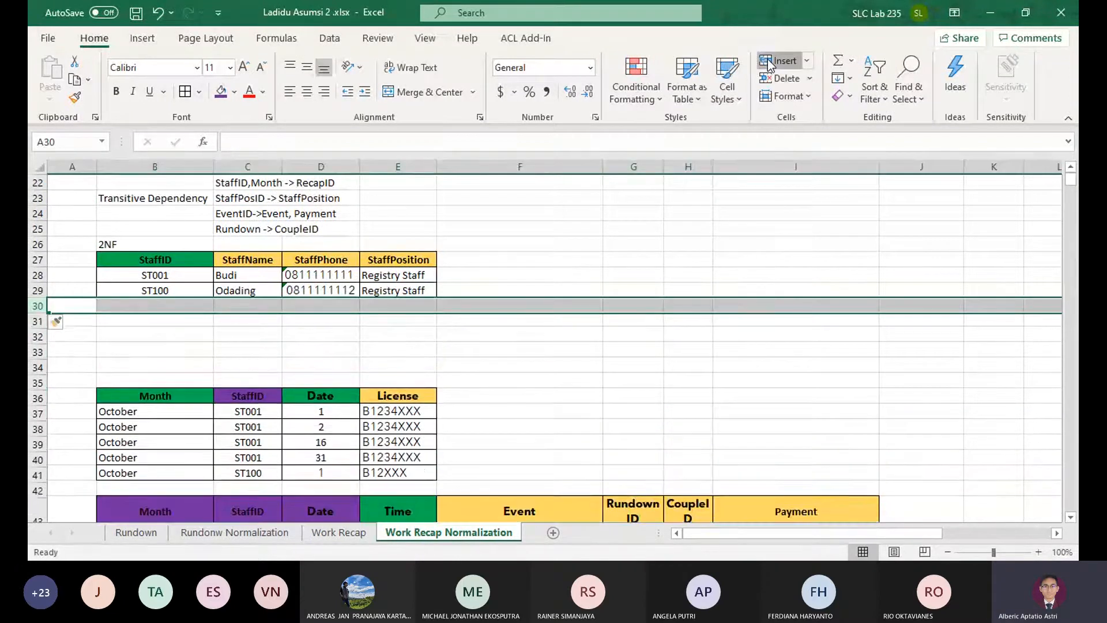
pyautogui.click(767, 61)
pyautogui.click(399, 336)
pyautogui.scroll(3, 206, 365)
pyautogui.scroll(-4, 160, 372)
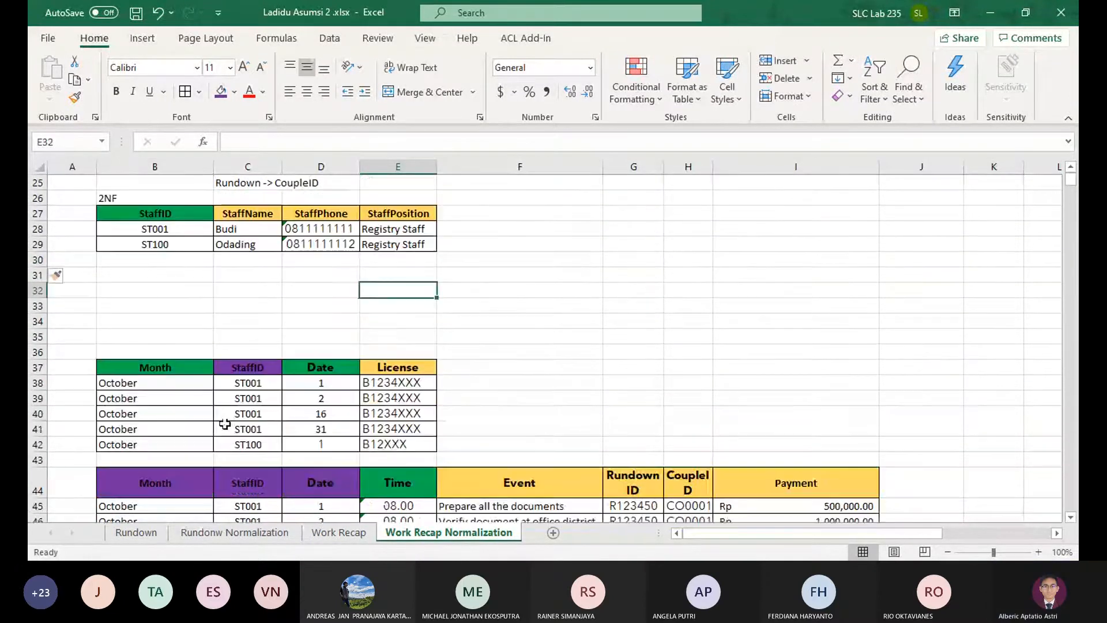
# Copy the License table's Month and StaffID columns, B37:C42, into the empty rows starting at B31
pyautogui.moveTo(159, 367); pyautogui.dragTo(245, 444)
pyautogui.hotkey('ctrl', 'c')
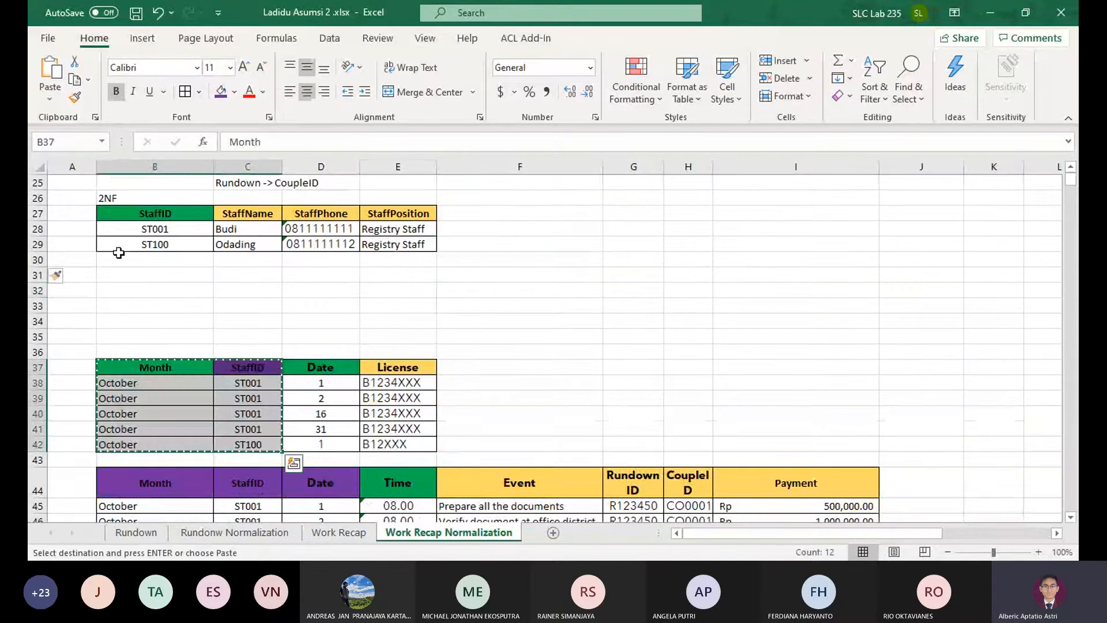
pyautogui.click(139, 273)
pyautogui.hotkey('ctrl', 'v')
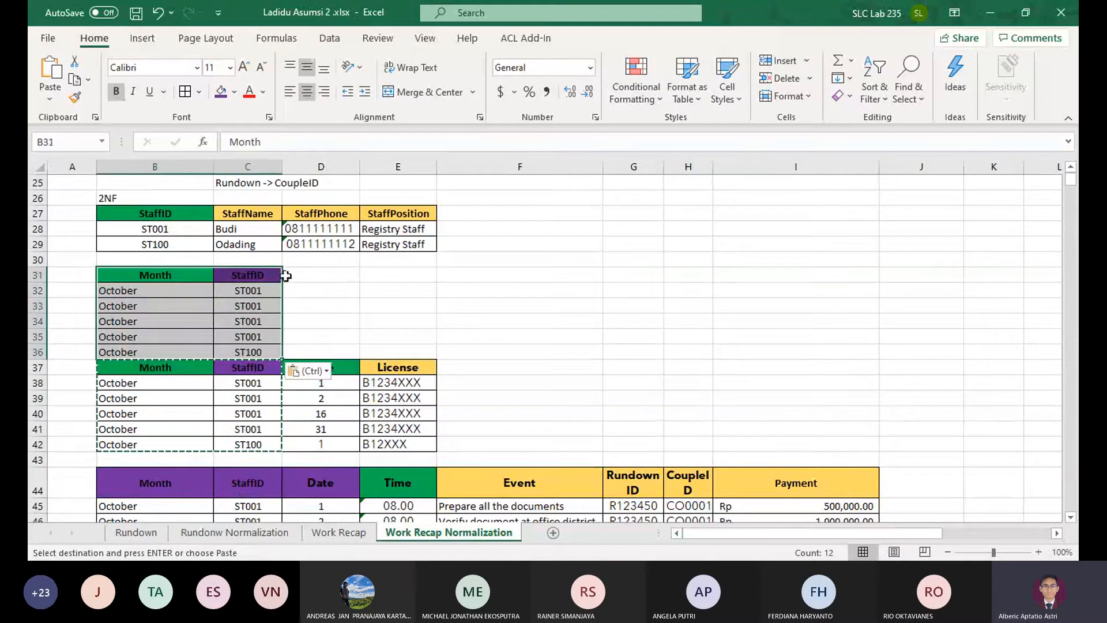
# Try to insert a blank row at row 37, above the License table
pyautogui.click(38, 367)
pyautogui.click(783, 61)
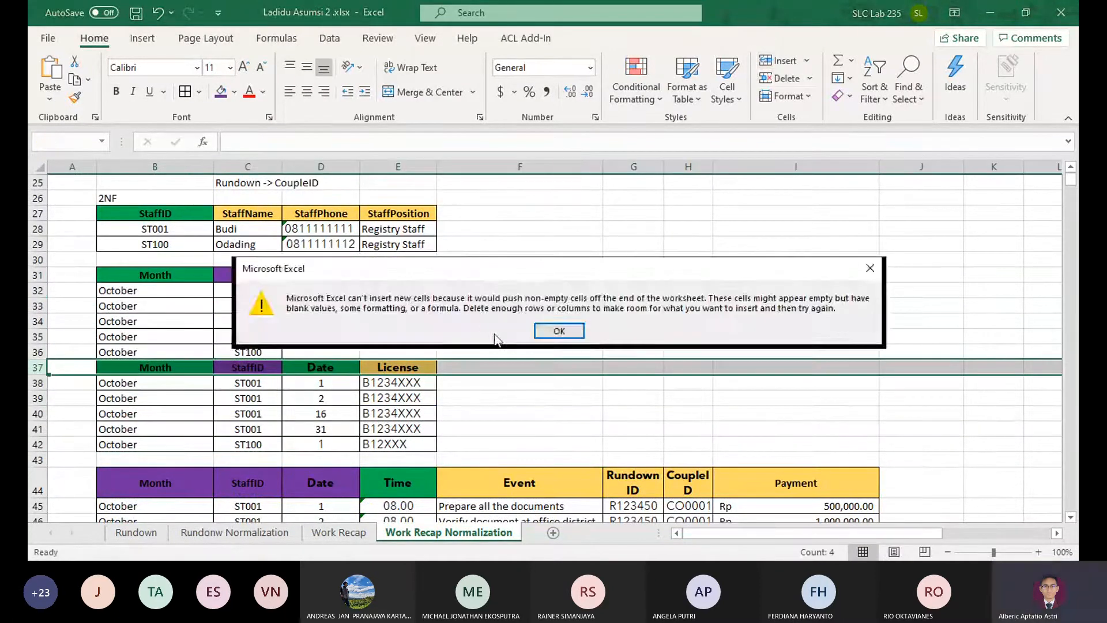
pyautogui.click(631, 329)
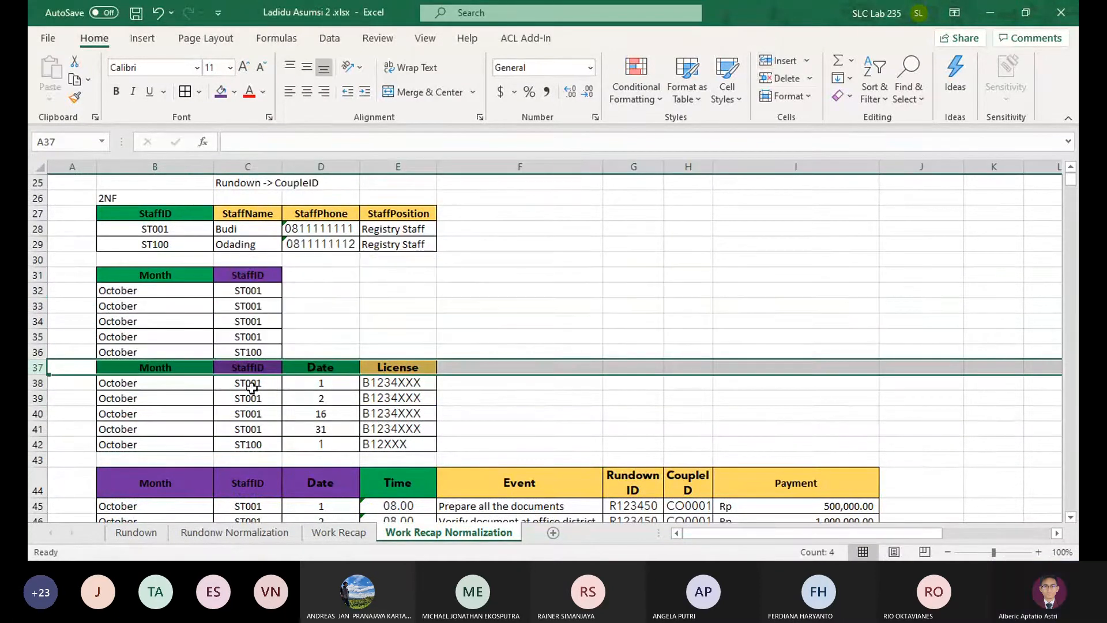
pyautogui.click(783, 61)
pyautogui.press('Return')
pyautogui.click(775, 62)
pyautogui.press('Return')
pyautogui.click(248, 337)
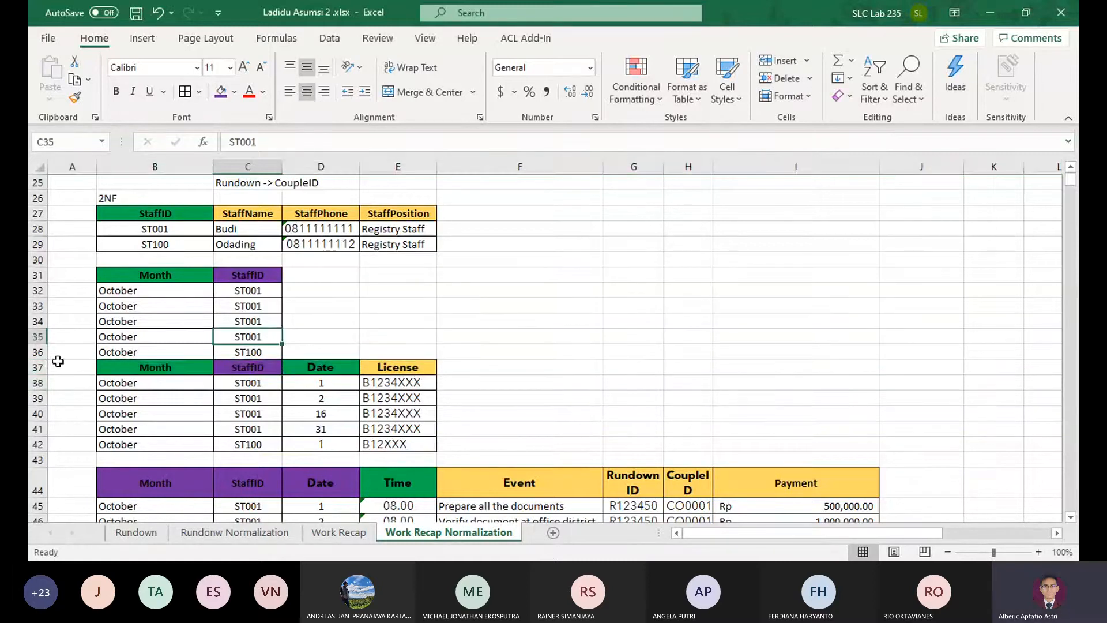
pyautogui.click(44, 365)
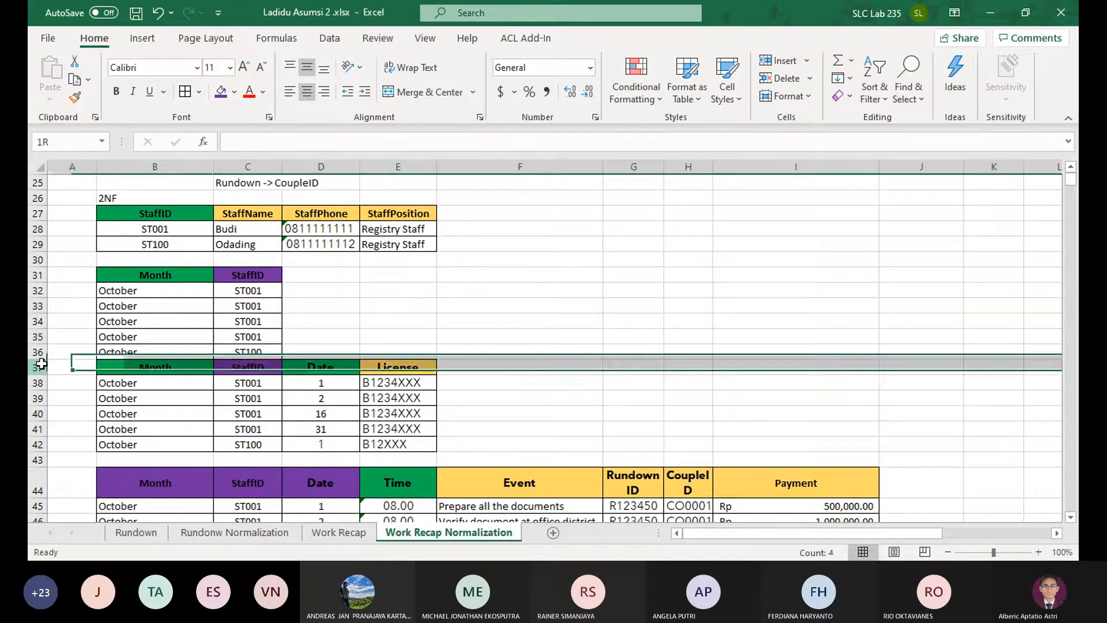
pyautogui.click(777, 62)
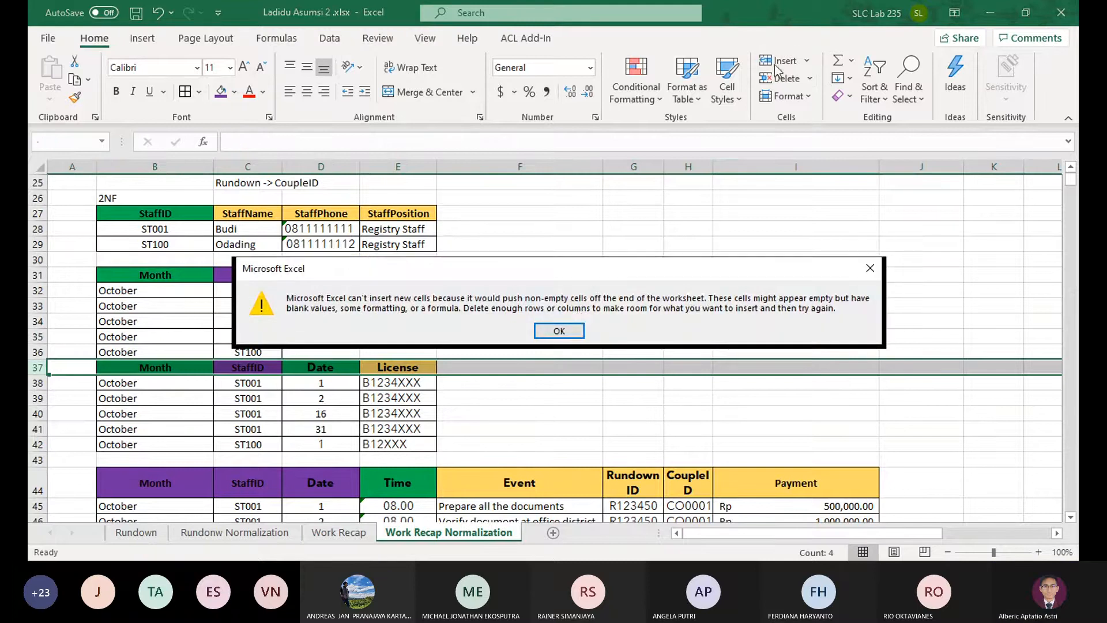
pyautogui.click(560, 331)
# Move the block of tables from the License table downward so that it starts at row 38, leaving row 37 blank
pyautogui.scroll(-5, 284, 317)
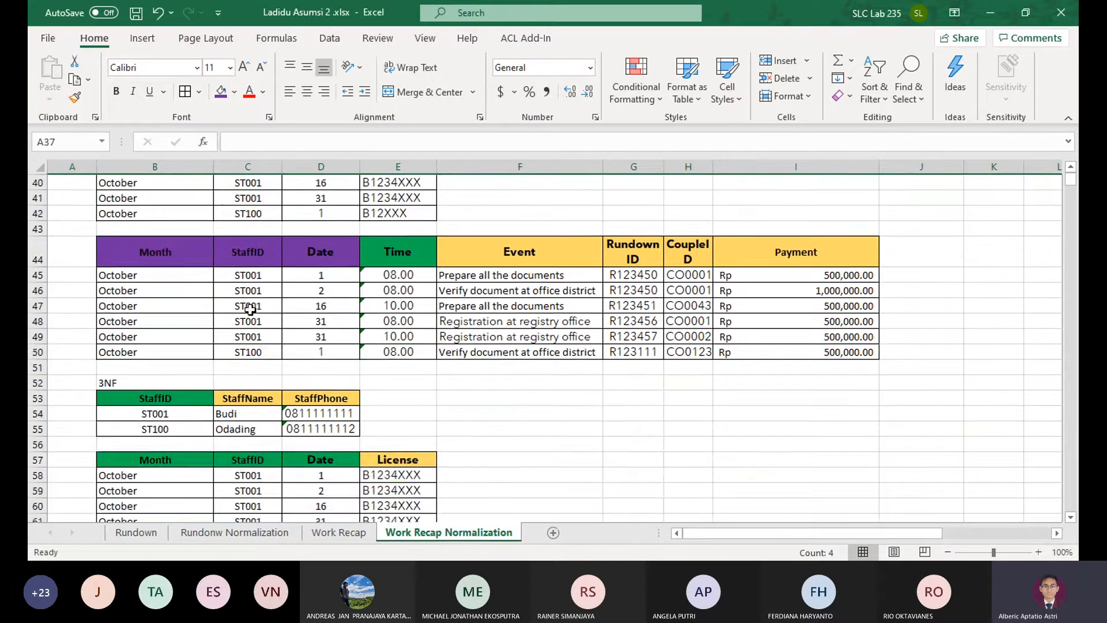
pyautogui.scroll(2, 248, 307)
pyautogui.moveTo(132, 234); pyautogui.dragTo(848, 480)
pyautogui.scroll(10, 617, 361)
pyautogui.scroll(7, 616, 362)
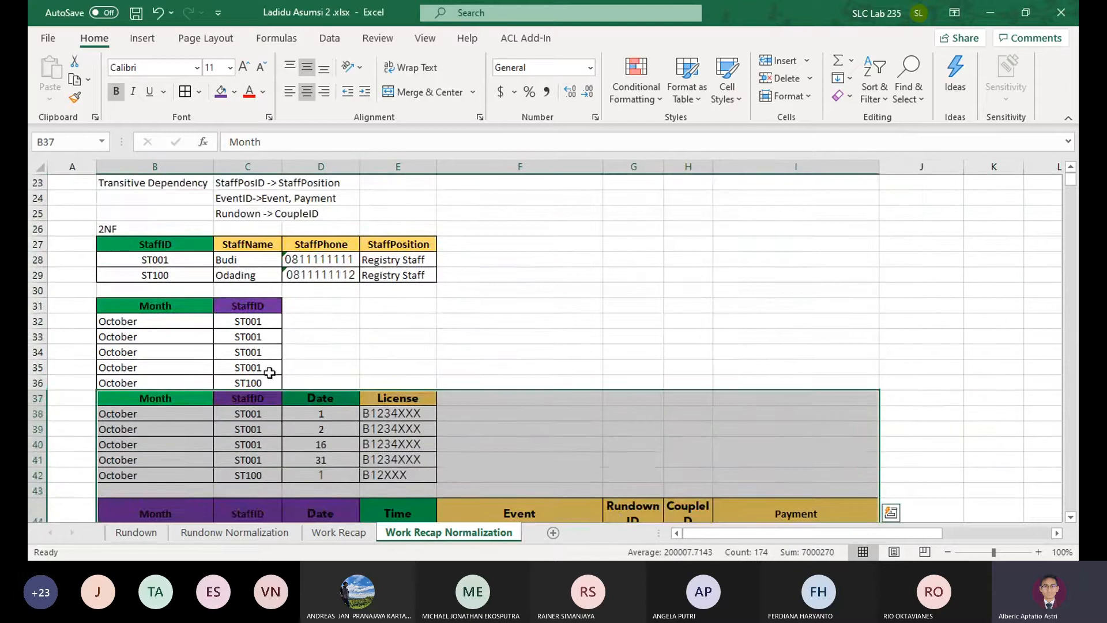
pyautogui.moveTo(267, 391); pyautogui.dragTo(261, 430)
pyautogui.click(124, 398)
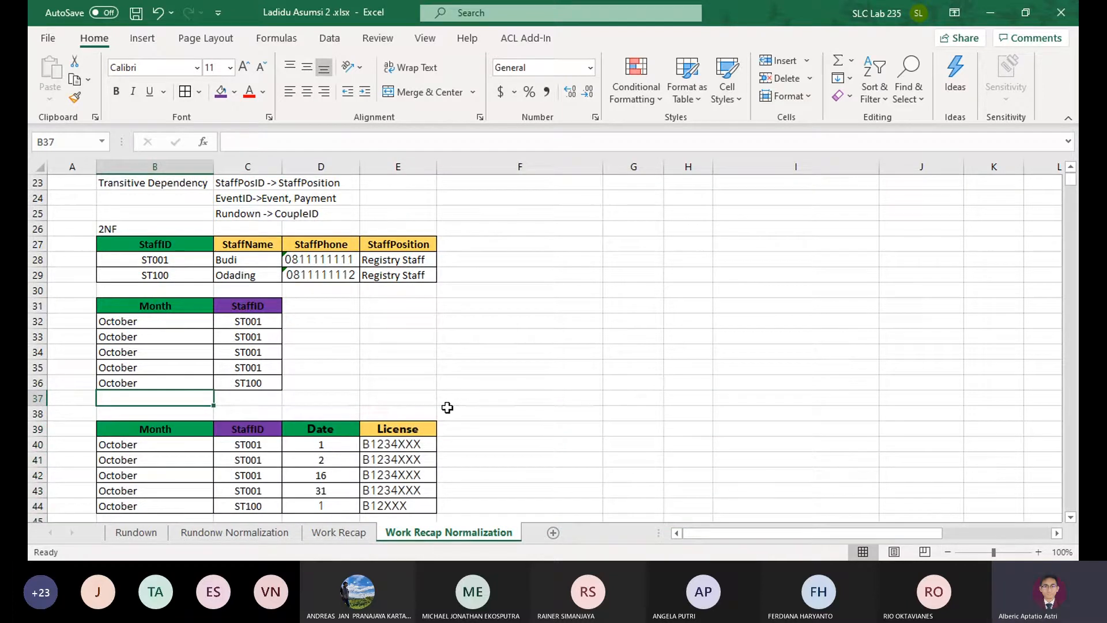
pyautogui.hotkey('ctrl', 'z')
# Enter the header RecapID in D31, beside StaffID in the new Month and StaffID table
pyautogui.click(288, 305)
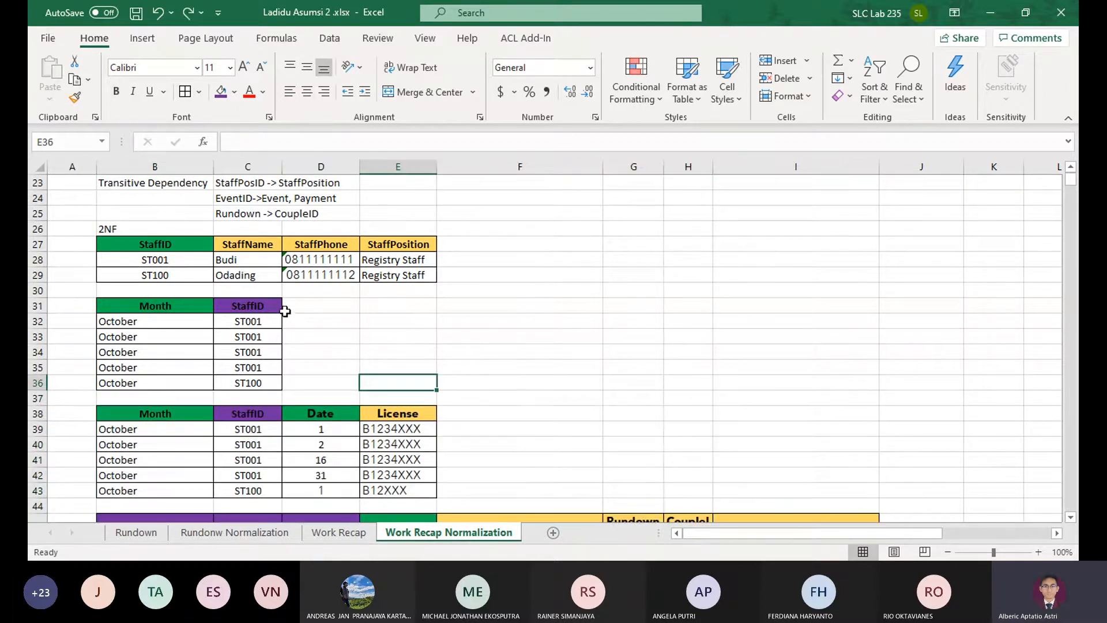
pyautogui.scroll(4, 405, 306)
pyautogui.write('Rec')
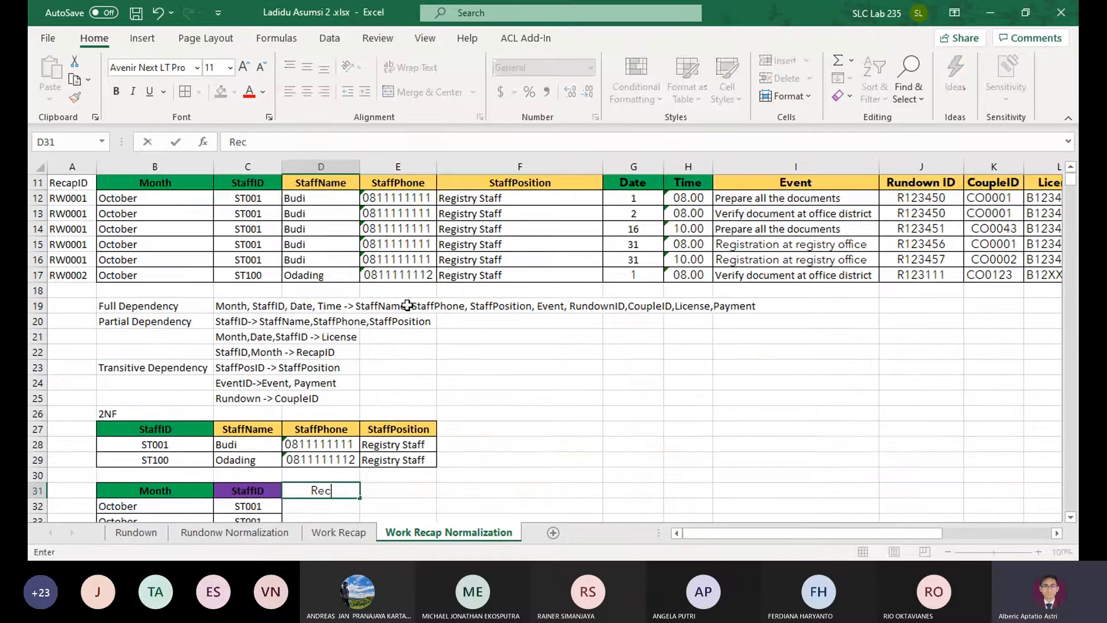
pyautogui.write('apID')
pyautogui.press('Return')
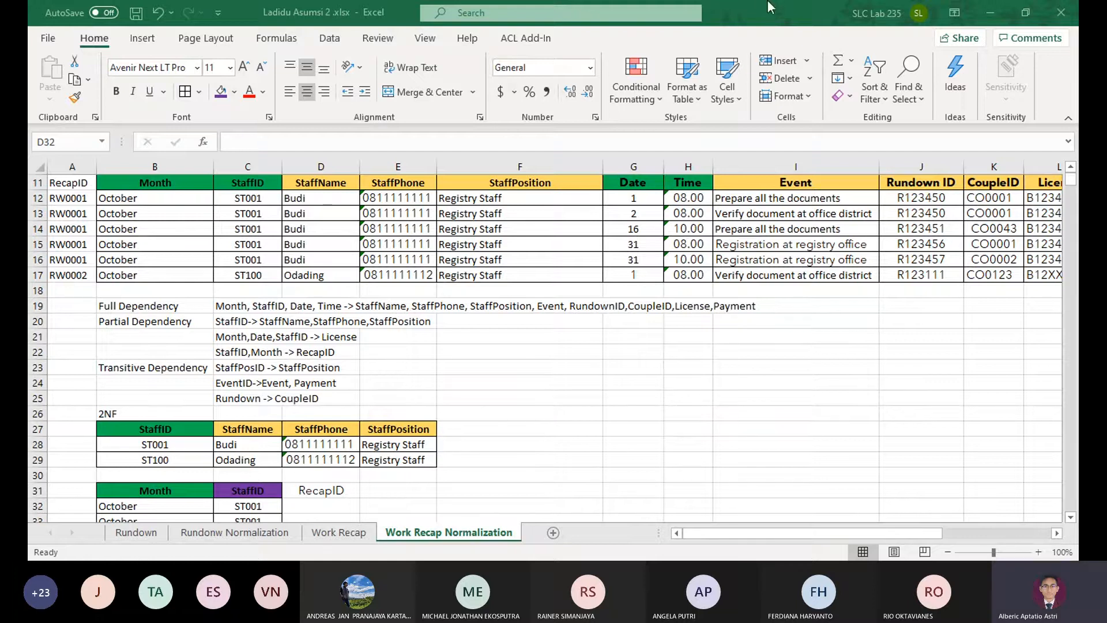
# Copy the 1NF RecapID values from A12:A17 to D32:D37, under the new RecapID header
pyautogui.click(180, 32)
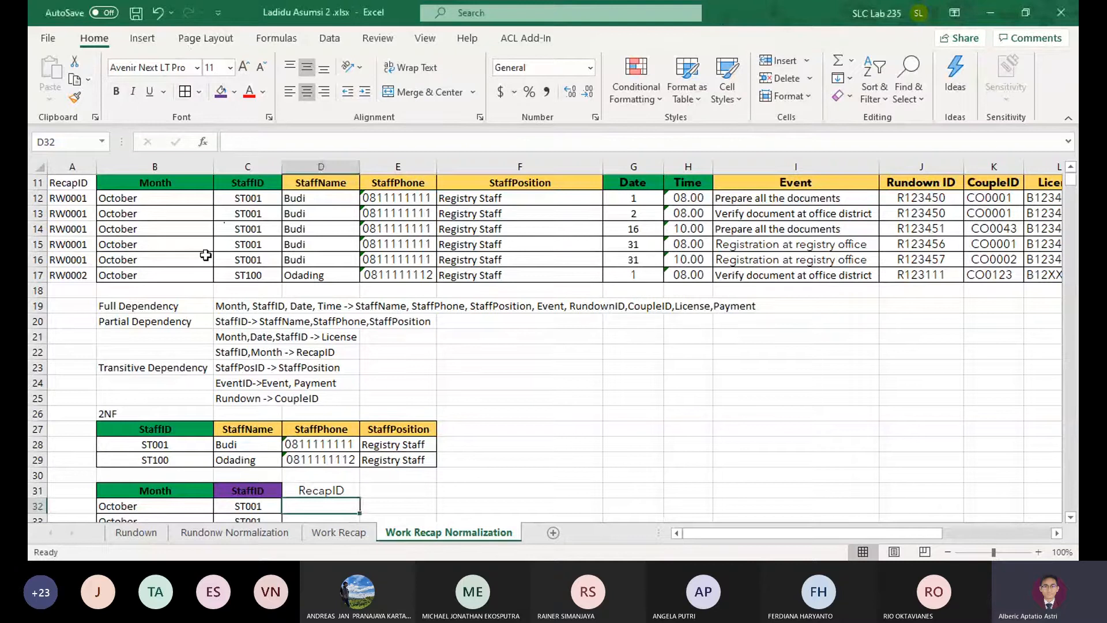
pyautogui.click(155, 337)
pyautogui.scroll(-3, 304, 437)
pyautogui.scroll(3, 317, 317)
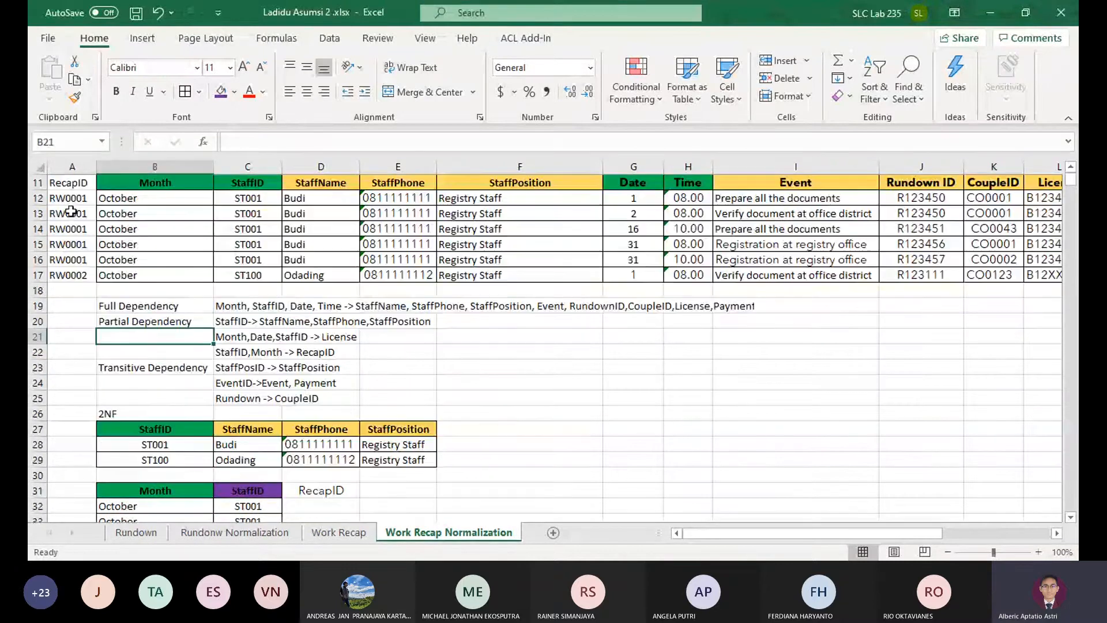
pyautogui.moveTo(69, 198); pyautogui.dragTo(69, 275)
pyautogui.hotkey('ctrl', 'c')
pyautogui.scroll(-3, 317, 370)
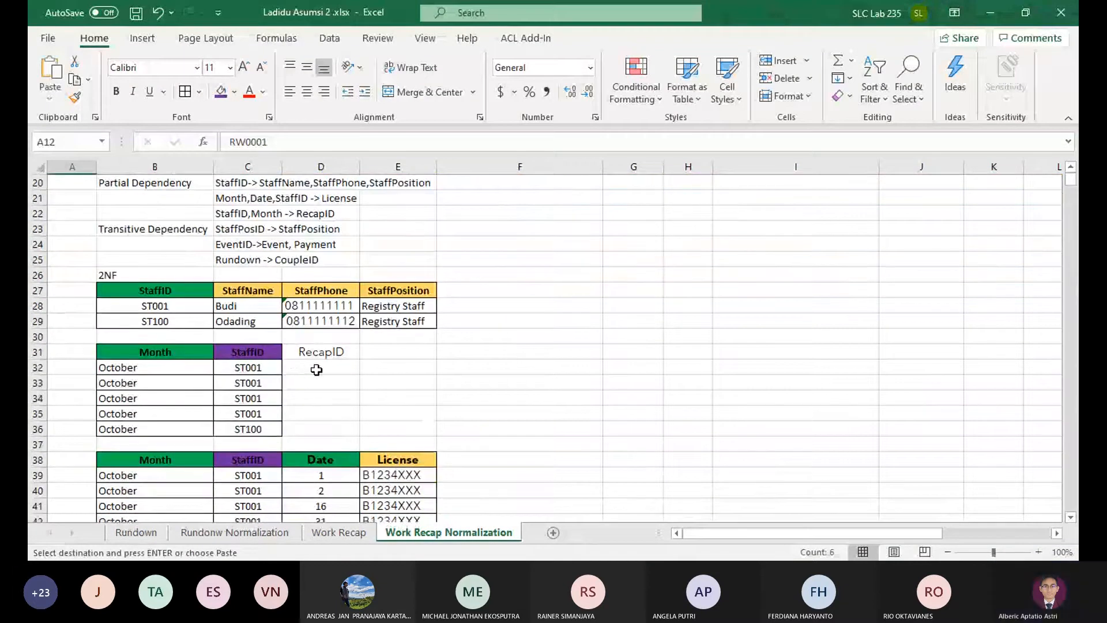
pyautogui.click(316, 369)
pyautogui.hotkey('ctrl', 'v')
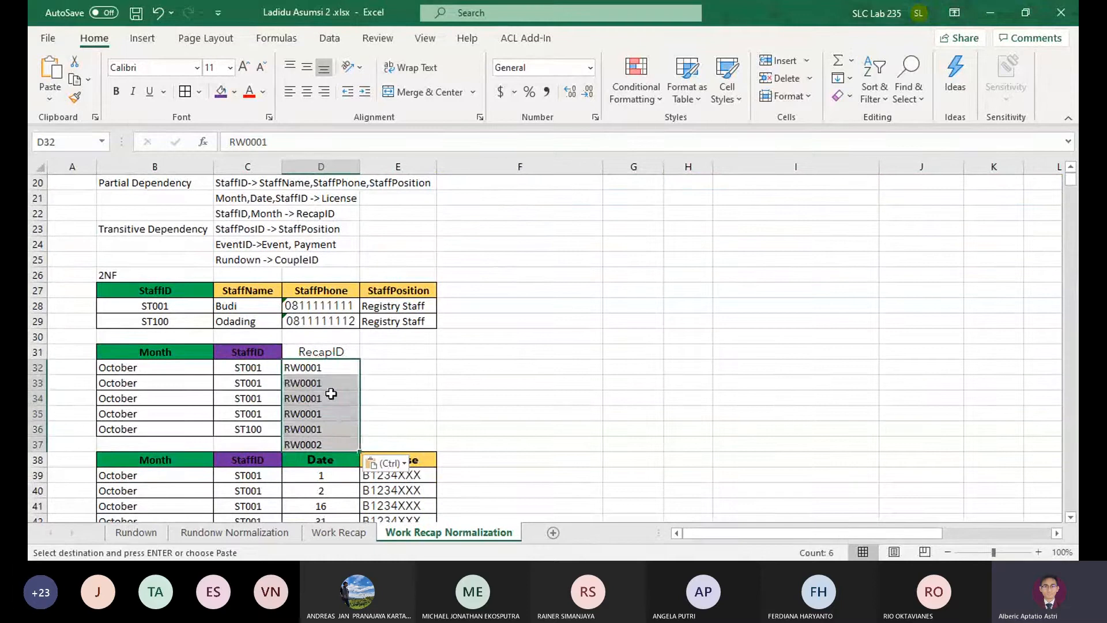
# Delete rows 33 to 35, which repeat the October ST001 entry in the RecapID table
pyautogui.click(331, 394)
pyautogui.moveTo(327, 413); pyautogui.dragTo(33, 413)
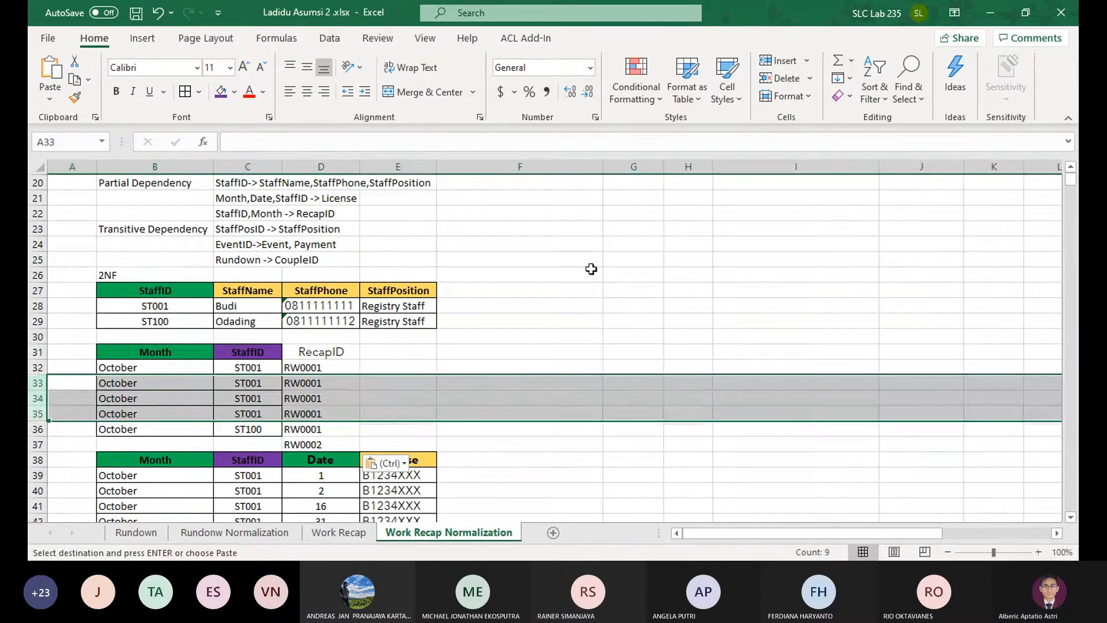
pyautogui.click(782, 76)
# Set the RecapID for ST100 in D33 to RW0002 and clear the extra value in D34
pyautogui.click(316, 383)
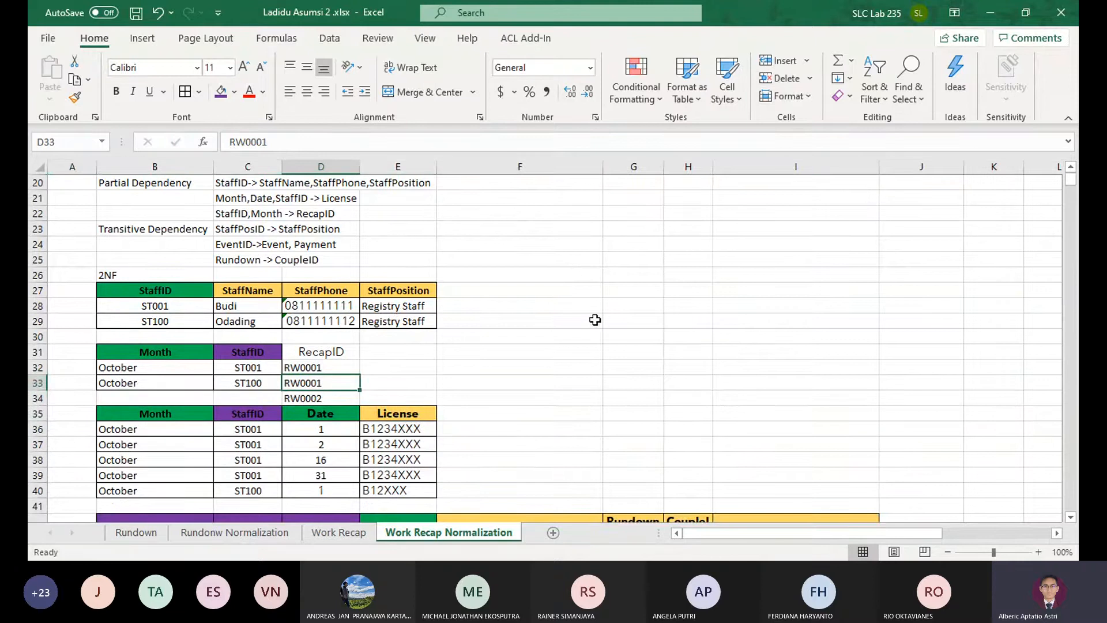
pyautogui.press('F2')
pyautogui.press('BackSpace')
pyautogui.write('2')
pyautogui.press('Return')
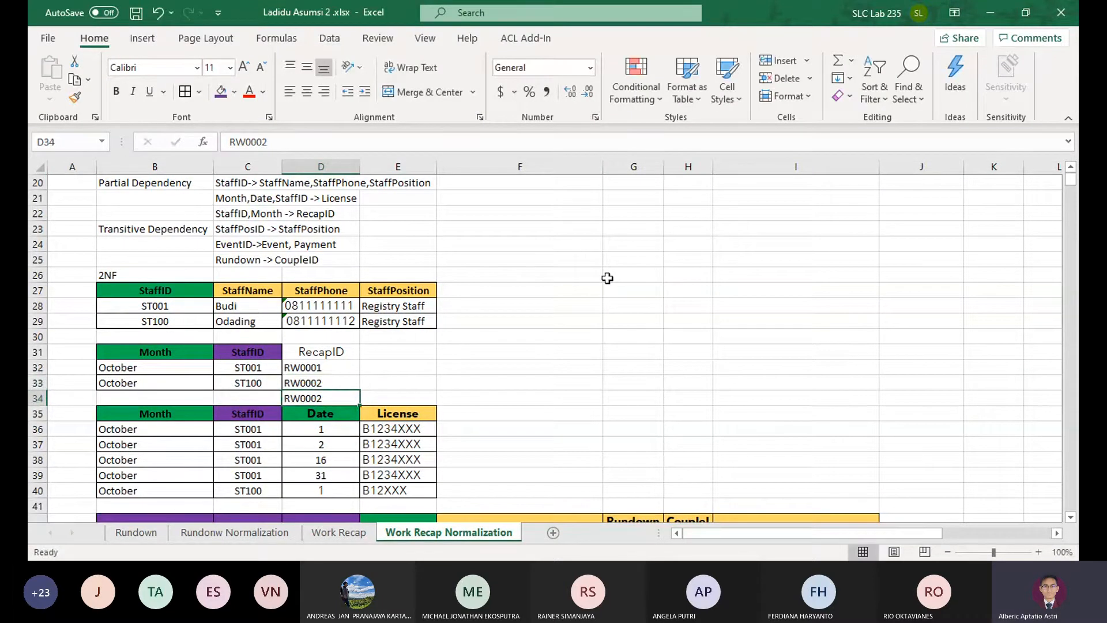
pyautogui.press('Delete')
# Apply borders to the whole Month, StaffID and RecapID table in B31:D33
pyautogui.click(292, 382)
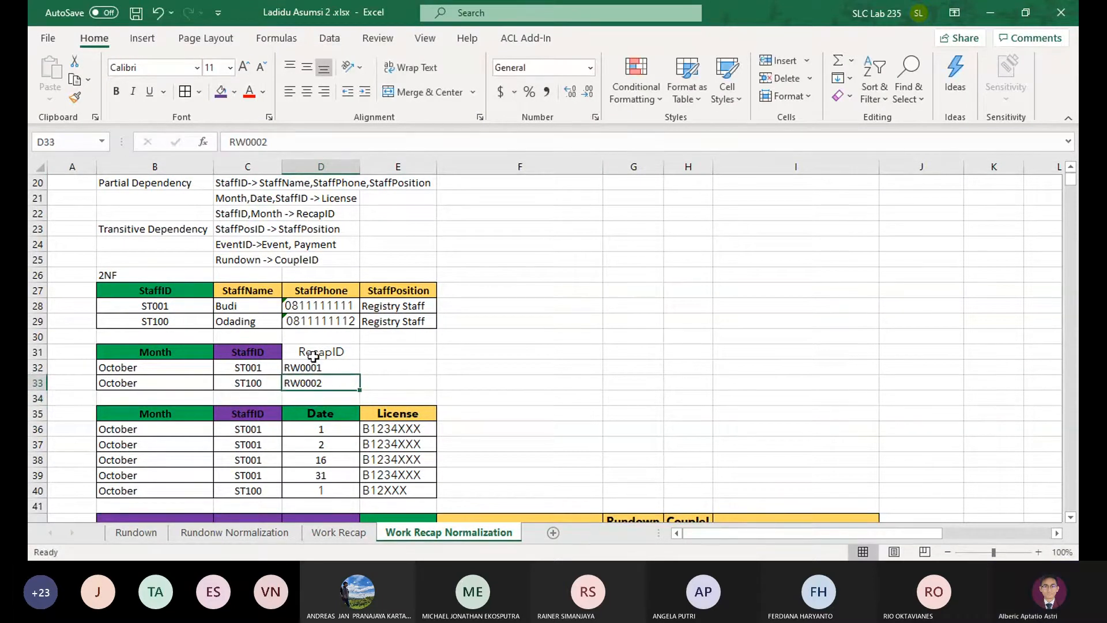
pyautogui.moveTo(305, 351); pyautogui.dragTo(144, 381)
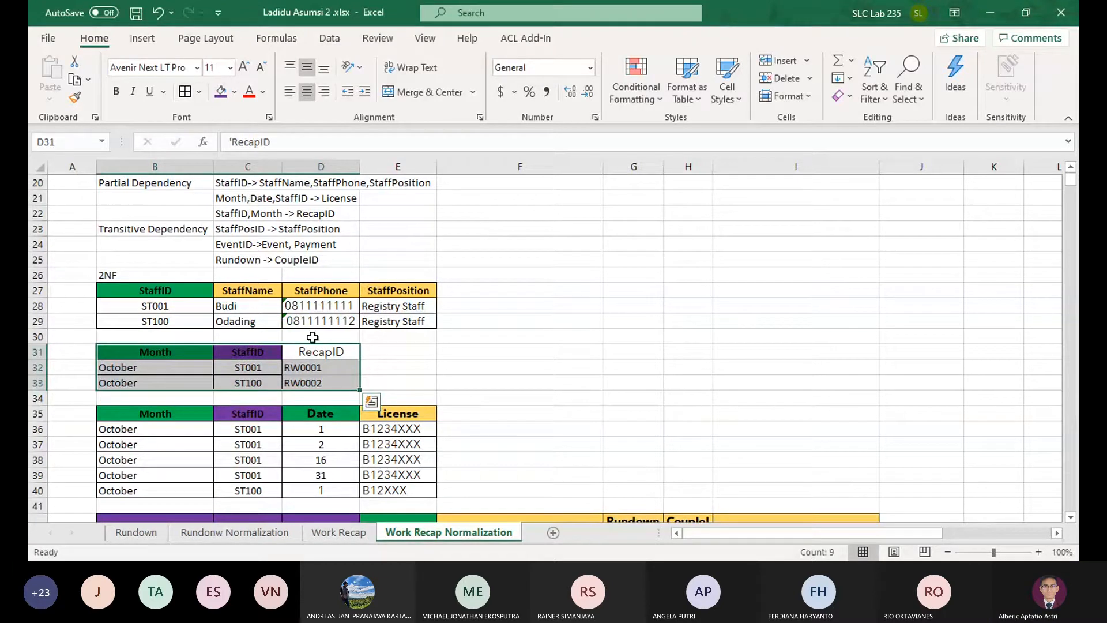
pyautogui.click(575, 470)
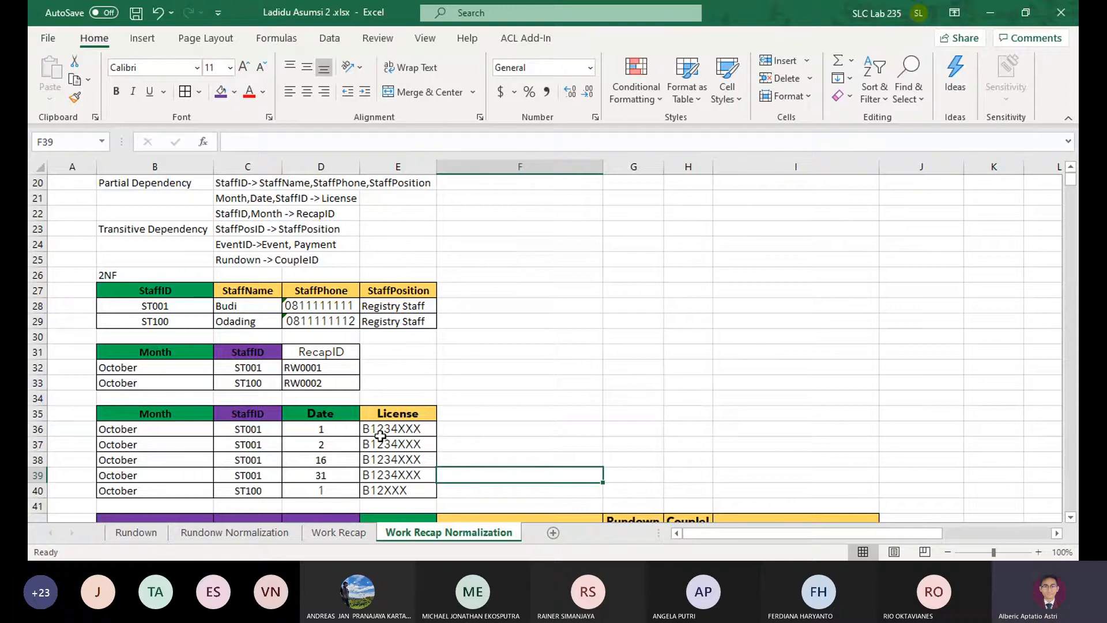
# Examine the RecapID table against the listed dependencies, the other 2NF tables and the 1NF table
pyautogui.moveTo(335, 387); pyautogui.dragTo(217, 386)
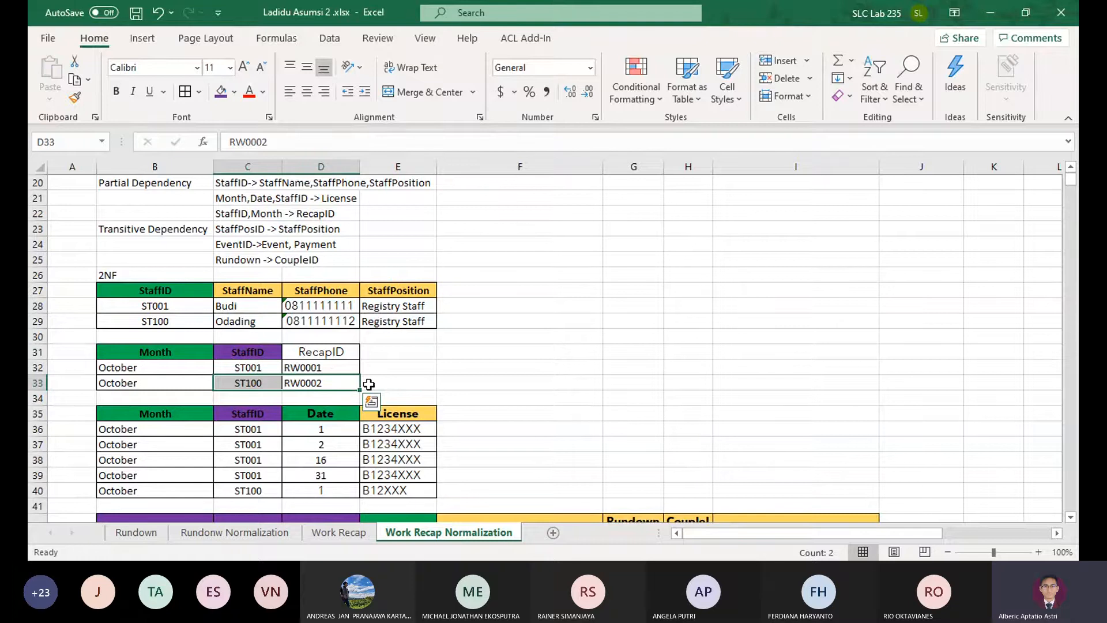
pyautogui.click(340, 352)
pyautogui.scroll(-2, 360, 375)
pyautogui.scroll(1, 368, 382)
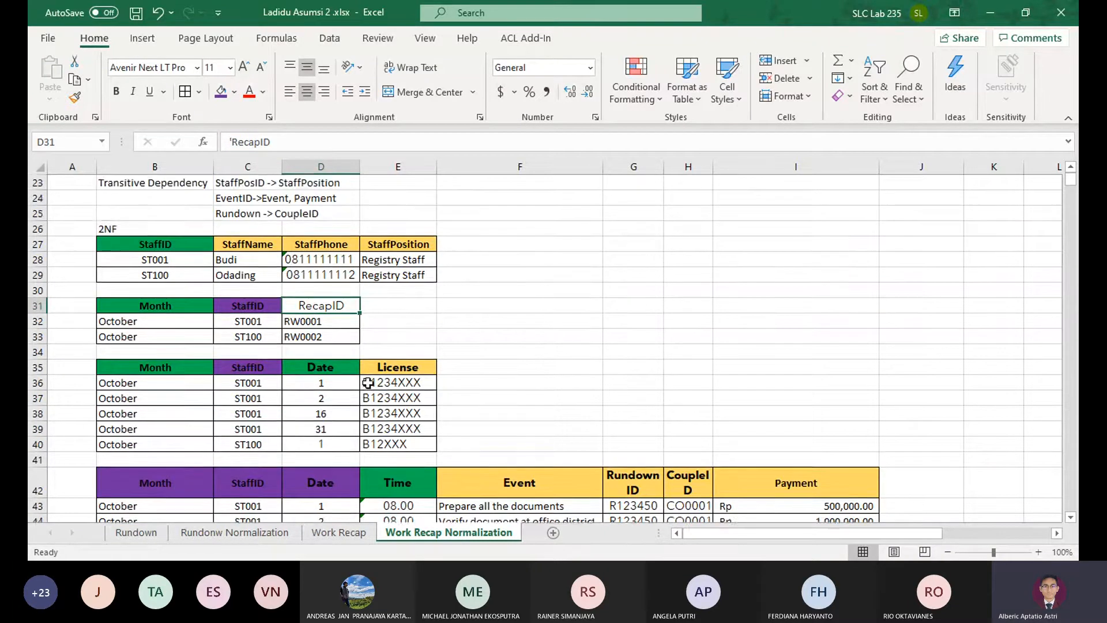
pyautogui.scroll(2, 369, 380)
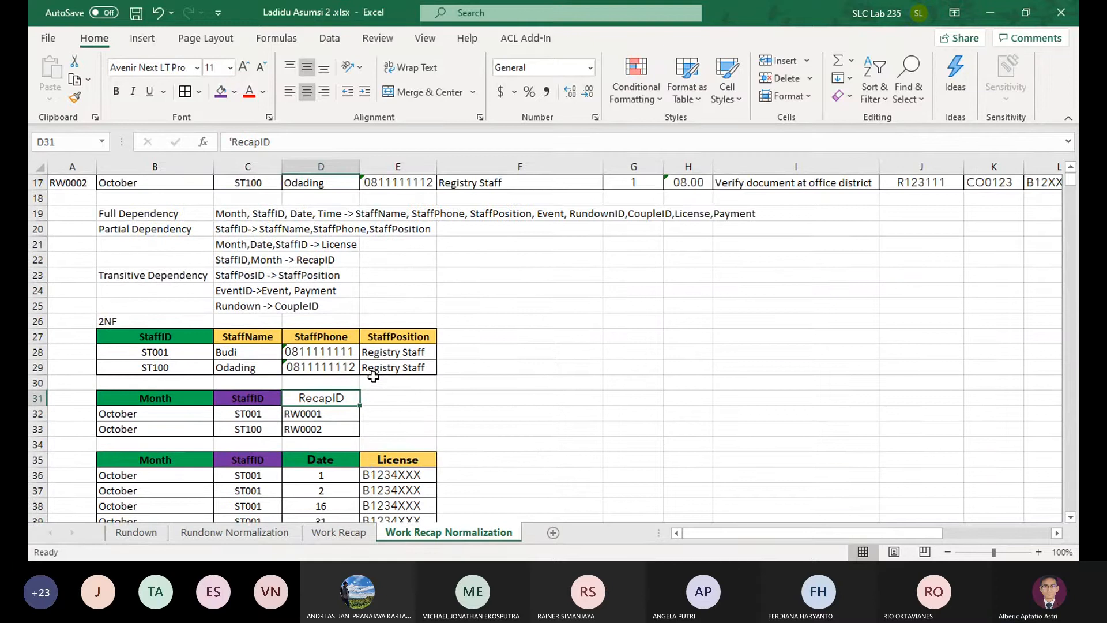
pyautogui.scroll(-1, 346, 364)
pyautogui.scroll(1, 343, 362)
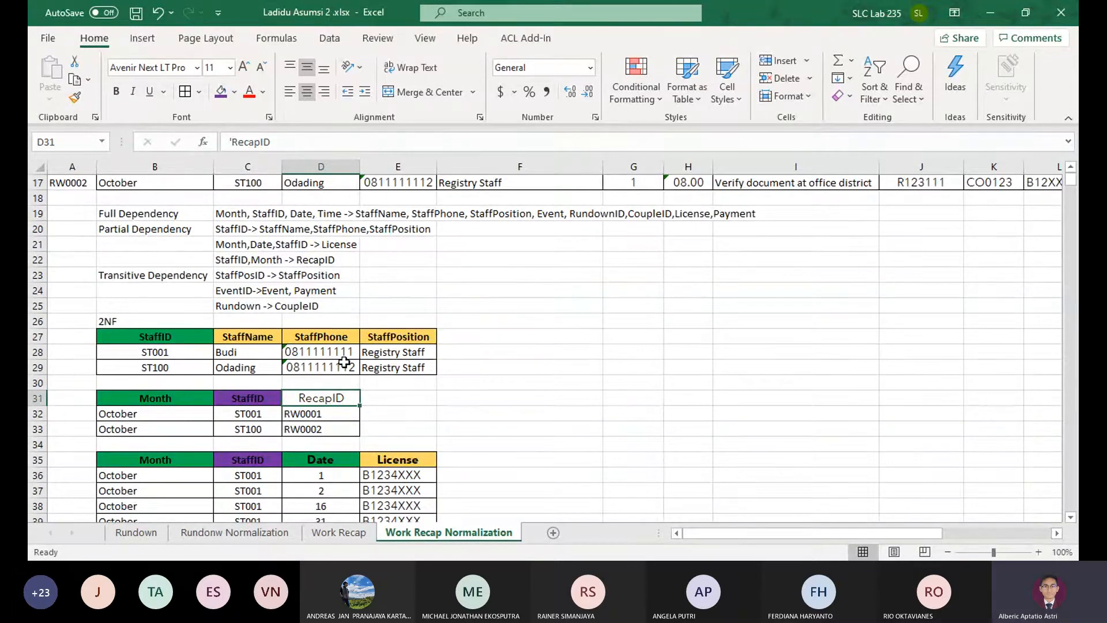
pyautogui.scroll(-1, 344, 362)
pyautogui.scroll(-1, 344, 362)
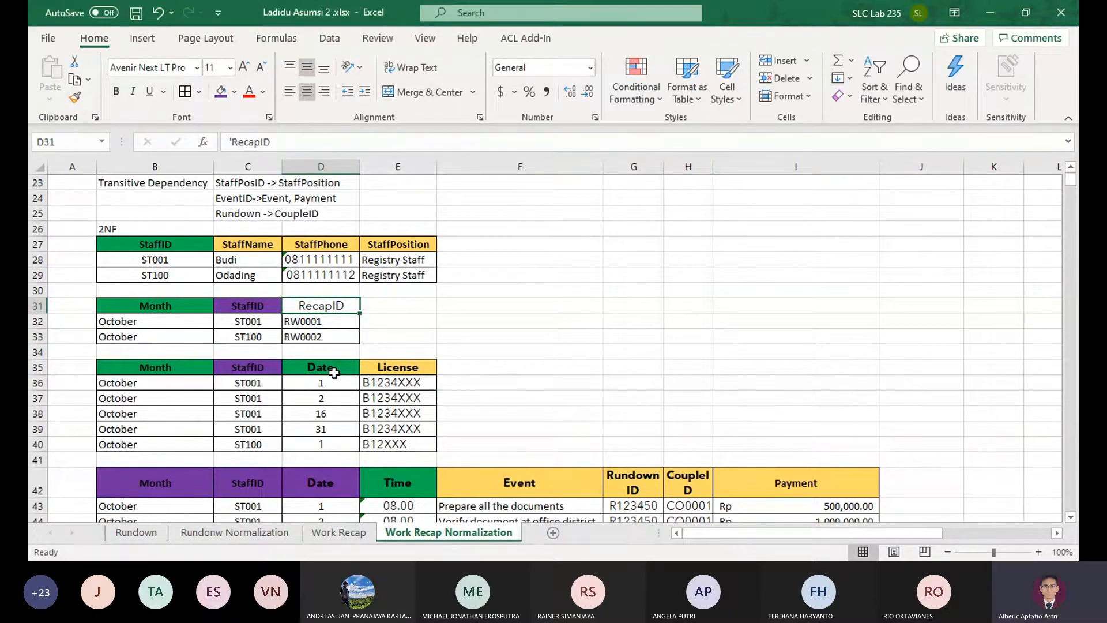
pyautogui.scroll(6, 334, 373)
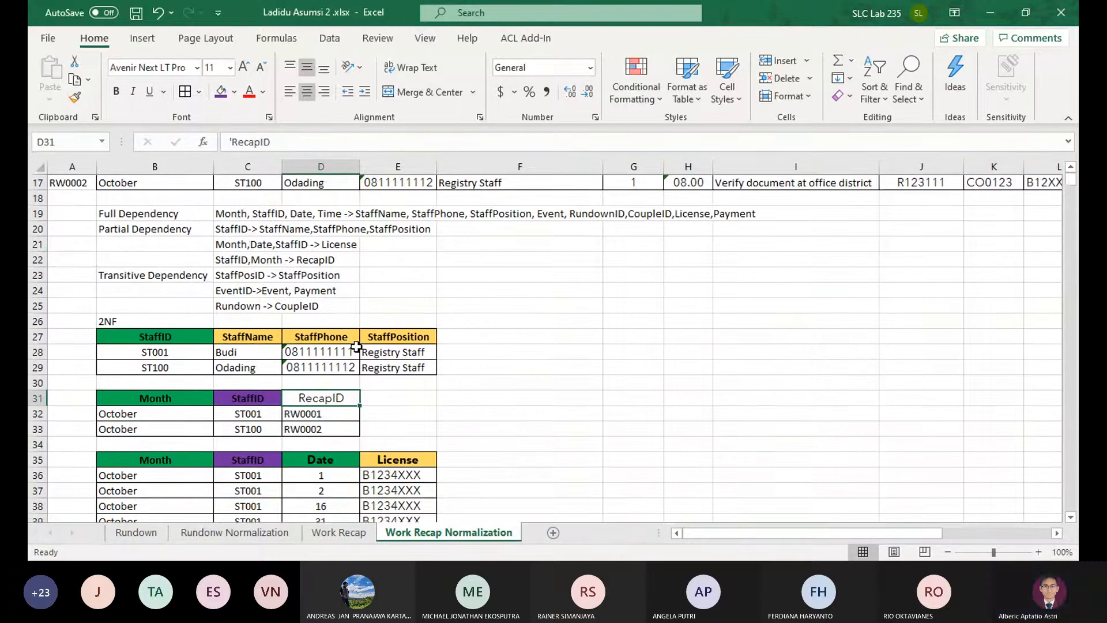
pyautogui.scroll(2, 357, 346)
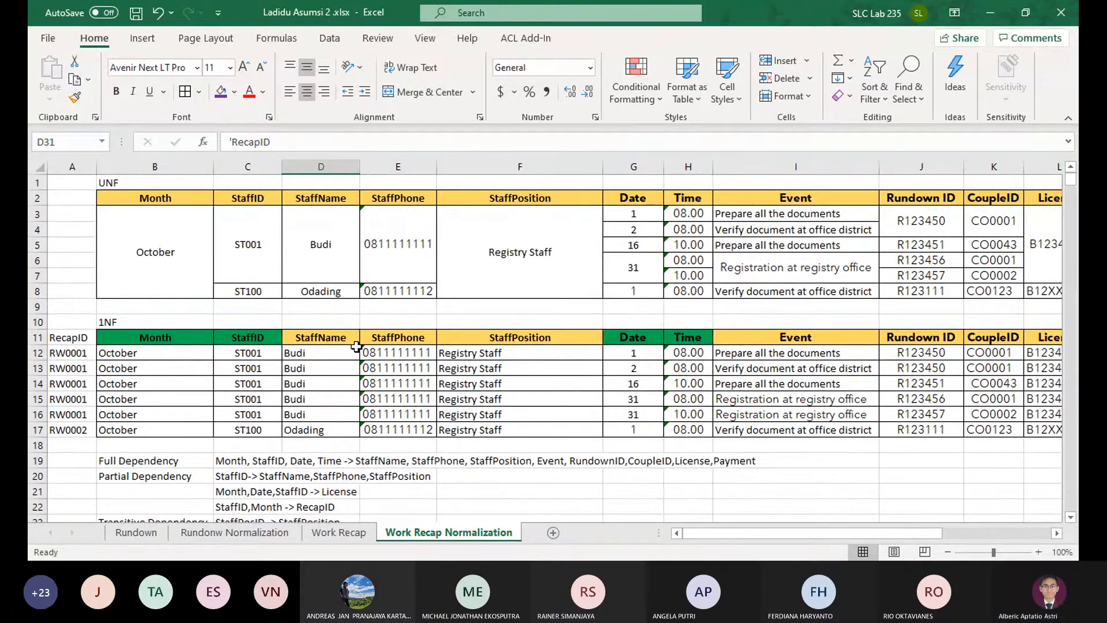
# Copy the 1NF RecapID header and values from A11:A17 into A2:A8 beside the UNF table
pyautogui.scroll(-6, 356, 346)
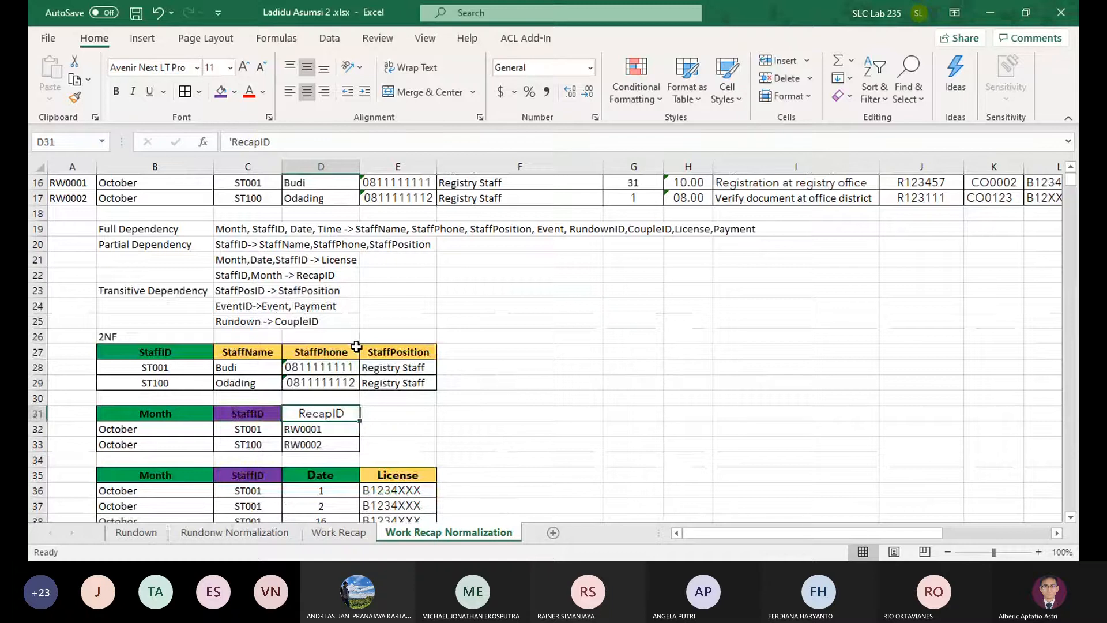
pyautogui.scroll(6, 356, 346)
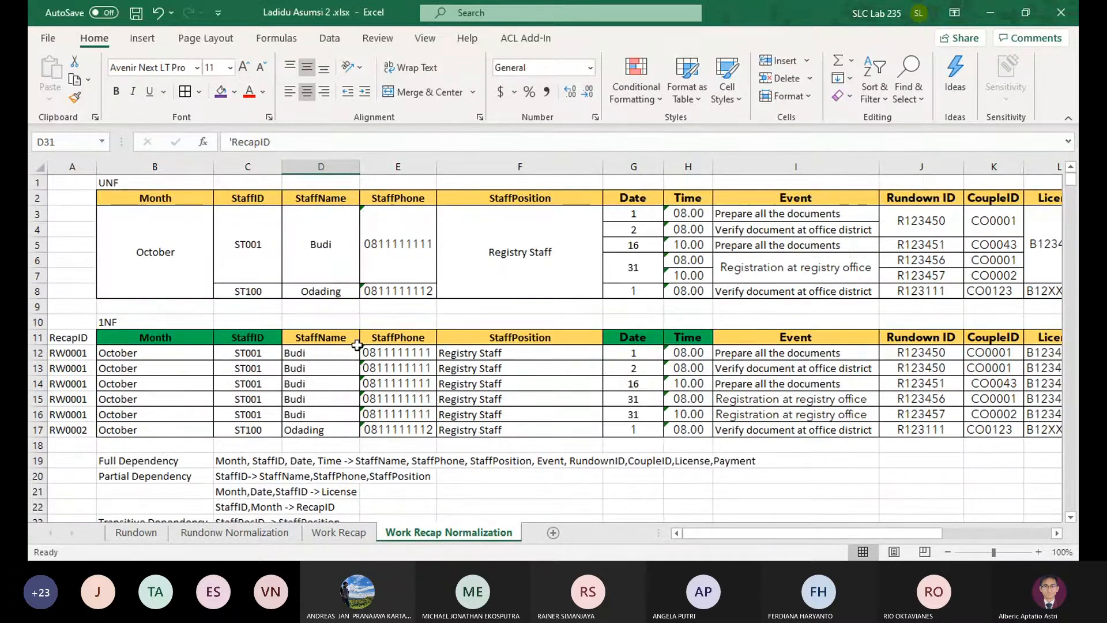
pyautogui.scroll(-3, 357, 345)
pyautogui.scroll(2, 349, 340)
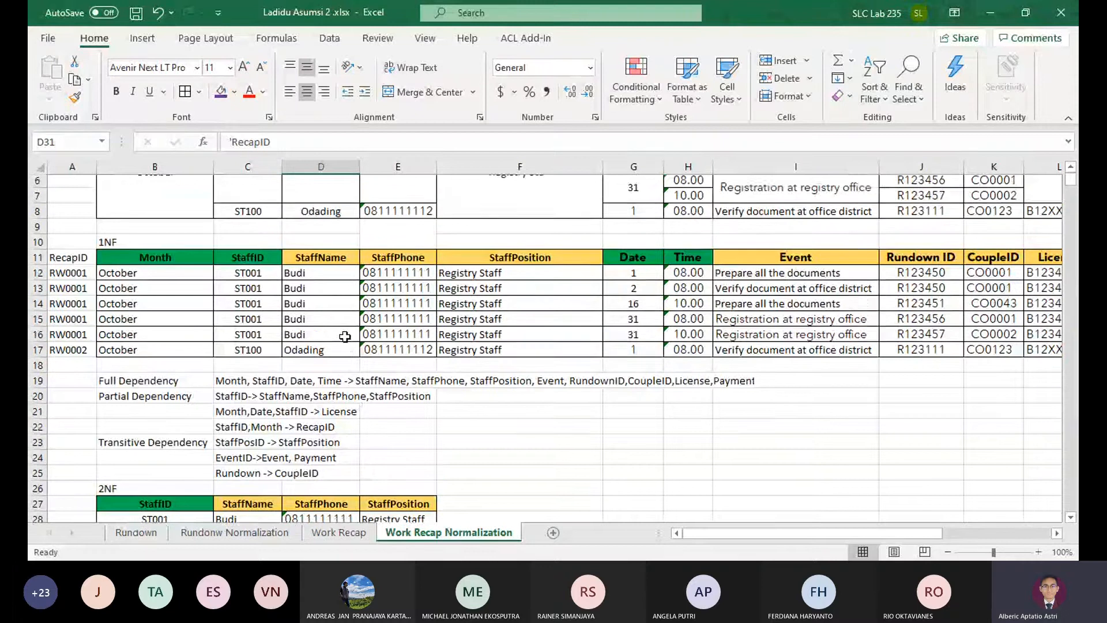
pyautogui.scroll(2, 345, 336)
pyautogui.moveTo(69, 338); pyautogui.dragTo(68, 429)
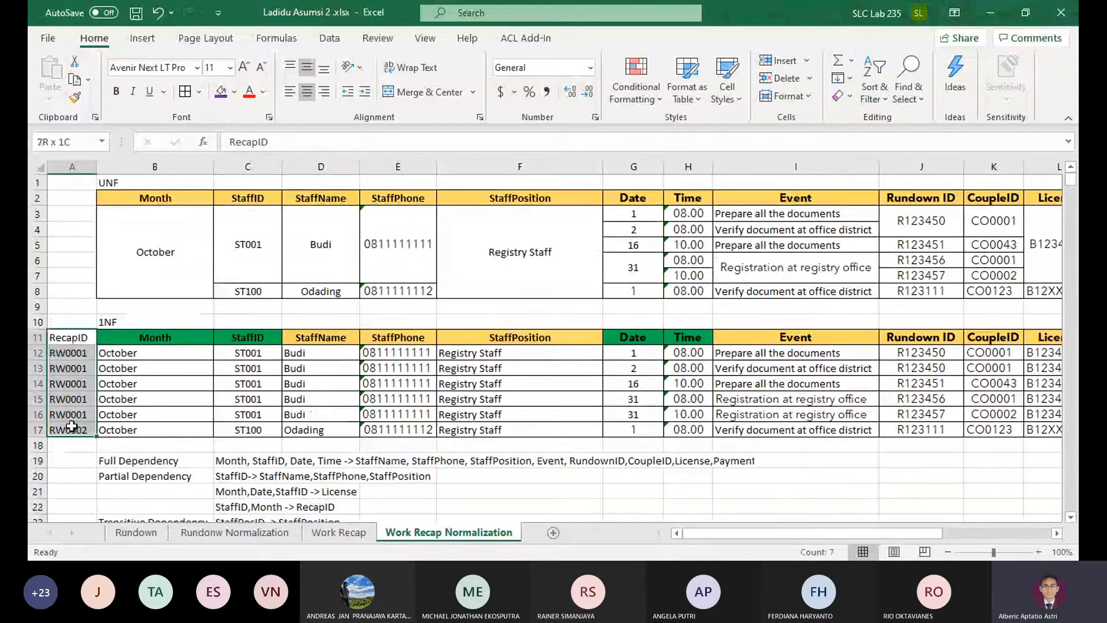
pyautogui.hotkey('ctrl', 'c')
pyautogui.click(66, 198)
pyautogui.hotkey('ctrl', 'v')
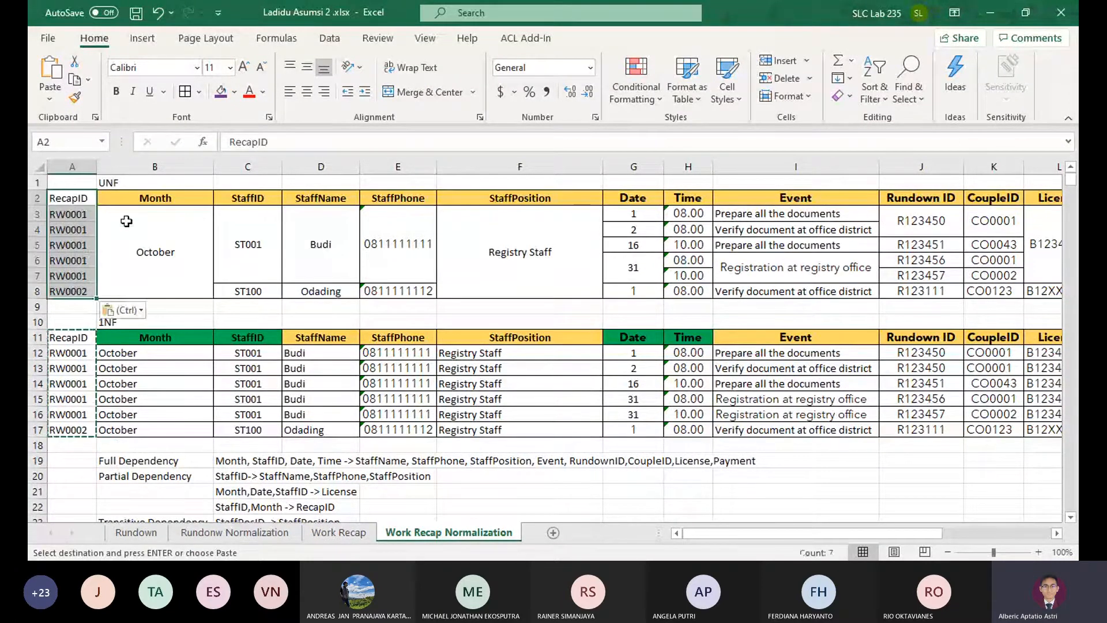
# Fill the Month and StaffID headers of the 1NF table with the same gold as the non-key headers
pyautogui.moveTo(157, 339); pyautogui.dragTo(248, 338)
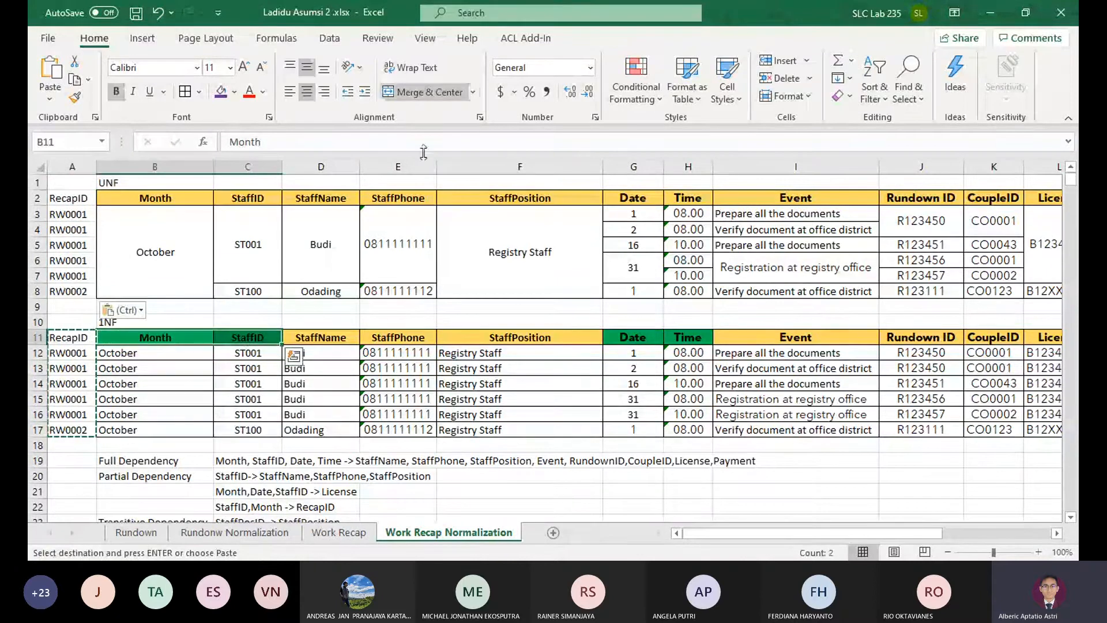
pyautogui.click(247, 92)
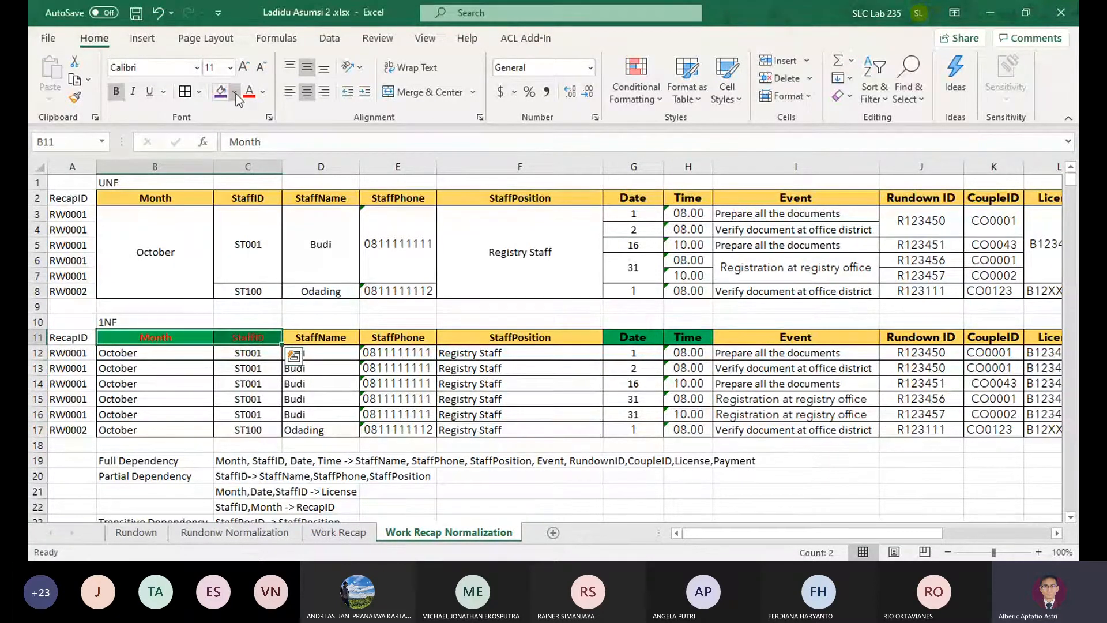
pyautogui.hotkey('ctrl', 'z')
pyautogui.click(234, 92)
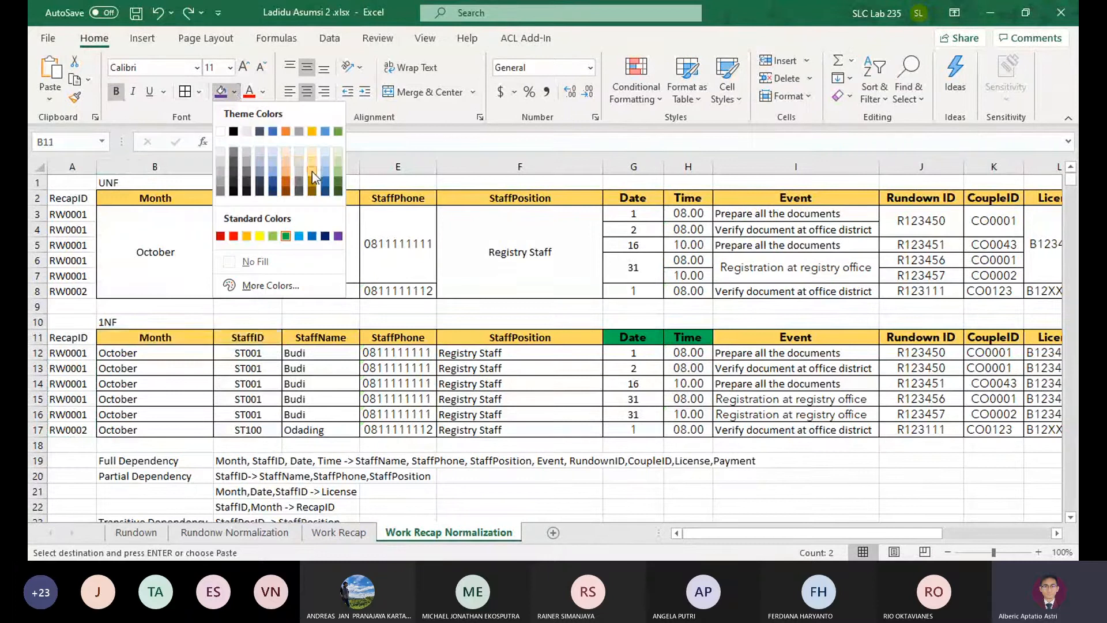
pyautogui.click(310, 160)
# Fill the RecapID header of the 1NF table with the green used for key attributes
pyautogui.click(63, 337)
pyautogui.click(243, 93)
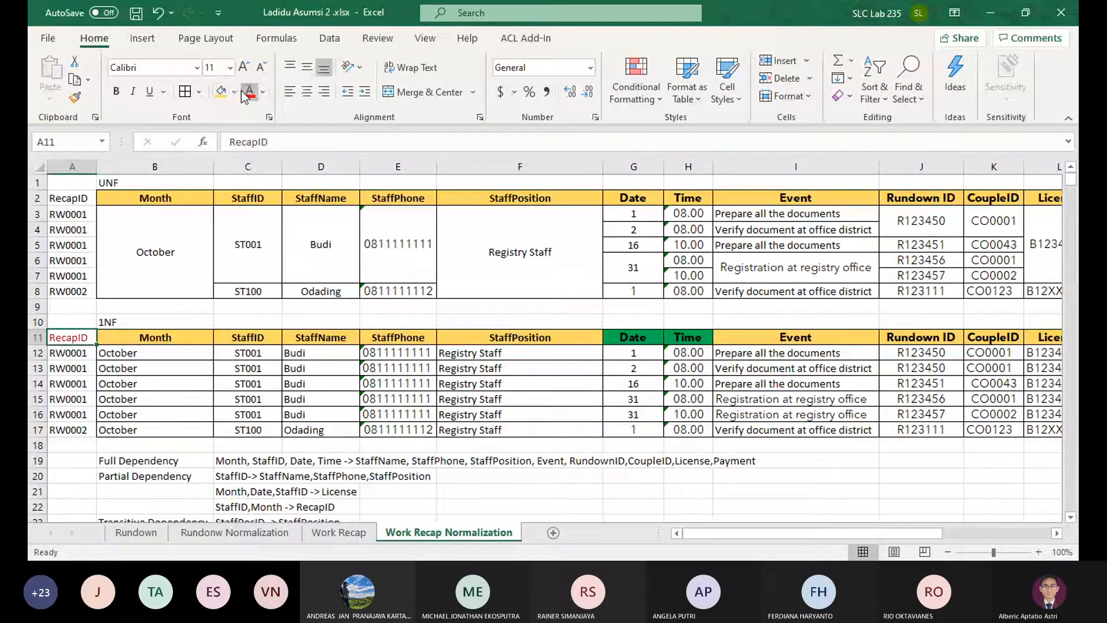
pyautogui.click(236, 92)
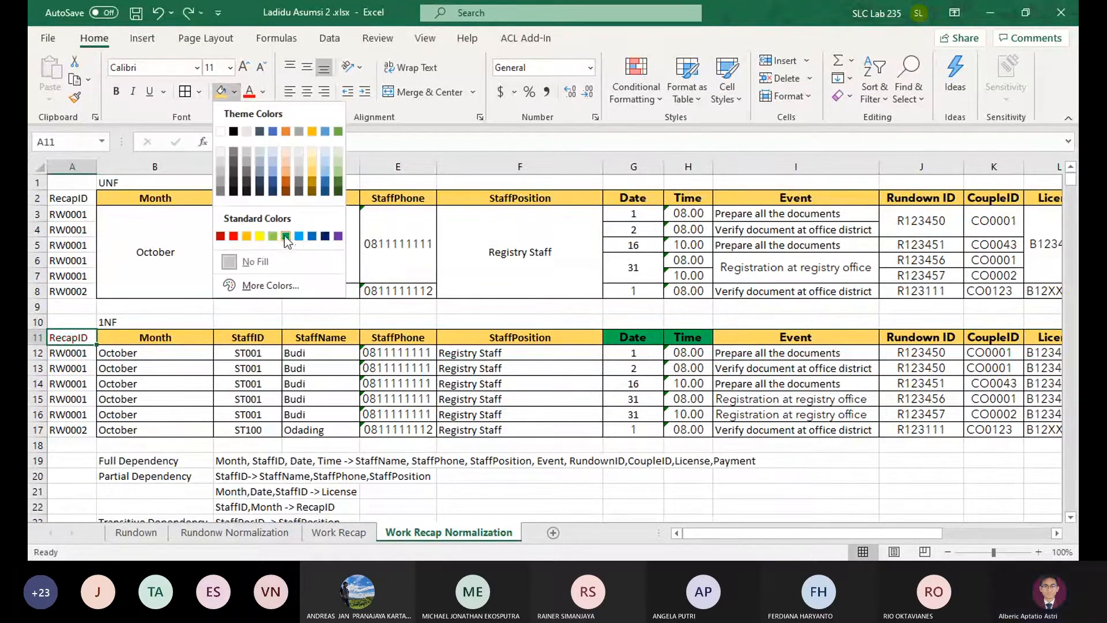
pyautogui.click(286, 236)
# Insert a blank column before the RecapID column
pyautogui.click(72, 166)
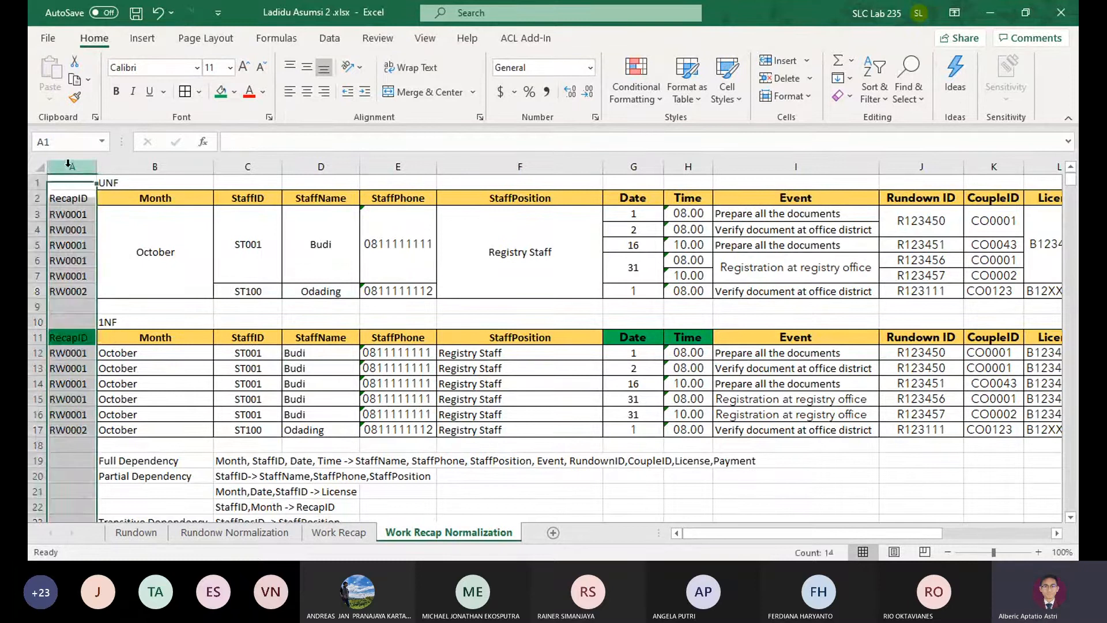
pyautogui.click(783, 67)
pyautogui.click(270, 320)
# Rewrite the partial dependency in D22 as "RecapID -> StaffID,Month"
pyautogui.scroll(-5, 263, 265)
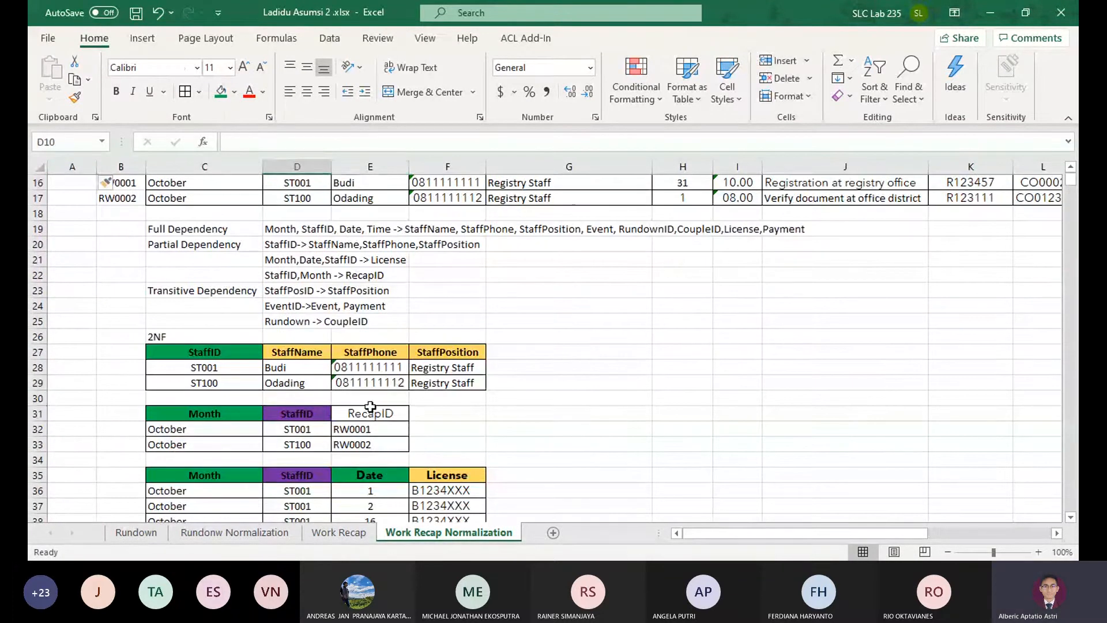
pyautogui.moveTo(370, 414); pyautogui.dragTo(375, 444)
pyautogui.scroll(3, 296, 361)
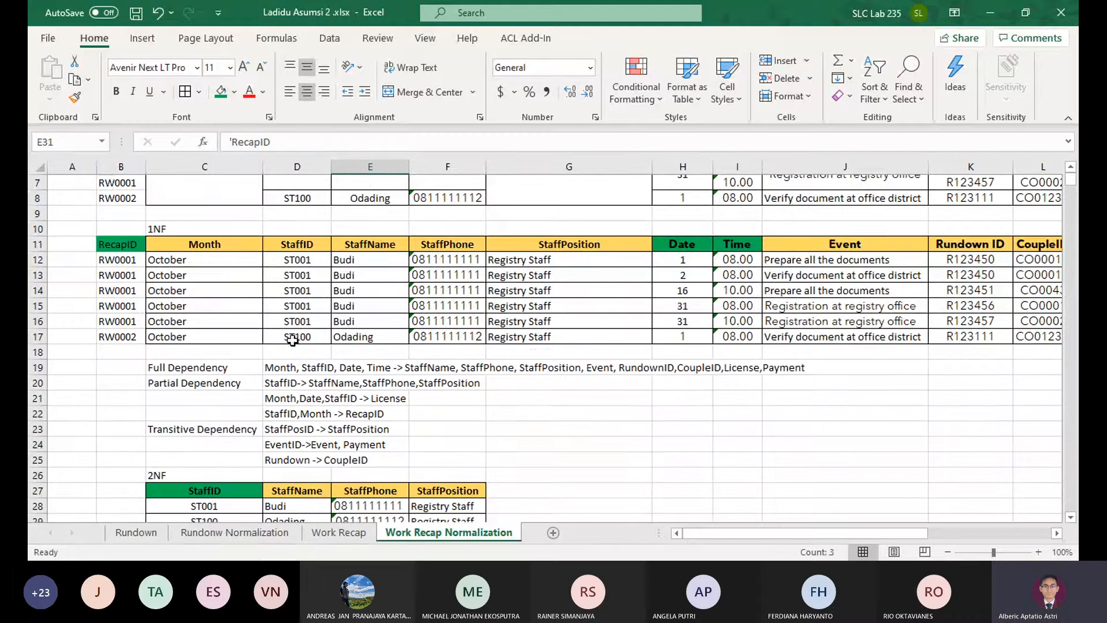
pyautogui.click(280, 416)
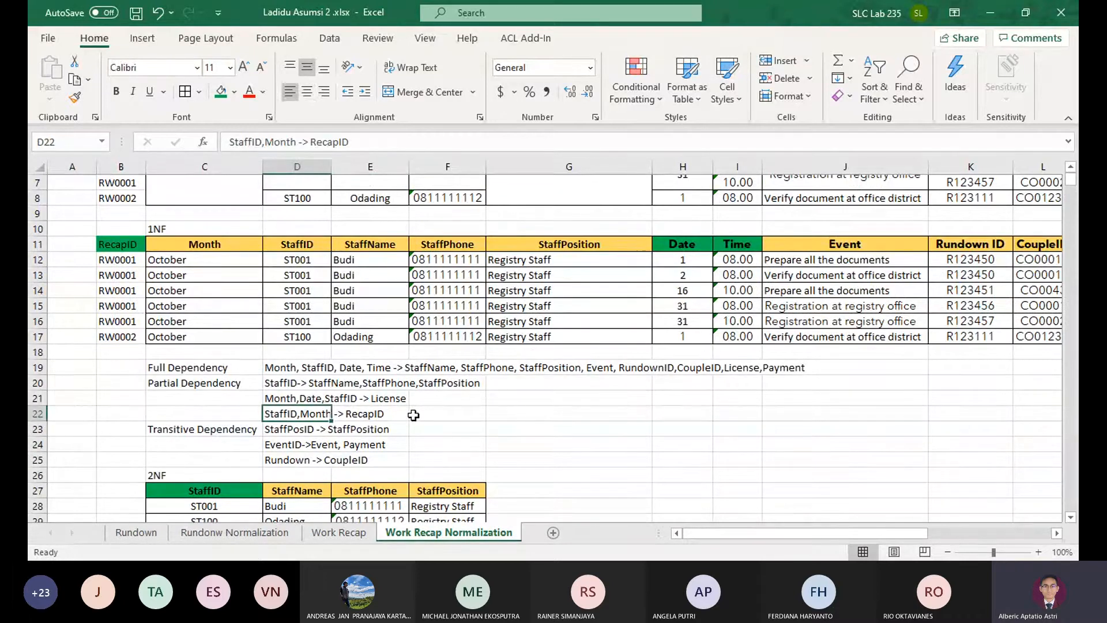
pyautogui.press('F2')
pyautogui.hotkey('ctrl', 'Right')
pyautogui.hotkey('ctrl', 'shift', 'Left')
pyautogui.hotkey('ctrl', 'shift', 'Left')
pyautogui.hotkey('ctrl', 'shift', 'Left')
pyautogui.hotkey('ctrl', 'shift', 'Left')
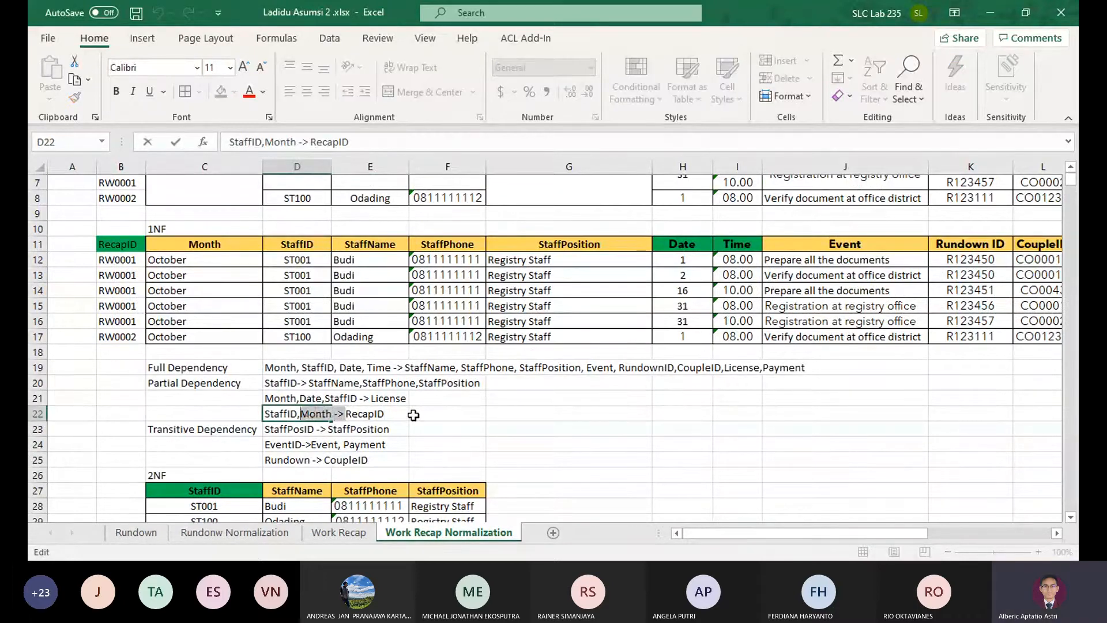
pyautogui.press('BackSpace')
pyautogui.hotkey('ctrl', 'Right')
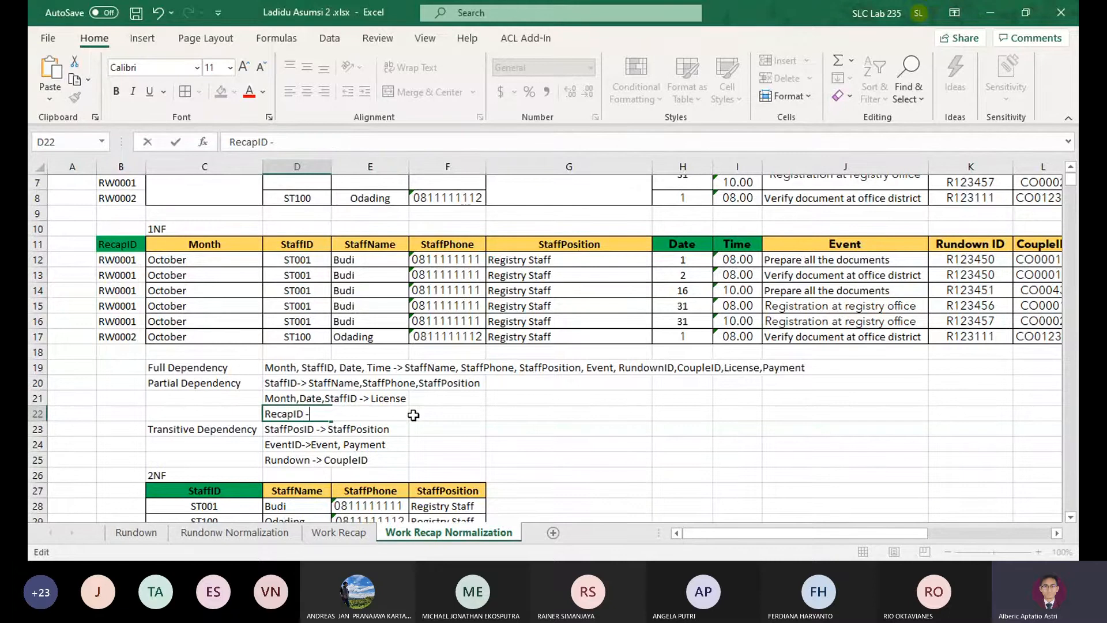
pyautogui.write('->')
pyautogui.hotkey('ctrl', 'v')
pyautogui.press('BackSpace')
pyautogui.press('BackSpace')
pyautogui.press('BackSpace')
pyautogui.press('BackSpace')
pyautogui.press('Return')
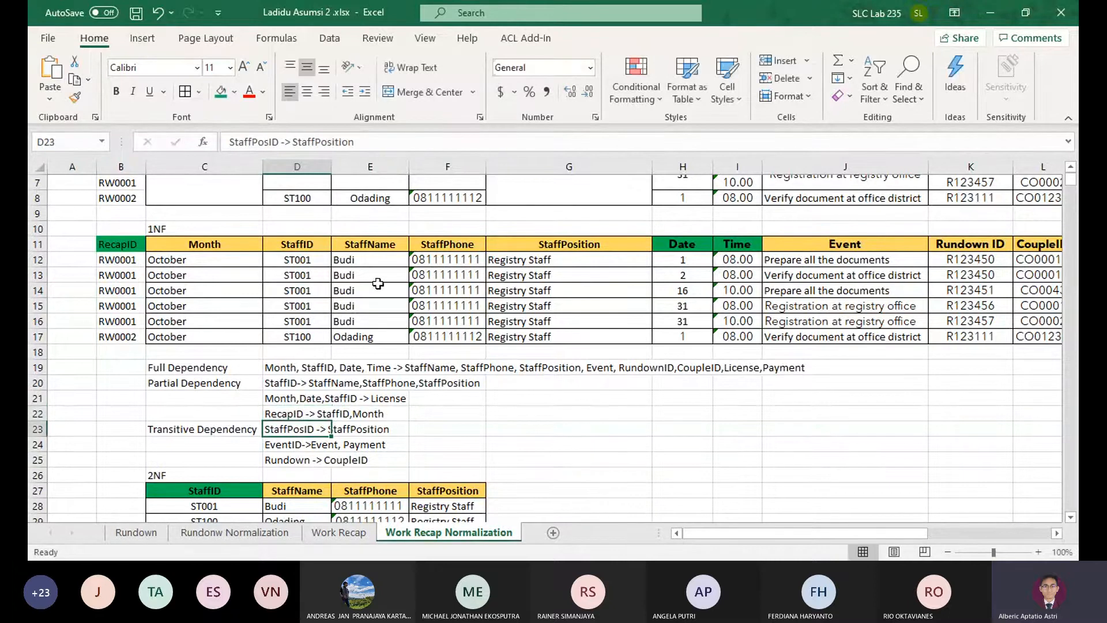
# Rewrite the License dependency in D21 as "Date,RecapID -> License"
pyautogui.click(284, 393)
pyautogui.press('F2')
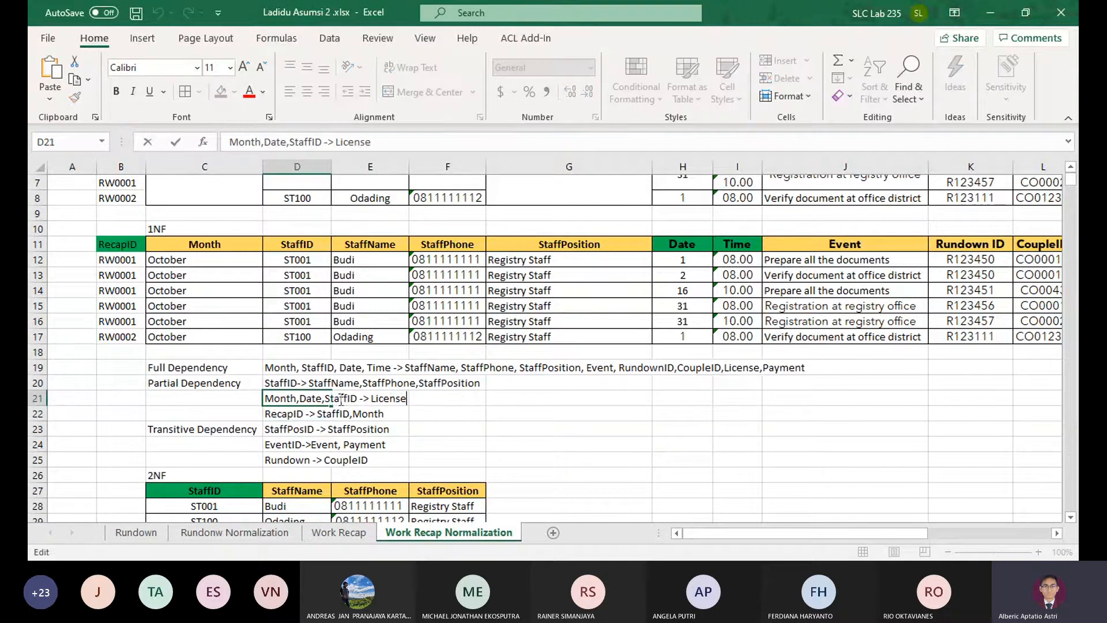
pyautogui.doubleClick(333, 399)
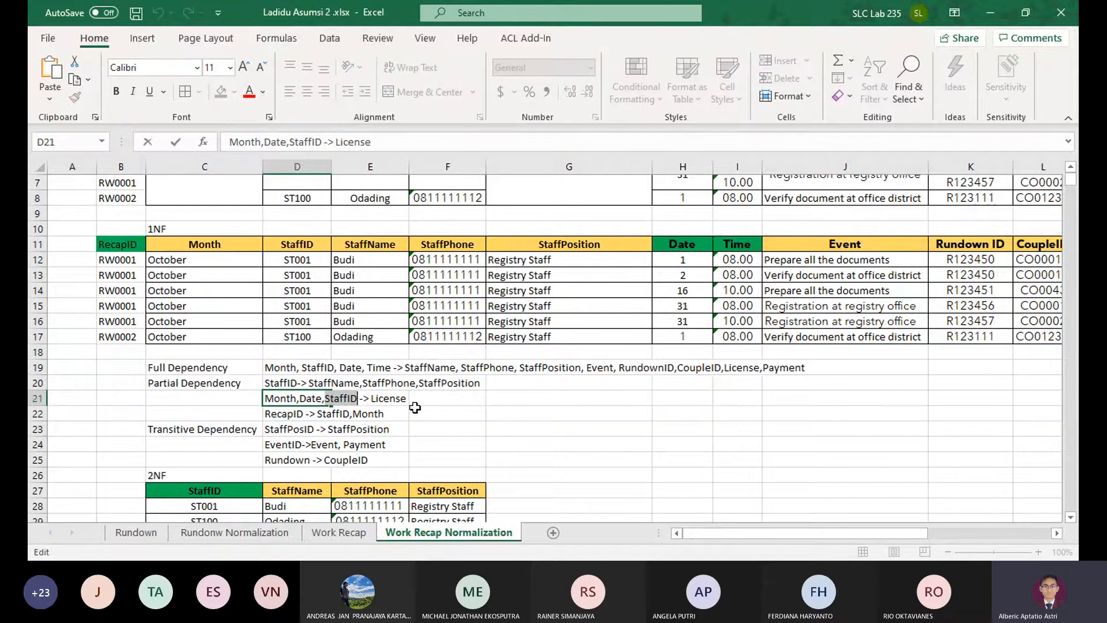
pyautogui.write('R')
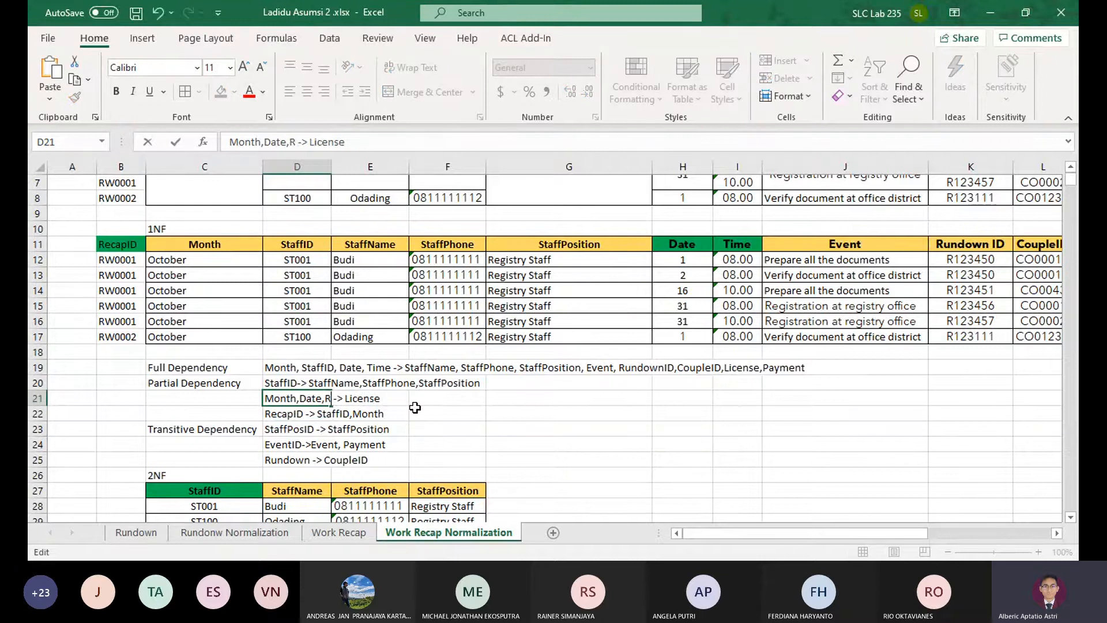
pyautogui.write('ecapID')
pyautogui.press('Left')
pyautogui.press('Left')
pyautogui.press('Left')
pyautogui.press('Left')
pyautogui.press('Left')
pyautogui.press('Left')
pyautogui.press('Left')
pyautogui.press('Left')
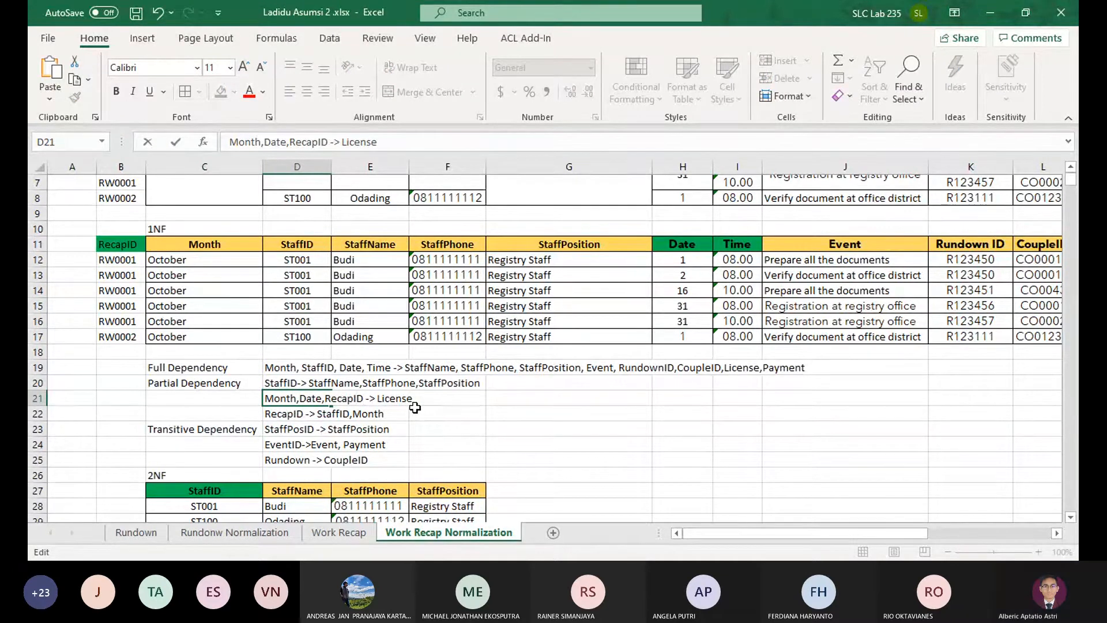
pyautogui.hotkey('ctrl', 'shift', 'Left')
pyautogui.press('Right')
pyautogui.hotkey('ctrl', 'shift', 'Left')
pyautogui.press('BackSpace')
pyautogui.press('Return')
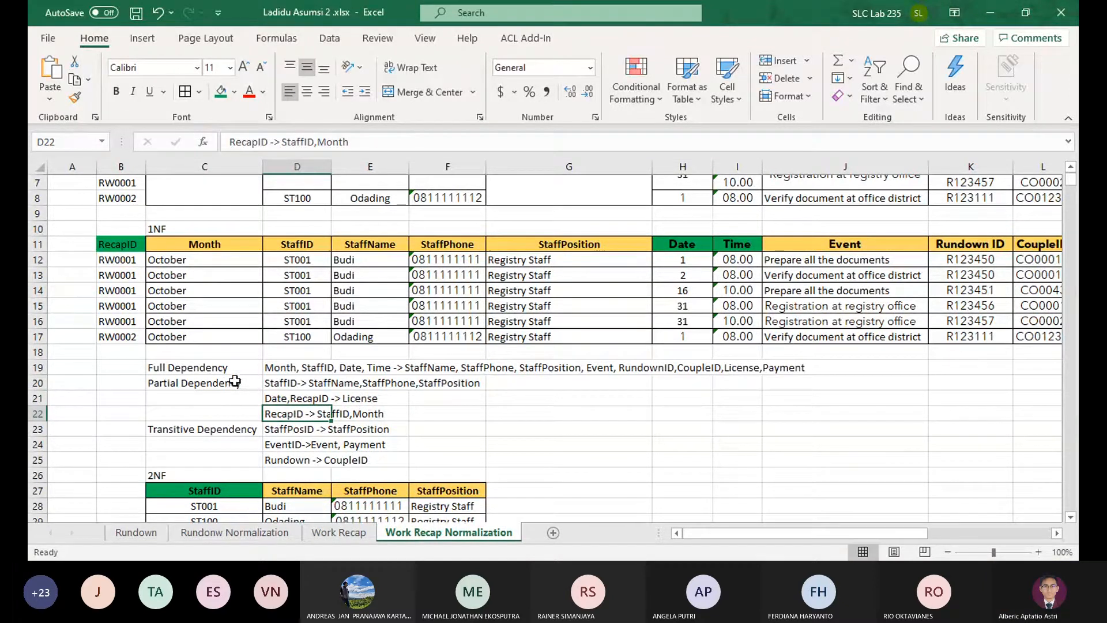
# Remove the StaffID partial dependency from D20, move the other two up into D20:D21, and delete the emptied row 22
pyautogui.click(294, 383)
pyautogui.press('Delete')
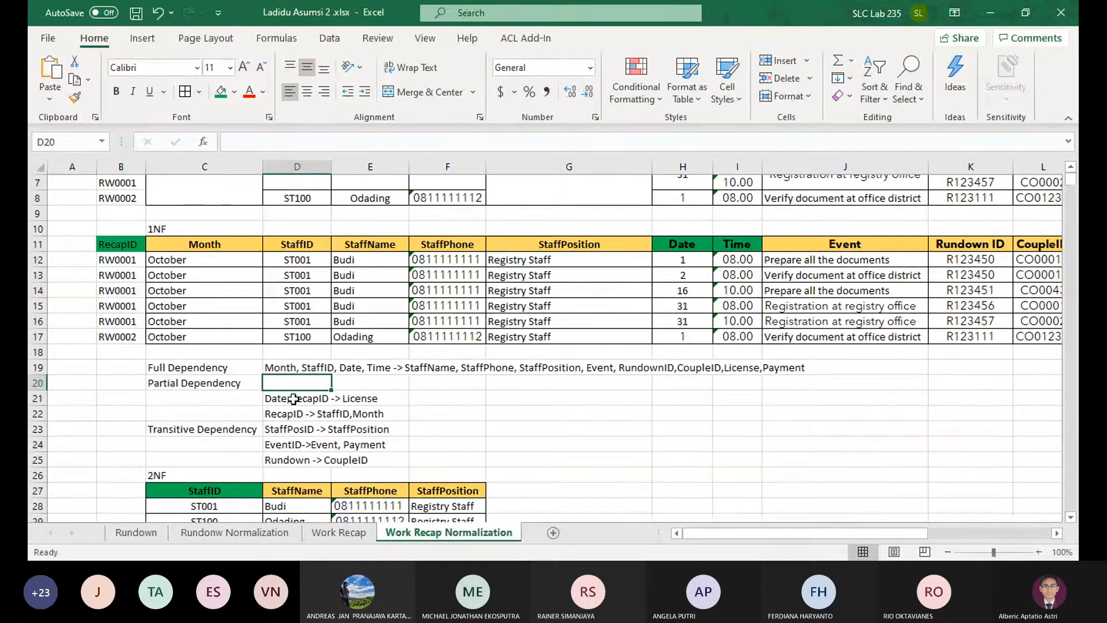
pyautogui.moveTo(293, 398); pyautogui.dragTo(301, 413)
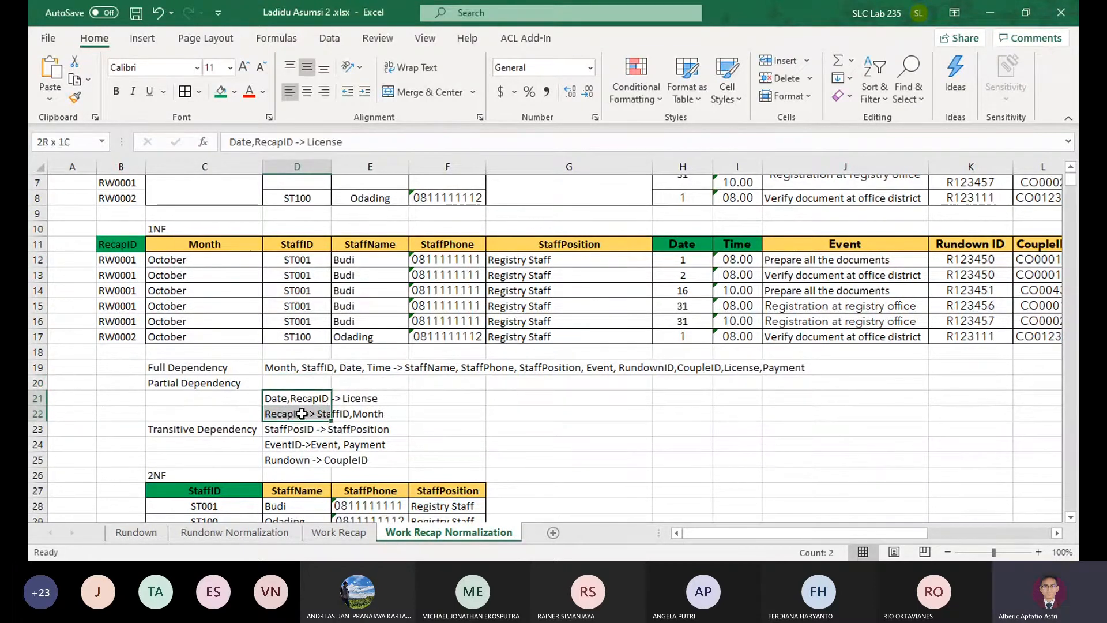
pyautogui.hotkey('ctrl', 'x')
pyautogui.click(318, 382)
pyautogui.hotkey('ctrl', 'v')
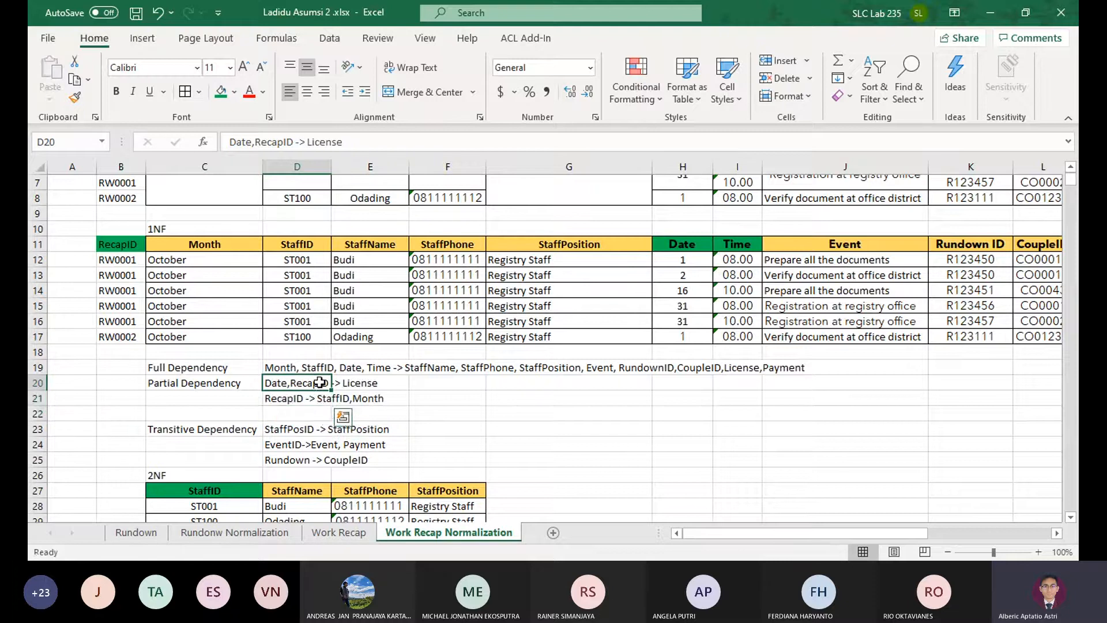
pyautogui.click(37, 413)
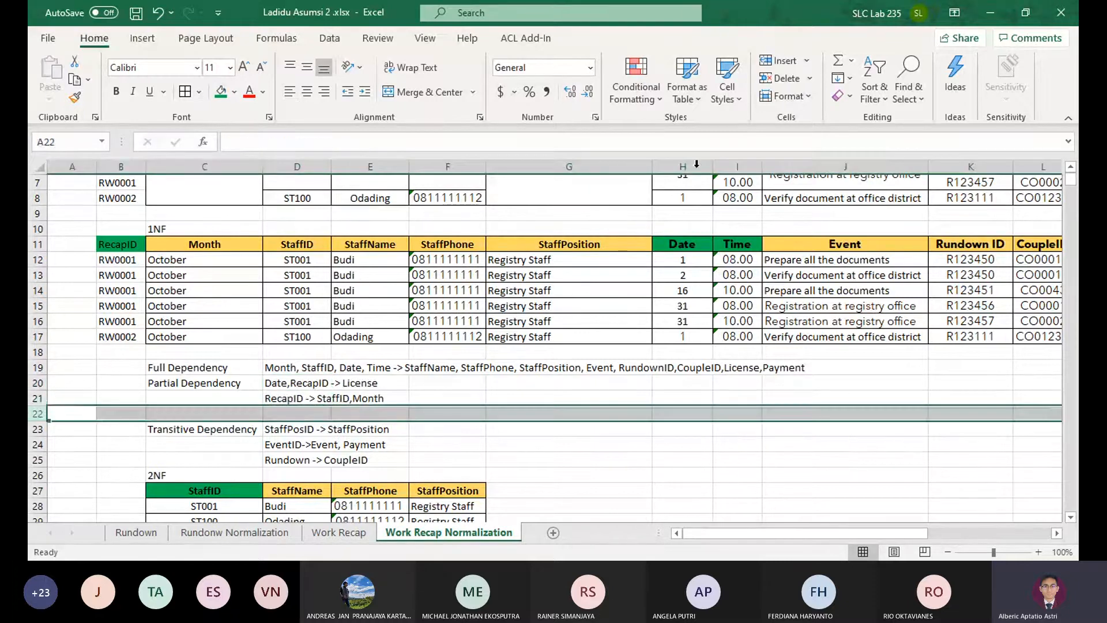
pyautogui.click(772, 80)
pyautogui.scroll(2, 184, 296)
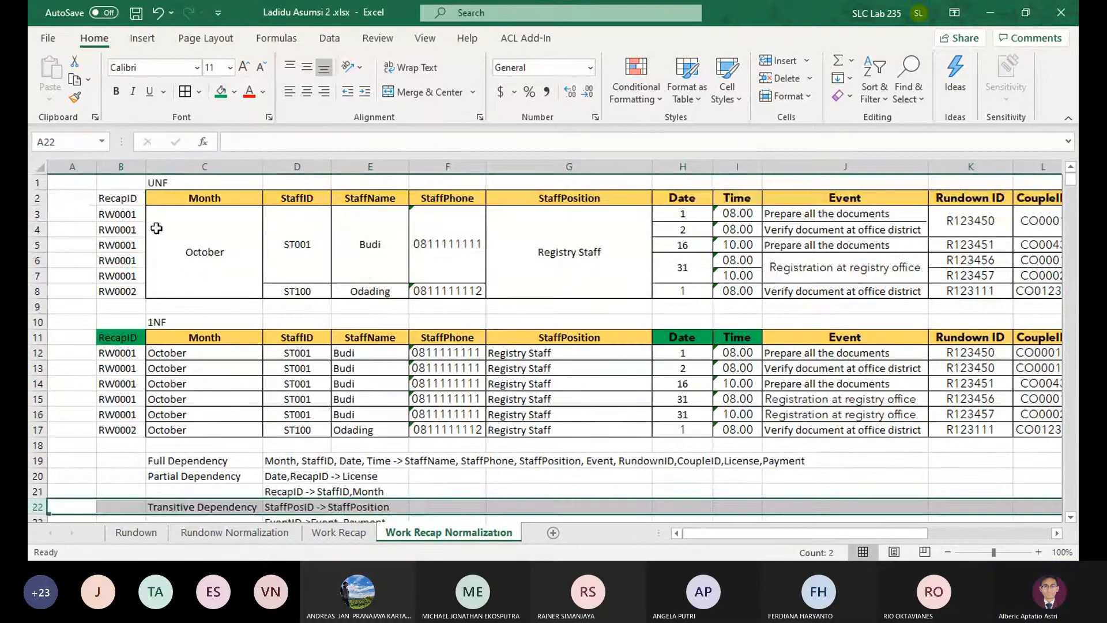
pyautogui.click(111, 197)
pyautogui.click(221, 92)
pyautogui.click(164, 230)
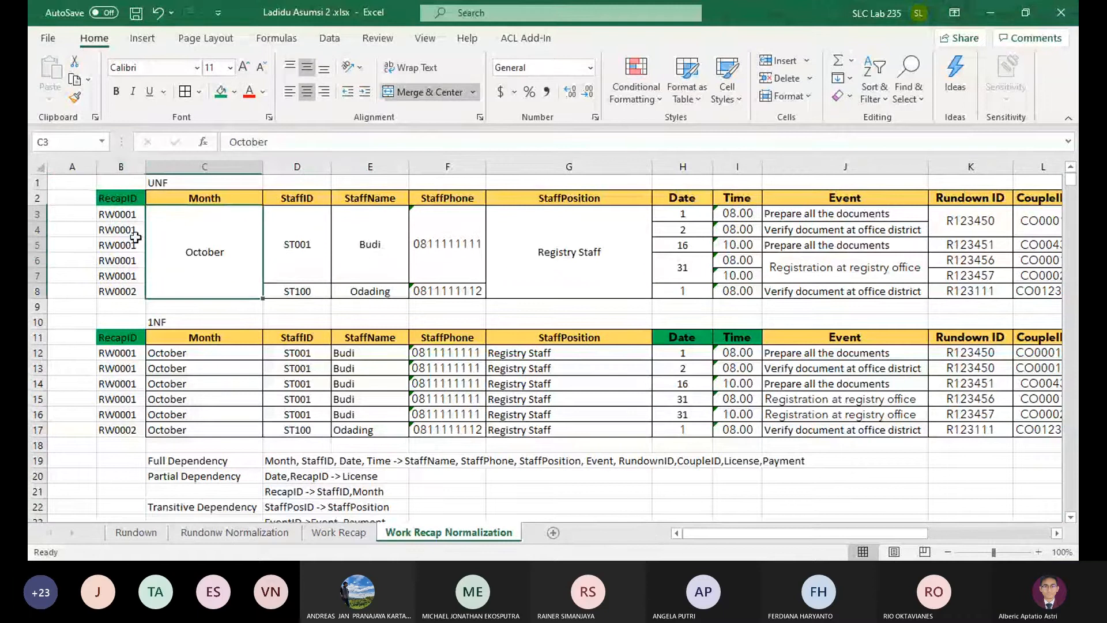
pyautogui.hotkey('ctrl', 'z')
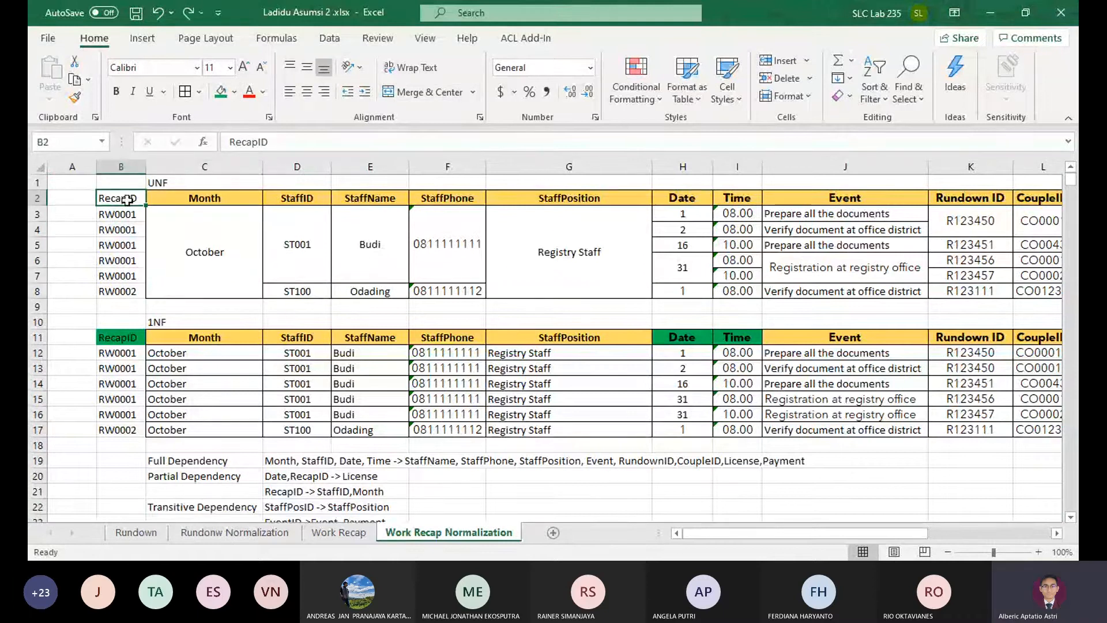
# Apply borders to the RecapID, Month and StaffID columns of the 1NF table in B11:D17 and make the RecapID header bold
pyautogui.click(288, 399)
pyautogui.moveTo(125, 341)
pyautogui.mouseDown()
pyautogui.moveTo(282, 444)
pyautogui.moveTo(167, 340)
pyautogui.moveTo(140, 341)
pyautogui.mouseUp()
pyautogui.click(270, 443)
pyautogui.click(275, 425)
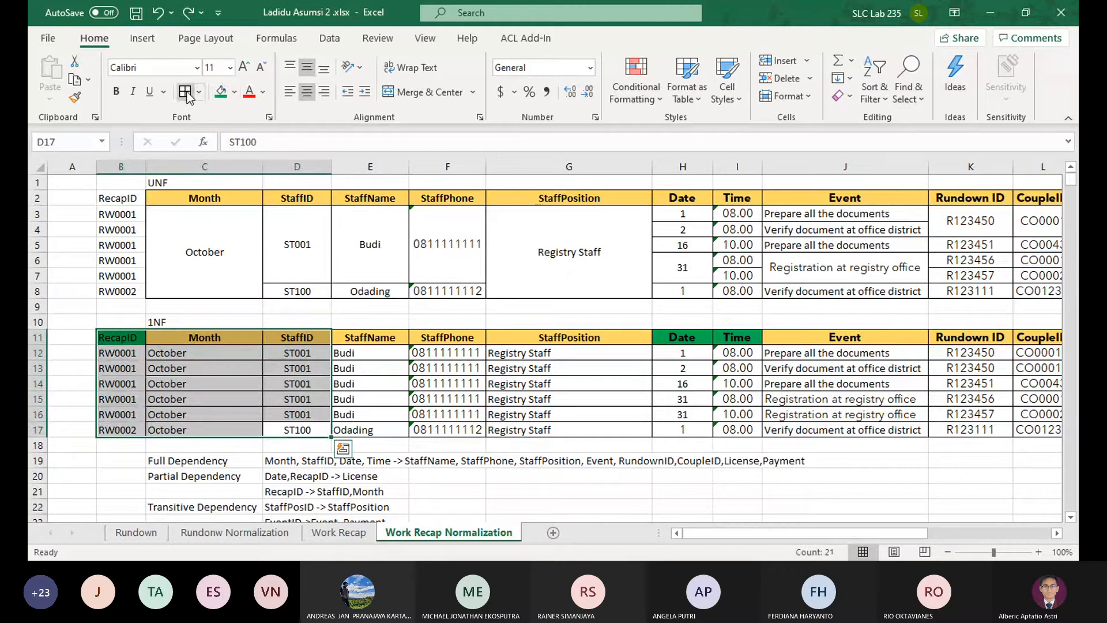
pyautogui.click(139, 342)
# Merge the UNF RecapID cells B3:B7 into one centred RW0001 cell and centre RW0002 in B8
pyautogui.moveTo(129, 199); pyautogui.dragTo(265, 286)
pyautogui.moveTo(119, 214); pyautogui.dragTo(128, 271)
pyautogui.click(409, 98)
pyautogui.press('Return')
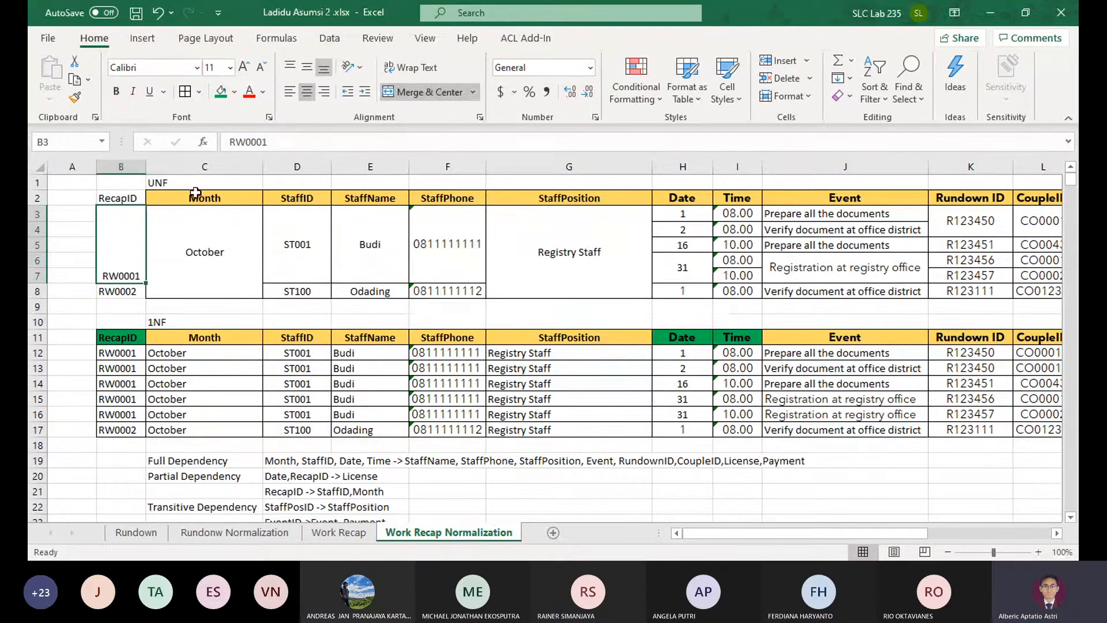
pyautogui.click(306, 69)
pyautogui.press('Down')
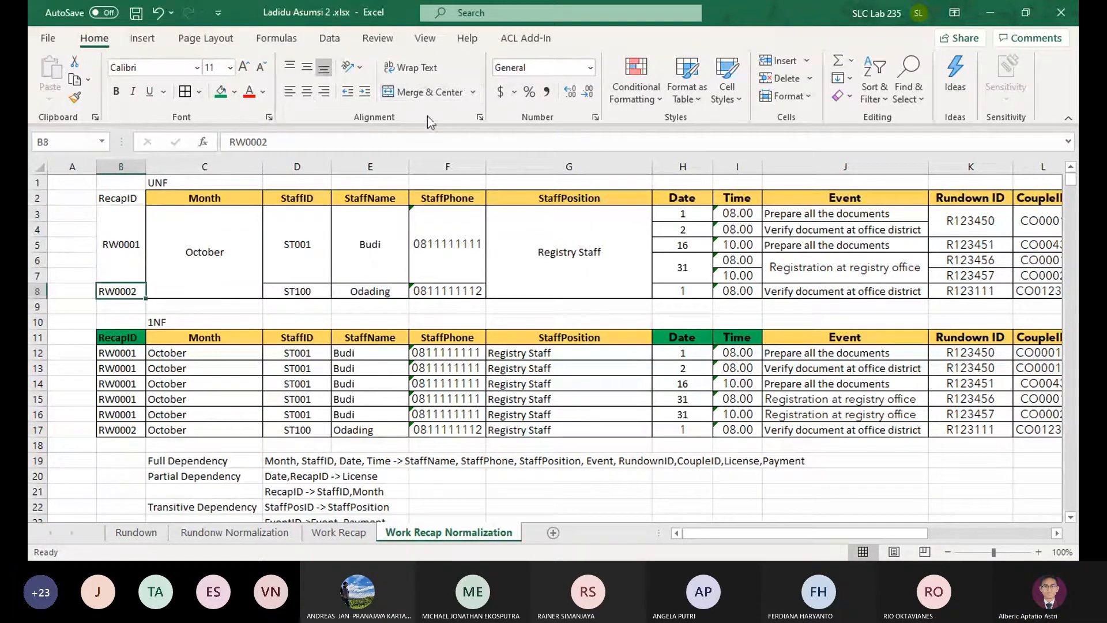
pyautogui.click(324, 92)
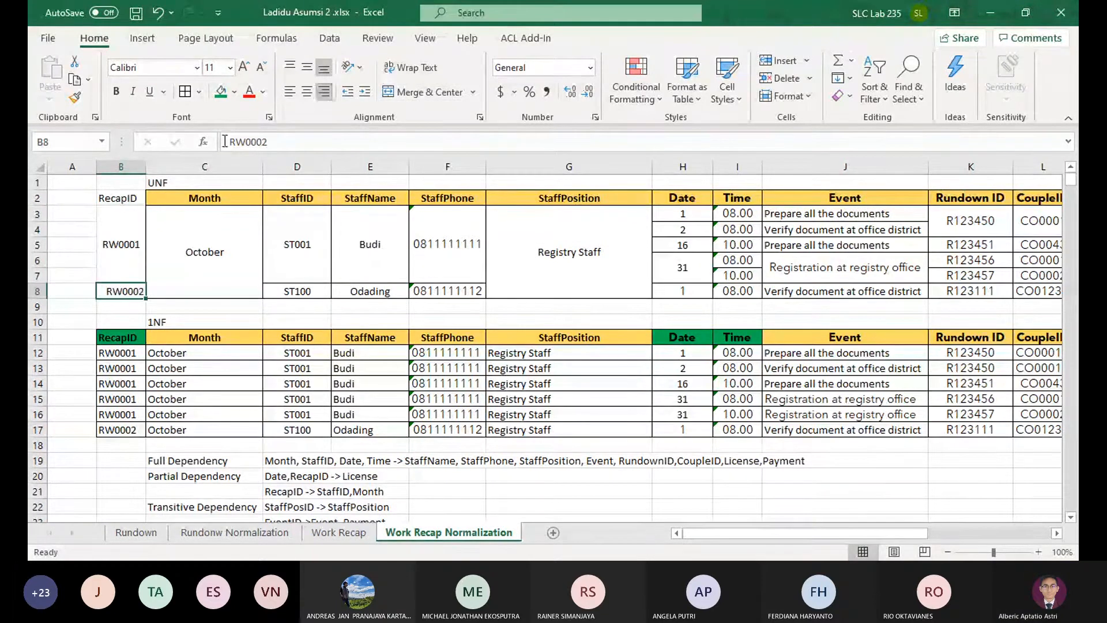
pyautogui.click(307, 92)
# Fill the UNF headers RecapID and Month in B2:C2 with gold and make them bold
pyautogui.moveTo(124, 198); pyautogui.dragTo(199, 198)
pyautogui.click(234, 92)
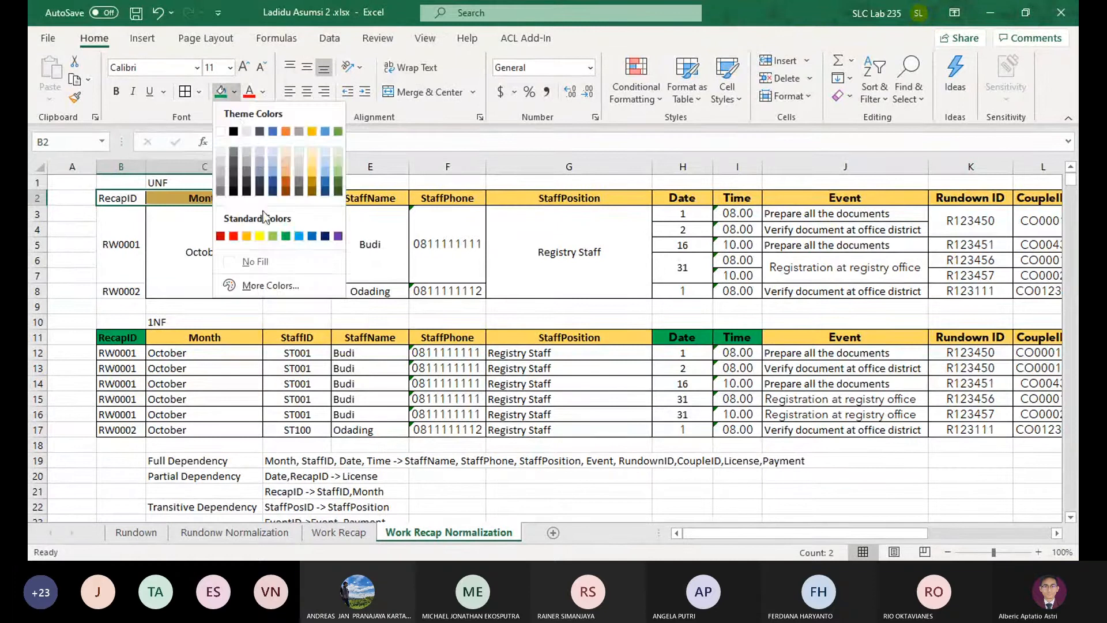
pyautogui.click(313, 179)
pyautogui.click(116, 91)
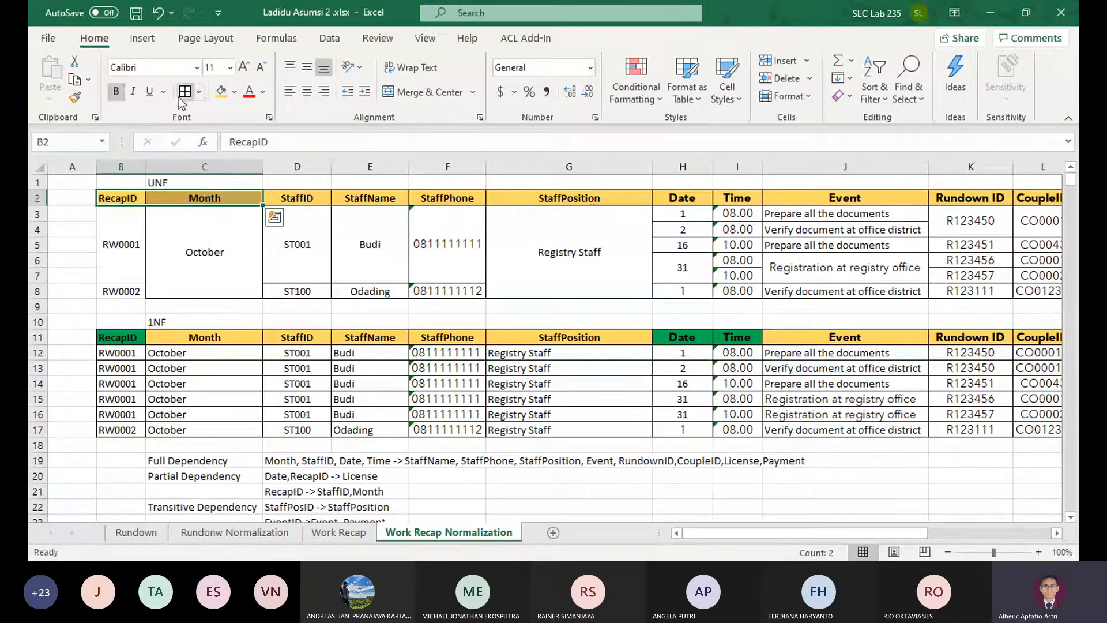
# Apply borders to the RecapID and Month columns of the UNF table in B2:C8
pyautogui.moveTo(155, 215); pyautogui.dragTo(121, 198)
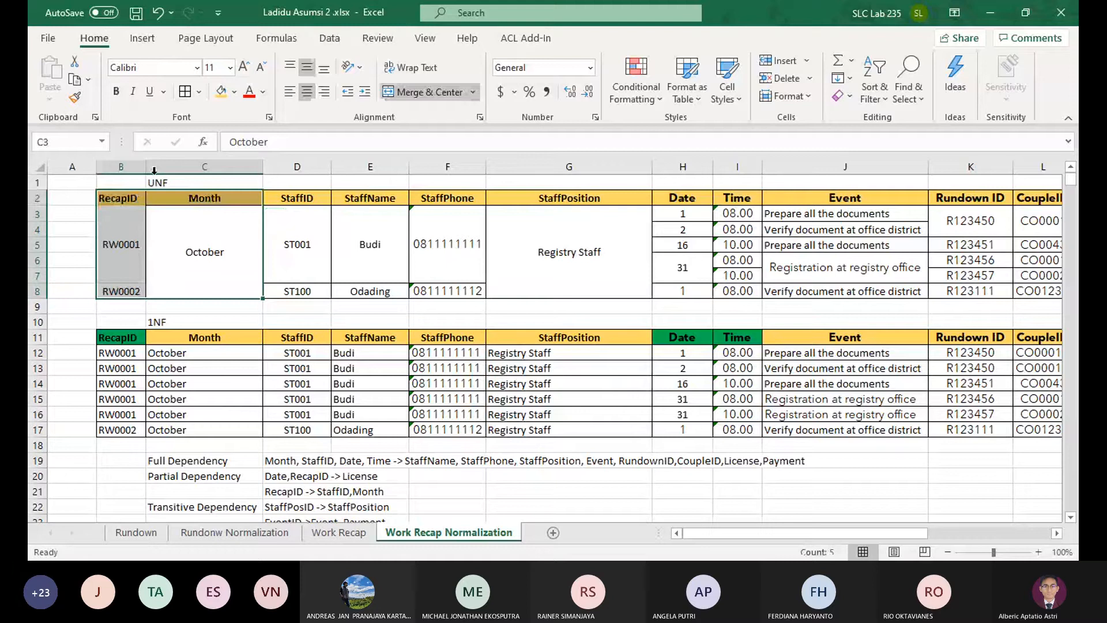
pyautogui.click(184, 93)
pyautogui.click(553, 286)
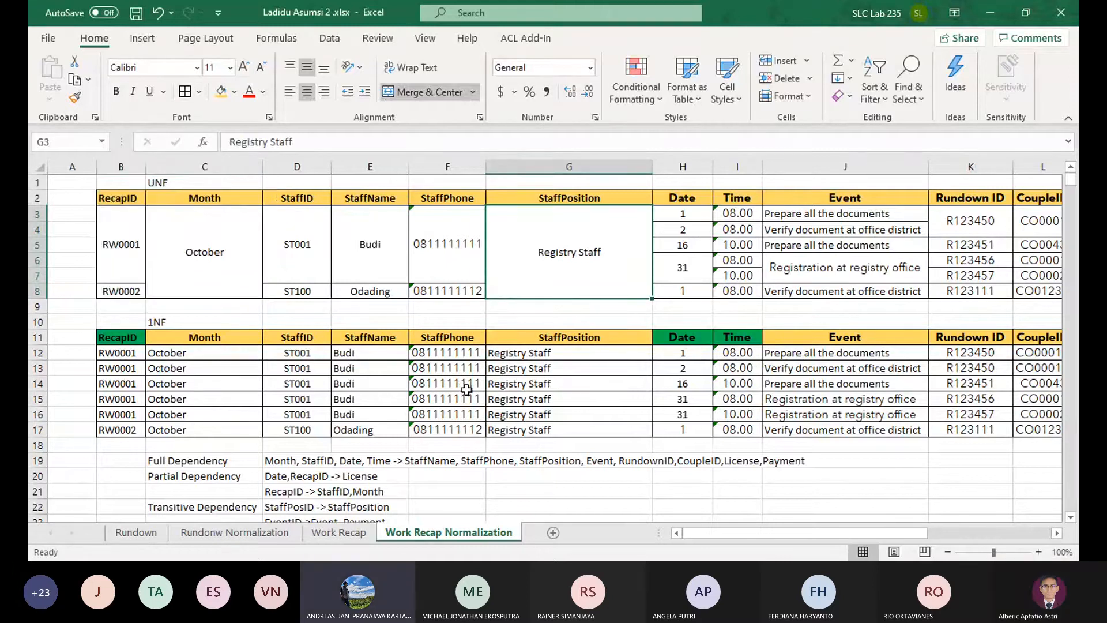
# Rewrite the full dependency in D19 with RecapID, Date and Time as determinants, moving Month and StaffID to the dependent side before StaffName
pyautogui.moveTo(131, 354); pyautogui.dragTo(280, 351)
pyautogui.click(283, 358)
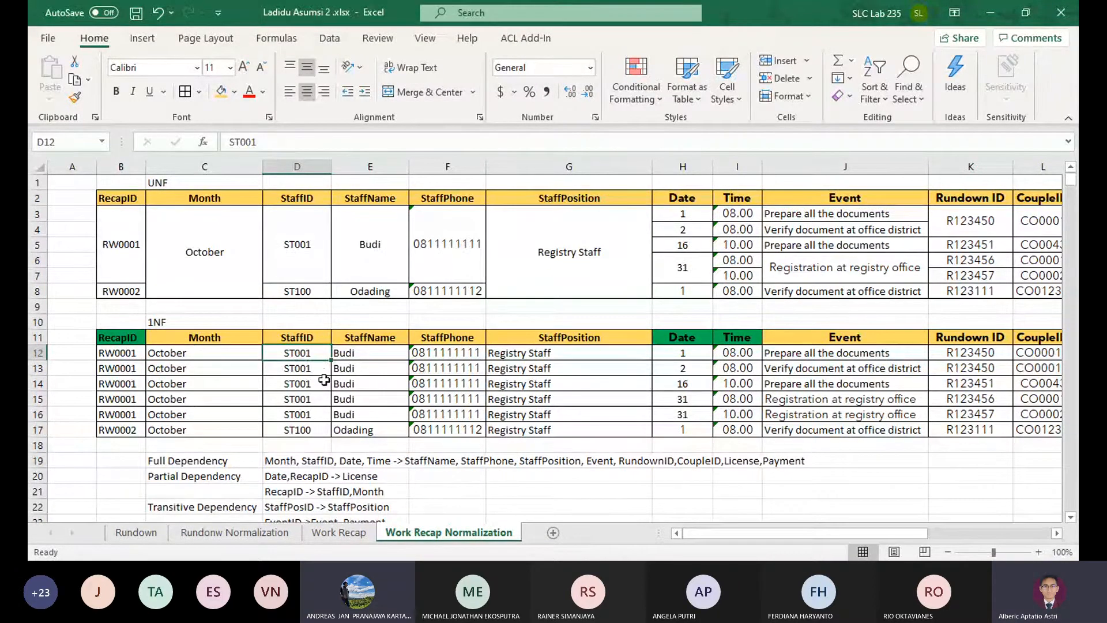
pyautogui.click(294, 464)
pyautogui.doubleClick(298, 462)
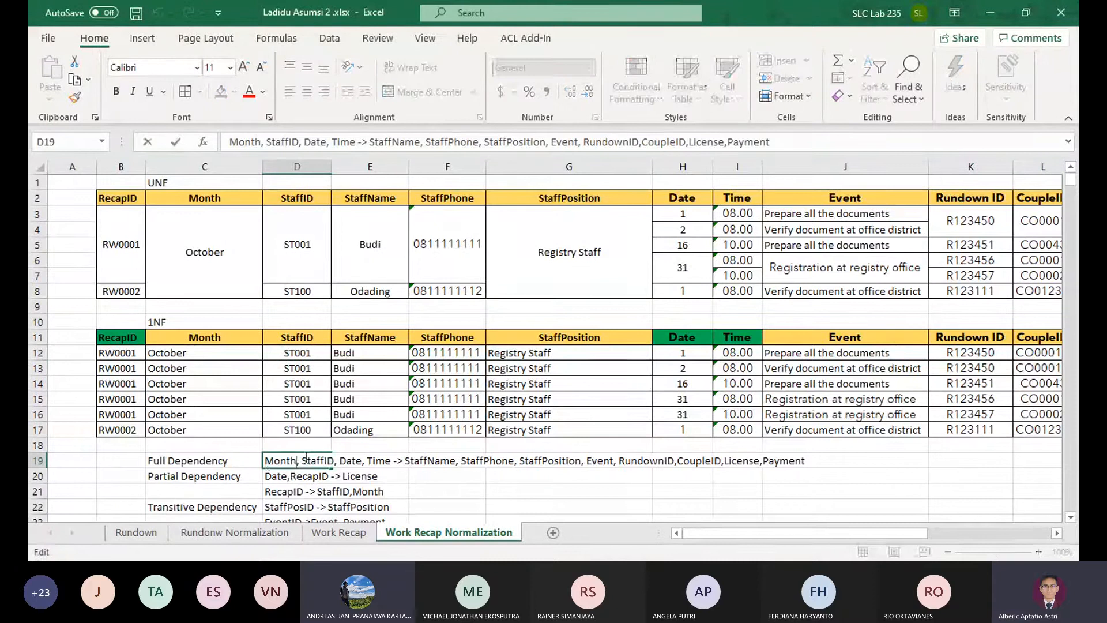
pyautogui.moveTo(298, 461); pyautogui.dragTo(265, 461)
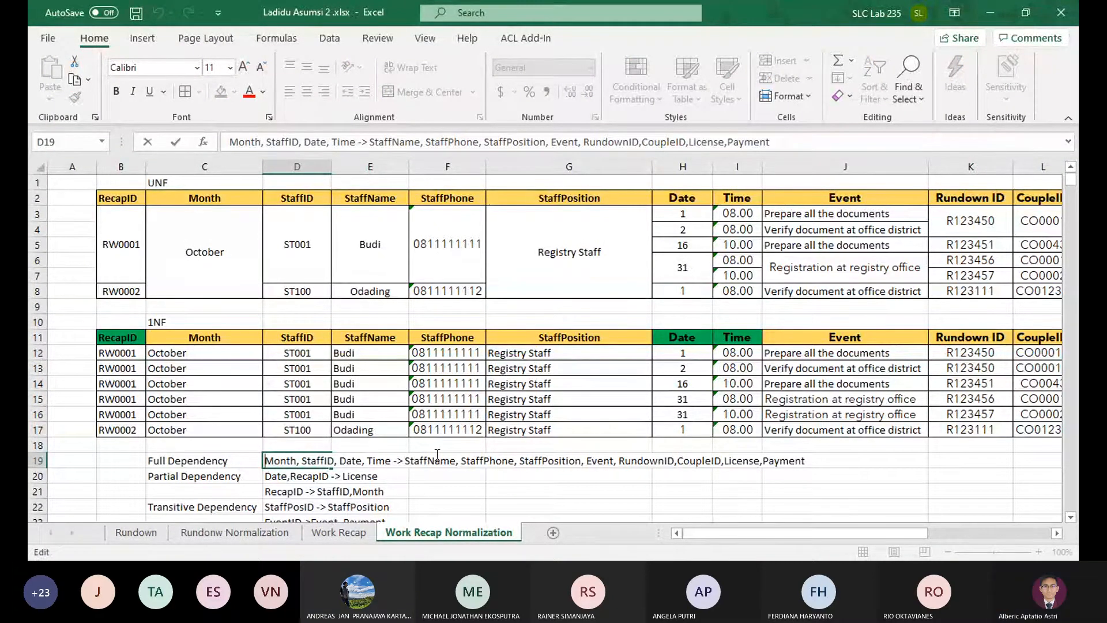
pyautogui.press('Home')
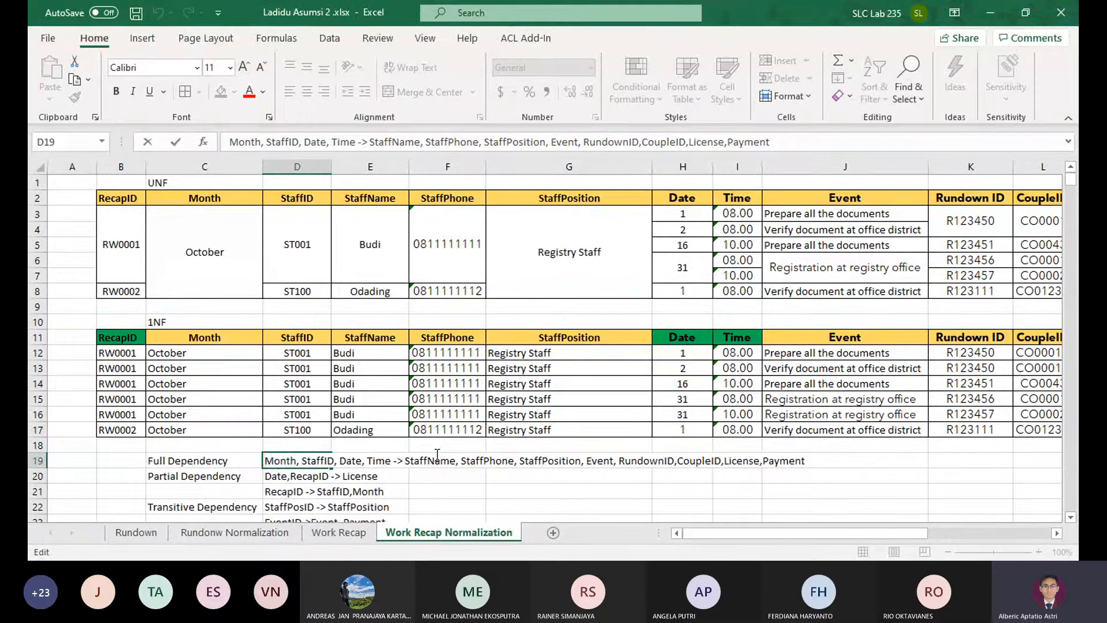
pyautogui.write('RecapID')
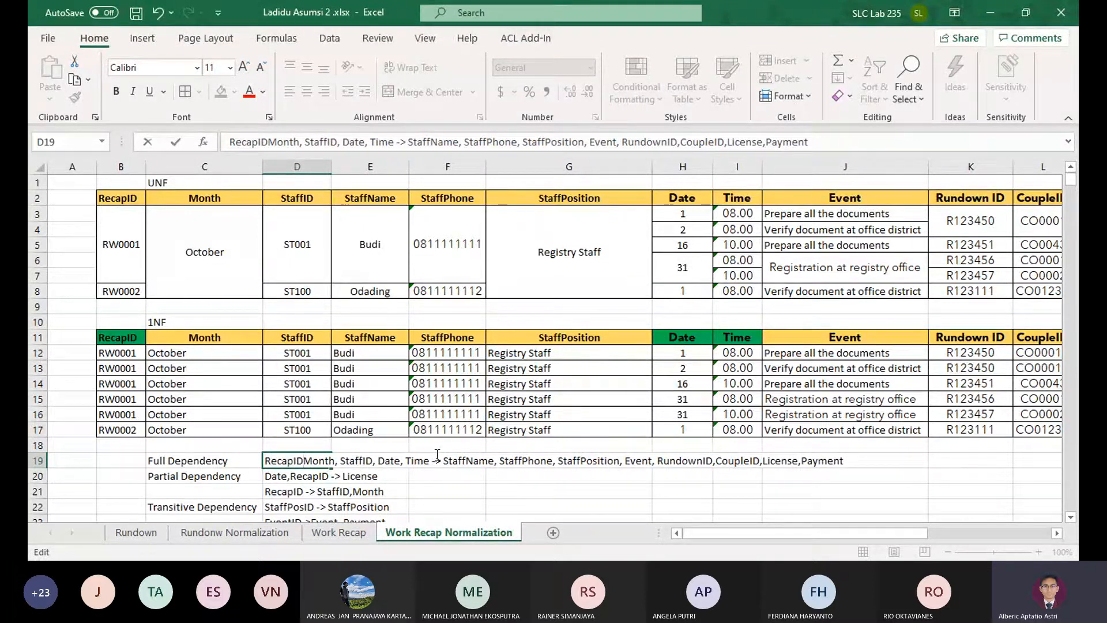
pyautogui.hotkey('ctrl', 'shift', 'Right')
pyautogui.hotkey('ctrl', 'shift', 'Right')
pyautogui.write(',')
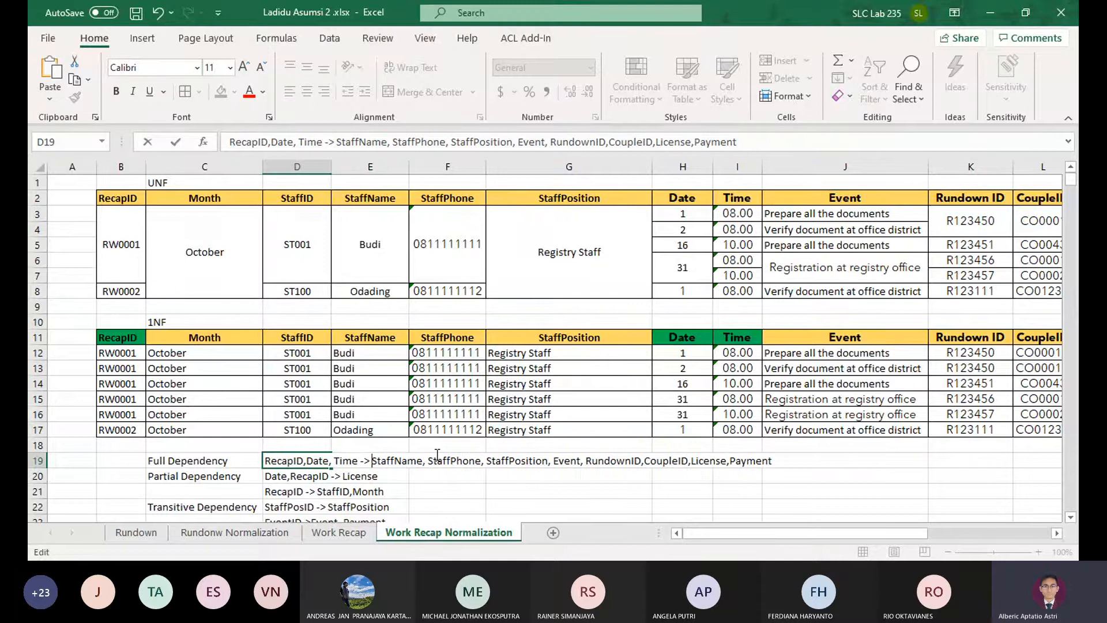
pyautogui.write('Month, StaffID,')
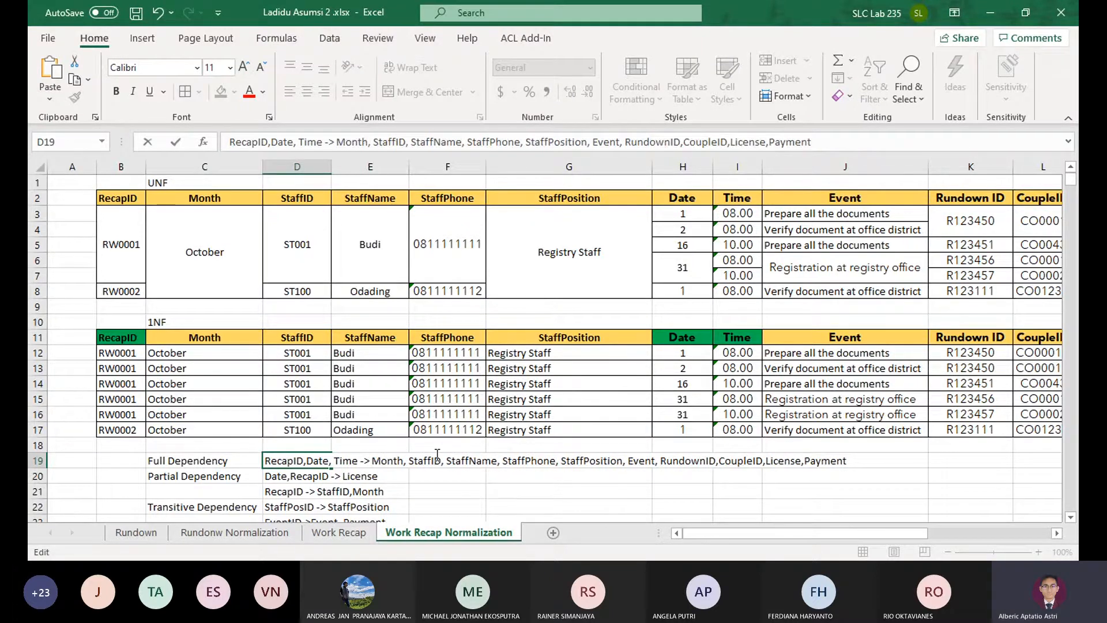
pyautogui.click(458, 470)
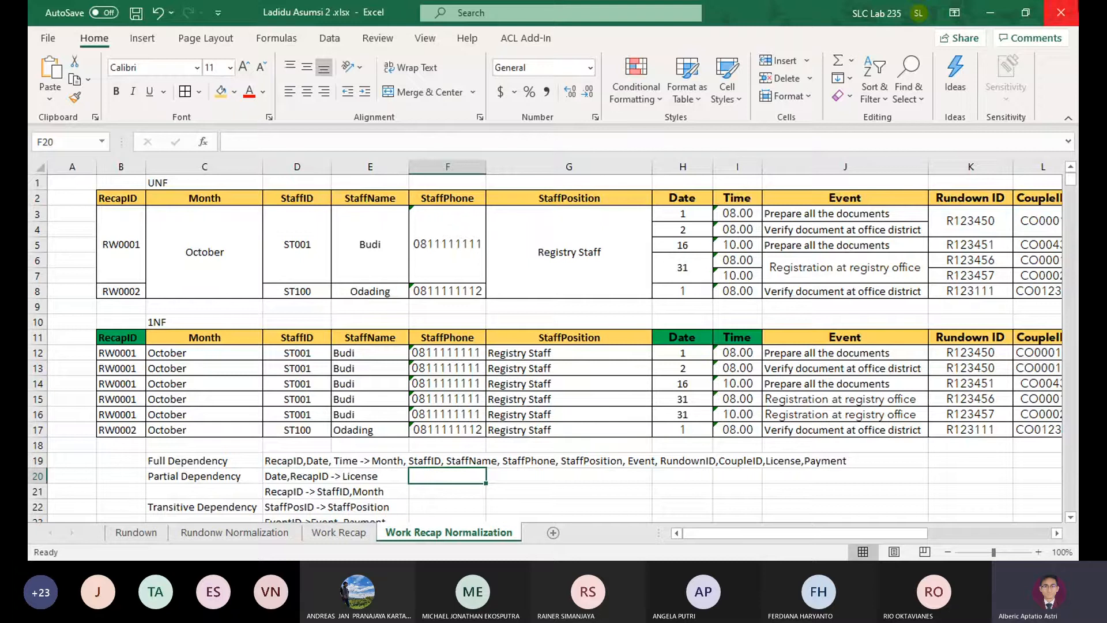
# Select the Month column of the 1NF table, from the header in C11 down to C17
pyautogui.scroll(-1, 316, 385)
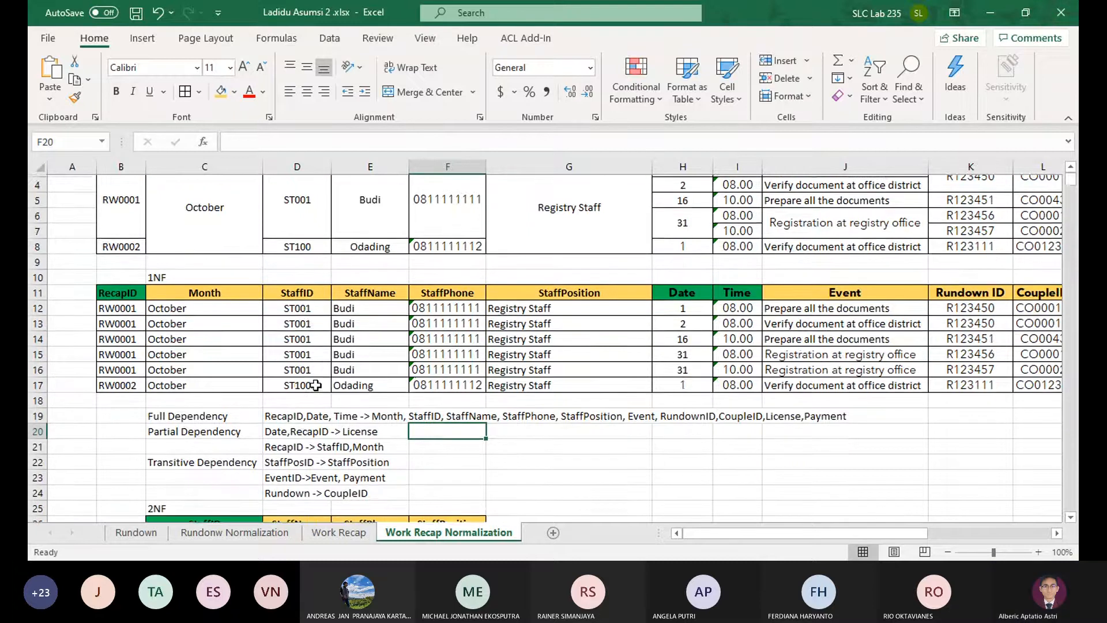
pyautogui.scroll(-1, 316, 385)
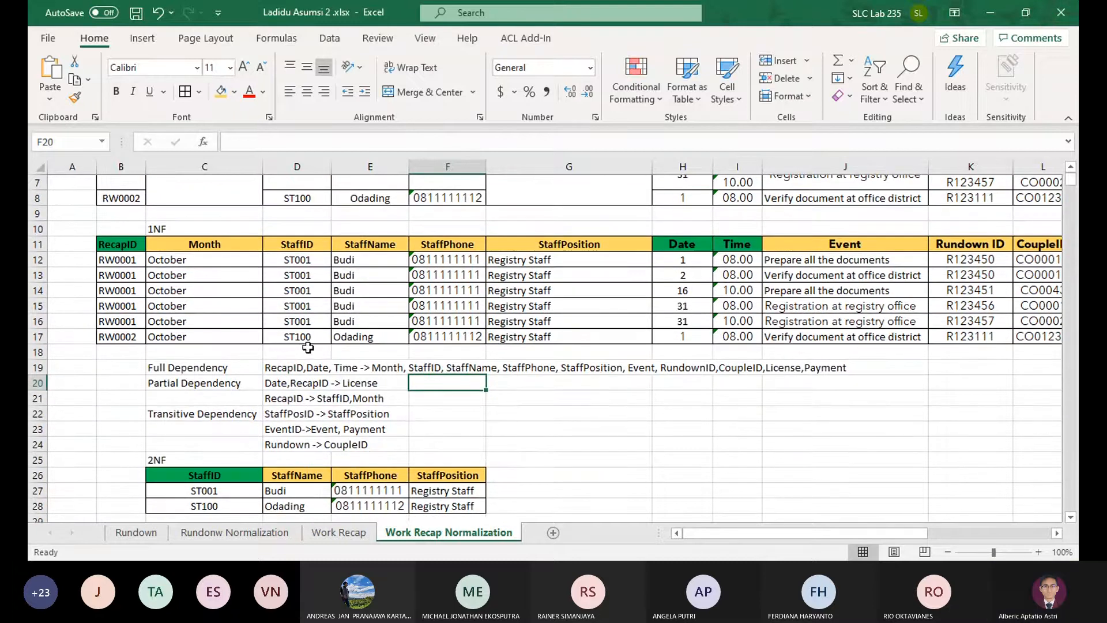
pyautogui.moveTo(199, 244); pyautogui.dragTo(242, 335)
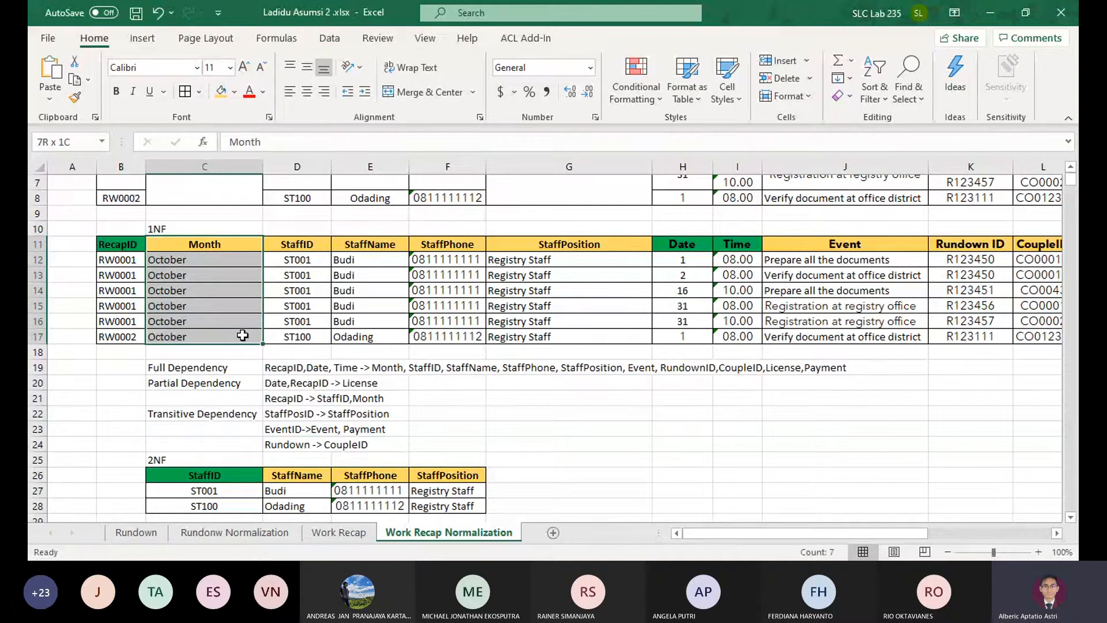
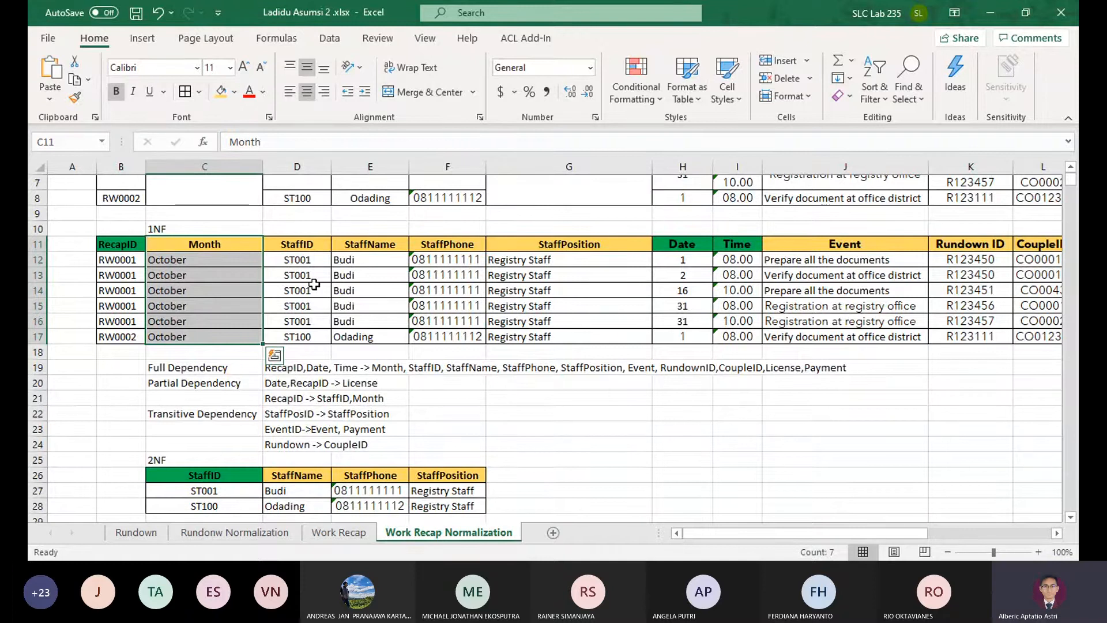
pyautogui.moveTo(239, 244); pyautogui.dragTo(284, 326)
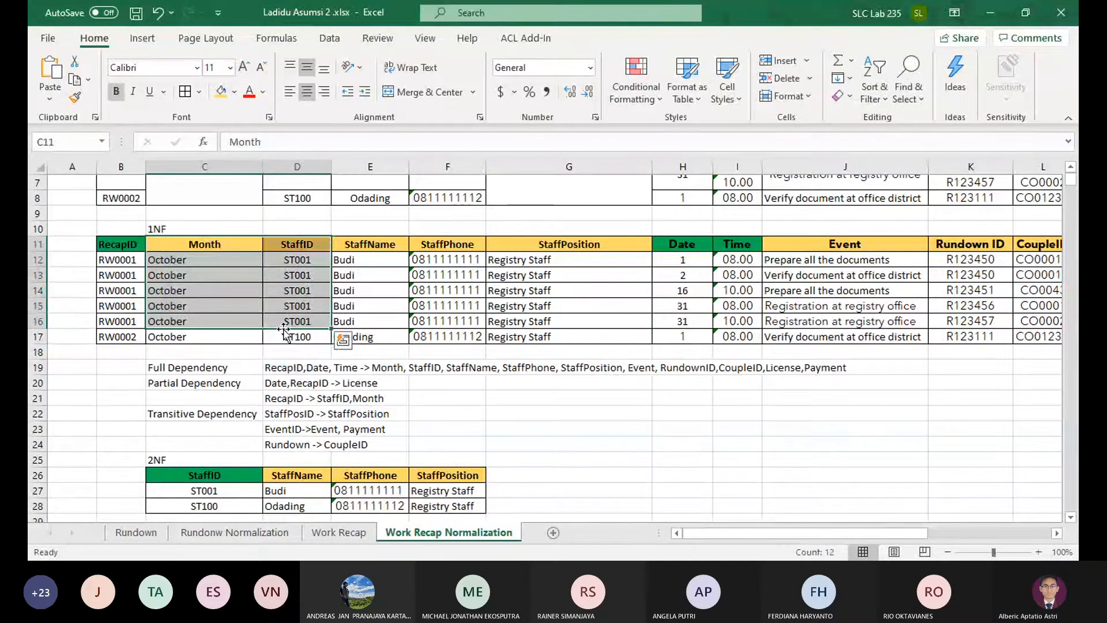
pyautogui.click(286, 337)
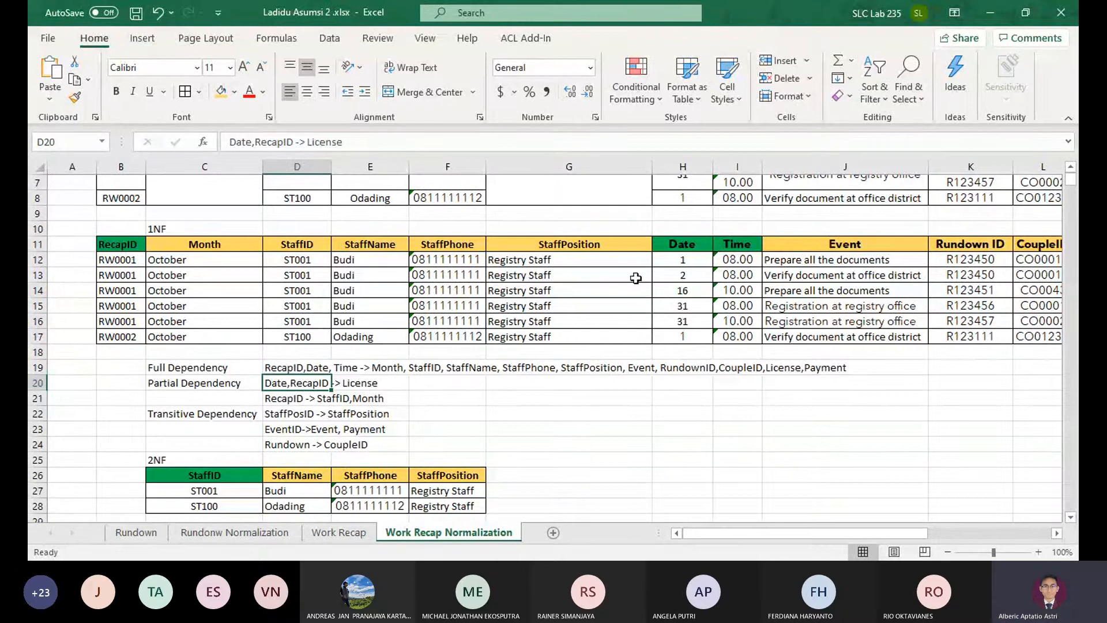
pyautogui.click(120, 272)
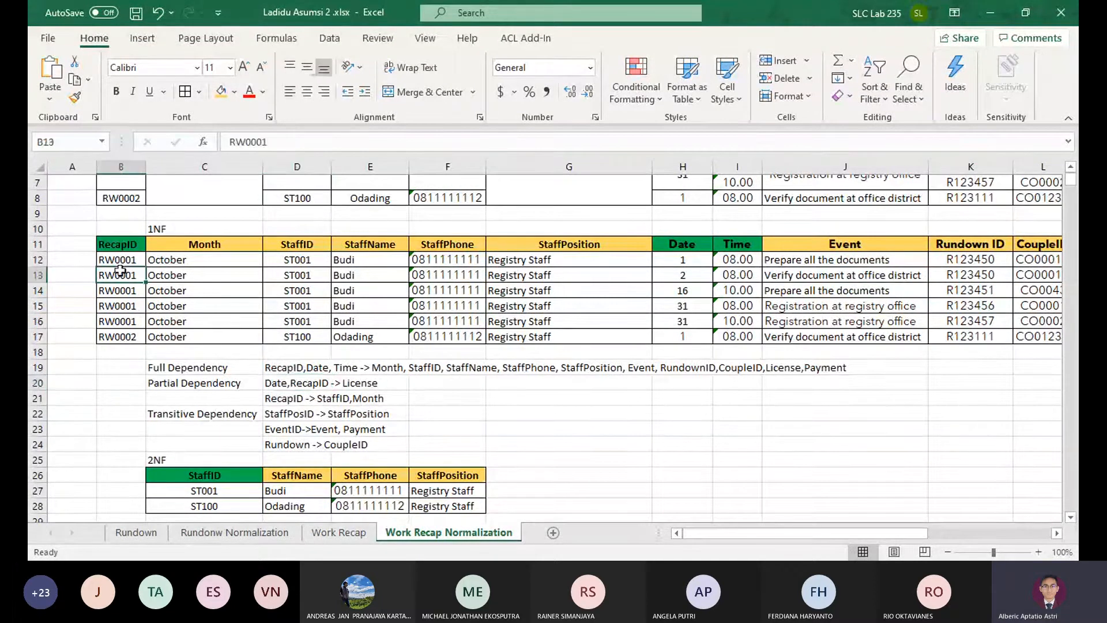
pyautogui.click(308, 248)
pyautogui.click(190, 242)
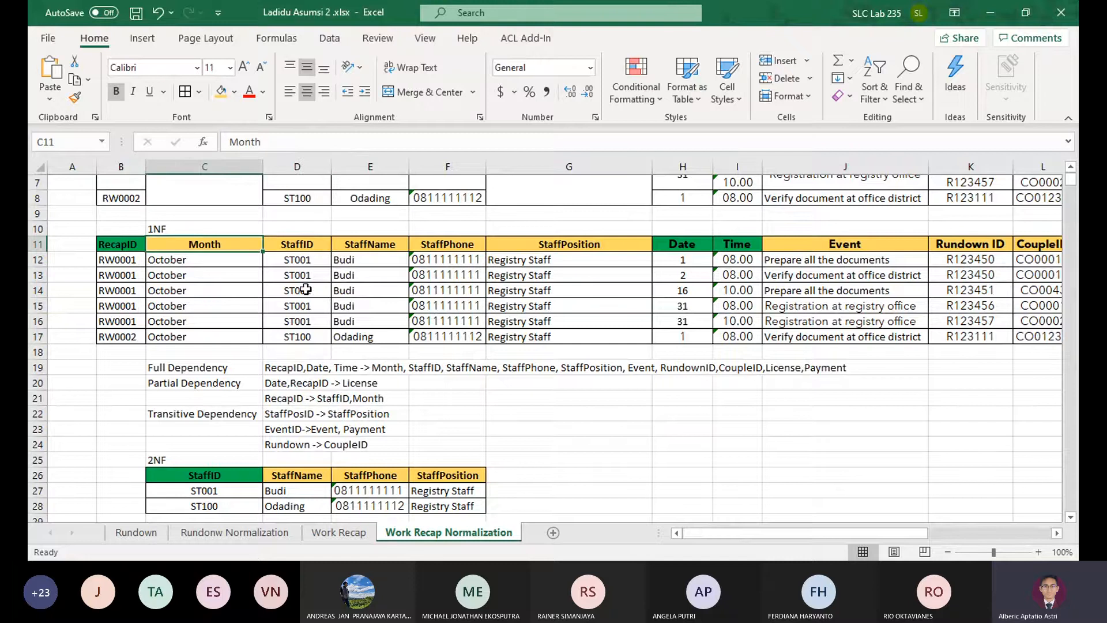
pyautogui.scroll(-2, 376, 330)
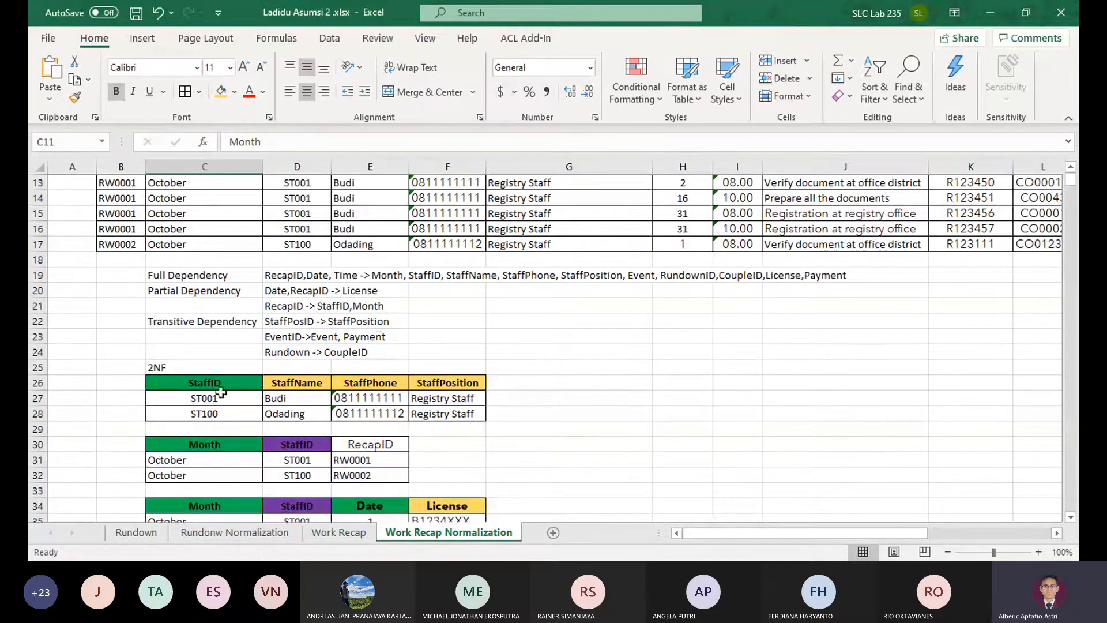
pyautogui.moveTo(211, 382); pyautogui.dragTo(634, 429)
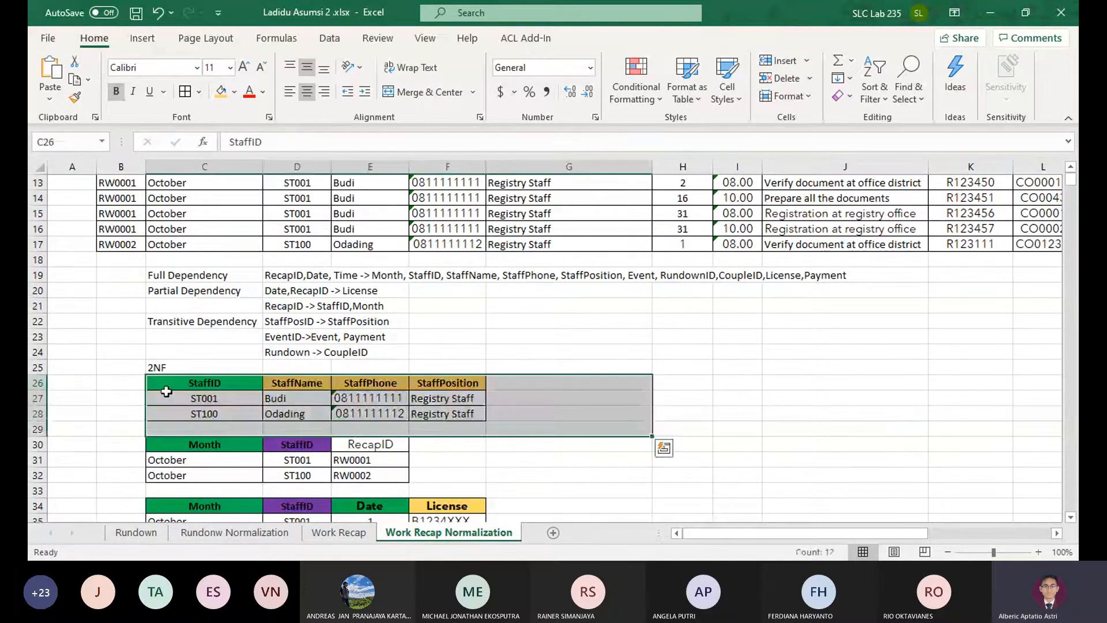
pyautogui.moveTo(166, 391); pyautogui.dragTo(450, 415)
pyautogui.hotkey('ctrl', 'c')
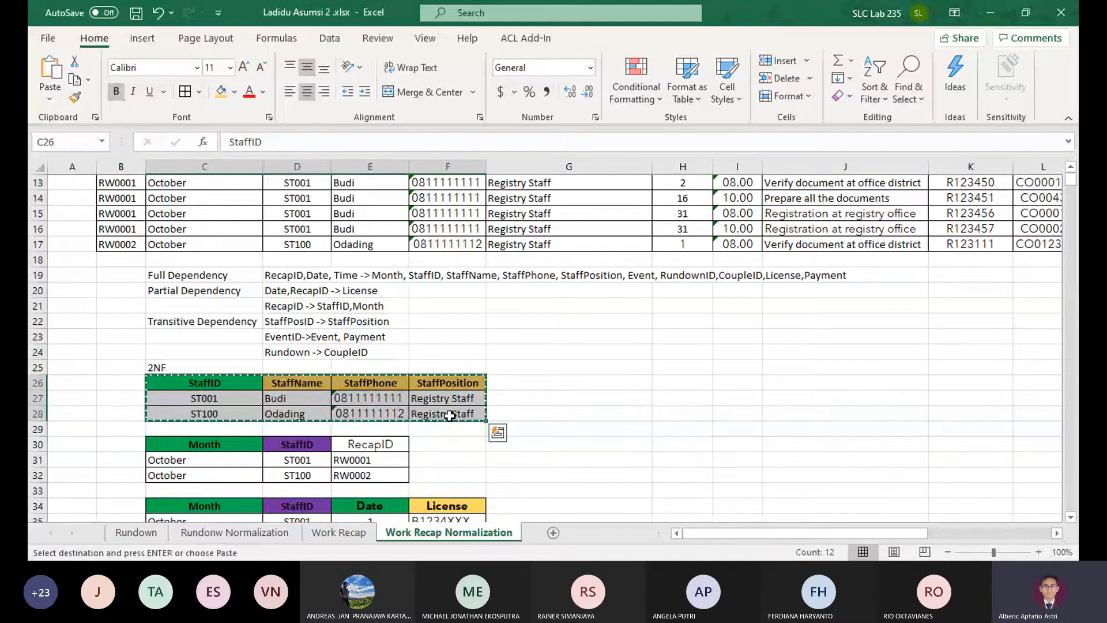
pyautogui.scroll(-8, 346, 392)
pyautogui.scroll(8, 242, 352)
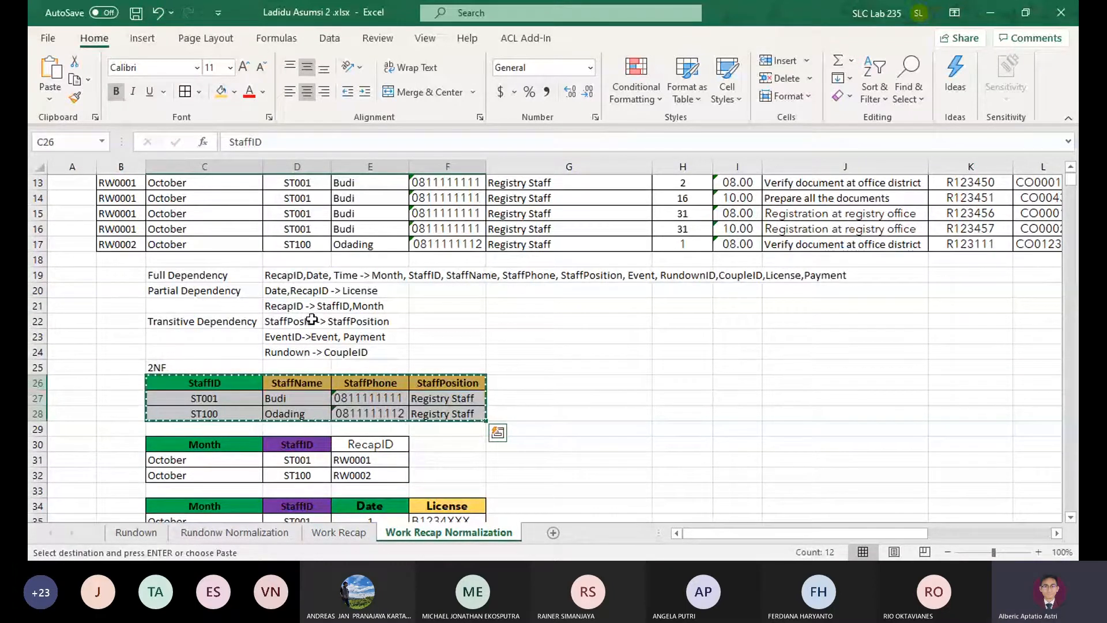
pyautogui.click(38, 321)
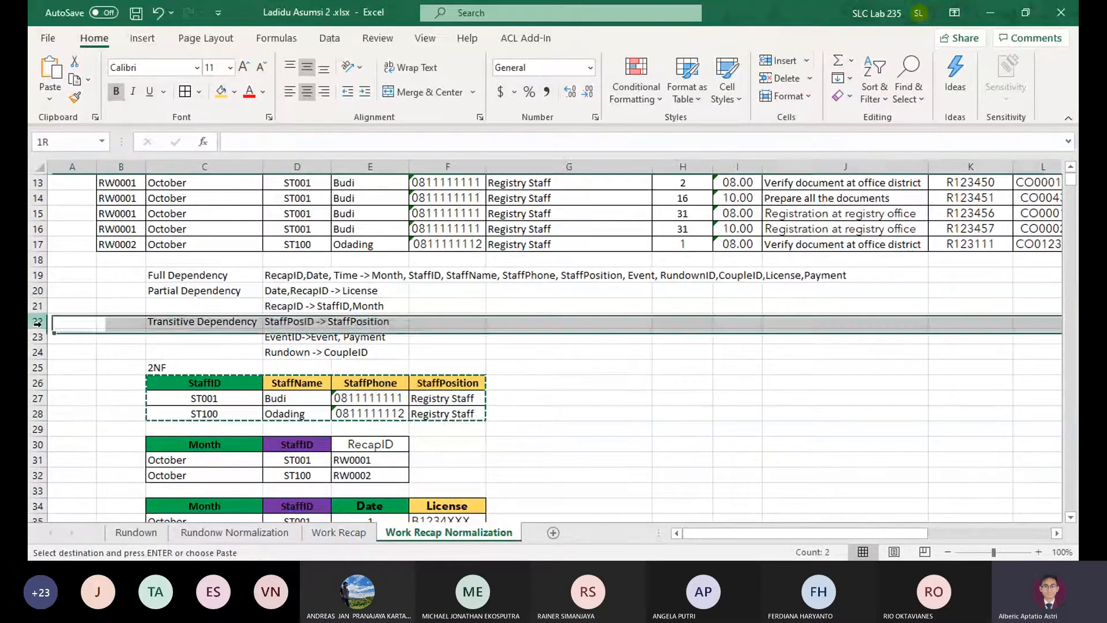
pyautogui.click(773, 64)
pyautogui.click(559, 330)
pyautogui.press('Escape')
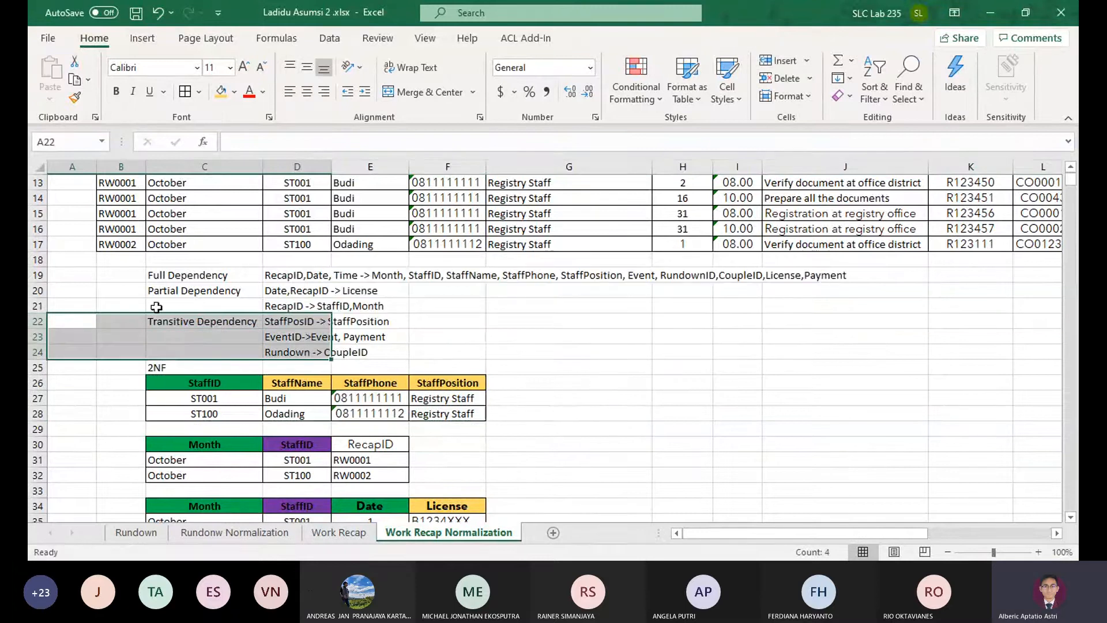
# Insert two blank rows above the 2NF label, directly below the transitive dependencies
pyautogui.click(38, 321)
pyautogui.click(37, 367)
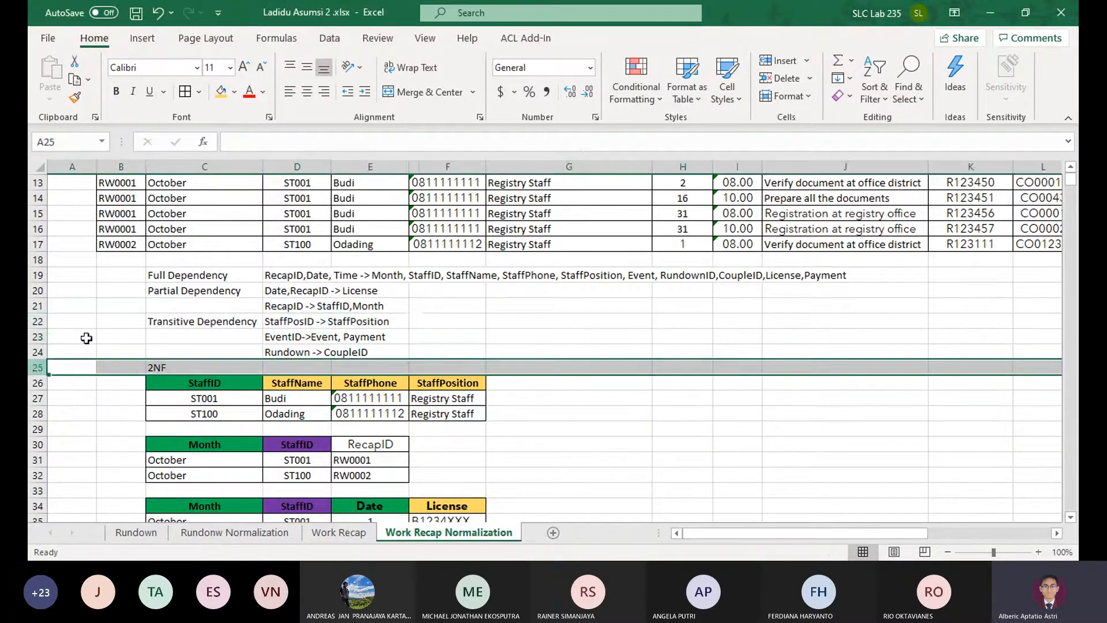
pyautogui.click(788, 58)
pyautogui.click(787, 59)
# Add the transitive dependency "StaffID - > StaffName, StaffPhone, StaffPosition" in D25, below the Rundown dependency
pyautogui.click(300, 368)
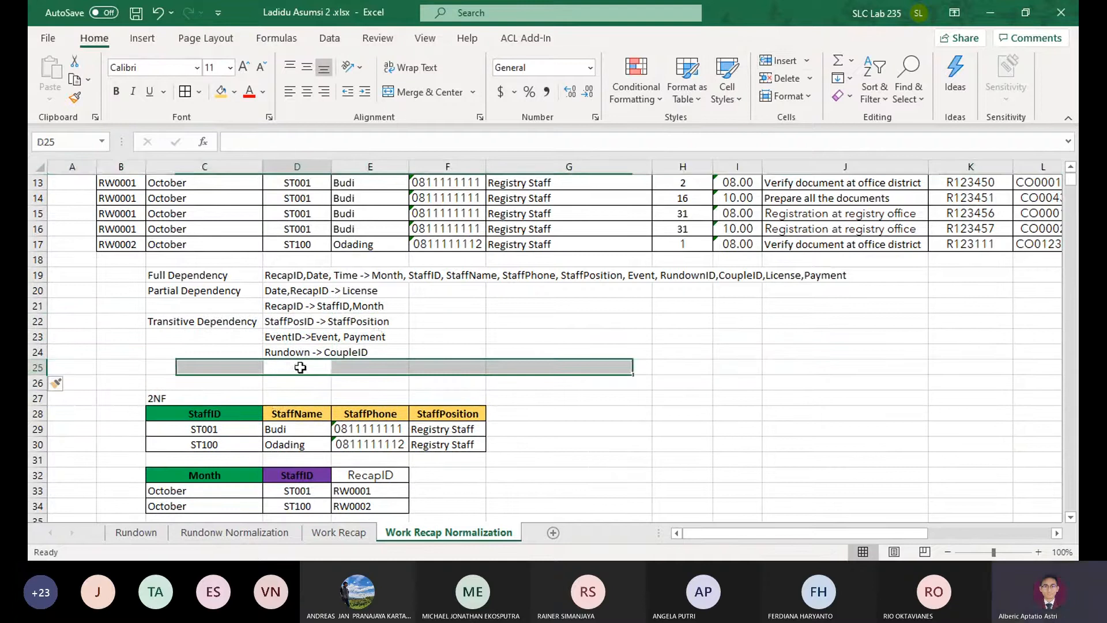
pyautogui.scroll(1, 420, 271)
pyautogui.write('StaffID')
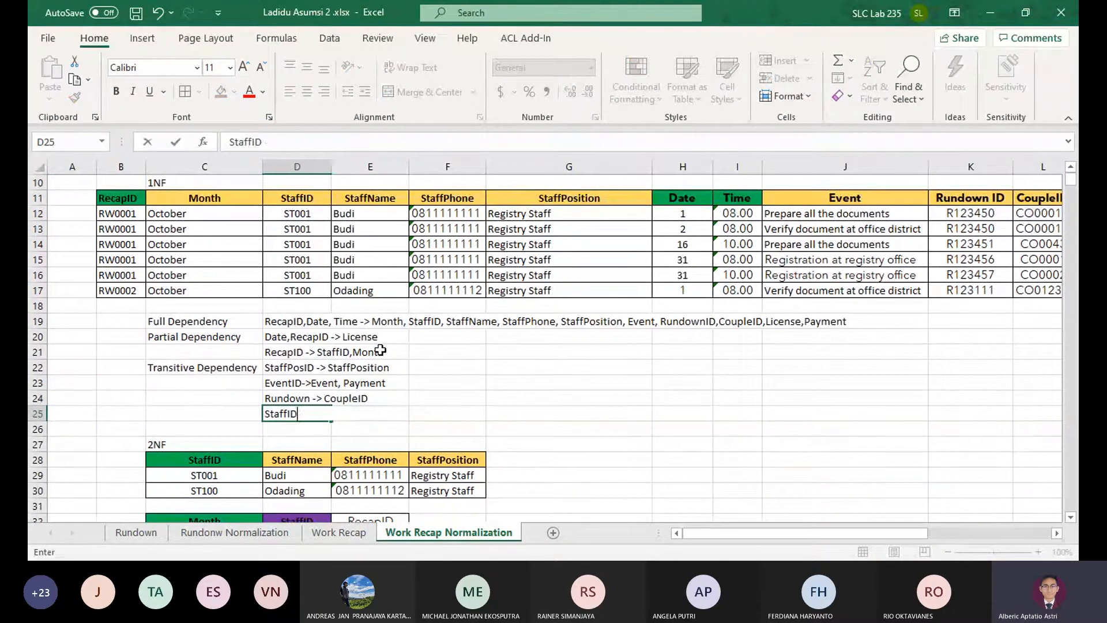
pyautogui.write(' - > StaffName, StaffPhone, StaffPosition')
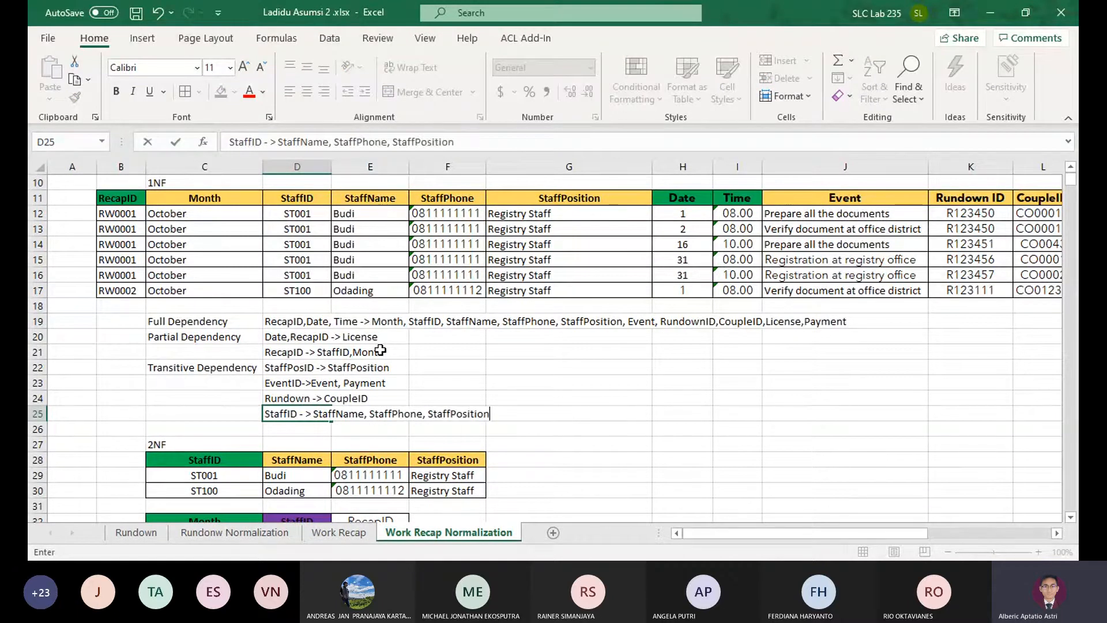
pyautogui.press('Return')
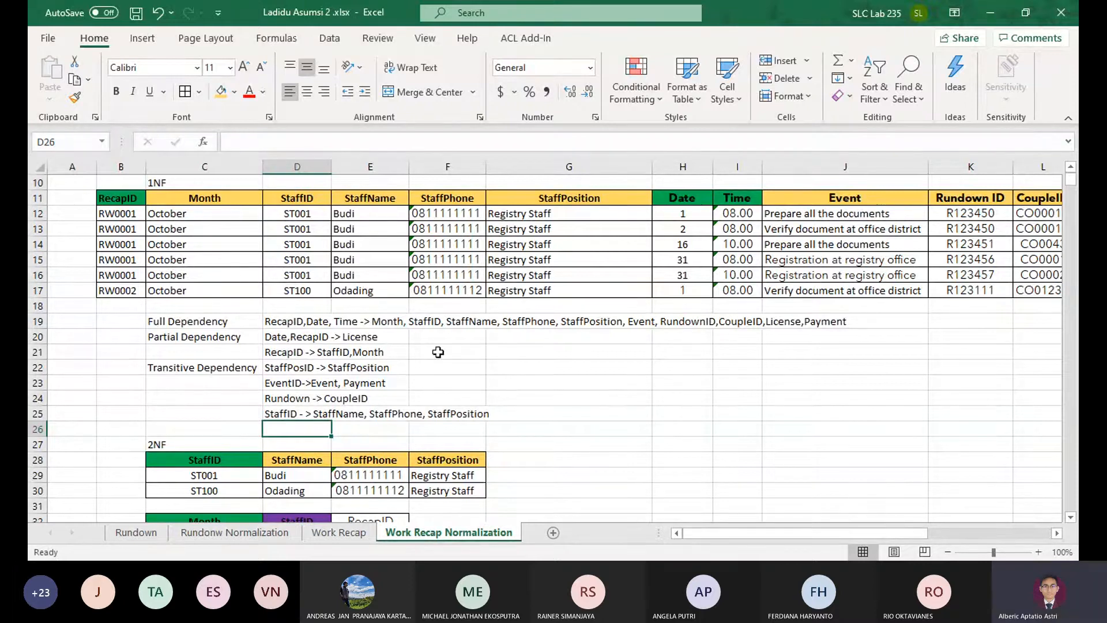
# Delete the rows of the 2NF staff table, along with the blank row below it
pyautogui.scroll(-3, 358, 348)
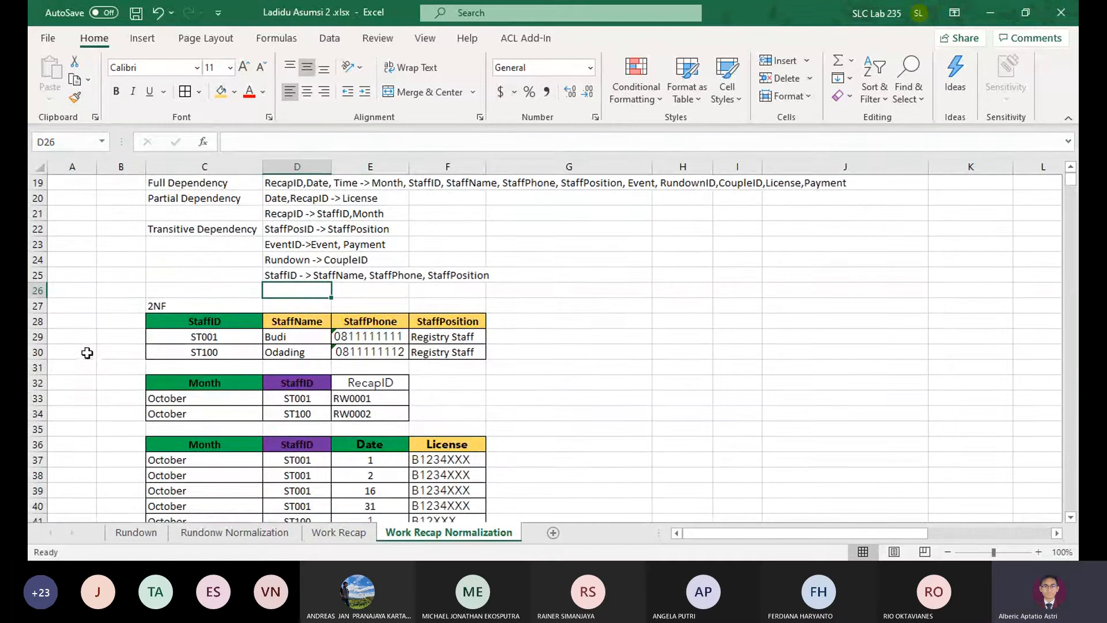
pyautogui.moveTo(38, 321); pyautogui.dragTo(37, 352)
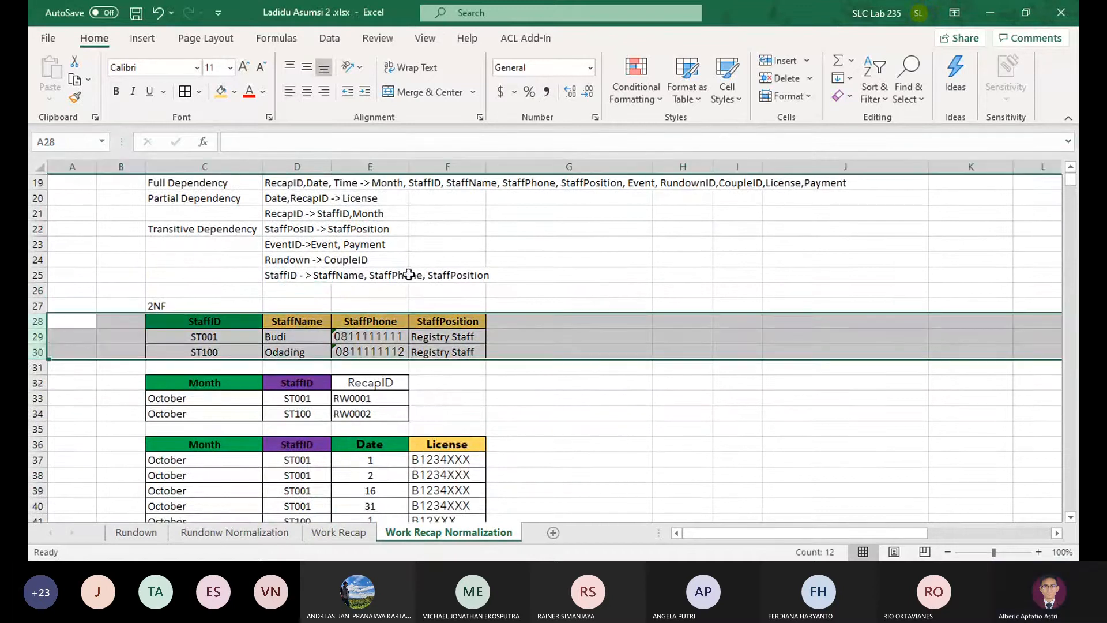
pyautogui.click(779, 78)
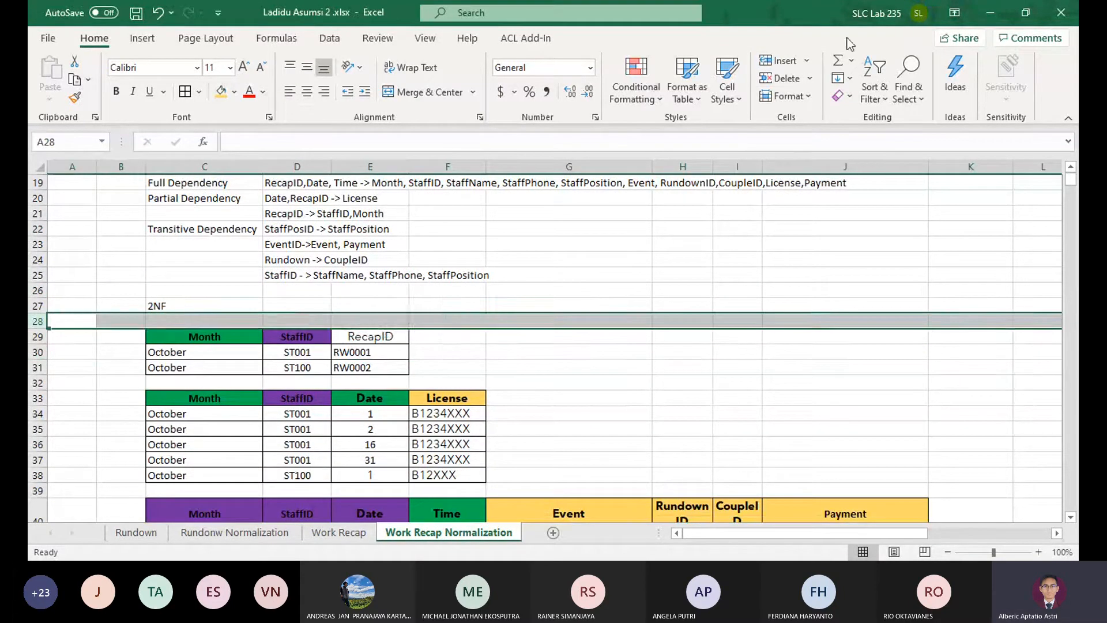
# Rearrange the first 2NF table in C28:E30 so that RecapID is the first column, followed by Month and StaffID
pyautogui.scroll(2, 536, 322)
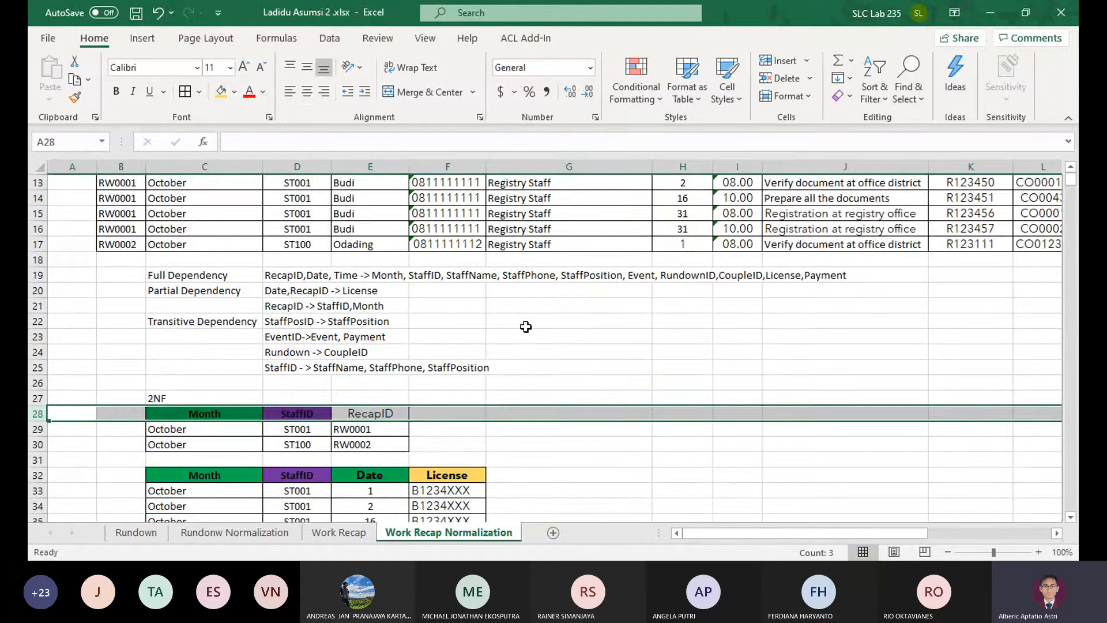
pyautogui.moveTo(370, 413); pyautogui.dragTo(368, 444)
pyautogui.hotkey('ctrl', 'c')
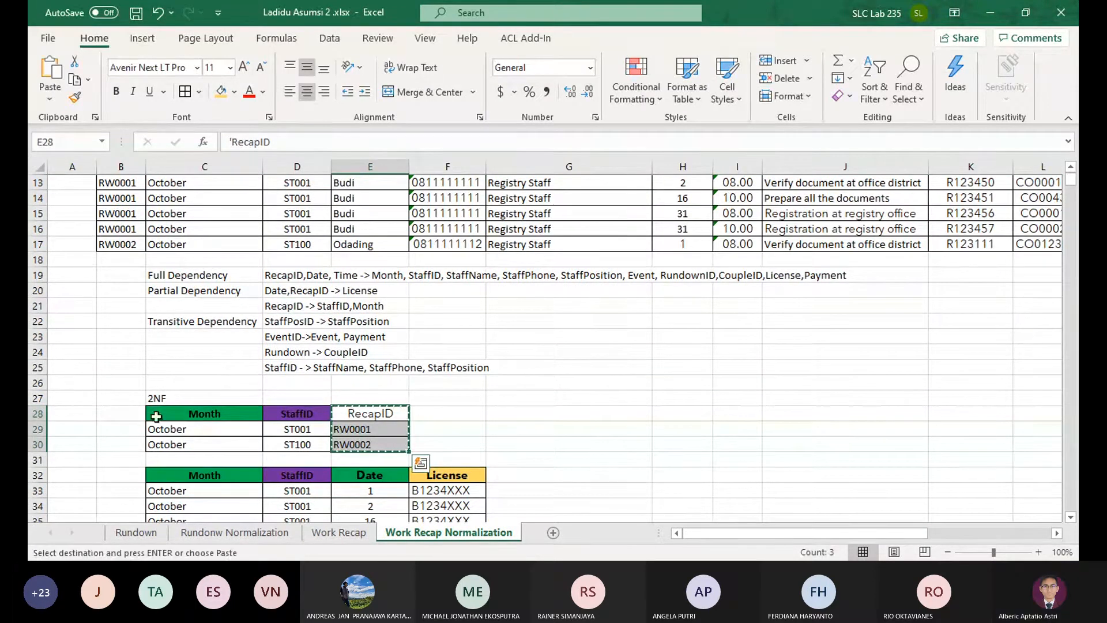
pyautogui.click(124, 414)
pyautogui.hotkey('ctrl', 'v')
pyautogui.moveTo(125, 415); pyautogui.dragTo(369, 428)
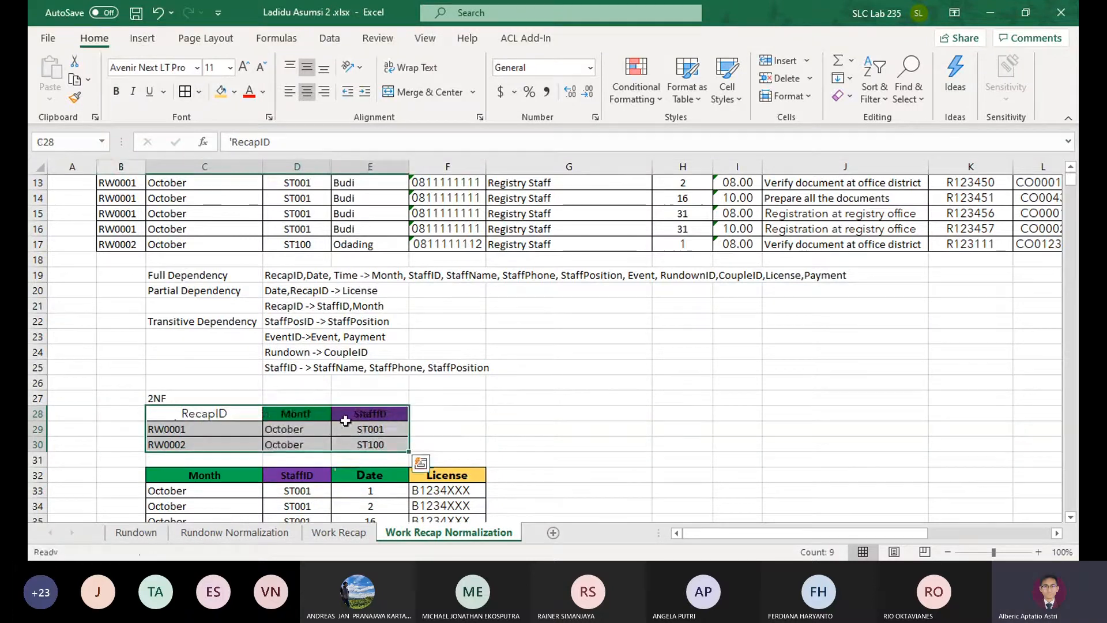
# Fill the RecapID header in C28 with green as the key and make it bold
pyautogui.click(227, 414)
pyautogui.click(234, 92)
pyautogui.click(272, 233)
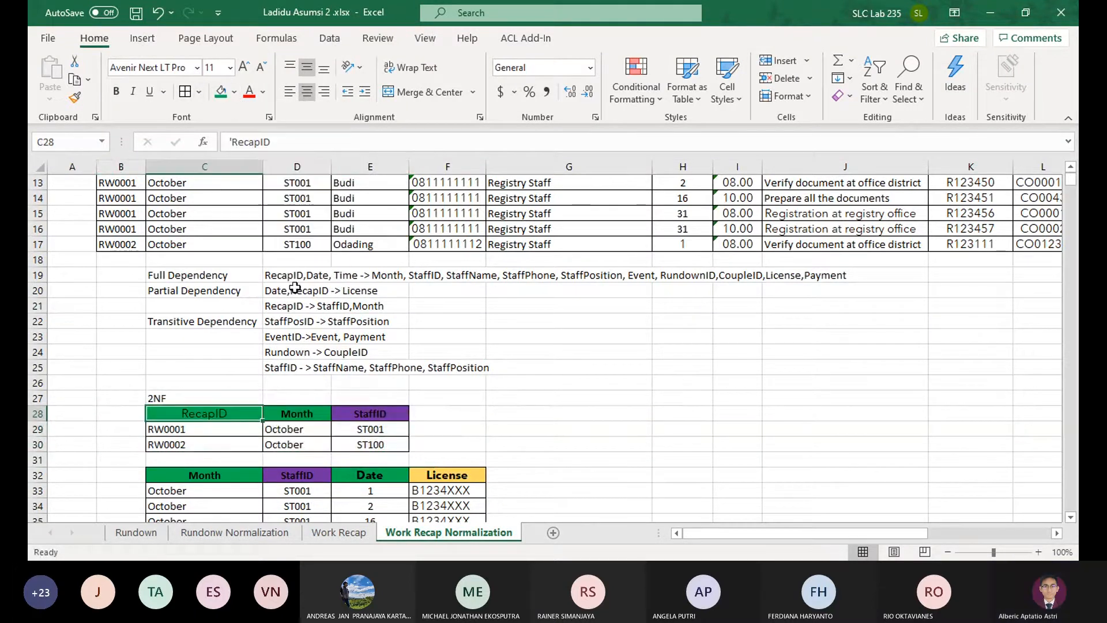
pyautogui.click(234, 92)
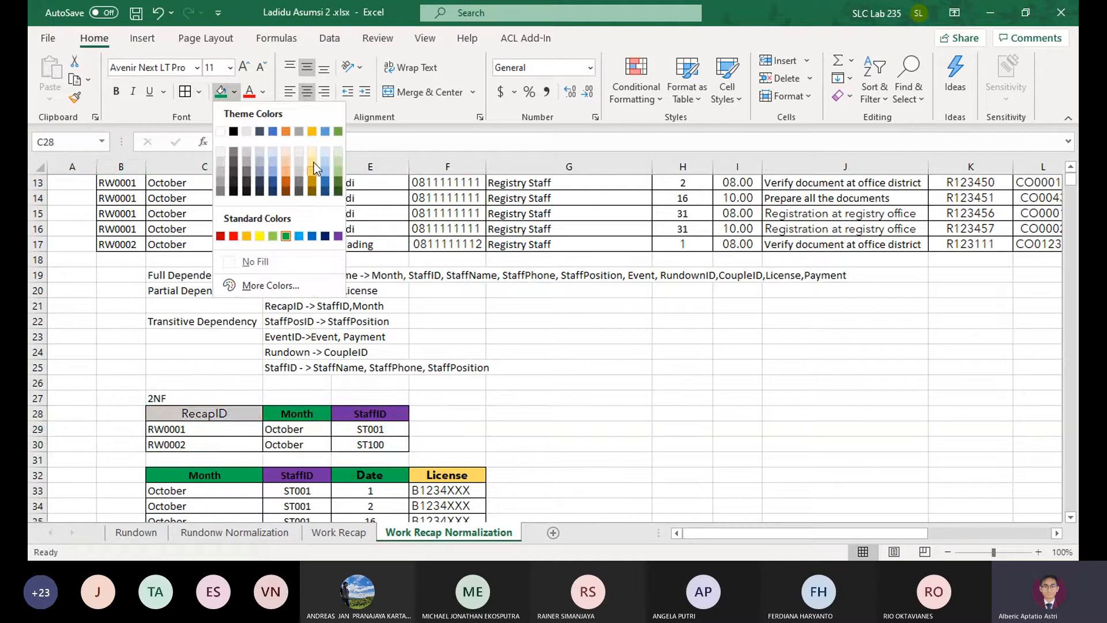
pyautogui.click(312, 181)
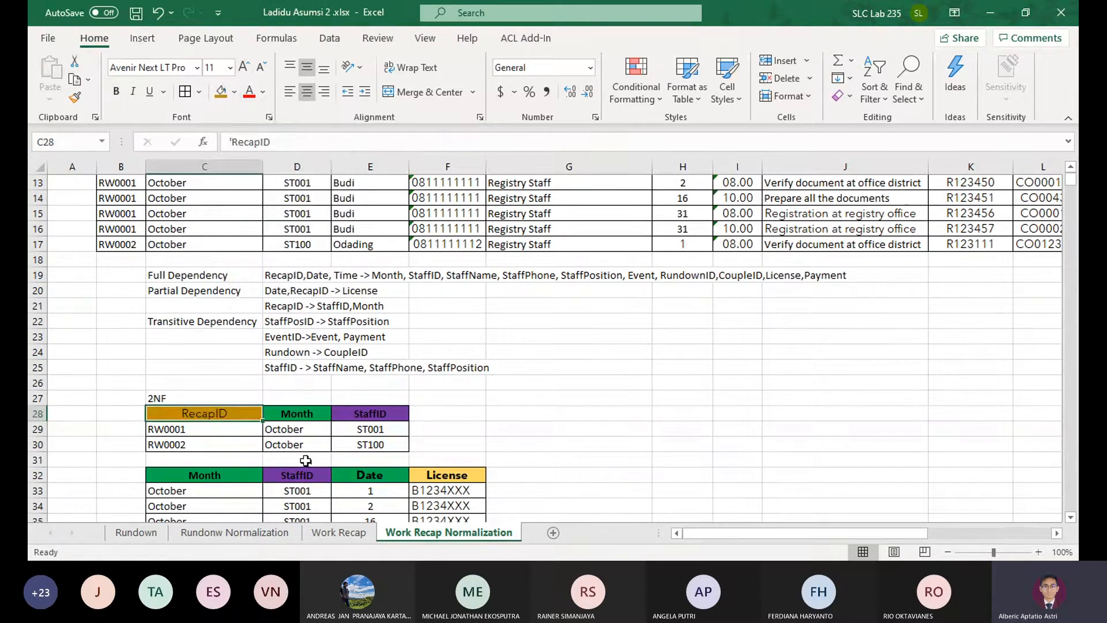
pyautogui.moveTo(297, 414); pyautogui.dragTo(369, 413)
pyautogui.click(234, 92)
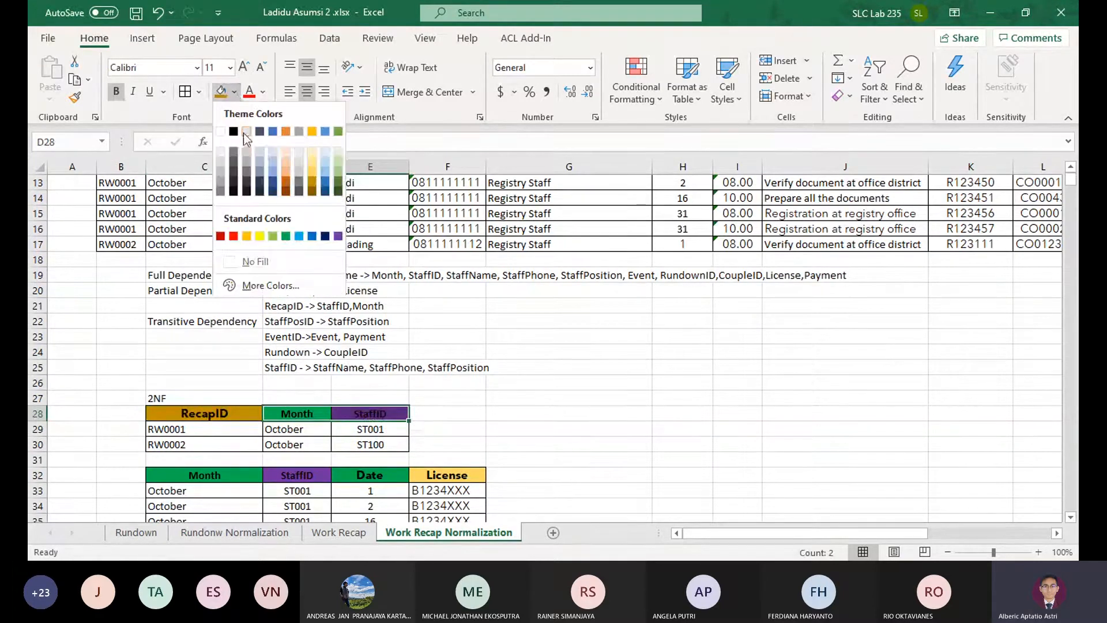
pyautogui.click(247, 413)
pyautogui.click(234, 91)
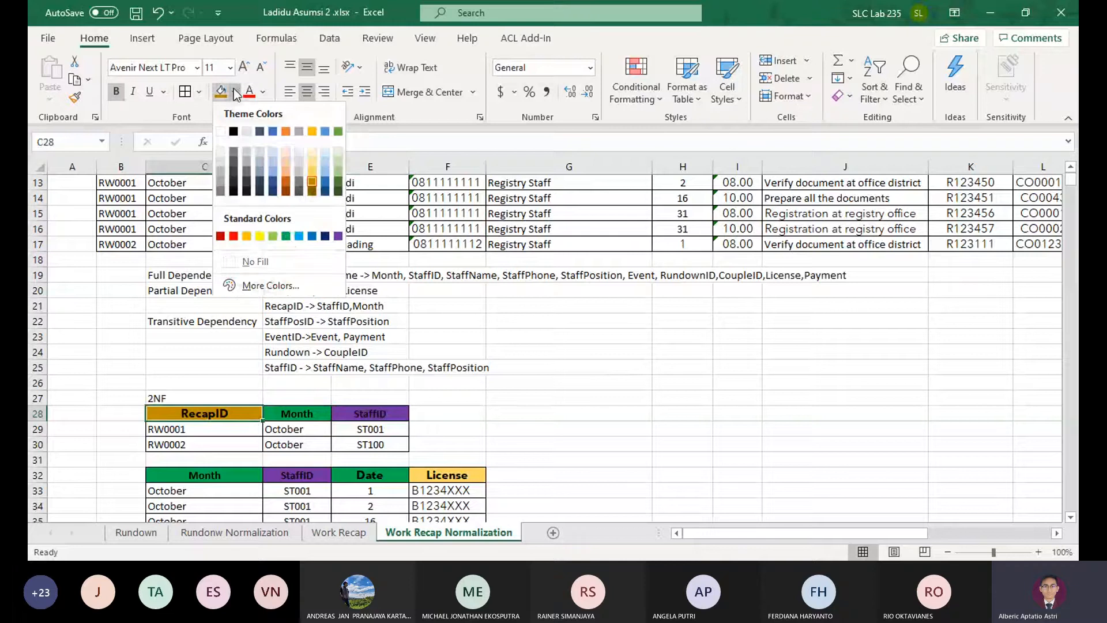
pyautogui.click(286, 235)
# Fill the Month and StaffID headers in D28:E28 with the same light gold as the 1NF headers
pyautogui.moveTo(297, 413); pyautogui.dragTo(369, 413)
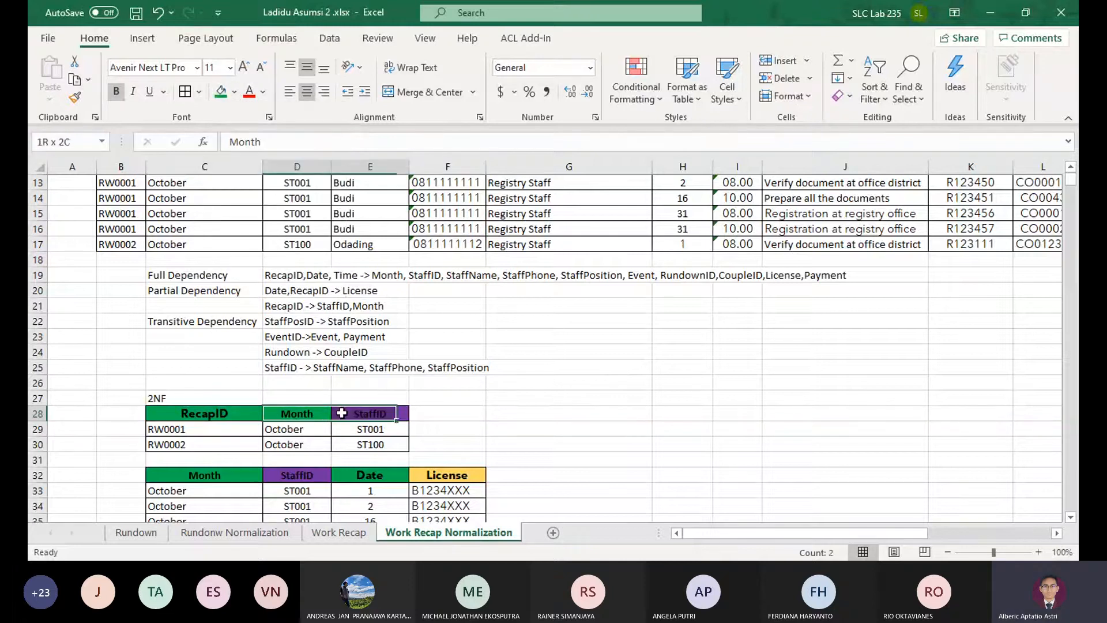
pyautogui.click(234, 91)
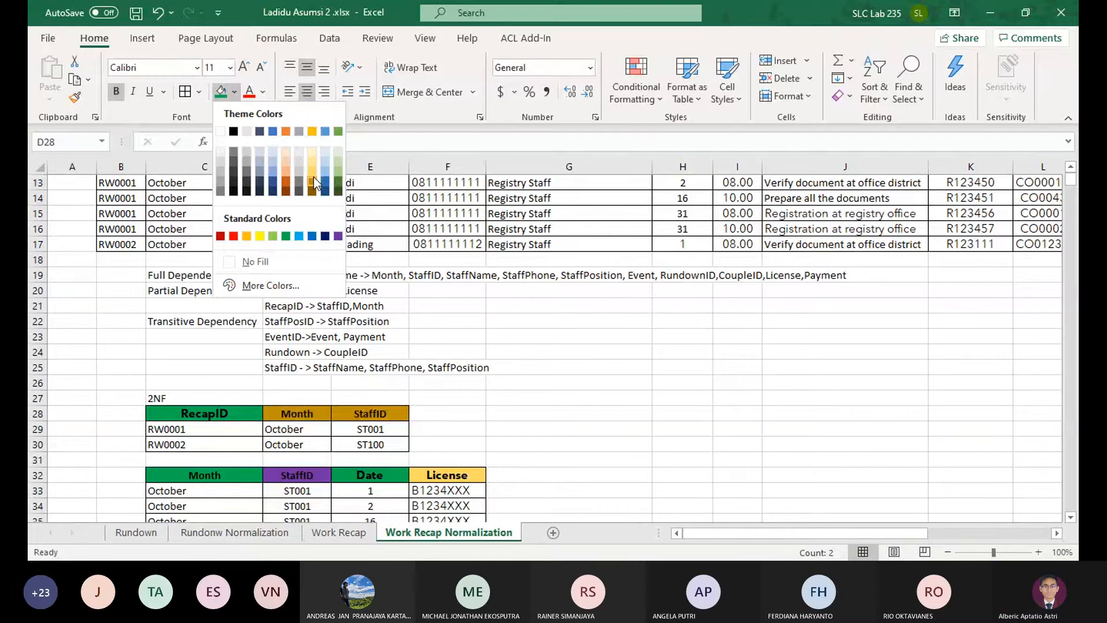
pyautogui.click(314, 180)
pyautogui.scroll(2, 489, 260)
pyautogui.scroll(-3, 421, 380)
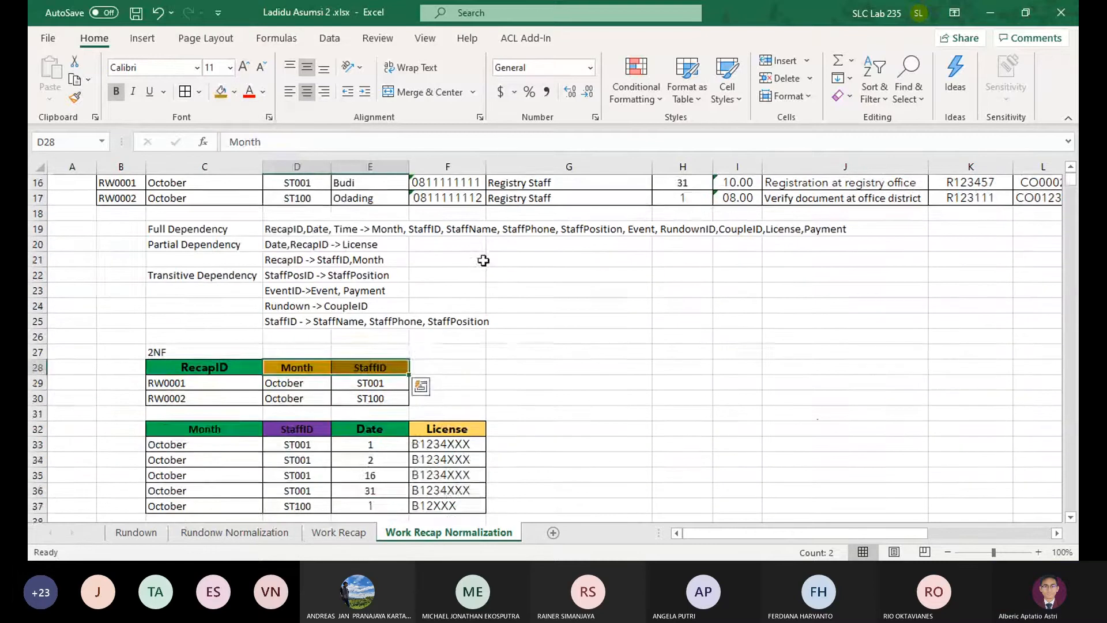
pyautogui.scroll(4, 515, 262)
pyautogui.scroll(1, 524, 261)
pyautogui.scroll(-3, 519, 260)
pyautogui.click(234, 91)
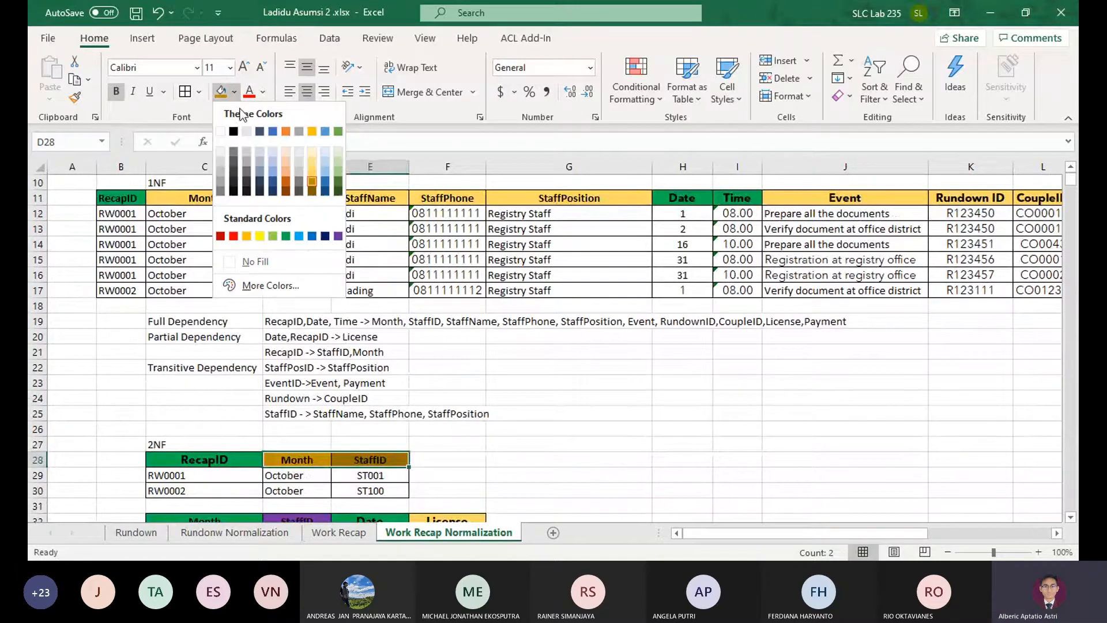
pyautogui.click(310, 170)
pyautogui.scroll(-2, 495, 386)
pyautogui.click(521, 401)
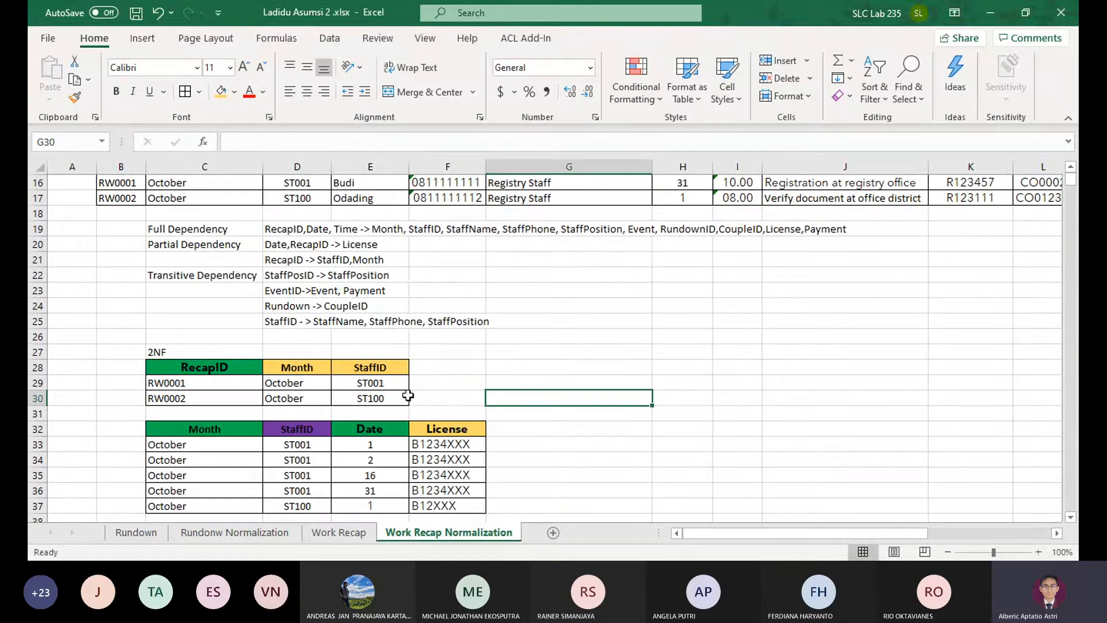
# Rename the Month header of the License table in C32 as RecapID
pyautogui.click(222, 383)
pyautogui.click(301, 384)
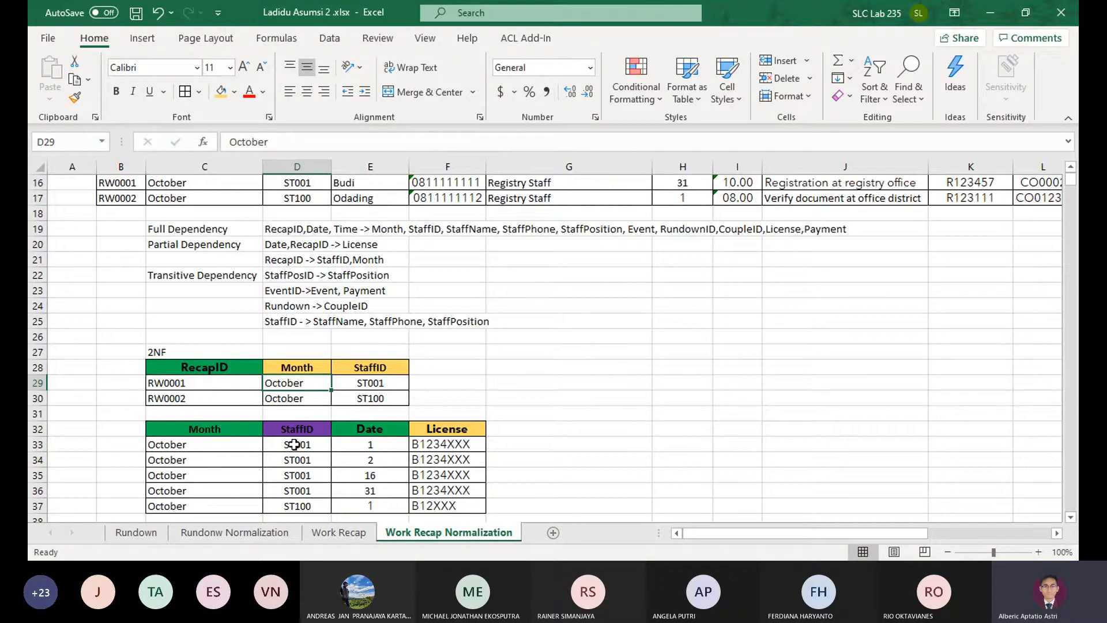
pyautogui.click(252, 430)
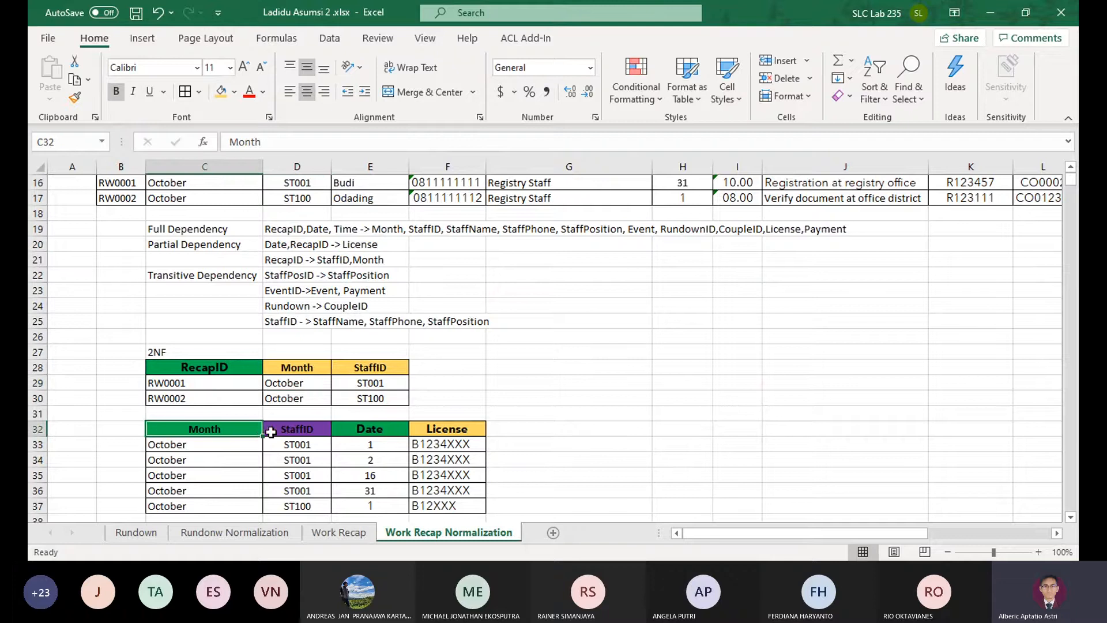
pyautogui.write('Rec')
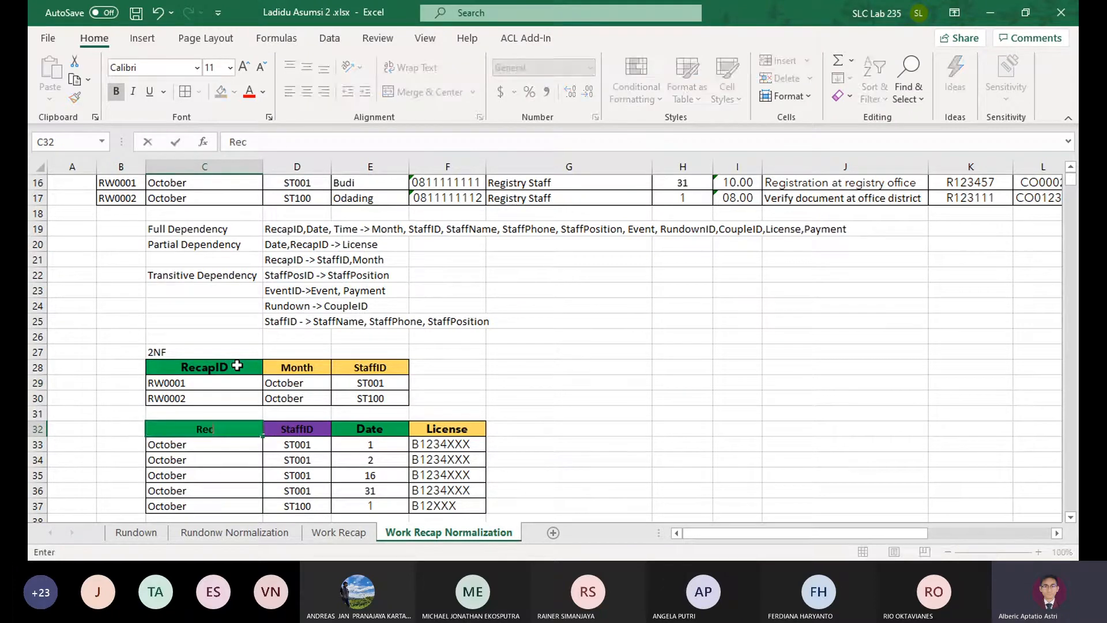
pyautogui.write('apID')
pyautogui.press('Tab')
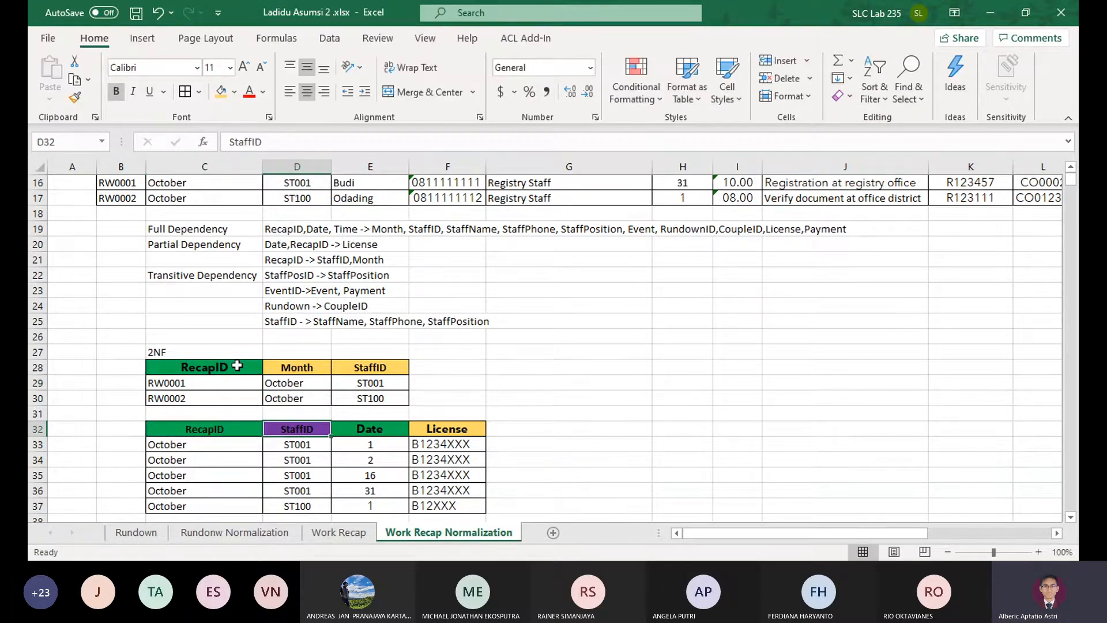
# Delete the StaffID column cells D32:D37 from the 2NF License table so that Date and License shift left
pyautogui.hotkey('ctrl', 'shift', 'Down')
pyautogui.click(782, 78)
pyautogui.scroll(-3, 196, 447)
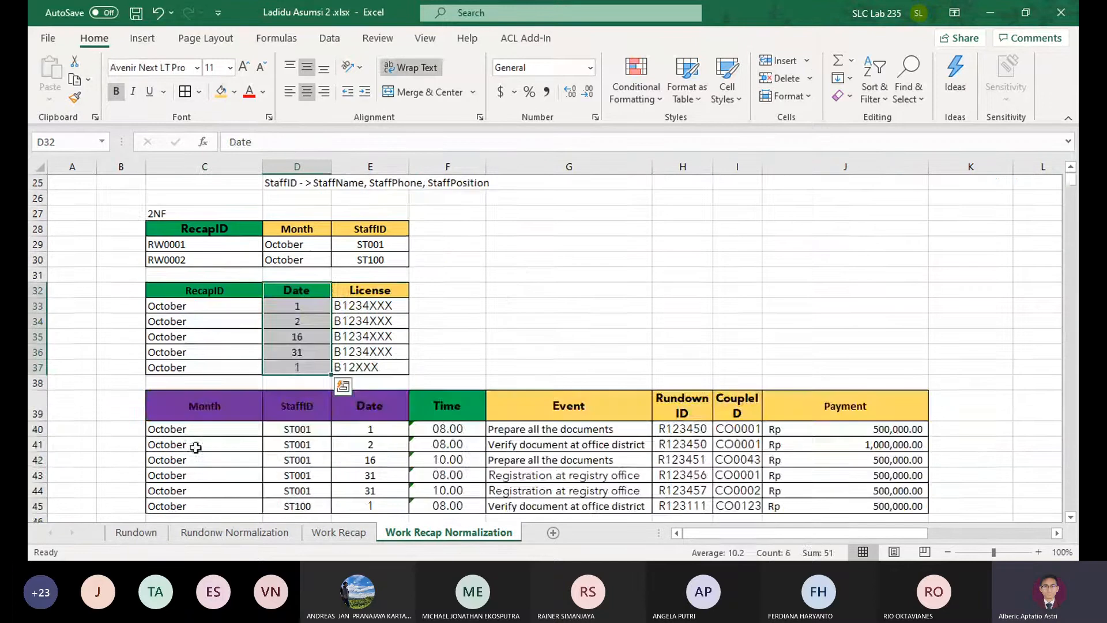
pyautogui.scroll(1, 427, 336)
pyautogui.click(455, 366)
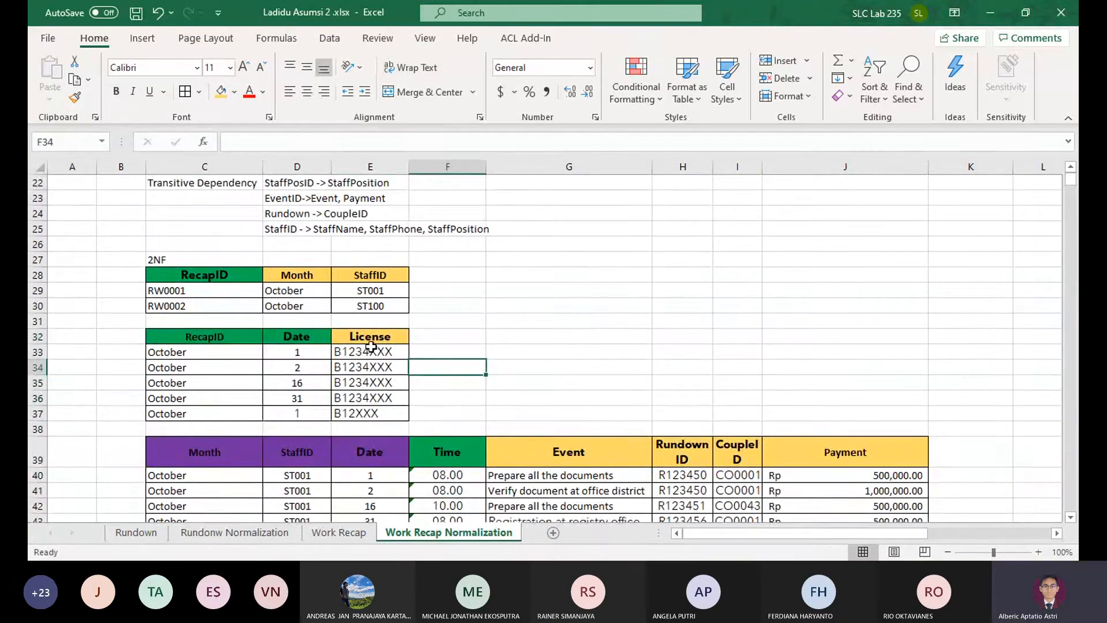
pyautogui.scroll(3, 371, 346)
pyautogui.click(289, 291)
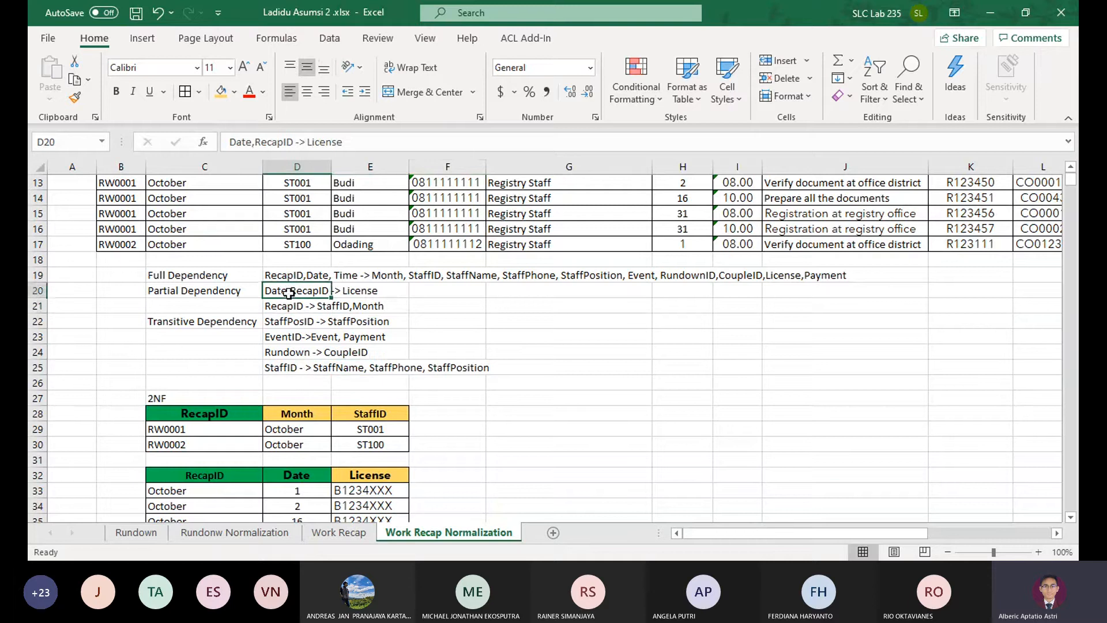
pyautogui.scroll(-2, 213, 414)
# Copy the RecapID value RW0001 from C29 into C33, the first data row of the License table
pyautogui.click(185, 399)
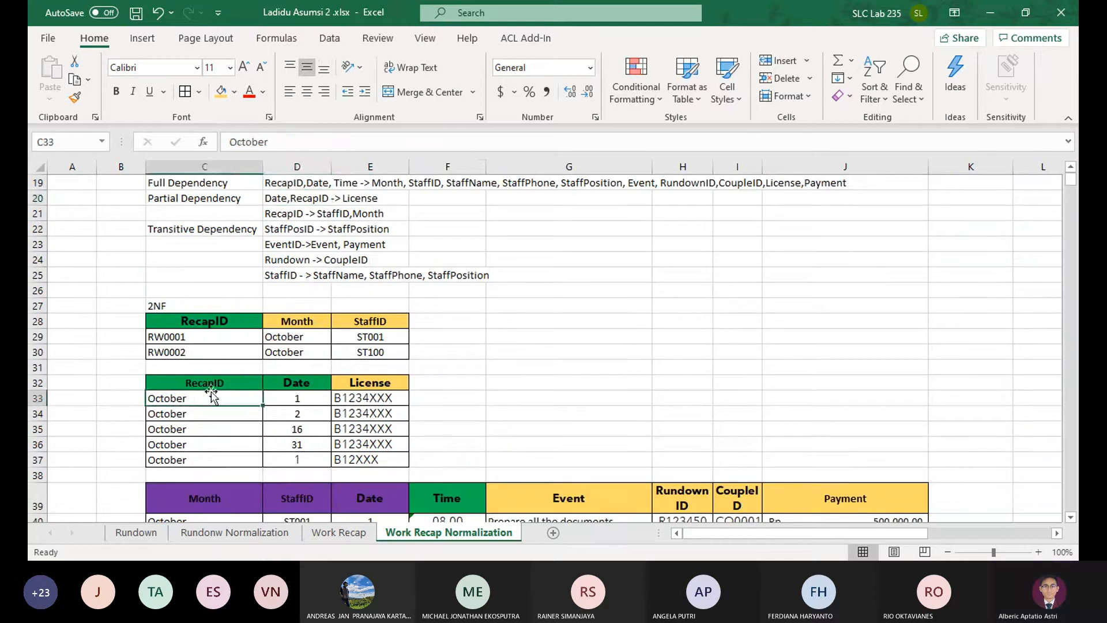
pyautogui.click(219, 336)
pyautogui.hotkey('ctrl', 'c')
pyautogui.click(208, 402)
pyautogui.press('Return')
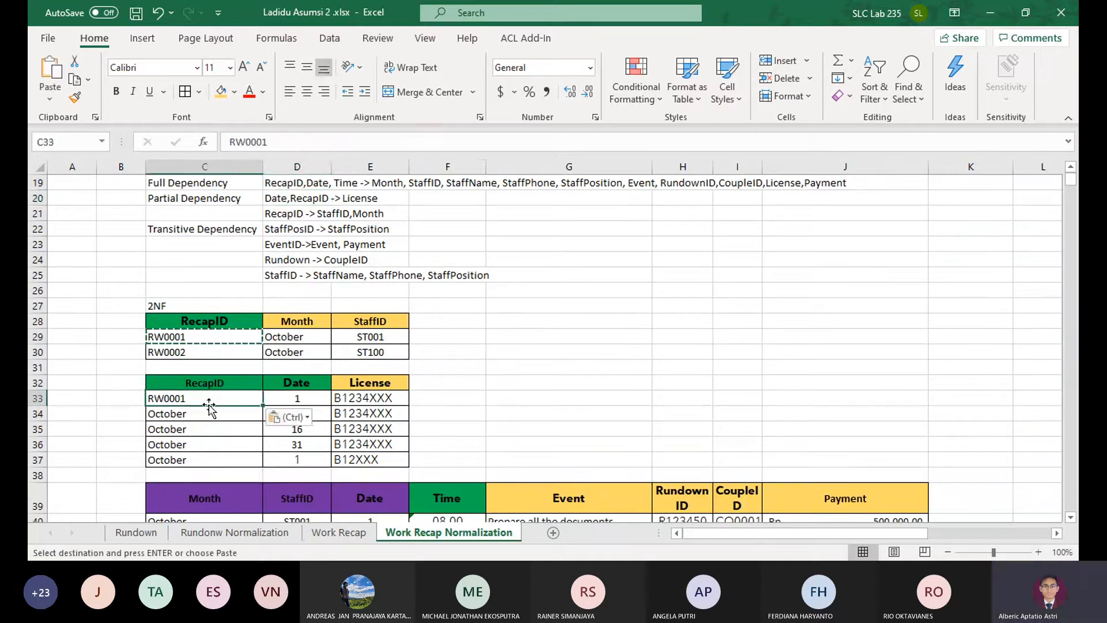
# Replace the October entries in C34:C37 of the License table with copies of RW0001 from C33
pyautogui.press('Down')
pyautogui.press('Down')
pyautogui.press('Up')
pyautogui.press('Up')
pyautogui.hotkey('ctrl', 'c')
pyautogui.press('Down')
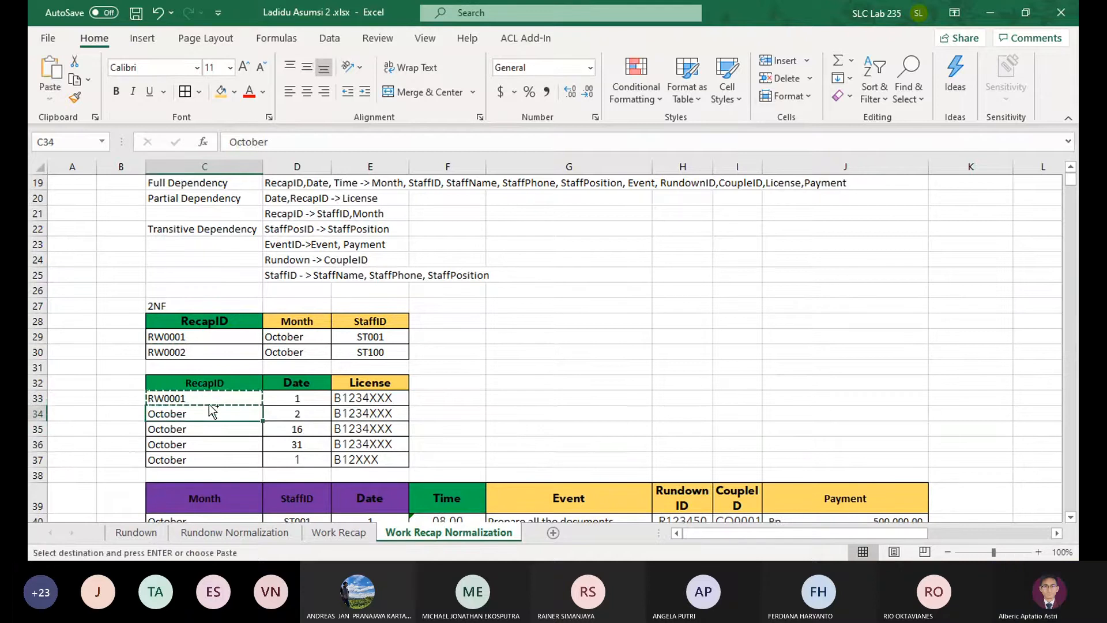
pyautogui.hotkey('ctrl', 'v')
pyautogui.press('Down')
pyautogui.press('Down')
pyautogui.press('Down')
pyautogui.hotkey('ctrl', 'v')
pyautogui.press('Down')
pyautogui.press('Down')
pyautogui.hotkey('ctrl', 'z')
pyautogui.press('Up')
pyautogui.press('Up')
pyautogui.press('Up')
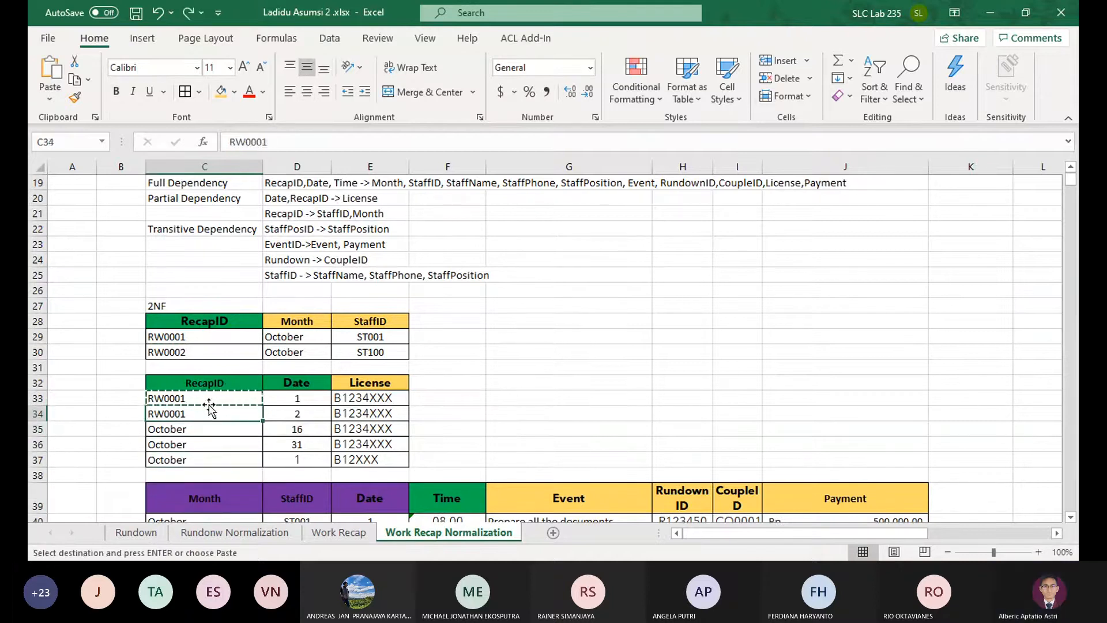
pyautogui.press('Down')
pyautogui.hotkey('ctrl', 'v')
pyautogui.press('Down')
pyautogui.hotkey('ctrl', 'v')
pyautogui.press('Down')
pyautogui.hotkey('ctrl', 'v')
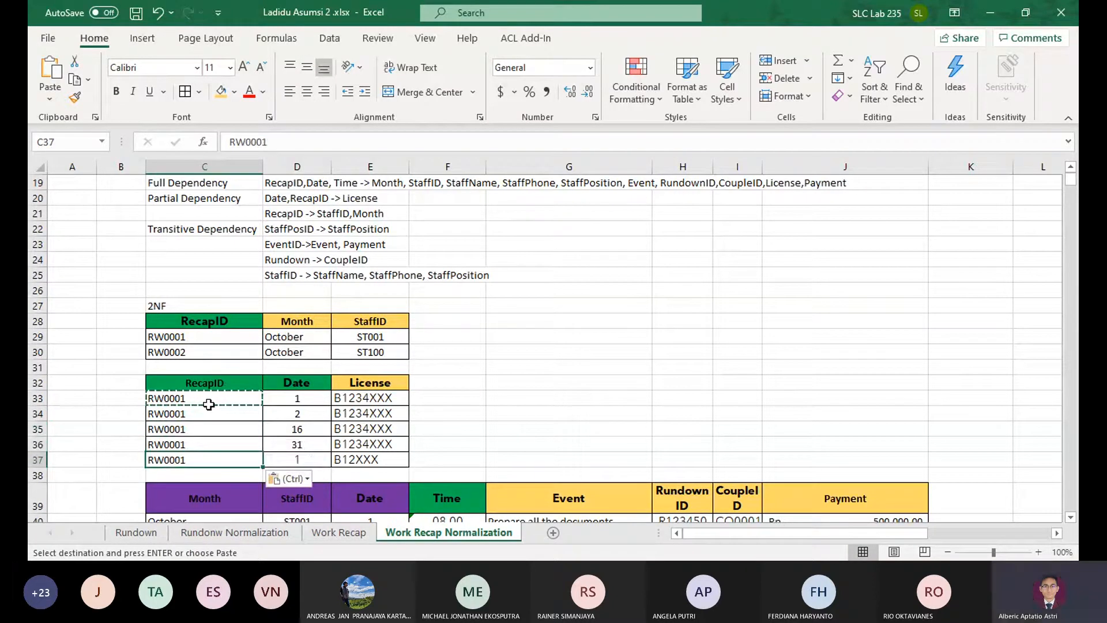
# Change the RecapID in the License table's last row, C37, to RW0002
pyautogui.press('F1')
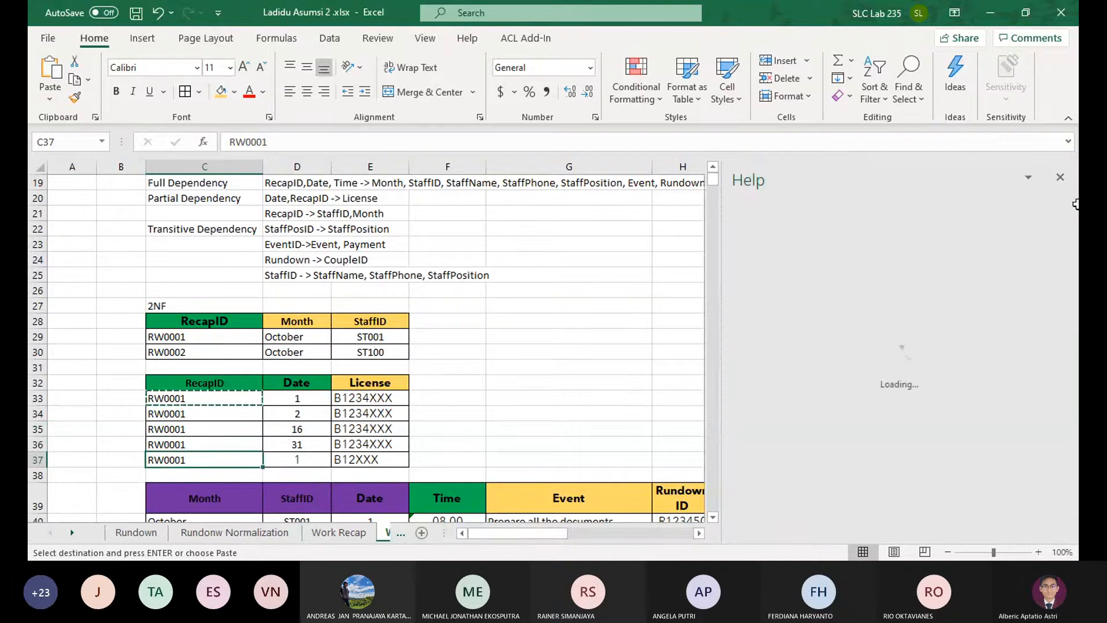
pyautogui.click(1064, 174)
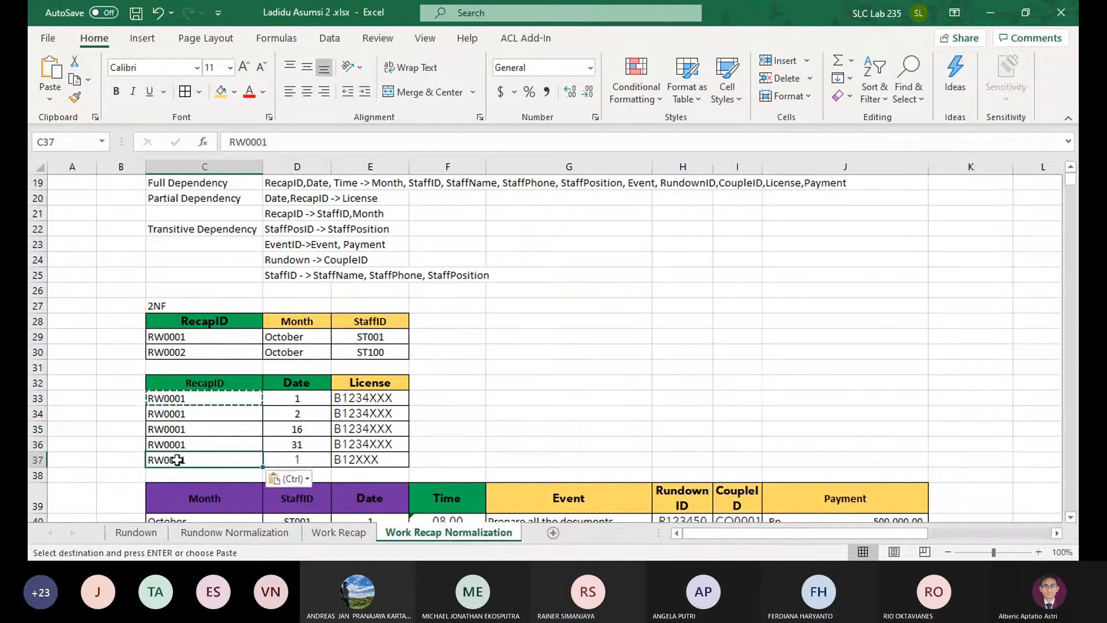
pyautogui.doubleClick(197, 456)
pyautogui.press('BackSpace')
pyautogui.write('2')
pyautogui.press('Return')
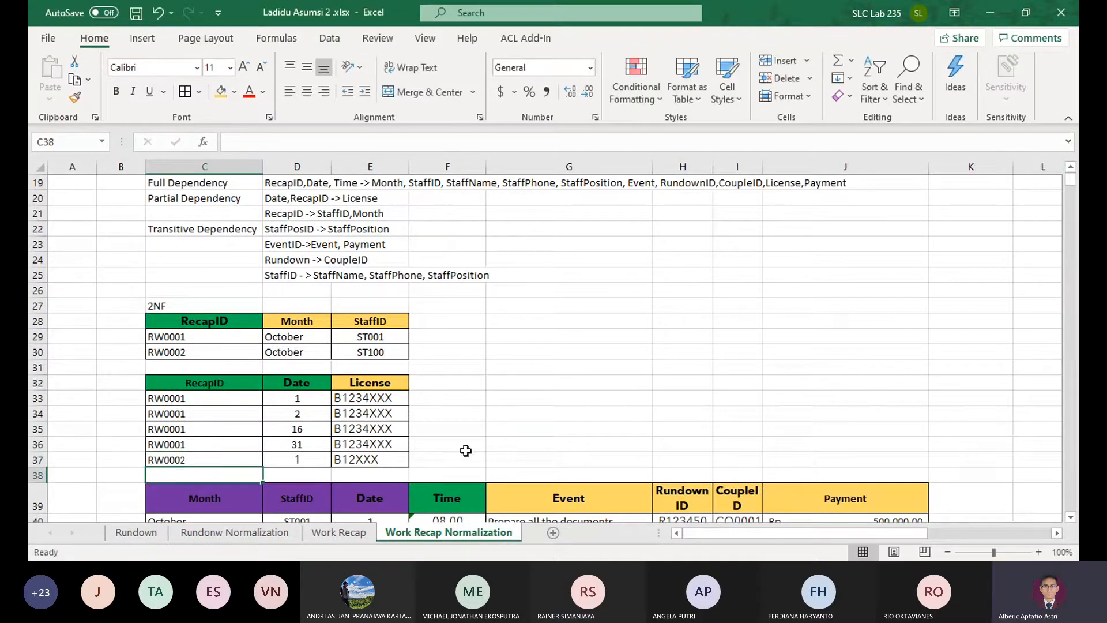
# Delete the StaffID column cells D39:D45 from the 2NF event table so that the remaining columns shift left
pyautogui.scroll(-1, 563, 312)
pyautogui.scroll(-2, 514, 320)
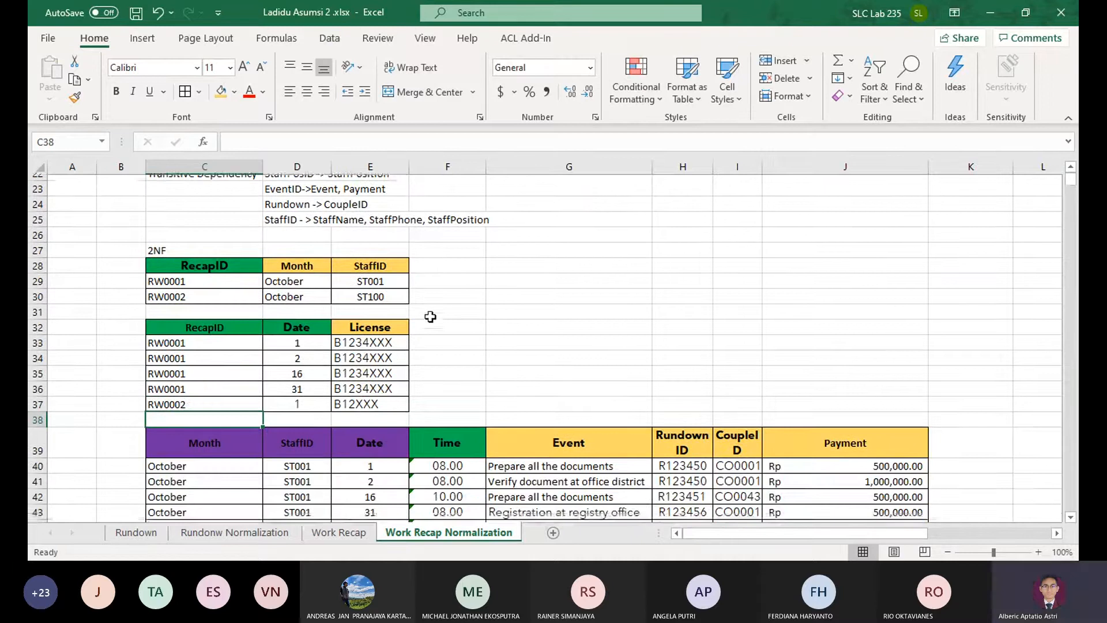
pyautogui.moveTo(213, 356); pyautogui.dragTo(304, 460)
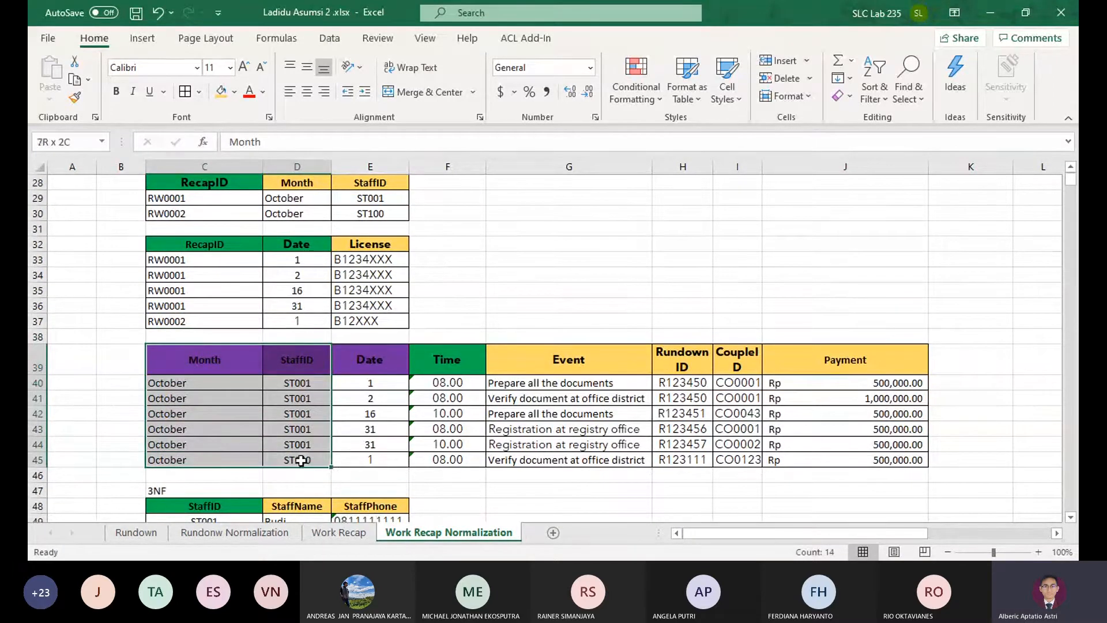
pyautogui.click(297, 359)
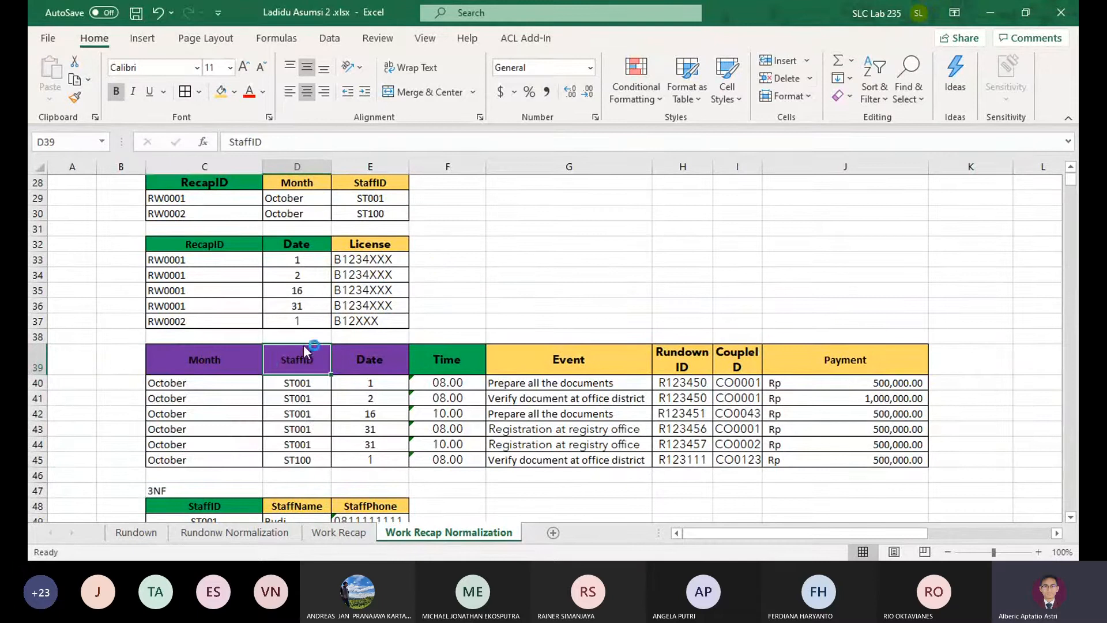
pyautogui.moveTo(300, 357); pyautogui.dragTo(297, 460)
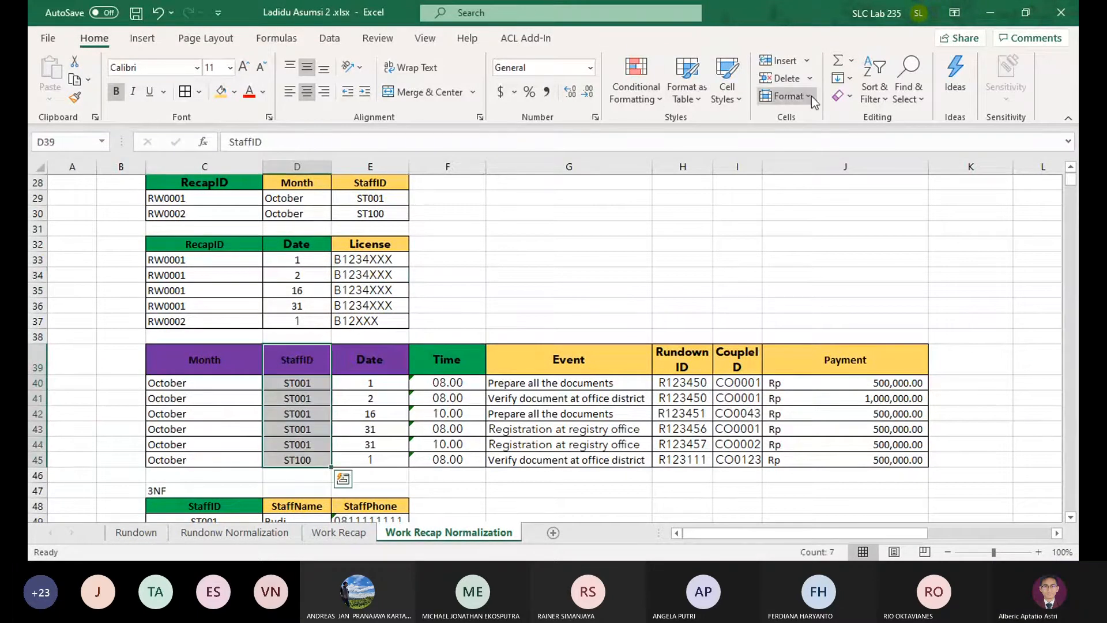
pyautogui.click(784, 78)
# Rename the Month header of the event table in C39 as RecapID
pyautogui.click(196, 352)
pyautogui.scroll(1, 428, 333)
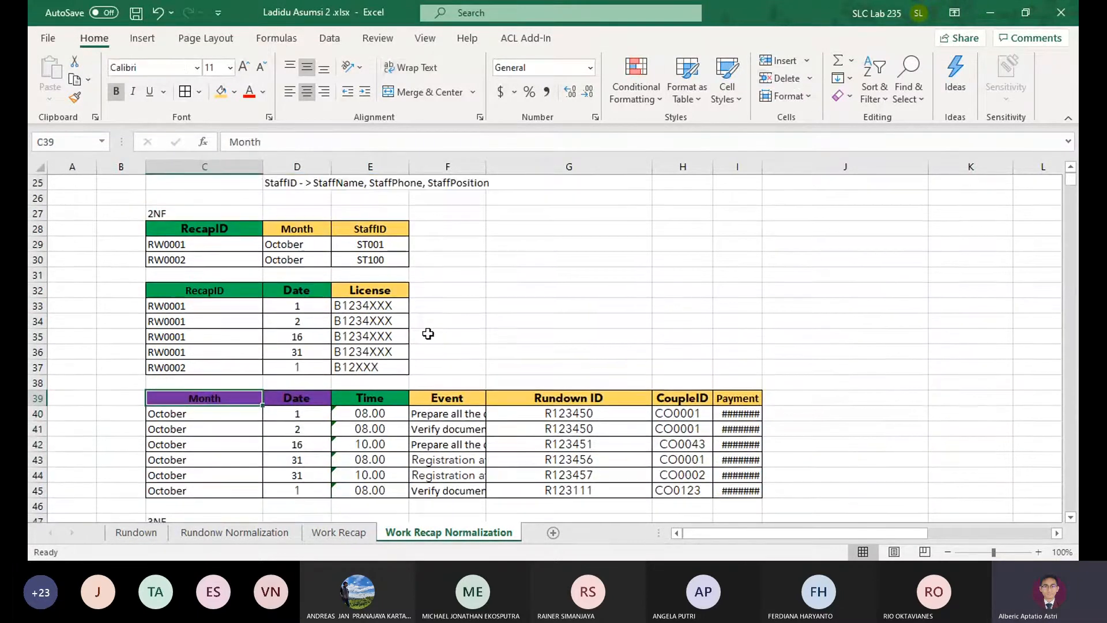
pyautogui.write('Recap')
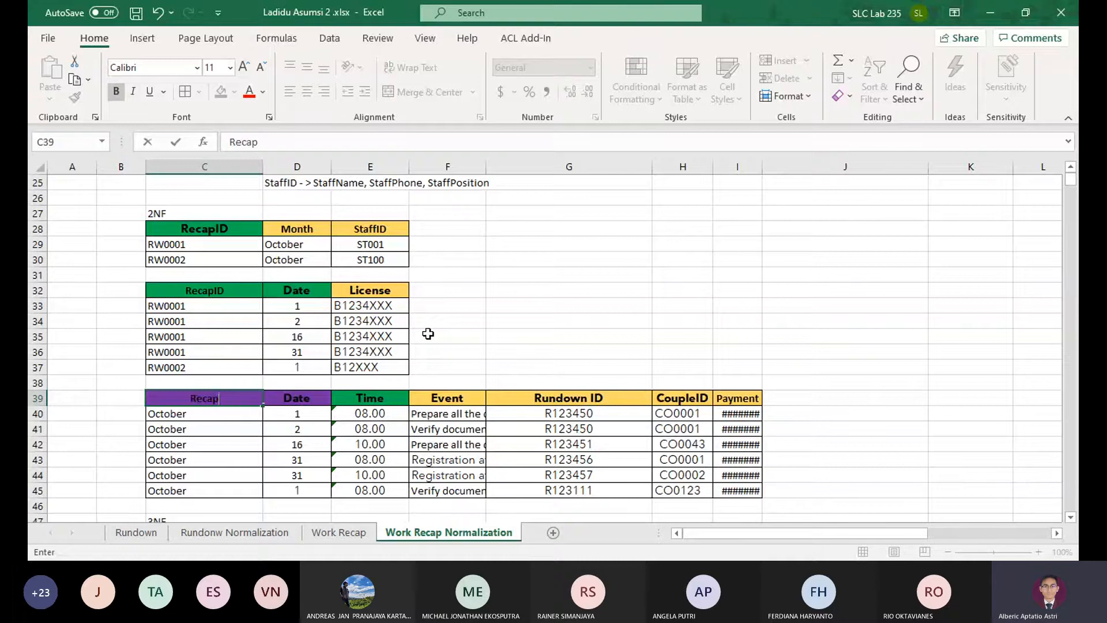
pyautogui.write('ID')
pyautogui.press('Tab')
# Copy the License table's RecapID values C33:C37 into C40:C44 of the event table
pyautogui.scroll(2, 449, 323)
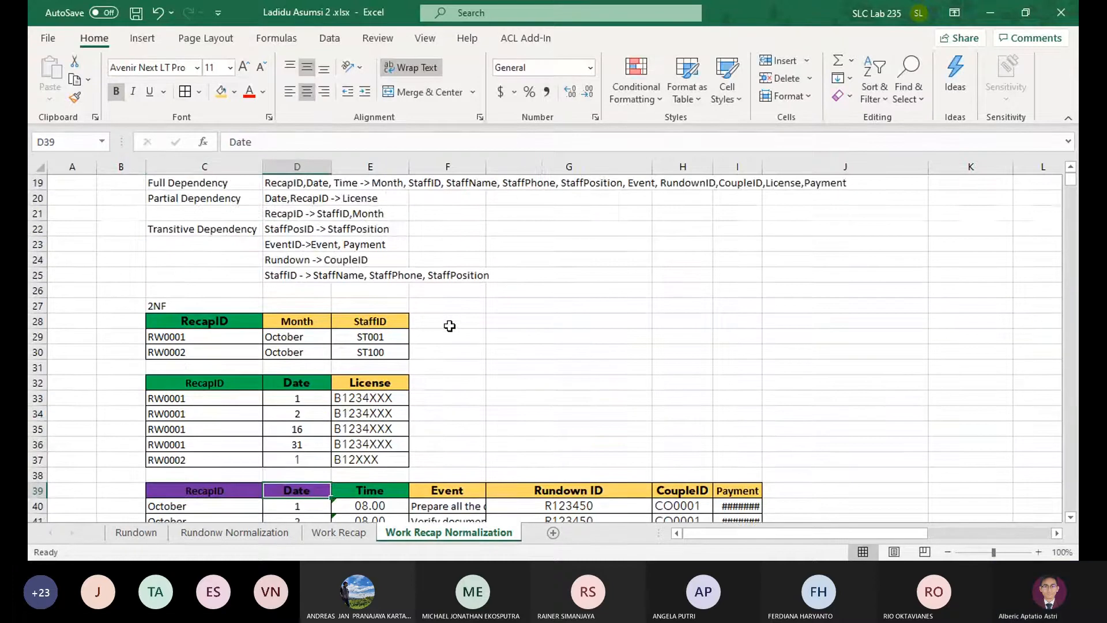
pyautogui.moveTo(208, 389); pyautogui.dragTo(373, 463)
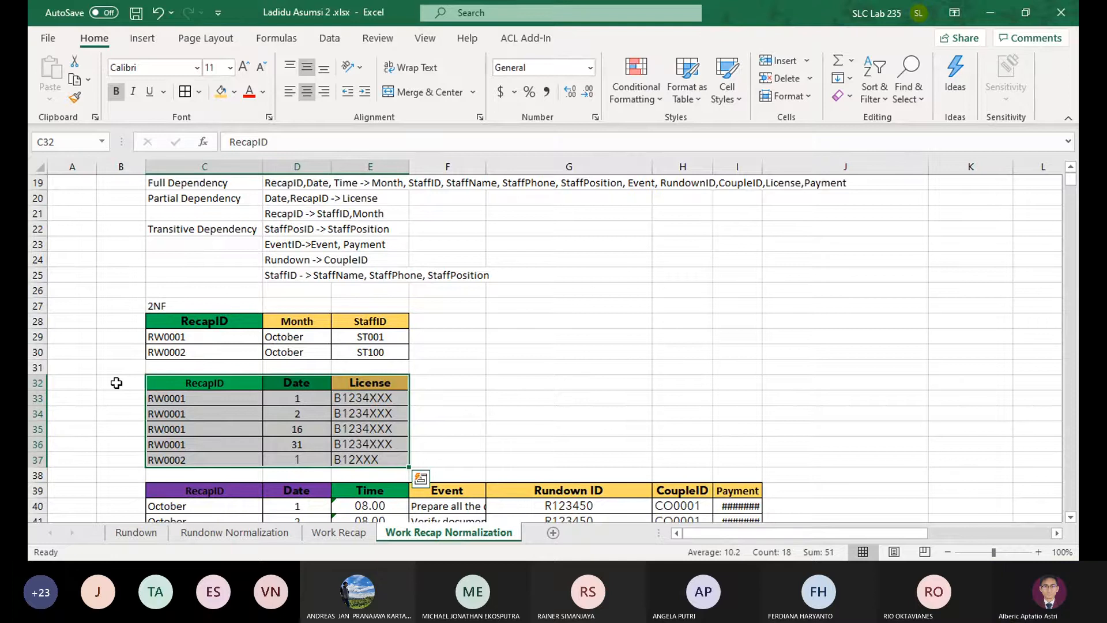
pyautogui.scroll(-1, 116, 383)
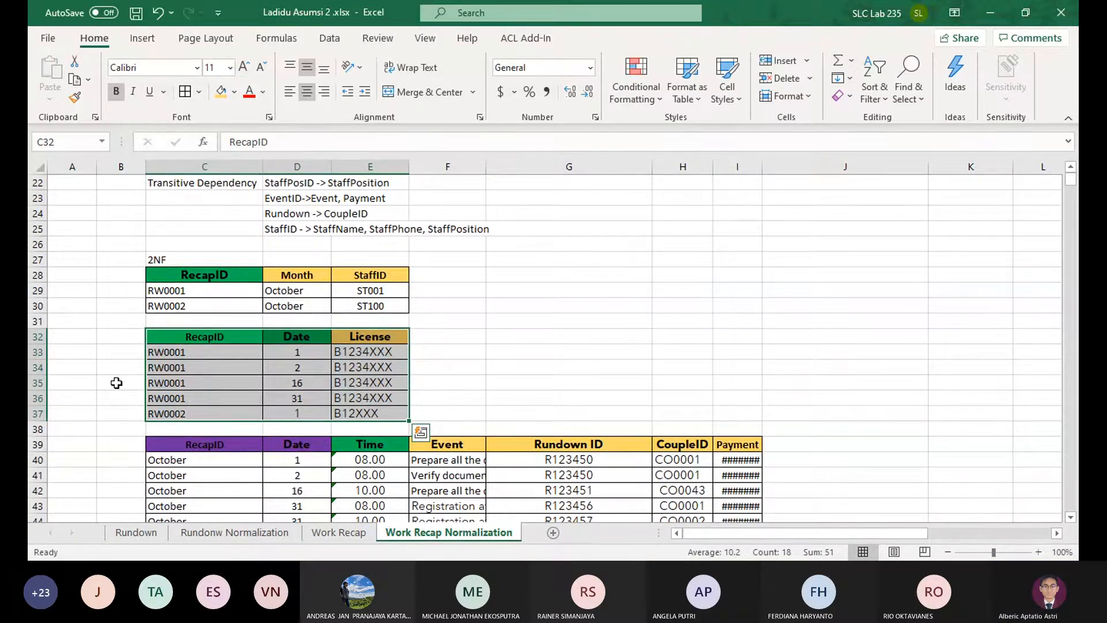
pyautogui.scroll(-1, 234, 370)
pyautogui.scroll(-1, 234, 370)
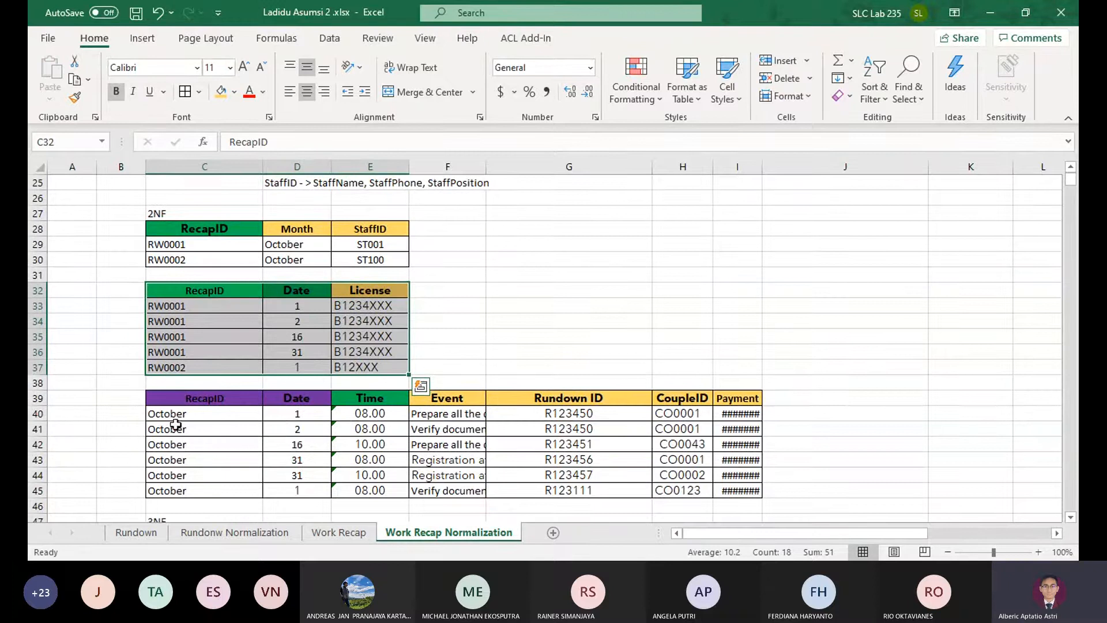
pyautogui.click(317, 398)
pyautogui.moveTo(187, 310); pyautogui.dragTo(207, 375)
pyautogui.hotkey('ctrl', 'c')
pyautogui.click(208, 413)
pyautogui.hotkey('ctrl', 'v')
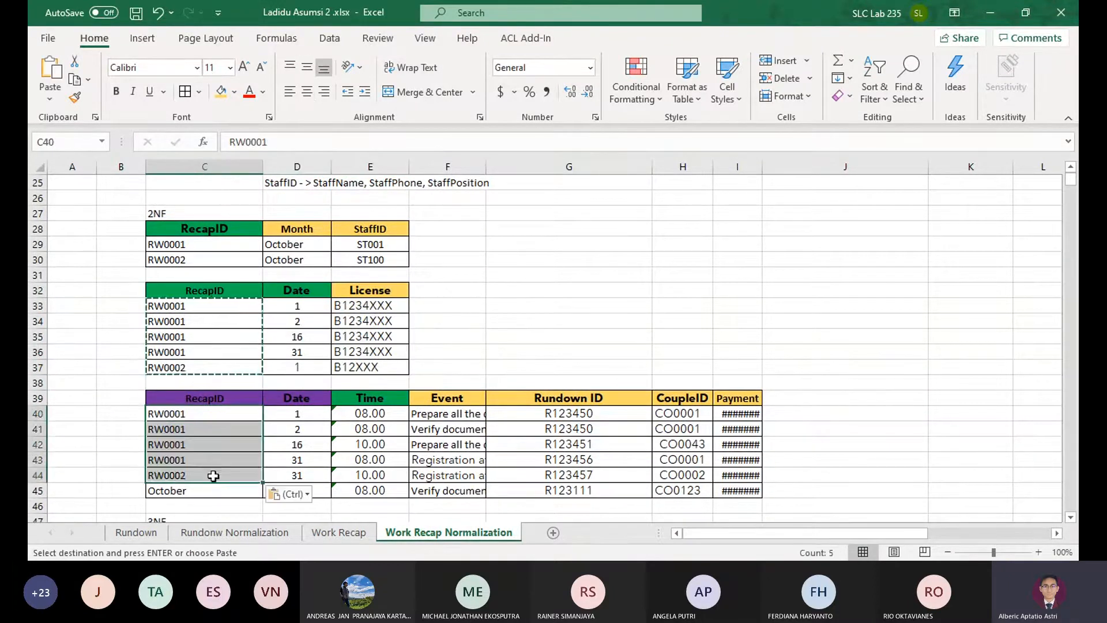
# Move RW0002 from C44 to C45 in the event table and copy RW0001 from C43 into C44
pyautogui.click(215, 474)
pyautogui.hotkey('ctrl', 'x')
pyautogui.click(212, 489)
pyautogui.hotkey('ctrl', 'v')
pyautogui.click(204, 463)
pyautogui.hotkey('ctrl', 'c')
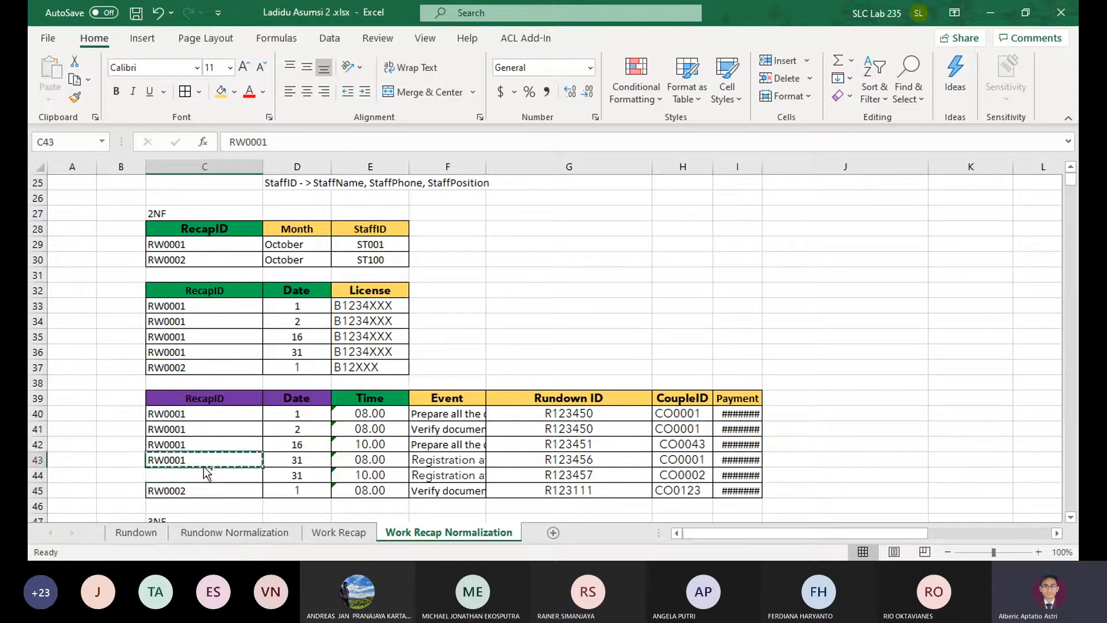
pyautogui.click(206, 475)
pyautogui.hotkey('ctrl', 'v')
# Fill the RecapID header of the License table in C32 with standard purple
pyautogui.click(323, 398)
pyautogui.click(367, 398)
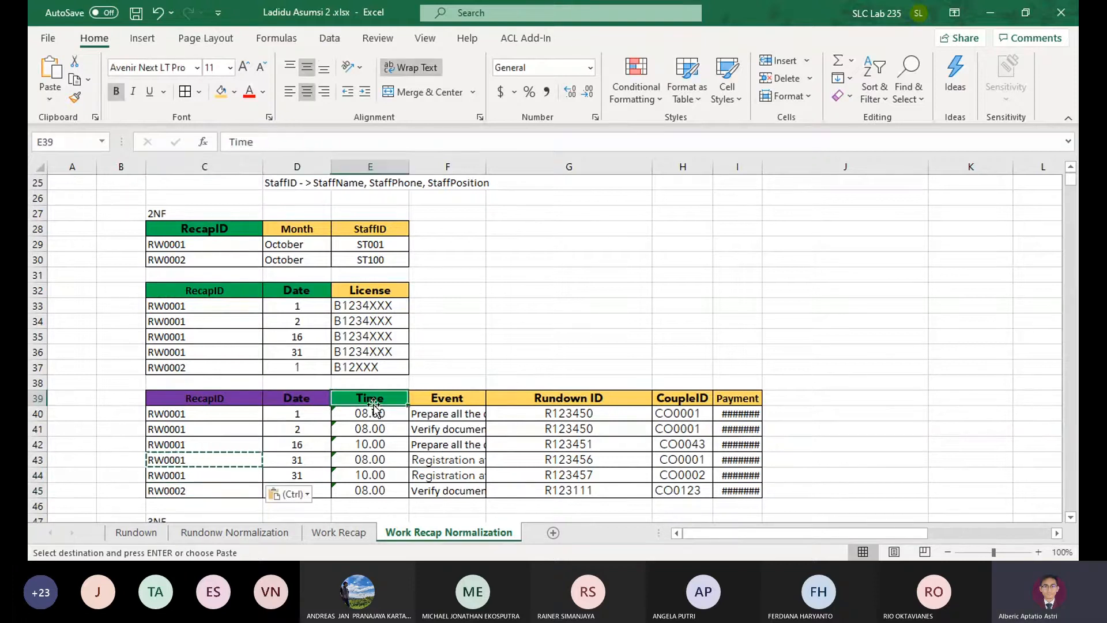
pyautogui.click(216, 290)
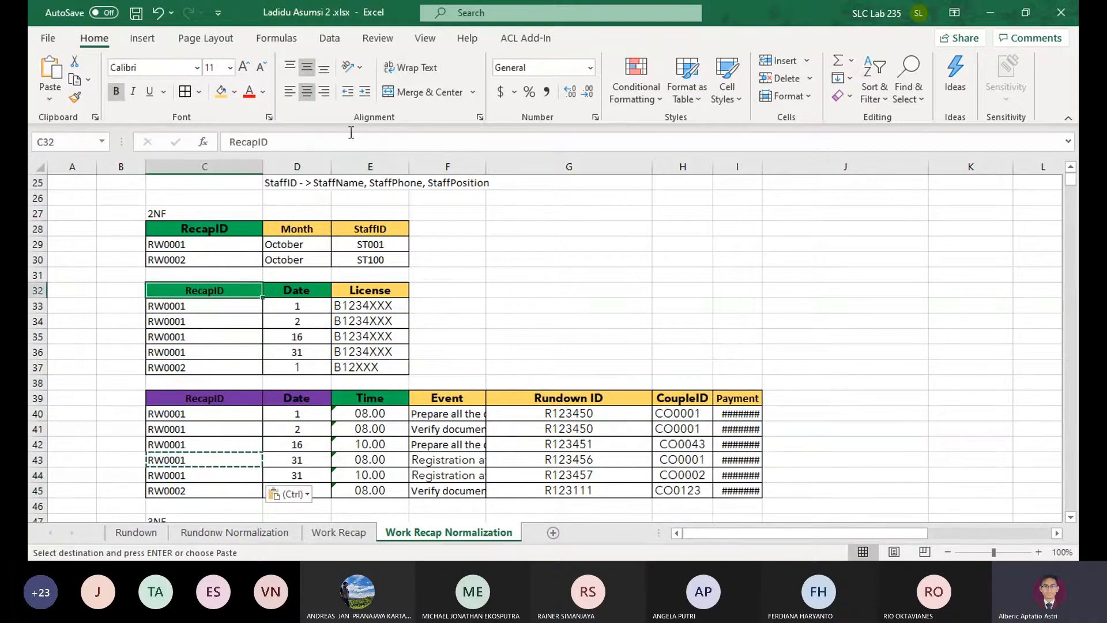
pyautogui.click(233, 95)
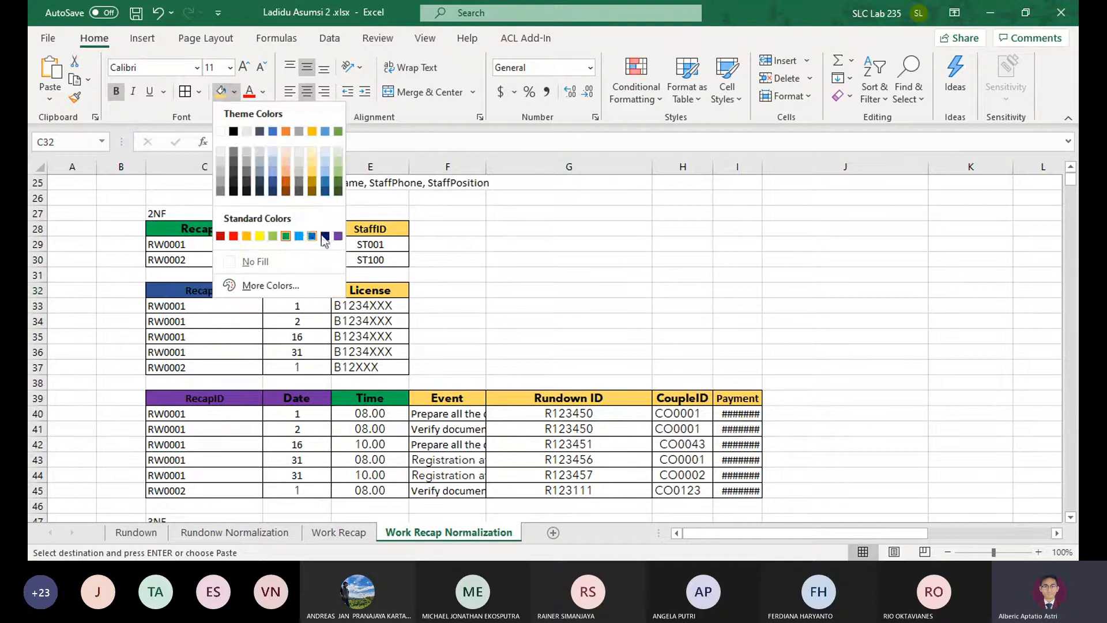
pyautogui.click(333, 237)
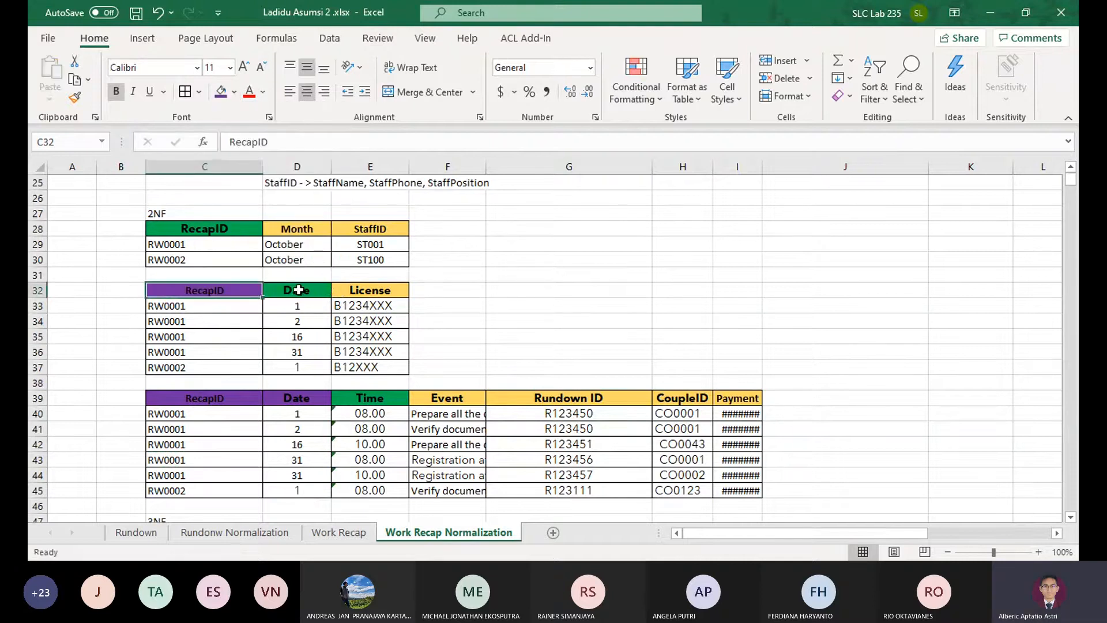
# Fill the Date header of the event table in D39 with standard green
pyautogui.moveTo(230, 397); pyautogui.dragTo(301, 398)
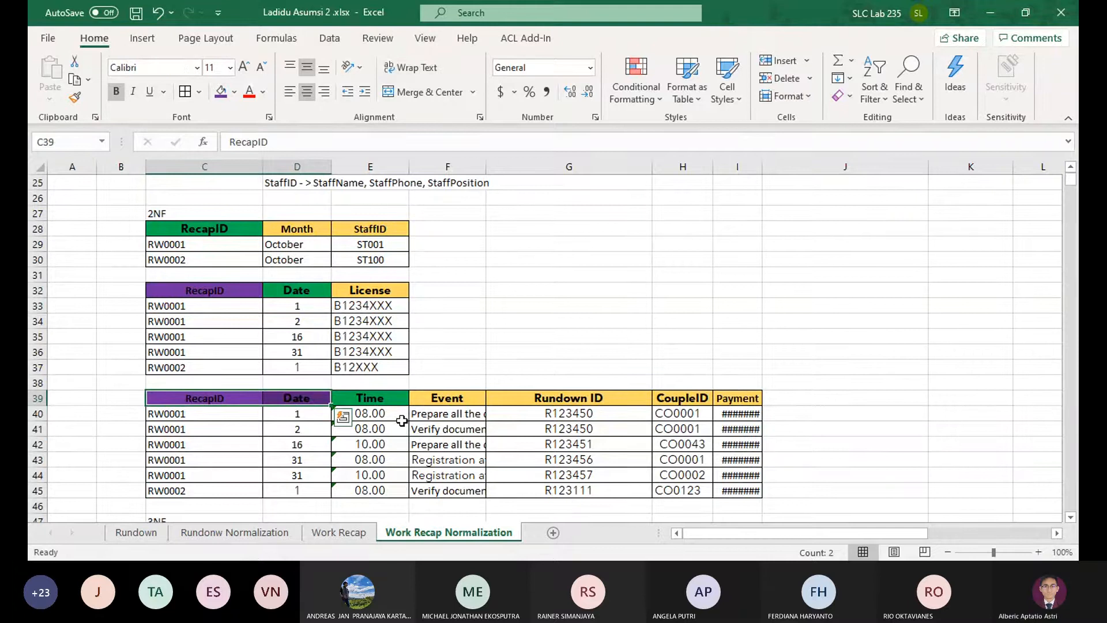
pyautogui.click(386, 402)
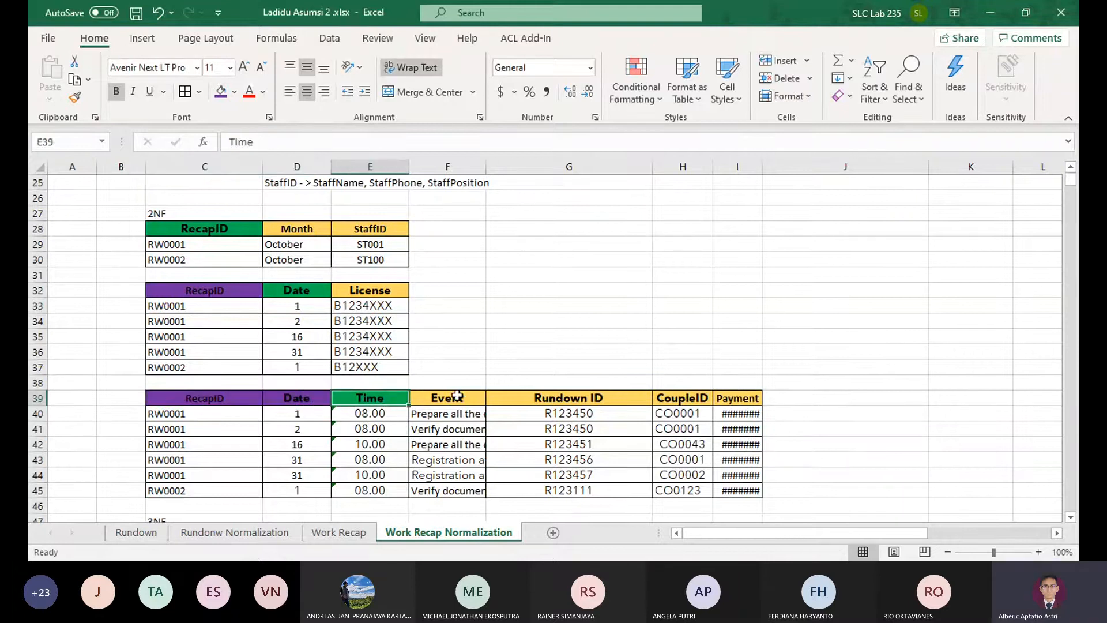
pyautogui.scroll(-2, 456, 396)
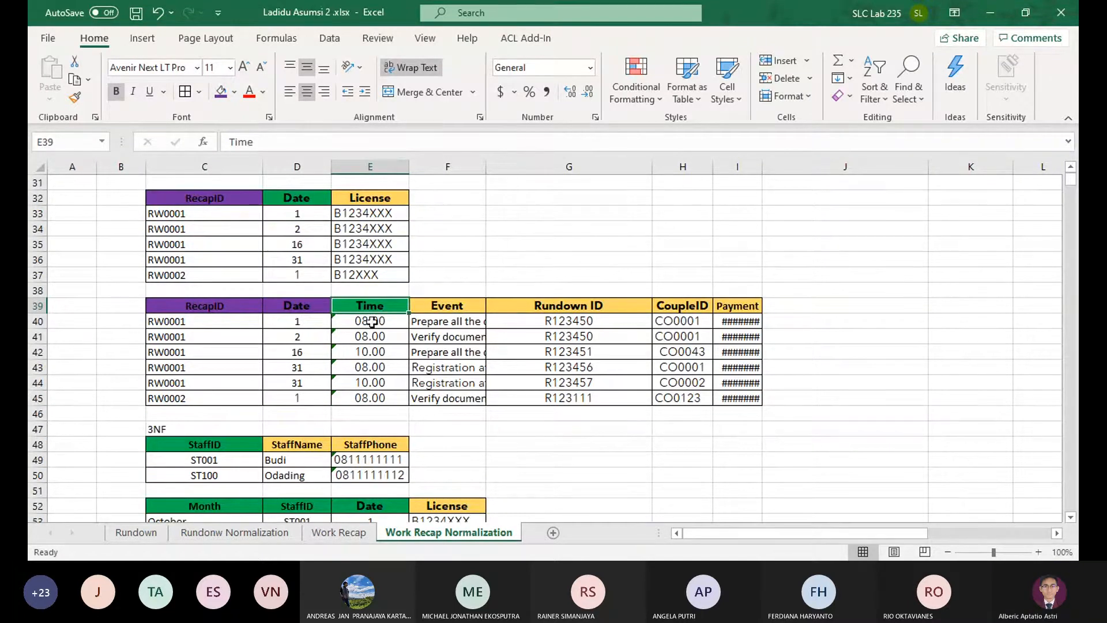
pyautogui.scroll(2, 372, 321)
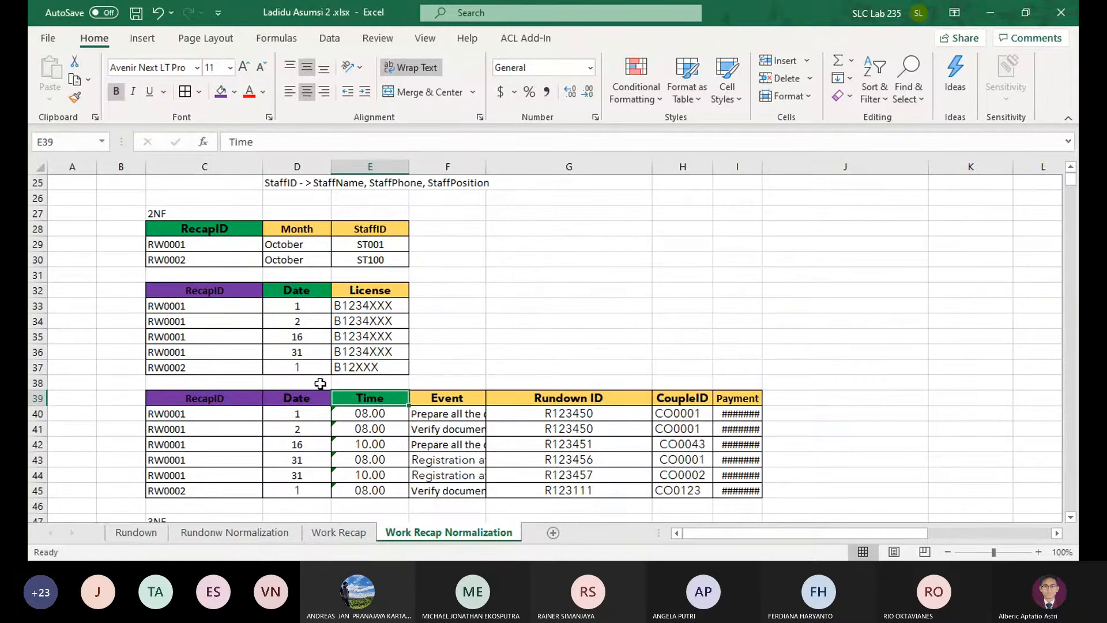
pyautogui.click(303, 397)
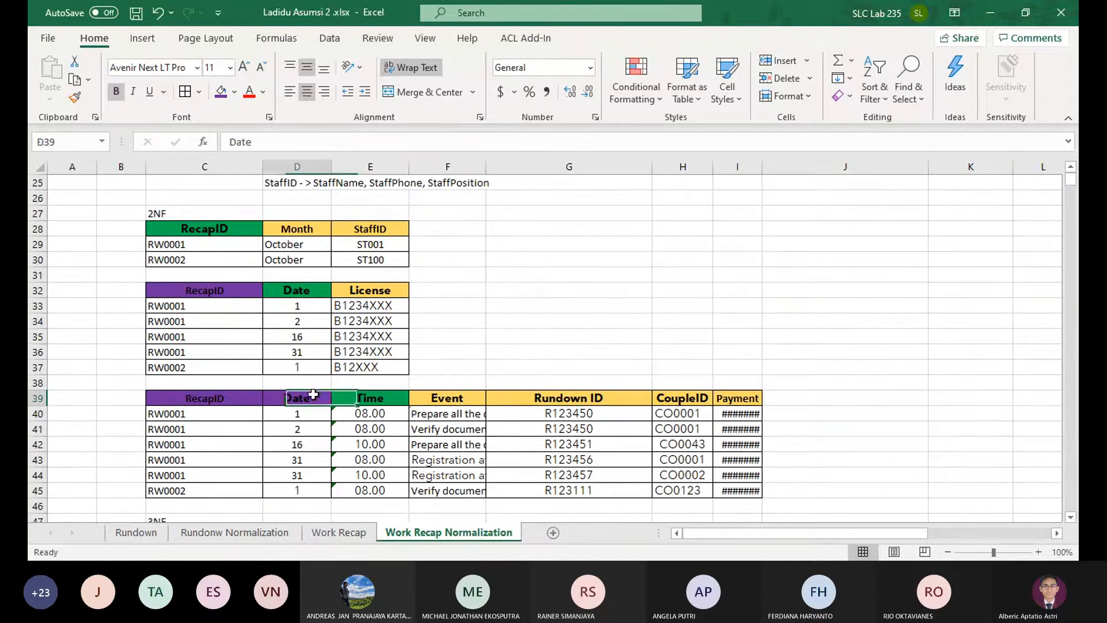
pyautogui.click(234, 92)
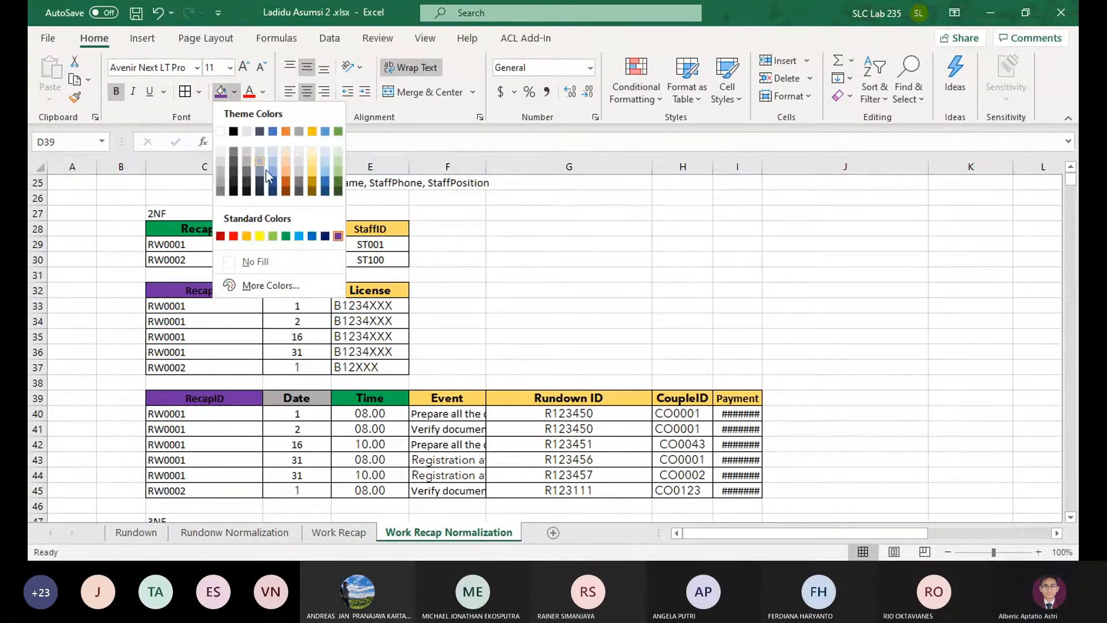
pyautogui.click(286, 236)
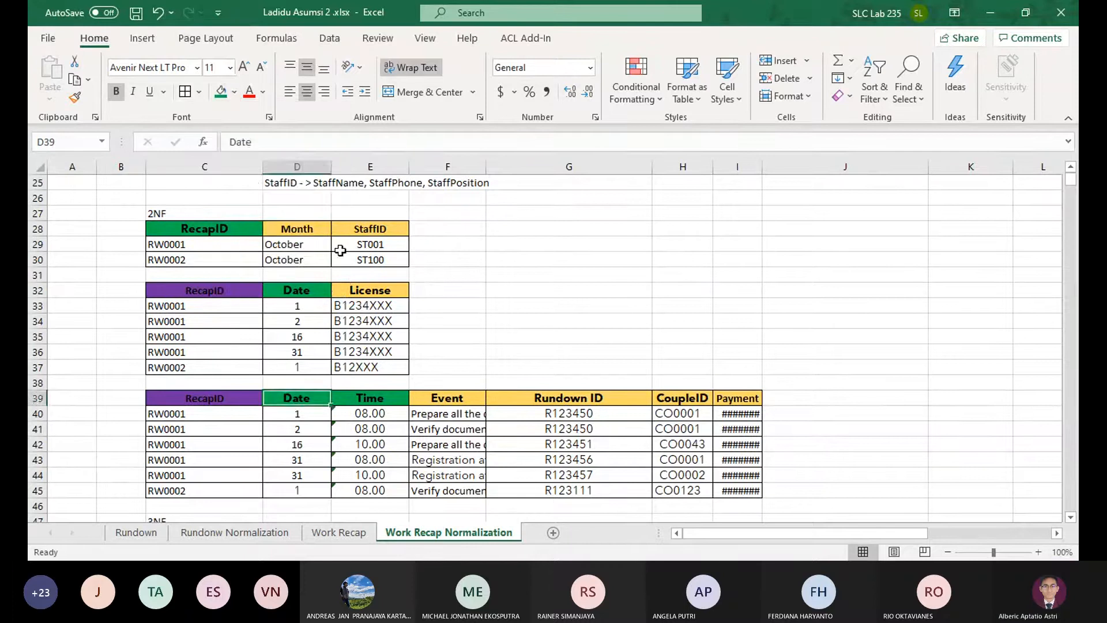
pyautogui.click(555, 288)
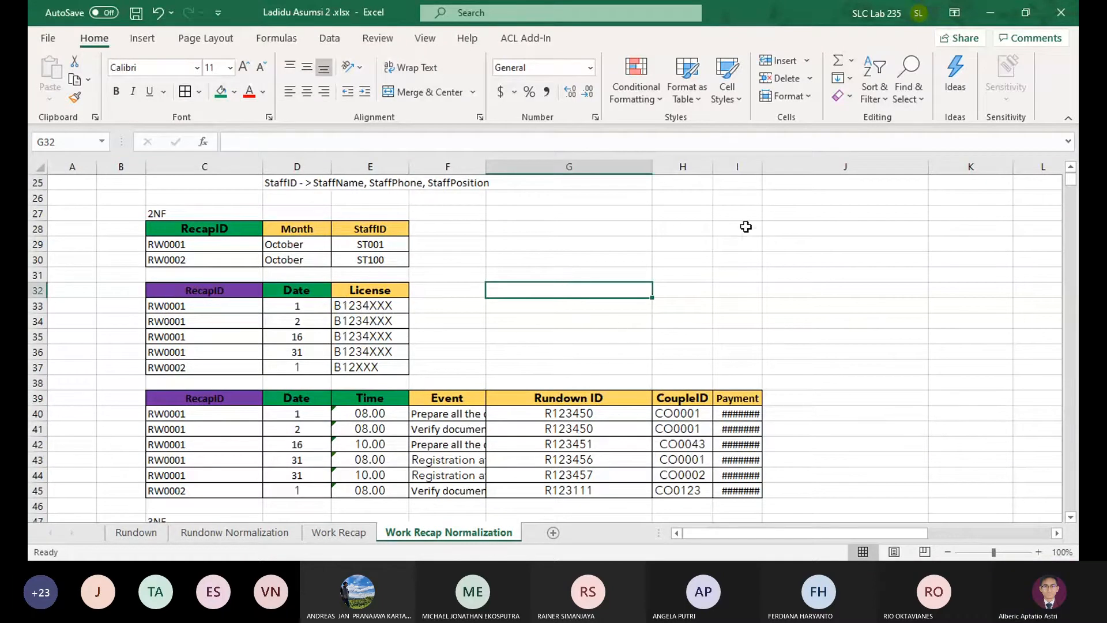
# Widen the Payment column I and fit the Event column F so their full contents show
pyautogui.moveTo(761, 167); pyautogui.dragTo(797, 167)
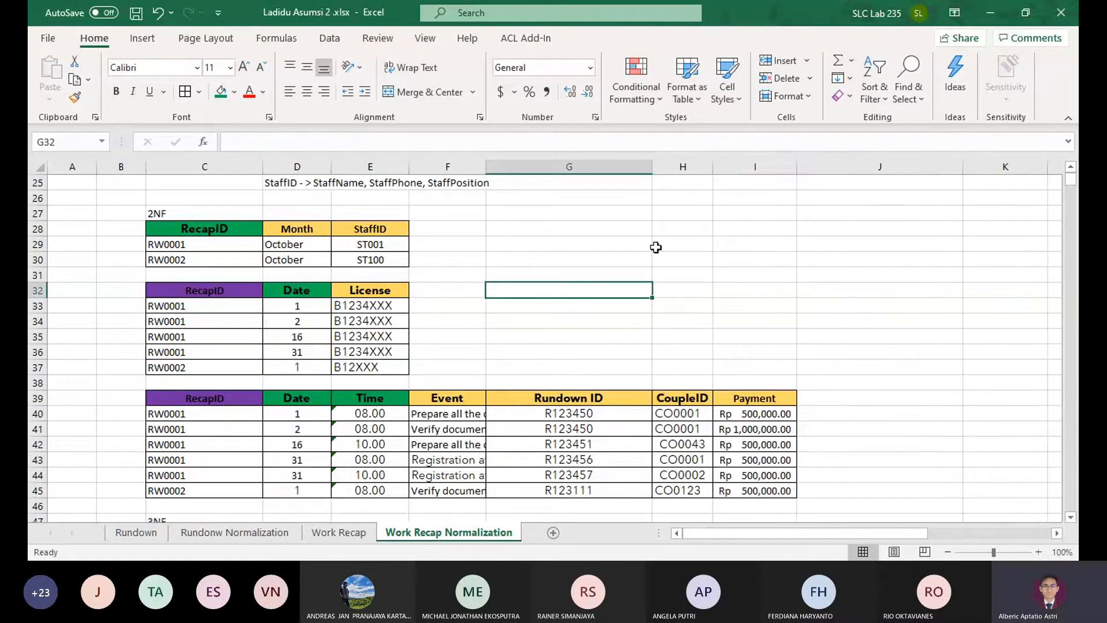
pyautogui.click(505, 167)
pyautogui.doubleClick(486, 167)
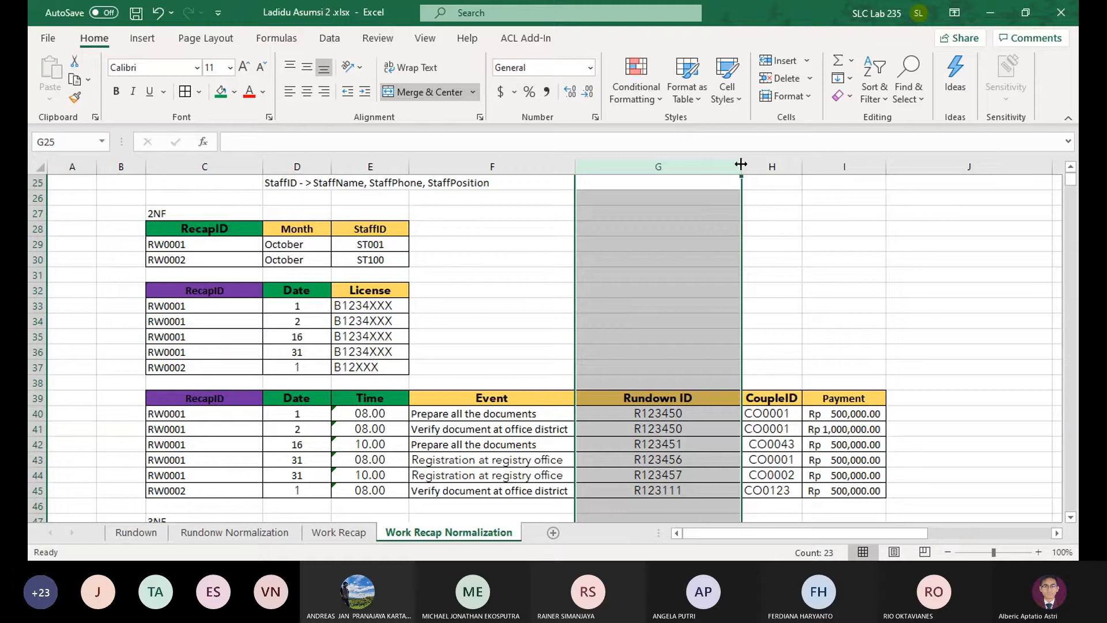
# Center the CoupleID values in H40:H45 of the event table
pyautogui.click(370, 413)
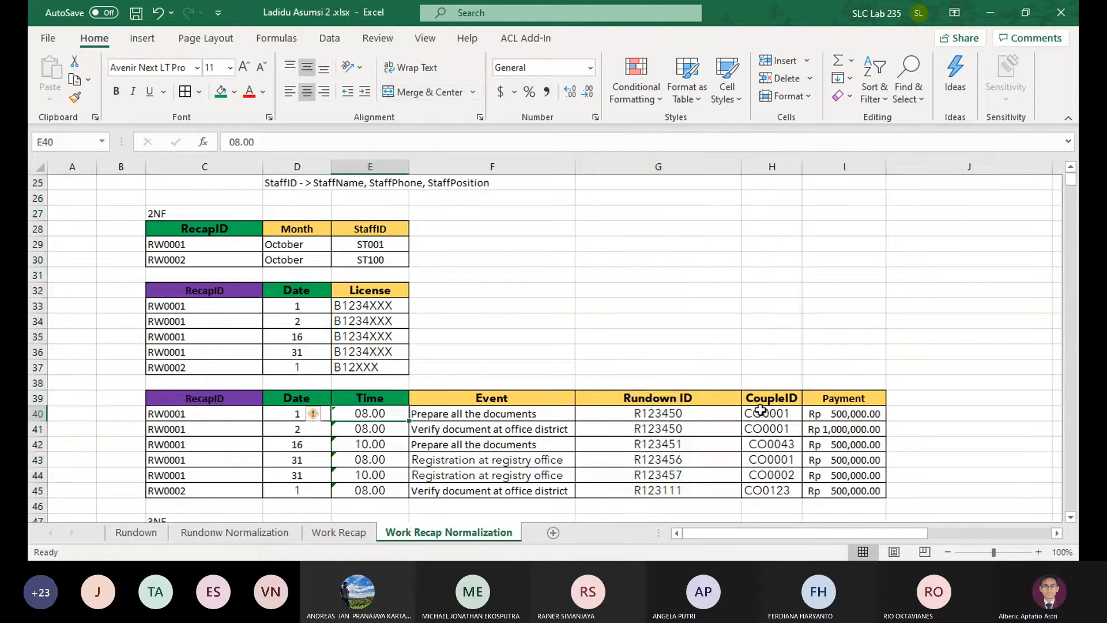
pyautogui.moveTo(782, 419); pyautogui.dragTo(773, 488)
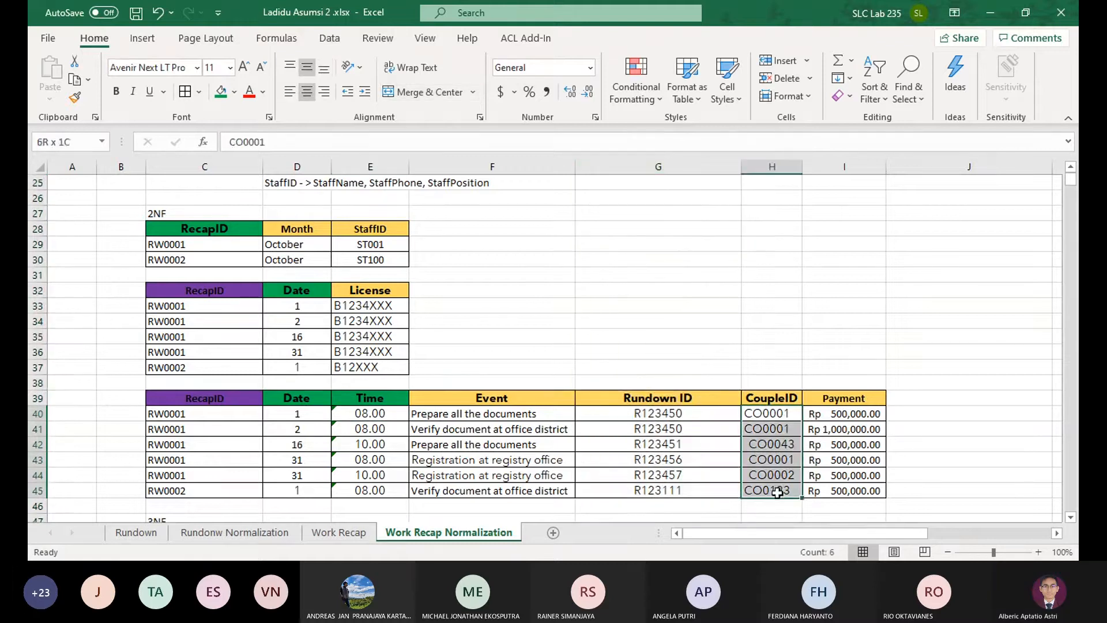
pyautogui.click(306, 94)
pyautogui.click(550, 306)
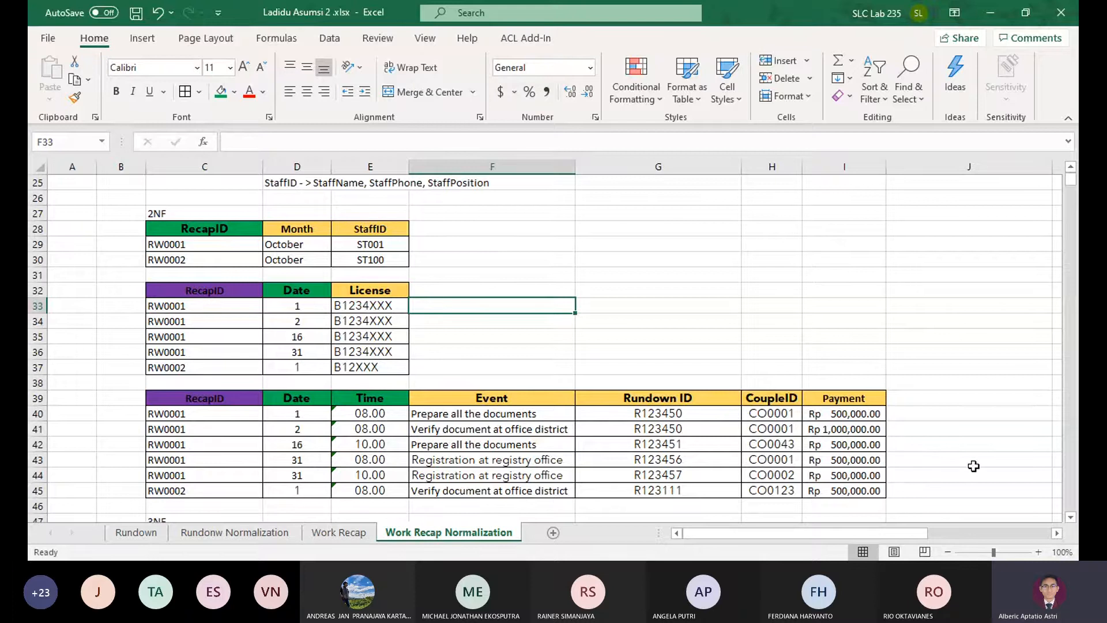
# Compare the existing 3NF tables with the 2NF tables and the dependency list above them
pyautogui.scroll(-3, 973, 465)
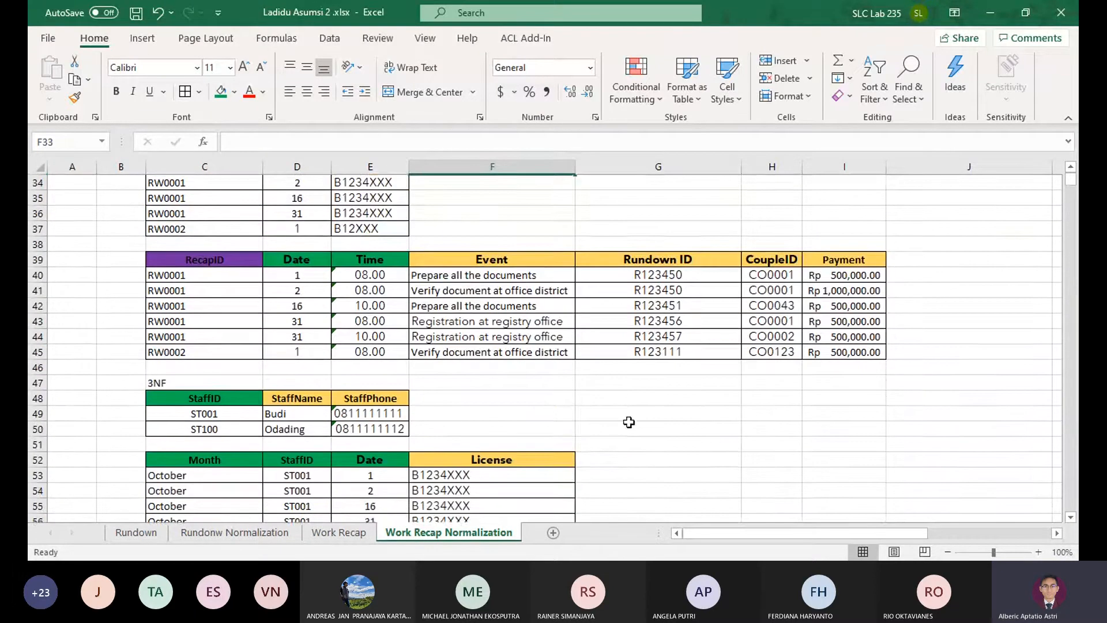
pyautogui.scroll(-2, 718, 414)
pyautogui.scroll(3, 428, 335)
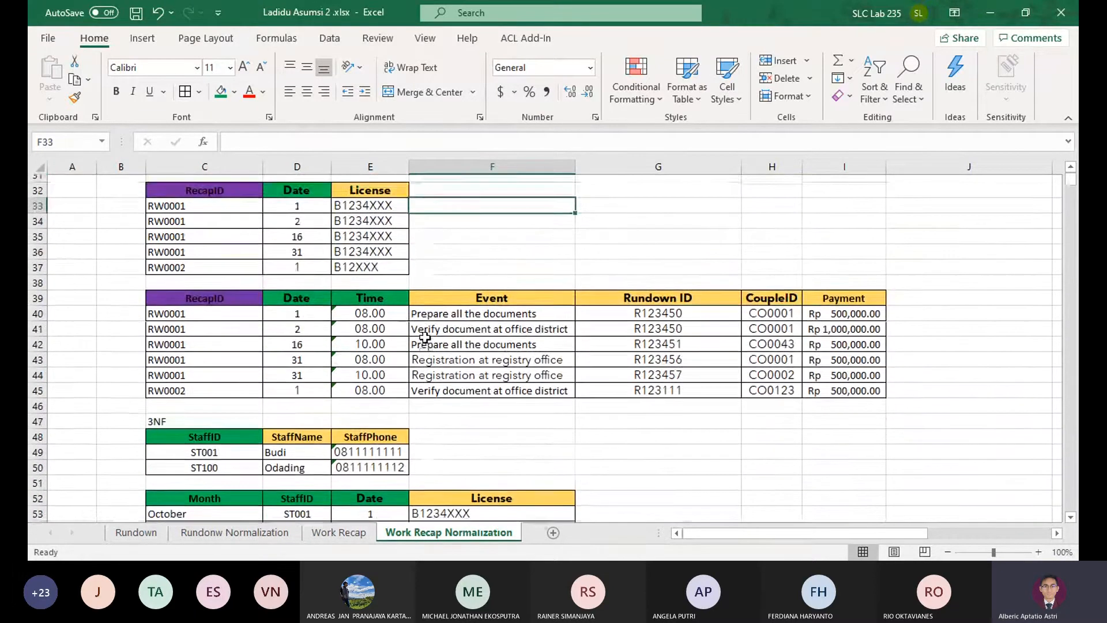
pyautogui.scroll(2, 424, 338)
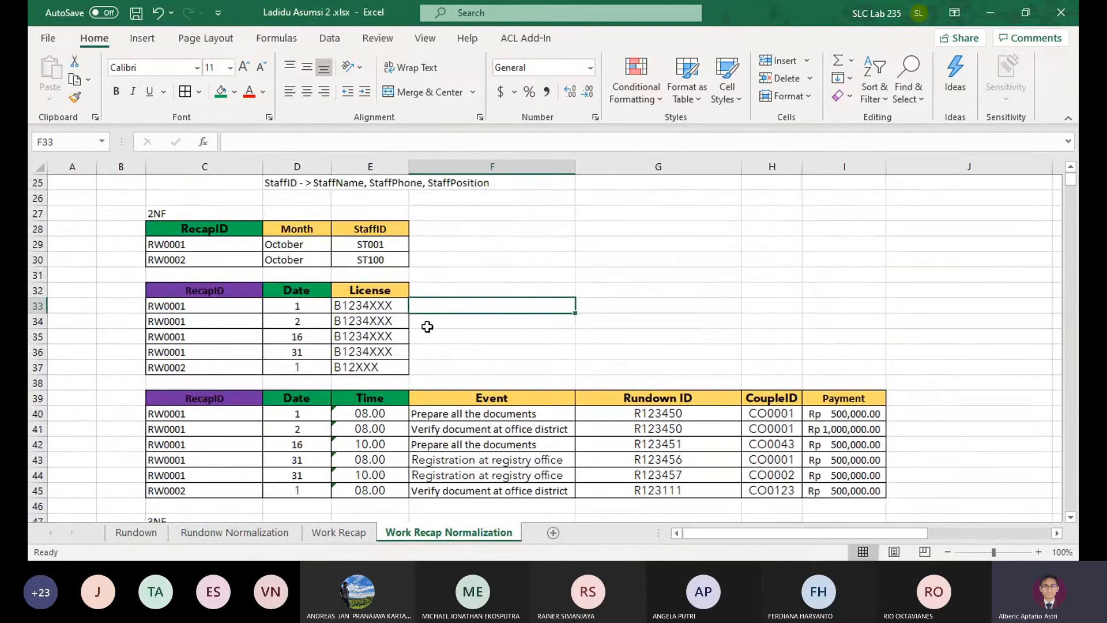
pyautogui.scroll(-3, 416, 339)
pyautogui.moveTo(225, 399); pyautogui.dragTo(571, 350)
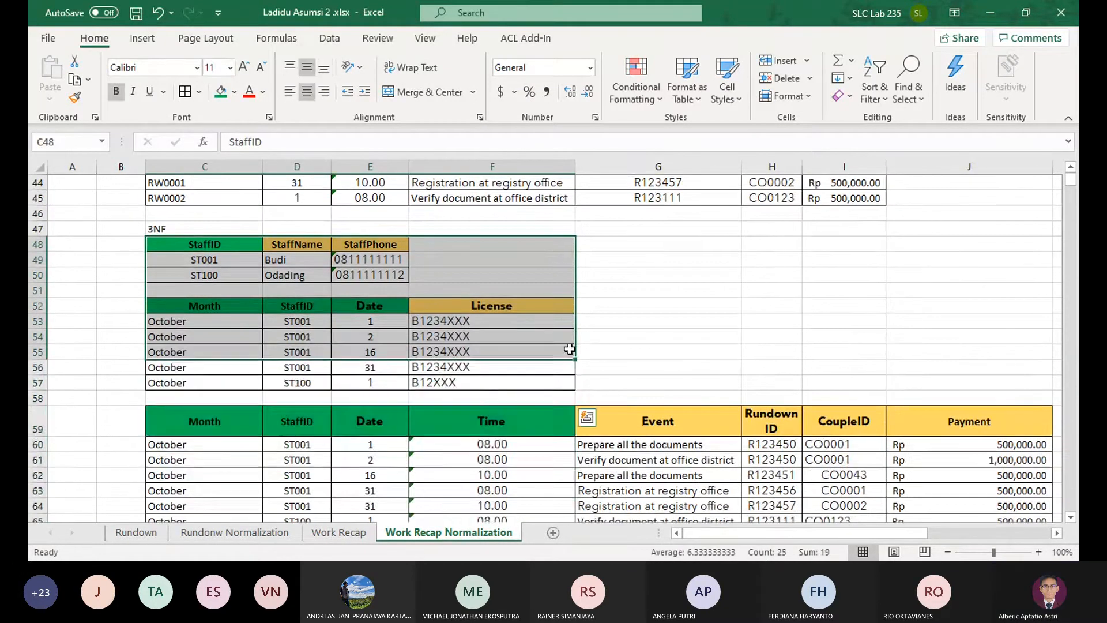
pyautogui.scroll(4, 573, 350)
pyautogui.click(570, 407)
pyautogui.scroll(5, 571, 407)
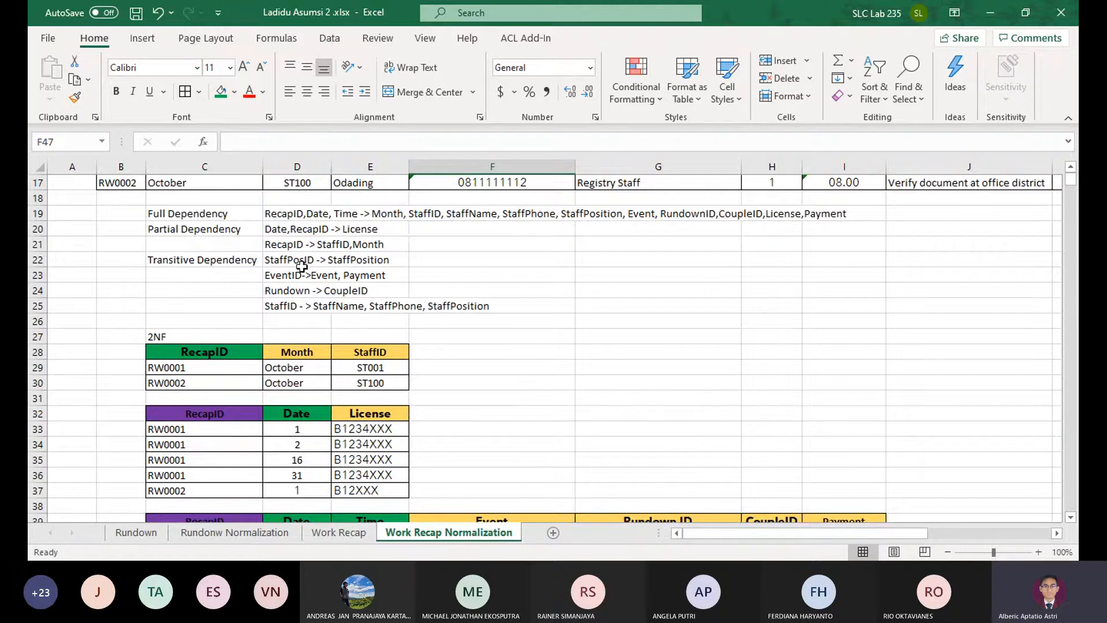
pyautogui.scroll(-7, 364, 363)
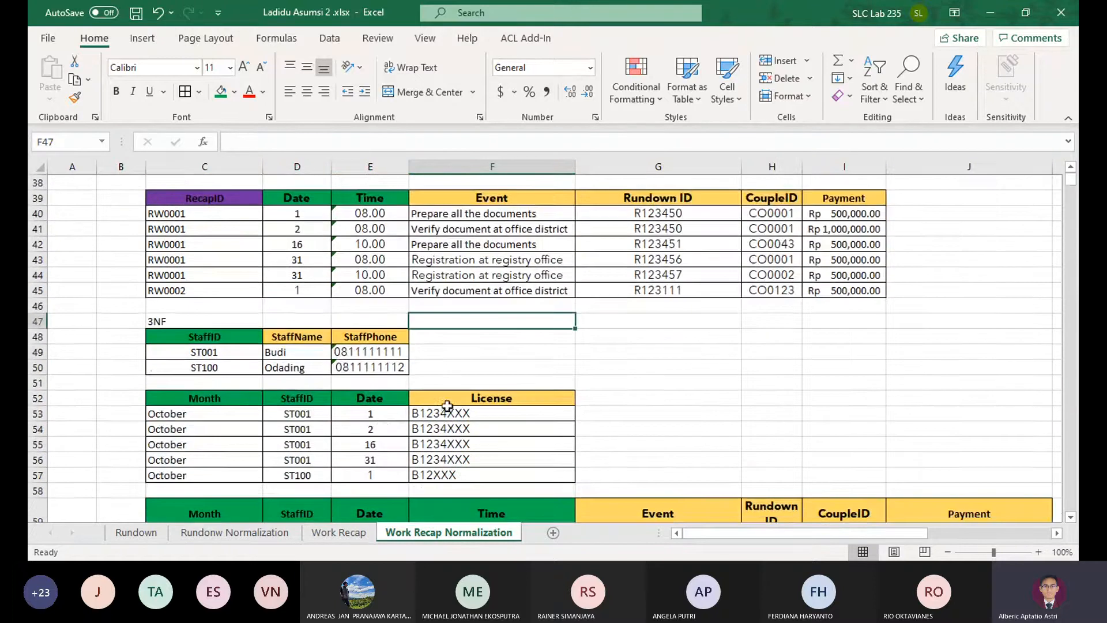
pyautogui.scroll(7, 435, 407)
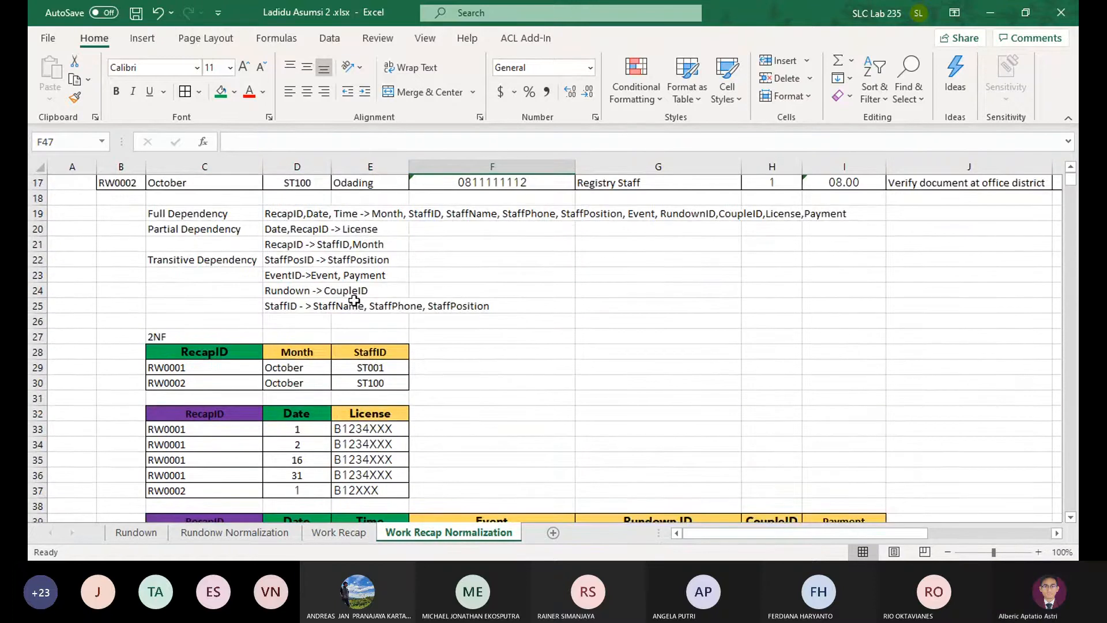
pyautogui.scroll(-4, 353, 300)
pyautogui.scroll(4, 353, 301)
# Fill the StaffPositionID header in C67 with green
pyautogui.scroll(-8, 340, 334)
pyautogui.scroll(-3, 329, 369)
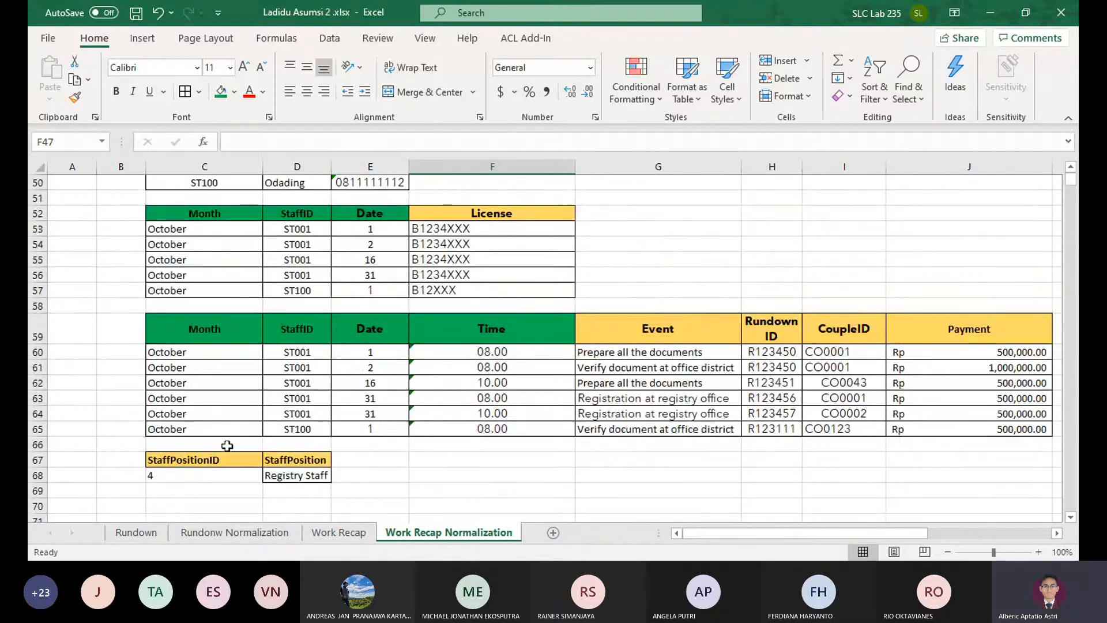
pyautogui.click(243, 468)
# Delete the old 3NF License and event tables in rows 52 to 65 and the extra blank row left behind
pyautogui.scroll(1, 398, 318)
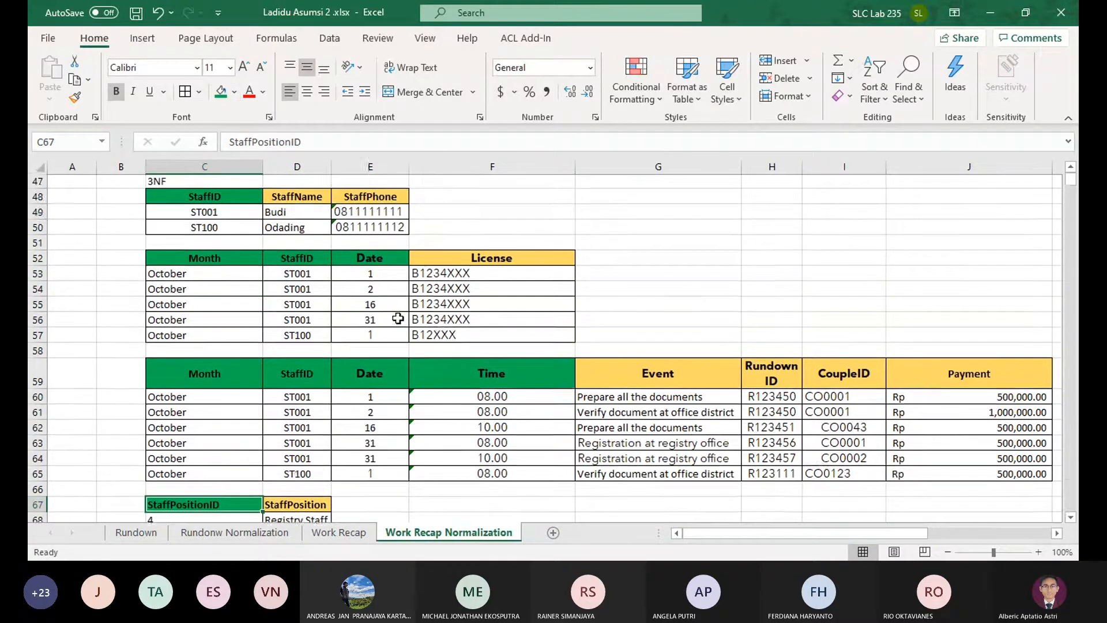
pyautogui.scroll(1, 398, 318)
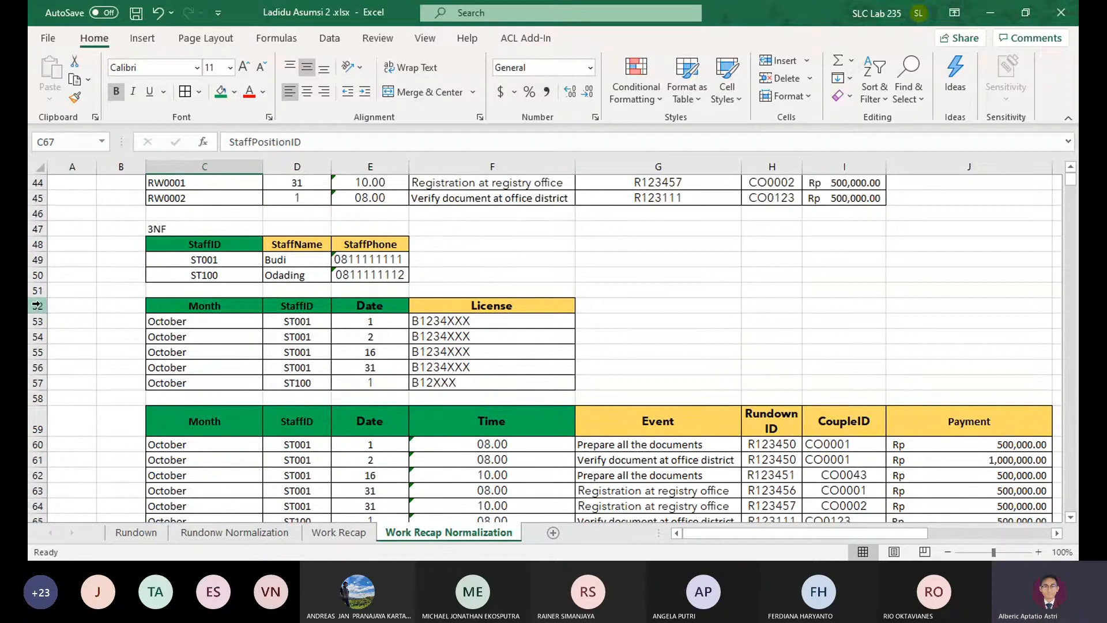
pyautogui.moveTo(38, 306); pyautogui.dragTo(37, 383)
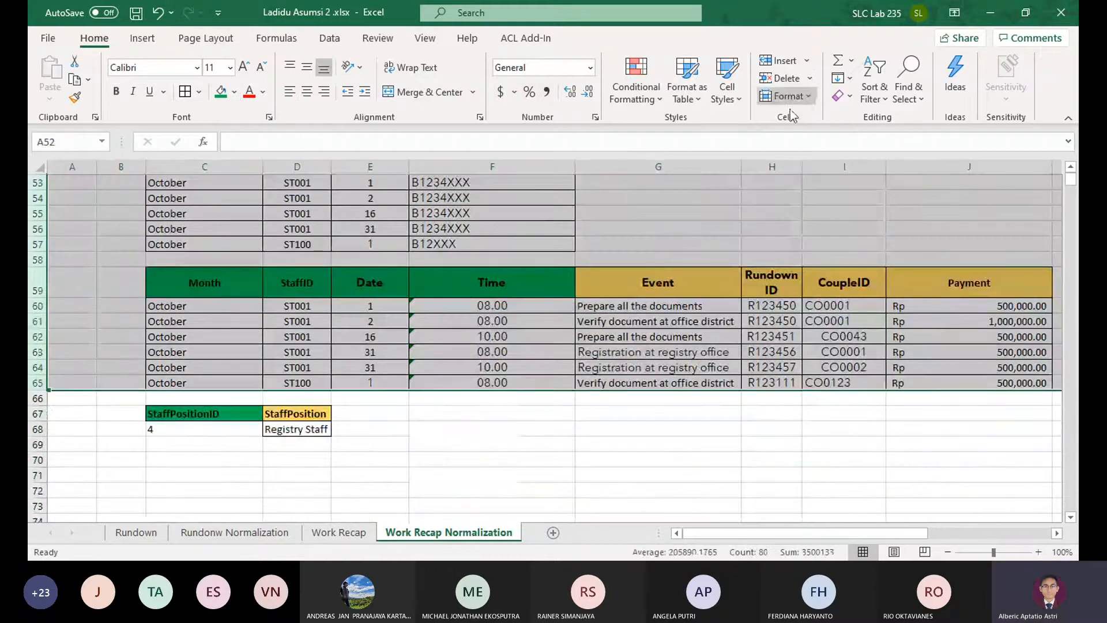
pyautogui.click(783, 78)
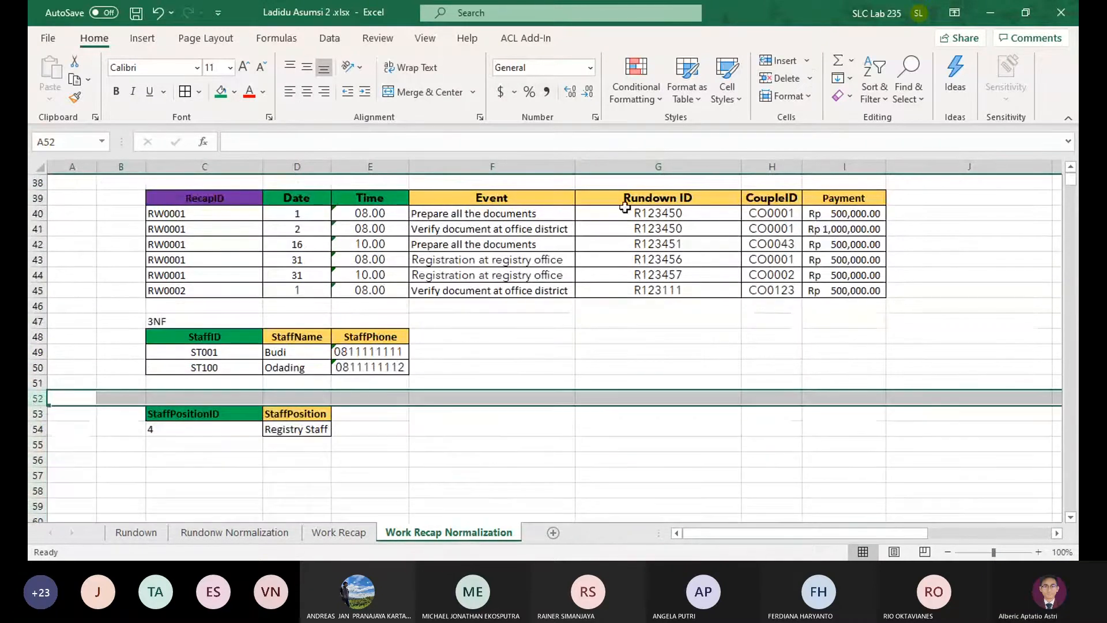
pyautogui.click(772, 79)
# Check the transitive dependencies and the 2NF tables against the remaining 3NF staff tables
pyautogui.click(208, 441)
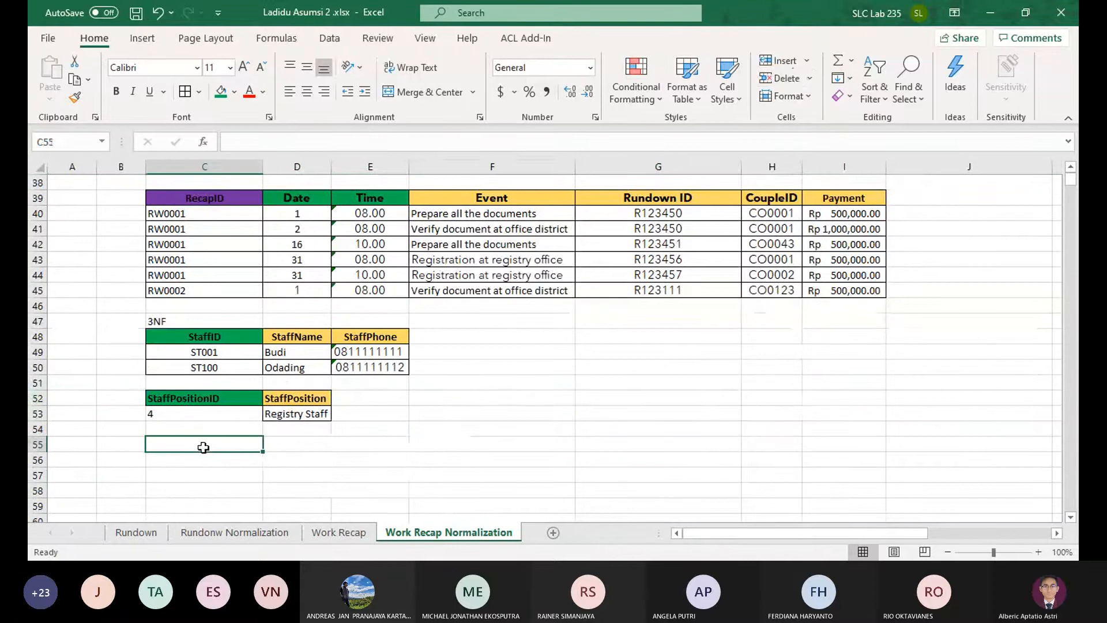
pyautogui.scroll(1, 508, 402)
pyautogui.scroll(5, 508, 402)
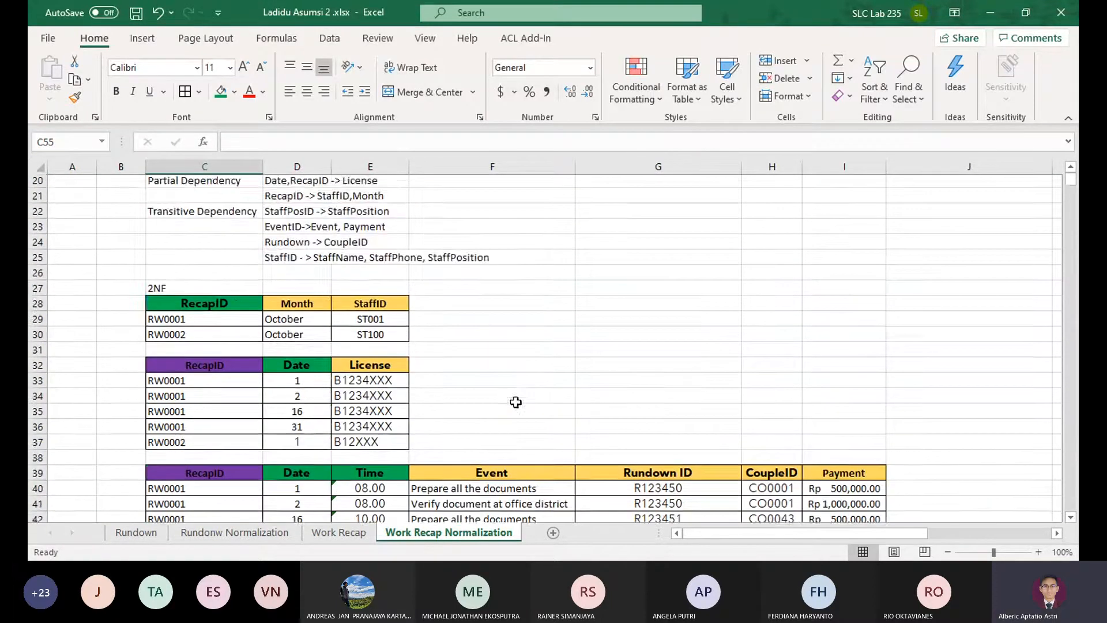
pyautogui.scroll(-4, 513, 404)
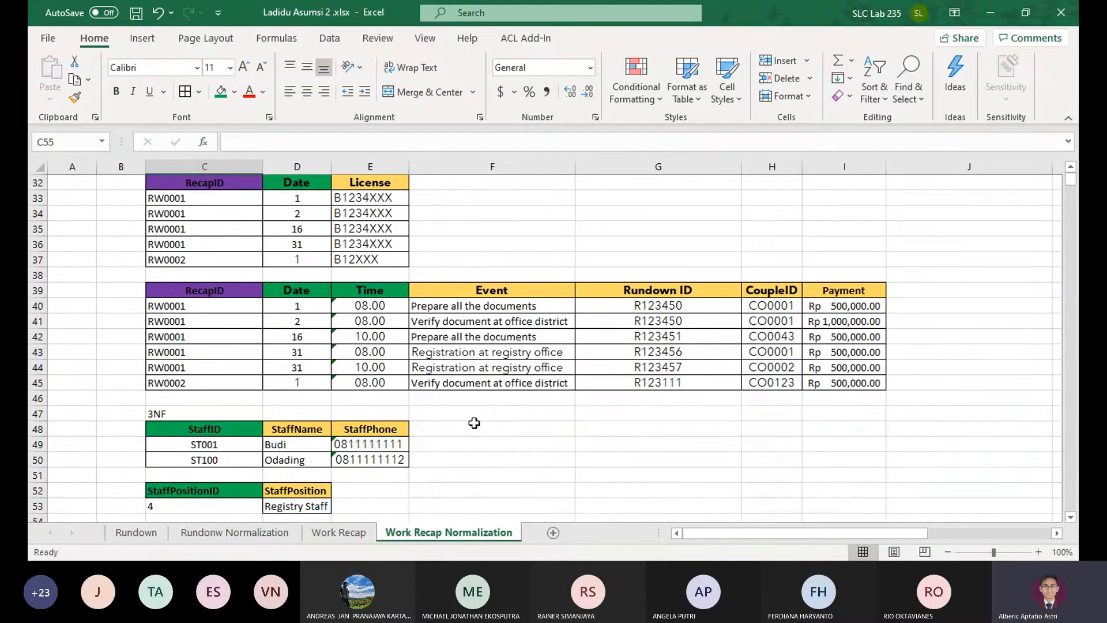
pyautogui.click(467, 427)
pyautogui.scroll(2, 464, 375)
pyautogui.scroll(6, 464, 363)
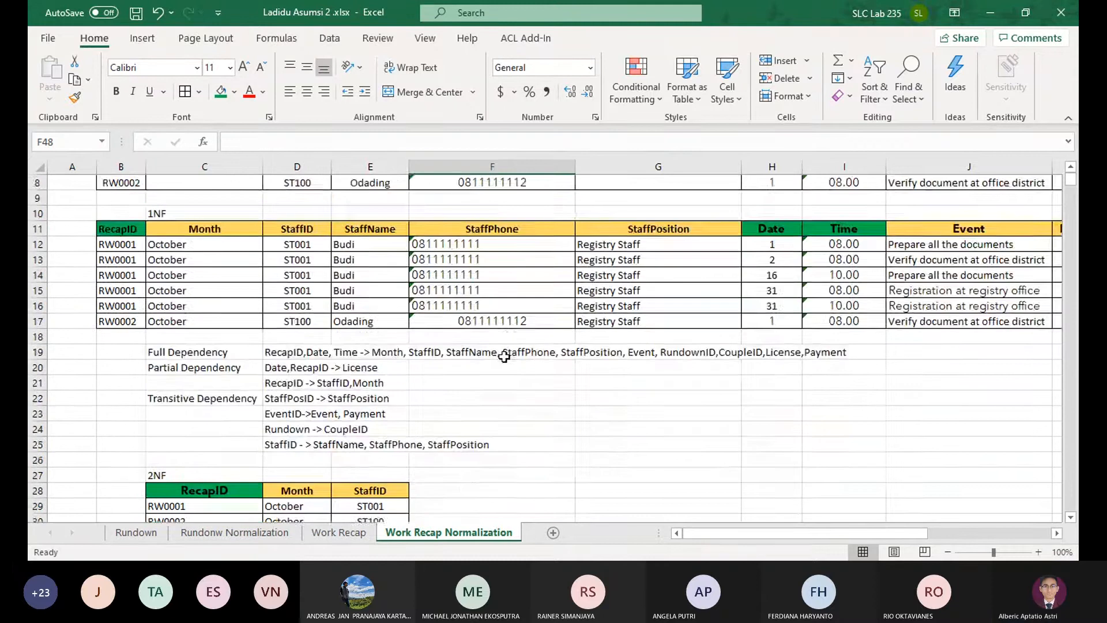
pyautogui.scroll(-6, 485, 372)
pyautogui.scroll(-4, 492, 391)
# Copy the StaffPositionID header from C52 to F48 of the 3NF staff table and fill it with red
pyautogui.click(243, 398)
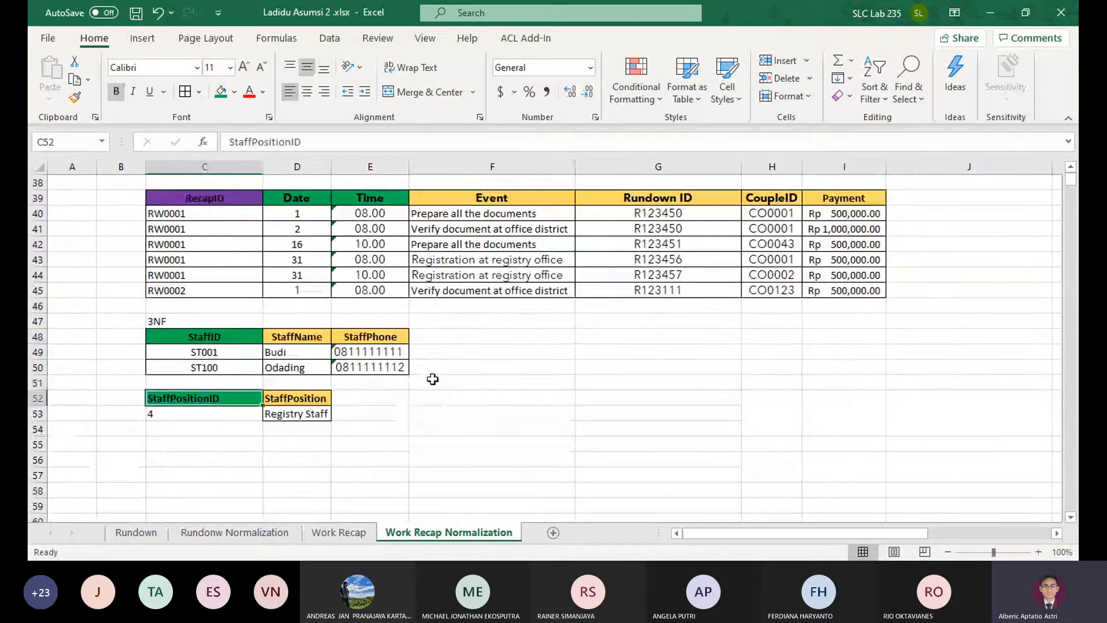
pyautogui.hotkey('ctrl', 'c')
pyautogui.click(462, 336)
pyautogui.hotkey('ctrl', 'v')
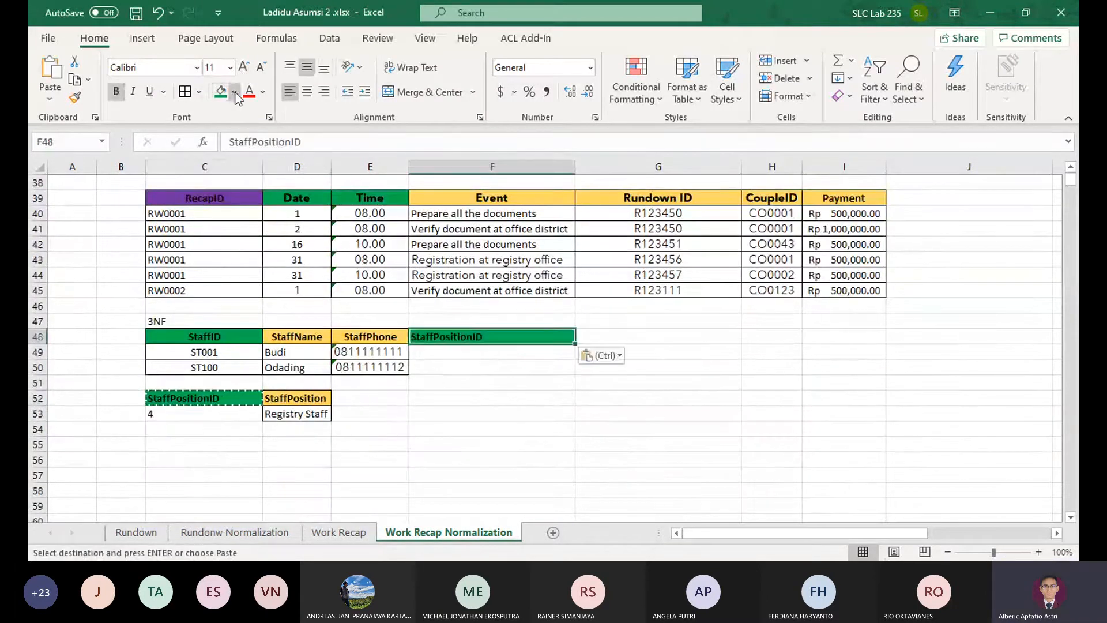
pyautogui.click(236, 98)
pyautogui.click(232, 234)
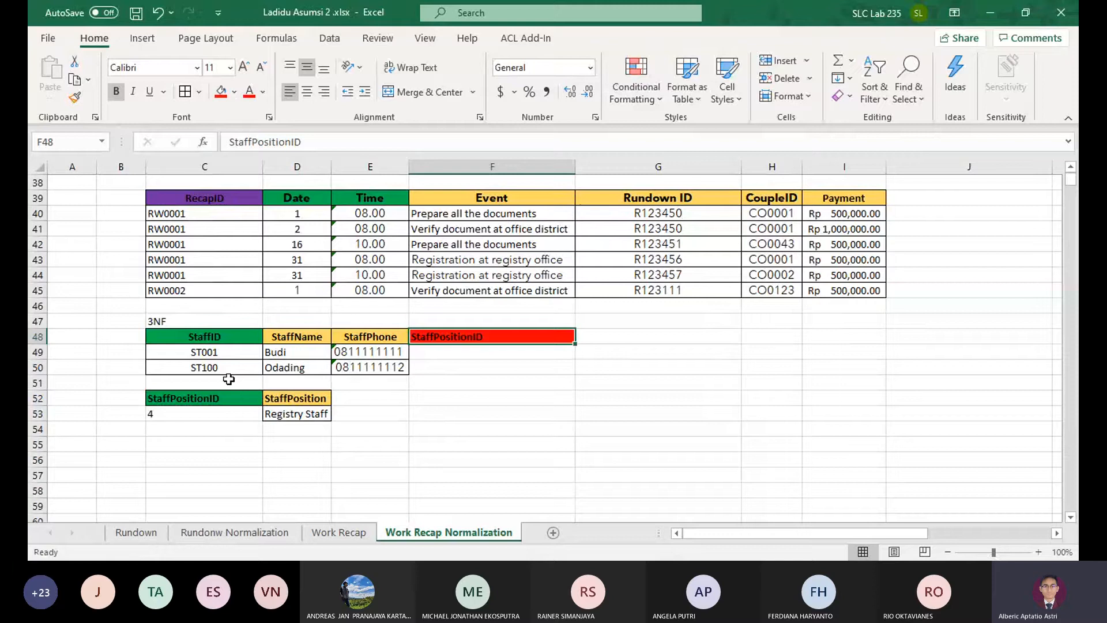
# Copy the StaffPositionID value 4 from C53 into F49 and F50 of the staff table
pyautogui.click(190, 419)
pyautogui.hotkey('ctrl', 'c')
pyautogui.hotkey('ctrl', 'v')
# Apply borders to the whole 3NF staff table in C48:F50
pyautogui.moveTo(459, 352); pyautogui.dragTo(207, 336)
pyautogui.click(508, 413)
pyautogui.click(529, 457)
pyautogui.scroll(3, 518, 335)
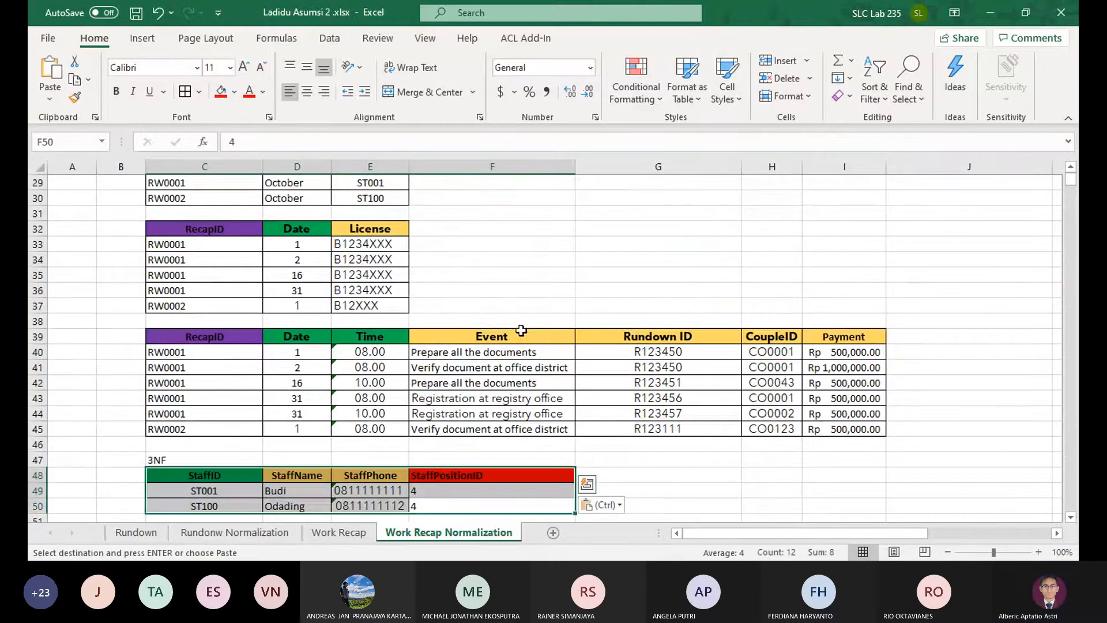
pyautogui.scroll(2, 521, 330)
pyautogui.scroll(2, 551, 333)
pyautogui.scroll(-5, 548, 335)
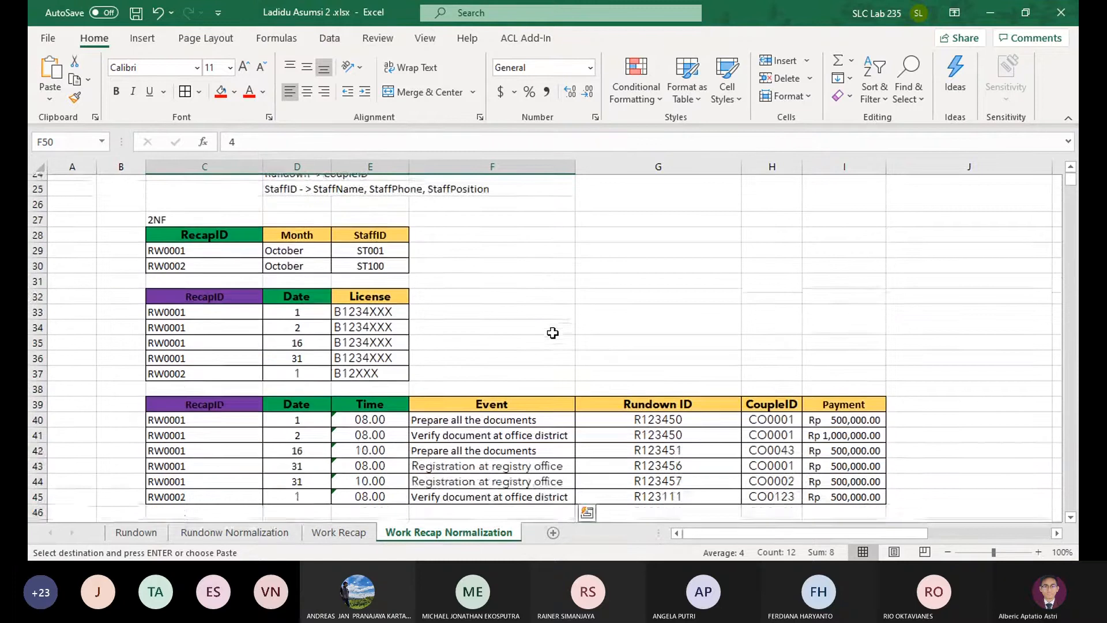
pyautogui.click(191, 96)
pyautogui.click(523, 442)
# Enter the headers EventID, Event and Payment in C55:E55 for a new 3NF event table
pyautogui.scroll(-1, 524, 443)
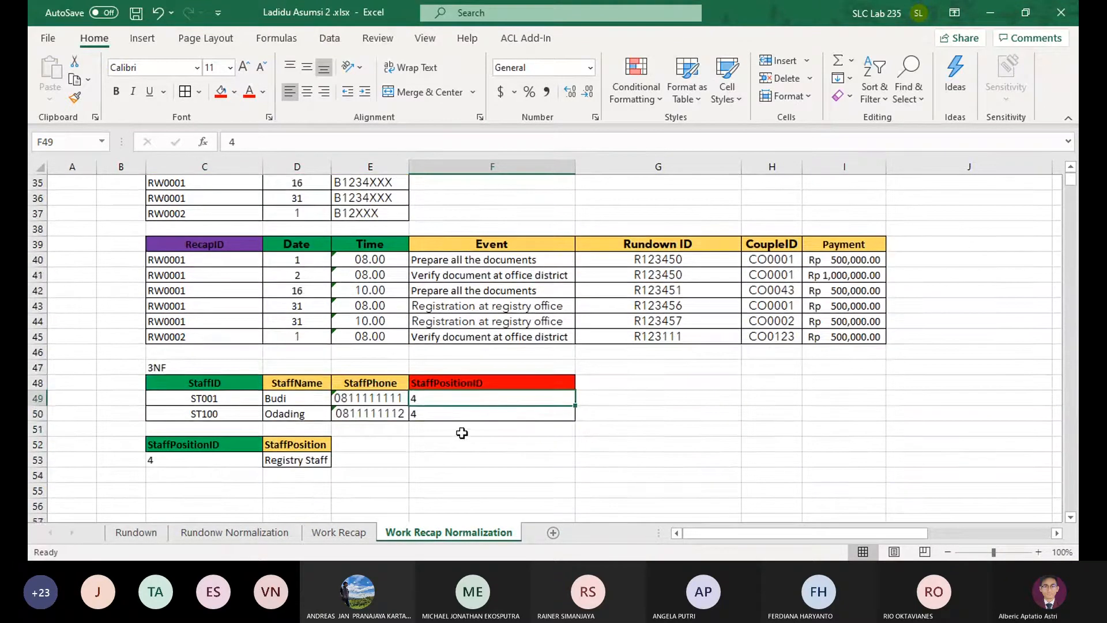
pyautogui.scroll(4, 466, 396)
pyautogui.scroll(1, 465, 397)
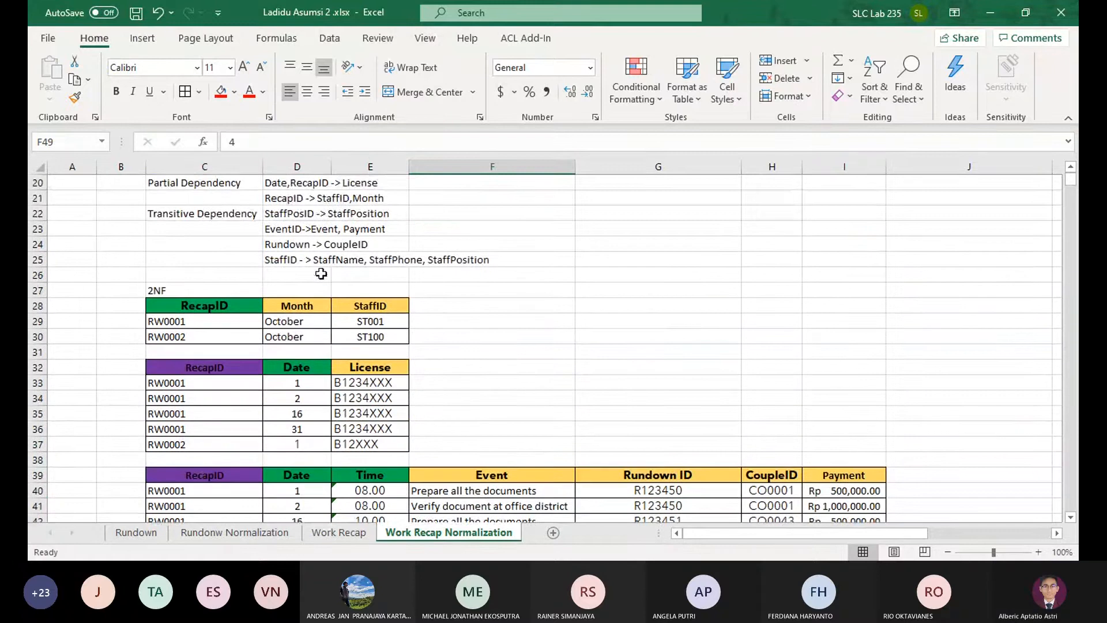
pyautogui.scroll(-6, 323, 271)
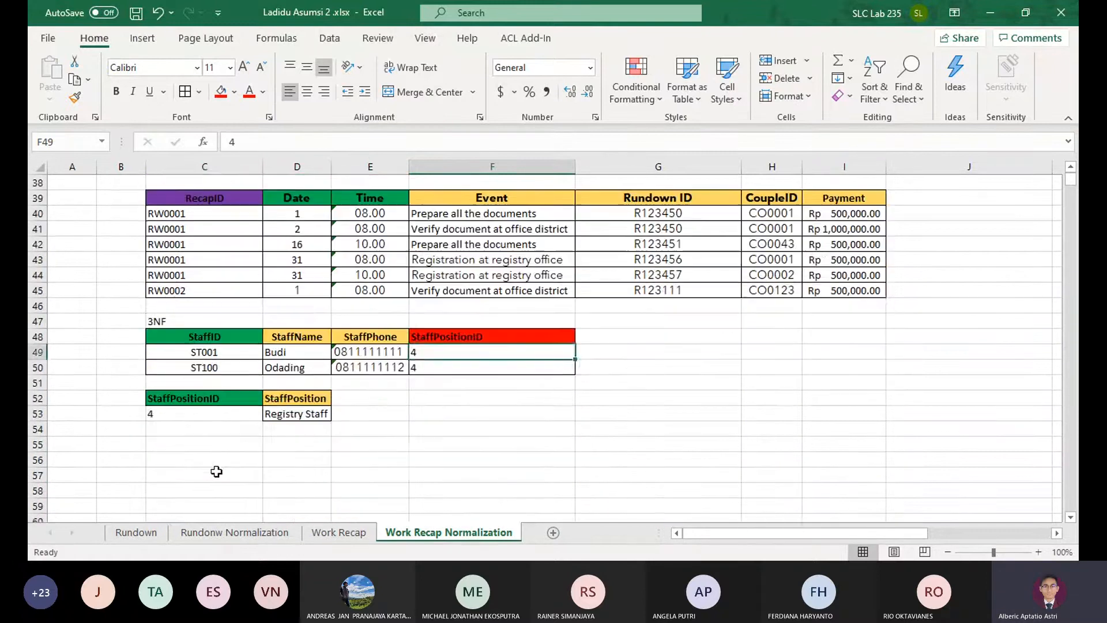
pyautogui.click(207, 420)
pyautogui.click(230, 444)
pyautogui.write('E')
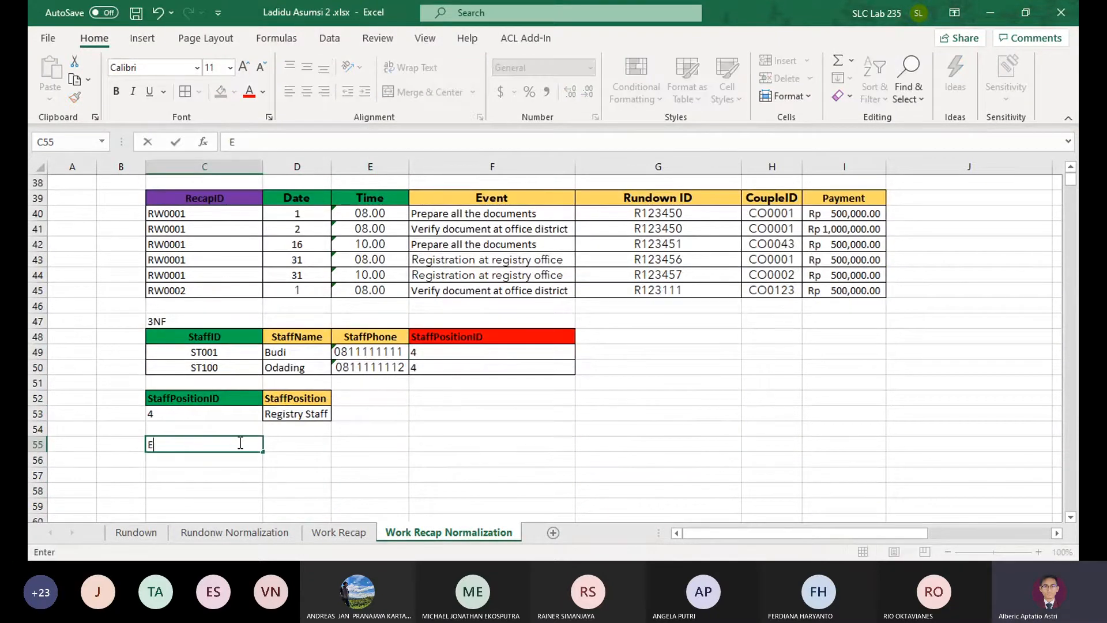
pyautogui.write('ventID')
pyautogui.press('Tab')
pyautogui.write('Event')
pyautogui.press('Tab')
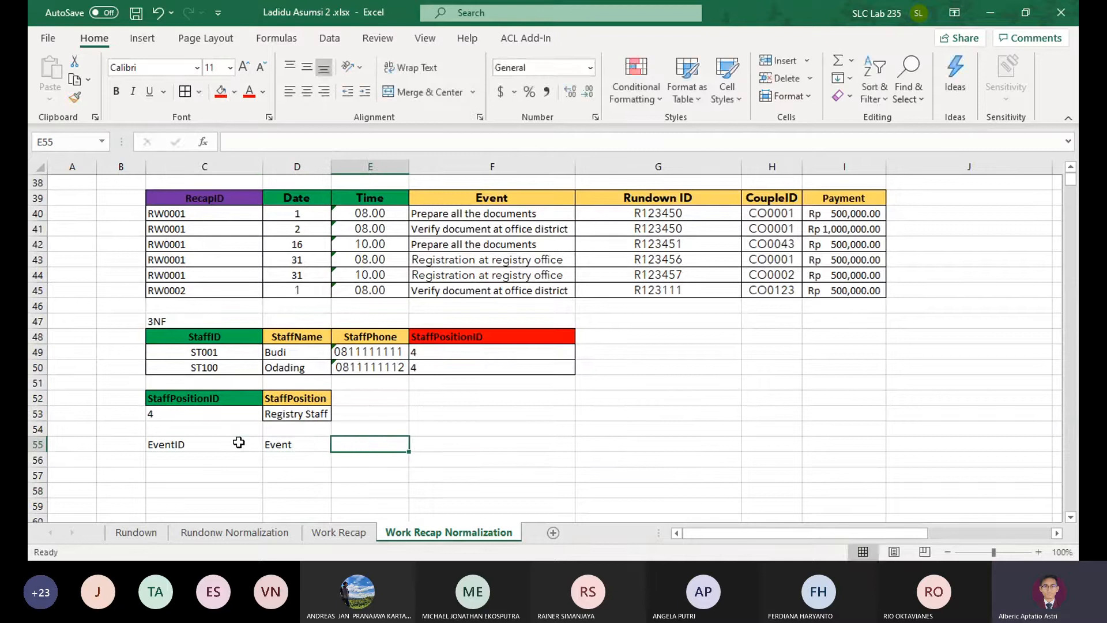
pyautogui.write('Payment')
pyautogui.press('Return')
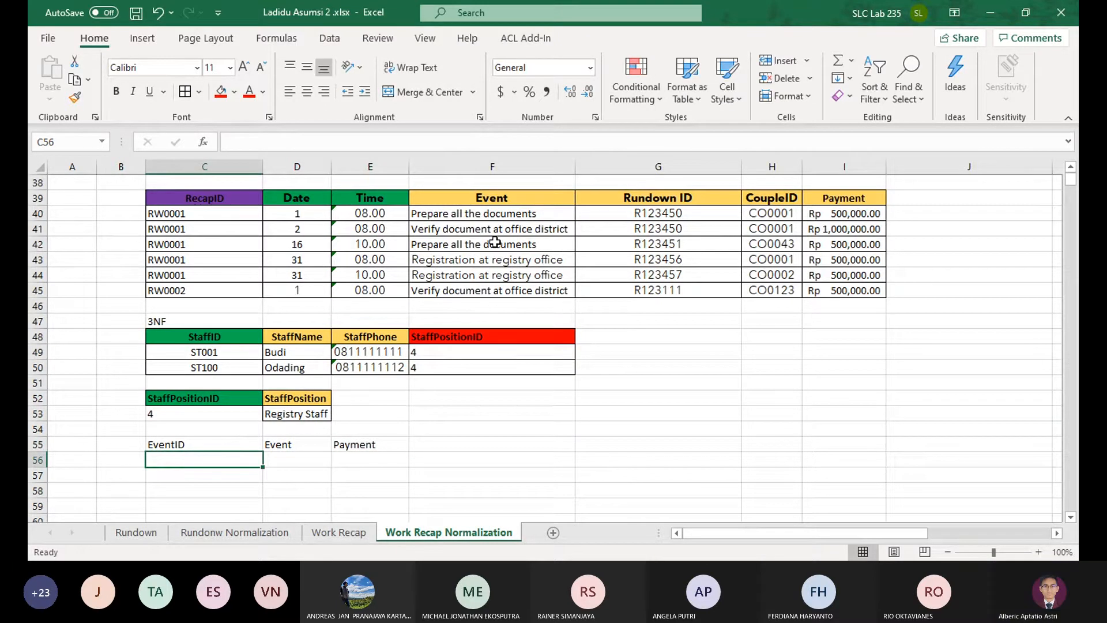
# Go to the Event table on the Rundonw Normalization sheet
pyautogui.click(337, 535)
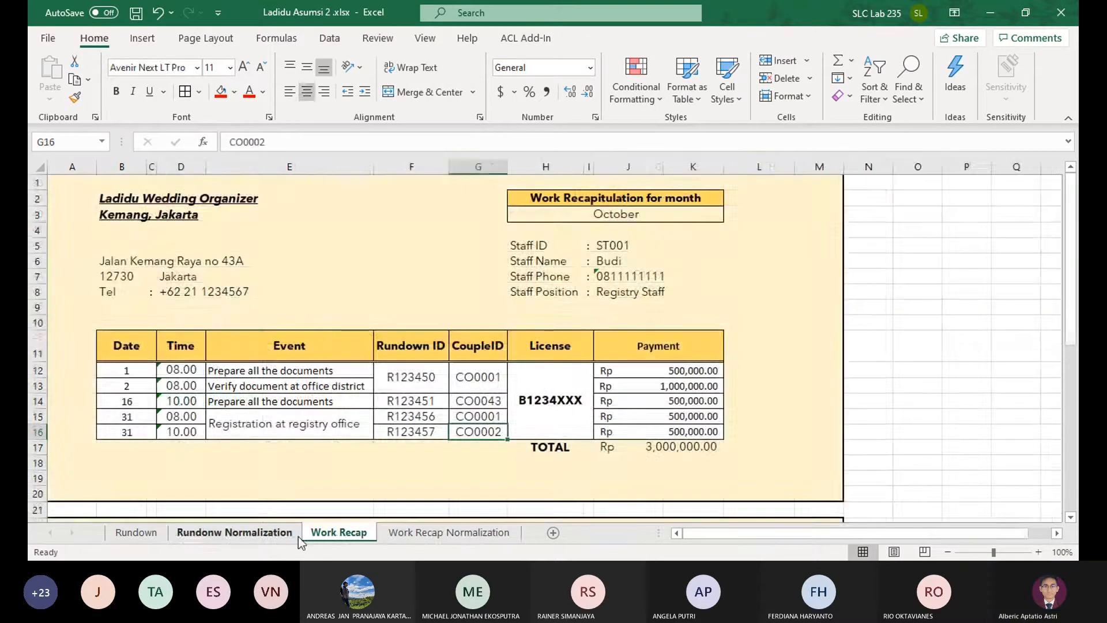
pyautogui.click(291, 533)
pyautogui.scroll(7, 126, 285)
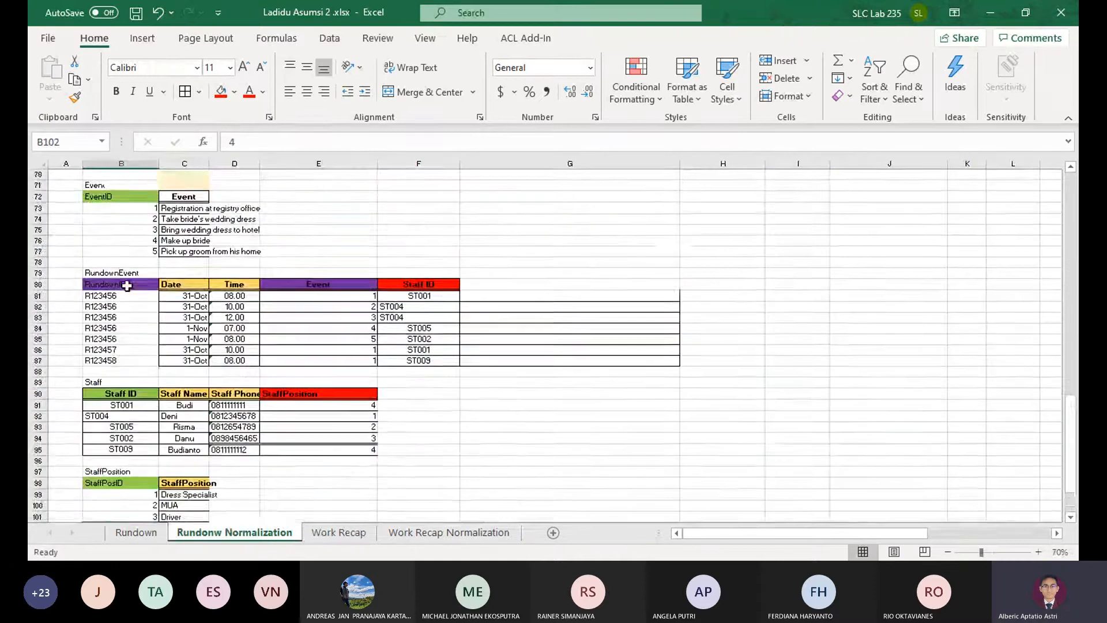
pyautogui.moveTo(124, 272); pyautogui.dragTo(200, 319)
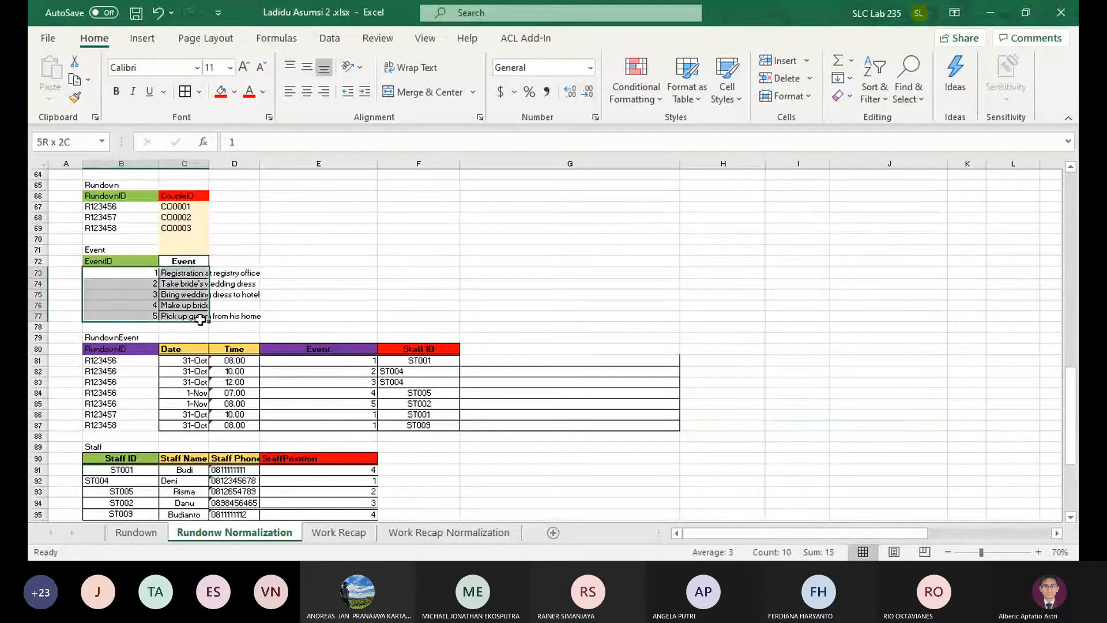
pyautogui.hotkey('ctrl', 'c')
pyautogui.click(177, 273)
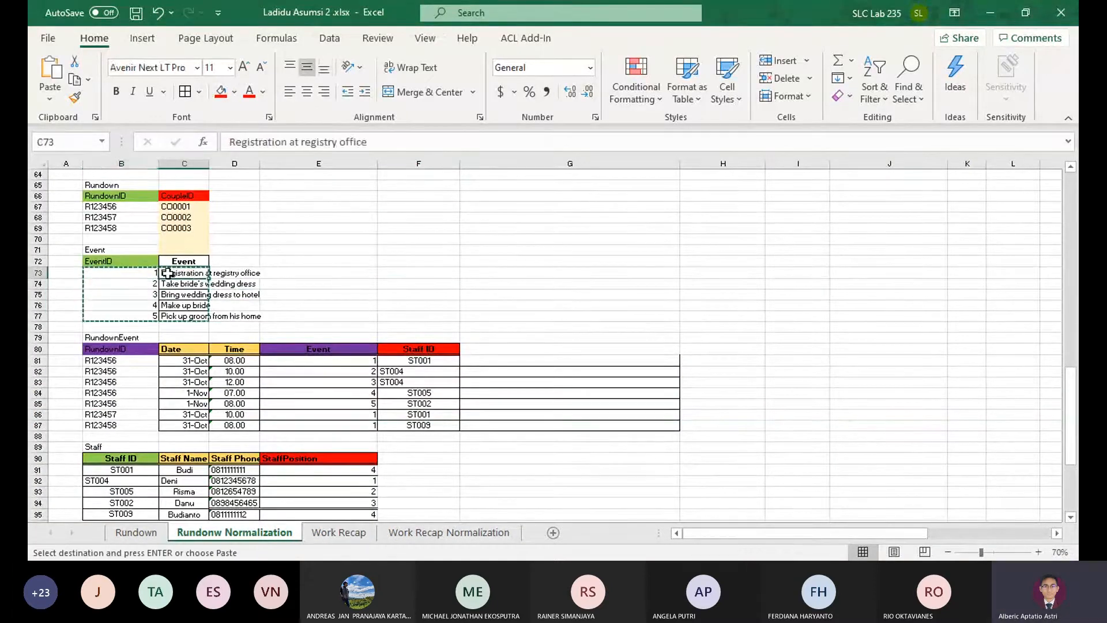
pyautogui.click(151, 272)
pyautogui.press('Escape')
# Copy event 1, Registration at registry office, from B73:C73 into C56:D56 of the Work Recap Normalization sheet
pyautogui.moveTo(153, 273); pyautogui.dragTo(183, 275)
pyautogui.hotkey('ctrl', 'c')
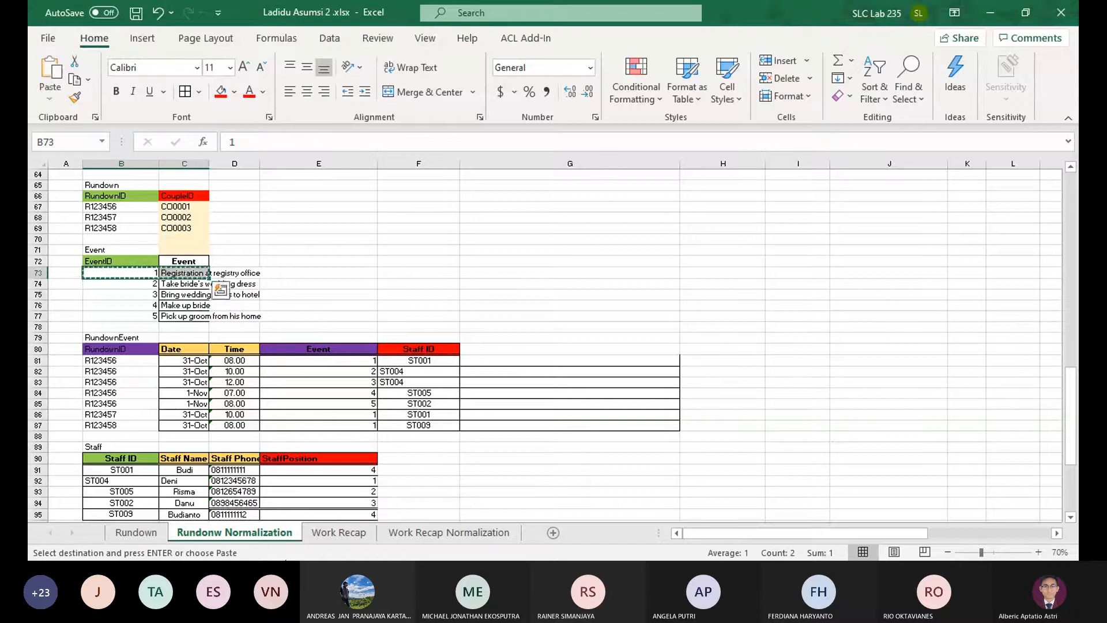
pyautogui.click(438, 532)
pyautogui.click(208, 459)
pyautogui.press('Return')
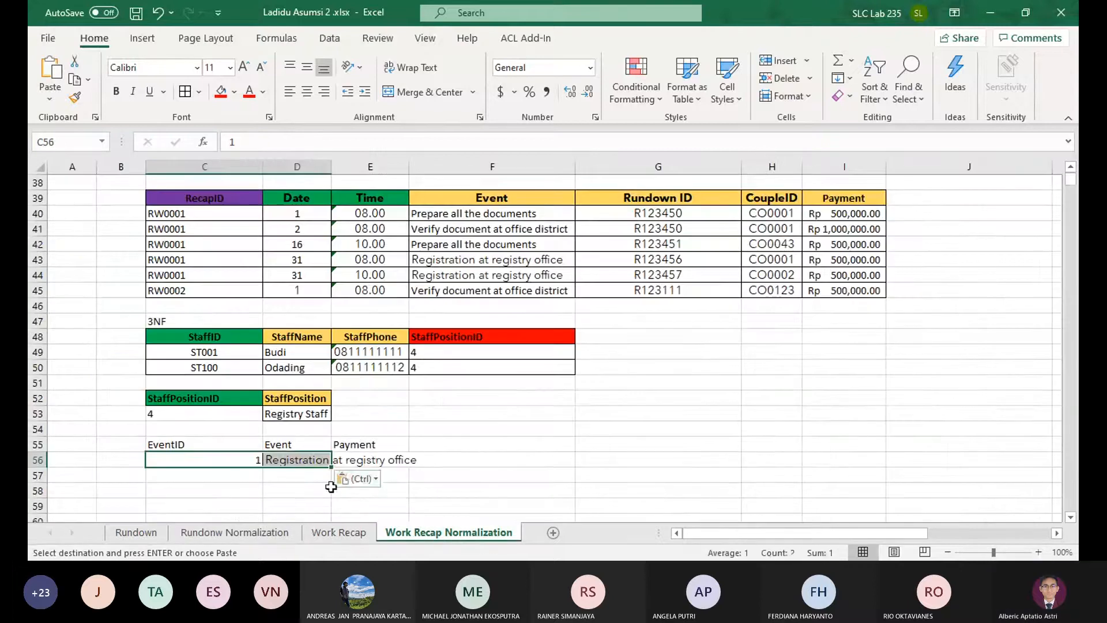
# Widen column D so the full event name in D56 fits
pyautogui.doubleClick(327, 170)
pyautogui.hotkey('ctrl', 'z')
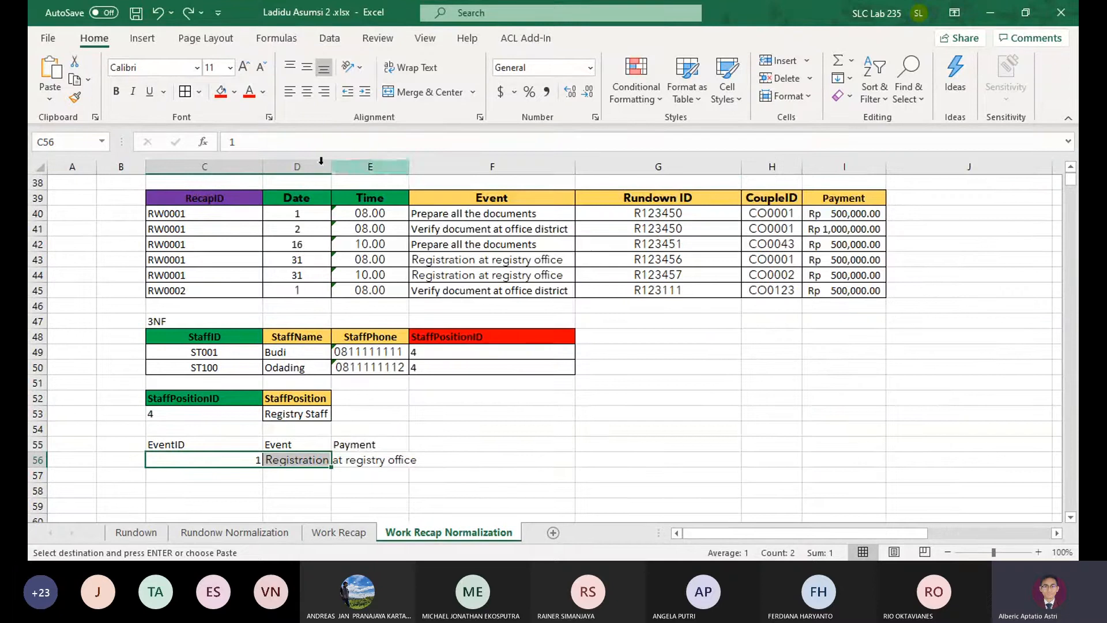
pyautogui.moveTo(331, 166); pyautogui.dragTo(419, 184)
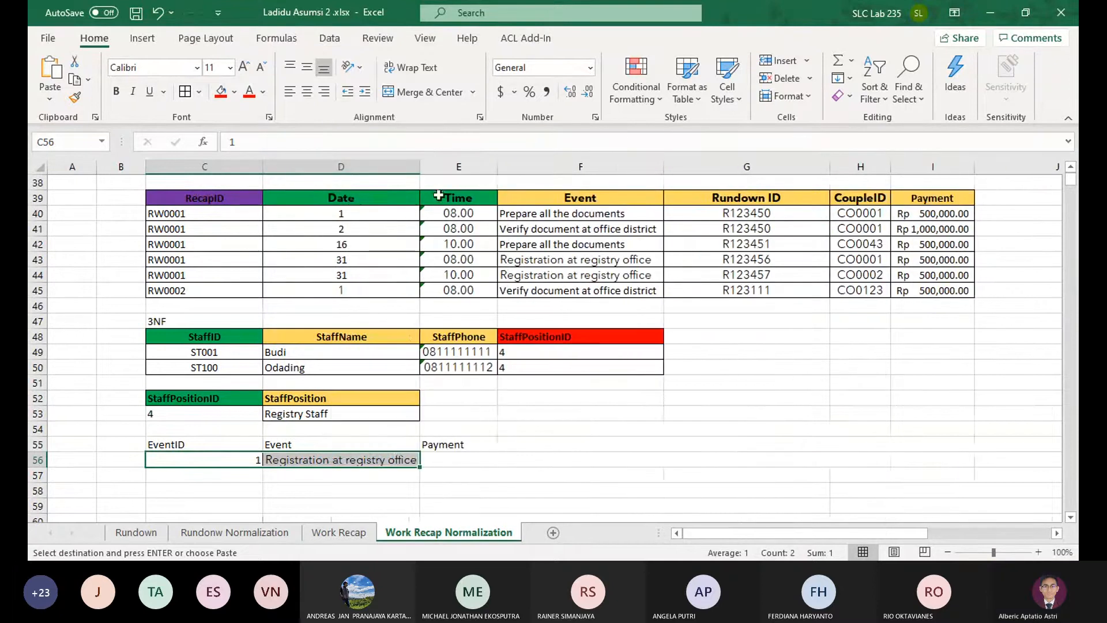
# Copy the registry office registration payment from I44 into E56 of the event table
pyautogui.click(919, 212)
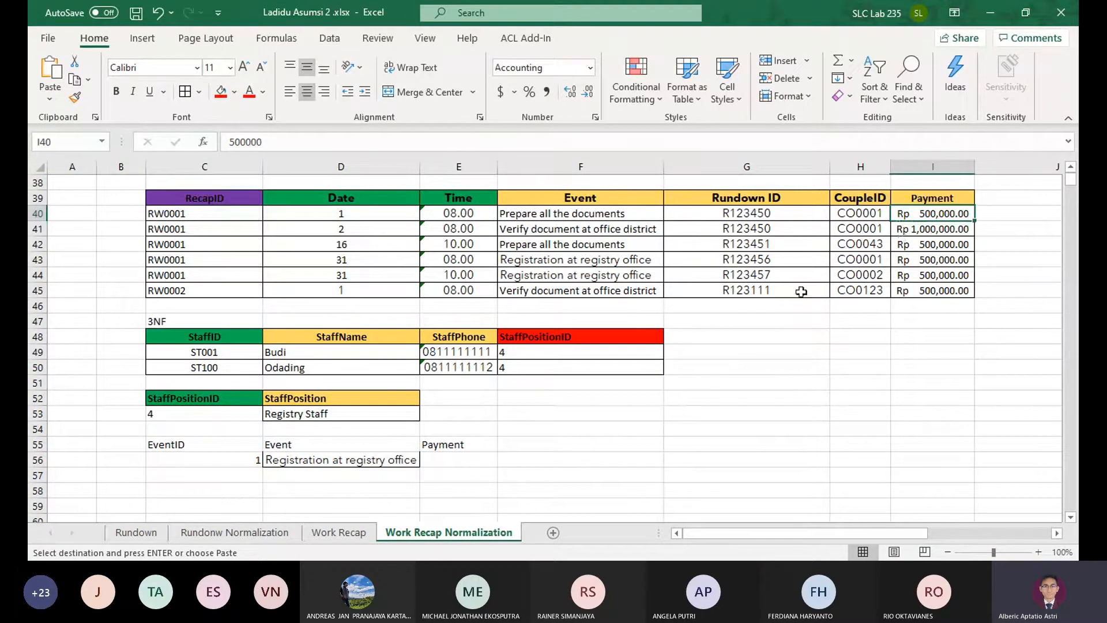
pyautogui.click(932, 275)
pyautogui.hotkey('ctrl', 'c')
pyautogui.click(458, 460)
pyautogui.hotkey('ctrl', 'v')
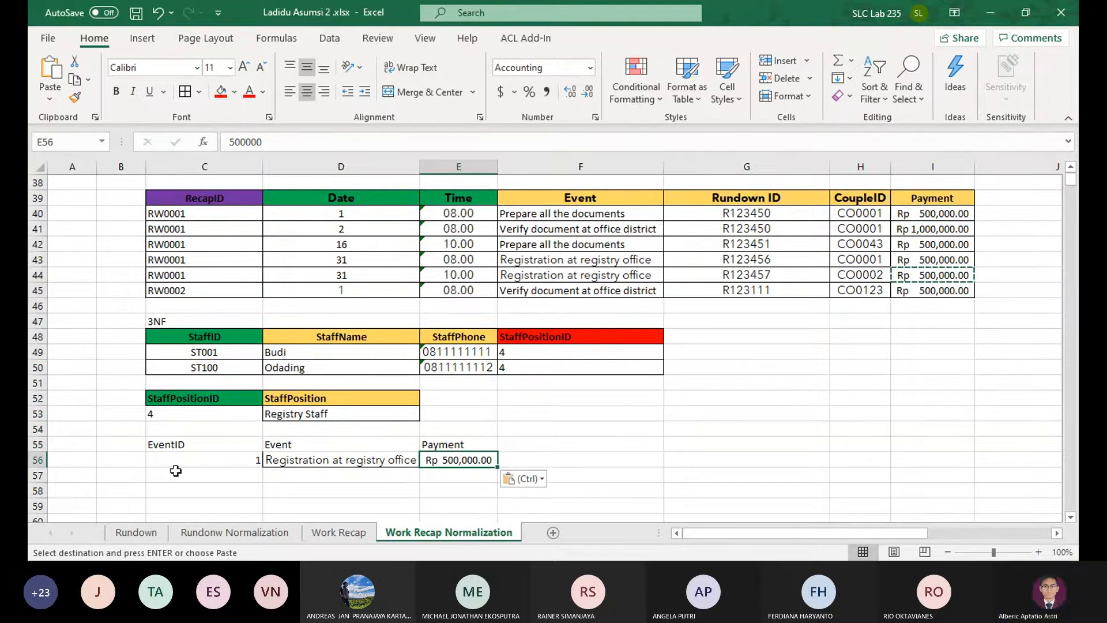
# Copy the events Prepare all the documents and Verify document at office district from F40 and F41 into D57 and D58
pyautogui.click(583, 231)
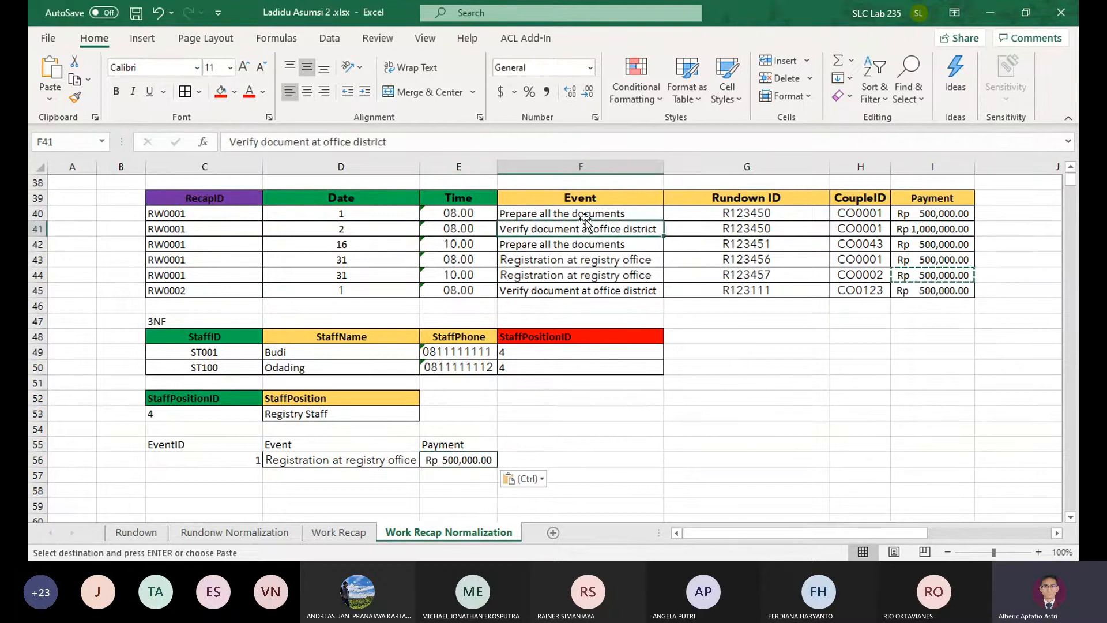
pyautogui.click(583, 216)
pyautogui.hotkey('ctrl', 'c')
pyautogui.click(348, 474)
pyautogui.hotkey('ctrl', 'v')
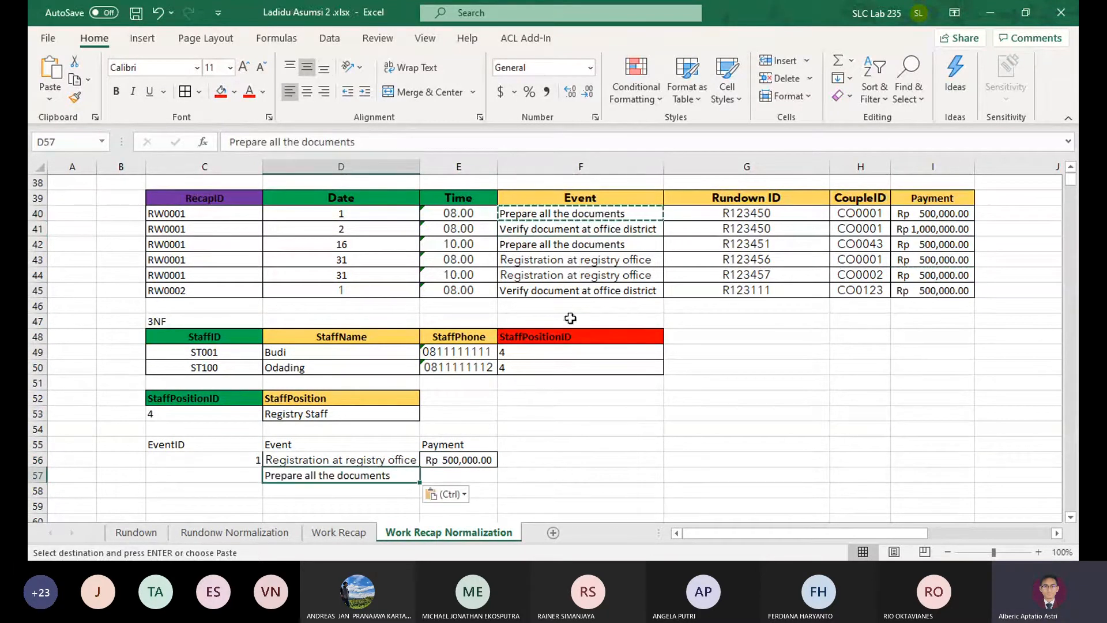
pyautogui.click(596, 231)
pyautogui.hotkey('ctrl', 'c')
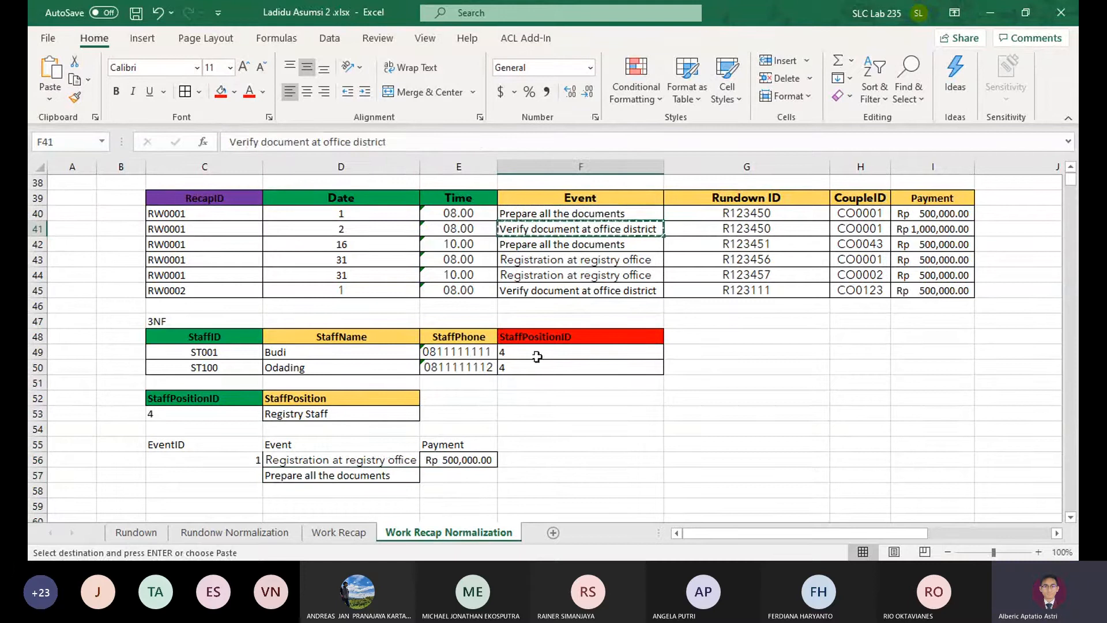
pyautogui.click(344, 489)
pyautogui.hotkey('ctrl', 'v')
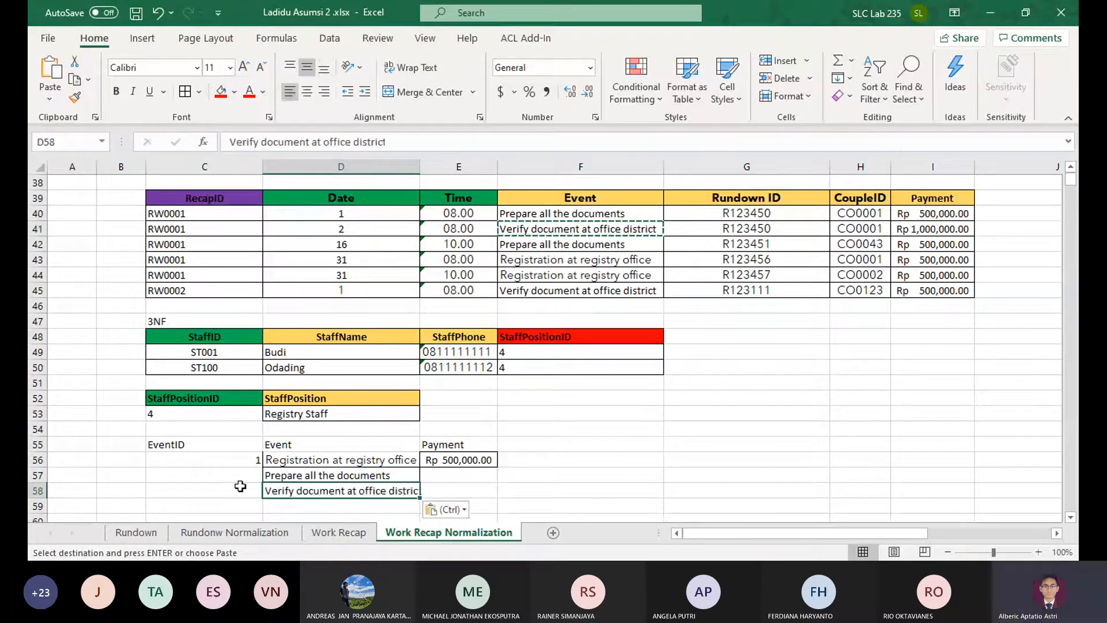
# Check the EventIDs already used on the Rundonw Normalization sheet and enter IDs 6 and 7 in C57 and C58
pyautogui.click(234, 532)
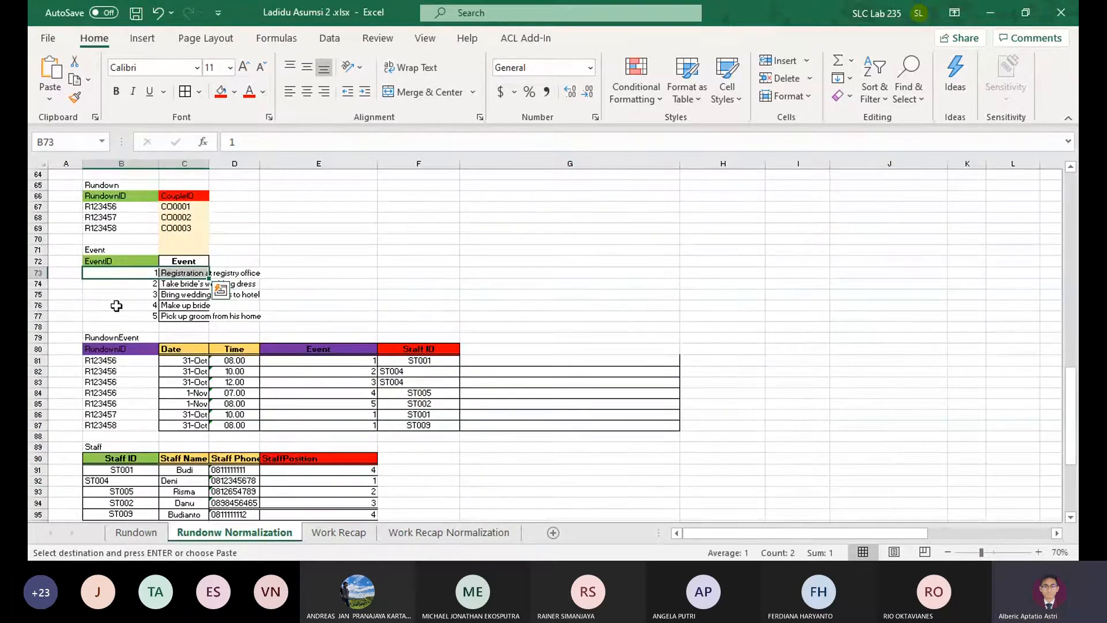
pyautogui.click(403, 532)
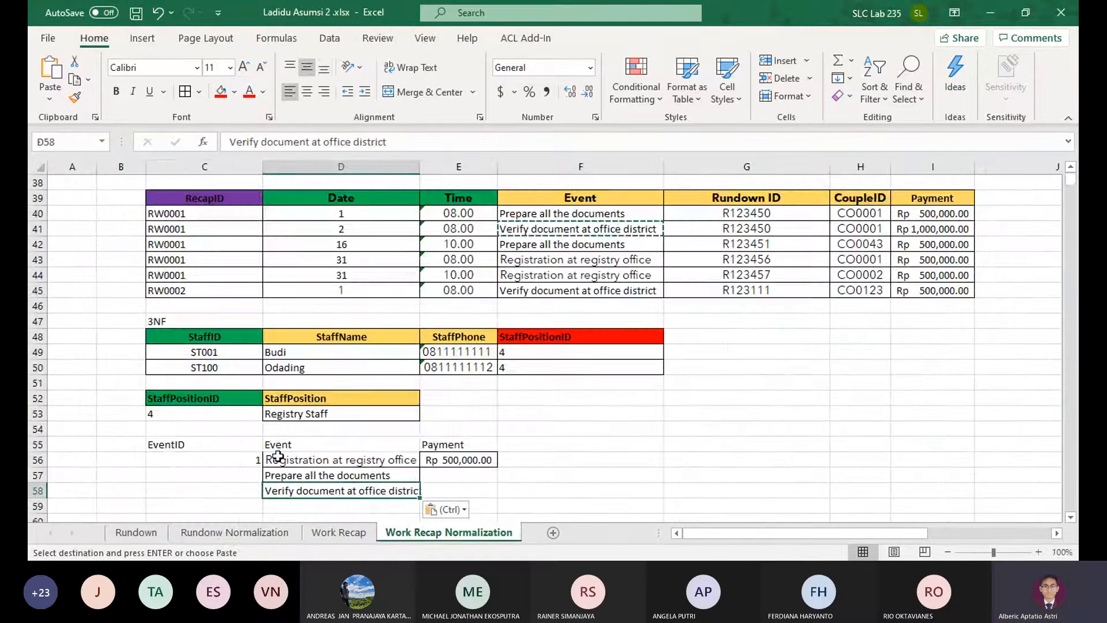
pyautogui.click(224, 474)
pyautogui.write('6')
pyautogui.press('Return')
pyautogui.write('7')
pyautogui.press('Return')
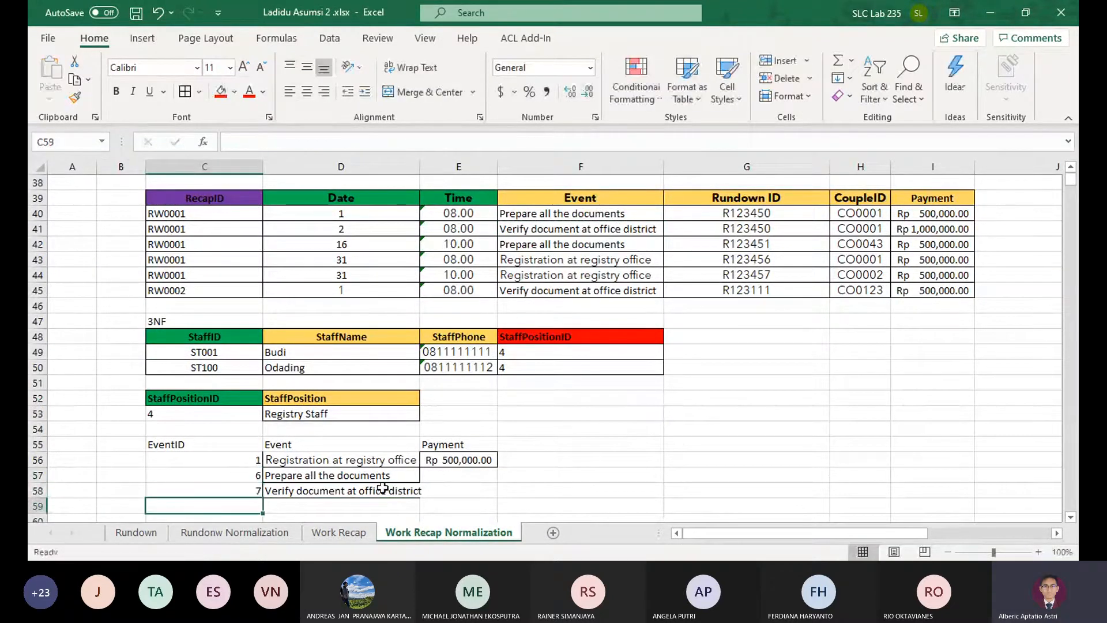
# Copy the payments from I40 and I41 into E57 and E58 of the event table
pyautogui.click(900, 214)
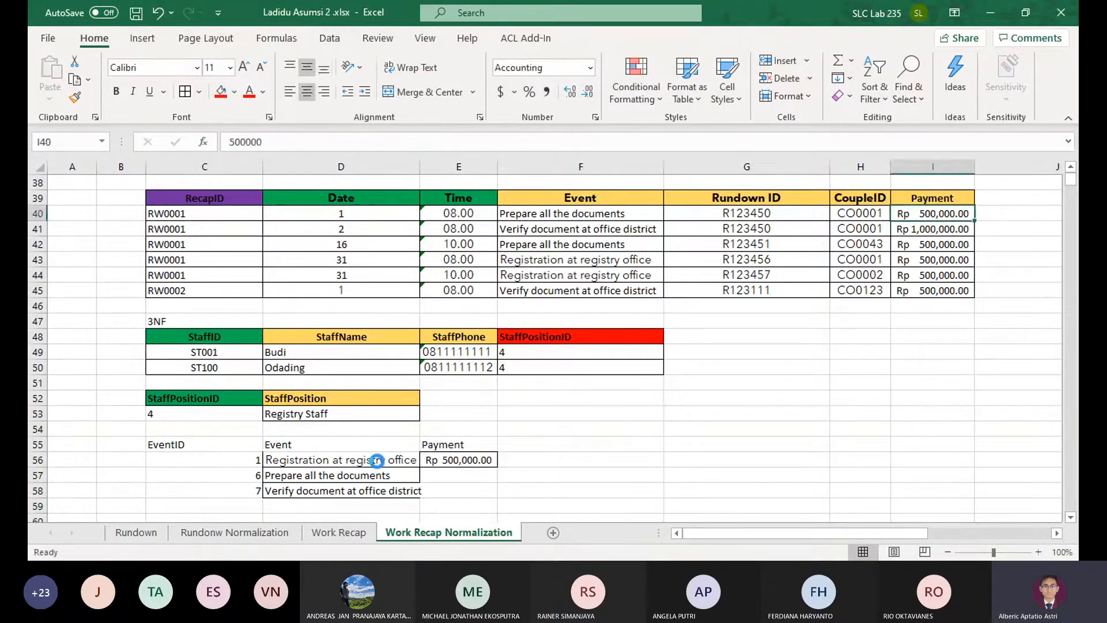
pyautogui.hotkey('ctrl', 'c')
pyautogui.click(464, 475)
pyautogui.hotkey('ctrl', 'v')
pyautogui.click(905, 229)
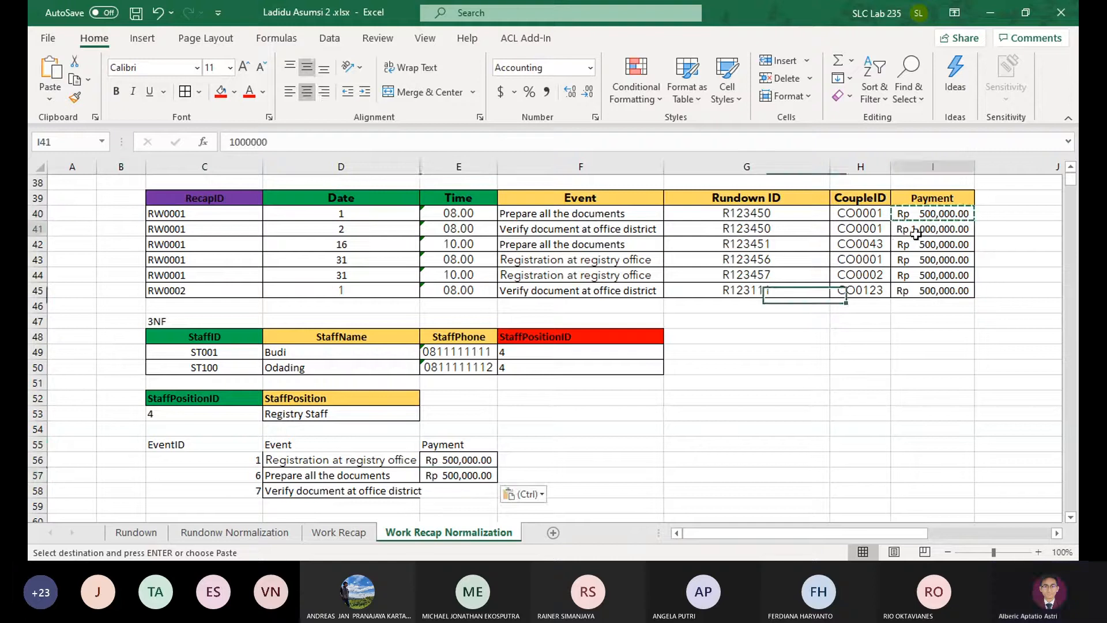
pyautogui.hotkey('ctrl', 'c')
pyautogui.click(458, 491)
pyautogui.hotkey('ctrl', 'v')
# Autofit columns E and D to the event table's contents
pyautogui.click(525, 475)
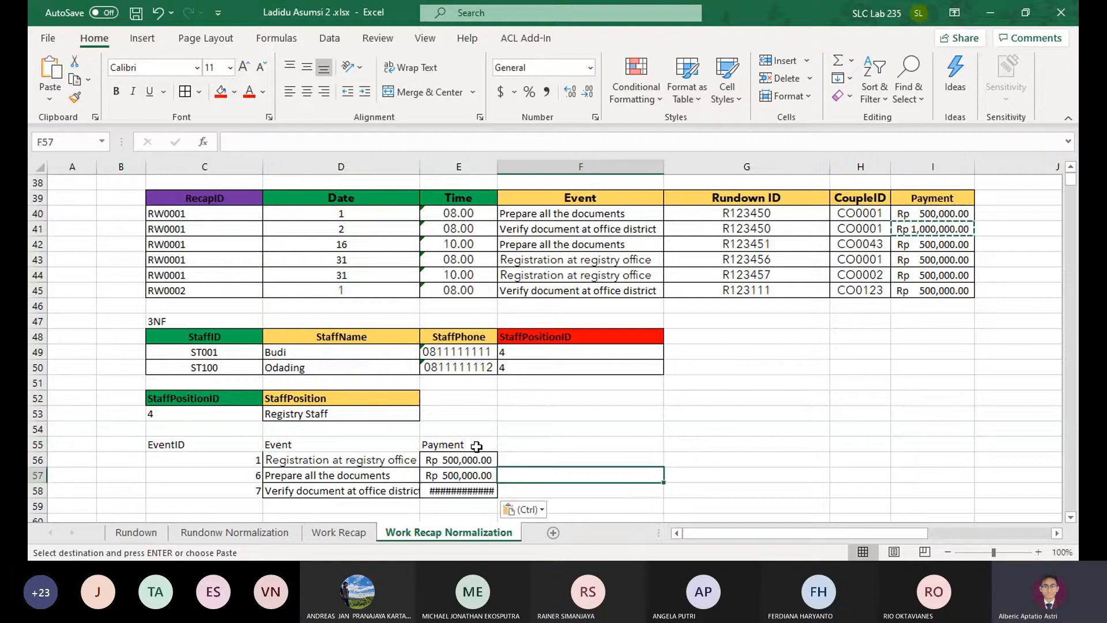
pyautogui.doubleClick(498, 167)
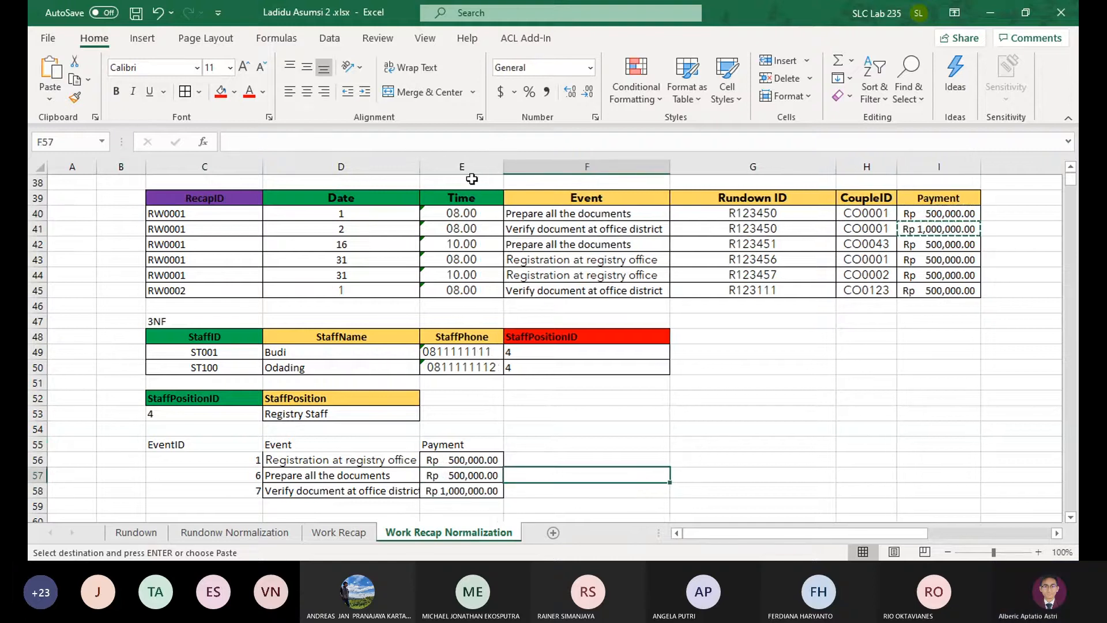
pyautogui.doubleClick(415, 167)
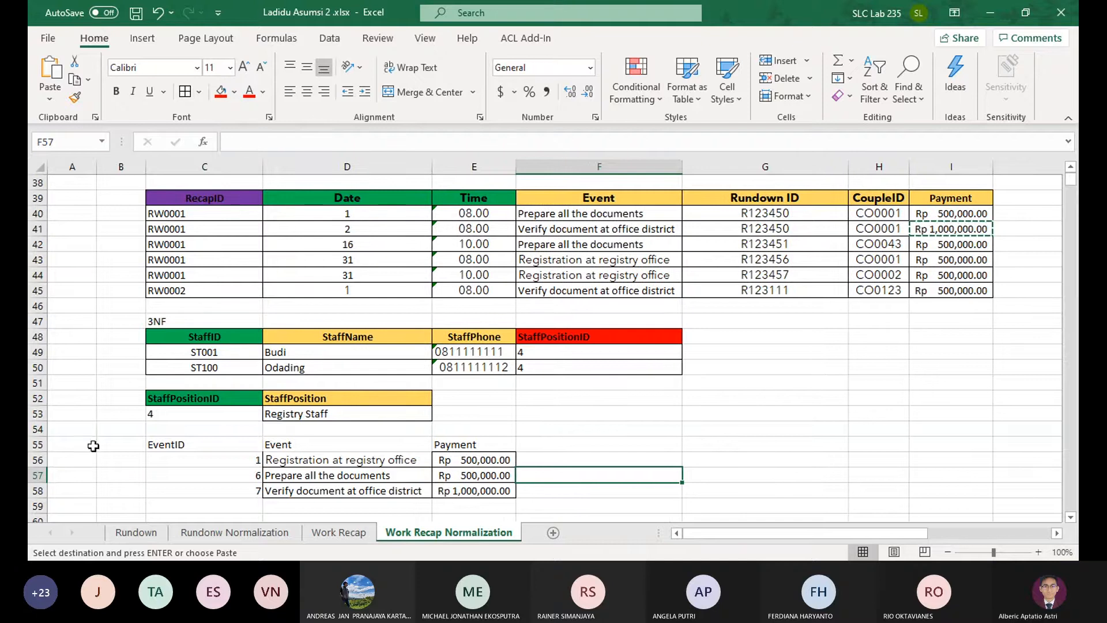
# Fill the EventID header in C55 with green and the Event and Payment headers in D55:E55 with gold
pyautogui.click(191, 447)
pyautogui.click(235, 98)
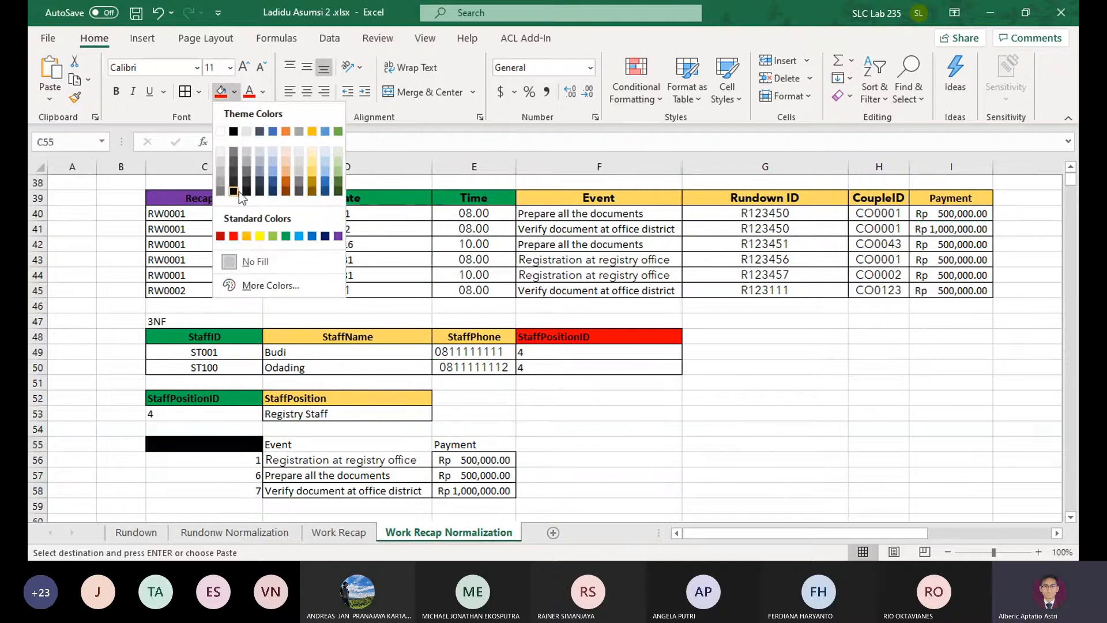
pyautogui.click(276, 230)
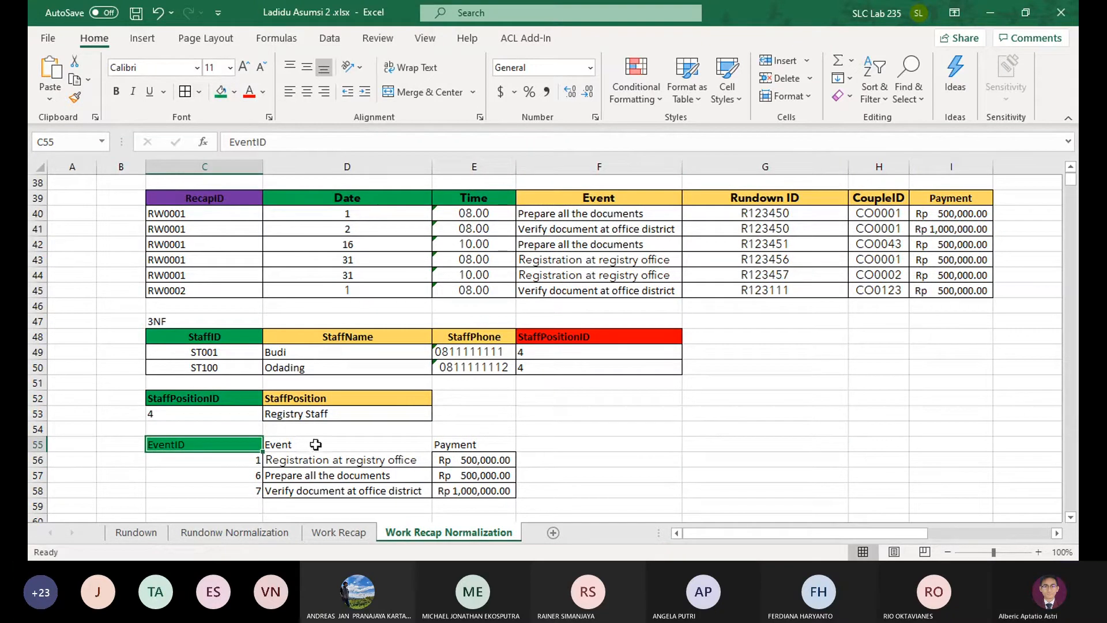
pyautogui.moveTo(315, 443); pyautogui.dragTo(461, 444)
pyautogui.click(238, 93)
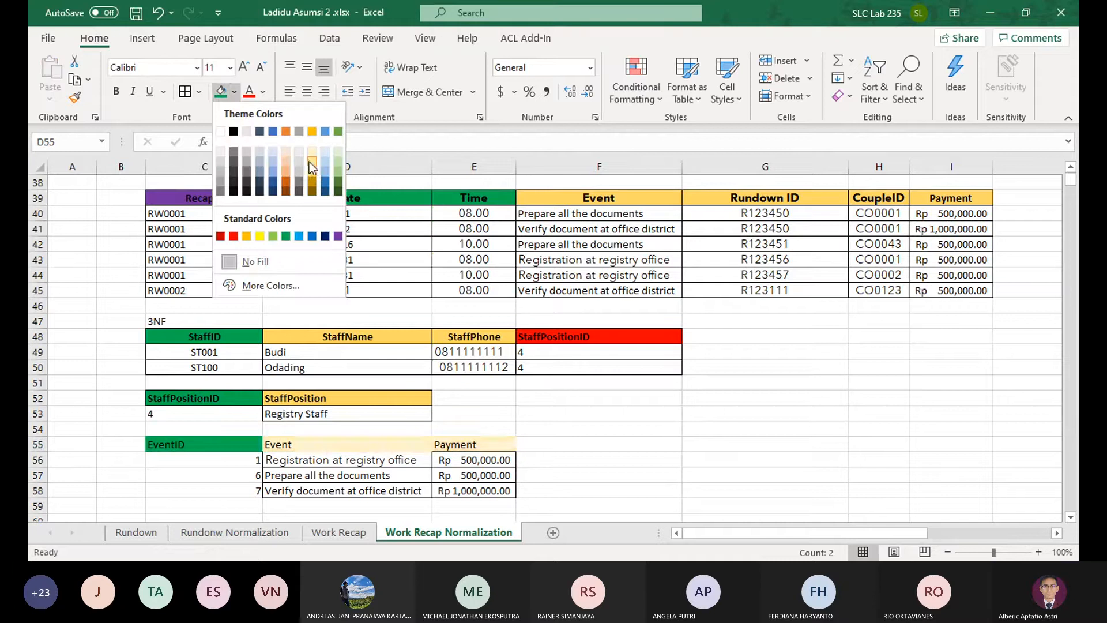
pyautogui.click(313, 172)
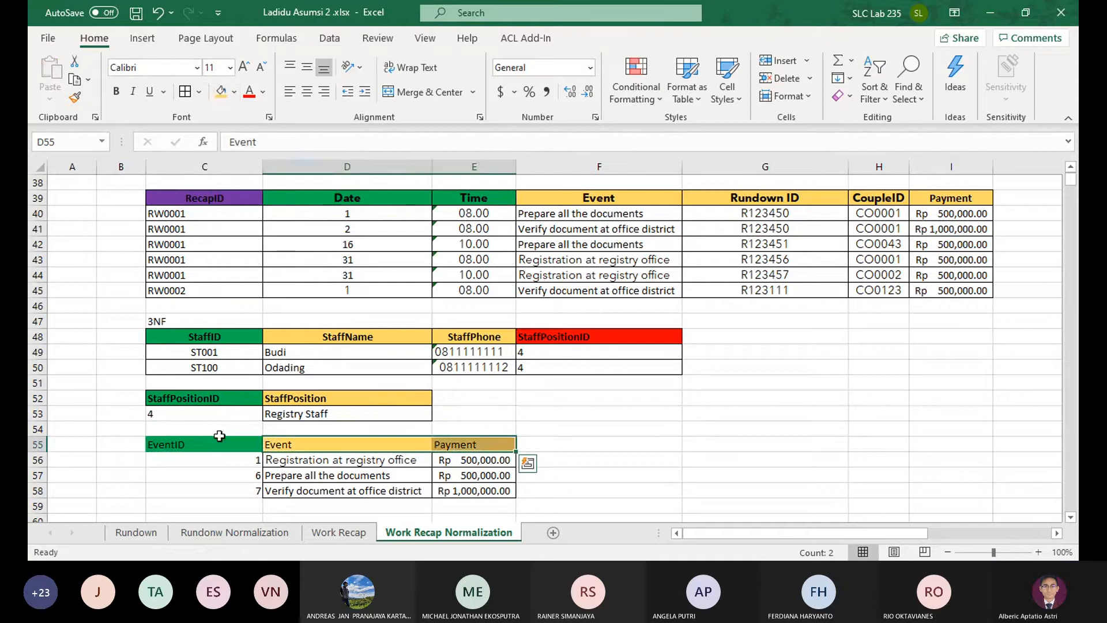
# Bold the event table headers and apply borders to the event table C55:E58 and the staff position table C52:D53
pyautogui.moveTo(218, 437); pyautogui.dragTo(448, 443)
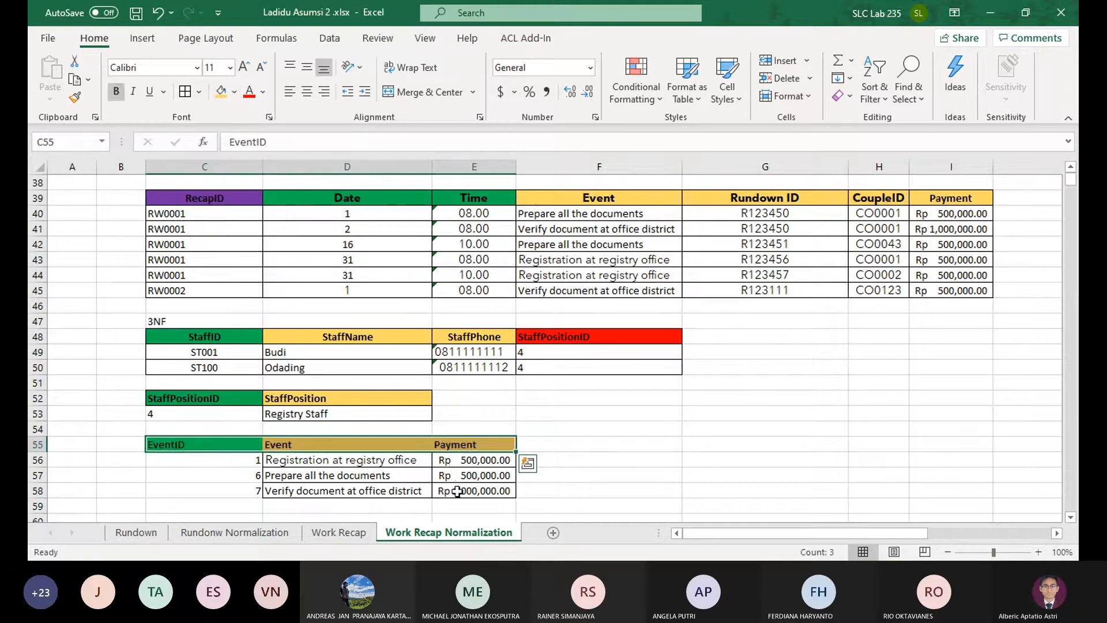
pyautogui.moveTo(457, 491); pyautogui.dragTo(278, 404)
pyautogui.click(183, 95)
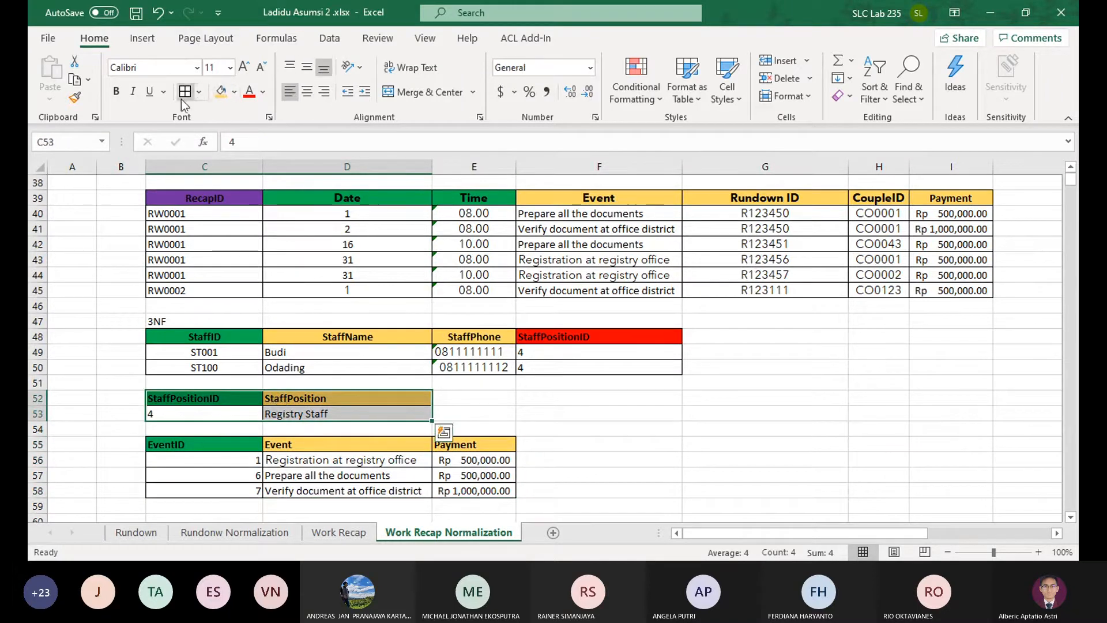
# Review the remaining transitive dependency Rundown -> CoupleID and the Rundown ID and CoupleID columns of the 1NF table
pyautogui.click(566, 435)
pyautogui.scroll(7, 625, 423)
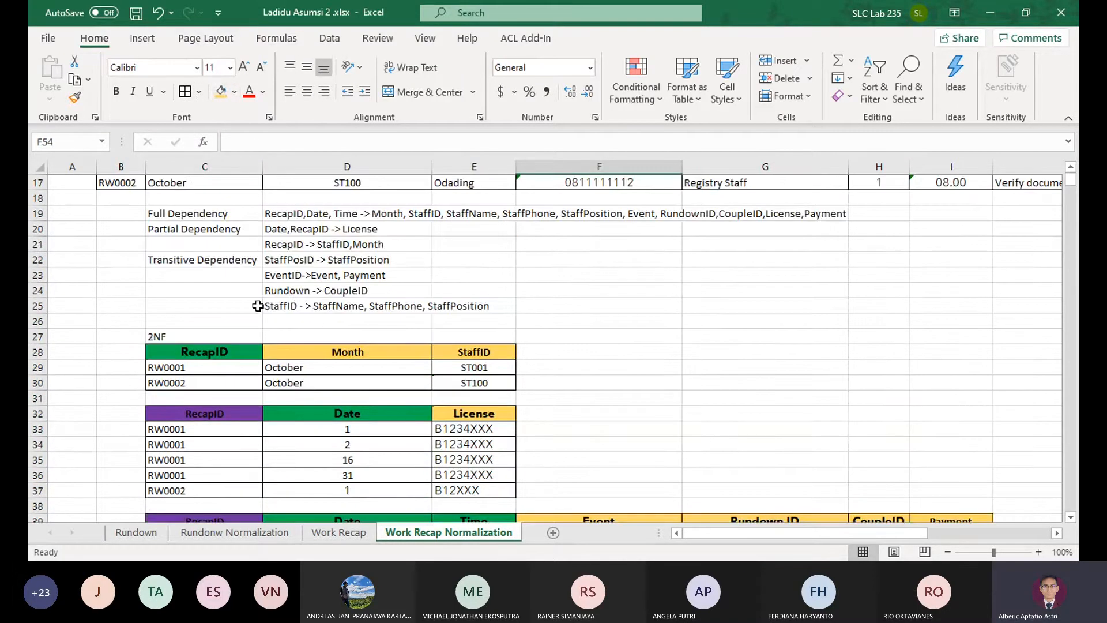
pyautogui.click(295, 295)
pyautogui.scroll(-2, 295, 297)
pyautogui.scroll(7, 655, 309)
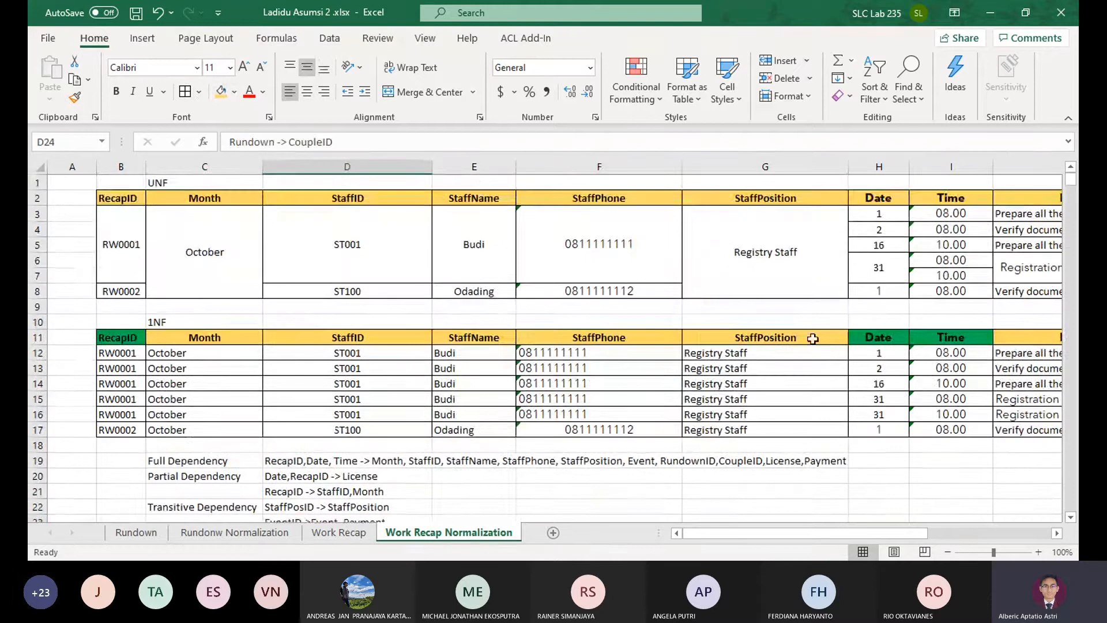
pyautogui.moveTo(916, 387); pyautogui.dragTo(969, 416)
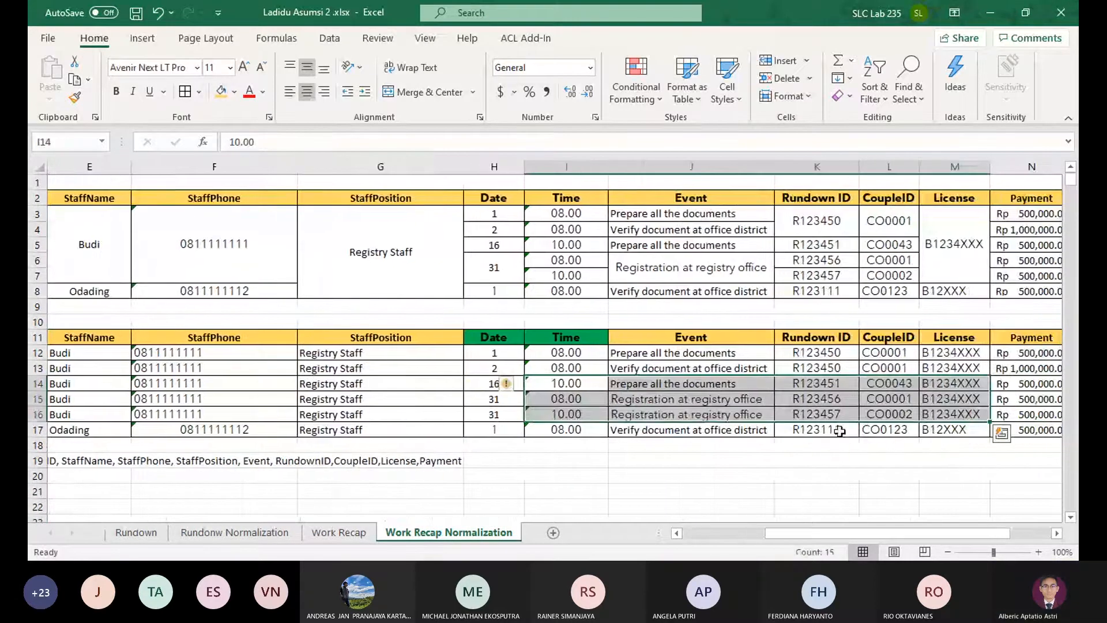
pyautogui.scroll(-6, 749, 427)
pyautogui.click(568, 413)
pyautogui.hscroll(-3, 297, 463)
pyautogui.scroll(-8, 231, 438)
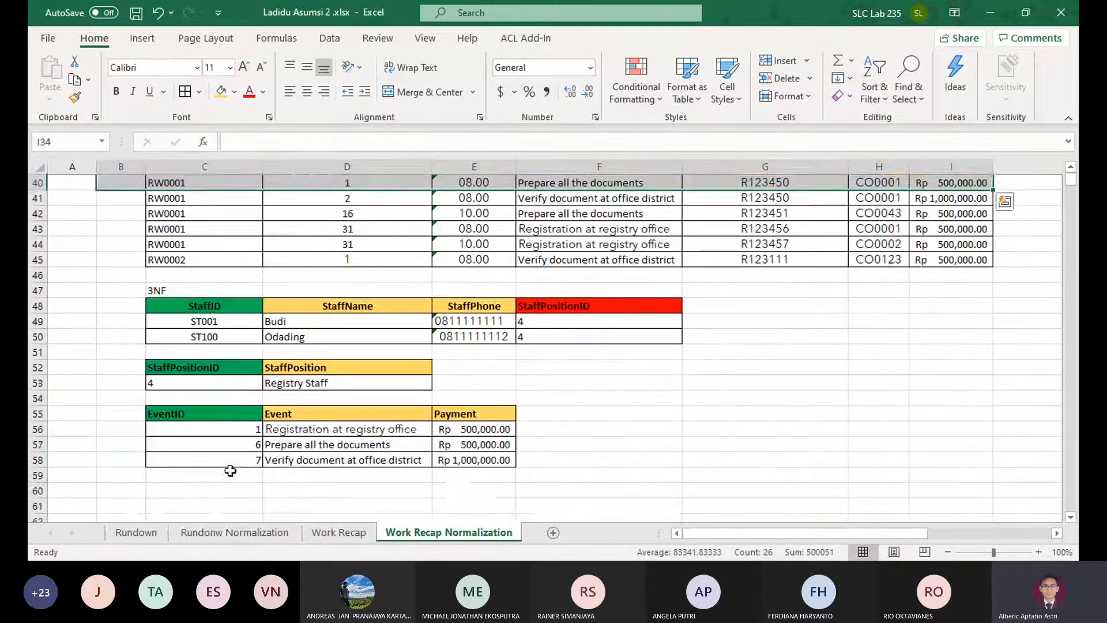
# Enter the headers RundownID and CoupleID in C60:D60 for a new 3NF rundown table
pyautogui.click(222, 475)
pyautogui.click(220, 489)
pyautogui.write('Rundow')
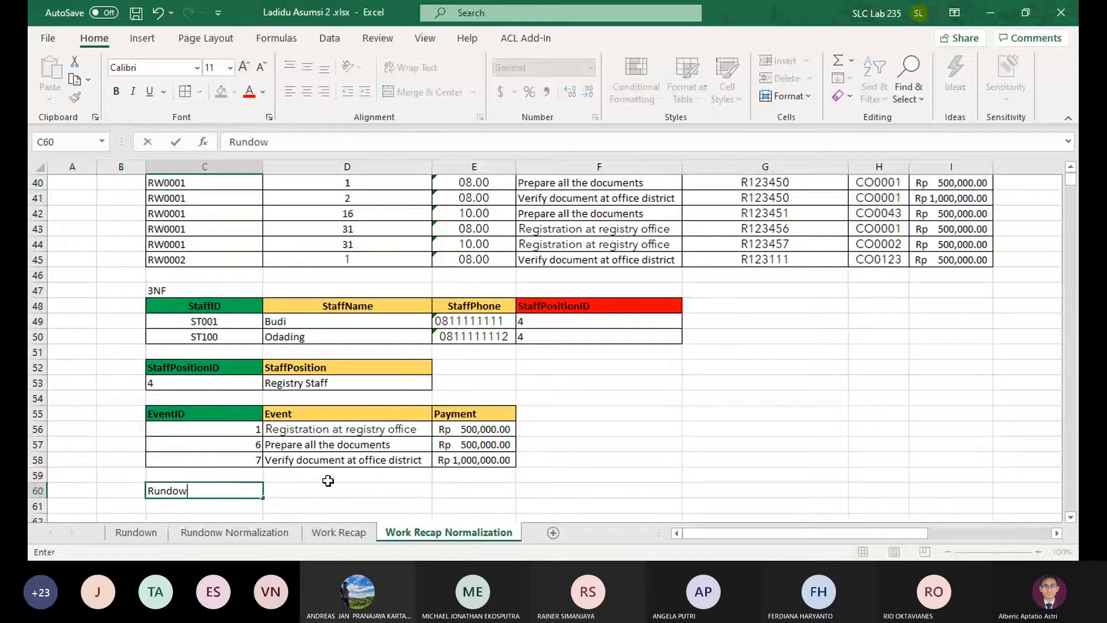
pyautogui.write('nID')
pyautogui.click(329, 485)
pyautogui.write('CoupleID')
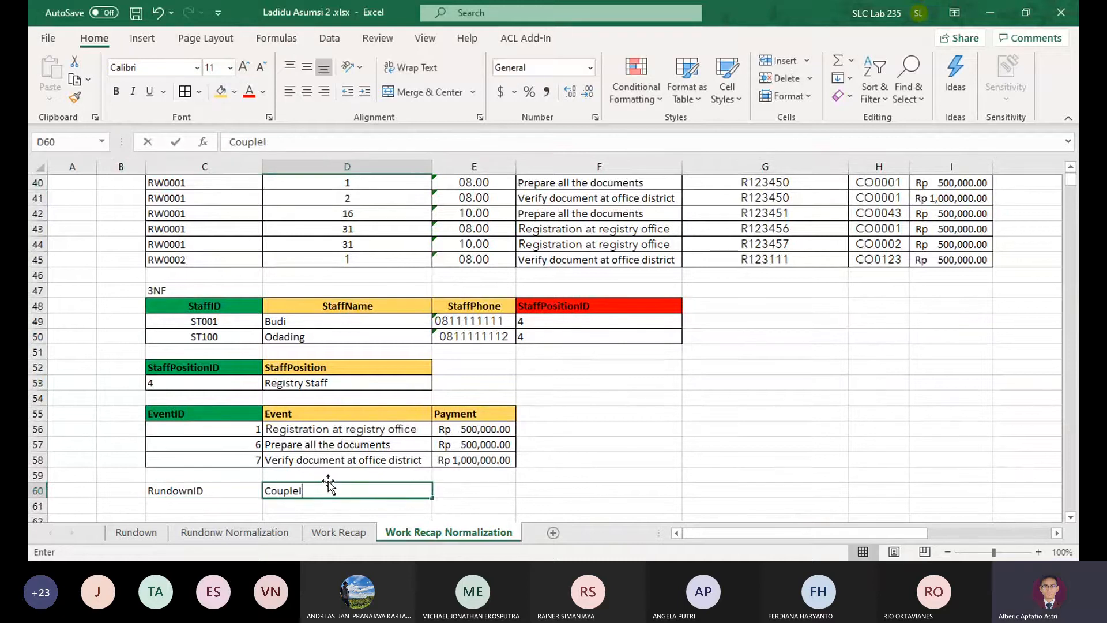
pyautogui.press('Tab')
# Copy the Rundown ID and CoupleID values from the 1NF table into C61:D66 under the rundown table headers
pyautogui.click(254, 502)
pyautogui.scroll(13, 535, 343)
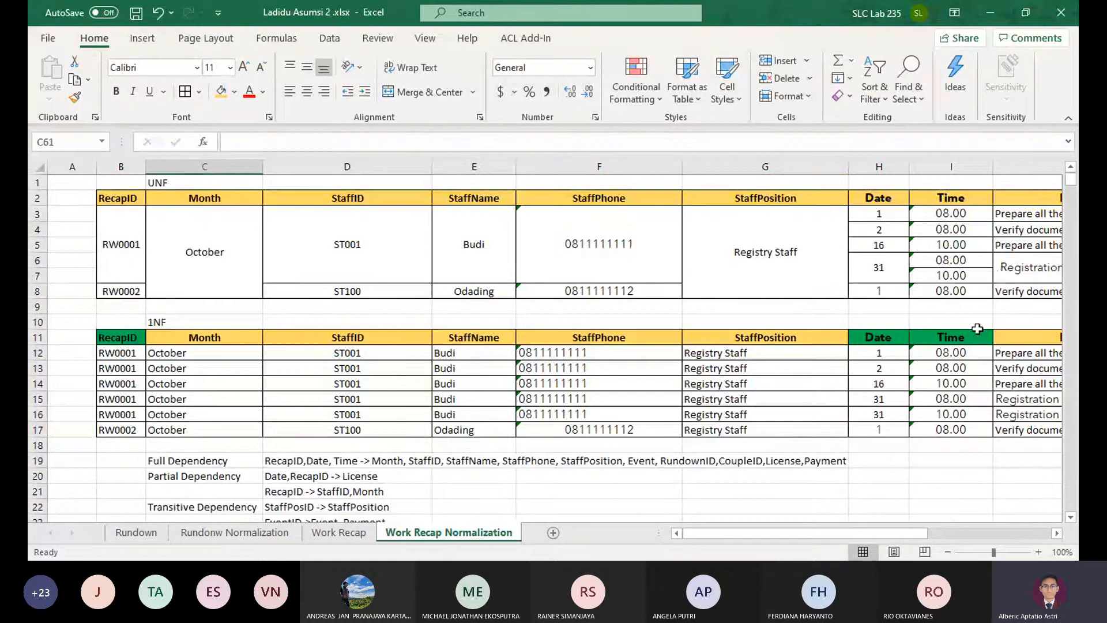
pyautogui.hscroll(4, 977, 329)
pyautogui.moveTo(819, 352); pyautogui.dragTo(830, 533)
pyautogui.hotkey('ctrl', 'c')
pyautogui.moveTo(545, 320); pyautogui.dragTo(279, 348)
pyautogui.scroll(-7, 185, 427)
pyautogui.click(145, 355)
pyautogui.hotkey('ctrl', 'v')
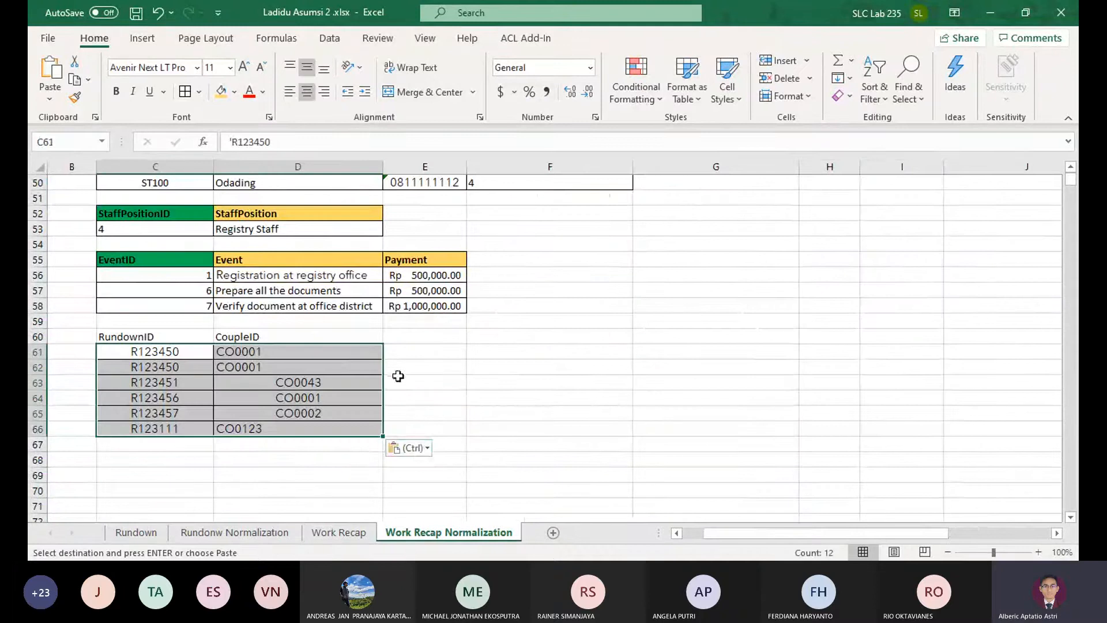
pyautogui.click(404, 379)
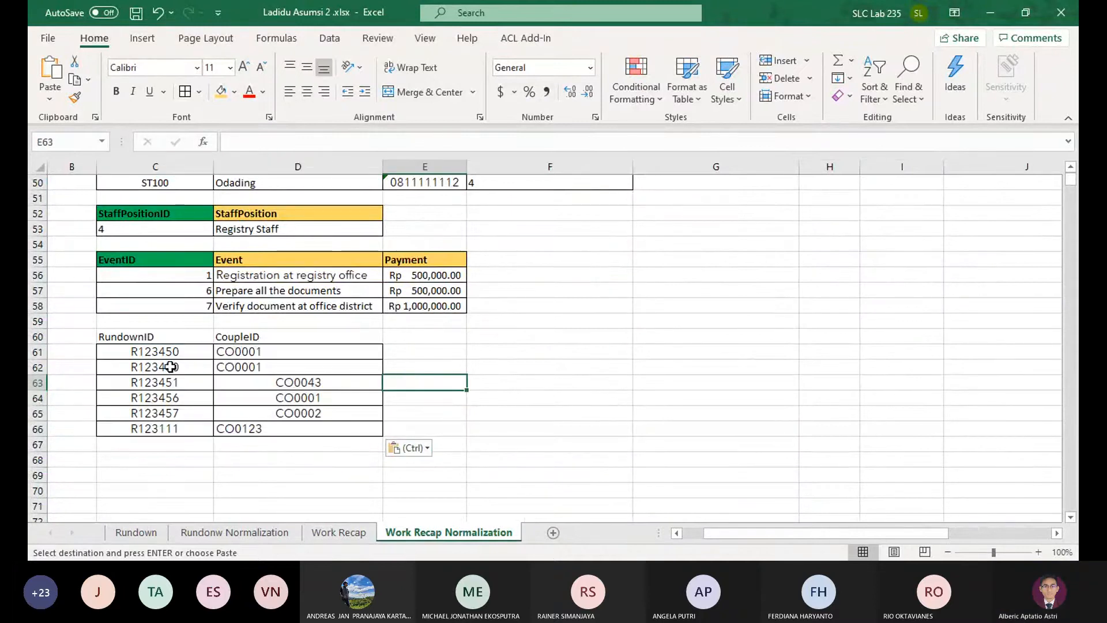
# Delete row 62, the duplicate R123450 entry in the rundown table
pyautogui.click(38, 367)
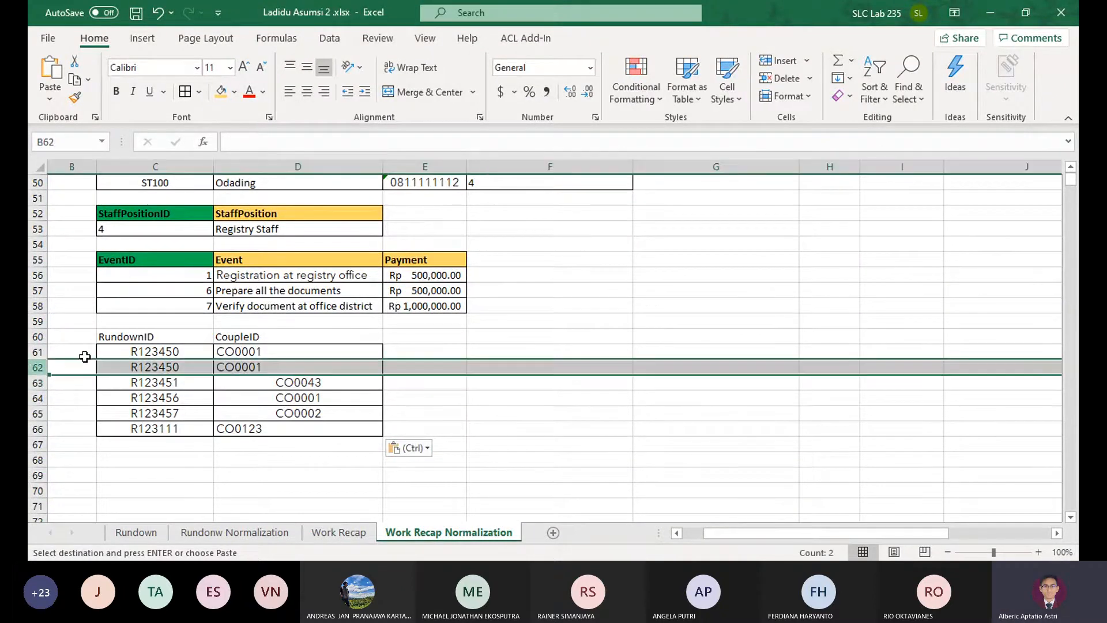
pyautogui.click(781, 78)
pyautogui.hotkey('ctrl', 'z')
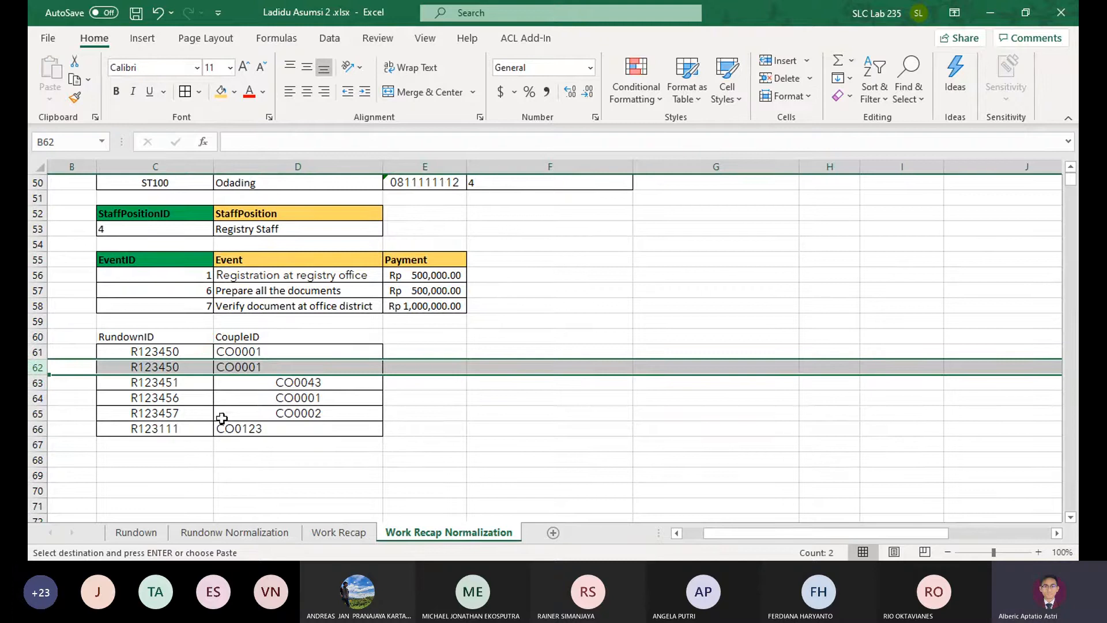
pyautogui.click(781, 79)
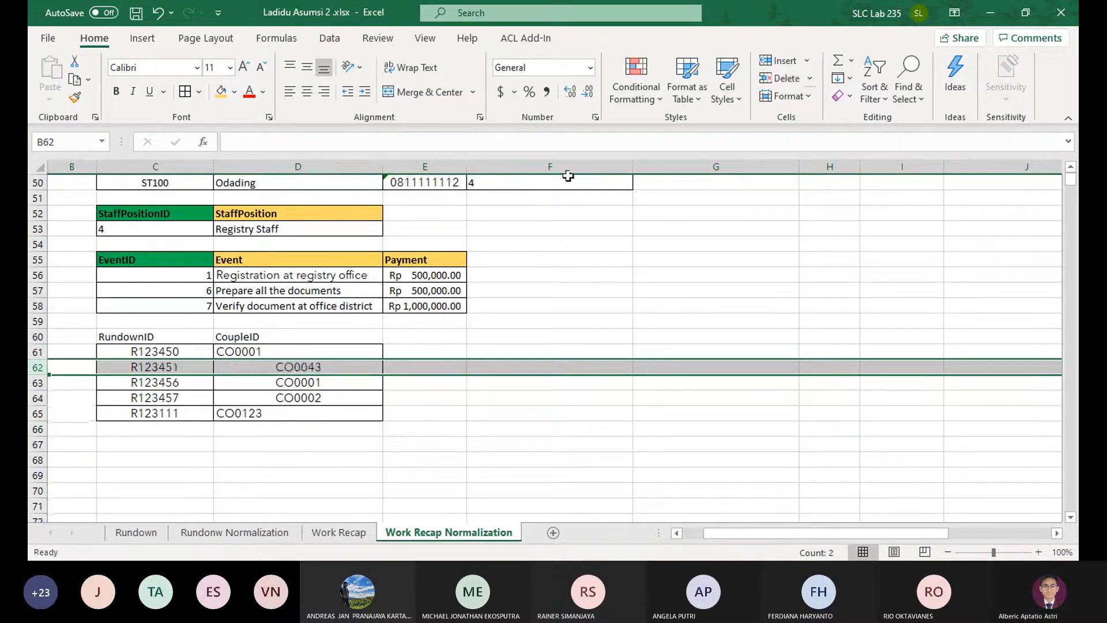
pyautogui.click(442, 485)
# Fill the RundownID header in C60 with green and the CoupleID header in D60 with gold, and bold both headers
pyautogui.scroll(2, 373, 287)
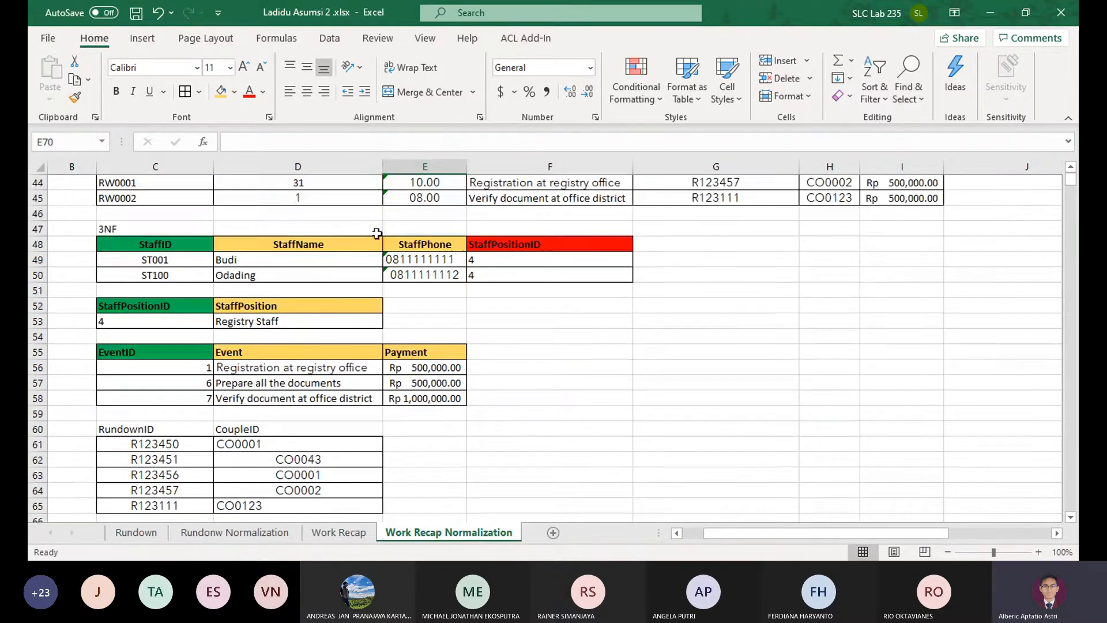
pyautogui.click(130, 430)
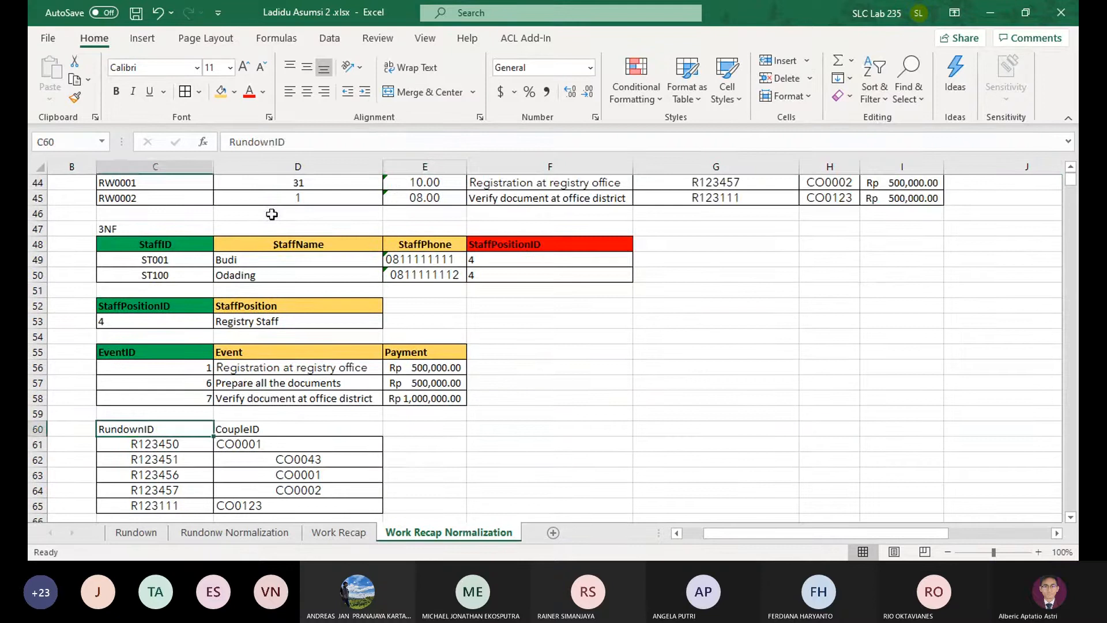
pyautogui.click(234, 92)
pyautogui.click(287, 233)
pyautogui.click(291, 428)
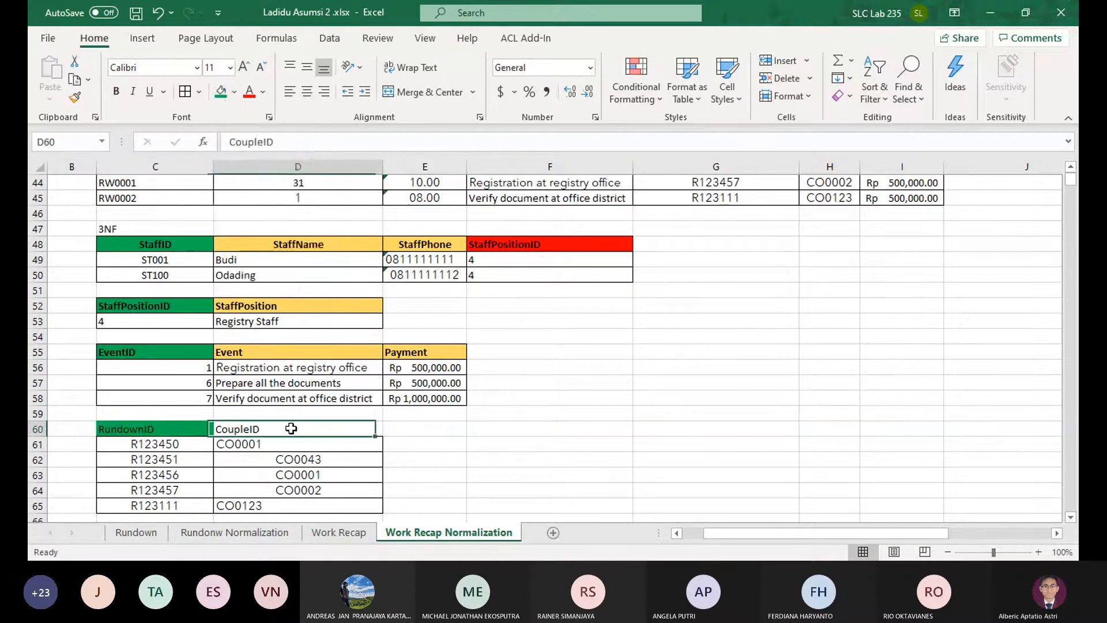
pyautogui.click(234, 91)
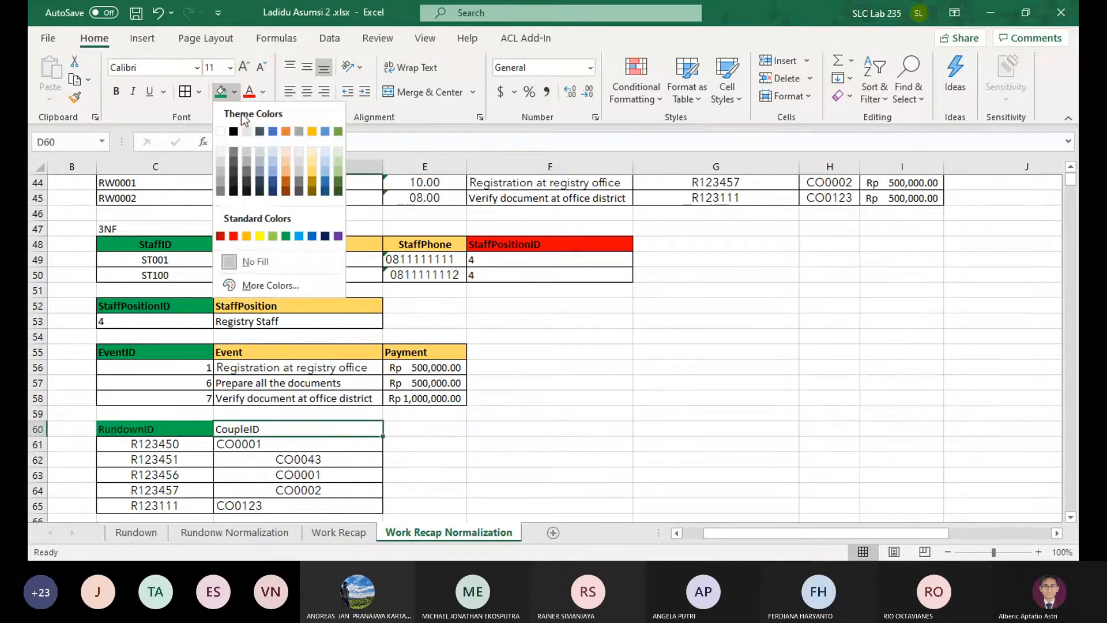
pyautogui.click(314, 181)
pyautogui.moveTo(164, 431); pyautogui.dragTo(252, 431)
pyautogui.click(438, 469)
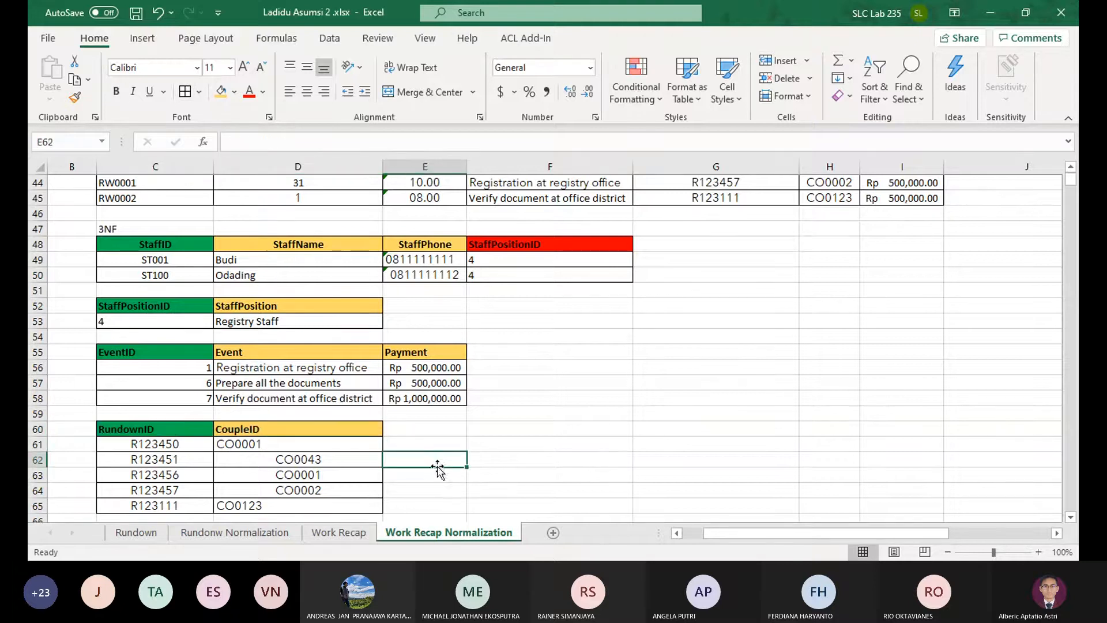
# Review the finished 3NF tables against the 2NF tables to see which ones still need carrying over
pyautogui.scroll(-1, 422, 392)
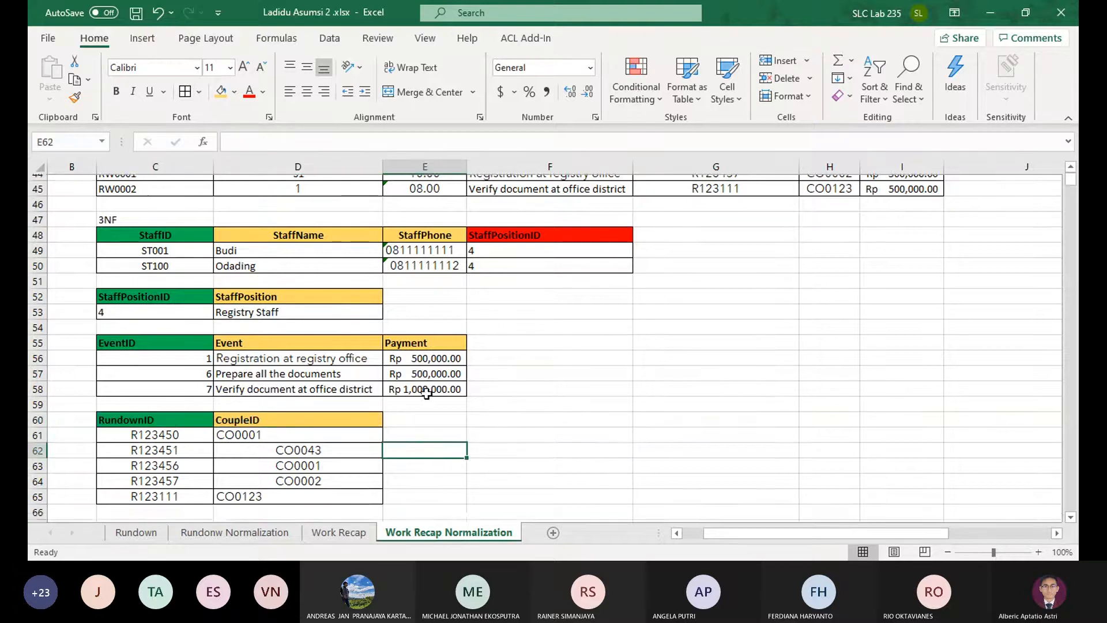
pyautogui.scroll(1, 425, 397)
pyautogui.scroll(1, 425, 397)
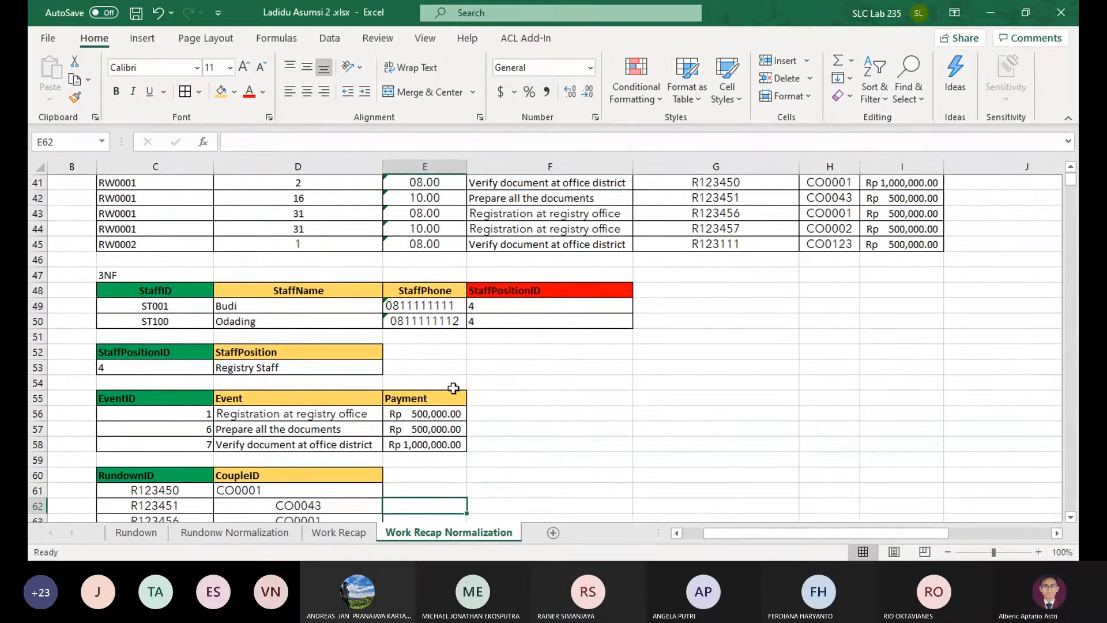
pyautogui.scroll(4, 429, 387)
pyautogui.moveTo(187, 339); pyautogui.dragTo(548, 397)
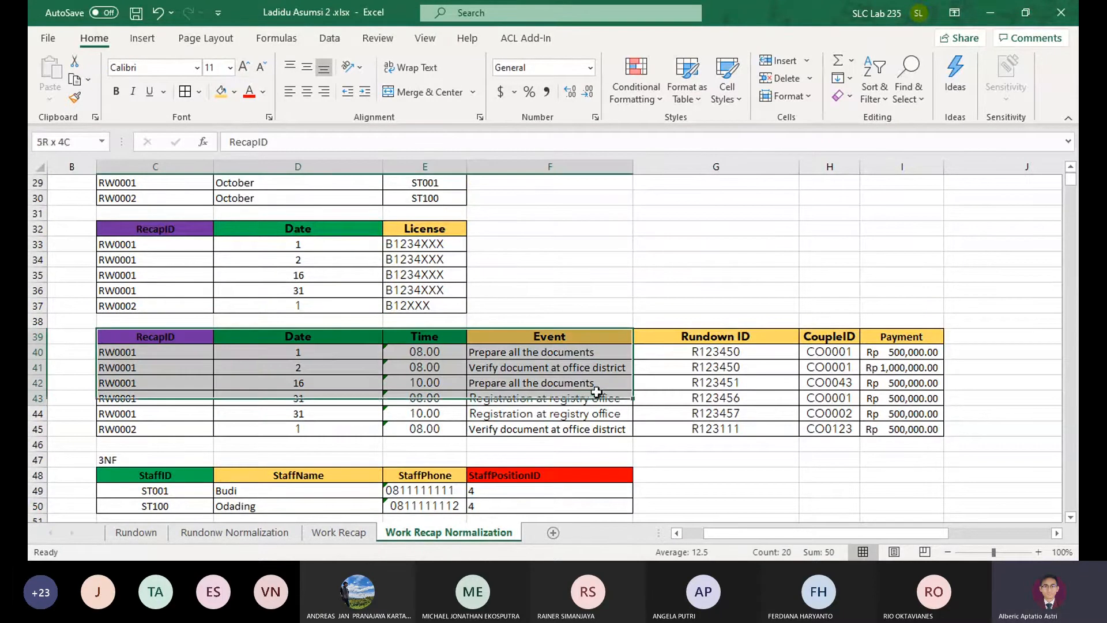
pyautogui.scroll(2, 265, 347)
pyautogui.scroll(1, 246, 304)
pyautogui.scroll(-7, 246, 303)
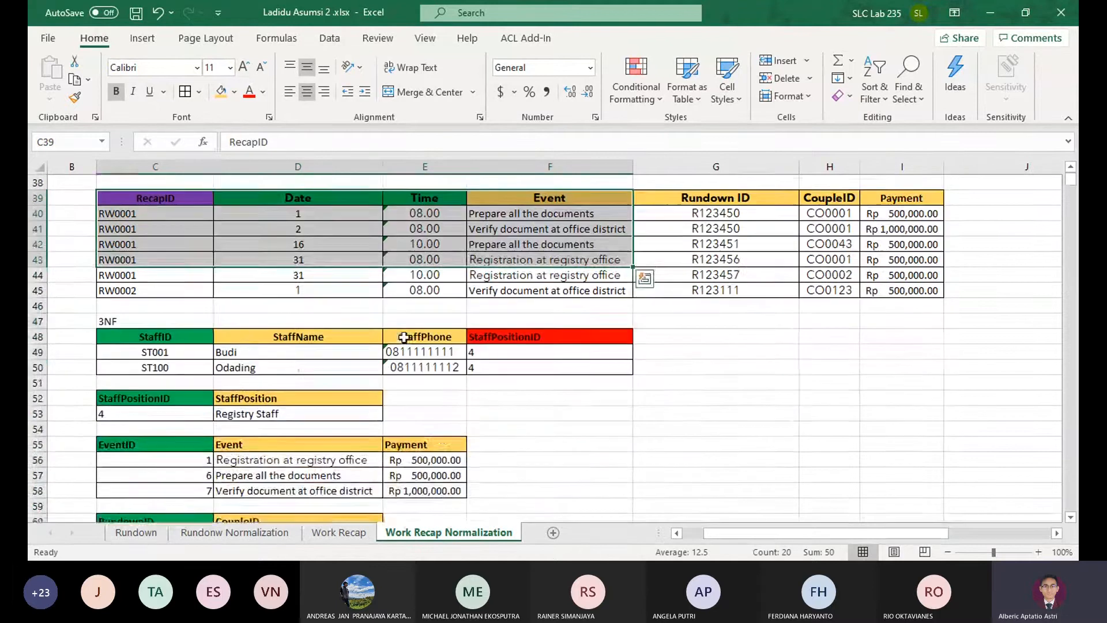
pyautogui.scroll(-1, 425, 343)
pyautogui.scroll(7, 487, 361)
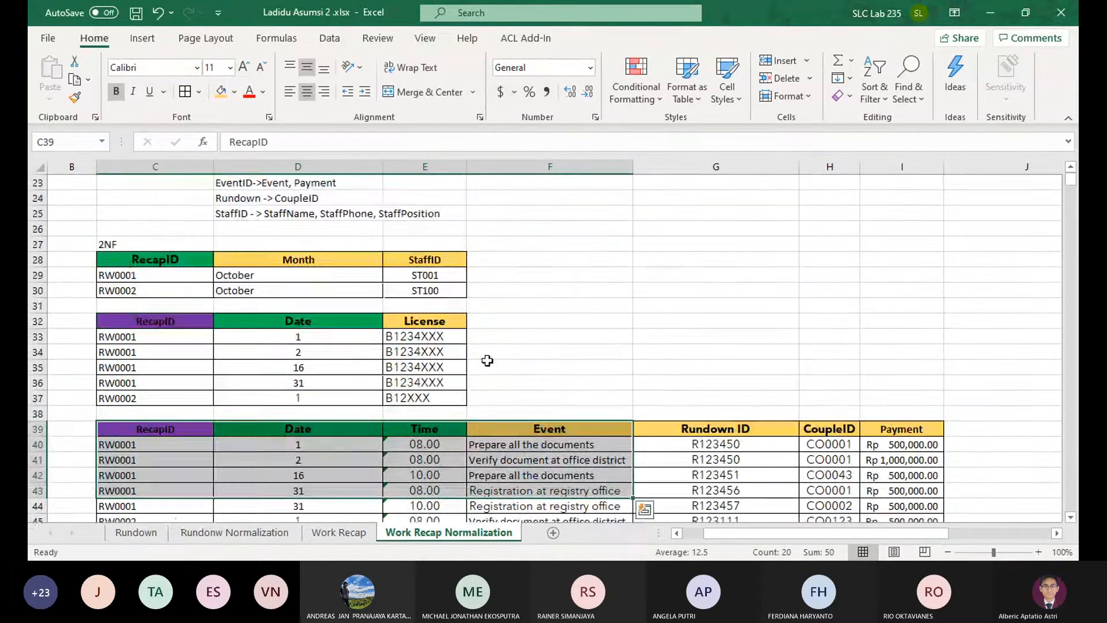
# Copy the three 2NF tables in C28:I45 to C67, below the rundown table in the 3NF section
pyautogui.moveTo(138, 260); pyautogui.dragTo(885, 424)
pyautogui.hotkey('ctrl', 'c')
pyautogui.scroll(-7, 148, 427)
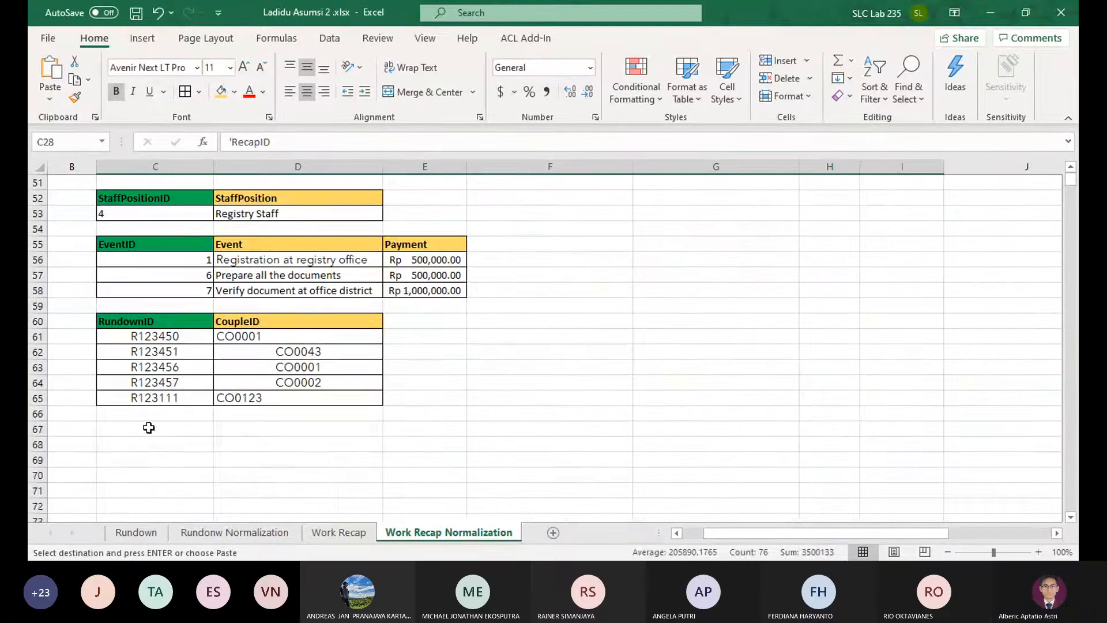
pyautogui.click(207, 427)
pyautogui.hotkey('ctrl', 'v')
pyautogui.scroll(-1, 266, 352)
pyautogui.scroll(2, 287, 424)
pyautogui.scroll(-4, 279, 419)
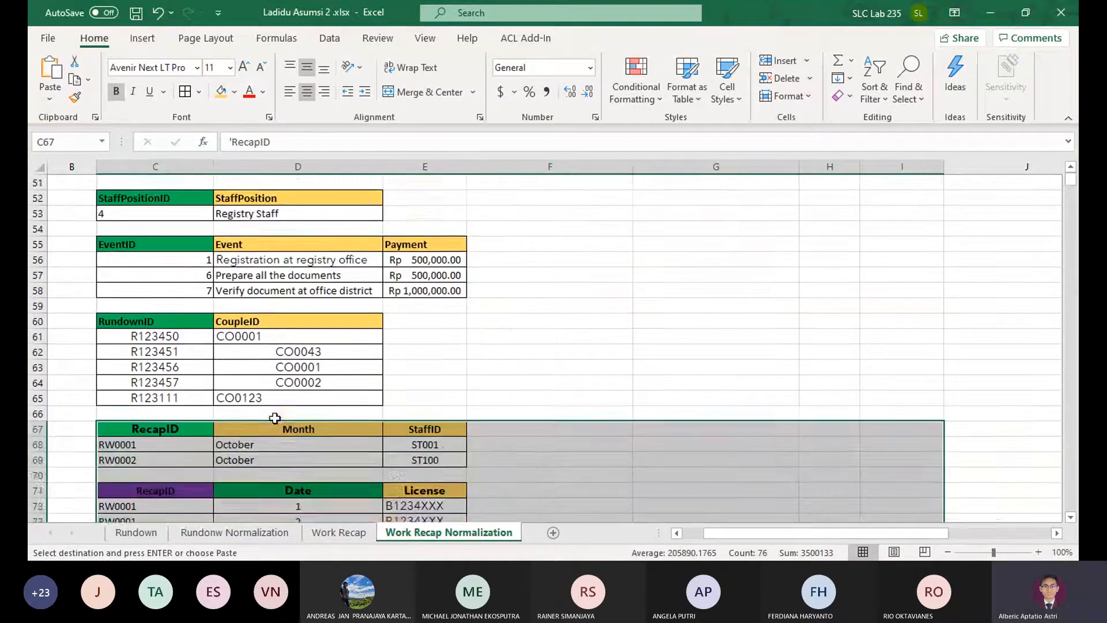
# Check the copied tables against the listed dependencies and the RecapID, StaffID and Month columns of the 1NF table
pyautogui.scroll(4, 280, 419)
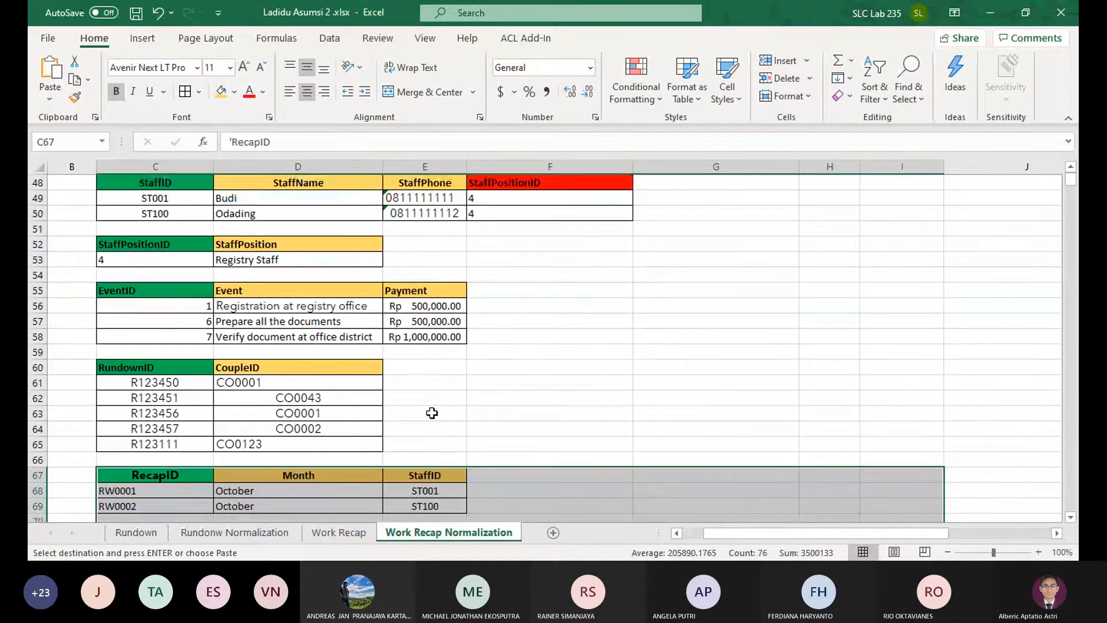
pyautogui.scroll(-1, 432, 412)
pyautogui.click(440, 427)
pyautogui.scroll(-5, 494, 425)
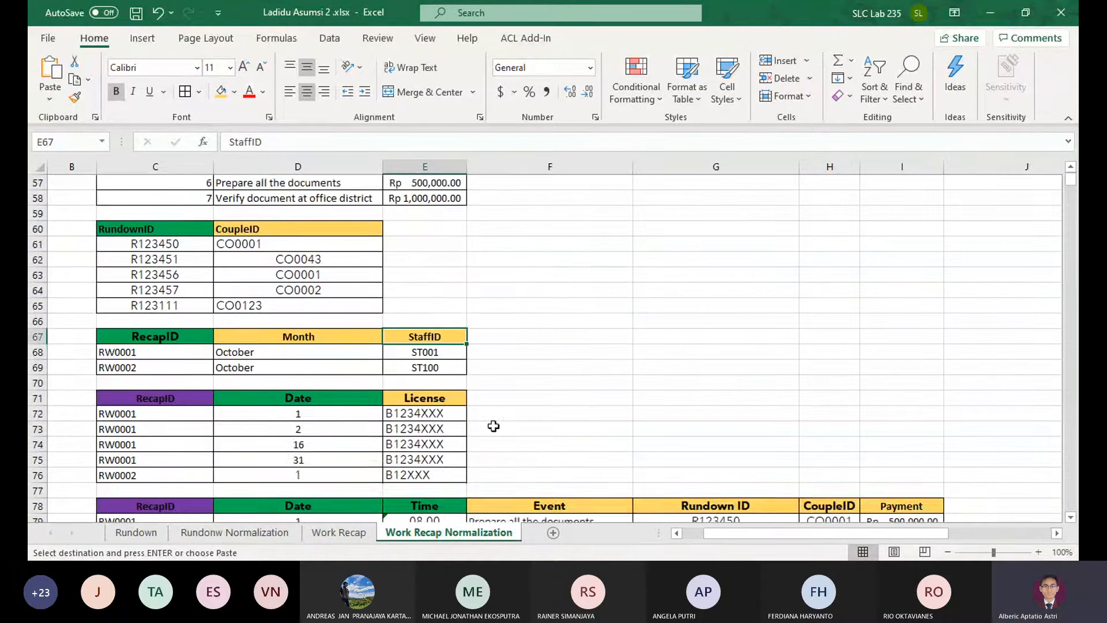
pyautogui.scroll(-2, 700, 444)
pyautogui.scroll(3, 699, 445)
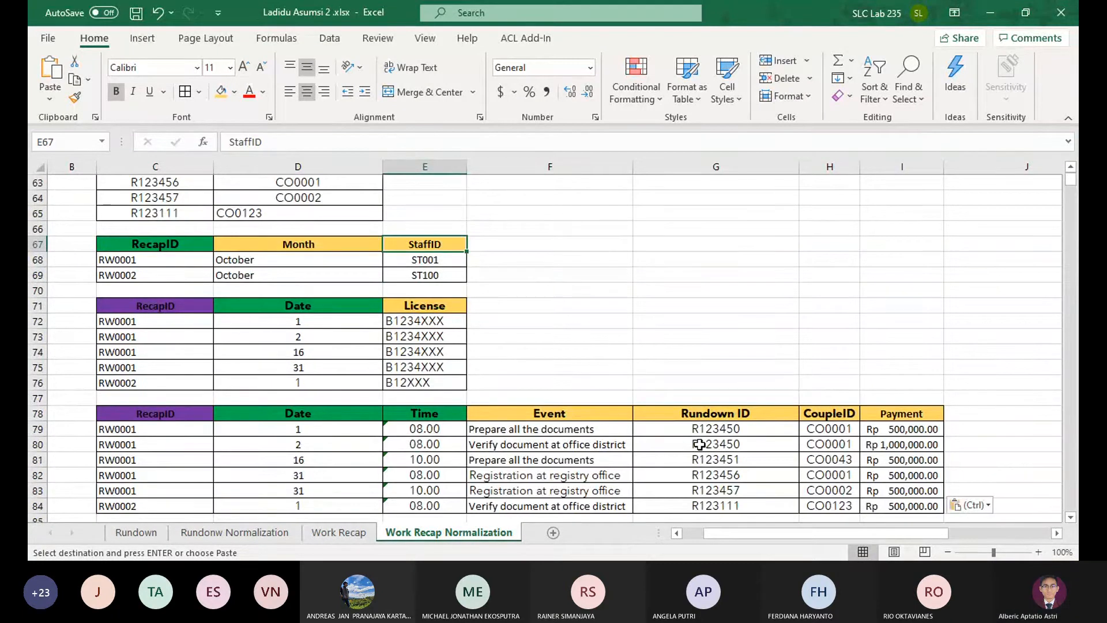
pyautogui.scroll(14, 699, 444)
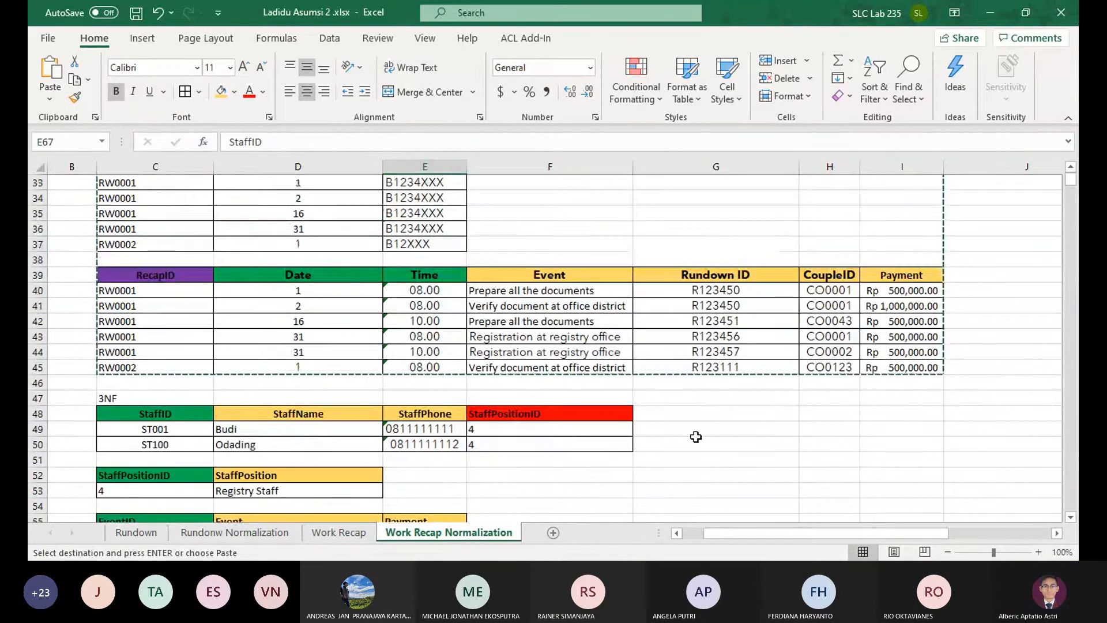
pyautogui.scroll(2, 696, 436)
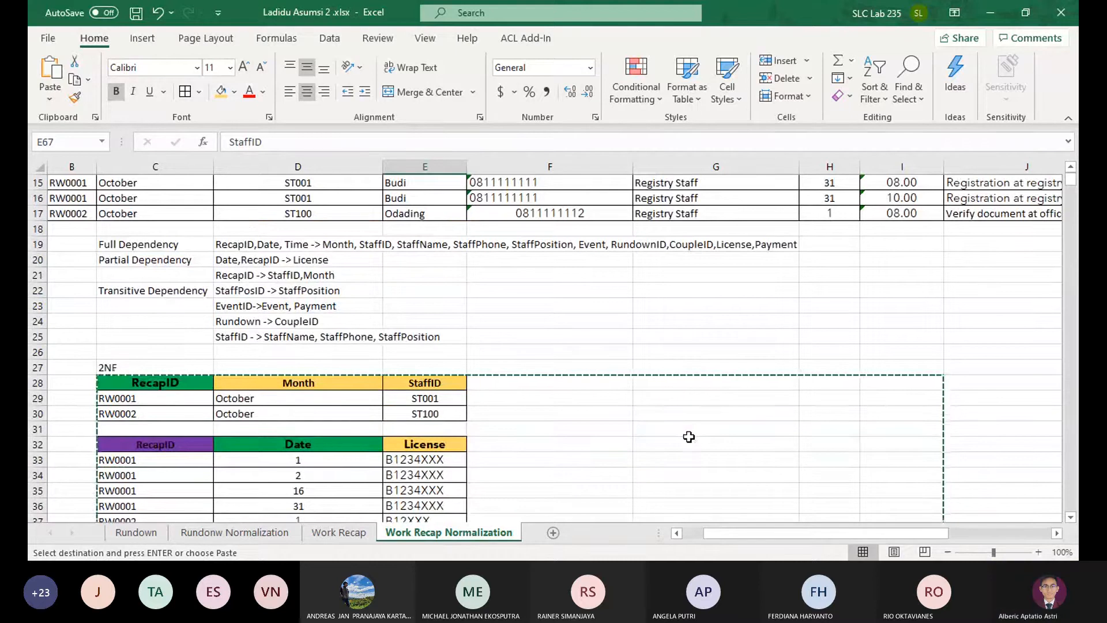
pyautogui.scroll(1, 652, 433)
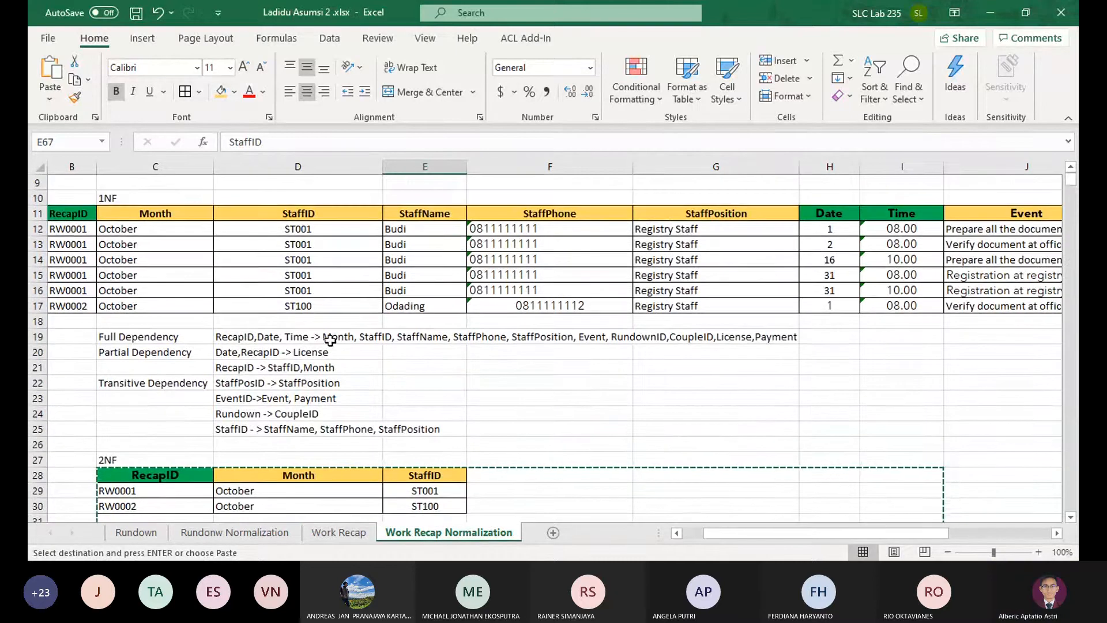
pyautogui.click(74, 216)
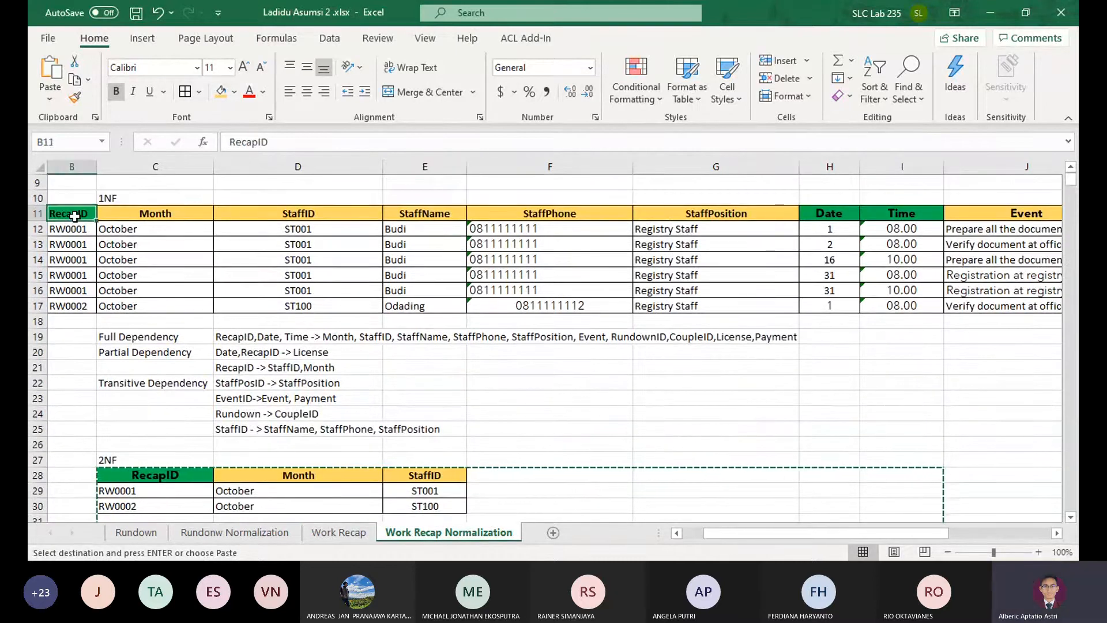
pyautogui.click(315, 213)
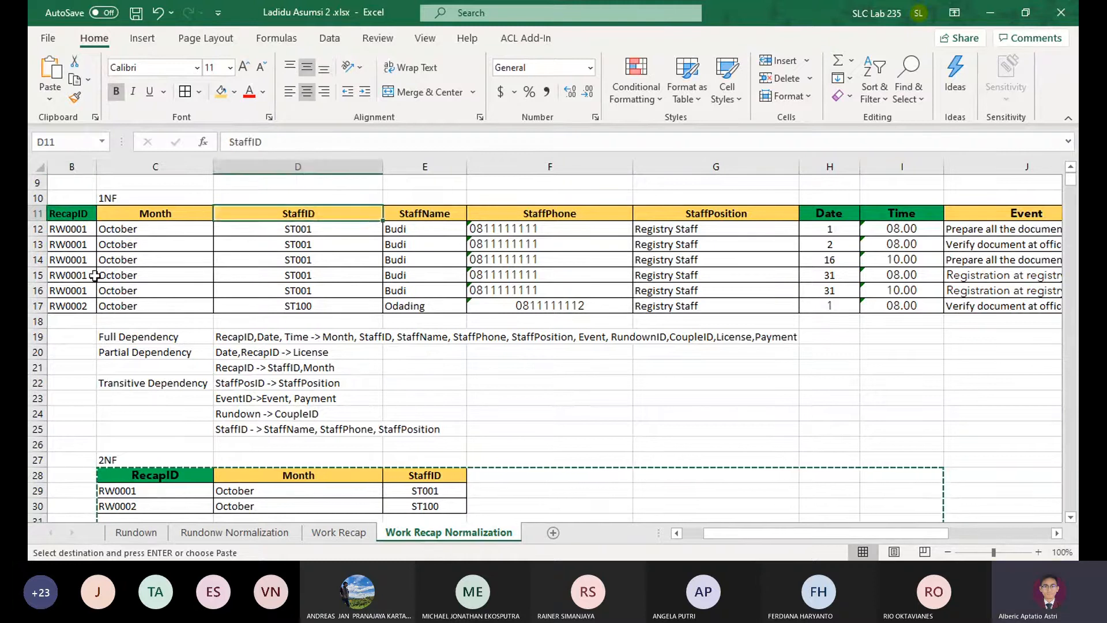
pyautogui.click(159, 213)
# Fill the StaffID header in E67 of the copied recap table with red to mark it as a foreign key
pyautogui.scroll(-6, 321, 259)
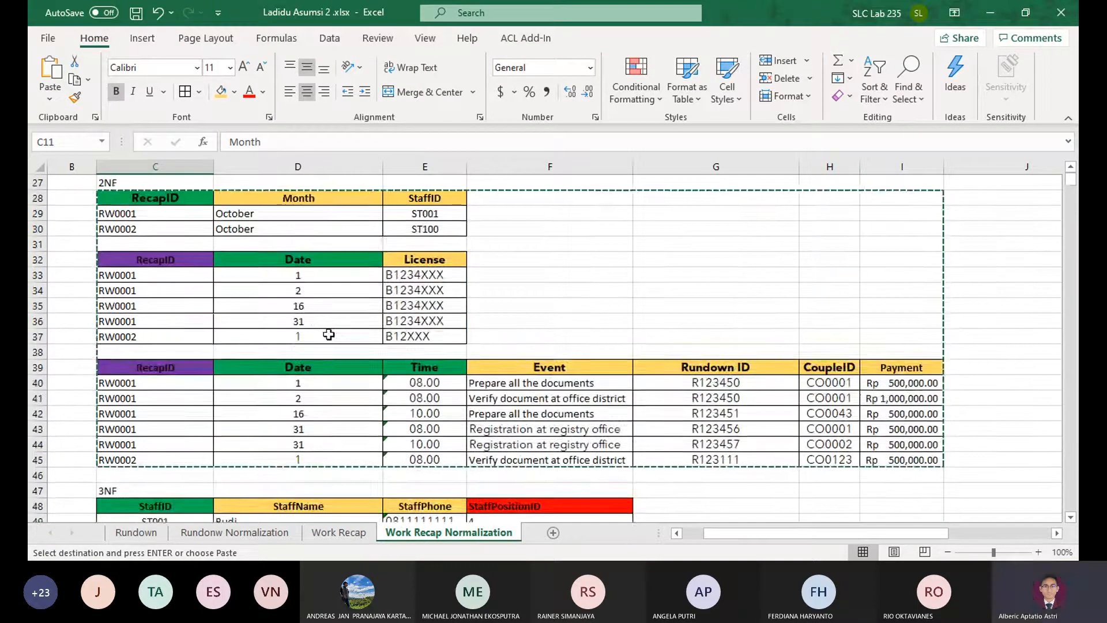
pyautogui.scroll(2, 328, 334)
pyautogui.scroll(-9, 320, 311)
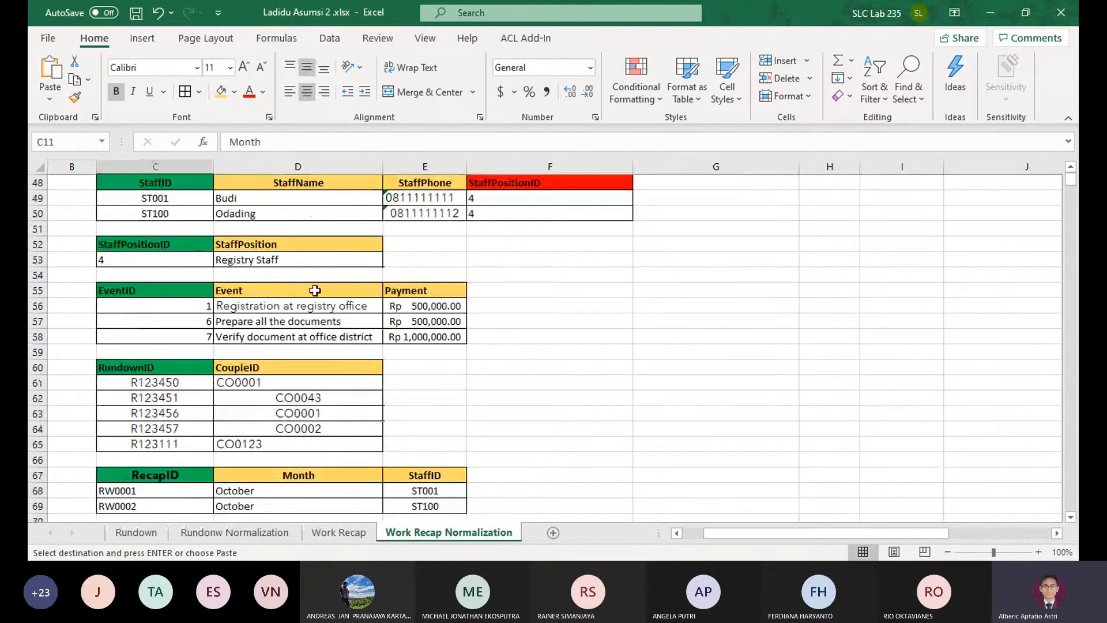
pyautogui.scroll(-3, 420, 305)
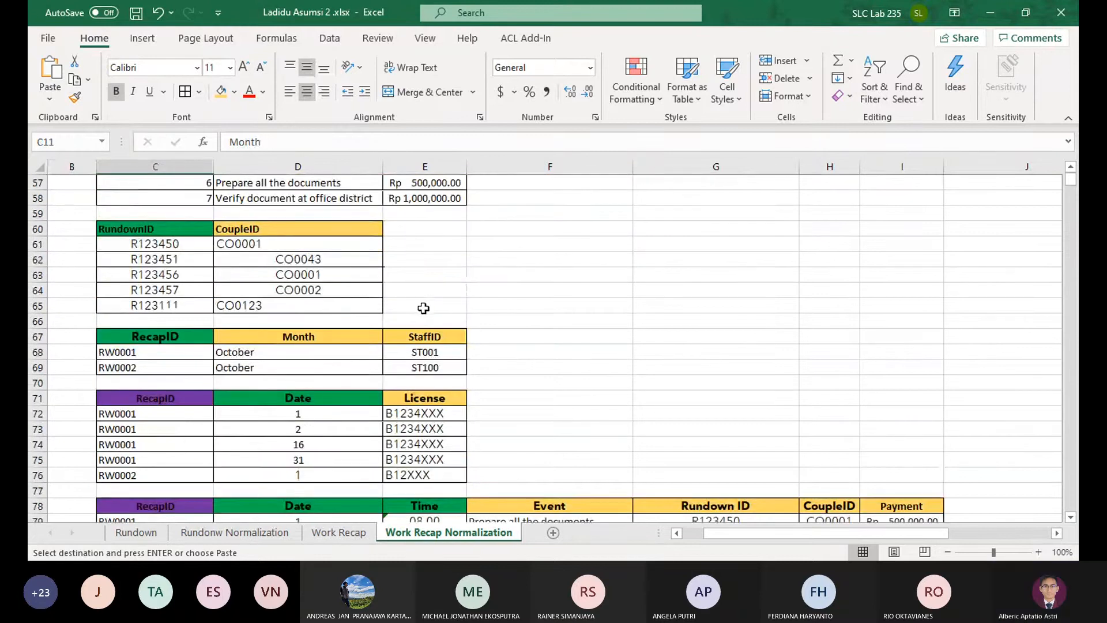
pyautogui.click(429, 336)
pyautogui.click(236, 92)
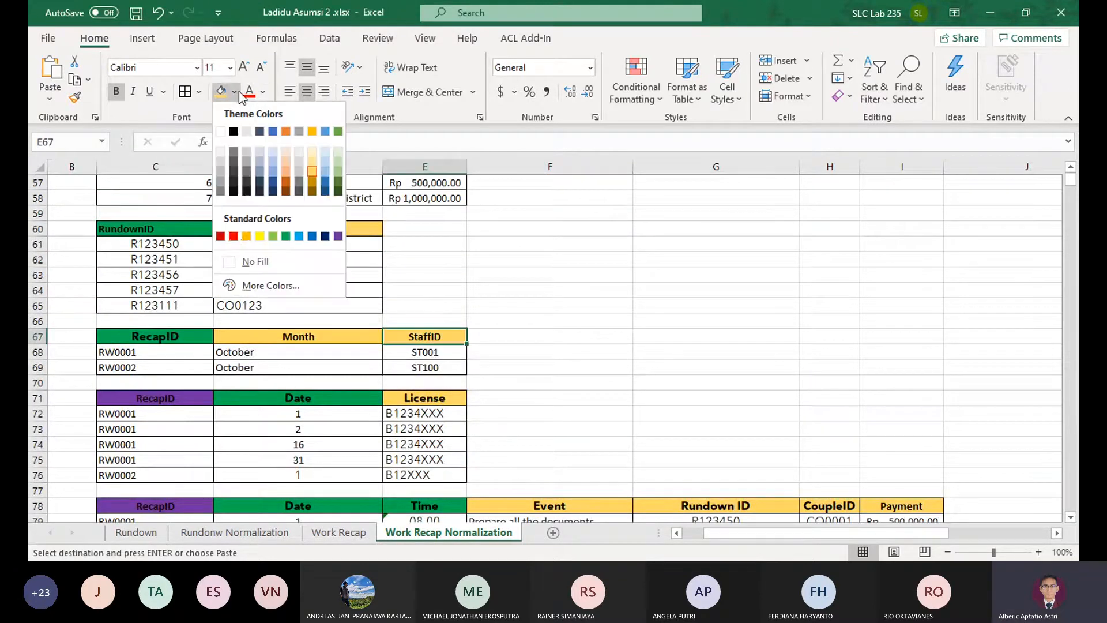
pyautogui.click(233, 236)
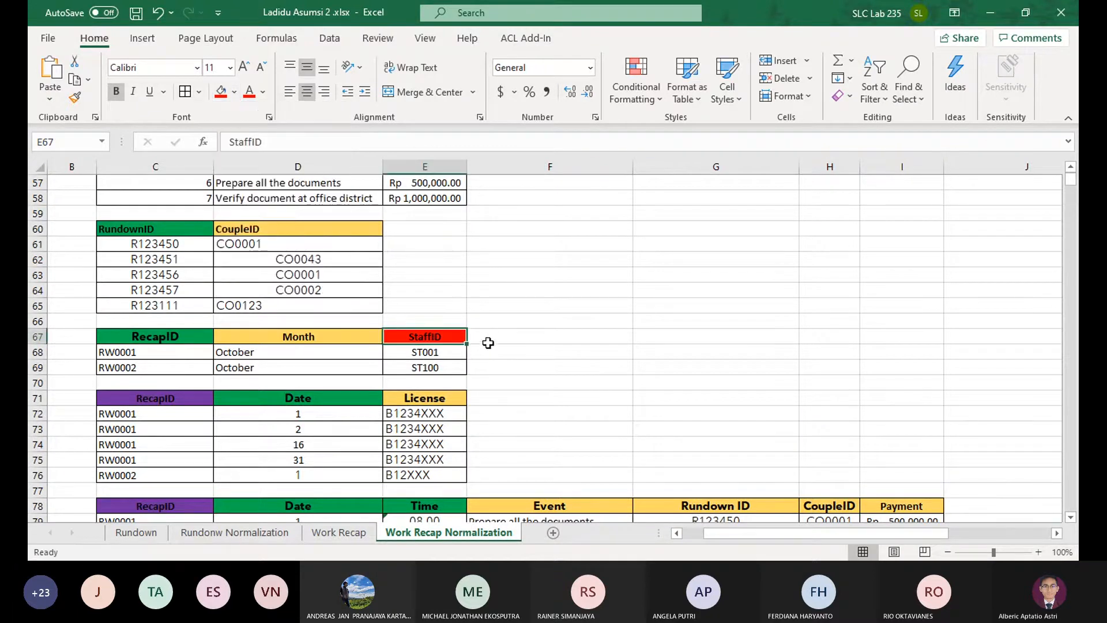
# Rename the Event header in F78 of the copied recap detail table as EventID
pyautogui.scroll(5, 488, 343)
pyautogui.scroll(-2, 497, 335)
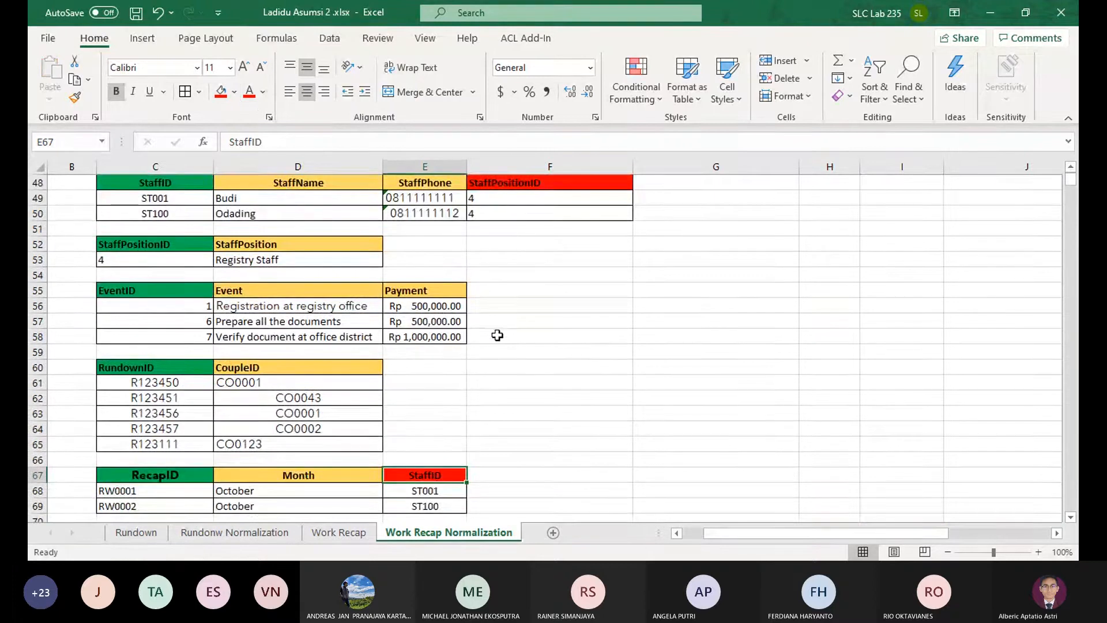
pyautogui.scroll(-2, 479, 341)
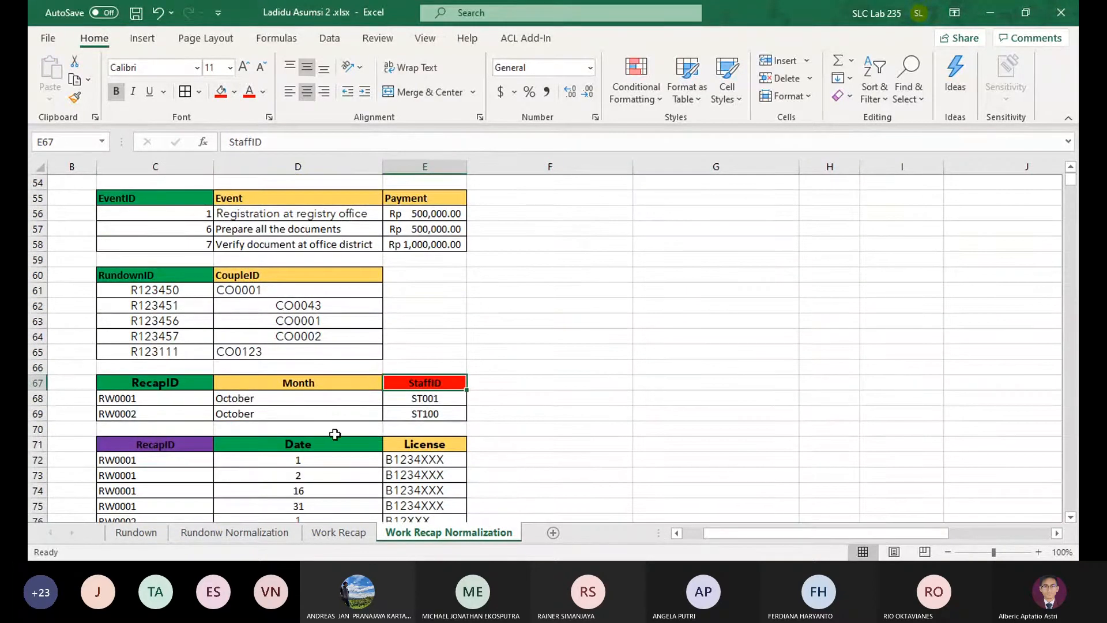
pyautogui.scroll(-3, 351, 430)
pyautogui.click(539, 414)
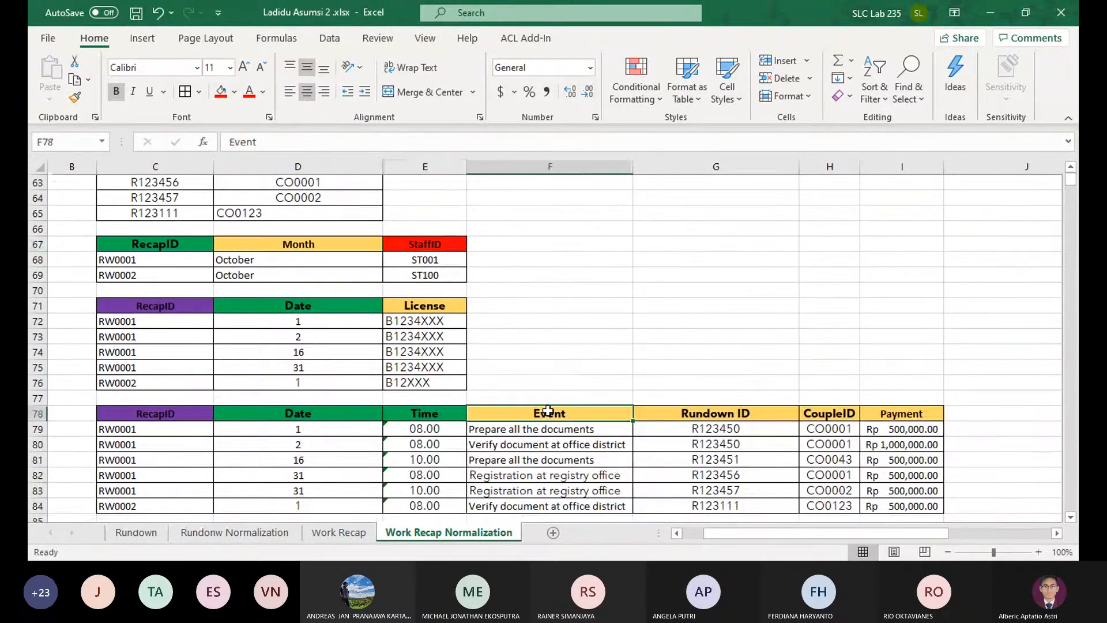
pyautogui.doubleClick(586, 415)
pyautogui.write('ID')
pyautogui.press('Return')
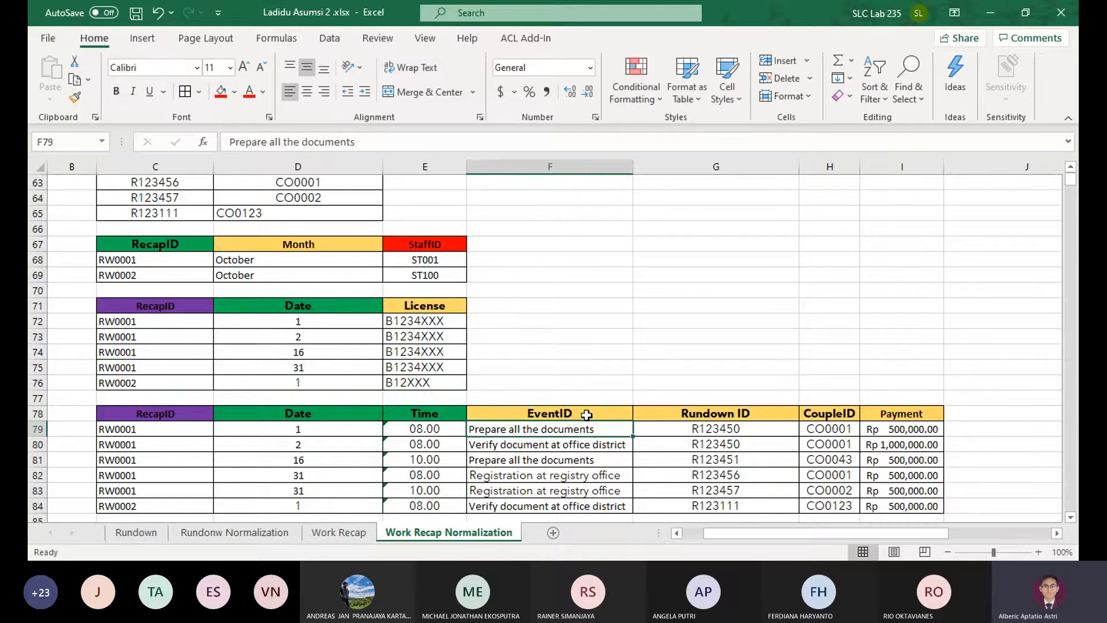
# Replace the event names in F79:F84 of the copied recap detail table with the event IDs 6, 7, 6, 1, 1 and 7
pyautogui.scroll(3, 586, 414)
pyautogui.scroll(-1, 586, 414)
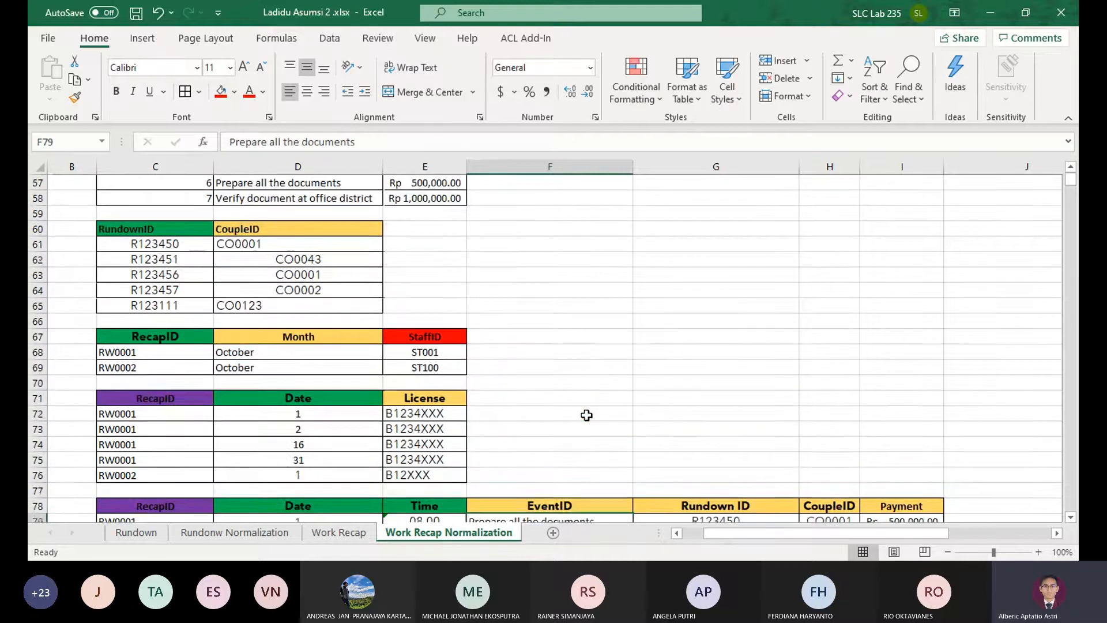
pyautogui.write('6')
pyautogui.press('Return')
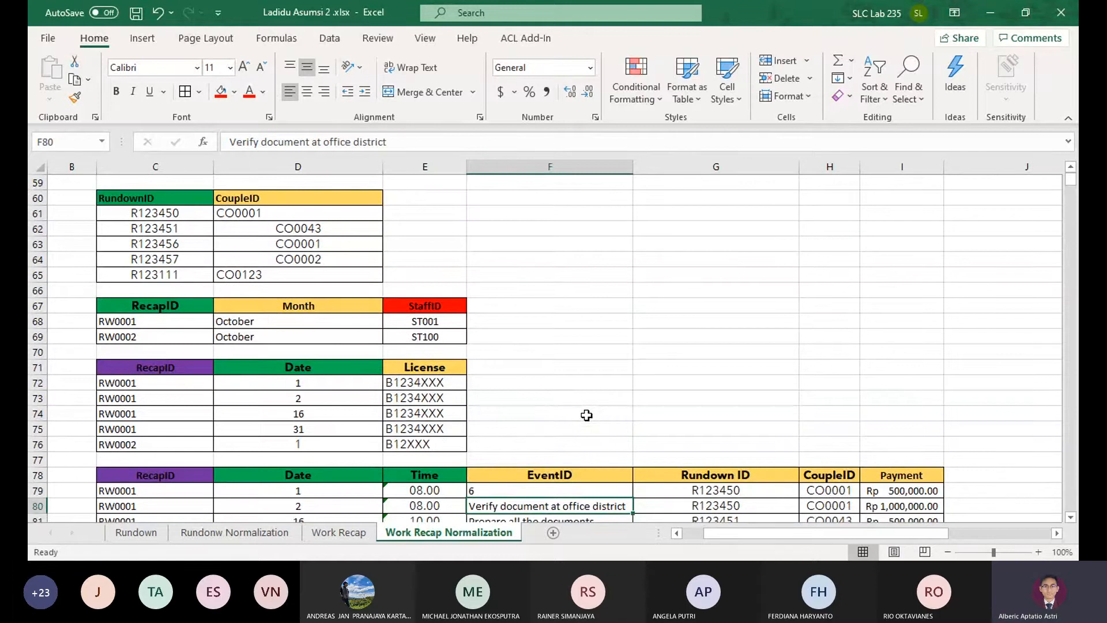
pyautogui.scroll(1, 586, 414)
pyautogui.write('7')
pyautogui.press('Return')
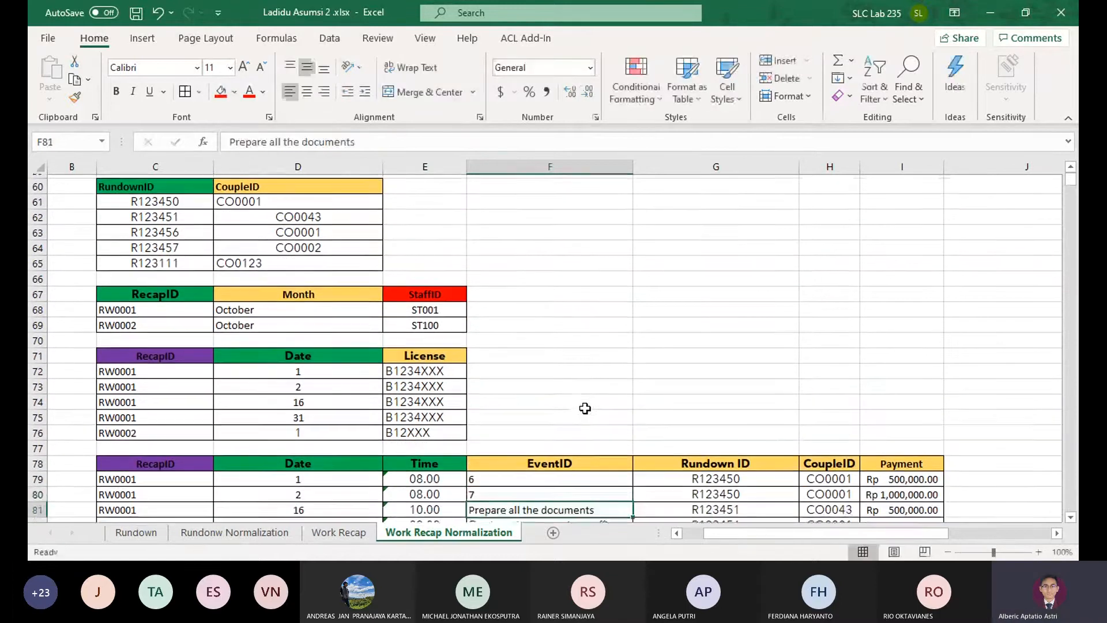
pyautogui.write('6')
pyautogui.press('Return')
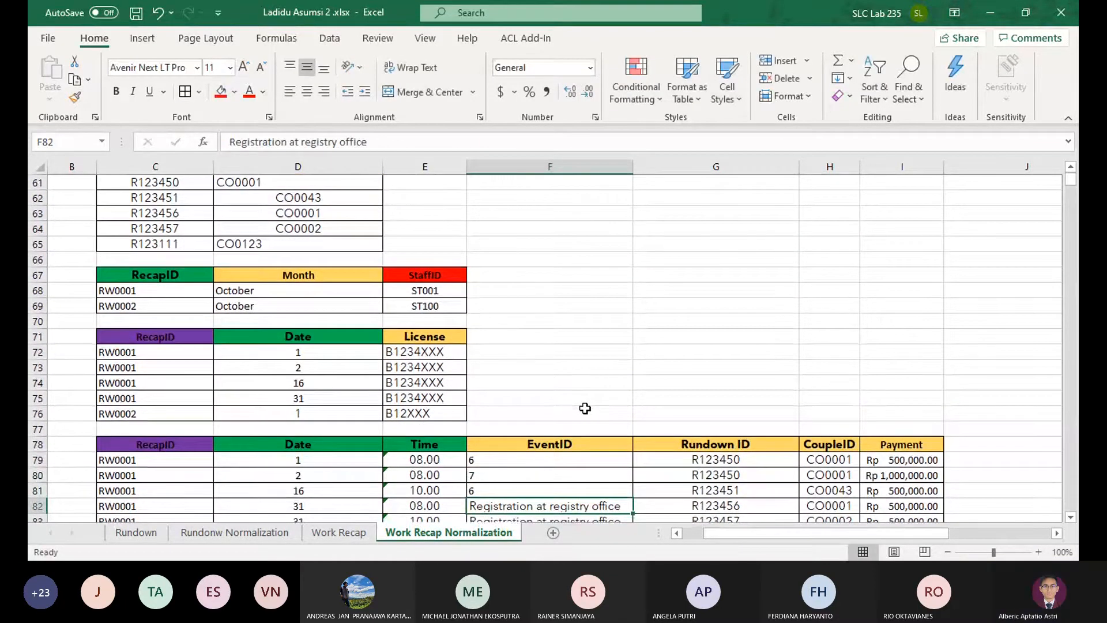
pyautogui.write('1')
pyautogui.press('Return')
pyautogui.write('1')
pyautogui.press('Return')
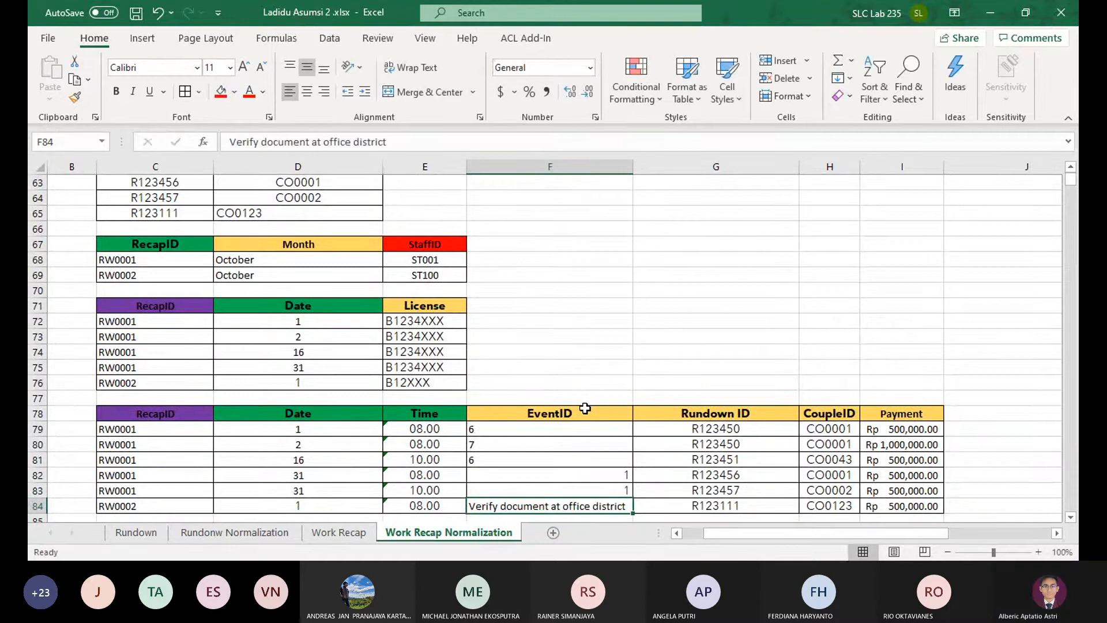
pyautogui.write('7')
pyautogui.press('Return')
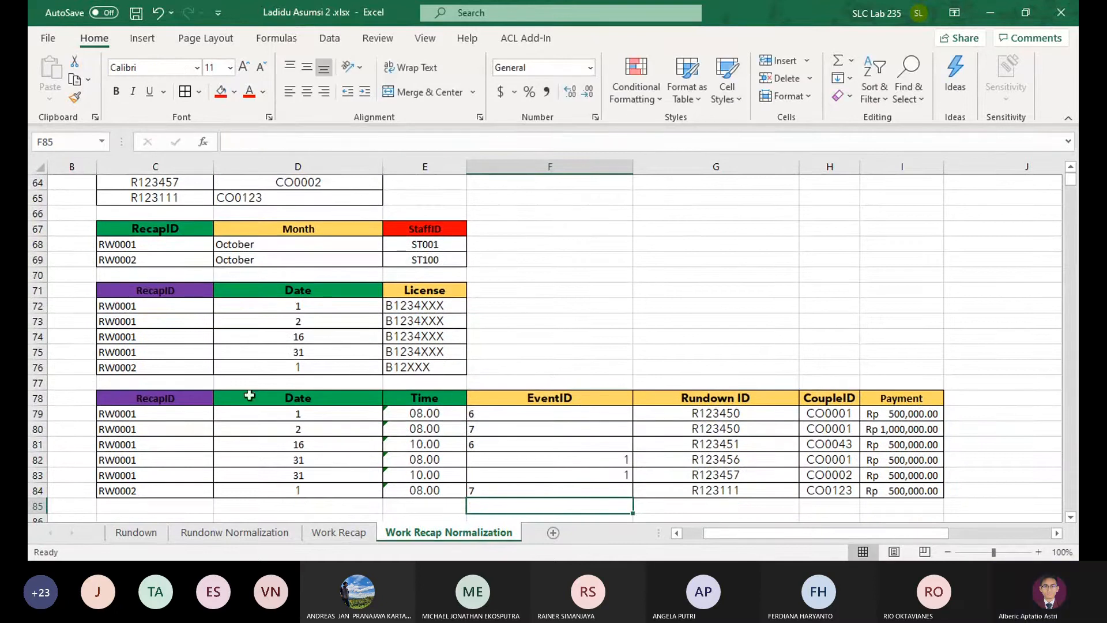
# Delete the CoupleID and Payment columns of the copied recap detail table, rows 78 to 84
pyautogui.moveTo(804, 397); pyautogui.dragTo(837, 484)
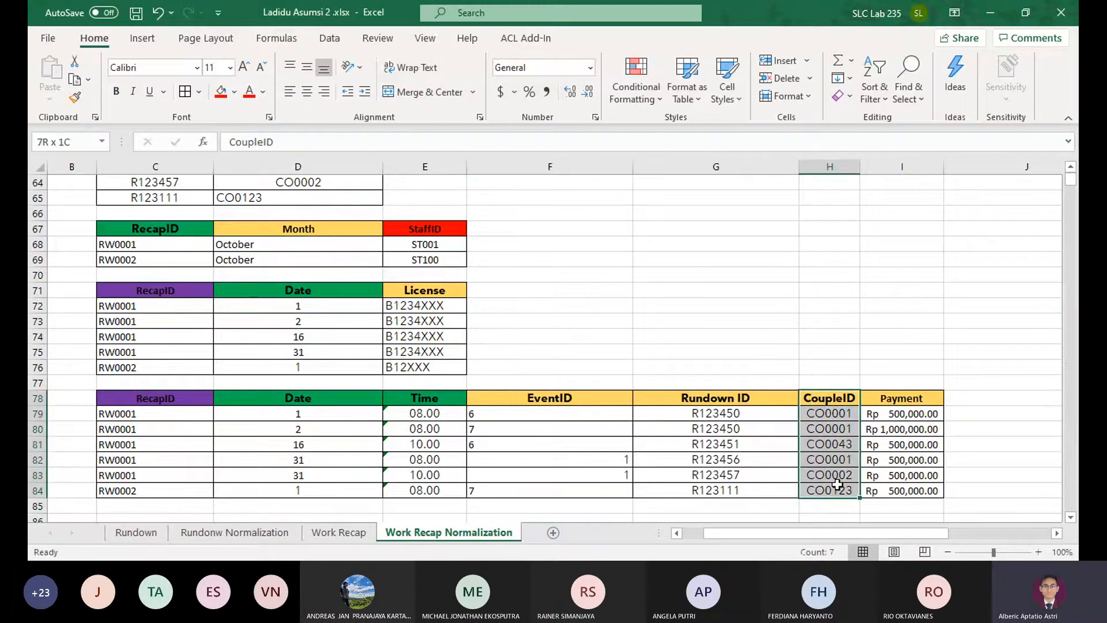
pyautogui.write('Payment Rp 500,000.00 Rp 1,000,000.00 Rp 500,000.00 Rp 500,000.00 Rp 500,000.00 Rp 500,000.00')
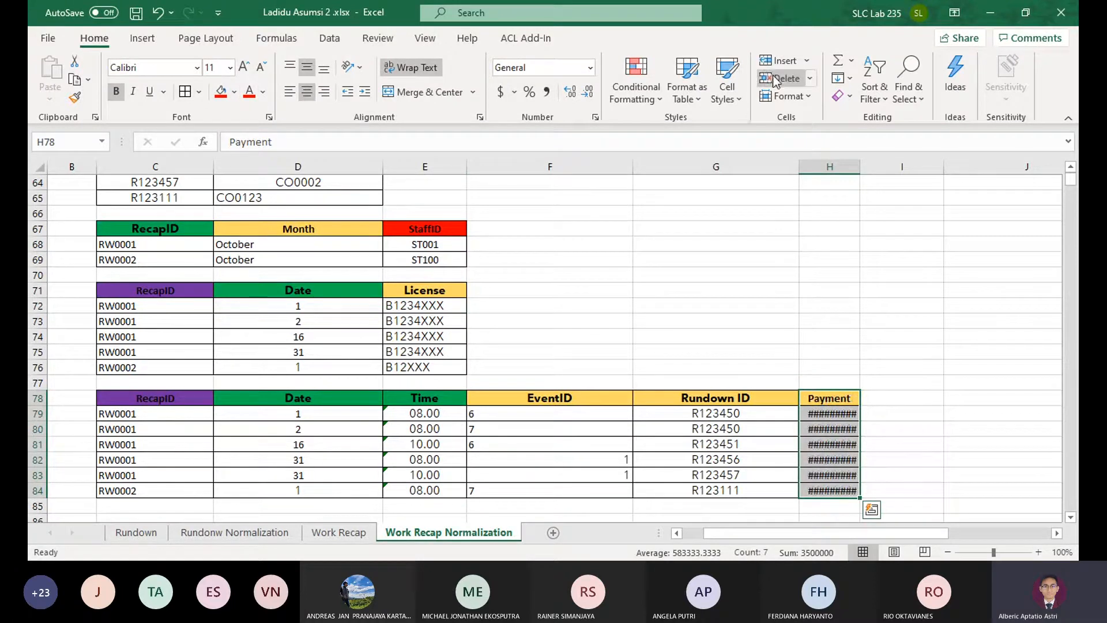
pyautogui.click(775, 79)
# Fill the EventID and Rundown ID headers in F78:G78 with red to mark them as foreign keys
pyautogui.click(717, 398)
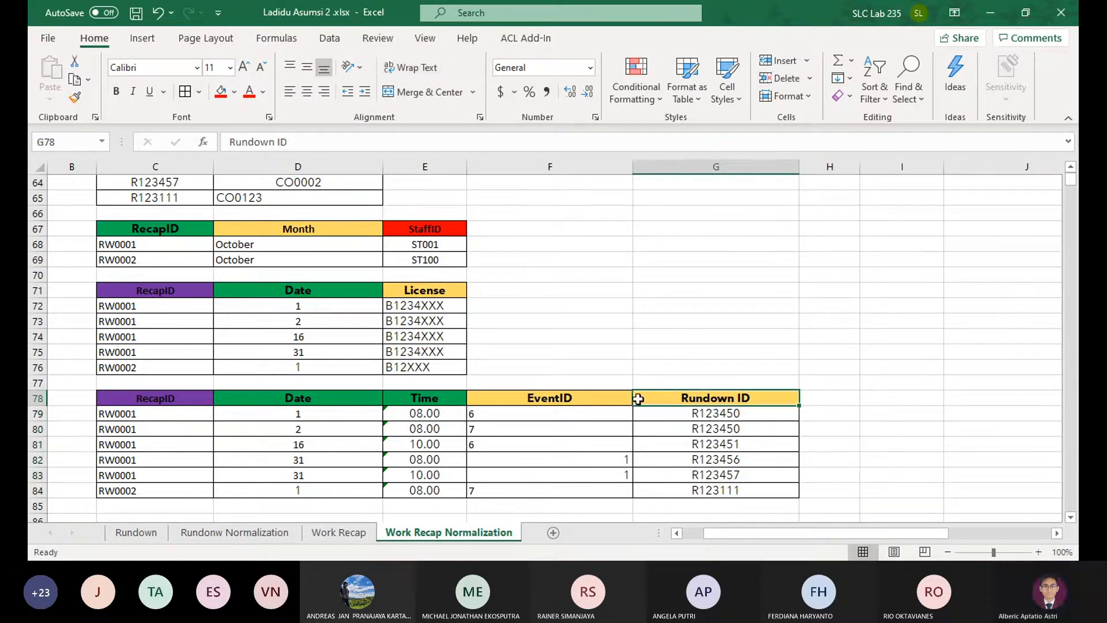
pyautogui.moveTo(638, 397); pyautogui.dragTo(628, 398)
pyautogui.click(218, 92)
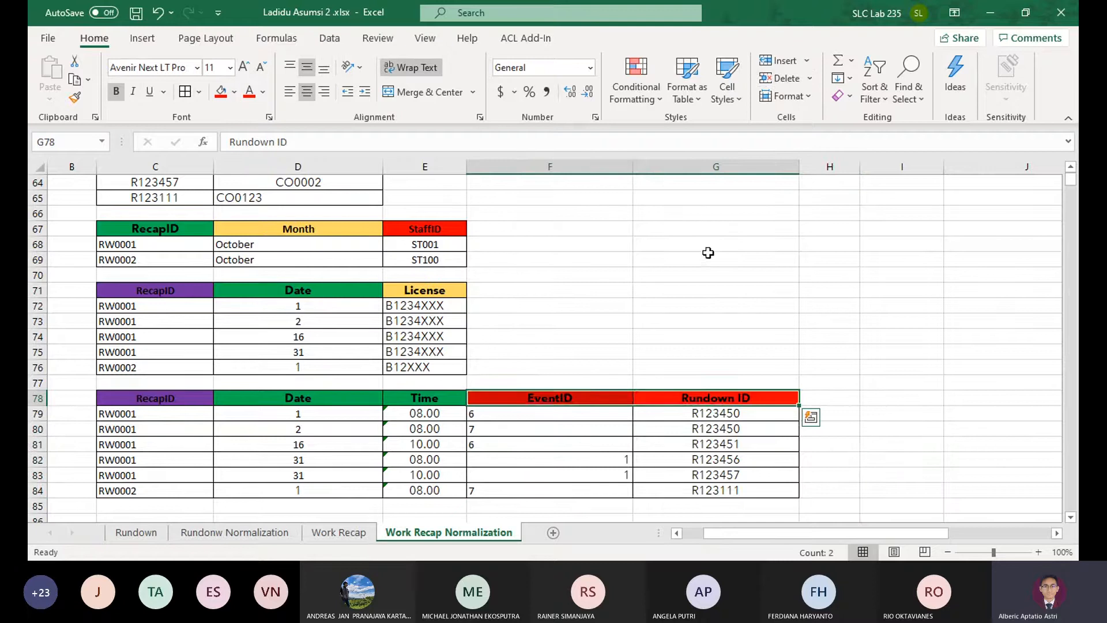
pyautogui.click(714, 288)
# Check each header of the 3NF recap detail table in row 78, from RecapID to Rundown ID
pyautogui.scroll(-3, 714, 289)
pyautogui.scroll(2, 713, 289)
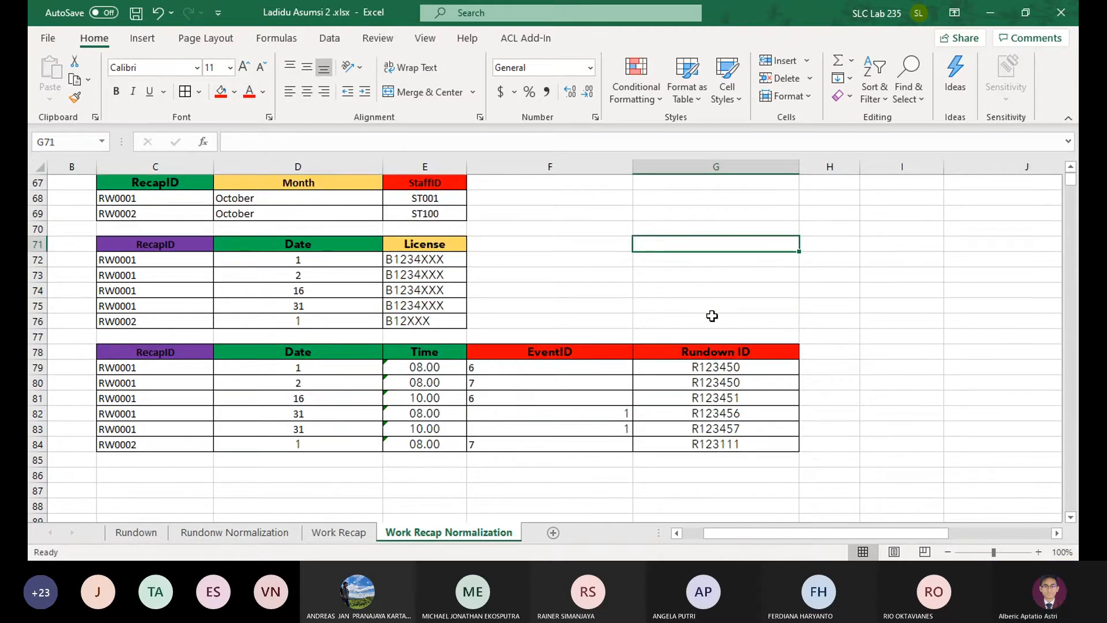
pyautogui.scroll(1, 712, 315)
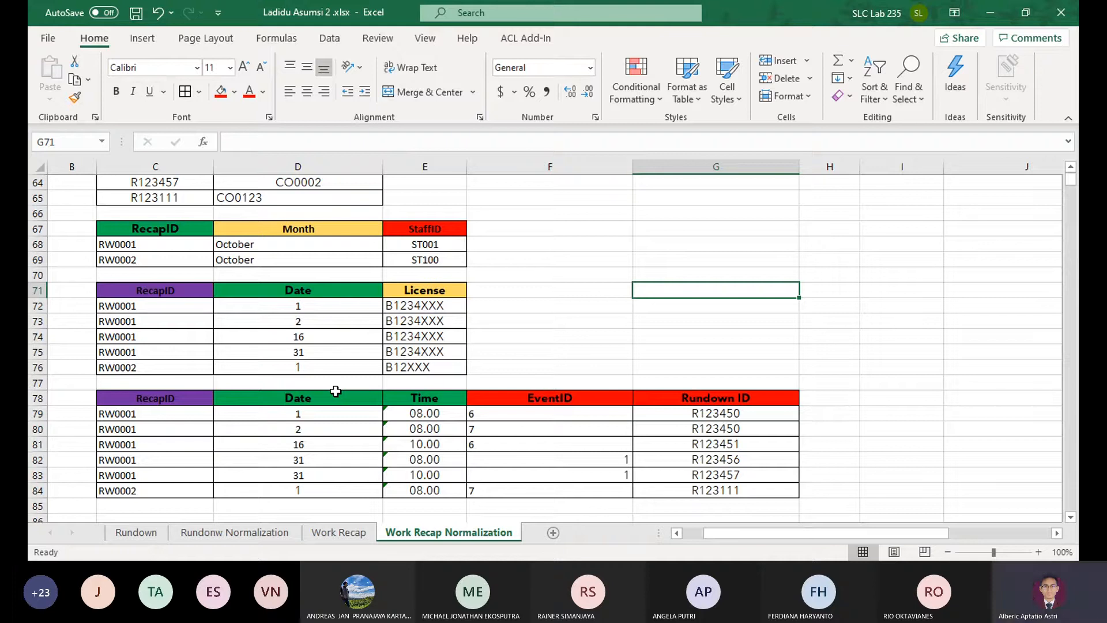
pyautogui.click(162, 397)
pyautogui.click(298, 398)
pyautogui.click(425, 398)
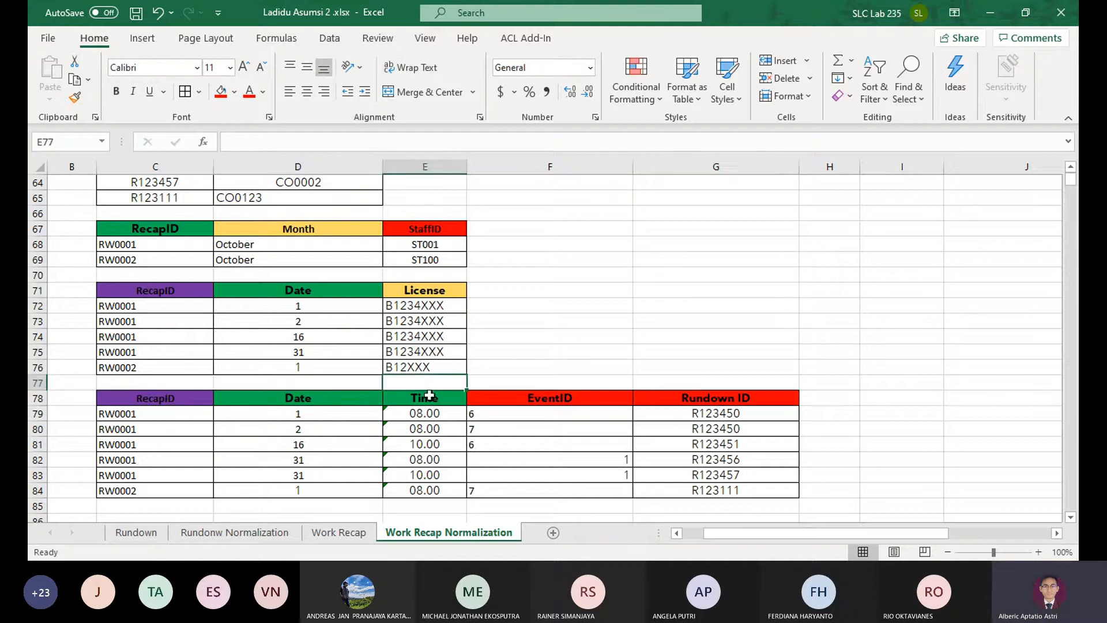
pyautogui.click(533, 396)
pyautogui.click(693, 400)
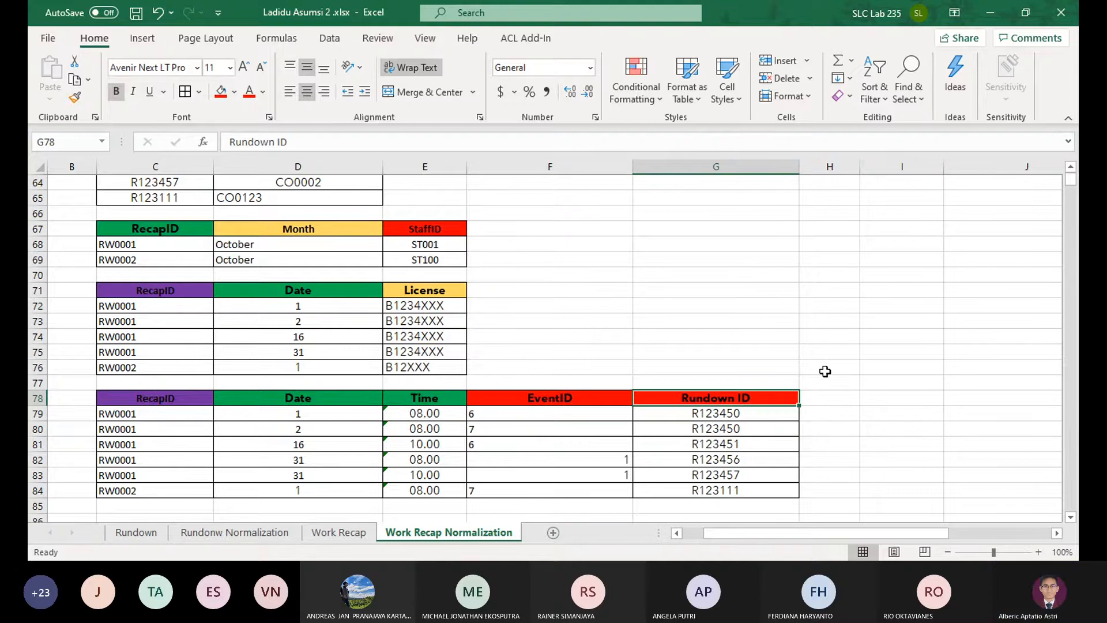
# Review all 3NF tables, from the staff table in row 48 down to the recap detail table in row 78
pyautogui.scroll(3, 822, 370)
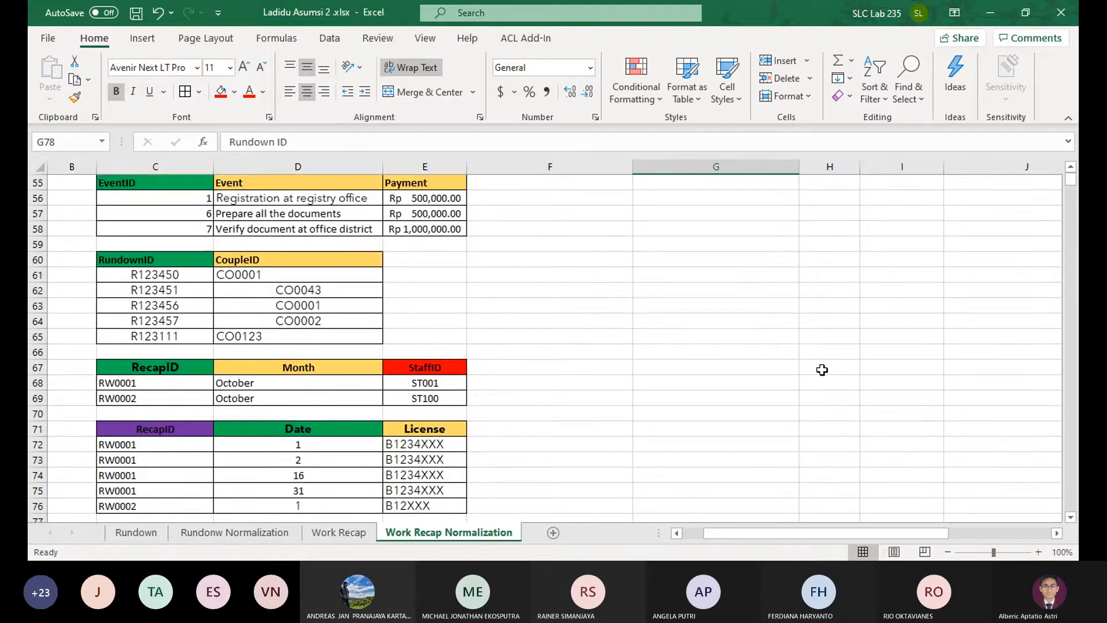
pyautogui.scroll(-2, 821, 370)
pyautogui.scroll(-1, 738, 330)
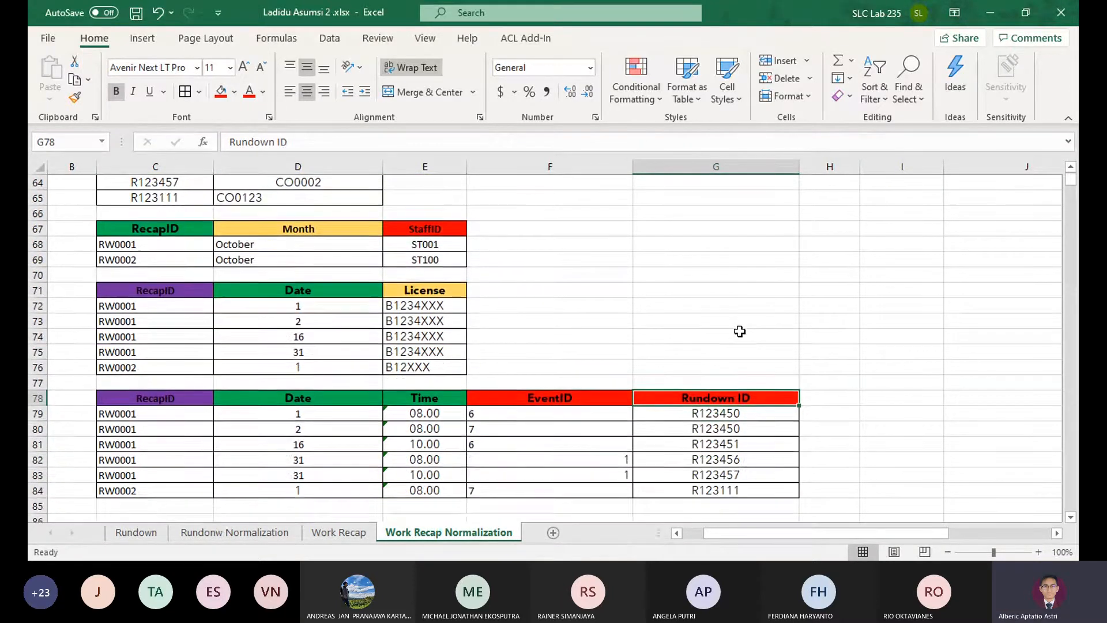
pyautogui.scroll(2, 738, 330)
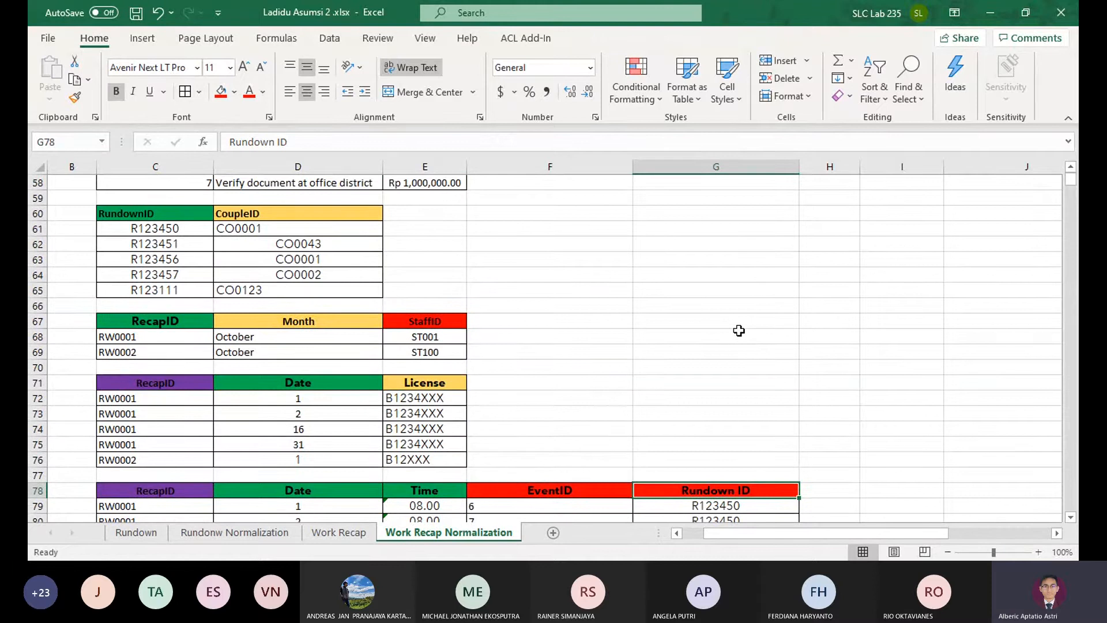
pyautogui.scroll(-2, 739, 330)
pyautogui.scroll(2, 735, 331)
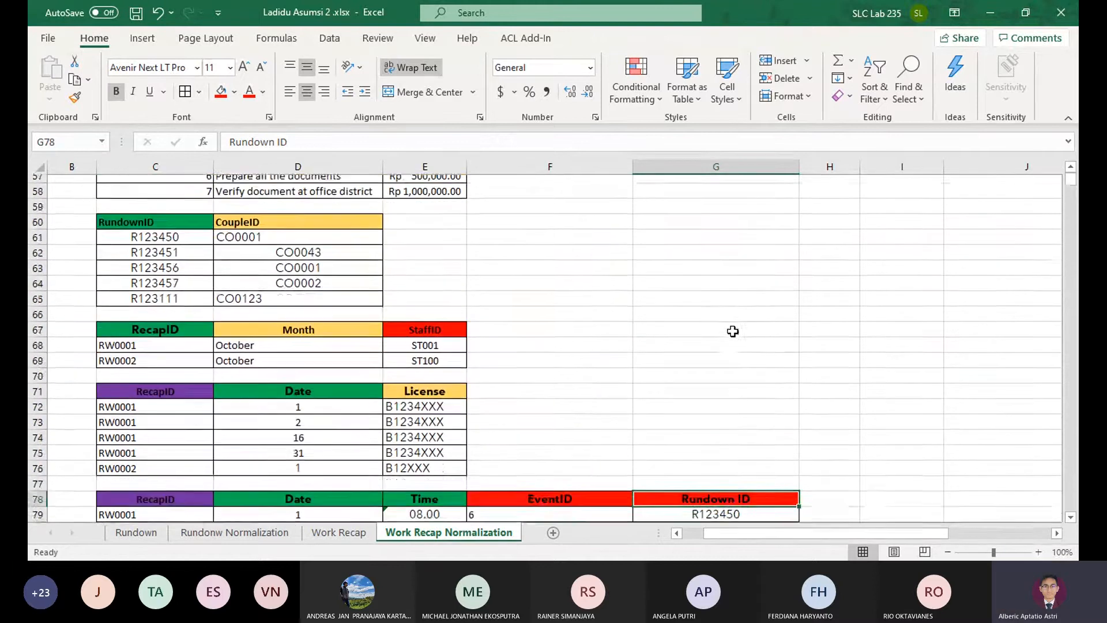
pyautogui.scroll(-1, 733, 331)
pyautogui.scroll(5, 725, 335)
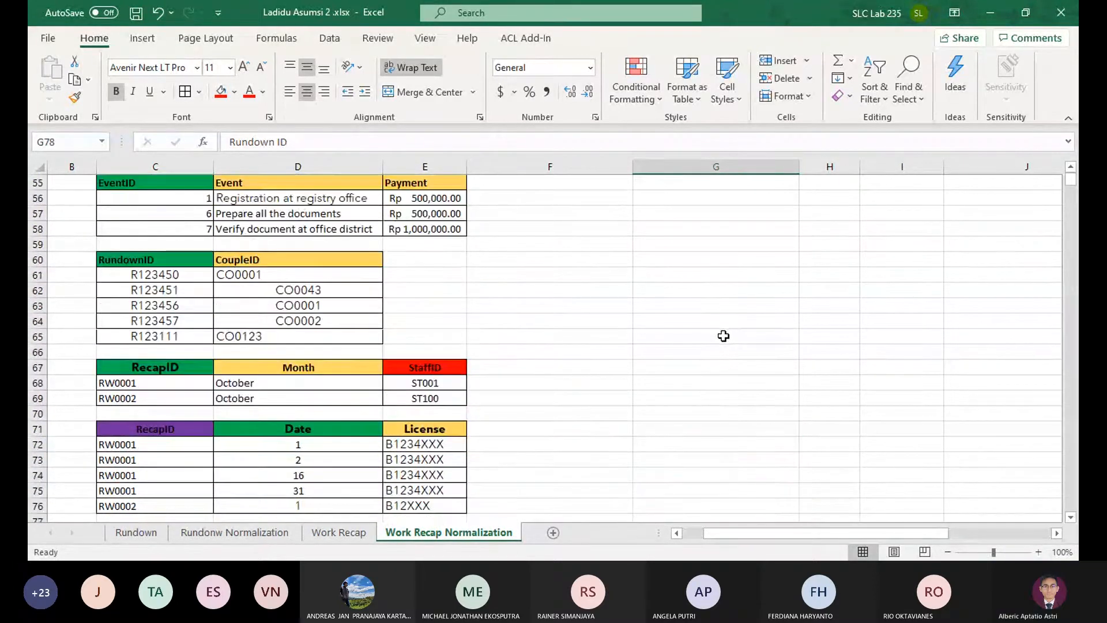
pyautogui.scroll(-1, 717, 339)
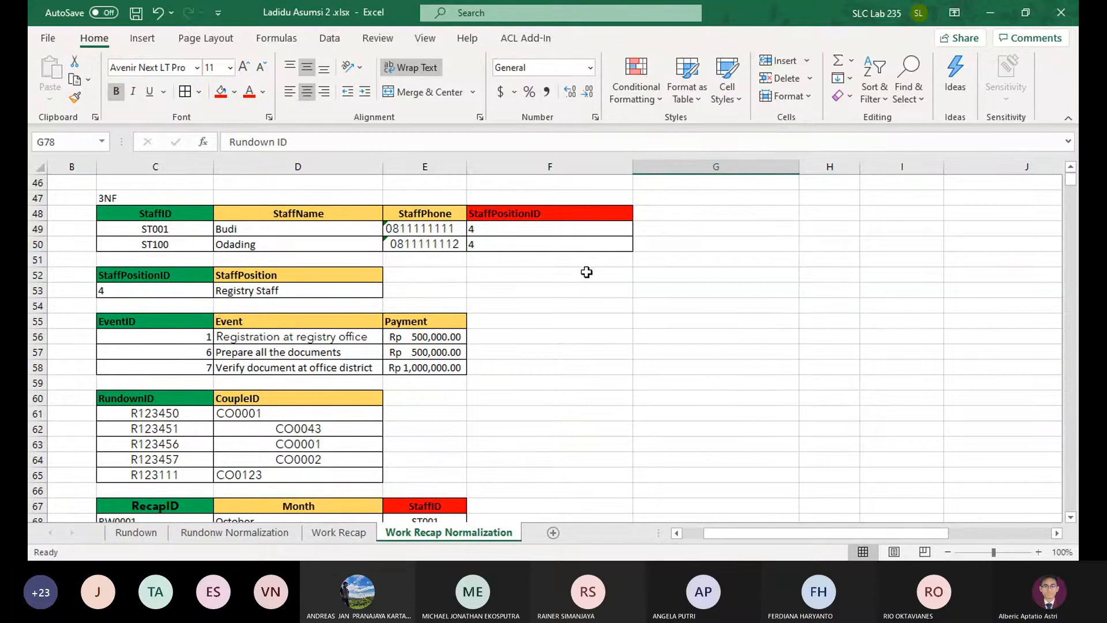
pyautogui.scroll(-4, 586, 272)
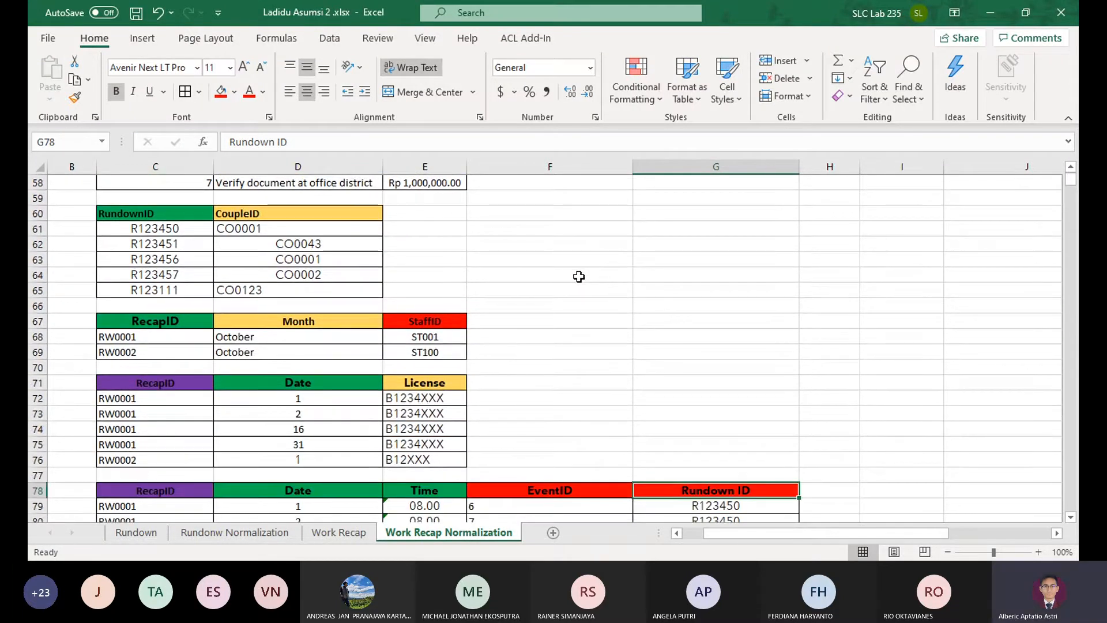
pyautogui.scroll(-4, 576, 278)
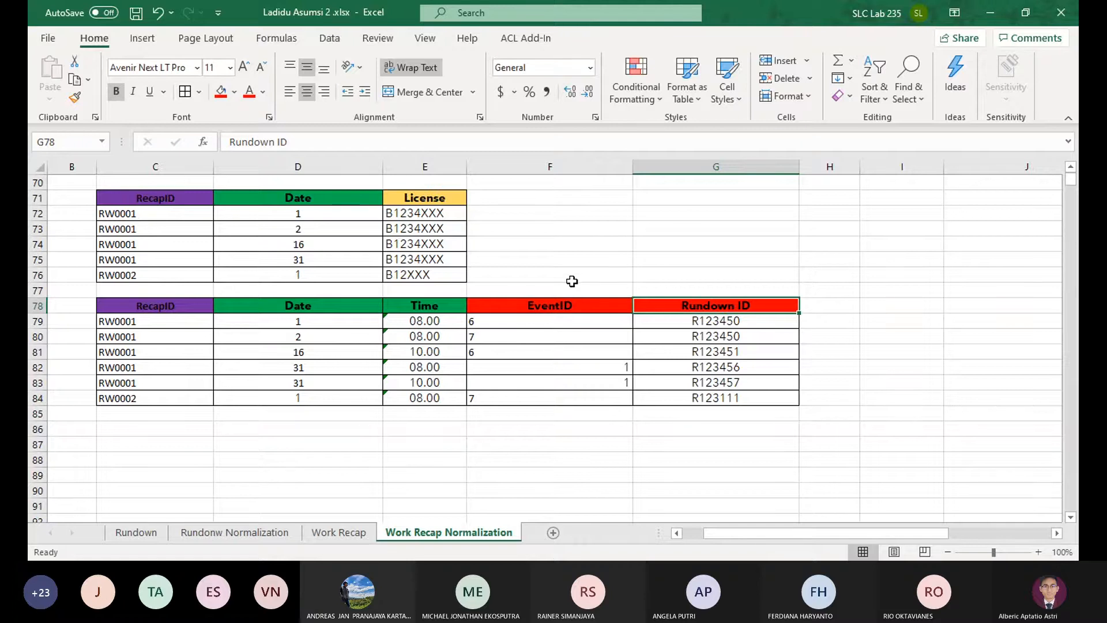
pyautogui.scroll(2, 572, 281)
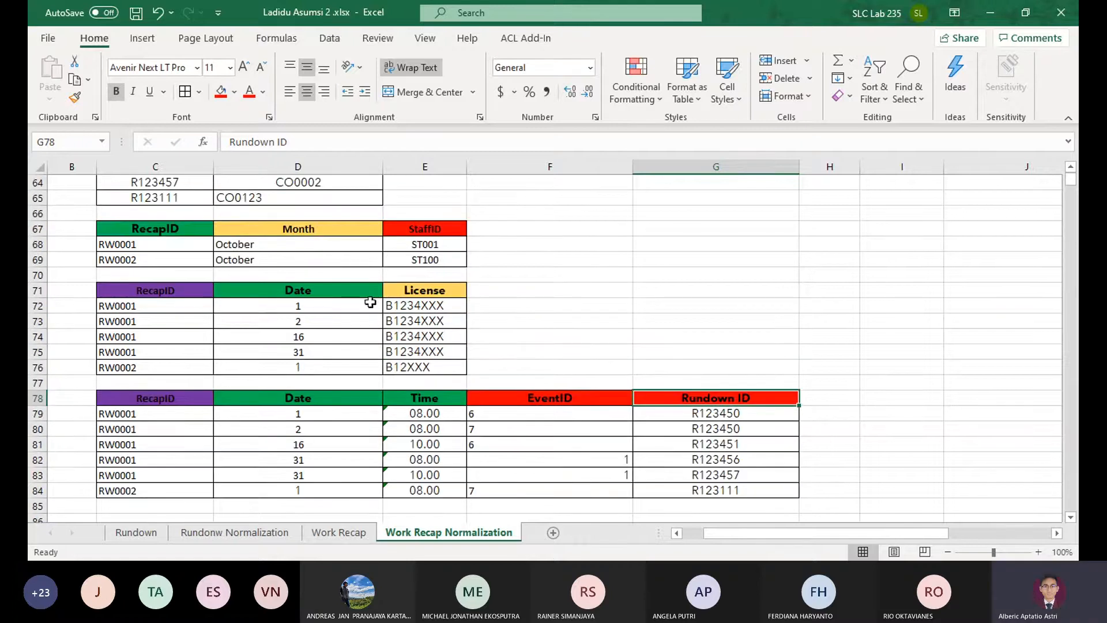
# Check the Date key of the 3NF license table against the UNF and 1NF tables and the listed dependencies
pyautogui.moveTo(355, 292); pyautogui.dragTo(305, 291)
pyautogui.click(180, 366)
pyautogui.moveTo(306, 292)
pyautogui.mouseDown()
pyautogui.moveTo(159, 374)
pyautogui.moveTo(222, 321)
pyautogui.moveTo(309, 283)
pyautogui.moveTo(325, 292)
pyautogui.mouseUp()
pyautogui.click(326, 292)
pyautogui.scroll(3, 325, 292)
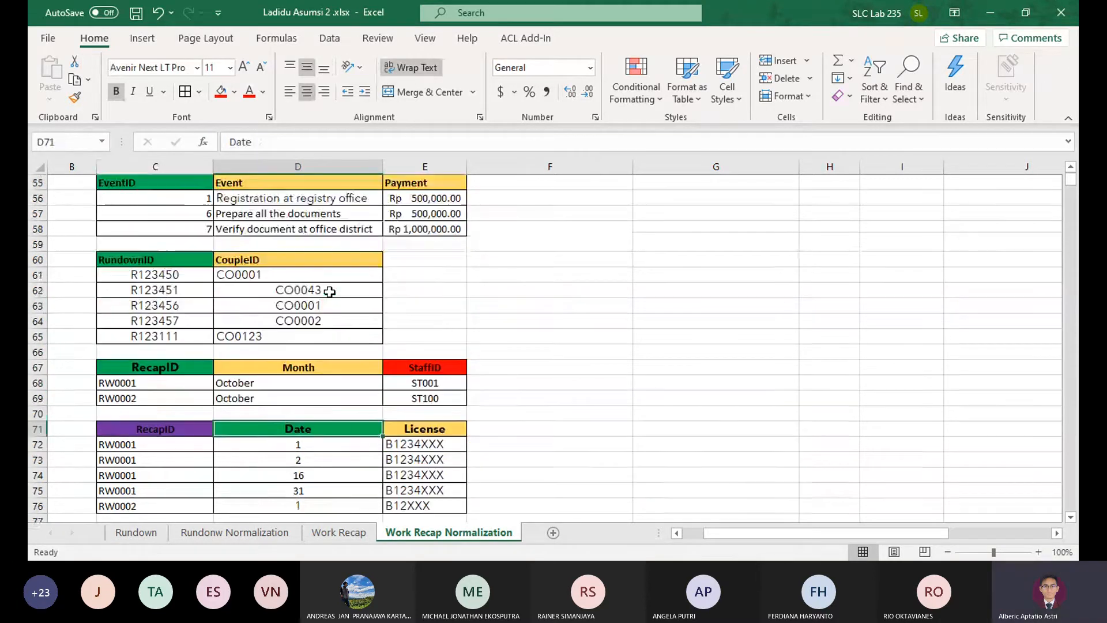
pyautogui.scroll(-2, 329, 292)
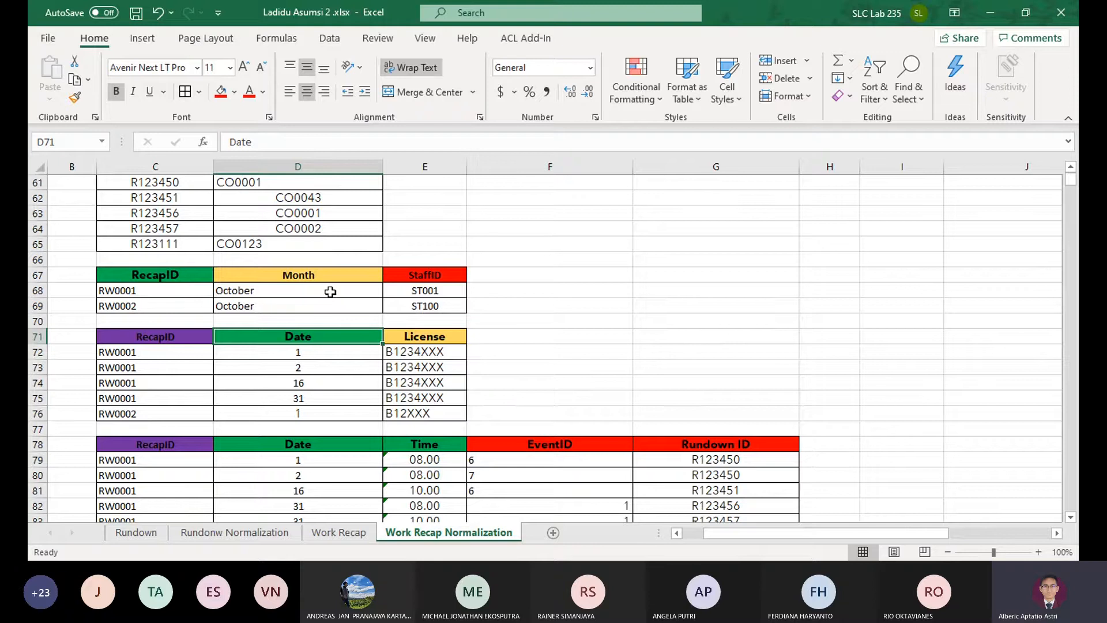
pyautogui.scroll(20, 331, 291)
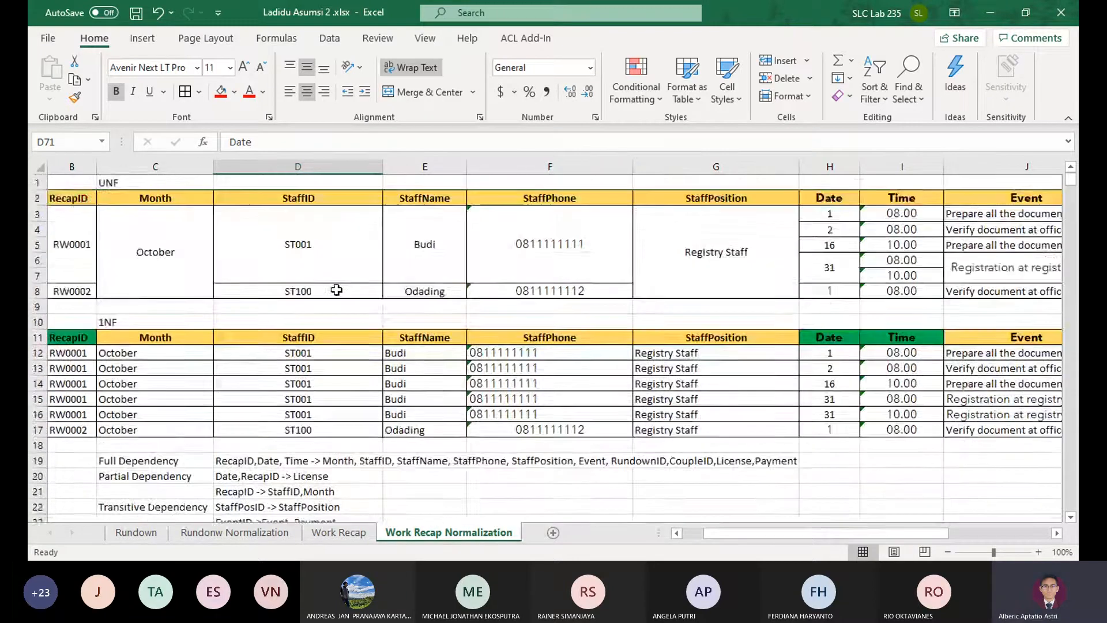
pyautogui.scroll(-4, 334, 291)
pyautogui.scroll(2, 325, 296)
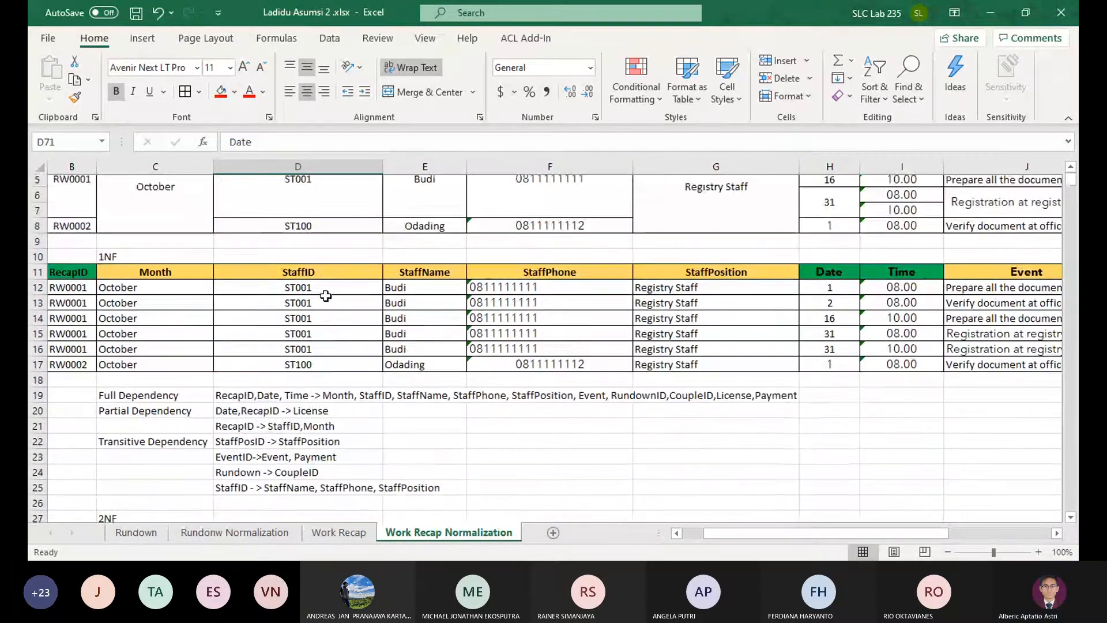
pyautogui.moveTo(326, 299); pyautogui.dragTo(32, 351)
pyautogui.click(326, 368)
pyautogui.scroll(1, 331, 369)
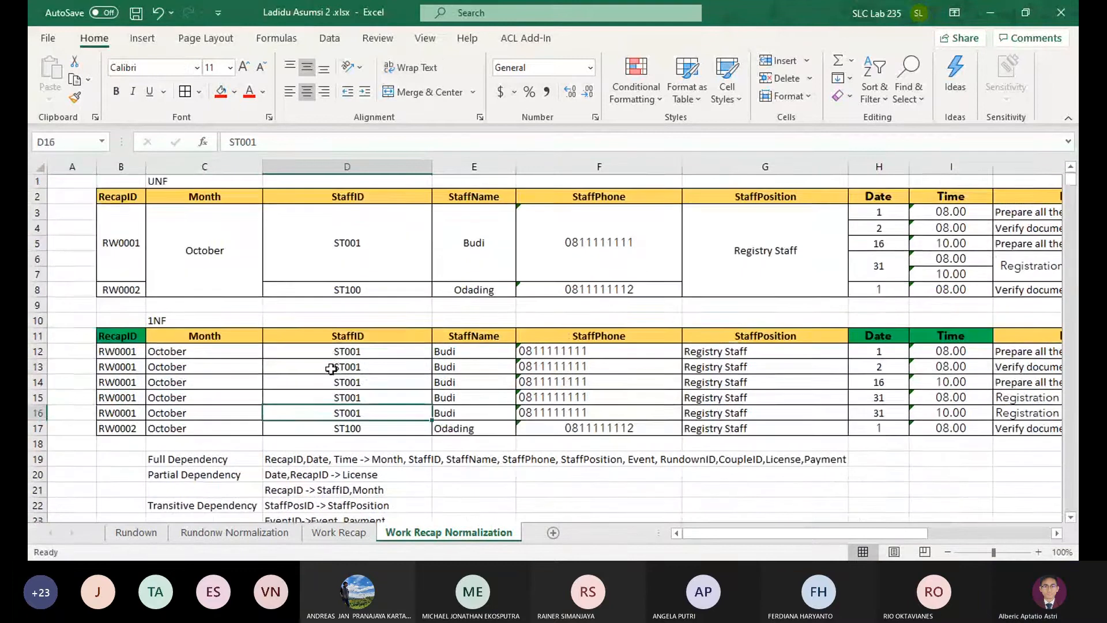
pyautogui.click(565, 429)
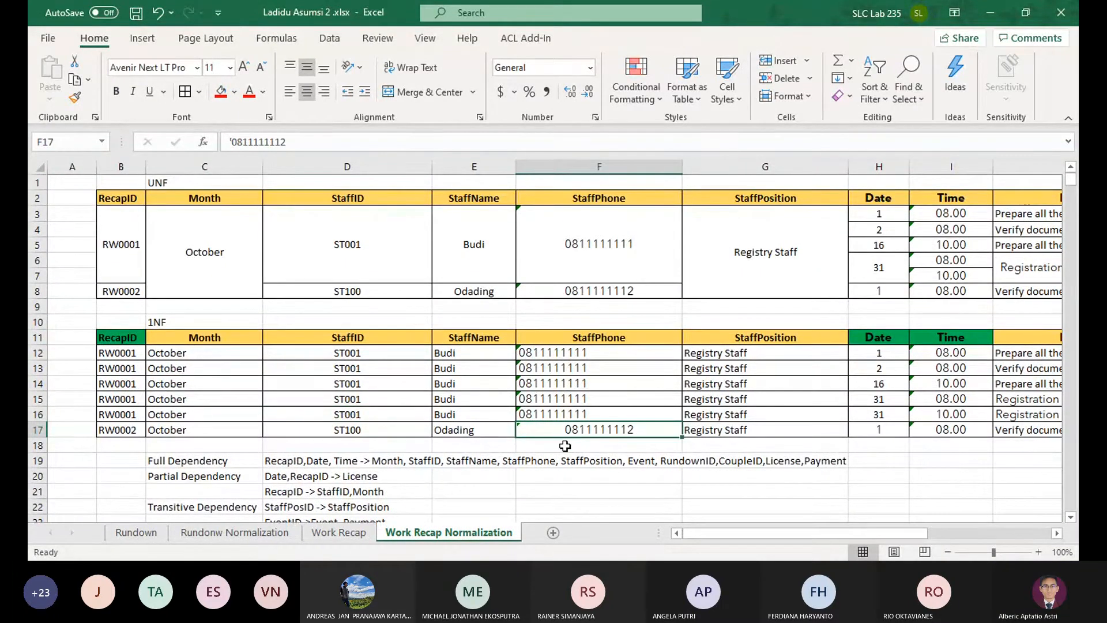
pyautogui.click(564, 446)
pyautogui.scroll(-17, 571, 450)
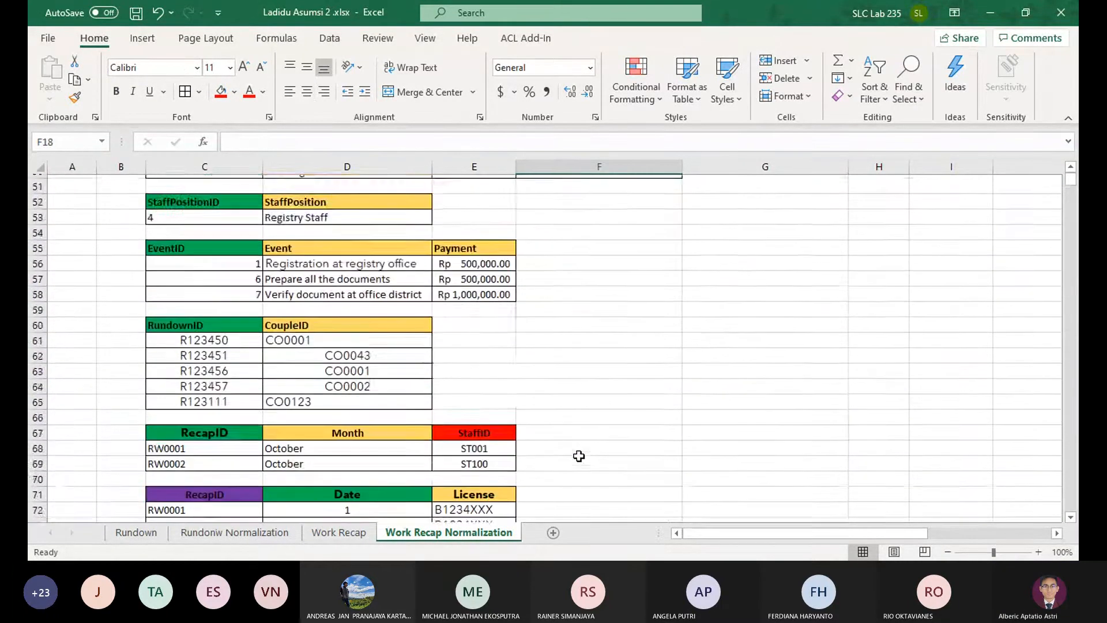
# Compare the 2NF tables with the finished 3NF tables on the Work Recap Normalization sheet
pyautogui.scroll(-1, 579, 456)
pyautogui.scroll(3, 579, 456)
pyautogui.scroll(-5, 579, 455)
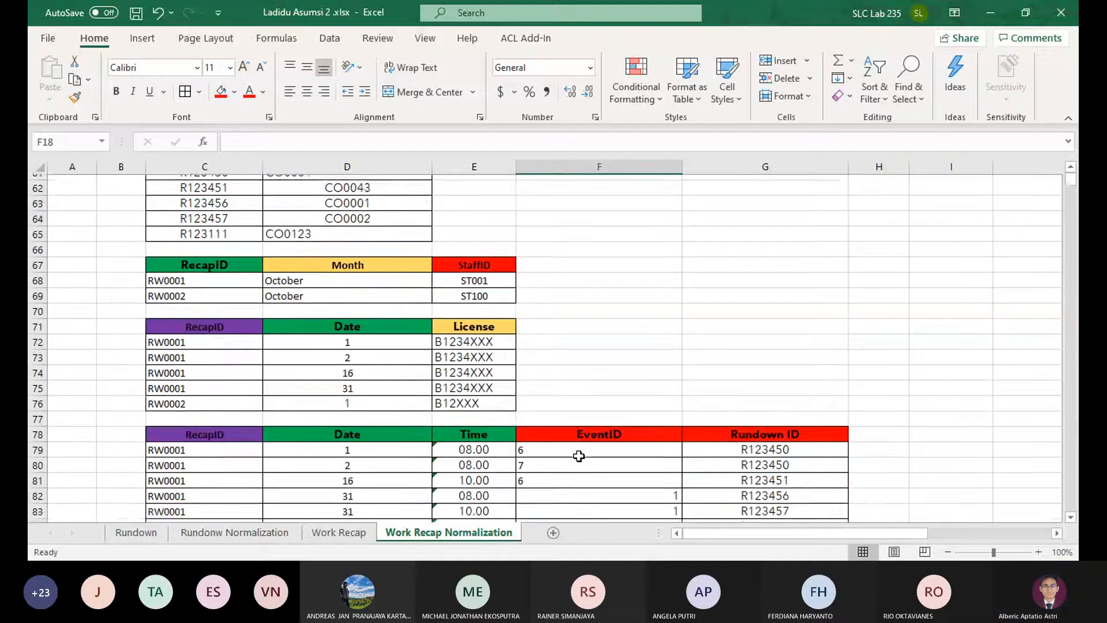
pyautogui.scroll(-3, 578, 456)
pyautogui.scroll(2, 578, 456)
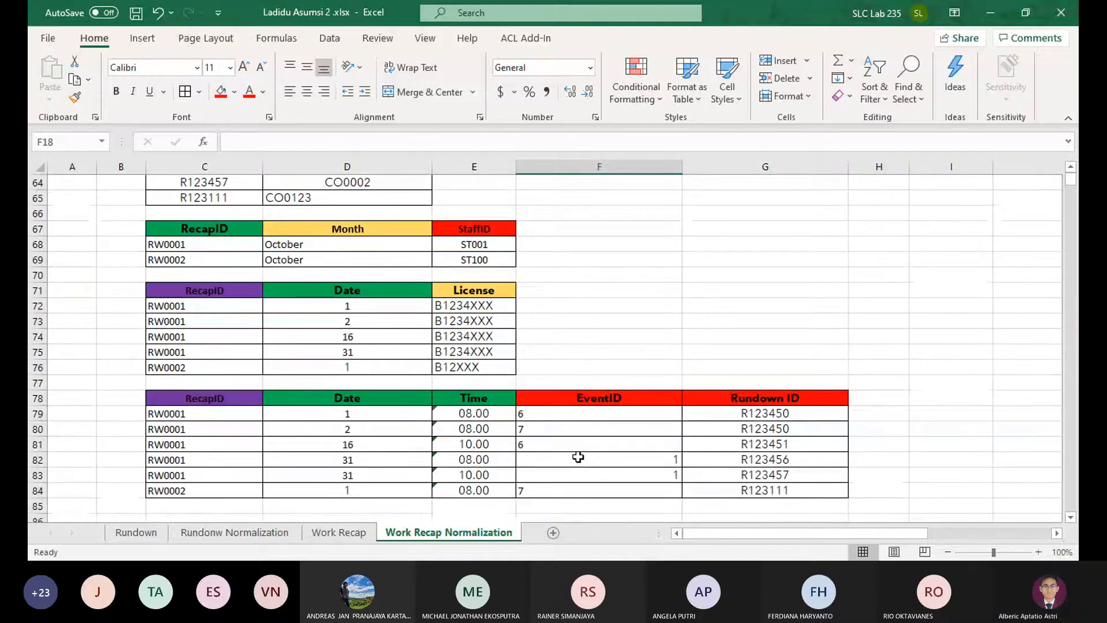
pyautogui.scroll(3, 579, 457)
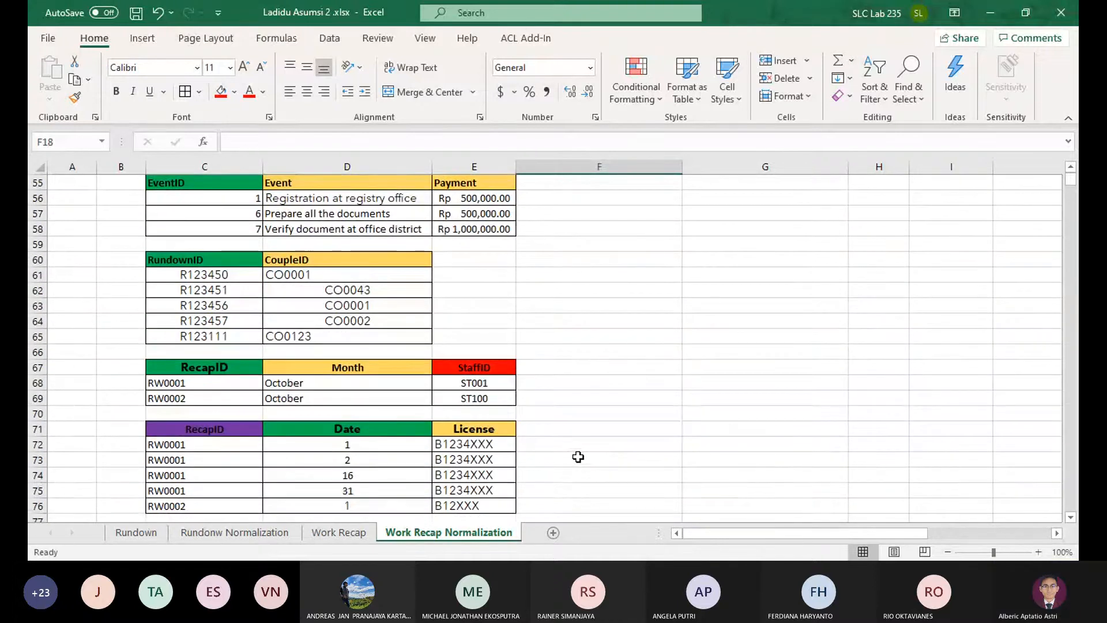
pyautogui.scroll(13, 578, 456)
pyautogui.scroll(-3, 578, 456)
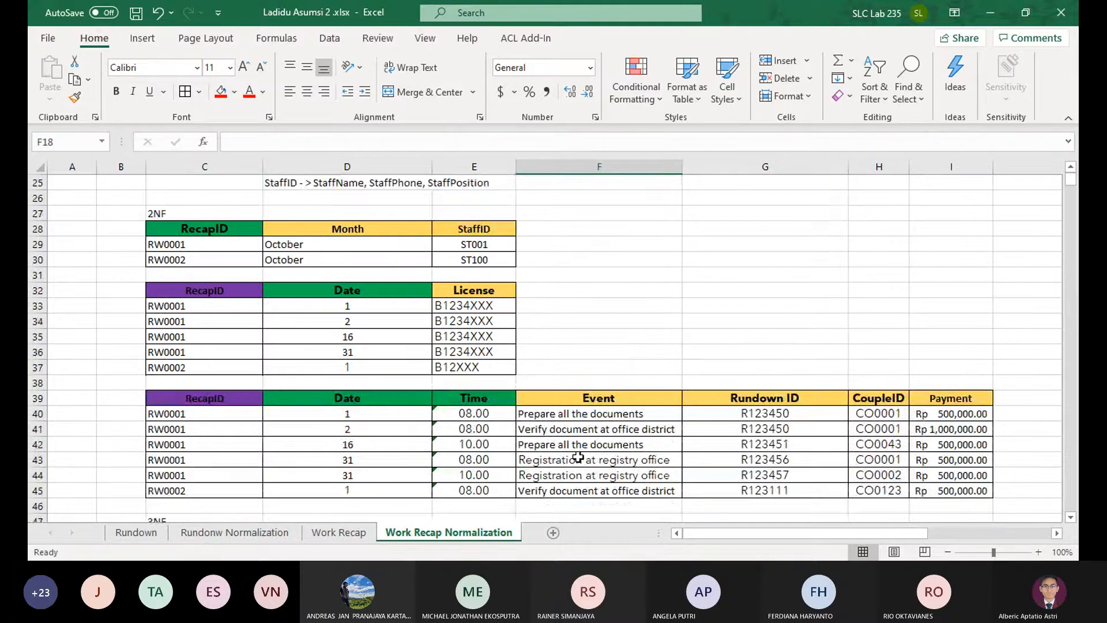
pyautogui.scroll(-2, 578, 457)
pyautogui.scroll(2, 578, 457)
pyautogui.scroll(-8, 575, 444)
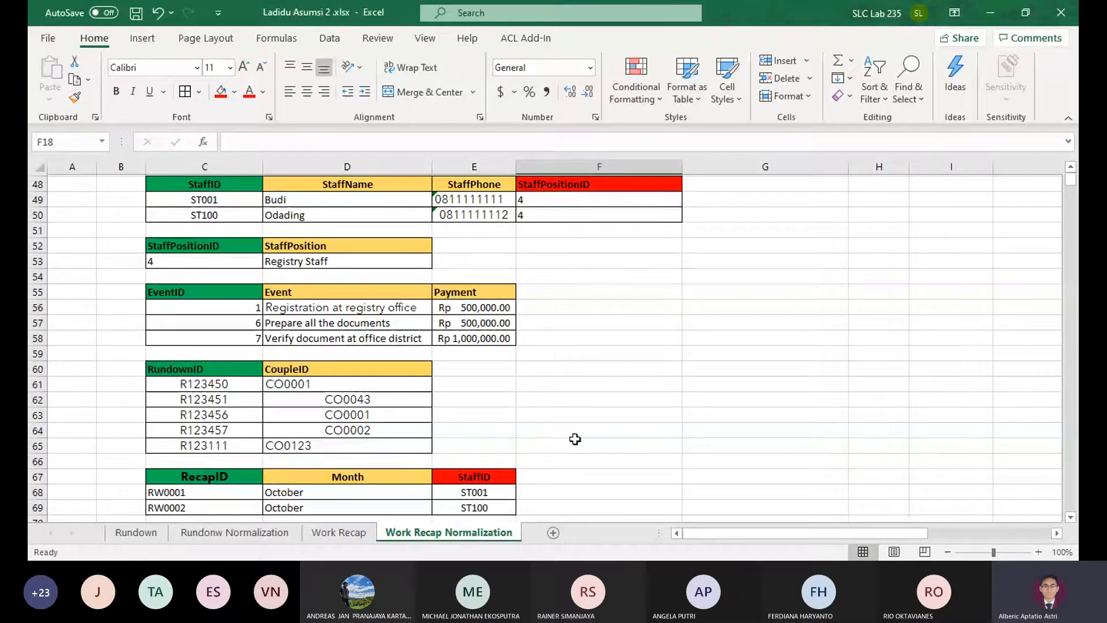
# Review the UNF and 1NF tables on the Rundonw Normalization sheet, and return to the Work Recap Normalization sheet
pyautogui.scroll(13, 37, 332)
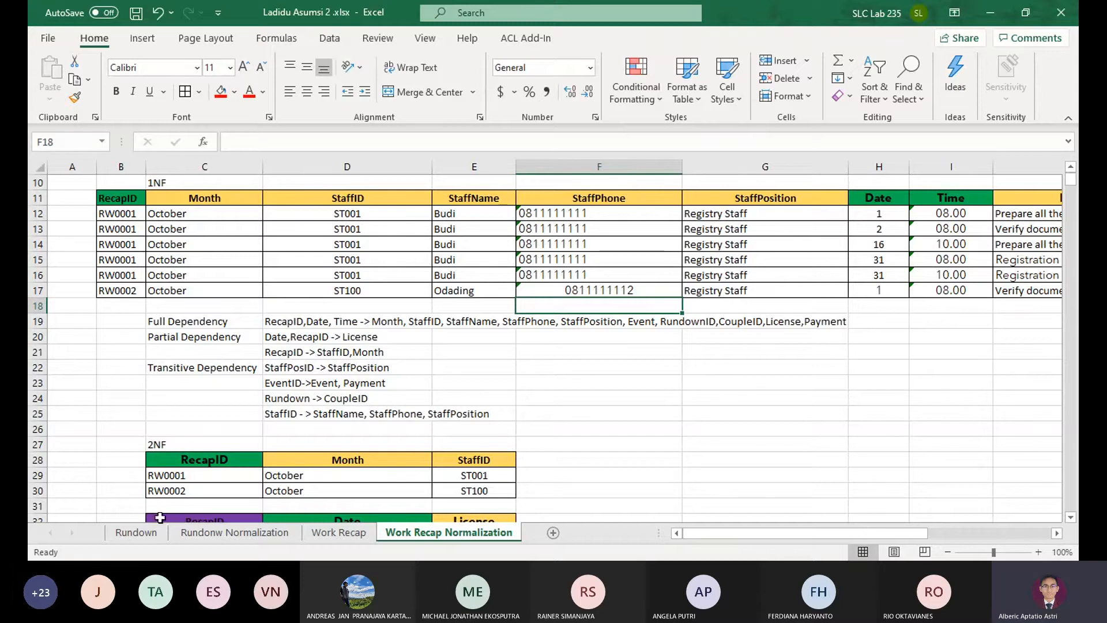
pyautogui.click(174, 536)
pyautogui.scroll(10, 591, 218)
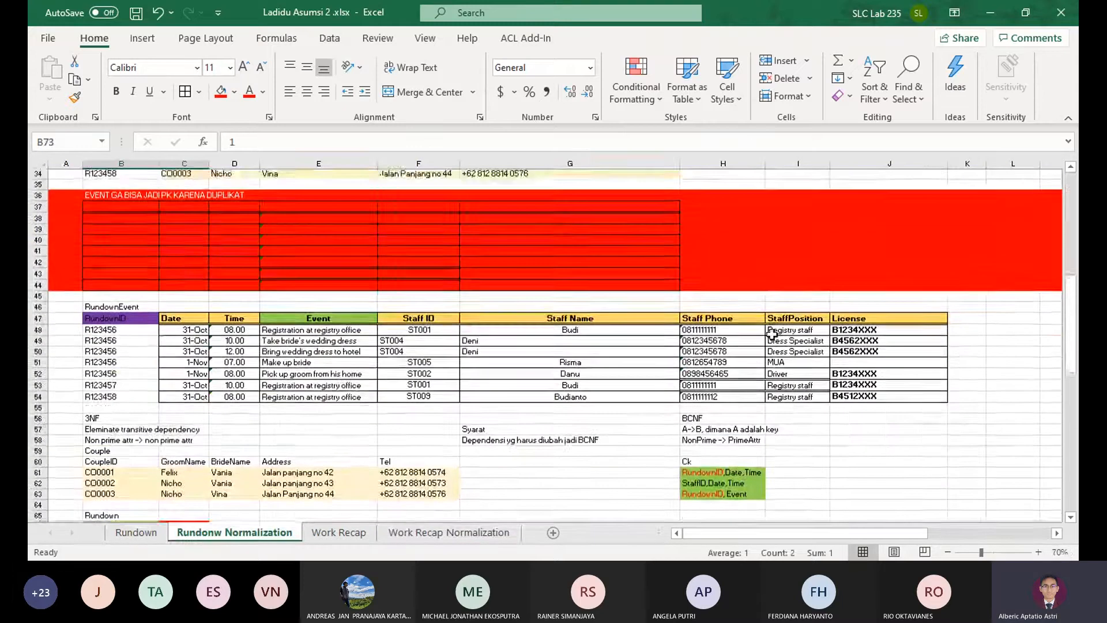
pyautogui.scroll(9, 772, 335)
pyautogui.scroll(2, 766, 350)
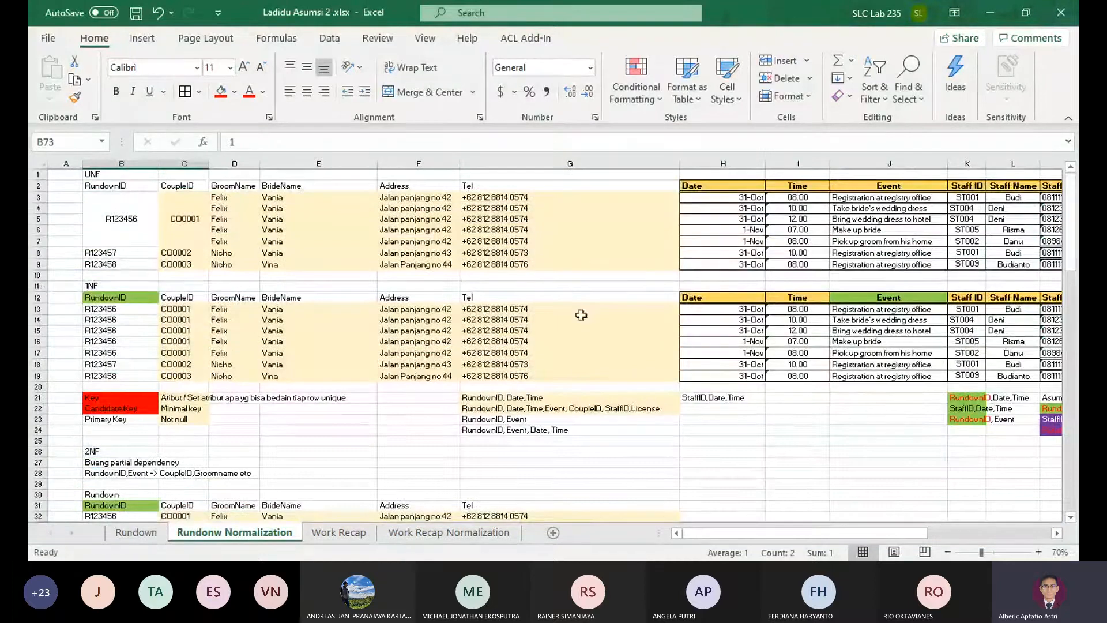
pyautogui.click(476, 533)
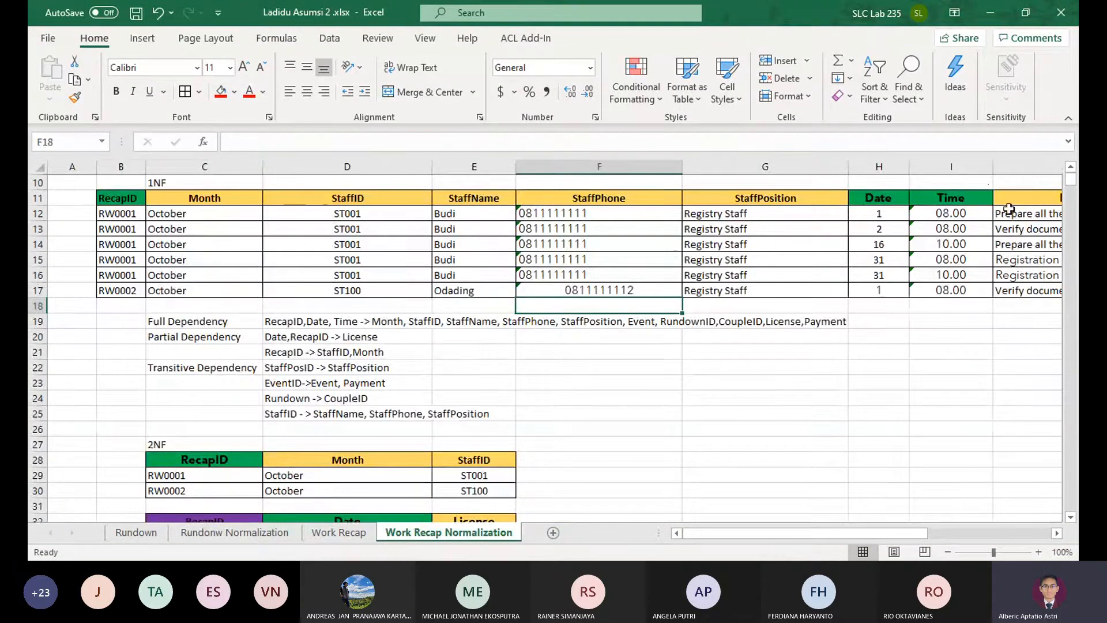
# Examine the 1NF table's columns from Event to Payment together with the dependencies listed in rows 19 to 25
pyautogui.click(1039, 195)
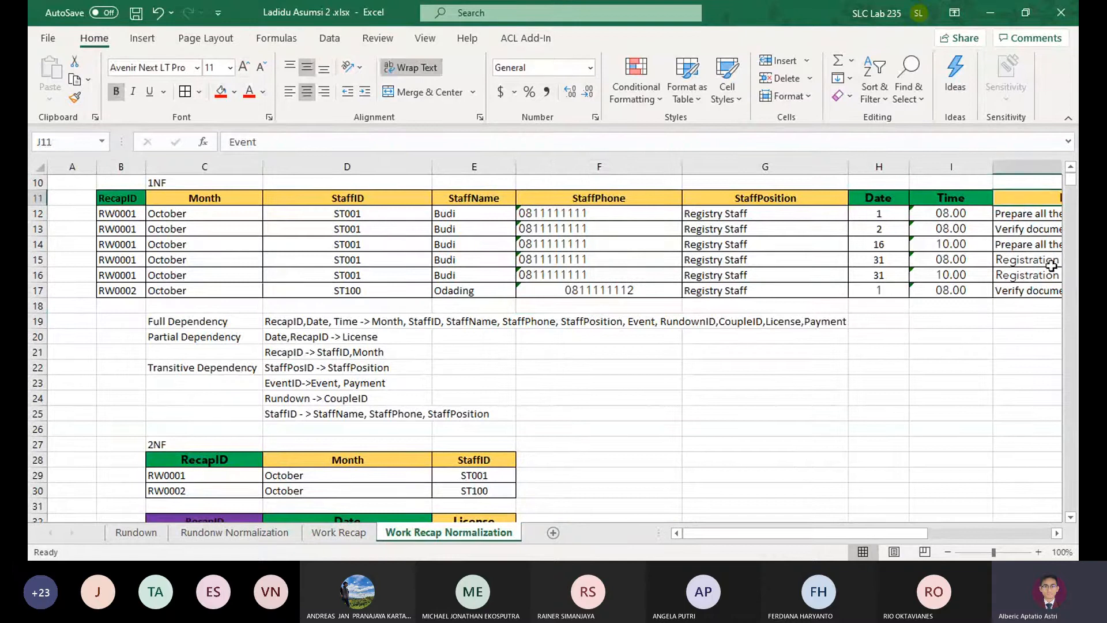
pyautogui.moveTo(912, 416); pyautogui.dragTo(893, 397)
pyautogui.click(595, 346)
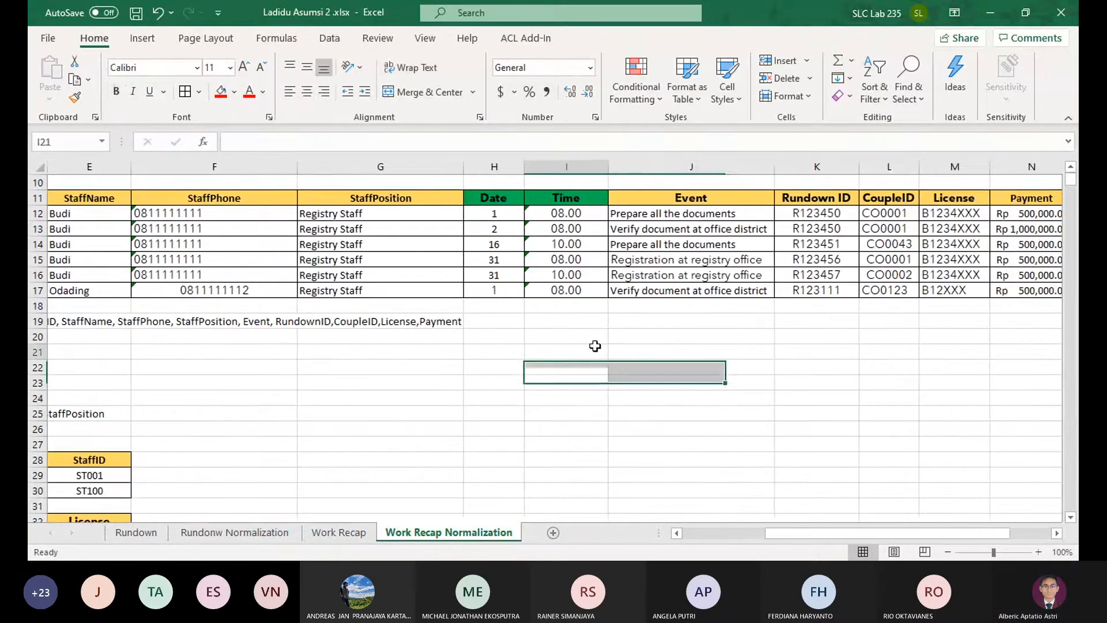
pyautogui.moveTo(691, 356); pyautogui.dragTo(58, 352)
pyautogui.click(648, 440)
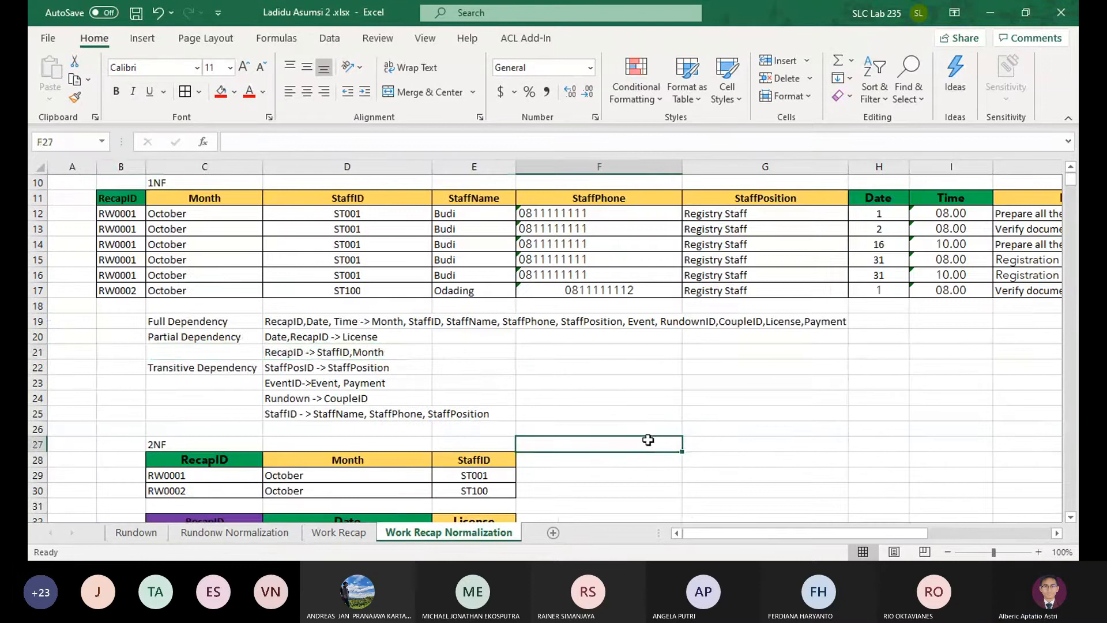
pyautogui.scroll(-3, 640, 436)
pyautogui.scroll(2, 639, 435)
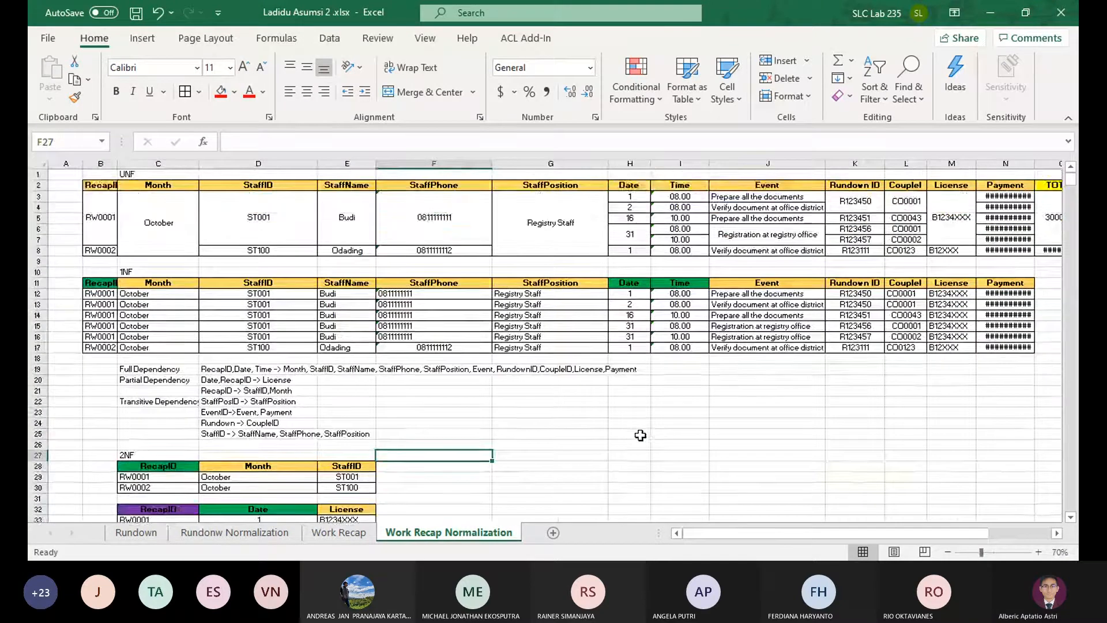
pyautogui.moveTo(639, 435); pyautogui.dragTo(52, 453)
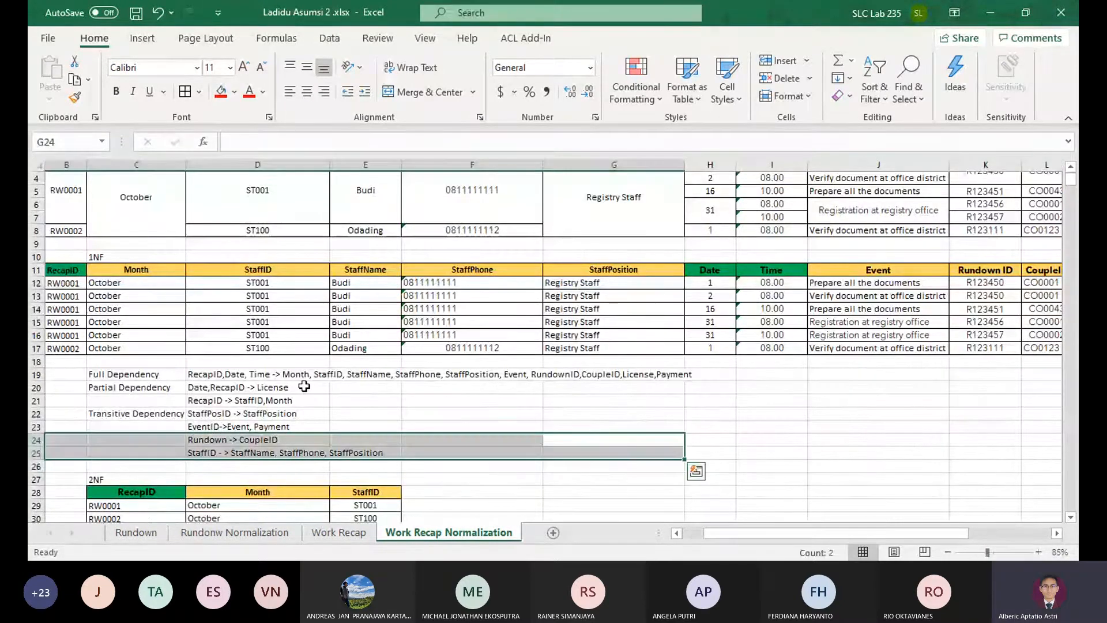
pyautogui.scroll(1, 773, 474)
pyautogui.moveTo(798, 494); pyautogui.dragTo(36, 490)
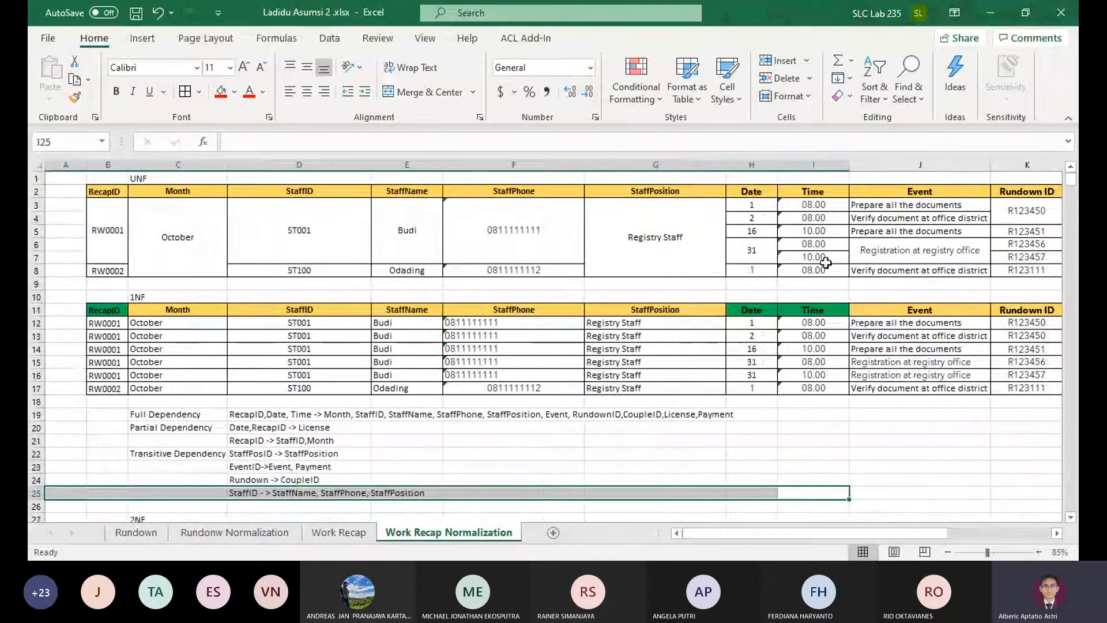
# Compare the Event and Rundown ID values of the 1NF table with those in the UNF table
pyautogui.click(919, 218)
pyautogui.click(902, 324)
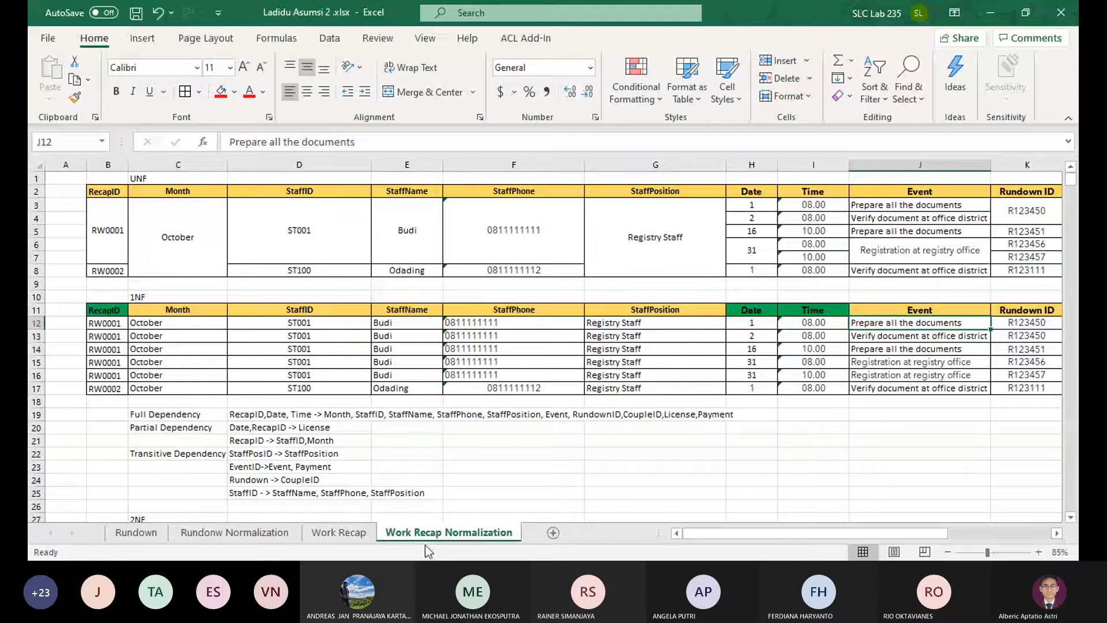
pyautogui.scroll(-4, 391, 392)
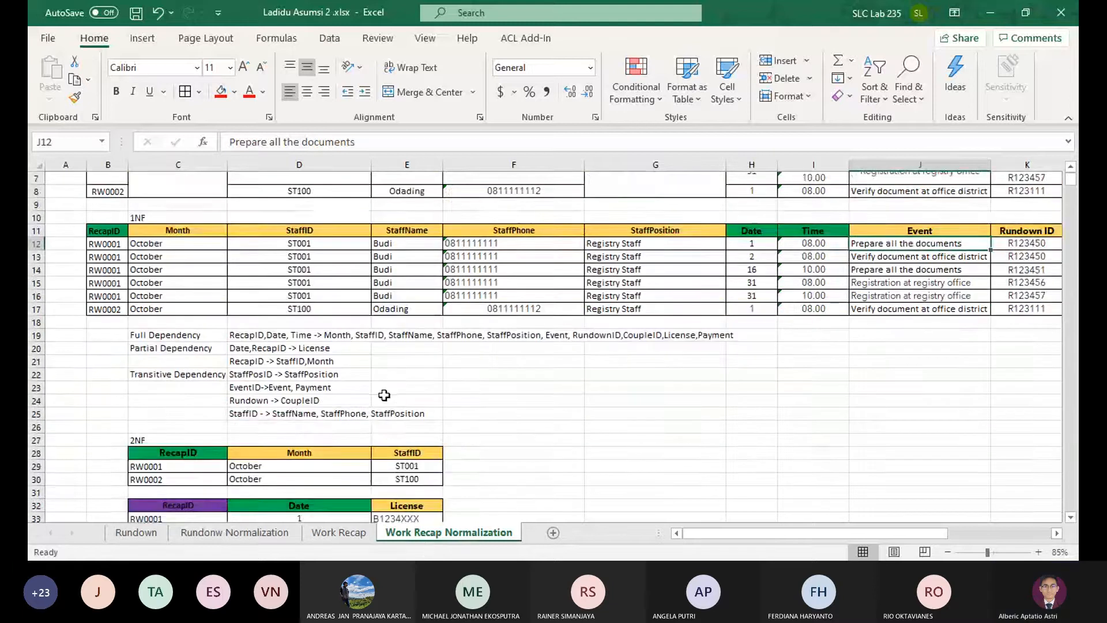
pyautogui.scroll(4, 384, 395)
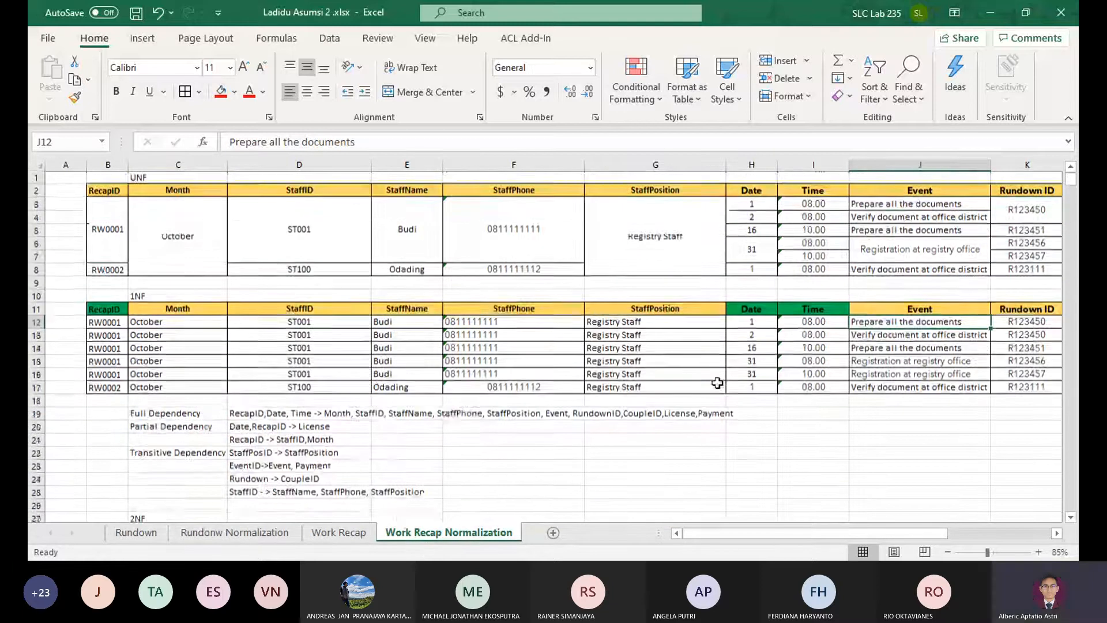
pyautogui.moveTo(853, 439); pyautogui.dragTo(828, 420)
pyautogui.click(820, 415)
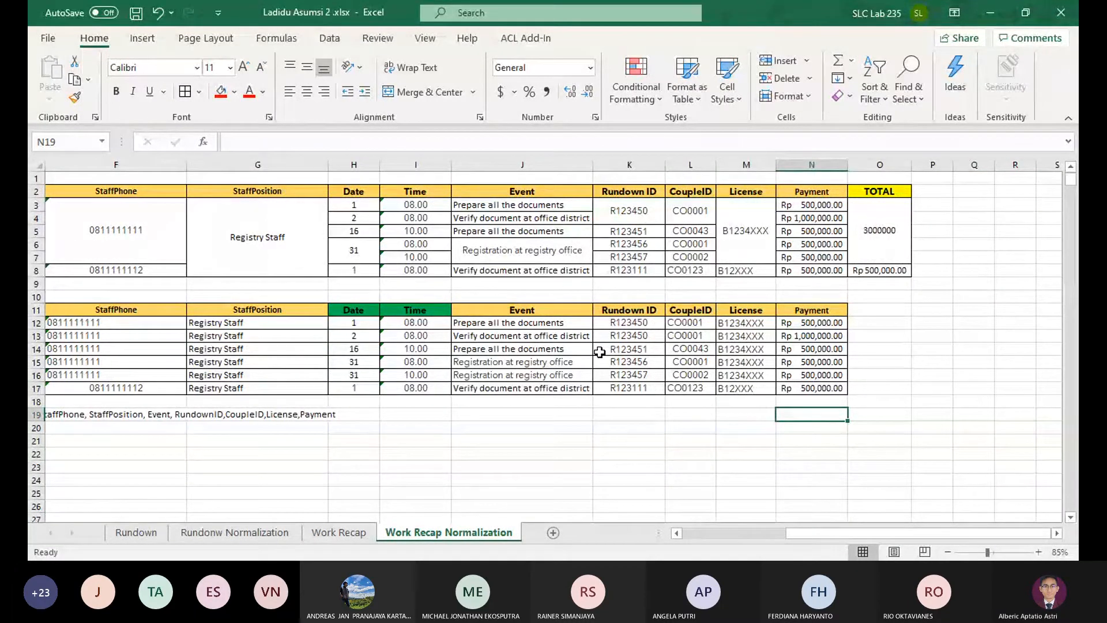
pyautogui.click(621, 321)
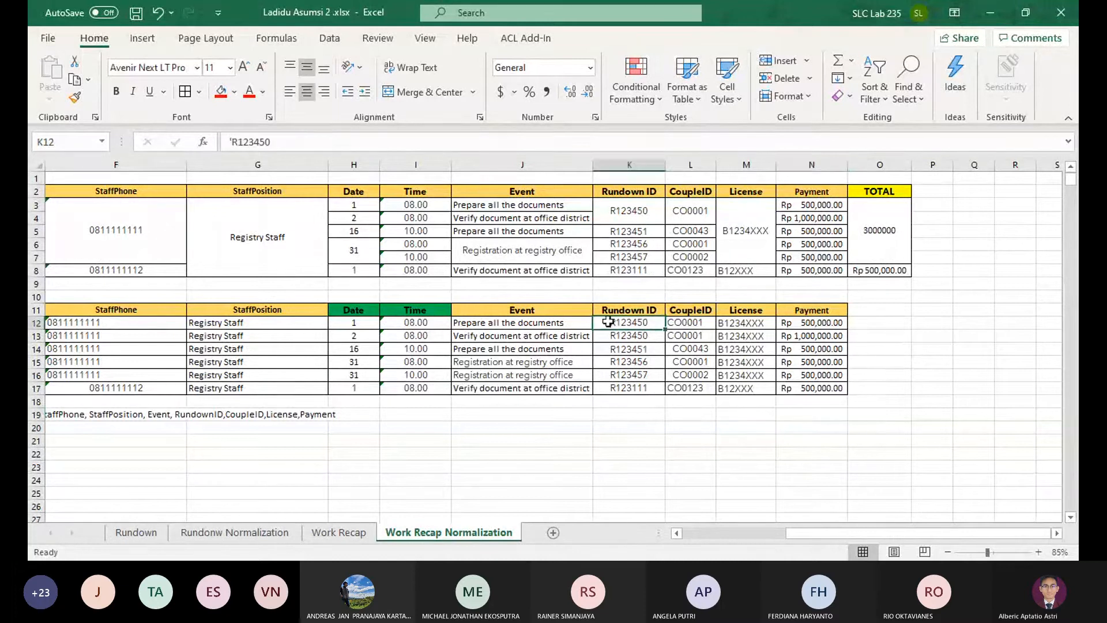
pyautogui.click(561, 321)
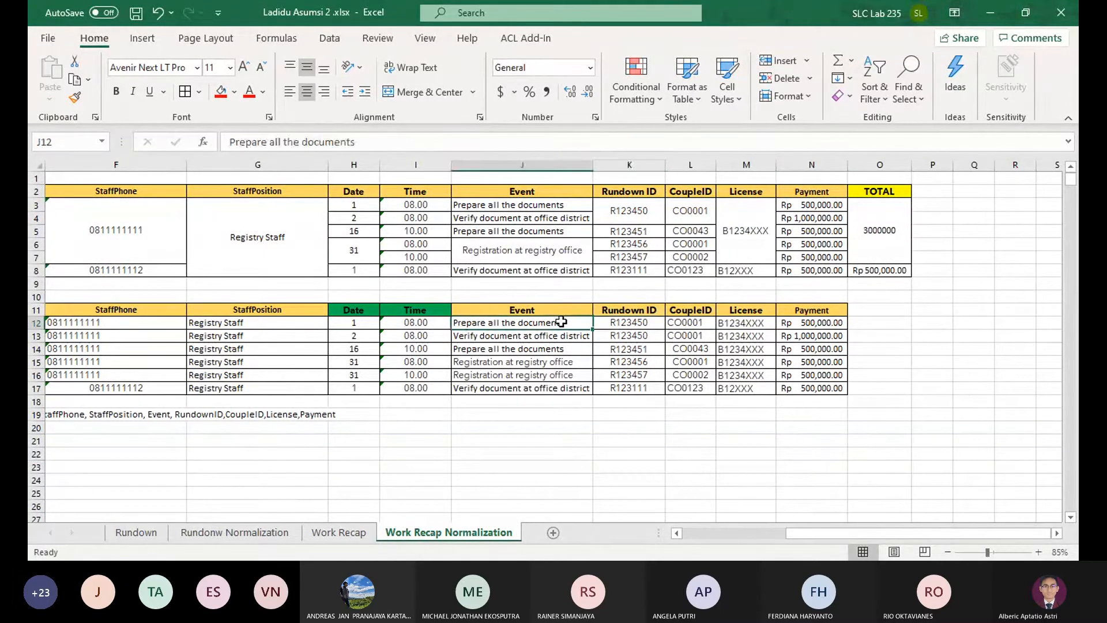
pyautogui.moveTo(560, 321); pyautogui.dragTo(809, 418)
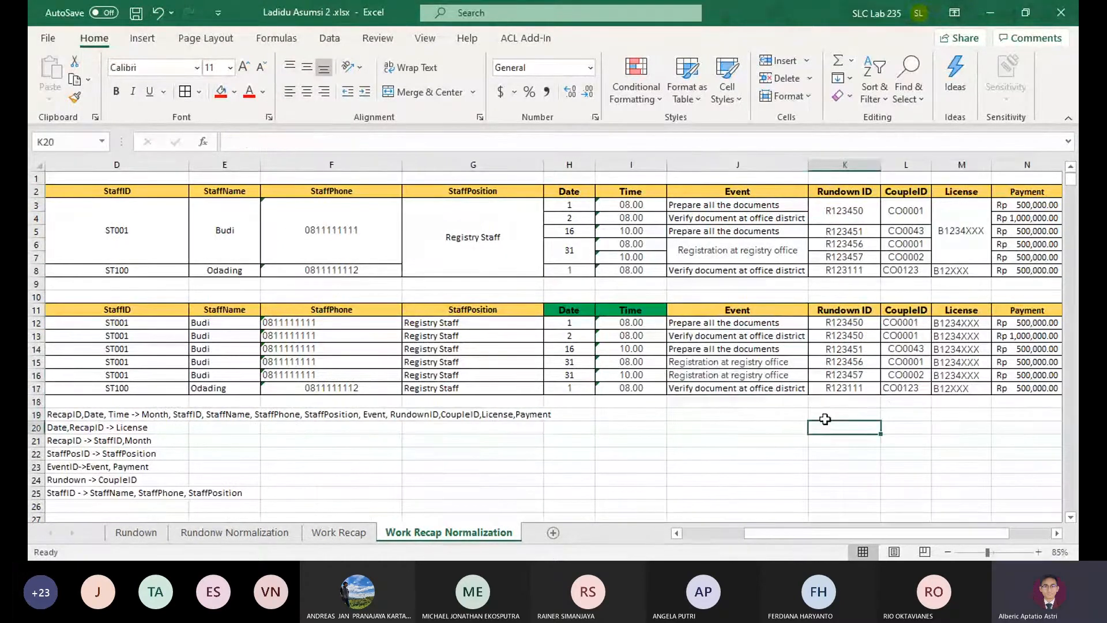
# Shade the Event and Rundown ID headers of the 1NF table light blue as a possible key alongside RecapID
pyautogui.click(855, 312)
pyautogui.keyDown('ctrl'); pyautogui.click(750, 309); pyautogui.keyUp('ctrl')
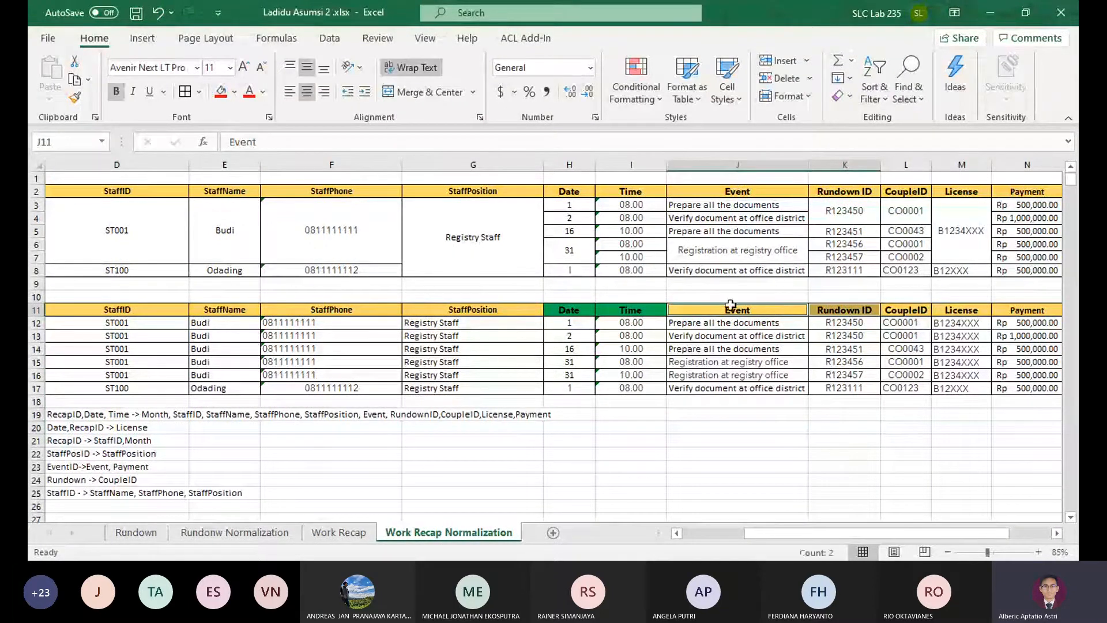
pyautogui.click(234, 92)
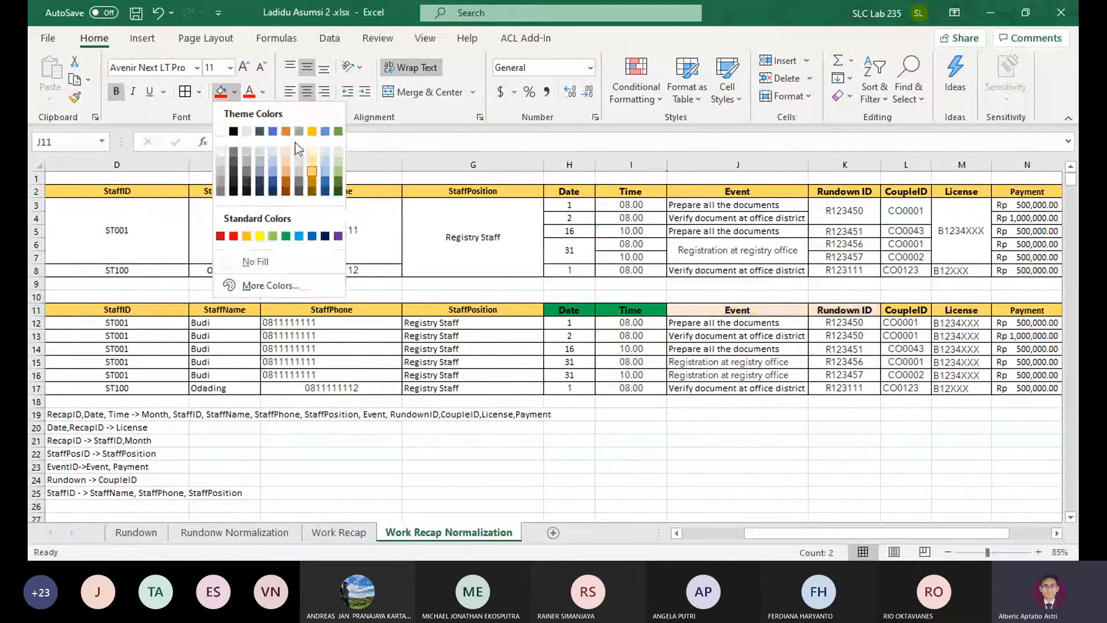
pyautogui.click(324, 151)
pyautogui.moveTo(630, 427); pyautogui.dragTo(107, 401)
pyautogui.click(124, 307)
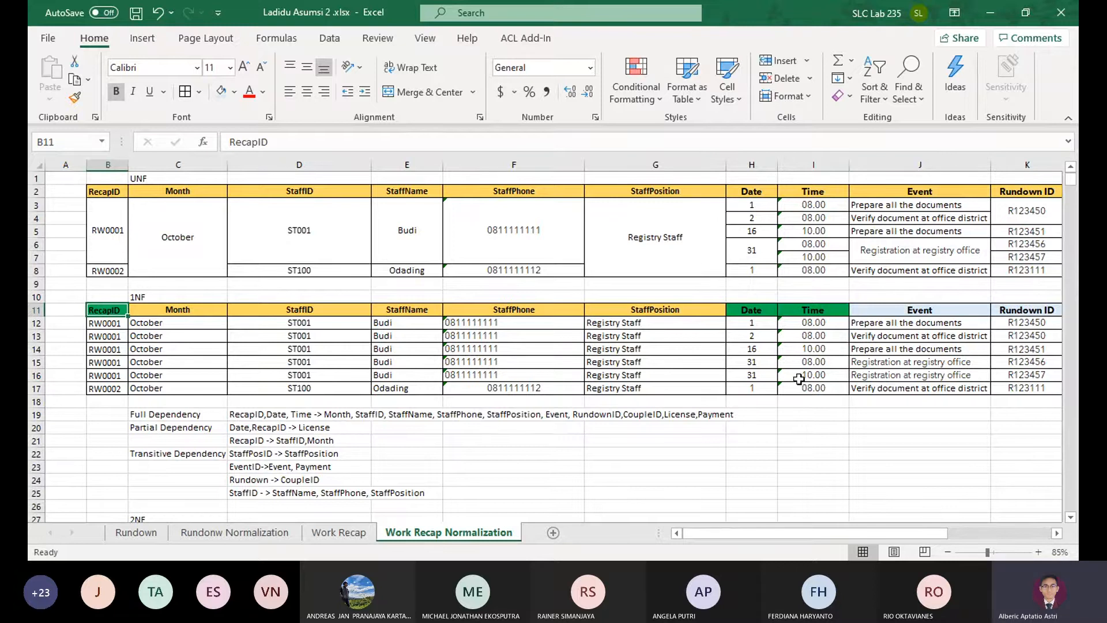
pyautogui.click(801, 426)
# Rename the Work Recap Normalization sheet as "WR Normalization asumsi 1"
pyautogui.doubleClick(436, 532)
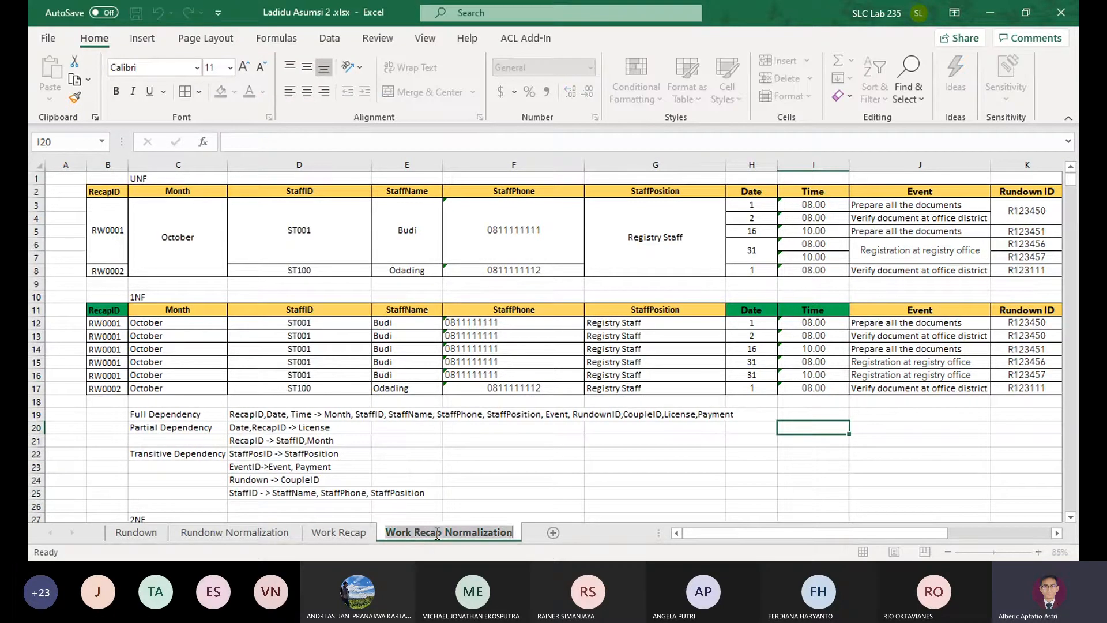
pyautogui.press('End')
pyautogui.write('asumsi')
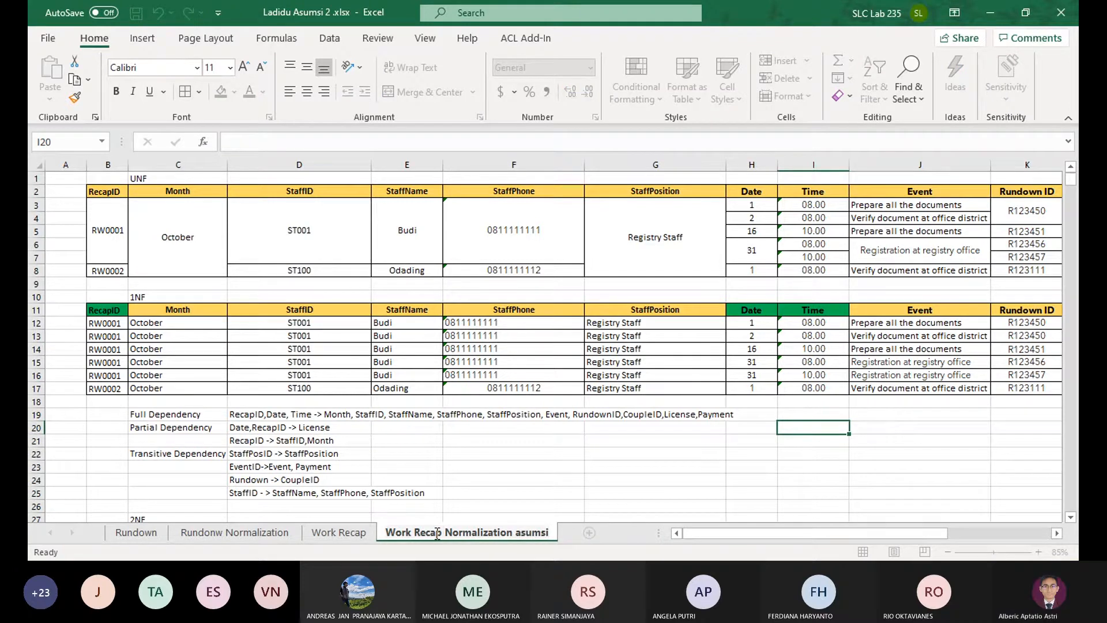
pyautogui.hotkey('shift', 'Home')
pyautogui.write('WR ')
pyautogui.write(' 1')
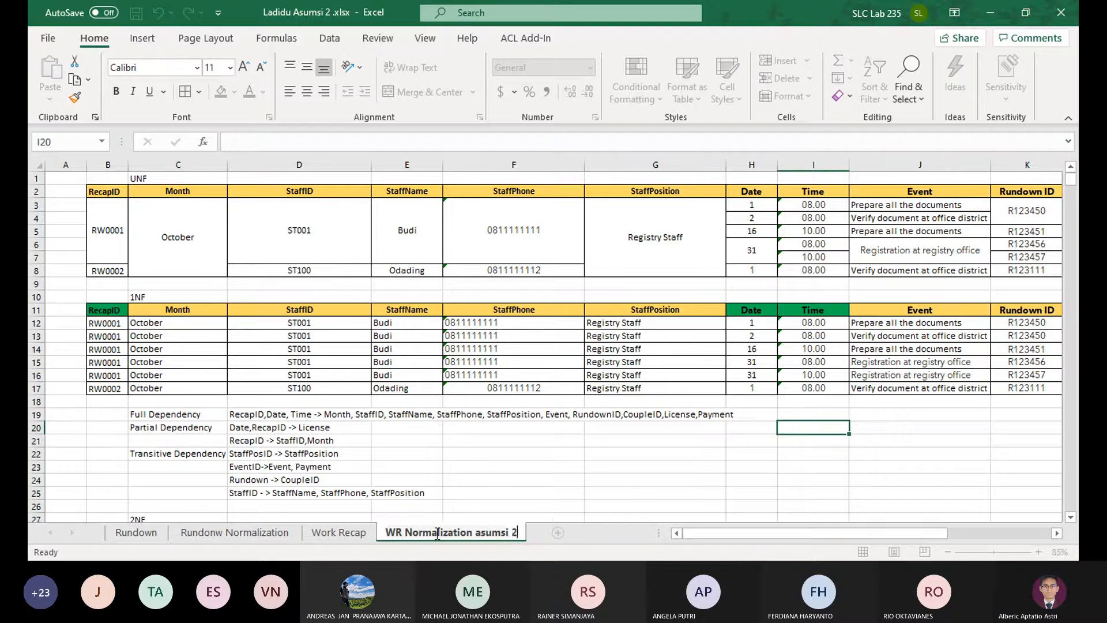
pyautogui.press('Return')
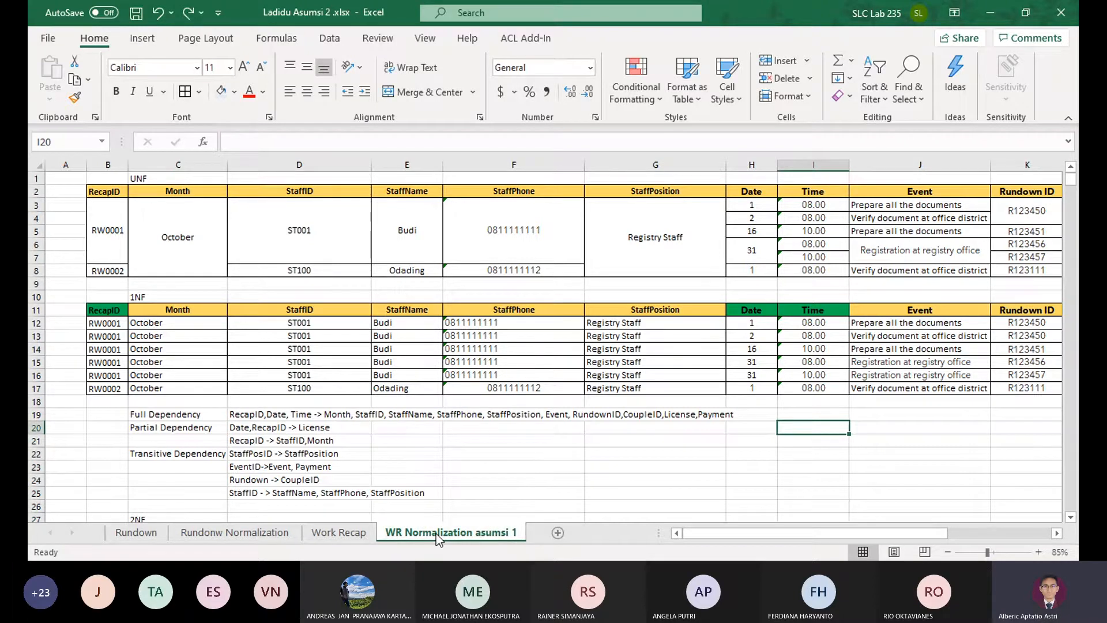
# Create a copy of the WR Normalization asumsi 1 sheet at the end of the workbook
pyautogui.rightClick(436, 534)
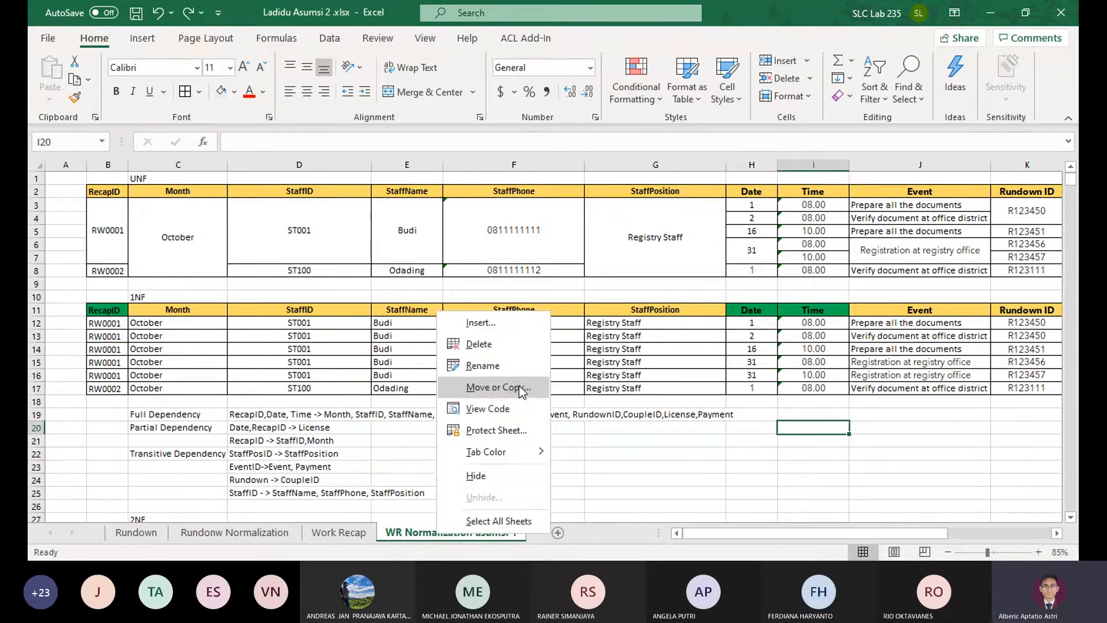
pyautogui.click(519, 385)
pyautogui.click(470, 442)
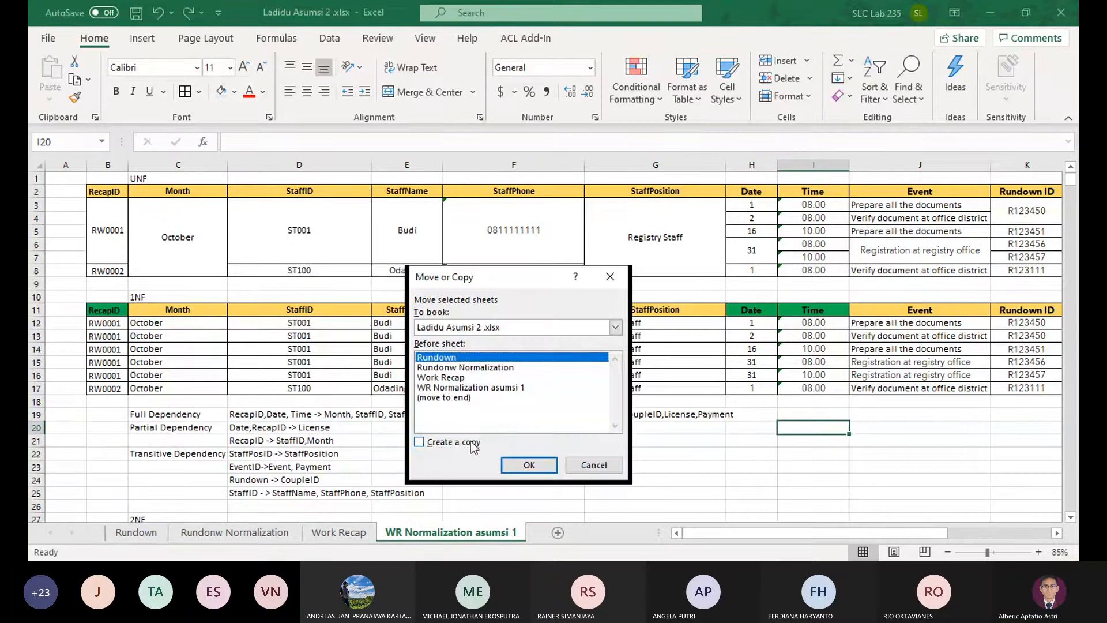
pyautogui.click(490, 398)
pyautogui.click(525, 463)
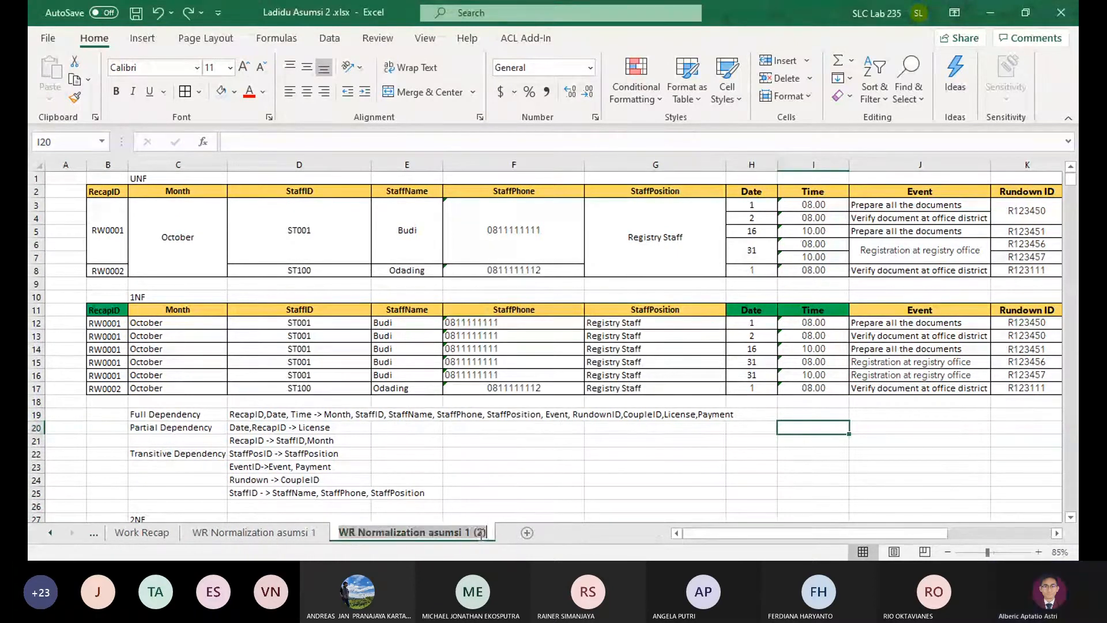
# Rename the copied sheet as "WR Normalization asumsi 2"
pyautogui.press('BackSpace')
pyautogui.press('BackSpace')
pyautogui.press('BackSpace')
pyautogui.press('BackSpace')
pyautogui.press('BackSpace')
pyautogui.write('2')
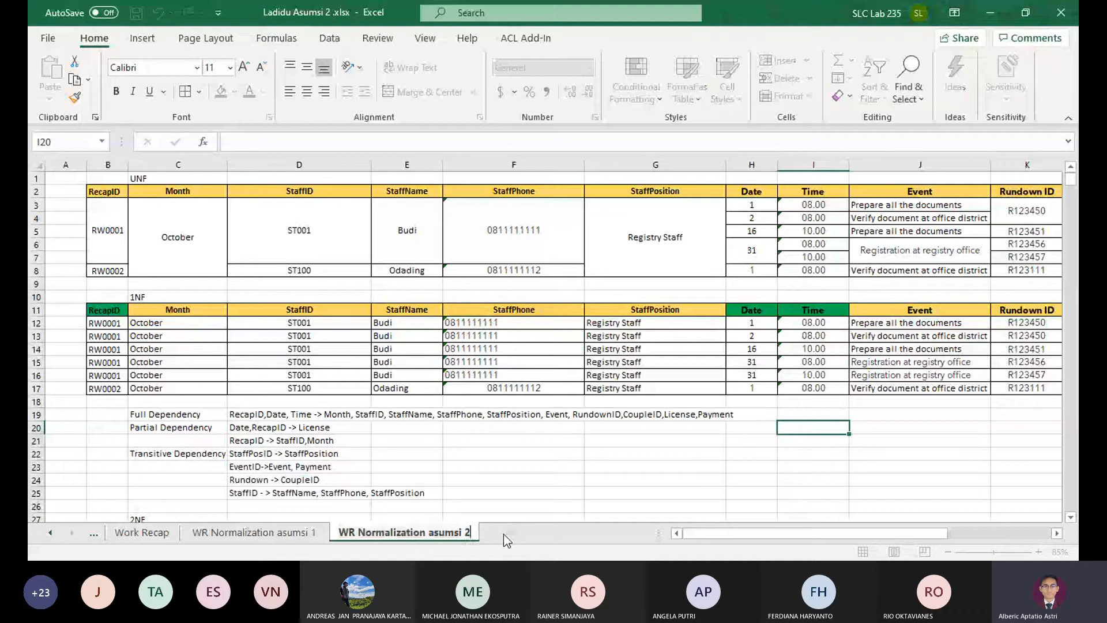
pyautogui.press('Return')
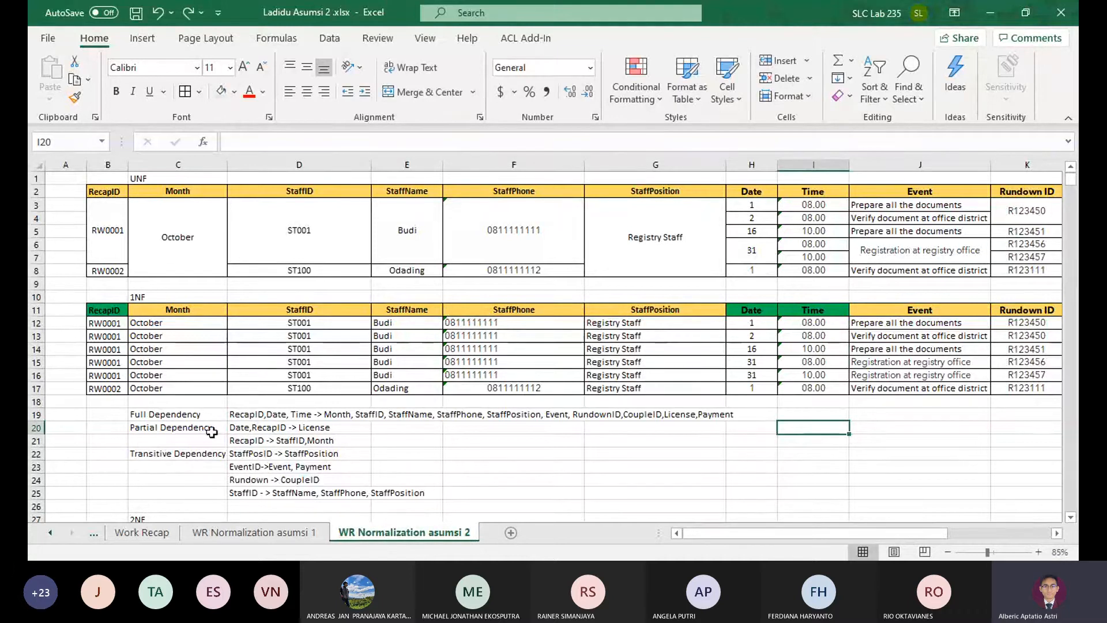
# Replace the green key fill on the RecapID, Date and Time headers of the 1NF table with the gold header colour
pyautogui.click(115, 310)
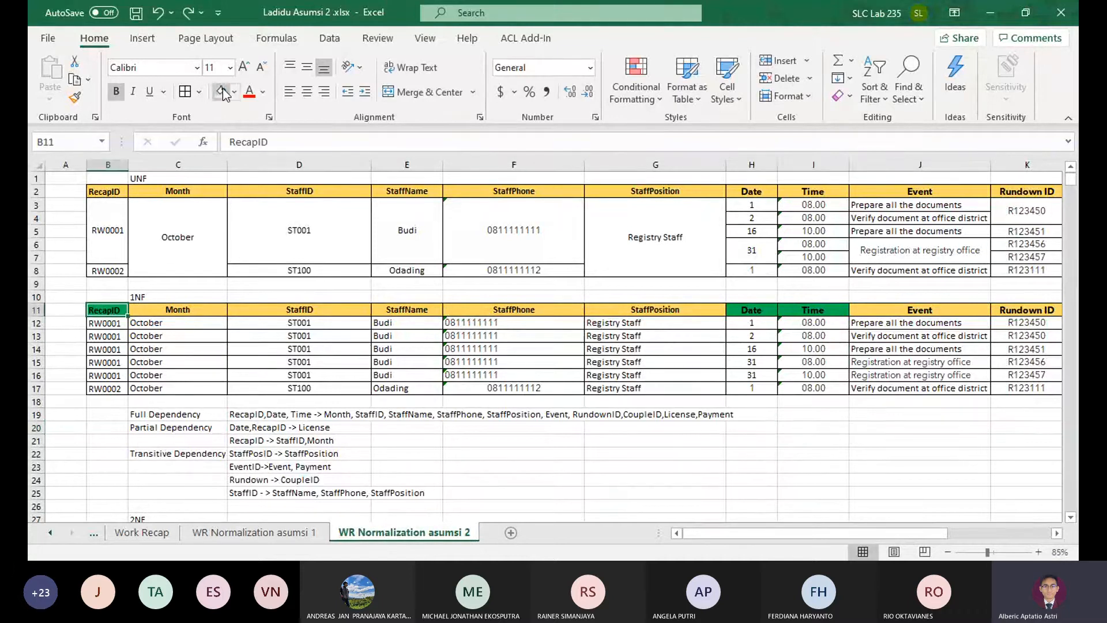
pyautogui.click(234, 93)
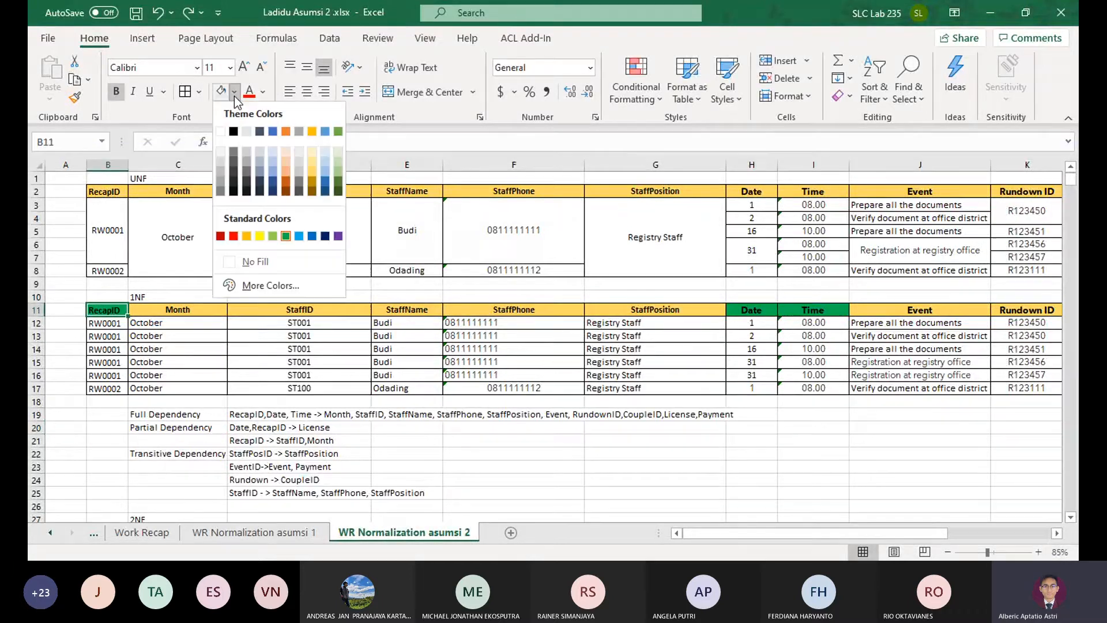
pyautogui.click(314, 174)
pyautogui.moveTo(749, 311); pyautogui.dragTo(903, 307)
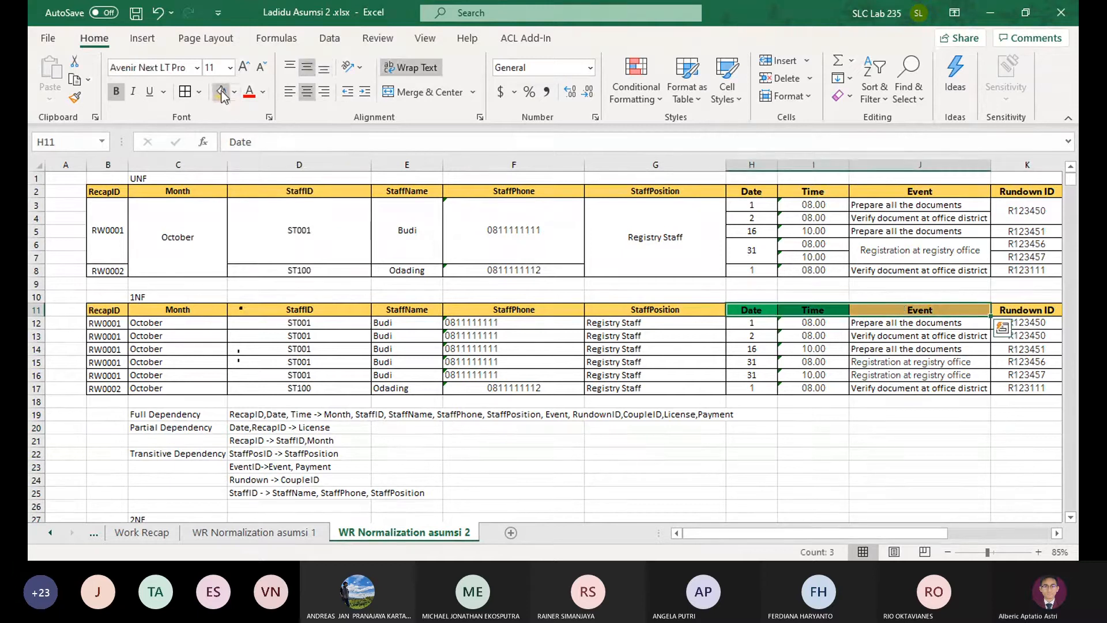
pyautogui.click(221, 91)
# Colour the text of the Event, Rundown ID and RecapID headers in the 1NF table red
pyautogui.click(928, 314)
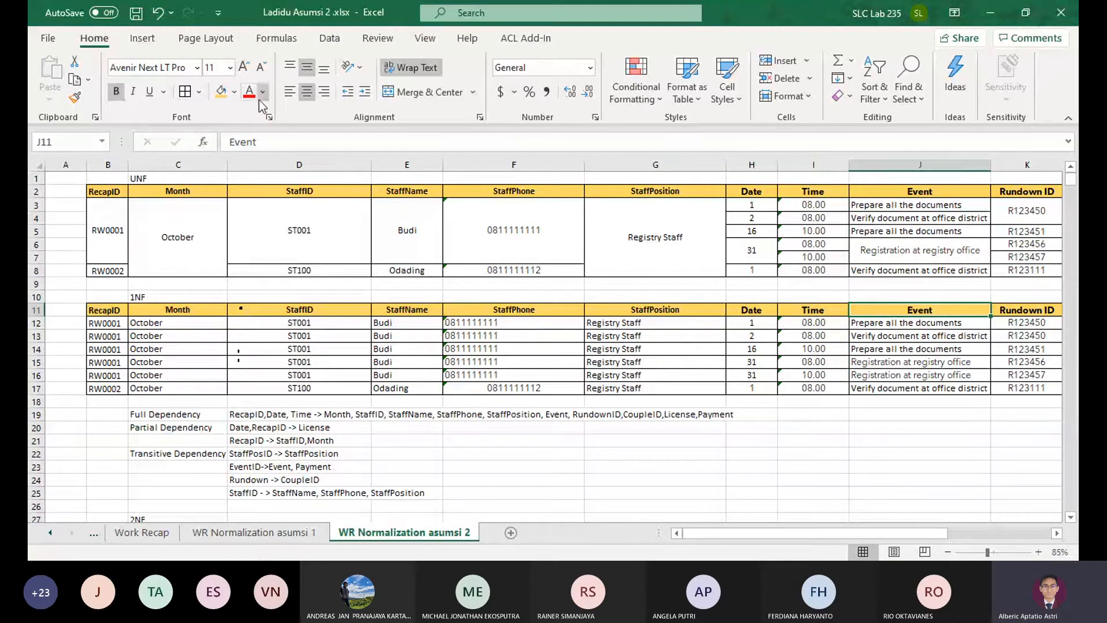
pyautogui.keyDown('ctrl'); pyautogui.click(1034, 312); pyautogui.keyUp('ctrl')
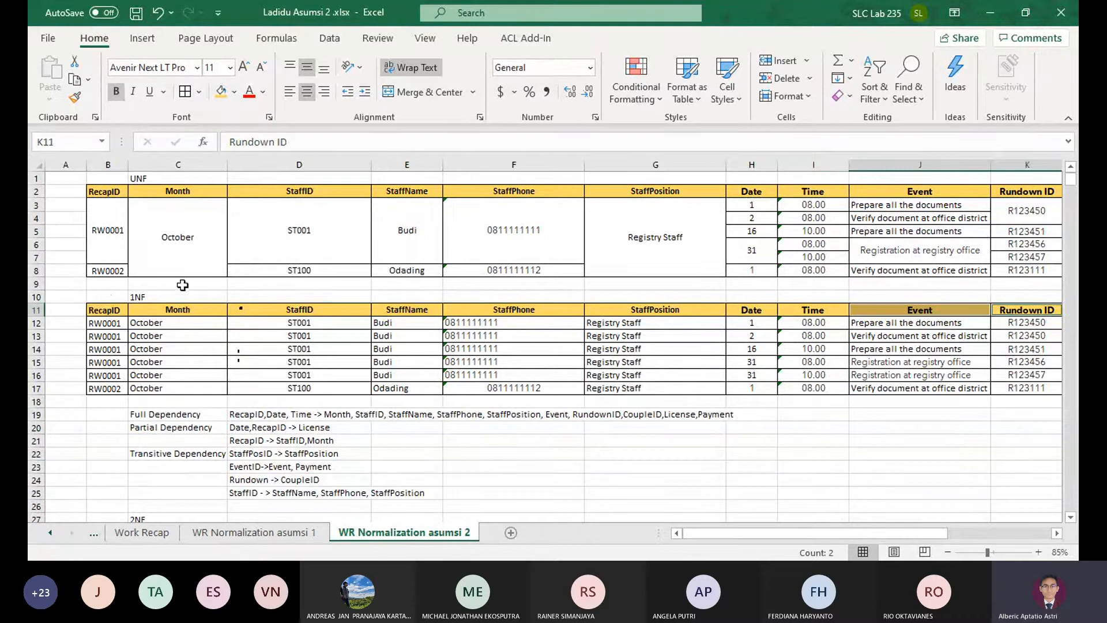
pyautogui.keyDown('ctrl'); pyautogui.click(108, 310); pyautogui.keyUp('ctrl')
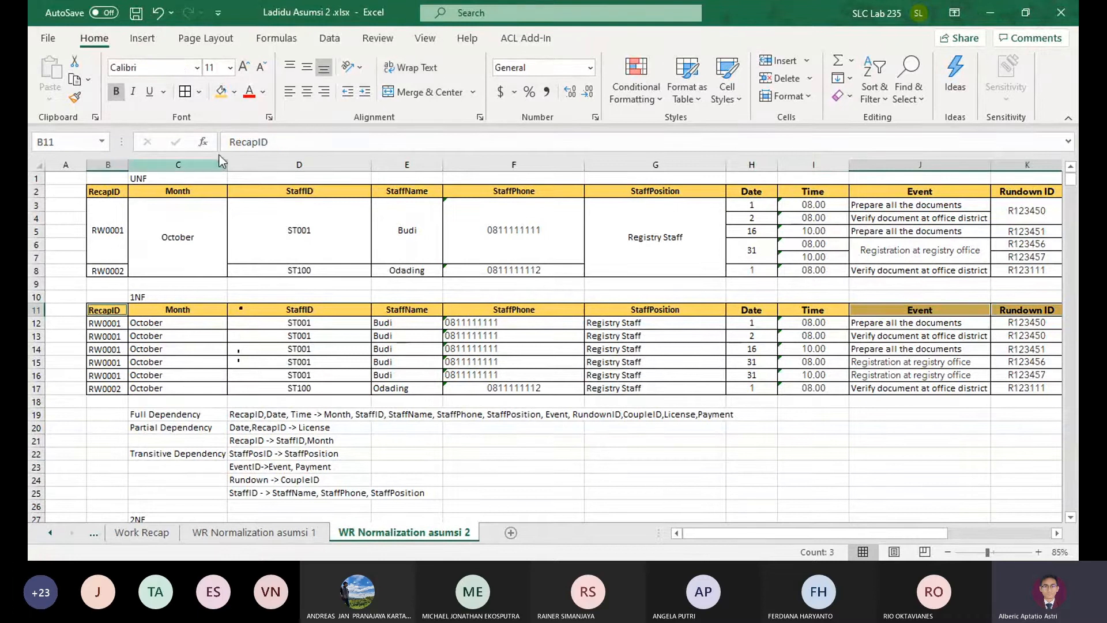
# Fill the RecapID, Event and Rundown ID headers of the 1NF table with green to mark them as the key
pyautogui.click(234, 92)
pyautogui.click(286, 236)
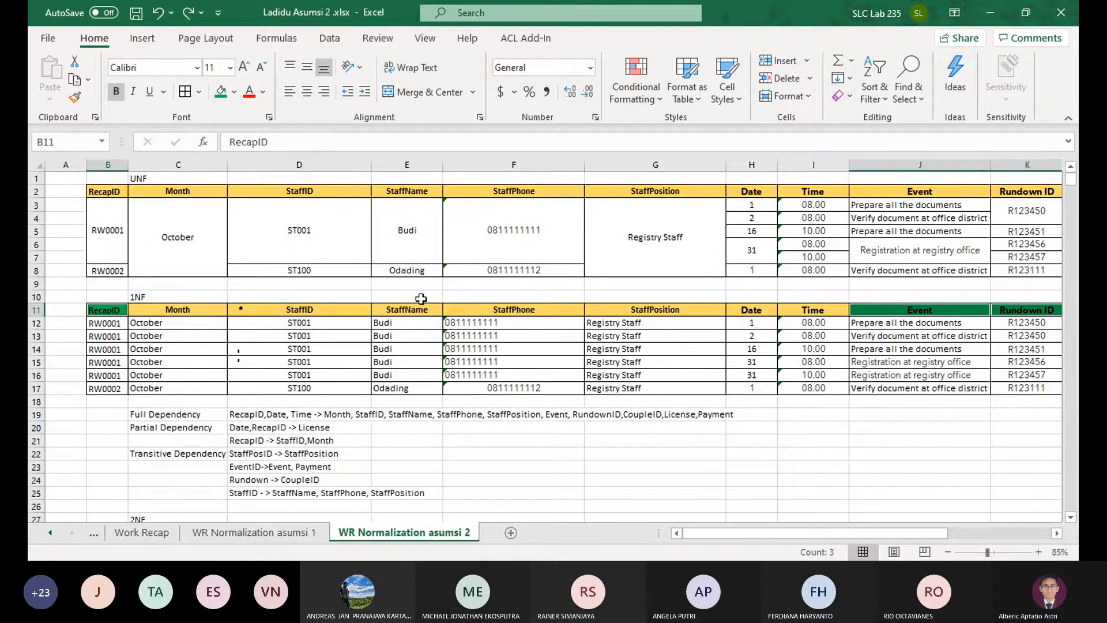
pyautogui.click(118, 335)
pyautogui.click(109, 322)
pyautogui.keyDown('ctrl'); pyautogui.click(919, 322); pyautogui.keyUp('ctrl')
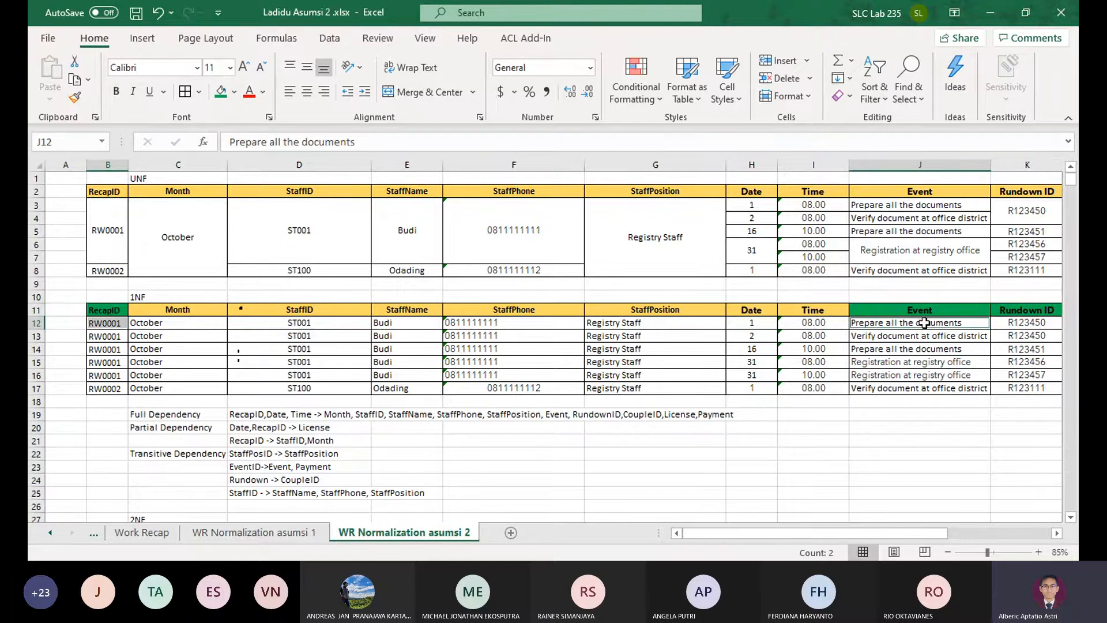
pyautogui.keyDown('ctrl'); pyautogui.click(1027, 323); pyautogui.keyUp('ctrl')
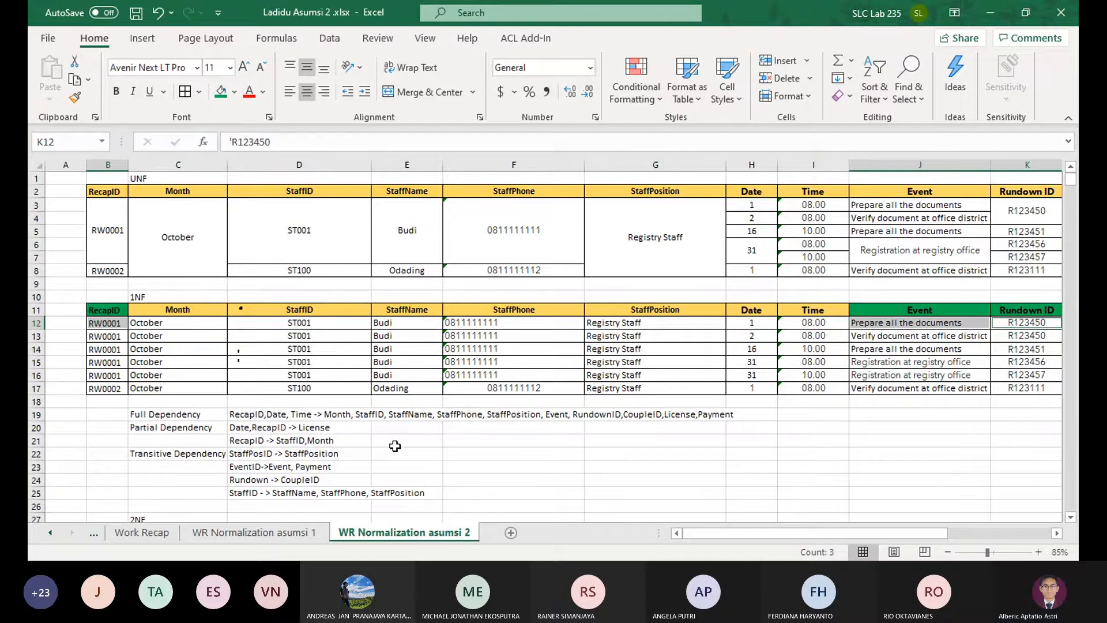
pyautogui.click(276, 464)
pyautogui.click(554, 453)
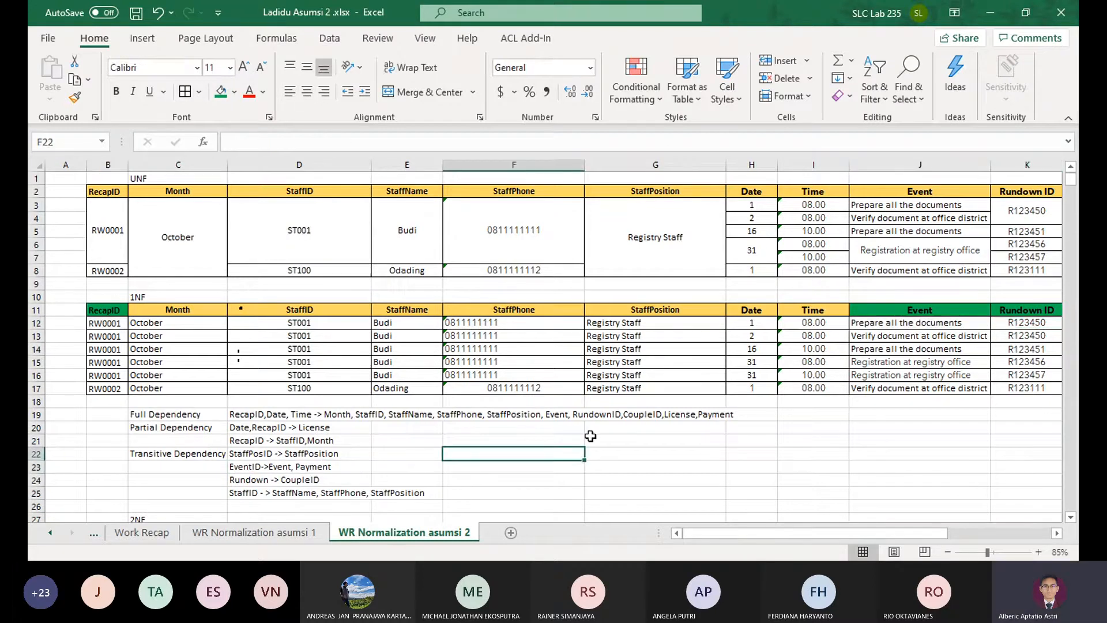
pyautogui.click(307, 534)
pyautogui.click(409, 531)
pyautogui.click(306, 324)
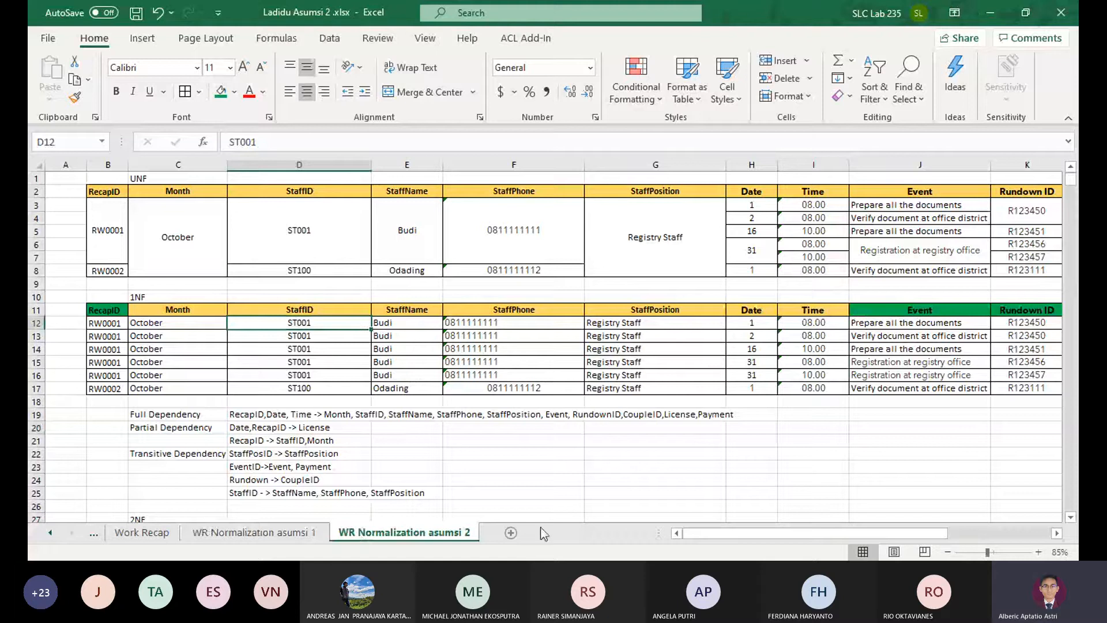
pyautogui.click(507, 491)
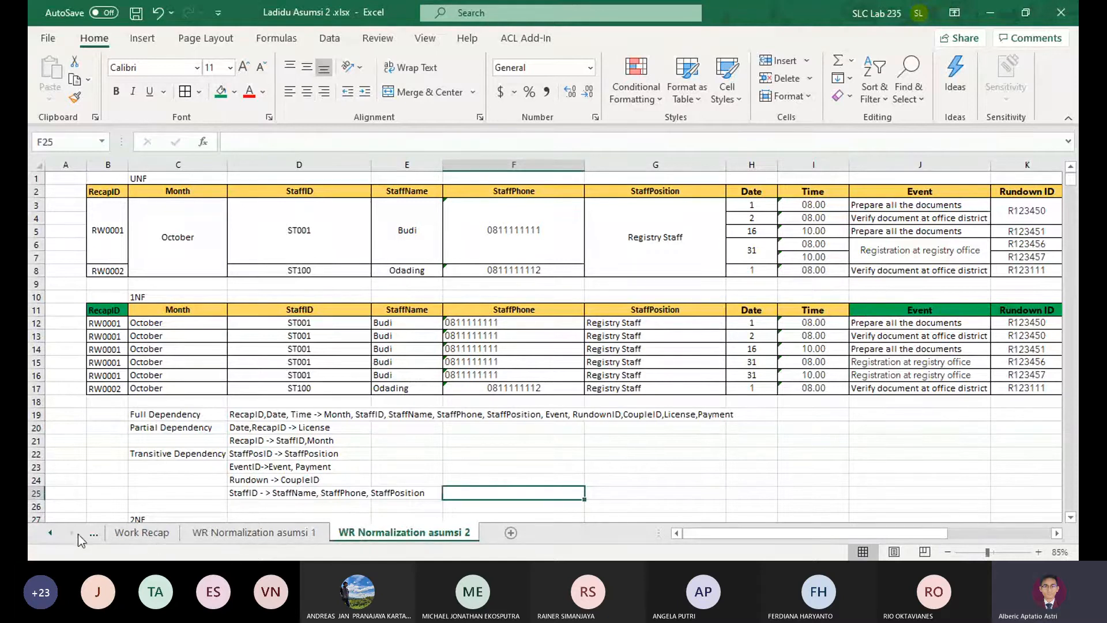
# Examine the RundownID and Event key of the 1NF table on the Rundonw Normalization sheet, and return to WR Normalization asumsi 2
pyautogui.click(95, 534)
pyautogui.click(98, 534)
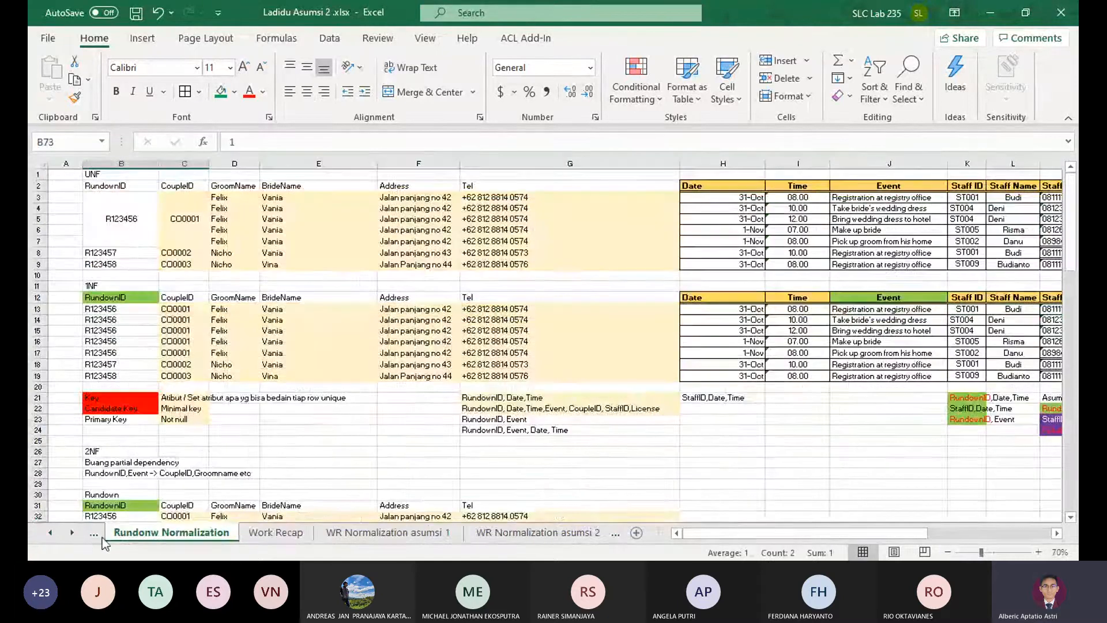
pyautogui.moveTo(115, 308); pyautogui.dragTo(883, 319)
pyautogui.click(886, 309)
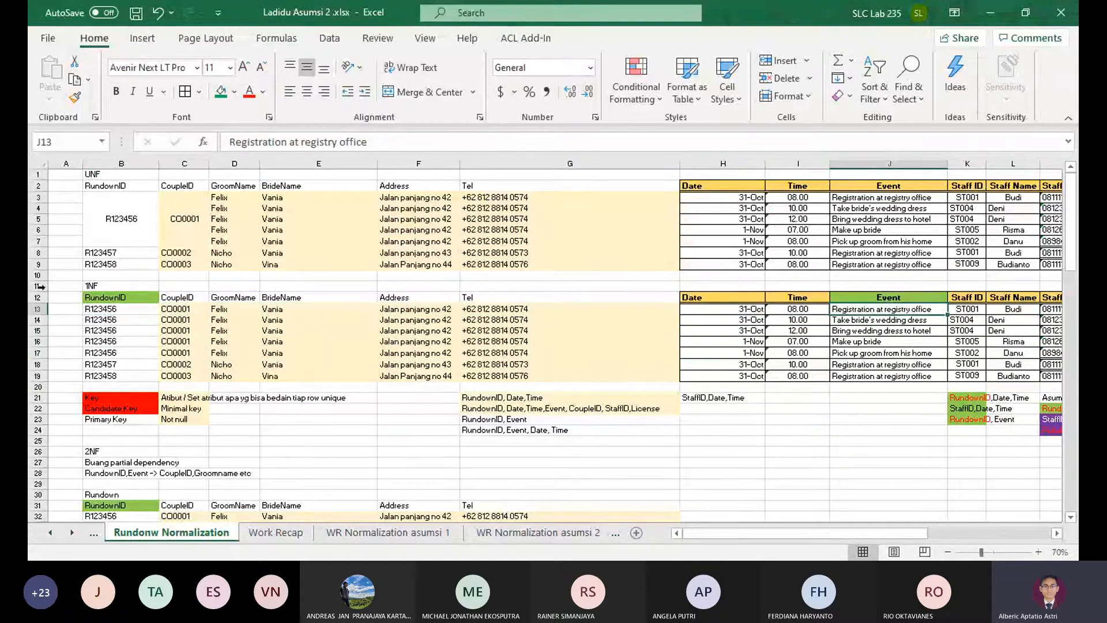
pyautogui.click(508, 532)
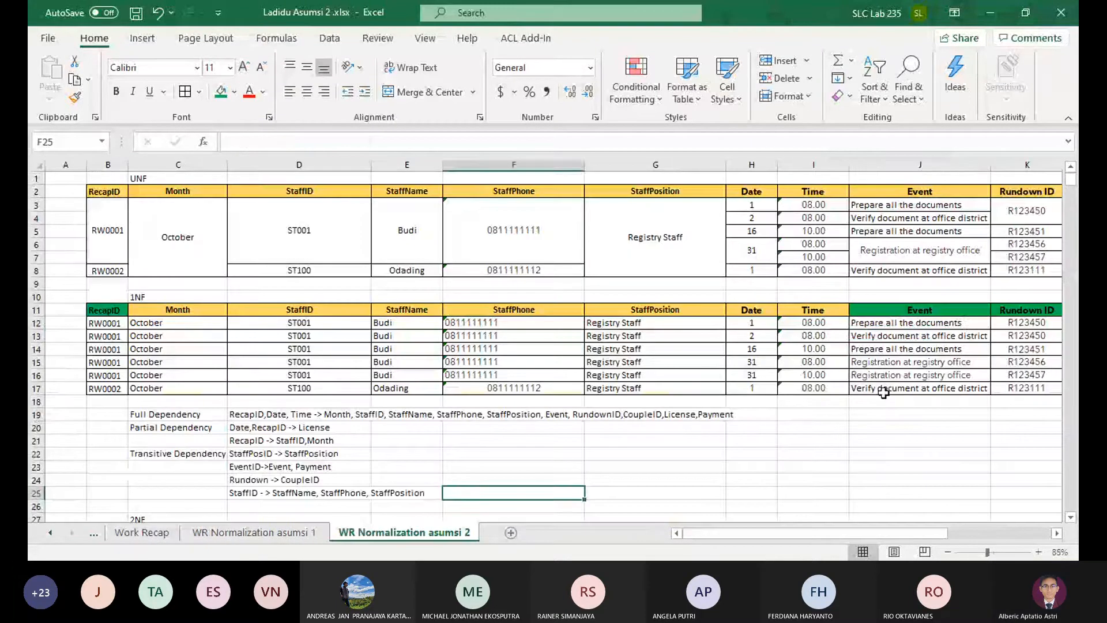
pyautogui.click(952, 321)
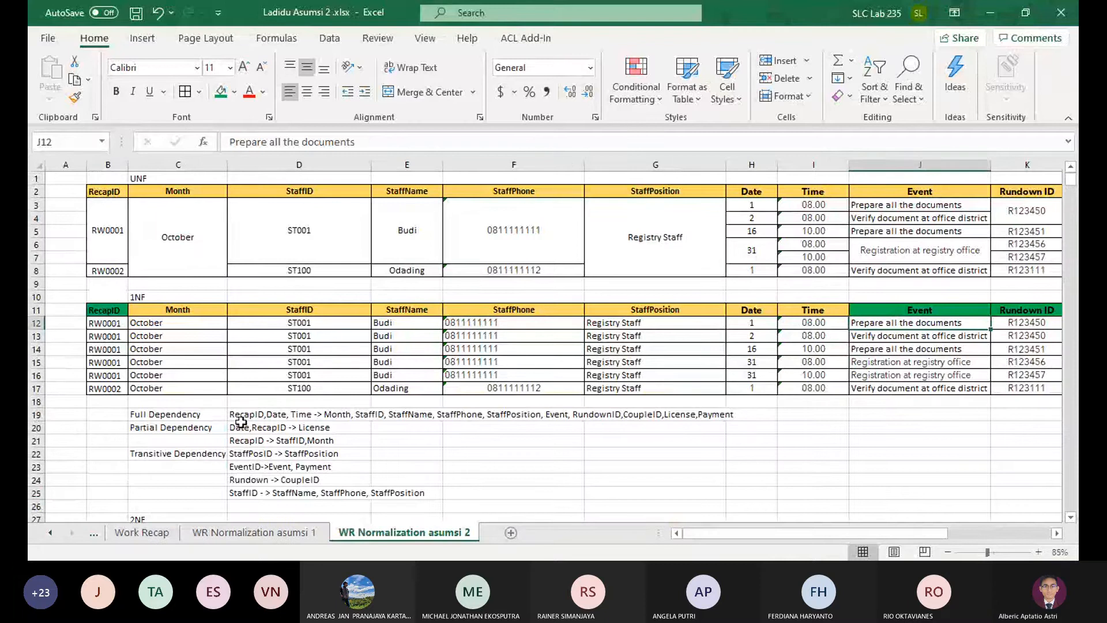
pyautogui.click(254, 415)
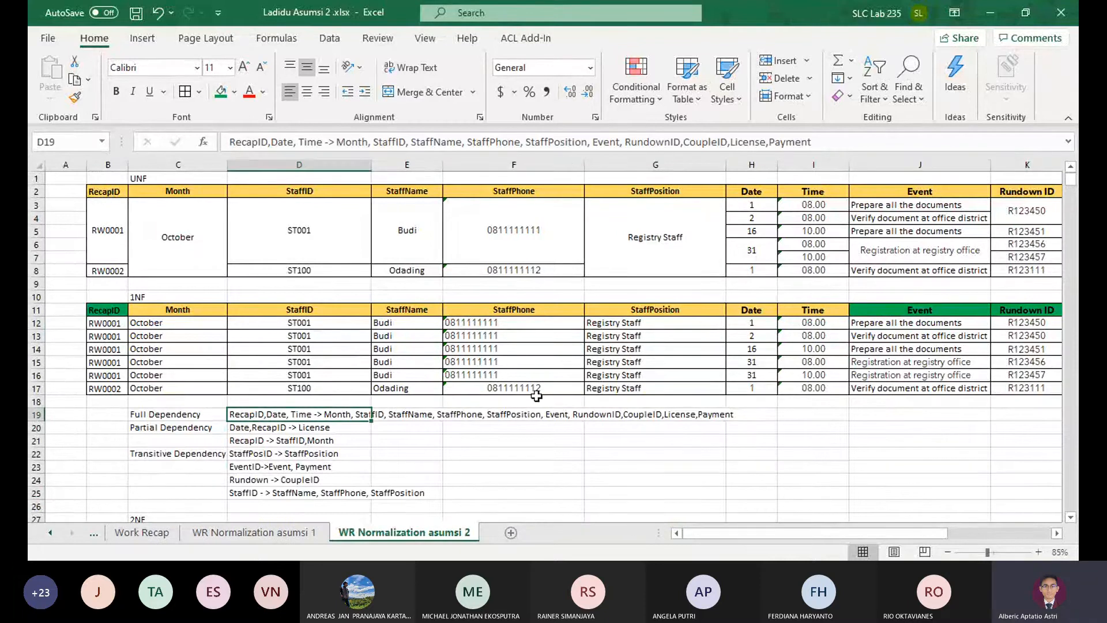
pyautogui.write('Recapa')
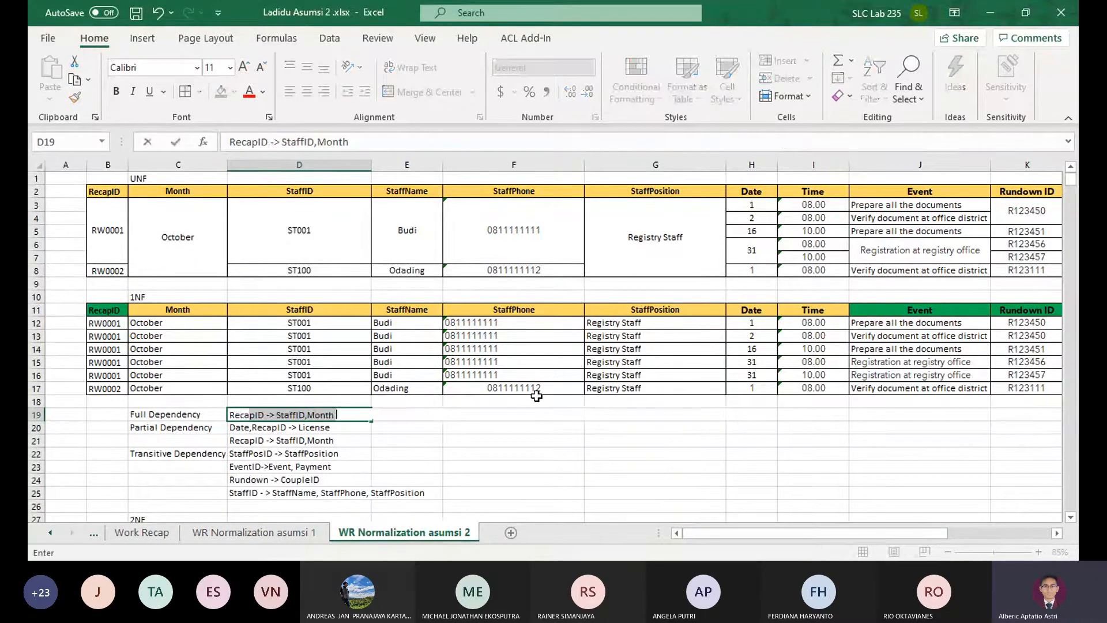
pyautogui.write('ID,')
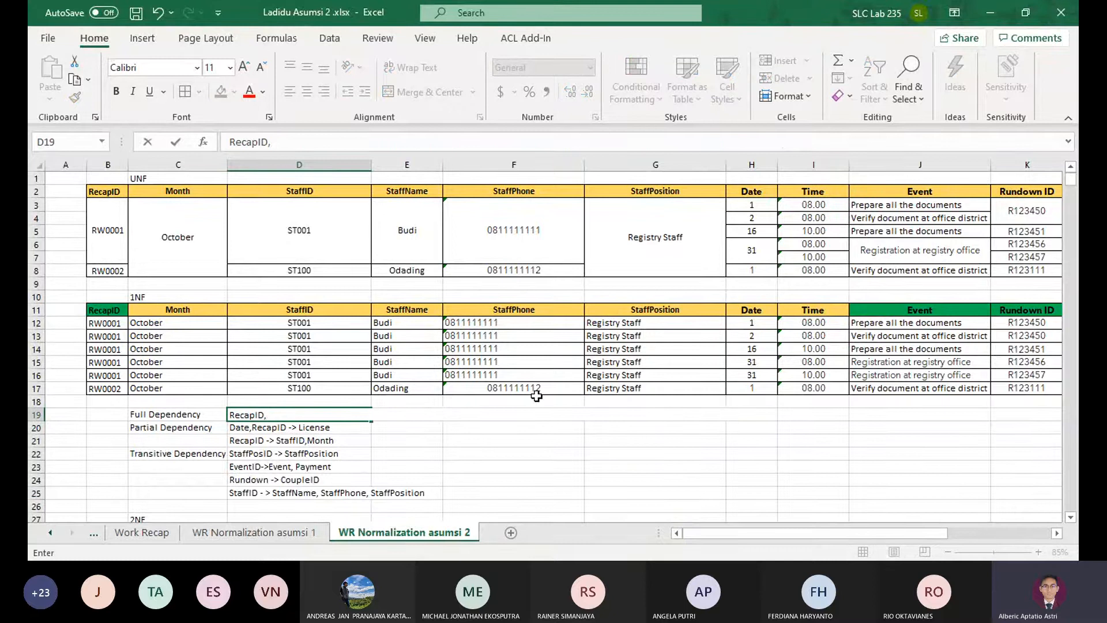
pyautogui.write('Event,Runw')
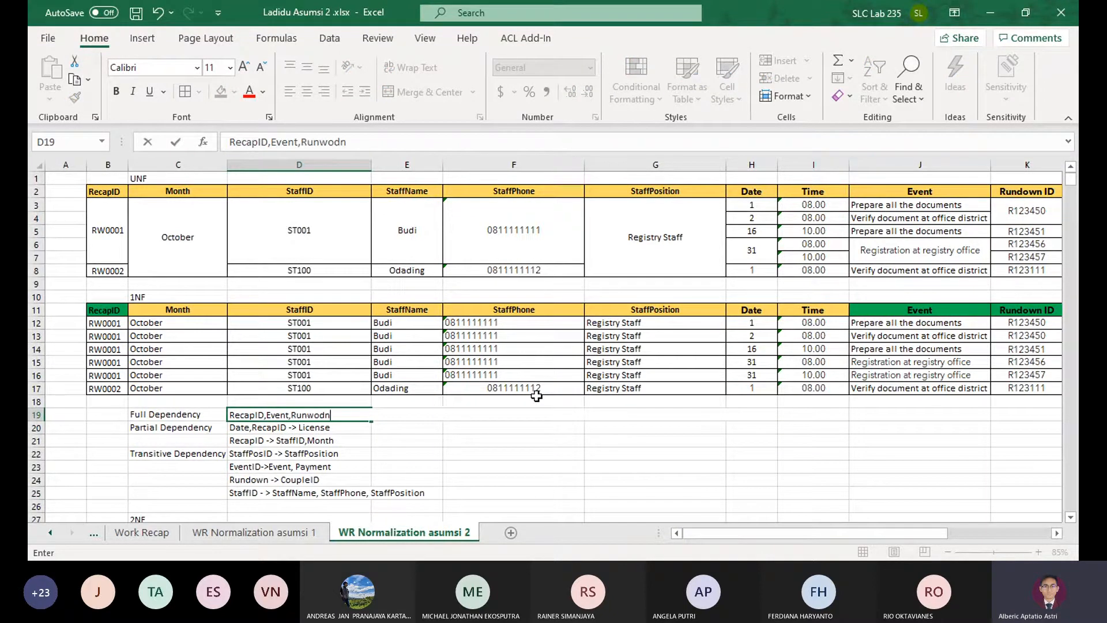
pyautogui.press('BackSpace')
pyautogui.write('downID->M')
pyautogui.press('Escape')
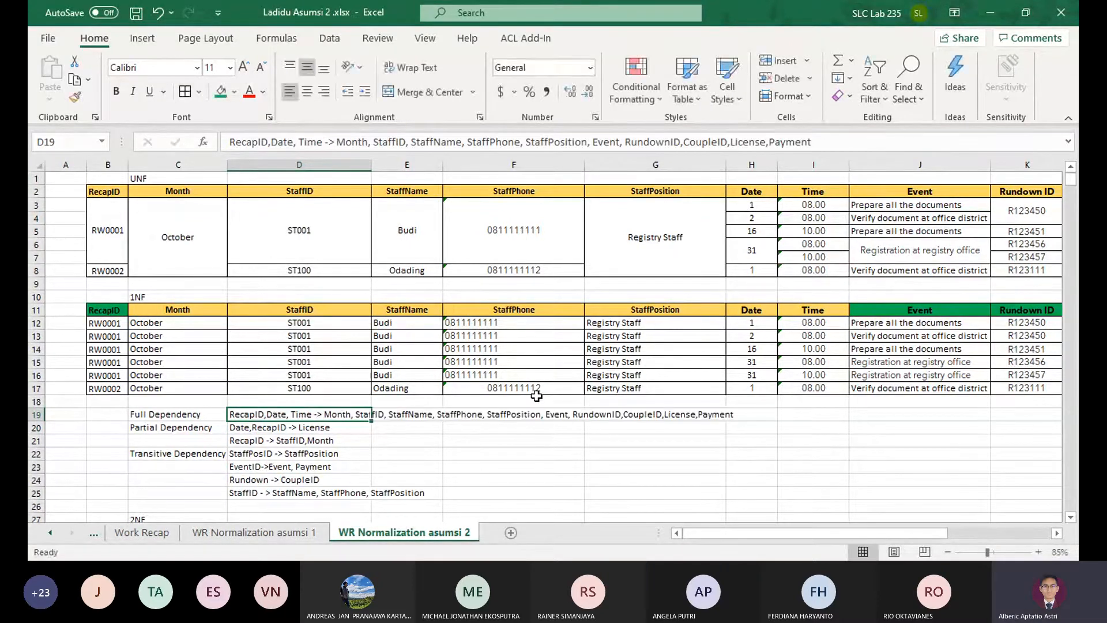
# Move Date and Time from the determinant of the full dependency to the end of its dependent attributes, after Payment
pyautogui.press('F2')
pyautogui.hotkey('ctrl', 'Left')
pyautogui.hotkey('ctrl', 'Left')
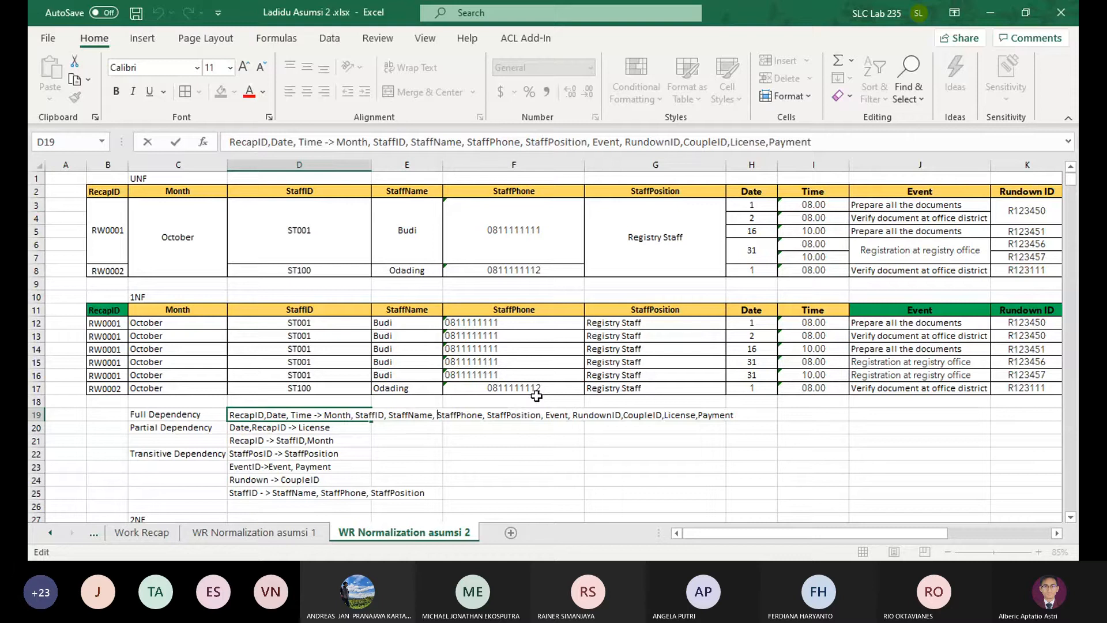
pyautogui.hotkey('ctrl', 'Left')
pyautogui.hotkey('ctrl', 'shift', 'Left')
pyautogui.hotkey('ctrl', 'shift', 'Left')
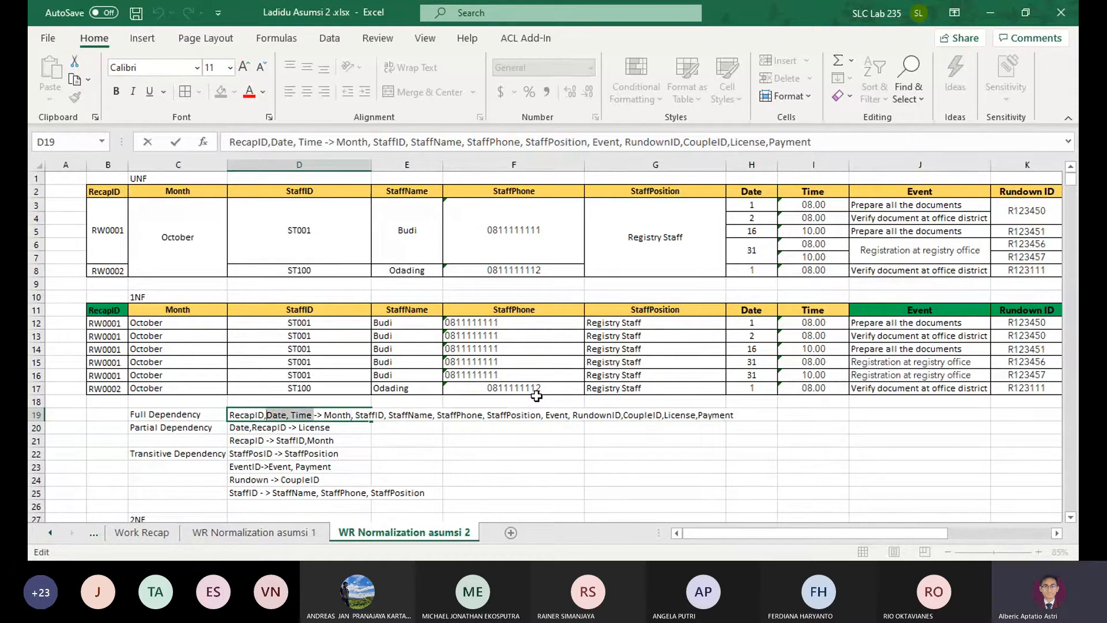
pyautogui.press('BackSpace')
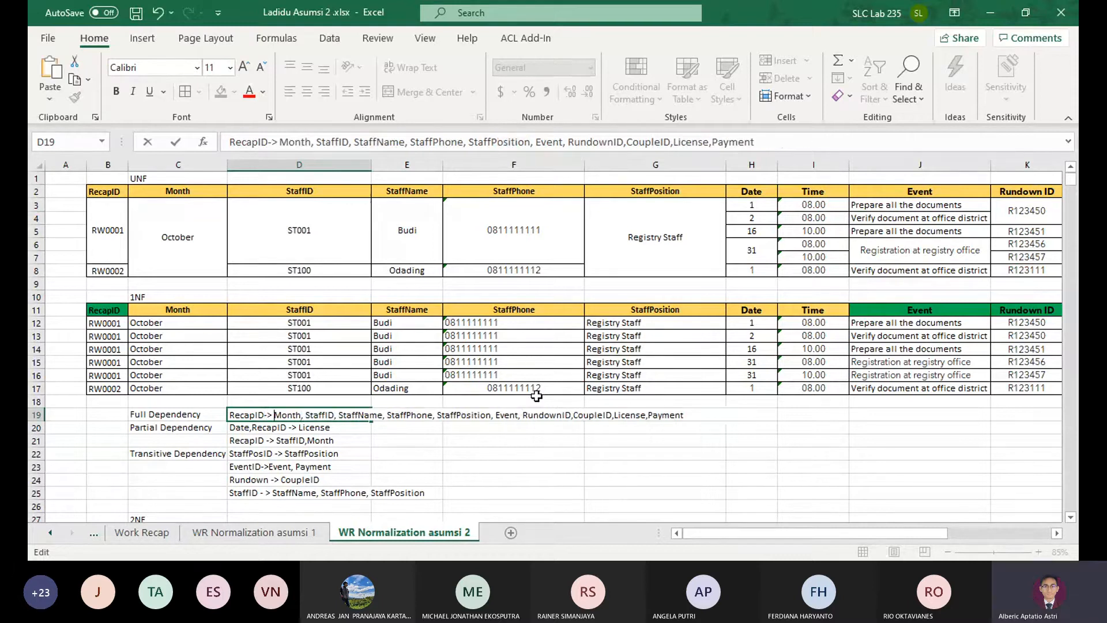
pyautogui.hotkey('ctrl', 'z')
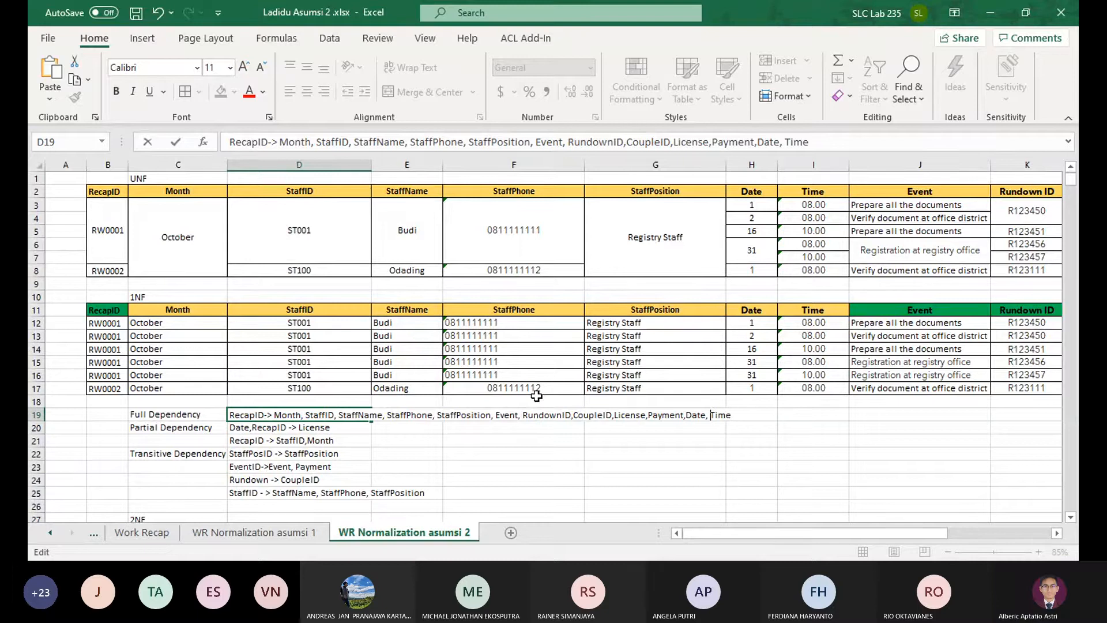
# Move Event and RundownID from the dependent attributes into the full dependency's determinant, so it reads "RecapID, Event, RundownID"
pyautogui.hotkey('ctrl', 'Left')
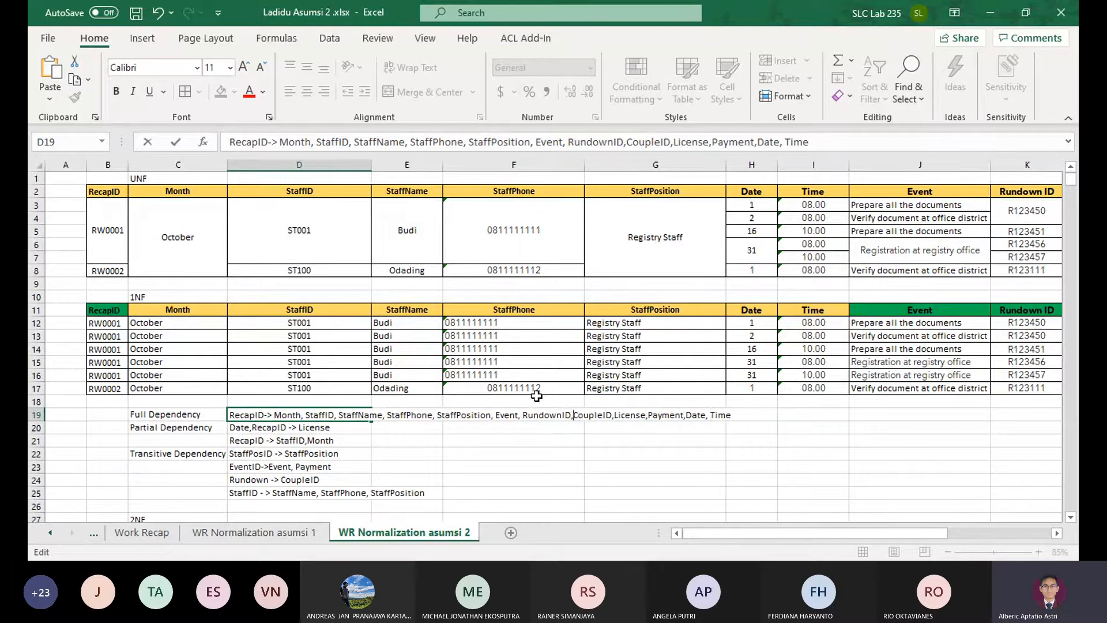
pyautogui.hotkey('ctrl', 'shift', 'Left')
pyautogui.press('Delete')
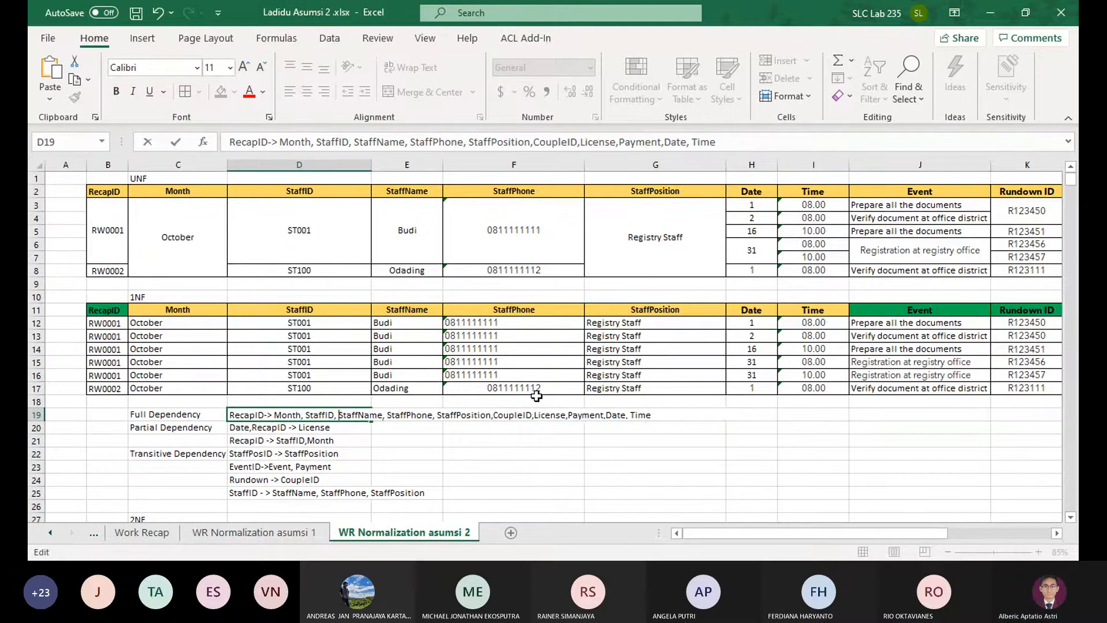
pyautogui.write(', Event, RundownID')
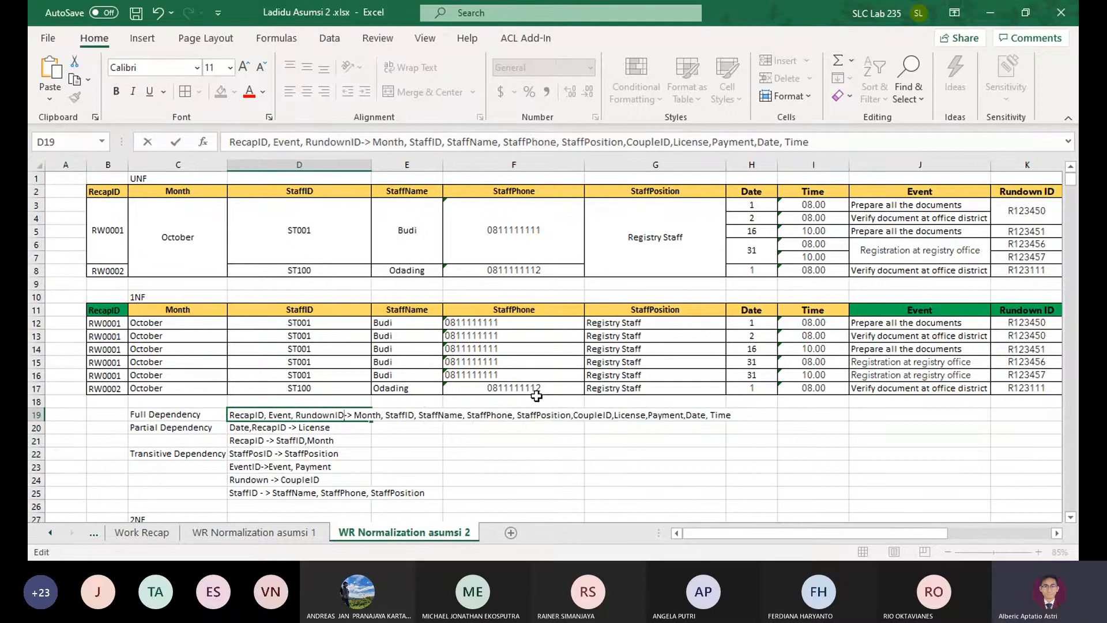
pyautogui.press('Return')
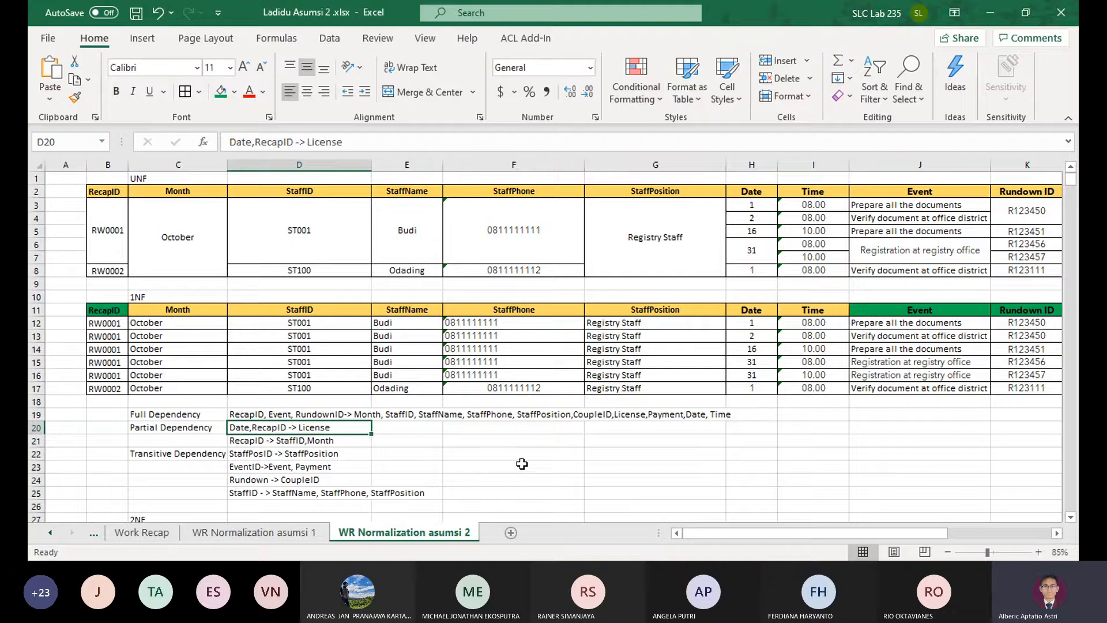
# Examine the Work Recap form and the License entries on the Rundown form, and return to WR Normalization asumsi 2
pyautogui.click(563, 429)
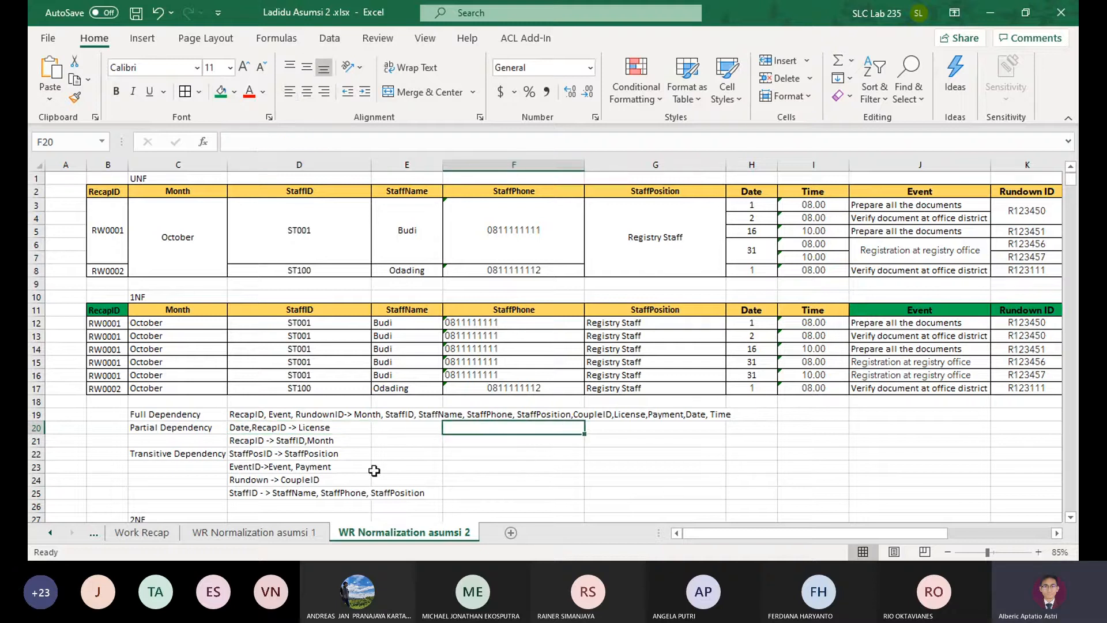
pyautogui.click(158, 539)
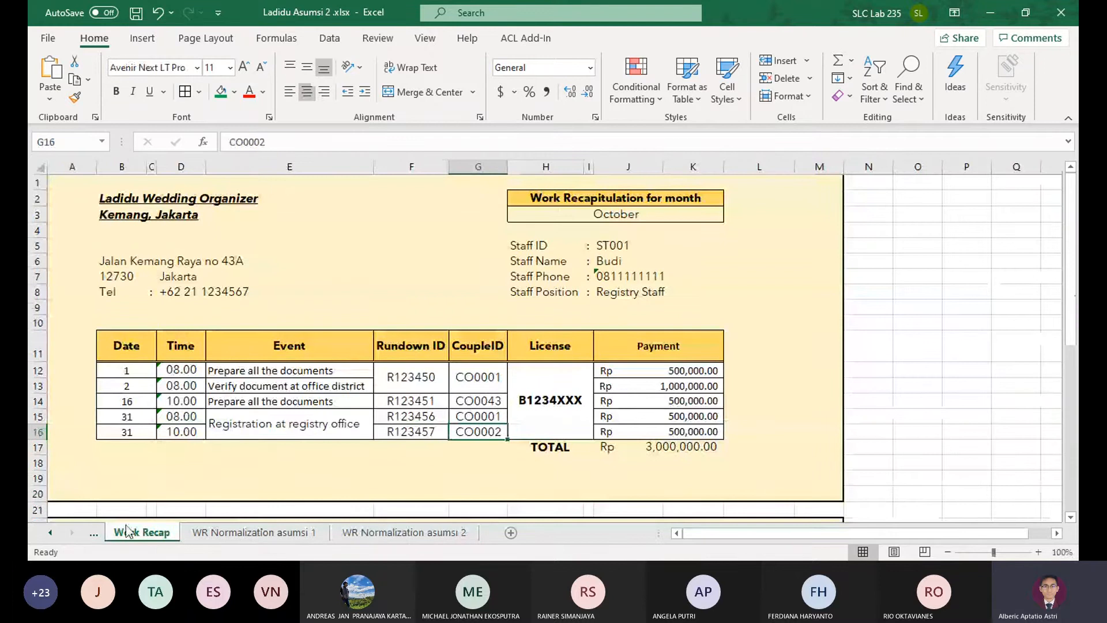
pyautogui.click(93, 533)
pyautogui.click(93, 533)
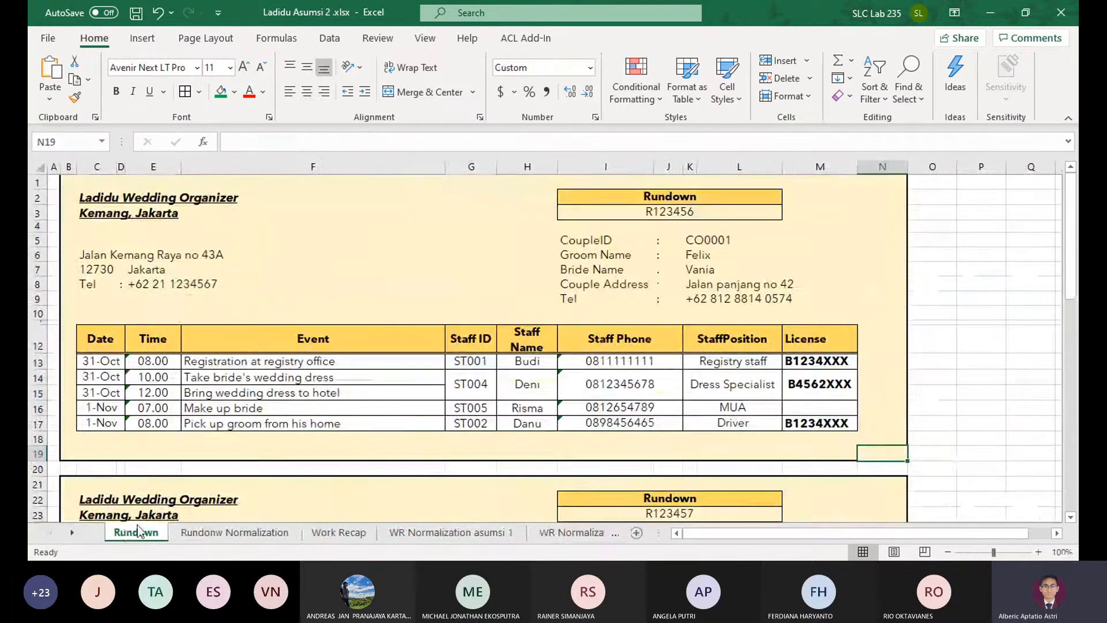
pyautogui.moveTo(104, 408); pyautogui.dragTo(816, 406)
pyautogui.click(816, 406)
pyautogui.click(811, 423)
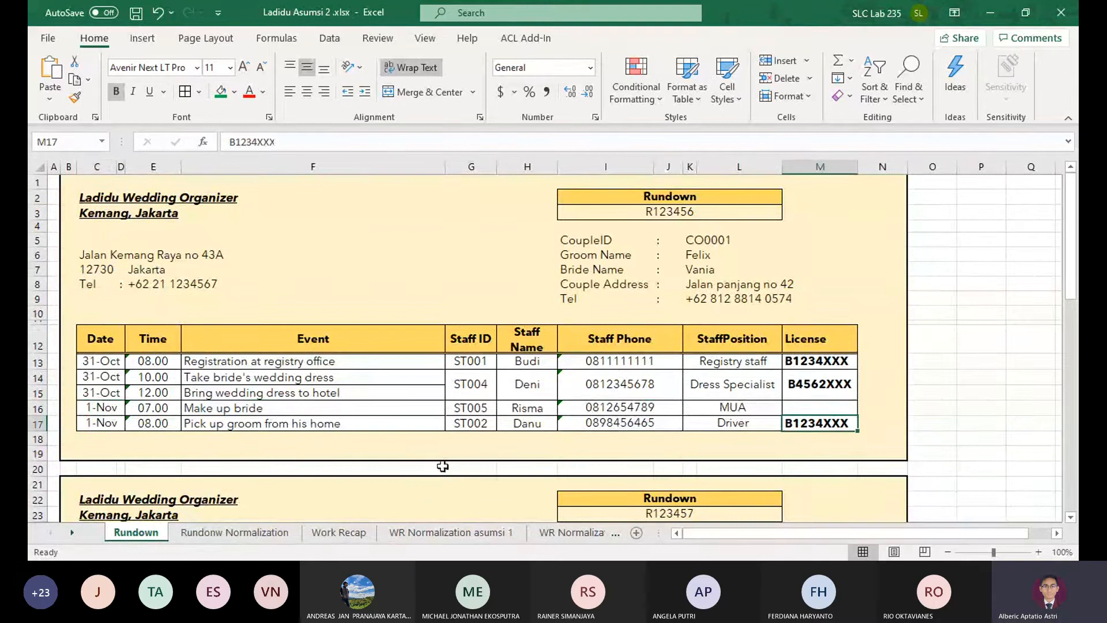
pyautogui.click(583, 532)
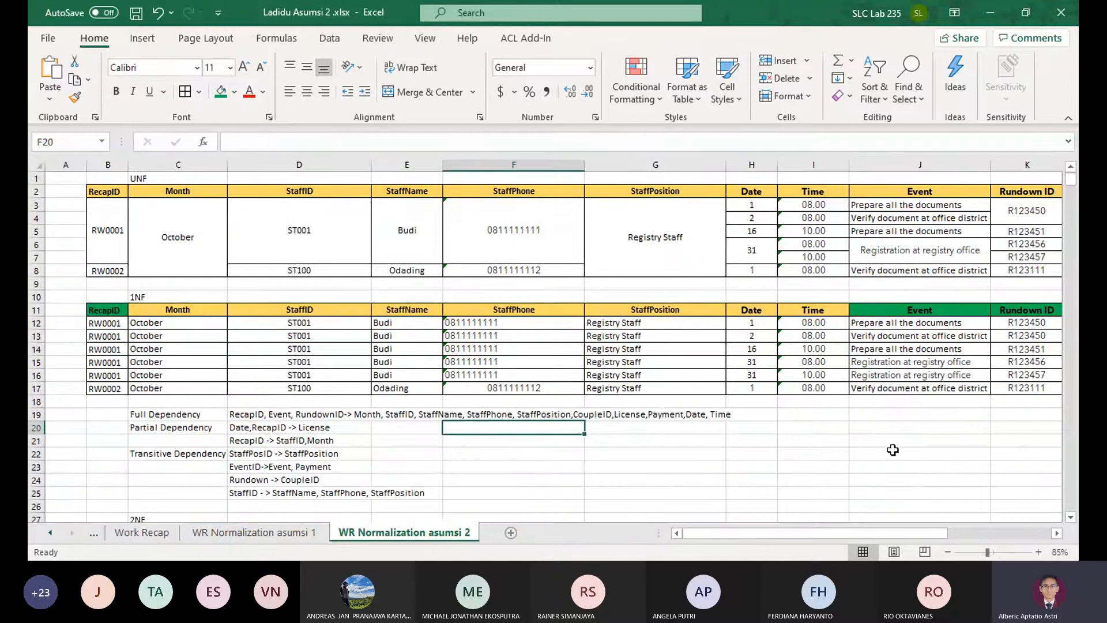
# Clear the "Date,RecapID -> License" entry from the partial dependencies
pyautogui.moveTo(892, 449); pyautogui.dragTo(52, 361)
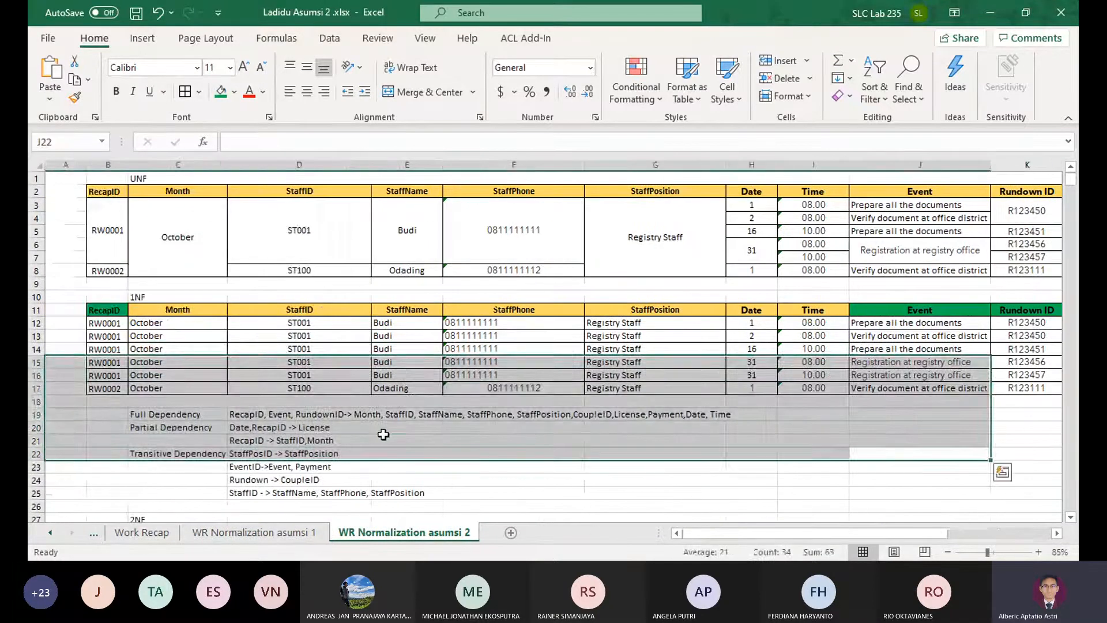
pyautogui.click(383, 434)
pyautogui.click(277, 427)
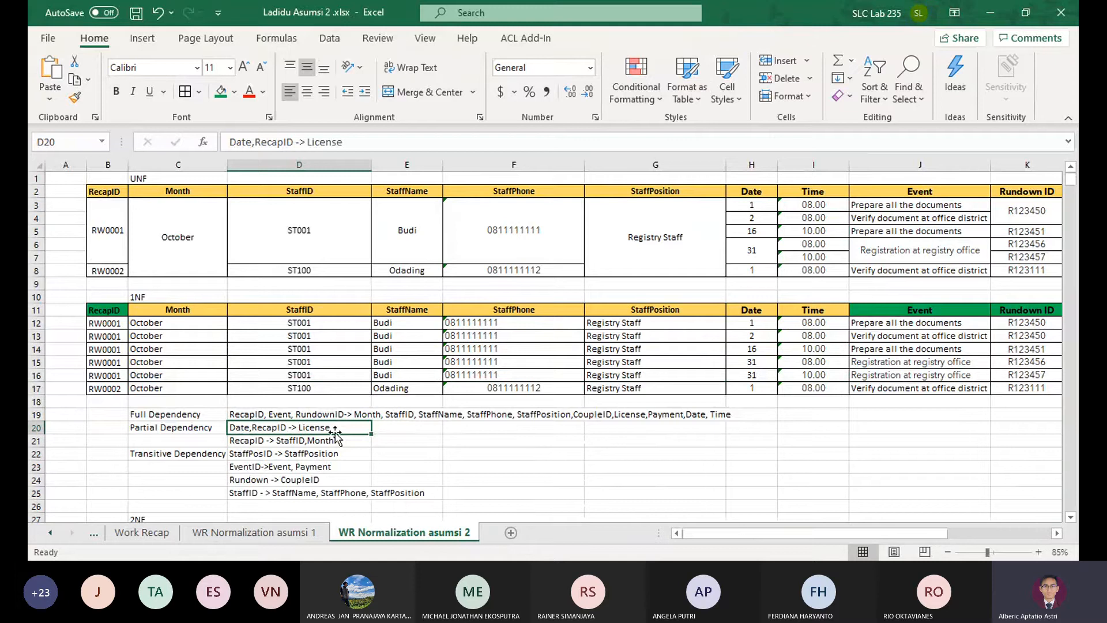
pyautogui.press('BackSpace')
pyautogui.press('Return')
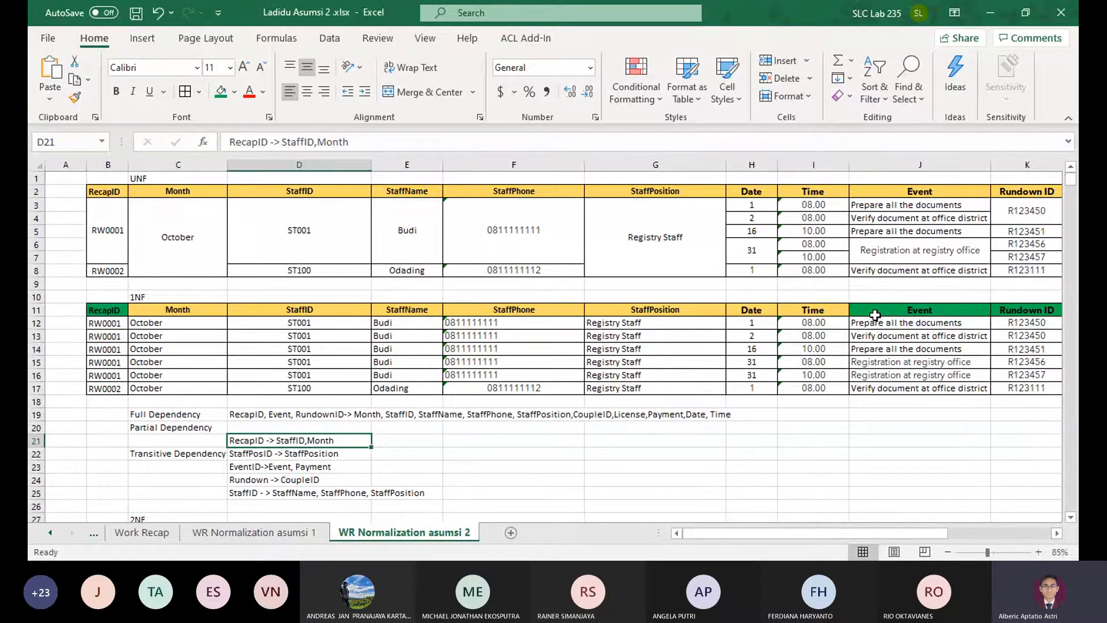
# Review the Work Recap form and the 2NF section of the Rundonw Normalization sheet down to the RundownEvent table
pyautogui.click(123, 538)
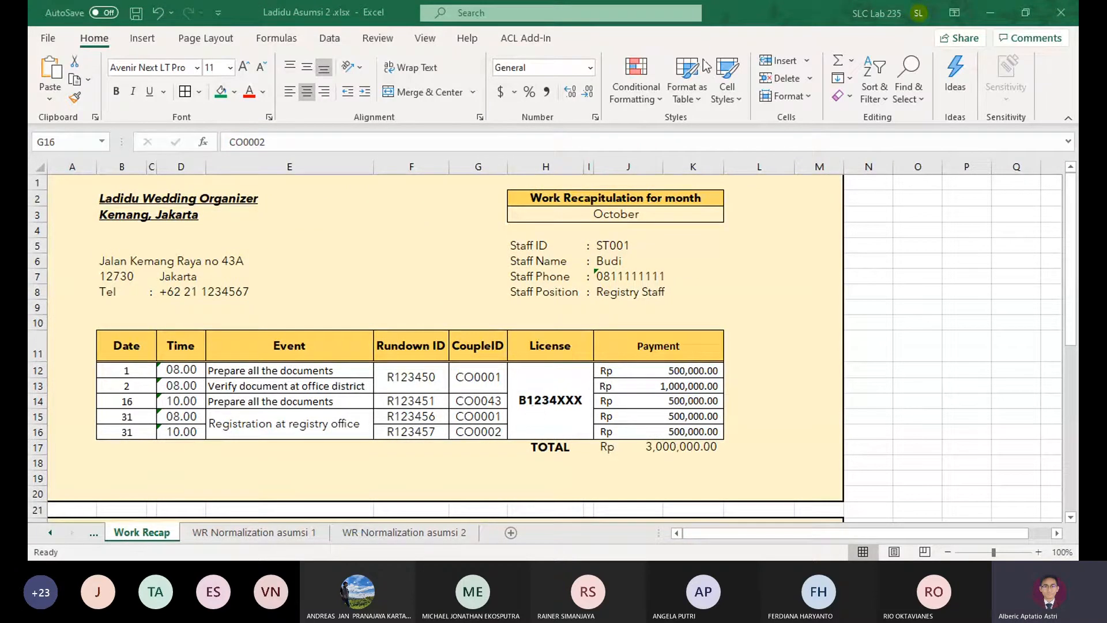
pyautogui.click(736, 5)
pyautogui.click(417, 536)
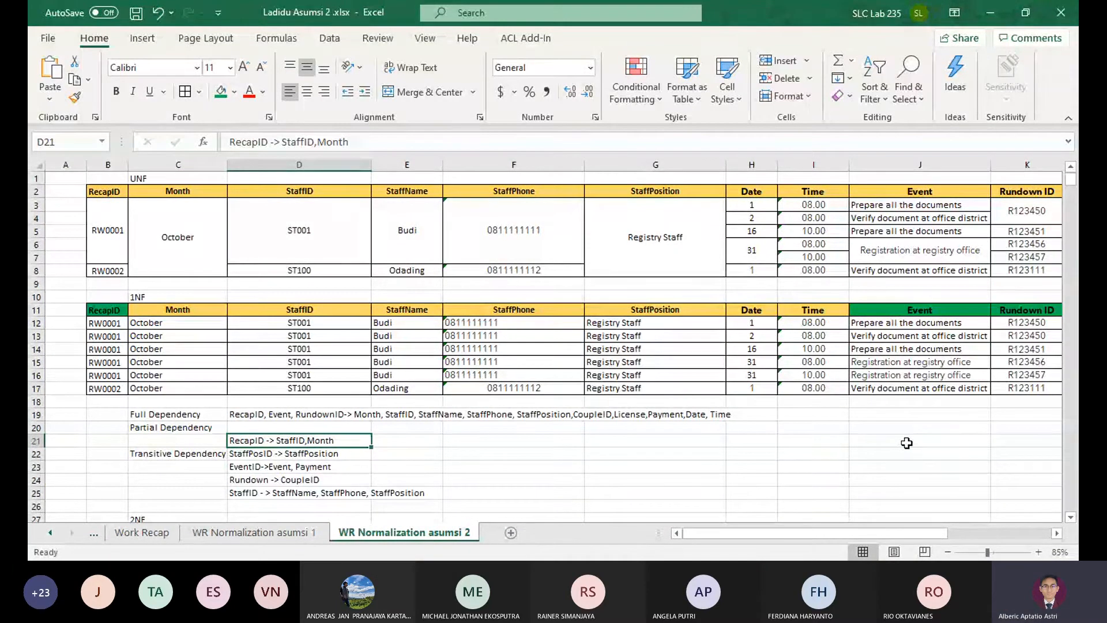
pyautogui.click(199, 532)
pyautogui.click(125, 532)
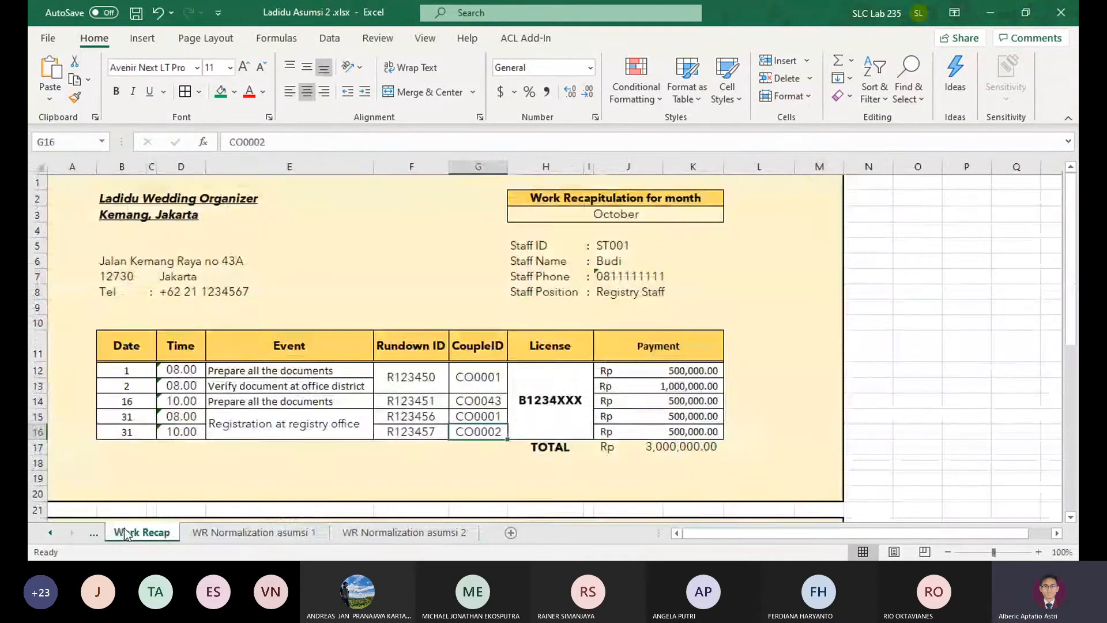
pyautogui.click(88, 535)
pyautogui.scroll(-1, 223, 454)
pyautogui.scroll(1, 223, 454)
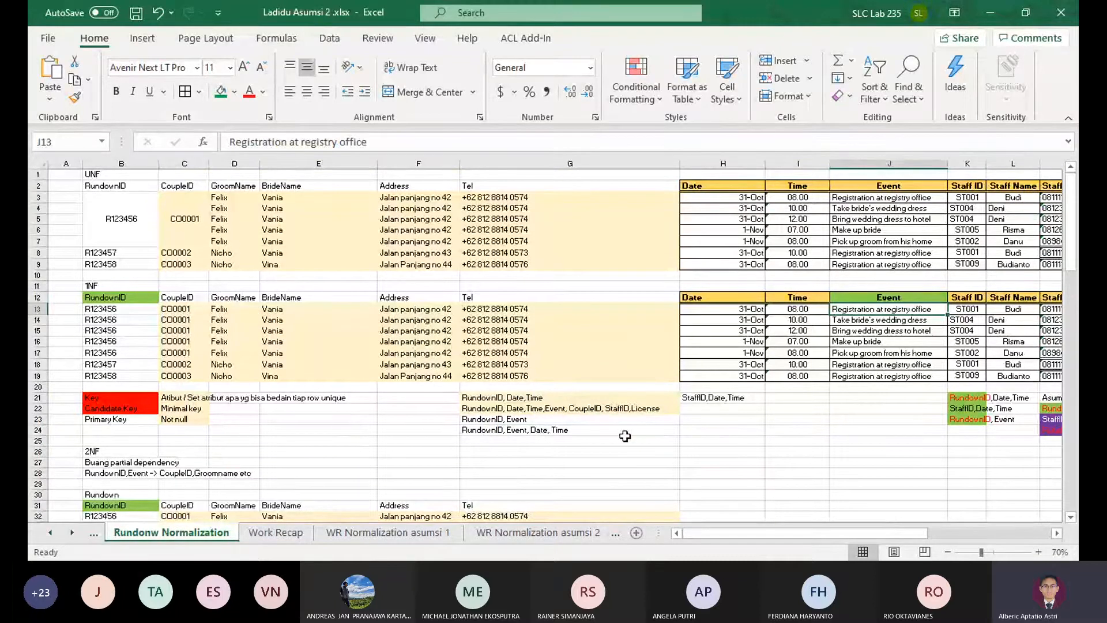
pyautogui.moveTo(709, 462); pyautogui.dragTo(894, 482)
pyautogui.scroll(-3, 490, 433)
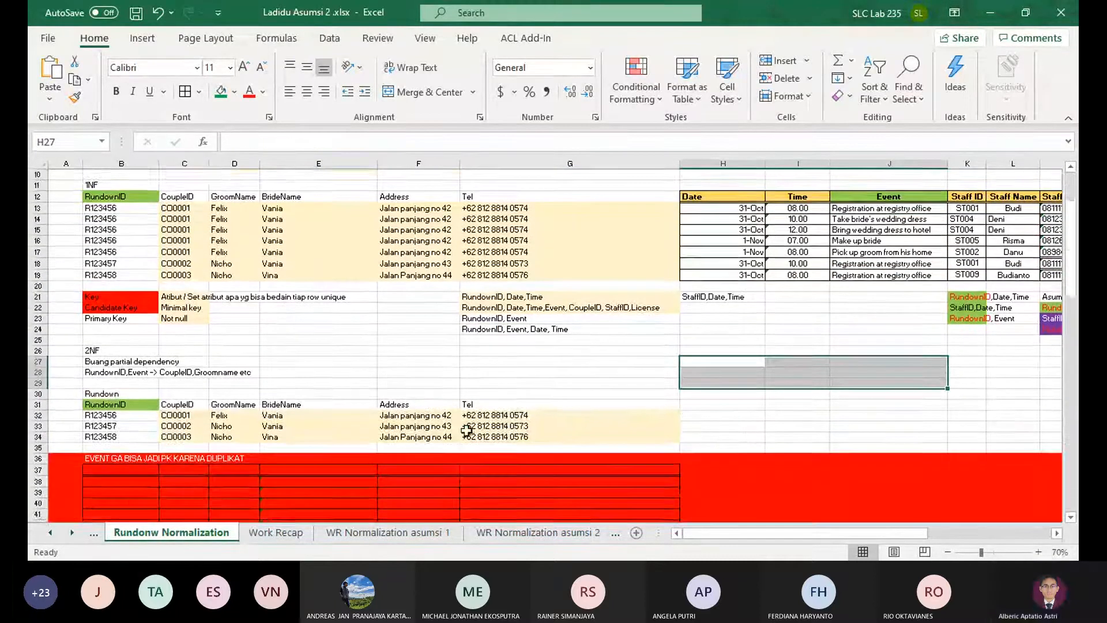
pyautogui.scroll(-2, 466, 431)
pyautogui.scroll(-2, 426, 424)
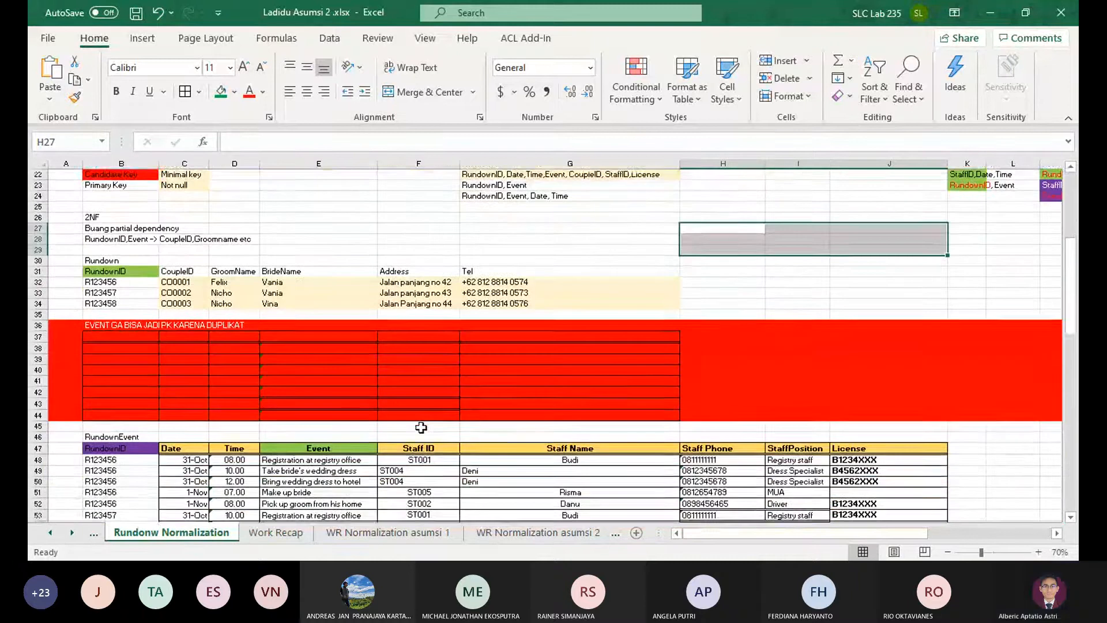
pyautogui.scroll(-1, 420, 427)
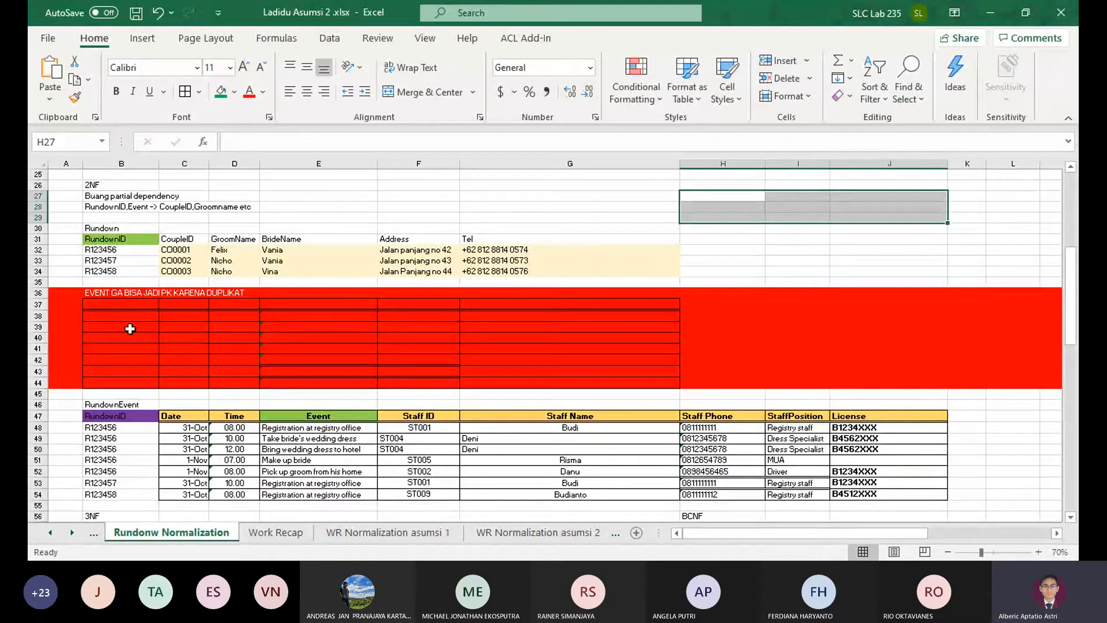
pyautogui.scroll(-2, 130, 328)
pyautogui.scroll(2, 203, 352)
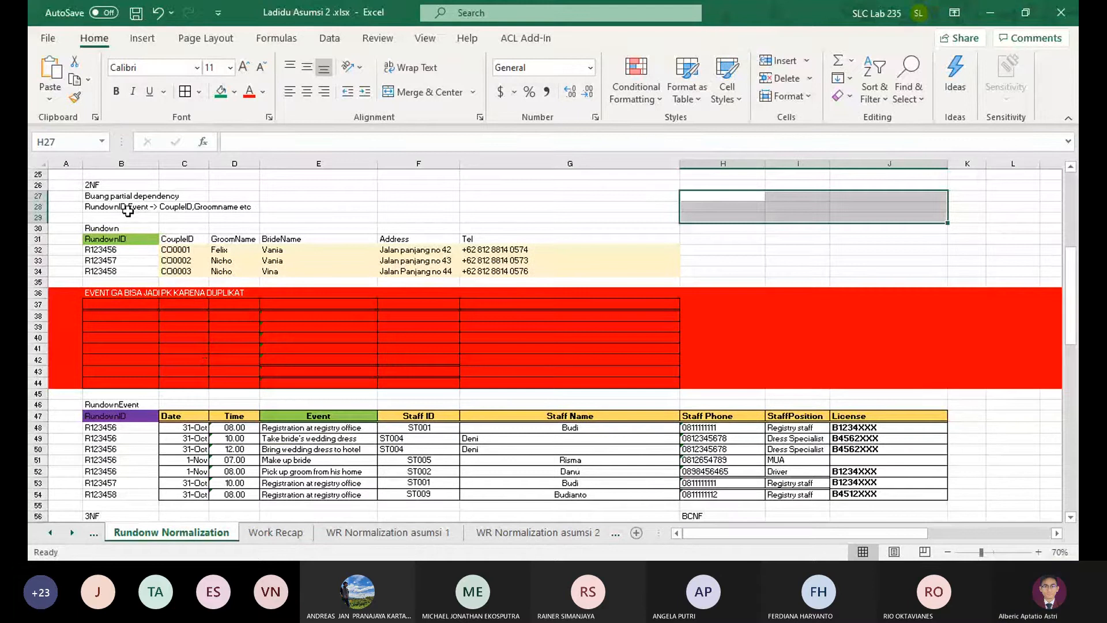
# Examine the 2NF partial dependency, Rundown table and red duplicate-event block on Rundonw Normalization, and return to WR Normalization asumsi 2
pyautogui.click(109, 206)
pyautogui.scroll(4, 354, 284)
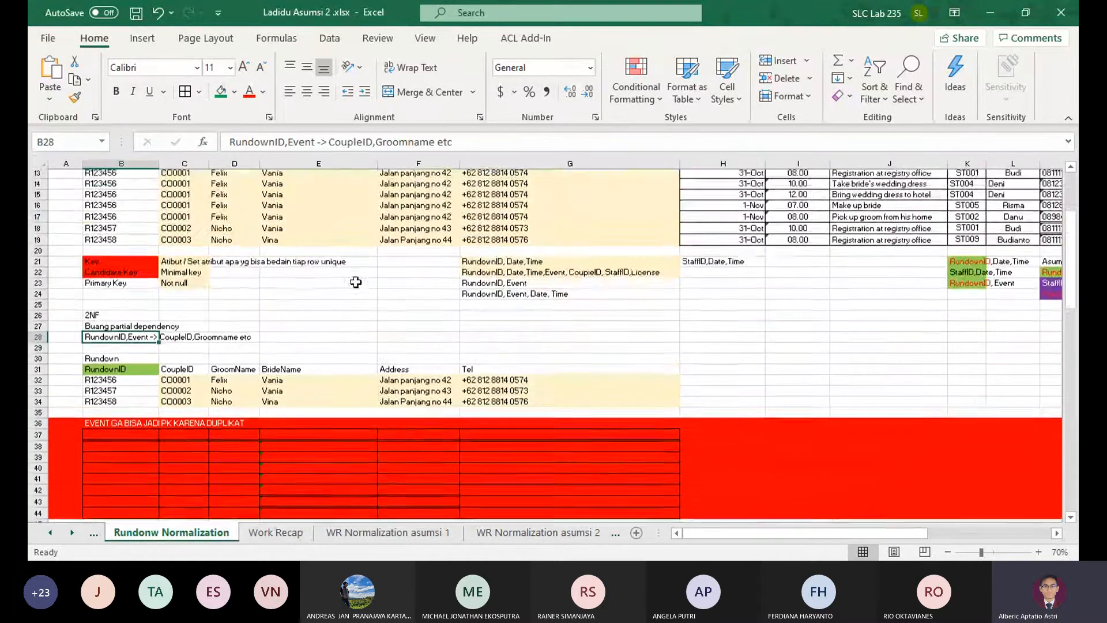
pyautogui.scroll(4, 513, 352)
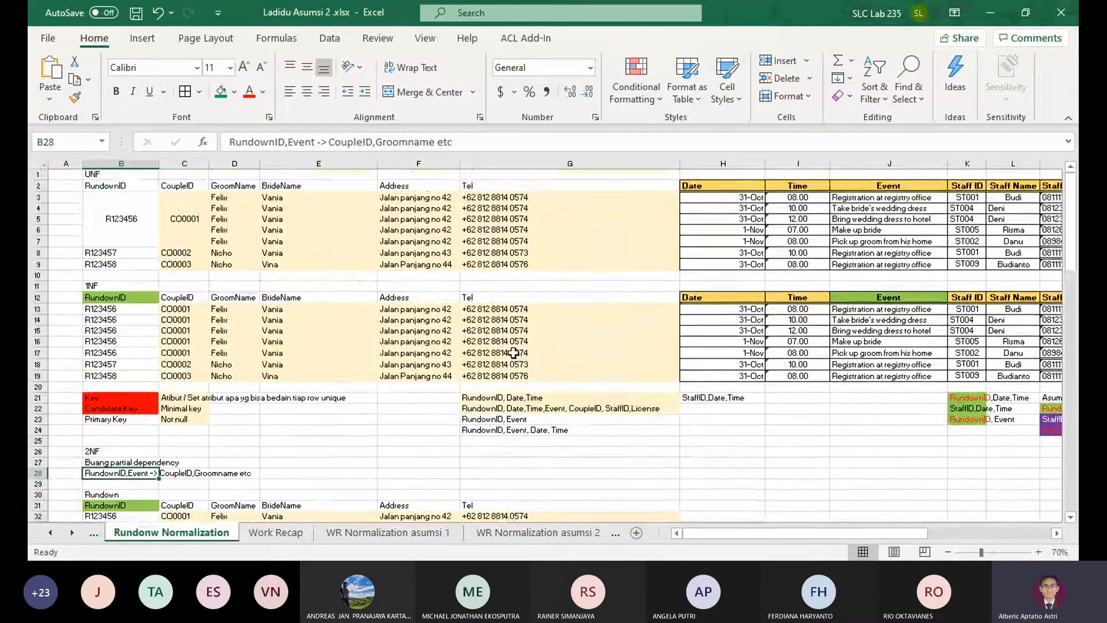
pyautogui.moveTo(754, 460); pyautogui.dragTo(70, 362)
pyautogui.scroll(-2, 115, 363)
pyautogui.click(193, 374)
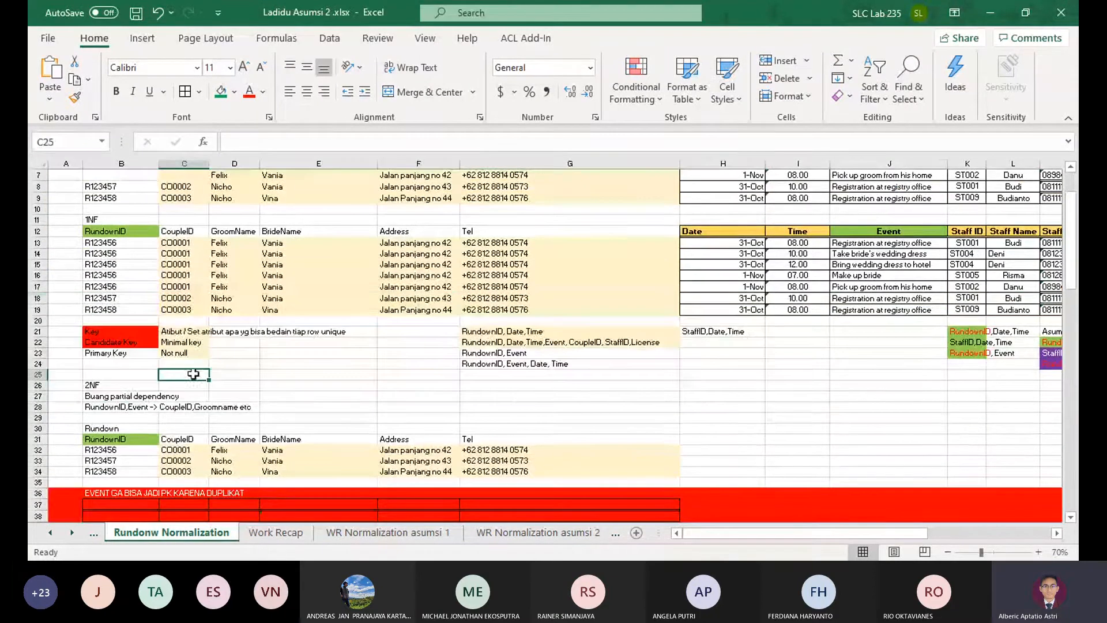
pyautogui.click(153, 437)
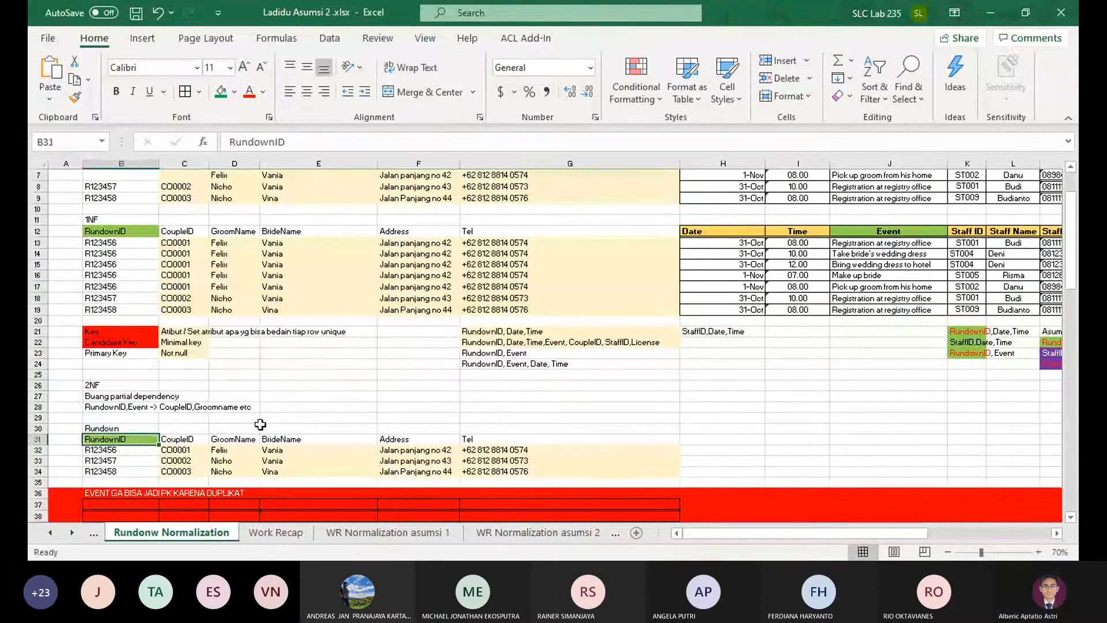
pyautogui.scroll(-2, 287, 427)
pyautogui.scroll(-2, 287, 427)
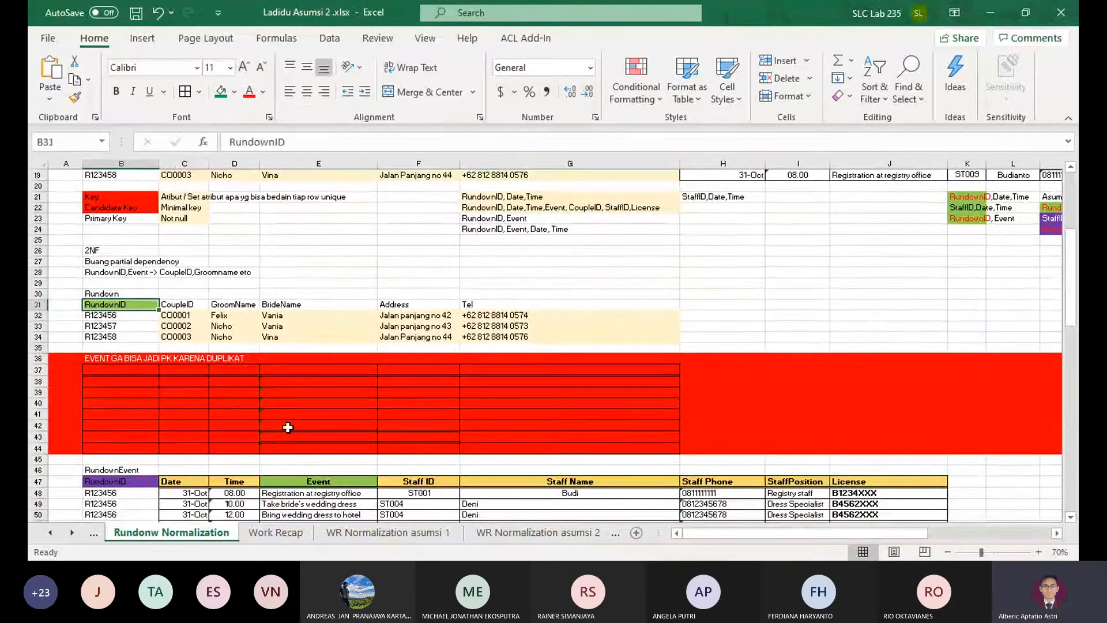
pyautogui.moveTo(123, 306); pyautogui.dragTo(490, 337)
pyautogui.click(490, 337)
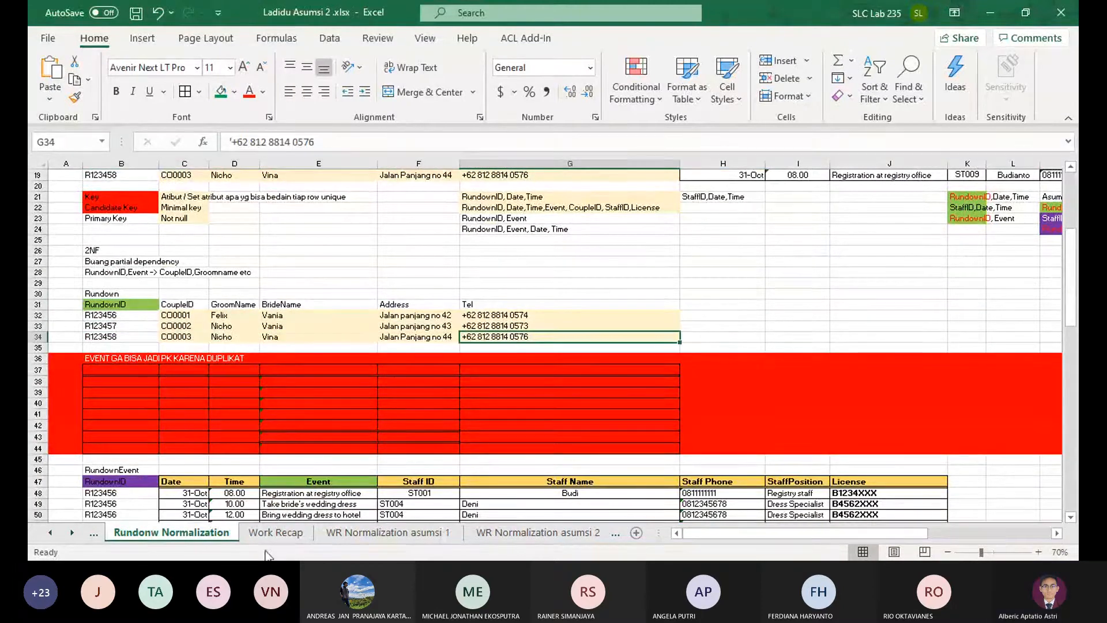
pyautogui.moveTo(133, 360); pyautogui.dragTo(627, 451)
pyautogui.click(588, 461)
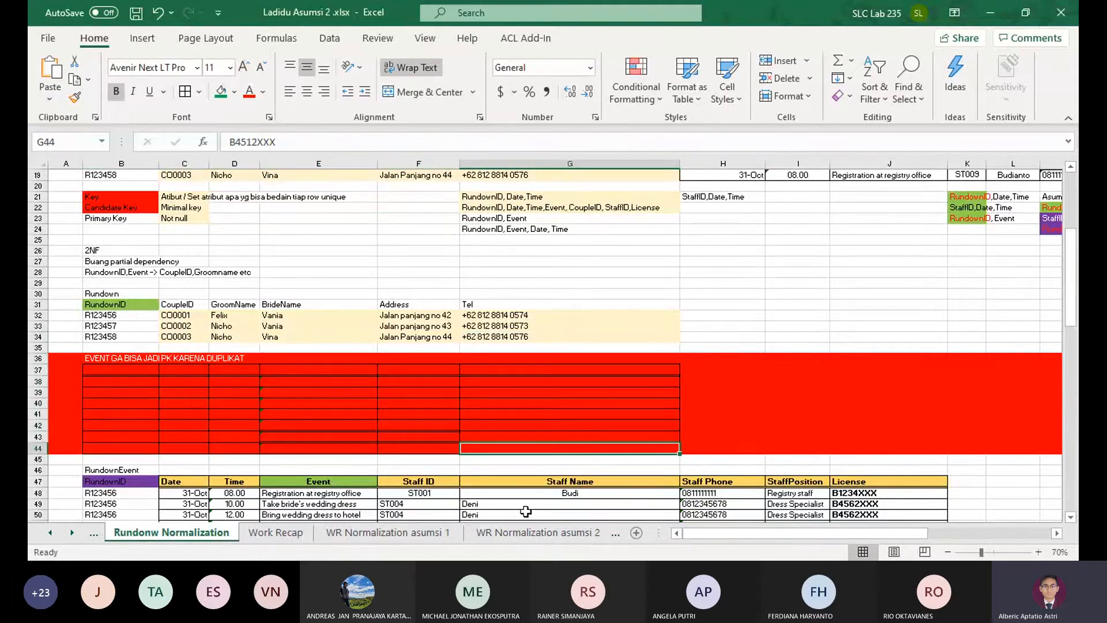
pyautogui.click(538, 532)
# Check the Rundown ID and CoupleID columns of the 1NF table and enter "RundownID->CoupleID" as the first partial dependency in D20
pyautogui.scroll(-1, 257, 388)
pyautogui.scroll(-1, 257, 388)
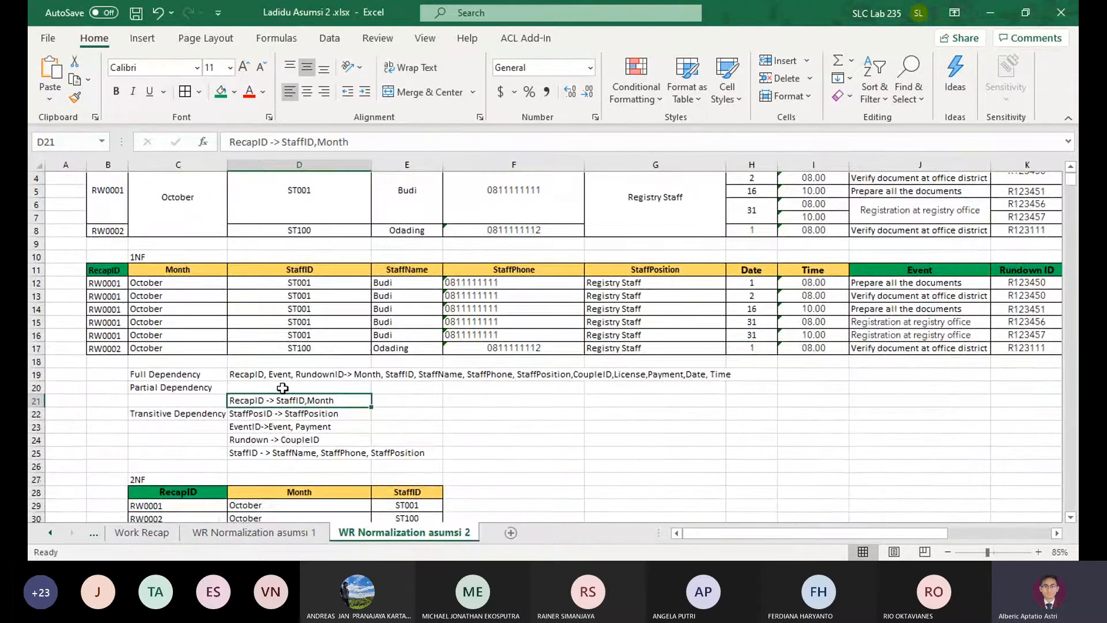
pyautogui.moveTo(962, 412); pyautogui.dragTo(866, 382)
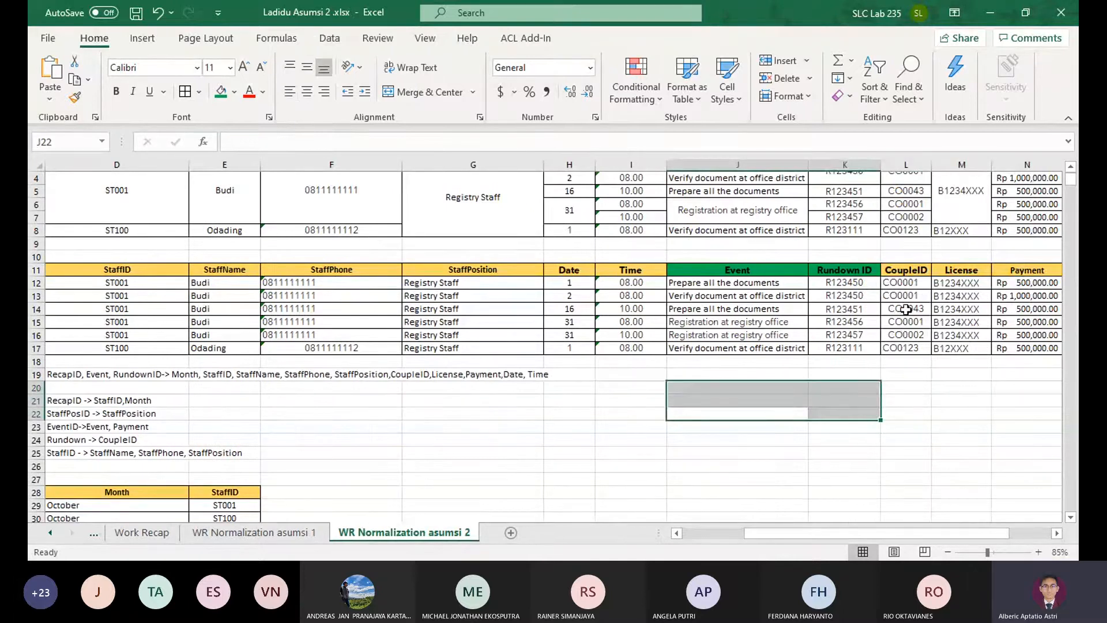
pyautogui.moveTo(858, 273); pyautogui.dragTo(913, 351)
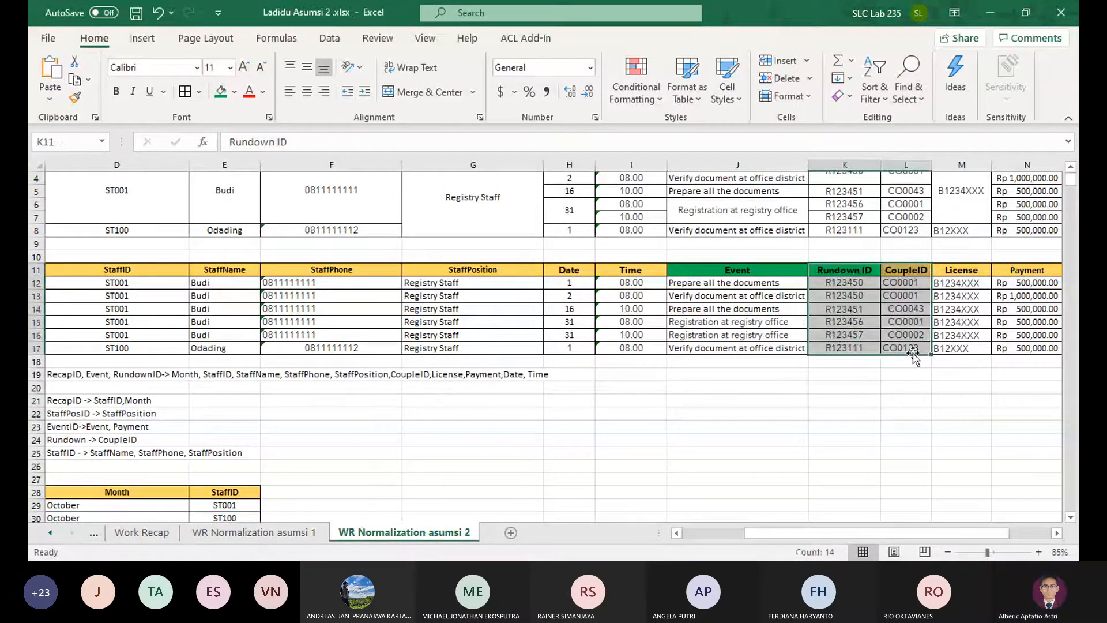
pyautogui.click(745, 424)
pyautogui.scroll(1, 745, 424)
pyautogui.moveTo(405, 426); pyautogui.dragTo(36, 427)
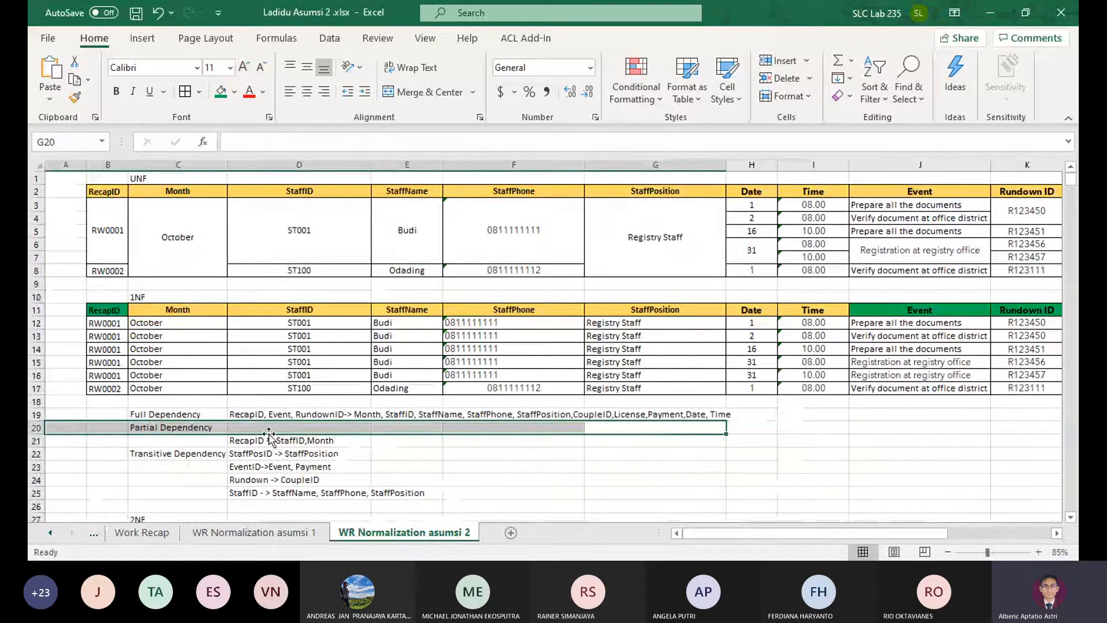
pyautogui.click(248, 427)
pyautogui.write('RundownID->Cou')
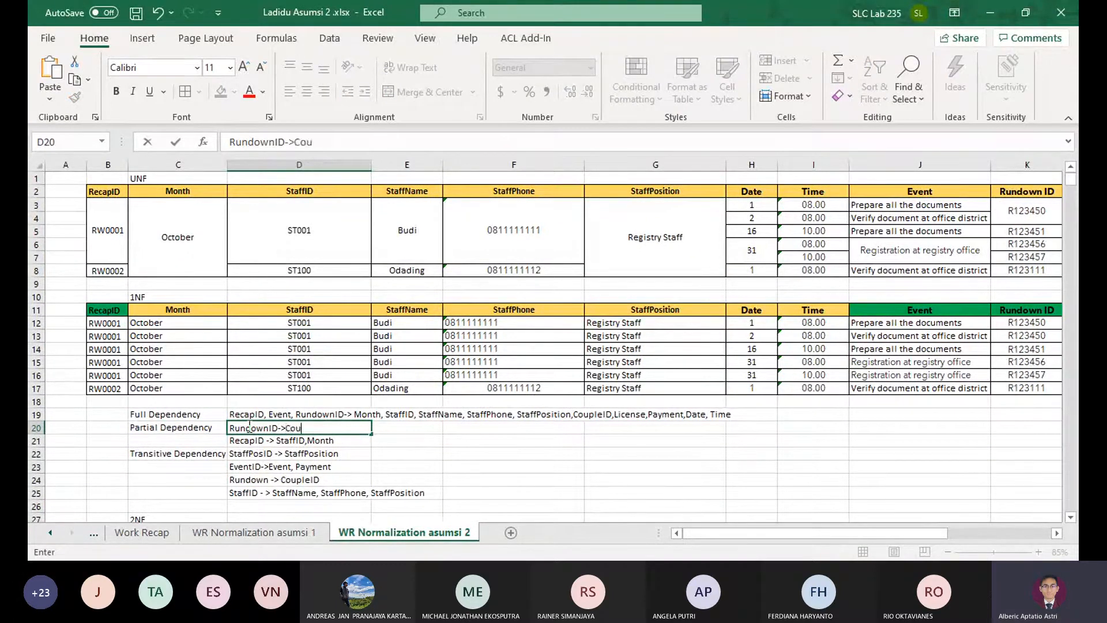
pyautogui.write('pleID')
pyautogui.press('Return')
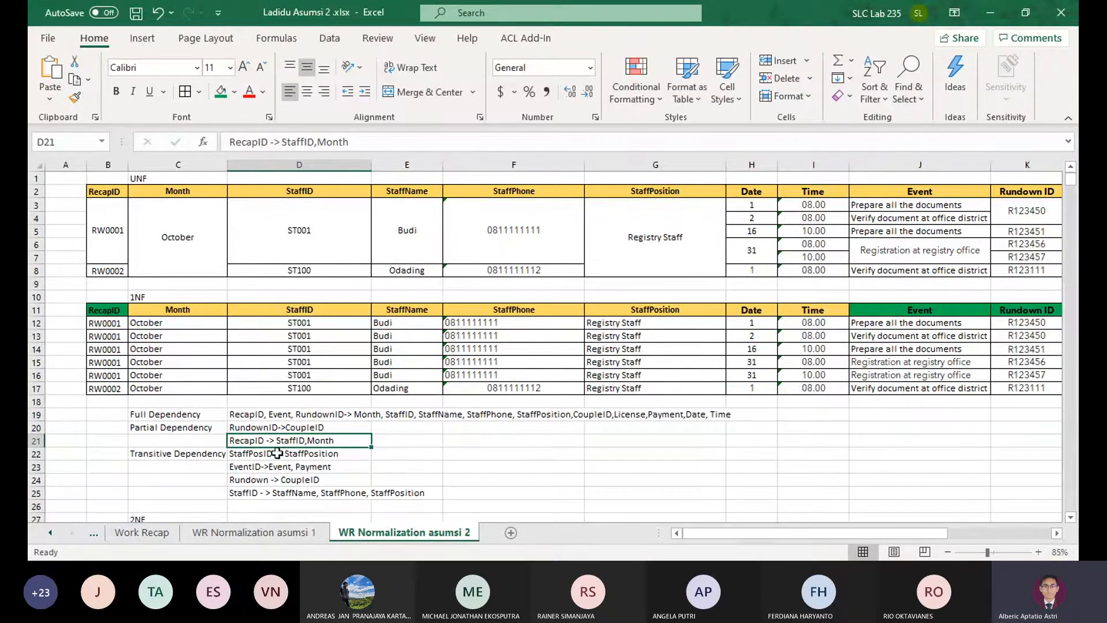
# Delete "Rundown -> CoupleID" from the transitive dependencies and move the StaffID dependency up into its place in D24
pyautogui.click(251, 455)
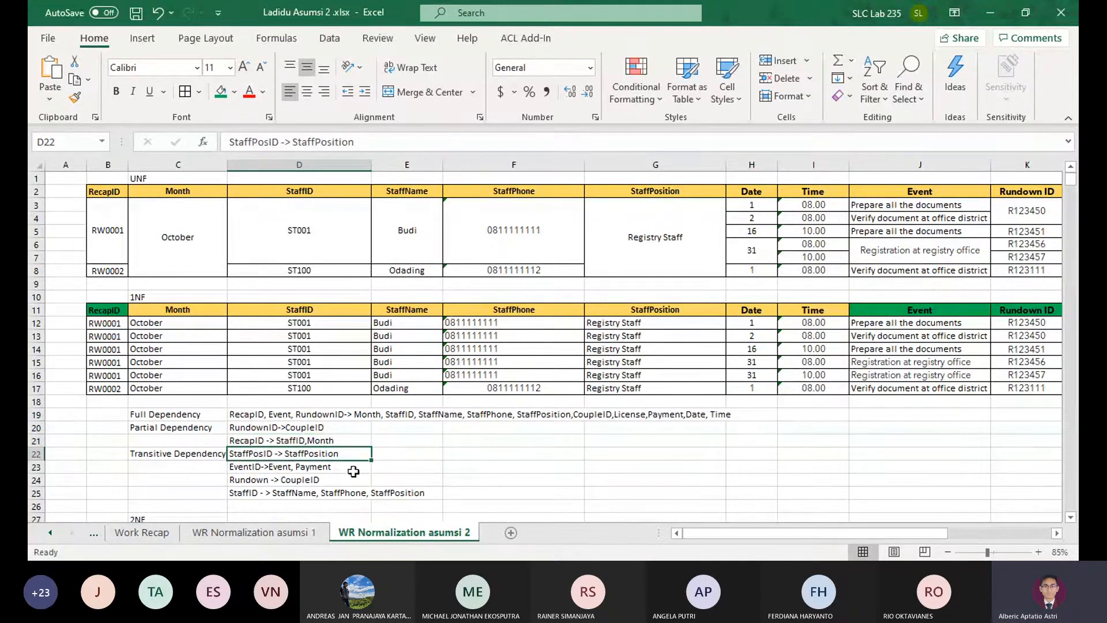
pyautogui.click(241, 469)
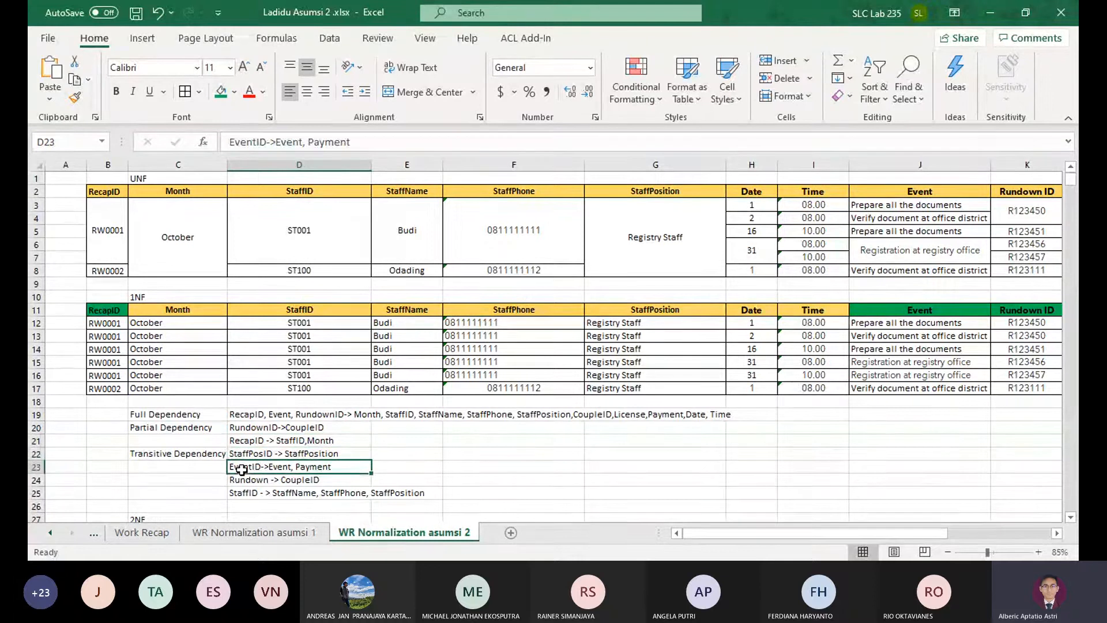
pyautogui.click(286, 477)
pyautogui.press('Delete')
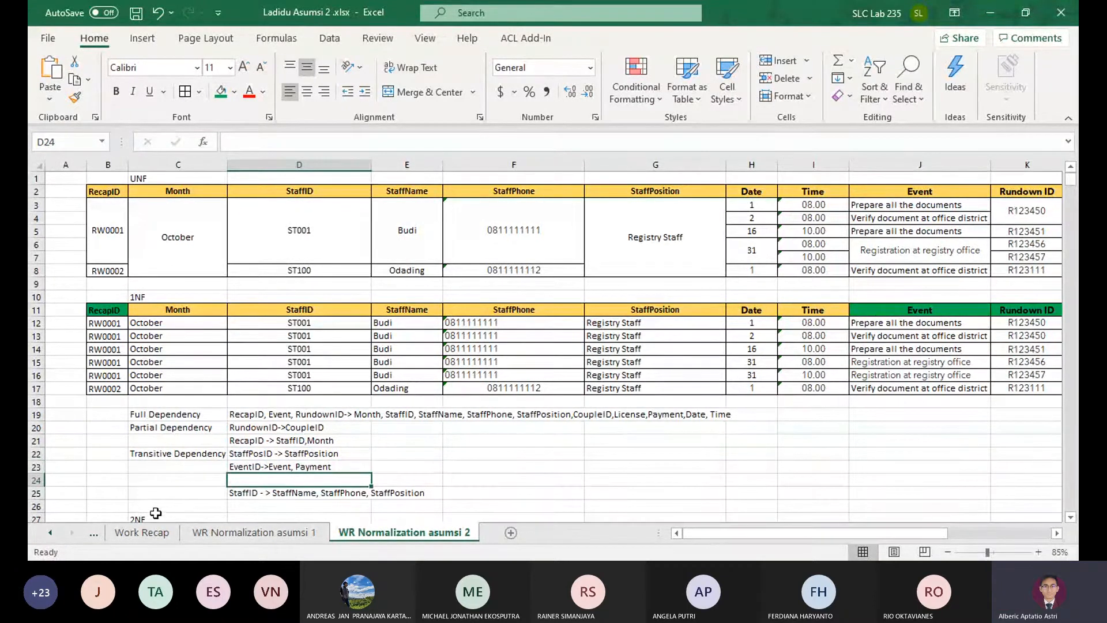
pyautogui.click(242, 497)
pyautogui.moveTo(230, 499); pyautogui.dragTo(229, 483)
# Check the 1NF table's columns from StaffID through Payment against the listed dependencies
pyautogui.click(534, 459)
pyautogui.moveTo(945, 494)
pyautogui.mouseDown()
pyautogui.moveTo(1077, 452)
pyautogui.moveTo(951, 493)
pyautogui.mouseUp()
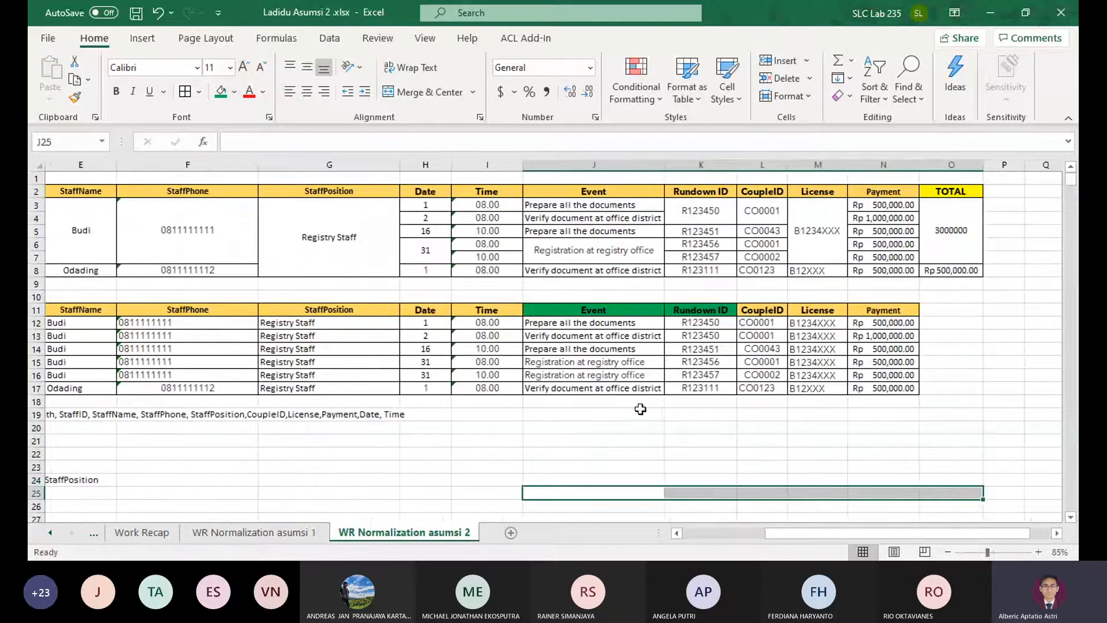
pyautogui.click(642, 422)
pyautogui.moveTo(608, 453); pyautogui.dragTo(71, 469)
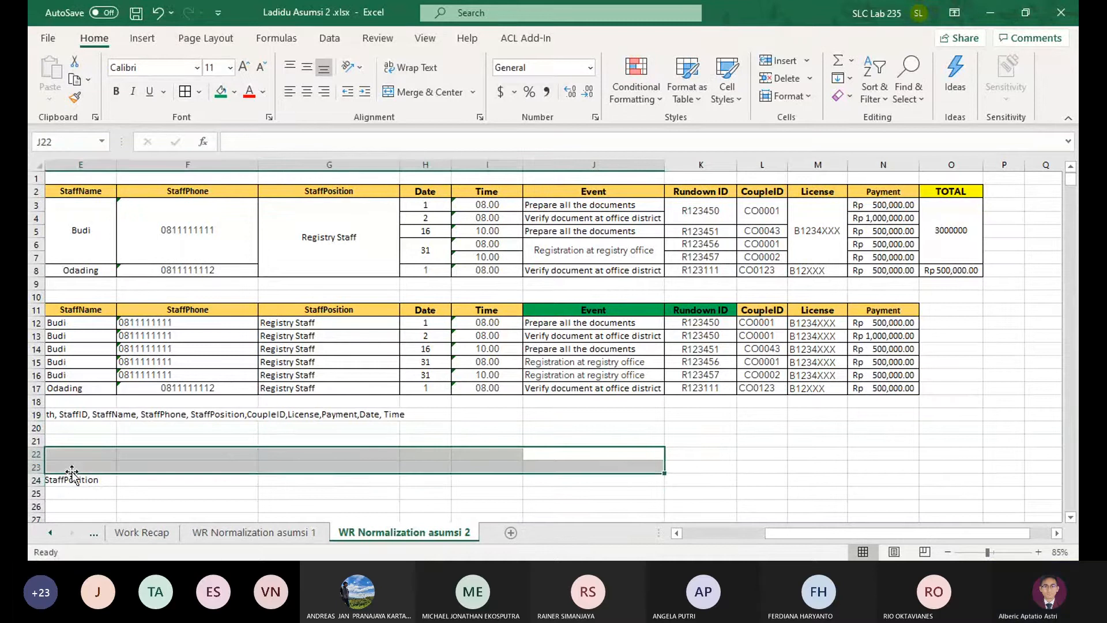
pyautogui.moveTo(334, 416); pyautogui.dragTo(92, 479)
pyautogui.click(295, 311)
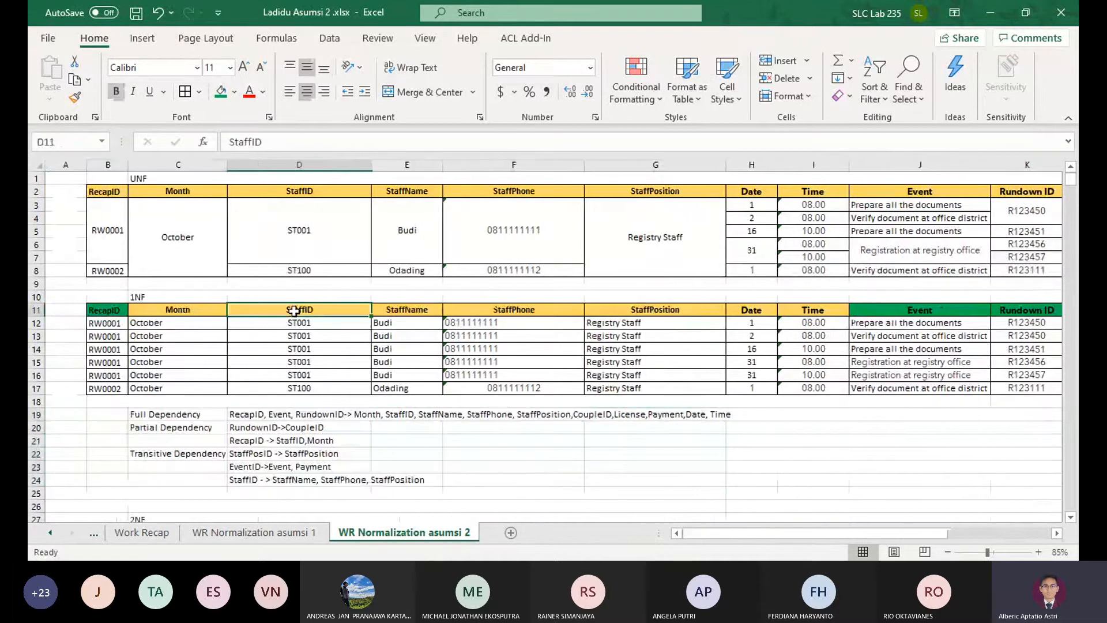
# Enter "StaffID,Date,Month -> License" in D25 as the last transitive dependency and check the transitive list
pyautogui.click(244, 496)
pyautogui.write('StaffID,S')
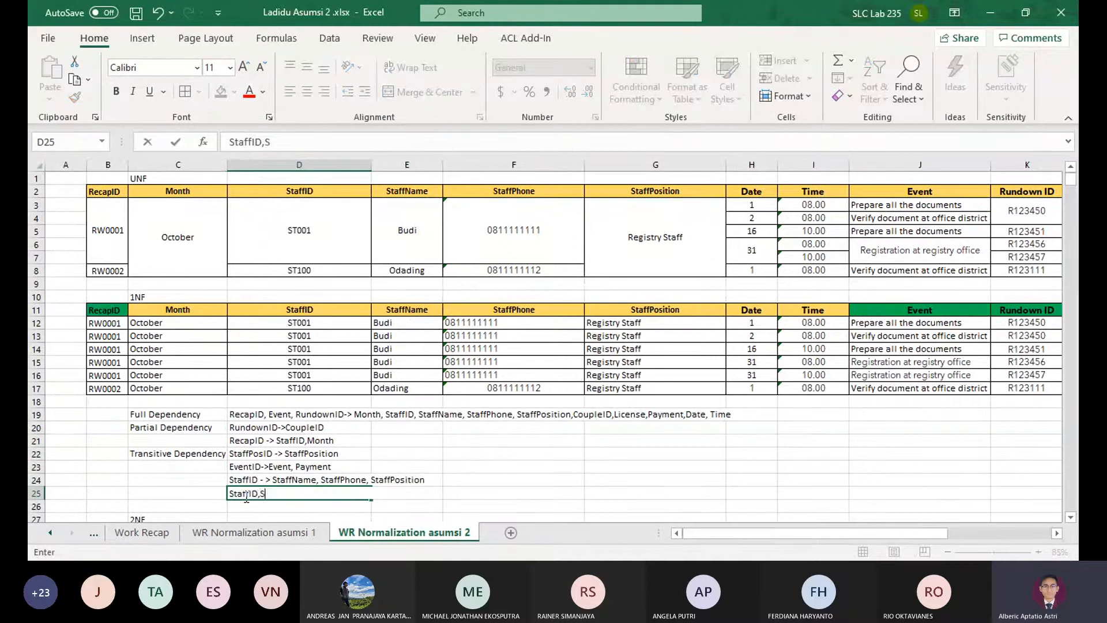
pyautogui.press('BackSpace')
pyautogui.write('Date,Month ->')
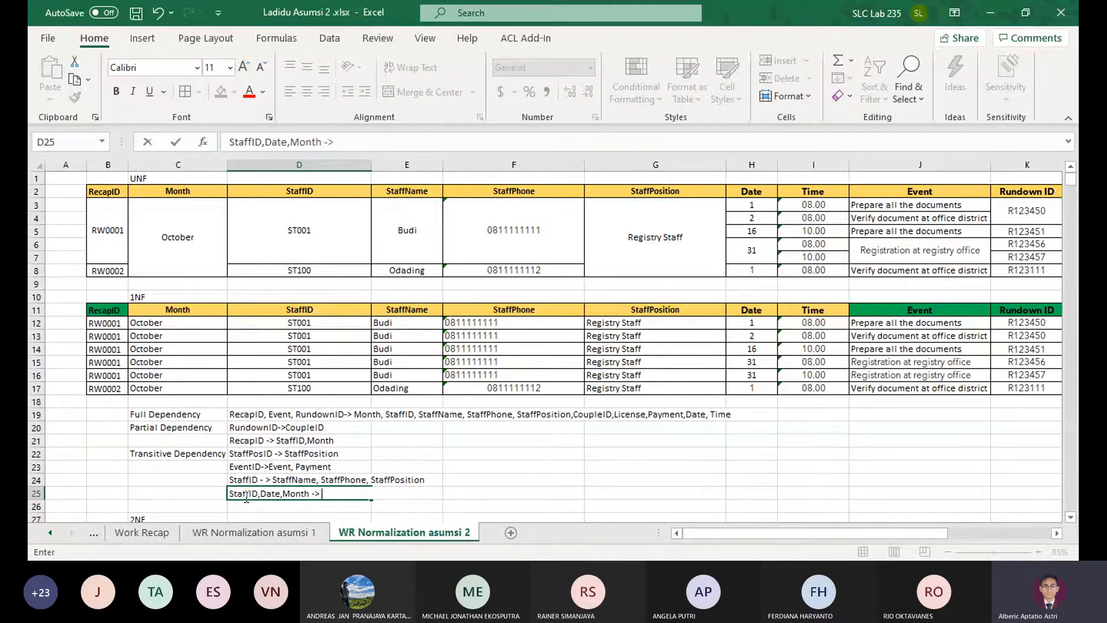
pyautogui.write(' License')
pyautogui.press('Return')
pyautogui.scroll(-2, 290, 465)
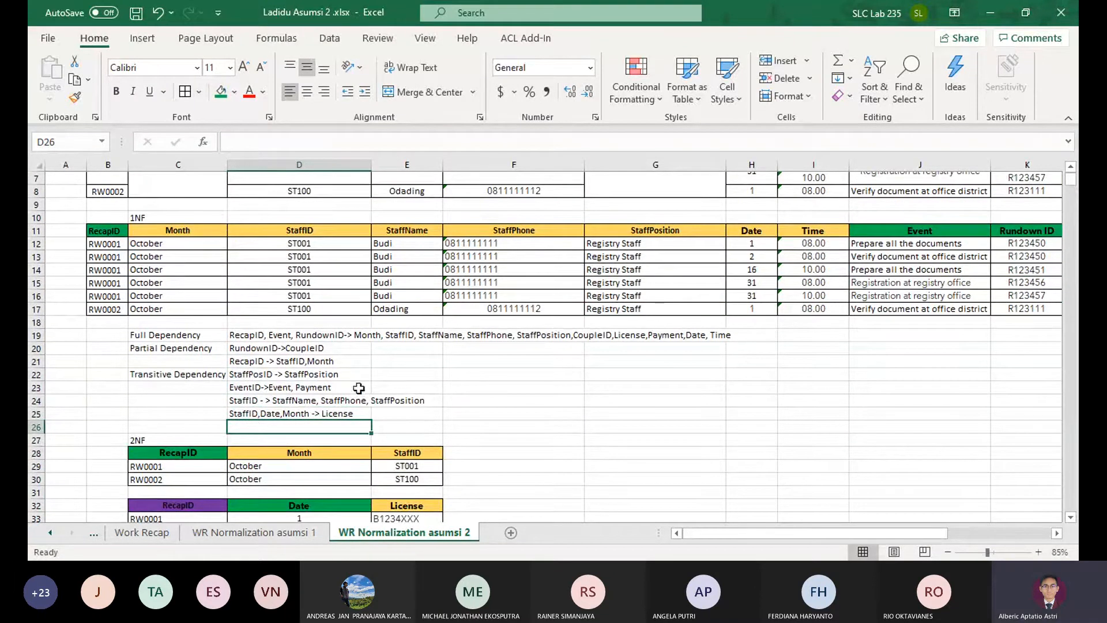
pyautogui.moveTo(243, 377); pyautogui.dragTo(277, 413)
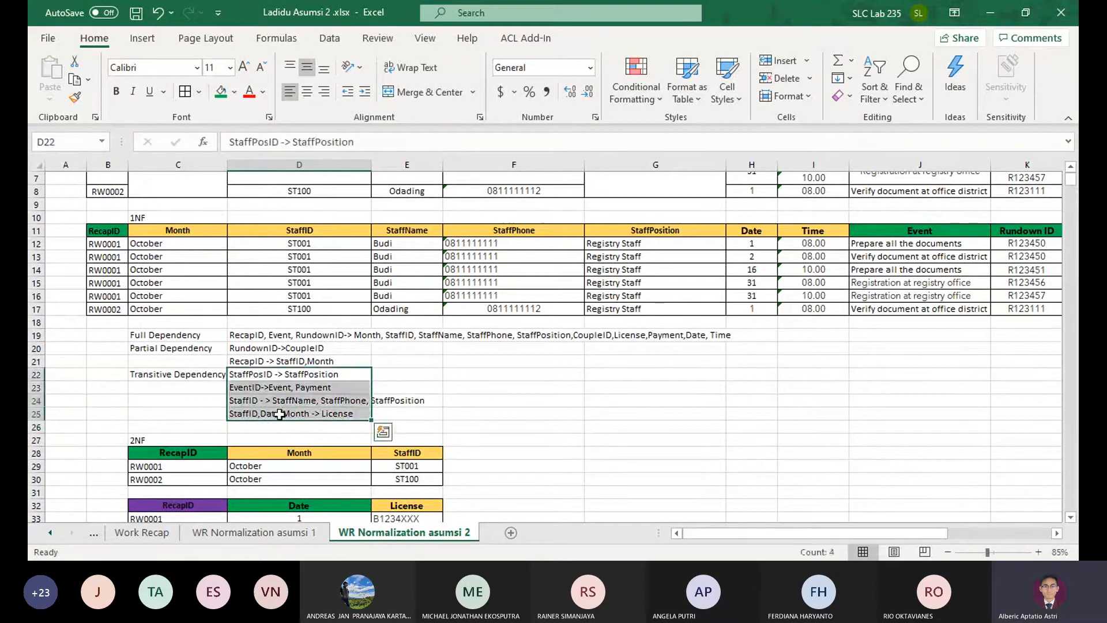
pyautogui.click(280, 415)
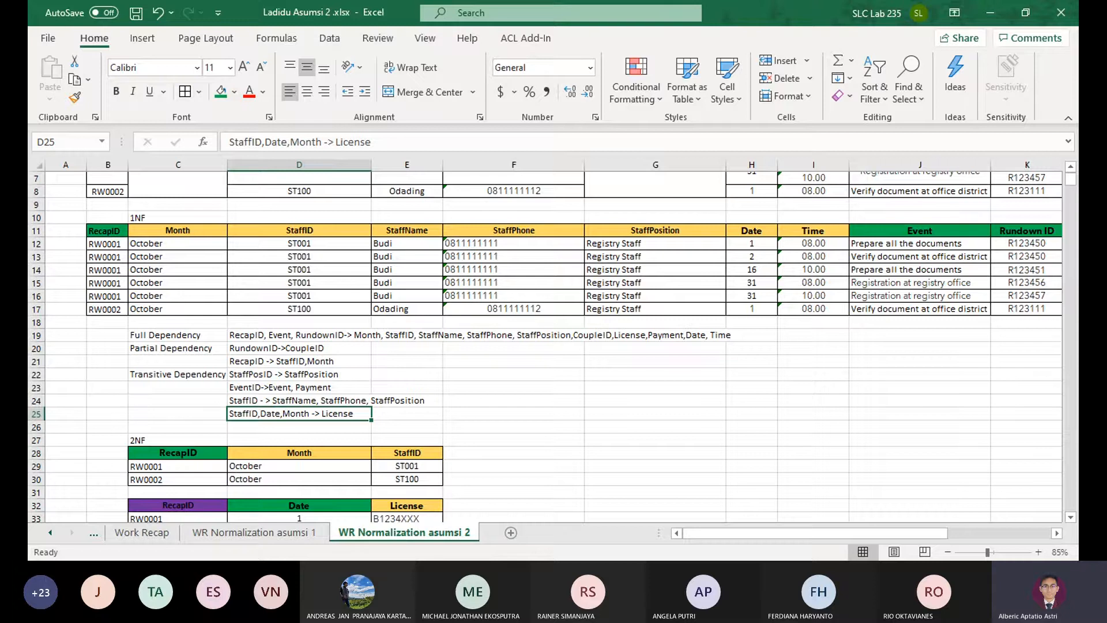
# Move the RundownID and CoupleID table from the 3NF section to C32, replacing the RecapID and Date columns of the second 2NF table
pyautogui.scroll(-1, 329, 409)
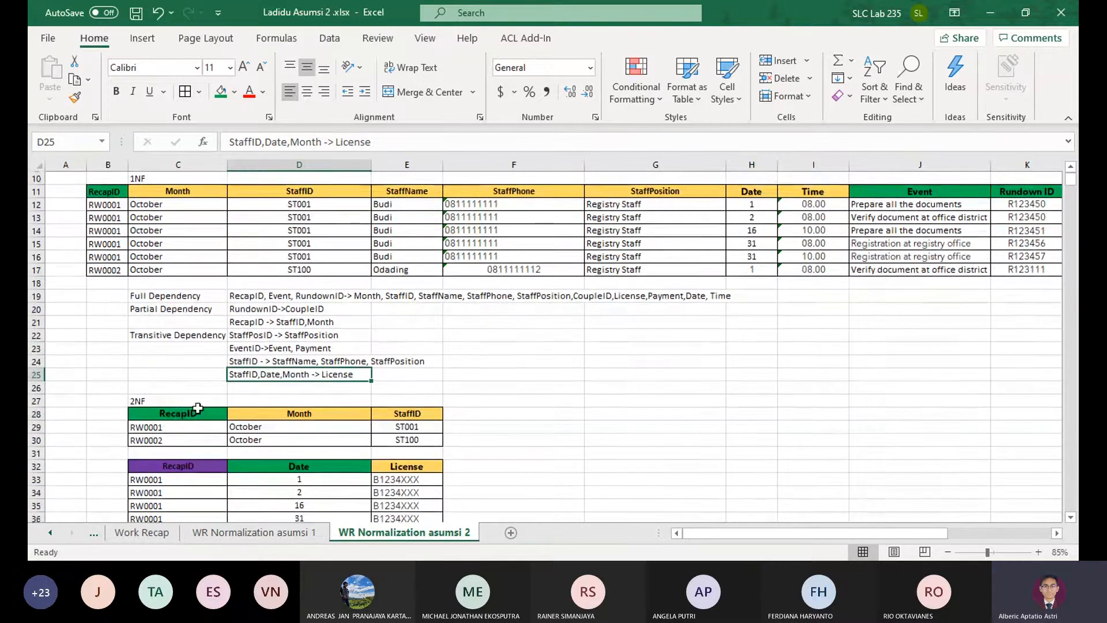
pyautogui.moveTo(197, 408); pyautogui.dragTo(407, 441)
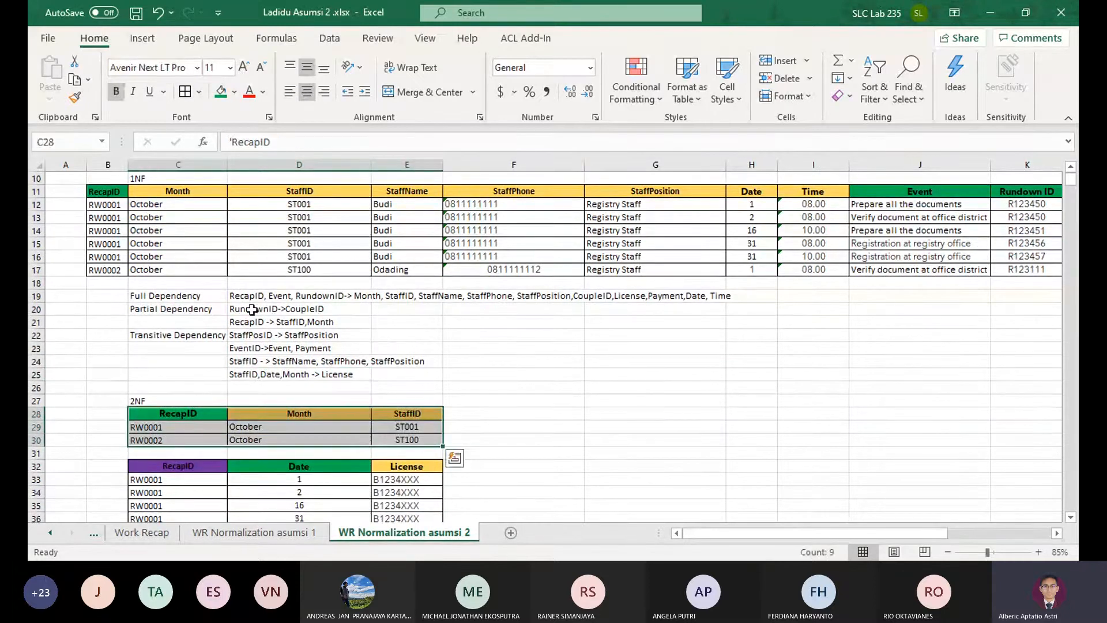
pyautogui.click(252, 309)
pyautogui.scroll(-13, 252, 310)
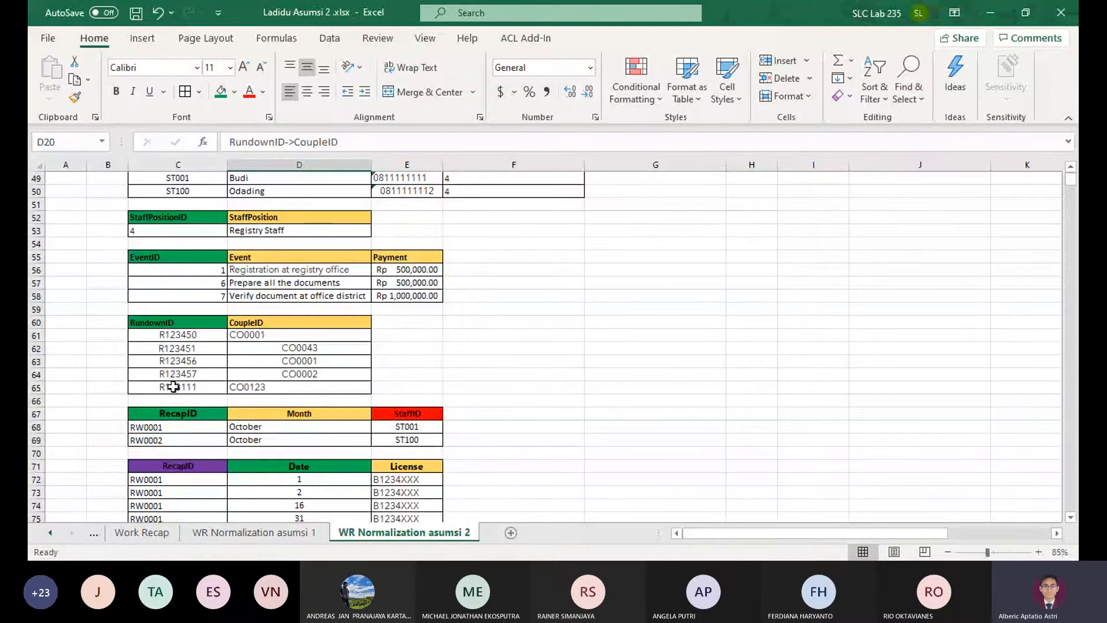
pyautogui.moveTo(184, 321); pyautogui.dragTo(363, 387)
pyautogui.hotkey('ctrl', 'c')
pyautogui.scroll(11, 403, 386)
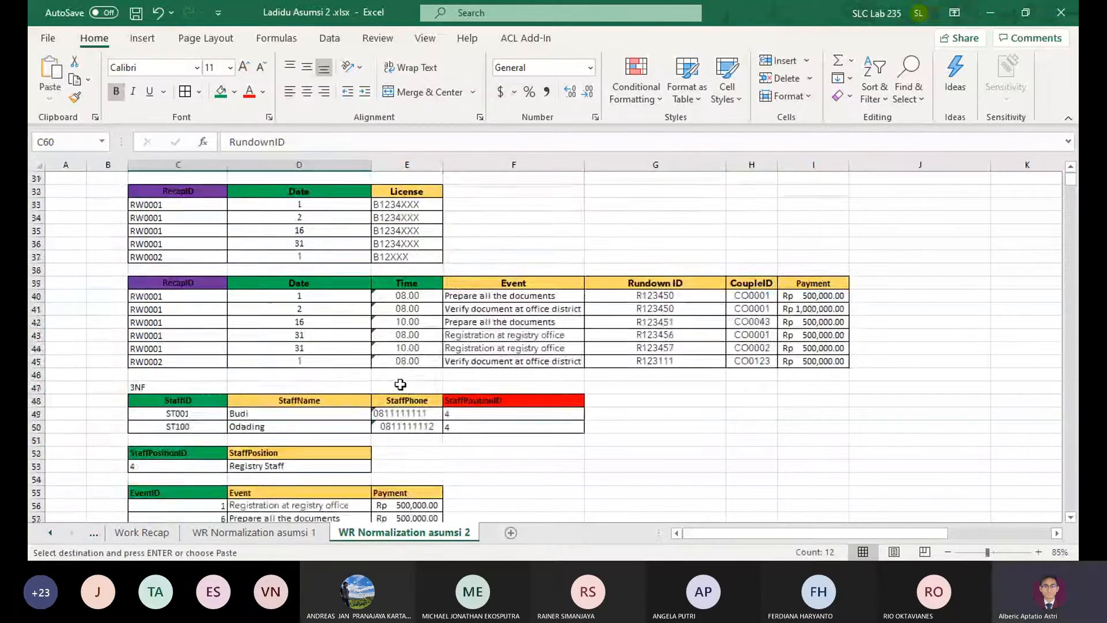
pyautogui.scroll(3, 213, 354)
pyautogui.scroll(-3, 191, 360)
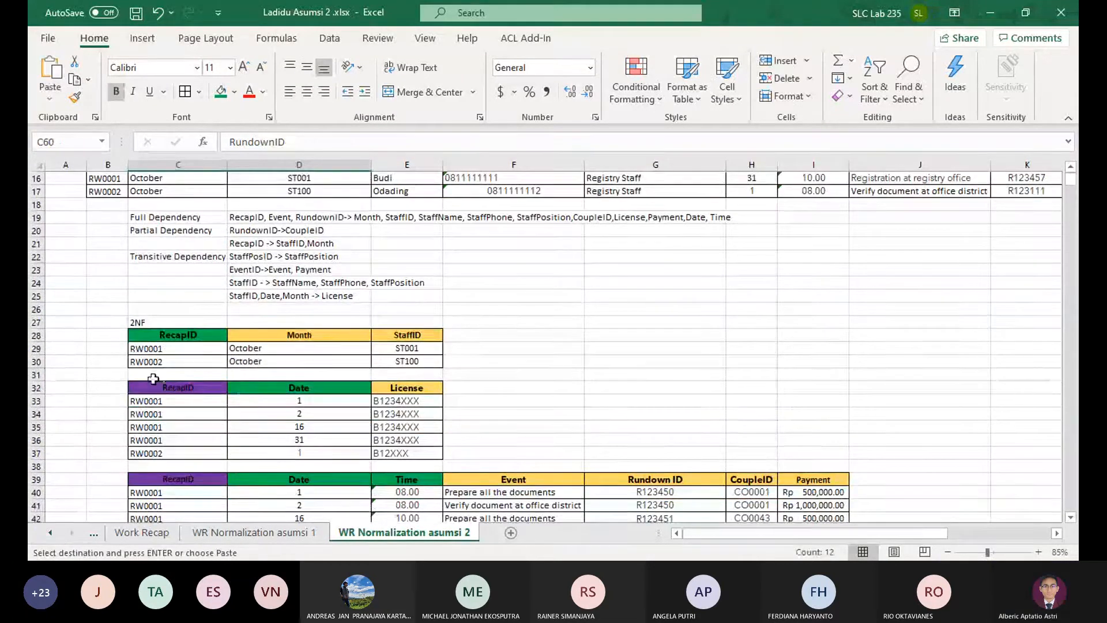
pyautogui.click(158, 370)
pyautogui.scroll(-2, 143, 390)
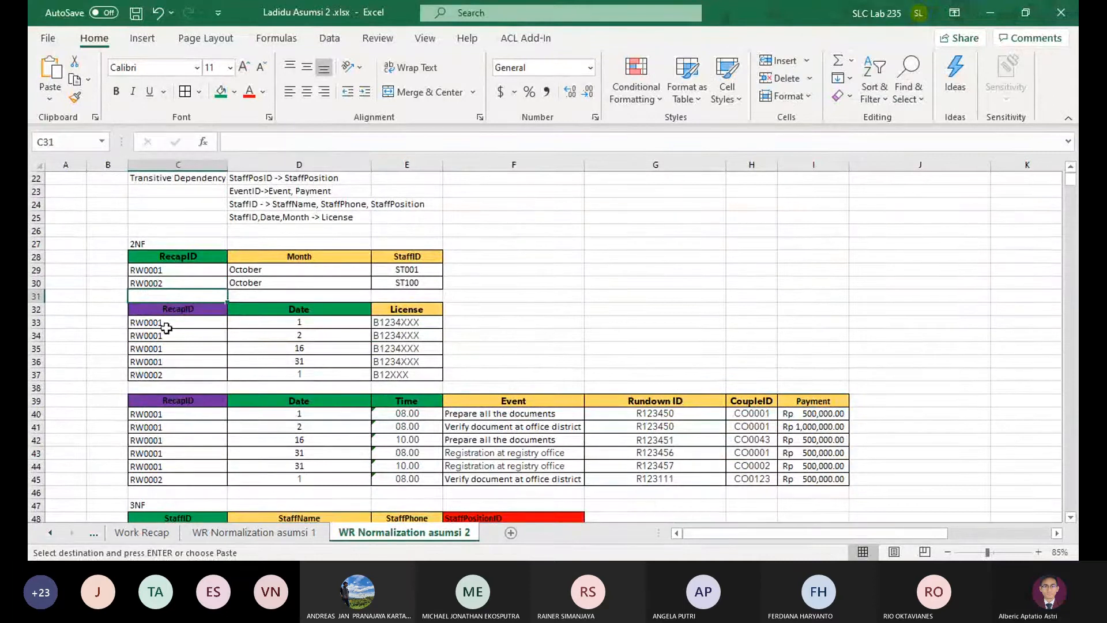
pyautogui.moveTo(165, 309); pyautogui.dragTo(408, 374)
pyautogui.press('Return')
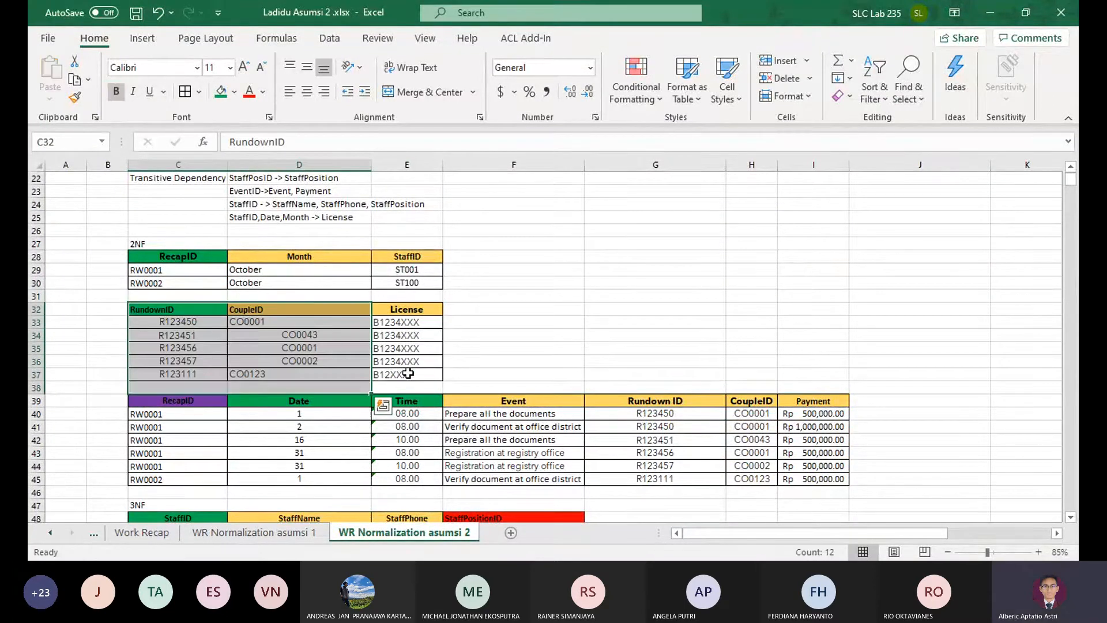
pyautogui.click(465, 377)
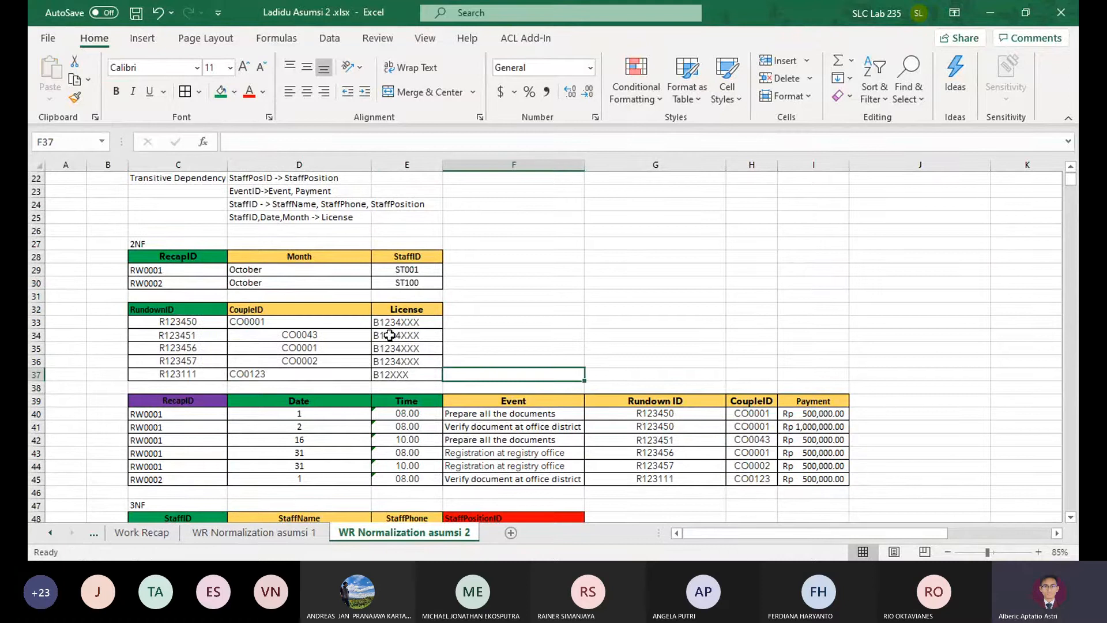
# Set the font size of the RundownID, CoupleID and License headers in row 32 to 12
pyautogui.moveTo(177, 309); pyautogui.dragTo(424, 312)
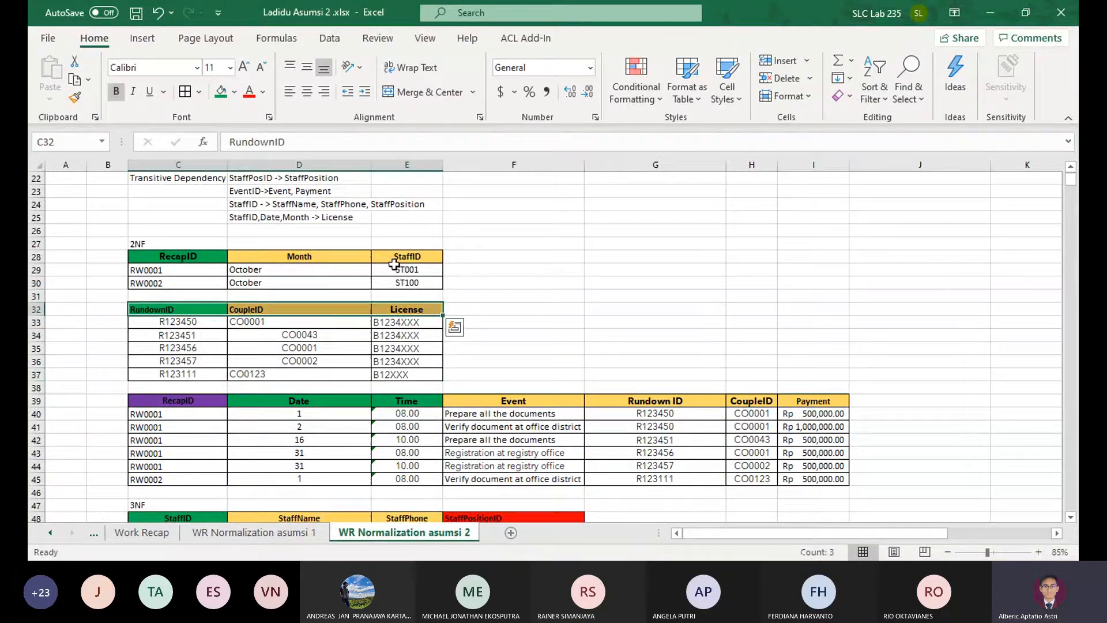
pyautogui.click(212, 68)
pyautogui.write('12')
pyautogui.press('Return')
pyautogui.click(487, 295)
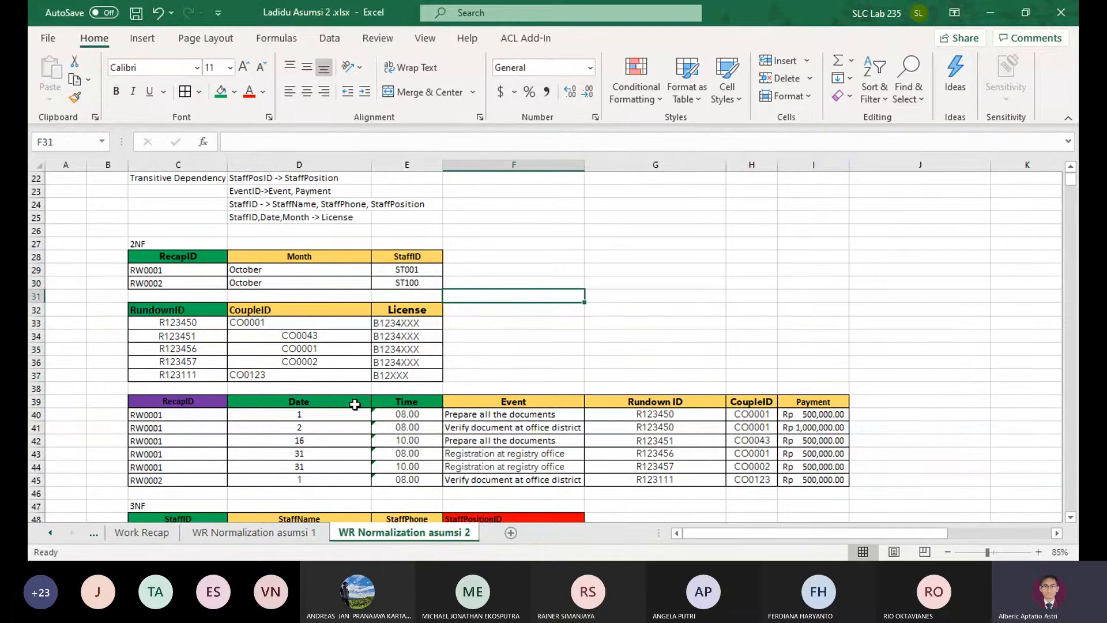
# Fill the Event header green and the Rundown ID header purple in the third 2NF table
pyautogui.moveTo(168, 396); pyautogui.dragTo(369, 414)
pyautogui.click(190, 402)
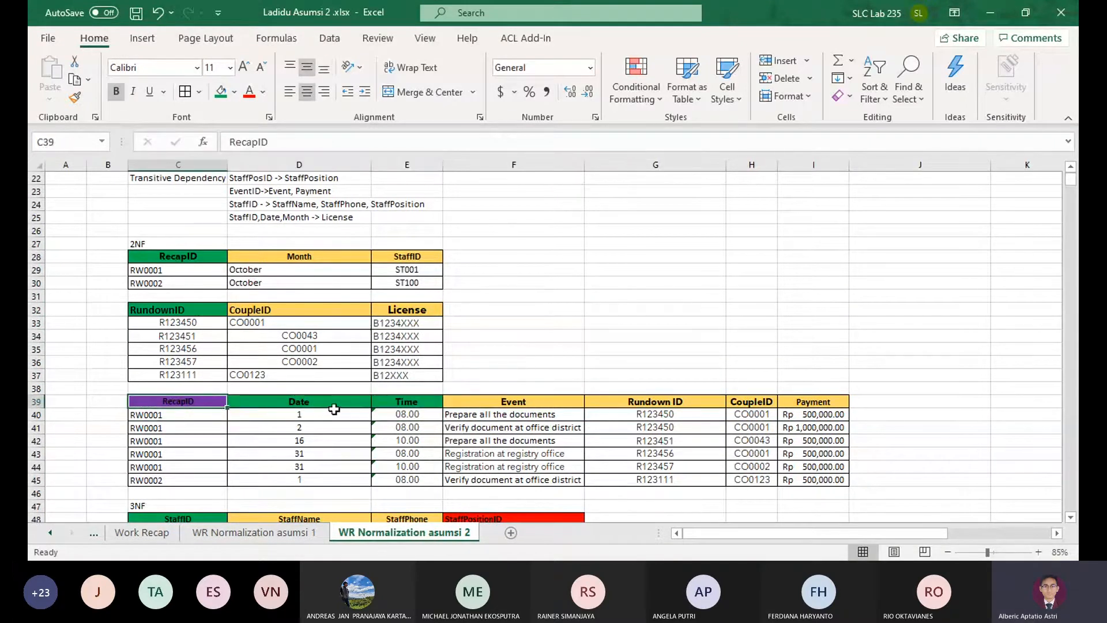
pyautogui.moveTo(360, 405); pyautogui.dragTo(452, 396)
pyautogui.scroll(5, 516, 383)
pyautogui.scroll(-6, 517, 383)
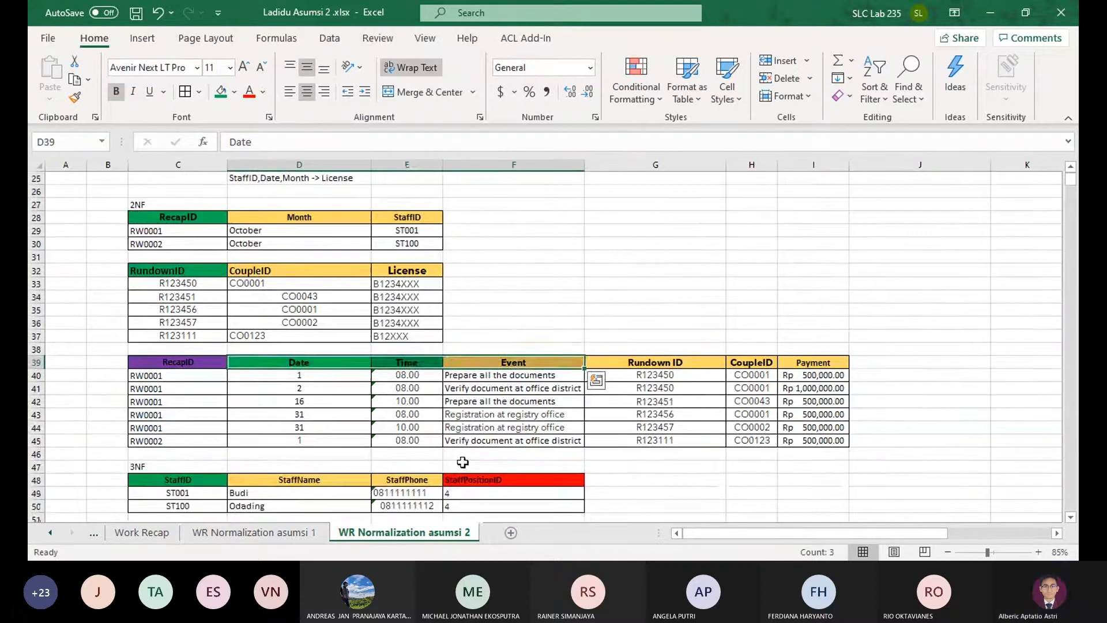
pyautogui.click(525, 370)
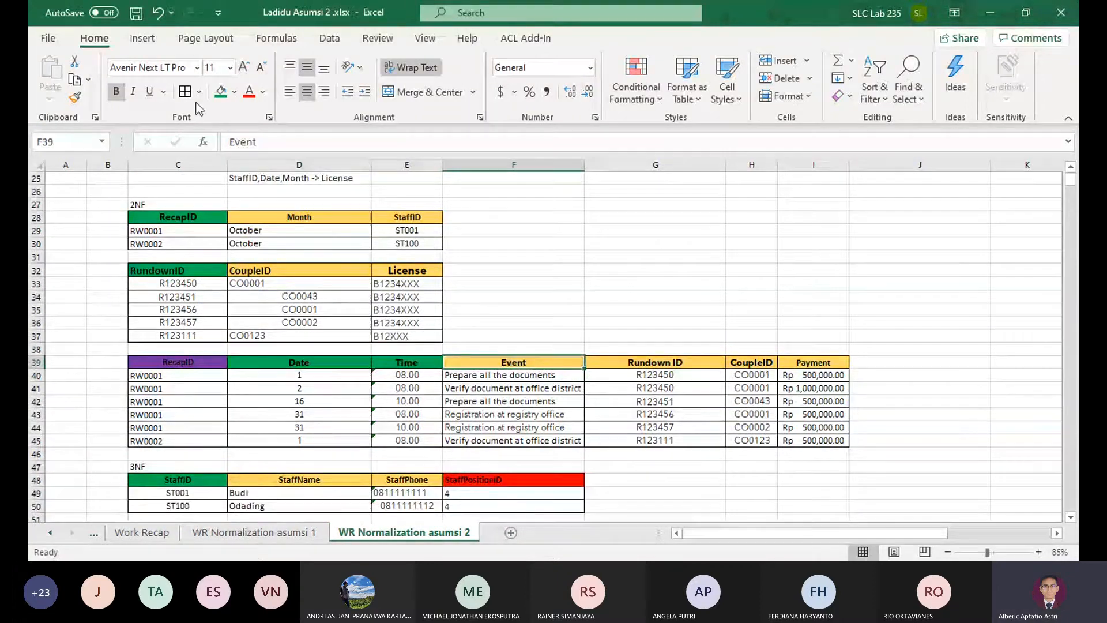
pyautogui.click(644, 363)
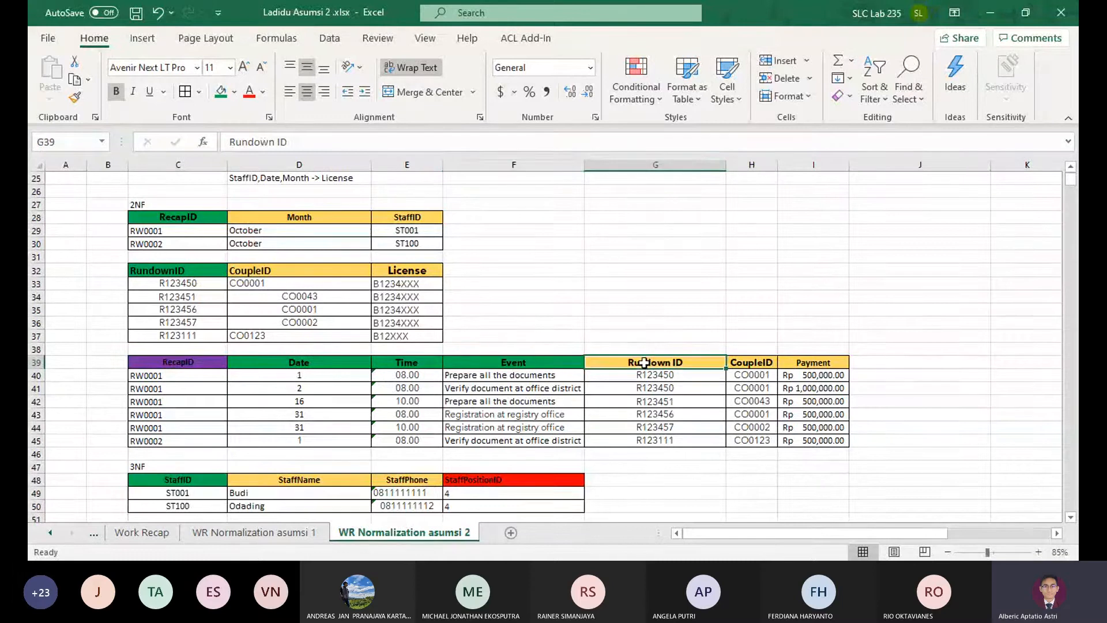
pyautogui.click(234, 92)
pyautogui.click(337, 236)
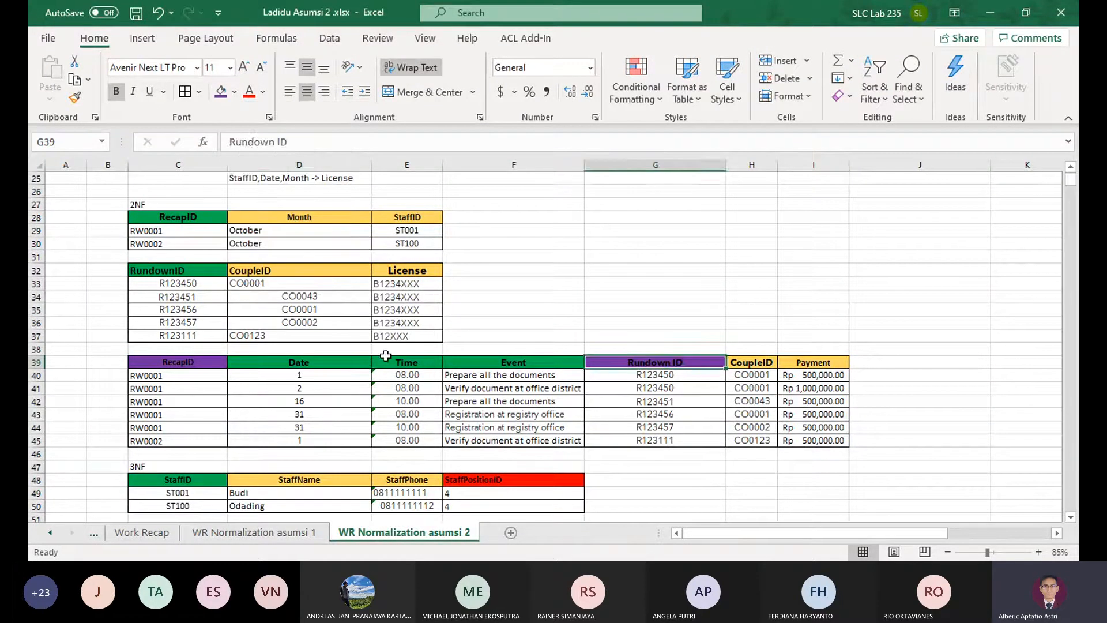
# Fill the Date and Time headers of the third 2NF table with Gold, Accent 4, Lighter 40%
pyautogui.moveTo(392, 362); pyautogui.dragTo(326, 362)
pyautogui.click(234, 92)
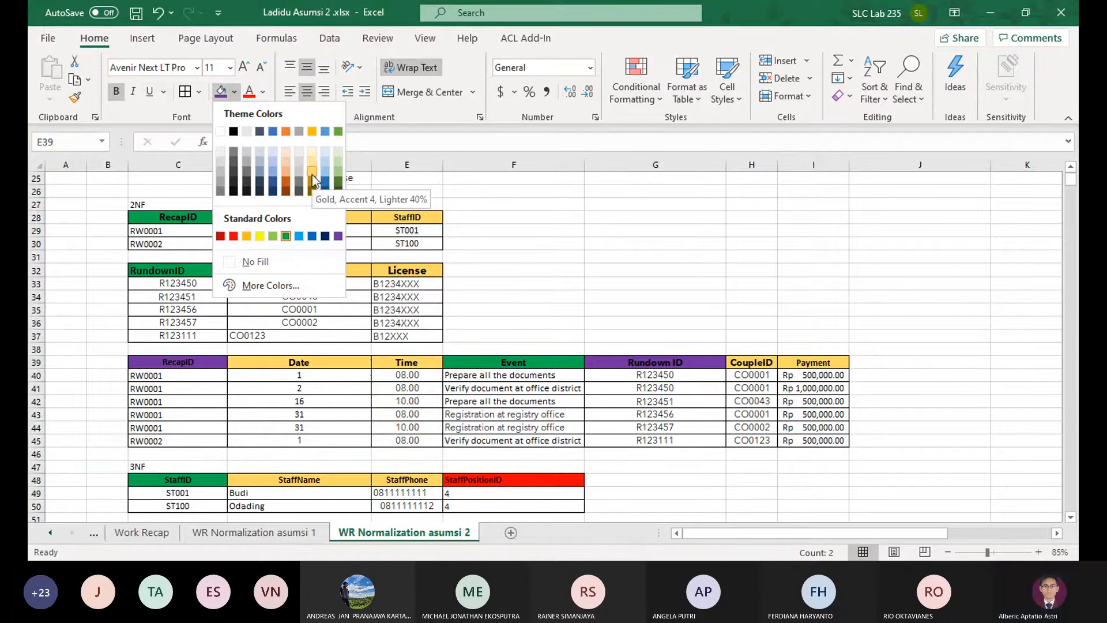
pyautogui.click(312, 175)
pyautogui.click(454, 413)
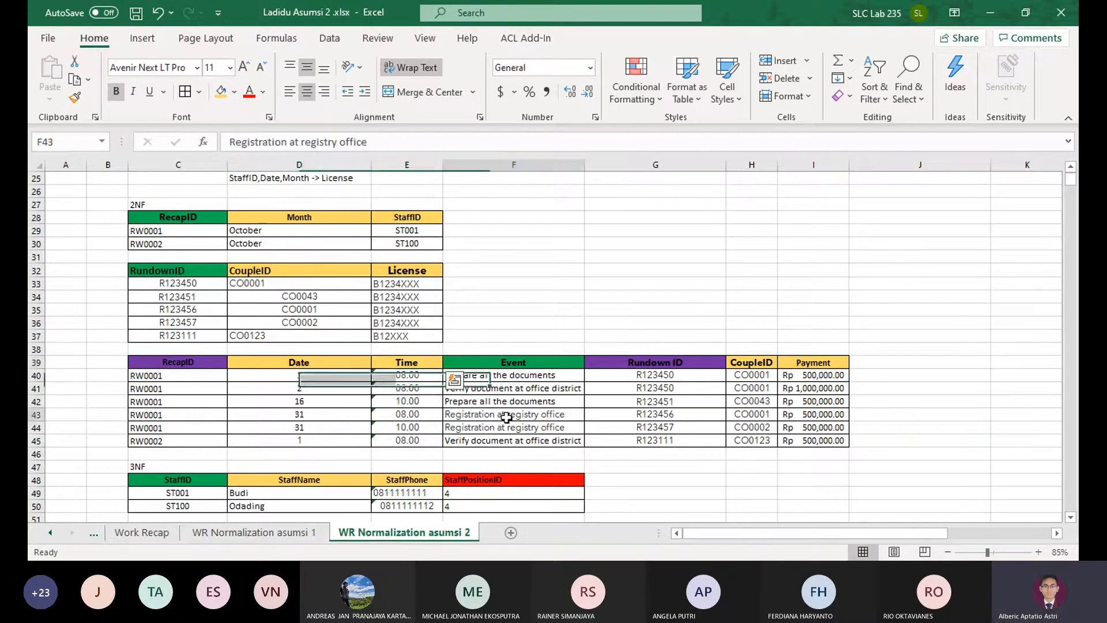
# Check the RecapID, Event and Rundown ID key headers of the third 2NF table against the 1NF table and dependencies
pyautogui.click(654, 362)
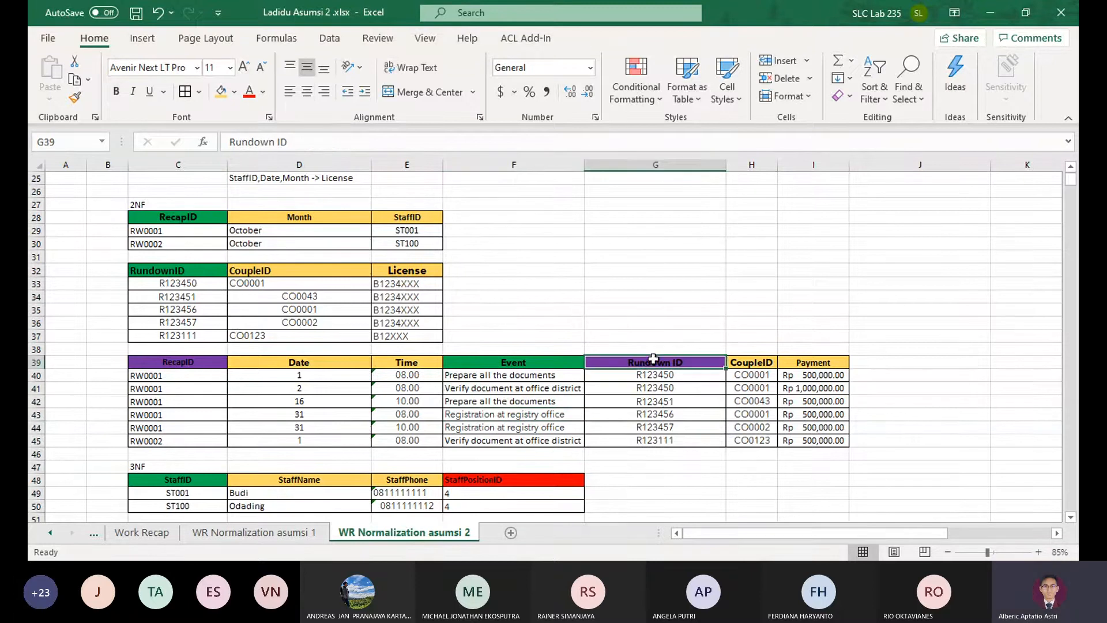
pyautogui.click(185, 361)
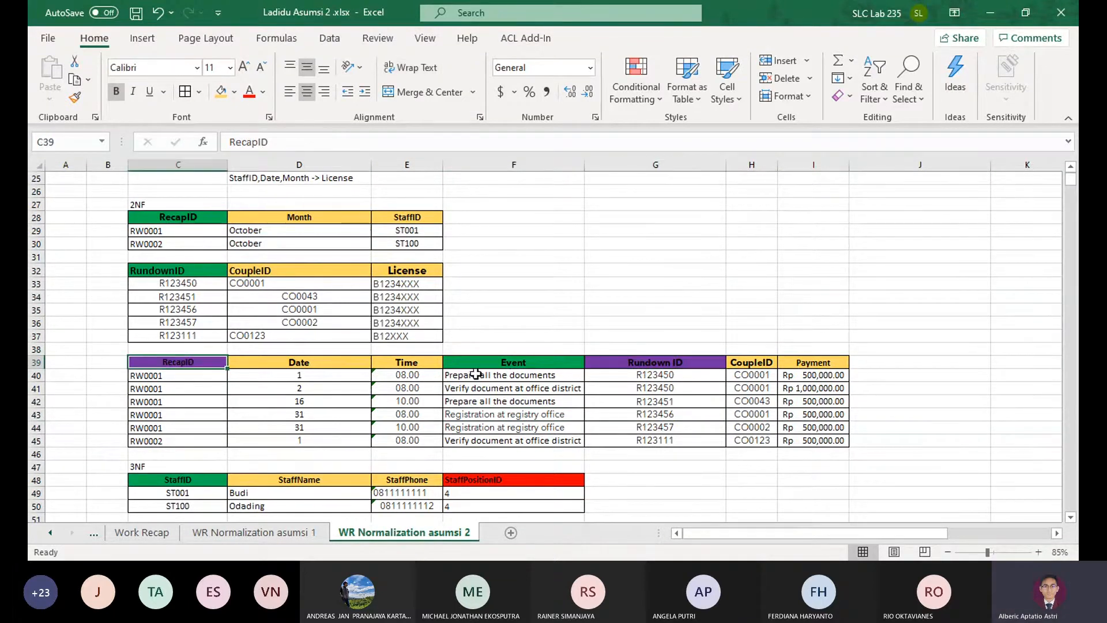
pyautogui.scroll(8, 544, 352)
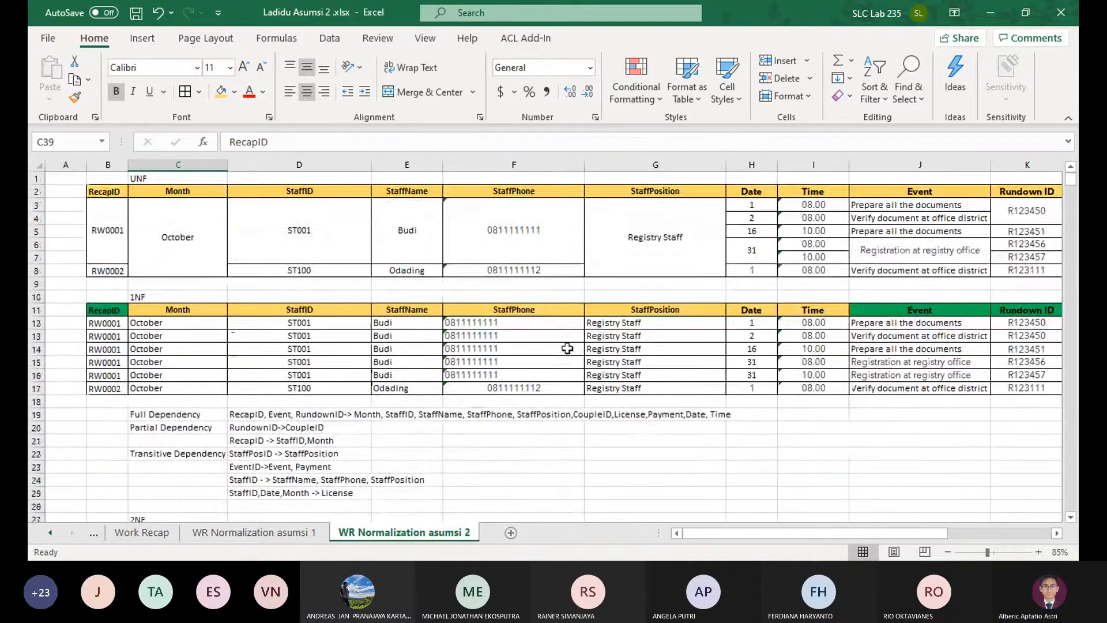
pyautogui.scroll(-6, 738, 387)
pyautogui.click(482, 452)
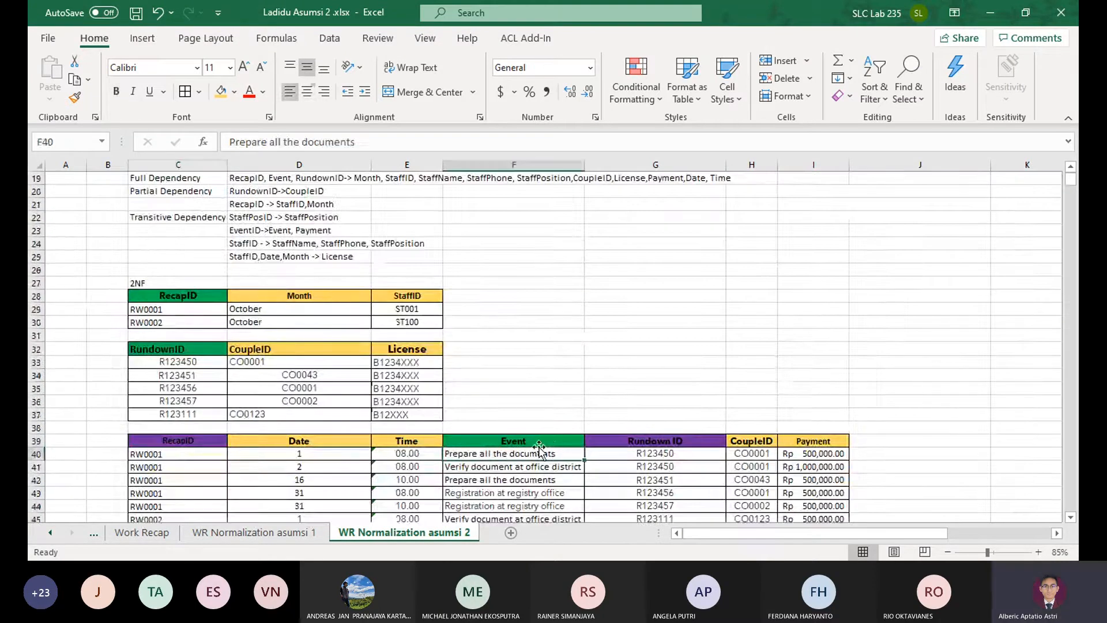
pyautogui.click(518, 438)
pyautogui.scroll(-3, 518, 436)
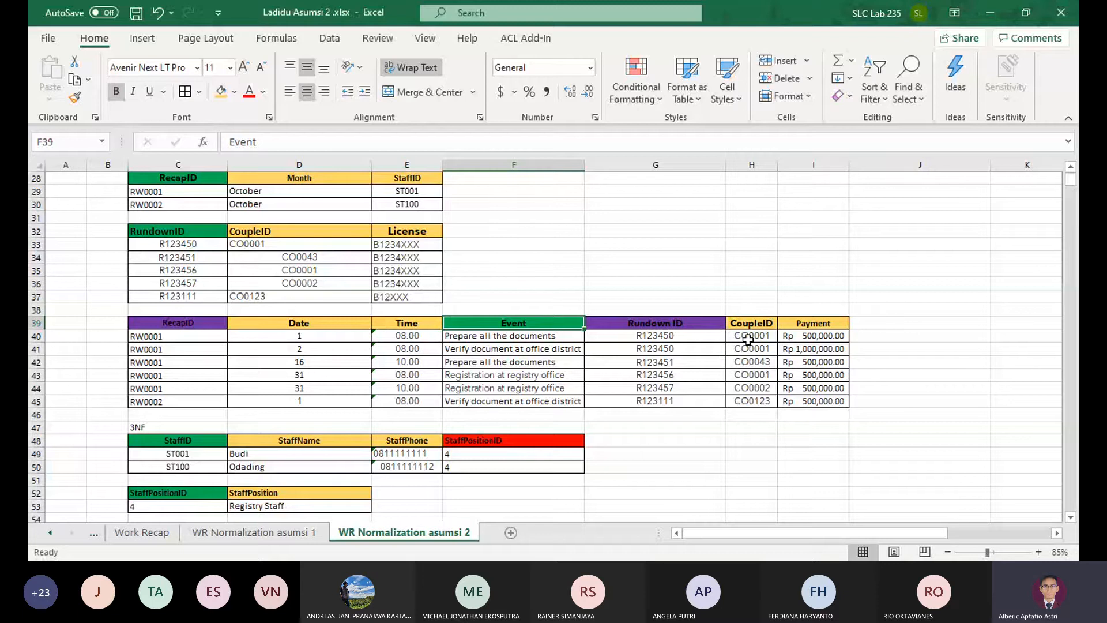
# Delete the CoupleID cells H39:H45 from the third 2NF table and autofit column H to the Payment values
pyautogui.moveTo(750, 323); pyautogui.dragTo(749, 401)
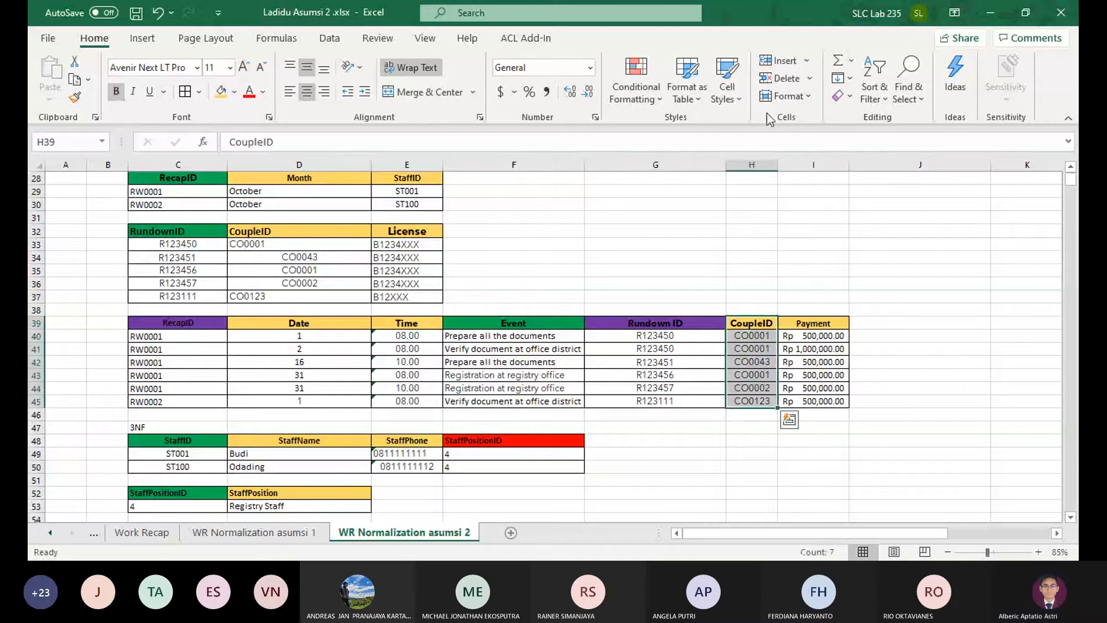
pyautogui.click(779, 78)
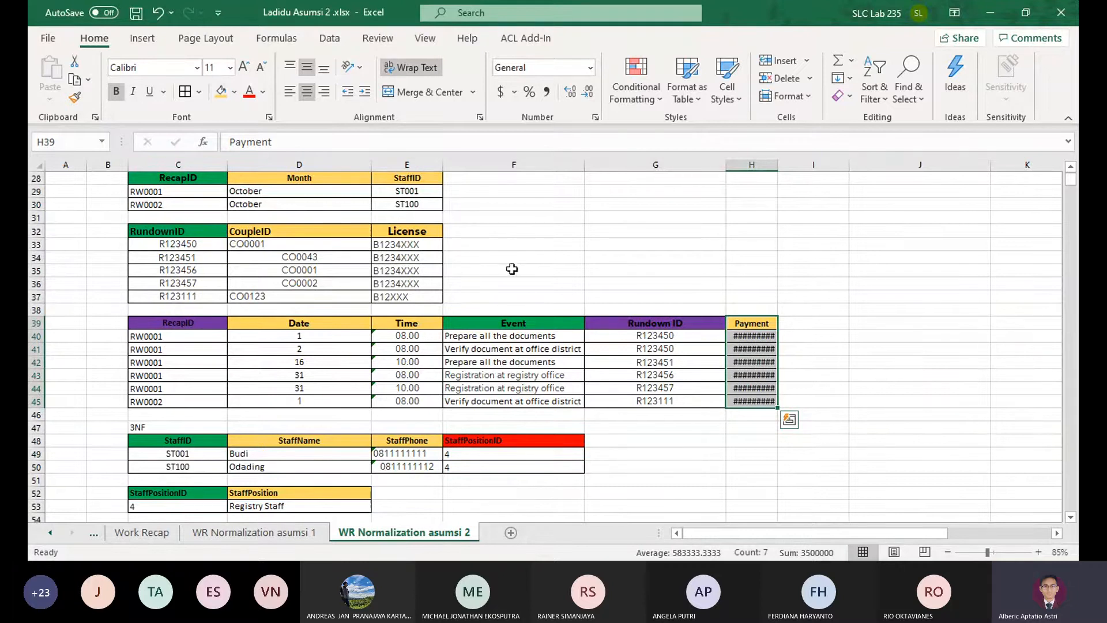
pyautogui.click(762, 377)
pyautogui.doubleClick(778, 164)
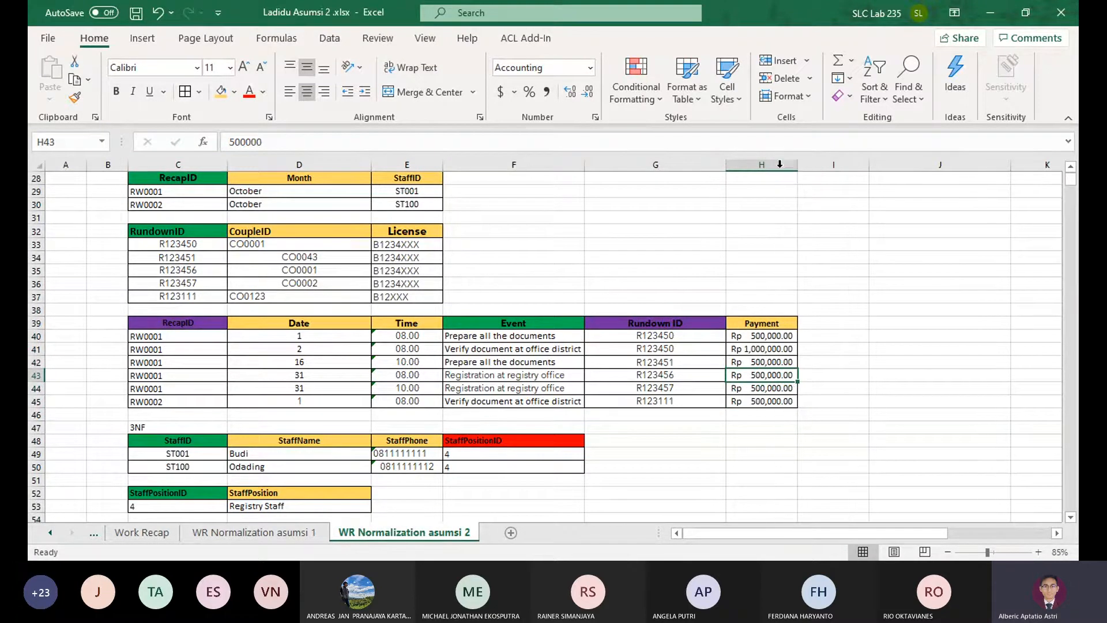
# Compare the 3NF staff, staff position and event tables with the listed dependencies and the 2NF tables
pyautogui.scroll(-2, 455, 356)
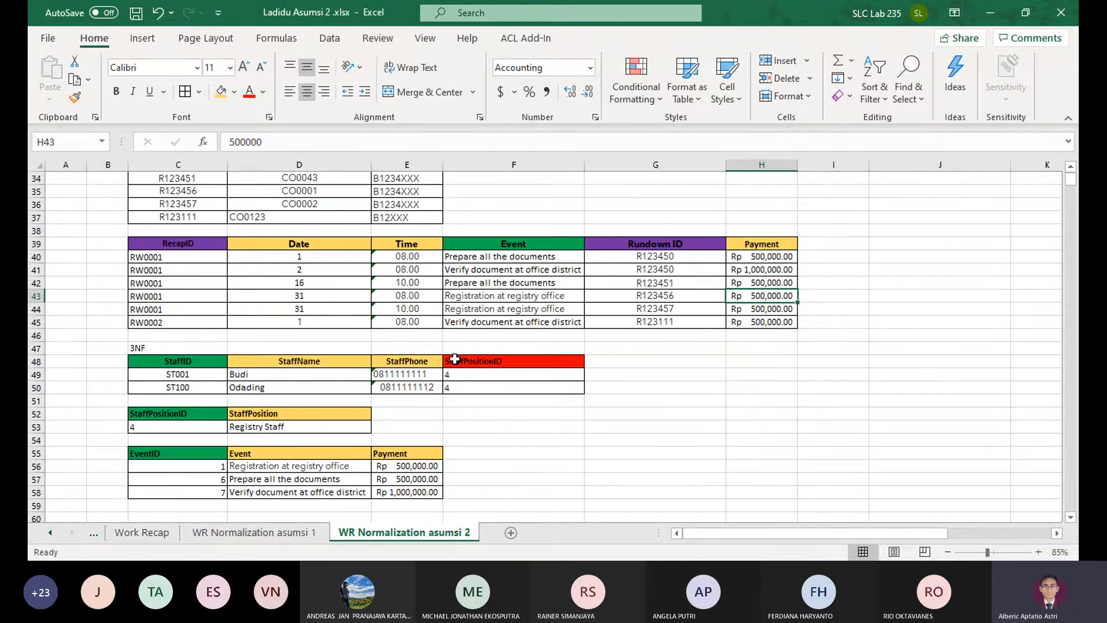
pyautogui.scroll(-1, 263, 371)
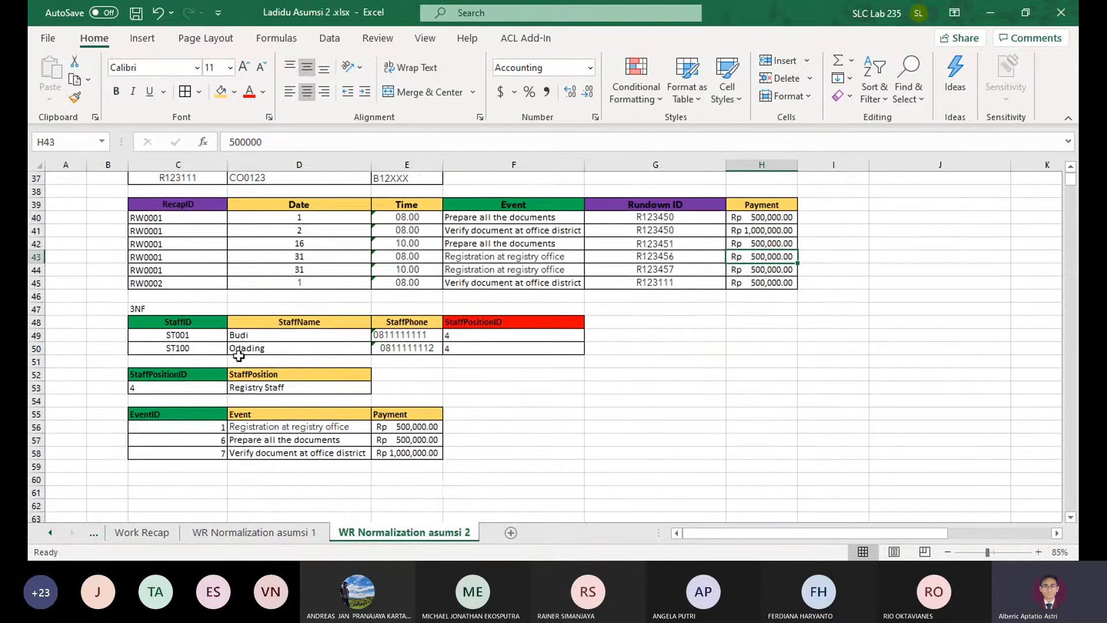
pyautogui.scroll(1, 240, 353)
pyautogui.scroll(1, 239, 358)
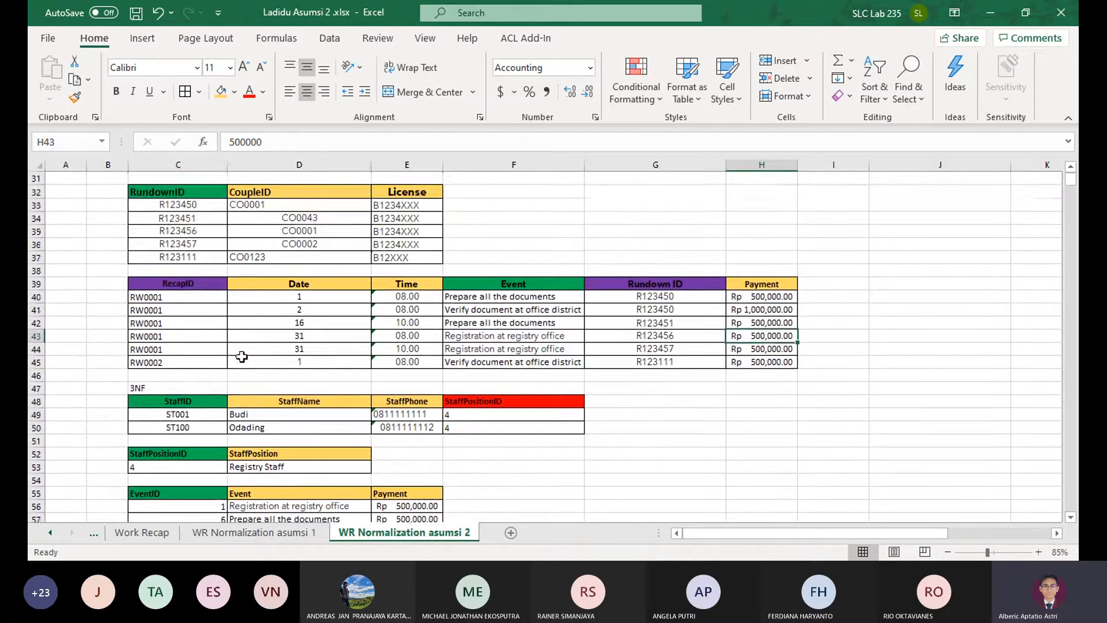
pyautogui.moveTo(219, 401); pyautogui.dragTo(544, 434)
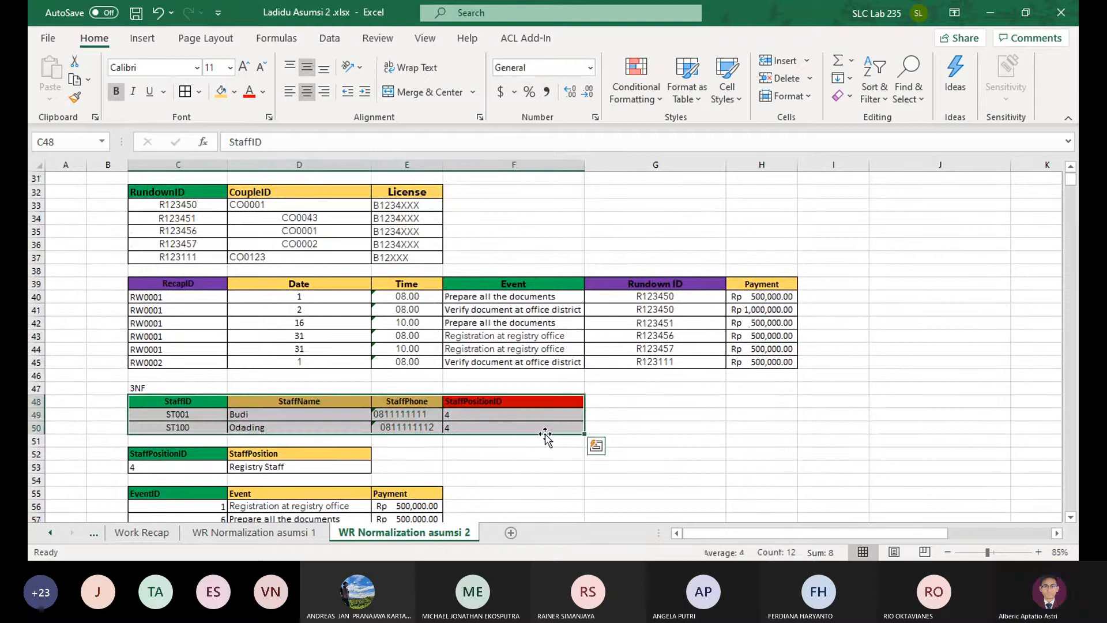
pyautogui.scroll(2, 545, 436)
pyautogui.scroll(-1, 552, 417)
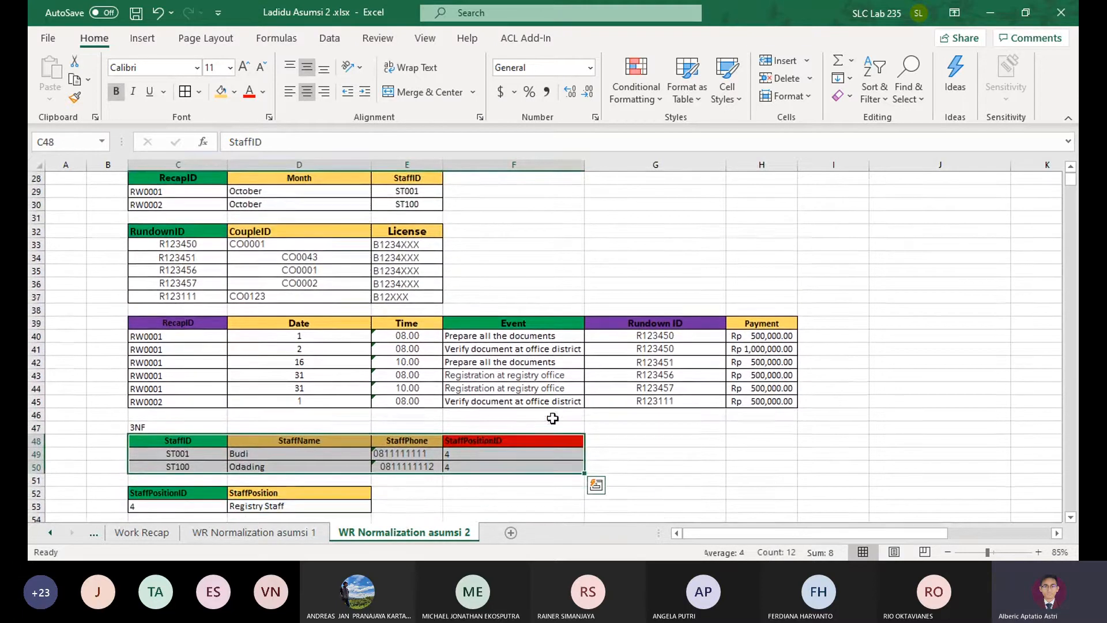
# Delete blank rows 60 to 65 below the 3NF event table, plus one more blank row above the 3NF RecapID table
pyautogui.click(316, 440)
pyautogui.click(395, 439)
pyautogui.click(497, 445)
pyautogui.scroll(-3, 450, 427)
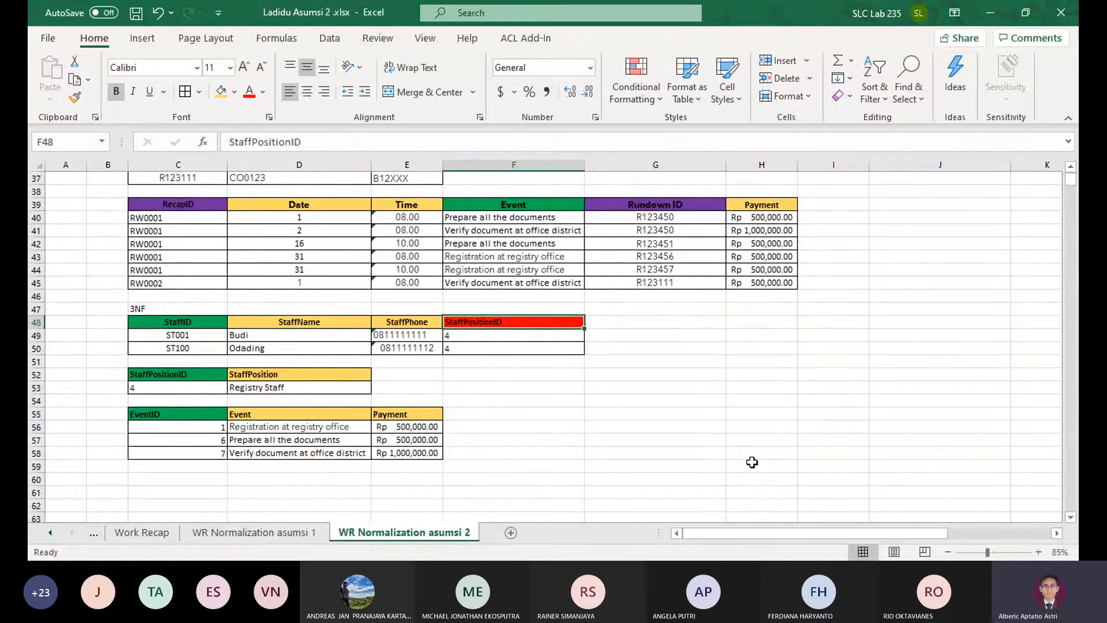
pyautogui.scroll(-4, 268, 409)
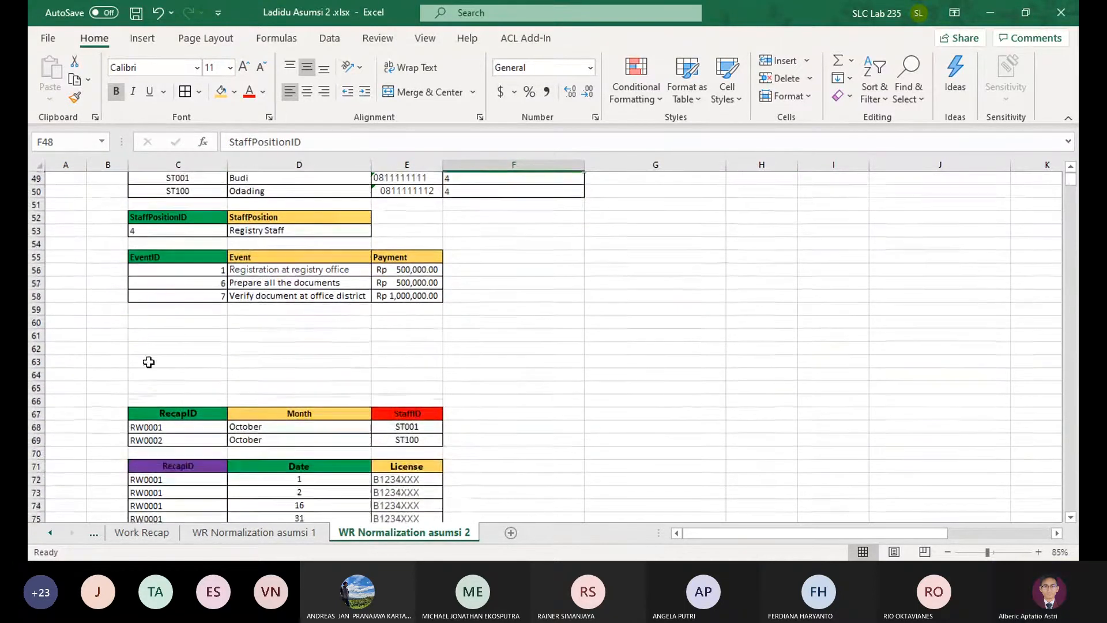
pyautogui.moveTo(36, 323); pyautogui.dragTo(36, 387)
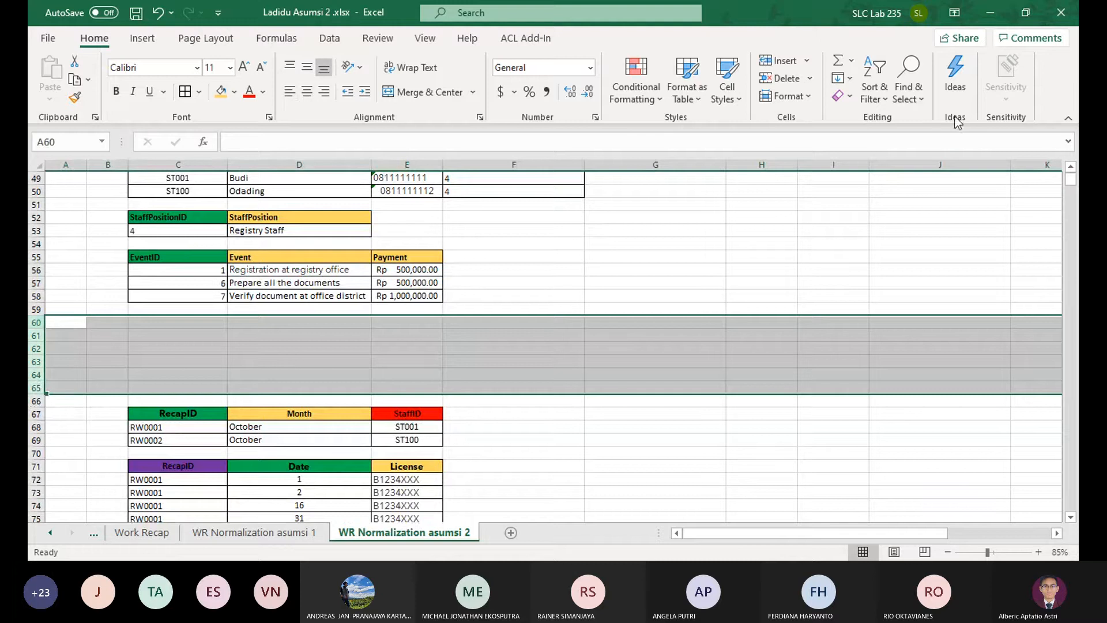
pyautogui.click(780, 80)
pyautogui.click(715, 346)
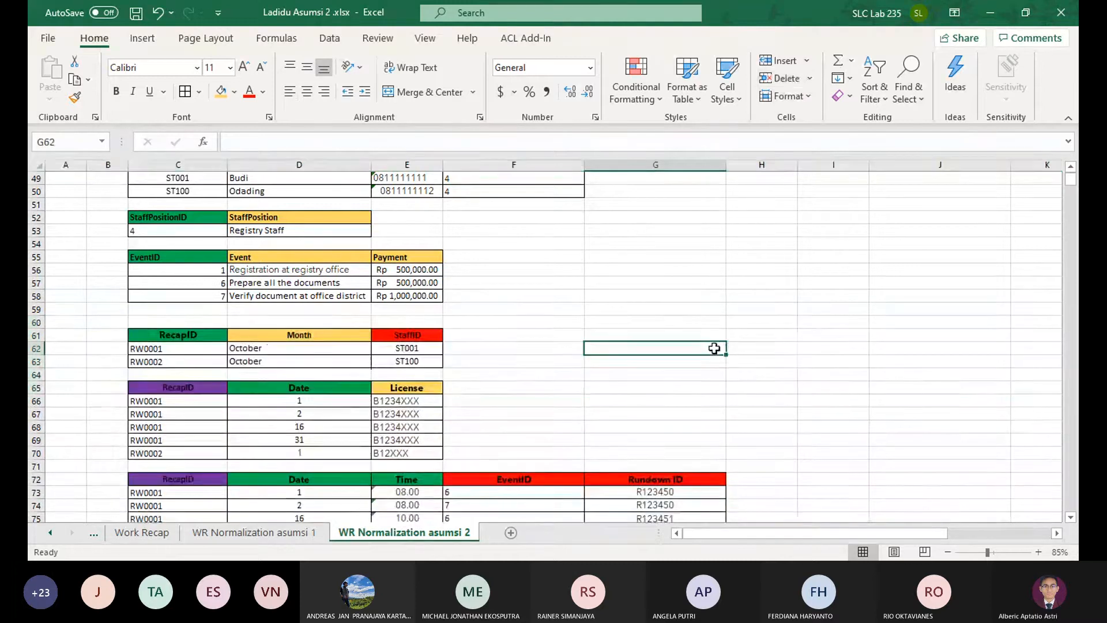
pyautogui.click(37, 322)
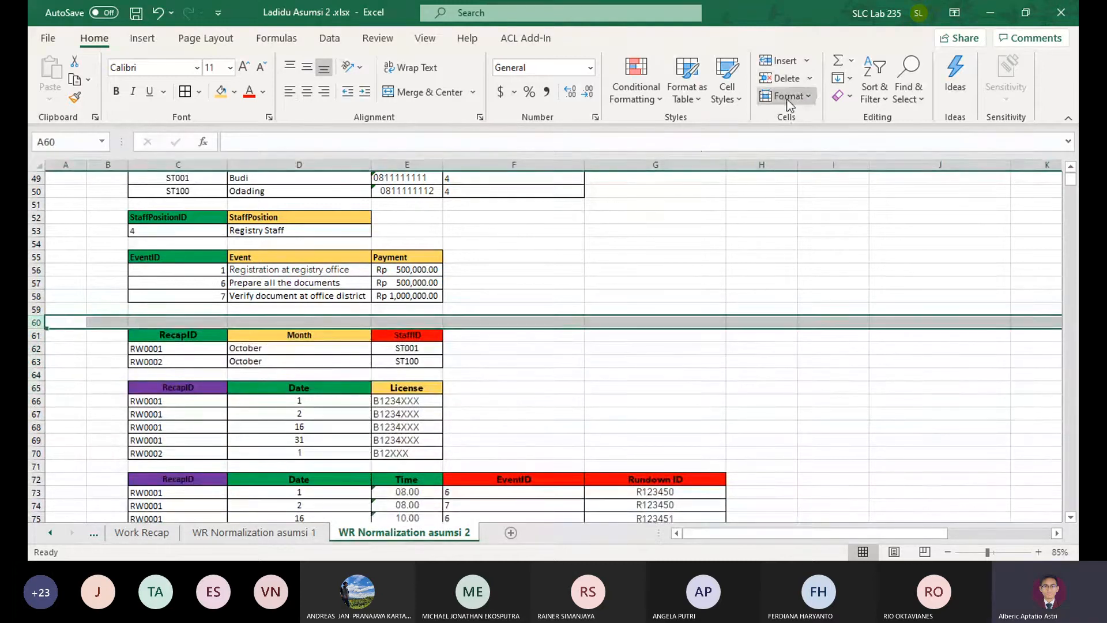
pyautogui.click(784, 78)
pyautogui.click(715, 296)
# Compare the 3NF event and RecapID tables with the 2NF tables and the listed partial and transitive dependencies
pyautogui.scroll(4, 717, 292)
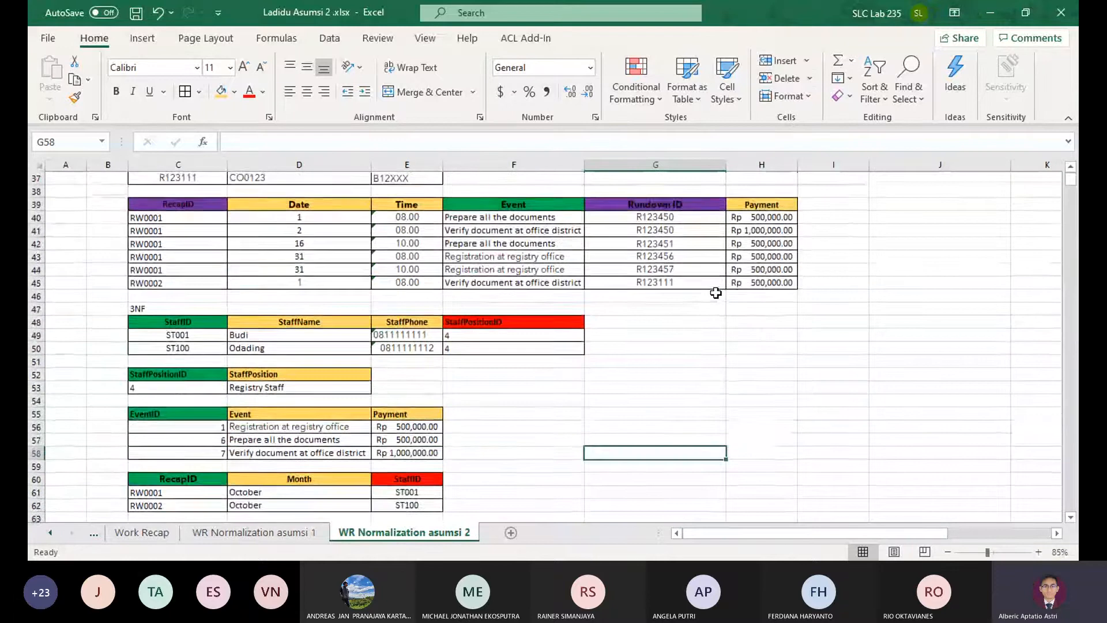
pyautogui.scroll(1, 356, 471)
pyautogui.scroll(-1, 340, 467)
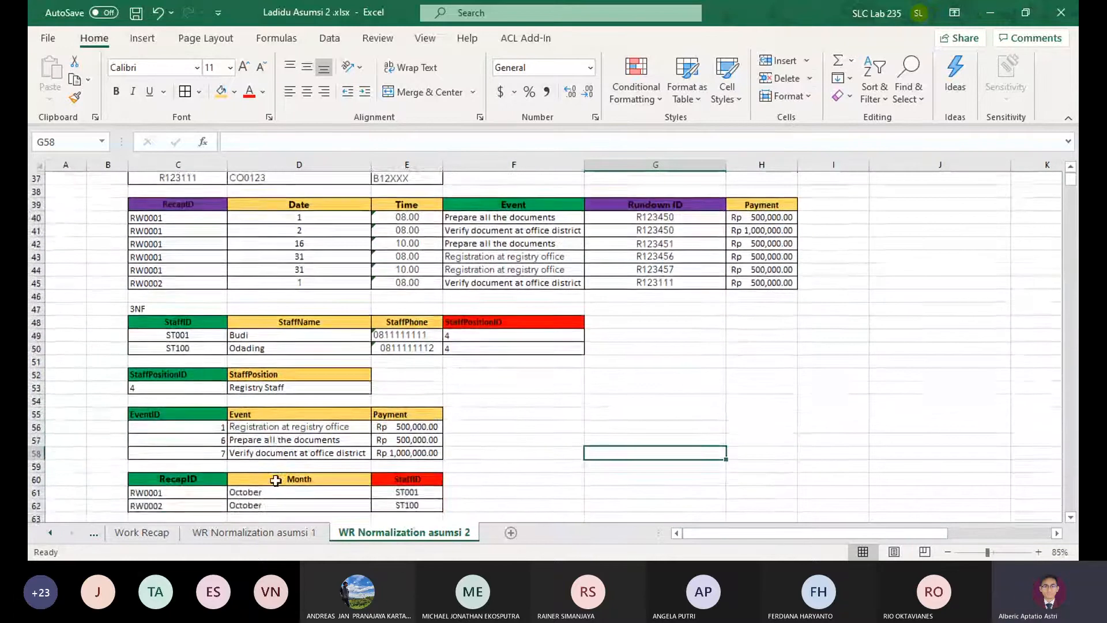
pyautogui.scroll(3, 324, 461)
pyautogui.scroll(1, 325, 461)
pyautogui.scroll(-5, 357, 456)
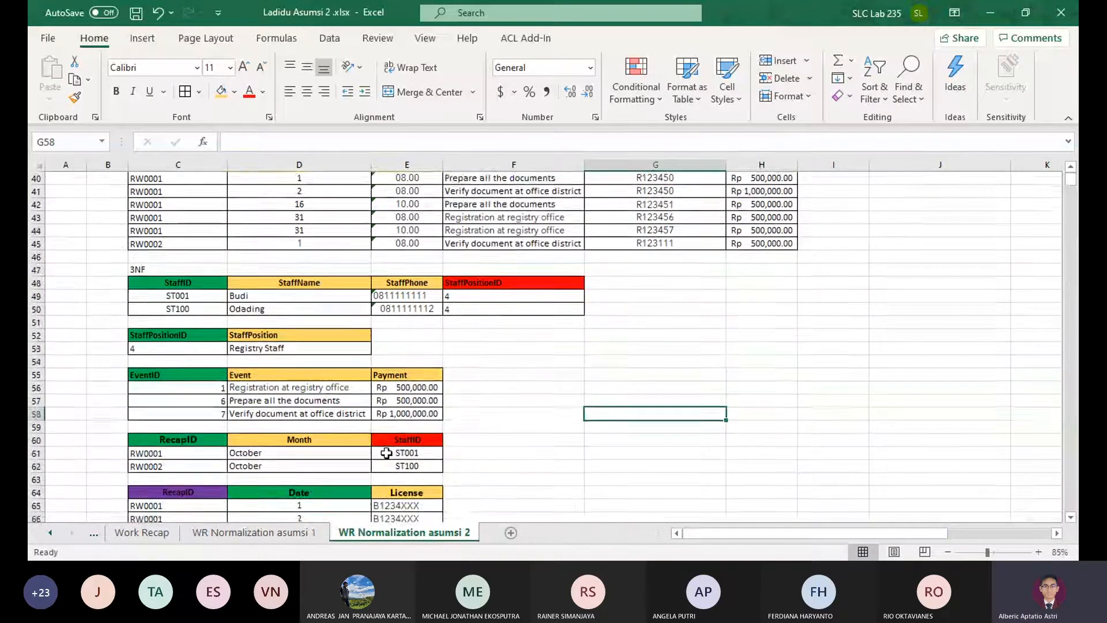
pyautogui.scroll(3, 322, 454)
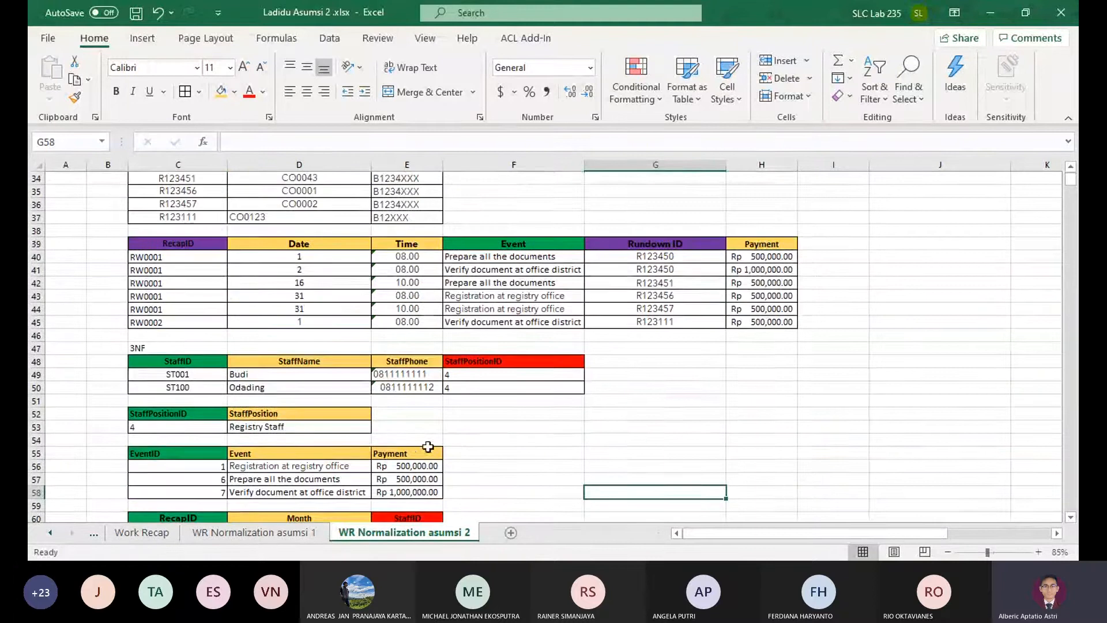
pyautogui.click(316, 257)
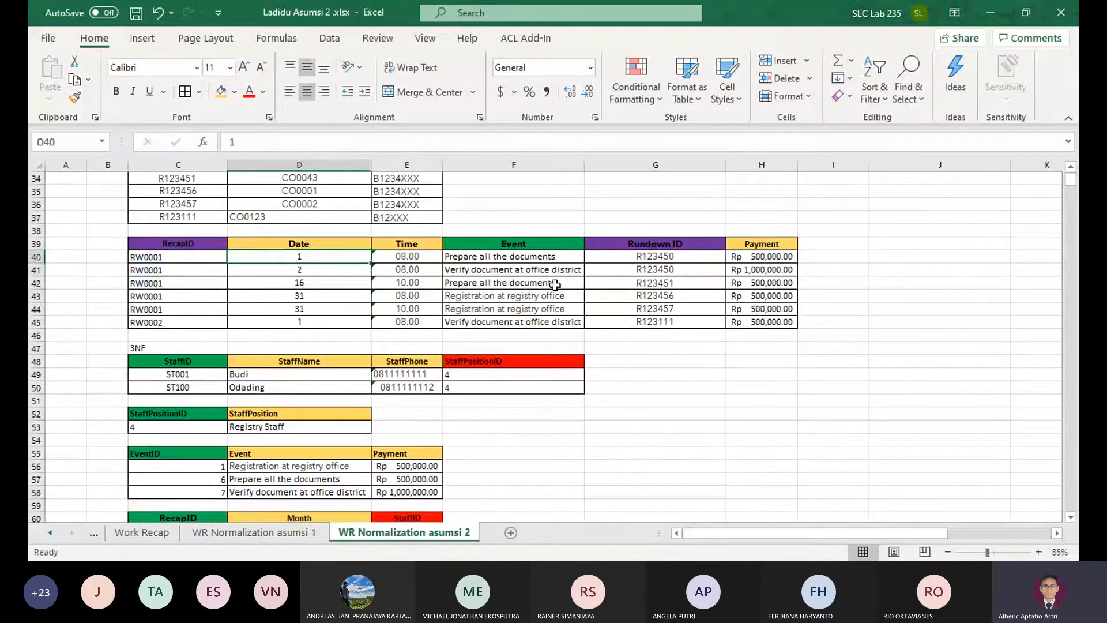
pyautogui.scroll(2, 311, 270)
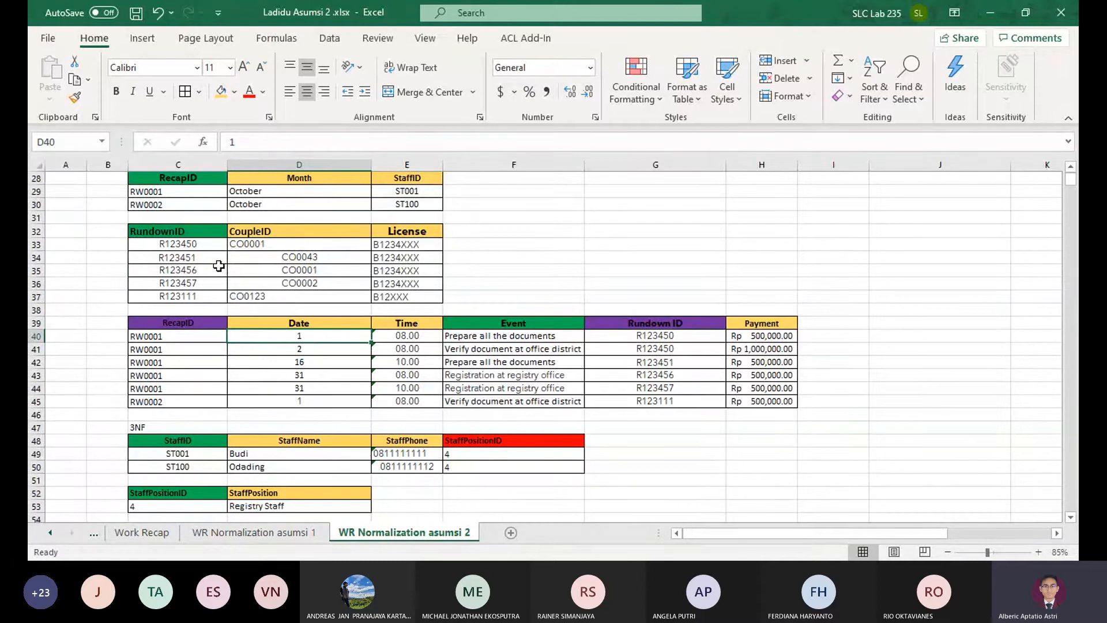
pyautogui.scroll(-4, 296, 306)
pyautogui.scroll(3, 300, 309)
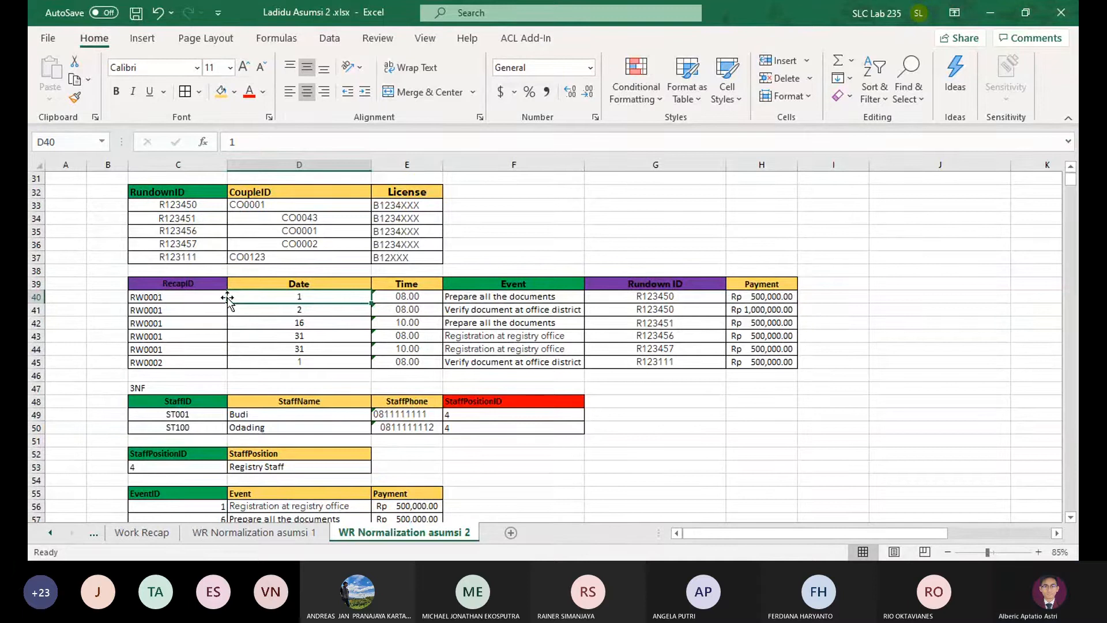
pyautogui.scroll(2, 228, 297)
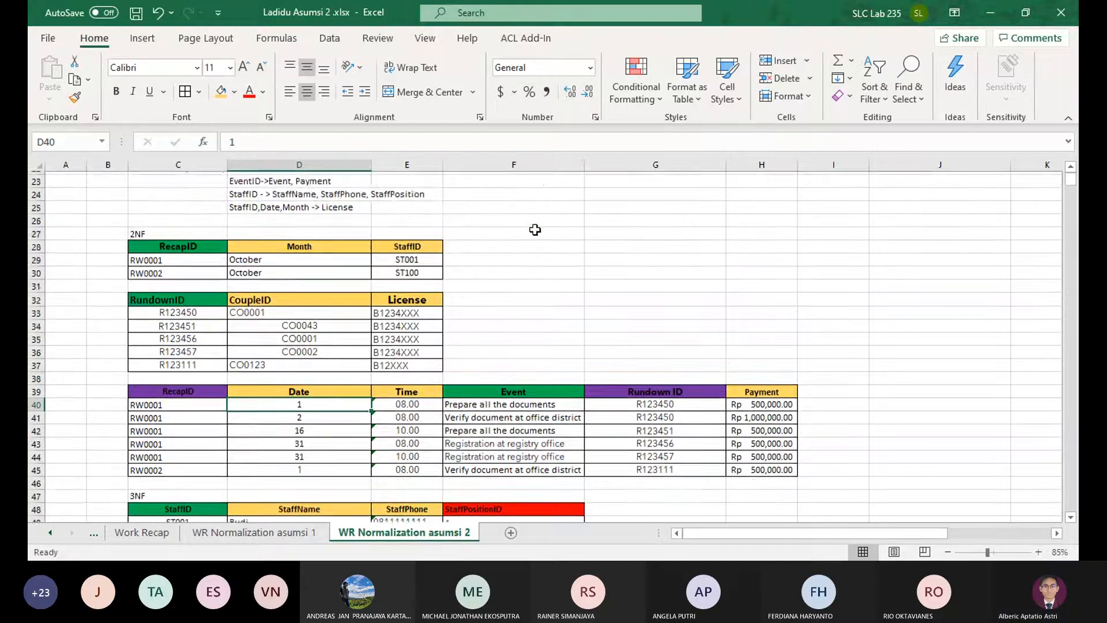
pyautogui.scroll(2, 535, 229)
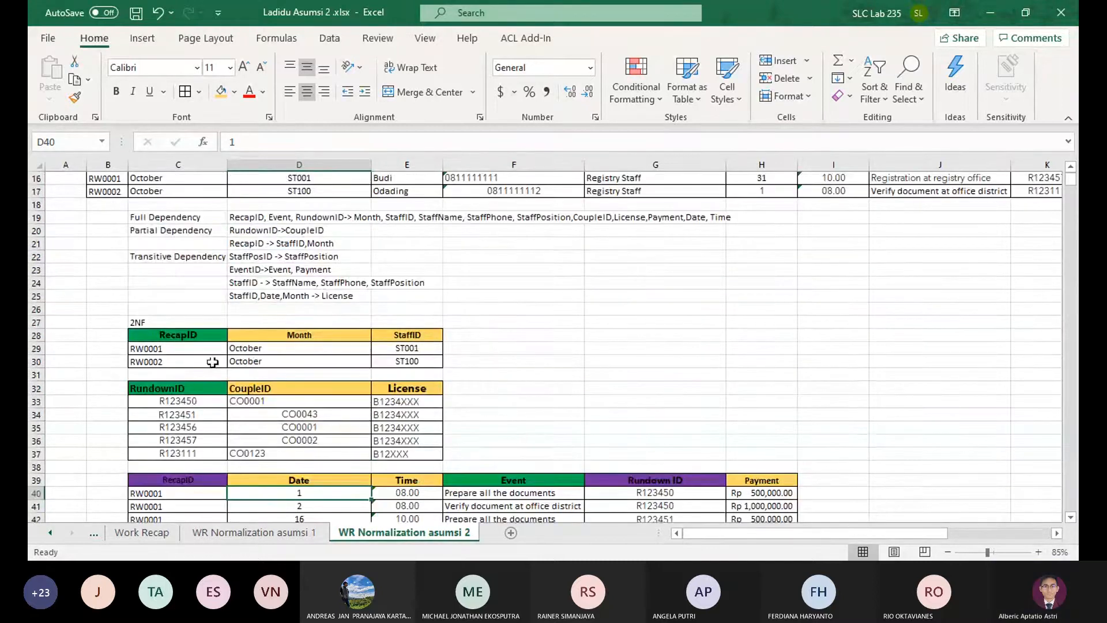
# Move the License column E32:E37 from the RundownID table to the third 2NF table, starting at I39 beside Payment
pyautogui.moveTo(407, 382); pyautogui.dragTo(407, 453)
pyautogui.hotkey('ctrl', 'c')
pyautogui.scroll(-2, 562, 298)
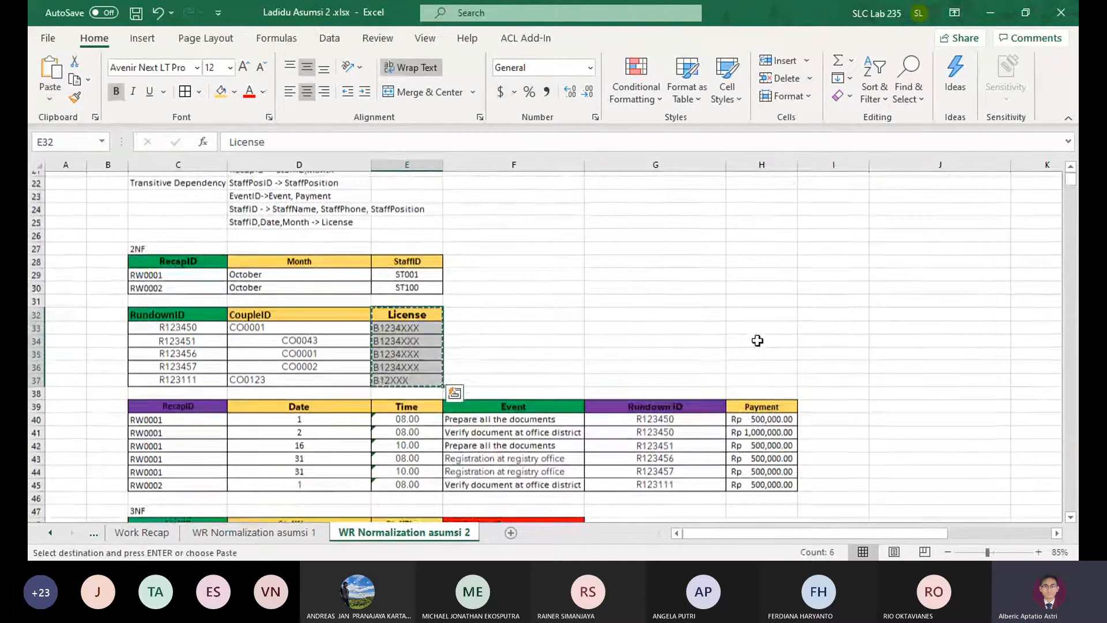
pyautogui.click(832, 402)
pyautogui.hotkey('ctrl', 'v')
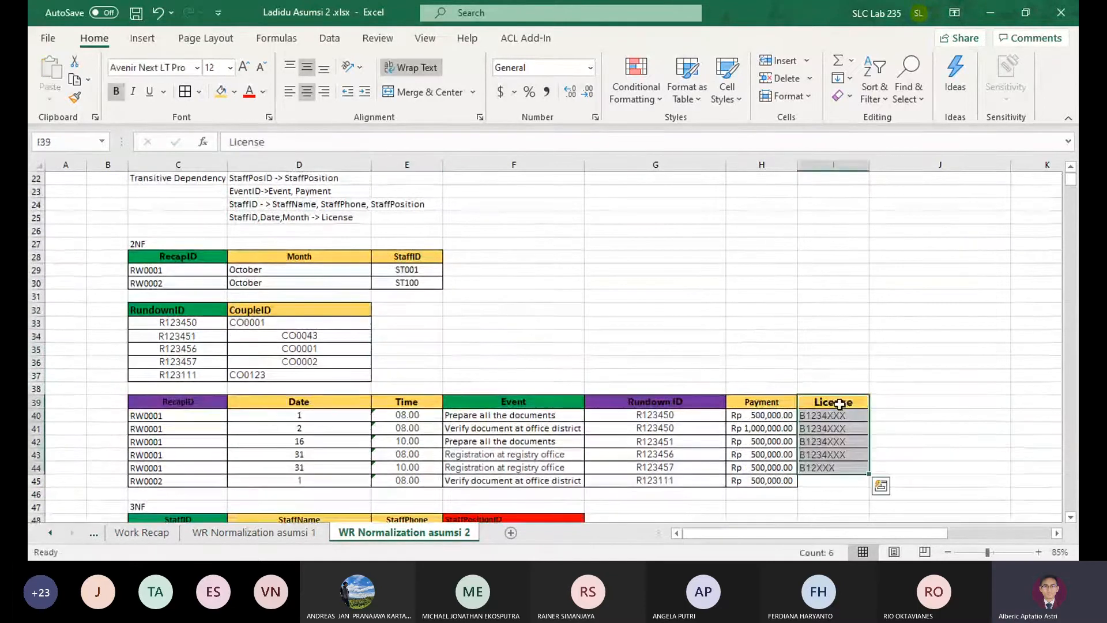
# Move the B12XXX license from I44 to I45 and copy B1234XXX from I43 into I44
pyautogui.click(847, 464)
pyautogui.click(828, 482)
pyautogui.hotkey('ctrl', 'v')
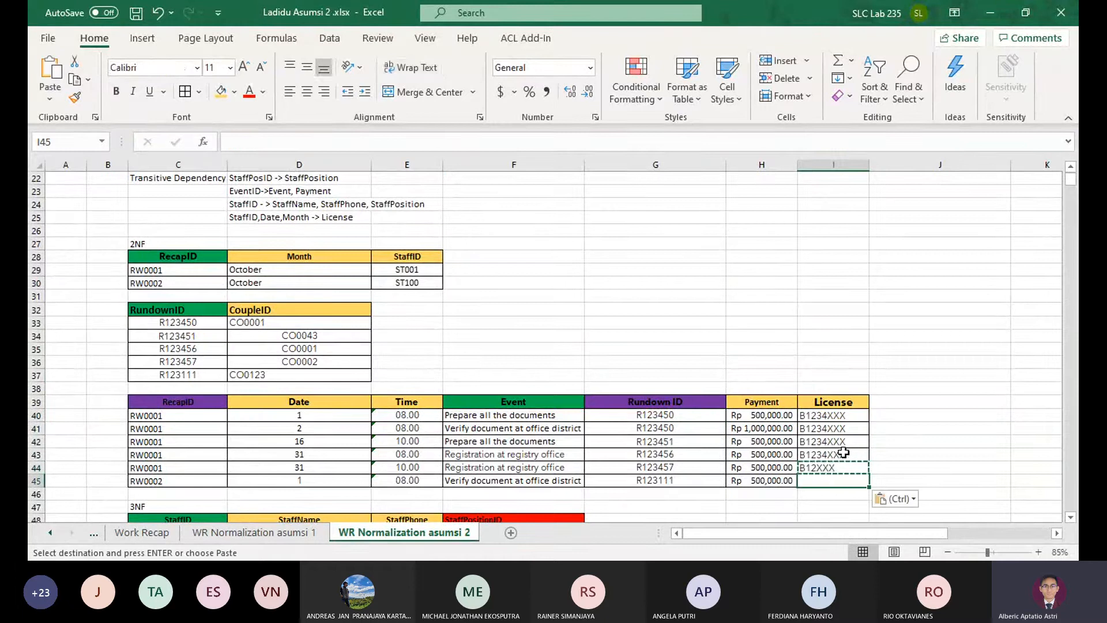
pyautogui.click(833, 455)
pyautogui.hotkey('ctrl', 'c')
pyautogui.click(834, 470)
pyautogui.hotkey('ctrl', 'v')
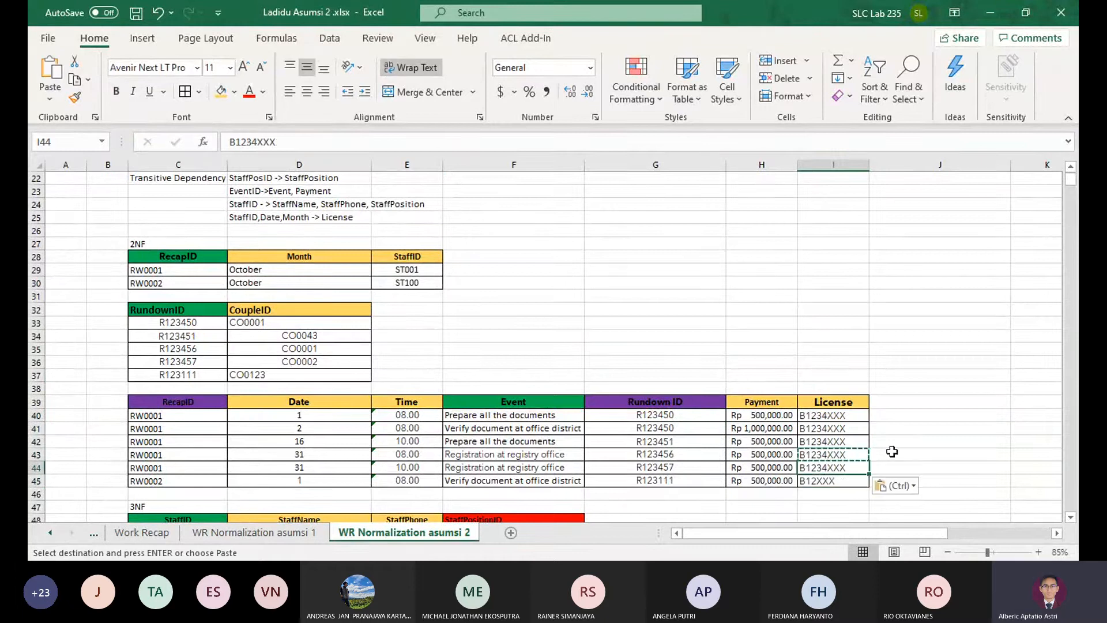
# Compare the third 2NF table's dates and licenses with the 3NF RecapID, Date and License table
pyautogui.click(761, 322)
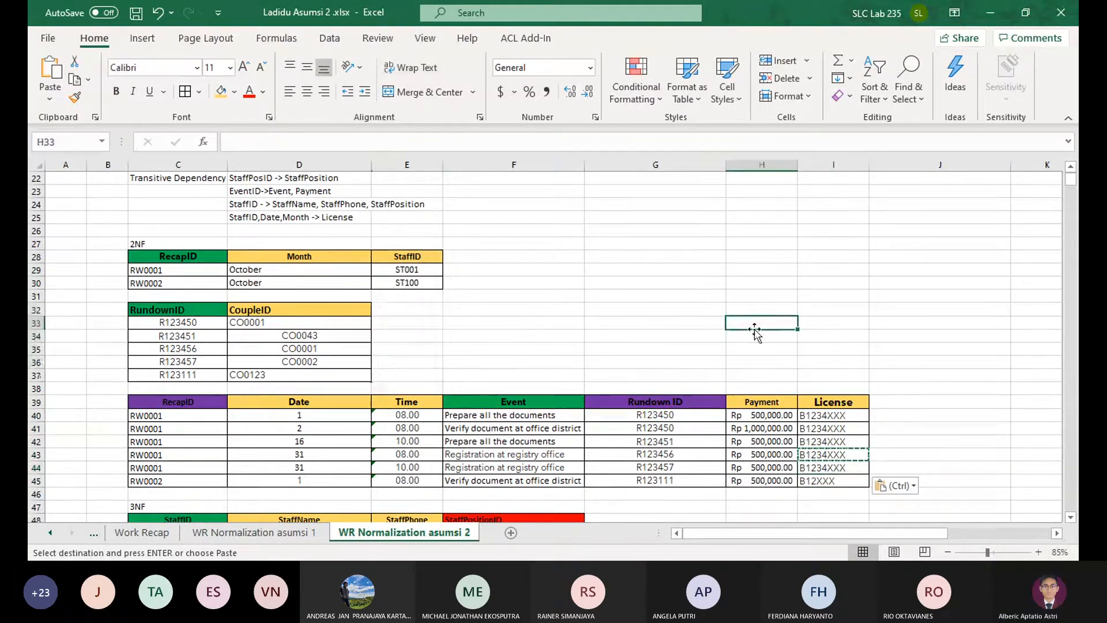
pyautogui.scroll(-2, 740, 353)
pyautogui.scroll(1, 740, 352)
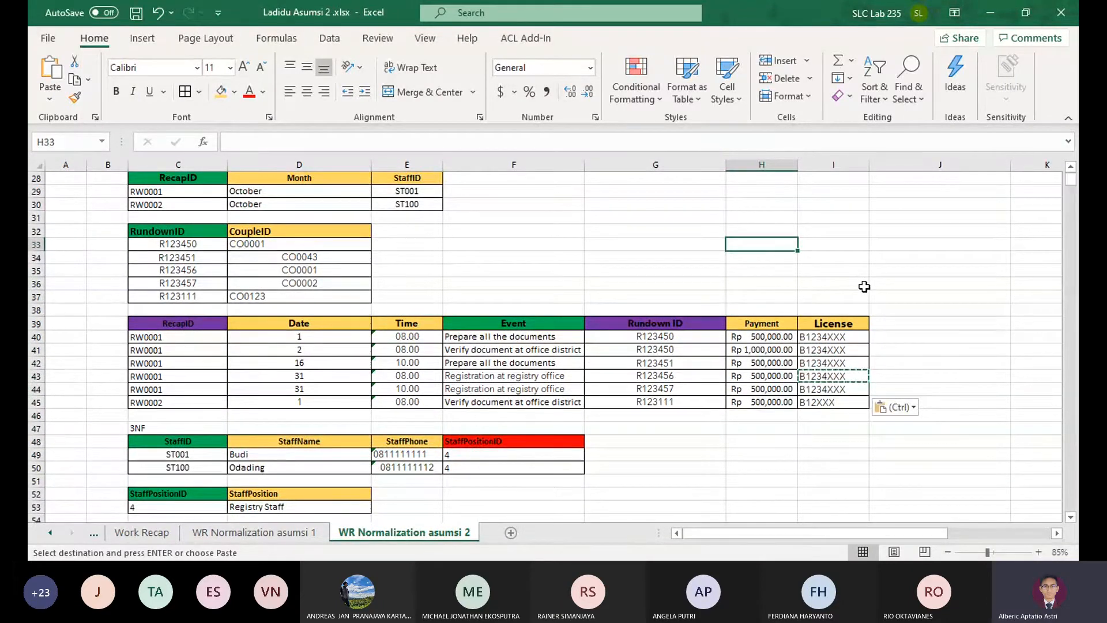
pyautogui.scroll(-4, 755, 323)
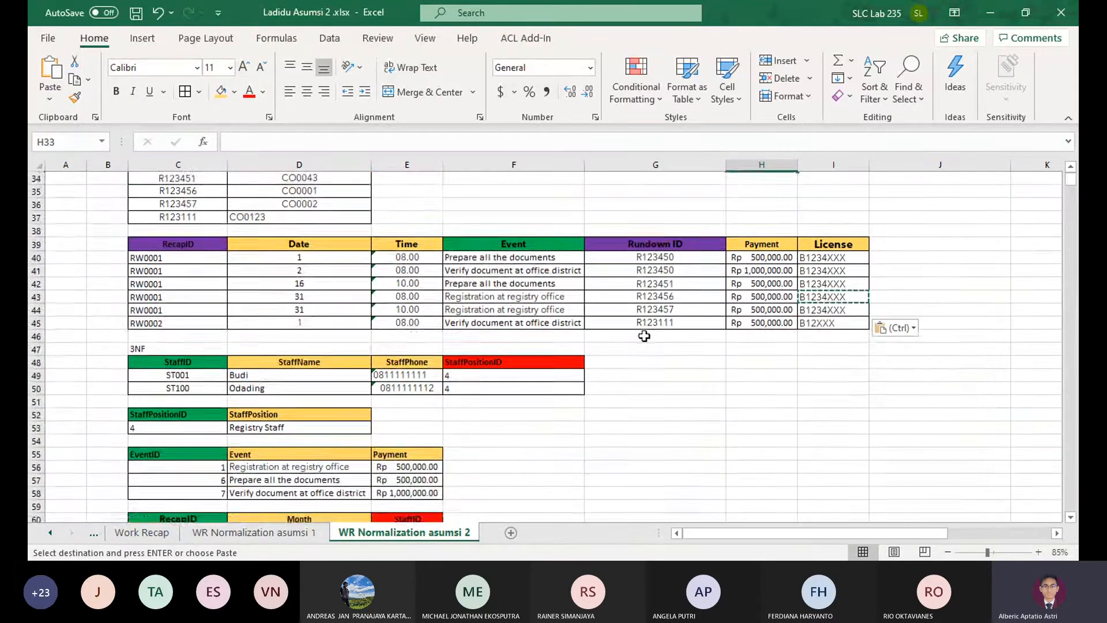
pyautogui.scroll(1, 643, 337)
pyautogui.scroll(-2, 643, 337)
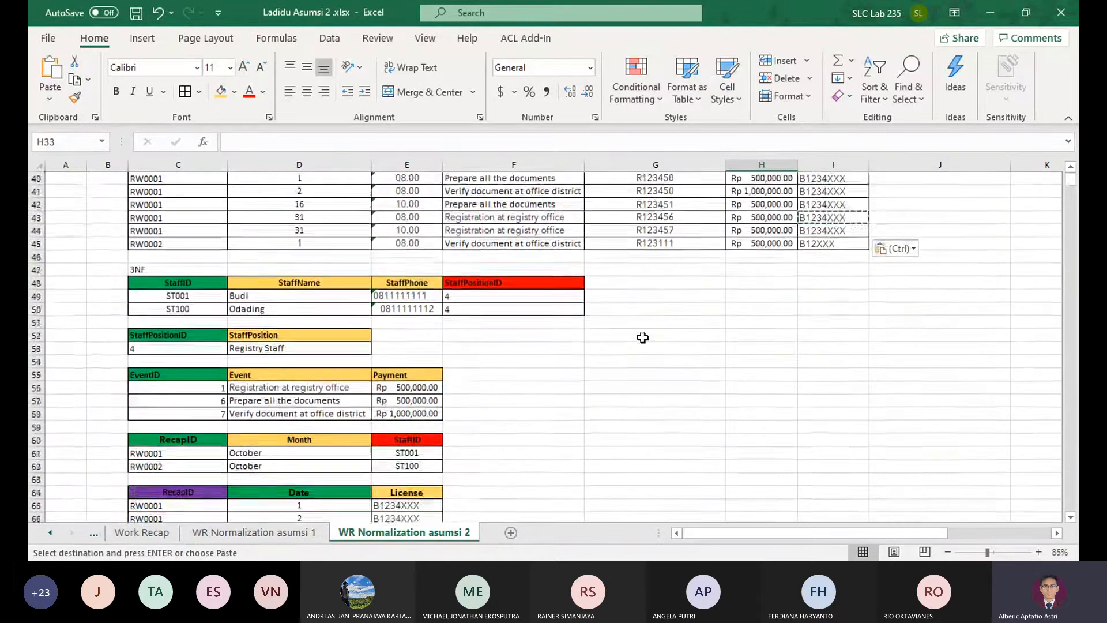
pyautogui.scroll(2, 643, 337)
pyautogui.scroll(-2, 643, 337)
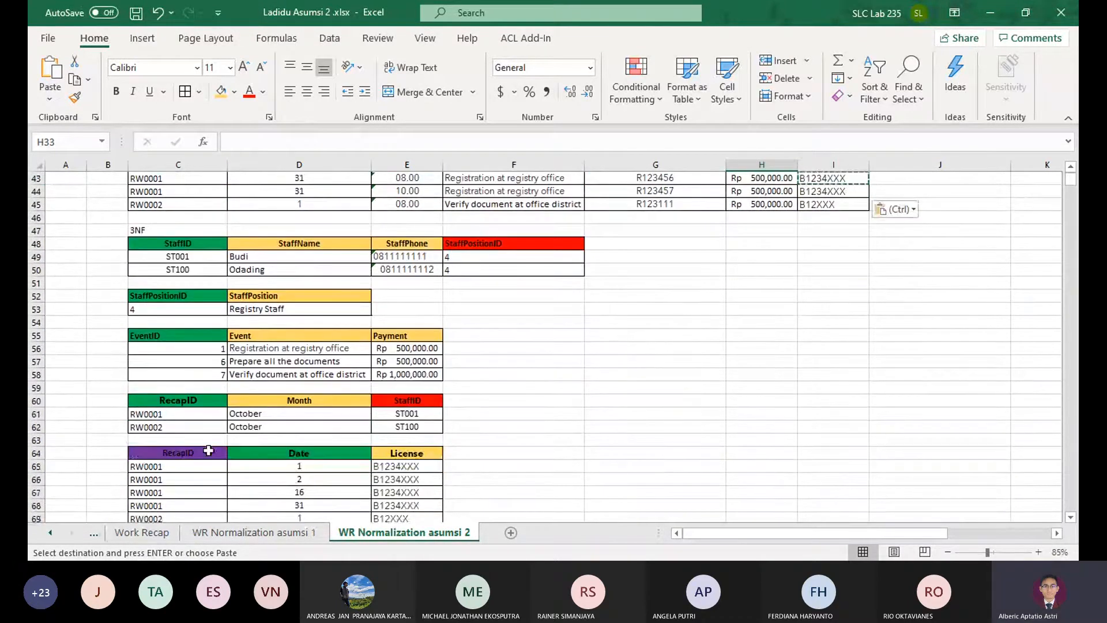
pyautogui.scroll(3, 223, 447)
pyautogui.click(292, 283)
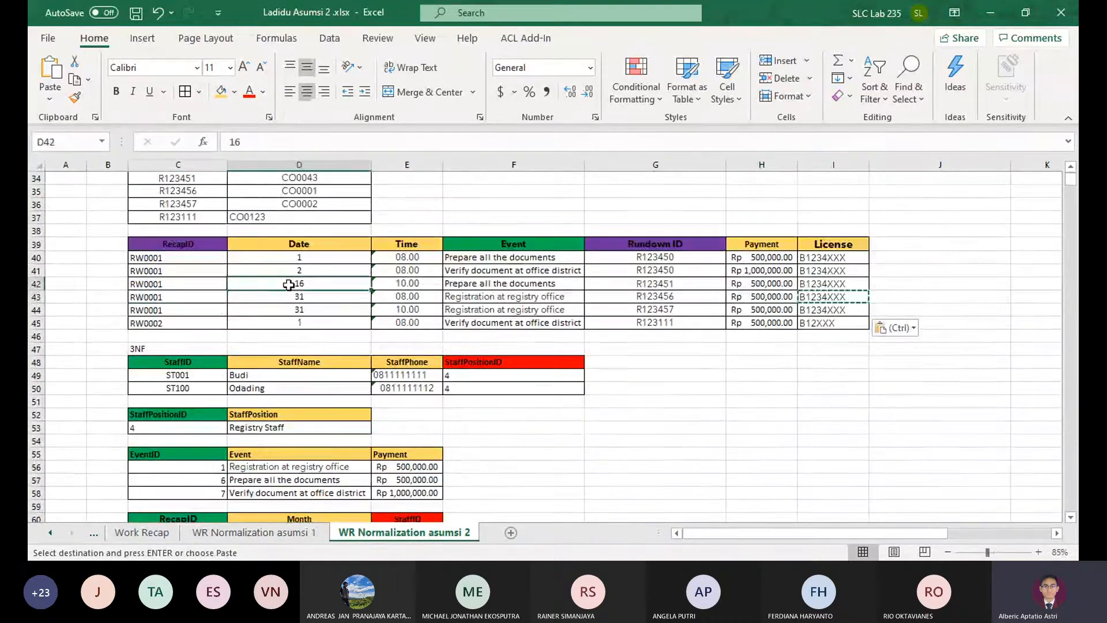
pyautogui.scroll(-5, 292, 316)
pyautogui.scroll(3, 301, 321)
pyautogui.scroll(2, 301, 321)
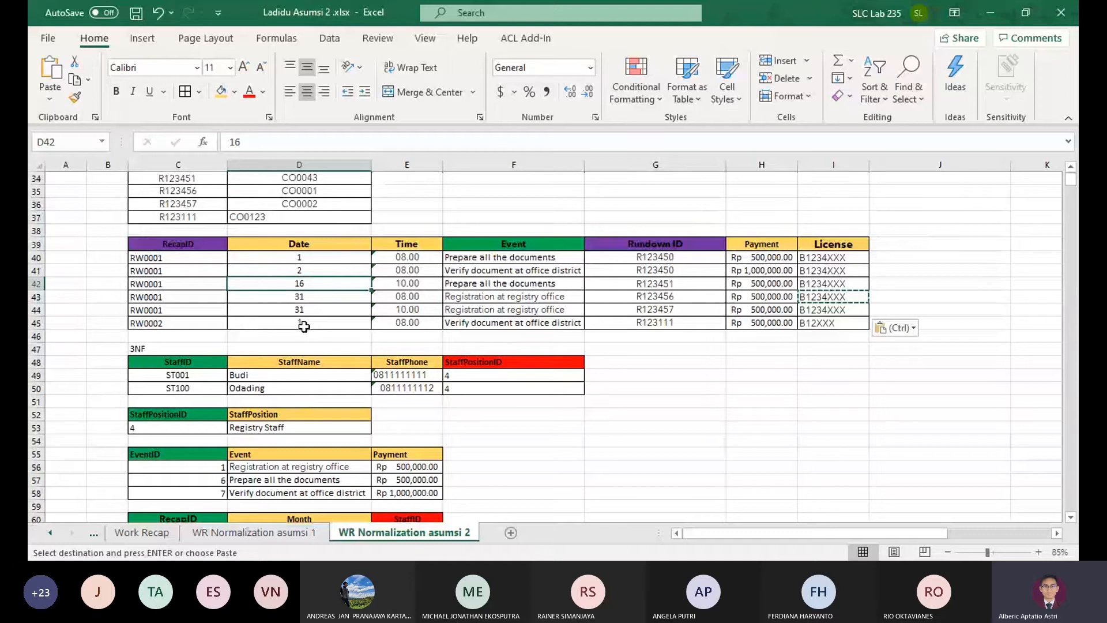
# Check the RecapID and Date headers of the third 2NF table as determinants of its License column
pyautogui.click(198, 246)
pyautogui.scroll(3, 306, 254)
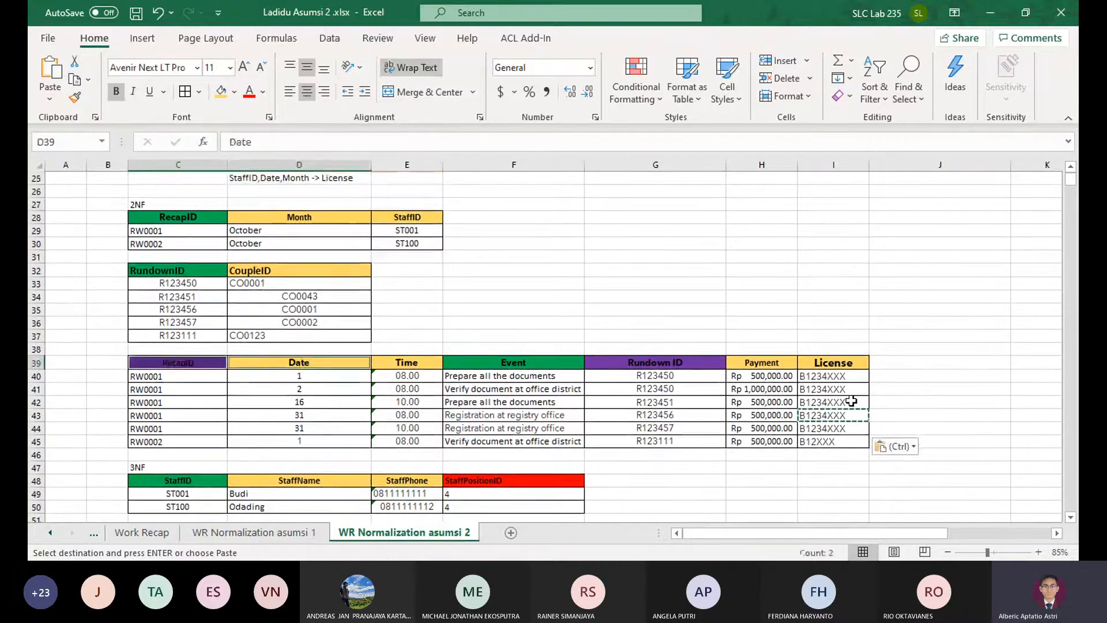
pyautogui.click(841, 362)
pyautogui.click(943, 397)
pyautogui.press('Escape')
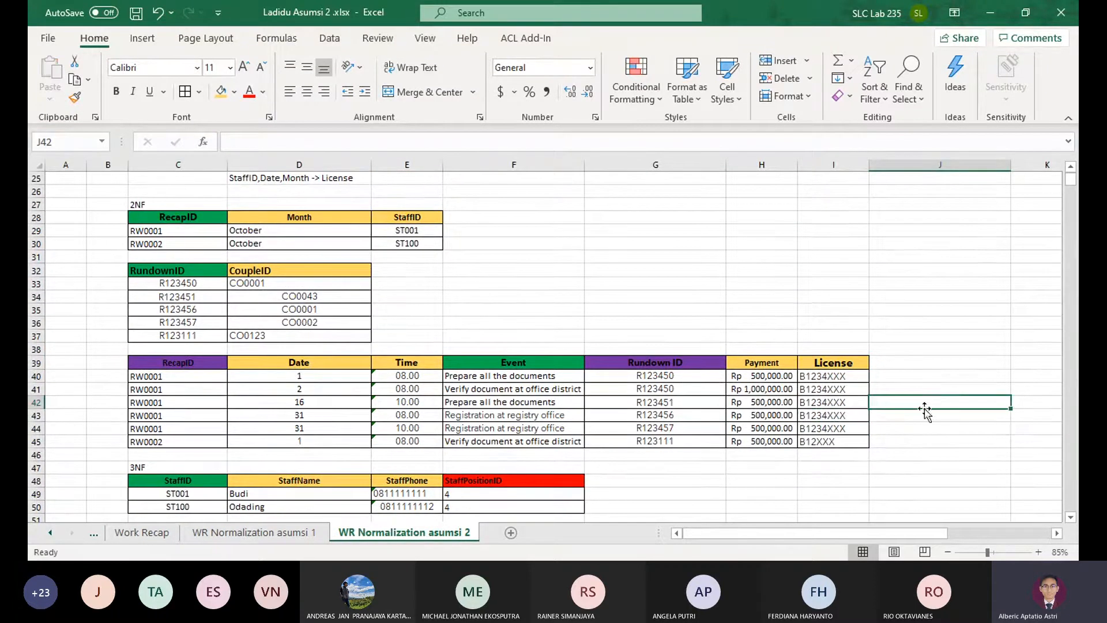
pyautogui.moveTo(888, 442)
pyautogui.mouseDown()
pyautogui.moveTo(173, 364)
pyautogui.moveTo(115, 348)
pyautogui.moveTo(321, 408)
pyautogui.moveTo(893, 453)
pyautogui.moveTo(116, 351)
pyautogui.moveTo(787, 477)
pyautogui.moveTo(894, 452)
pyautogui.moveTo(248, 412)
pyautogui.moveTo(82, 360)
pyautogui.moveTo(553, 423)
pyautogui.moveTo(915, 455)
pyautogui.mouseUp()
pyautogui.moveTo(915, 454); pyautogui.dragTo(115, 351)
pyautogui.click(114, 351)
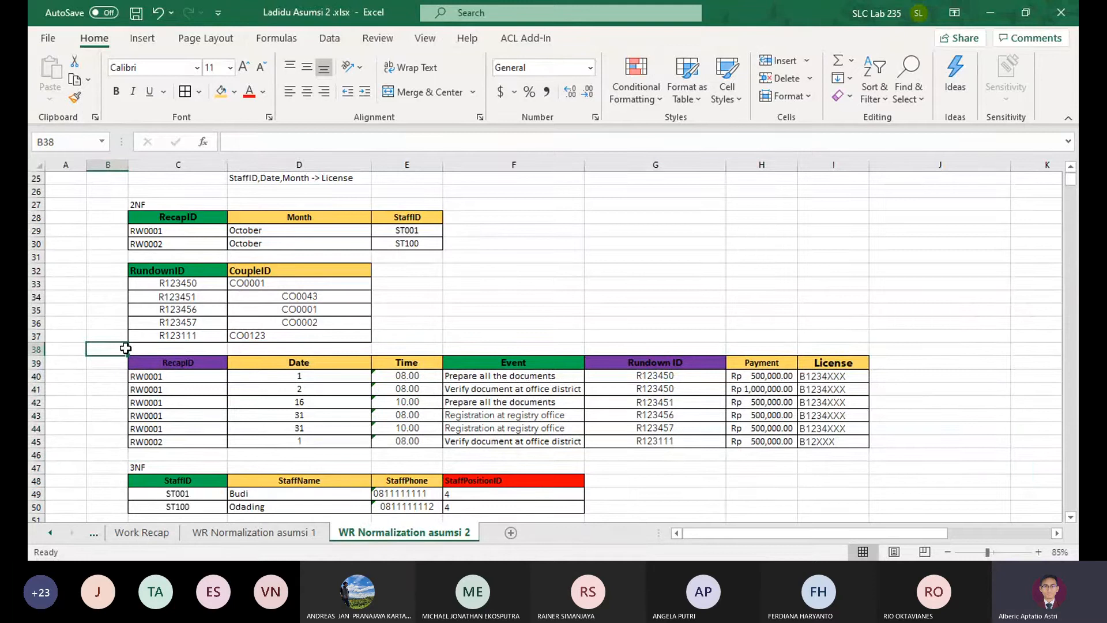
pyautogui.click(219, 362)
pyautogui.click(306, 366)
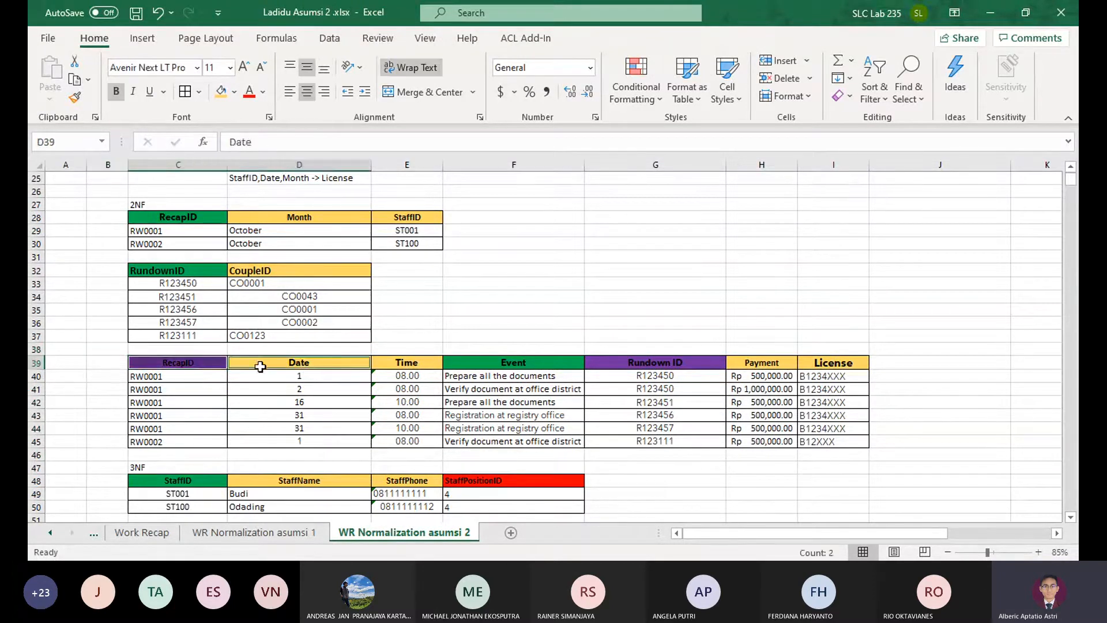
pyautogui.click(201, 362)
pyautogui.keyDown('ctrl'); pyautogui.click(300, 360); pyautogui.keyUp('ctrl')
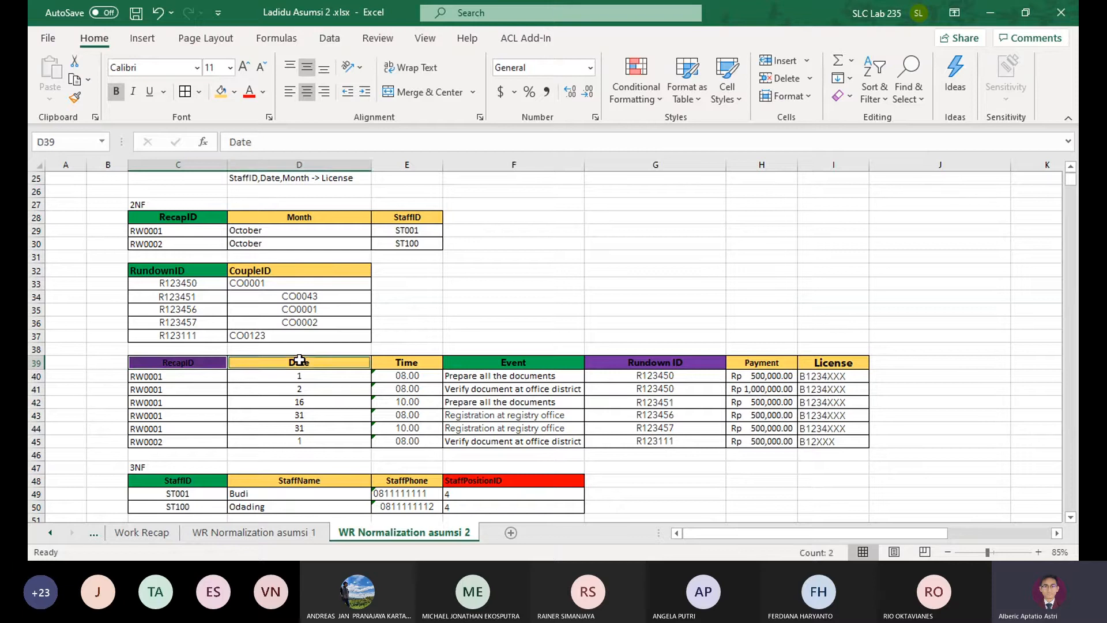
pyautogui.keyDown('ctrl'); pyautogui.click(830, 365); pyautogui.keyUp('ctrl')
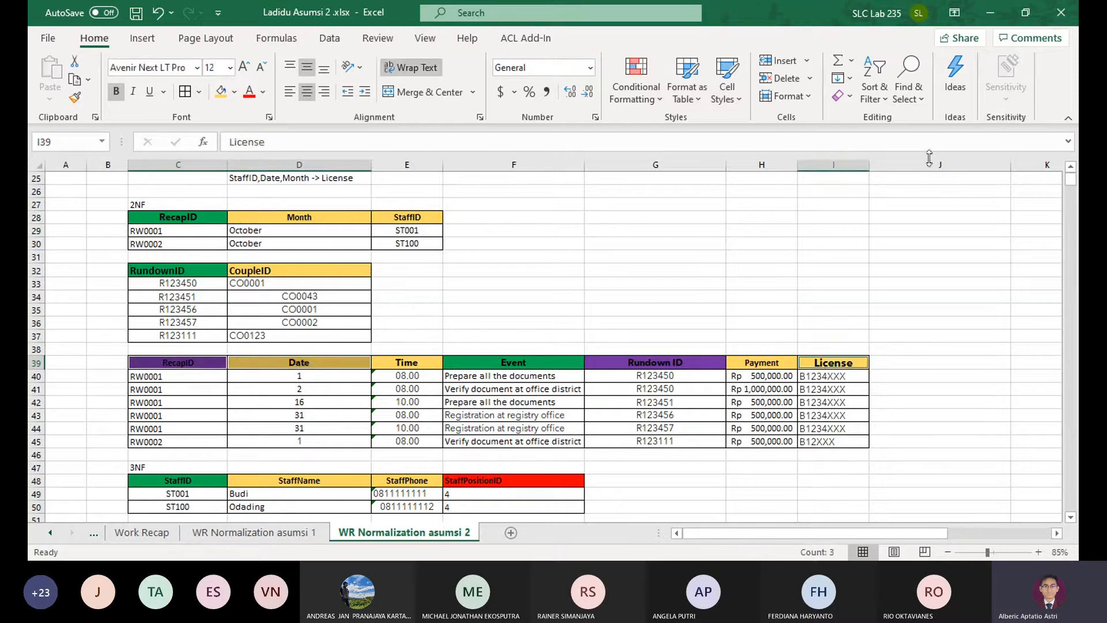
pyautogui.click(960, 295)
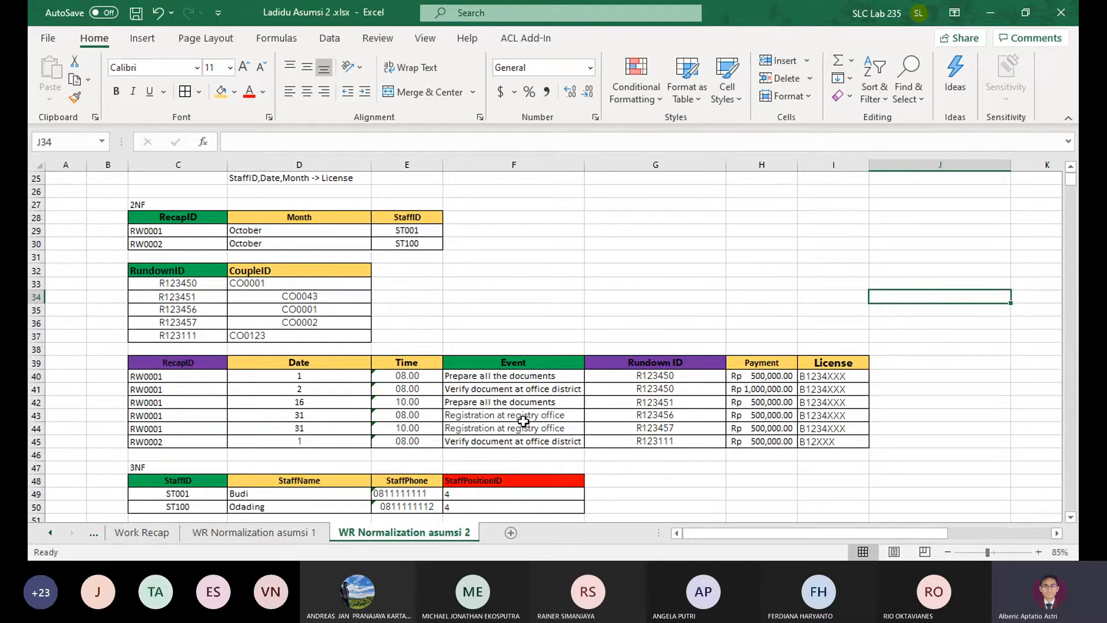
# Review the 3NF tables against the completed third 2NF table
pyautogui.scroll(-5, 523, 420)
pyautogui.scroll(1, 513, 419)
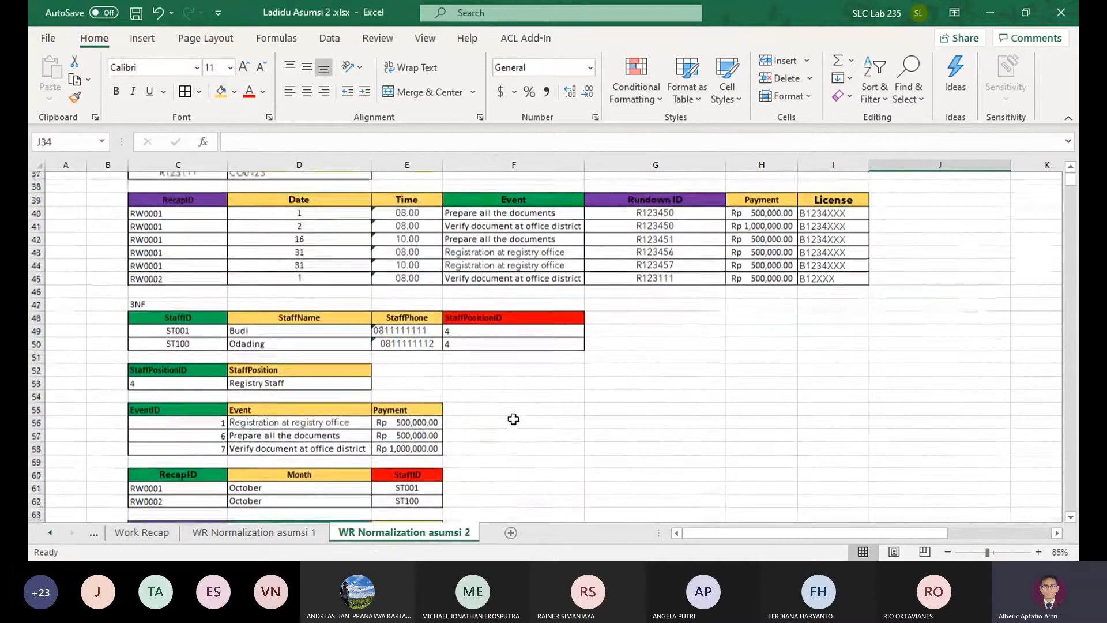
pyautogui.scroll(-2, 355, 315)
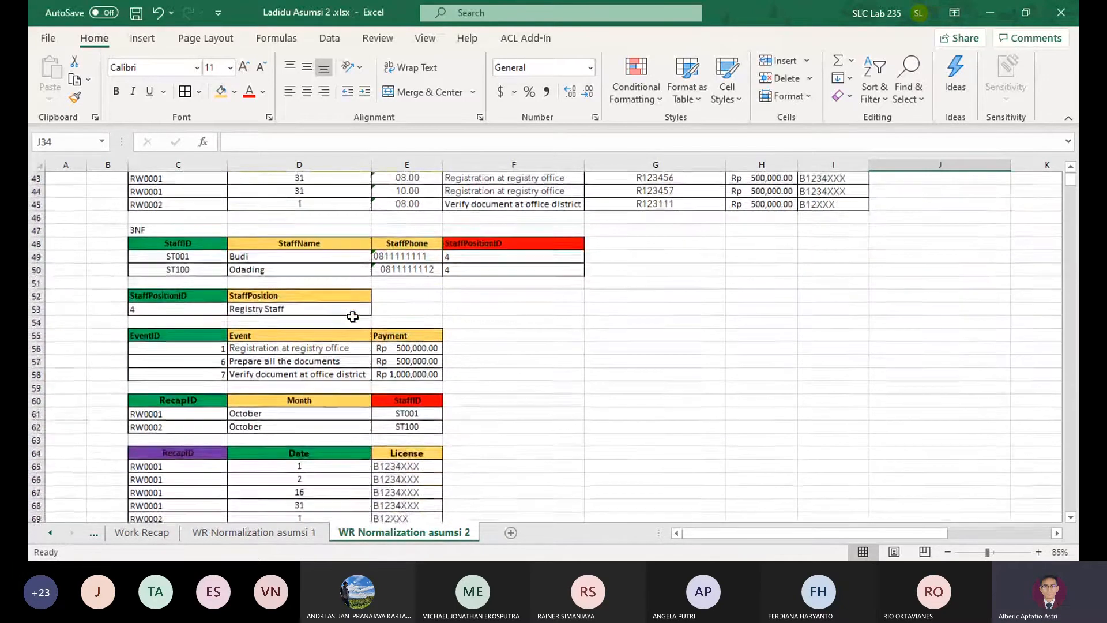
pyautogui.scroll(2, 354, 316)
pyautogui.scroll(1, 342, 329)
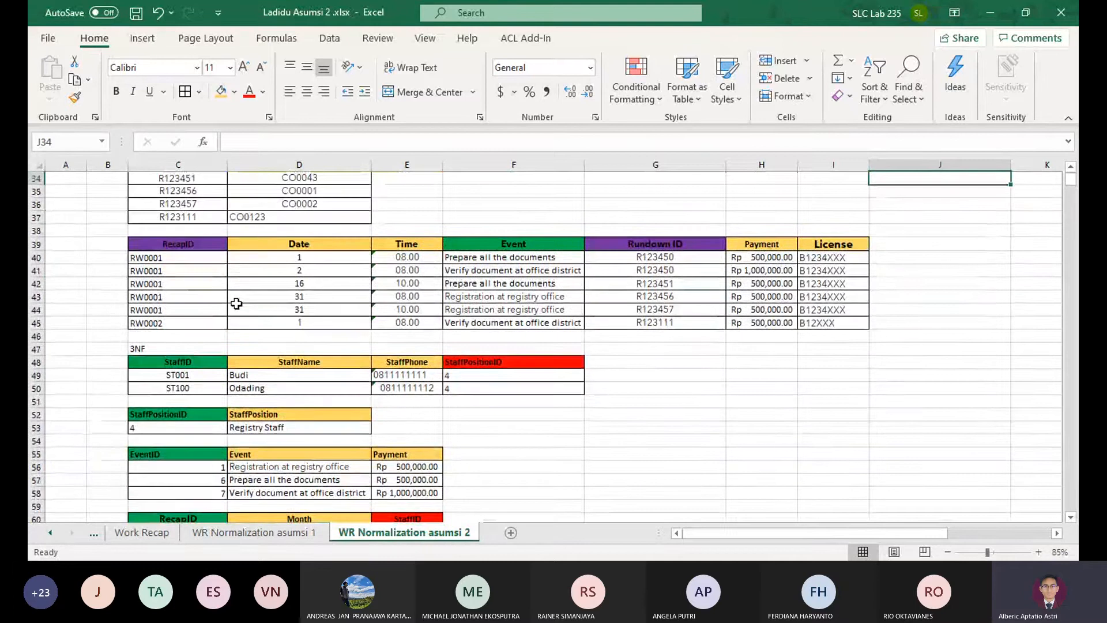
# Fill the Date header of the 3NF License table with the gold attribute color
pyautogui.click(292, 297)
pyautogui.scroll(-2, 346, 349)
pyautogui.scroll(-3, 346, 348)
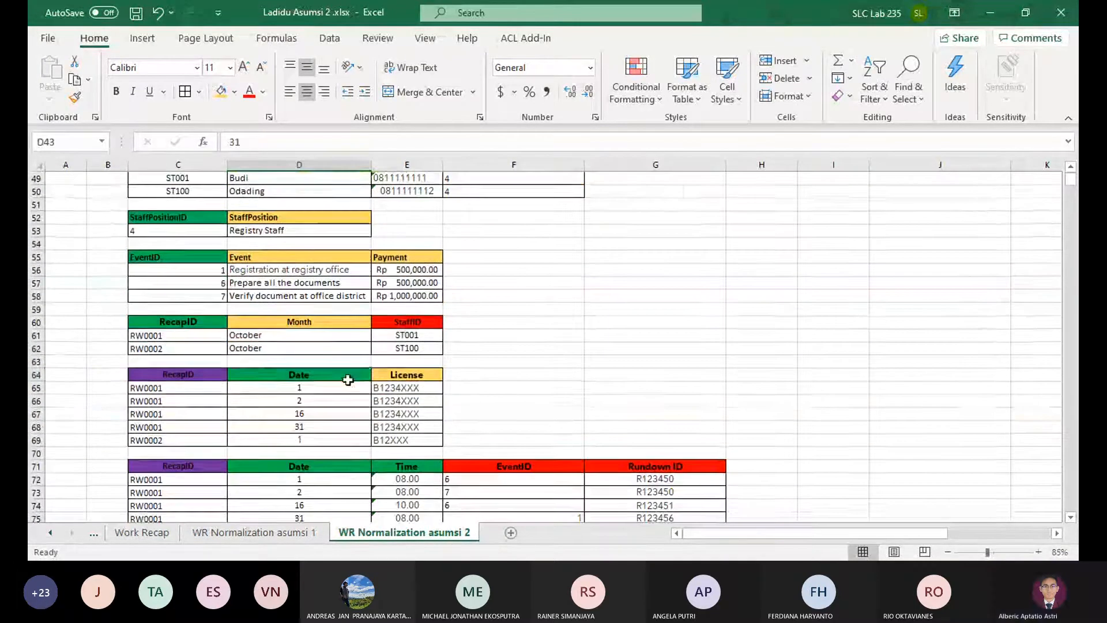
pyautogui.click(346, 375)
pyautogui.click(225, 92)
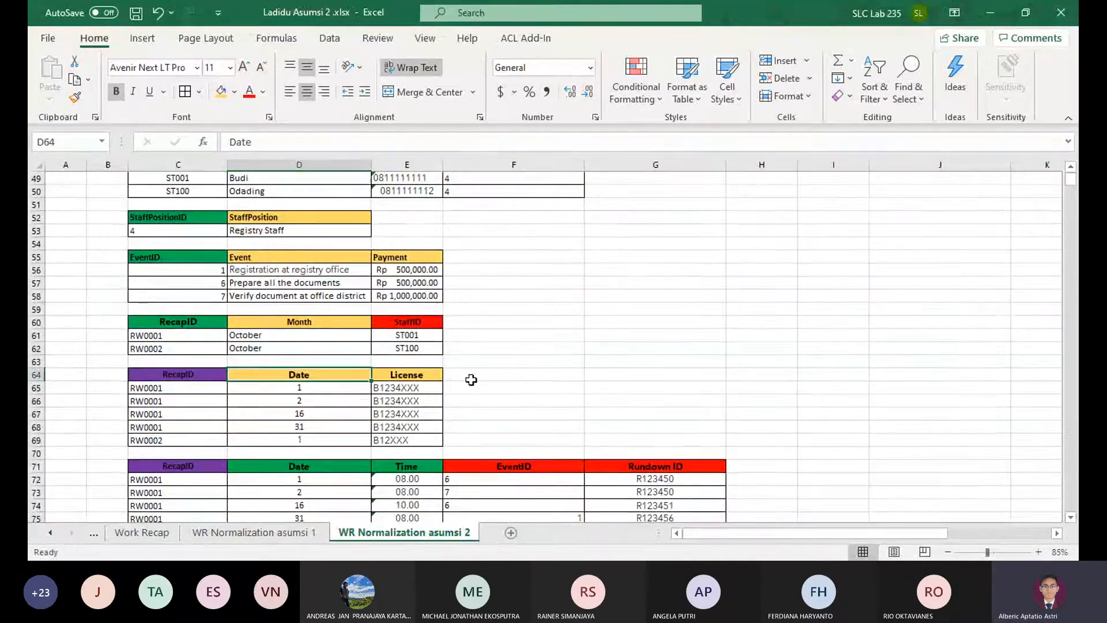
# Change the fill of Date header D64 back to standard green
pyautogui.click(197, 380)
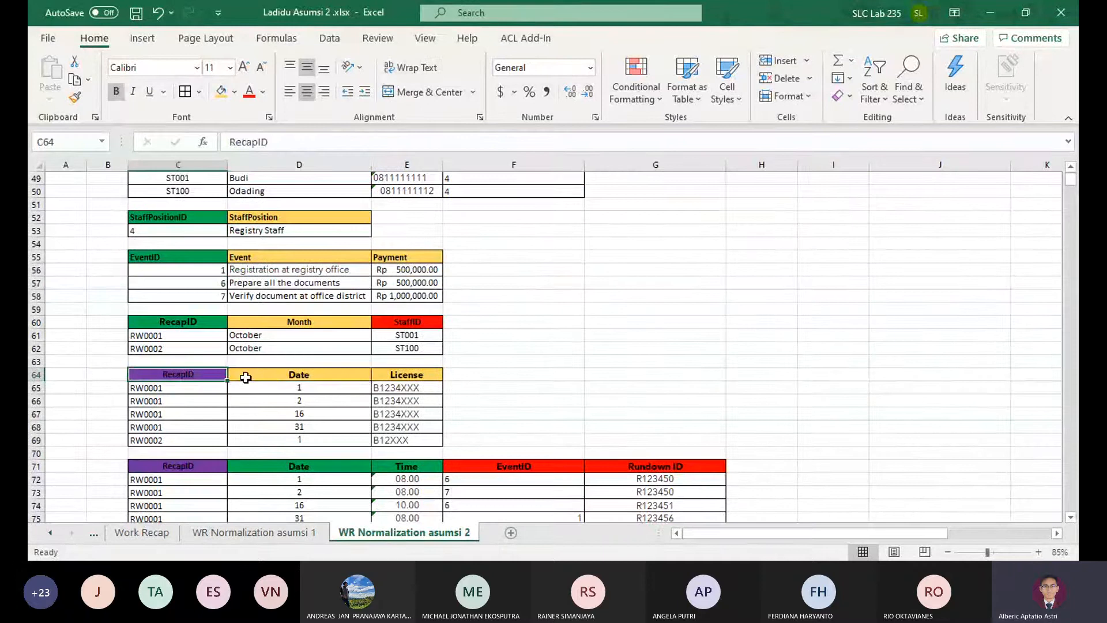
pyautogui.click(327, 378)
pyautogui.click(234, 92)
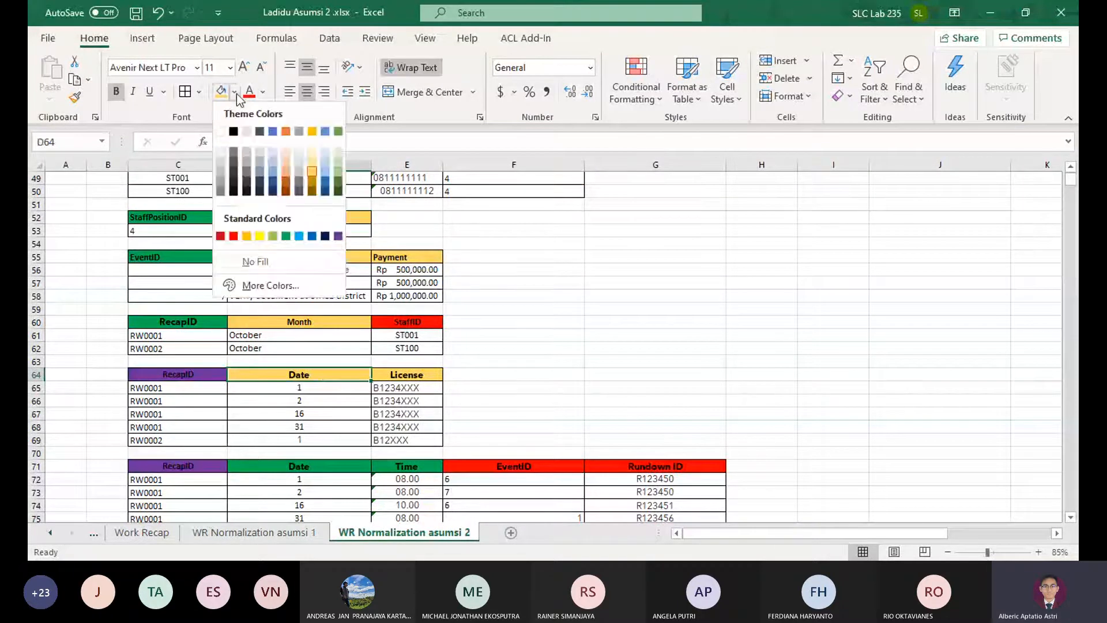
pyautogui.click(286, 236)
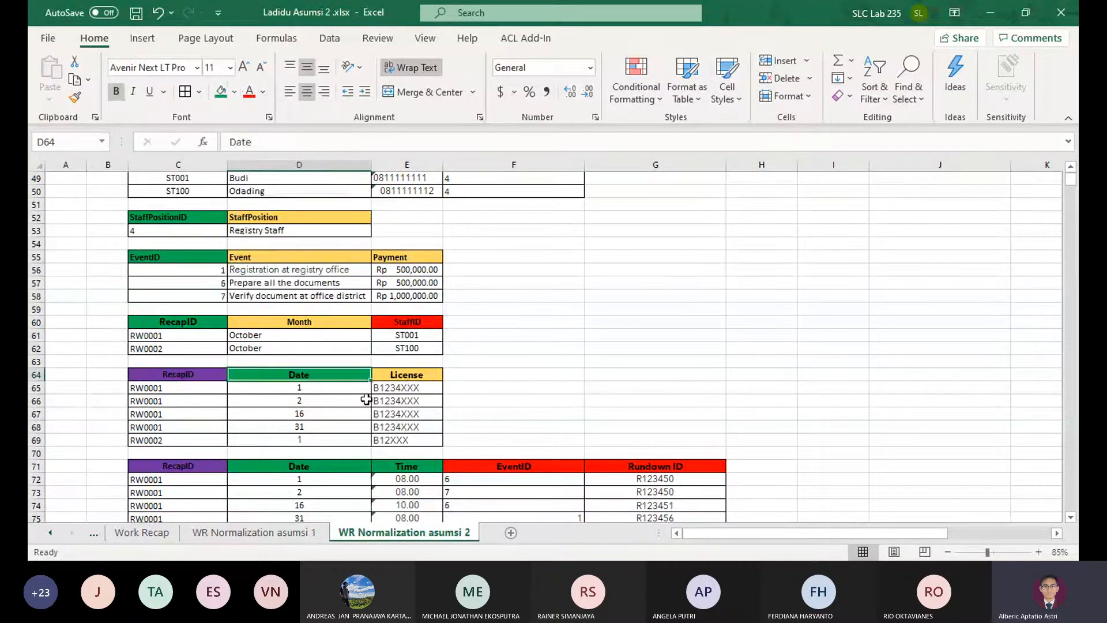
# Check the key headers of the 3NF License table against the 2NF tables and the dependency list
pyautogui.click(184, 375)
pyautogui.click(346, 376)
pyautogui.click(405, 375)
pyautogui.scroll(4, 785, 454)
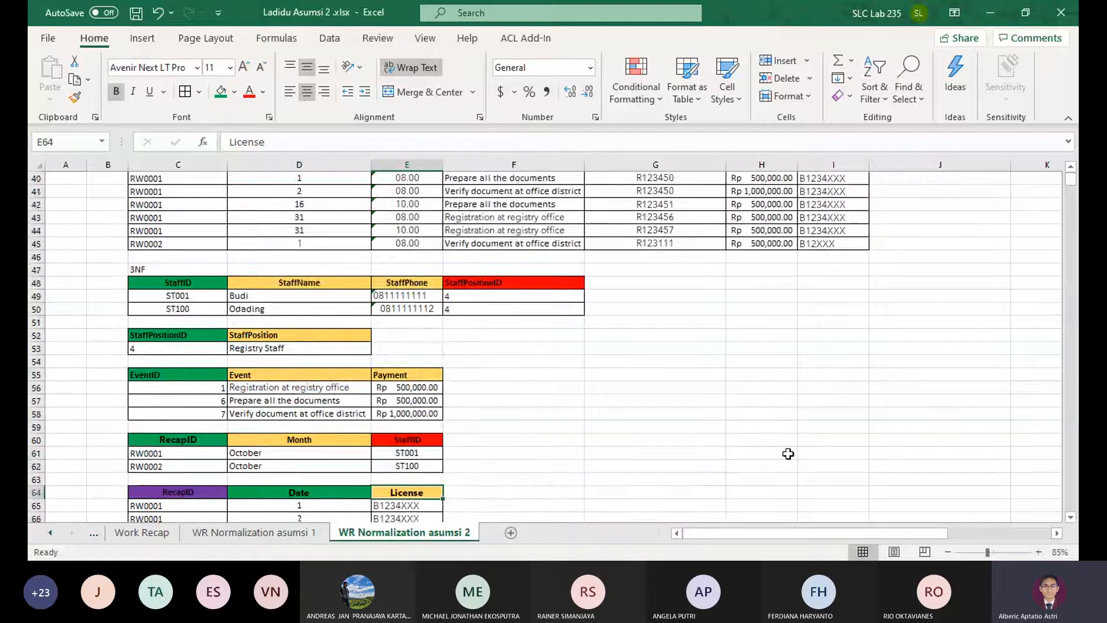
pyautogui.scroll(-5, 785, 453)
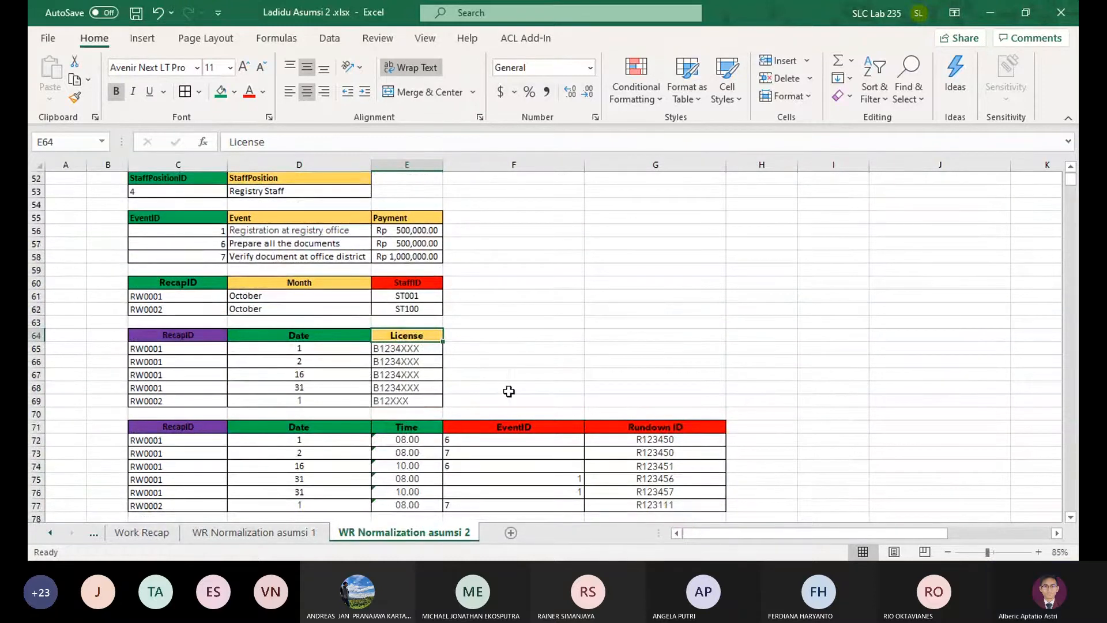
pyautogui.scroll(5, 646, 417)
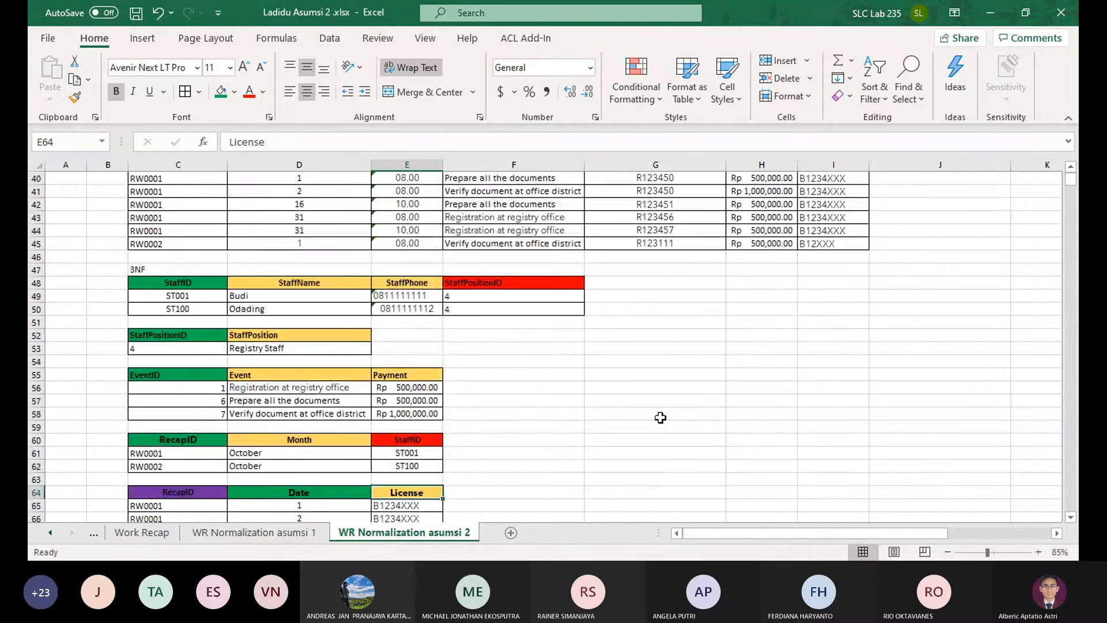
pyautogui.scroll(-9, 662, 409)
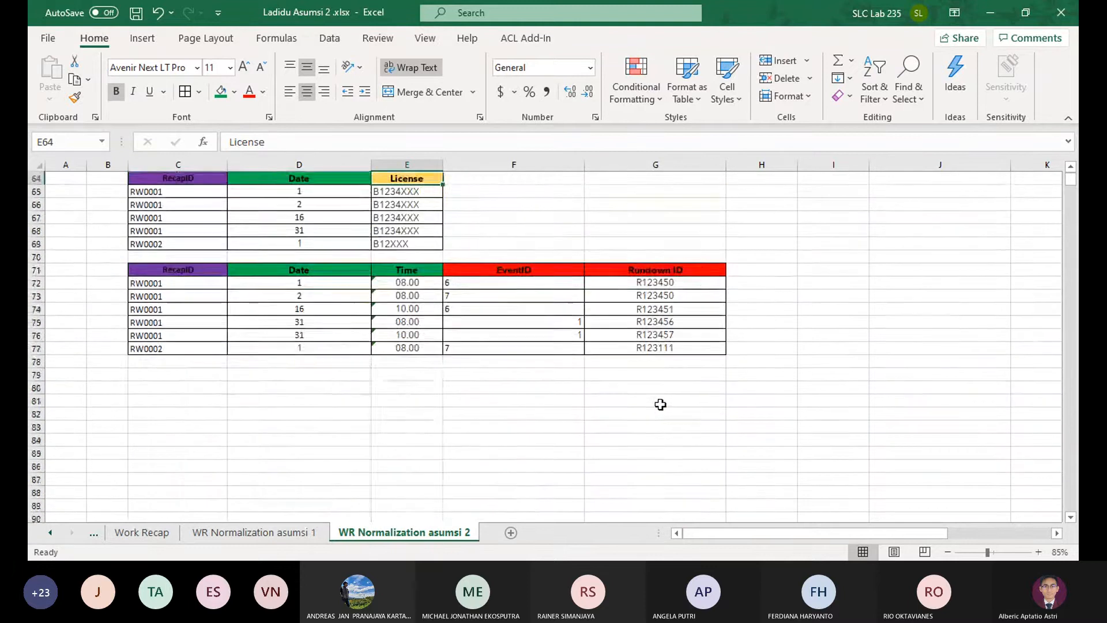
pyautogui.scroll(5, 663, 403)
pyautogui.scroll(-1, 660, 404)
pyautogui.scroll(9, 660, 404)
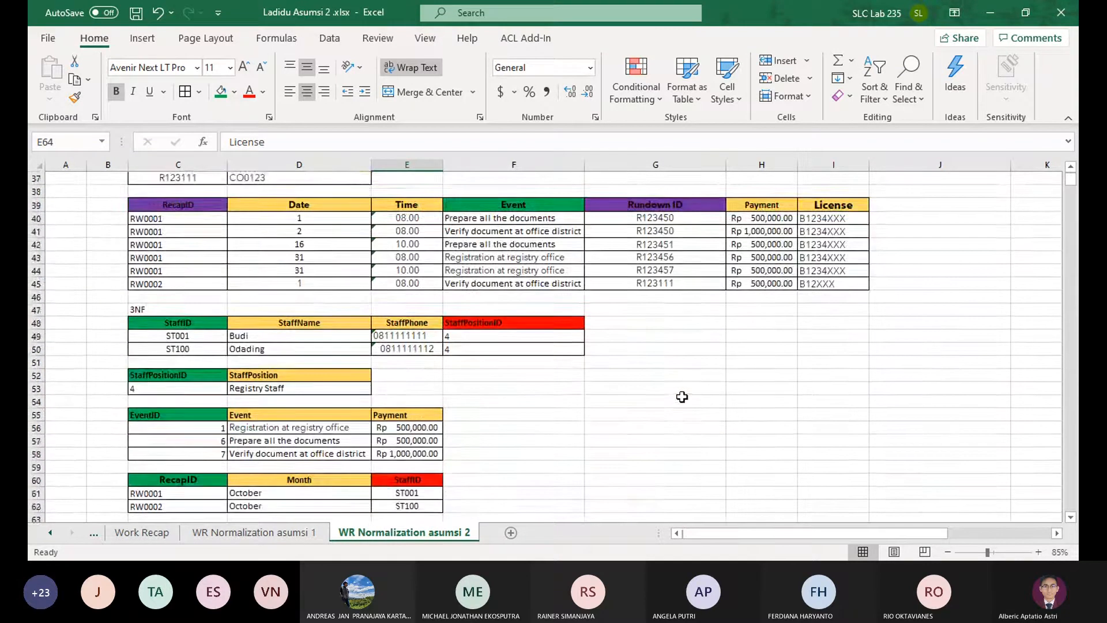
pyautogui.scroll(7, 602, 310)
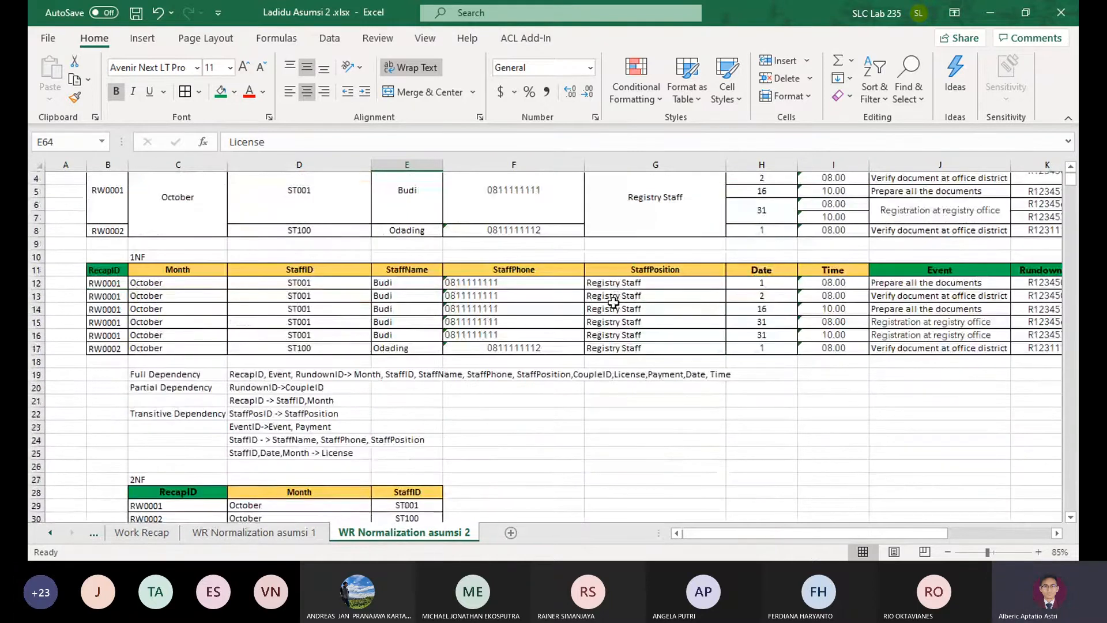
# Fill the Date and Time headers of the last 3NF table, D71:E71, with the gold attribute color
pyautogui.scroll(-16, 613, 301)
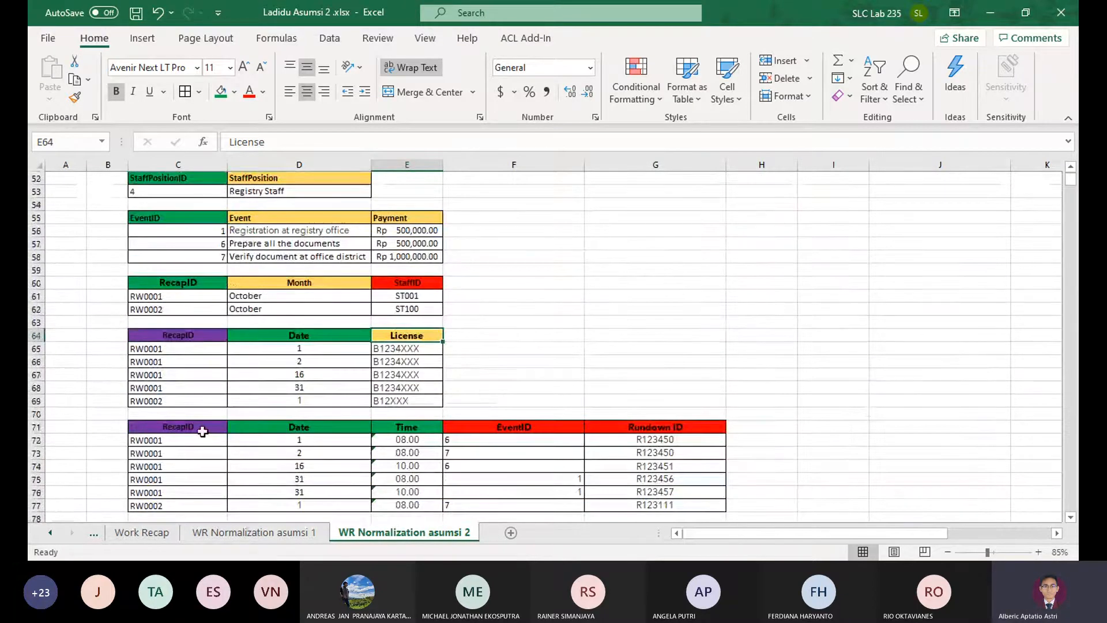
pyautogui.moveTo(311, 426); pyautogui.dragTo(379, 426)
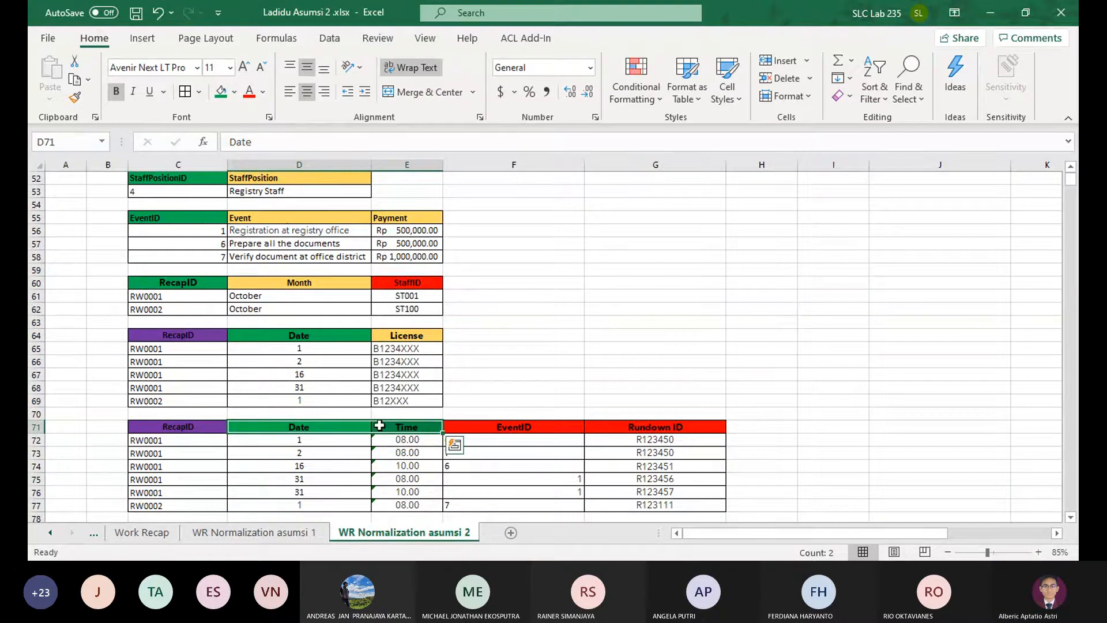
pyautogui.click(234, 92)
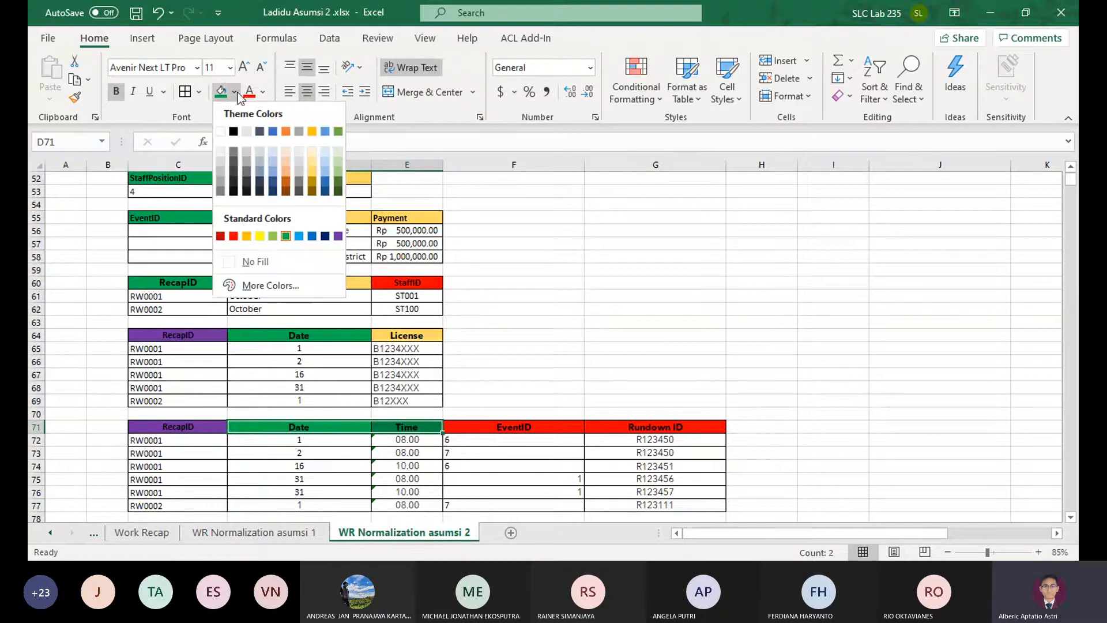
pyautogui.click(313, 171)
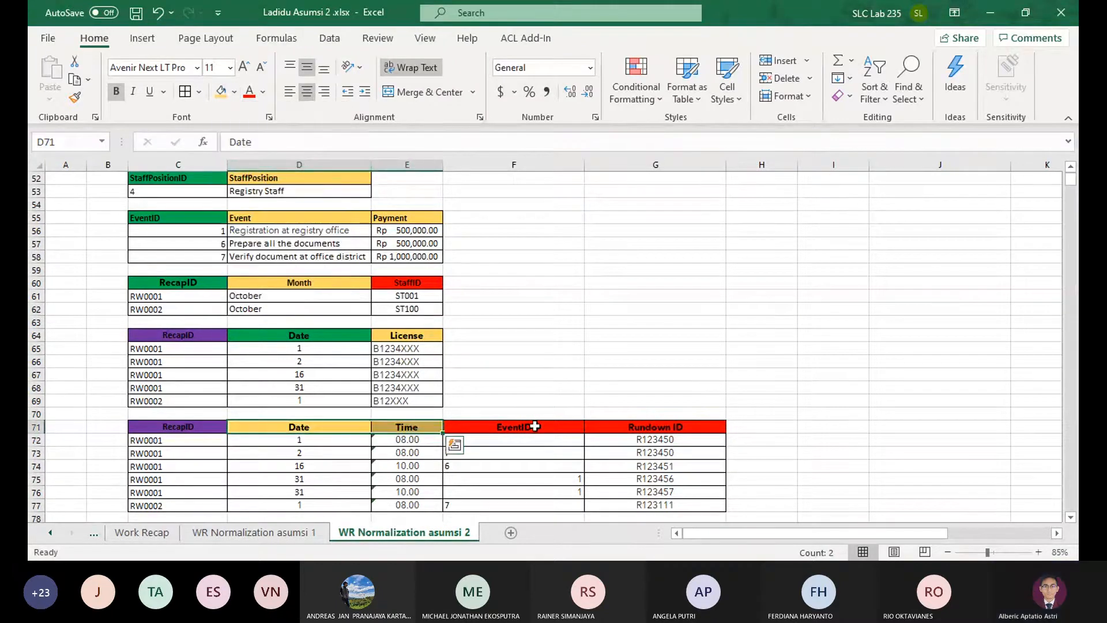
# Fill the EventID and Rundown ID headers in F71:G71 with standard purple
pyautogui.moveTo(532, 426); pyautogui.dragTo(649, 427)
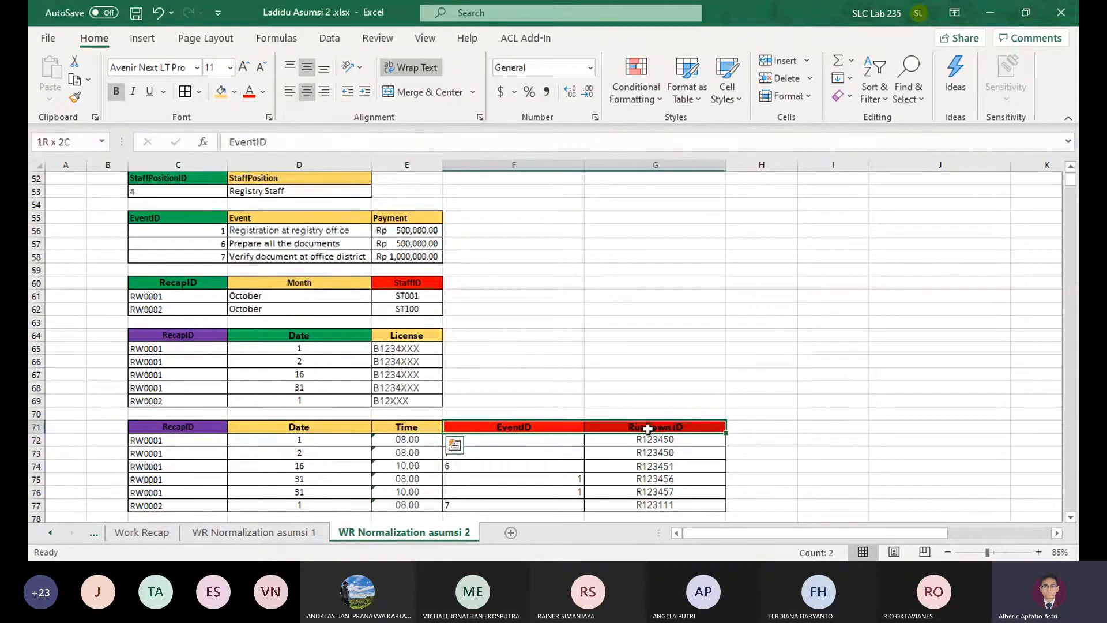
pyautogui.click(235, 92)
pyautogui.click(340, 236)
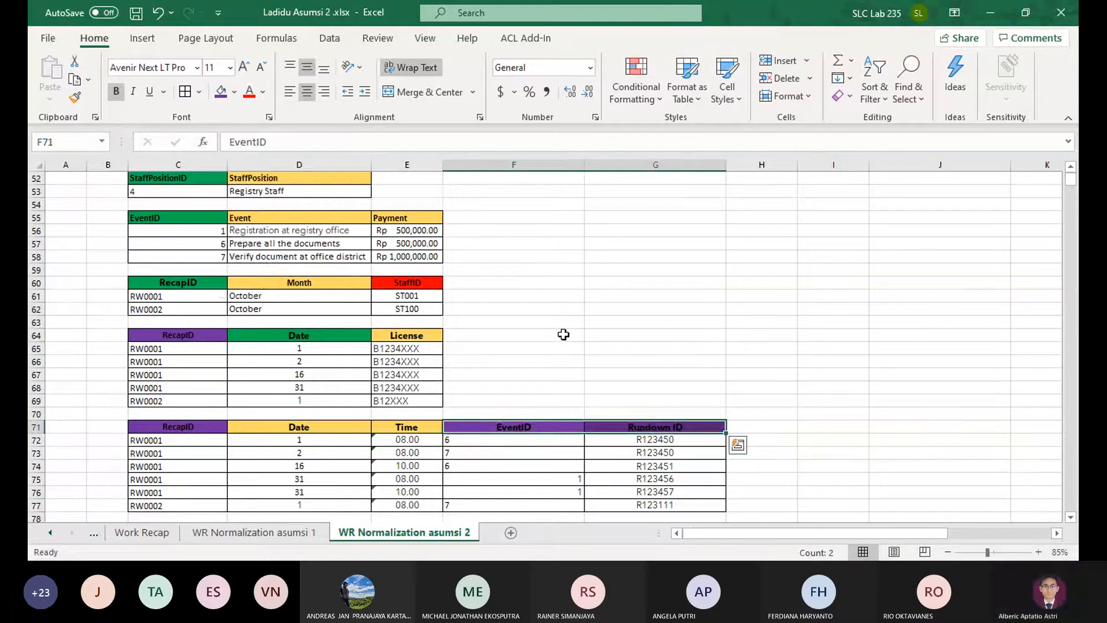
# Review the 3NF License table together with the other 3NF tables around it
pyautogui.click(563, 334)
pyautogui.scroll(-2, 563, 331)
pyautogui.moveTo(552, 339); pyautogui.dragTo(164, 245)
pyautogui.scroll(1, 503, 293)
pyautogui.scroll(4, 503, 293)
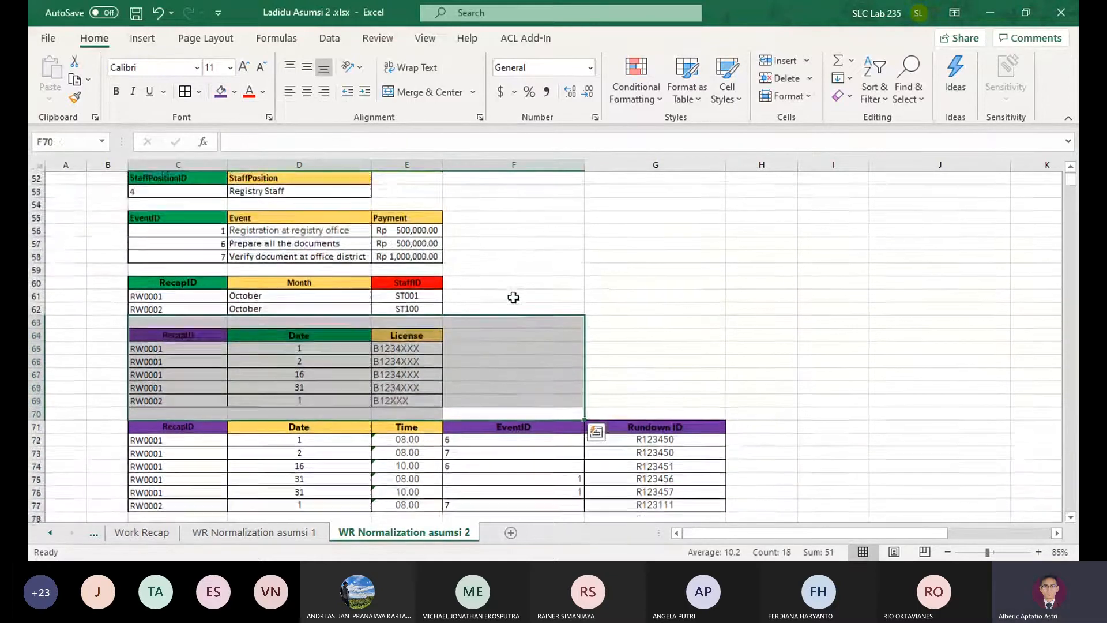
pyautogui.scroll(1, 514, 297)
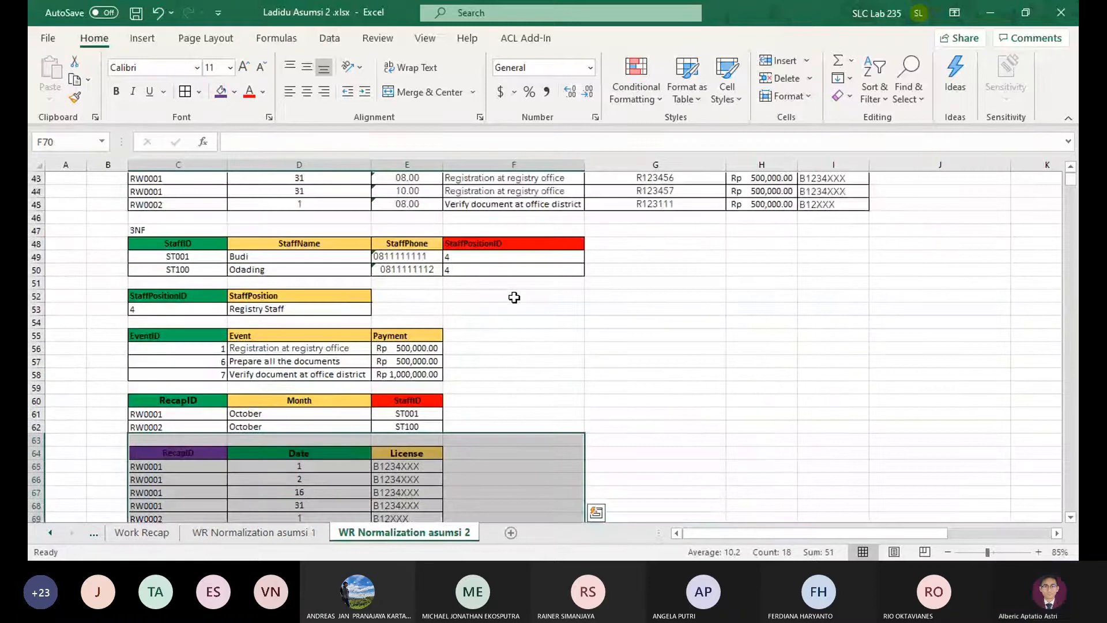
pyautogui.scroll(-3, 513, 297)
pyautogui.scroll(2, 513, 297)
pyautogui.click(514, 296)
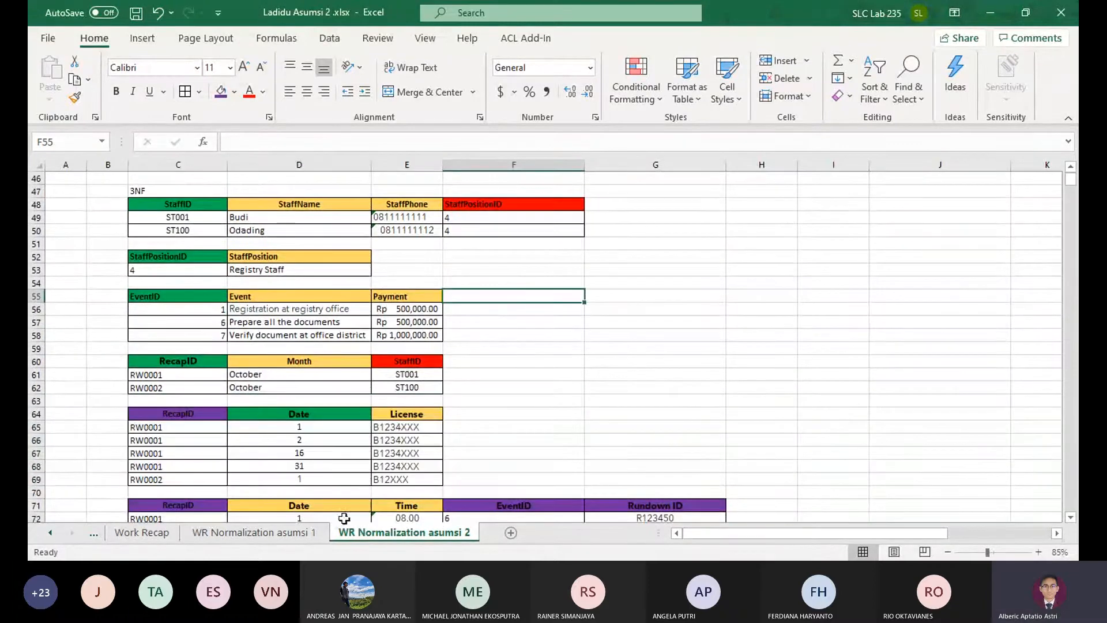
# Compare the 3NF tables of WR Normalization asumsi 1 and asumsi 2 for missing tables
pyautogui.click(297, 534)
pyautogui.scroll(-12, 346, 432)
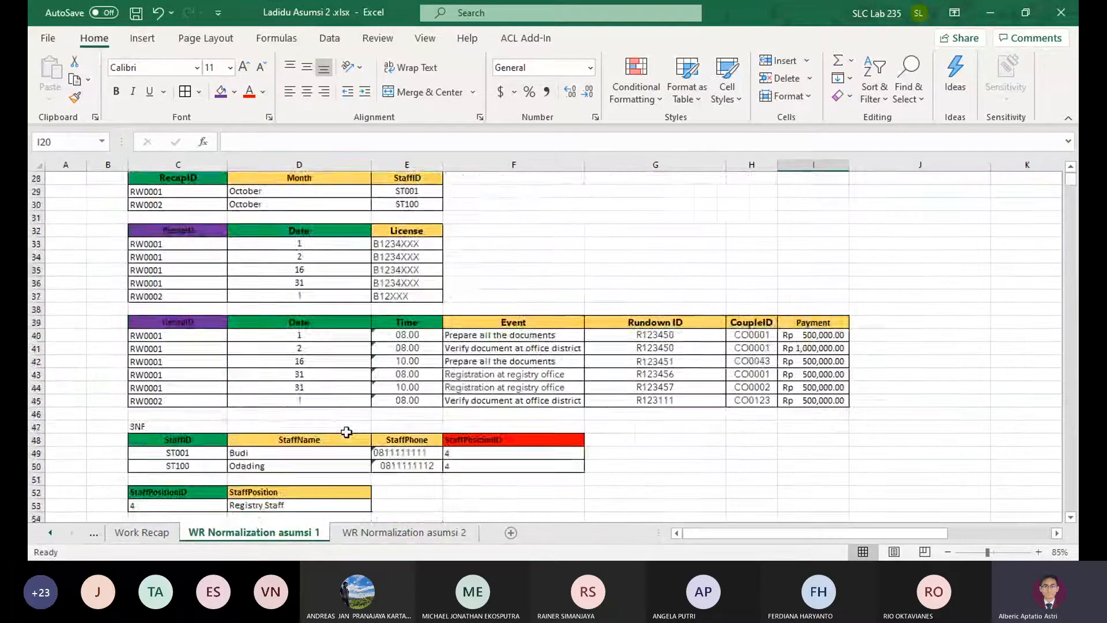
pyautogui.click(369, 534)
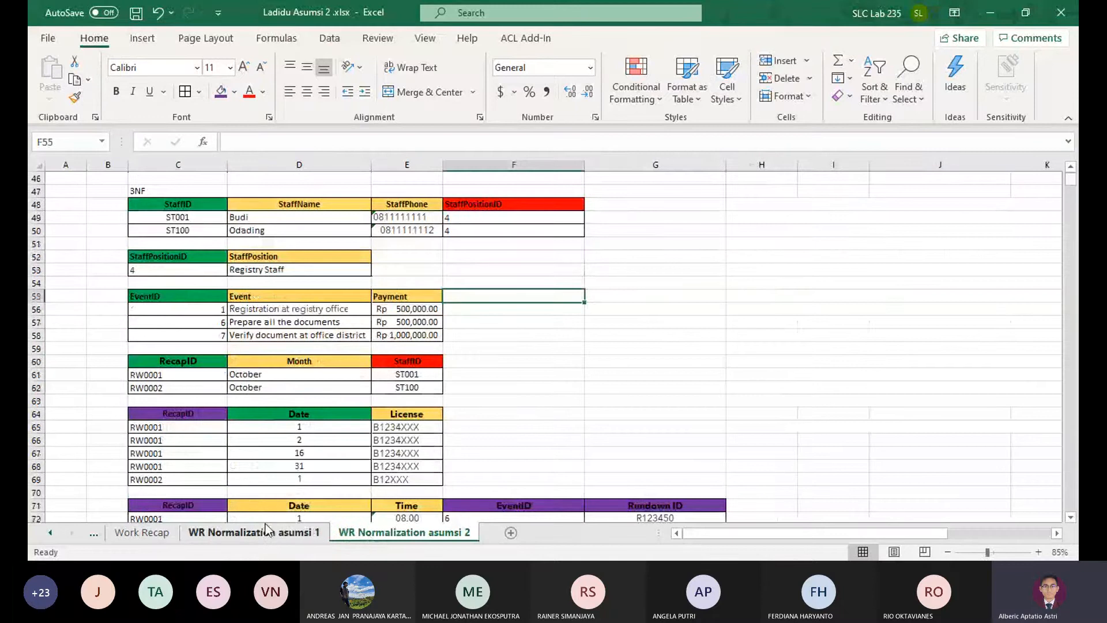
pyautogui.click(176, 191)
pyautogui.click(513, 204)
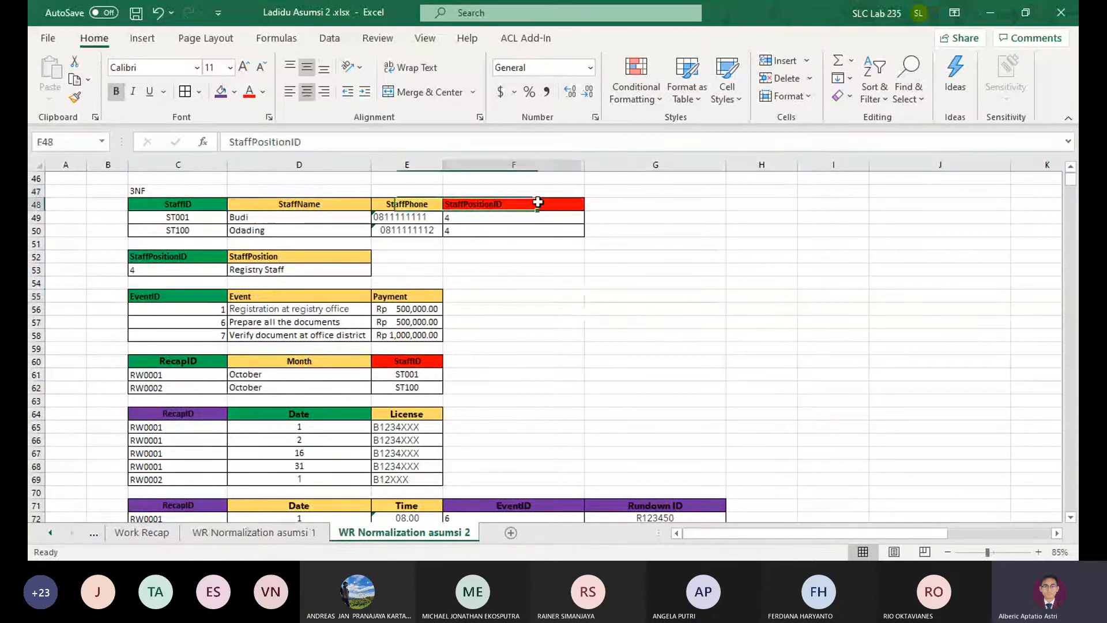
pyautogui.click(271, 533)
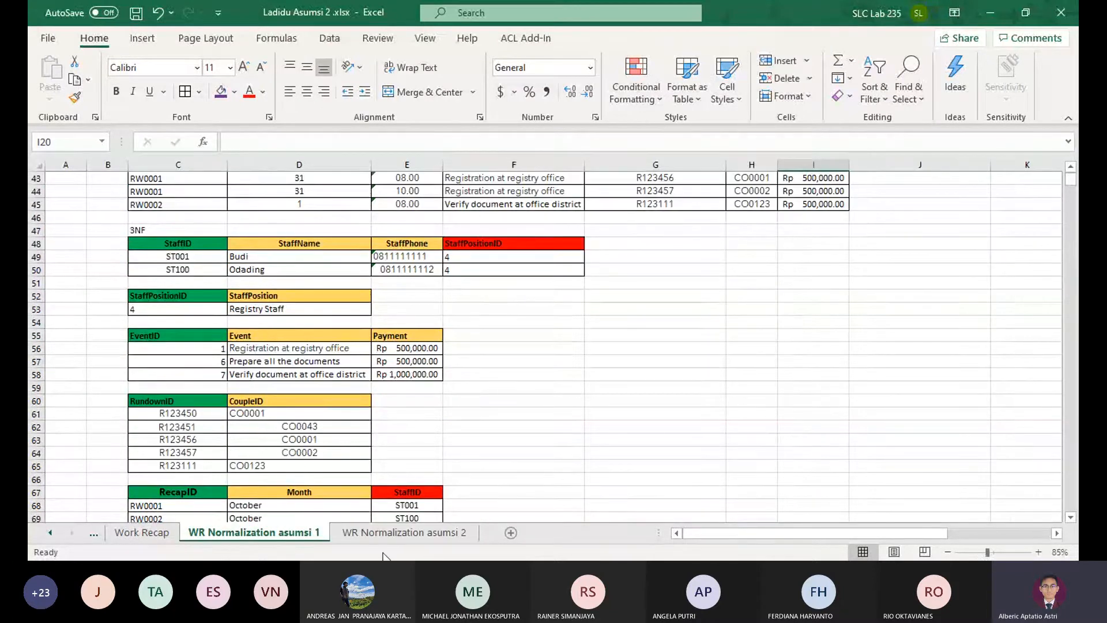
pyautogui.click(399, 534)
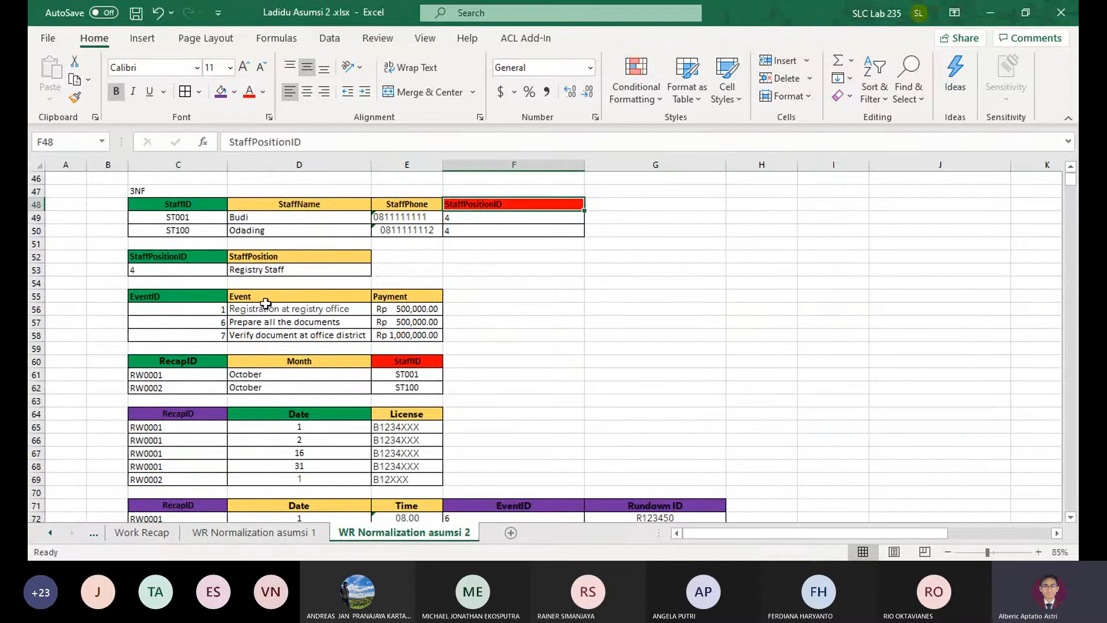
pyautogui.click(271, 531)
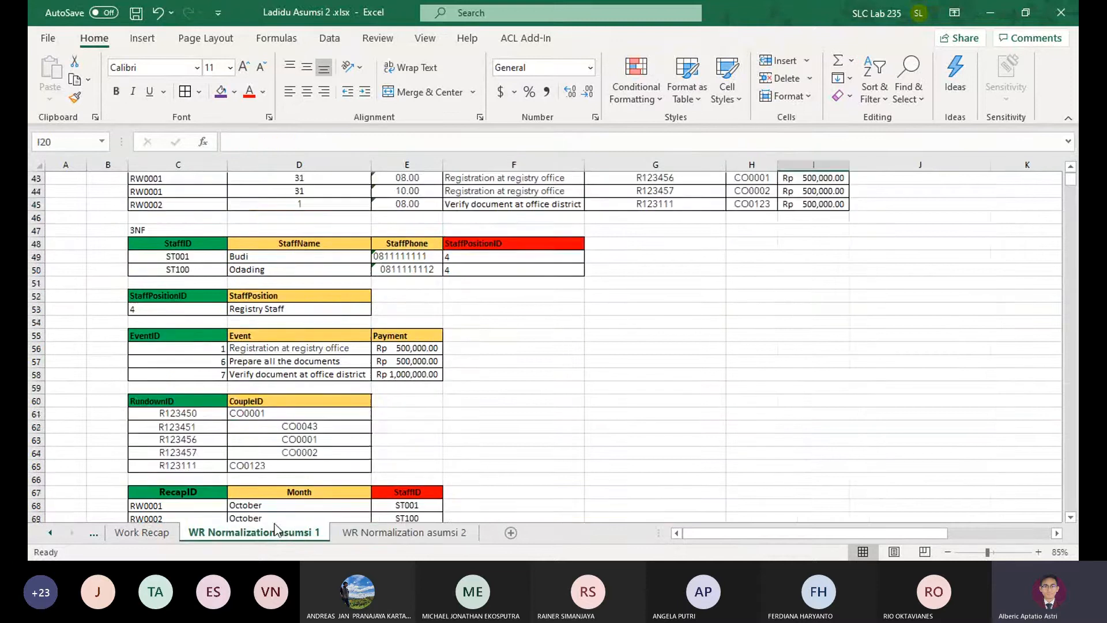
pyautogui.click(373, 533)
pyautogui.scroll(-7, 264, 352)
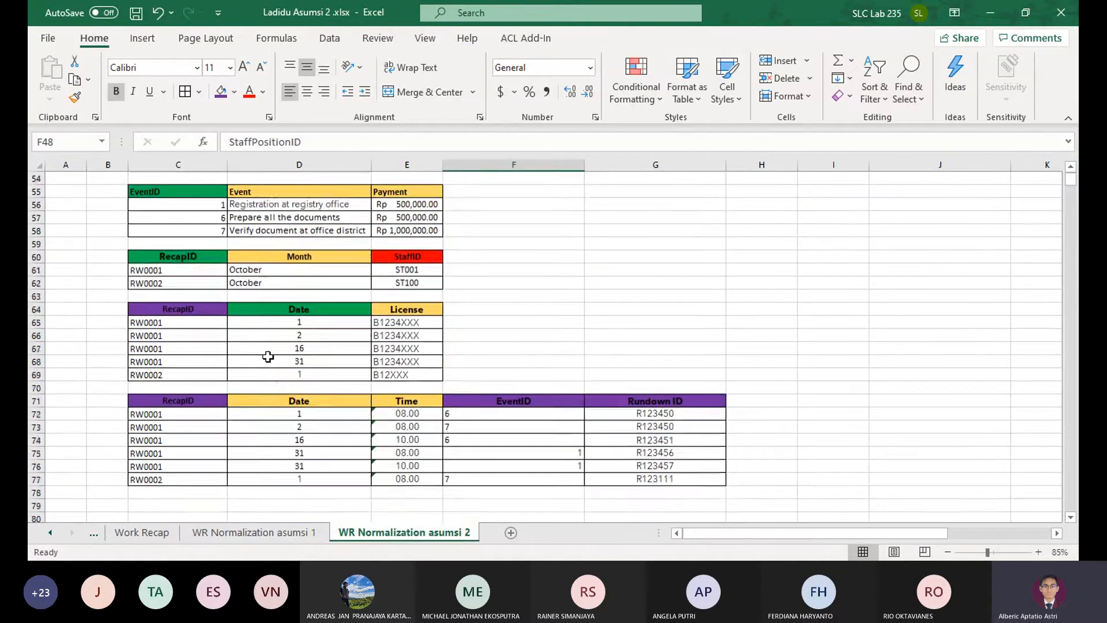
# Copy the 2NF RundownID and CoupleID table into the 3NF section, starting at C79 below the last table
pyautogui.scroll(12, 292, 351)
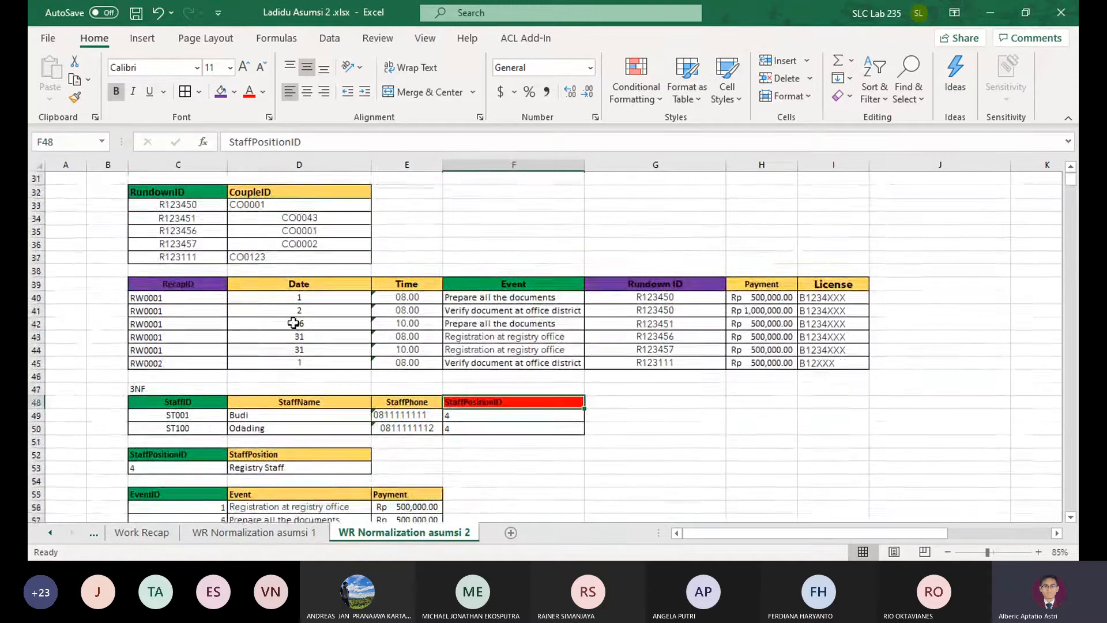
pyautogui.scroll(1, 292, 321)
pyautogui.moveTo(153, 230); pyautogui.dragTo(275, 296)
pyautogui.hotkey('ctrl', 'c')
pyautogui.scroll(-6, 354, 296)
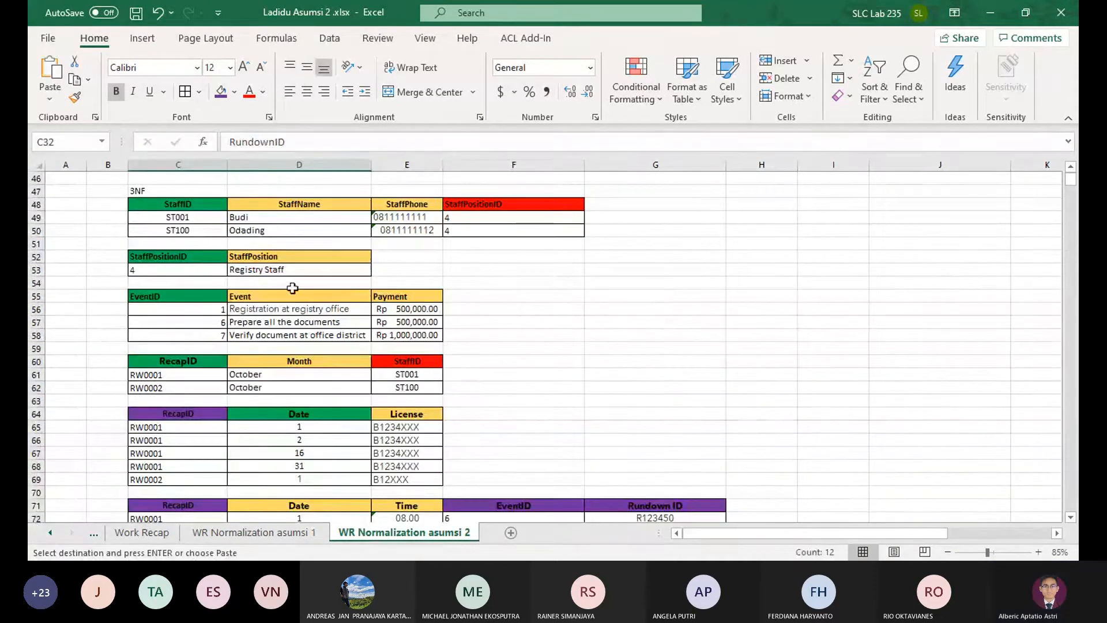
pyautogui.scroll(-5, 293, 288)
pyautogui.click(165, 414)
pyautogui.hotkey('ctrl', 'v')
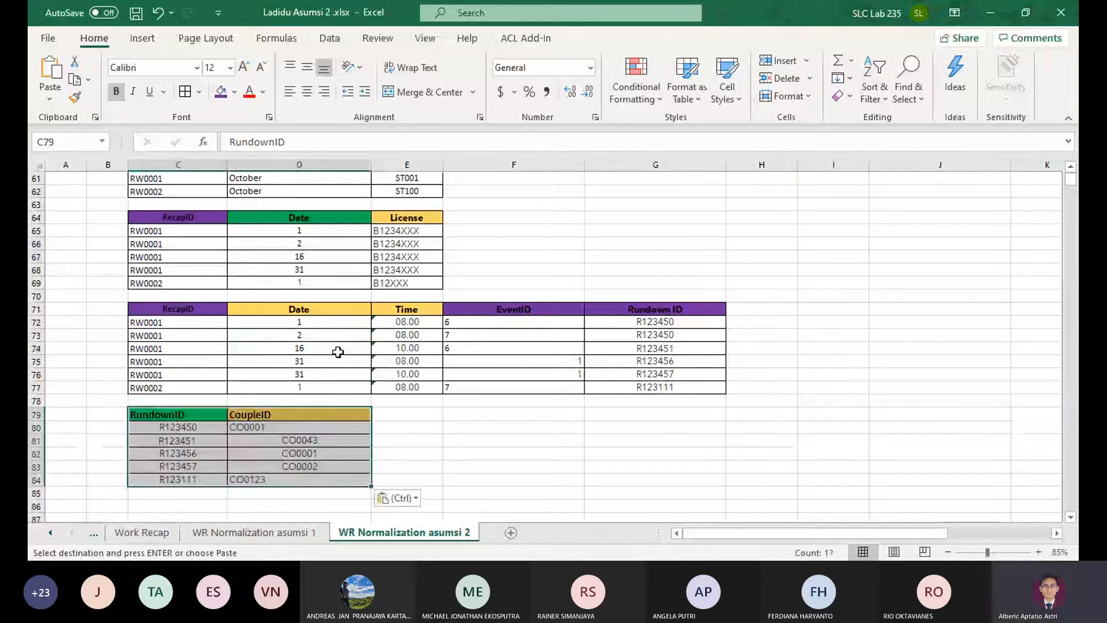
# Check the extended 3NF section against its 2NF tables and the 3NF tables on the asumsi 1 sheet
pyautogui.scroll(11, 338, 351)
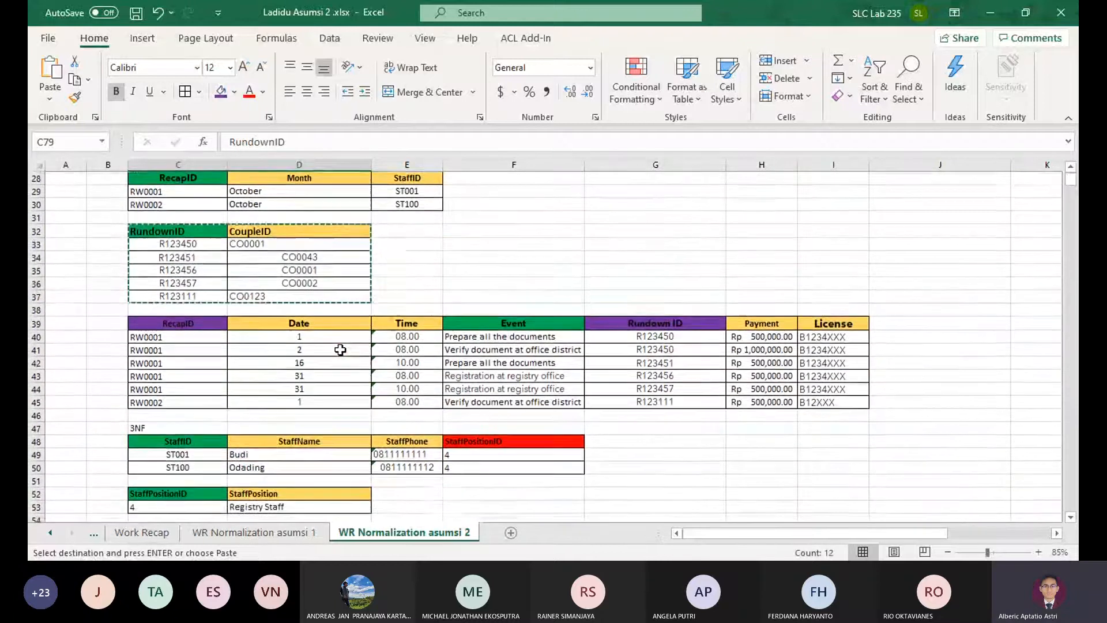
pyautogui.scroll(-11, 340, 349)
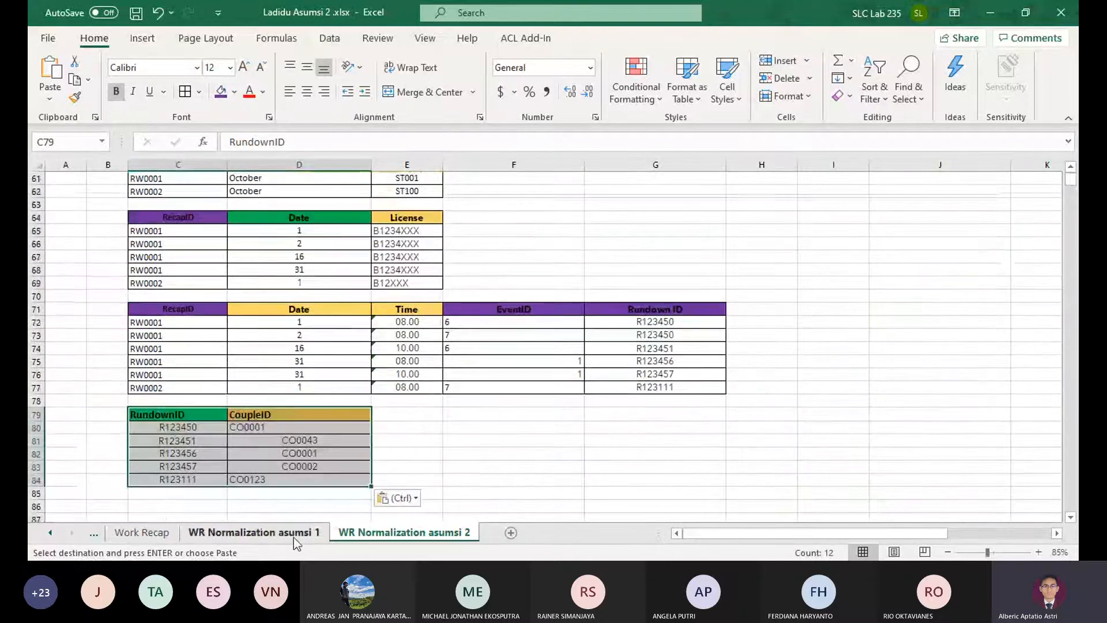
pyautogui.click(189, 443)
pyautogui.click(270, 535)
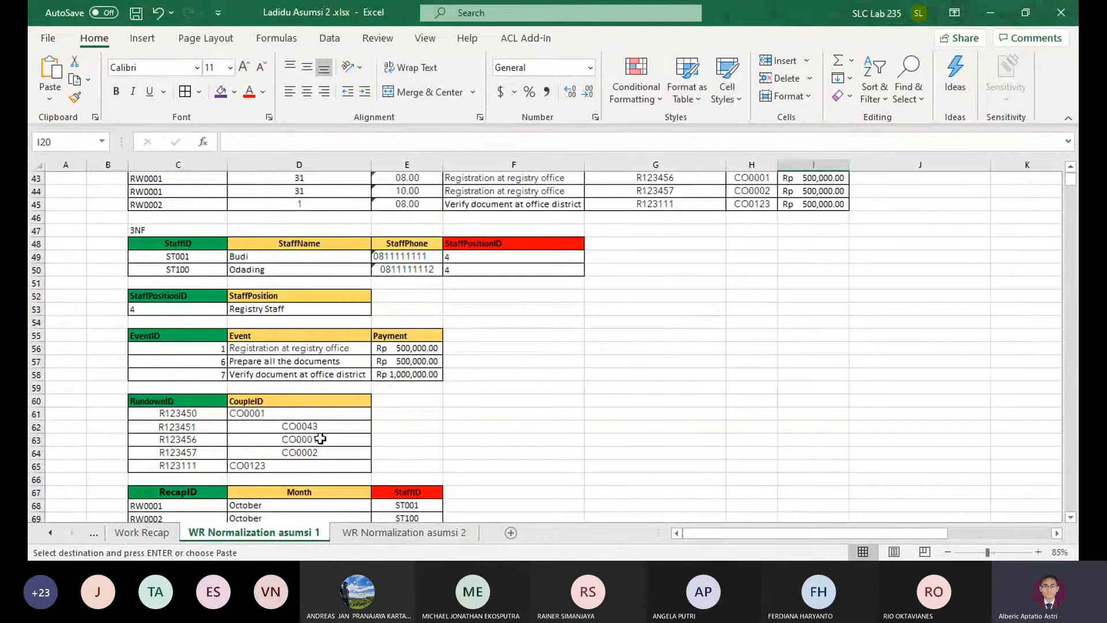
pyautogui.scroll(-3, 321, 439)
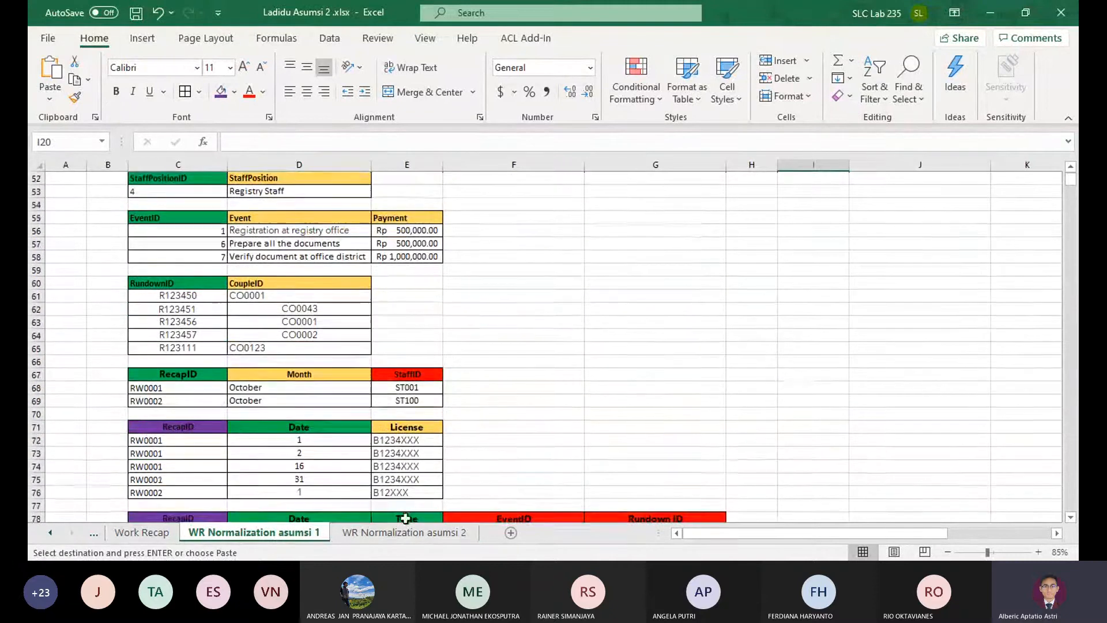
pyautogui.click(444, 533)
pyautogui.scroll(1, 259, 375)
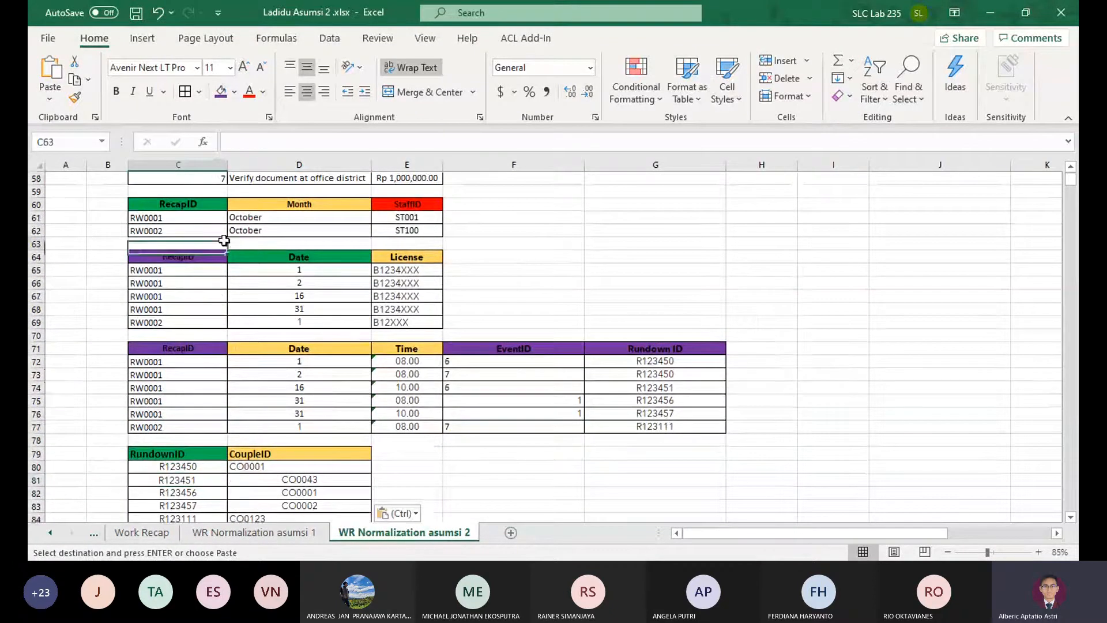
# Compare the 3NF RecapID, Date and License table on the WR Normalization asumsi 1 and asumsi 2 sheets
pyautogui.click(394, 230)
pyautogui.click(260, 534)
pyautogui.scroll(-1, 221, 455)
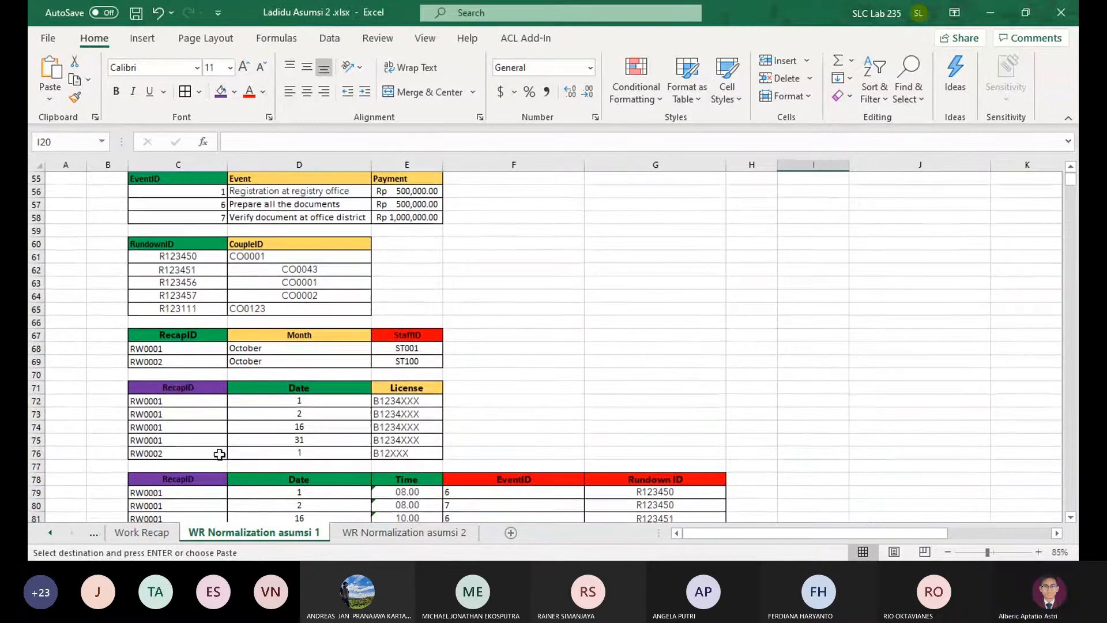
pyautogui.click(193, 403)
pyautogui.click(273, 389)
pyautogui.click(402, 417)
pyautogui.click(404, 532)
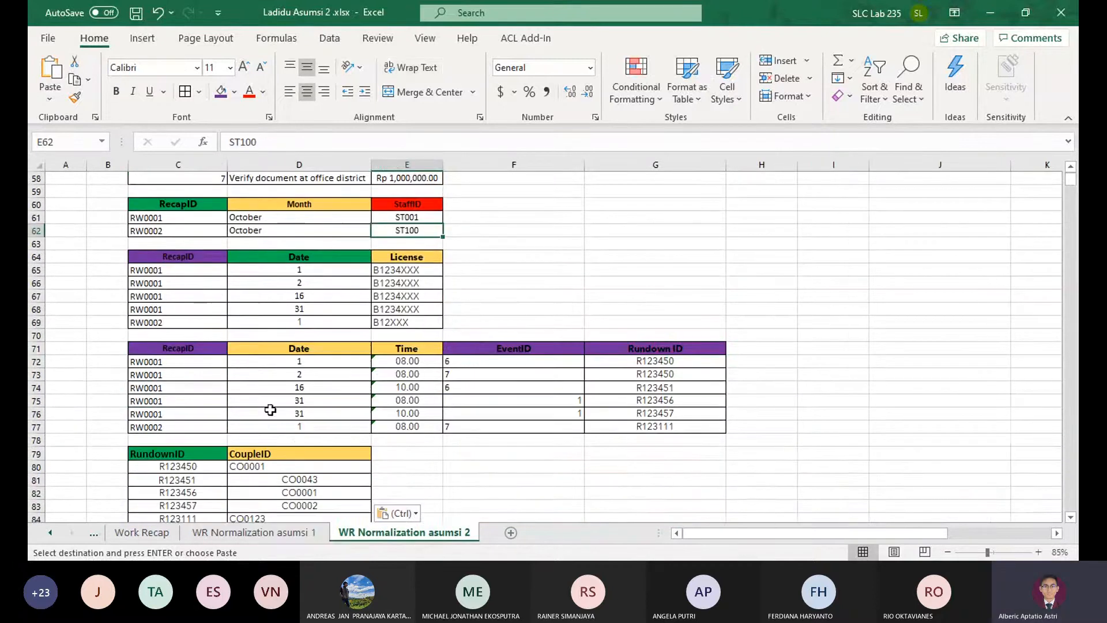
pyautogui.click(491, 289)
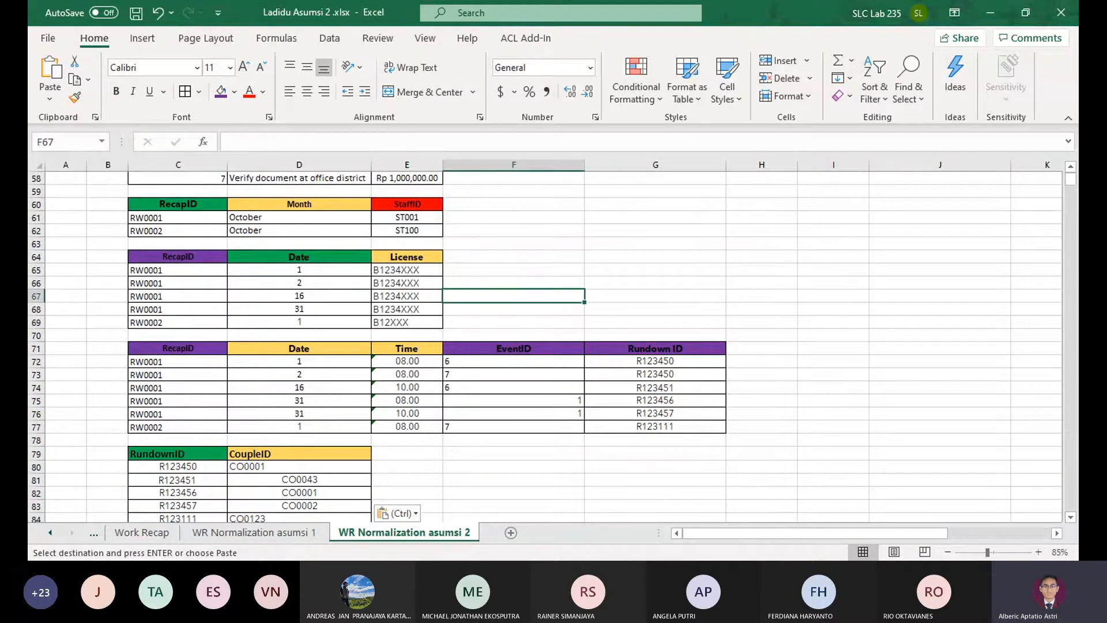
# Compare the key columns of the 3NF table with Date, Time, EventID and Rundown ID between the asumsi 1 and asumsi 2 sheets
pyautogui.click(252, 532)
pyautogui.scroll(-3, 221, 485)
pyautogui.click(195, 387)
pyautogui.click(289, 387)
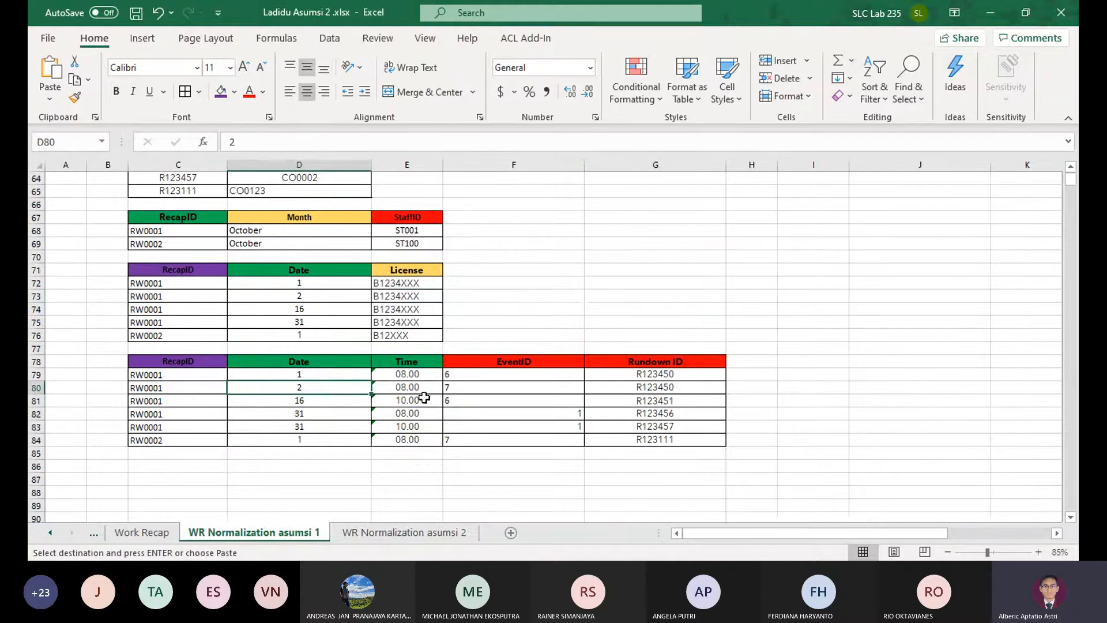
pyautogui.click(397, 532)
pyautogui.click(170, 413)
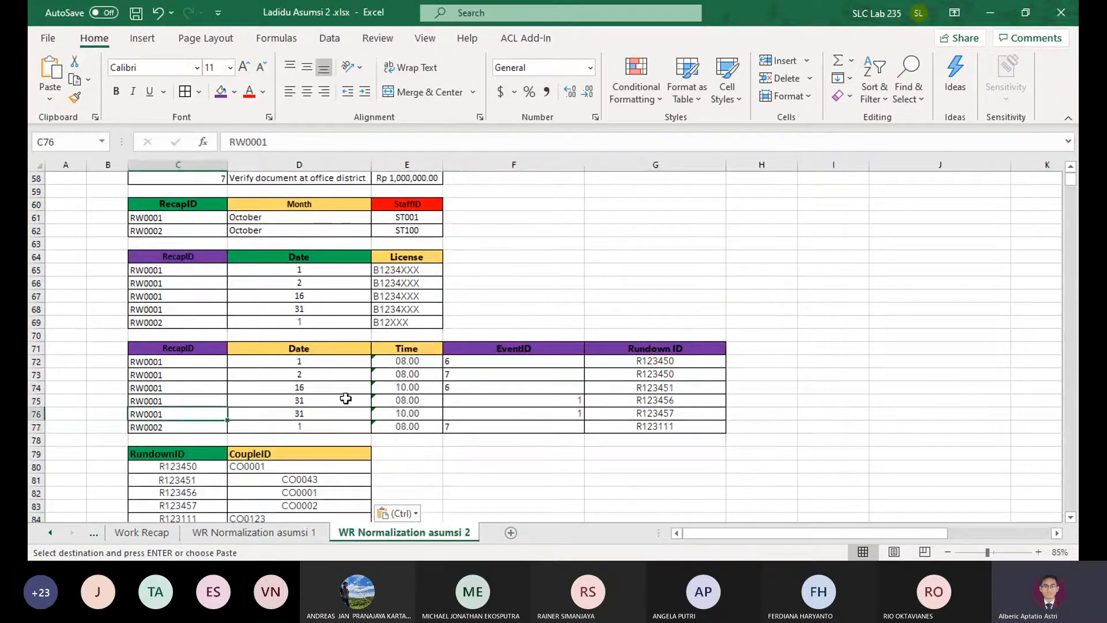
pyautogui.click(346, 399)
pyautogui.click(424, 387)
pyautogui.click(542, 390)
pyautogui.click(620, 397)
pyautogui.scroll(3, 667, 369)
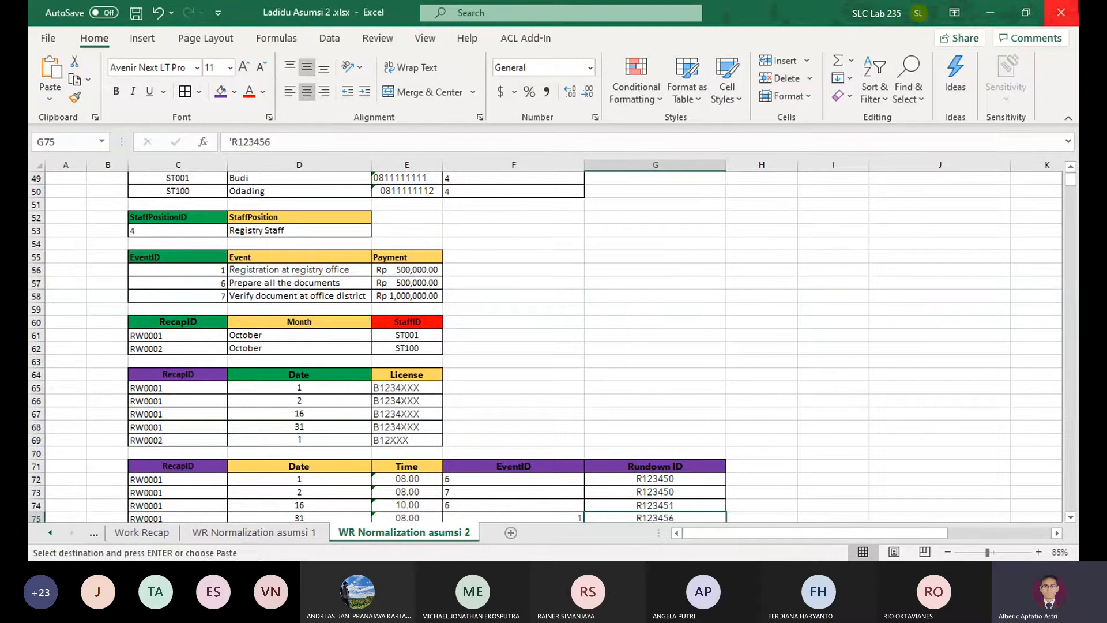
# Compare the 1NF key columns on both assumption sheets and cancel the pending copy of the 2NF RundownID and CoupleID table
pyautogui.click(536, 466)
pyautogui.click(539, 444)
pyautogui.scroll(16, 539, 445)
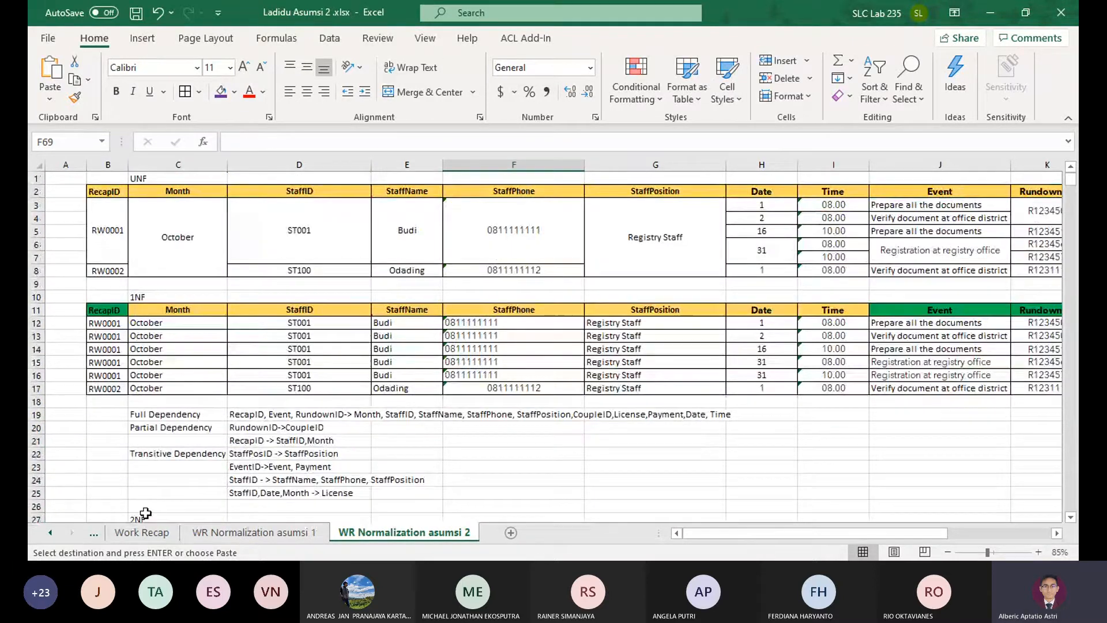
pyautogui.click(262, 538)
pyautogui.scroll(19, 265, 317)
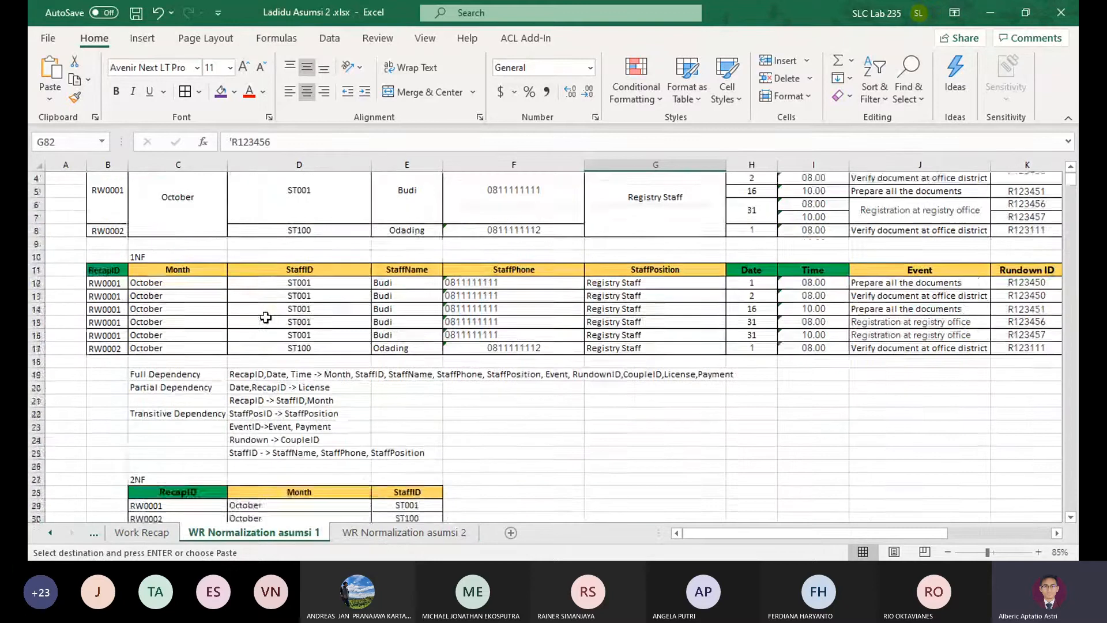
pyautogui.click(93, 309)
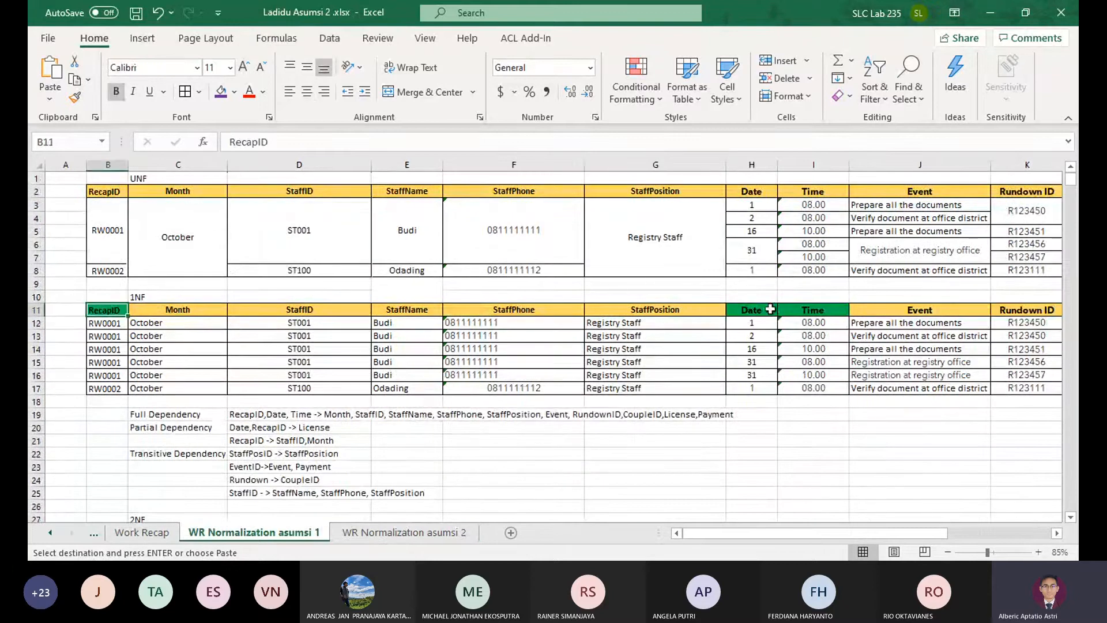
pyautogui.click(404, 533)
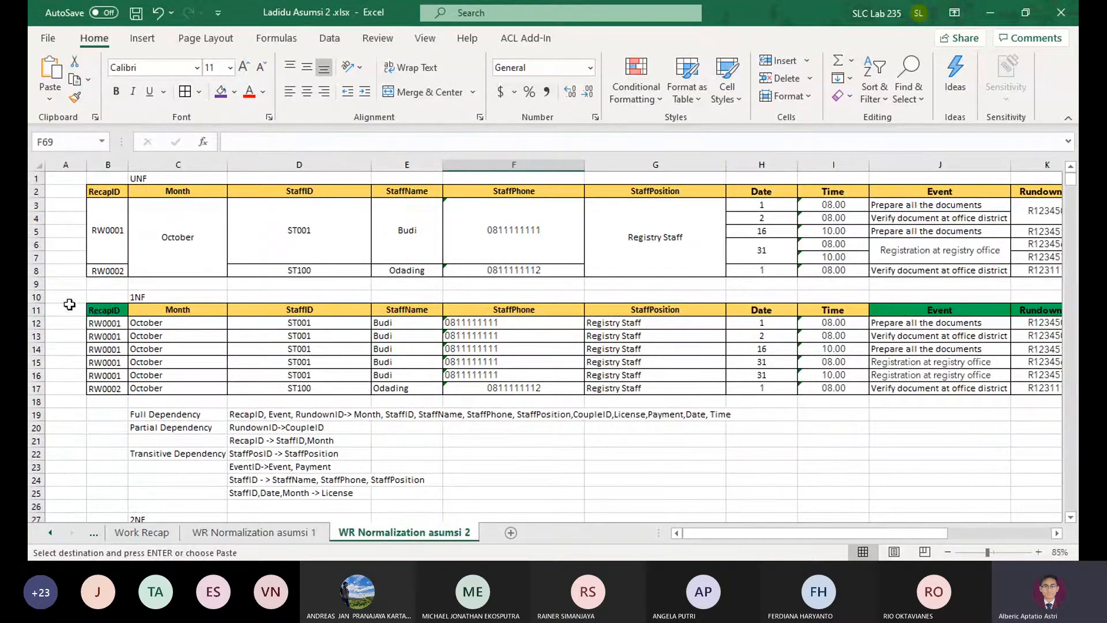
pyautogui.scroll(-7, 706, 455)
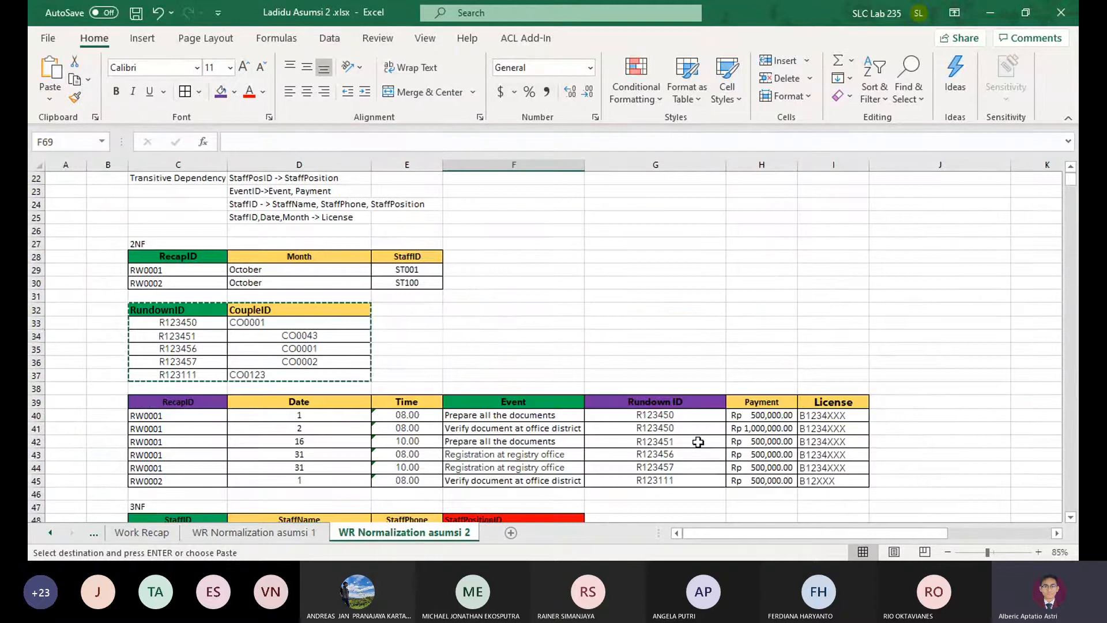
pyautogui.click(573, 333)
pyautogui.press('Escape')
pyautogui.scroll(-3, 616, 298)
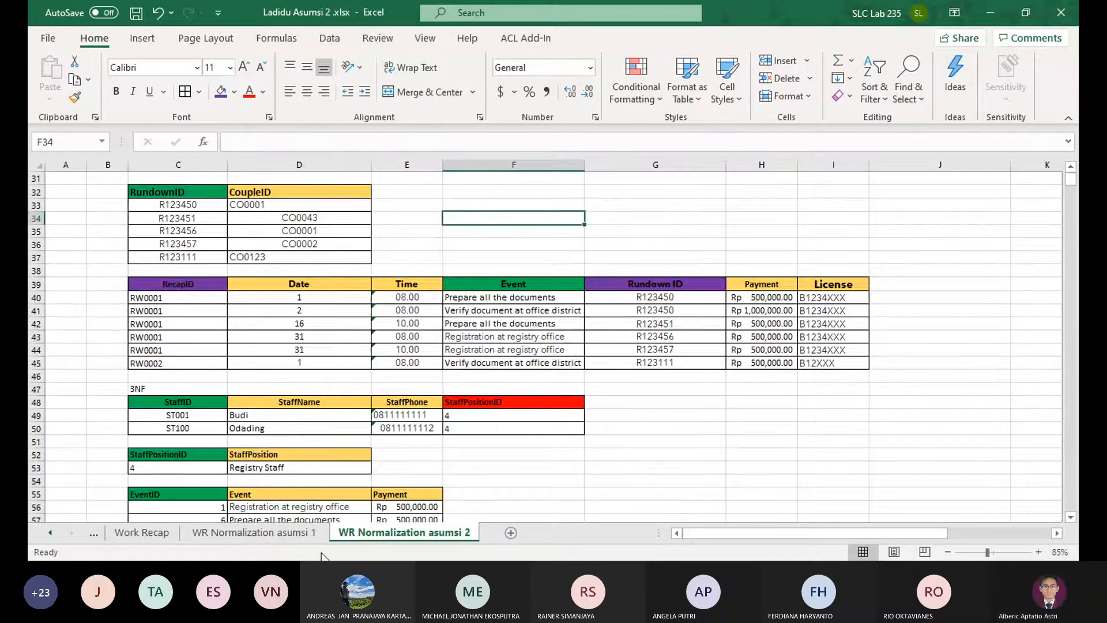
# Examine the keys and rows of the 3NF License table against the Date and Time table on the asumsi 1 sheet
pyautogui.click(307, 532)
pyautogui.scroll(-7, 343, 456)
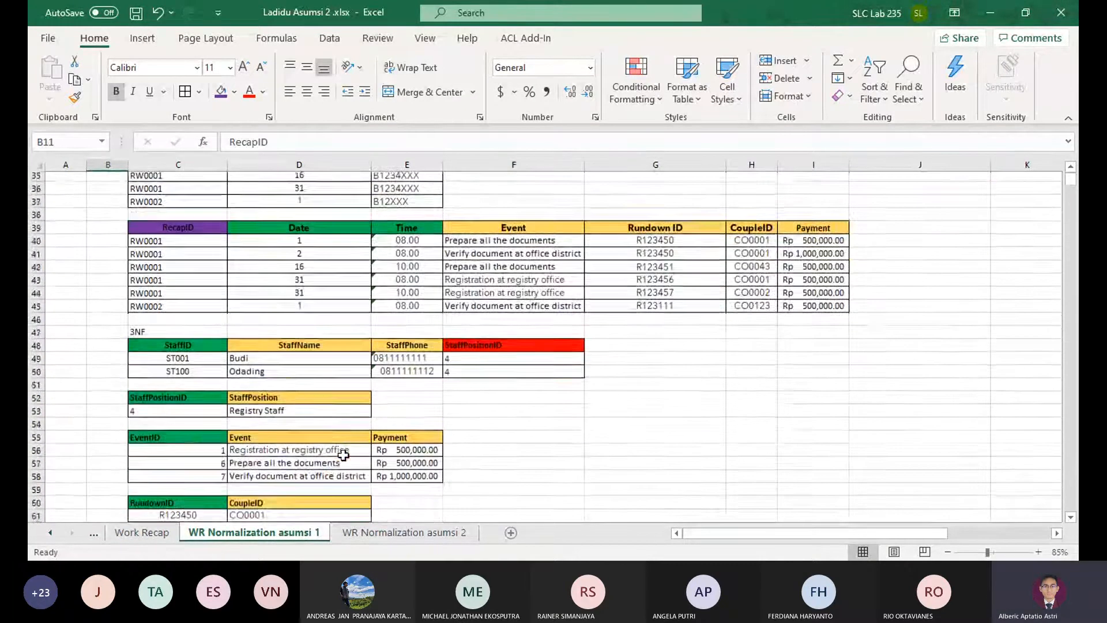
pyautogui.scroll(-3, 288, 425)
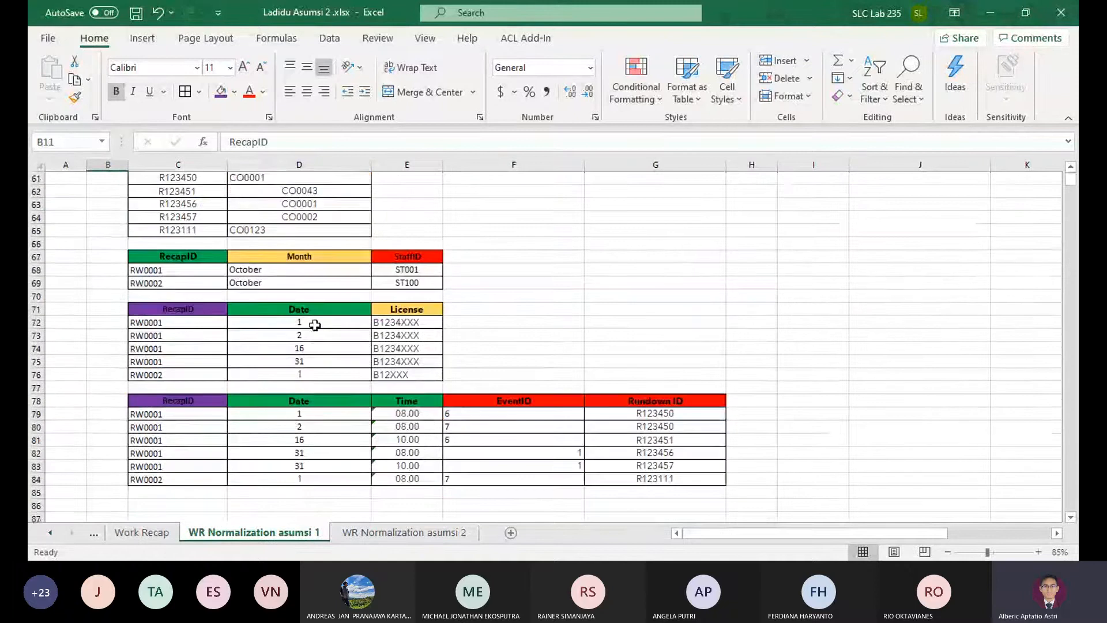
pyautogui.moveTo(306, 311); pyautogui.dragTo(149, 308)
pyautogui.click(293, 405)
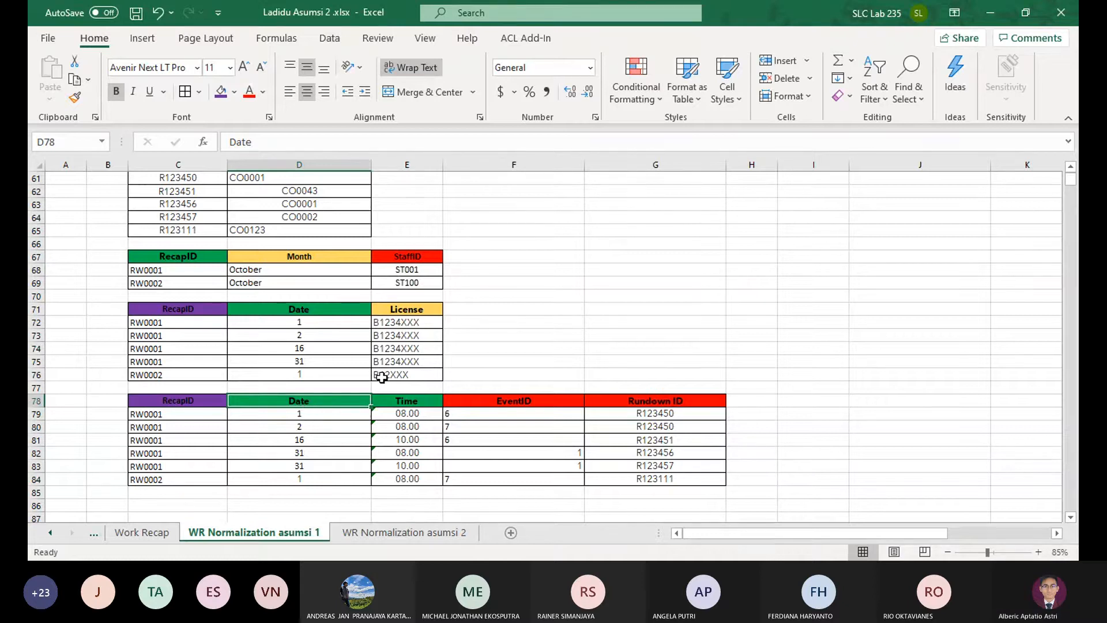
pyautogui.moveTo(404, 310); pyautogui.dragTo(348, 362)
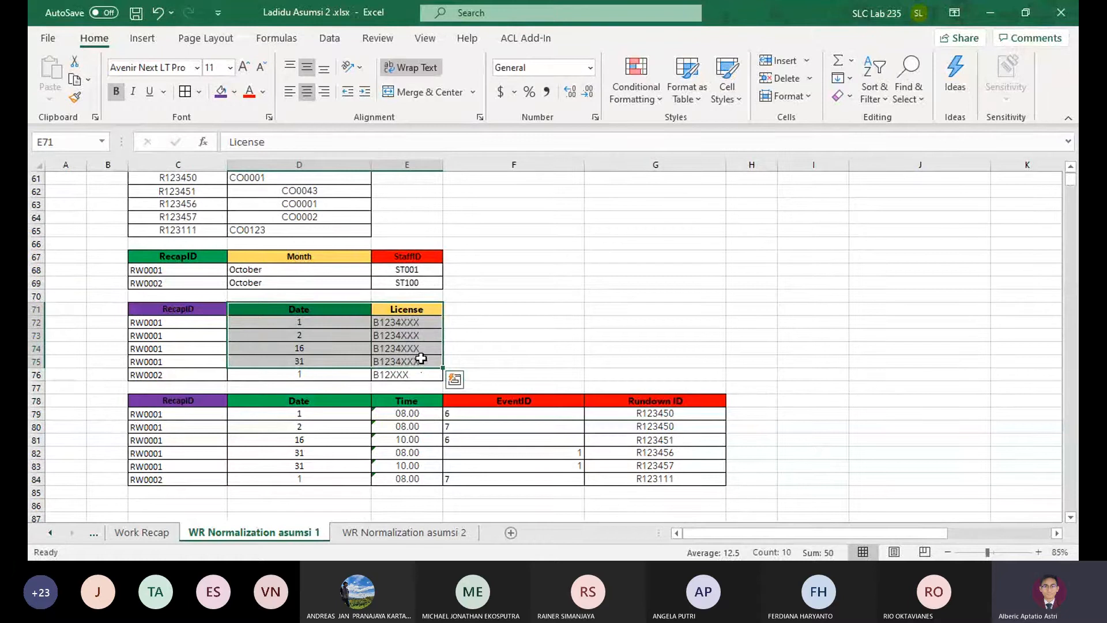
pyautogui.click(177, 335)
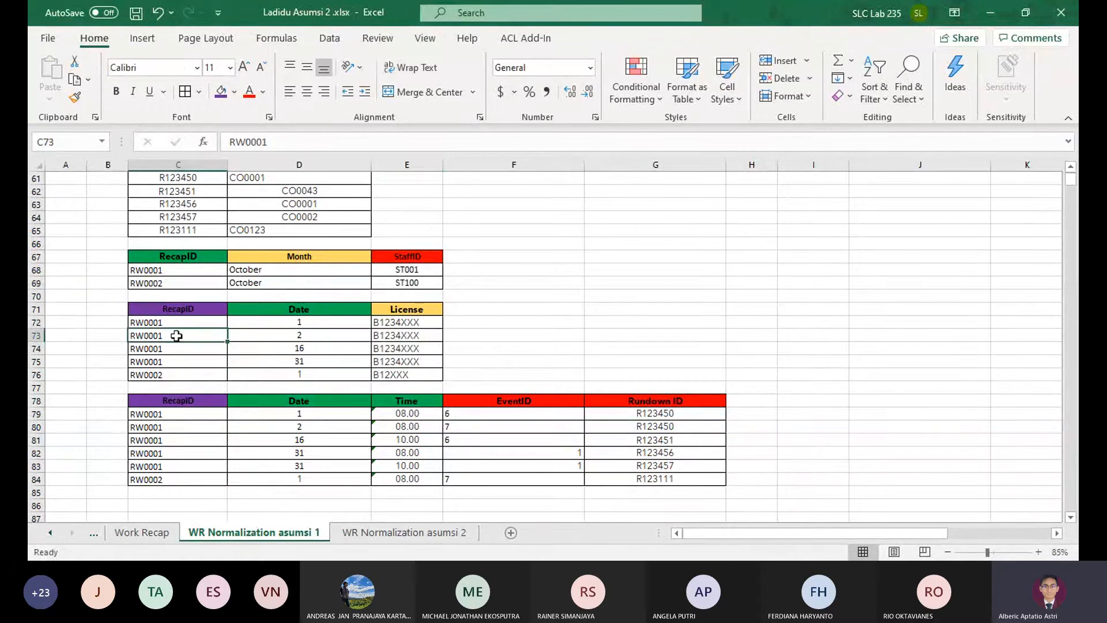
pyautogui.click(423, 333)
pyautogui.click(430, 362)
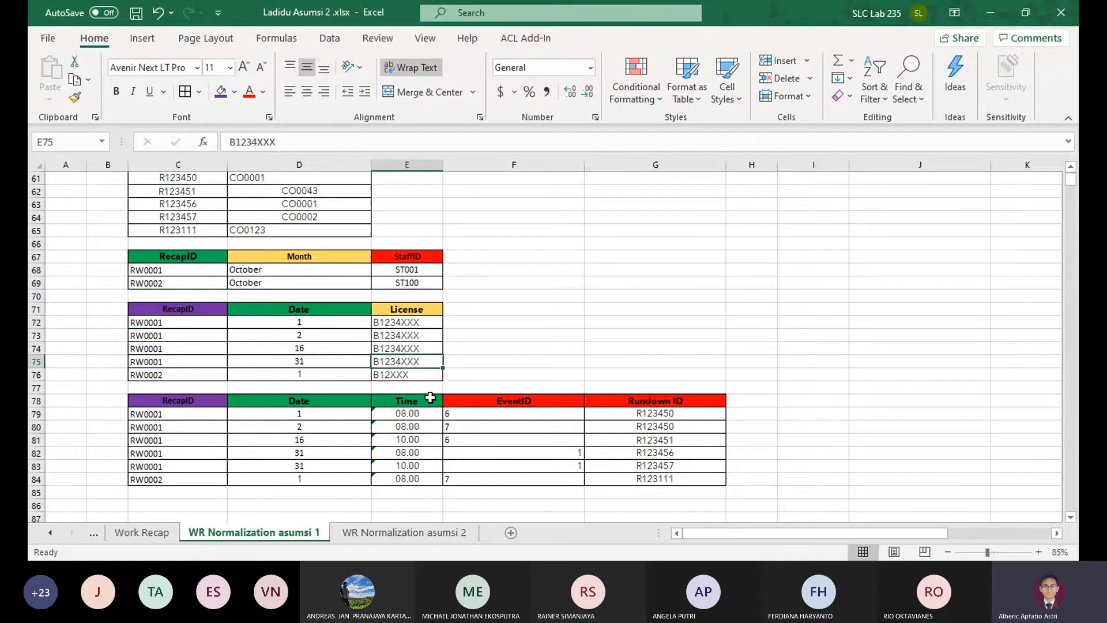
pyautogui.click(513, 371)
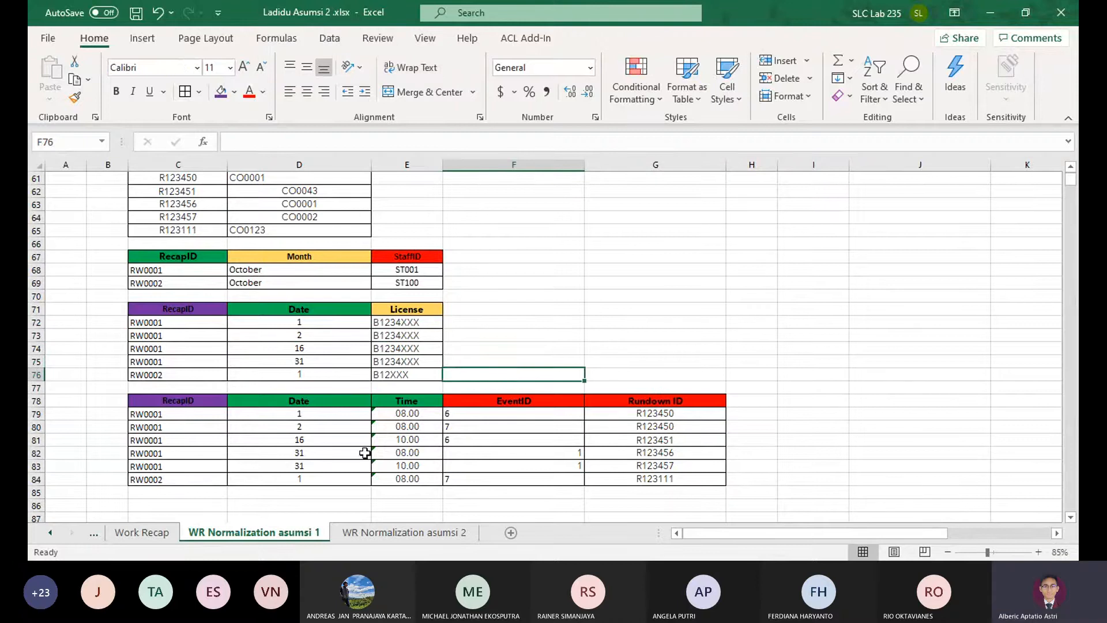
# Review the whole asumsi 1 normalization from the UNF table through the dependencies to the last 3NF table
pyautogui.scroll(15, 390, 442)
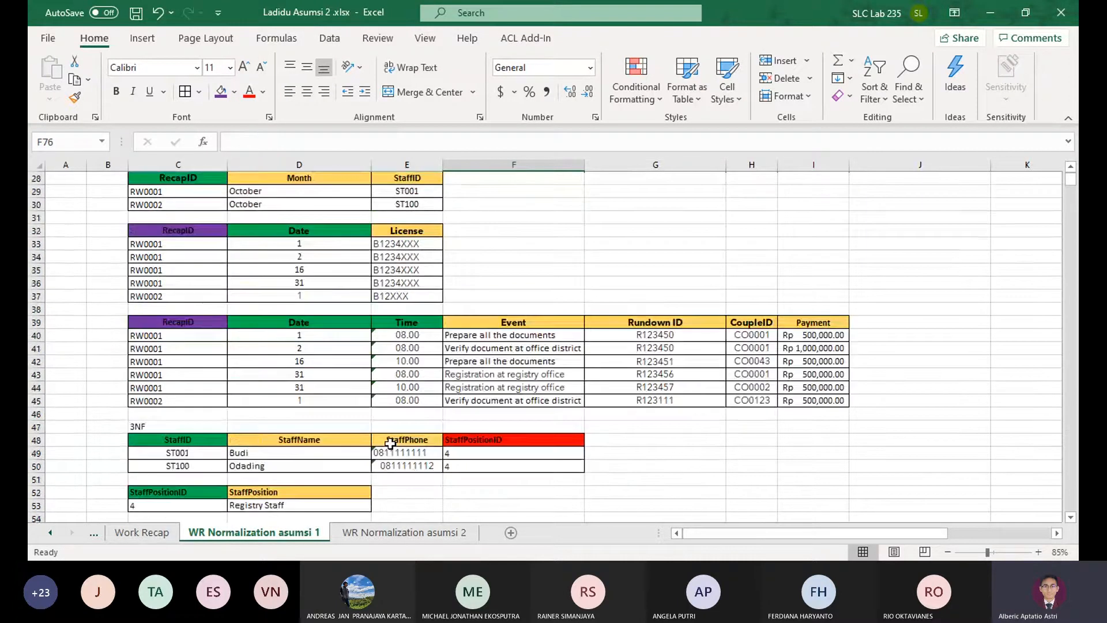
pyautogui.scroll(5, 390, 443)
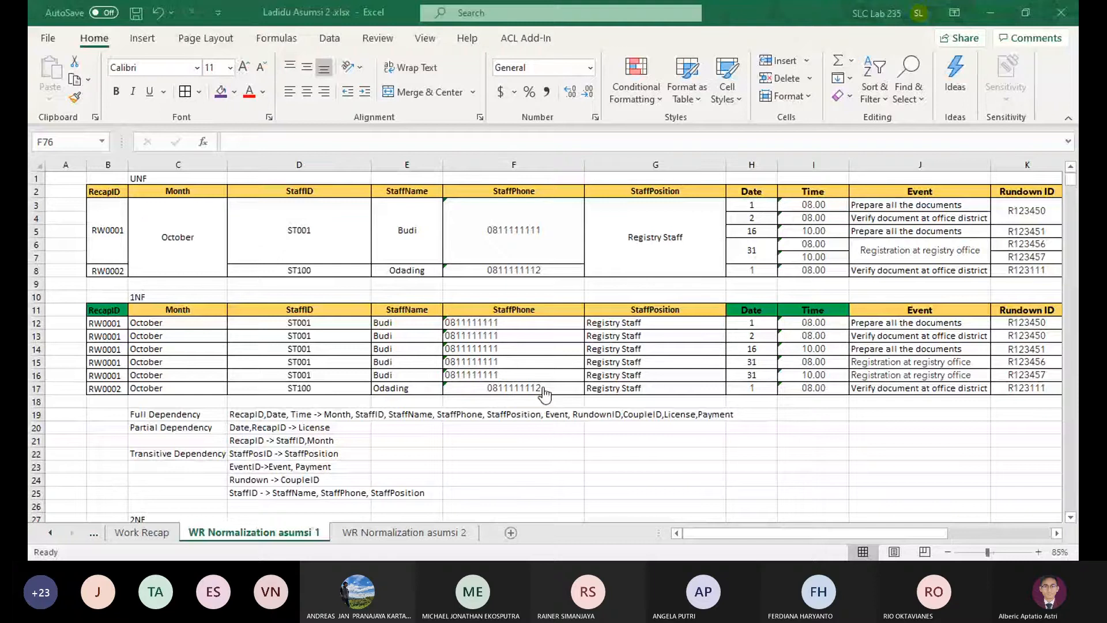
pyautogui.click(724, 7)
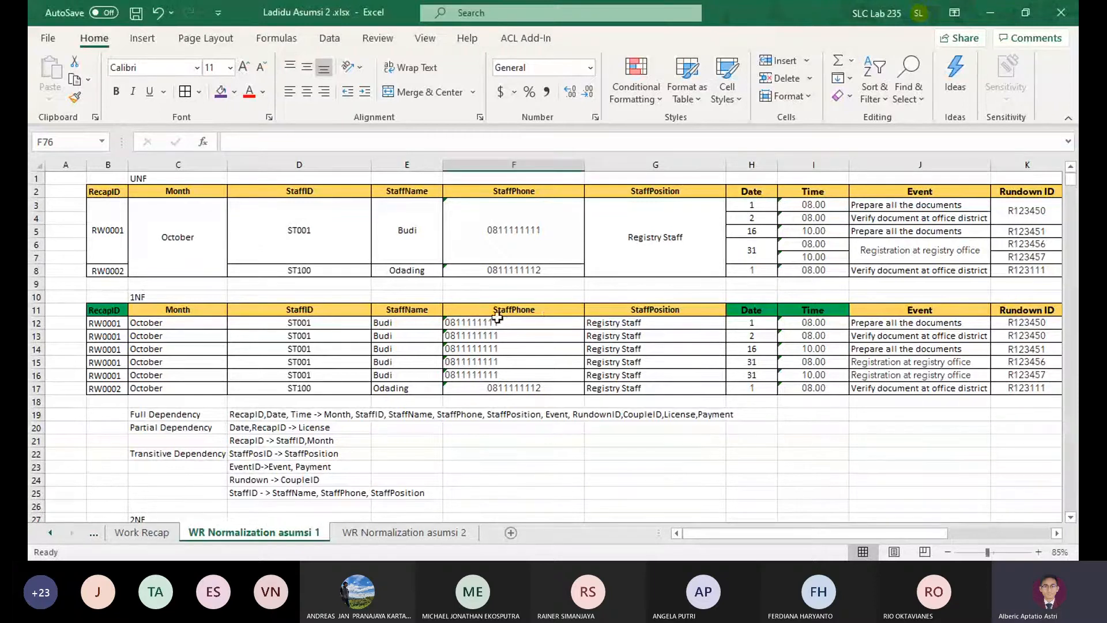
pyautogui.scroll(-8, 431, 303)
pyautogui.scroll(8, 438, 311)
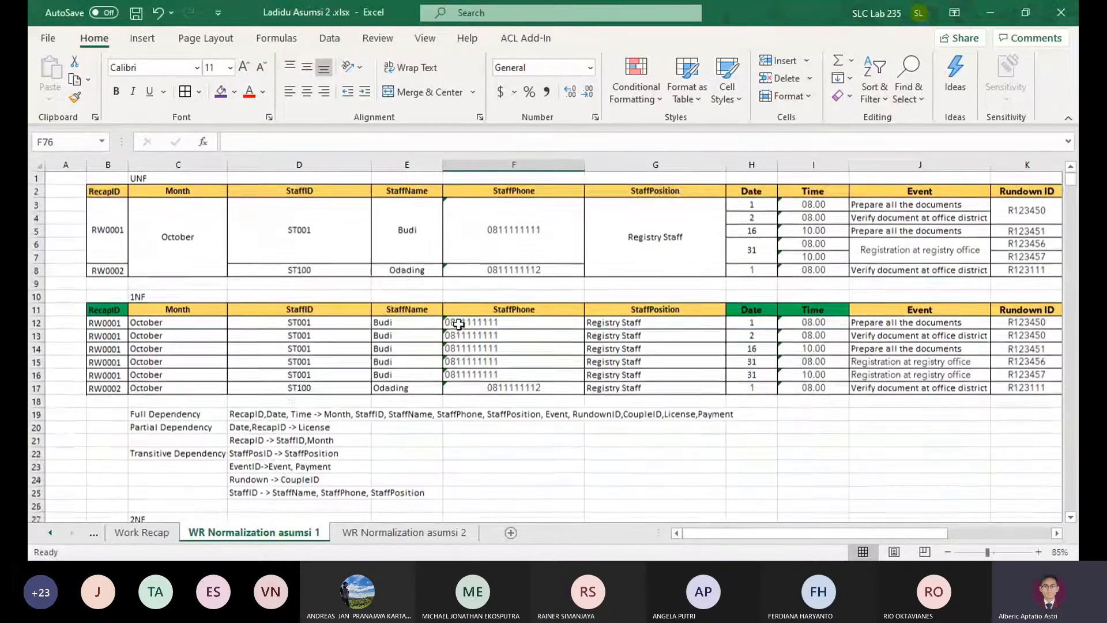
pyautogui.scroll(-1, 516, 339)
pyautogui.scroll(-8, 515, 339)
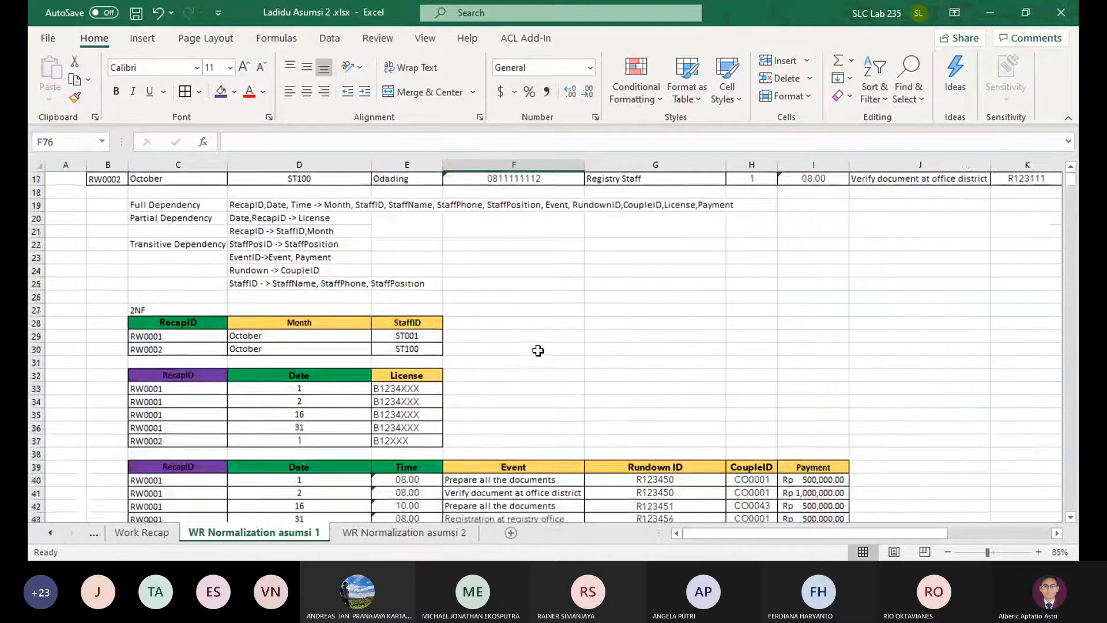
pyautogui.scroll(3, 537, 350)
pyautogui.scroll(7, 537, 350)
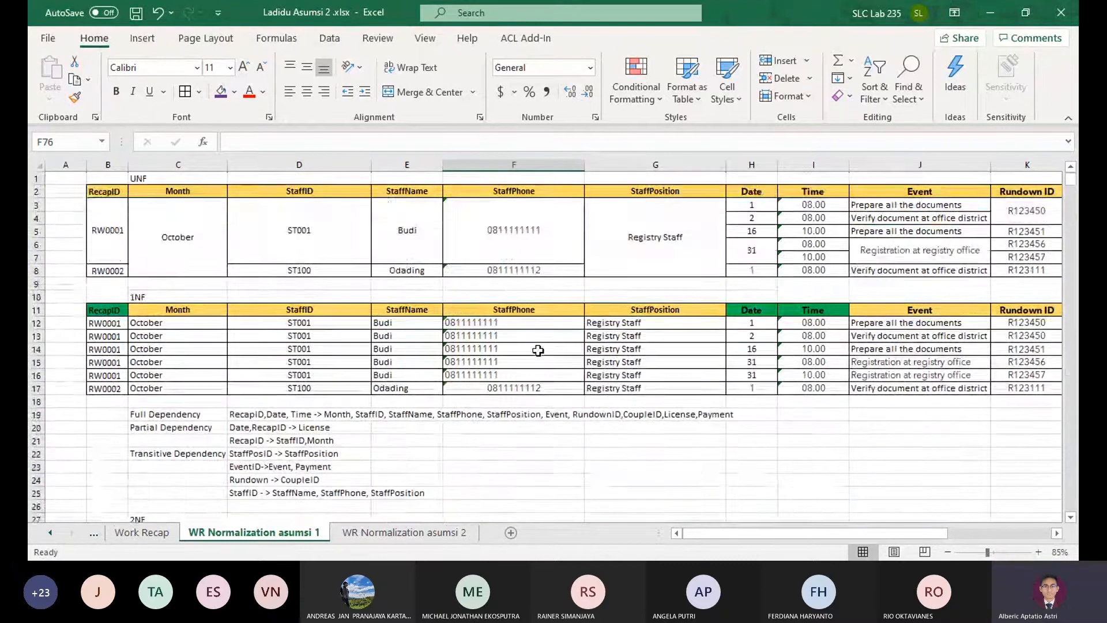
pyautogui.scroll(-6, 538, 349)
pyautogui.scroll(-17, 538, 350)
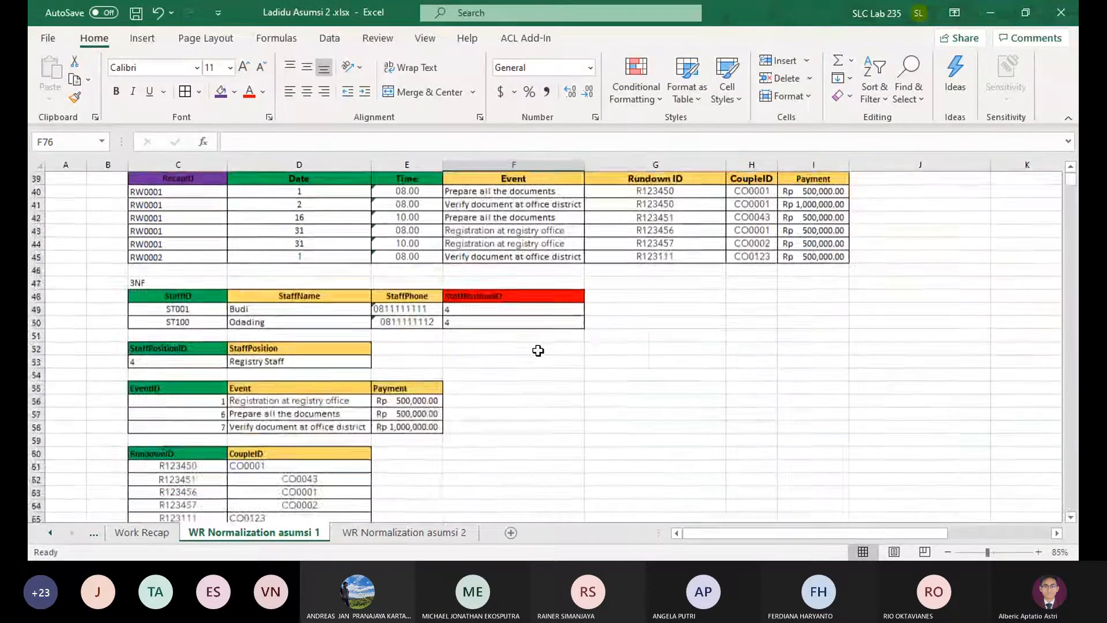
pyautogui.scroll(-1, 538, 350)
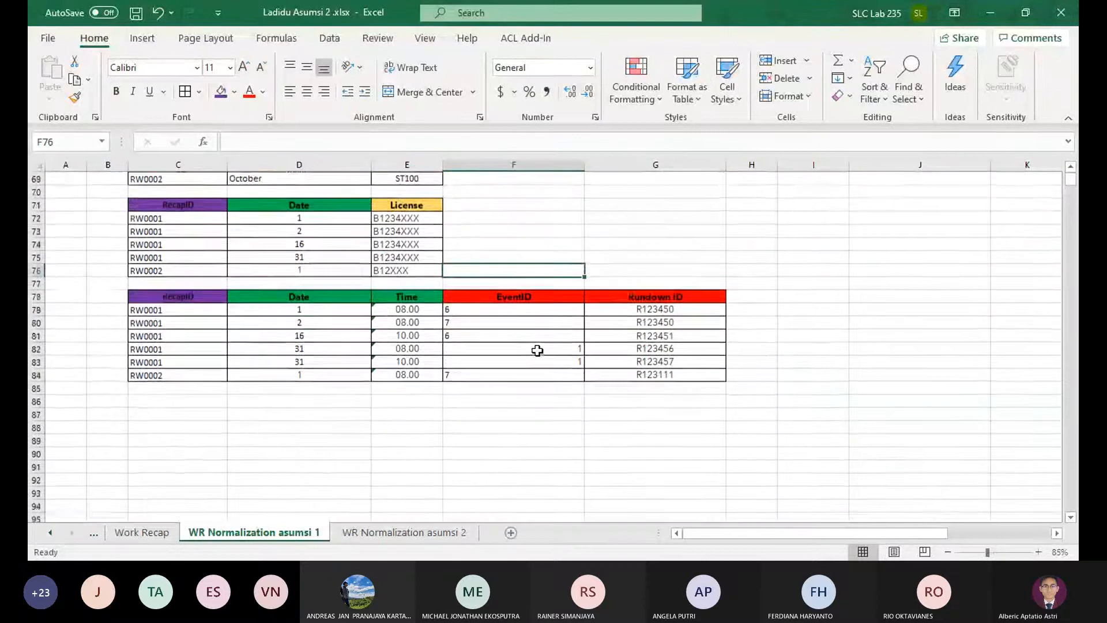
pyautogui.scroll(18, 538, 350)
pyautogui.scroll(5, 455, 406)
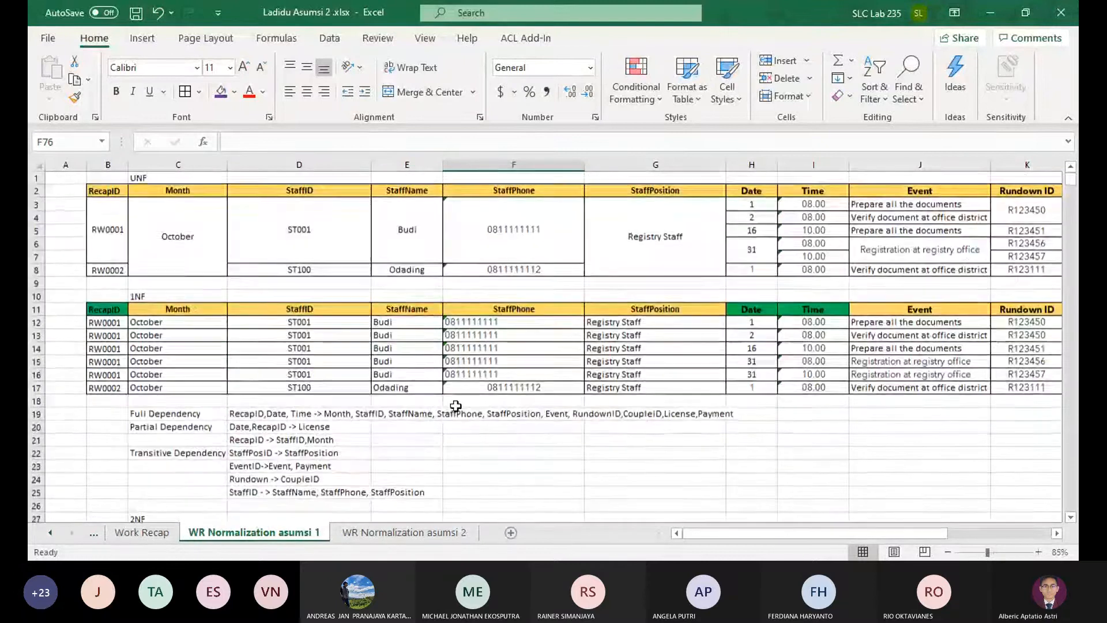
# Add a new worksheet after WR Normalization asumsi 2 and rename it 3NF GABUNGAN
pyautogui.click(510, 532)
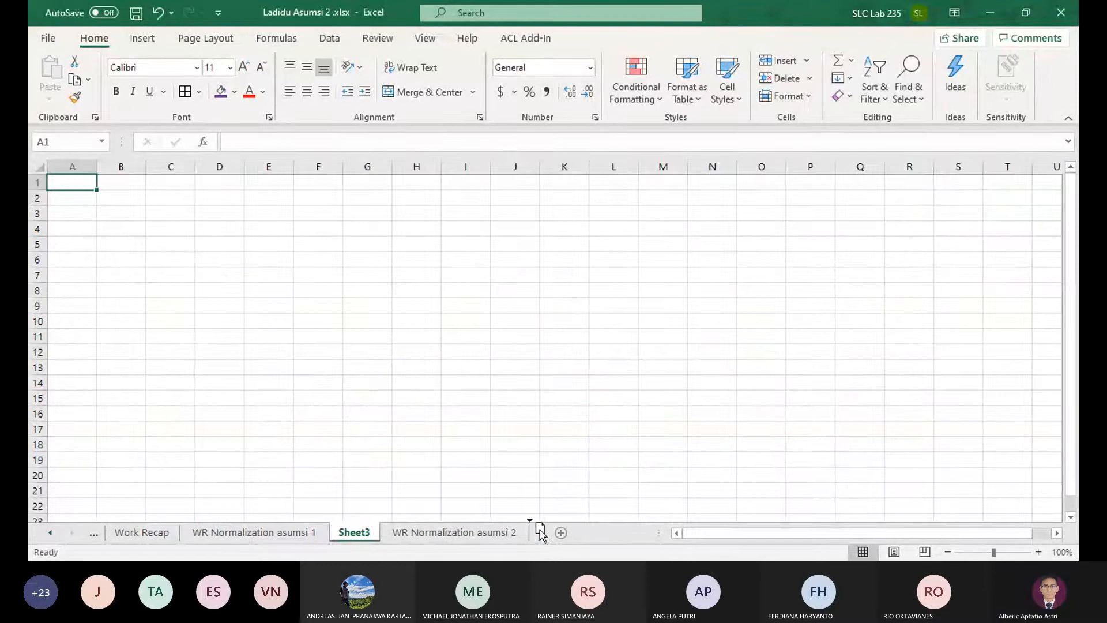
pyautogui.moveTo(540, 530); pyautogui.dragTo(540, 532)
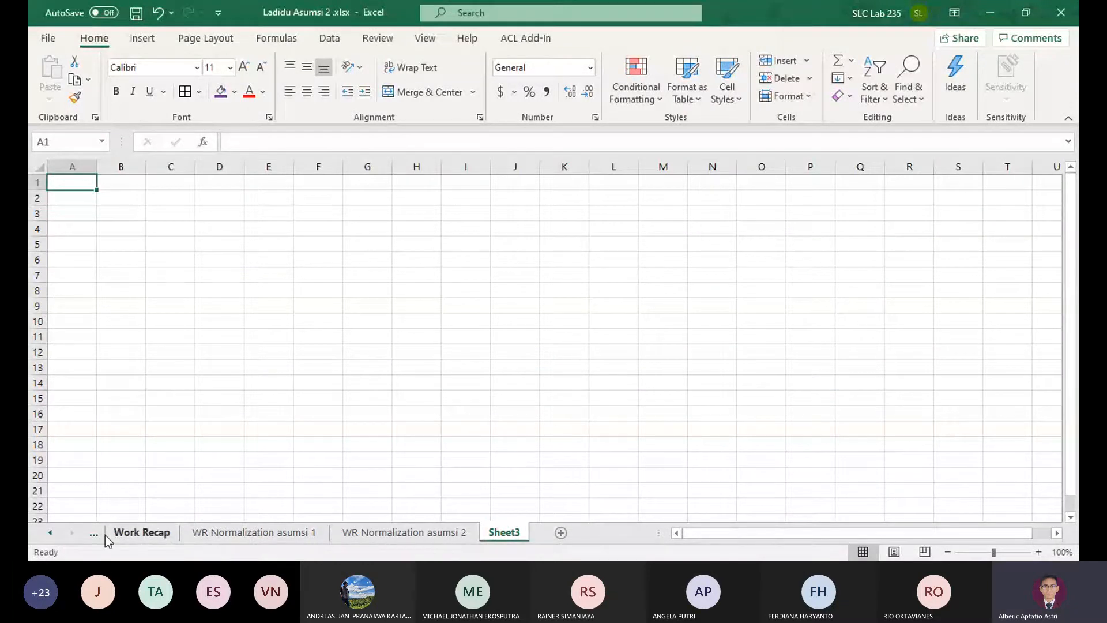
pyautogui.click(52, 533)
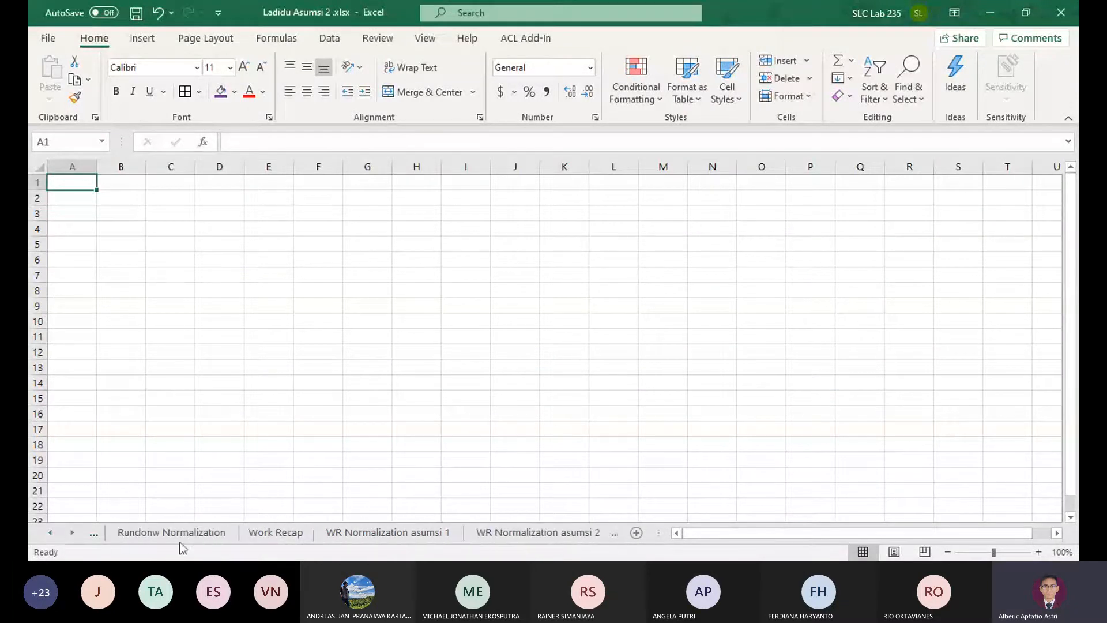
pyautogui.click(599, 534)
pyautogui.doubleClick(503, 532)
pyautogui.write('3')
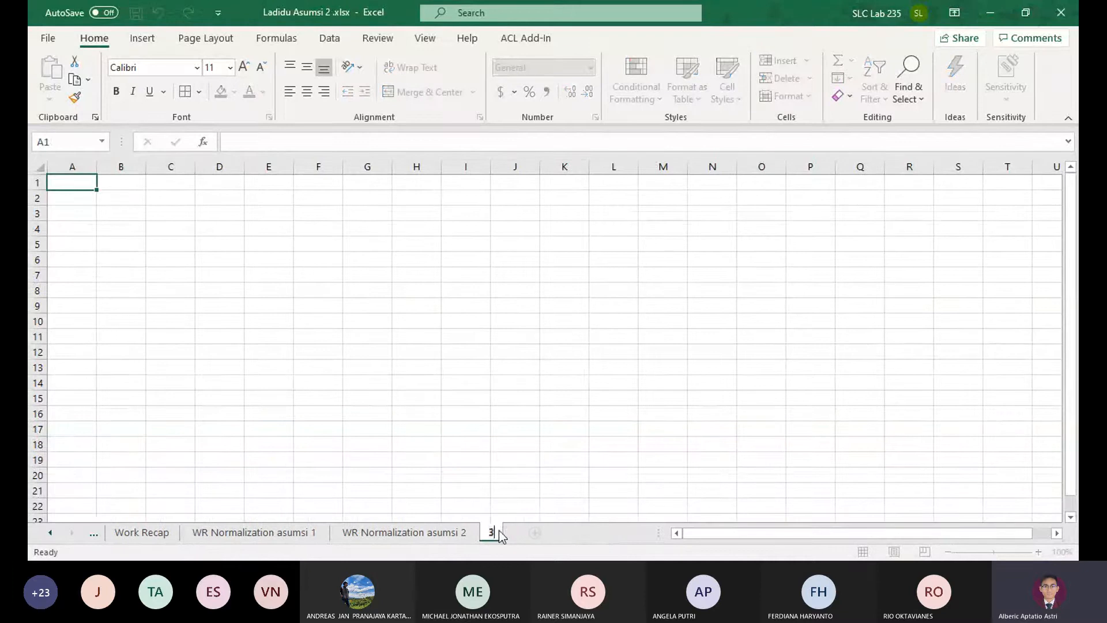
pyautogui.write('NF GABUNGAN')
pyautogui.press('Return')
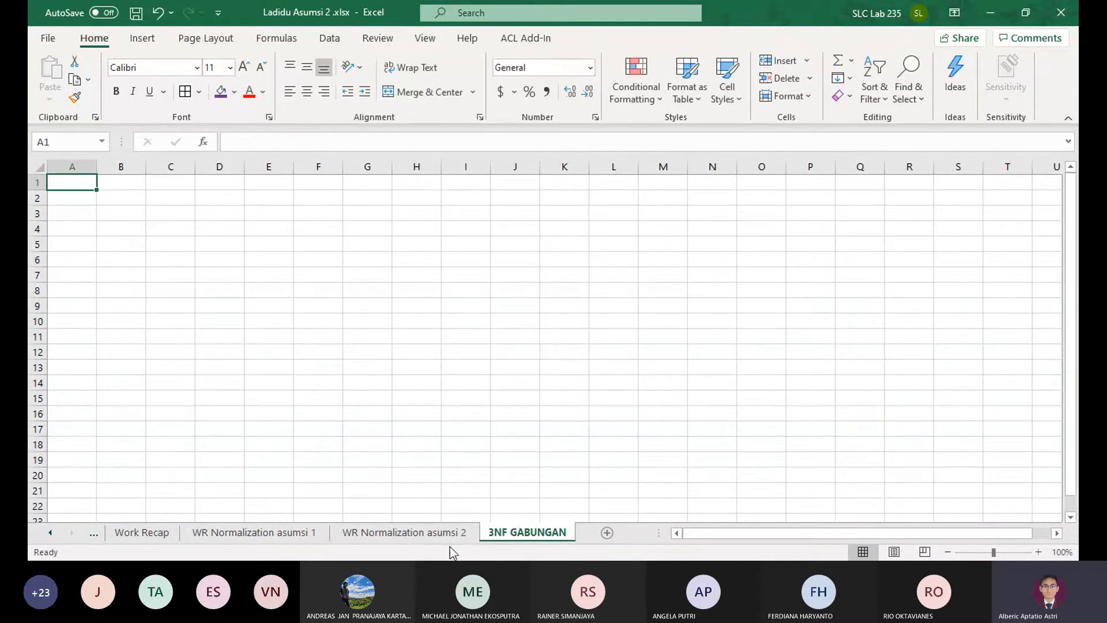
# Compare the 3NF tables on the asumsi 1 and asumsi 2 sheets, especially the keys of the Date, Time and EventID table
pyautogui.click(426, 537)
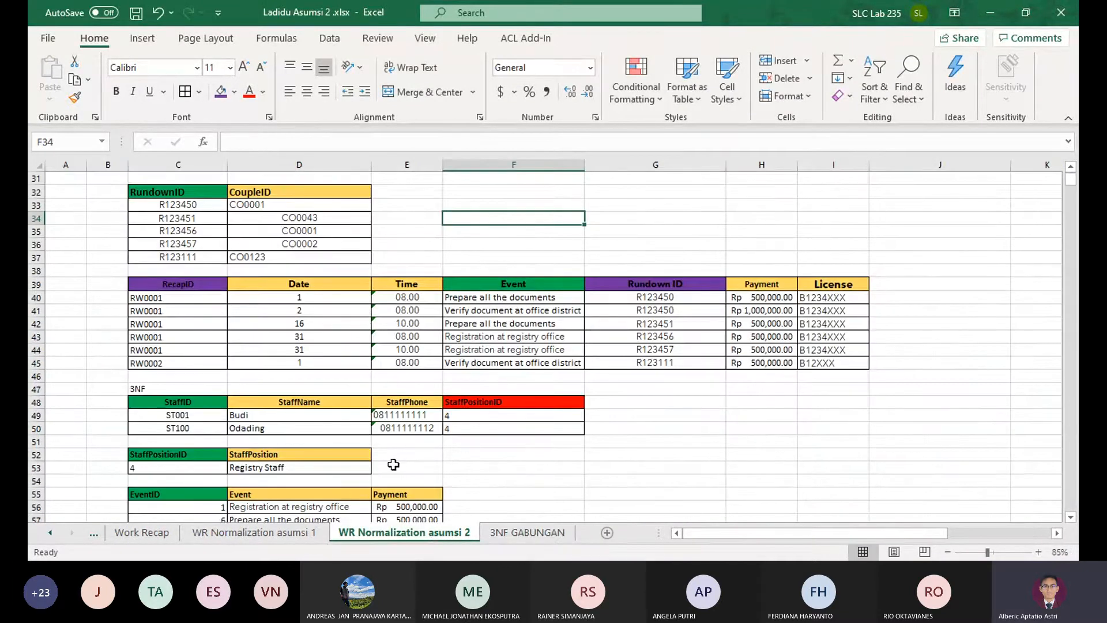
pyautogui.scroll(-5, 393, 464)
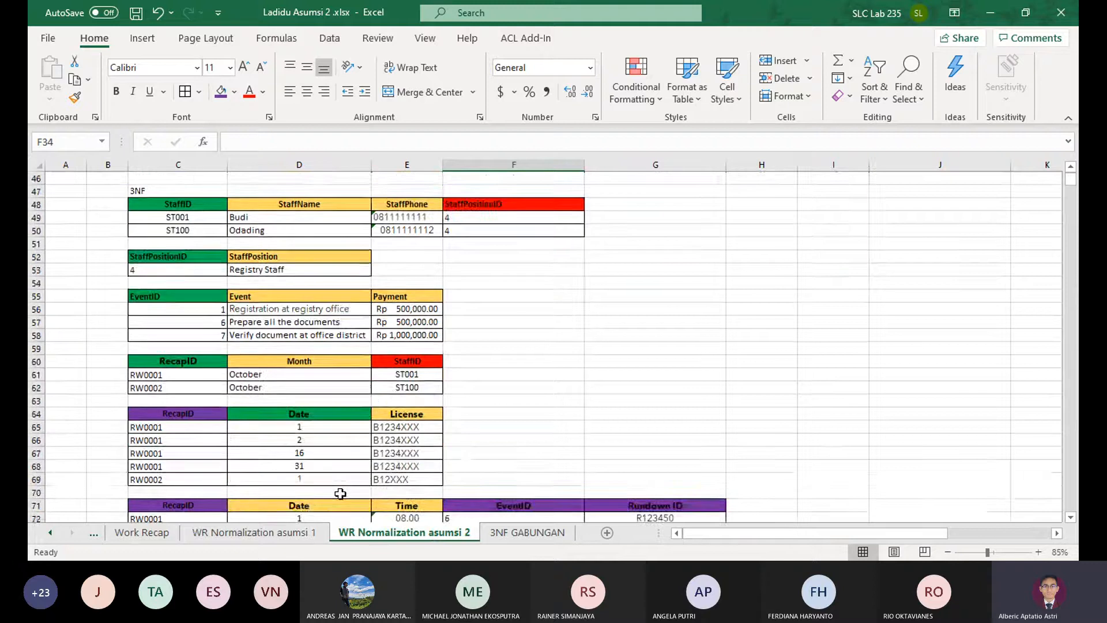
pyautogui.click(292, 535)
pyautogui.scroll(-8, 403, 465)
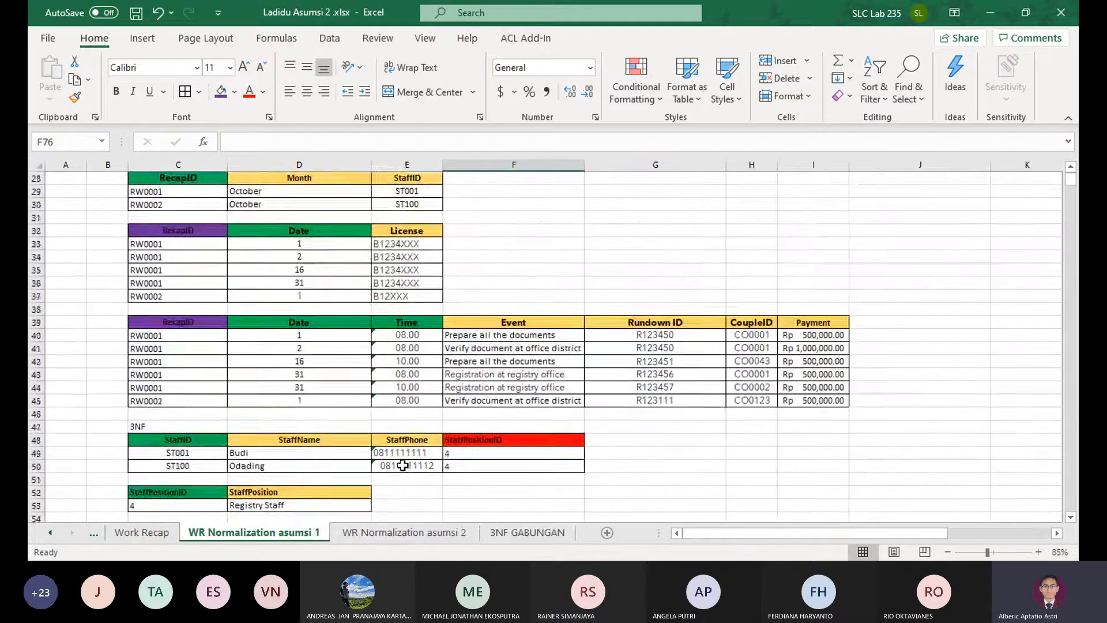
pyautogui.scroll(-10, 403, 465)
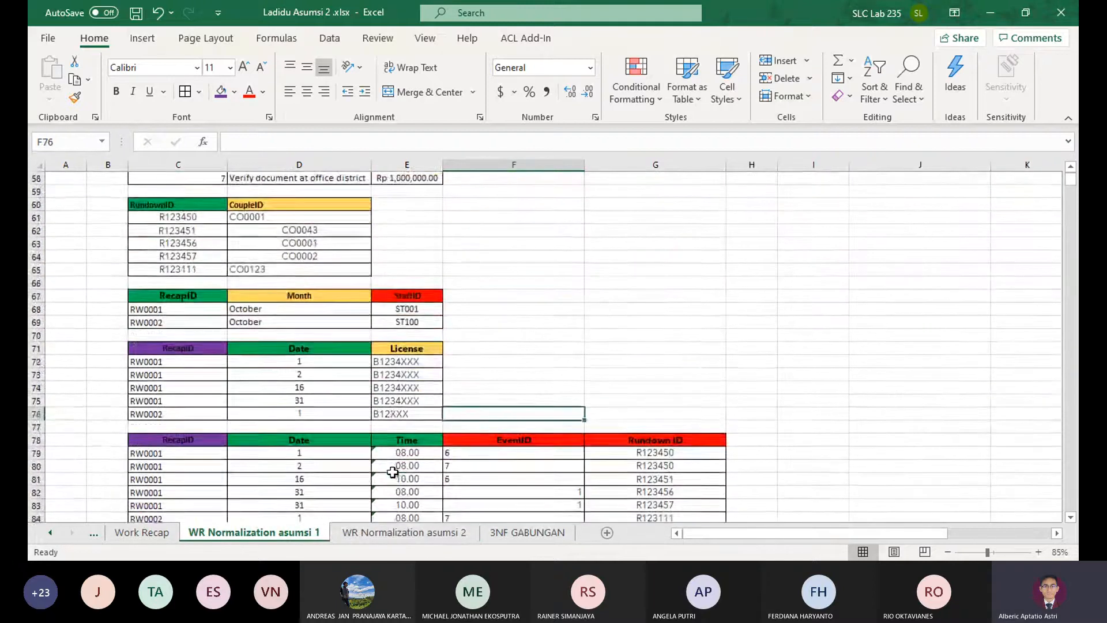
pyautogui.scroll(-2, 393, 472)
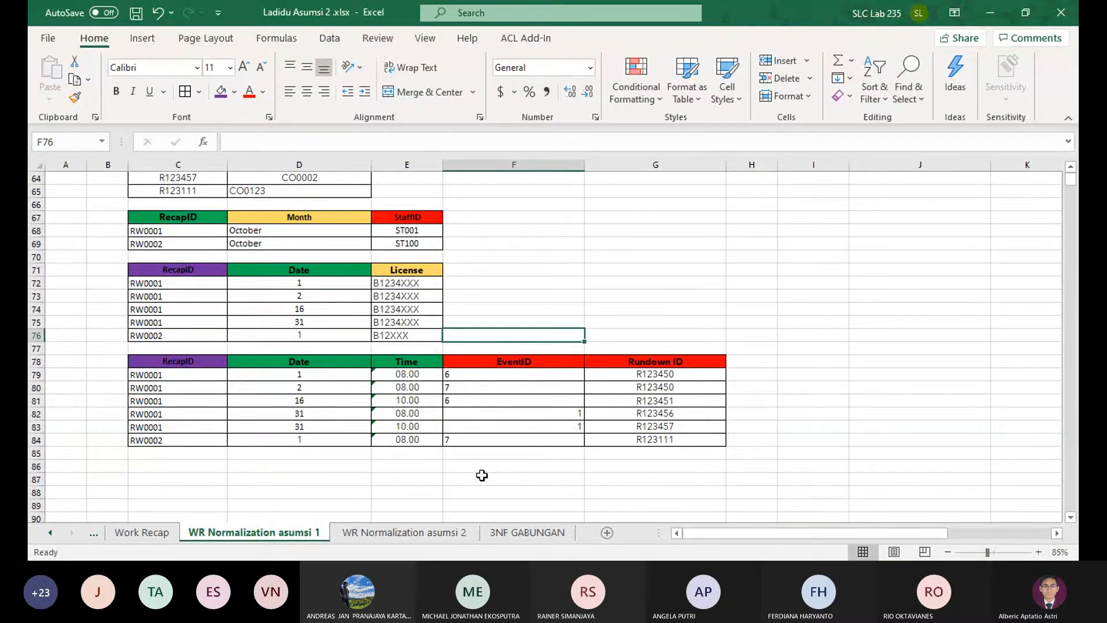
pyautogui.click(404, 532)
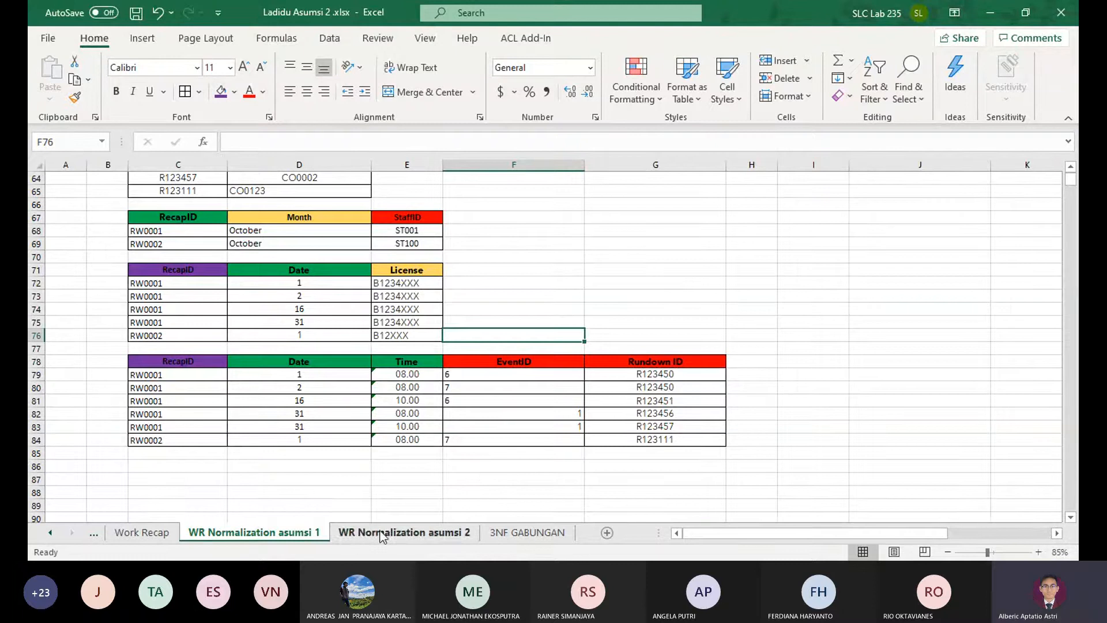
pyautogui.scroll(-6, 396, 484)
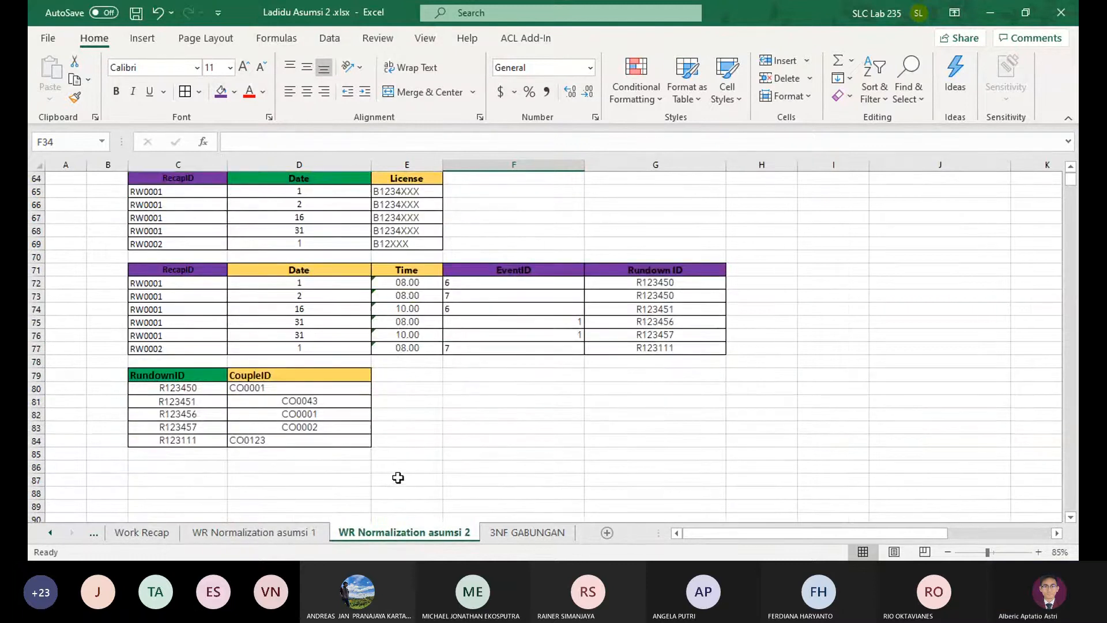
pyautogui.scroll(1, 330, 444)
pyautogui.click(300, 531)
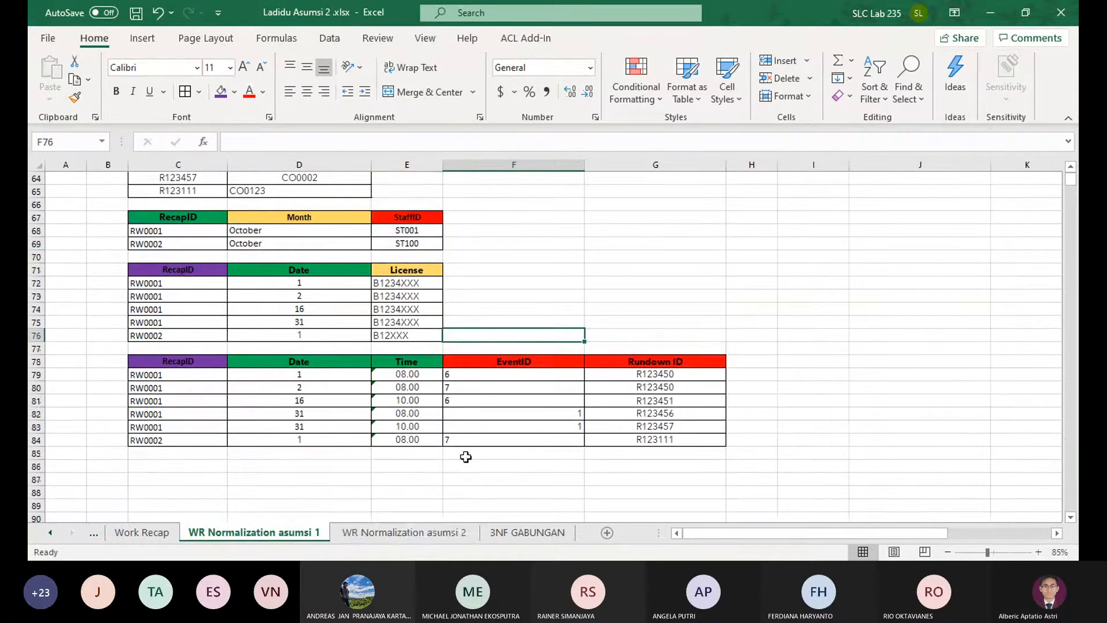
pyautogui.click(430, 531)
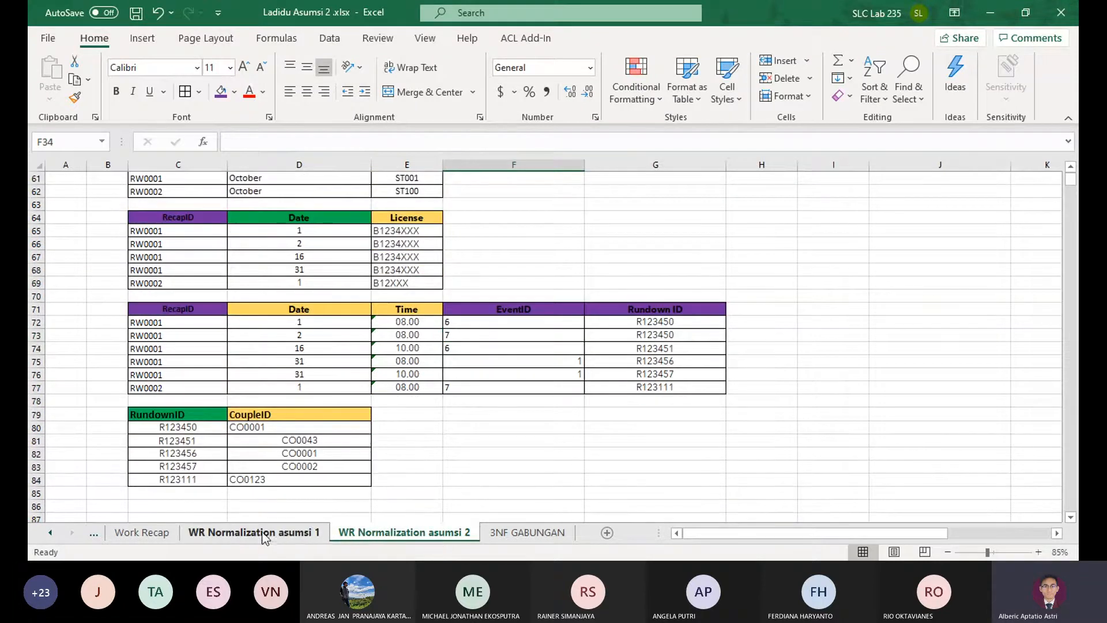
pyautogui.click(267, 533)
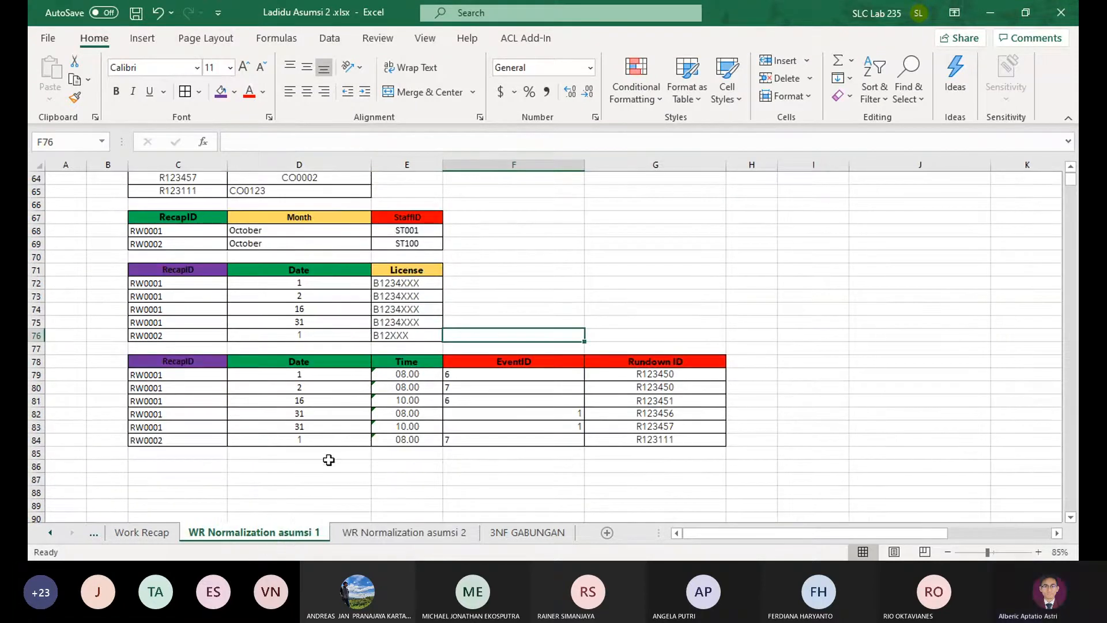
pyautogui.scroll(1, 326, 464)
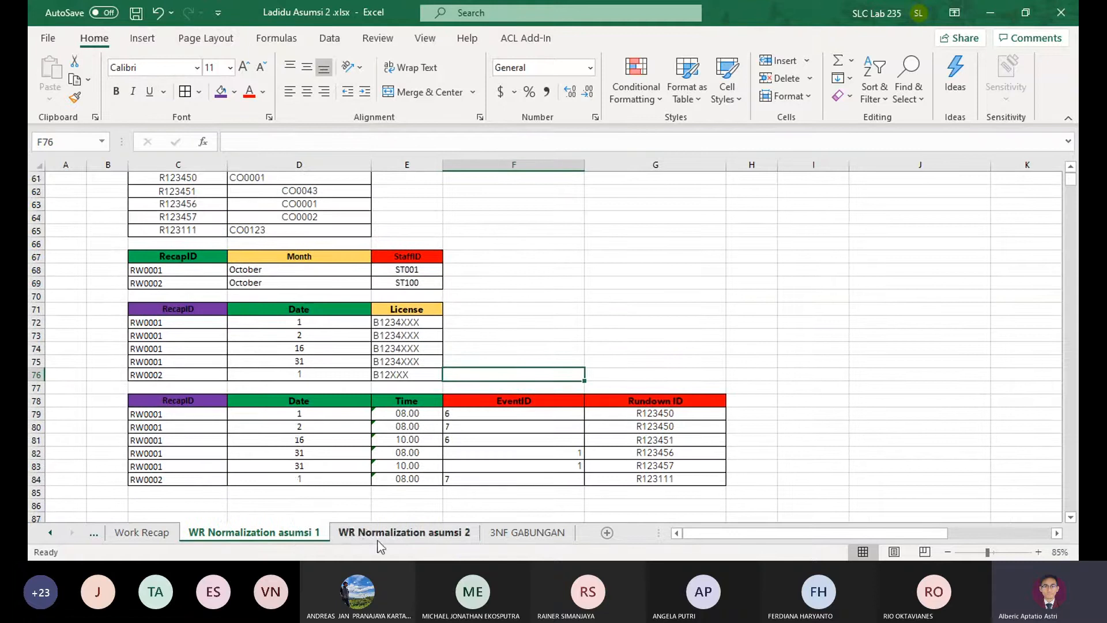
pyautogui.click(381, 535)
pyautogui.click(265, 533)
pyautogui.click(353, 534)
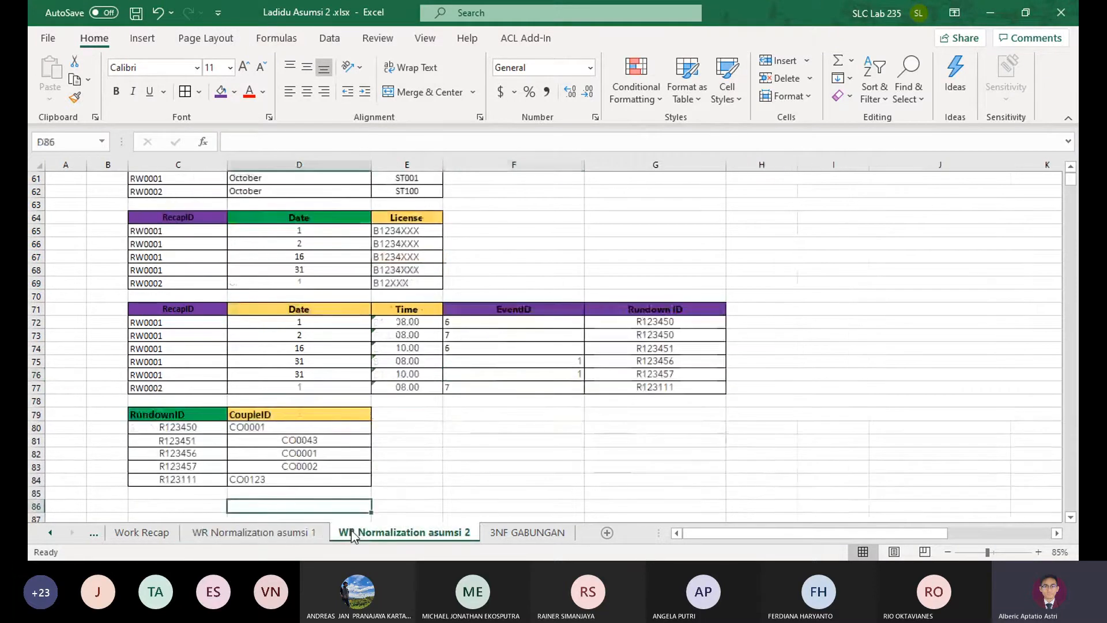
pyautogui.click(281, 534)
# Copy all the 3NF tables in C48:G85 of the WR Normalization asumsi 1 sheet
pyautogui.scroll(8, 376, 463)
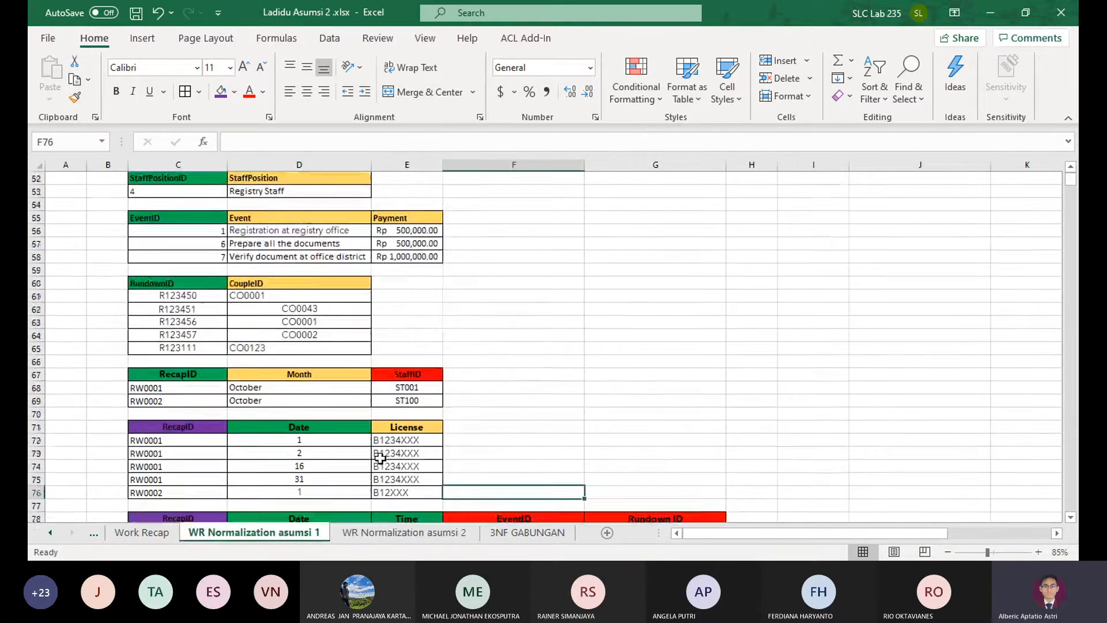
pyautogui.moveTo(165, 325); pyautogui.dragTo(678, 392)
pyautogui.hotkey('ctrl', 'c')
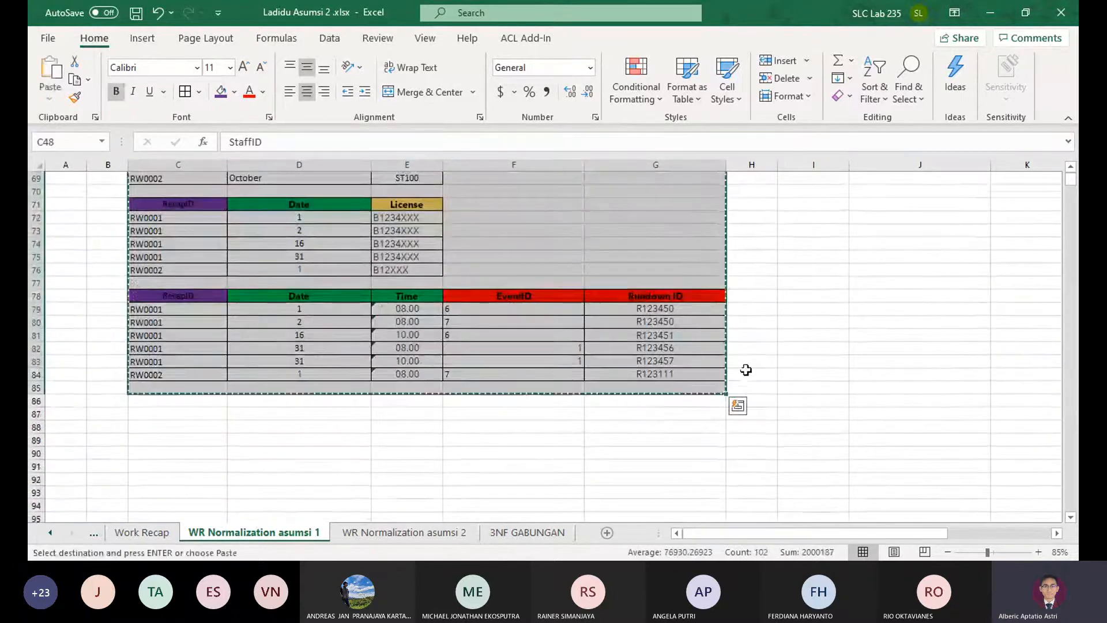
pyautogui.scroll(12, 750, 363)
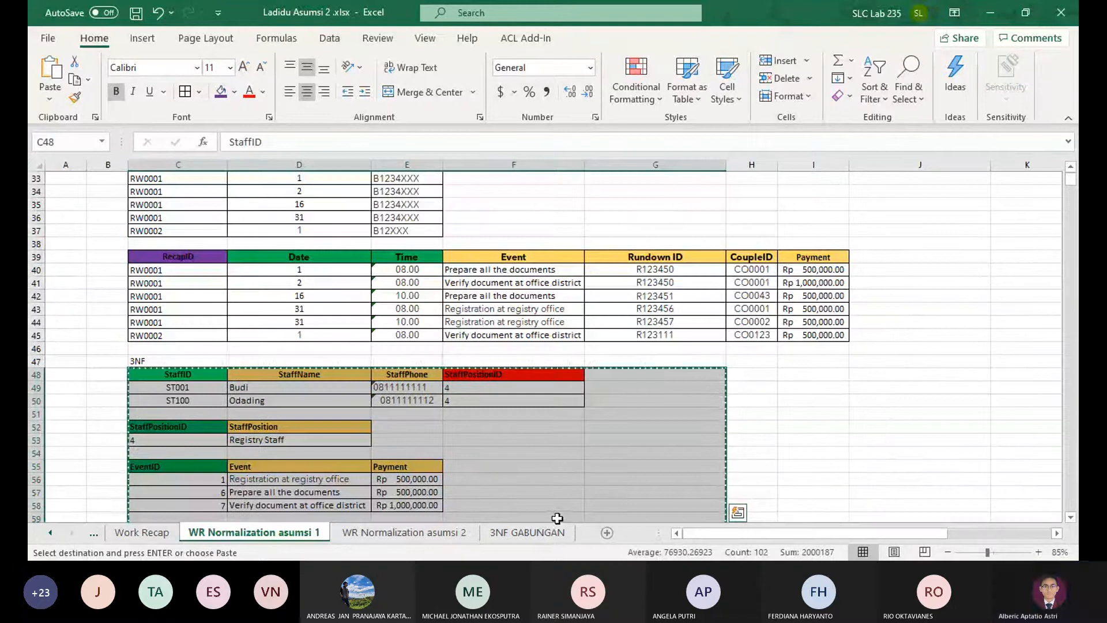
# Try a default paste of the copied 3NF tables at A1 of the 3NF GABUNGAN sheet and undo it
pyautogui.click(527, 532)
pyautogui.hotkey('ctrl', 'v')
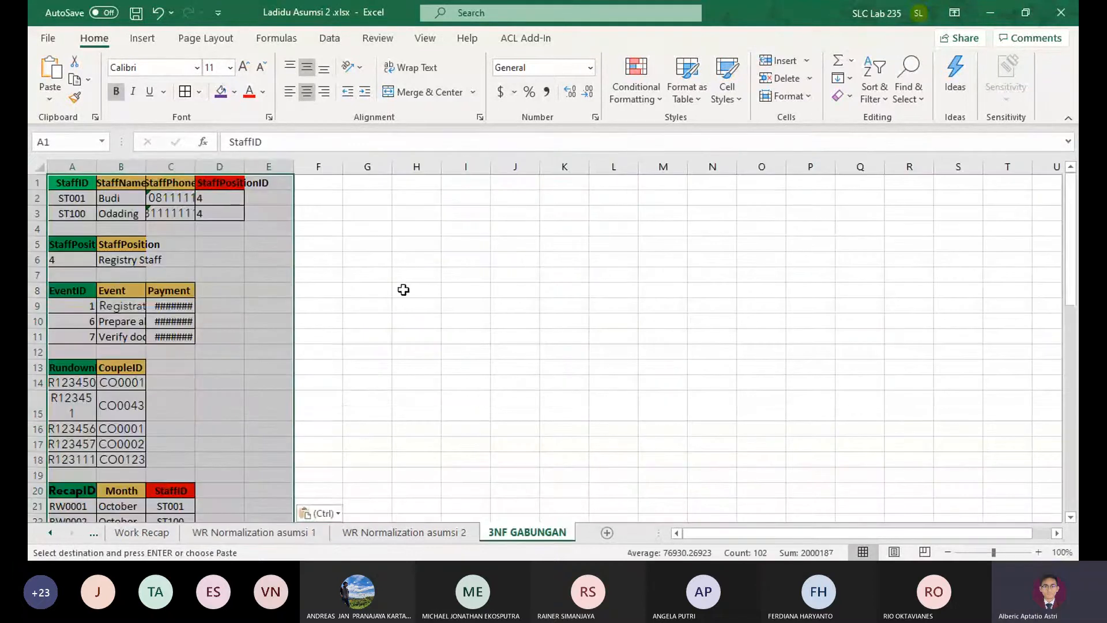
pyautogui.click(320, 512)
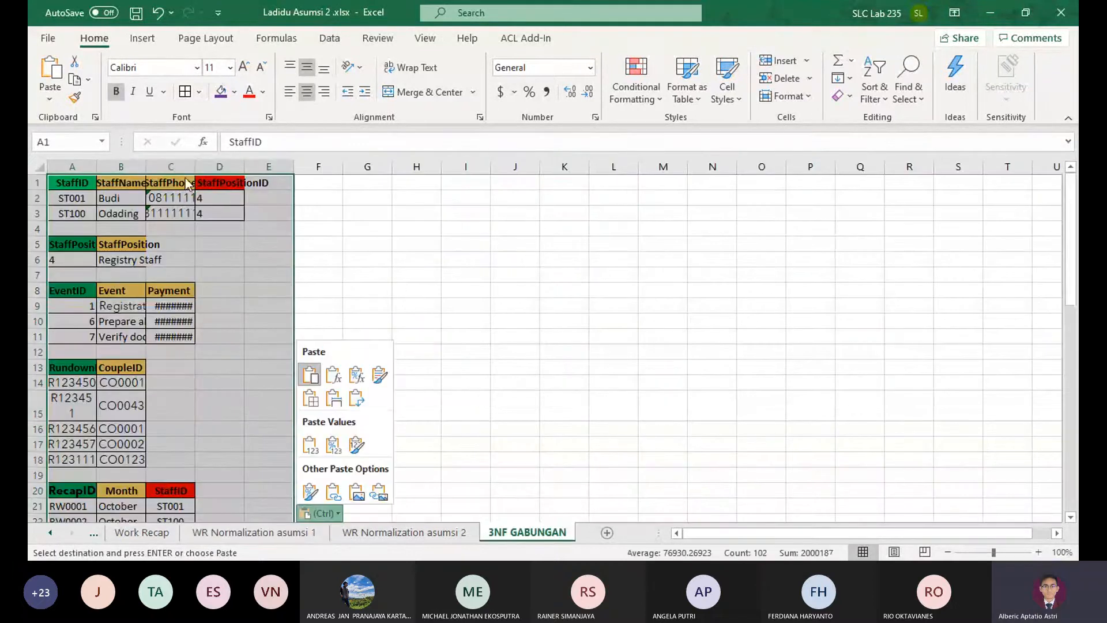
pyautogui.click(312, 375)
pyautogui.hotkey('ctrl', 'z')
pyautogui.hotkey('ctrl', 'y')
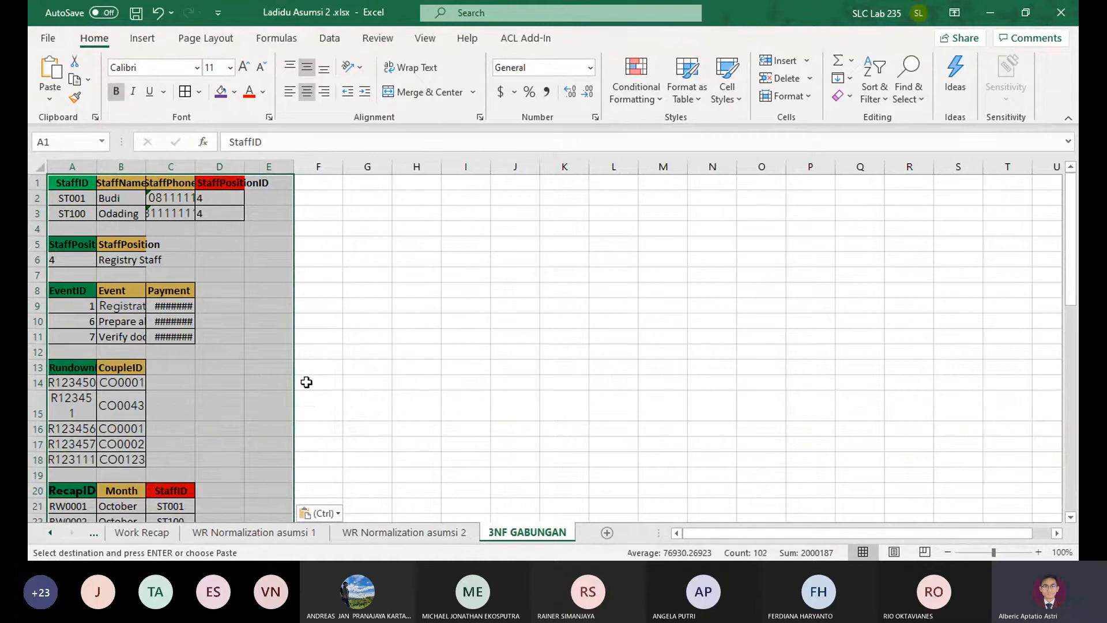
pyautogui.click(404, 382)
pyautogui.hotkey('ctrl', 'z')
# Paste the copied asumsi 1 3NF tables at A1 of the 3NF GABUNGAN sheet, keeping the source column widths
pyautogui.click(186, 248)
pyautogui.click(89, 181)
pyautogui.hotkey('ctrl', 'v')
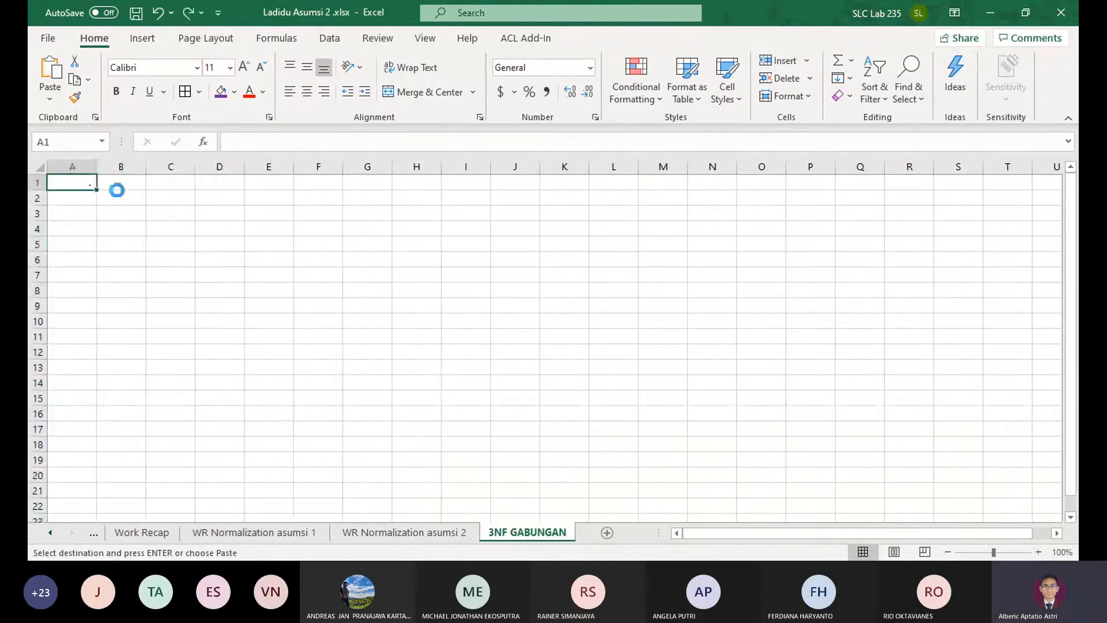
pyautogui.click(51, 103)
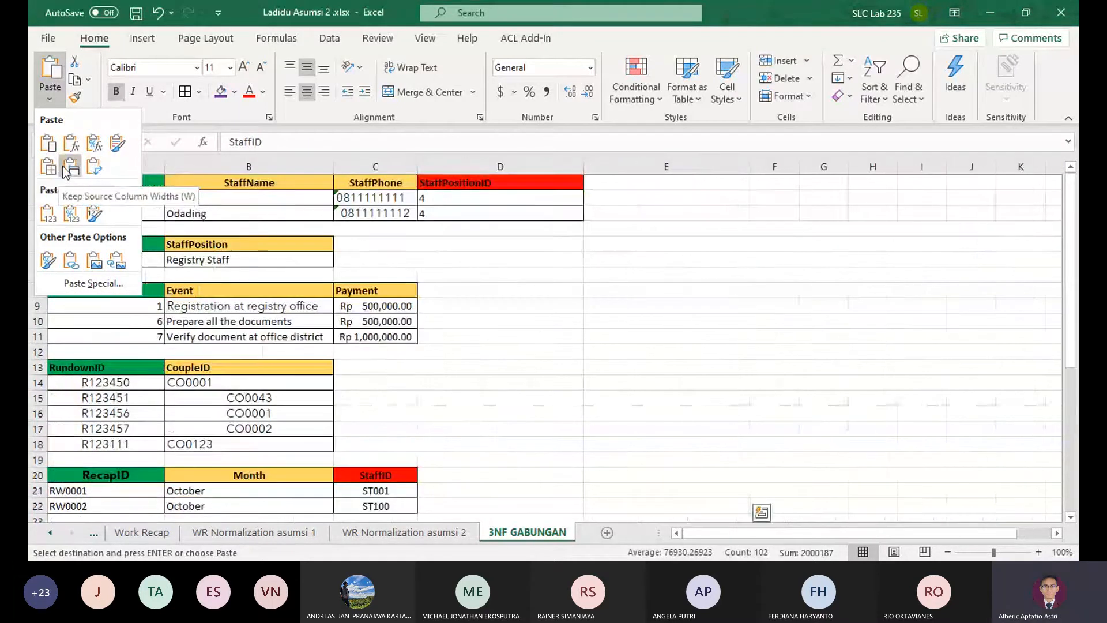
pyautogui.click(78, 176)
pyautogui.click(437, 274)
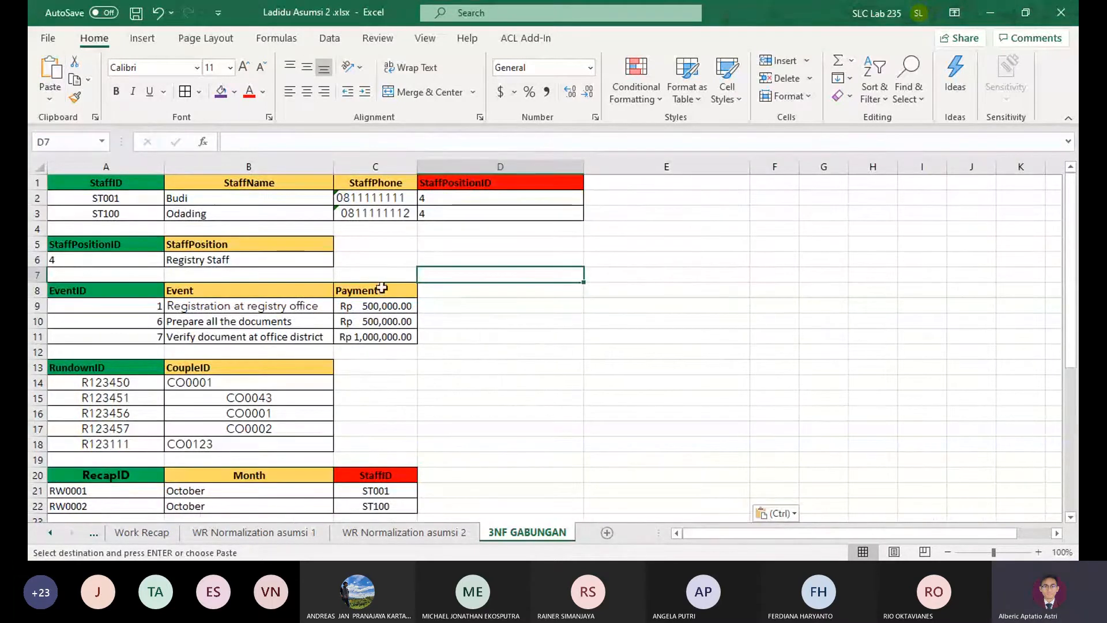
# Copy the 3NF tables from Couple in B59 through RundownEvent on the Rundonw Normalization sheet
pyautogui.click(56, 531)
pyautogui.click(55, 531)
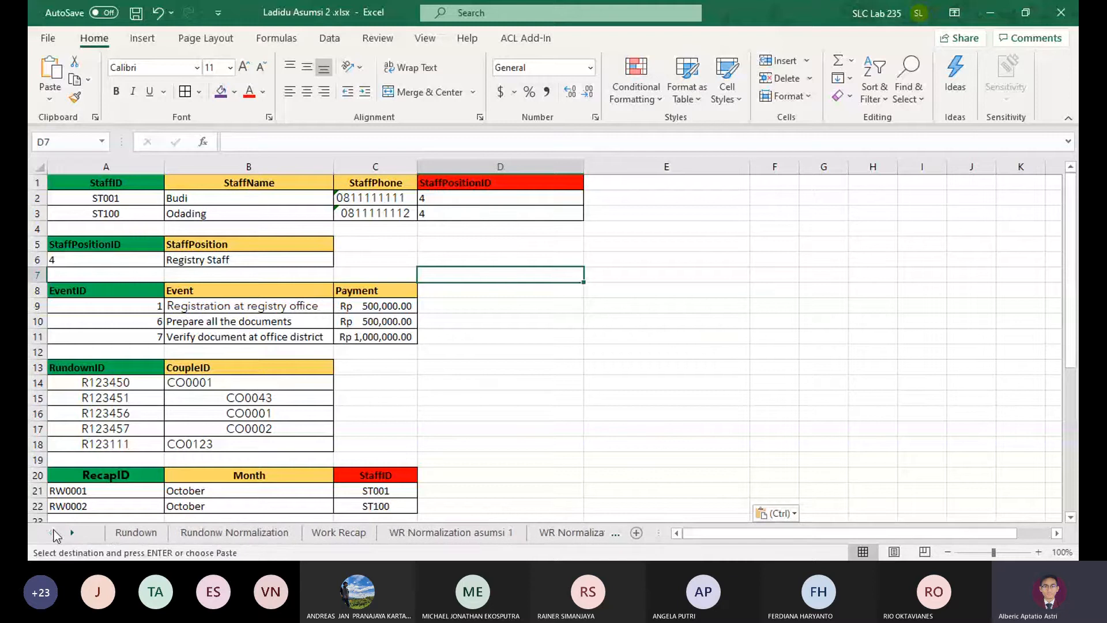
pyautogui.click(195, 533)
pyautogui.scroll(-7, 314, 444)
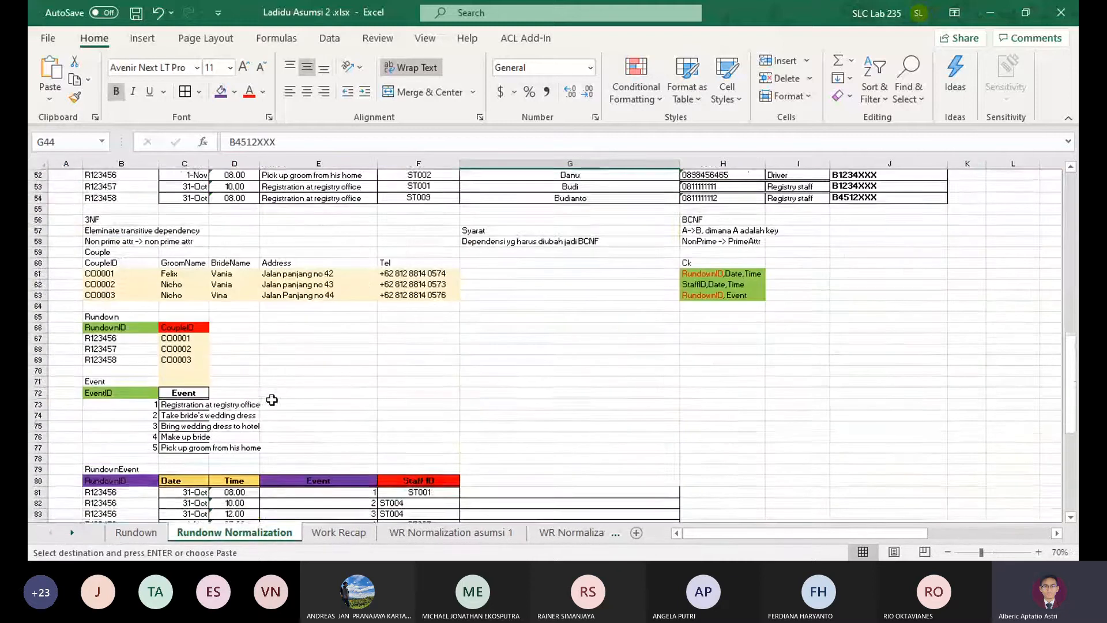
pyautogui.scroll(1, 135, 341)
pyautogui.moveTo(112, 286); pyautogui.dragTo(546, 405)
pyautogui.hotkey('ctrl', 'v')
pyautogui.hotkey('ctrl', 'z')
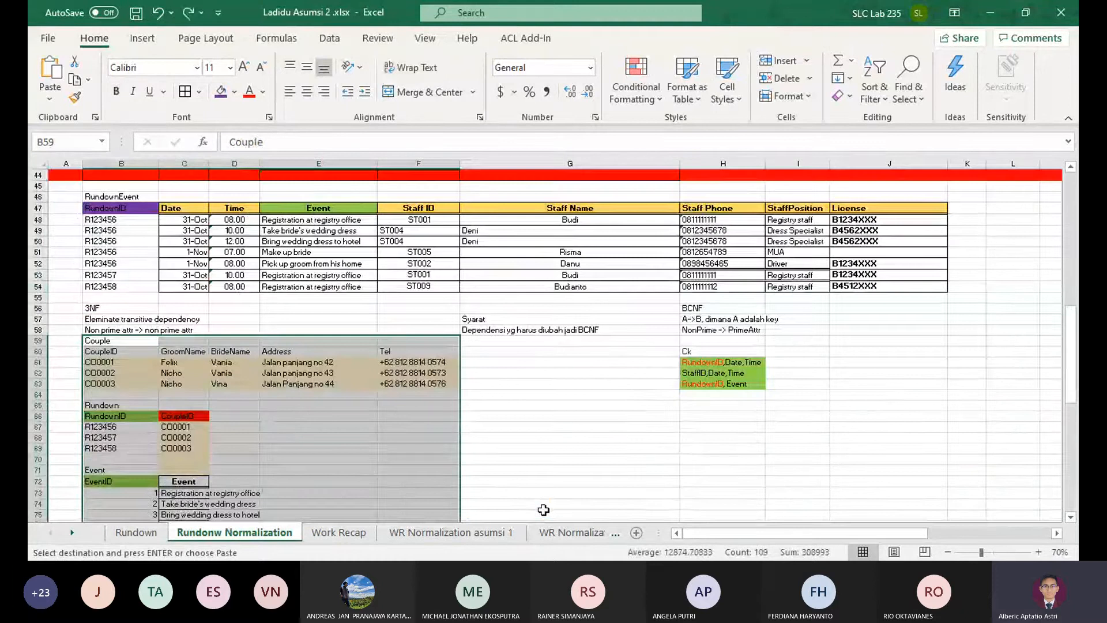
# Paste the copied Rundown 3NF tables at F1 of the 3NF GABUNGAN sheet, keeping the source column widths
pyautogui.click(585, 533)
pyautogui.click(582, 536)
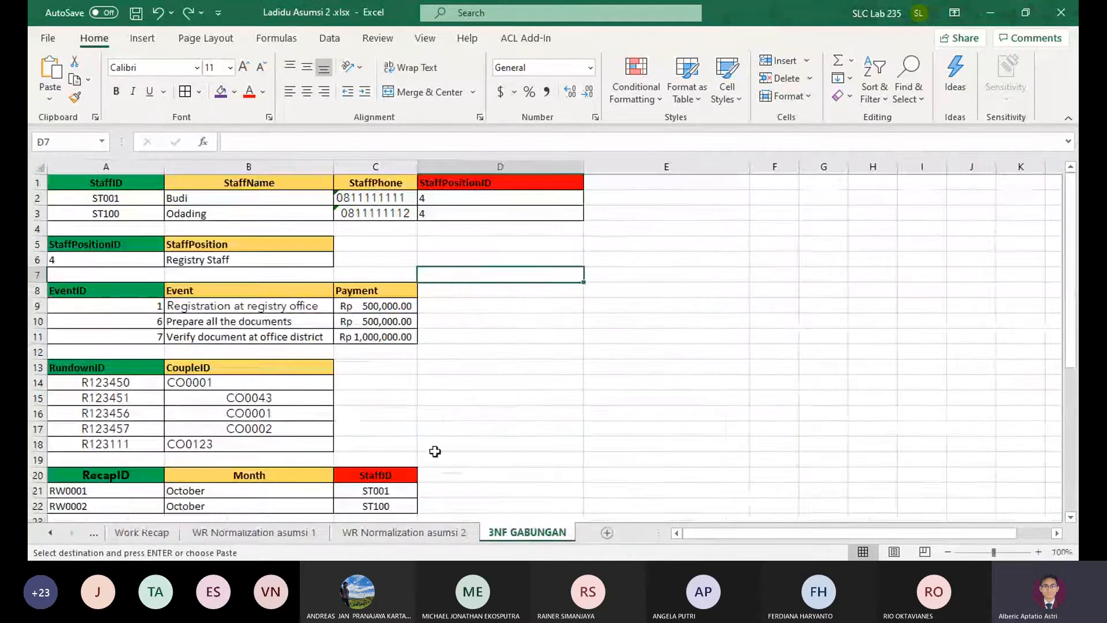
pyautogui.click(686, 184)
pyautogui.click(786, 185)
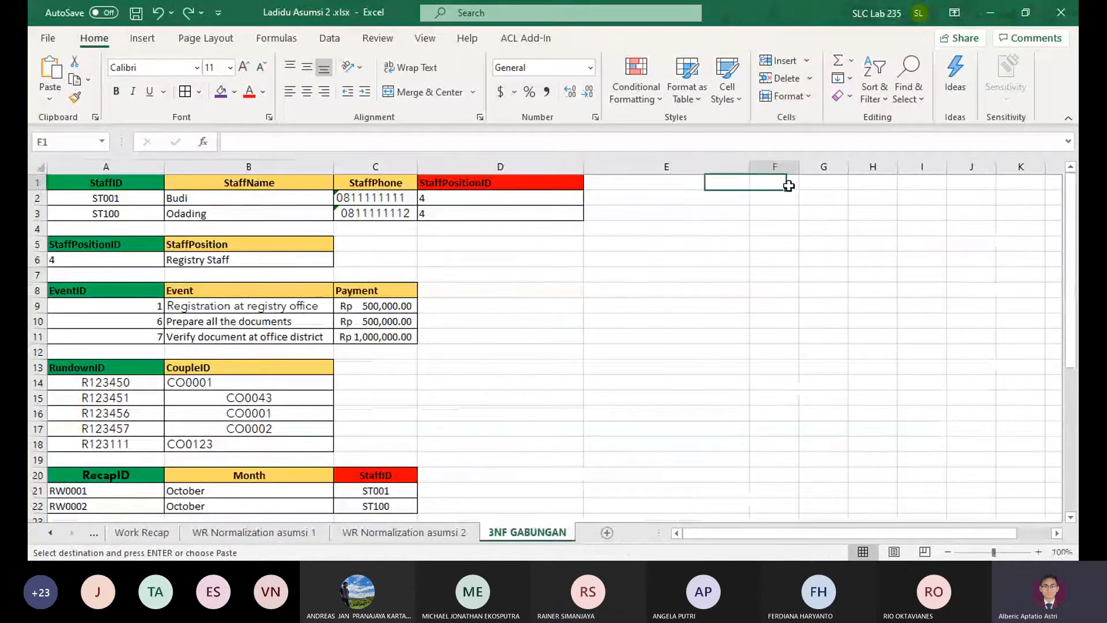
pyautogui.click(43, 101)
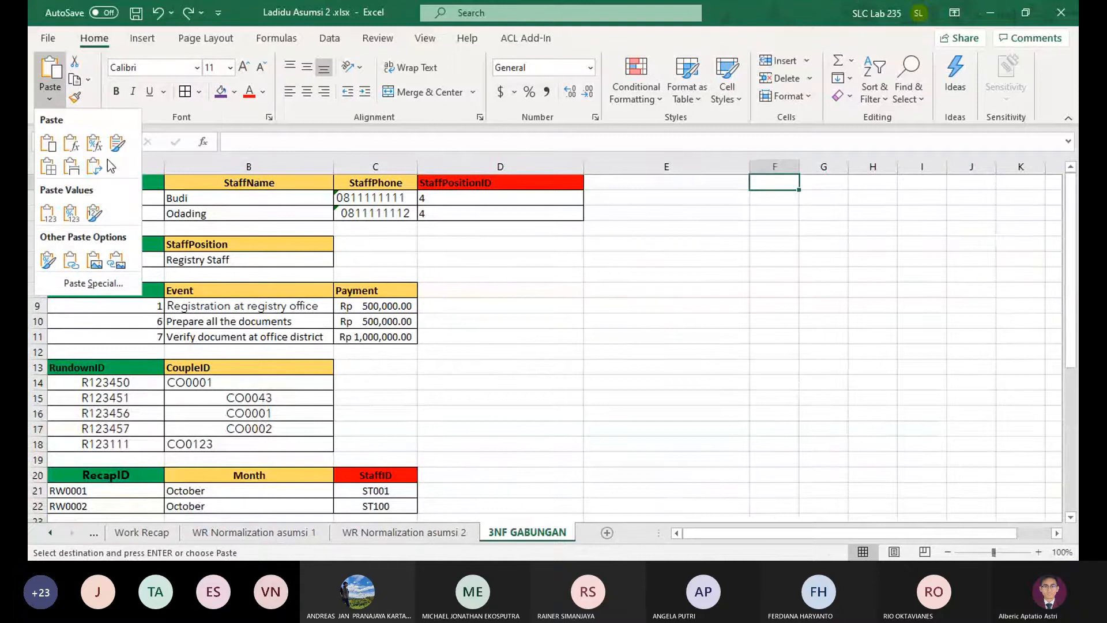
pyautogui.click(69, 171)
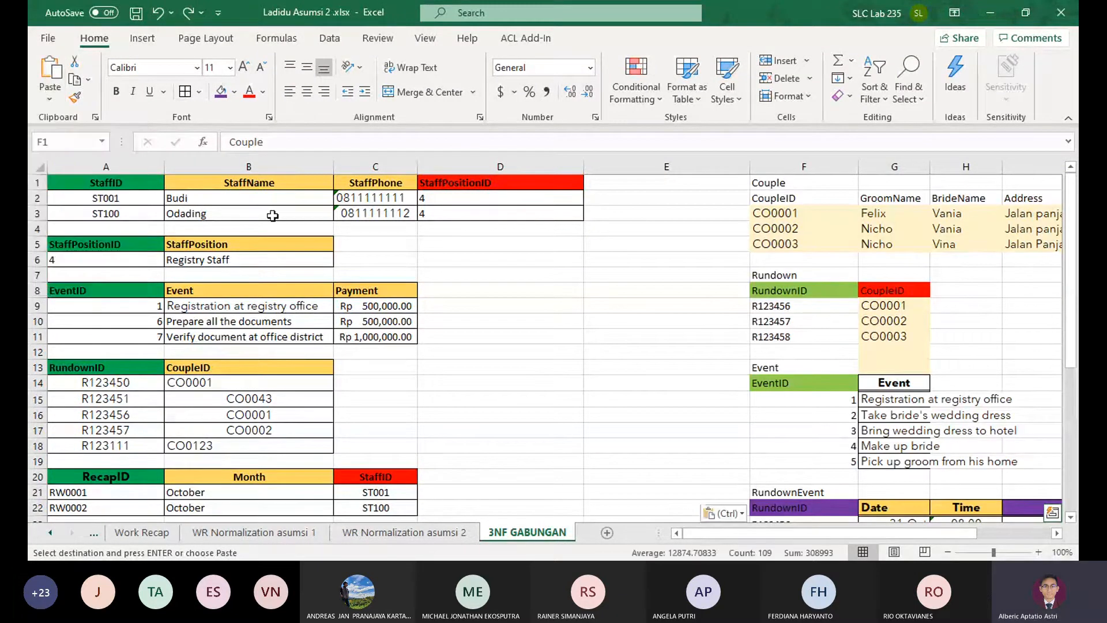
pyautogui.click(502, 307)
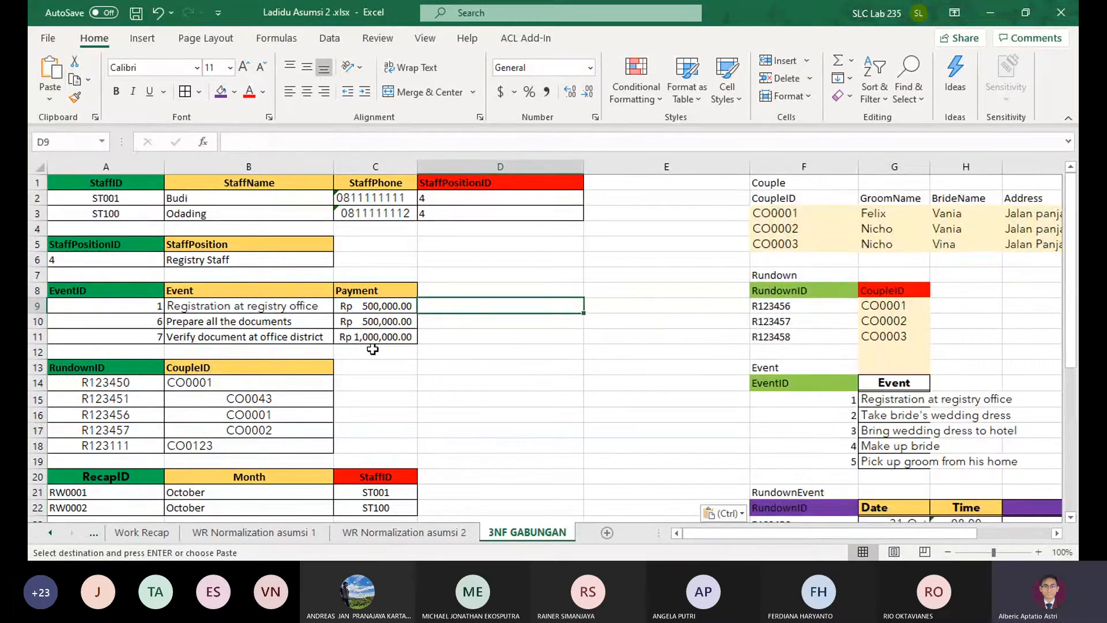
# Copy the last row of the pasted Rundown table, F11:G11, to A19 beneath the RundownID and CoupleID table
pyautogui.scroll(-6, 365, 345)
pyautogui.scroll(4, 363, 344)
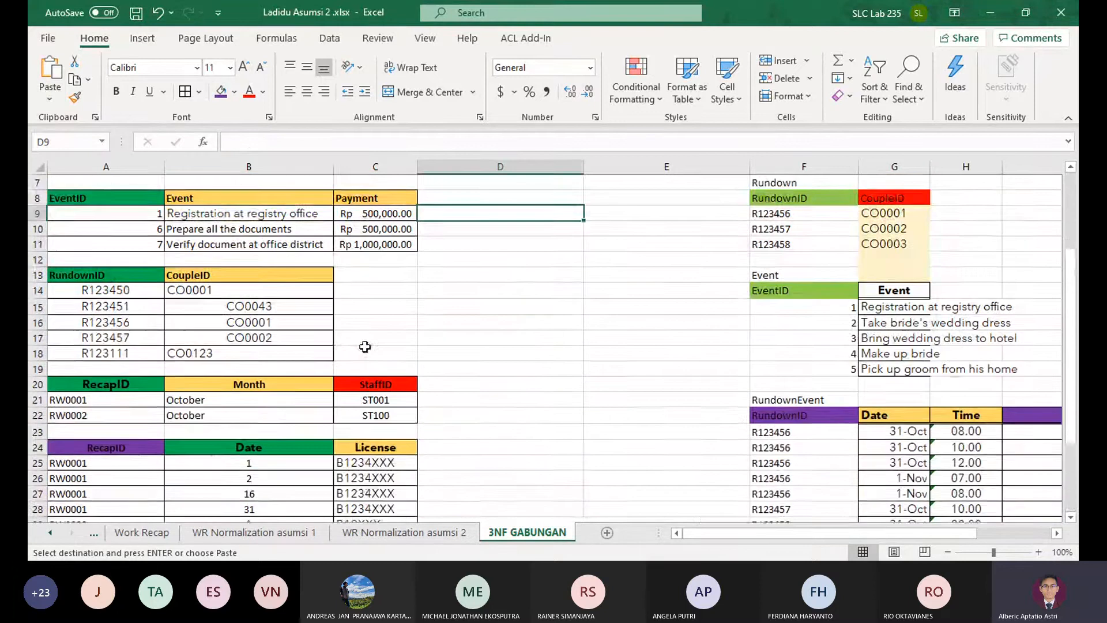
pyautogui.scroll(2, 260, 325)
pyautogui.click(248, 368)
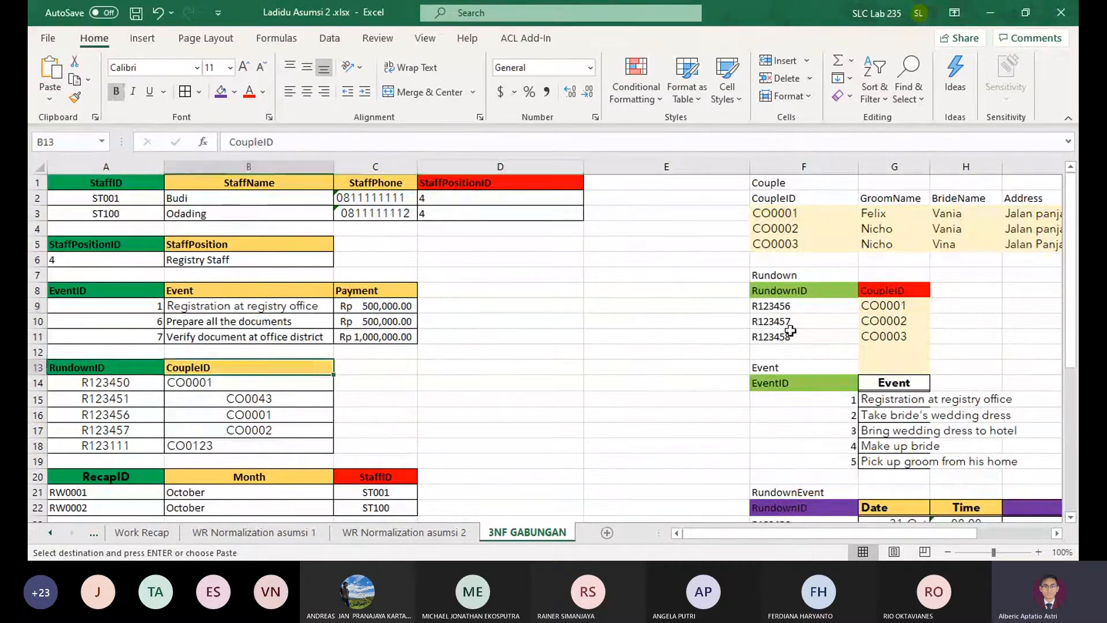
pyautogui.moveTo(779, 280); pyautogui.dragTo(754, 299)
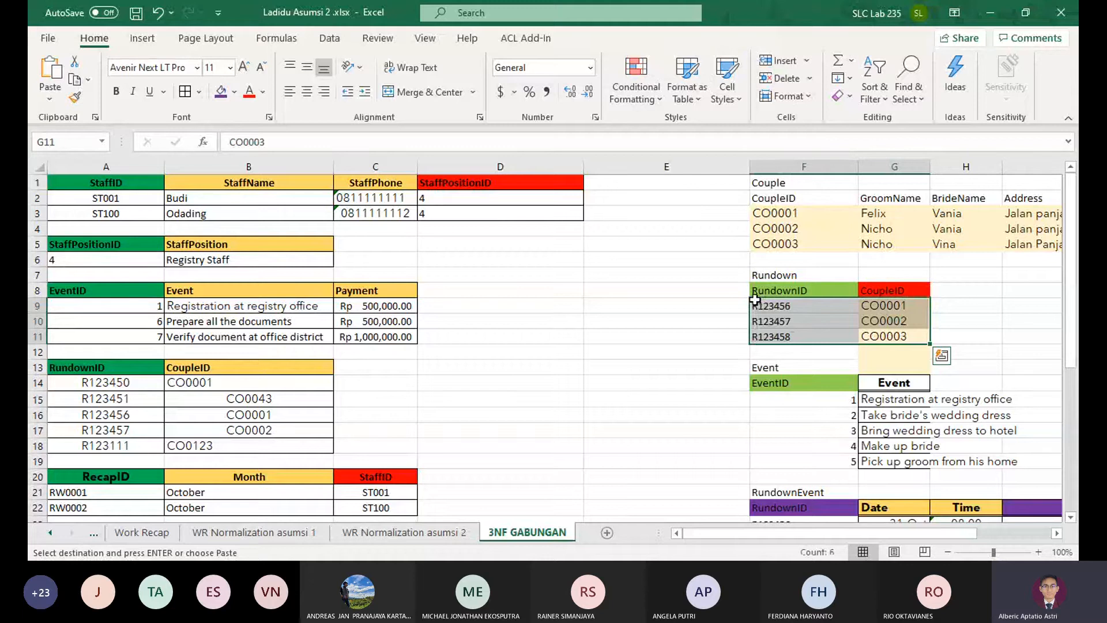
pyautogui.moveTo(792, 338); pyautogui.dragTo(928, 340)
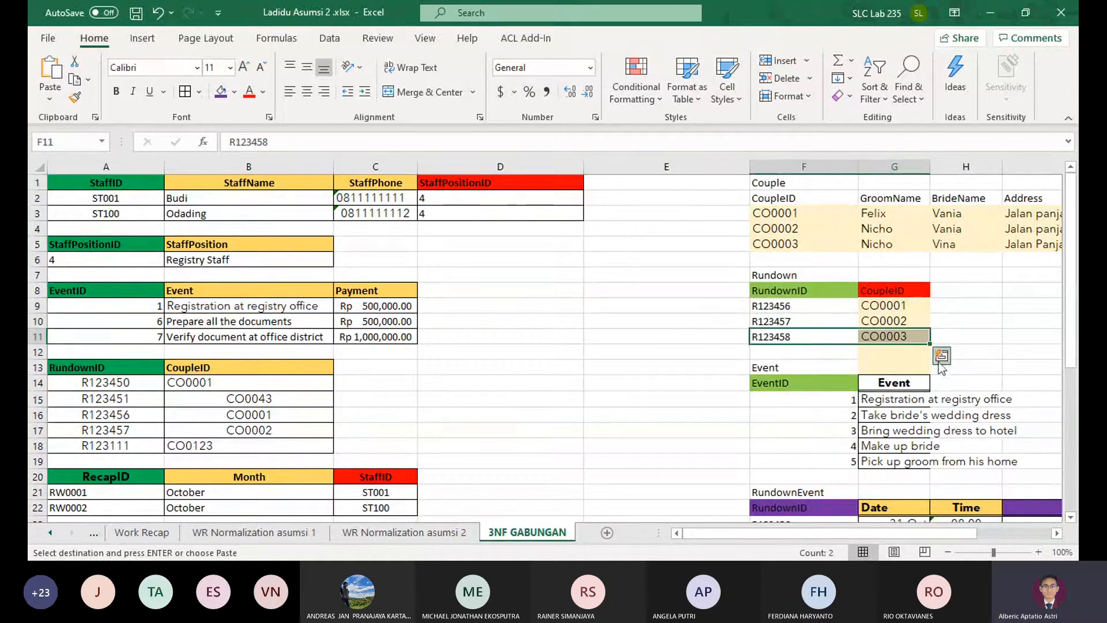
pyautogui.hotkey('ctrl', 'c')
pyautogui.click(152, 460)
pyautogui.hotkey('ctrl', 'v')
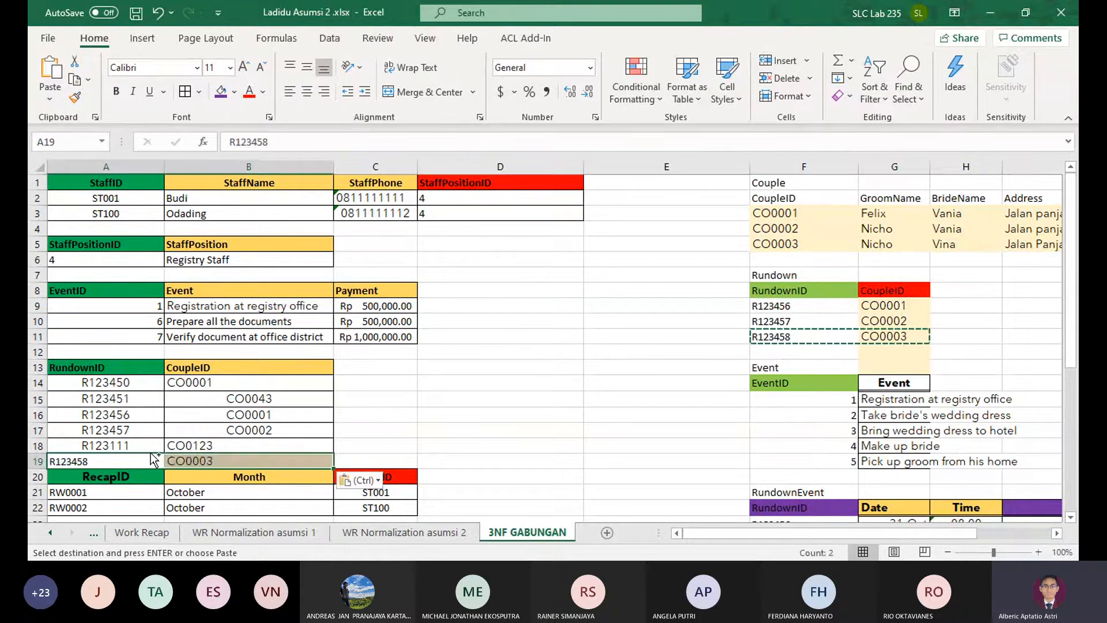
# Insert a blank row at row 20, between the RundownID table and the RecapID table
pyautogui.click(38, 474)
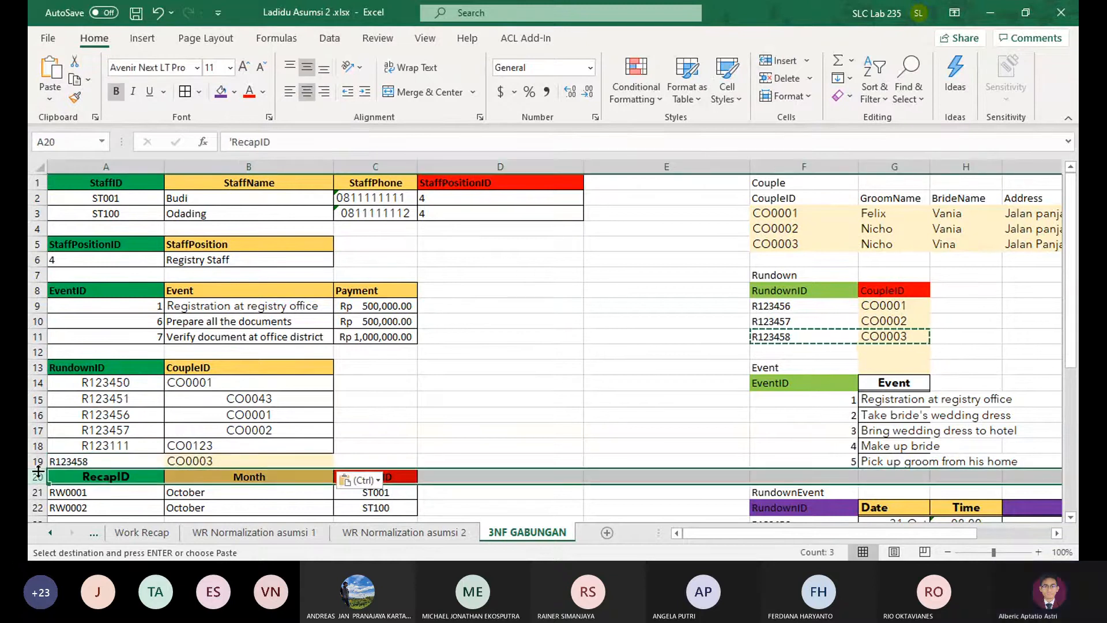
pyautogui.moveTo(87, 476); pyautogui.dragTo(628, 477)
pyautogui.click(788, 61)
pyautogui.click(724, 258)
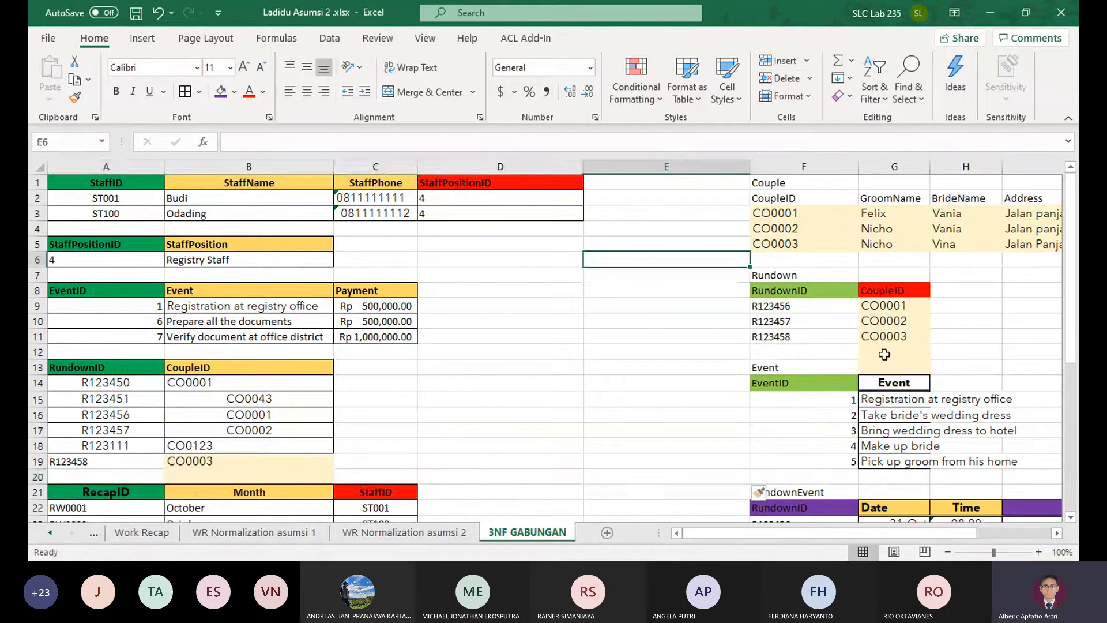
# Delete the already merged Rundown table cells F7:G12, shifting the cells beneath them up
pyautogui.moveTo(762, 268); pyautogui.dragTo(890, 352)
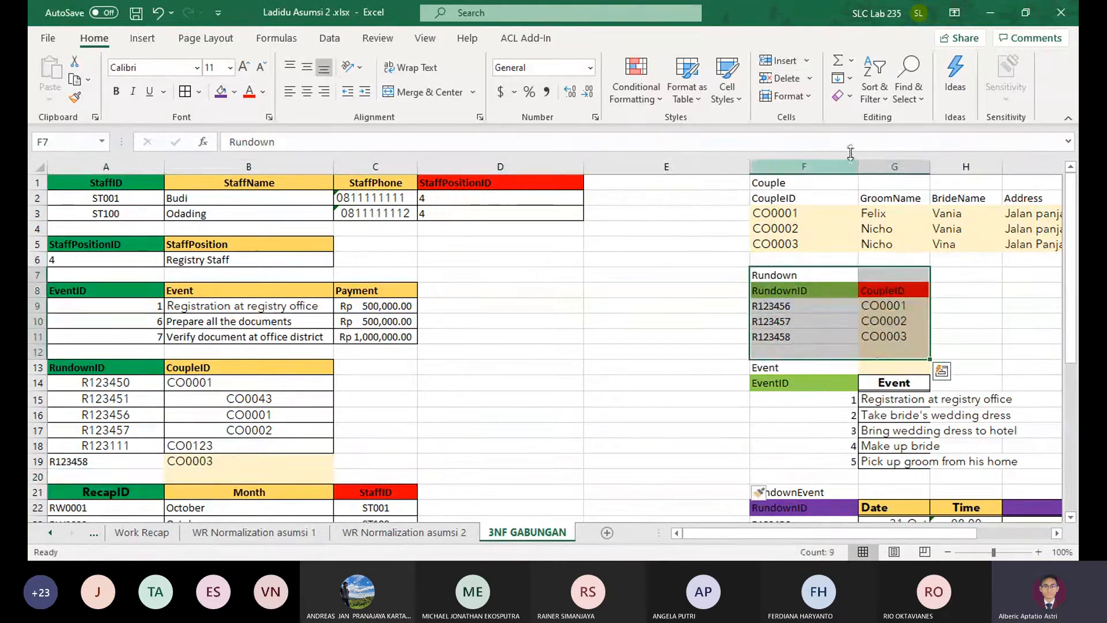
pyautogui.click(786, 77)
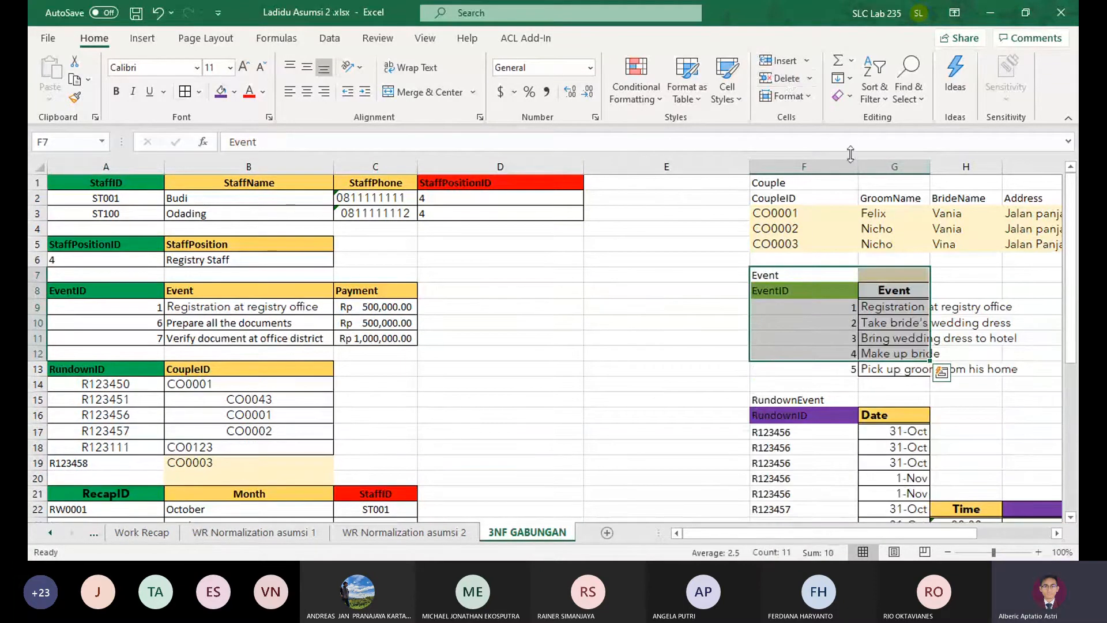
pyautogui.click(892, 339)
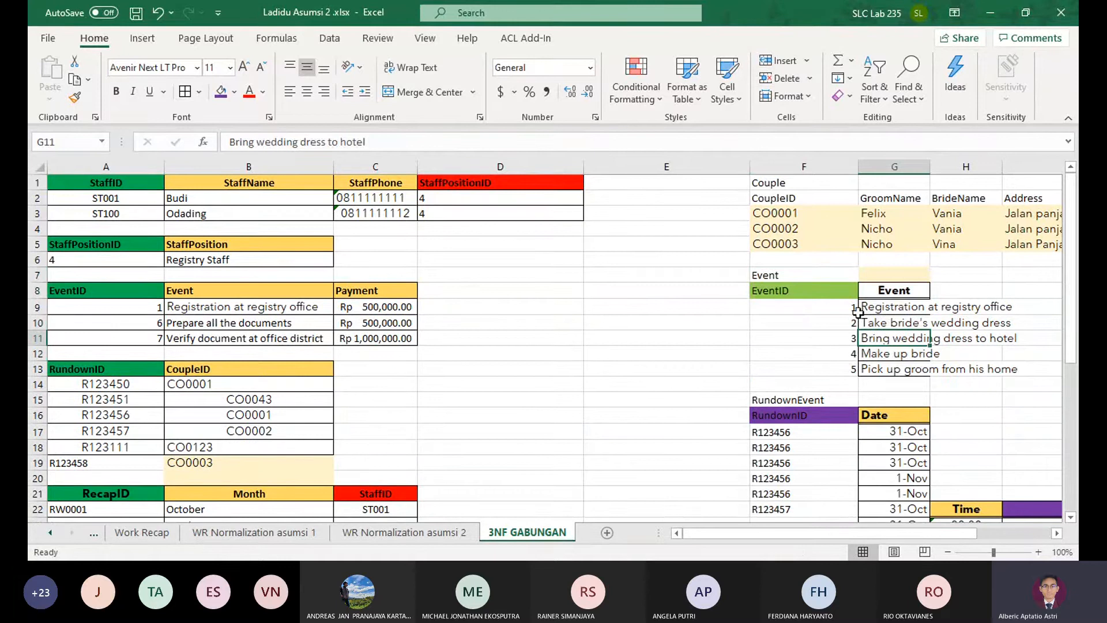
# Copy events 2 to 5, cells F10:G13, from the pasted Rundown Event table
pyautogui.scroll(-3, 455, 309)
pyautogui.scroll(3, 143, 261)
pyautogui.click(346, 284)
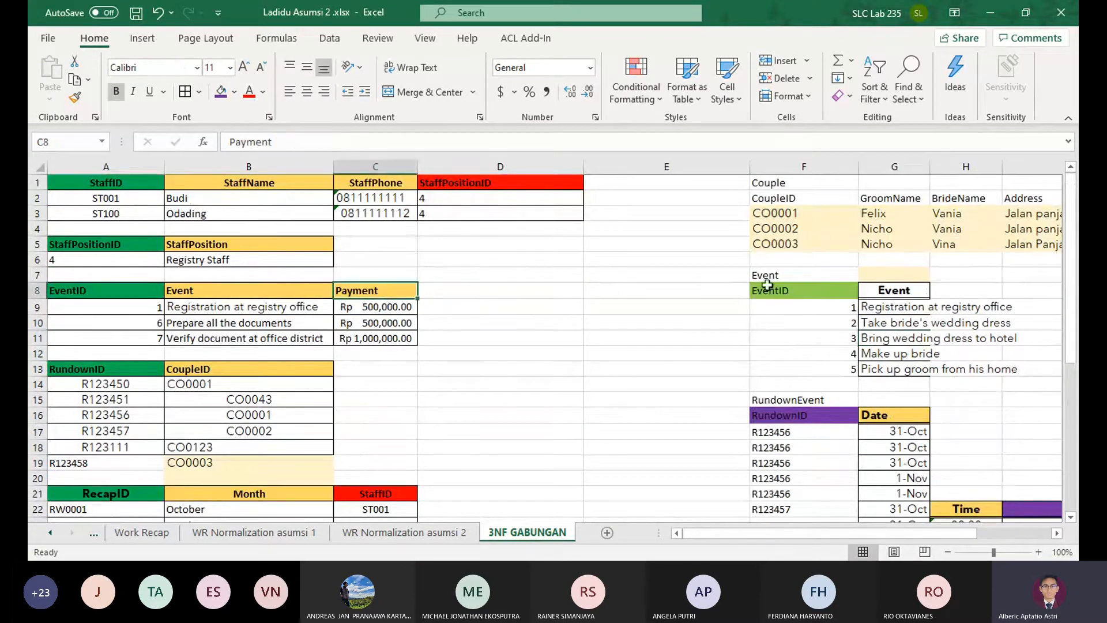
pyautogui.moveTo(399, 288); pyautogui.dragTo(96, 321)
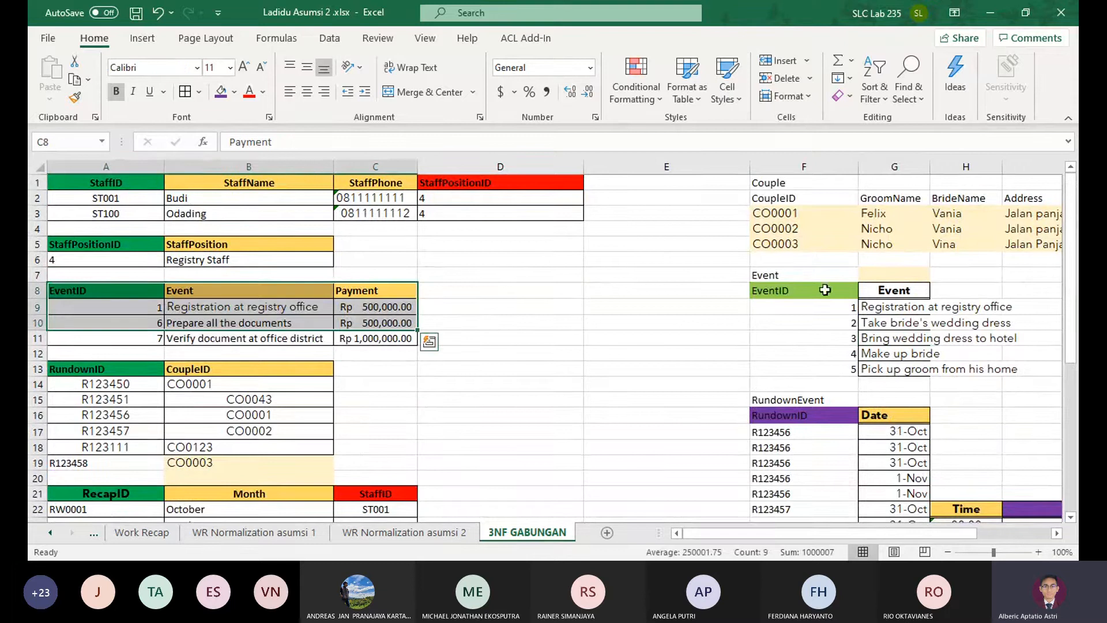
pyautogui.moveTo(753, 274); pyautogui.dragTo(899, 353)
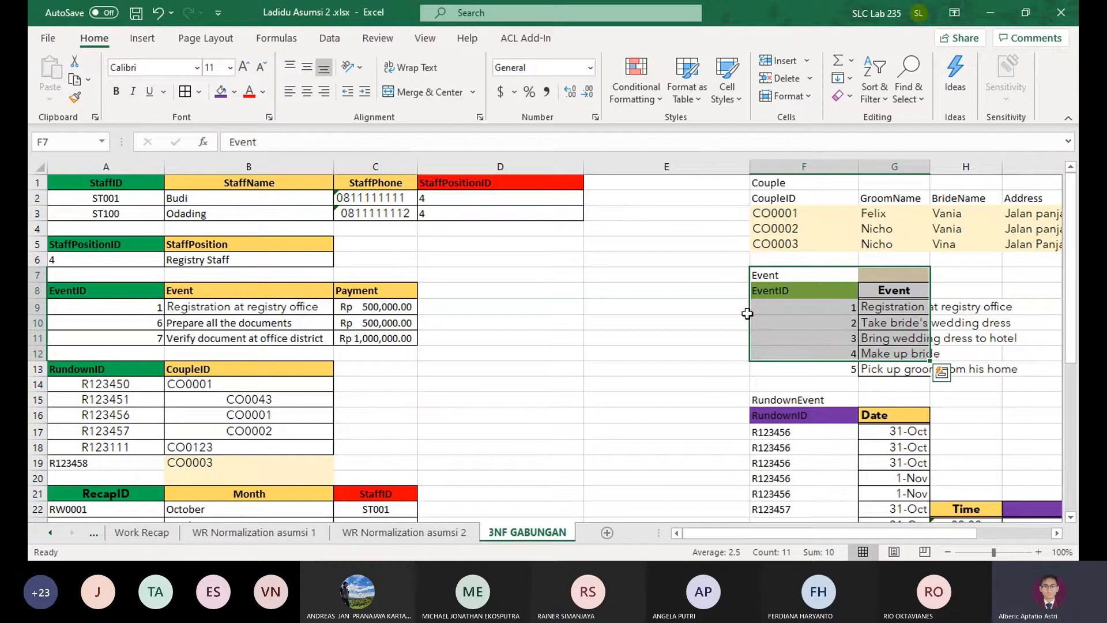
pyautogui.moveTo(845, 323); pyautogui.dragTo(899, 369)
pyautogui.hotkey('ctrl', 'c')
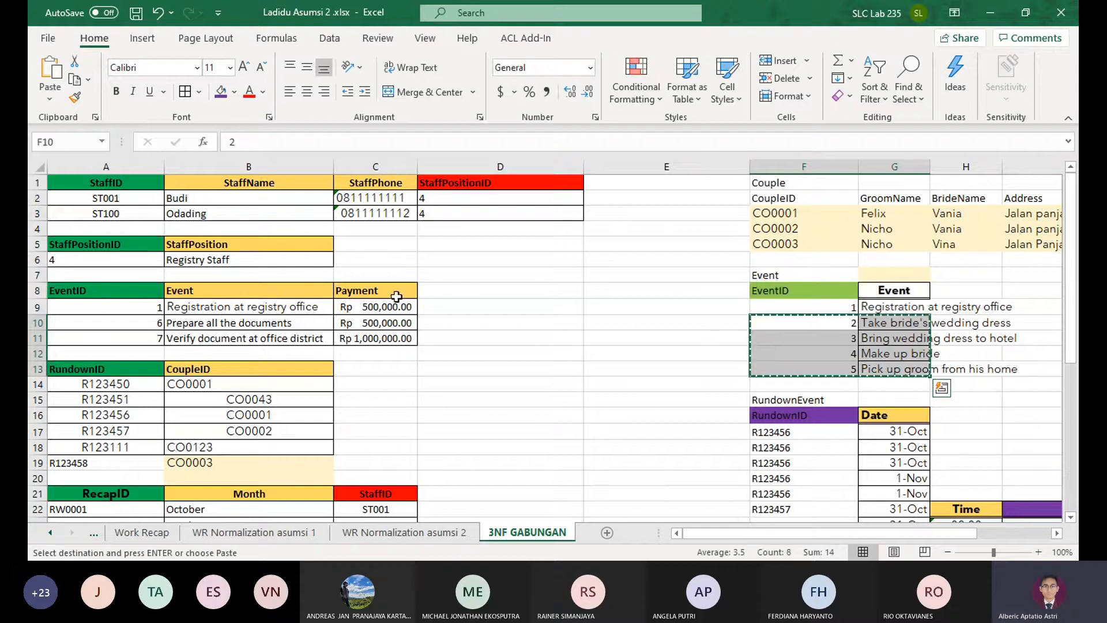
# Try to insert blank rows at row 12 beneath the EventID, Event and Payment table
pyautogui.click(132, 360)
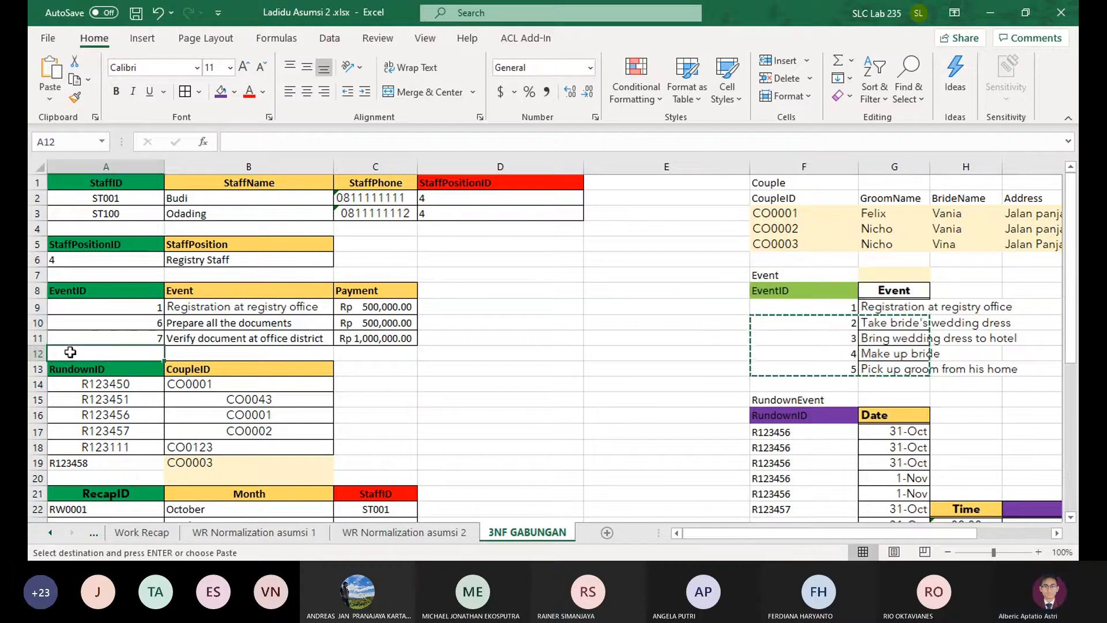
pyautogui.click(38, 353)
pyautogui.click(779, 60)
pyautogui.press('Escape')
pyautogui.press('Escape')
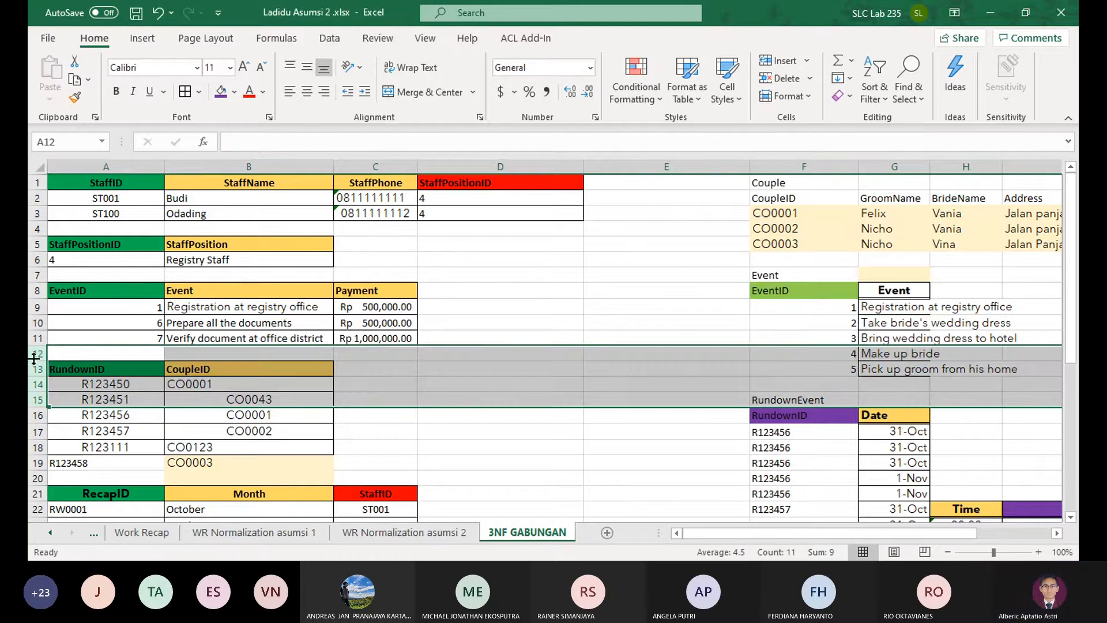
pyautogui.click(783, 59)
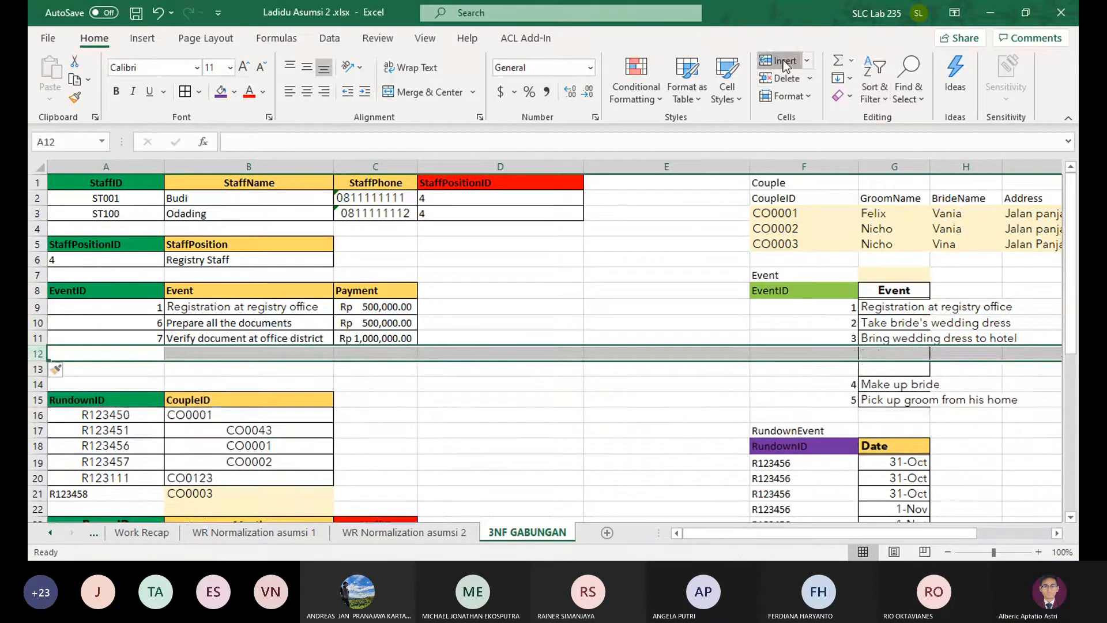
pyautogui.click(892, 327)
pyautogui.hotkey('ctrl', 'z')
pyautogui.hotkey('ctrl', 'z')
pyautogui.hotkey('ctrl', 'z')
pyautogui.hotkey('ctrl', 'z')
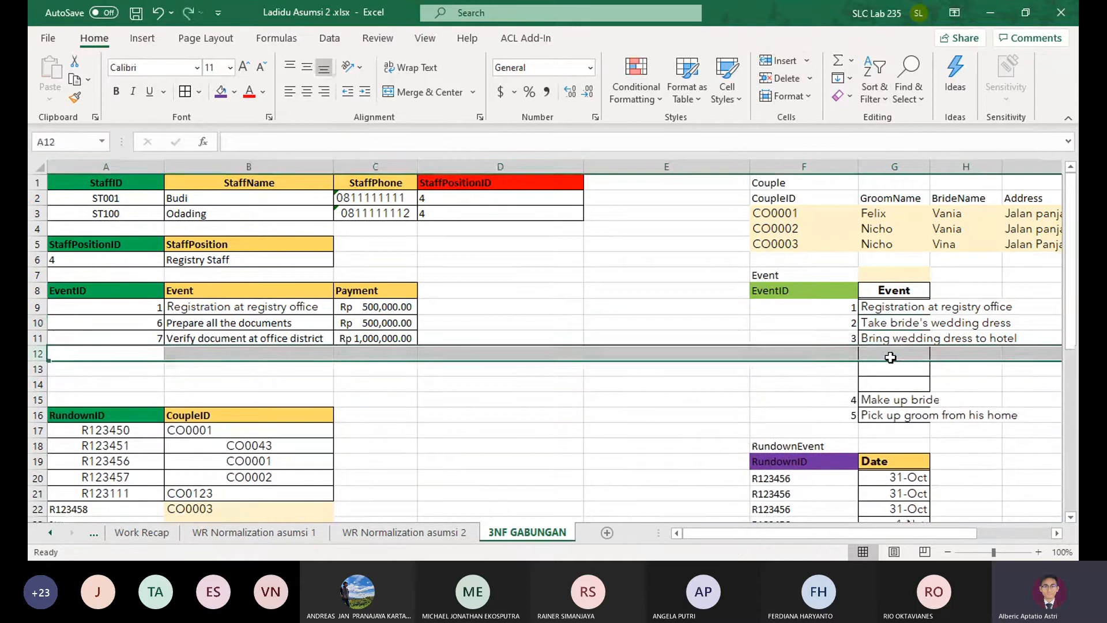
# Move events 2 to 5 to D15:E18 and insert four blank rows at row 12 beneath the EventID table
pyautogui.moveTo(891, 369); pyautogui.dragTo(678, 398)
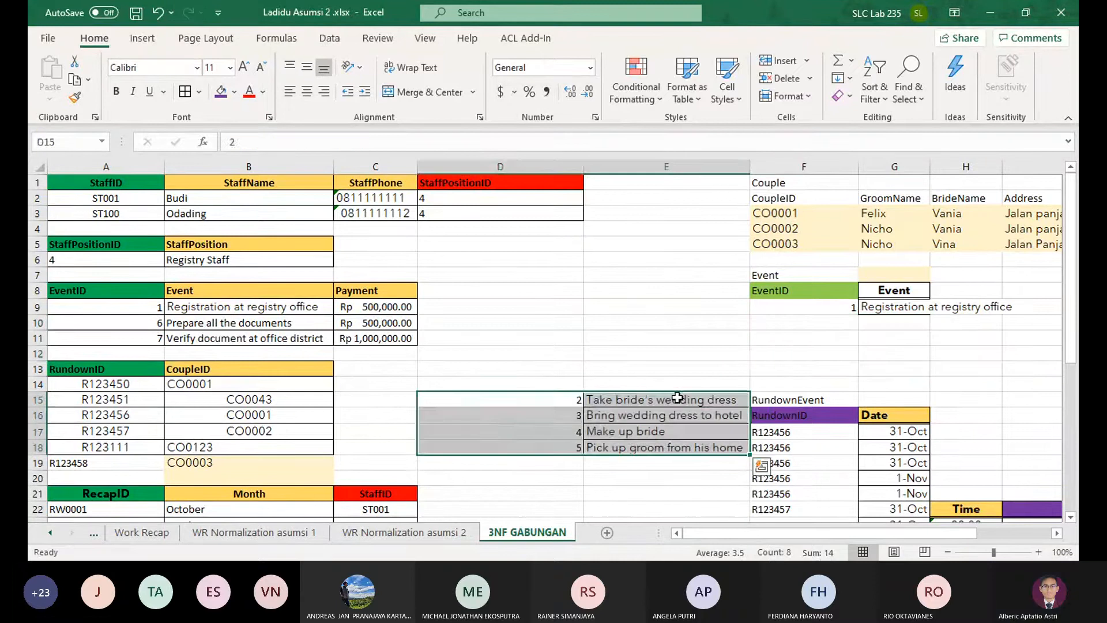
pyautogui.click(600, 354)
pyautogui.click(36, 345)
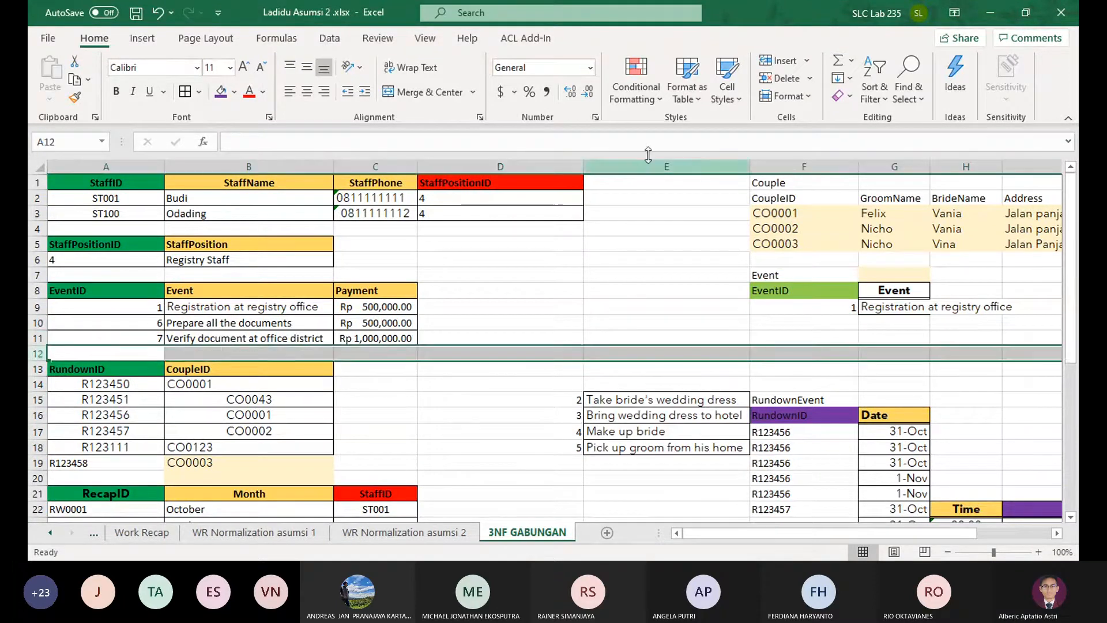
pyautogui.click(772, 65)
pyautogui.click(772, 65)
pyautogui.click(773, 64)
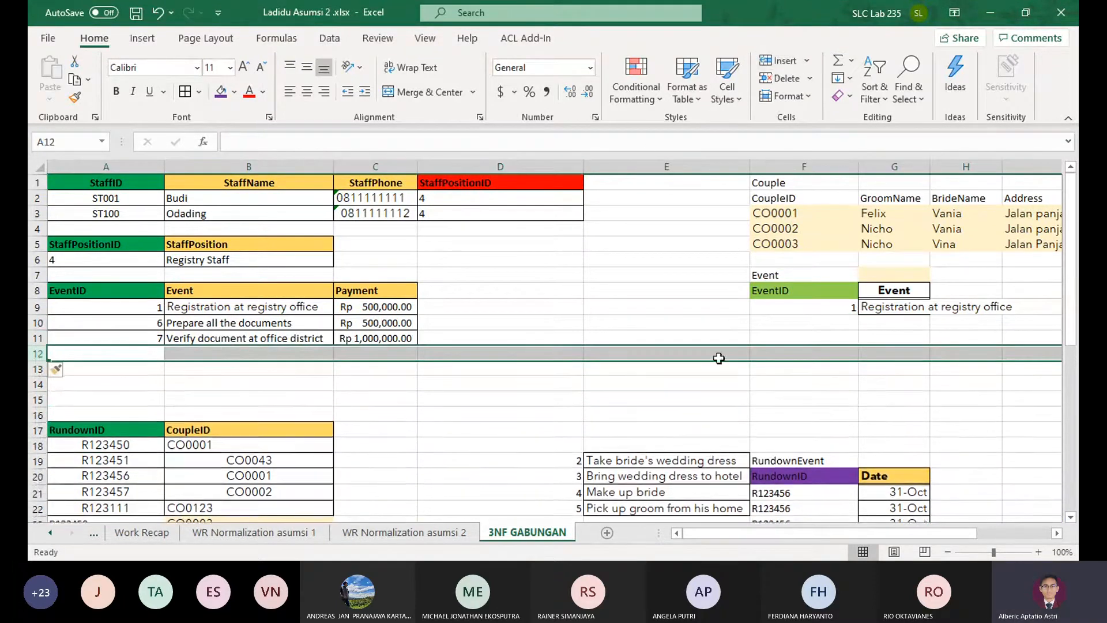
pyautogui.click(773, 64)
# Move events 2 to 5 from D19:E22 to A12, directly beneath the last row of the EventID table
pyautogui.moveTo(501, 461); pyautogui.dragTo(668, 508)
pyautogui.hotkey('ctrl', 'c')
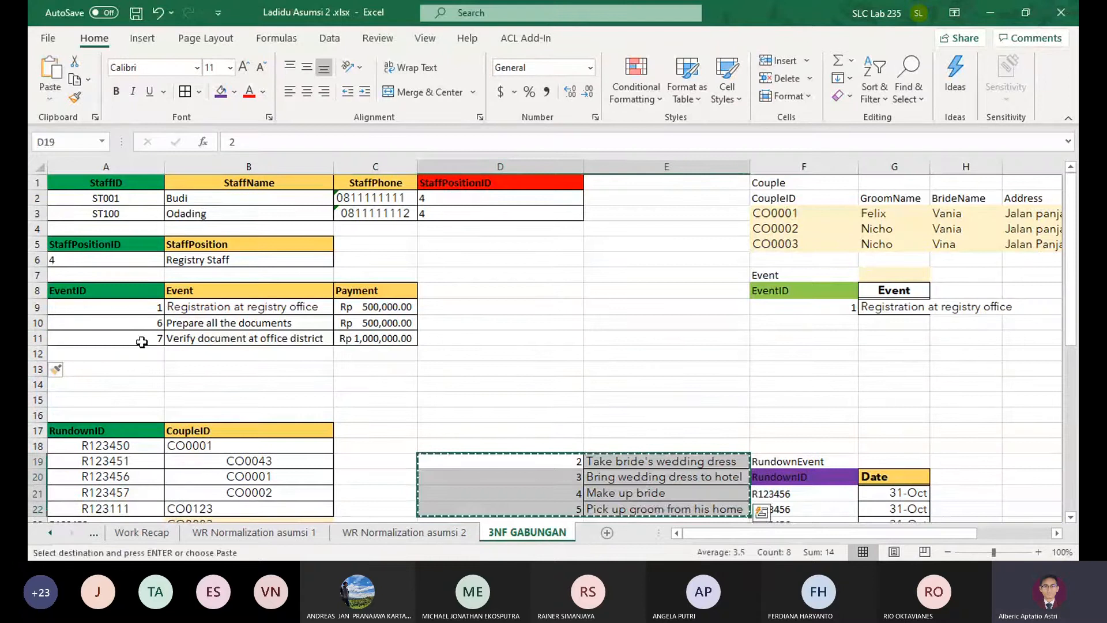
pyautogui.click(104, 353)
pyautogui.hotkey('ctrl', 'v')
pyautogui.click(386, 356)
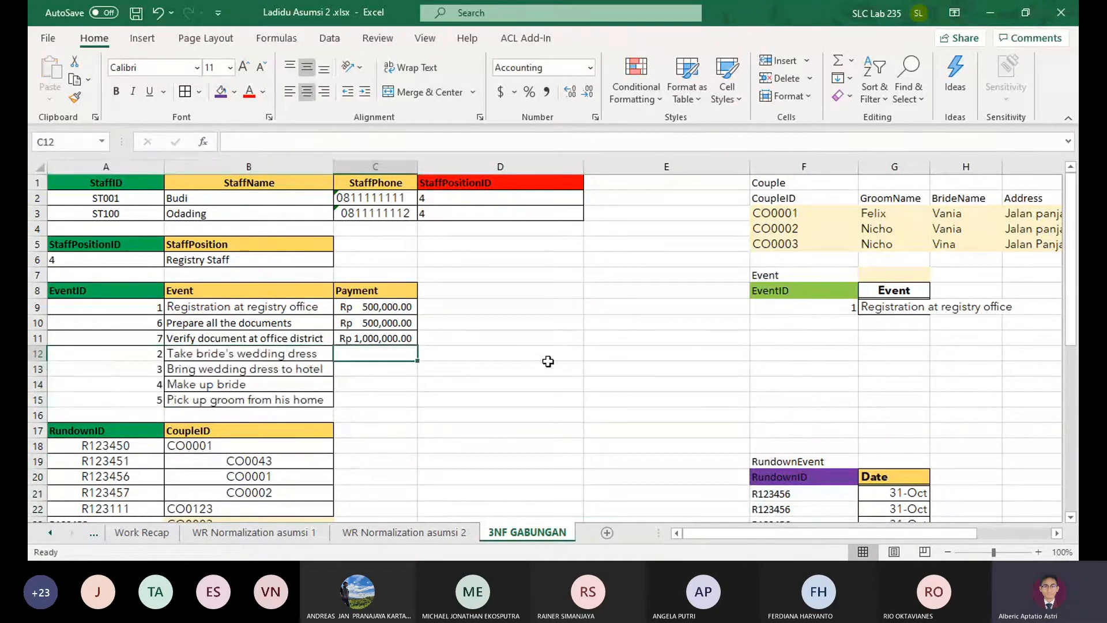
# Delete the leftover Event table cells F7:H12 beneath the Couple table, shifting the cells below them up
pyautogui.moveTo(751, 275); pyautogui.dragTo(994, 348)
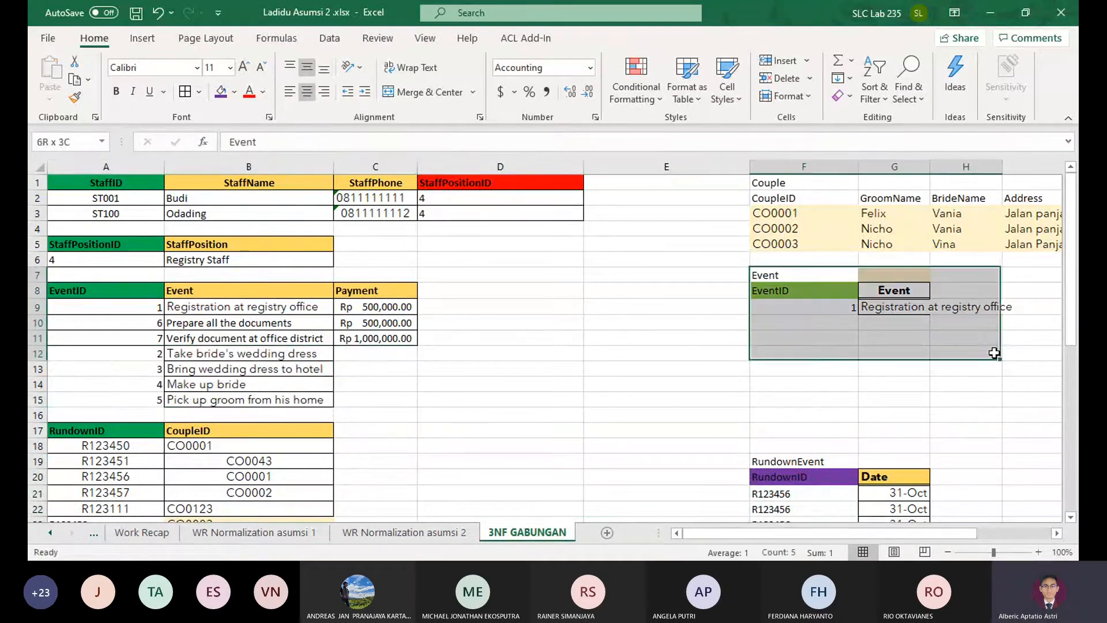
pyautogui.click(810, 80)
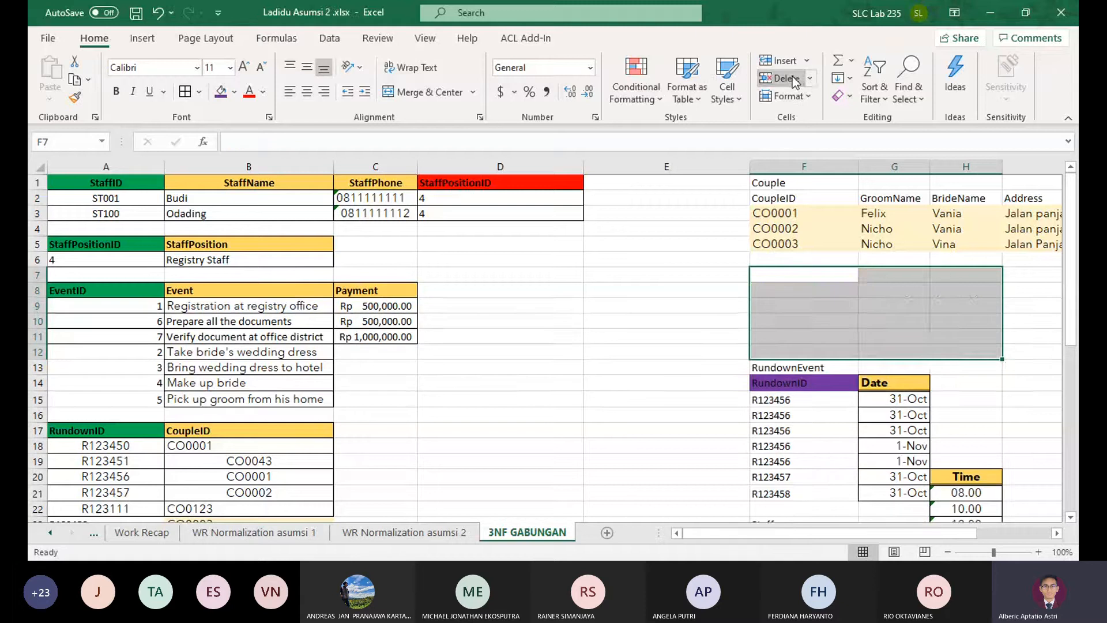
pyautogui.moveTo(801, 259); pyautogui.dragTo(932, 315)
pyautogui.click(934, 310)
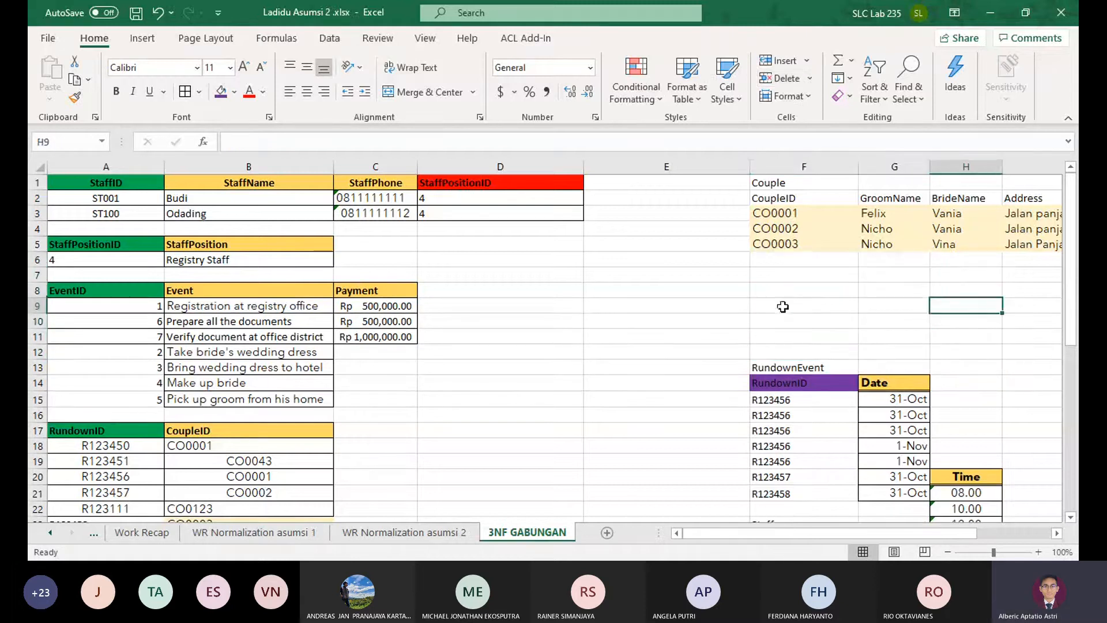
# Shift the misaligned Time column up to H14 so it lines up with the Date column of the RundownEvent table
pyautogui.click(785, 183)
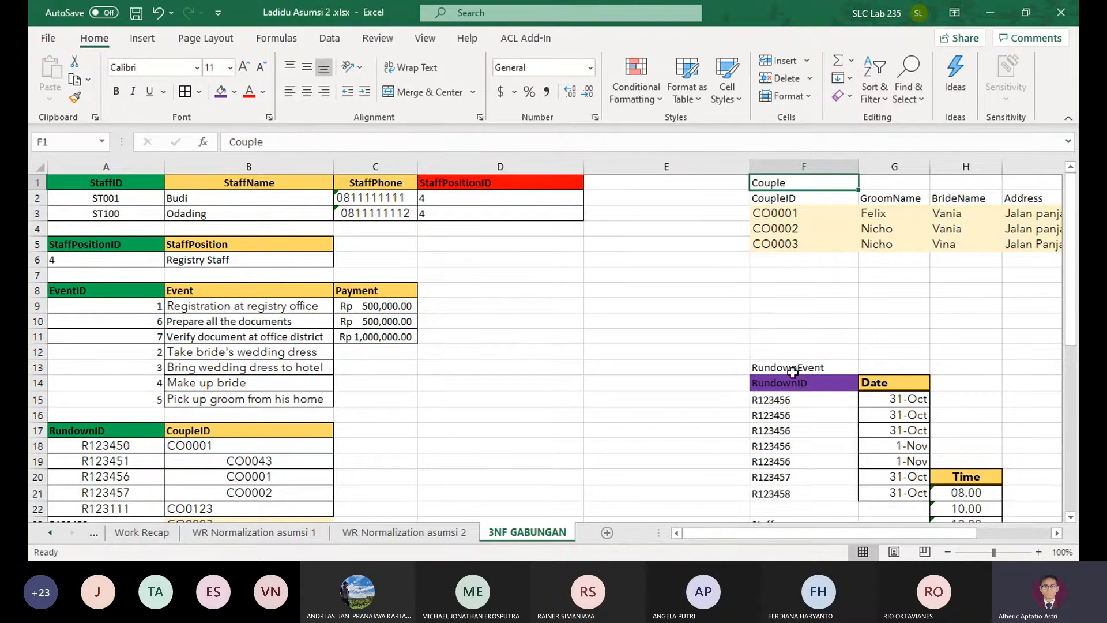
pyautogui.scroll(-1, 624, 401)
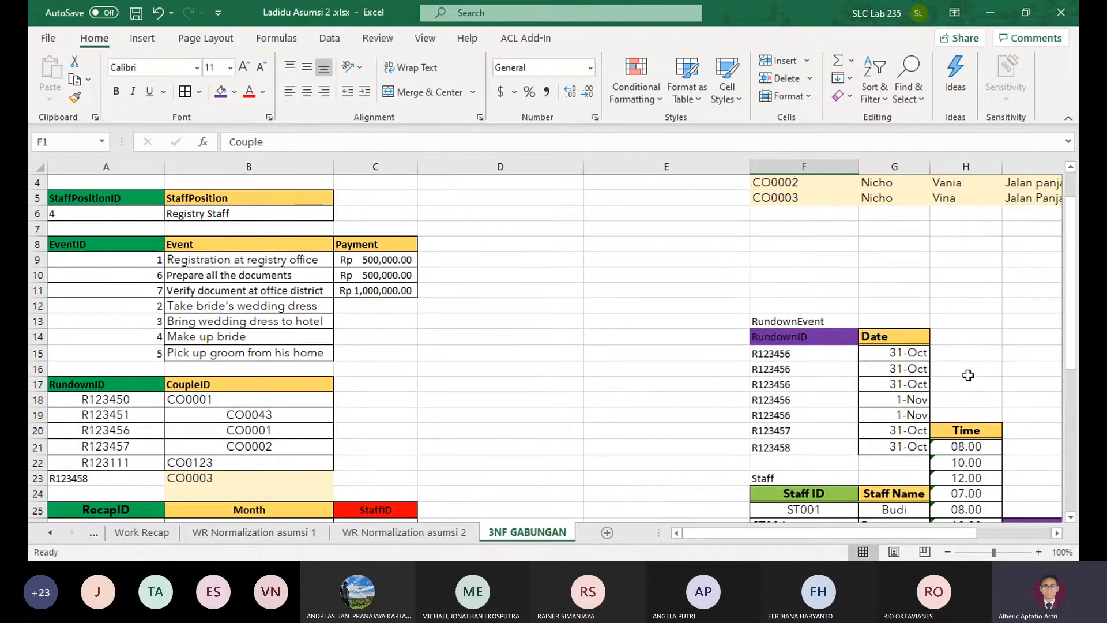
pyautogui.scroll(-3, 978, 377)
pyautogui.scroll(2, 978, 369)
pyautogui.click(986, 353)
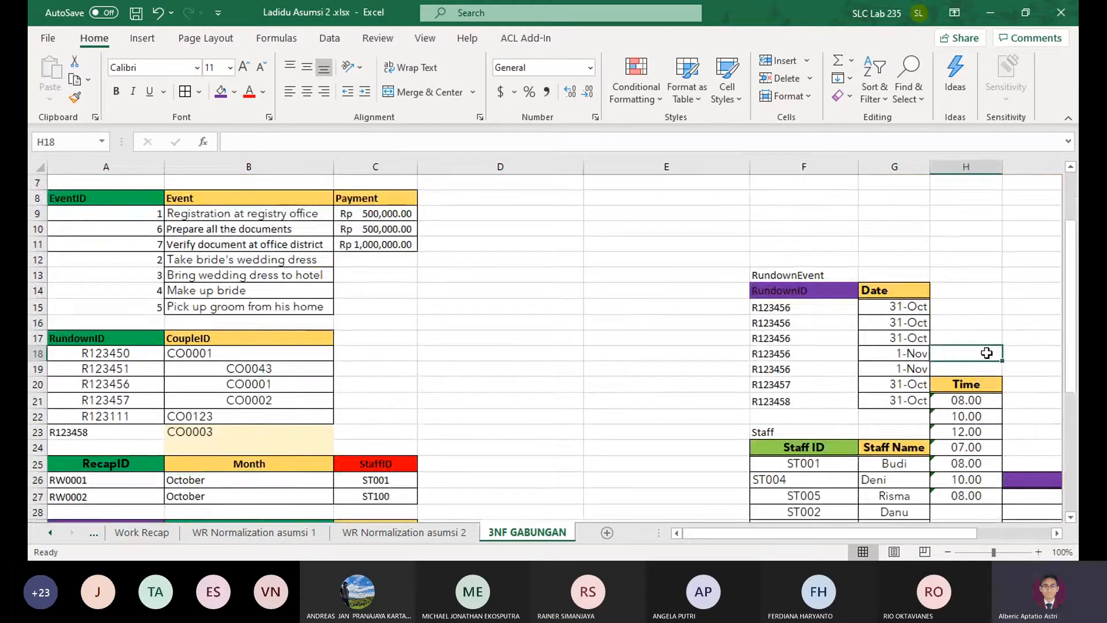
pyautogui.scroll(-3, 968, 300)
pyautogui.moveTo(963, 245); pyautogui.dragTo(725, 287)
pyautogui.scroll(5, 673, 356)
pyautogui.scroll(-2, 797, 319)
pyautogui.moveTo(795, 385); pyautogui.dragTo(951, 495)
pyautogui.moveTo(773, 375); pyautogui.dragTo(781, 345)
pyautogui.click(798, 338)
pyautogui.moveTo(891, 324); pyautogui.dragTo(957, 330)
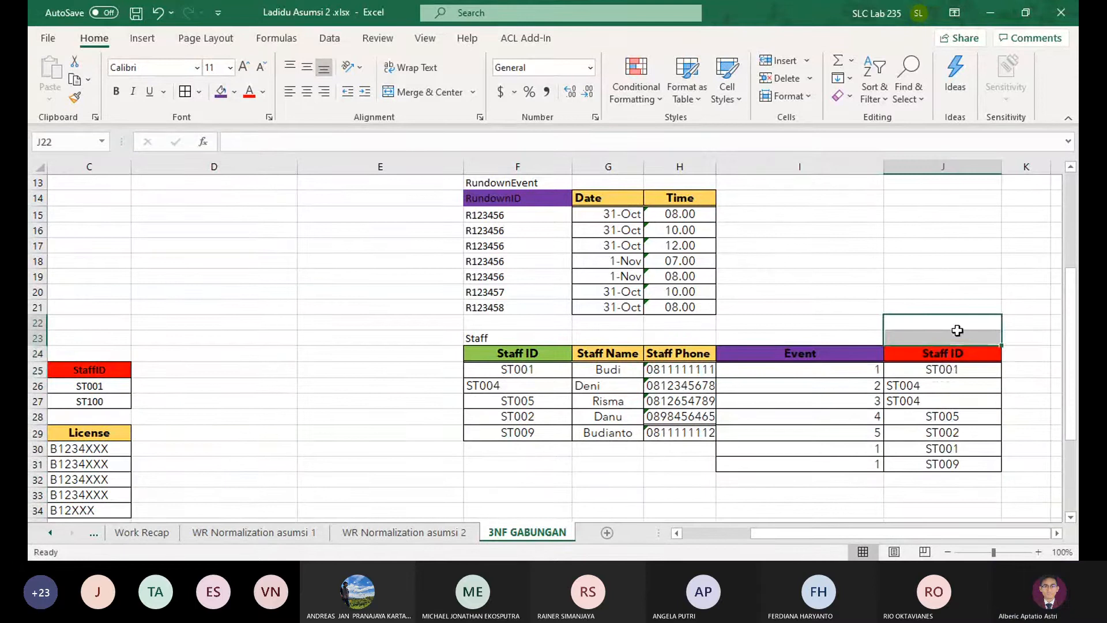
# Examine the original RundownEvent, Staff, StaffPosition and StaffCar tables on the Rundonw Normalization sheet, and return to 3NF GABUNGAN
pyautogui.click(92, 534)
pyautogui.click(92, 534)
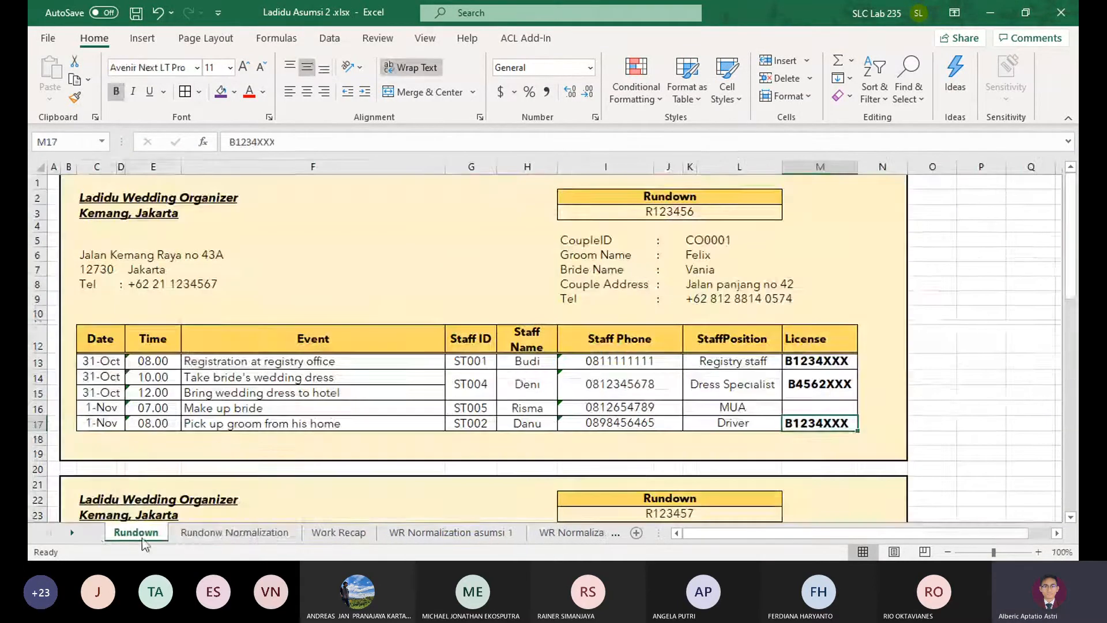
pyautogui.click(196, 533)
pyautogui.scroll(-10, 473, 441)
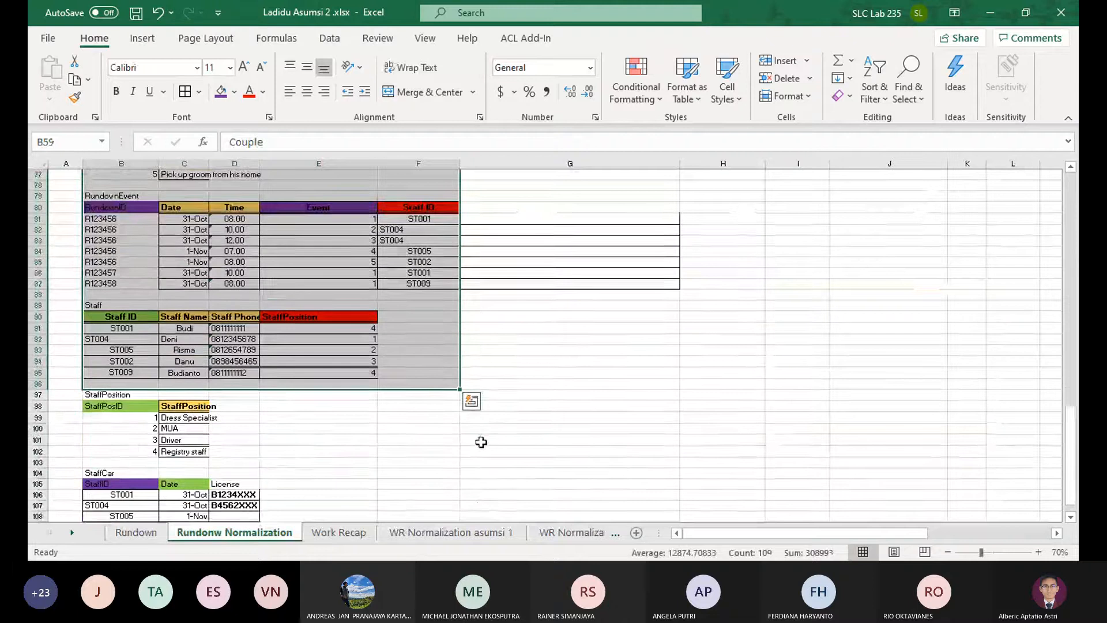
pyautogui.scroll(-3, 481, 441)
pyautogui.scroll(2, 481, 440)
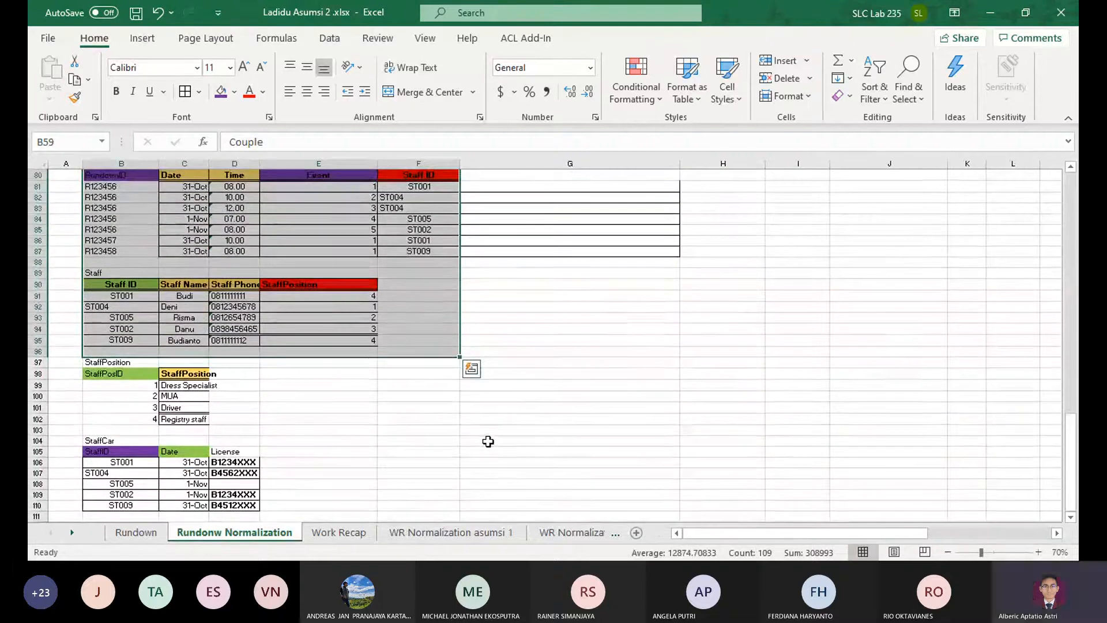
pyautogui.scroll(1, 506, 428)
pyautogui.click(521, 462)
pyautogui.click(578, 535)
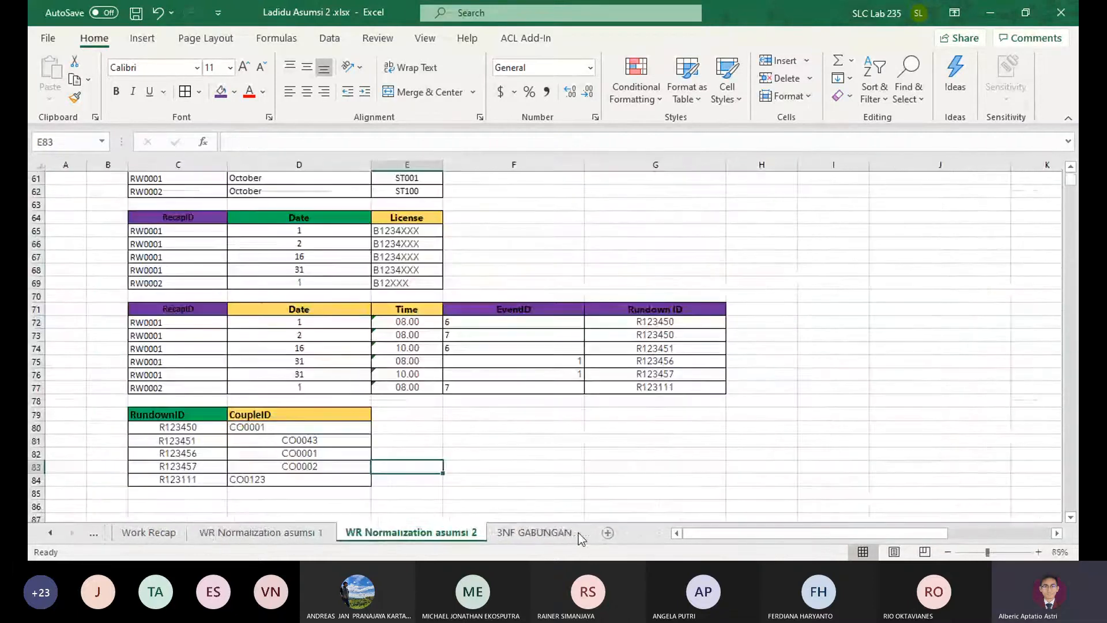
pyautogui.click(527, 532)
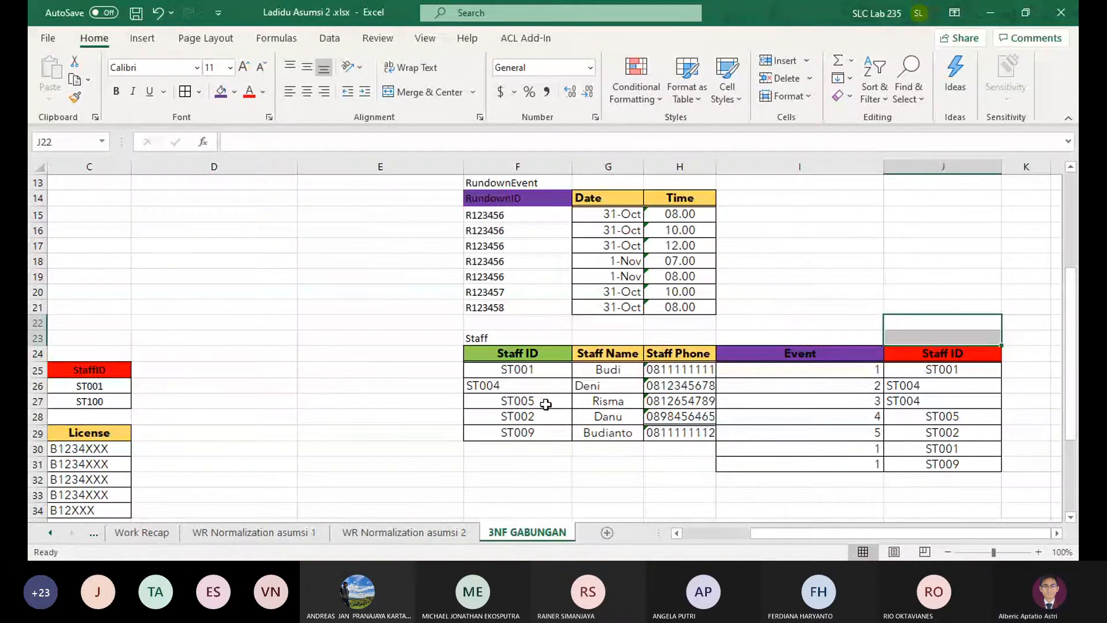
# Remove the misaligned RundownEvent and Staff tables in columns F to J from row 13 down, including their formatting
pyautogui.scroll(4, 500, 372)
pyautogui.moveTo(497, 369); pyautogui.dragTo(1002, 503)
pyautogui.scroll(8, 598, 428)
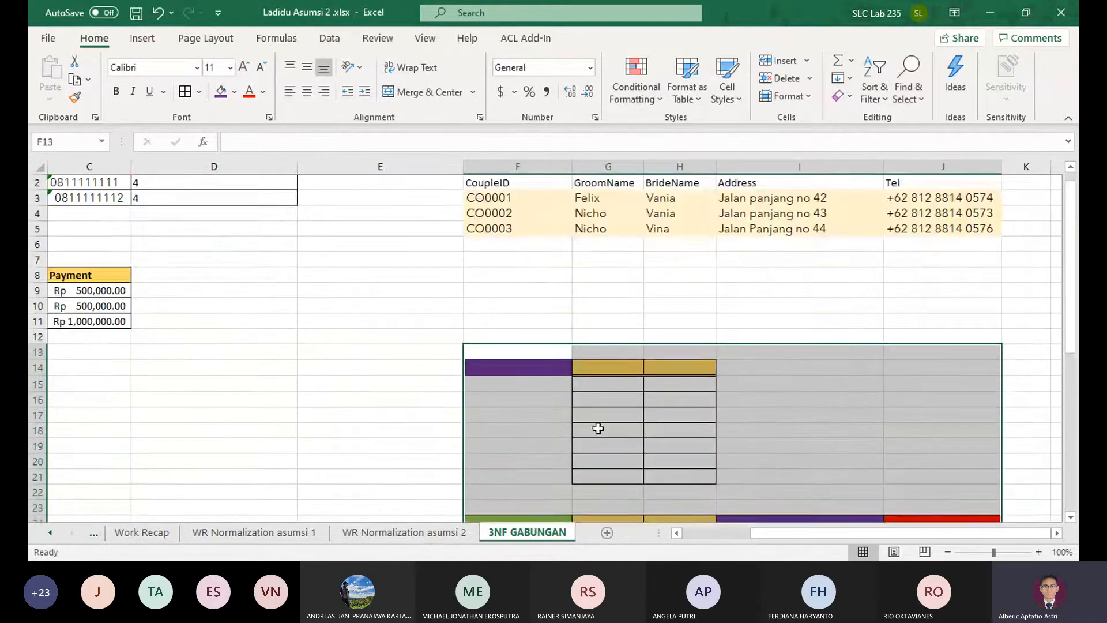
pyautogui.scroll(-2, 734, 217)
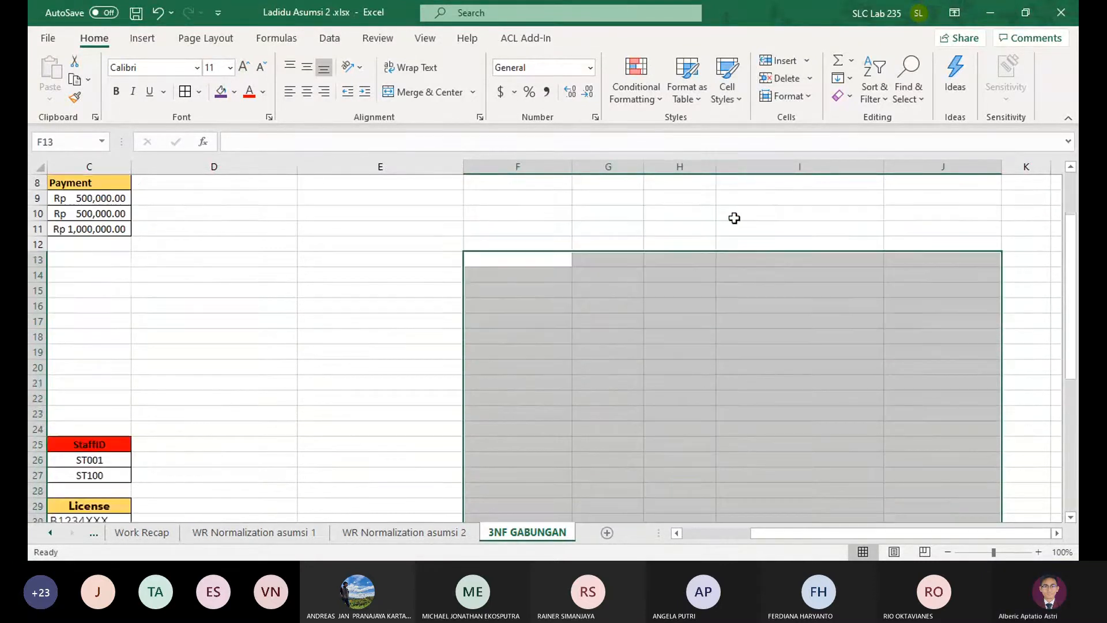
pyautogui.scroll(3, 664, 272)
pyautogui.click(664, 271)
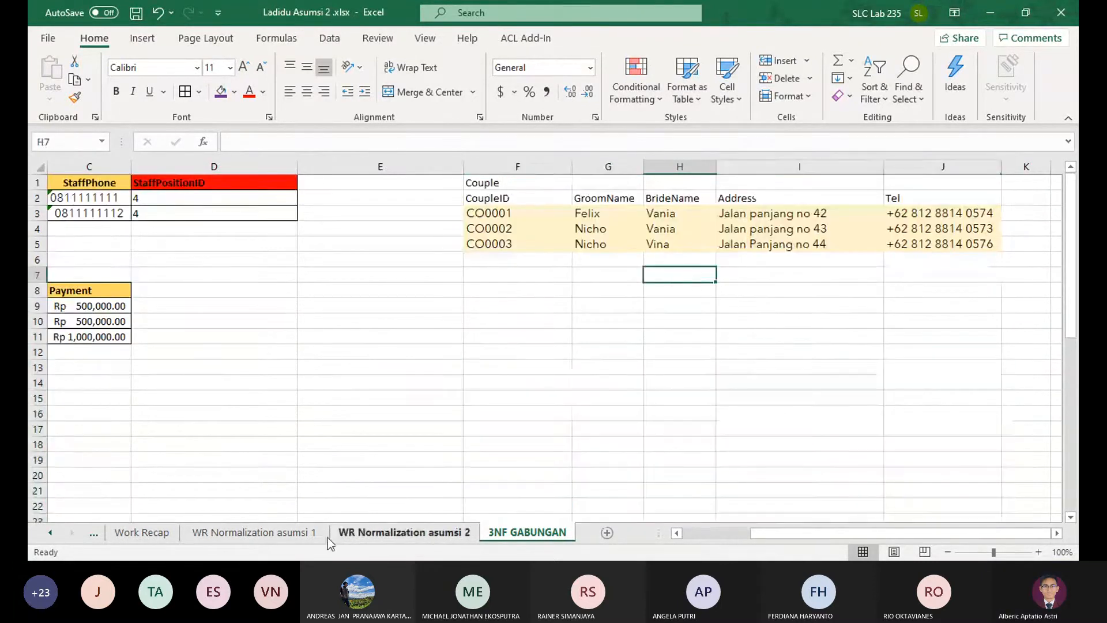
# Copy the RundownEvent table and the tables below it (B79:F160) from Rundonw Normalization to F8 on the 3NF GABUNGAN sheet
pyautogui.click(96, 532)
pyautogui.scroll(4, 127, 381)
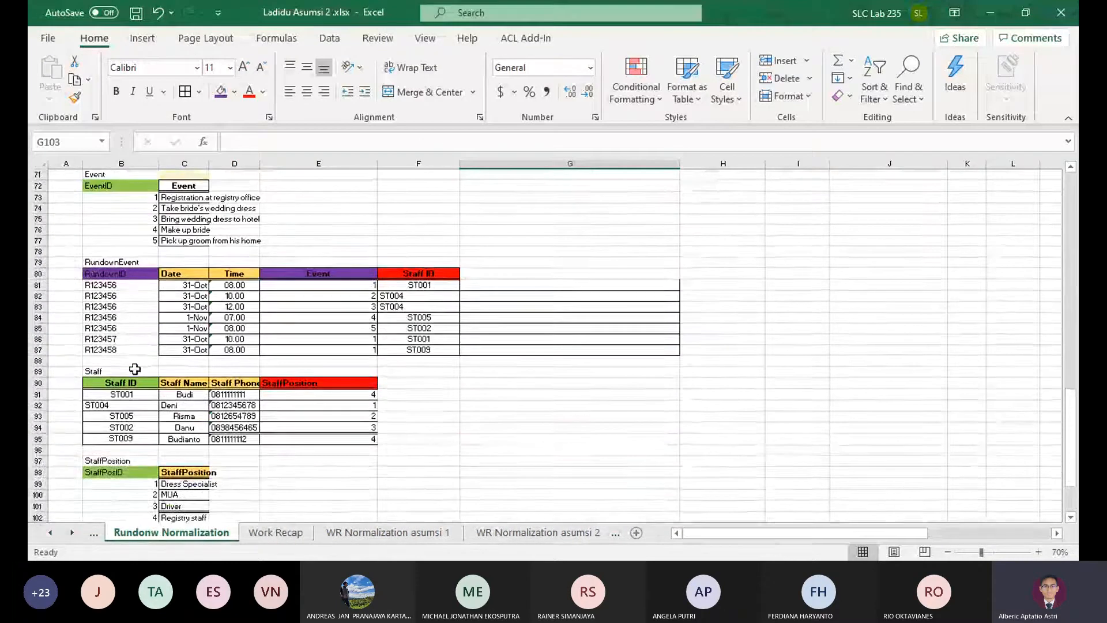
pyautogui.scroll(3, 69, 321)
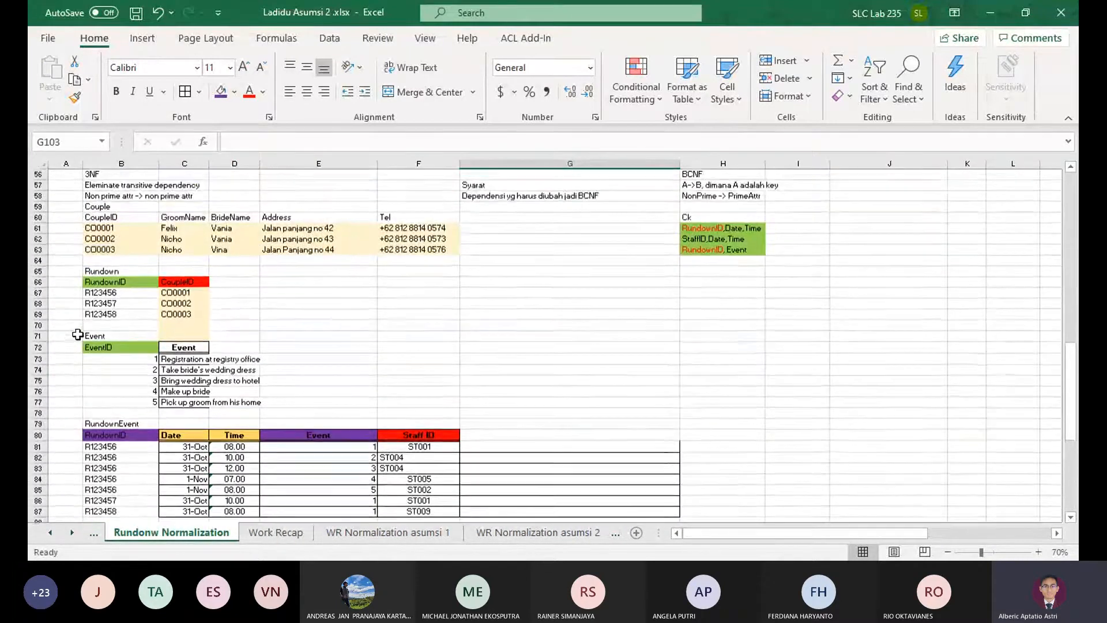
pyautogui.scroll(-2, 203, 391)
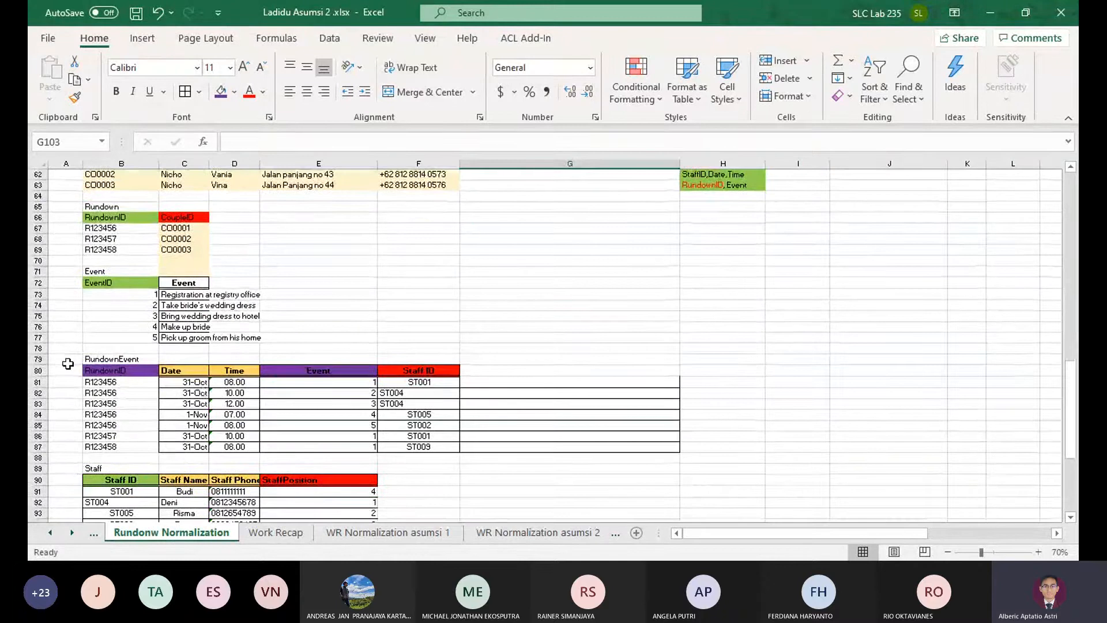
pyautogui.moveTo(90, 359); pyautogui.dragTo(401, 411)
pyautogui.hotkey('ctrl', 'c')
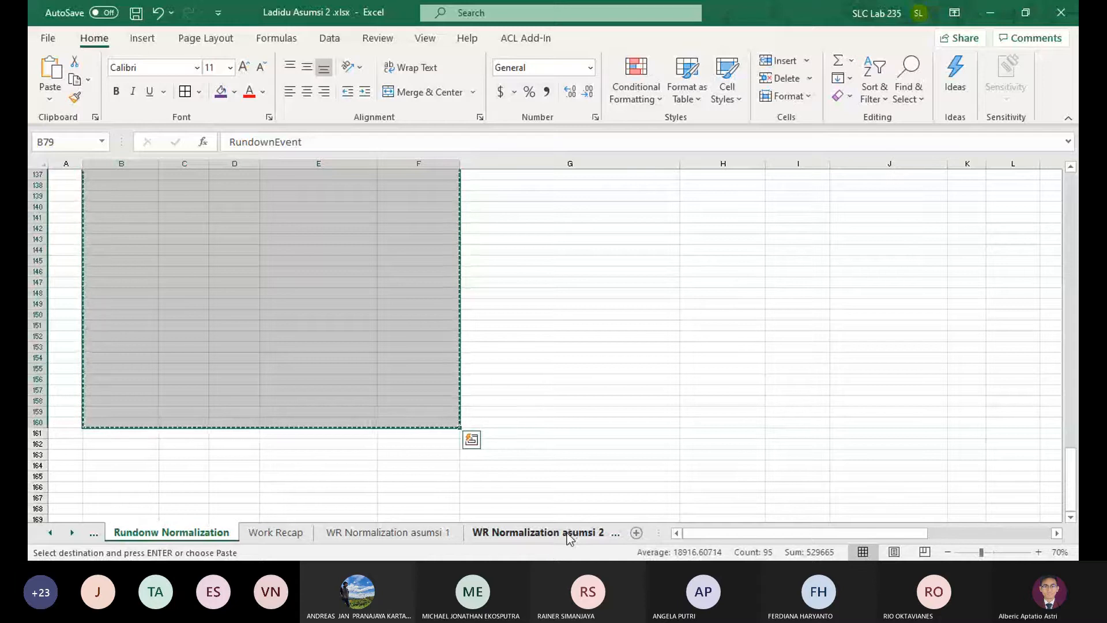
pyautogui.click(569, 533)
pyautogui.click(564, 534)
pyautogui.click(494, 286)
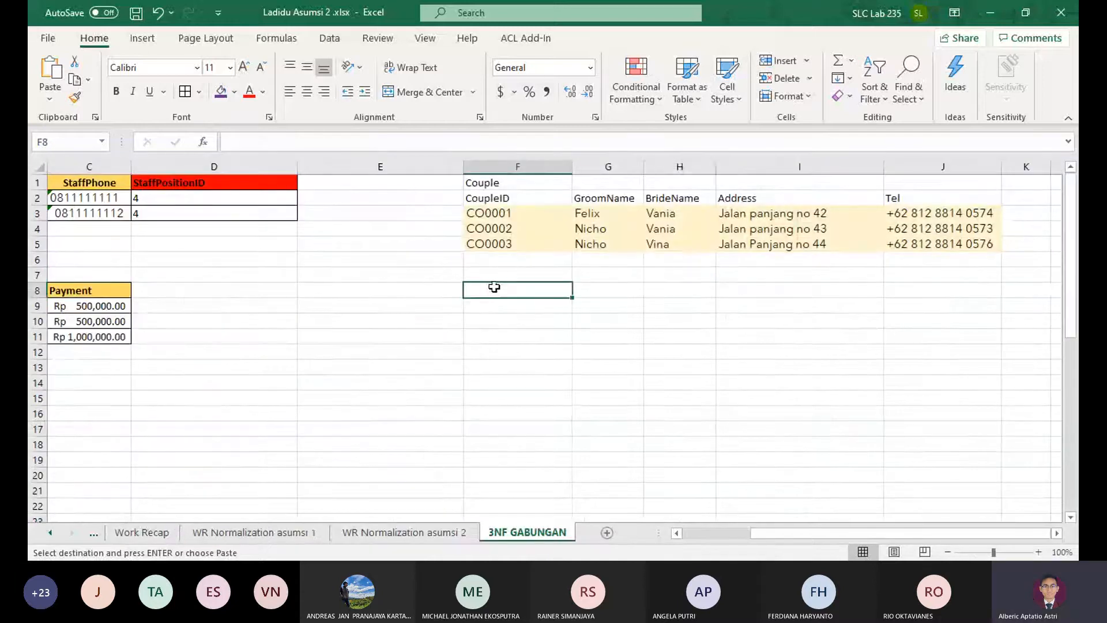
pyautogui.hotkey('ctrl', 'v')
pyautogui.click(778, 353)
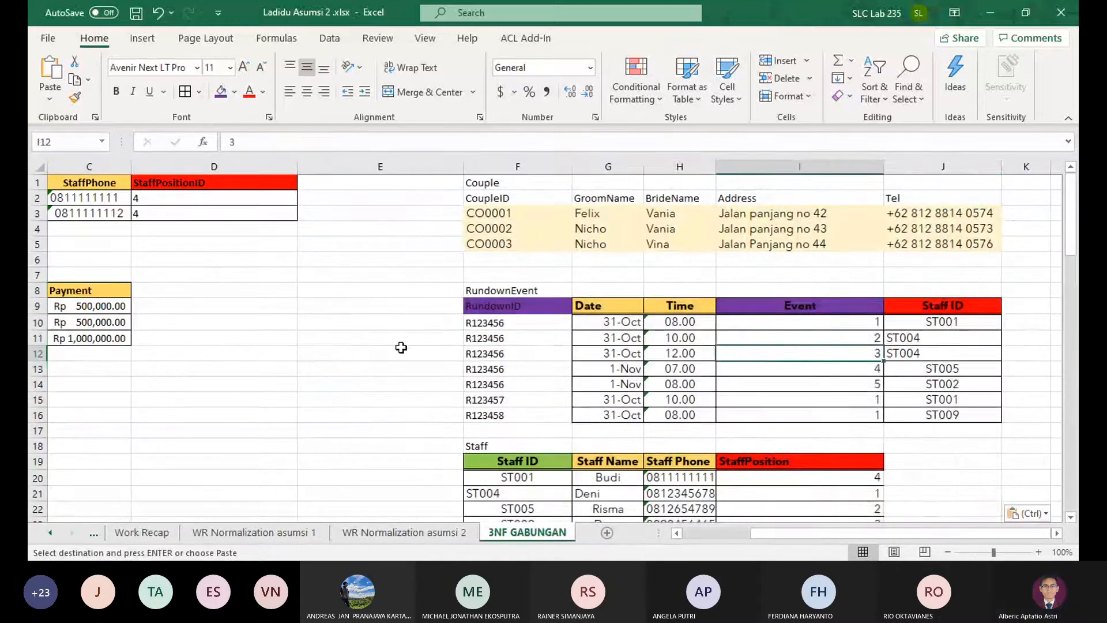
# Review the pasted RundownEvent table alongside the merged Staff, Event, Rundown and Recap tables on 3NF GABUNGAN
pyautogui.moveTo(400, 347); pyautogui.dragTo(34, 397)
pyautogui.click(566, 336)
pyautogui.moveTo(827, 304); pyautogui.dragTo(507, 330)
pyautogui.click(251, 399)
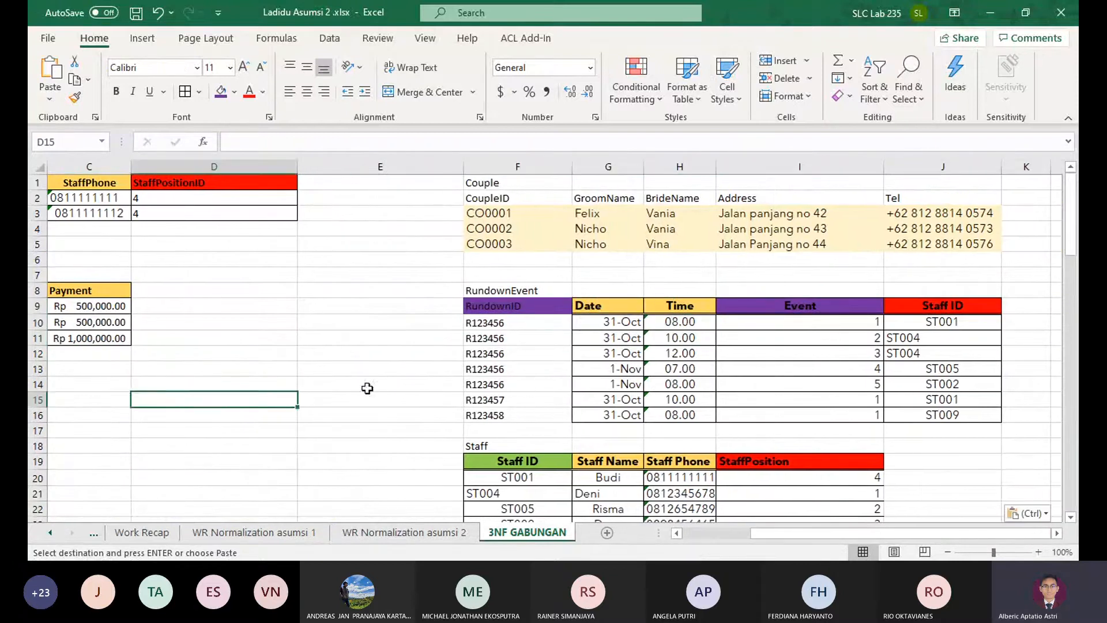
pyautogui.moveTo(375, 340); pyautogui.dragTo(86, 355)
pyautogui.scroll(-3, 311, 354)
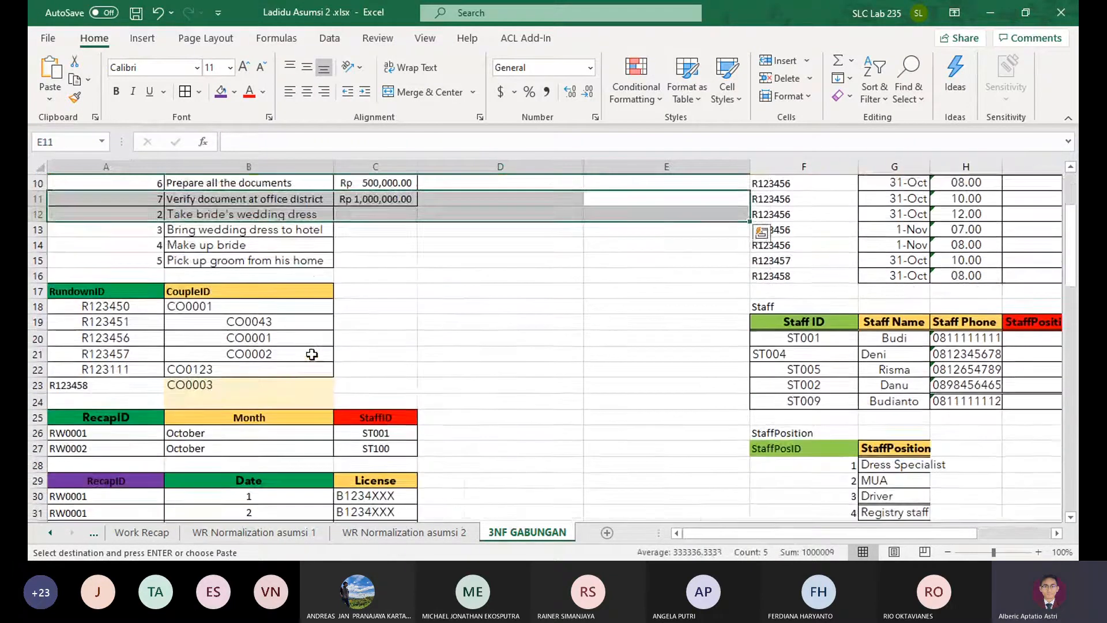
pyautogui.scroll(-1, 312, 354)
pyautogui.scroll(5, 312, 354)
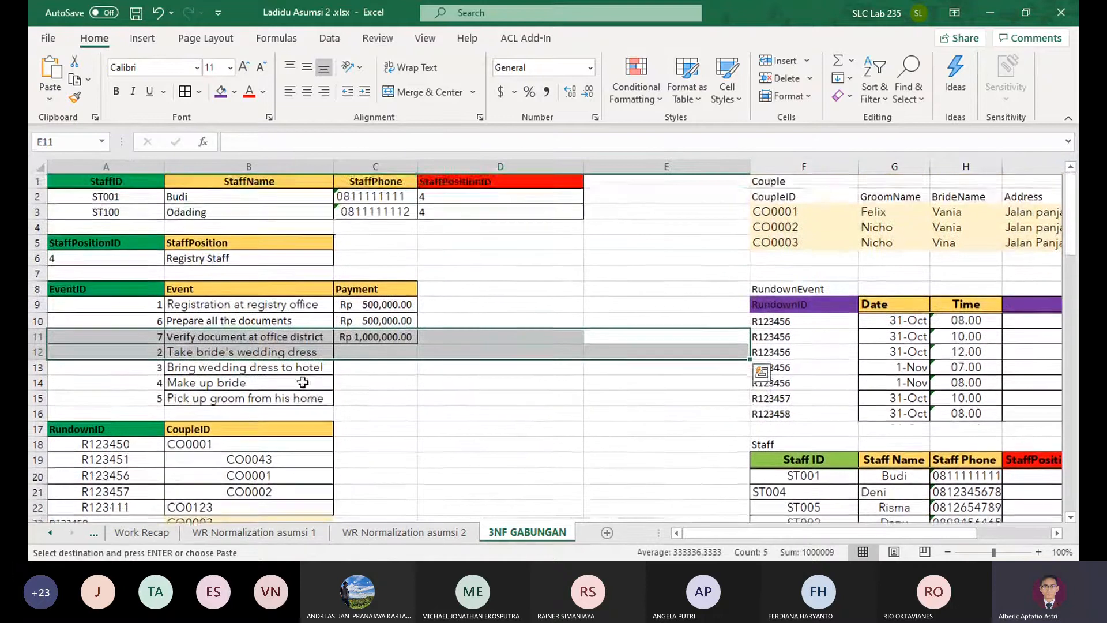
pyautogui.moveTo(594, 412); pyautogui.dragTo(789, 413)
# Examine the 3NF tables on WR Normalization asumsi 1 and the EventID and Rundown ID columns on WR Normalization asumsi 2
pyautogui.click(253, 531)
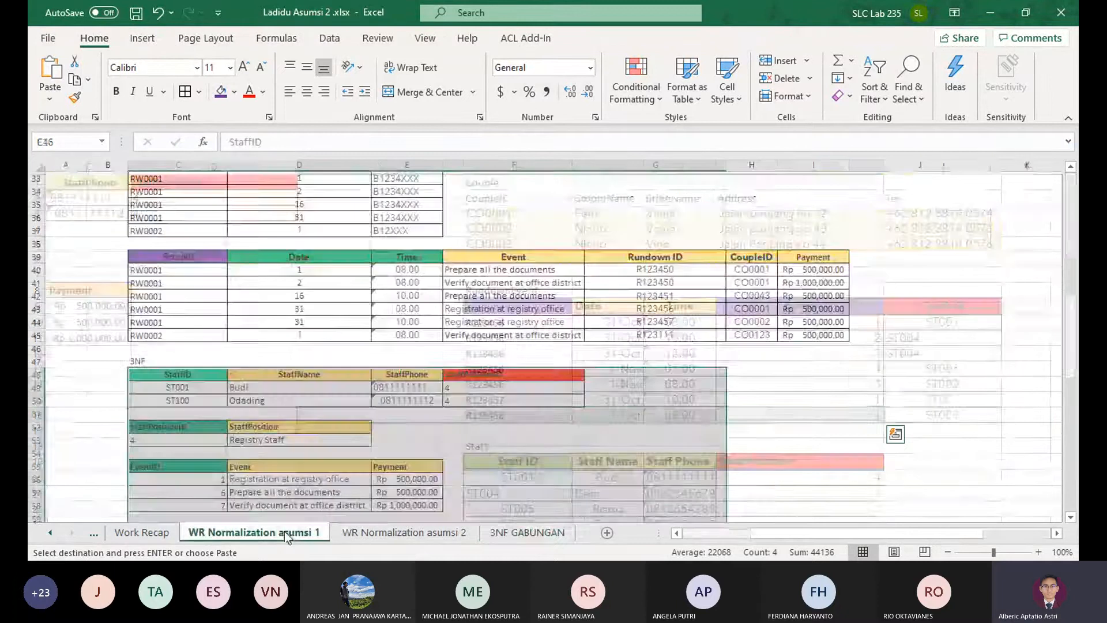
pyautogui.scroll(-5, 354, 483)
pyautogui.scroll(-1, 355, 483)
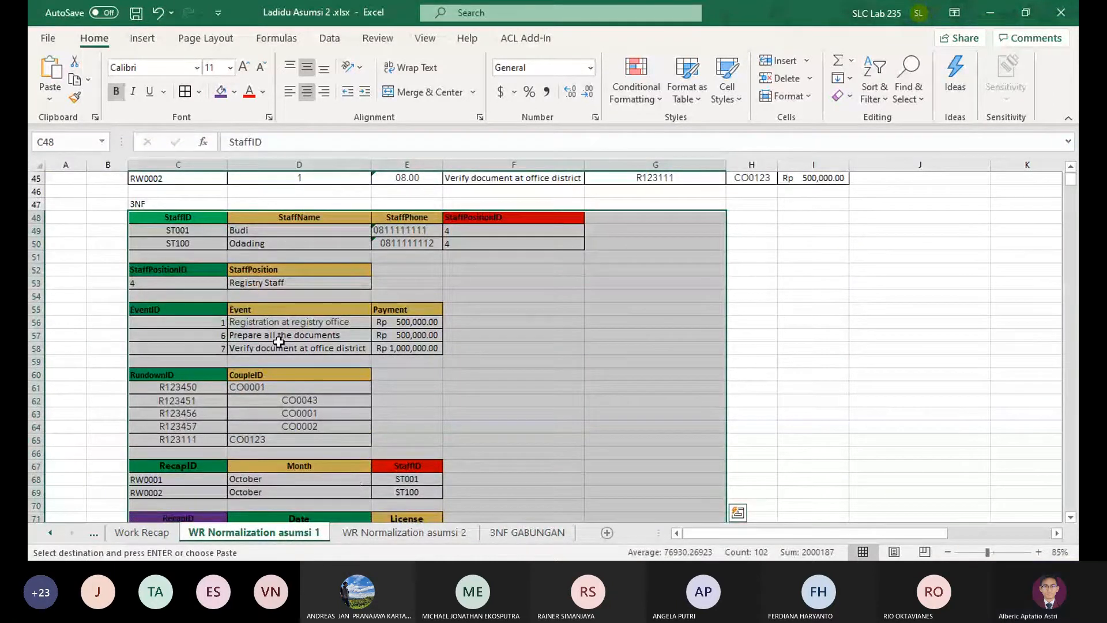
pyautogui.scroll(-1, 301, 357)
pyautogui.scroll(-5, 326, 372)
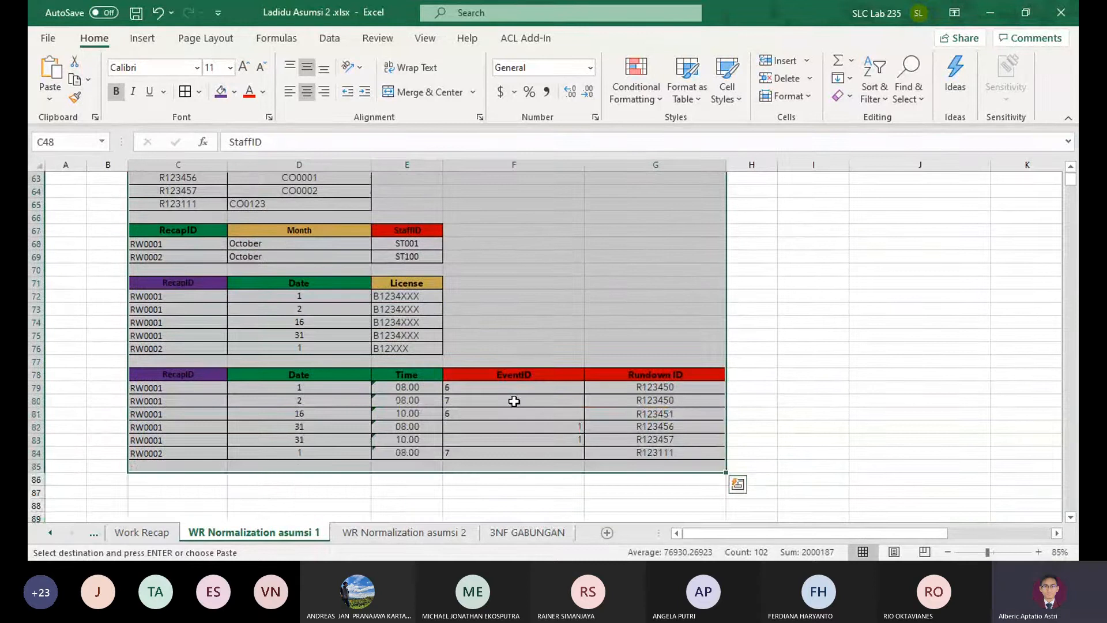
pyautogui.click(404, 531)
pyautogui.scroll(5, 616, 408)
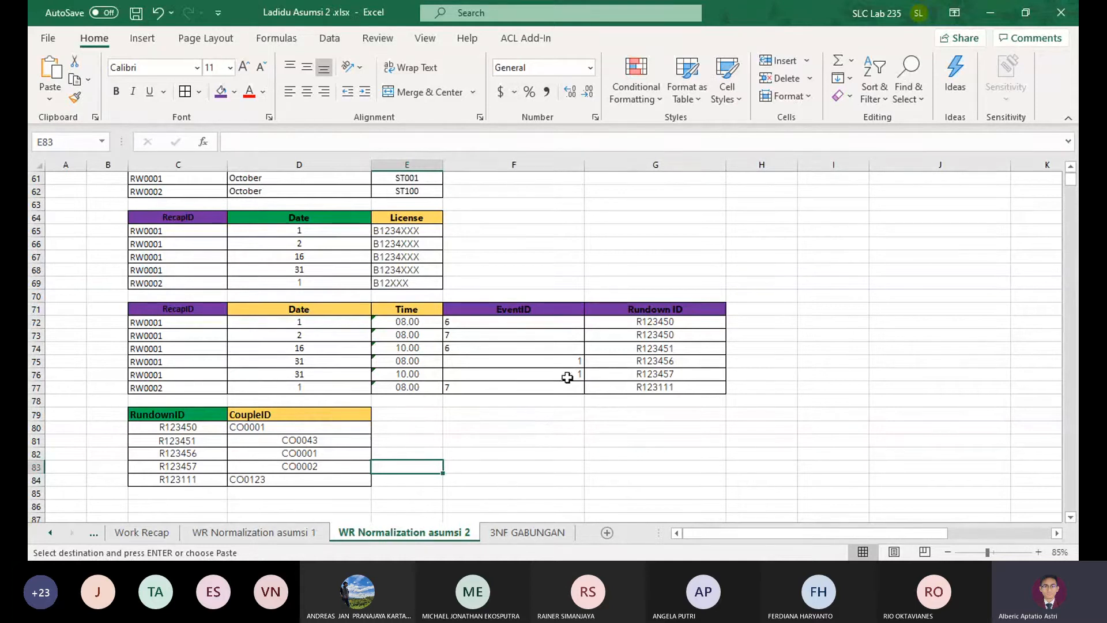
pyautogui.moveTo(649, 311); pyautogui.dragTo(522, 388)
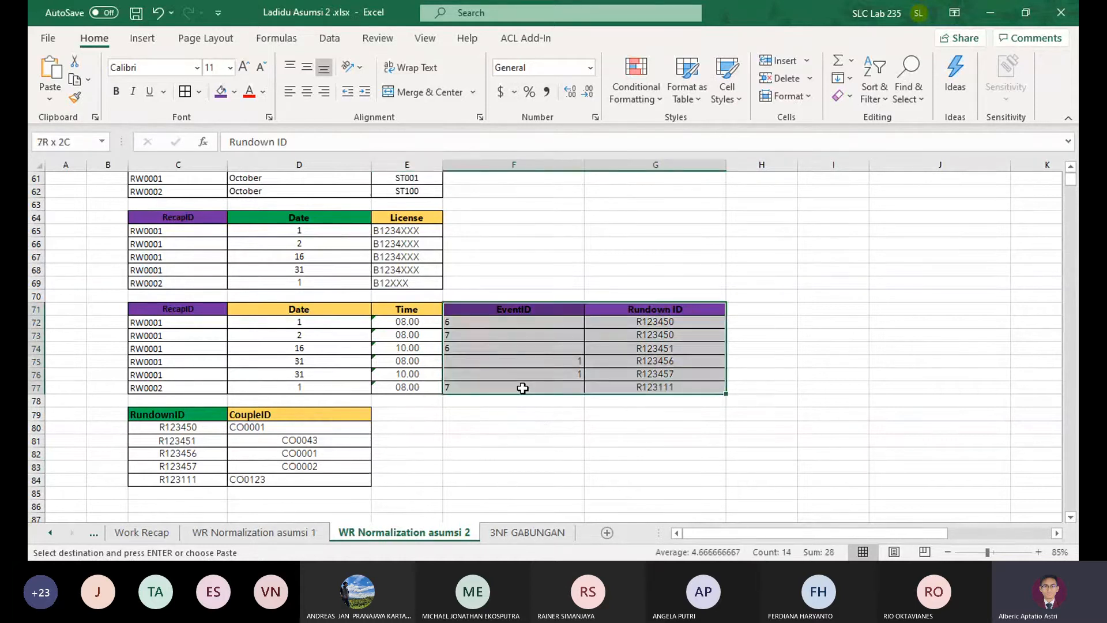
pyautogui.hotkey('ctrl', 'v')
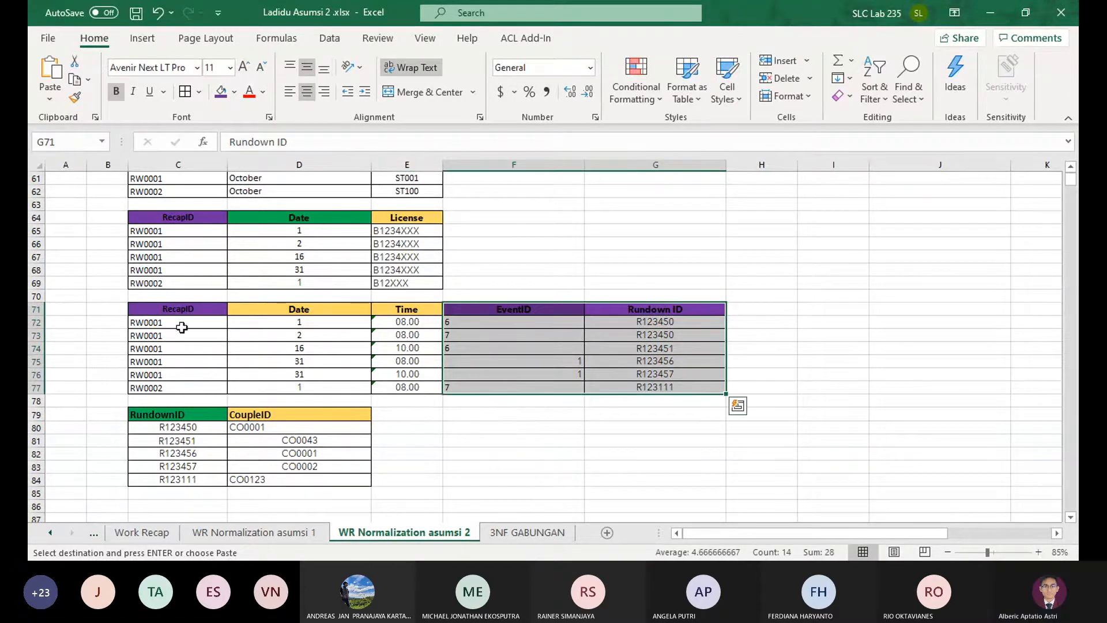
# Return to 3NF GABUNGAN and examine the RundownEvent columns, especially Date, and the Staff, StaffPosition and StaffCar tables below
pyautogui.click(557, 535)
pyautogui.click(863, 307)
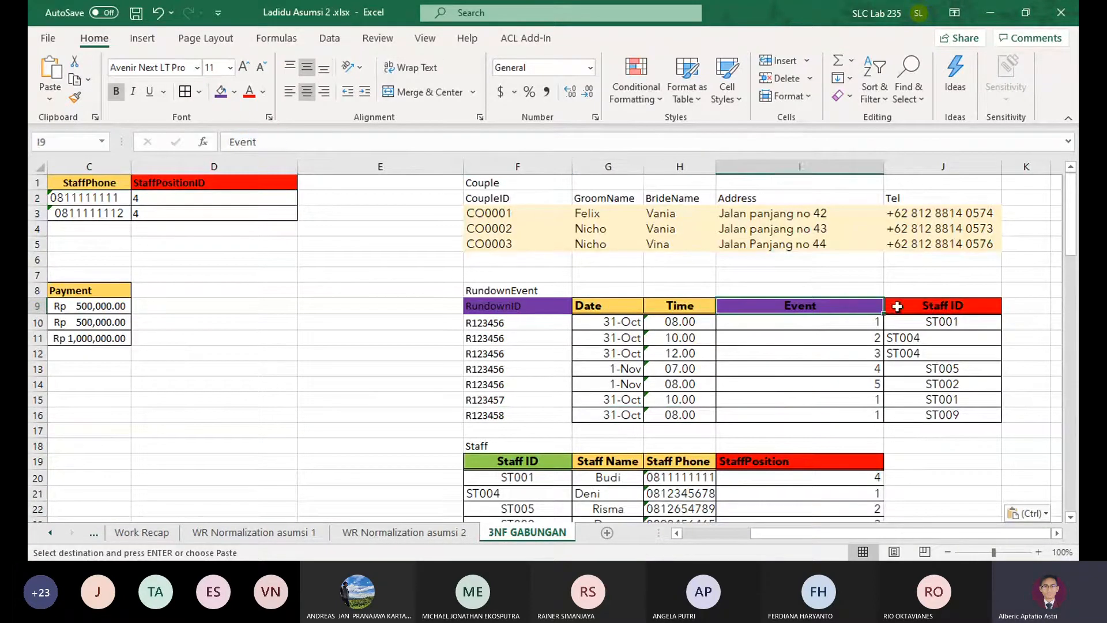
pyautogui.moveTo(951, 309); pyautogui.dragTo(531, 424)
pyautogui.click(530, 425)
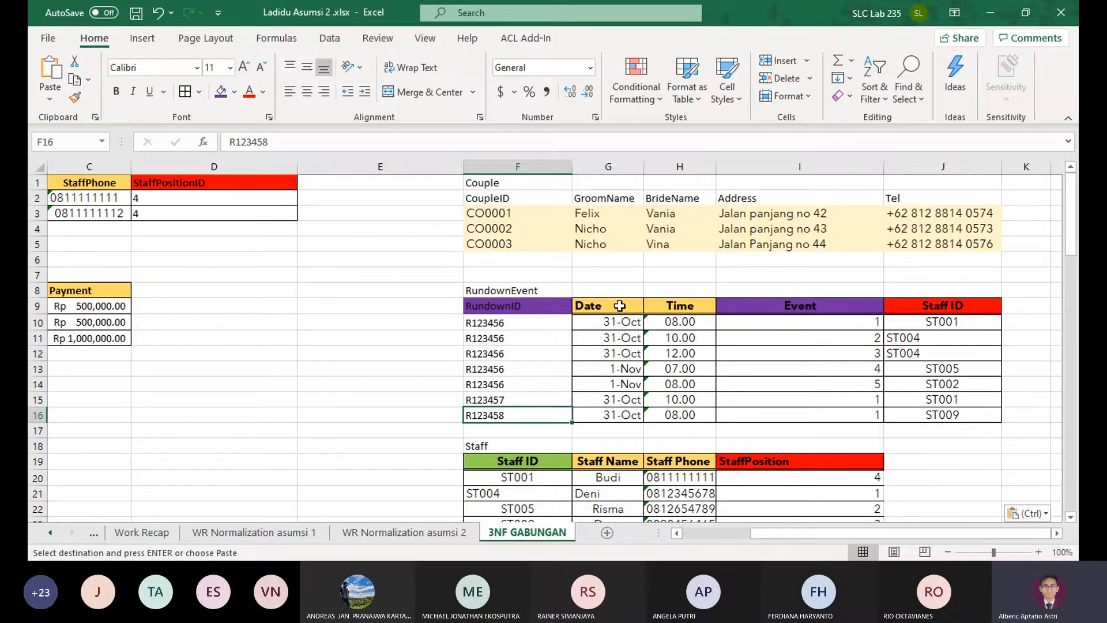
pyautogui.moveTo(623, 307)
pyautogui.mouseDown()
pyautogui.moveTo(626, 406)
pyautogui.moveTo(648, 414)
pyautogui.moveTo(634, 414)
pyautogui.moveTo(619, 324)
pyautogui.mouseUp()
pyautogui.moveTo(618, 323); pyautogui.dragTo(615, 414)
pyautogui.moveTo(615, 411); pyautogui.dragTo(609, 328)
pyautogui.click(609, 328)
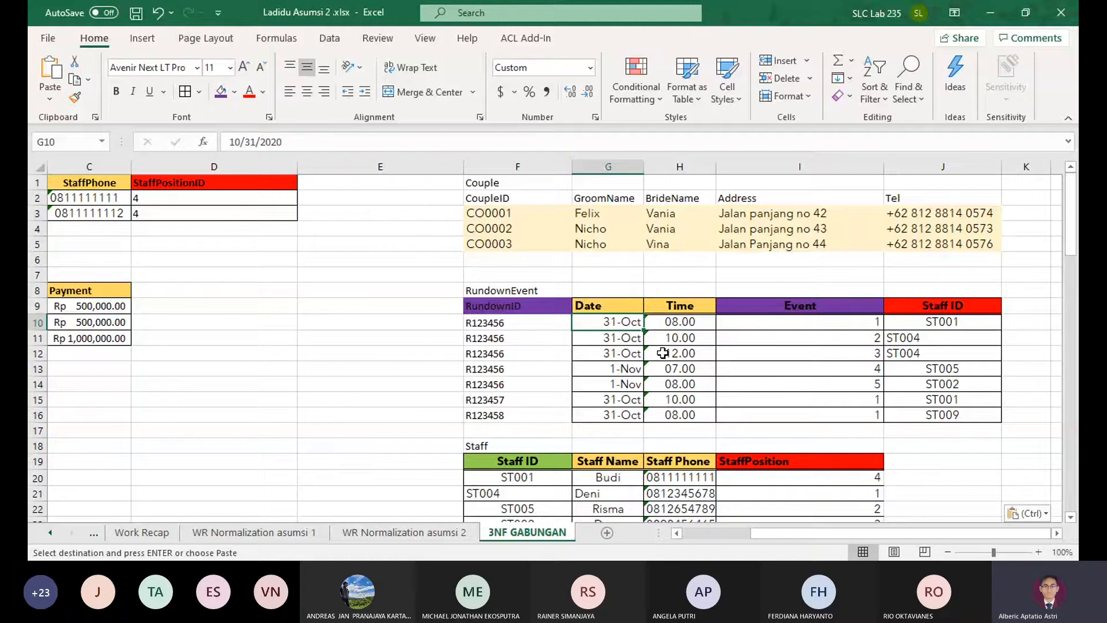
pyautogui.scroll(-1, 663, 353)
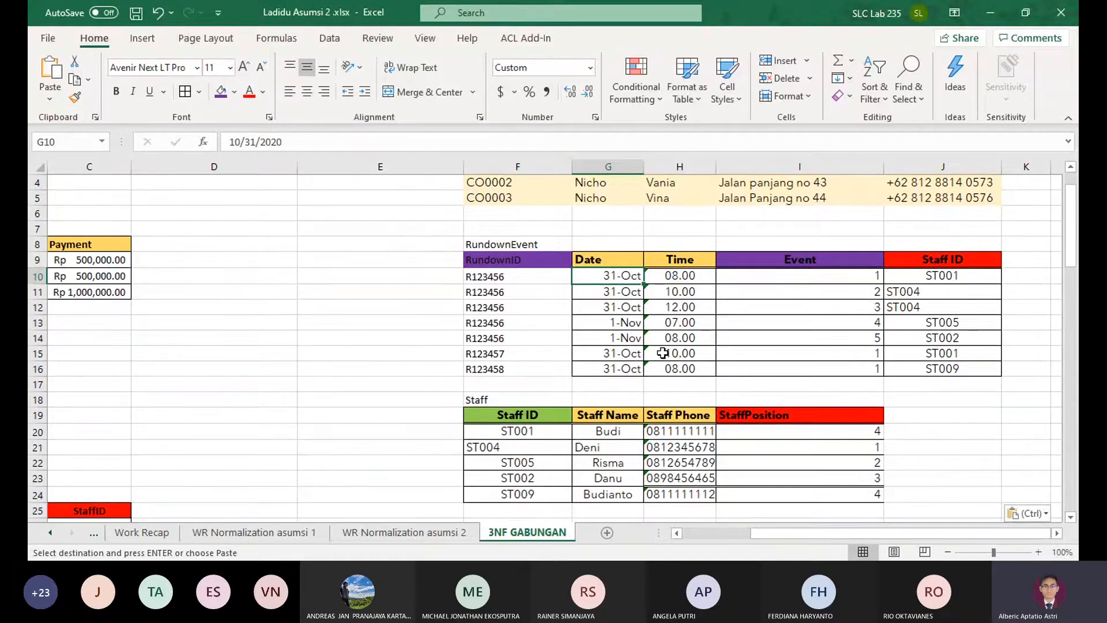
pyautogui.scroll(-6, 662, 353)
pyautogui.scroll(7, 662, 353)
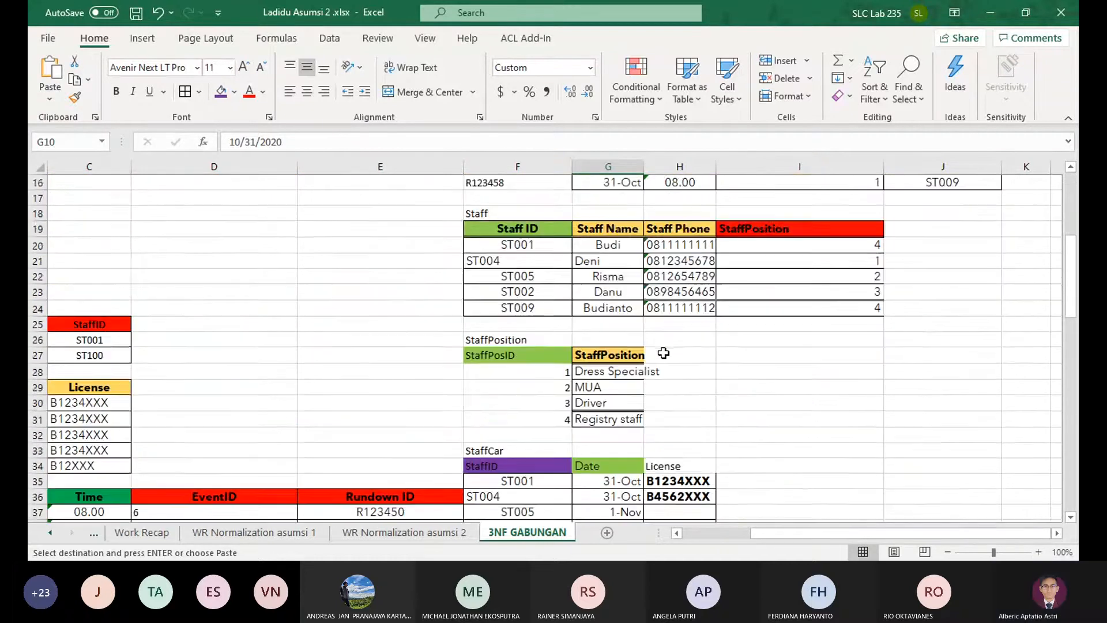
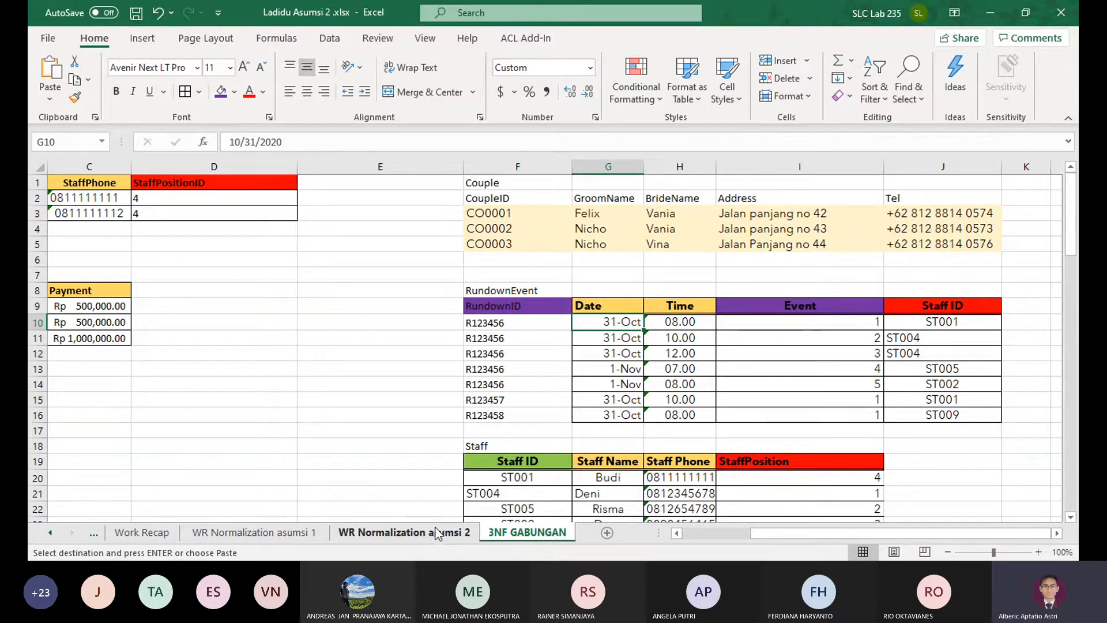
# Copy the staff record in A3:D3 into row 25 of the Staff table, directly below its last entry
pyautogui.click(806, 430)
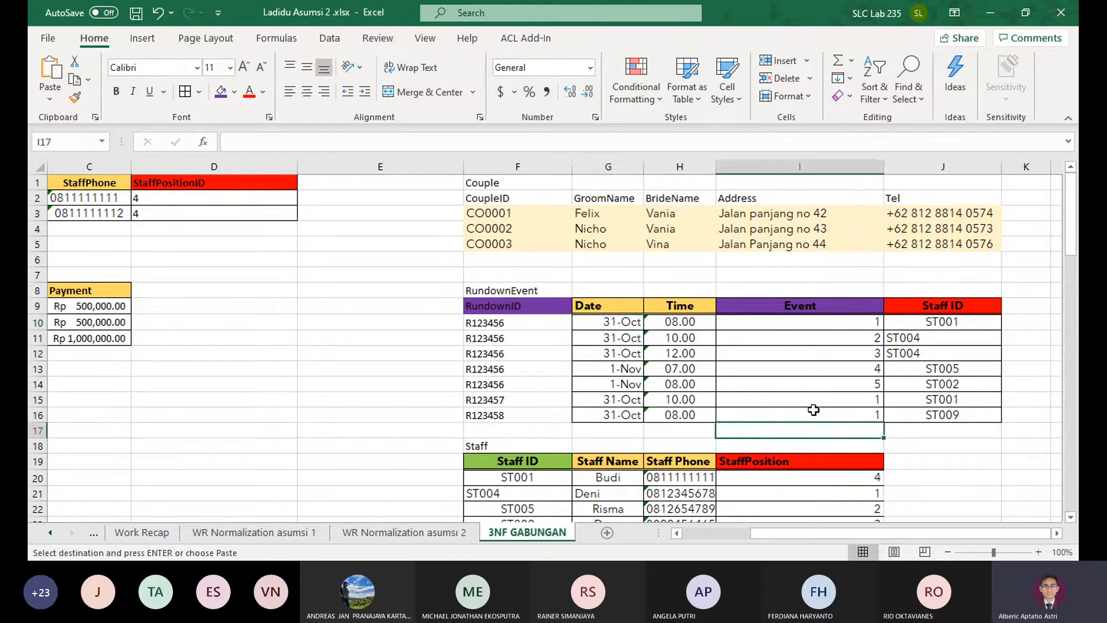
pyautogui.scroll(-4, 839, 376)
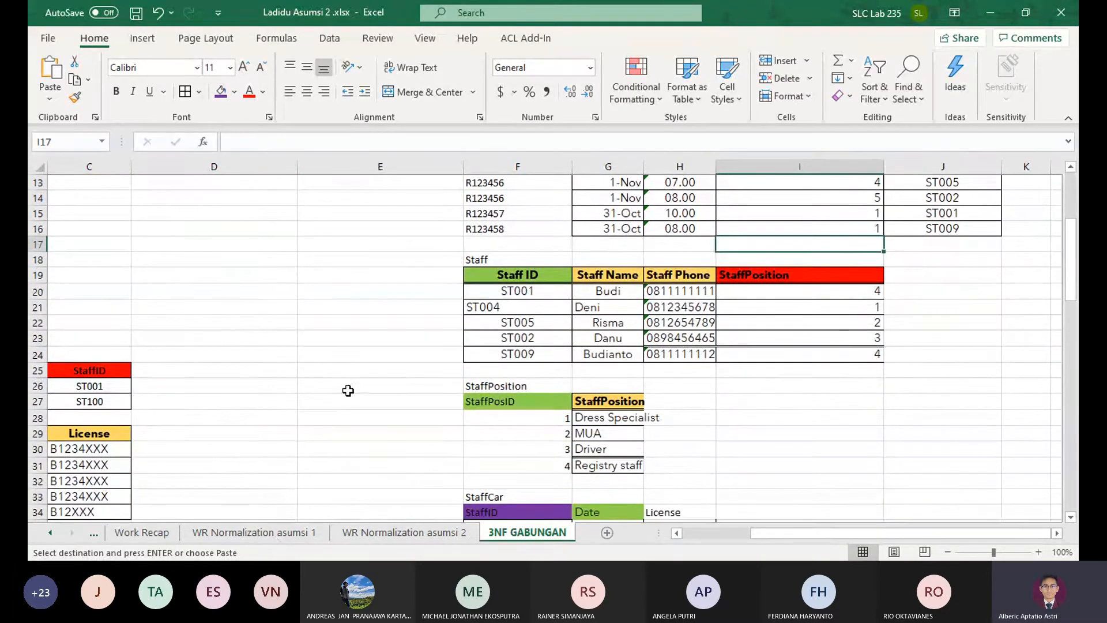
pyautogui.moveTo(347, 390); pyautogui.dragTo(52, 402)
pyautogui.scroll(4, 247, 300)
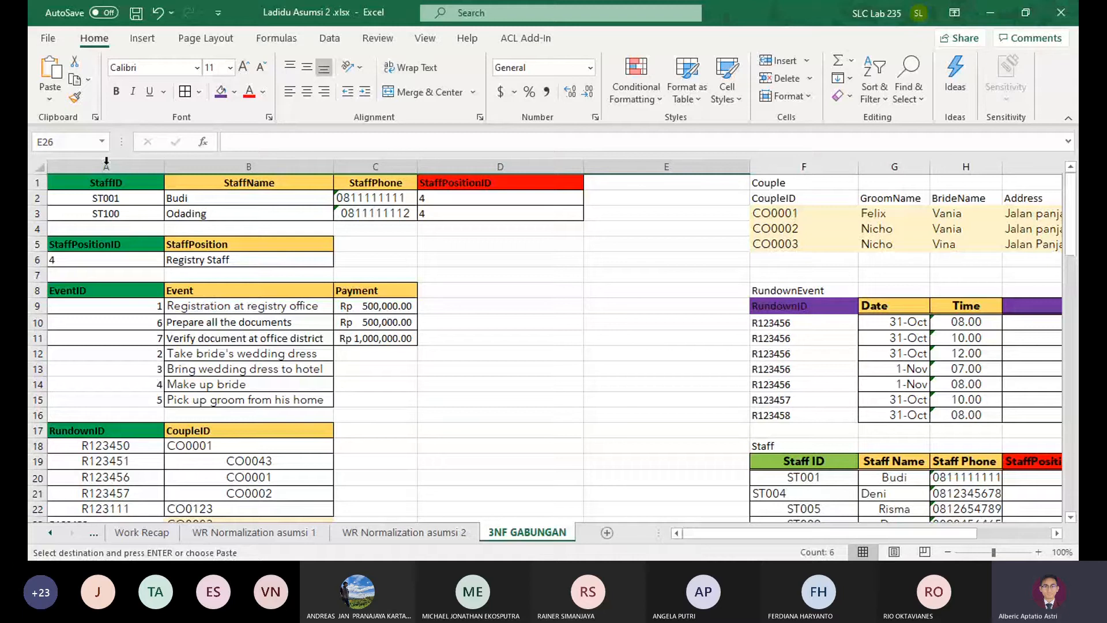
pyautogui.moveTo(106, 214); pyautogui.dragTo(500, 214)
pyautogui.hotkey('ctrl', 'c')
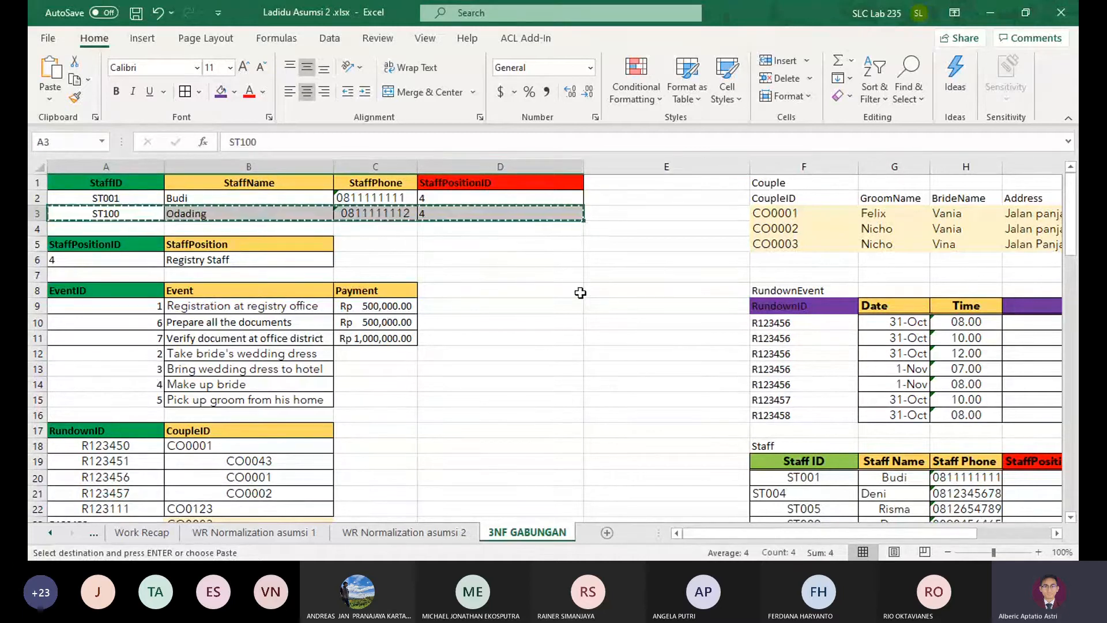
pyautogui.scroll(-3, 580, 293)
pyautogui.click(807, 420)
pyautogui.hotkey('ctrl', 'v')
pyautogui.moveTo(716, 460); pyautogui.dragTo(1076, 530)
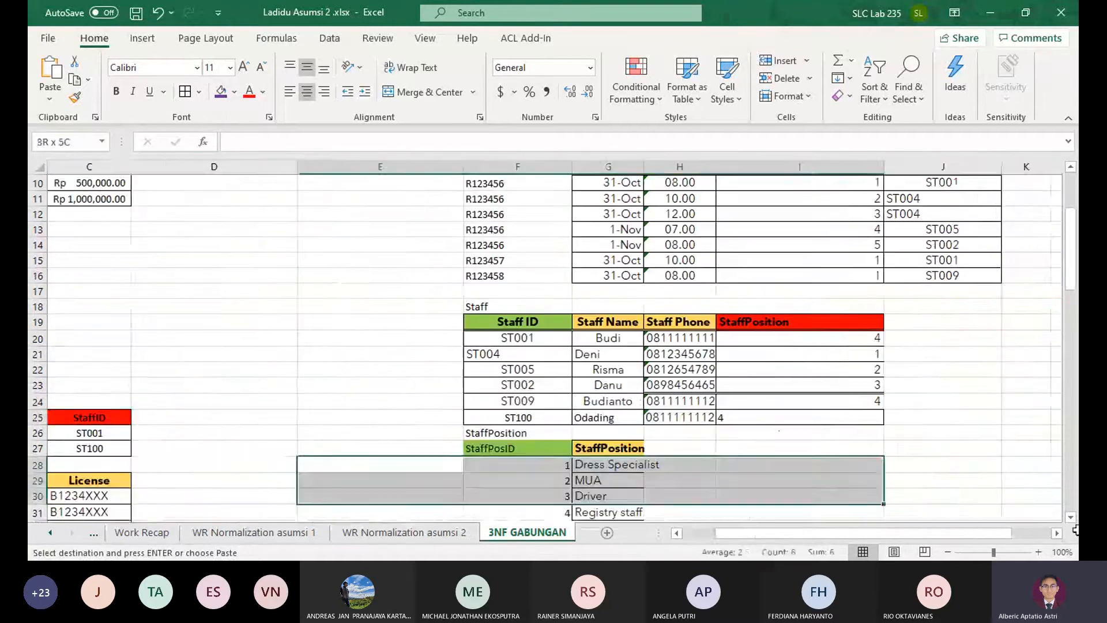
pyautogui.click(799, 464)
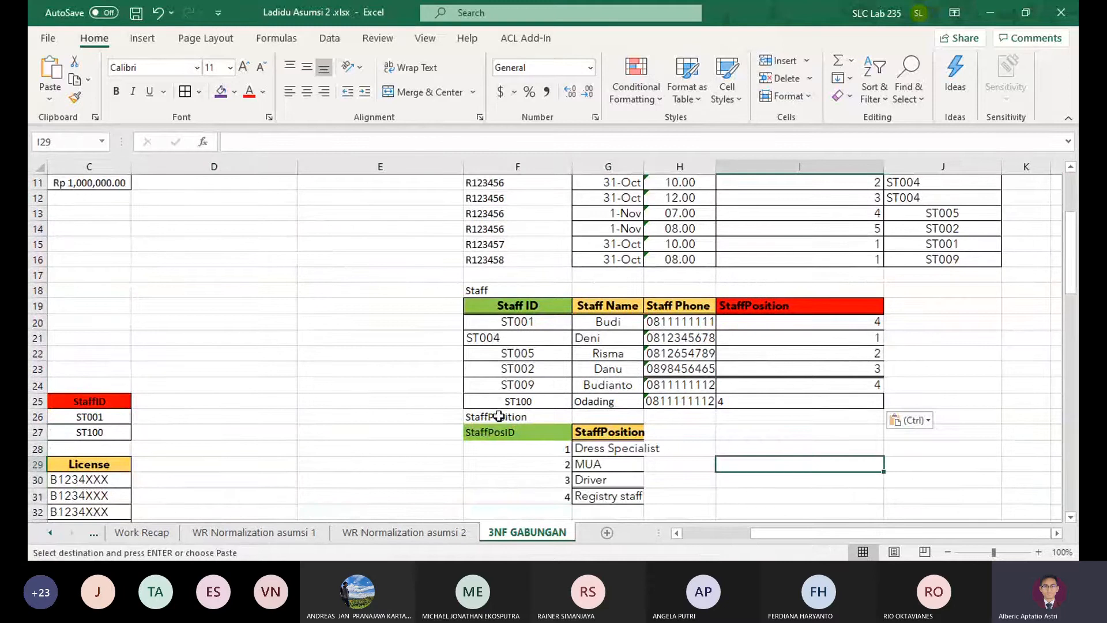
# Delete cells A1:E6 holding the duplicate staff and staff position tables, shifting the Couple table left into their place
pyautogui.moveTo(498, 416); pyautogui.dragTo(612, 520)
pyautogui.moveTo(352, 217); pyautogui.dragTo(51, 229)
pyautogui.scroll(3, 260, 360)
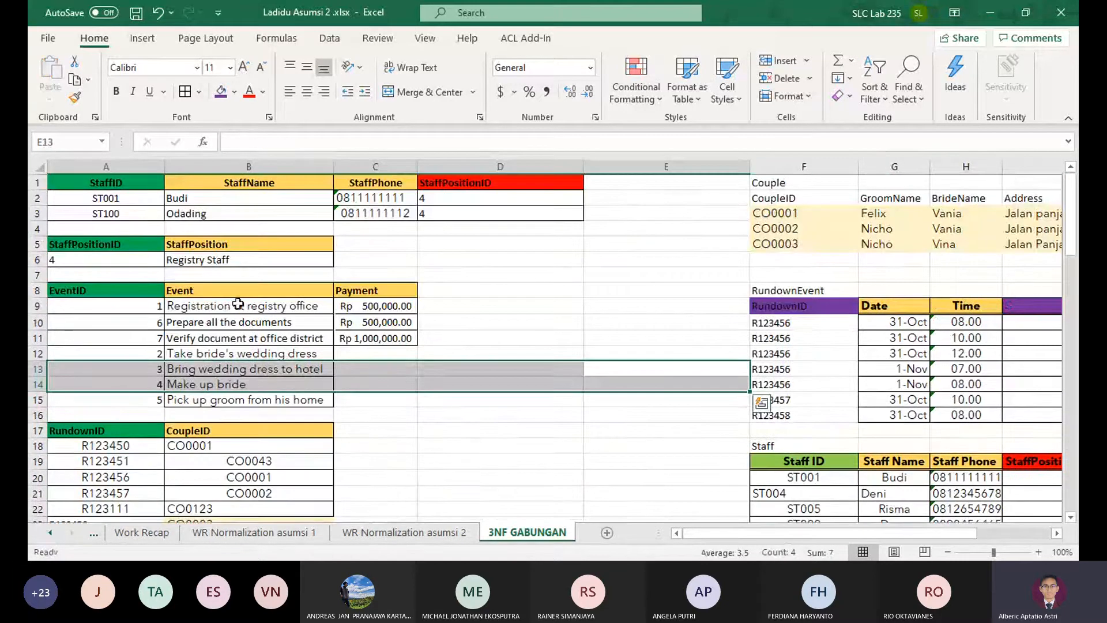
pyautogui.moveTo(68, 188); pyautogui.dragTo(597, 266)
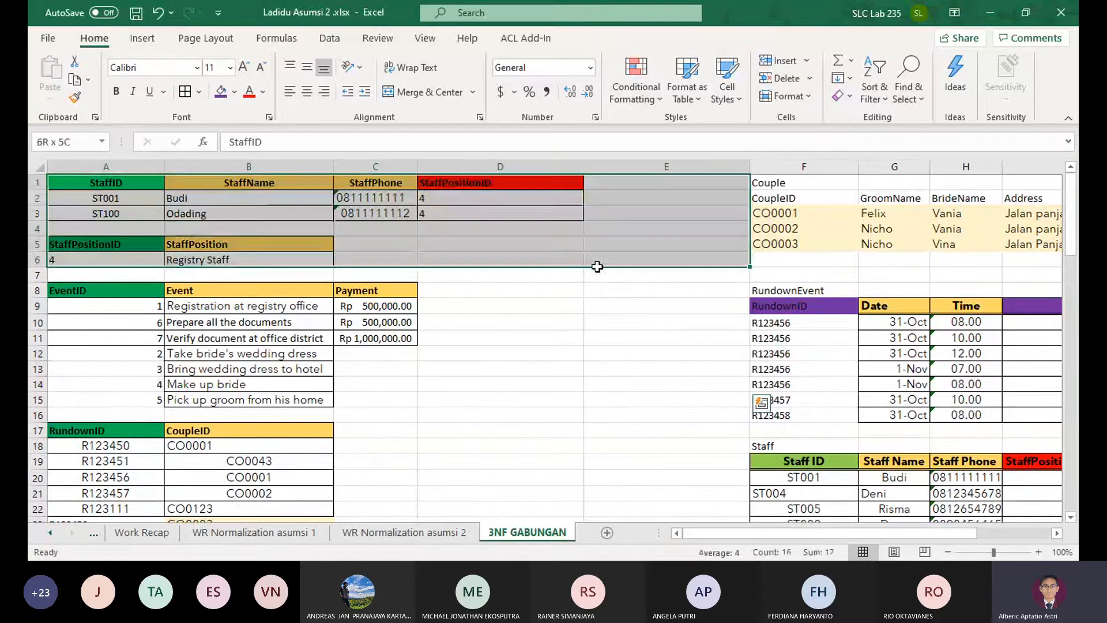
pyautogui.click(768, 79)
pyautogui.hotkey('ctrl', 'q')
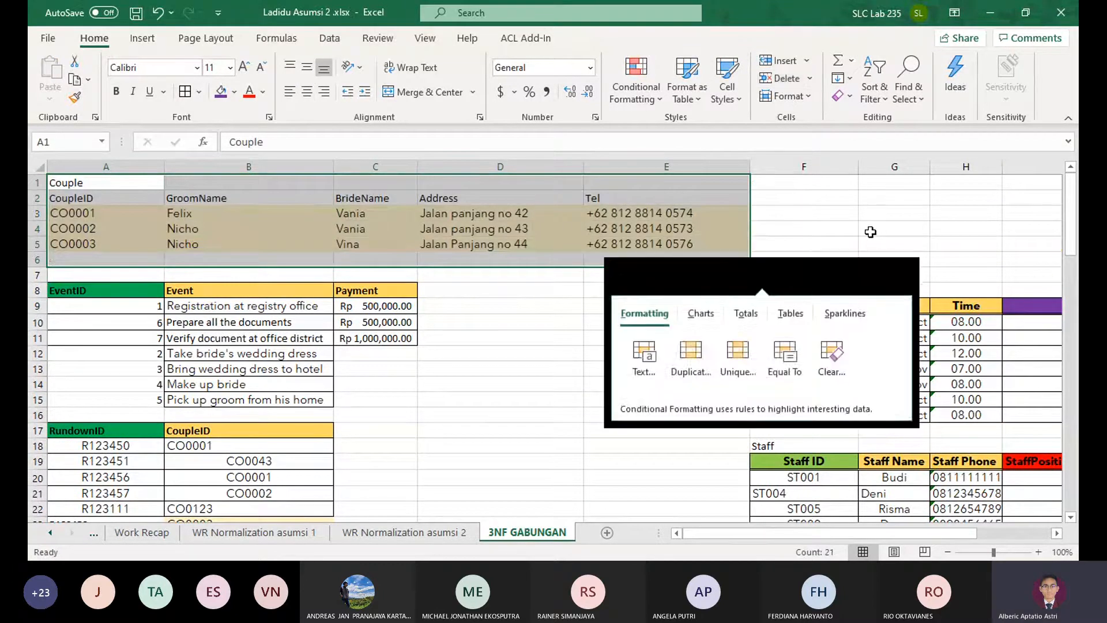
pyautogui.click(870, 232)
pyautogui.click(814, 253)
pyautogui.click(470, 341)
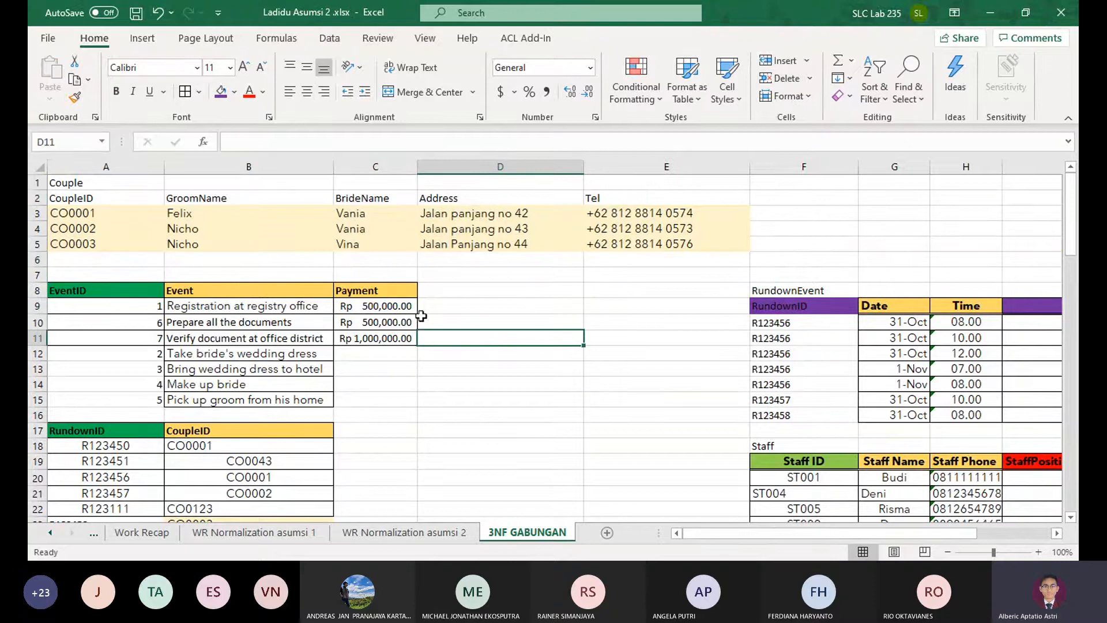
# Insert a blank column at F, between the Couple table and the RundownEvent and Staff tables
pyautogui.scroll(-1, 589, 332)
pyautogui.scroll(-1, 608, 323)
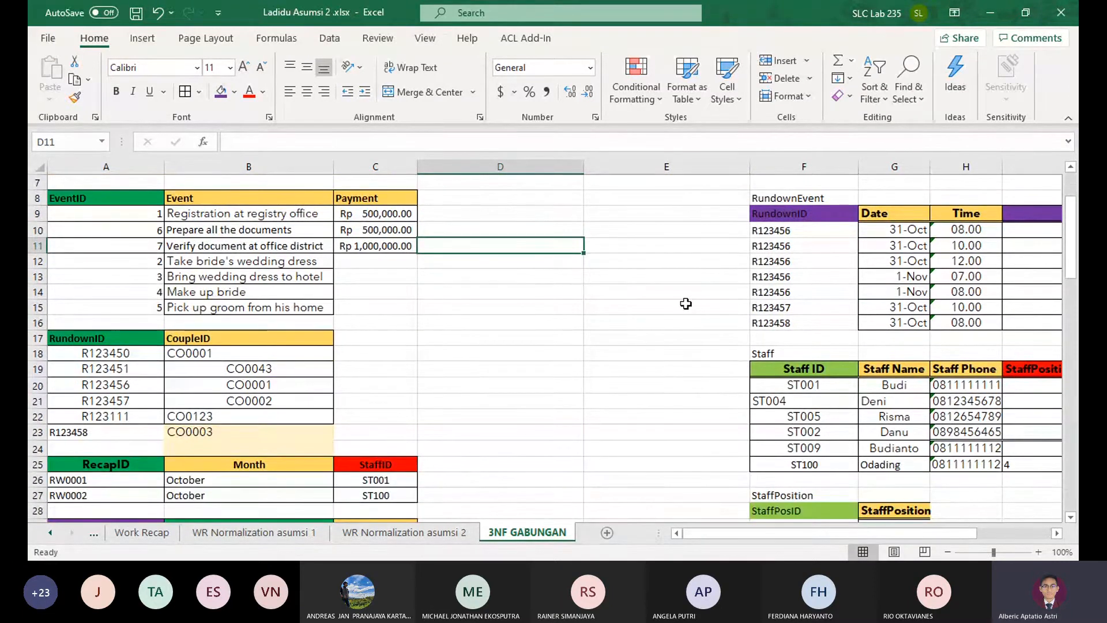
pyautogui.moveTo(685, 304); pyautogui.dragTo(866, 303)
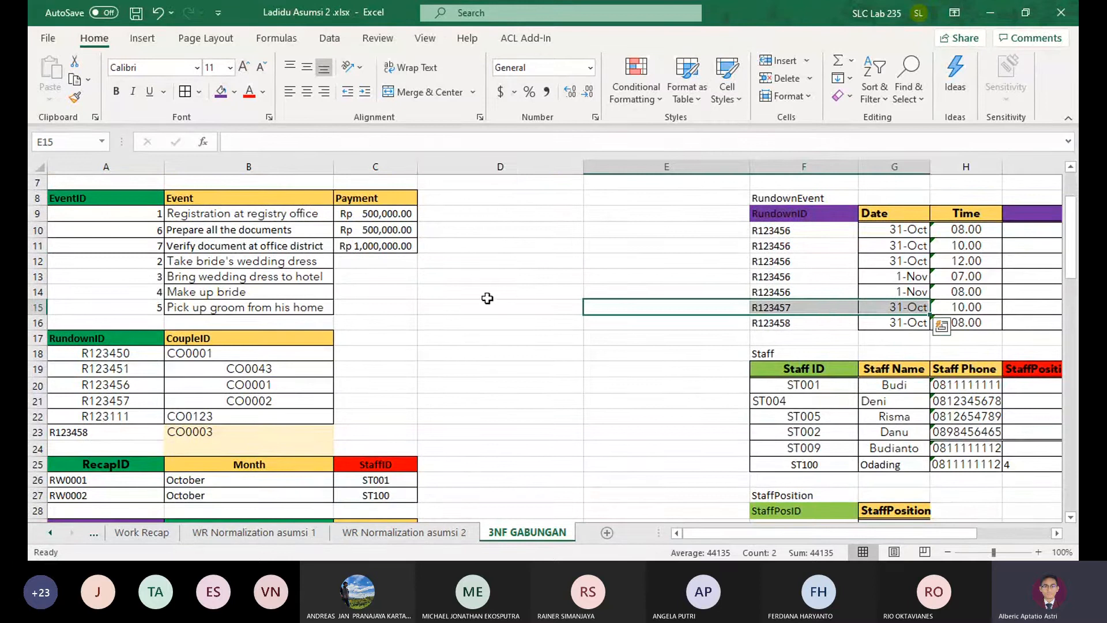
pyautogui.scroll(-2, 642, 348)
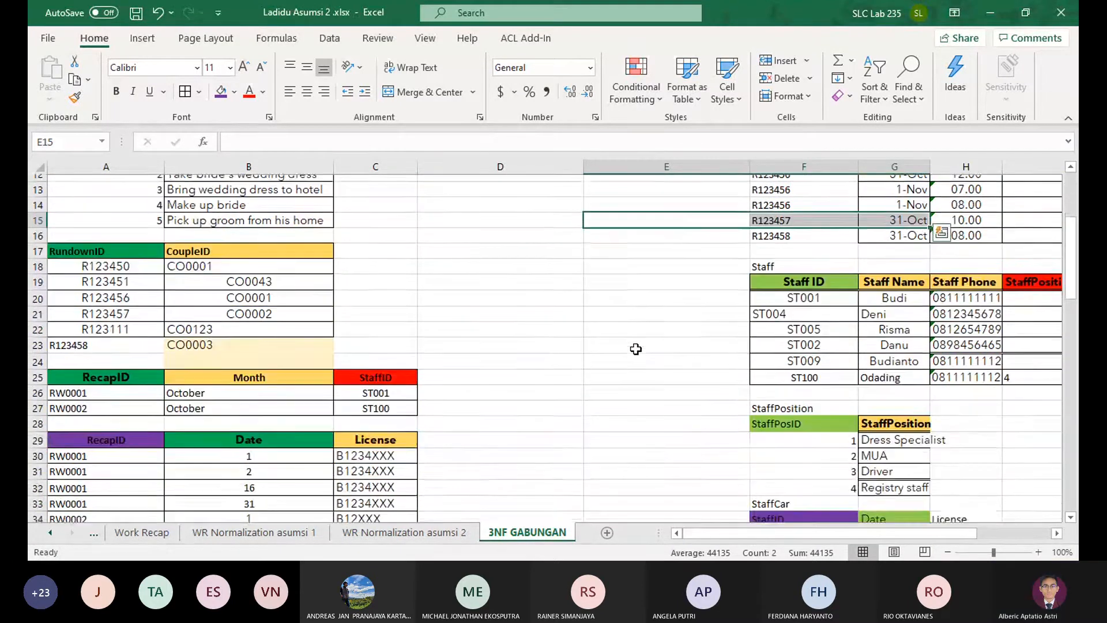
pyautogui.scroll(-3, 622, 348)
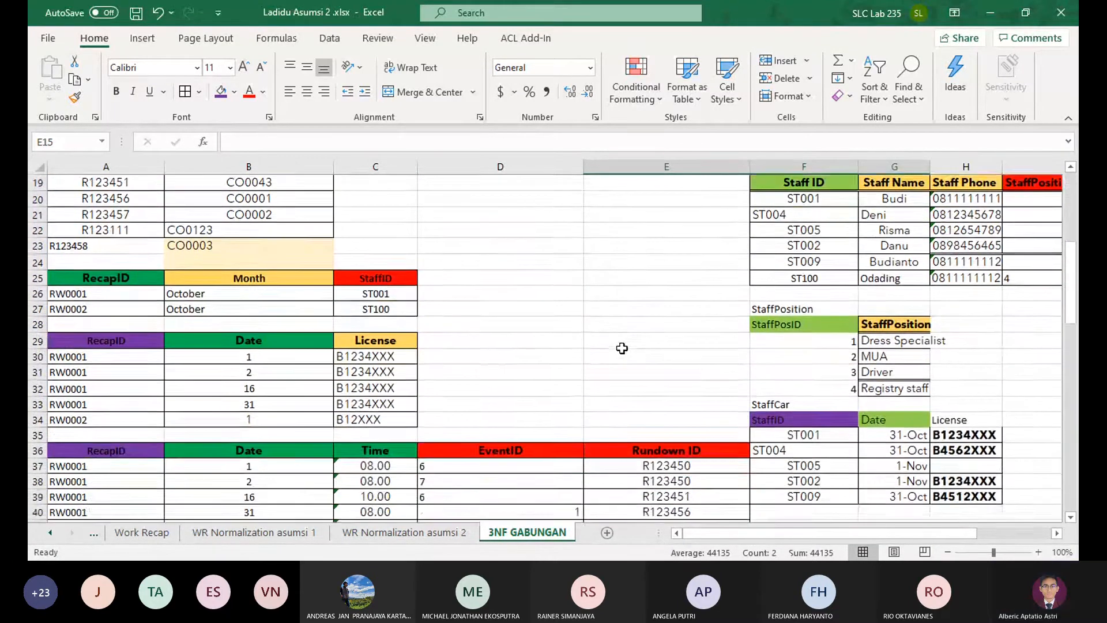
pyautogui.scroll(7, 784, 364)
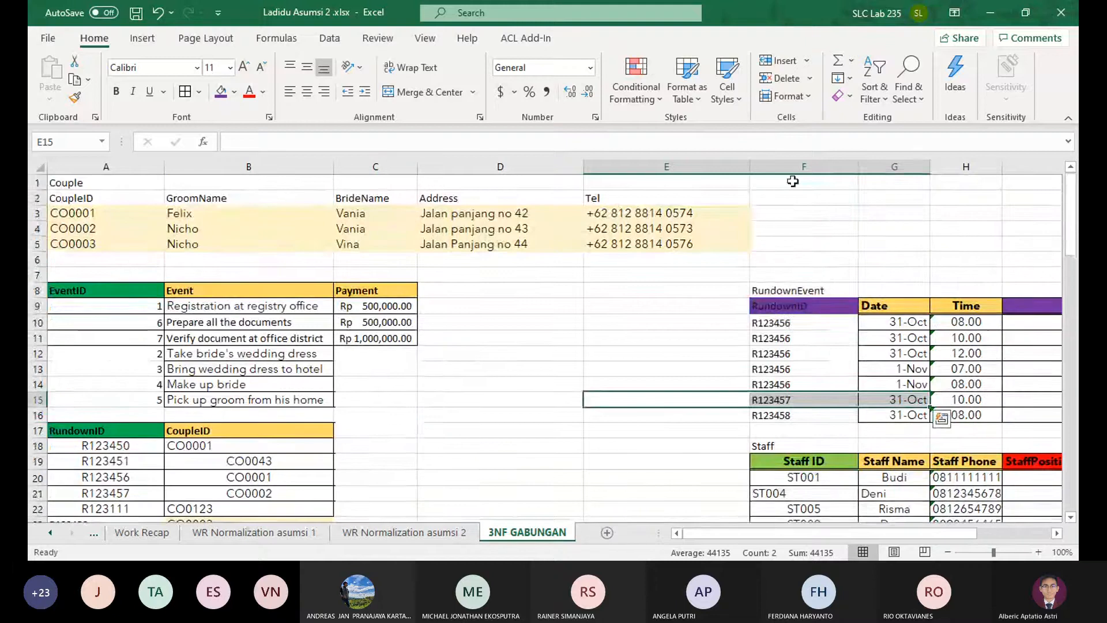
pyautogui.click(804, 166)
pyautogui.click(785, 61)
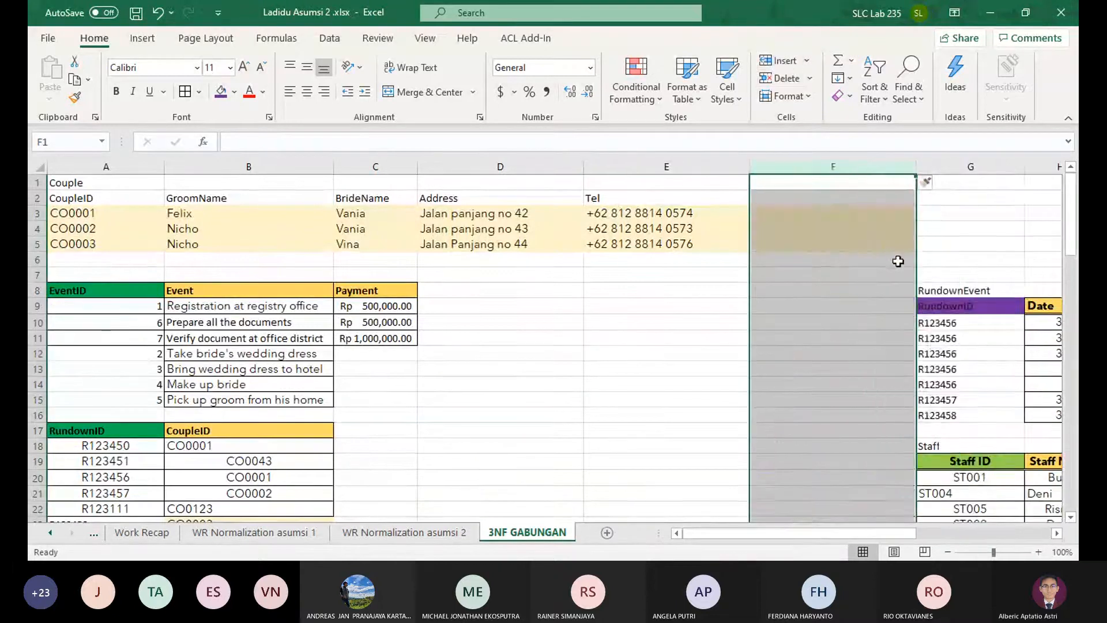
# Remove the fill colour from the whole inserted column F
pyautogui.scroll(-11, 847, 297)
pyautogui.scroll(3, 830, 312)
pyautogui.scroll(8, 827, 314)
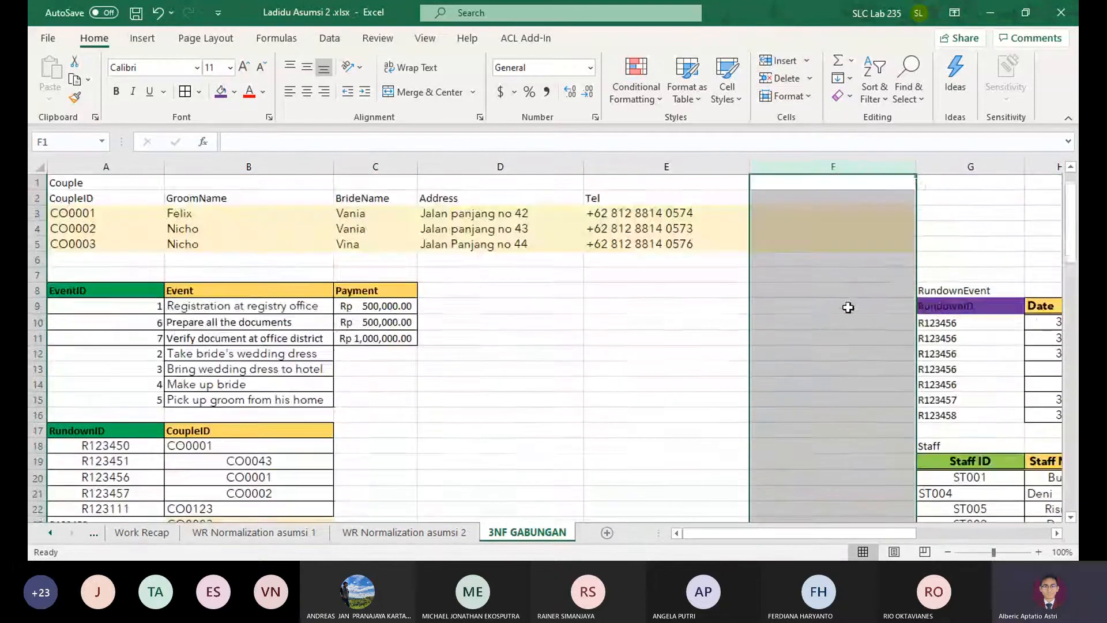
pyautogui.click(236, 93)
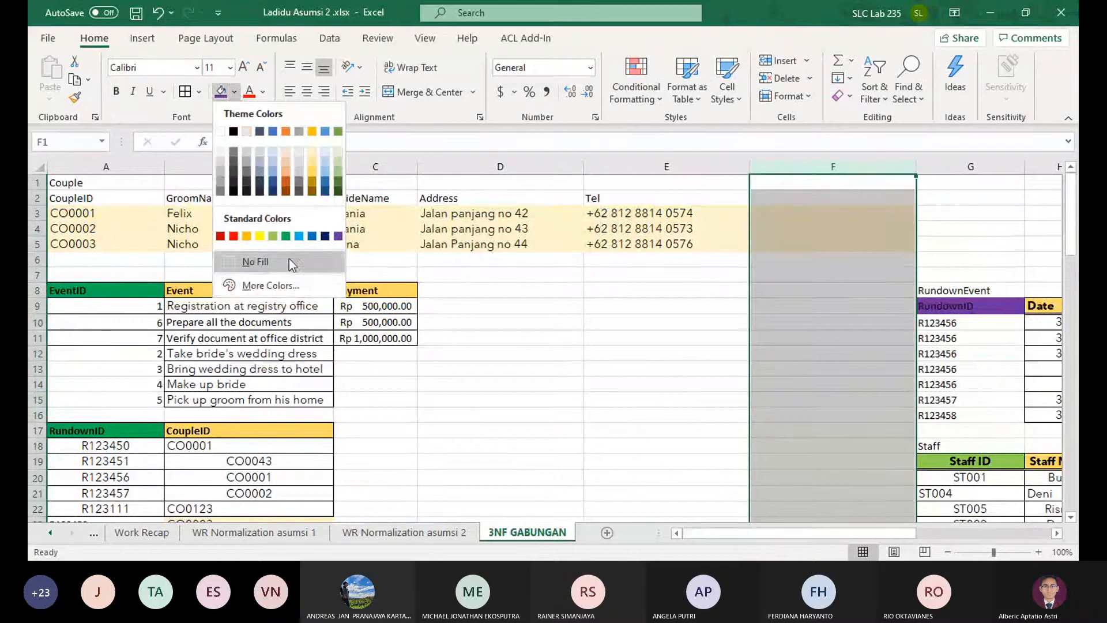
pyautogui.click(289, 259)
pyautogui.click(669, 340)
# Compare the RecapID, Date and License table in A29:C34 with the StaffCar table on the same sheet
pyautogui.scroll(-10, 672, 343)
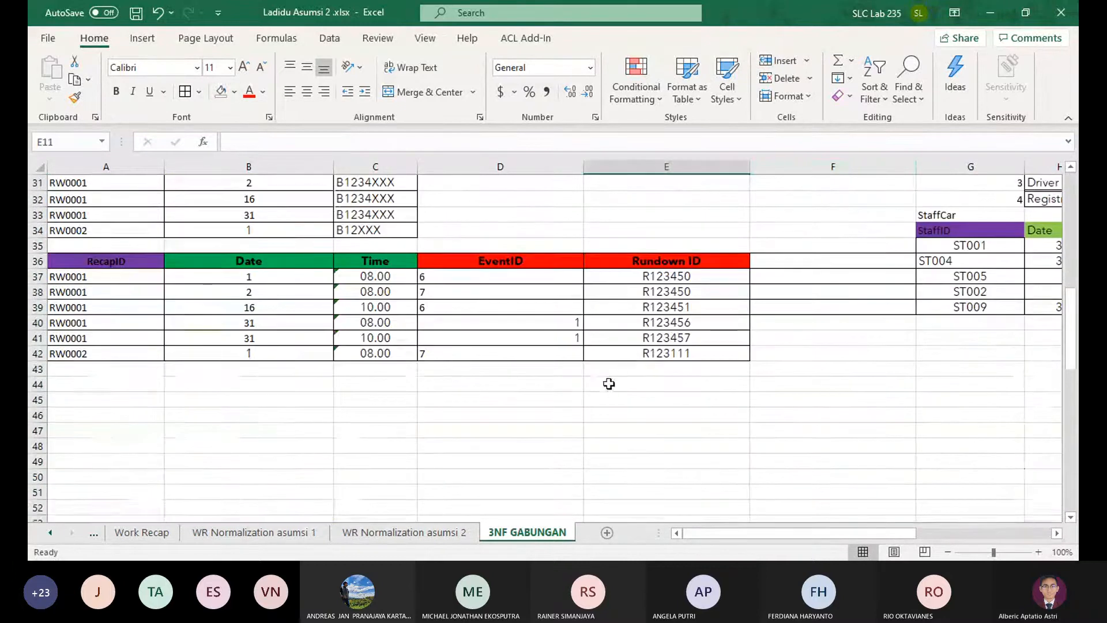
pyautogui.moveTo(817, 426); pyautogui.dragTo(709, 460)
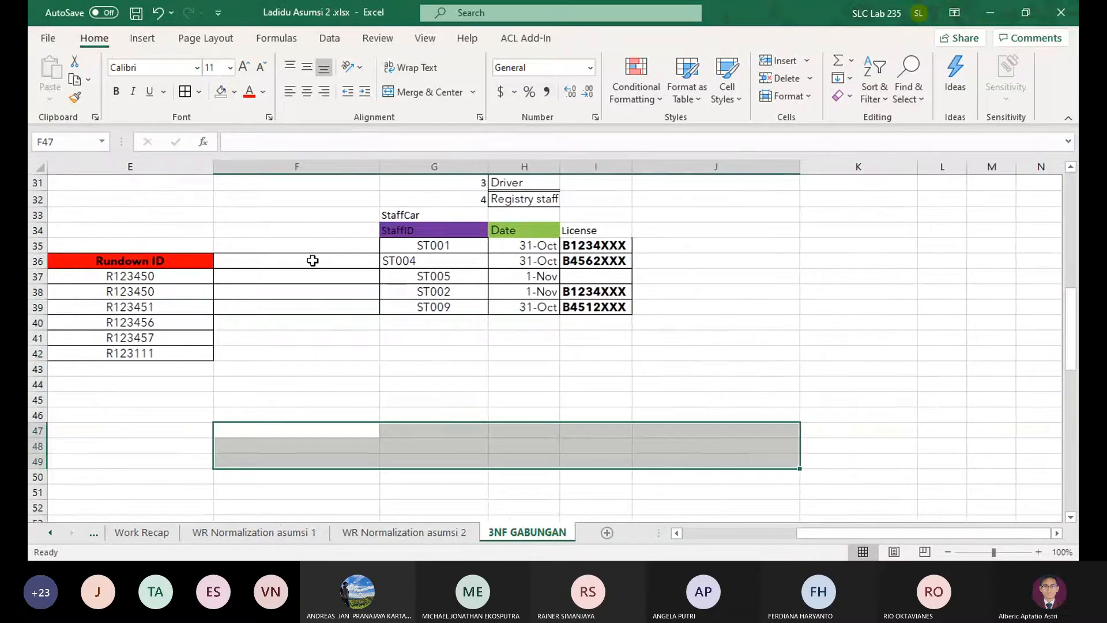
pyautogui.moveTo(314, 261); pyautogui.dragTo(345, 323)
pyautogui.click(615, 371)
pyautogui.scroll(1, 617, 373)
pyautogui.moveTo(669, 416); pyautogui.dragTo(247, 400)
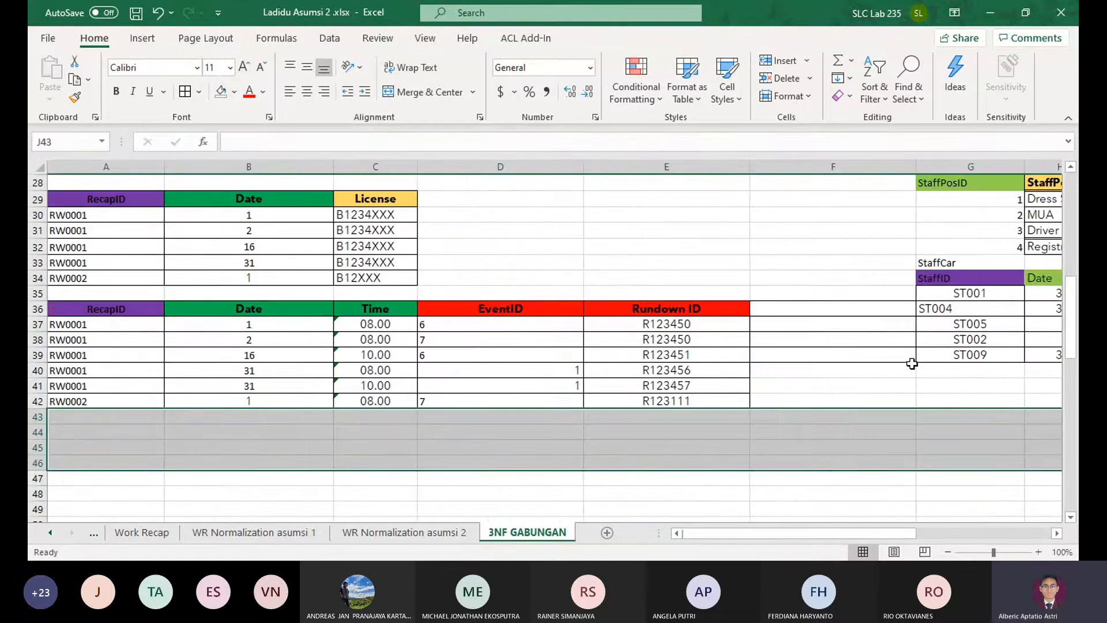
pyautogui.scroll(1, 911, 363)
pyautogui.click(489, 309)
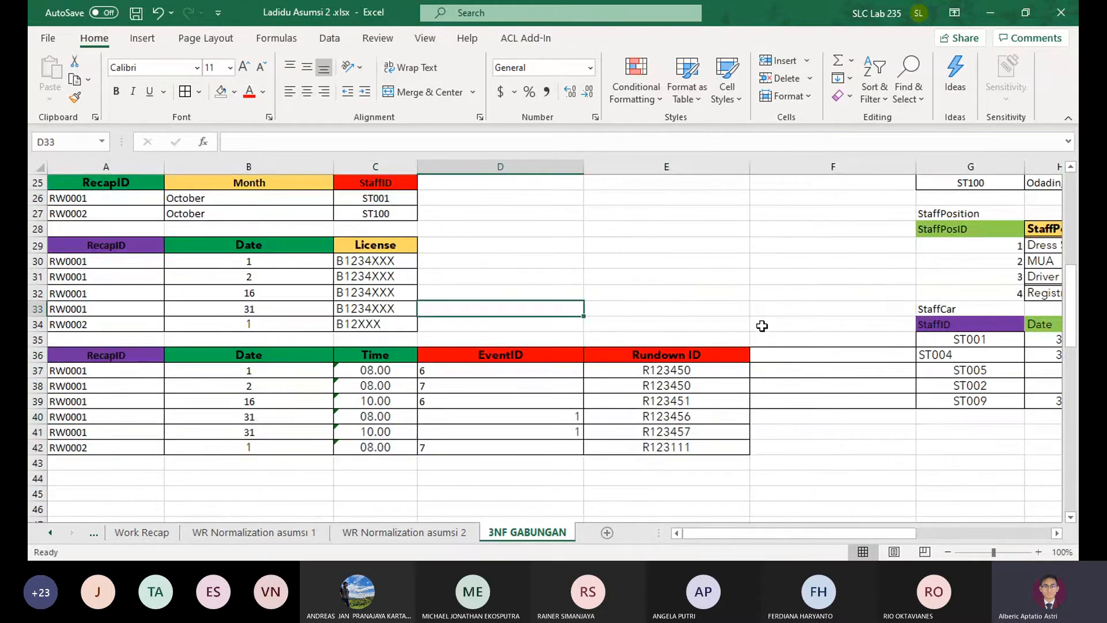
pyautogui.moveTo(808, 323); pyautogui.dragTo(1037, 344)
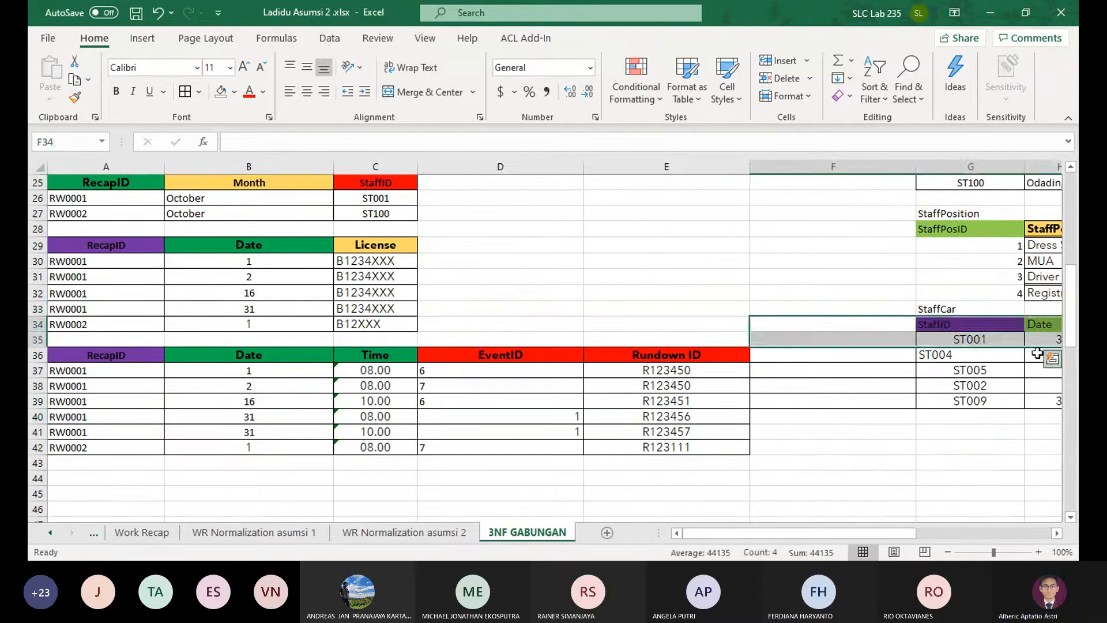
pyautogui.click(912, 475)
pyautogui.moveTo(980, 478); pyautogui.dragTo(50, 507)
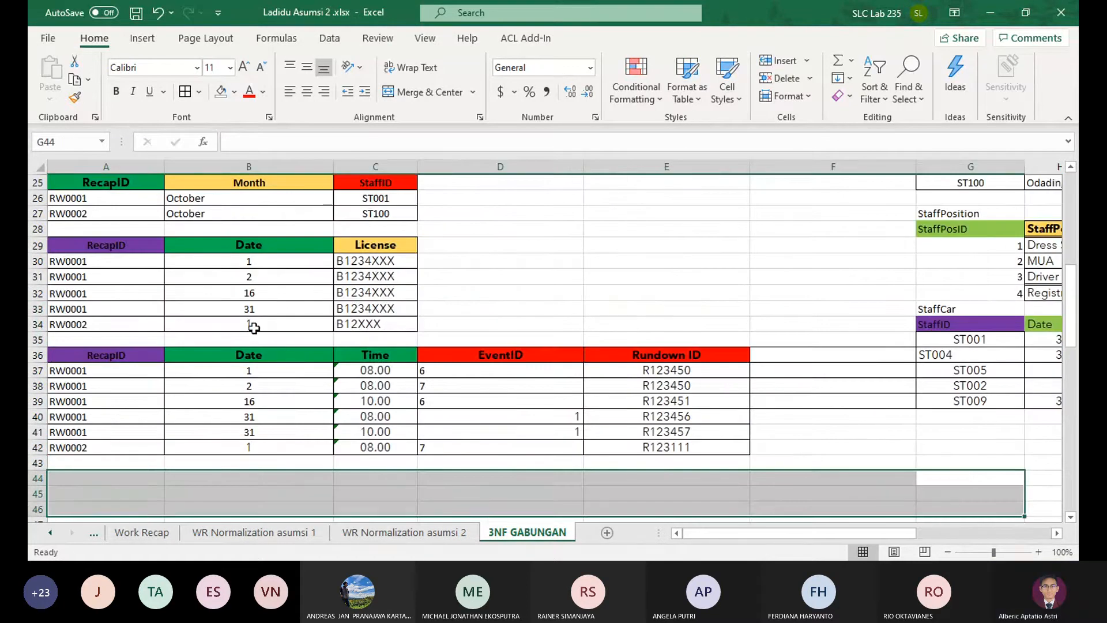
pyautogui.scroll(3, 254, 329)
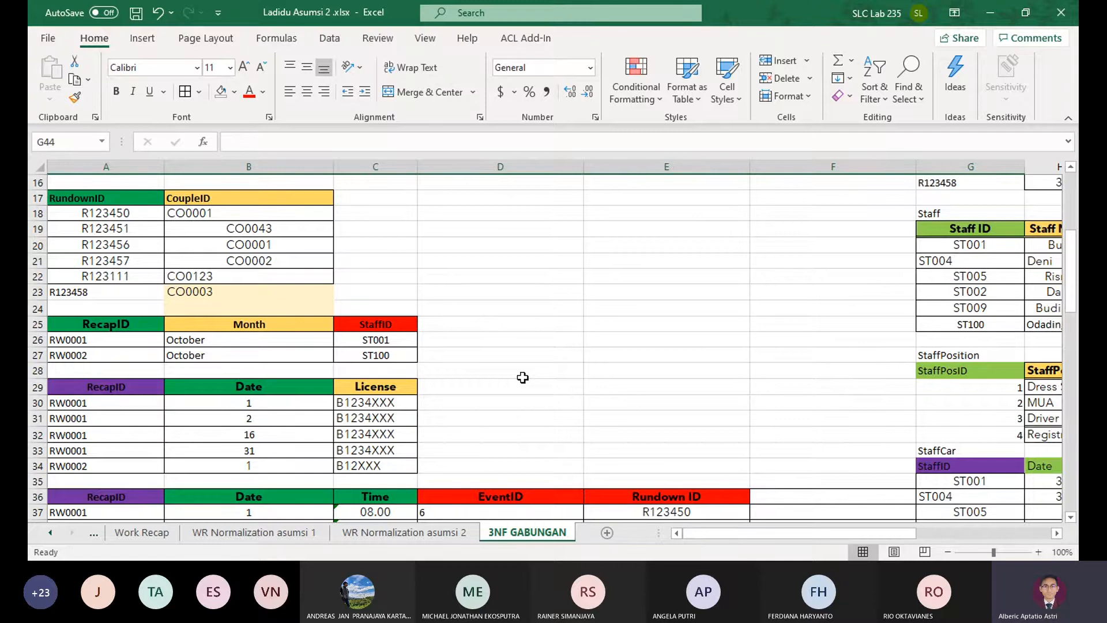
pyautogui.moveTo(386, 387); pyautogui.dragTo(121, 465)
pyautogui.scroll(-1, 927, 506)
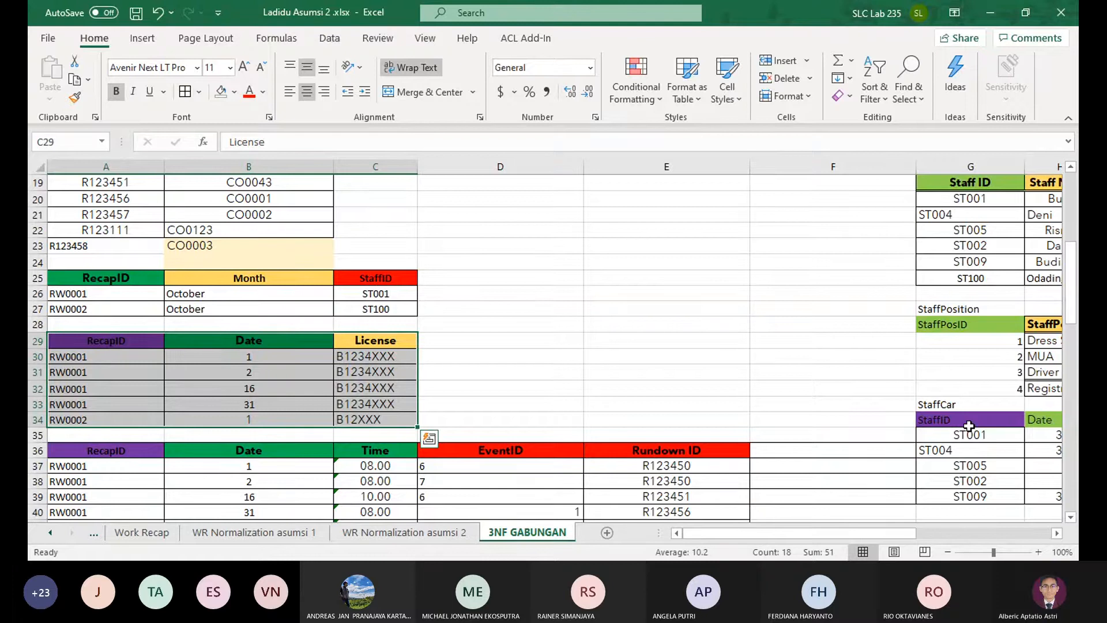
# Review the WR Normalization asumsi 1 sheet, checking the Month and Date columns of its UNF table, and return to the 3NF GABUNGAN sheet
pyautogui.click(403, 531)
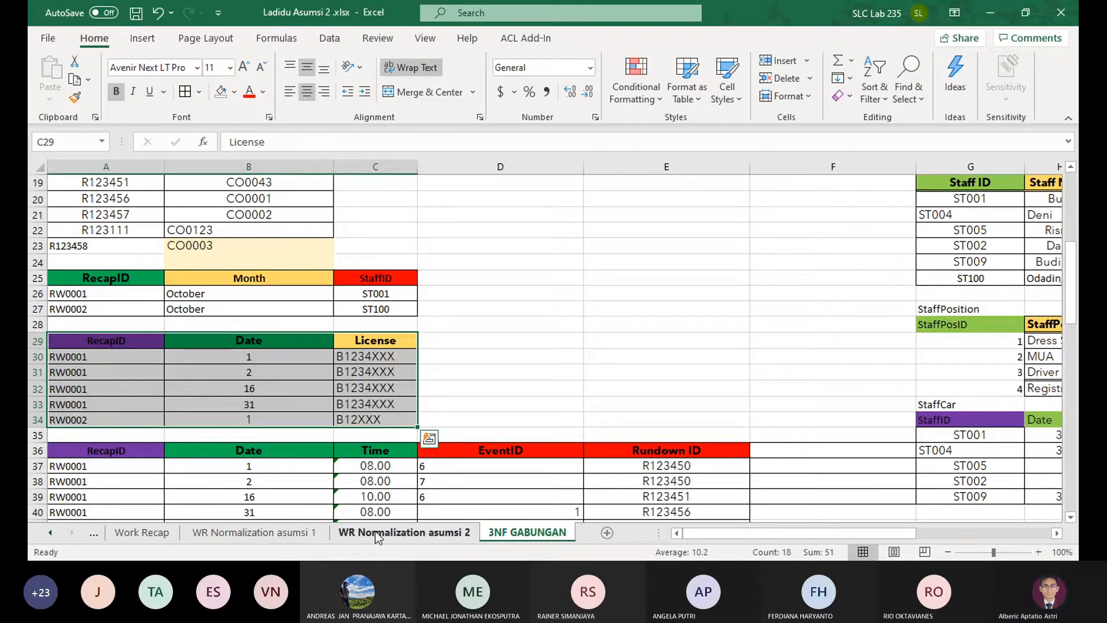
pyautogui.click(254, 531)
pyautogui.click(395, 320)
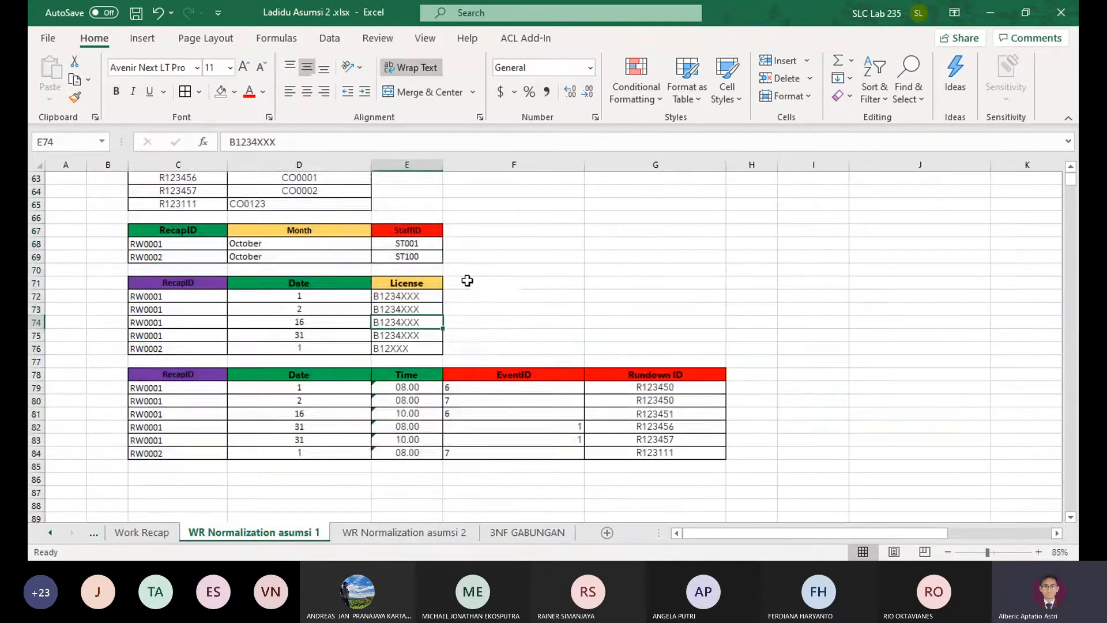
pyautogui.scroll(3, 467, 280)
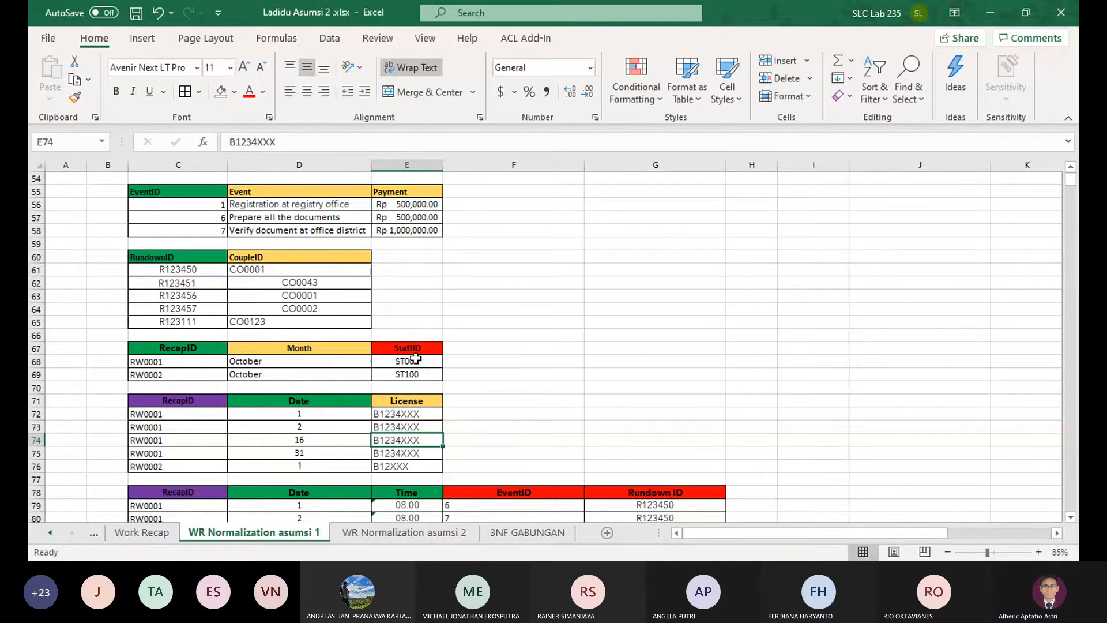
pyautogui.scroll(2, 480, 337)
pyautogui.scroll(8, 479, 337)
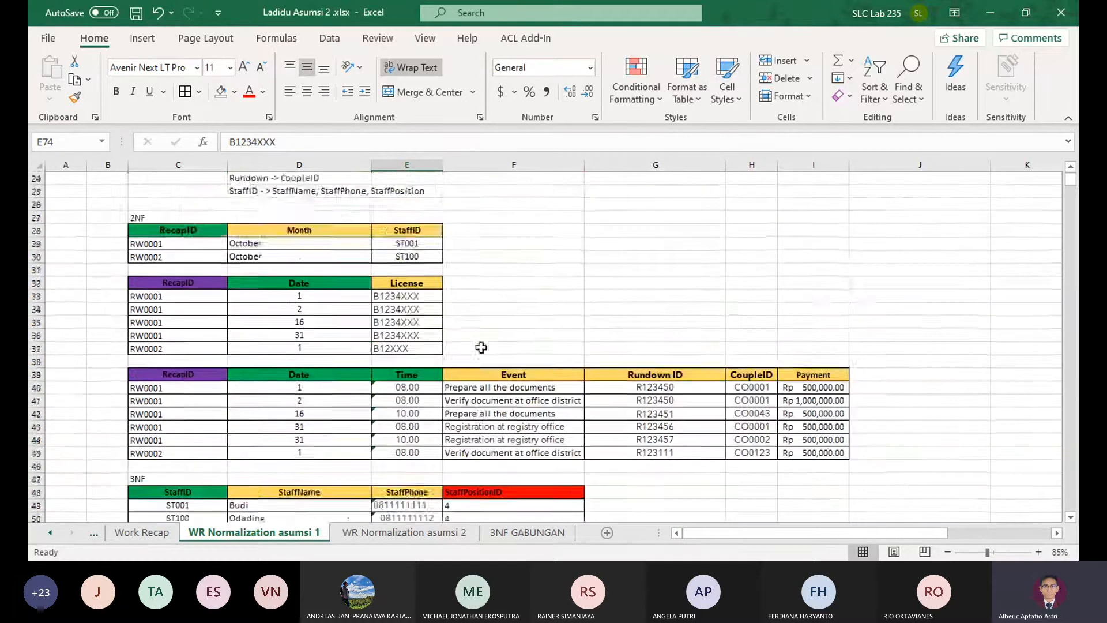
pyautogui.scroll(-3, 507, 328)
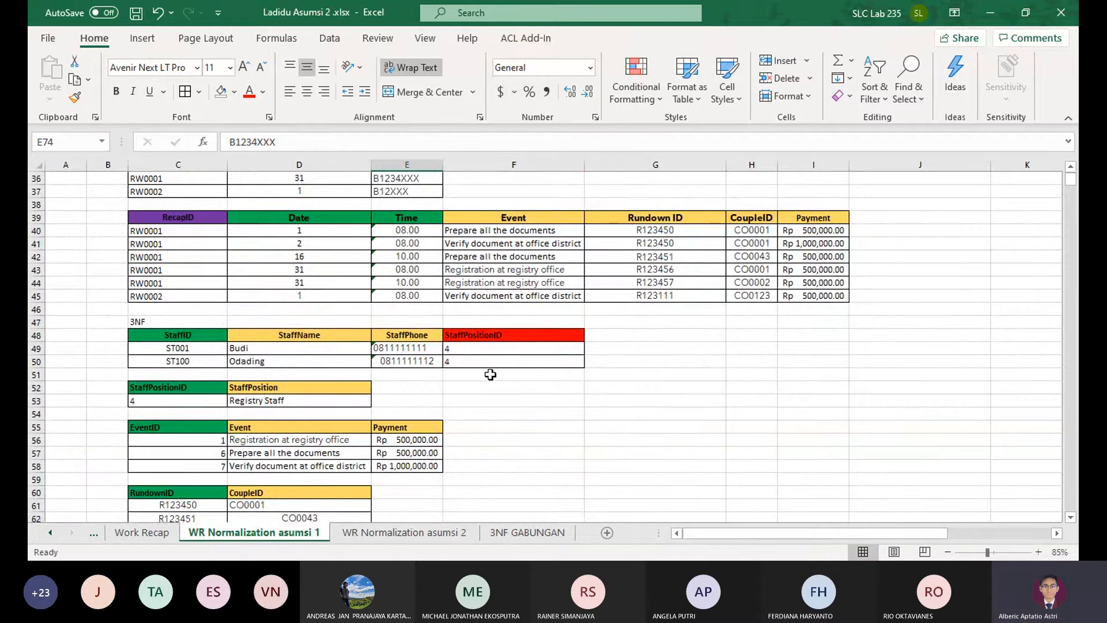
pyautogui.scroll(12, 490, 374)
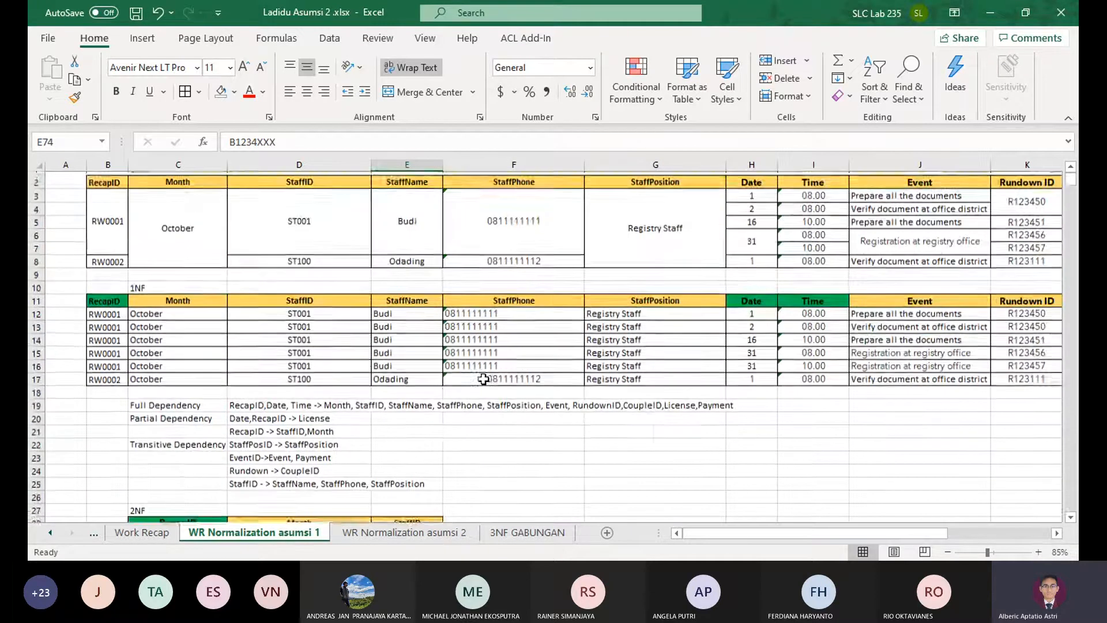
pyautogui.moveTo(177, 191); pyautogui.dragTo(182, 270)
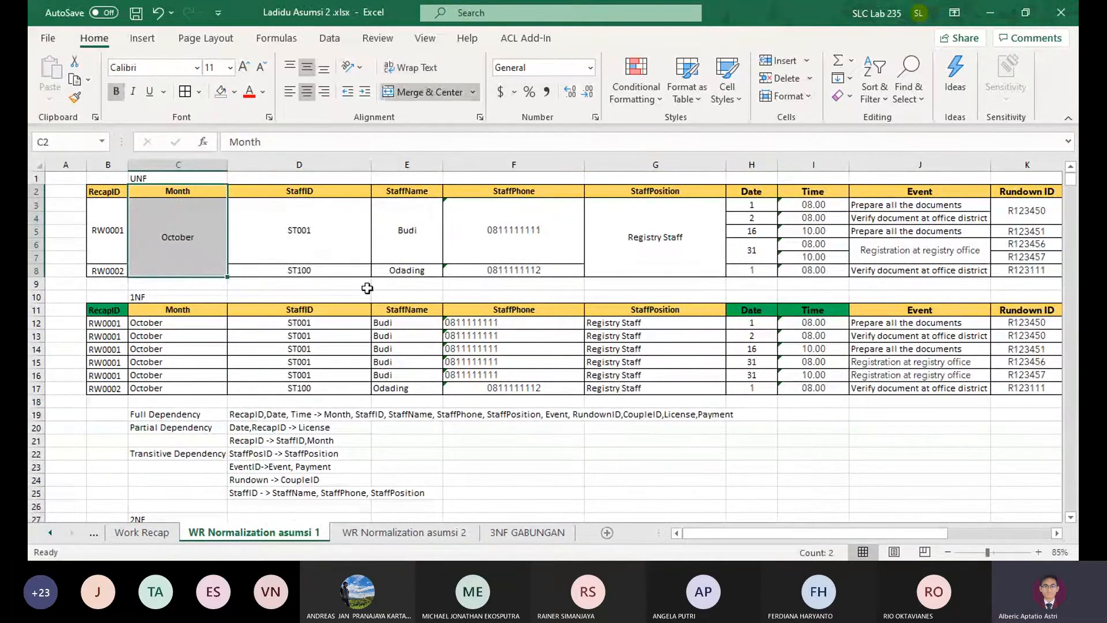
pyautogui.moveTo(758, 201); pyautogui.dragTo(754, 271)
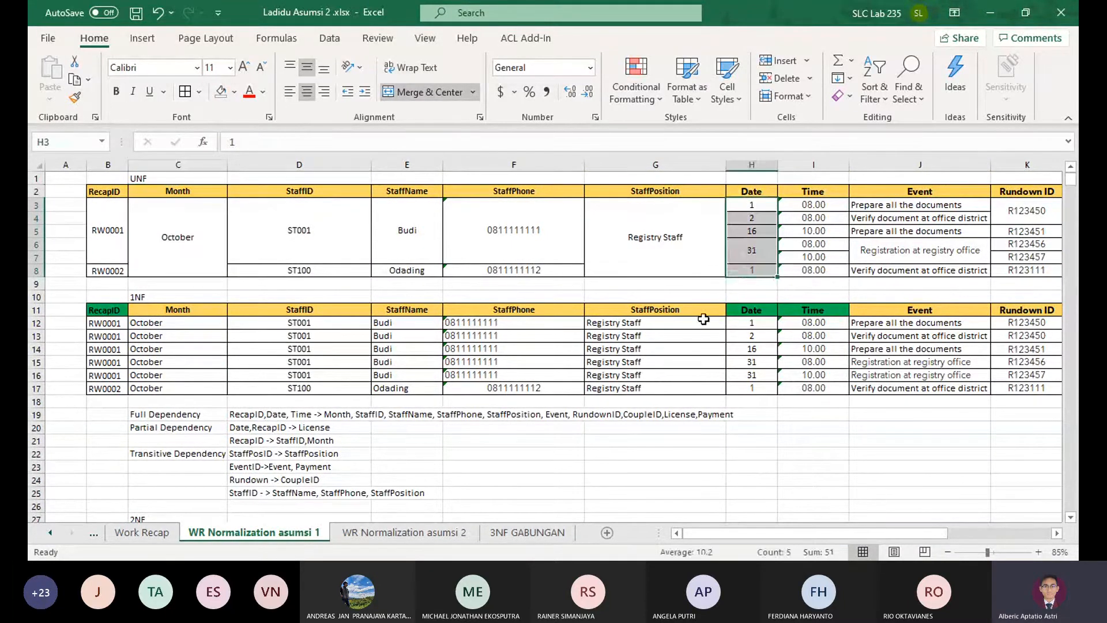
pyautogui.click(518, 534)
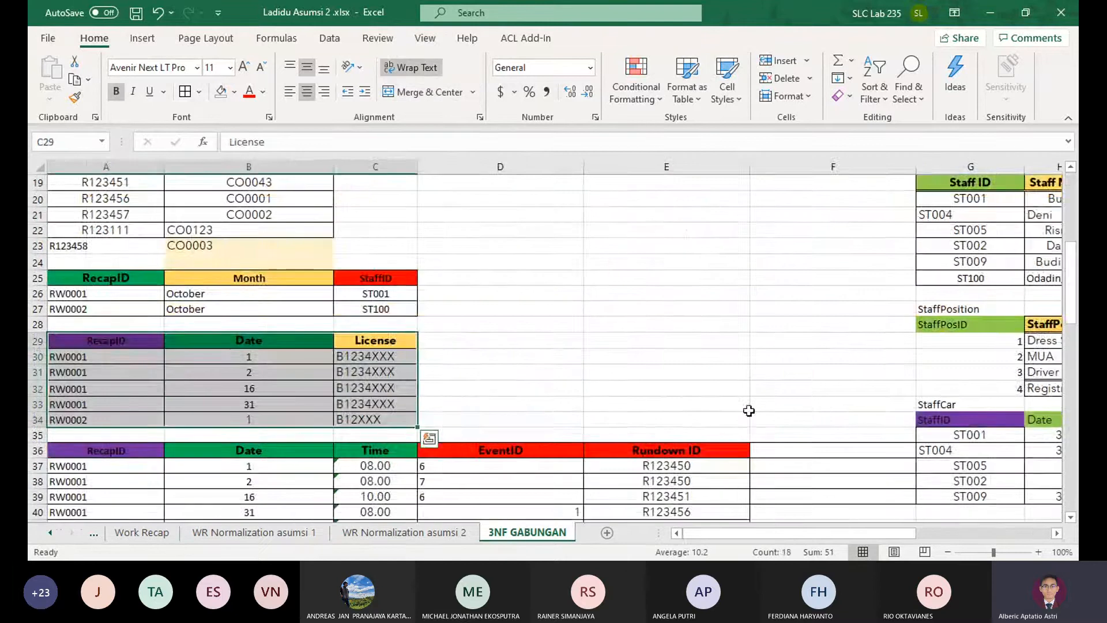
# Compare the RecapID and Date columns of the License table in A29:C34 with the StaffID and Date columns of the StaffCar table
pyautogui.moveTo(795, 374); pyautogui.dragTo(1071, 389)
pyautogui.scroll(-1, 548, 367)
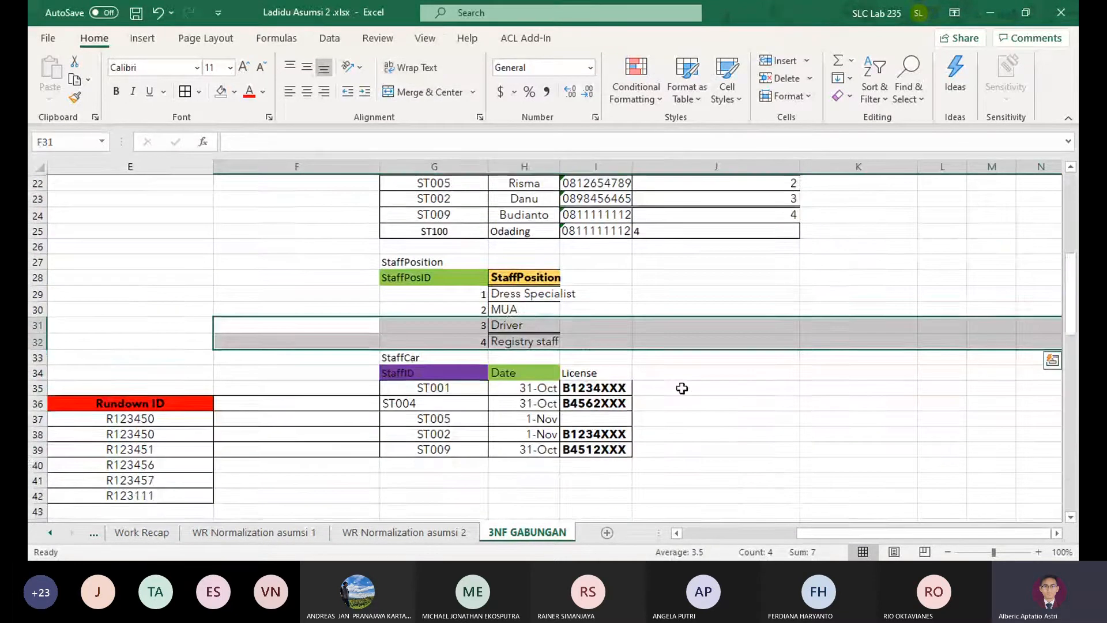
pyautogui.moveTo(682, 399); pyautogui.dragTo(35, 433)
pyautogui.moveTo(813, 358); pyautogui.dragTo(90, 384)
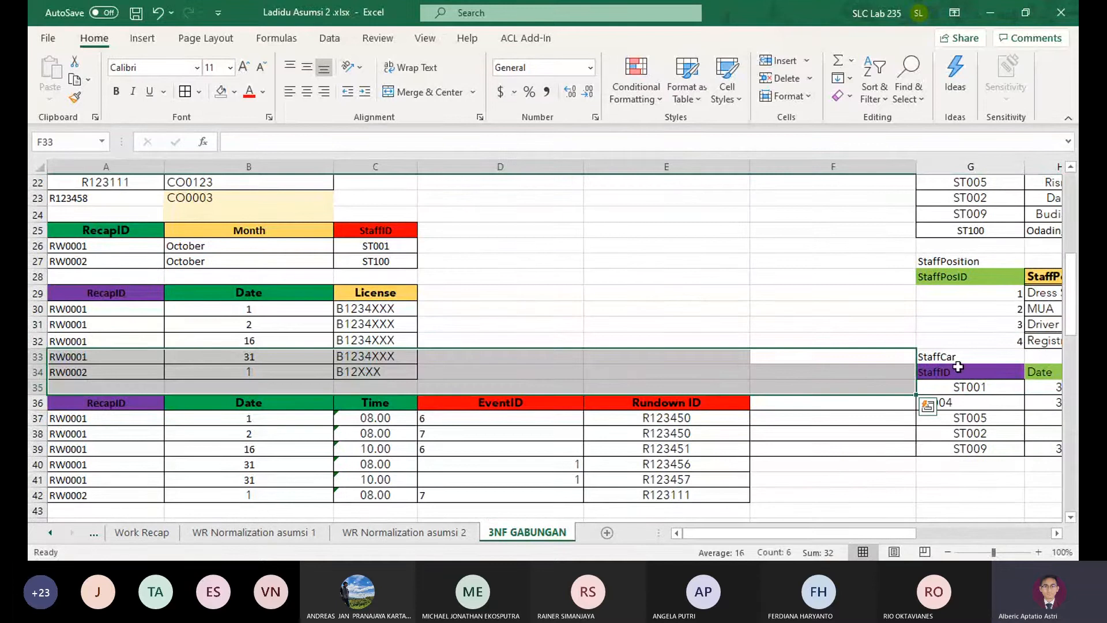
pyautogui.moveTo(363, 292); pyautogui.dragTo(88, 373)
pyautogui.click(127, 307)
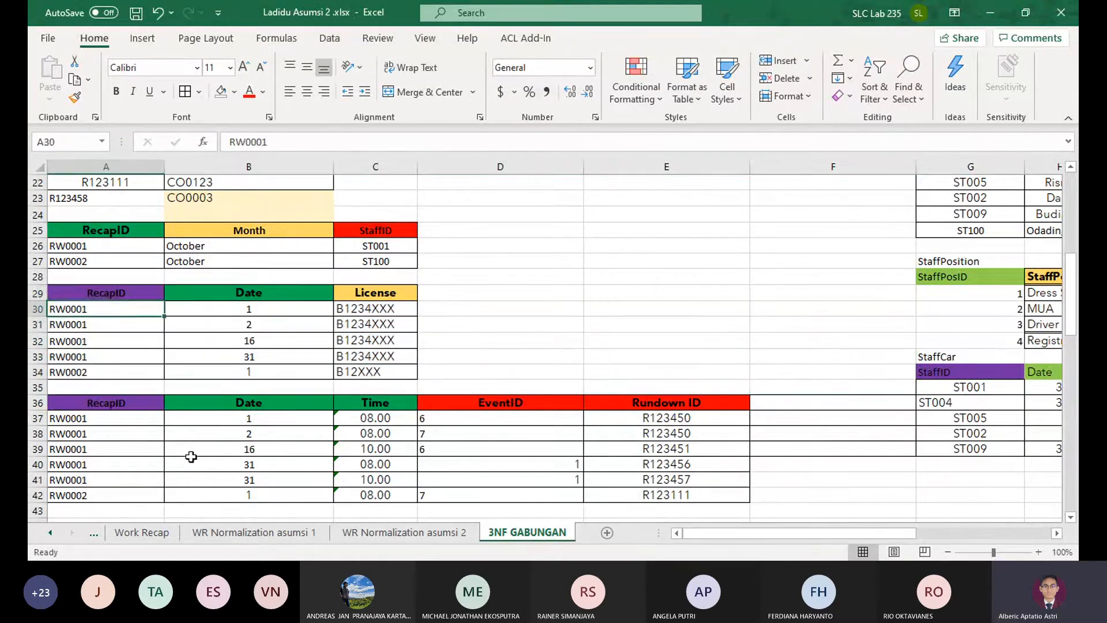
pyautogui.click(131, 293)
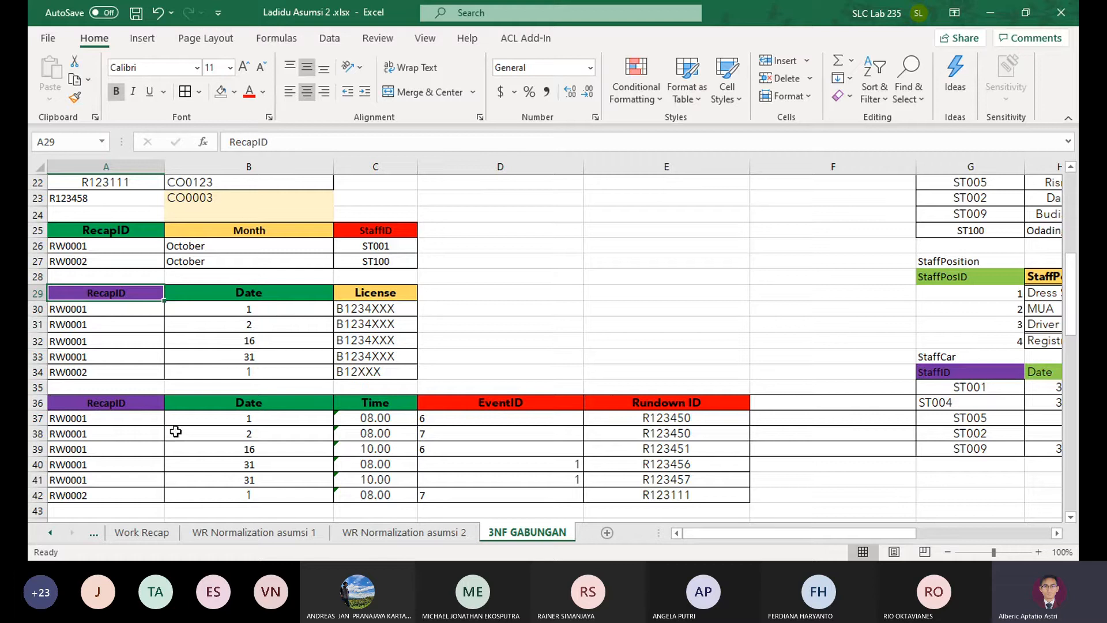
pyautogui.click(282, 288)
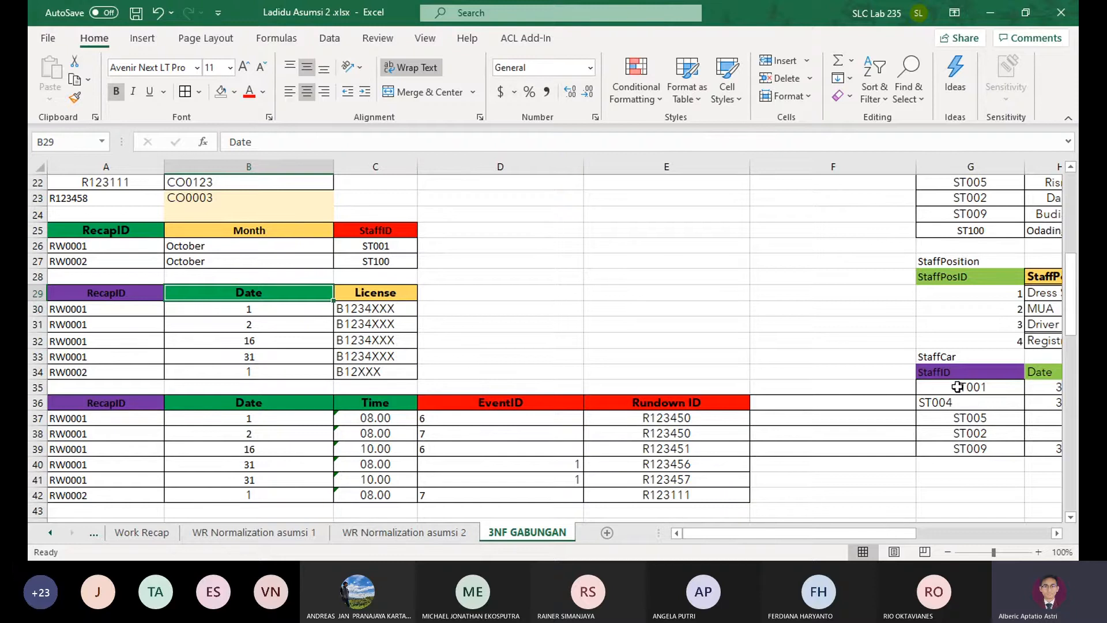
pyautogui.moveTo(961, 376); pyautogui.dragTo(1046, 448)
pyautogui.click(568, 361)
pyautogui.click(551, 382)
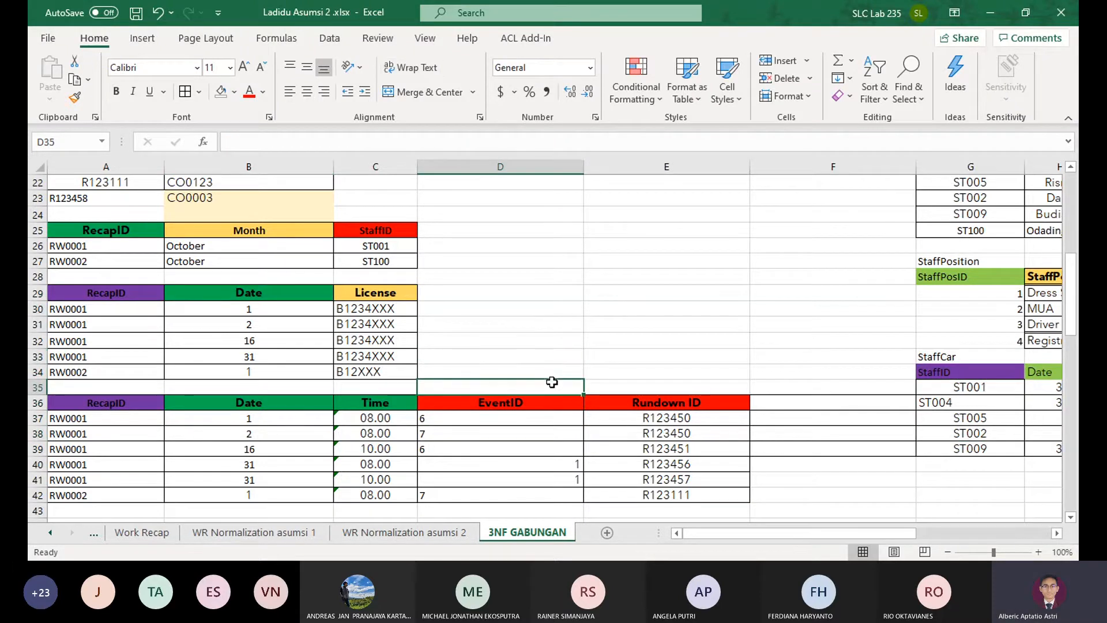
pyautogui.scroll(2, 565, 366)
pyautogui.scroll(1, 566, 366)
# On the WR Normalization asumsi 1 sheet, set the first two dates in the UNF table to 1-Oct and 2-Oct
pyautogui.click(292, 531)
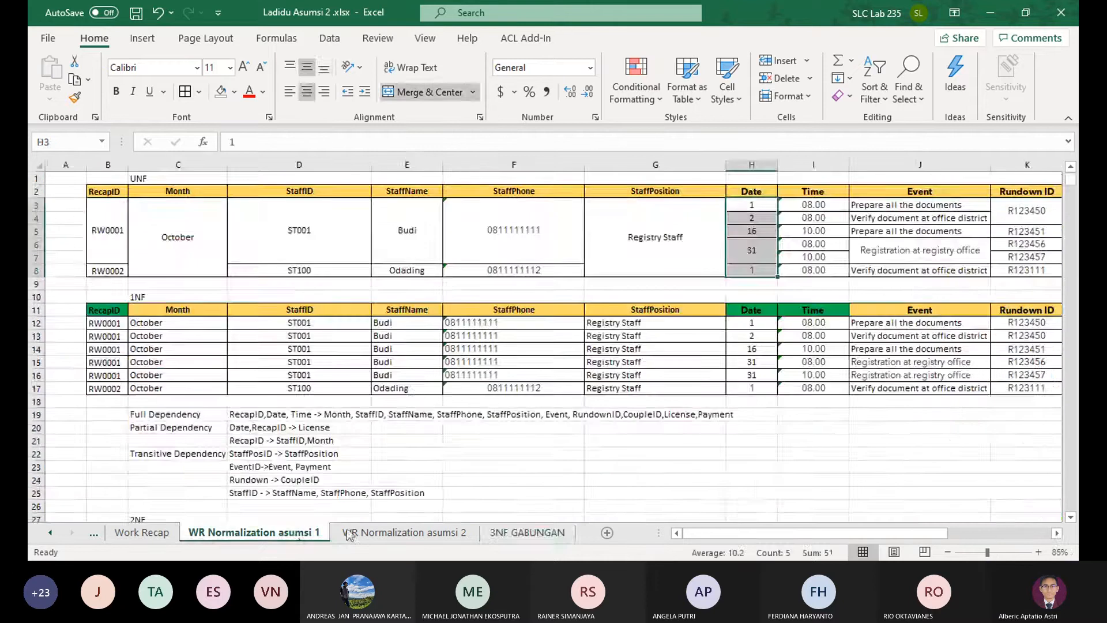
pyautogui.click(438, 534)
pyautogui.click(490, 533)
pyautogui.click(312, 533)
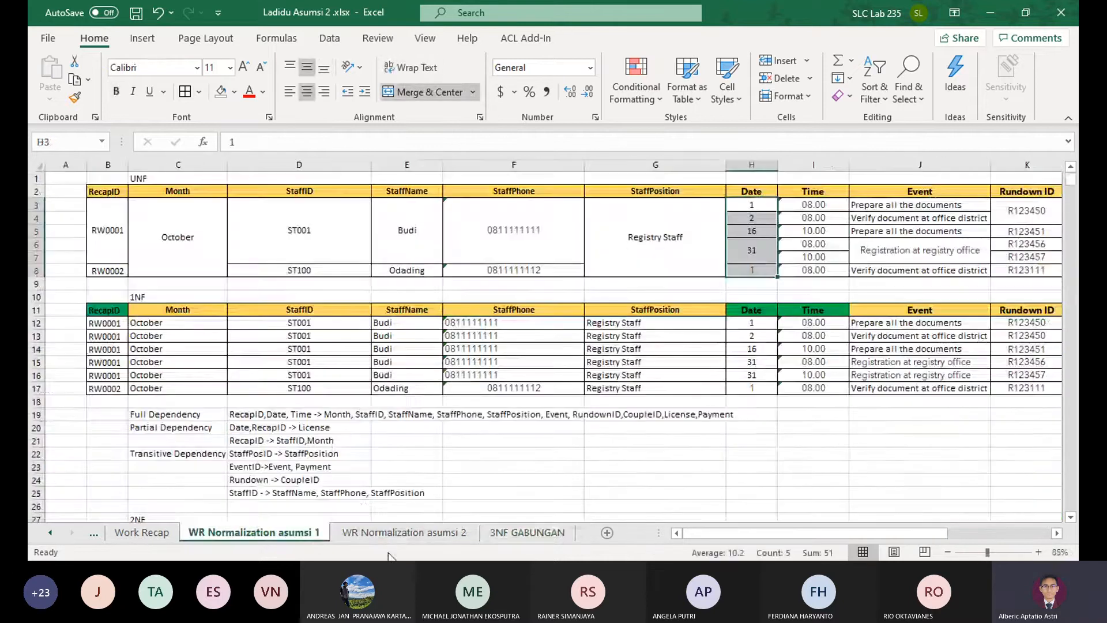
pyautogui.click(397, 533)
pyautogui.click(311, 533)
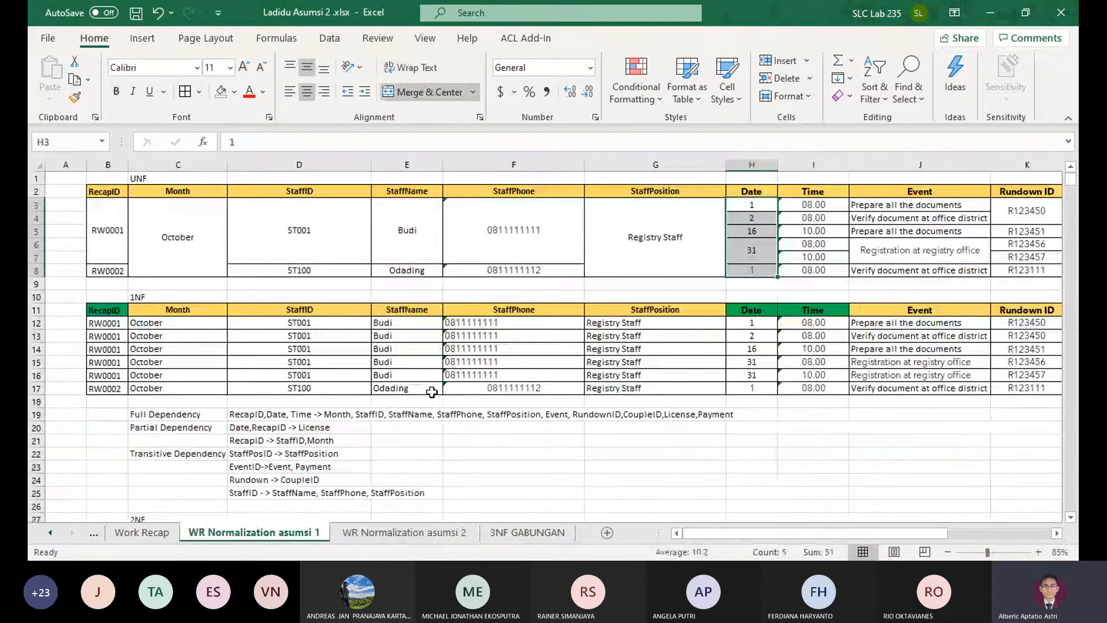
pyautogui.click(754, 205)
pyautogui.write('1-Oct')
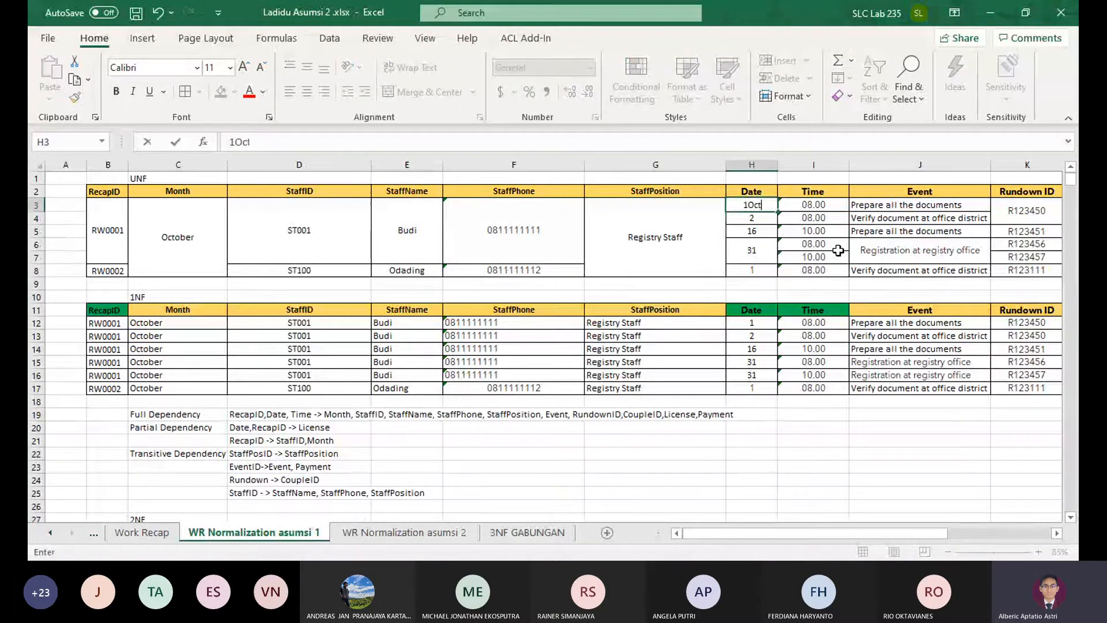
pyautogui.press('Return')
pyautogui.write('2-Oc')
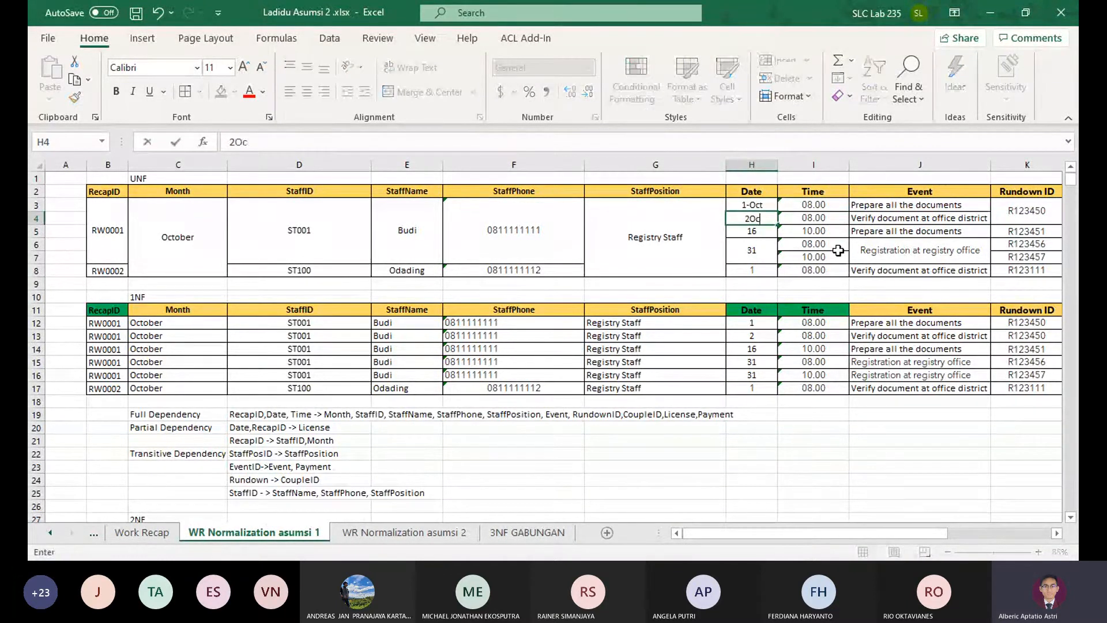
pyautogui.write('t')
pyautogui.press('Up')
pyautogui.press('Down')
pyautogui.press('Down')
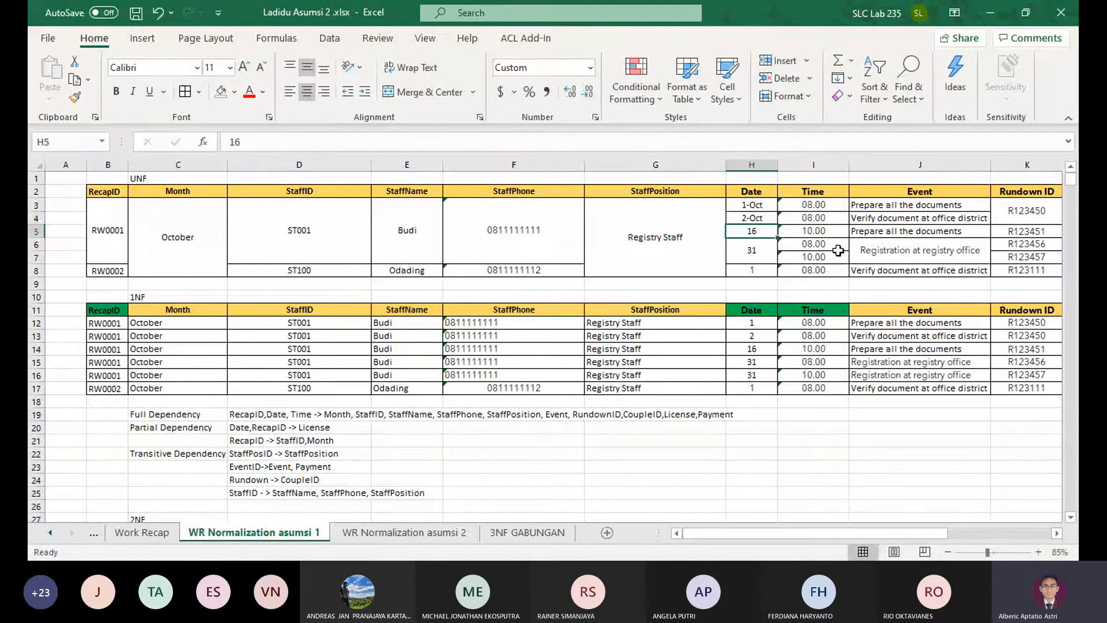
# Set the remaining dates in the UNF table to 16-Oct, 31-Oct and 1Oct
pyautogui.write('16-Oct')
pyautogui.press('Return')
pyautogui.write('31-')
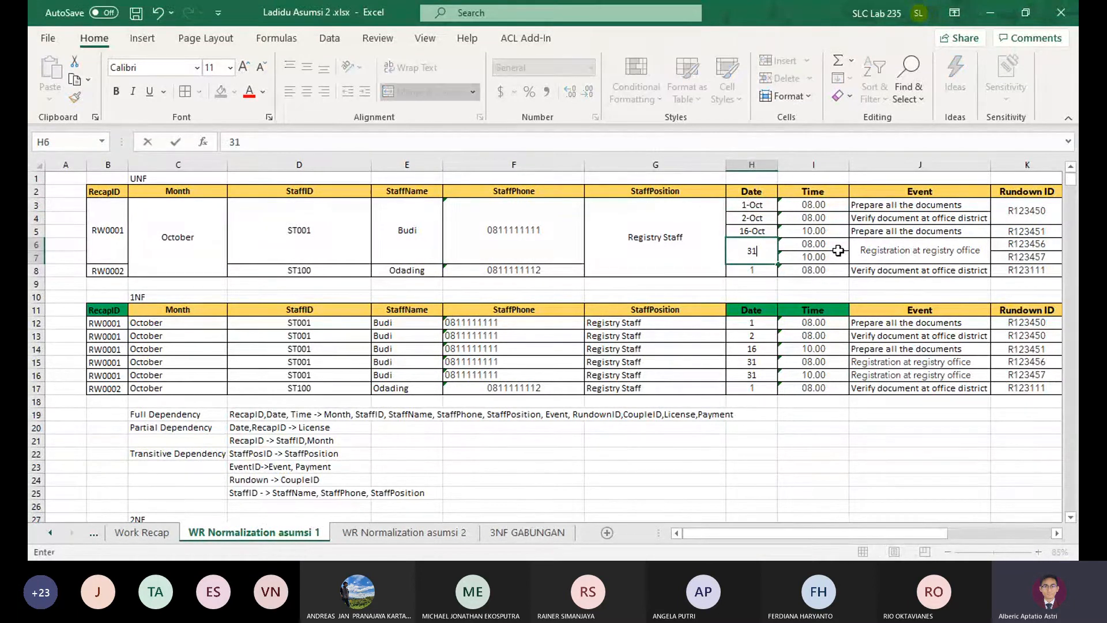
pyautogui.write('Oct')
pyautogui.press('Return')
pyautogui.write('1O')
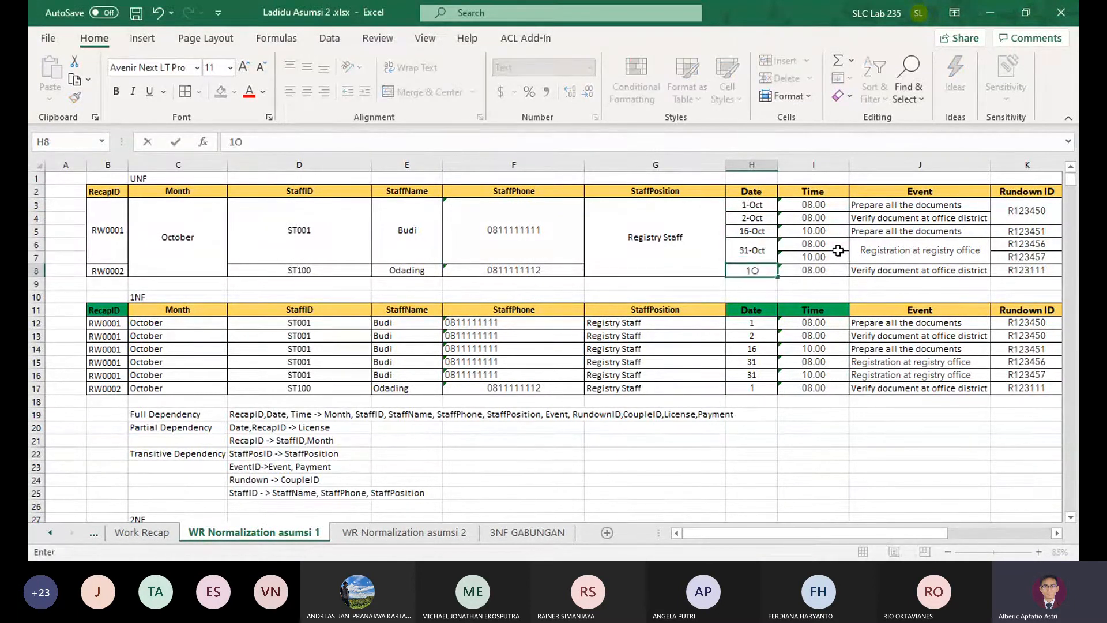
pyautogui.write('ct')
pyautogui.press('Return')
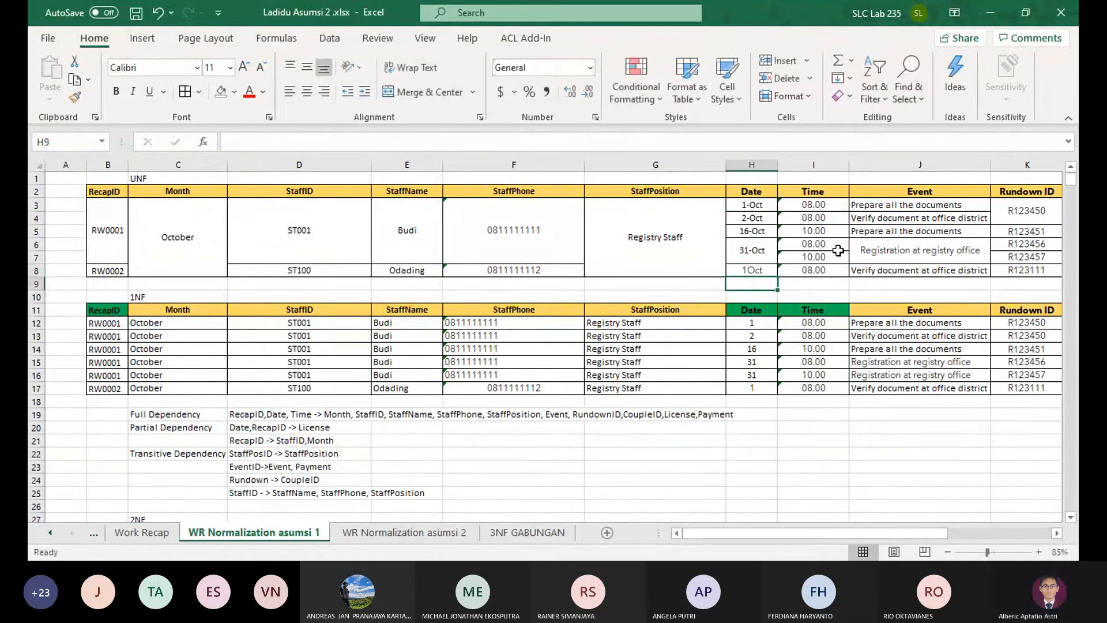
# Delete the Month column from the UNF and 1NF tables, shifting the remaining cells left
pyautogui.click(184, 193)
pyautogui.keyDown('shift'); pyautogui.click(194, 223); pyautogui.keyUp('shift')
pyautogui.click(783, 78)
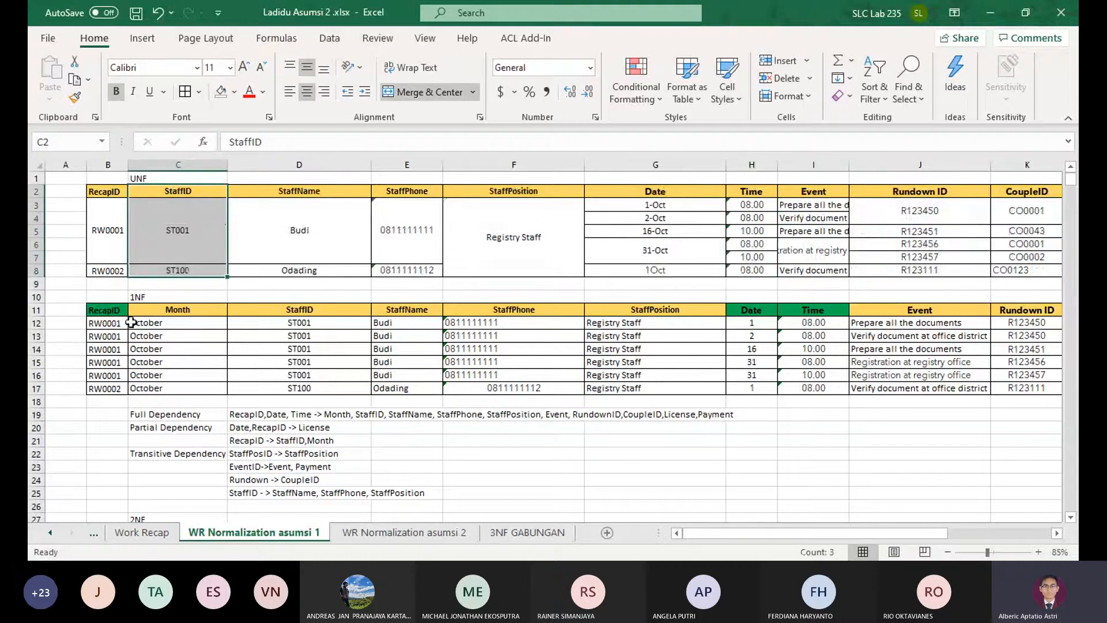
pyautogui.moveTo(173, 323); pyautogui.dragTo(167, 388)
pyautogui.click(782, 78)
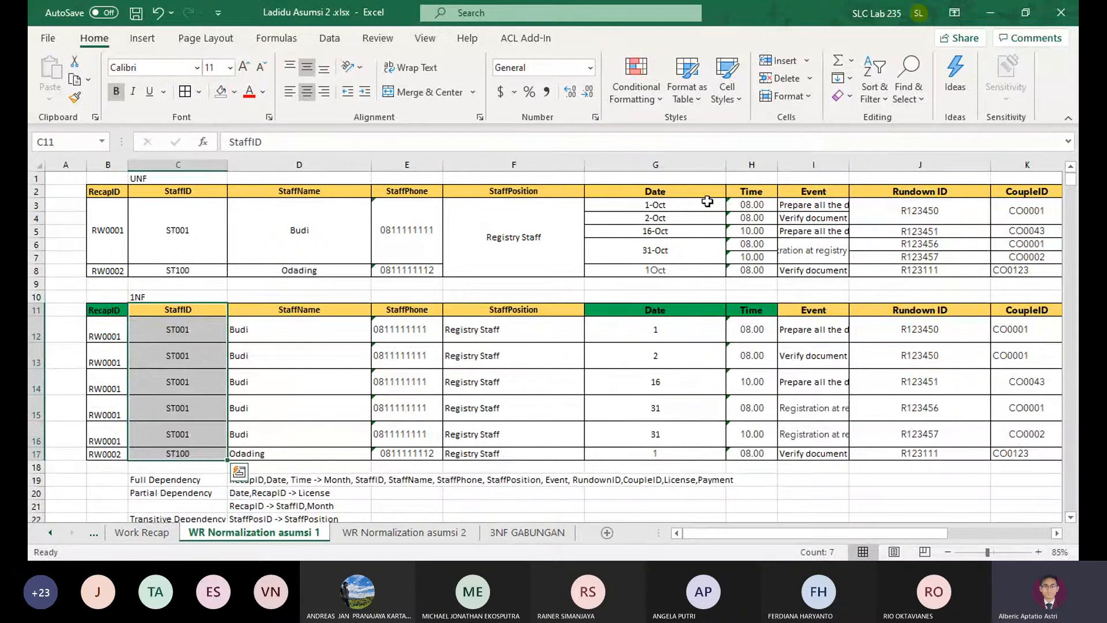
# Copy the UNF dates in G3:G8 into the Date column of the 1NF table, starting at G12
pyautogui.click(685, 206)
pyautogui.keyDown('shift'); pyautogui.click(680, 269); pyautogui.keyUp('shift')
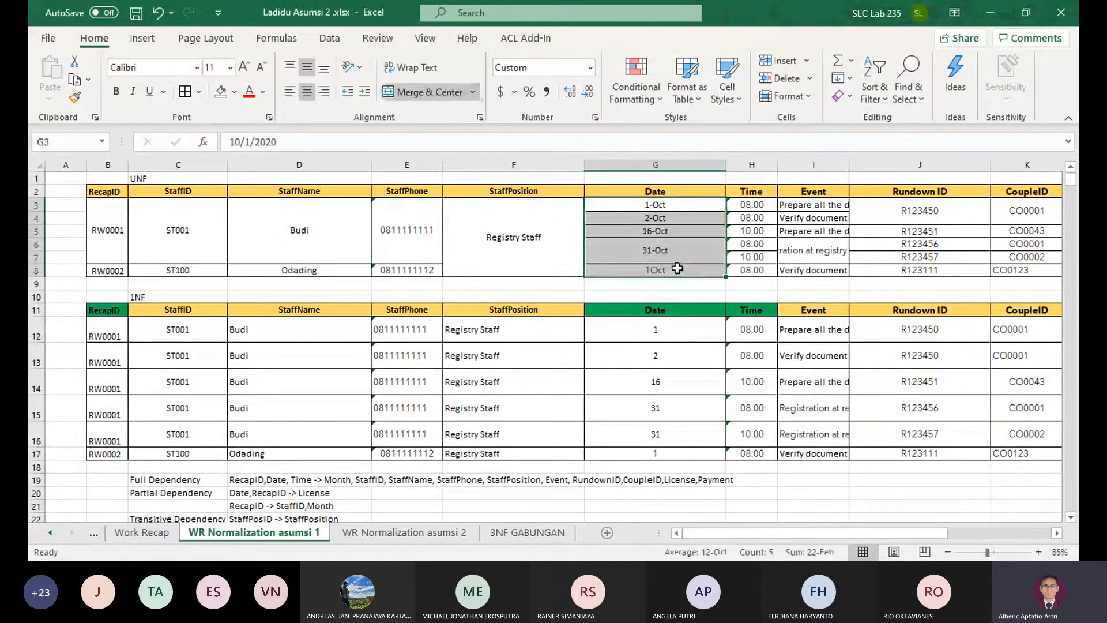
pyautogui.hotkey('ctrl', 'c')
pyautogui.click(706, 327)
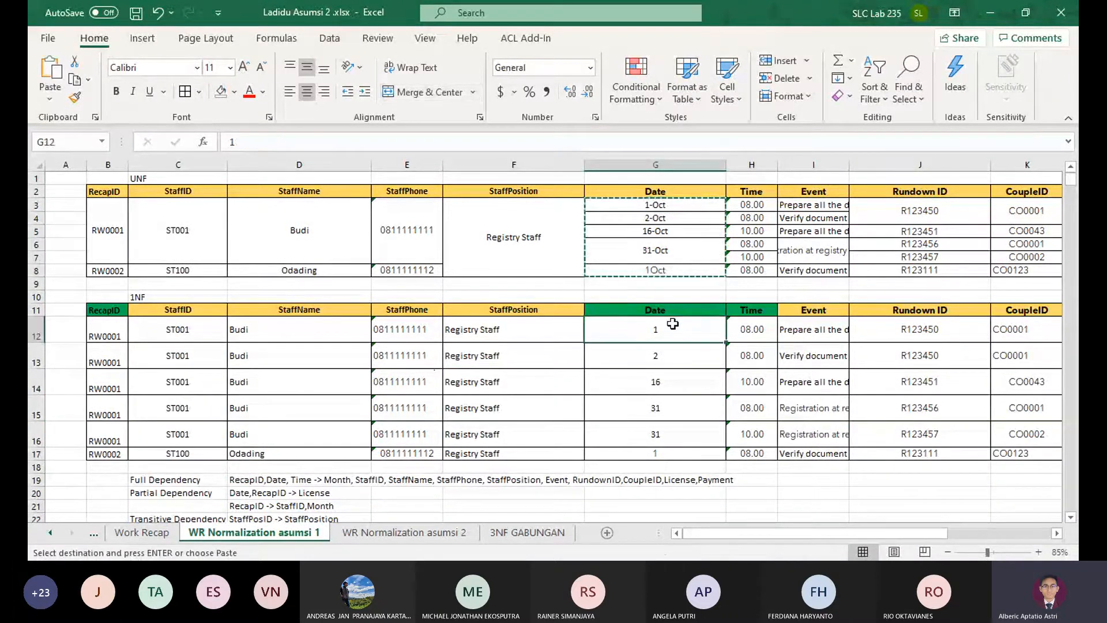
pyautogui.hotkey('ctrl', 'v')
# Try to paste the copied UNF dates into the Date column of the 2NF License table, starting at D33
pyautogui.scroll(-5, 706, 326)
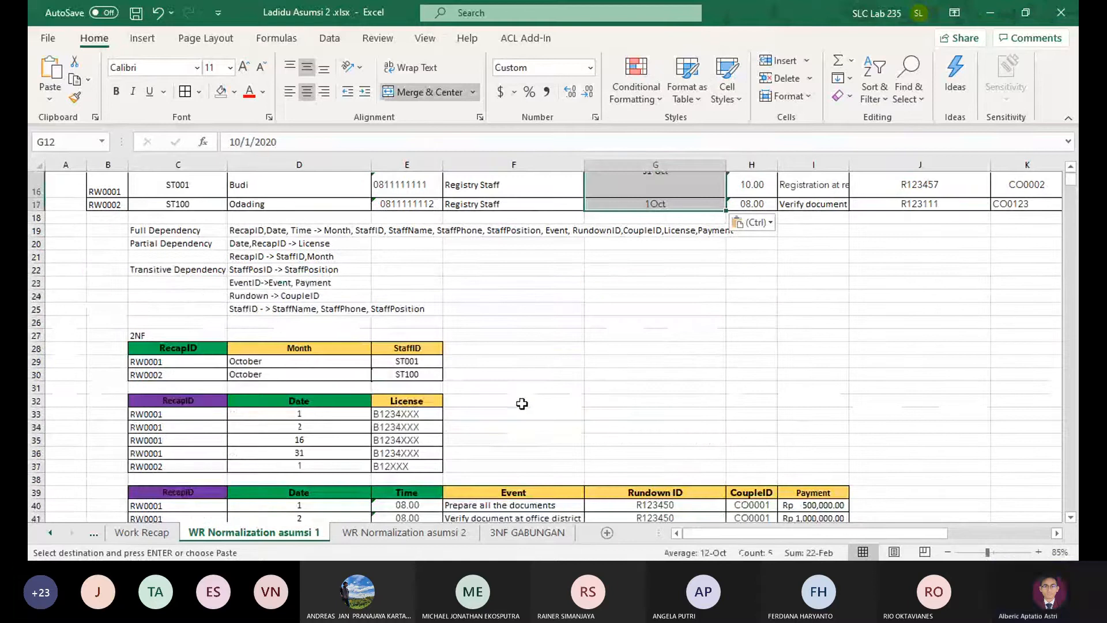
pyautogui.click(305, 413)
pyautogui.hotkey('ctrl', 'v')
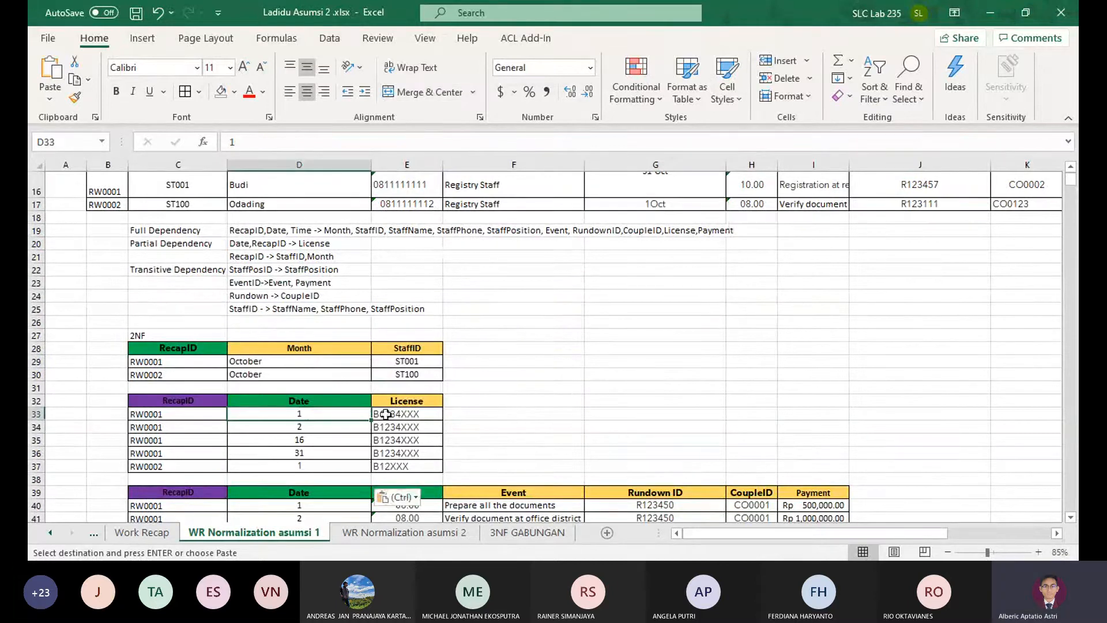
pyautogui.hotkey('ctrl', 'z')
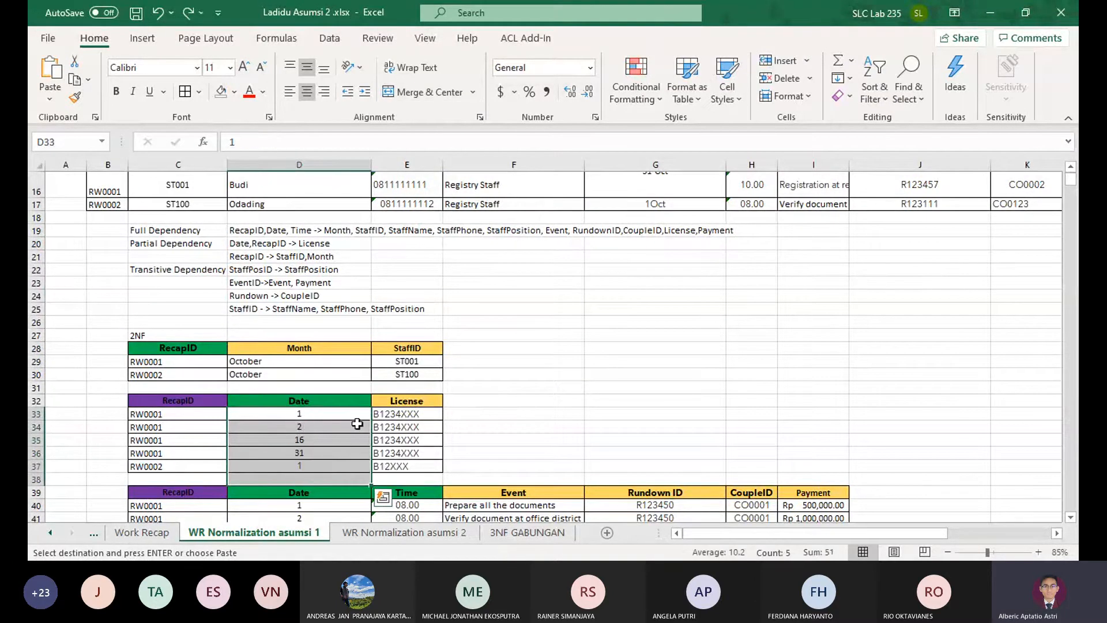
pyautogui.click(585, 414)
# Unmerge the 31-Oct date cell in the 1NF table and copy 31-Oct into the empty cell G16 below it
pyautogui.scroll(3, 585, 414)
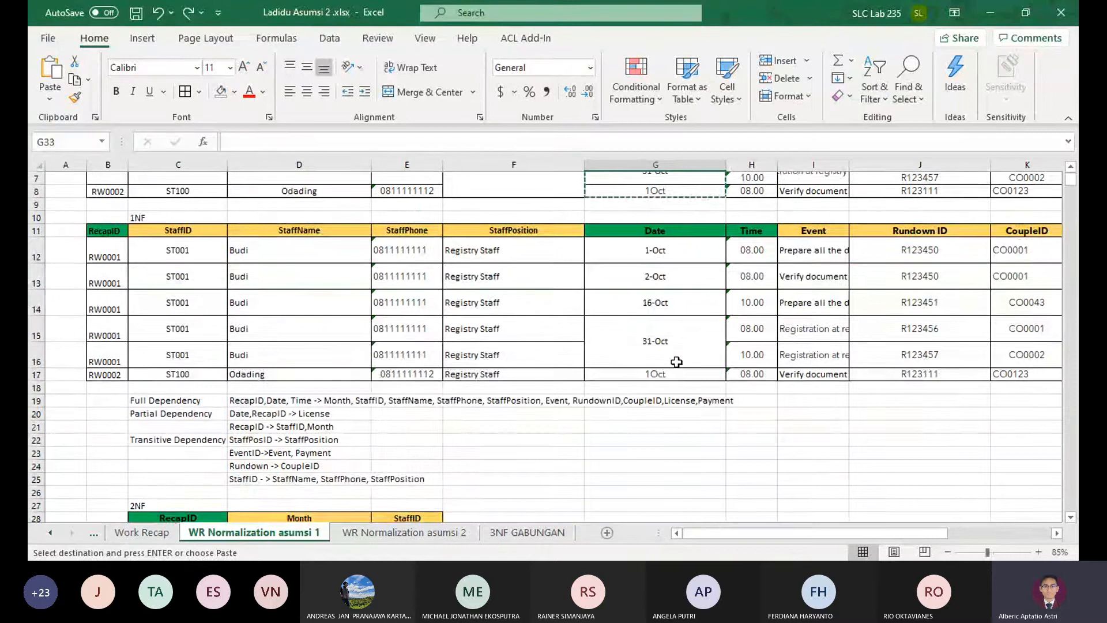
pyautogui.scroll(2, 676, 361)
pyautogui.click(681, 404)
pyautogui.click(431, 96)
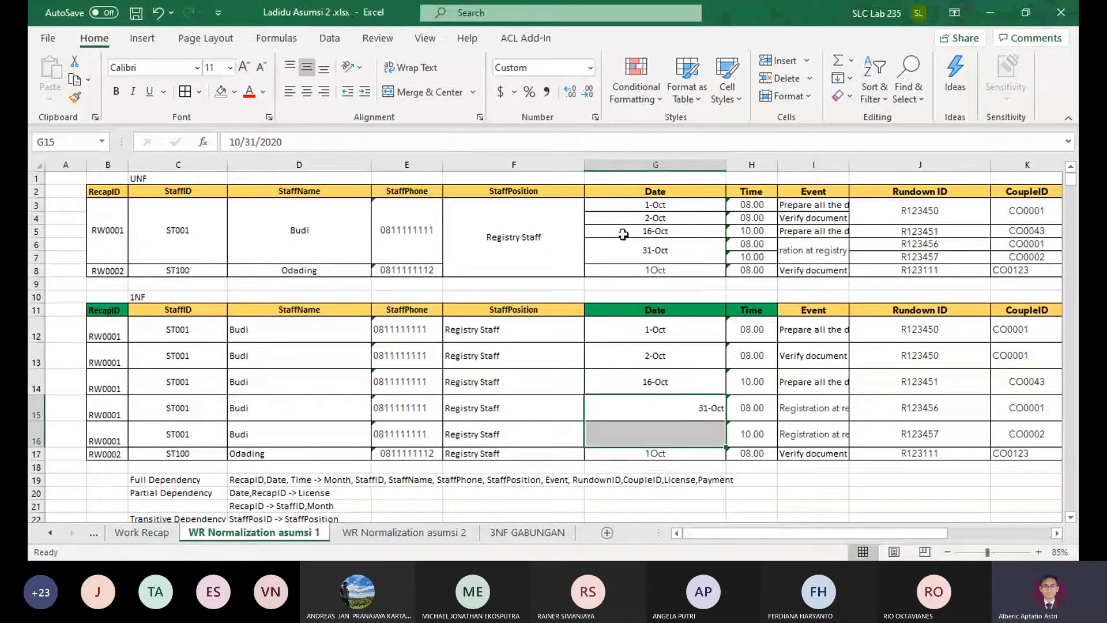
pyautogui.click(686, 417)
pyautogui.hotkey('ctrl', 'c')
pyautogui.click(670, 431)
pyautogui.hotkey('ctrl', 'v')
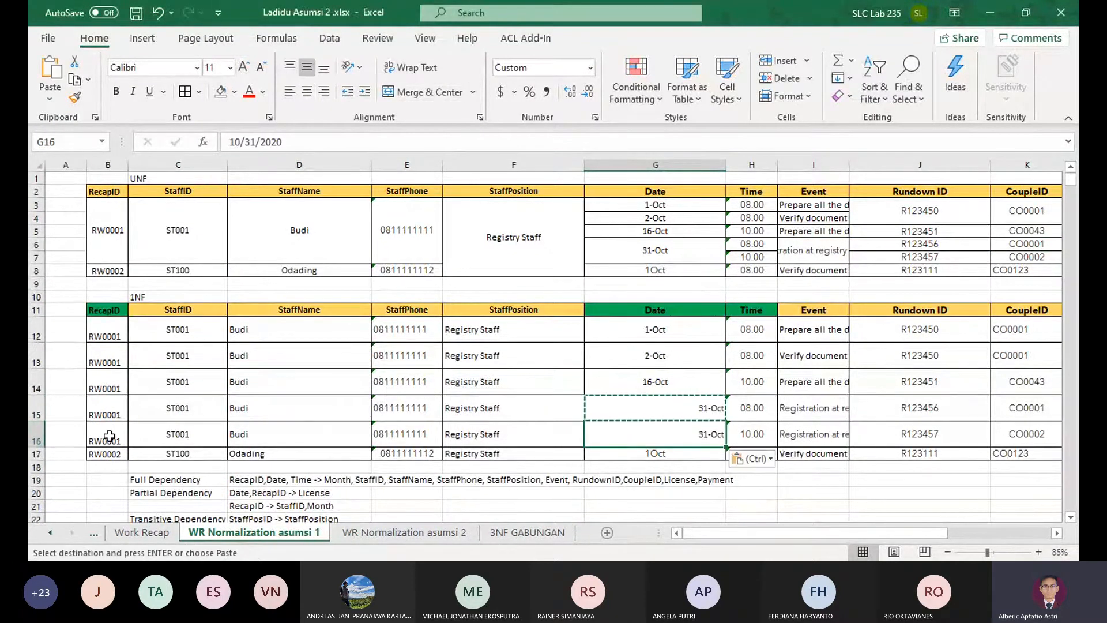
pyautogui.moveTo(974, 492); pyautogui.dragTo(764, 491)
pyautogui.doubleClick(848, 165)
pyautogui.moveTo(819, 244); pyautogui.dragTo(217, 385)
pyautogui.click(571, 407)
pyautogui.hscroll(-2, 690, 409)
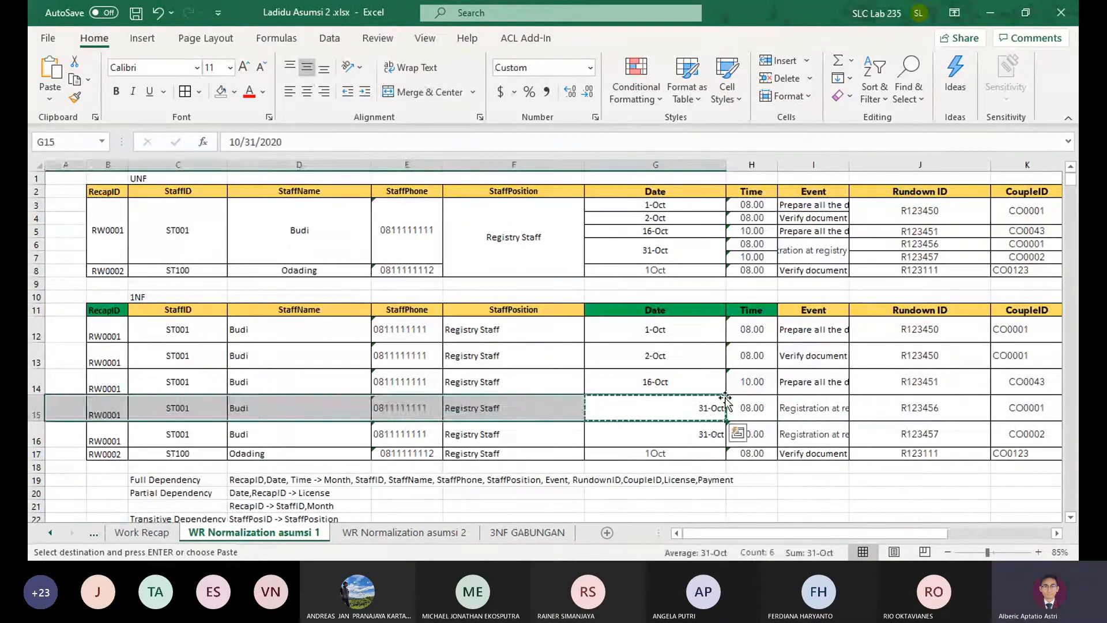
pyautogui.press('Escape')
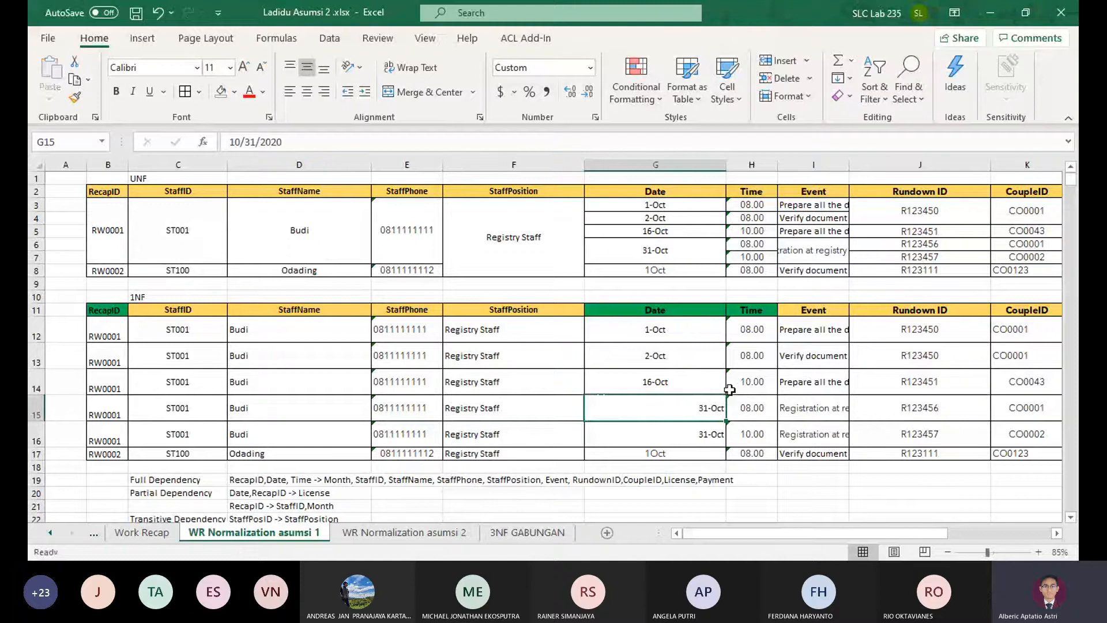
# Copy the 1NF dates in G12:G15 into the Date column of the 2NF License table, starting at D33
pyautogui.moveTo(690, 406); pyautogui.dragTo(704, 334)
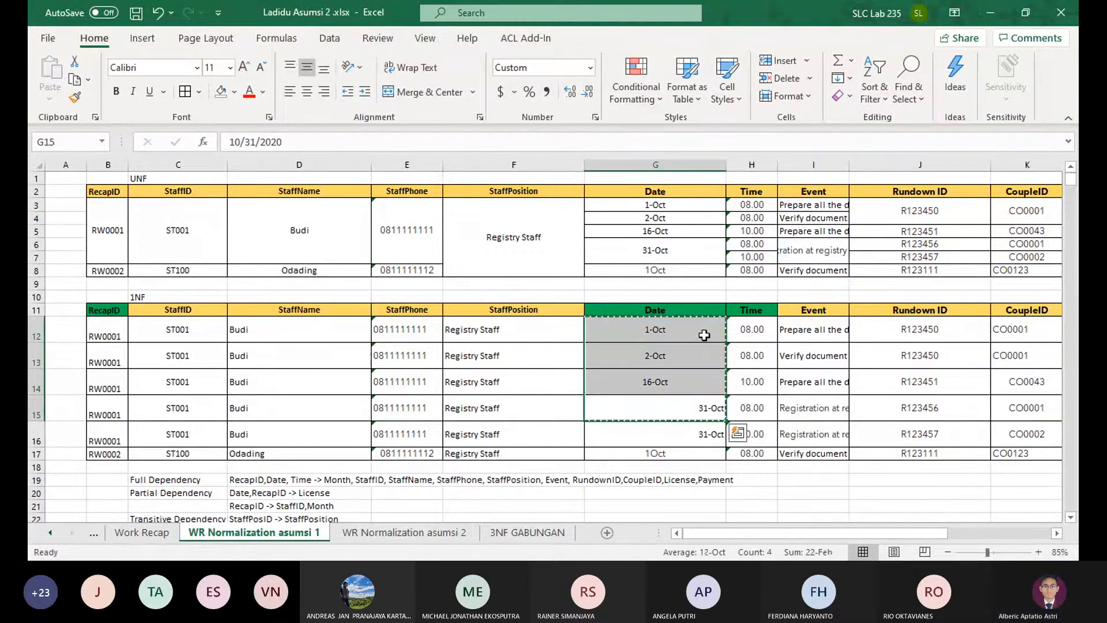
pyautogui.hotkey('ctrl', 'c')
pyautogui.scroll(-3, 319, 441)
pyautogui.scroll(-1, 320, 441)
pyautogui.click(294, 413)
pyautogui.hotkey('ctrl', 'v')
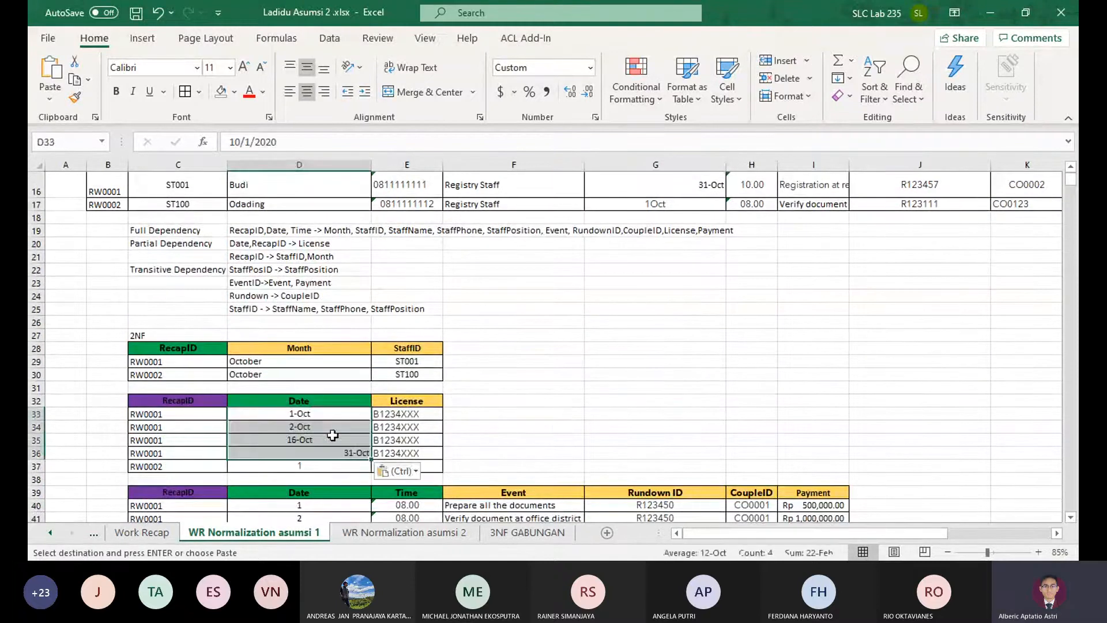
# Set the date of the RW0002 row in the 2NF License table to 1-Oct
pyautogui.click(335, 466)
pyautogui.write('1Oct')
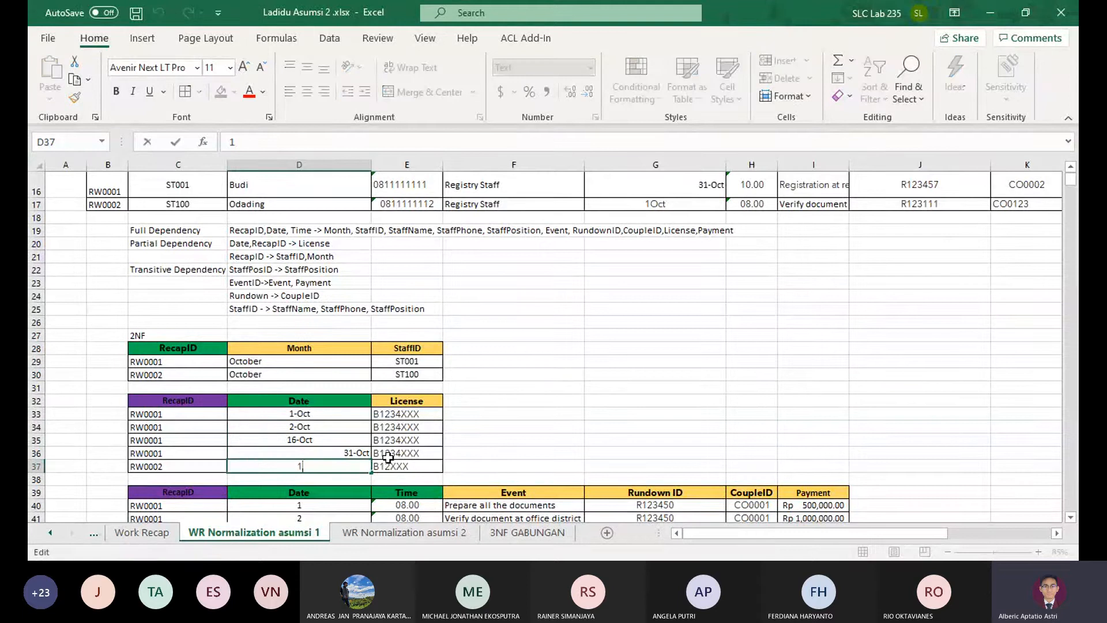
pyautogui.press('Return')
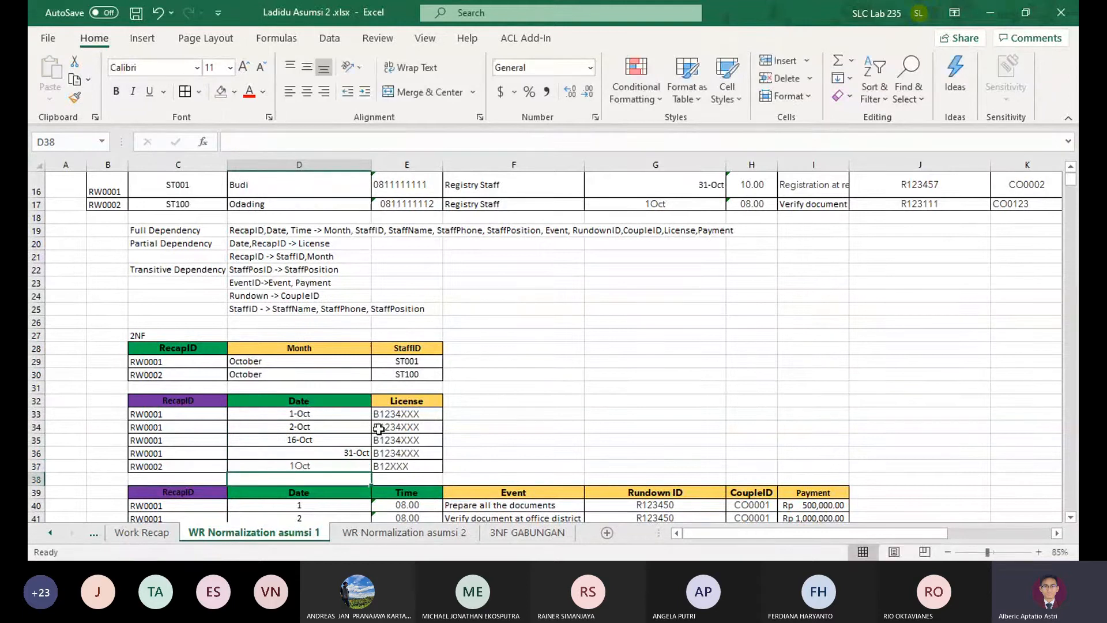
pyautogui.doubleClick(337, 466)
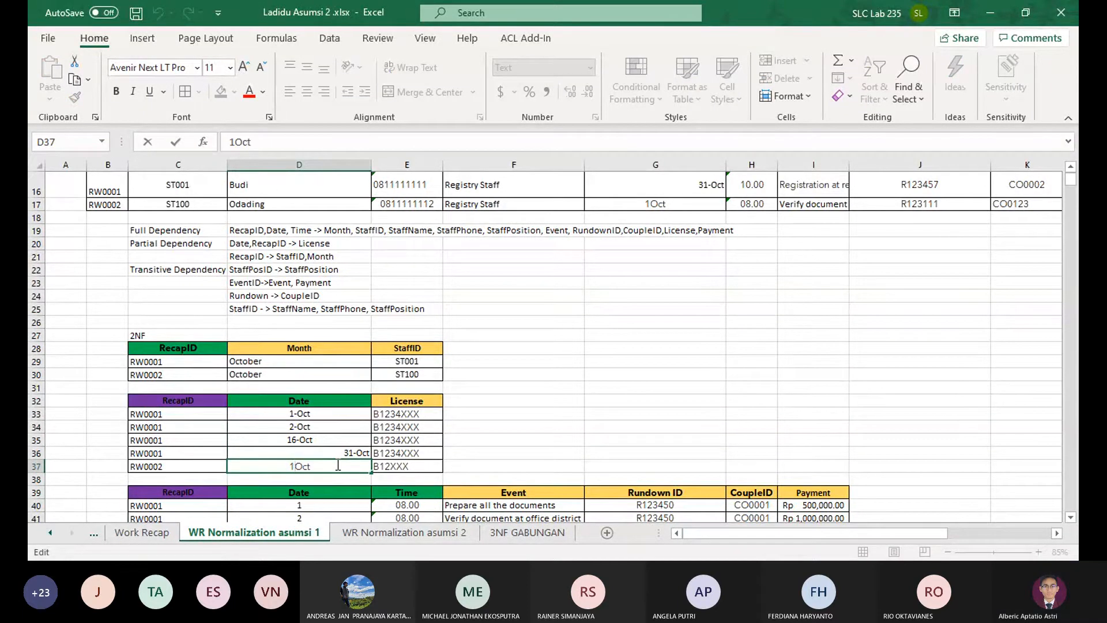
pyautogui.write('-')
pyautogui.press('Return')
pyautogui.click(203, 399)
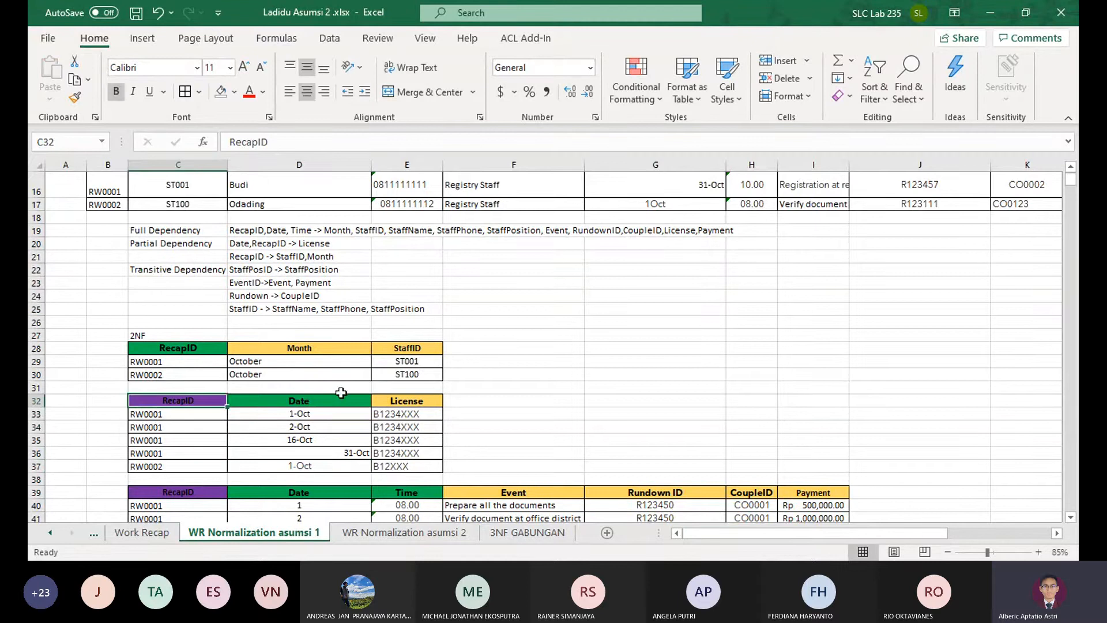
pyautogui.scroll(1, 346, 395)
pyautogui.scroll(-2, 358, 397)
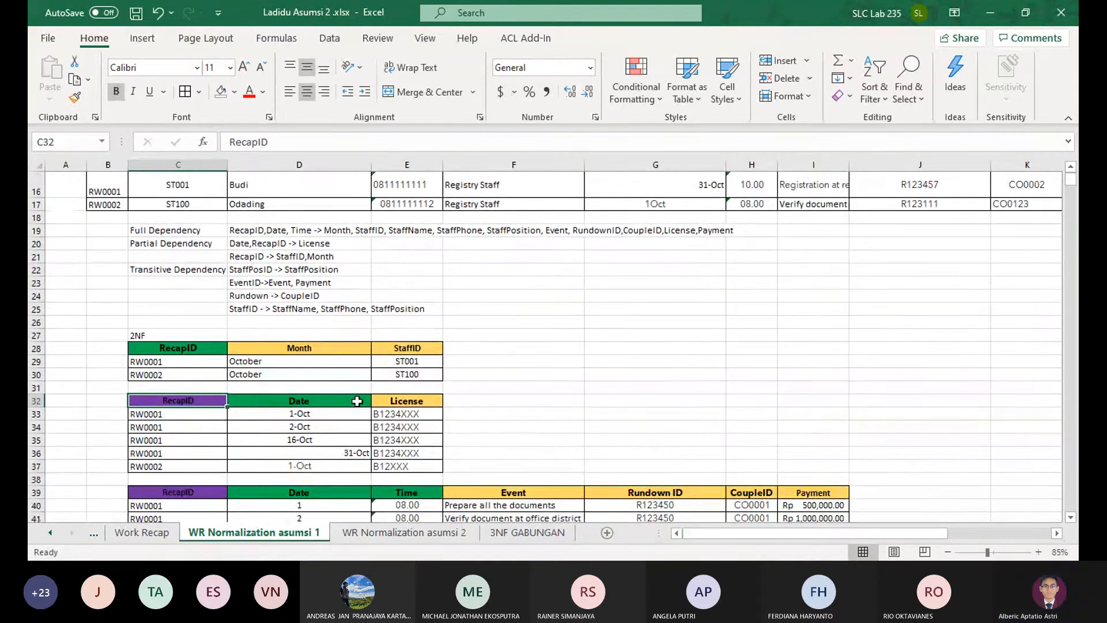
pyautogui.scroll(4, 320, 431)
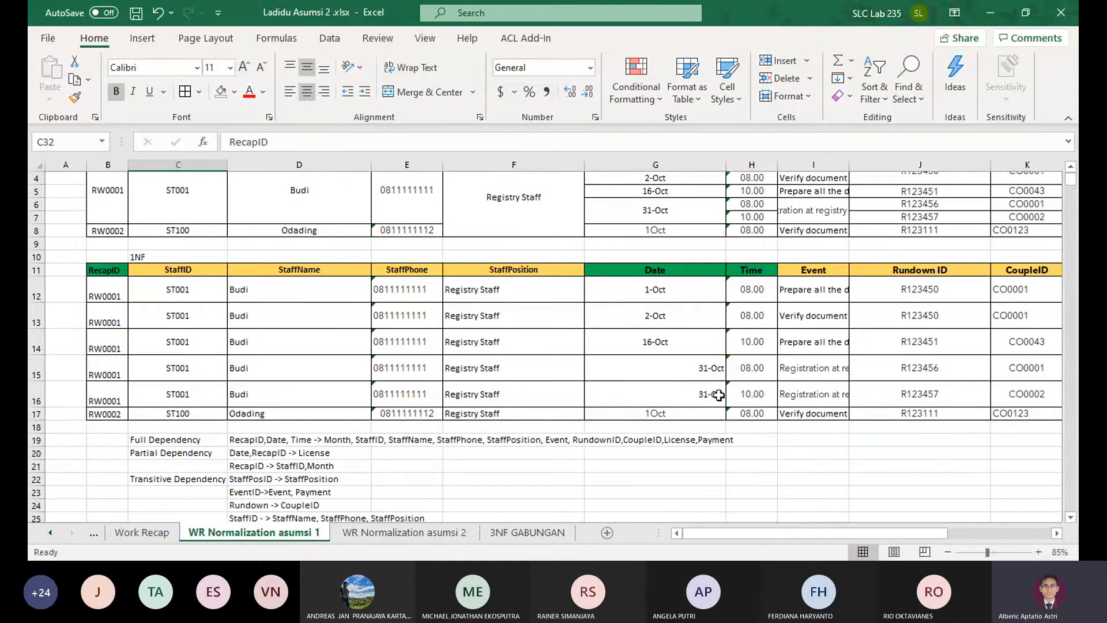
# Remove Month from the full dependency in D19, leaving StaffID as the first dependent attribute
pyautogui.scroll(1, 686, 403)
pyautogui.scroll(-2, 654, 413)
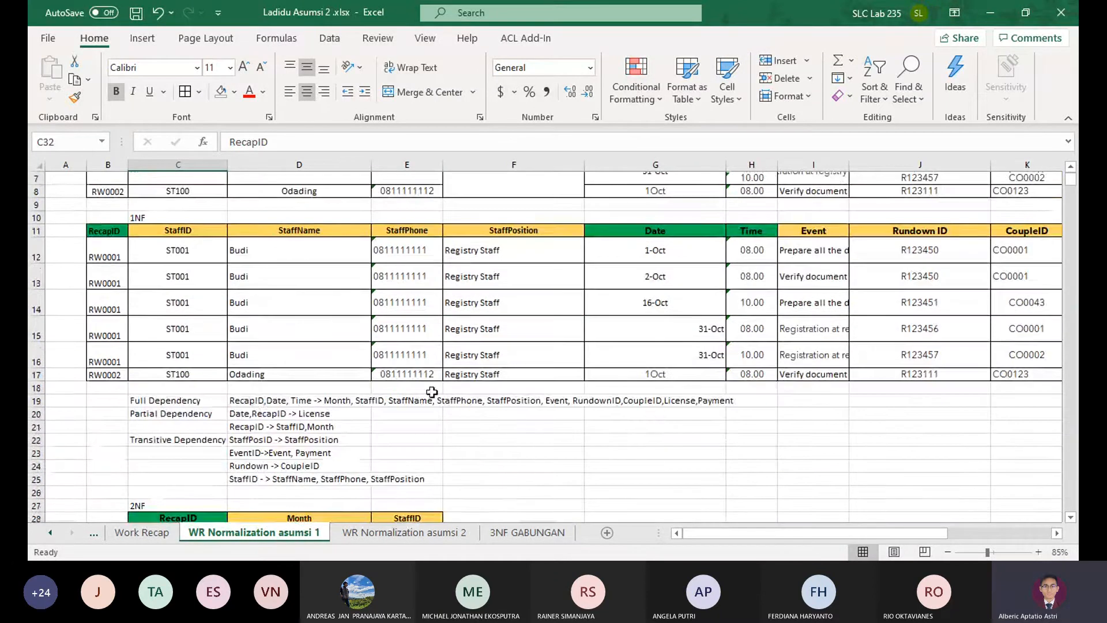
pyautogui.click(252, 405)
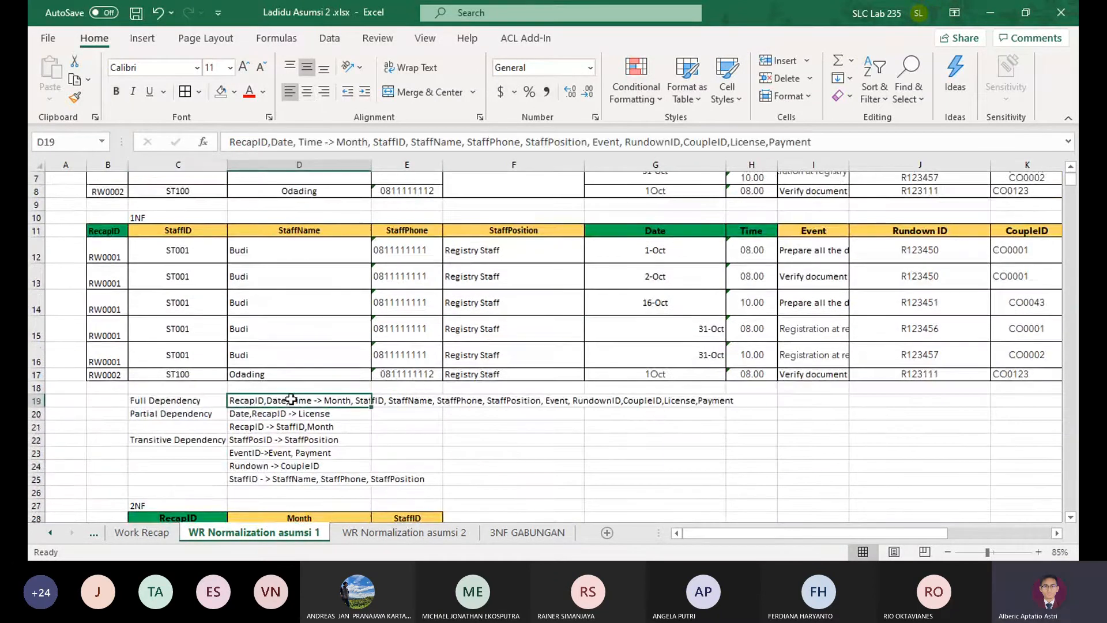
pyautogui.doubleClick(249, 401)
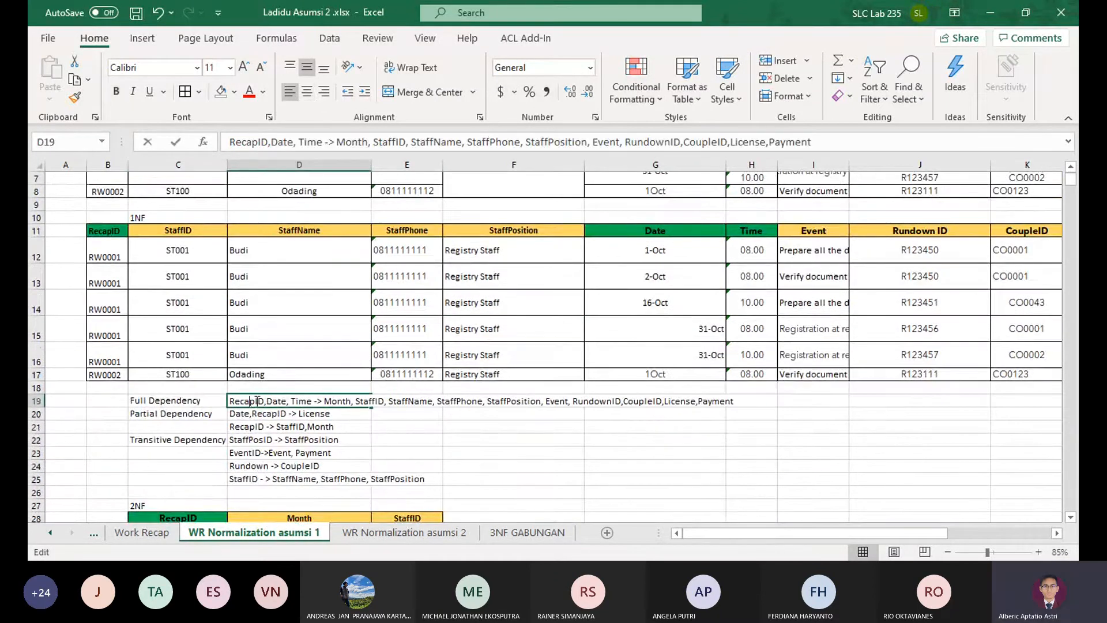
pyautogui.doubleClick(348, 401)
pyautogui.press('BackSpace')
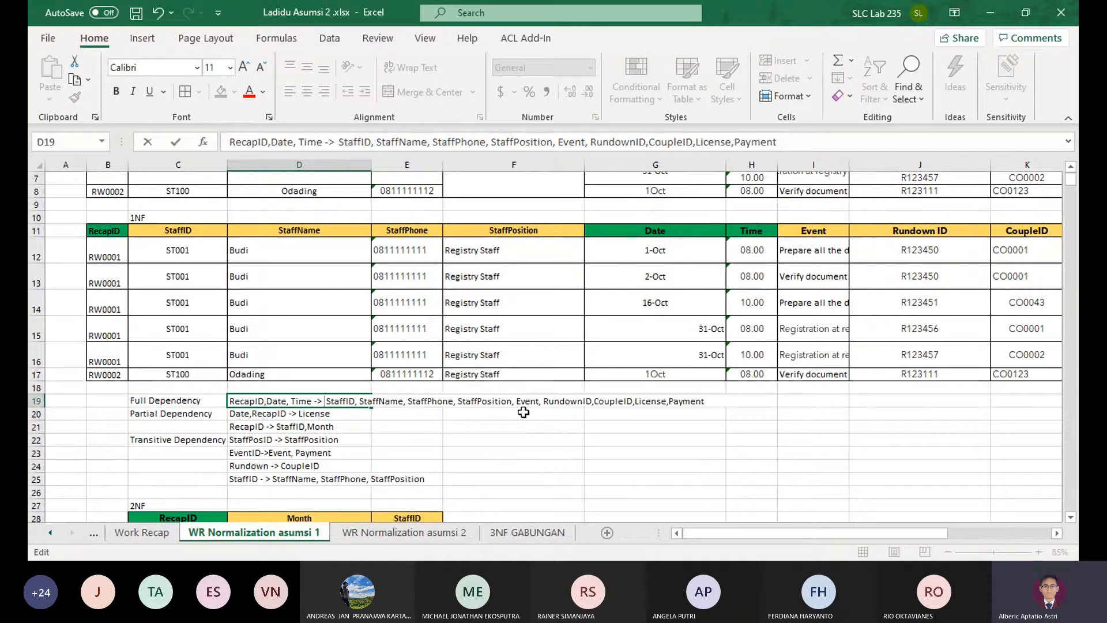
pyautogui.press('Return')
# Remove Month from the RecapID partial dependency in D21 so it reads RecapID -> StaffID
pyautogui.press('Return')
pyautogui.press('F2')
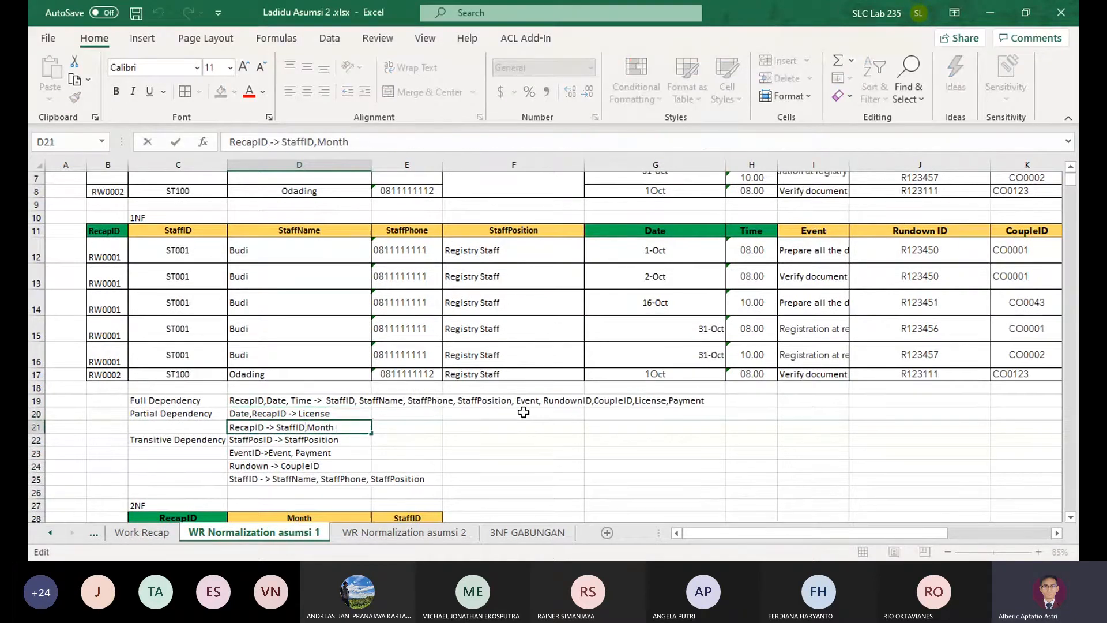
pyautogui.hotkey('ctrl', 'shift', 'Left')
pyautogui.press('BackSpace')
pyautogui.press('BackSpace')
pyautogui.press('Return')
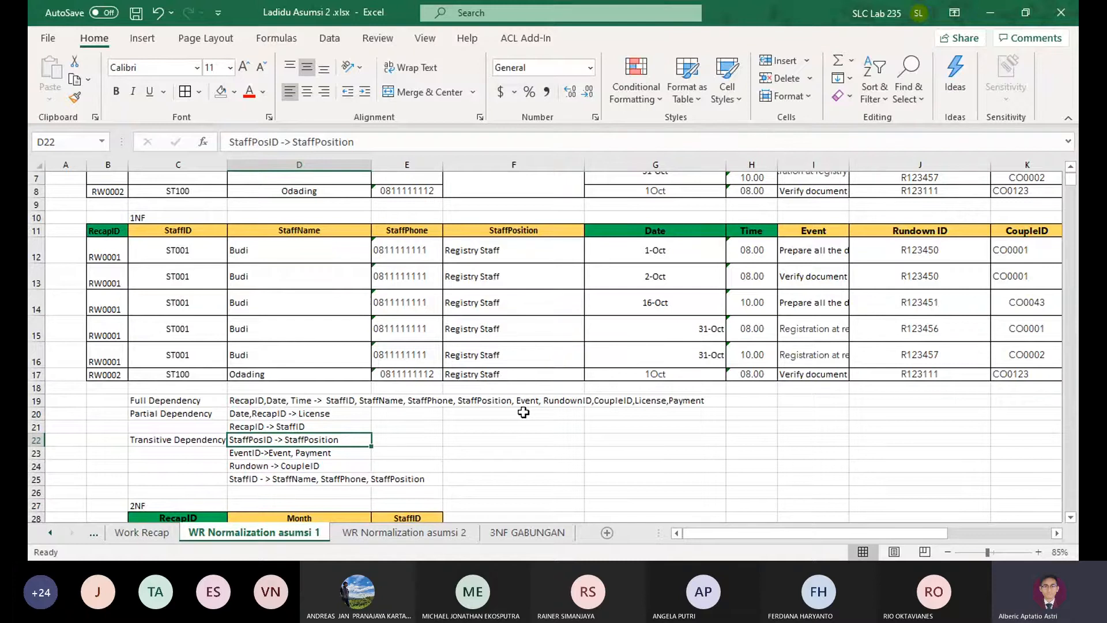
# Review the listed dependencies against the 1NF and 2NF tables, including the partial dependency Date,RecapID -> License
pyautogui.press('Down')
pyautogui.press('Down')
pyautogui.press('Down')
pyautogui.press('Down')
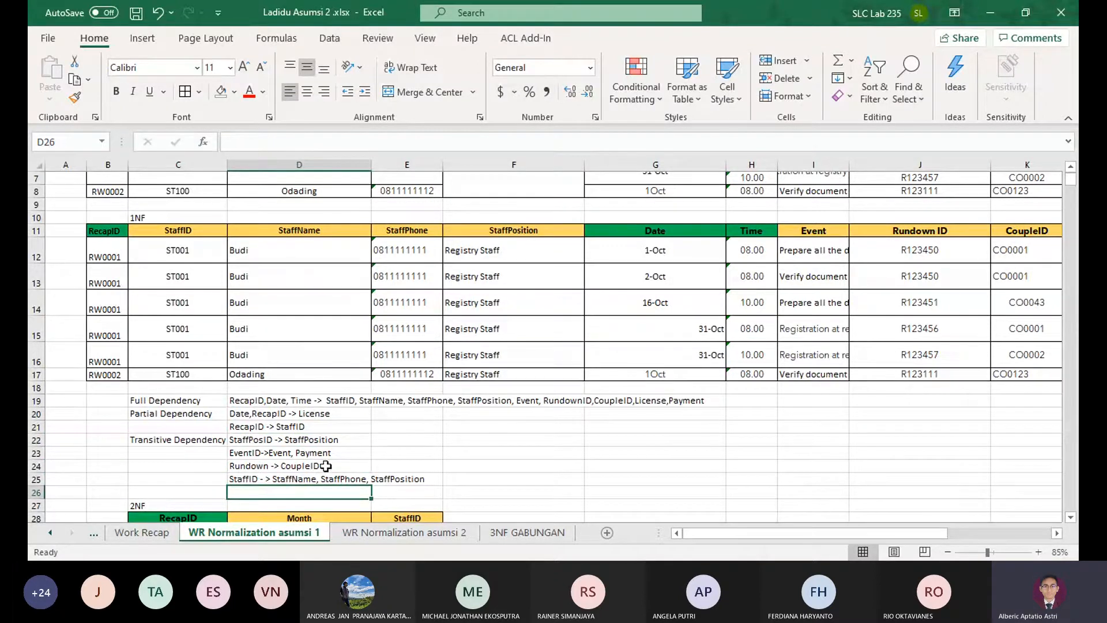
pyautogui.scroll(-4, 313, 478)
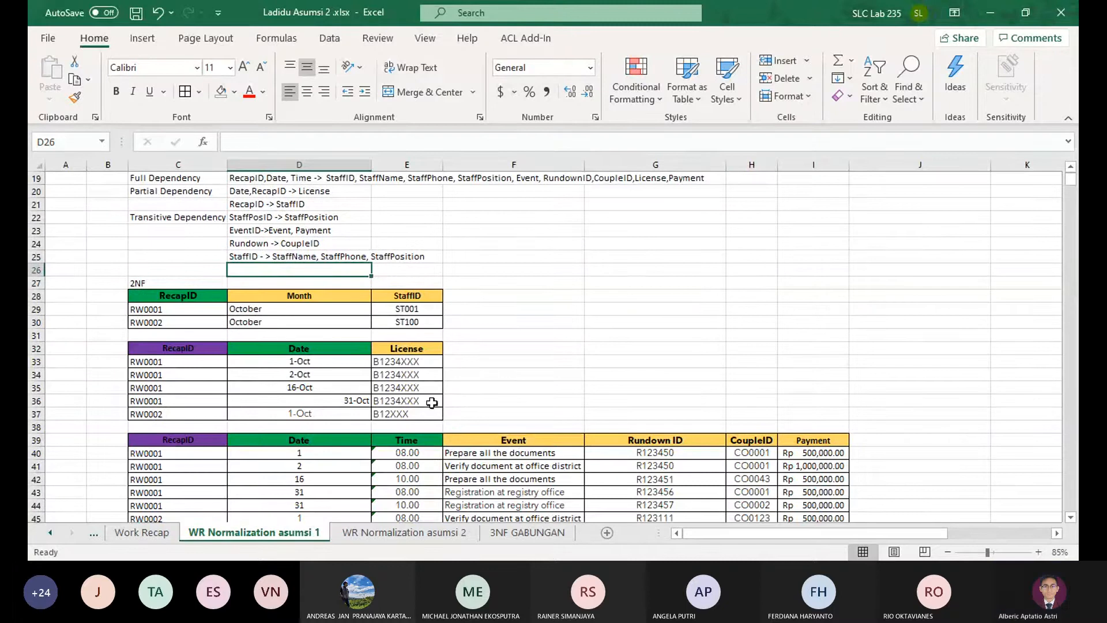
pyautogui.scroll(2, 422, 390)
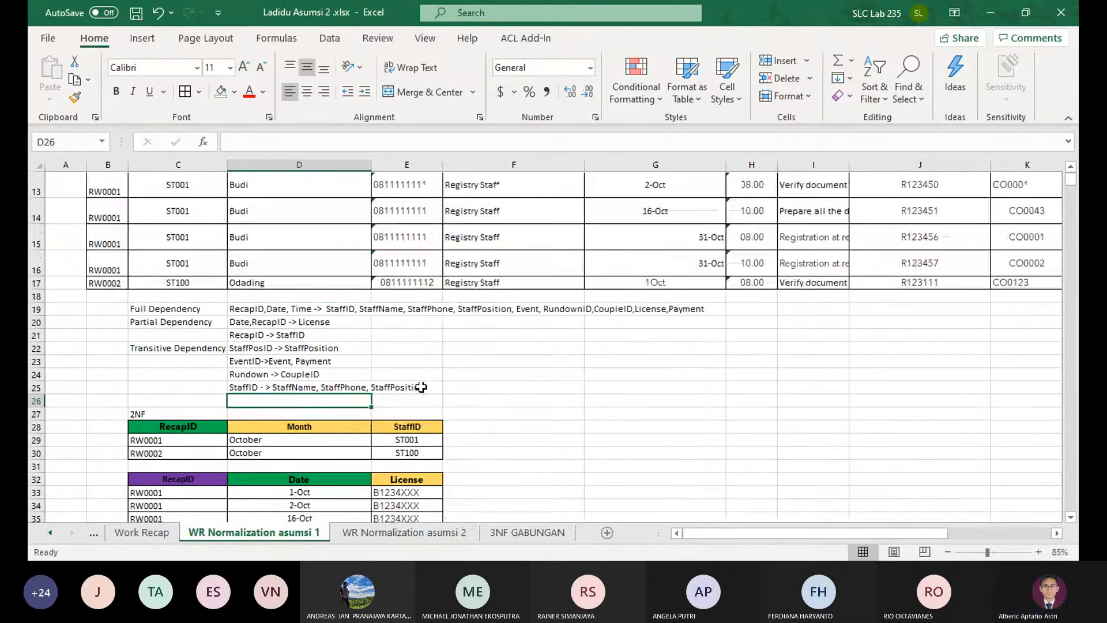
pyautogui.click(225, 322)
pyautogui.click(269, 323)
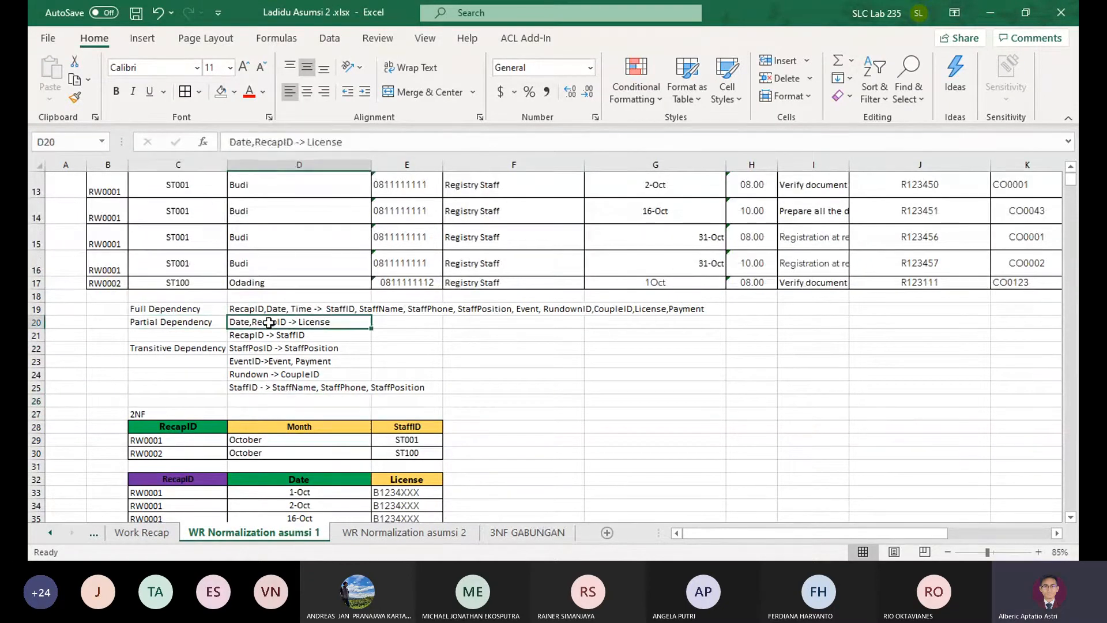
pyautogui.scroll(2, 574, 418)
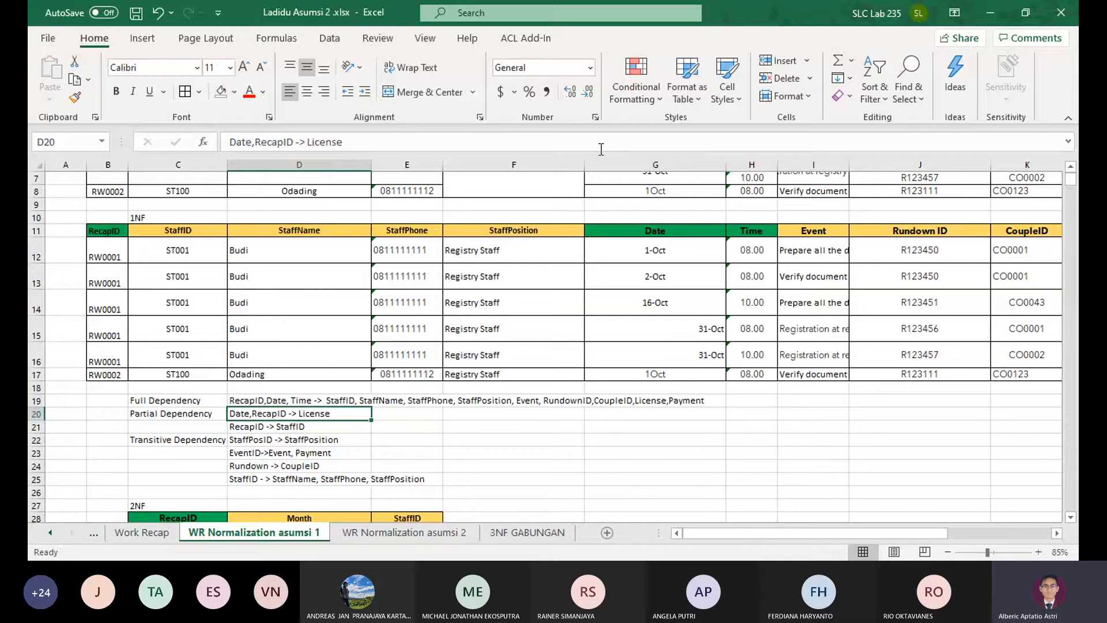
pyautogui.hotkey('alt', 'Tab')
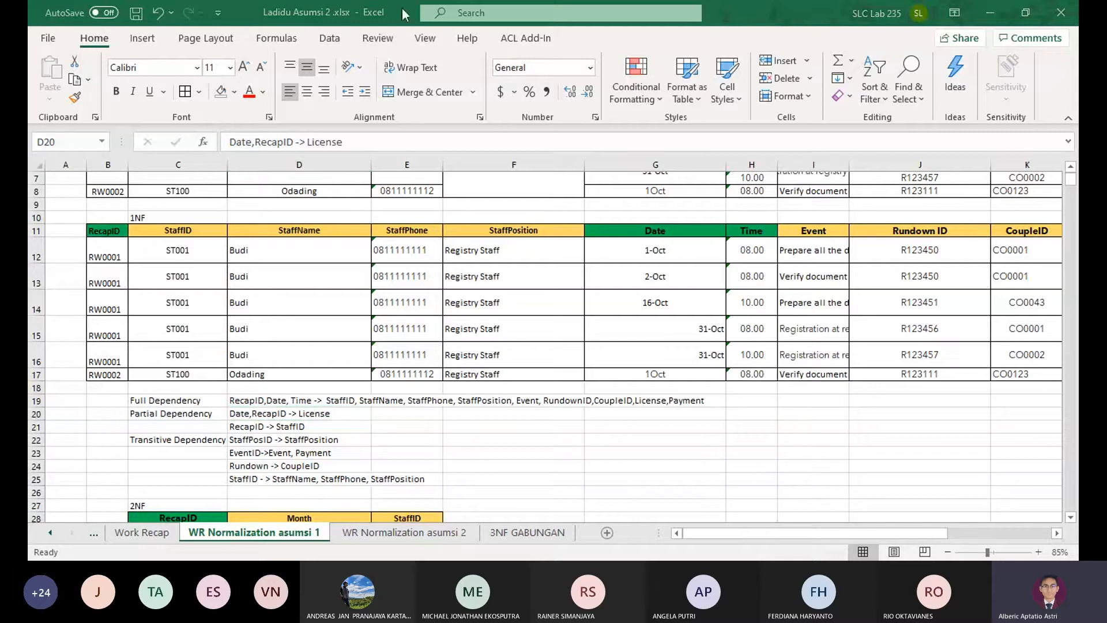
pyautogui.hotkey('alt', 'Tab')
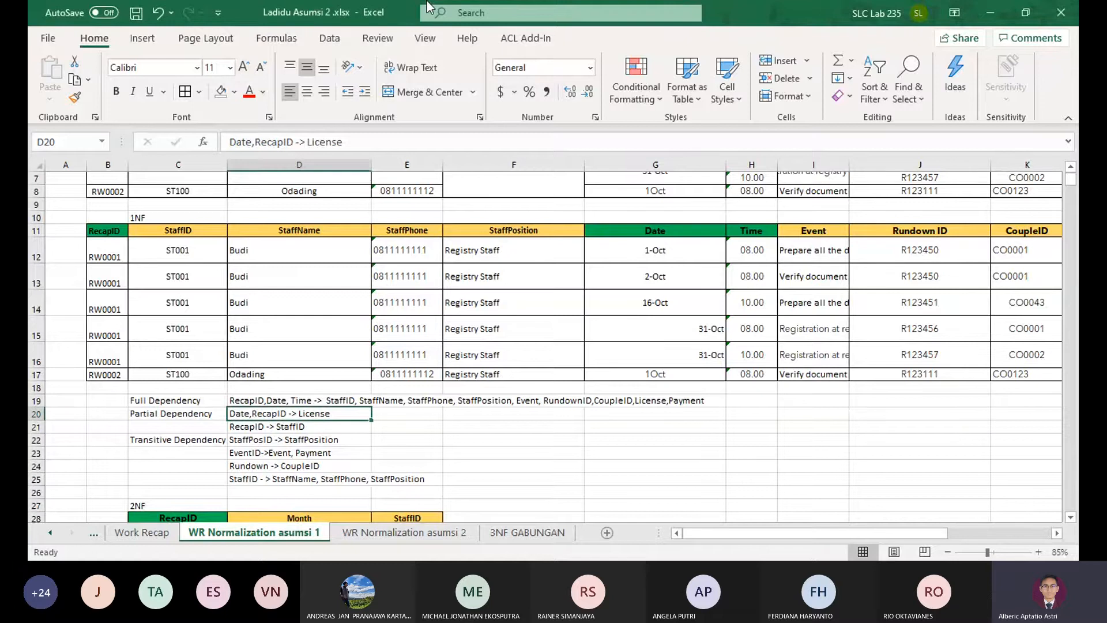
pyautogui.hotkey('alt', 'Tab')
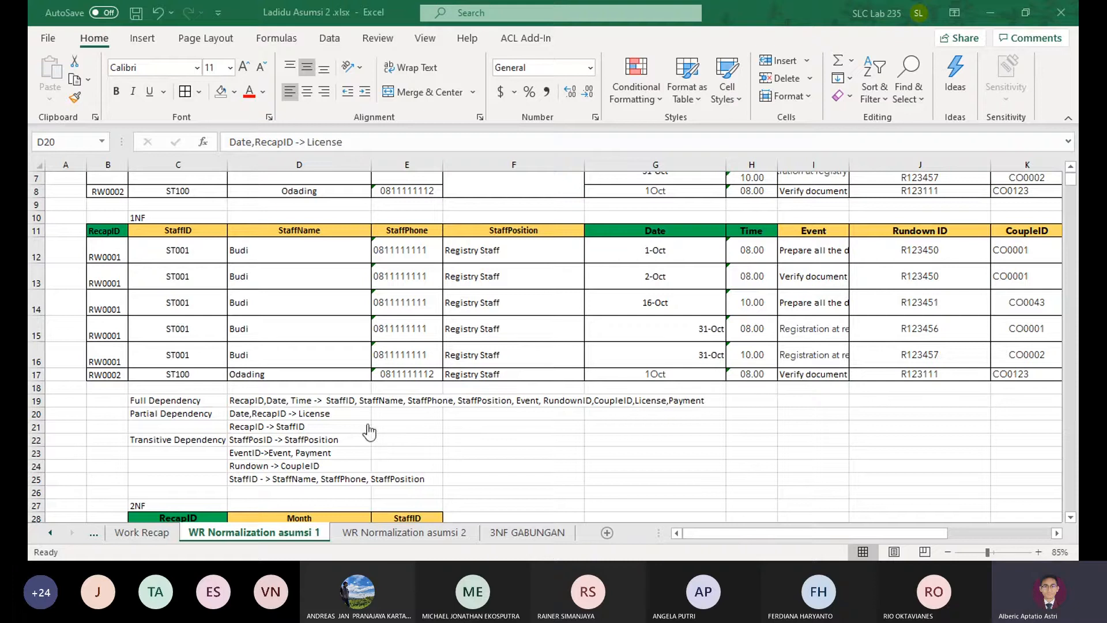
pyautogui.click(992, 2)
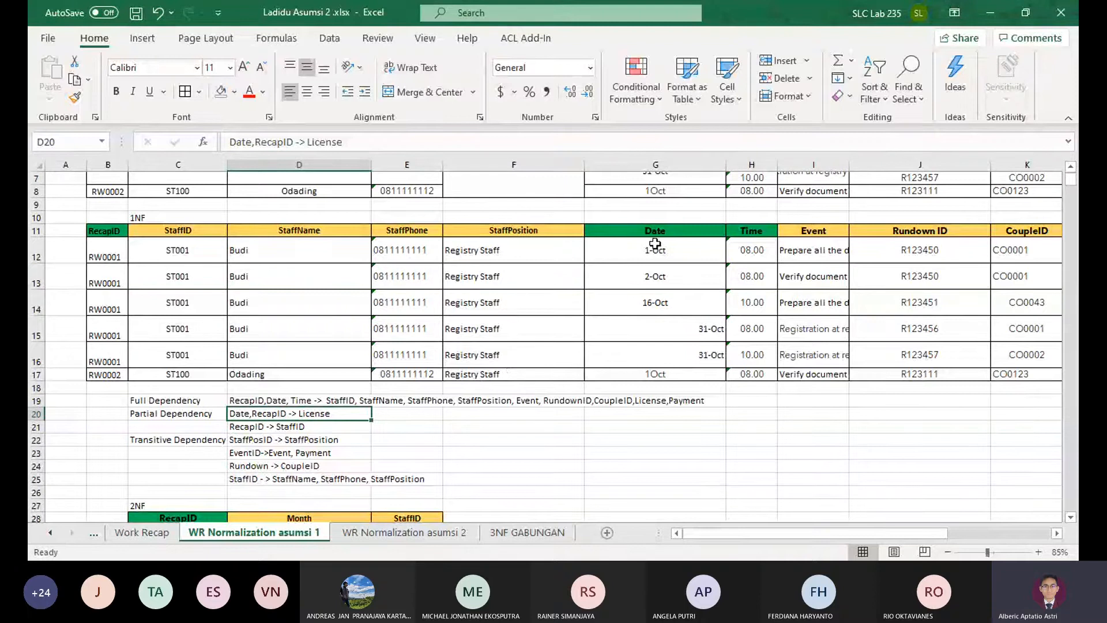
# Compare the 1NF Date column with the Date column of the StaffCar table on the 3NF GABUNGAN sheet
pyautogui.moveTo(654, 230); pyautogui.dragTo(662, 374)
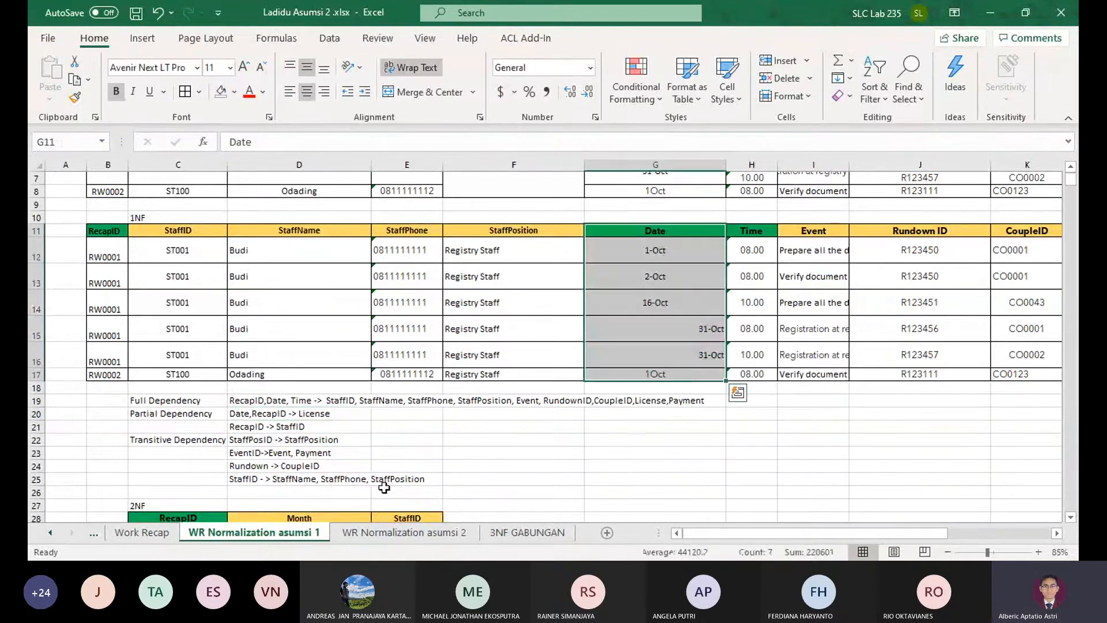
pyautogui.click(512, 535)
pyautogui.scroll(2, 731, 420)
pyautogui.moveTo(704, 433)
pyautogui.mouseDown()
pyautogui.moveTo(1076, 430)
pyautogui.moveTo(721, 431)
pyautogui.mouseUp()
pyautogui.scroll(-5, 576, 403)
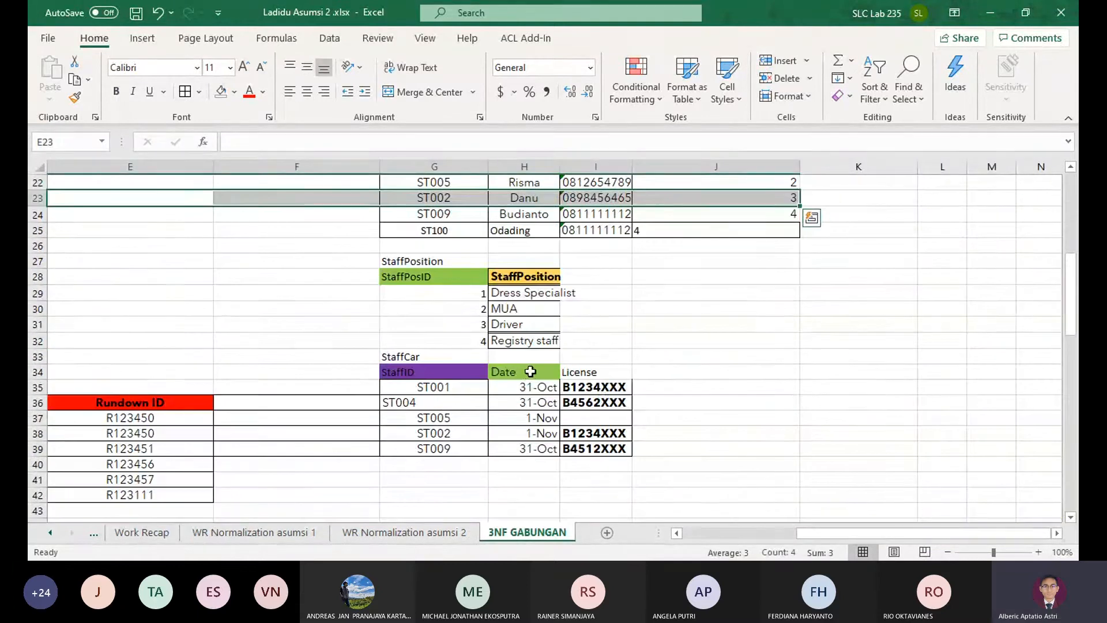
pyautogui.scroll(5, 652, 342)
pyautogui.scroll(-4, 652, 343)
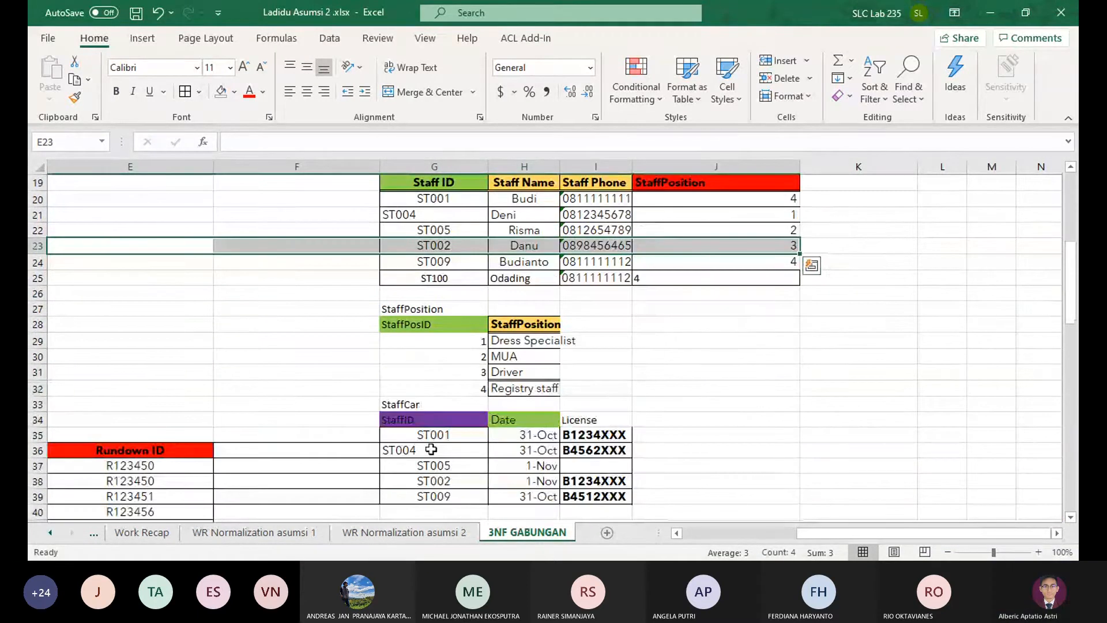
# Examine the date and key columns of the rundown tables on the Rundonw Normalization sheet
pyautogui.click(99, 539)
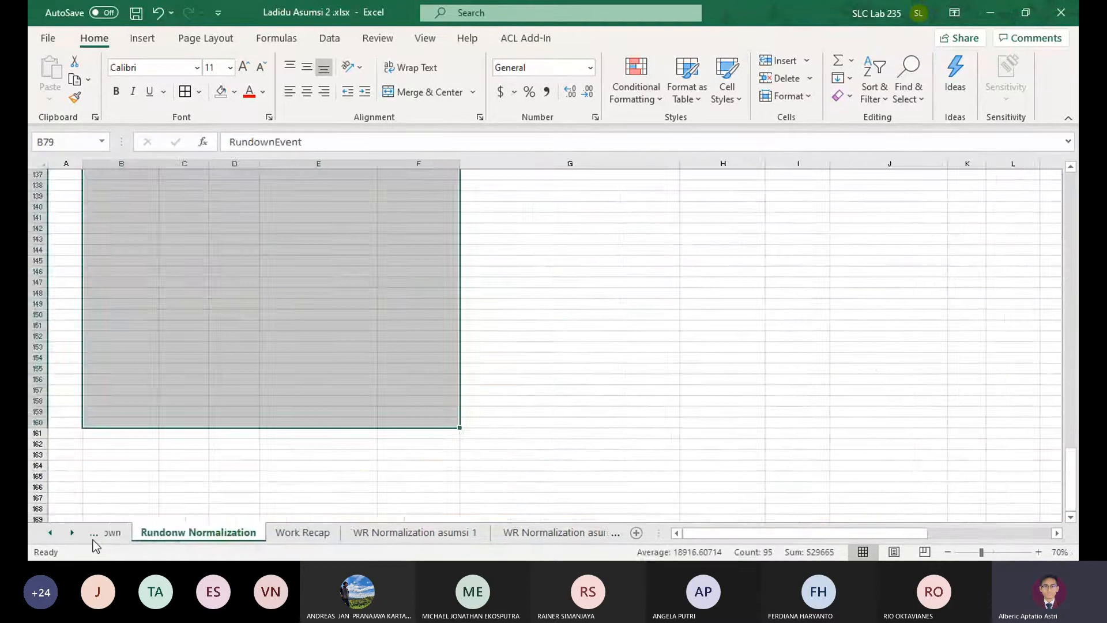
pyautogui.click(92, 539)
pyautogui.click(196, 539)
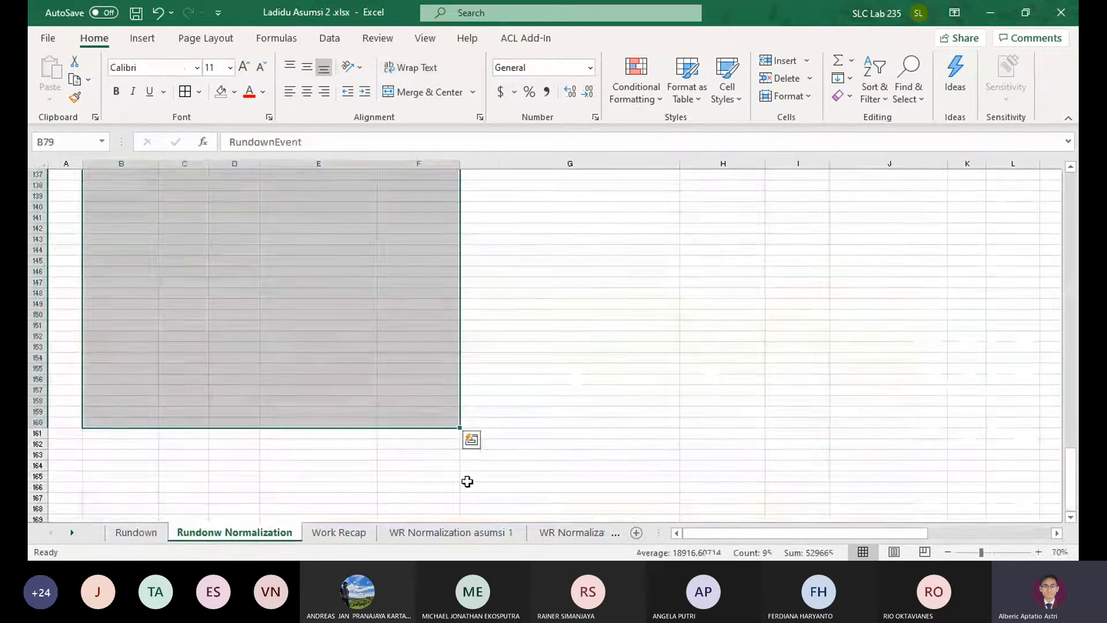
pyautogui.scroll(2, 575, 356)
pyautogui.scroll(20, 575, 357)
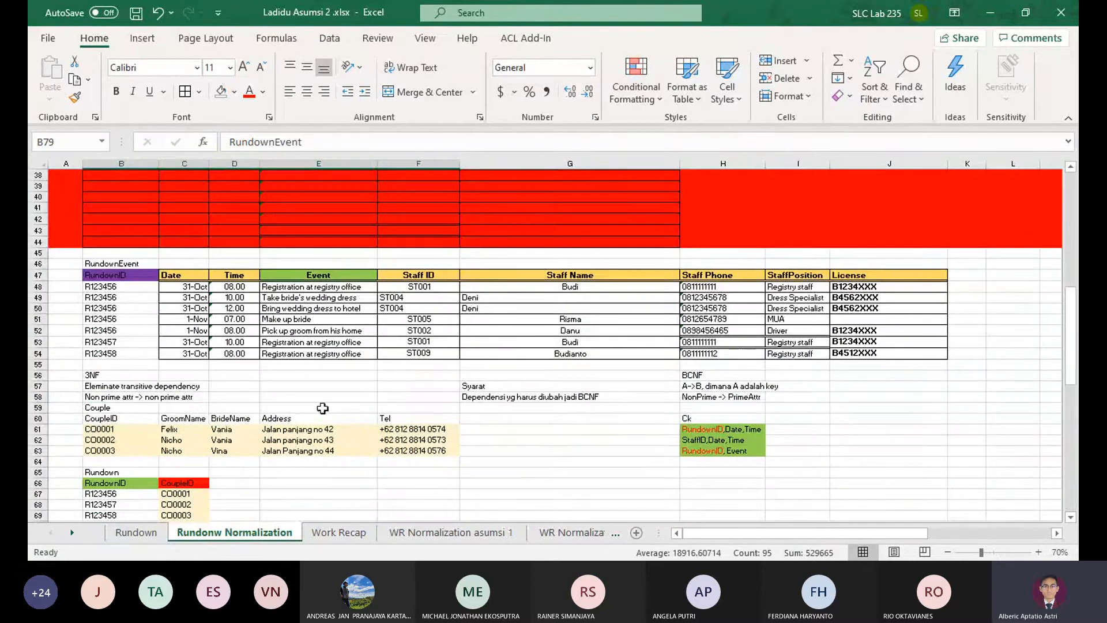
pyautogui.scroll(10, 198, 360)
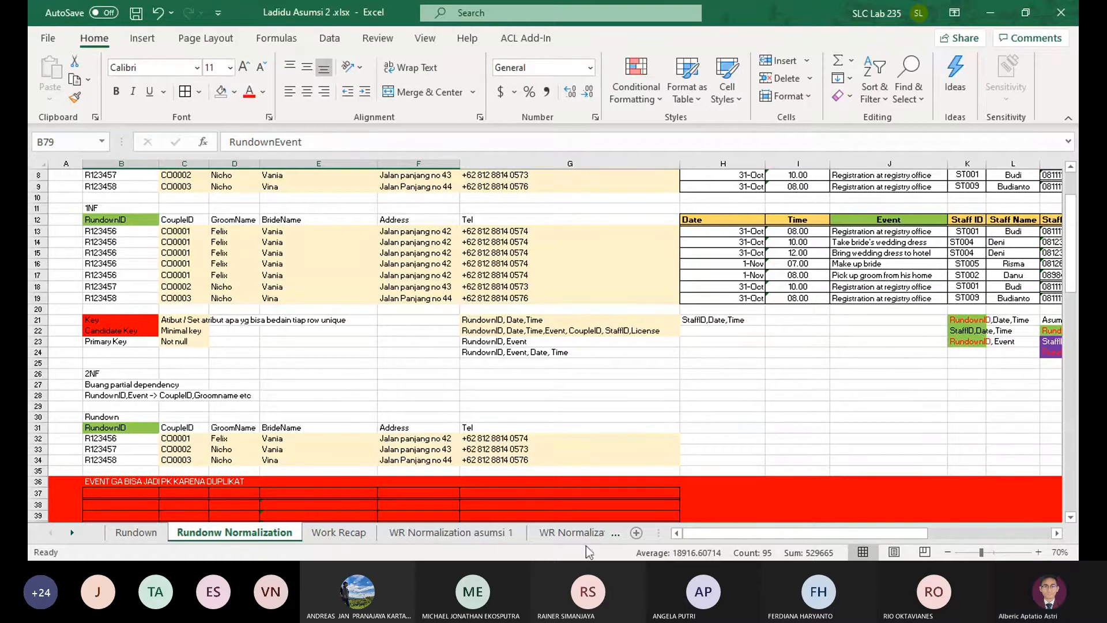
# Return to the 3NF GABUNGAN sheet and review its Staff, StaffPosition and StaffCar tables
pyautogui.click(597, 532)
pyautogui.click(494, 532)
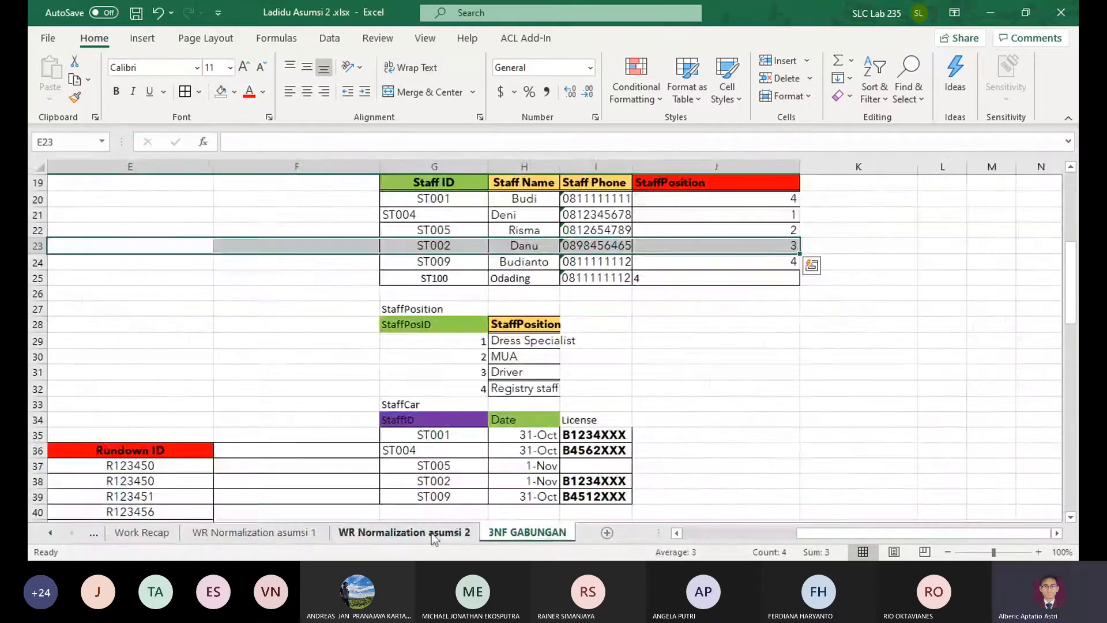
pyautogui.scroll(2, 509, 464)
pyautogui.click(654, 413)
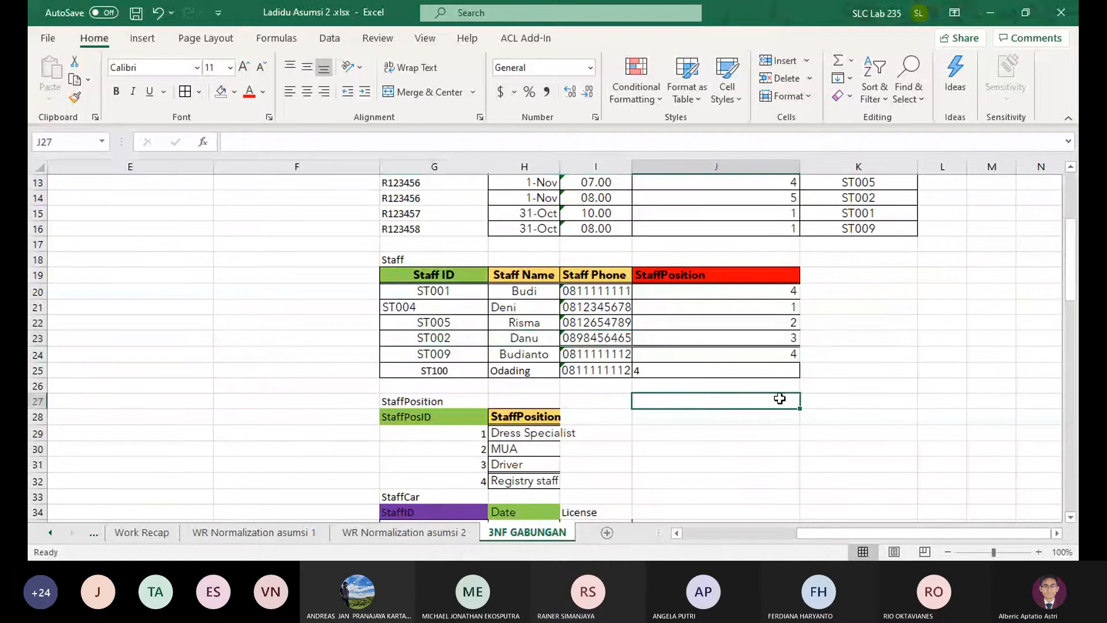
pyautogui.click(873, 415)
pyautogui.scroll(-5, 815, 432)
pyautogui.moveTo(799, 432); pyautogui.dragTo(29, 396)
pyautogui.moveTo(186, 431); pyautogui.dragTo(709, 435)
pyautogui.scroll(5, 700, 438)
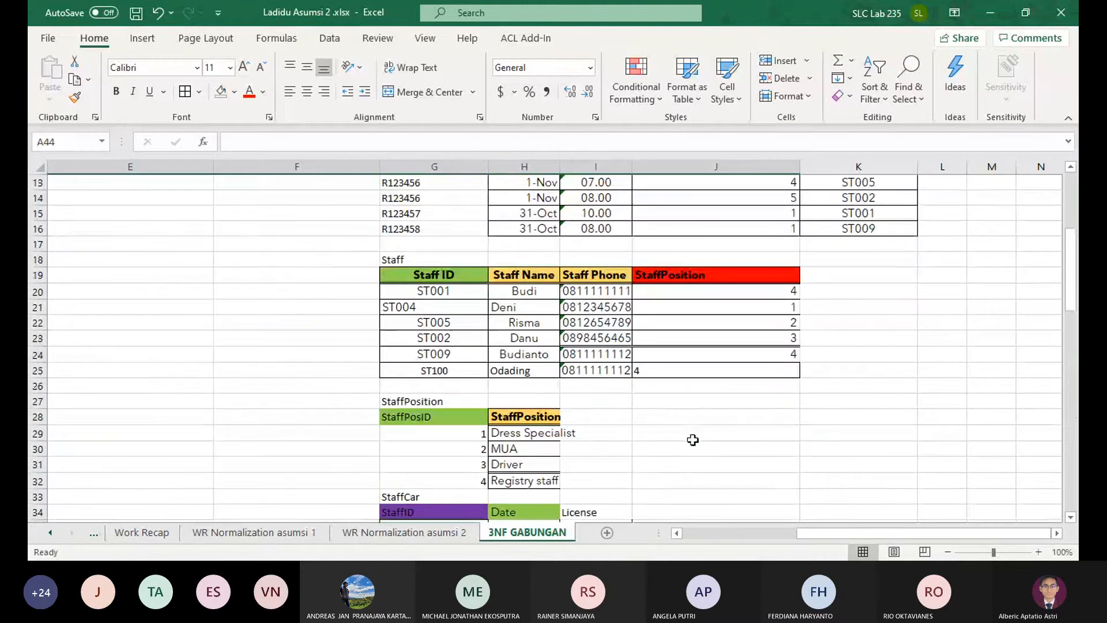
# On WR Normalization asumsi 1, delete the Month column cells D28:D30 from the first 2NF table, shifting StaffID next to RecapID
pyautogui.click(278, 533)
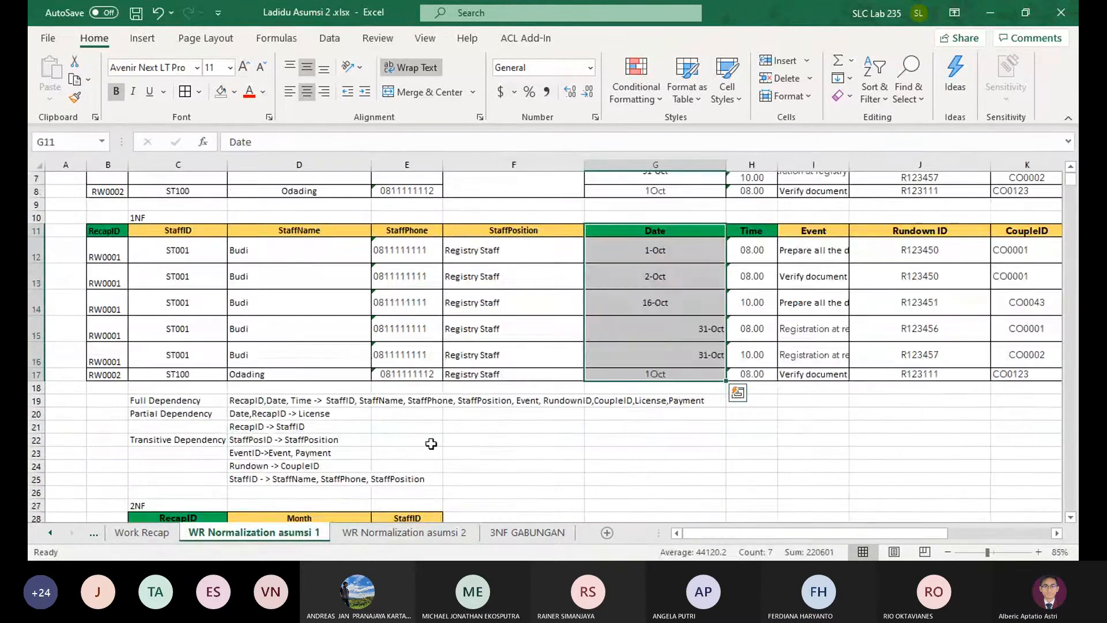
pyautogui.scroll(2, 533, 420)
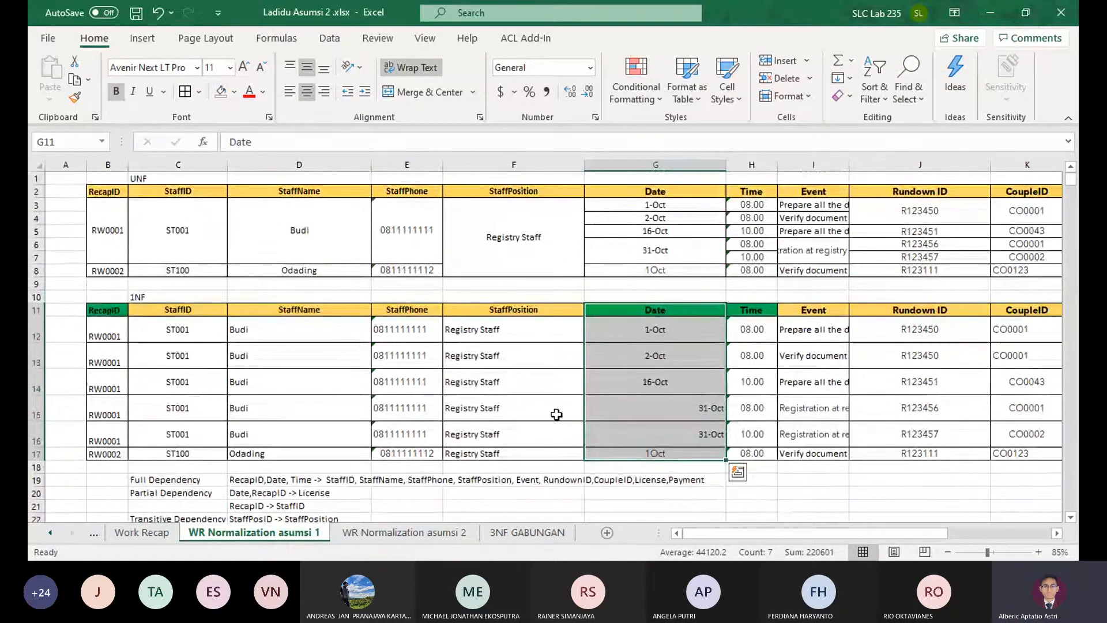
pyautogui.scroll(-2, 597, 415)
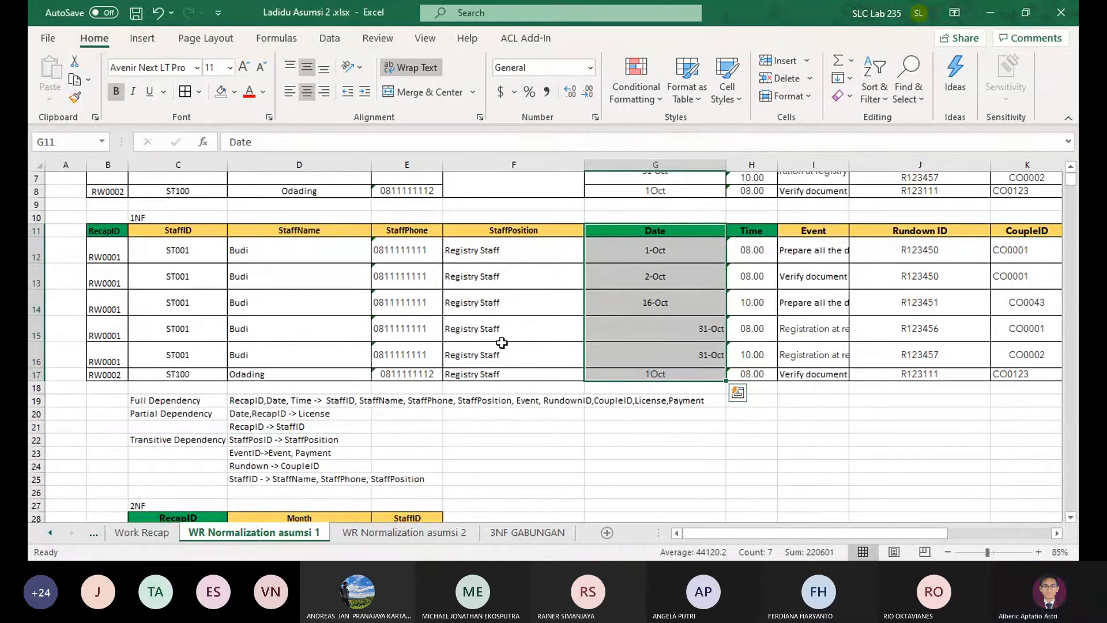
pyautogui.scroll(-3, 488, 350)
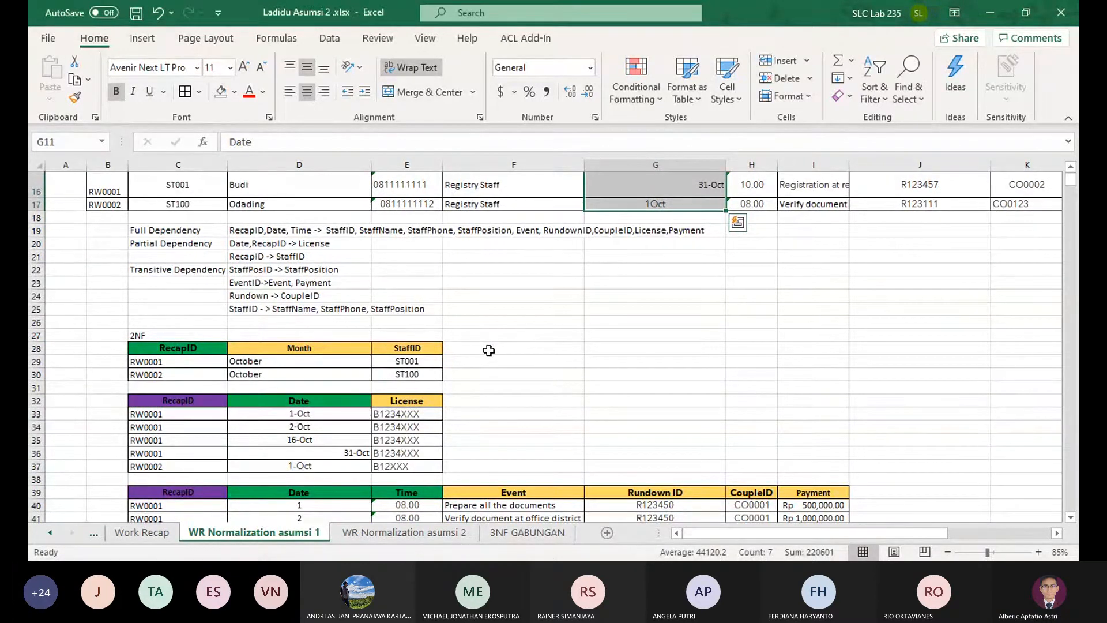
pyautogui.scroll(1, 489, 351)
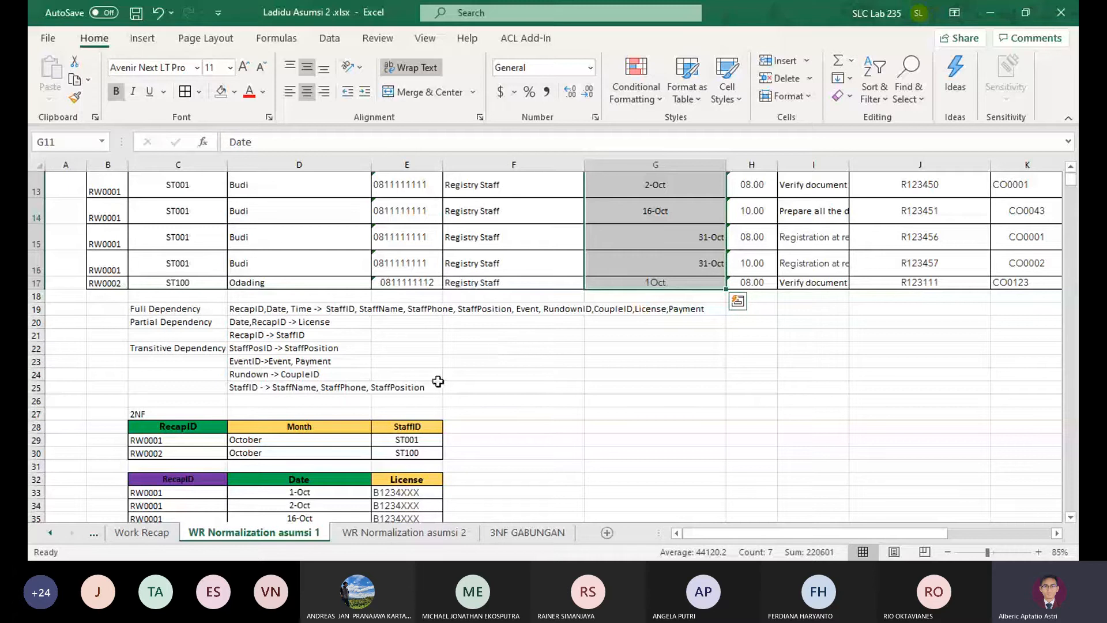
pyautogui.moveTo(319, 428); pyautogui.dragTo(316, 453)
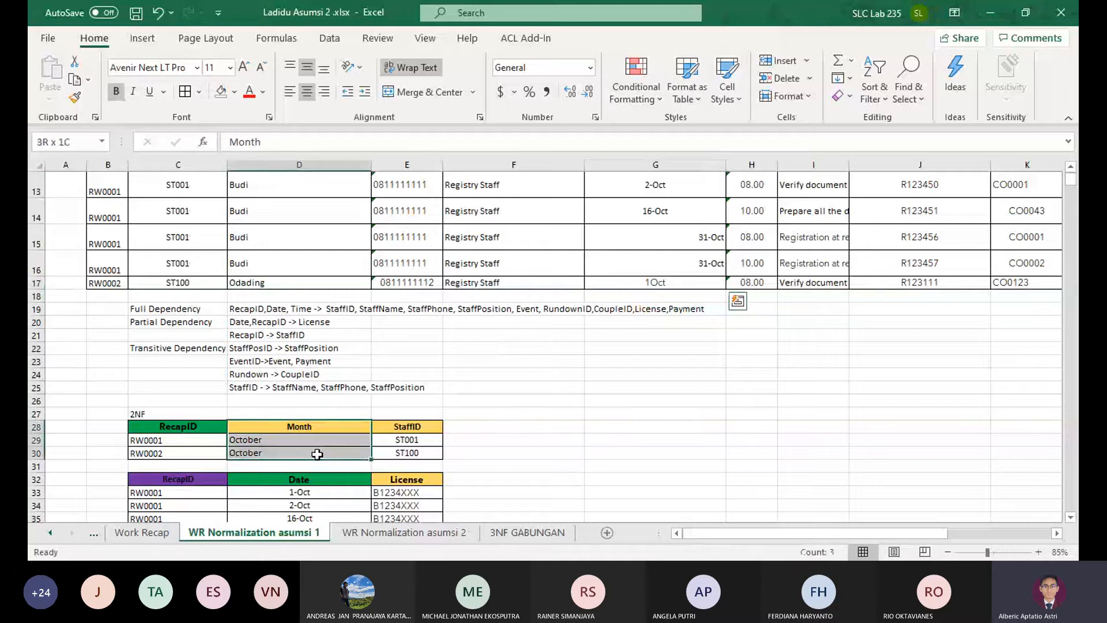
pyautogui.click(776, 79)
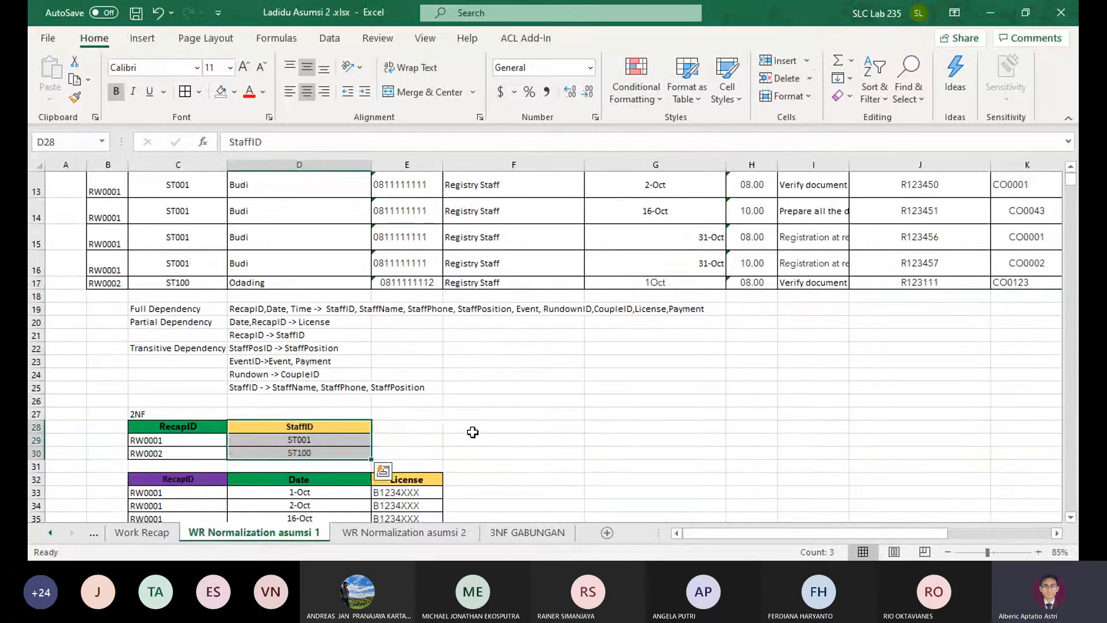
pyautogui.click(470, 431)
pyautogui.click(202, 434)
pyautogui.click(308, 430)
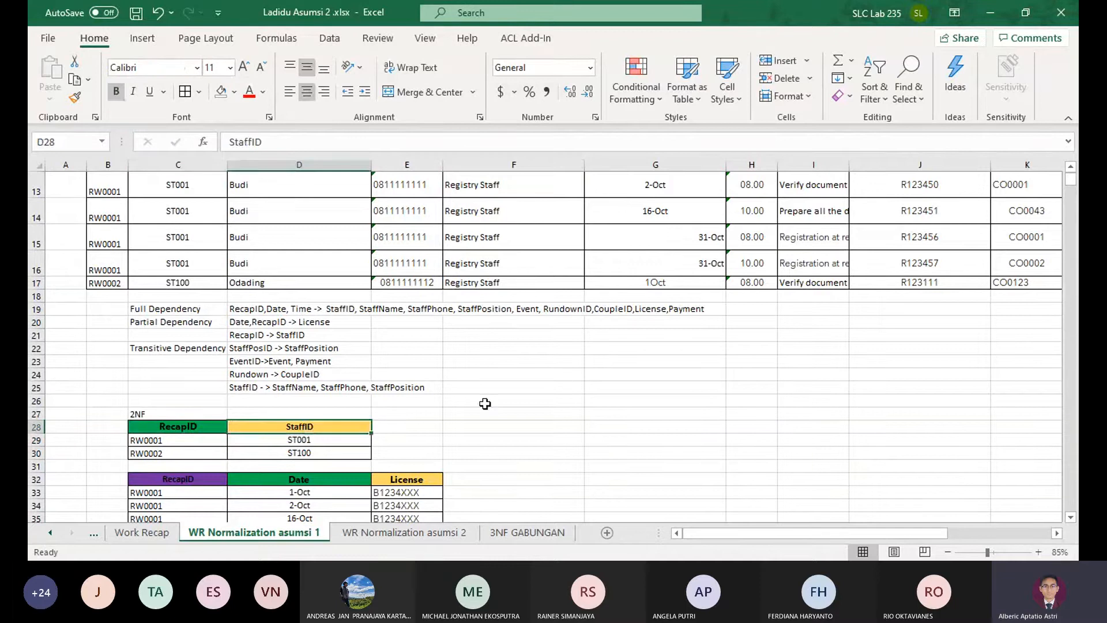
pyautogui.scroll(1, 486, 403)
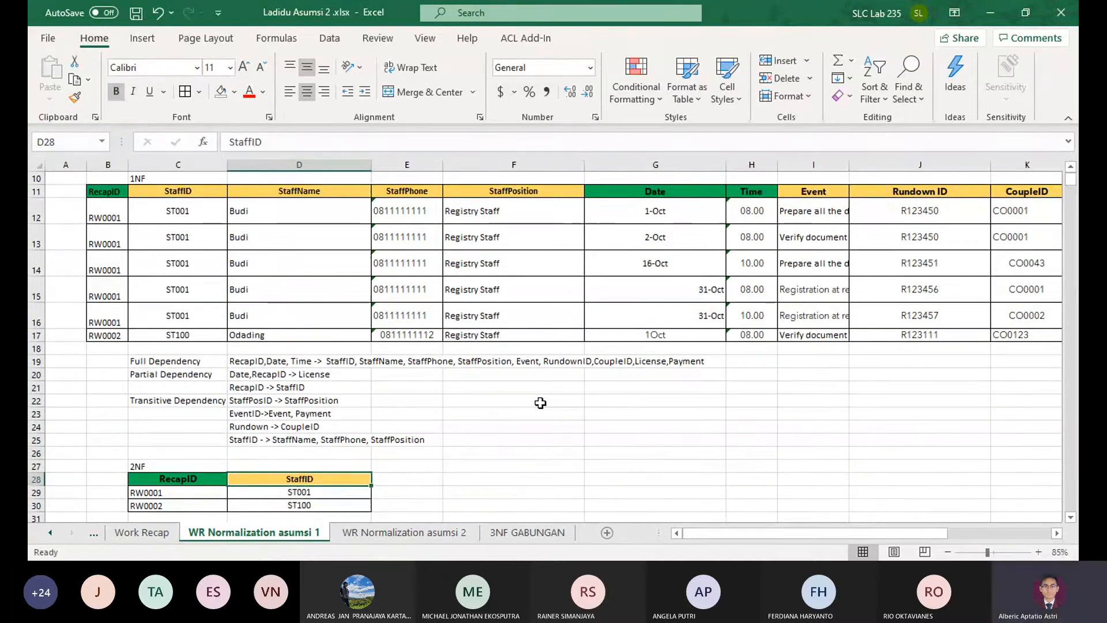
pyautogui.scroll(-2, 441, 416)
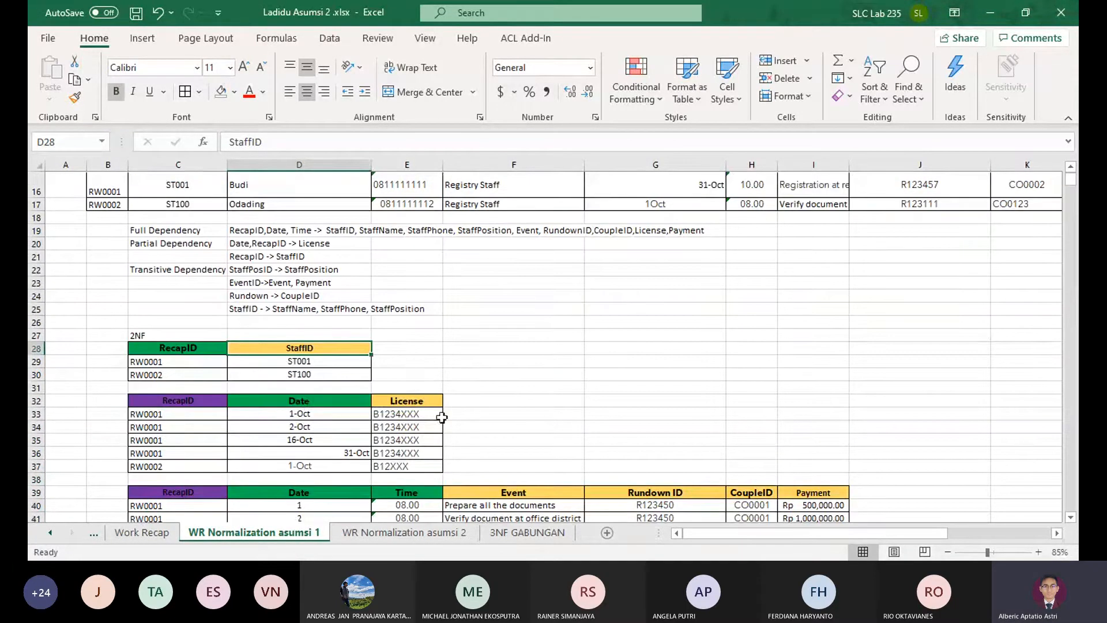
# Examine the key and StaffID columns of the first 2NF table and the RecapID, Date and License columns of the second
pyautogui.moveTo(190, 348); pyautogui.dragTo(297, 374)
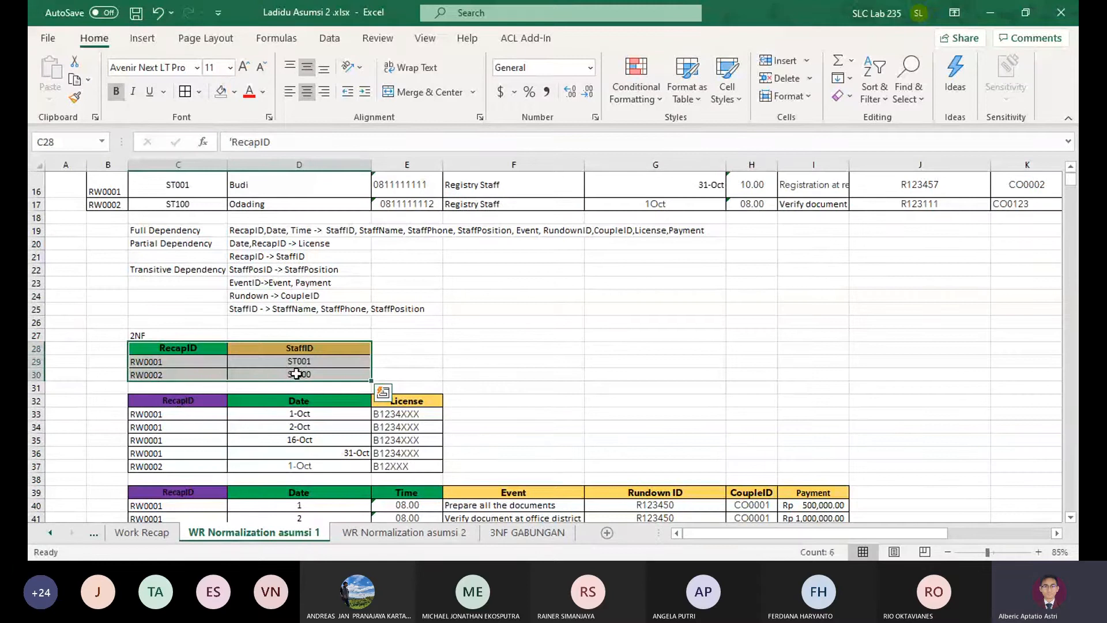
pyautogui.click(179, 400)
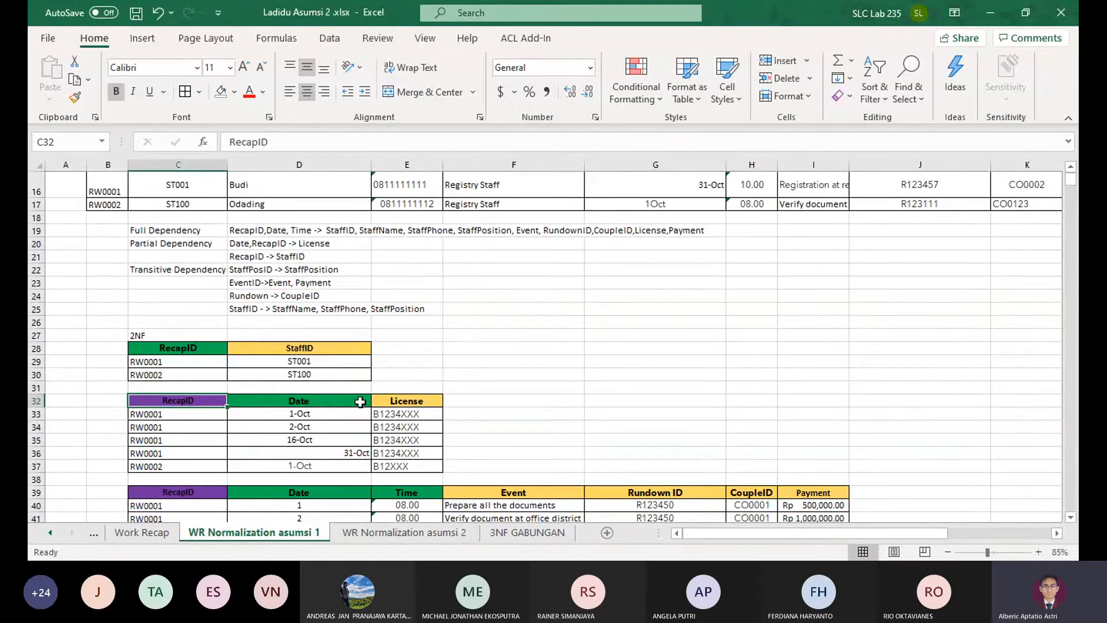
pyautogui.click(330, 404)
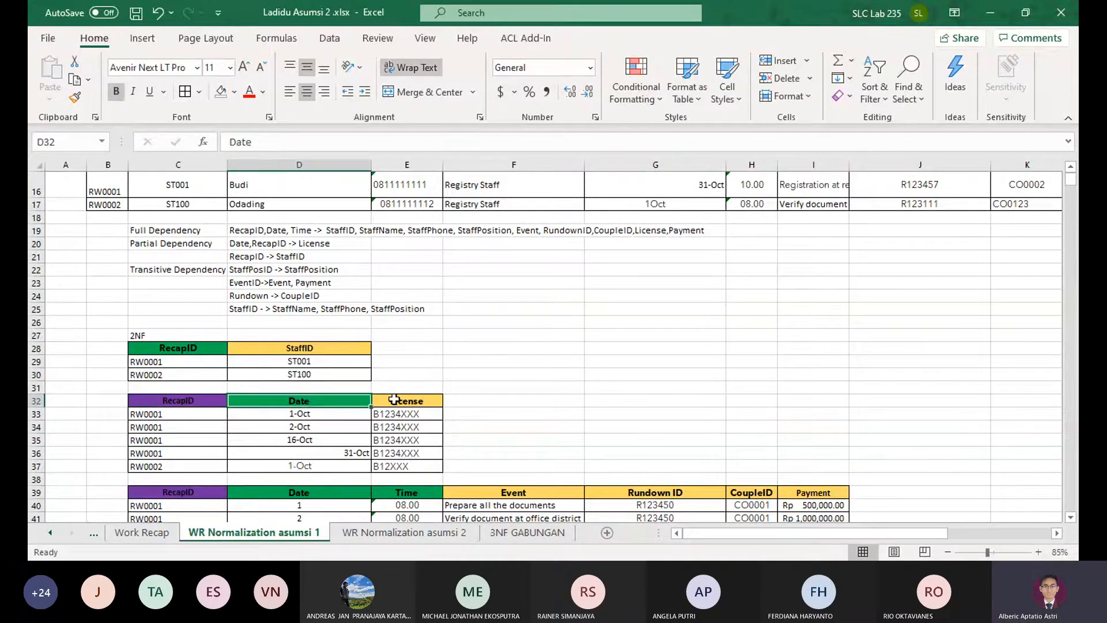
pyautogui.click(394, 399)
pyautogui.click(204, 354)
pyautogui.click(282, 349)
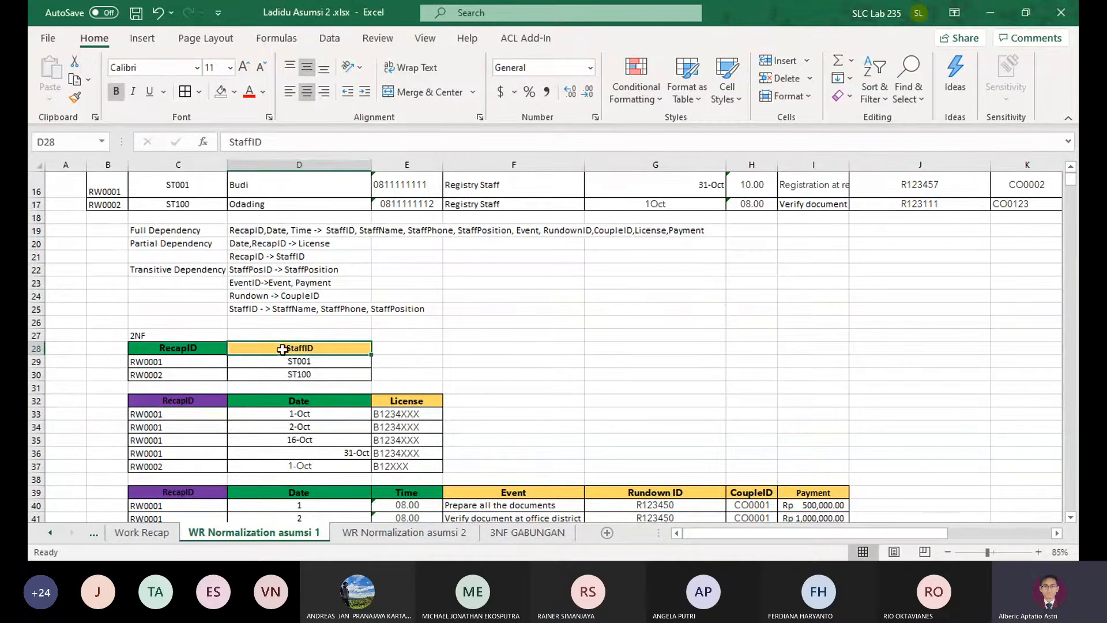
pyautogui.click(211, 398)
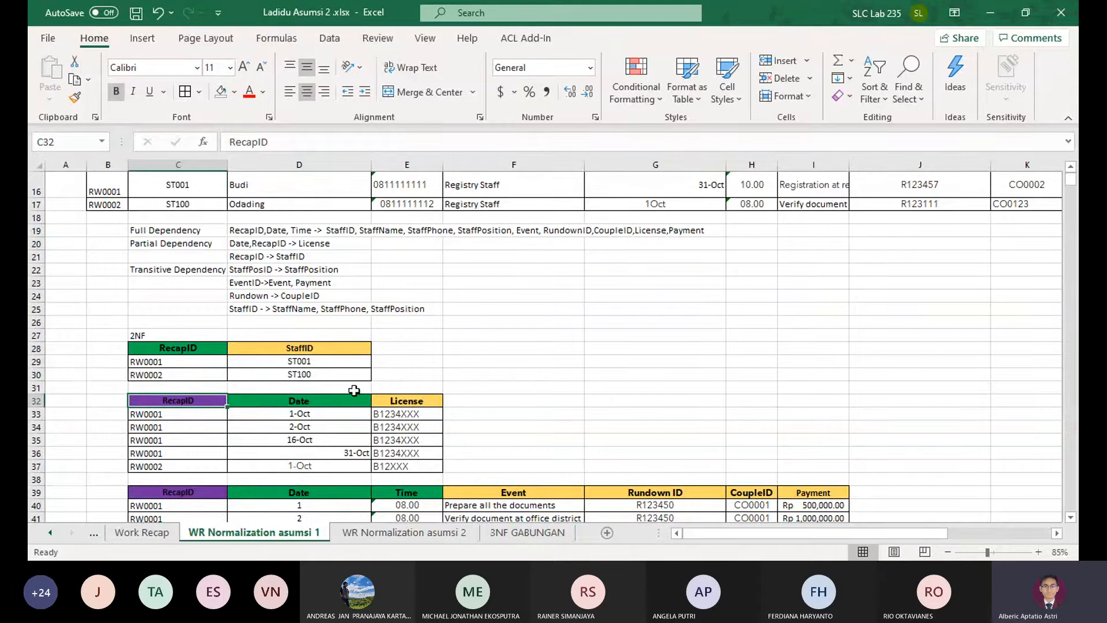
# On WR Normalization asumsi 2, delete the Month column cells D60:D62 from the 3NF recap table, shifting StaffID next to RecapID
pyautogui.click(534, 540)
pyautogui.click(380, 535)
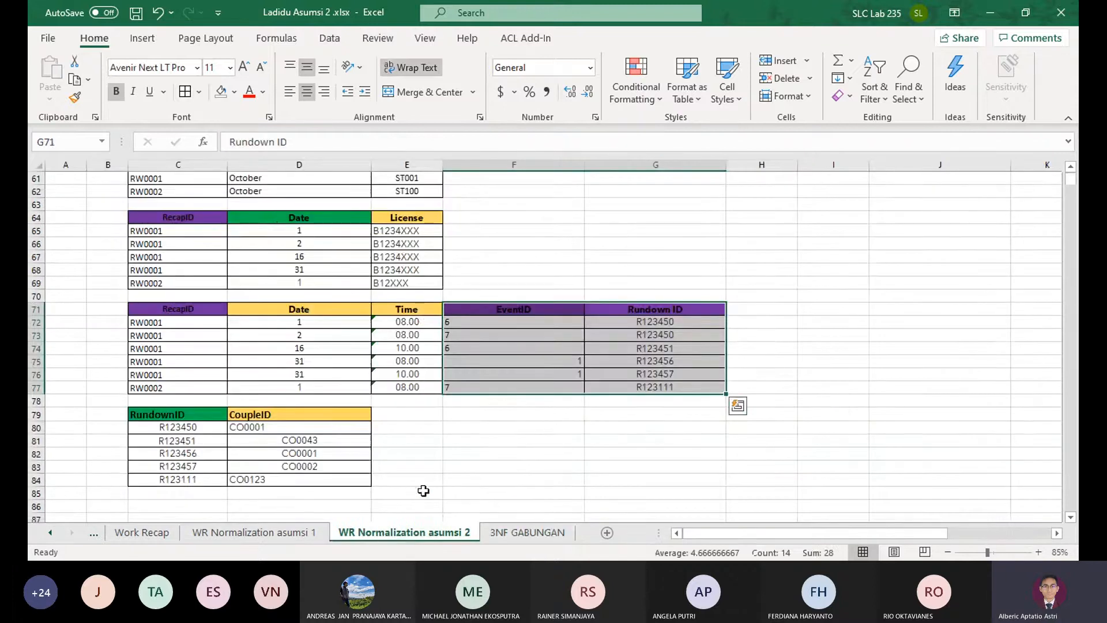
pyautogui.scroll(5, 528, 482)
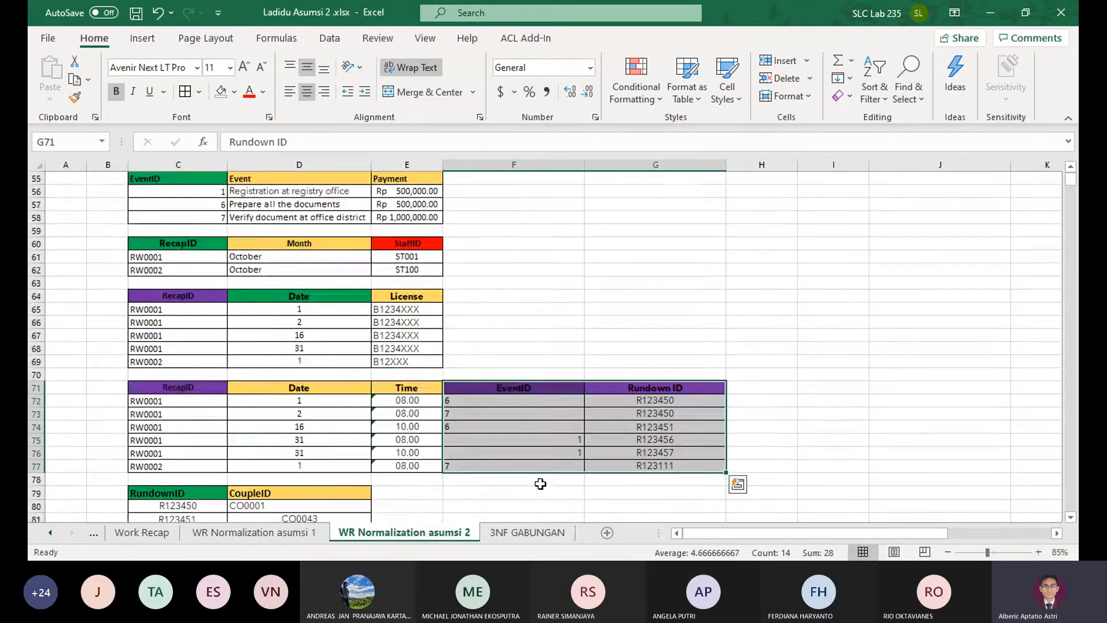
pyautogui.scroll(2, 507, 404)
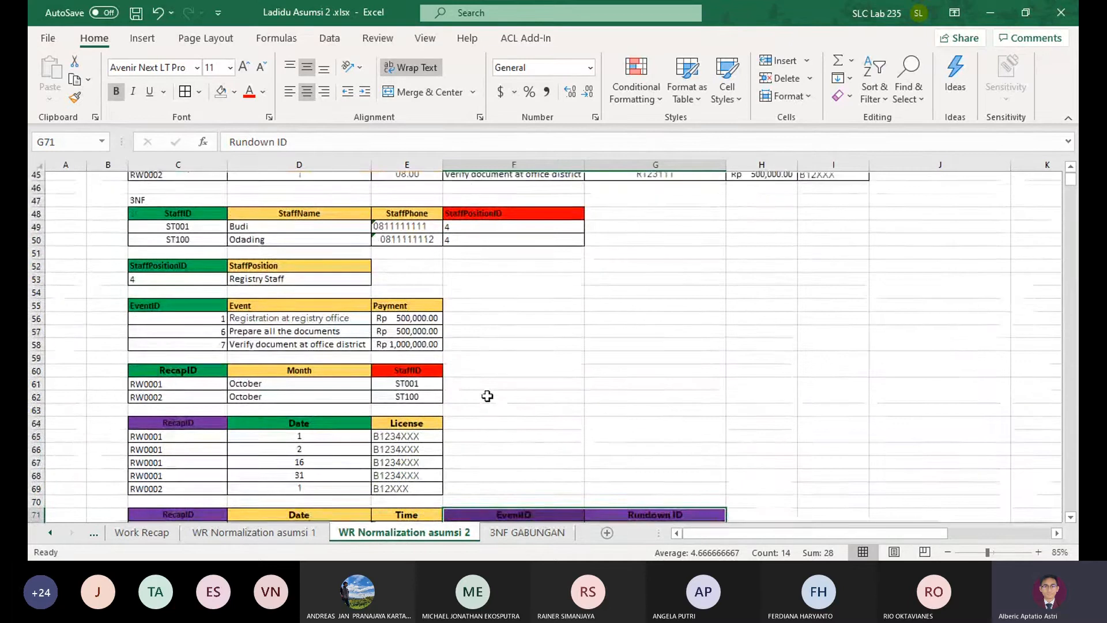
pyautogui.scroll(-1, 487, 366)
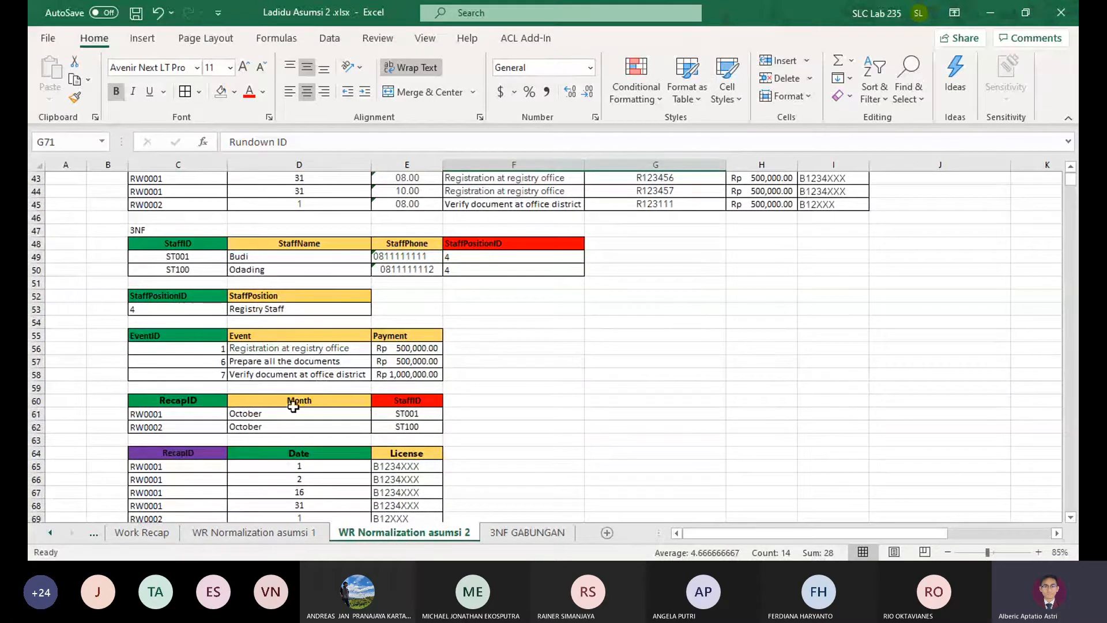
pyautogui.moveTo(302, 397); pyautogui.dragTo(300, 428)
pyautogui.scroll(2, 477, 401)
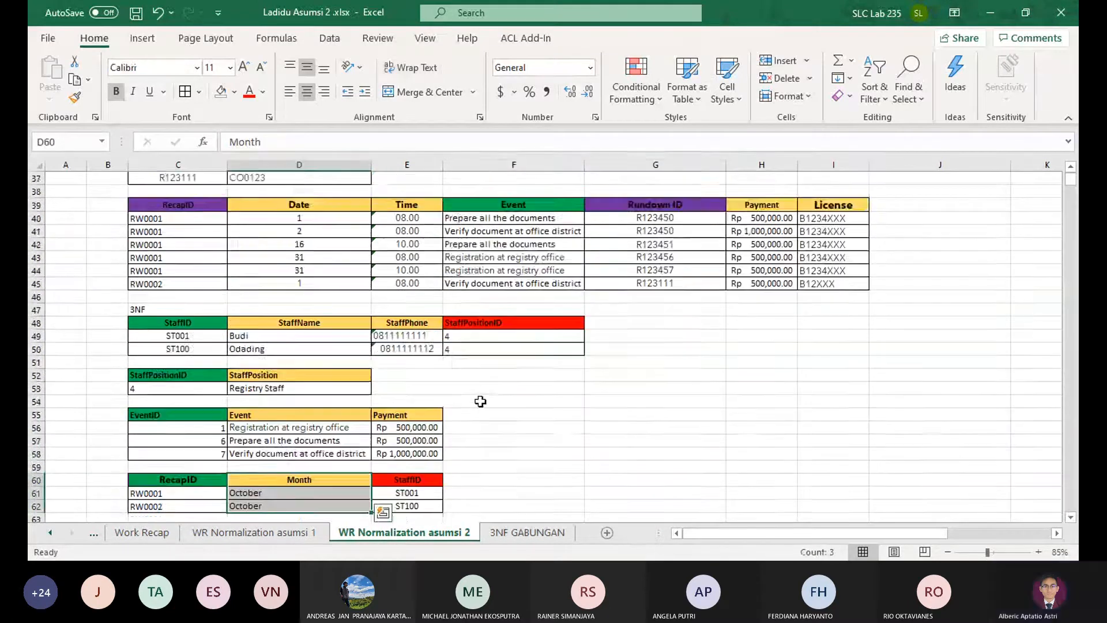
pyautogui.scroll(-1, 515, 356)
pyautogui.scroll(-2, 515, 355)
pyautogui.click(779, 78)
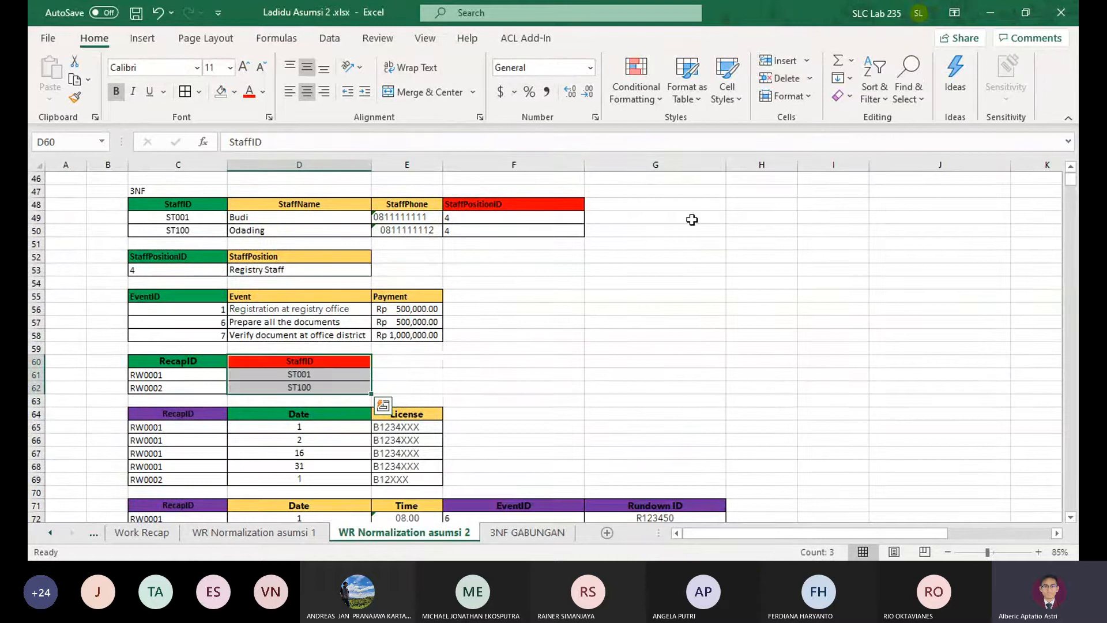
pyautogui.moveTo(408, 361); pyautogui.dragTo(387, 386)
pyautogui.moveTo(388, 386); pyautogui.dragTo(413, 386)
pyautogui.click(412, 386)
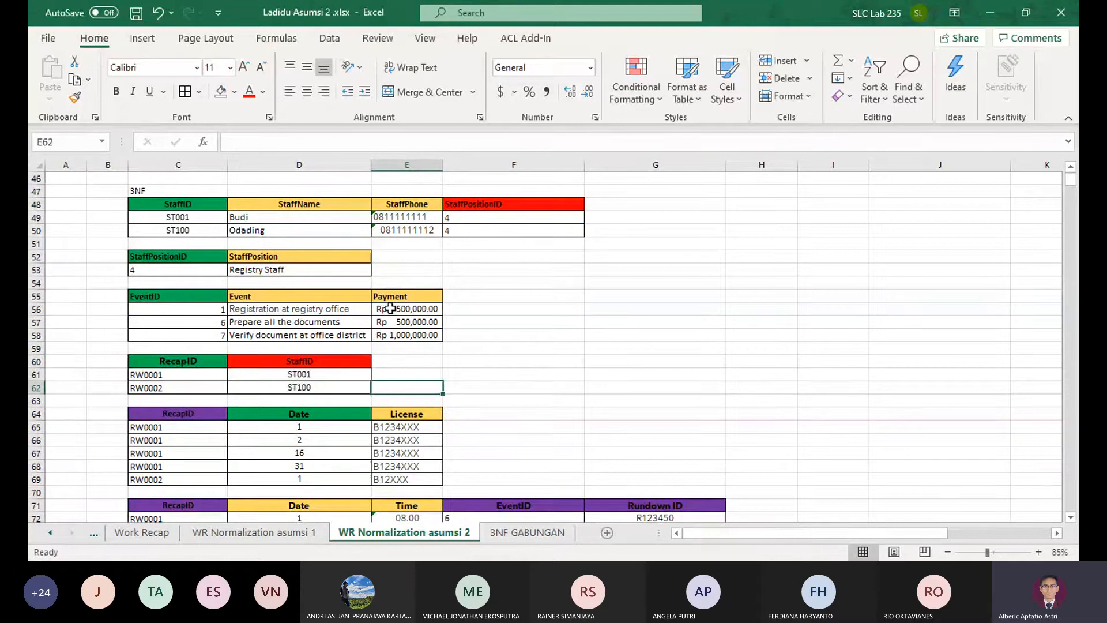
# Review the 3NF and 2NF tables and the dependency list on WR Normalization asumsi 2
pyautogui.moveTo(585, 165); pyautogui.dragTo(588, 166)
pyautogui.click(594, 254)
pyautogui.scroll(-2, 456, 291)
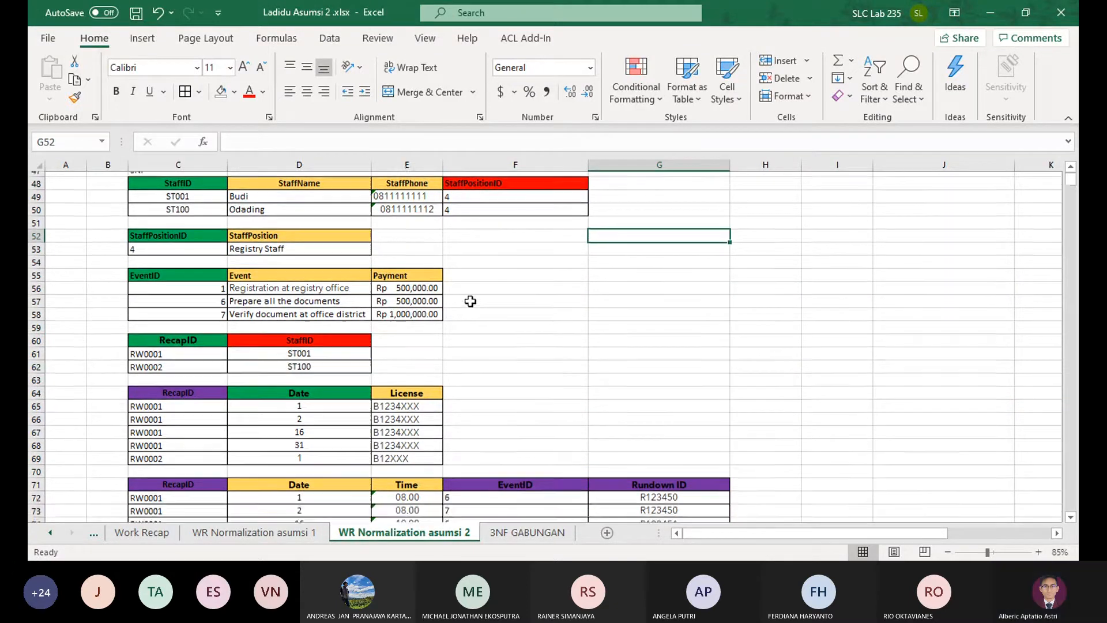
pyautogui.scroll(5, 444, 298)
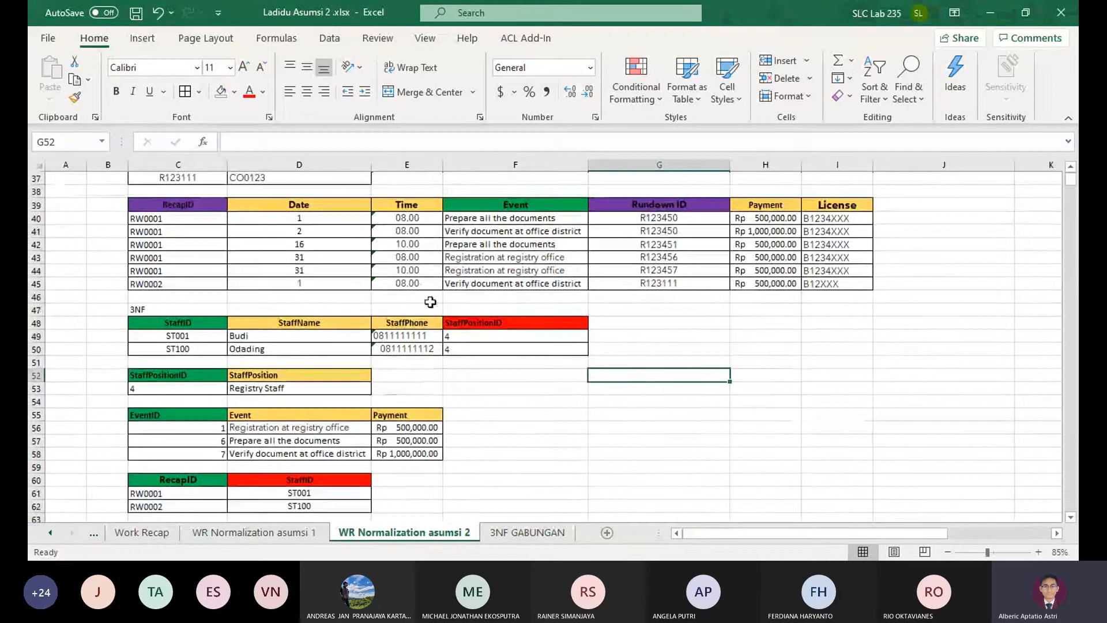
pyautogui.scroll(6, 351, 282)
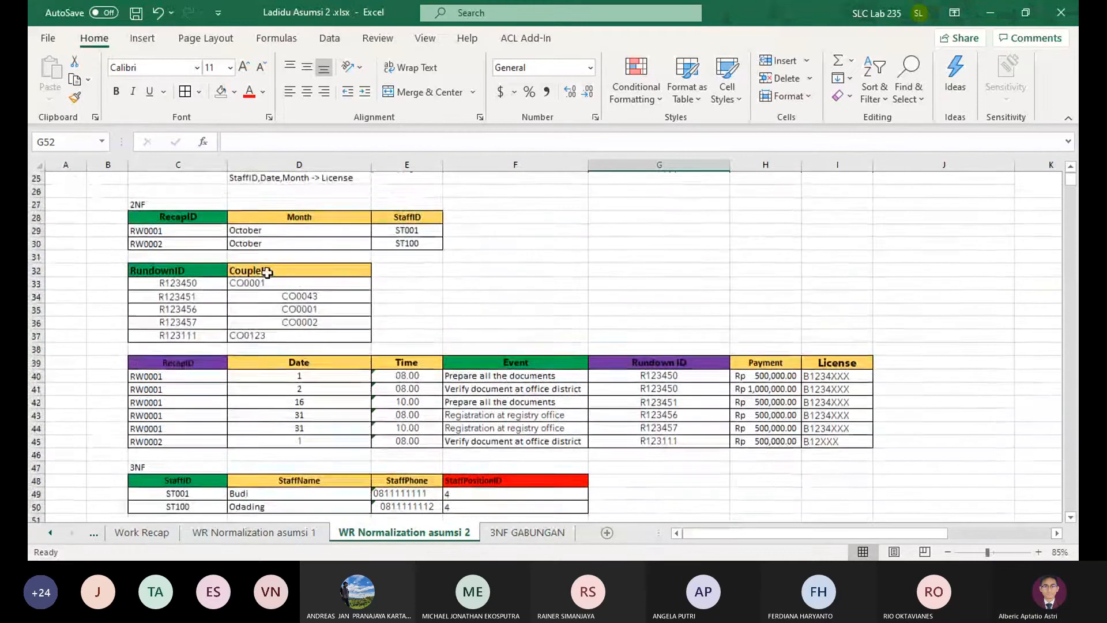
pyautogui.scroll(3, 362, 288)
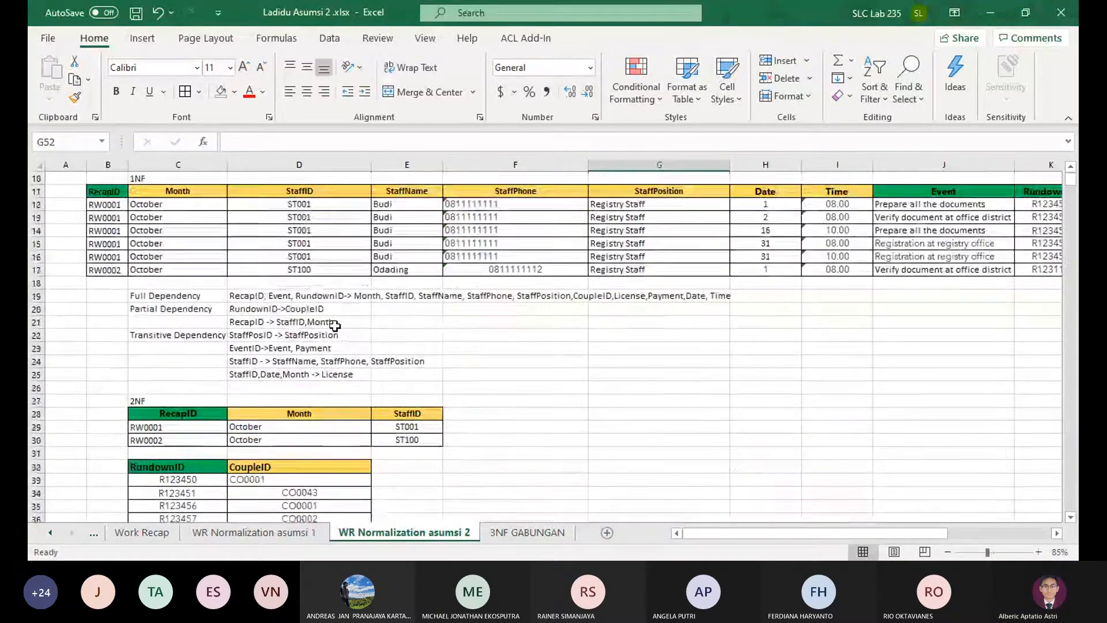
pyautogui.scroll(-3, 474, 427)
# Undo the Month deletion on WR Normalization asumsi 2, keeping the one in D28:D30 on WR Normalization asumsi 1
pyautogui.hotkey('ctrl', 'z')
pyautogui.hotkey('ctrl', 'z')
pyautogui.hotkey('ctrl', 'z')
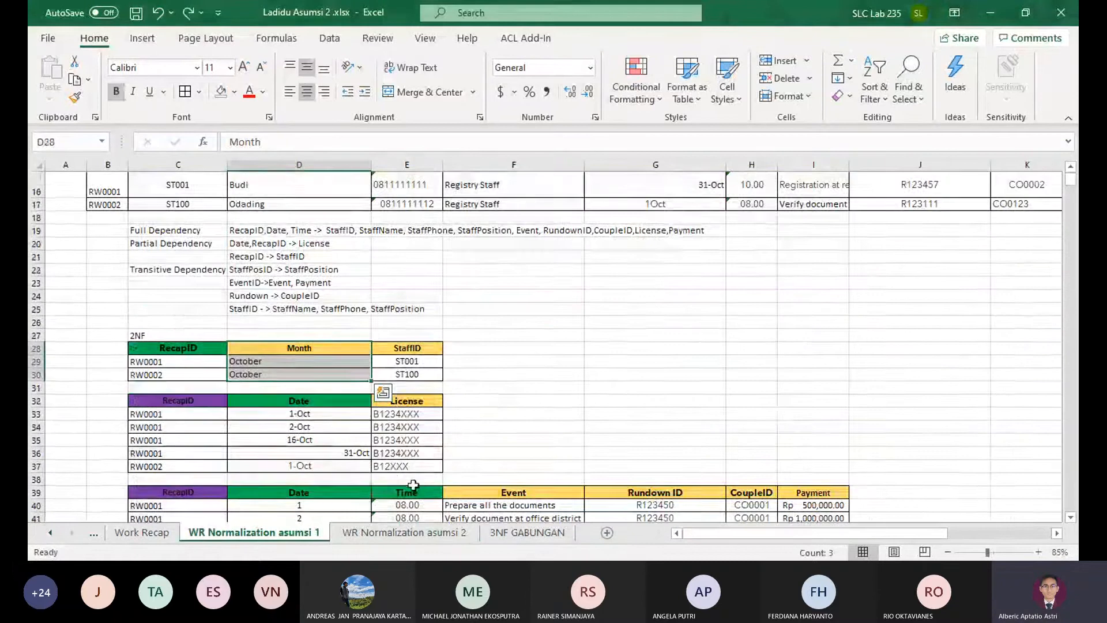
pyautogui.hotkey('ctrl', 'y')
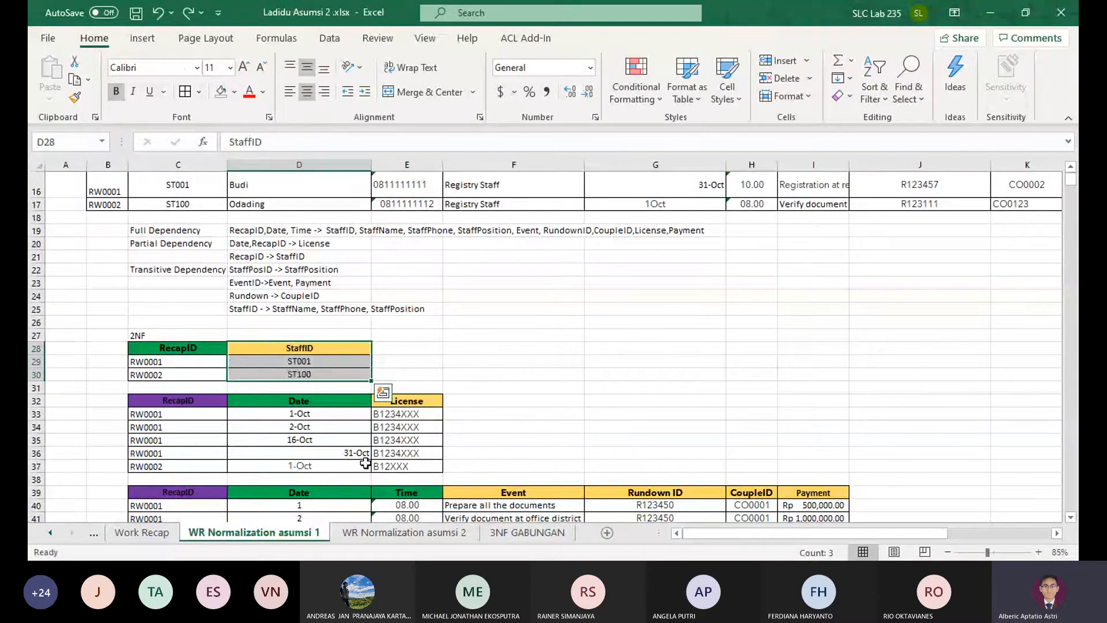
# Copy the dates in D33:D37 into the Date column of the third 2NF table, starting at D40
pyautogui.click(431, 398)
pyautogui.scroll(-1, 431, 396)
pyautogui.scroll(-2, 313, 408)
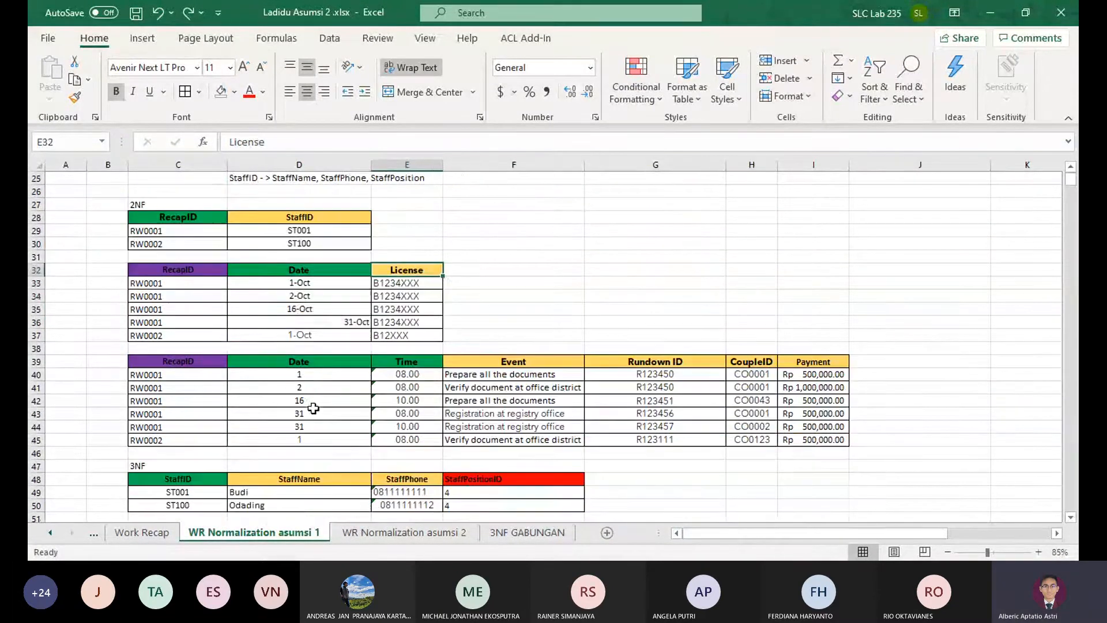
pyautogui.moveTo(313, 283); pyautogui.dragTo(309, 333)
pyautogui.hotkey('ctrl', 'c')
pyautogui.click(314, 373)
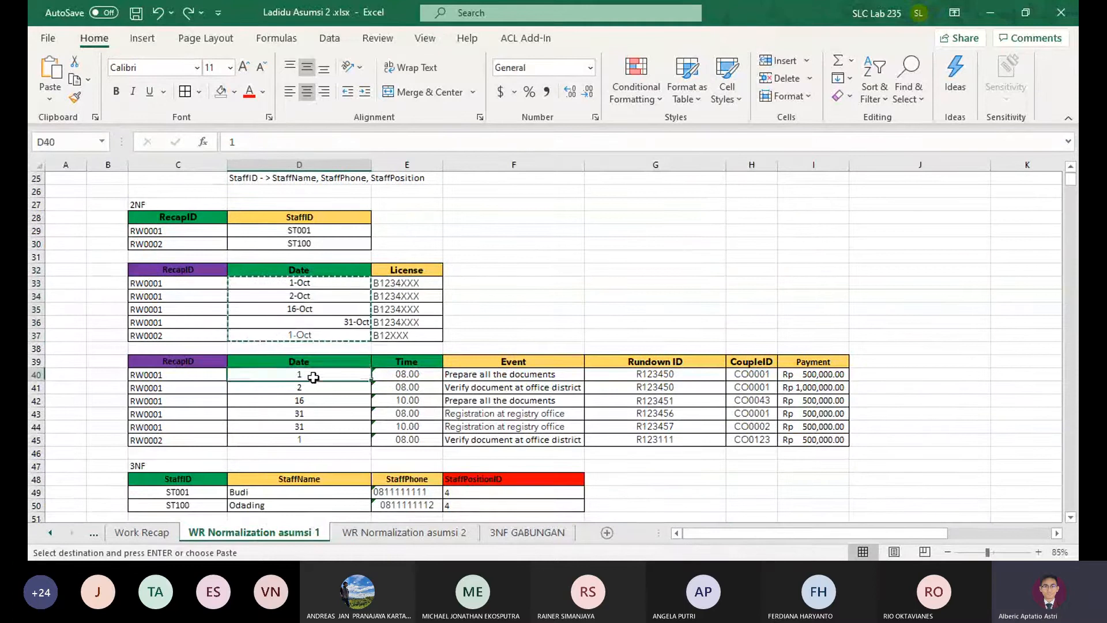
pyautogui.hotkey('ctrl', 'v')
# Complete the third 2NF table's dates by copying 1-Oct into D45 and 31-Oct from D43 into D44
pyautogui.scroll(-3, 366, 391)
pyautogui.click(318, 309)
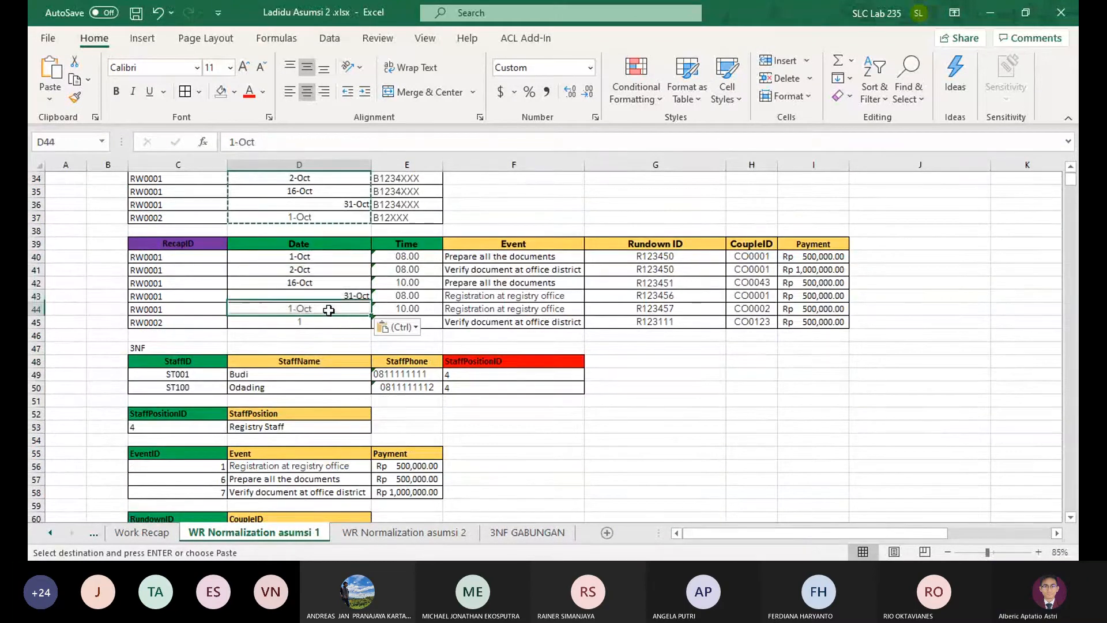
pyautogui.hotkey('ctrl', 'c')
pyautogui.click(323, 326)
pyautogui.hotkey('ctrl', 'v')
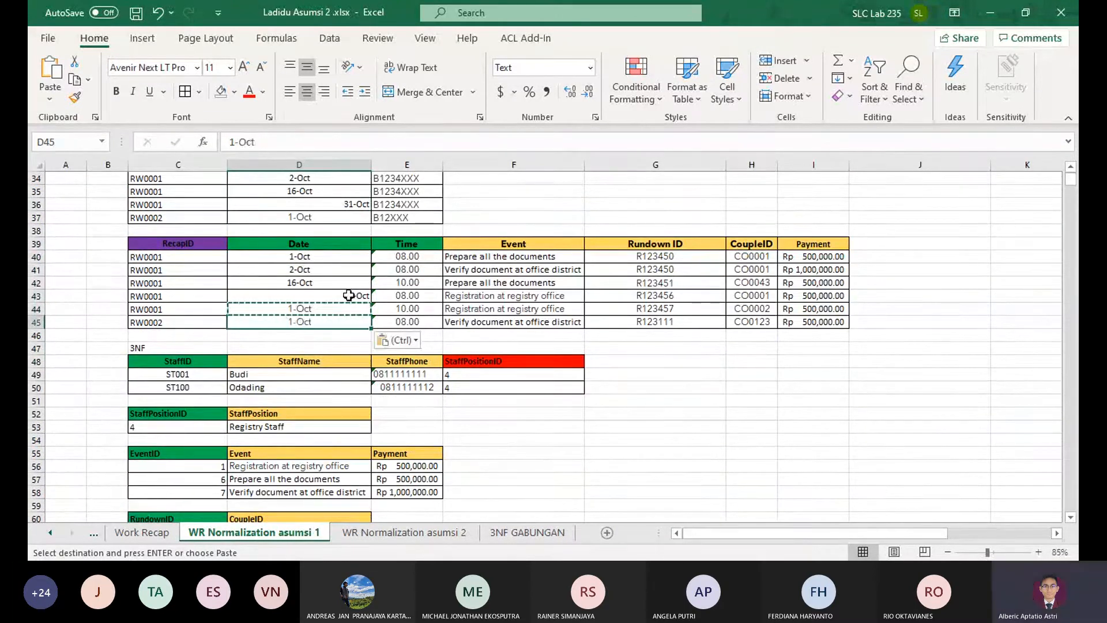
pyautogui.click(349, 295)
pyautogui.hotkey('ctrl', 'c')
pyautogui.click(346, 309)
pyautogui.hotkey('ctrl', 'v')
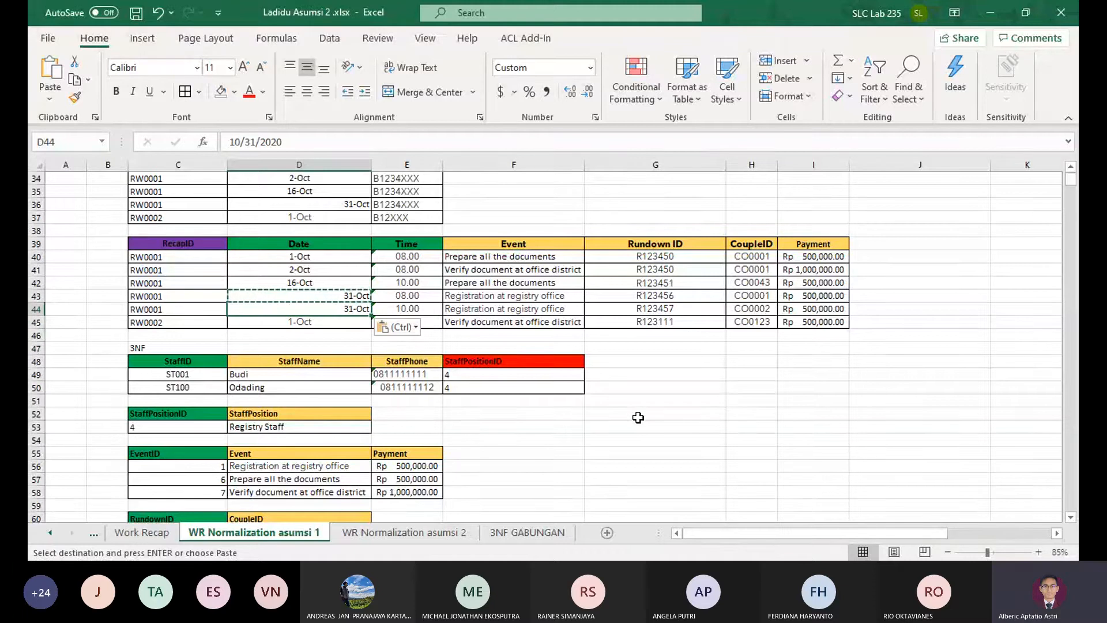
pyautogui.click(626, 425)
# Delete the Month column cells D67:D69 from the 3NF recap table, shifting StaffID next to RecapID
pyautogui.scroll(-4, 612, 430)
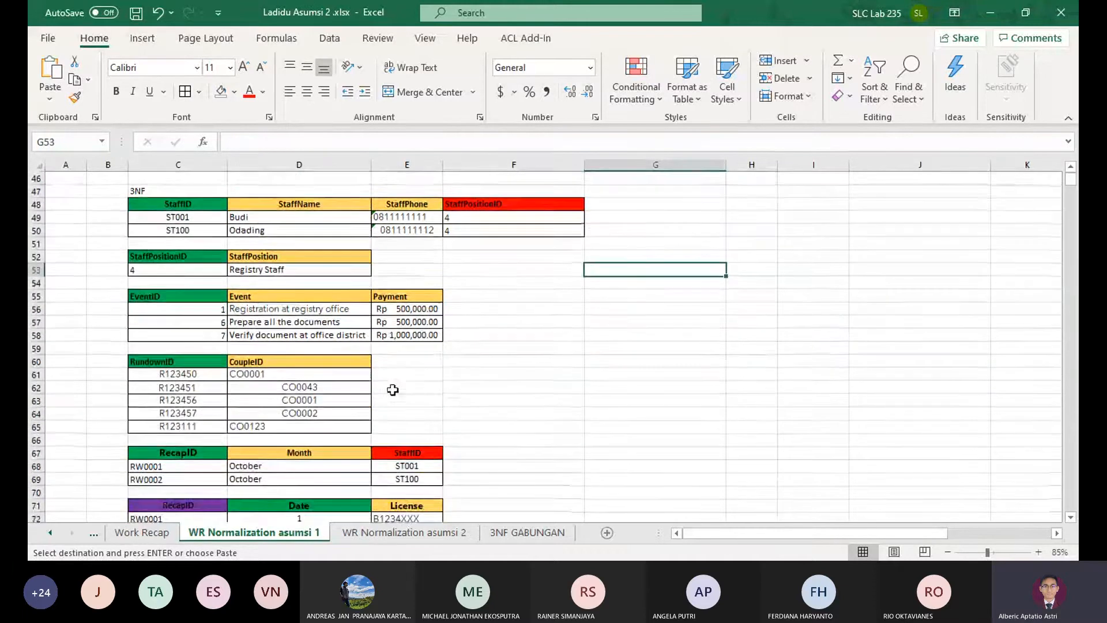
pyautogui.scroll(2, 290, 309)
pyautogui.scroll(1, 442, 346)
pyautogui.scroll(-2, 440, 395)
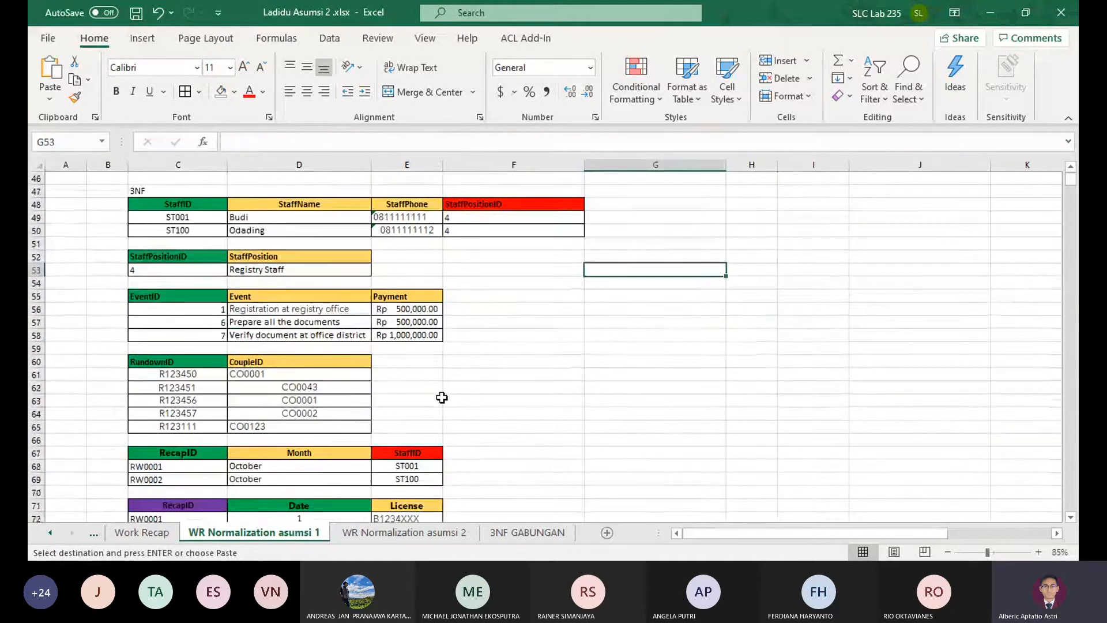
pyautogui.scroll(-3, 442, 397)
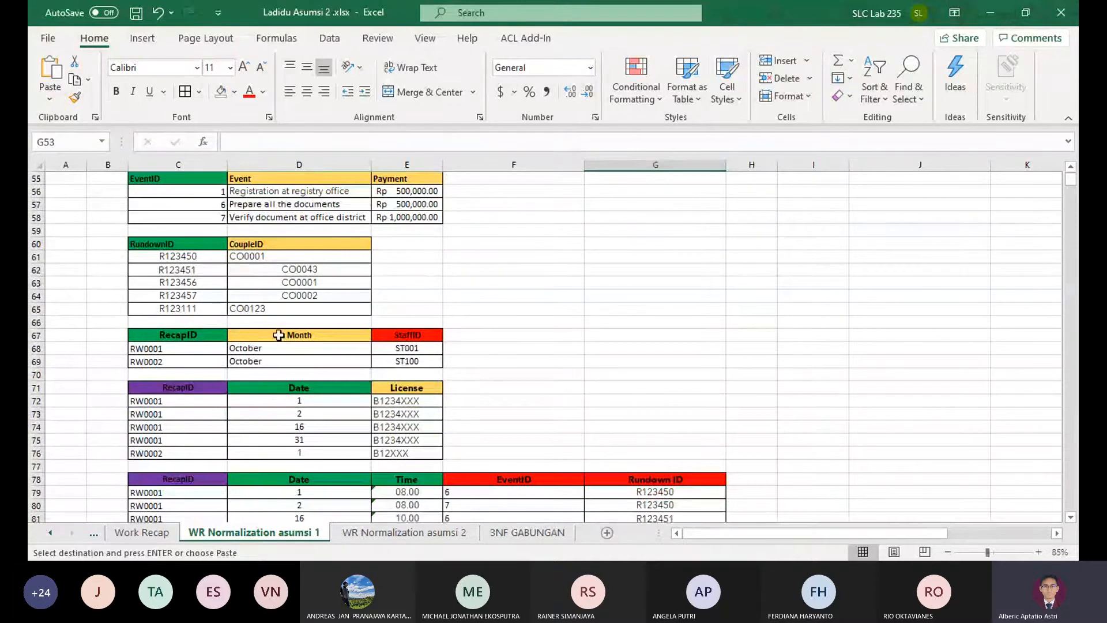
pyautogui.moveTo(279, 334); pyautogui.dragTo(301, 361)
pyautogui.hotkey('ctrl', 'v')
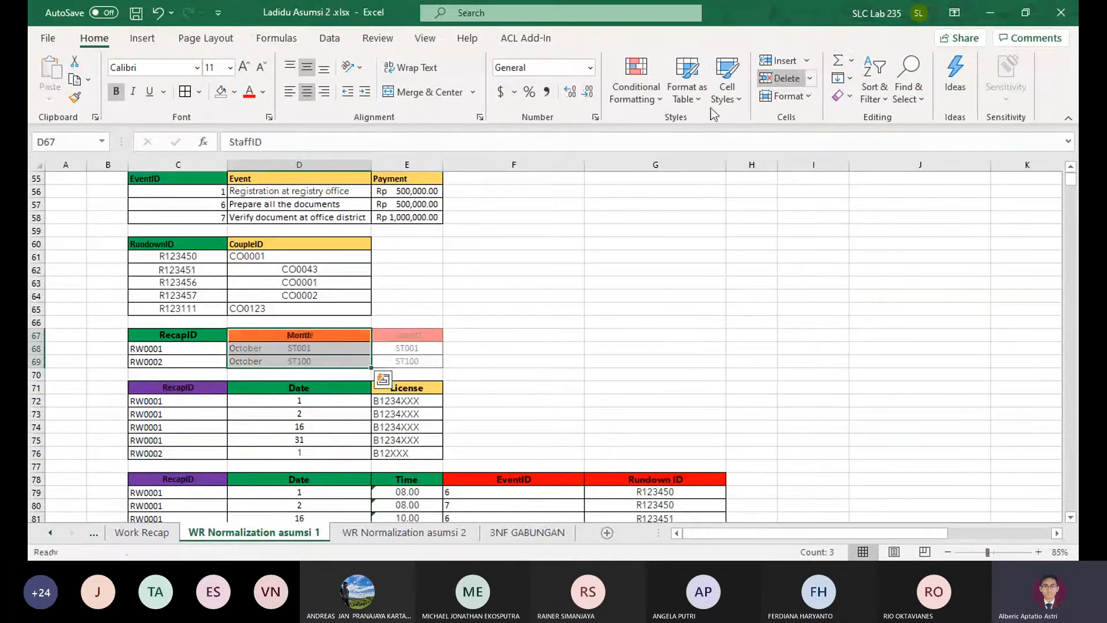
# Copy the dates D40:D45 from the third 2NF table into the 3NF license table's Date column, starting at D72
pyautogui.scroll(8, 322, 390)
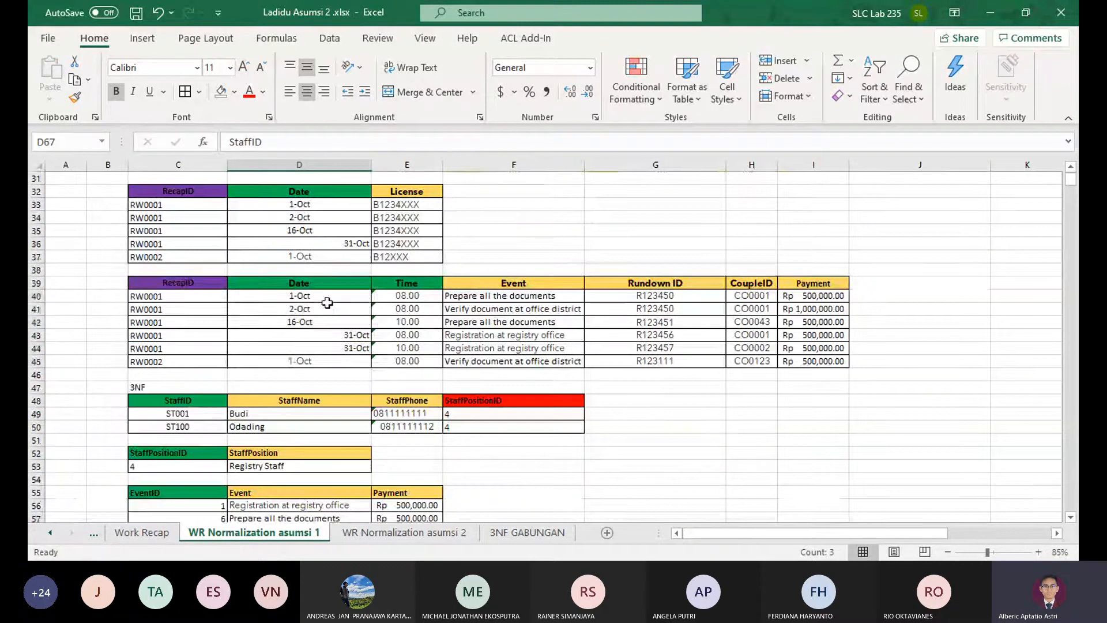
pyautogui.moveTo(323, 295); pyautogui.dragTo(317, 358)
pyautogui.scroll(-7, 346, 375)
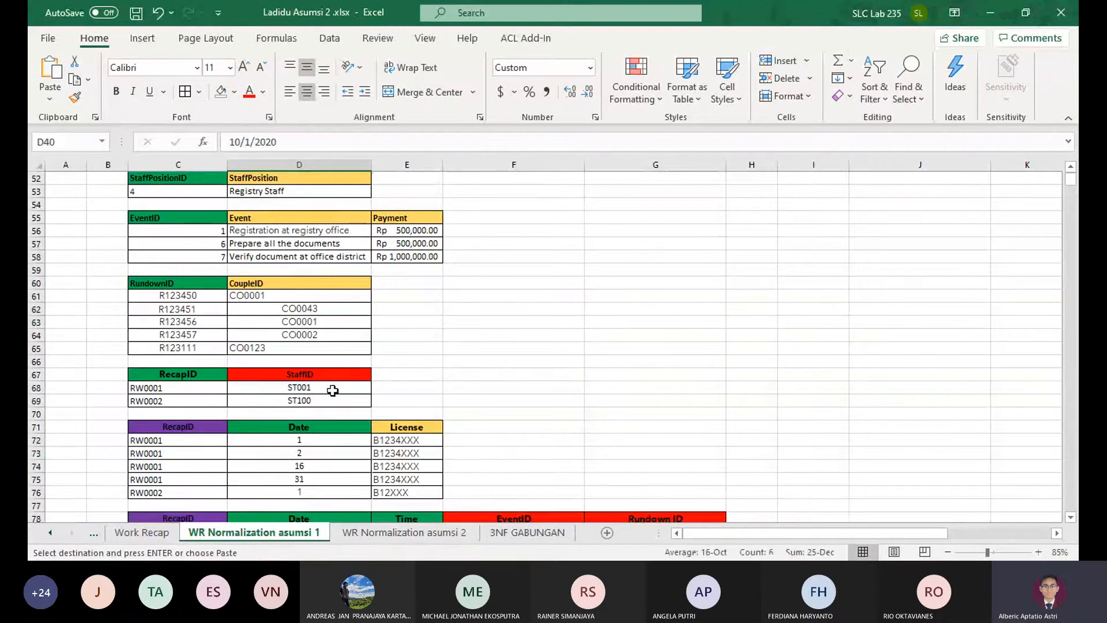
pyautogui.click(316, 439)
pyautogui.hotkey('ctrl', 'v')
# Delete the surplus 31-Oct cell at D75 in the 3NF license table, shifting the cells below up
pyautogui.scroll(-2, 358, 432)
pyautogui.click(343, 416)
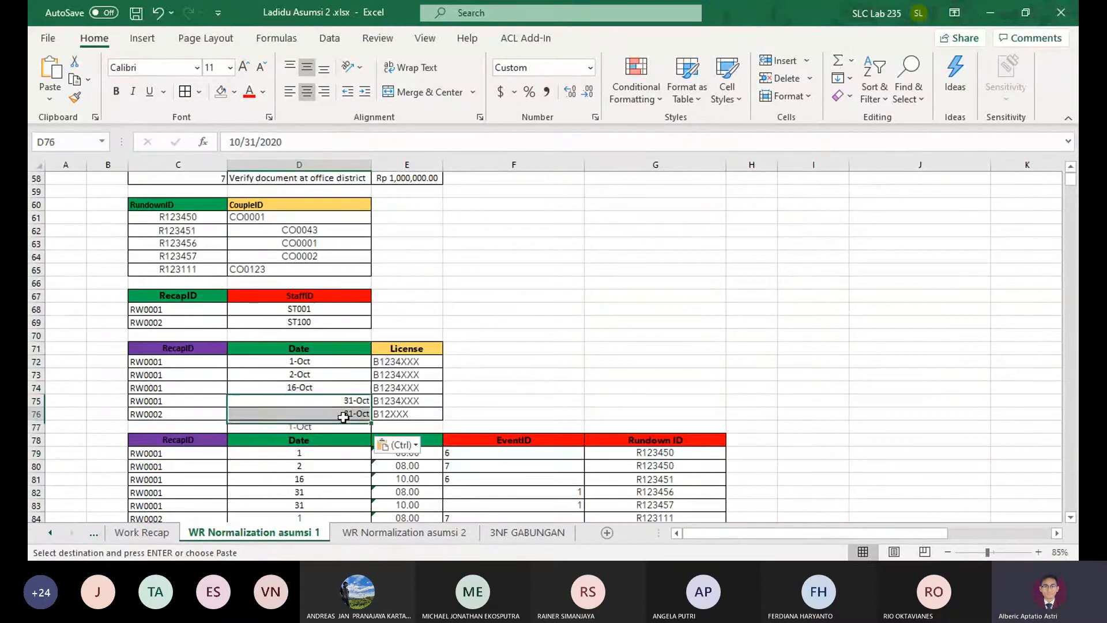
pyautogui.click(772, 80)
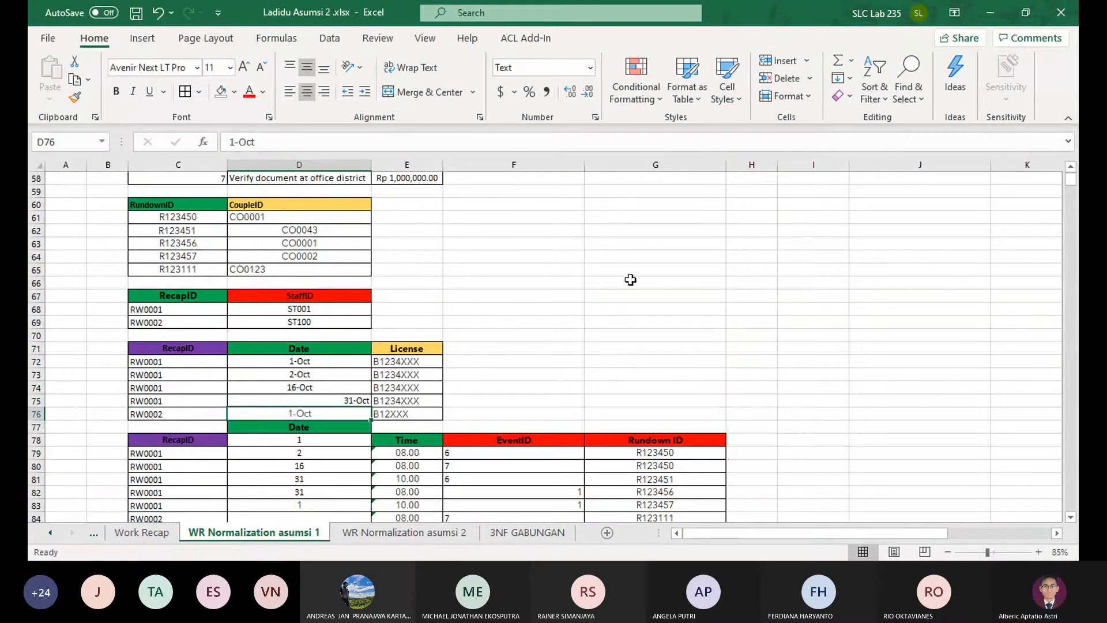
pyautogui.hotkey('ctrl', 'c')
pyautogui.click(346, 402)
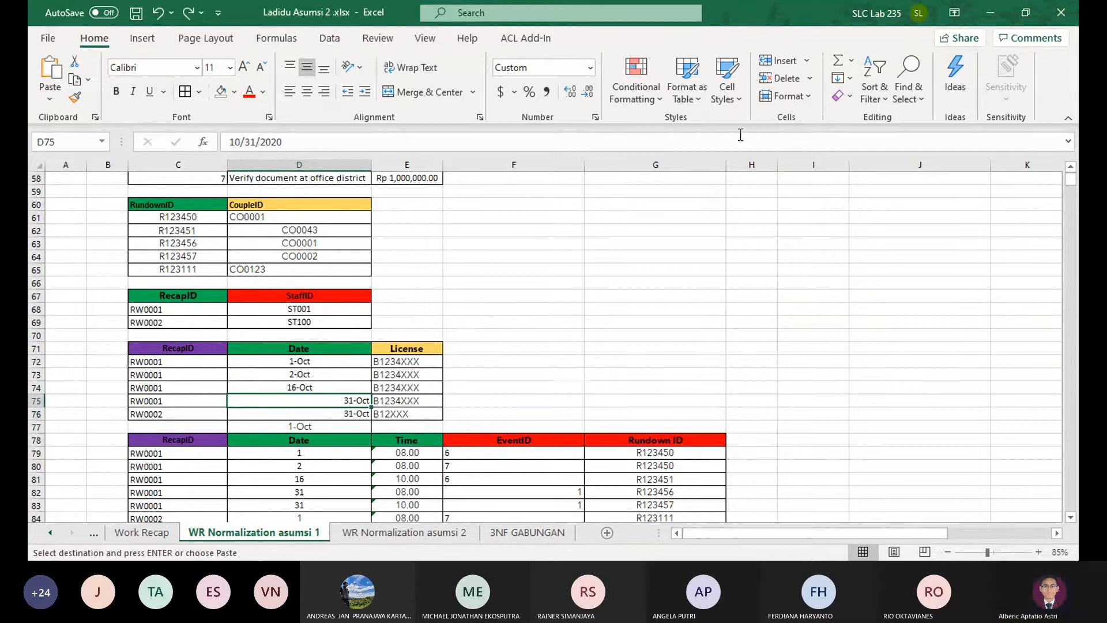
pyautogui.click(772, 80)
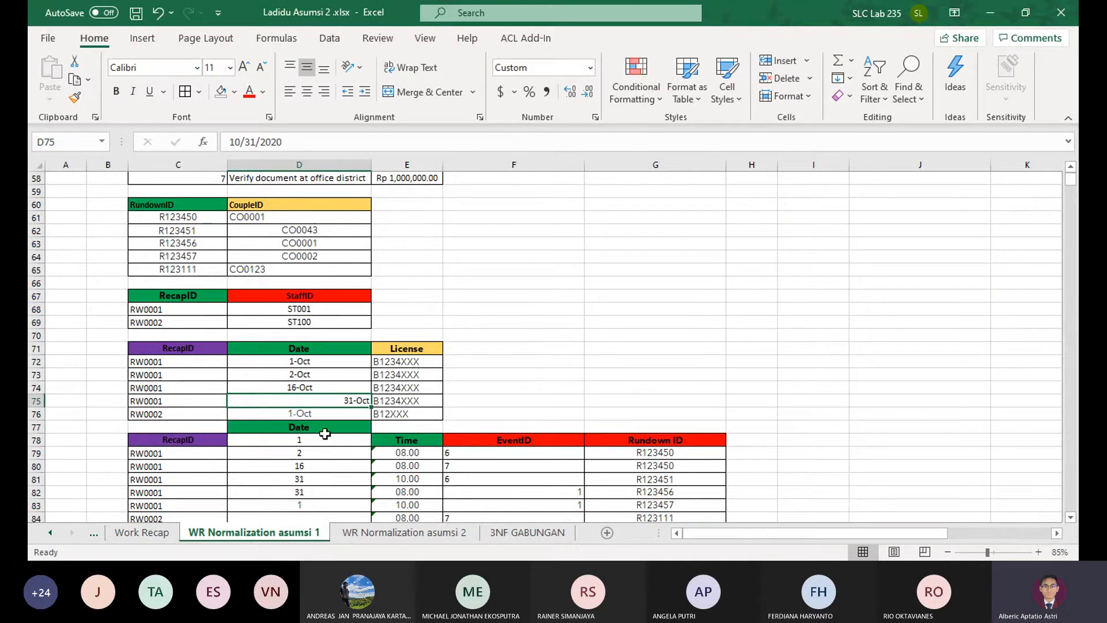
# Move the displaced Date column D77:D83 down one row so it lines up with the last 3NF table at D78
pyautogui.moveTo(321, 427); pyautogui.dragTo(316, 349)
pyautogui.scroll(-2, 299, 447)
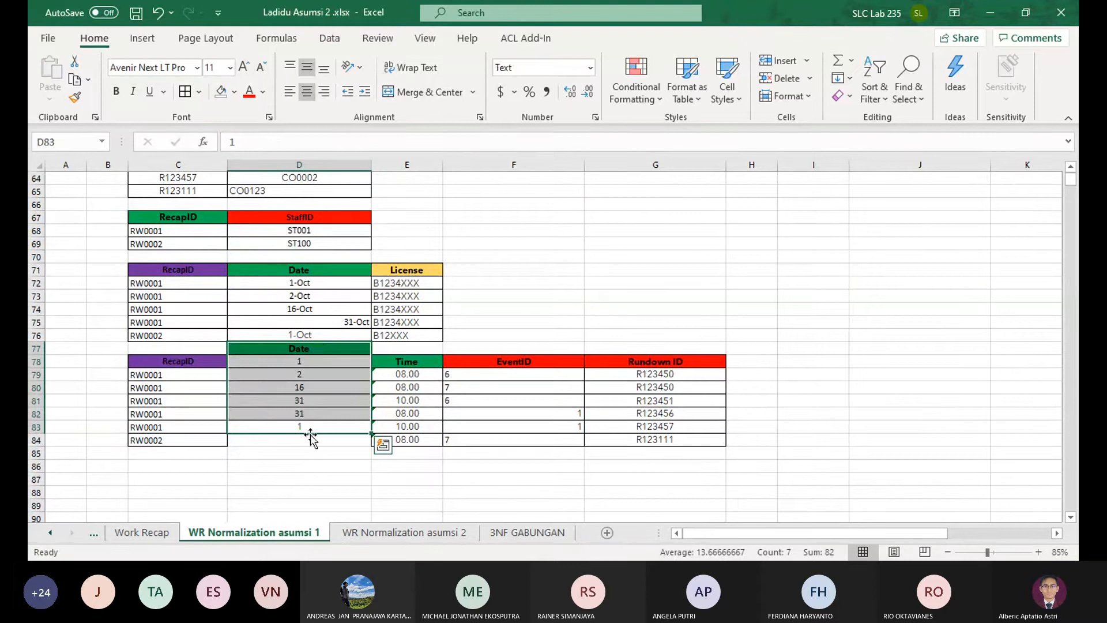
pyautogui.moveTo(310, 438); pyautogui.dragTo(321, 451)
pyautogui.click(588, 336)
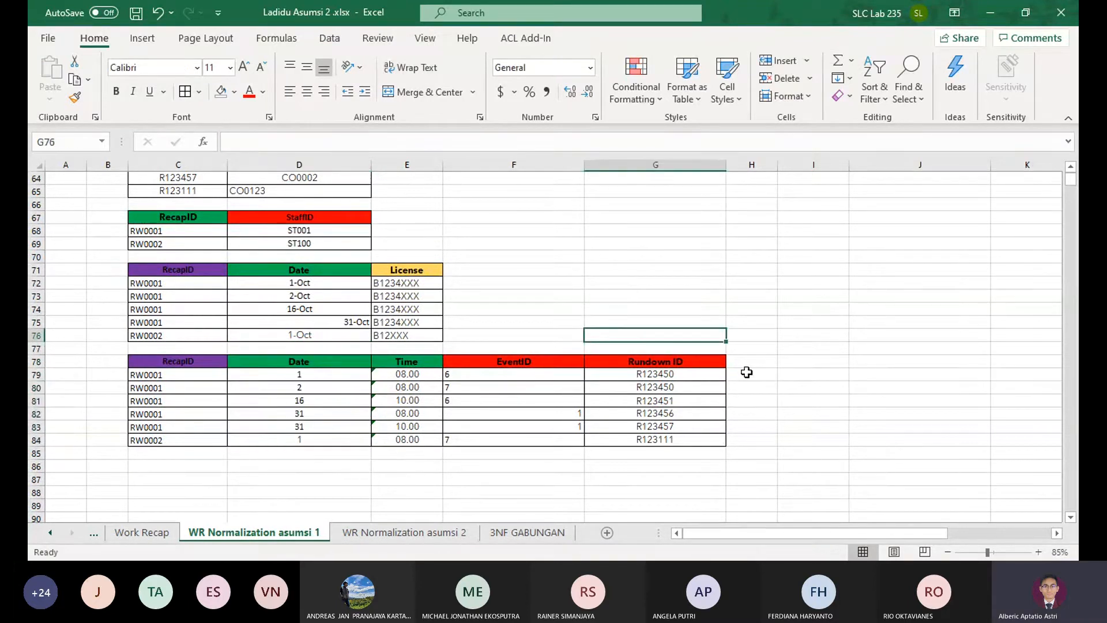
# Copy the dates D72:D76 from the 3NF license table into the last 3NF table's Date column, starting at D79
pyautogui.moveTo(317, 287); pyautogui.dragTo(322, 331)
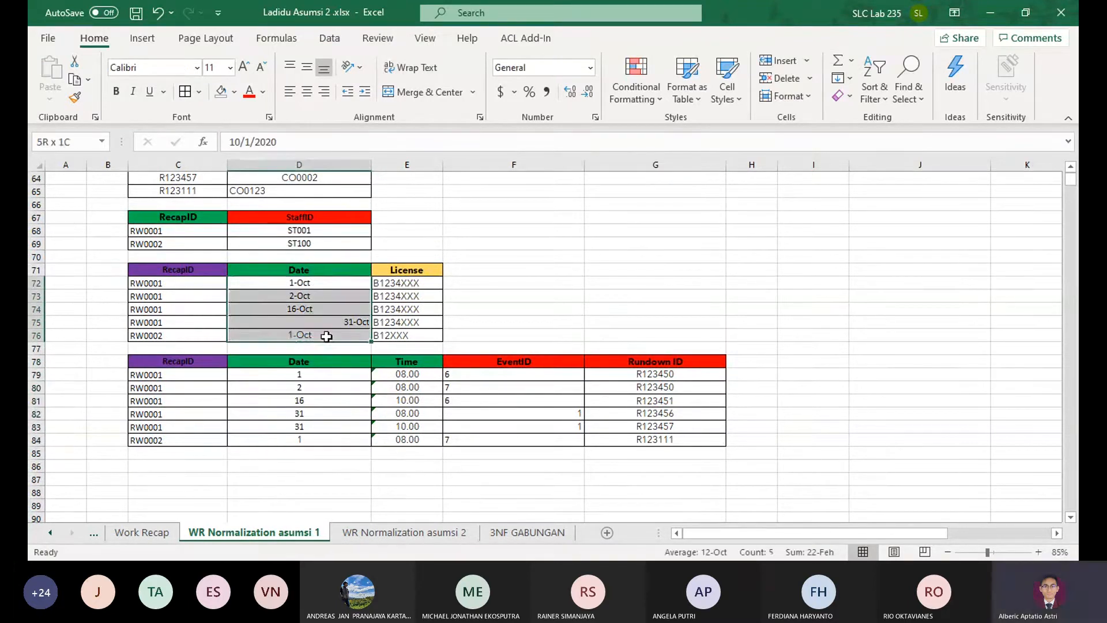
pyautogui.hotkey('ctrl', 'c')
pyautogui.click(317, 377)
pyautogui.hotkey('ctrl', 'v')
# Correct the last two dates of the bottom 3NF table by copying 1-Oct into D84 and 31-Oct into D83
pyautogui.click(323, 426)
pyautogui.hotkey('ctrl', 'c')
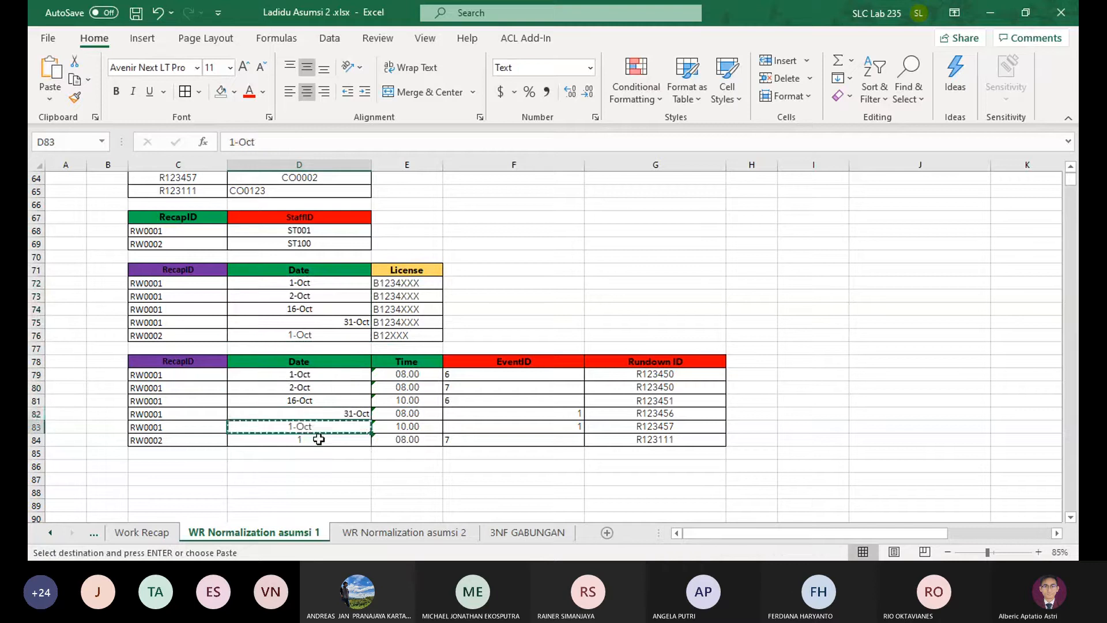
pyautogui.click(319, 440)
pyautogui.hotkey('ctrl', 'v')
pyautogui.click(339, 416)
pyautogui.hotkey('ctrl', 'c')
pyautogui.click(339, 427)
pyautogui.hotkey('ctrl', 'v')
pyautogui.click(786, 461)
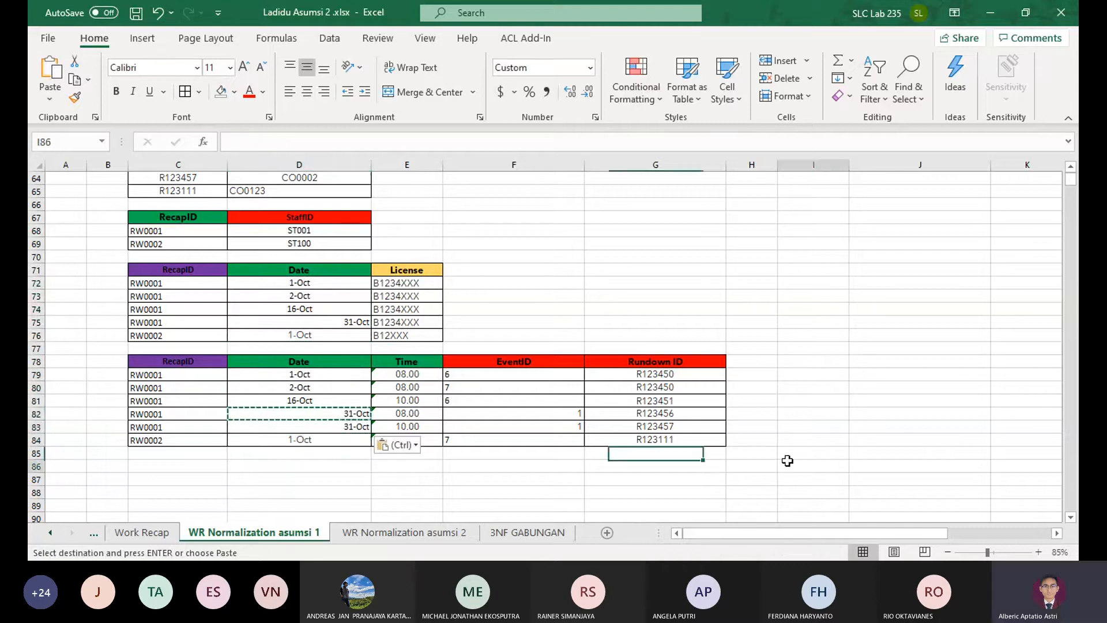
# On the 3NF GABUNGAN sheet, delete the recap table's Month cells B25:B27, shifting StaffID next to RecapID
pyautogui.click(527, 532)
pyautogui.scroll(4, 530, 458)
pyautogui.hscroll(-3, 461, 404)
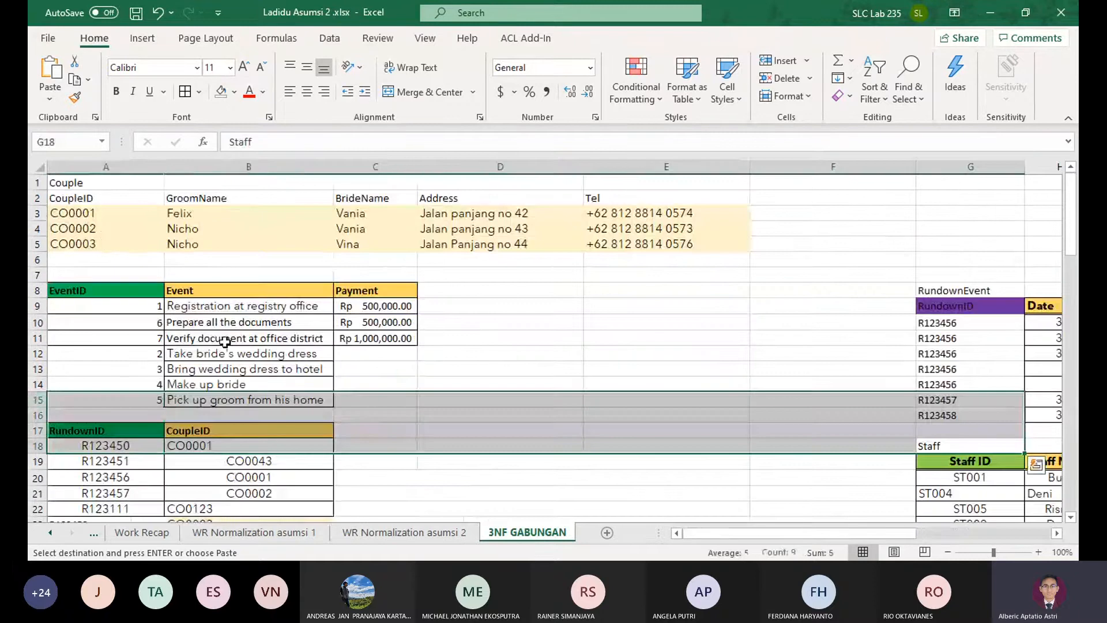
pyautogui.click(425, 379)
pyautogui.scroll(-4, 425, 378)
pyautogui.scroll(-3, 444, 370)
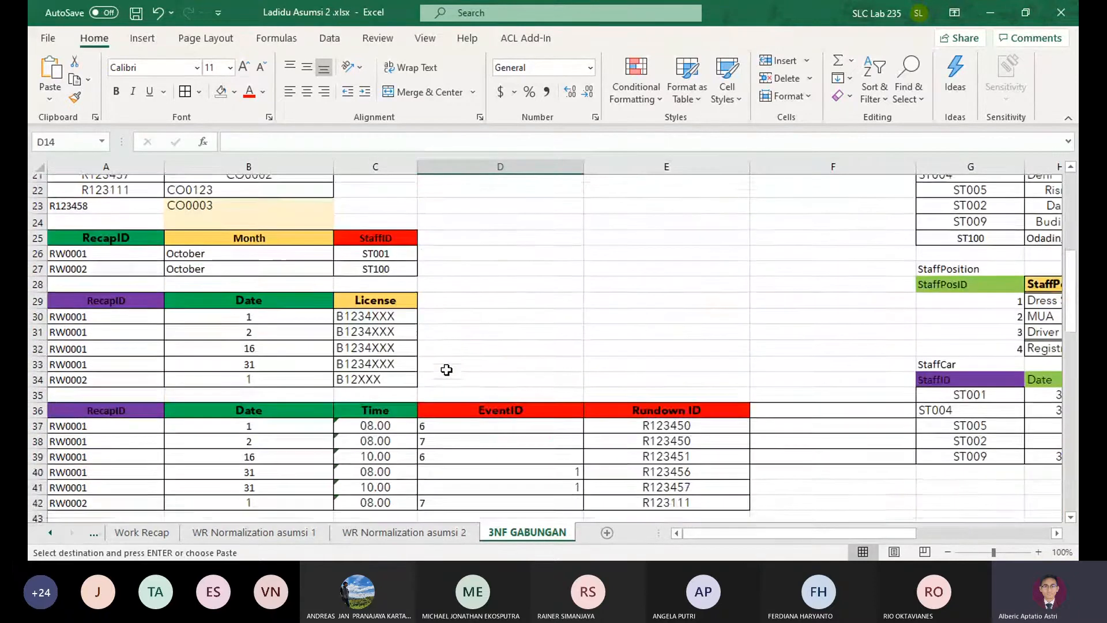
pyautogui.scroll(1, 446, 369)
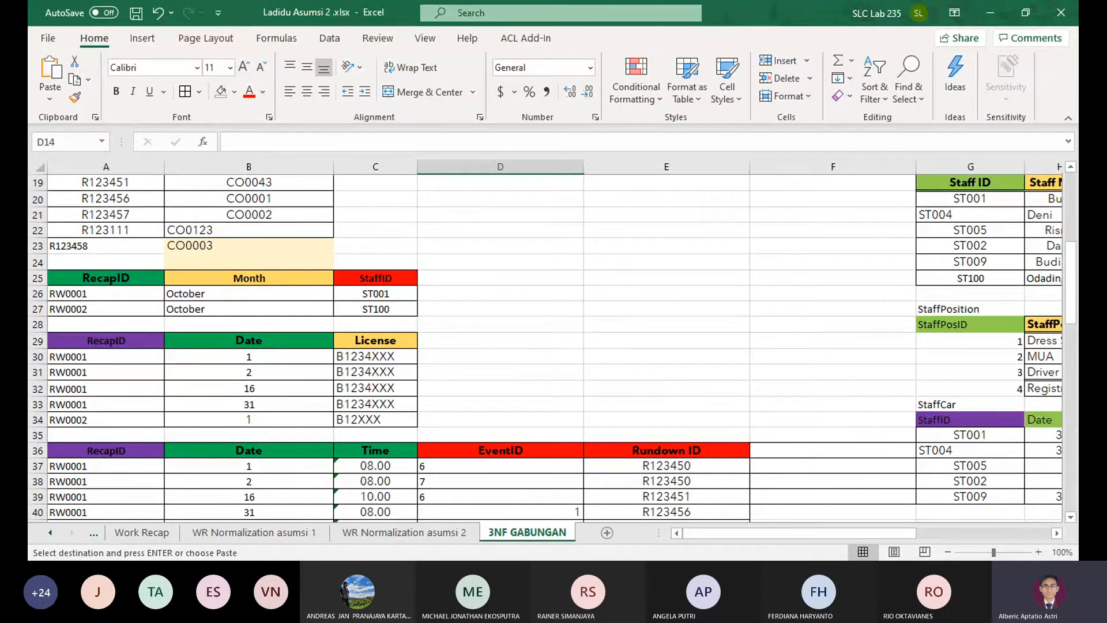
pyautogui.scroll(6, 388, 398)
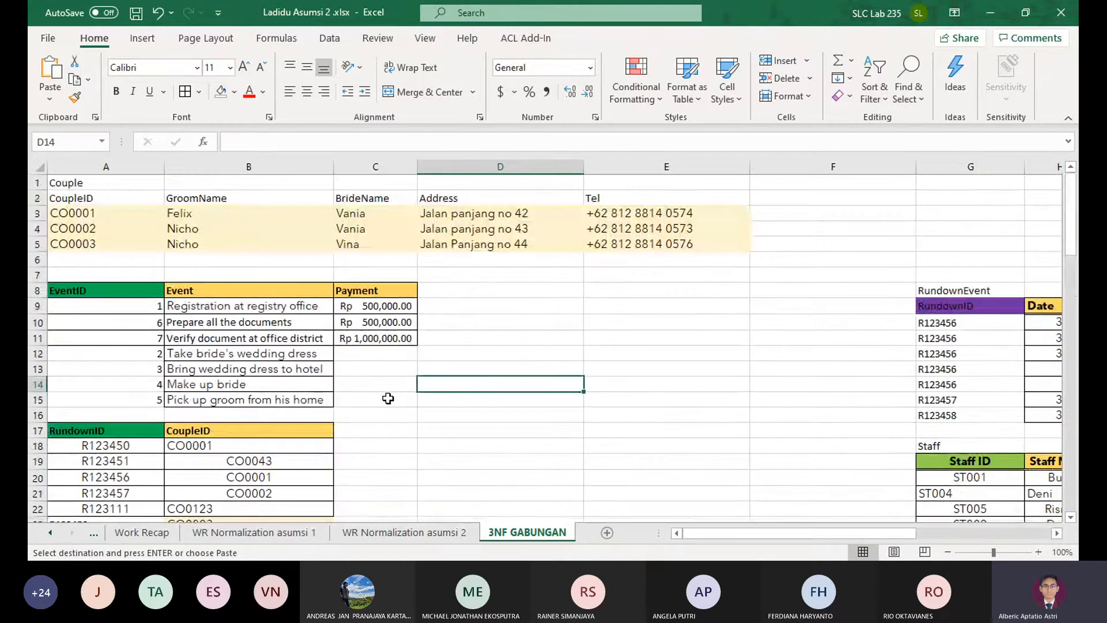
pyautogui.scroll(-4, 403, 394)
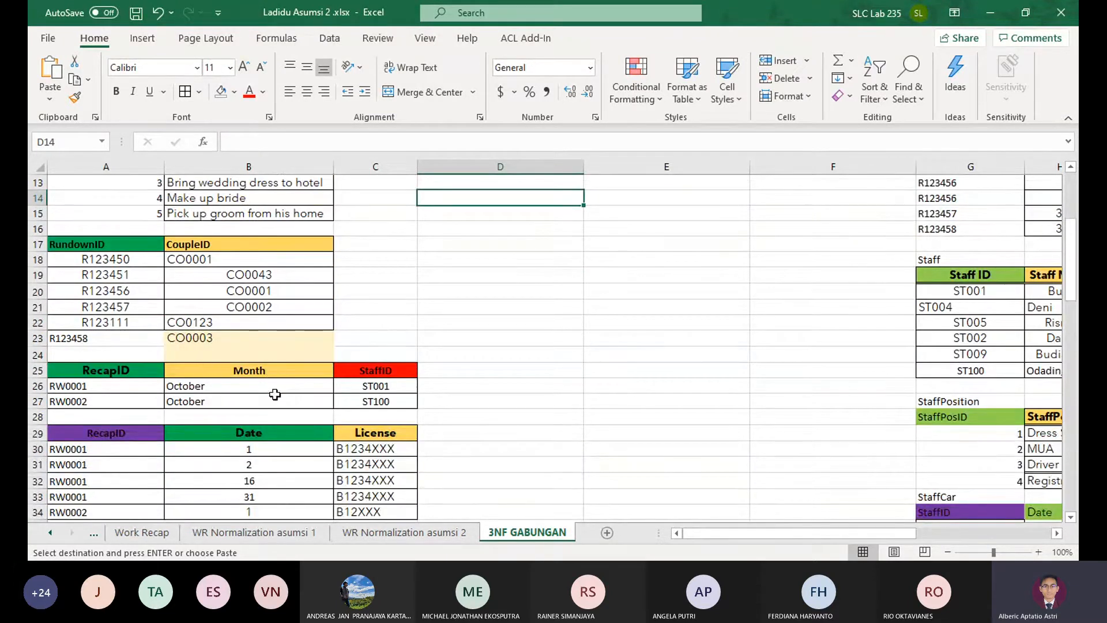
pyautogui.moveTo(283, 372); pyautogui.dragTo(282, 402)
pyautogui.click(780, 79)
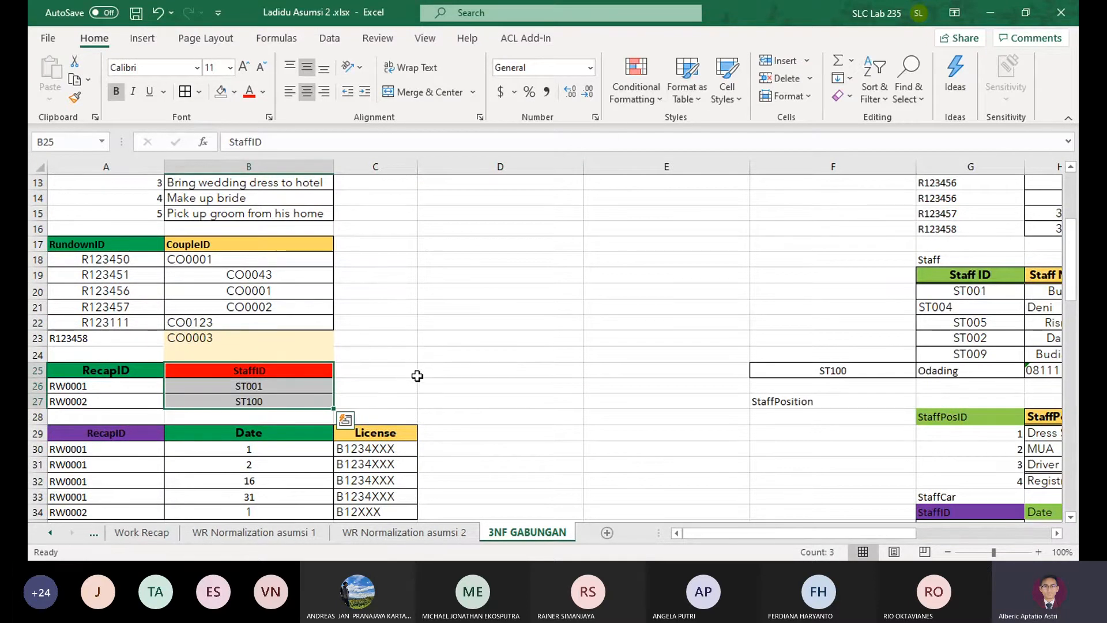
# Copy the Date cells D72:D84 from WR Normalization asumsi 1 over the matching dates on 3NF GABUNGAN, starting at B30
pyautogui.scroll(4, 288, 352)
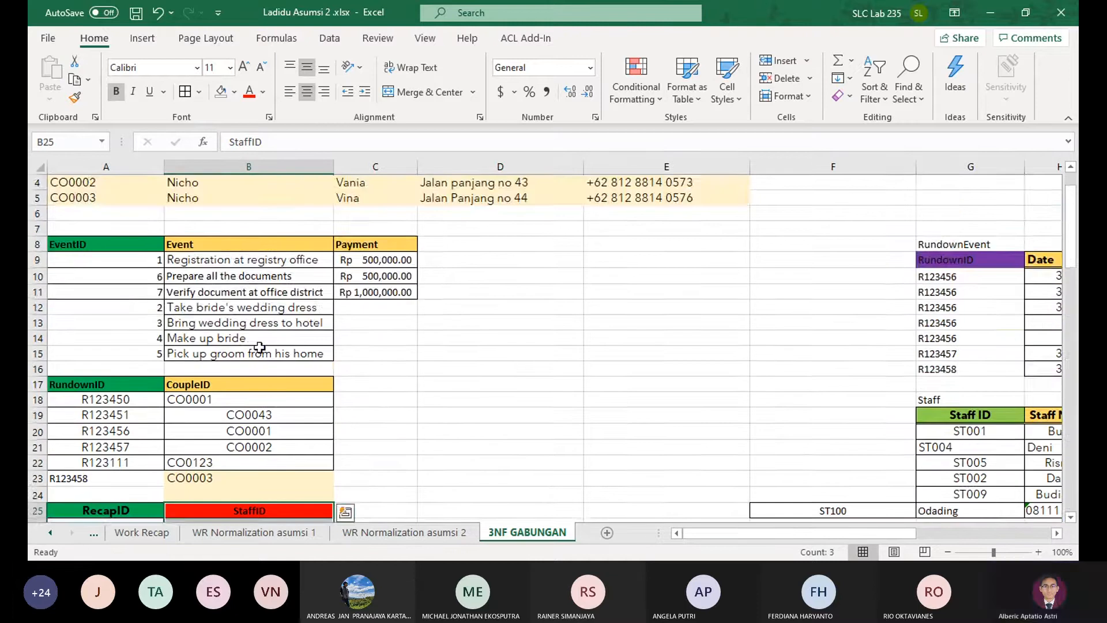
pyautogui.scroll(-4, 521, 376)
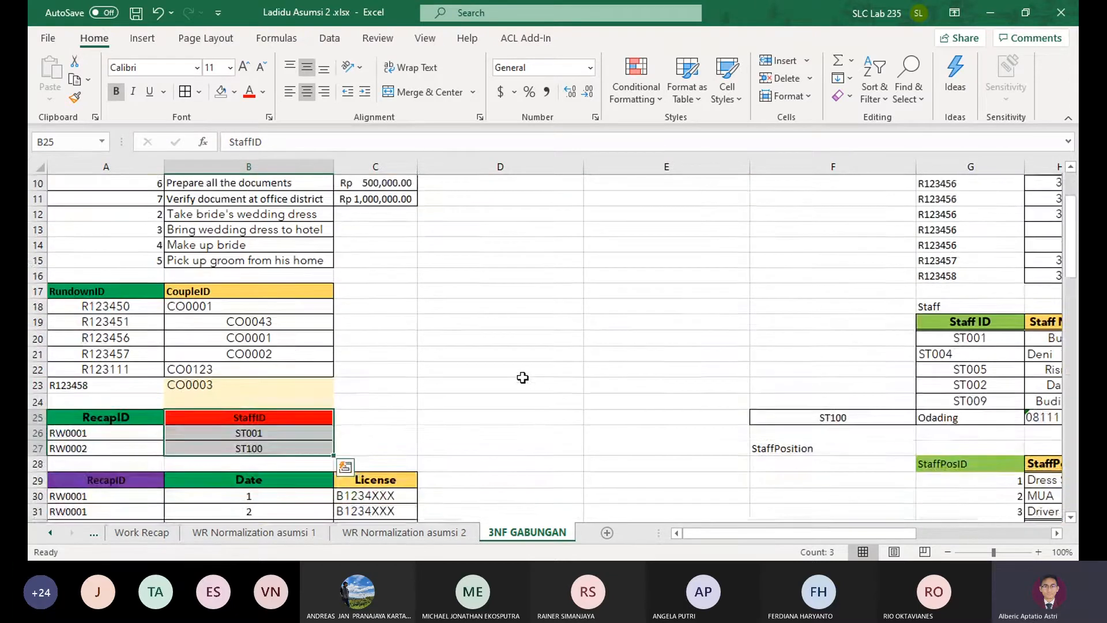
pyautogui.scroll(-4, 343, 355)
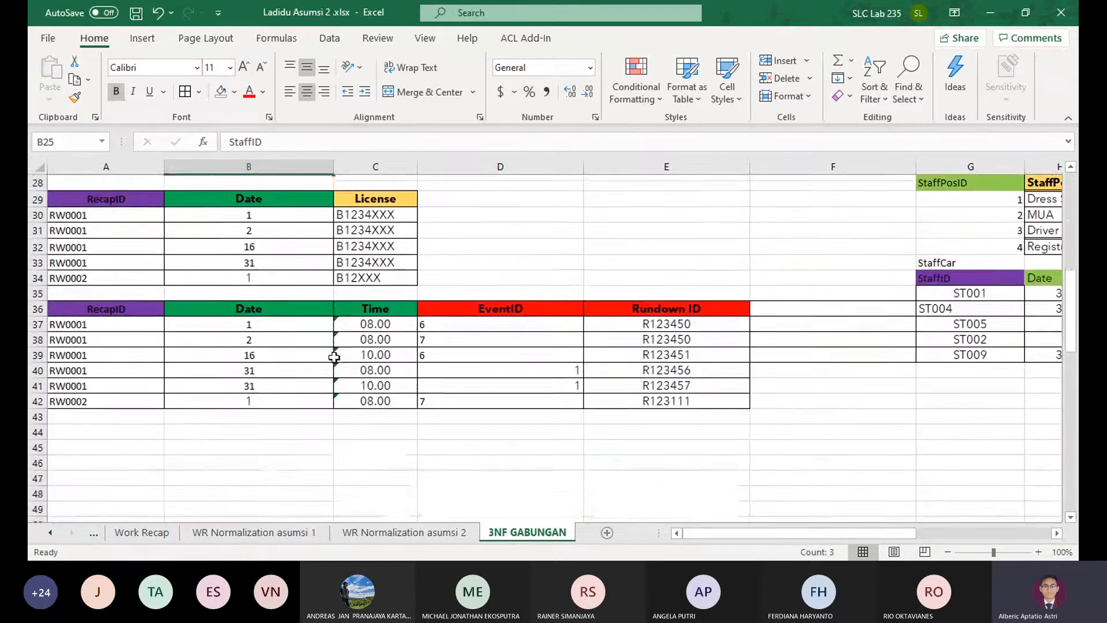
pyautogui.click(403, 532)
pyautogui.scroll(-4, 320, 403)
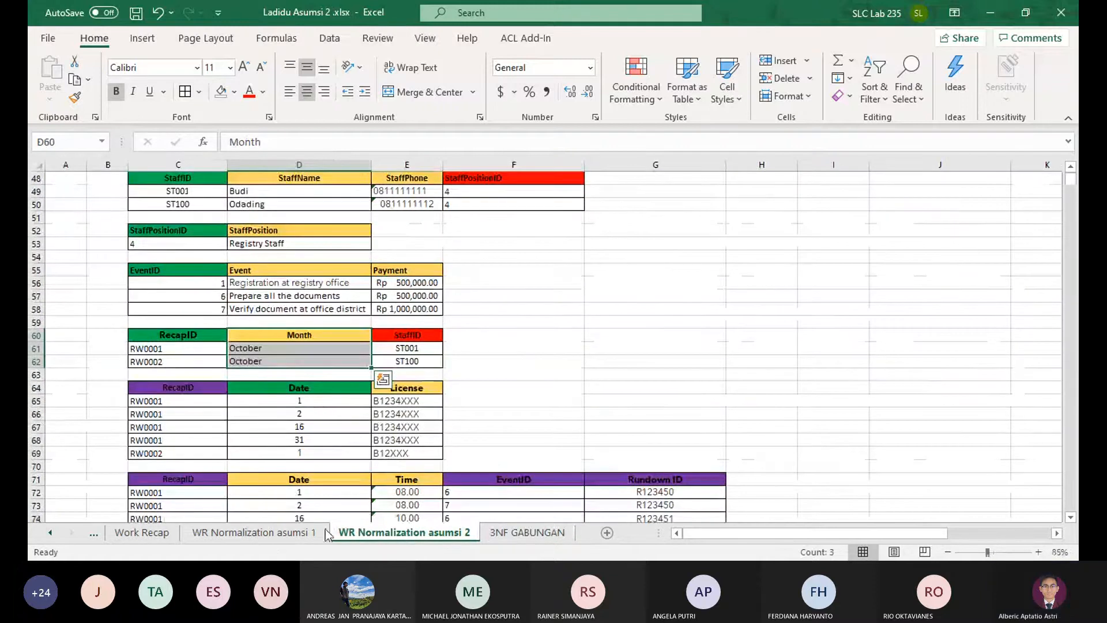
pyautogui.click(326, 534)
pyautogui.moveTo(319, 286); pyautogui.dragTo(317, 433)
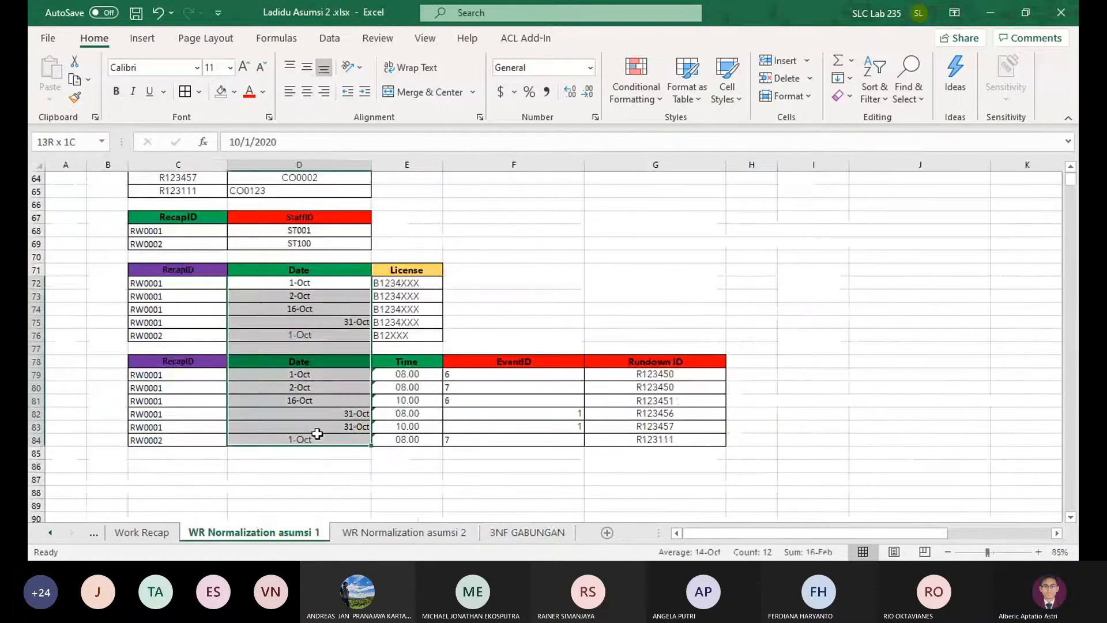
pyautogui.hotkey('ctrl', 'c')
pyautogui.click(527, 532)
pyautogui.hotkey('ctrl', 'v')
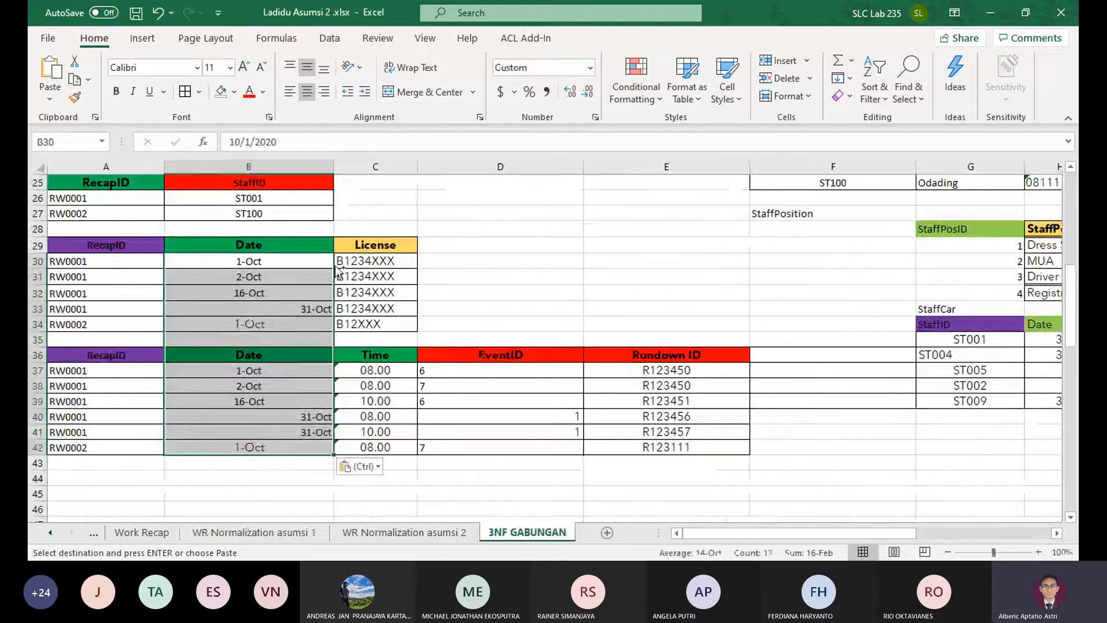
pyautogui.click(570, 308)
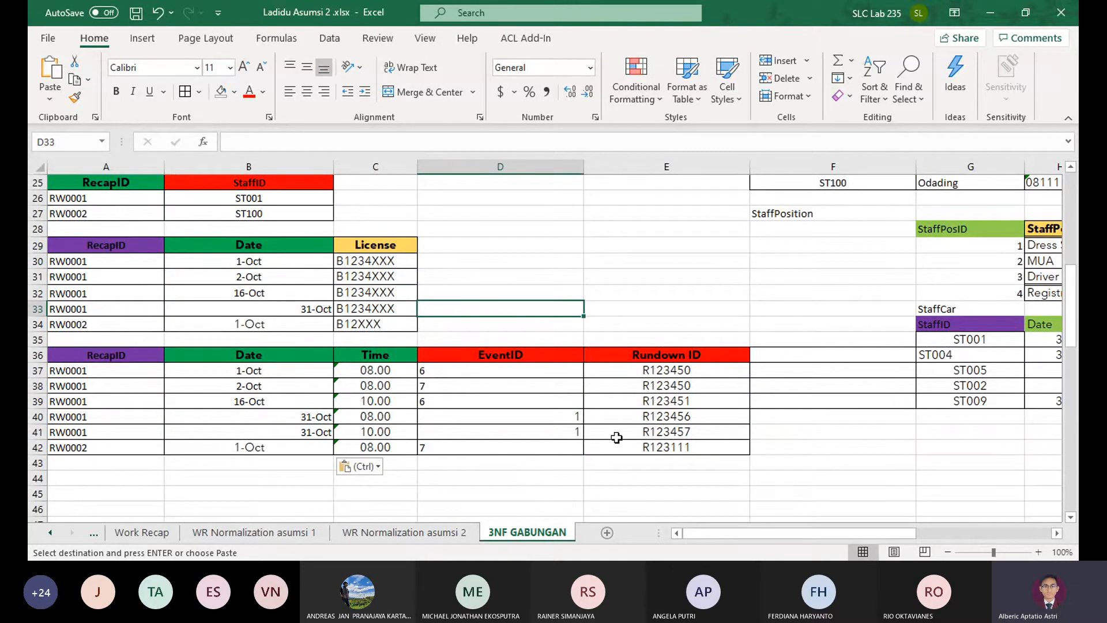
# Compare the recap detail table at A36:E42 with the RundownEvent table at G9:K16 on 3NF GABUNGAN
pyautogui.keyDown('ctrl'); pyautogui.scroll(-3, 761, 407); pyautogui.keyUp('ctrl')
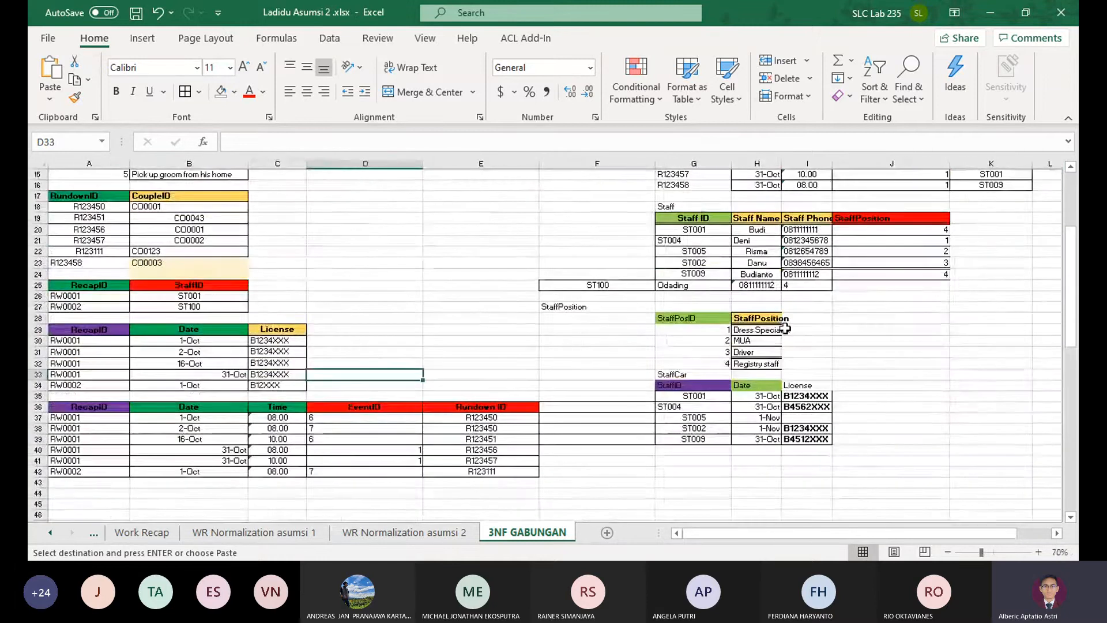
pyautogui.scroll(3, 762, 406)
pyautogui.scroll(-2, 933, 272)
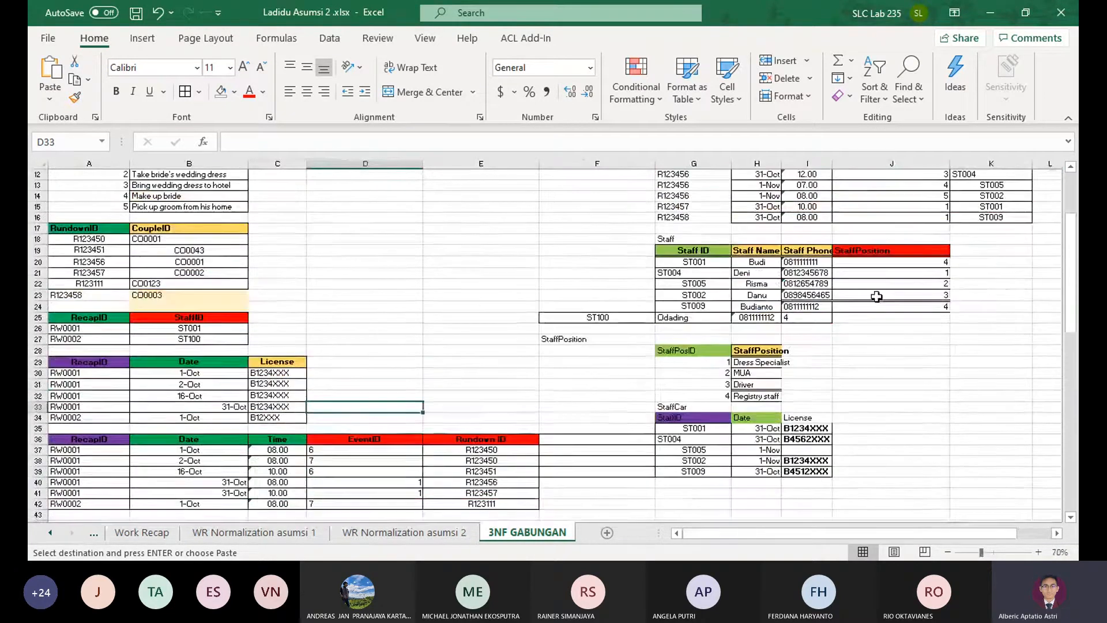
pyautogui.scroll(1, 870, 299)
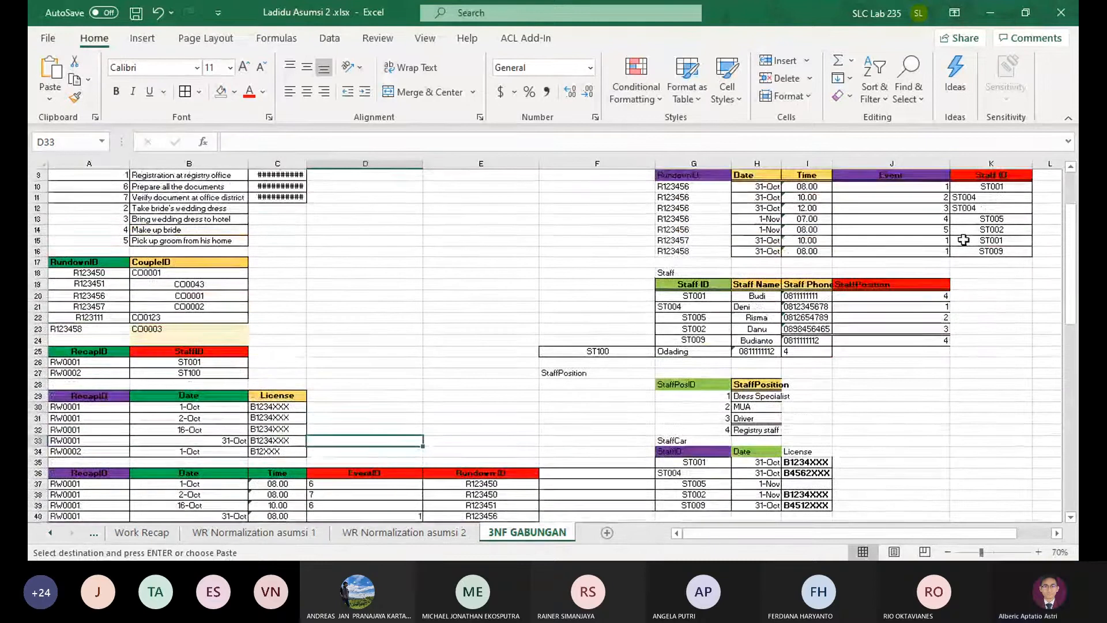
pyautogui.scroll(-2, 882, 301)
pyautogui.moveTo(617, 396); pyautogui.dragTo(621, 464)
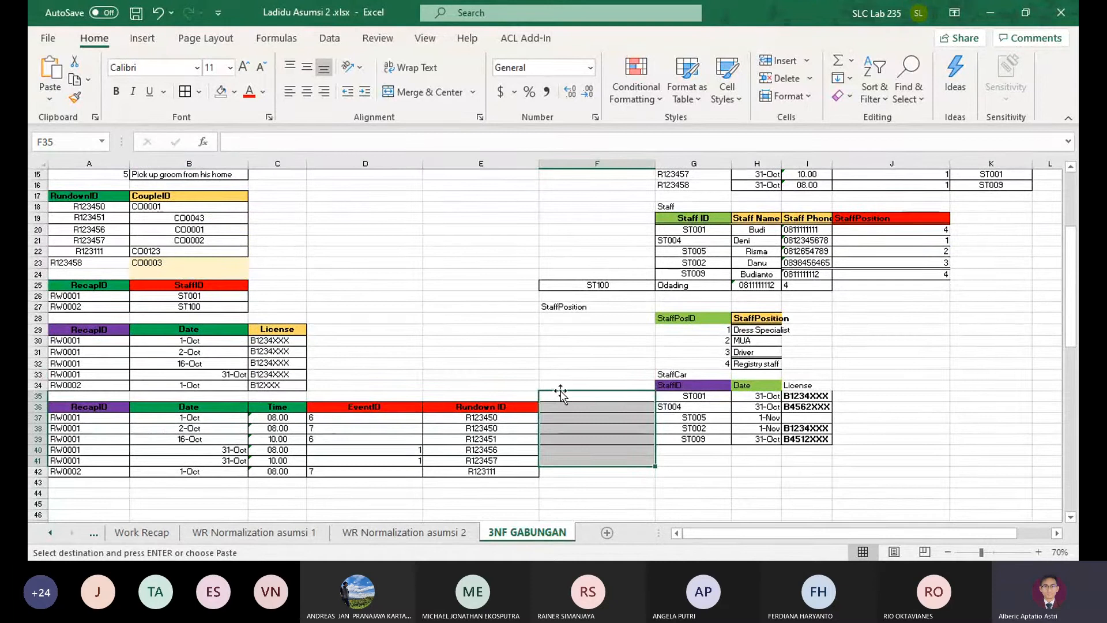
pyautogui.moveTo(562, 392); pyautogui.dragTo(87, 479)
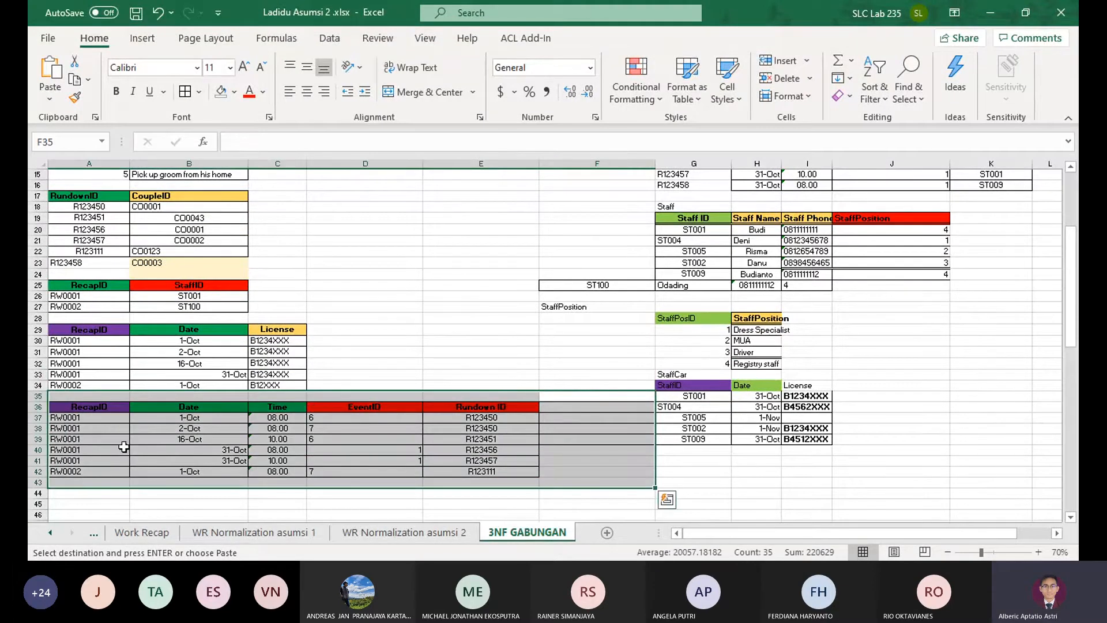
pyautogui.moveTo(85, 407); pyautogui.dragTo(467, 470)
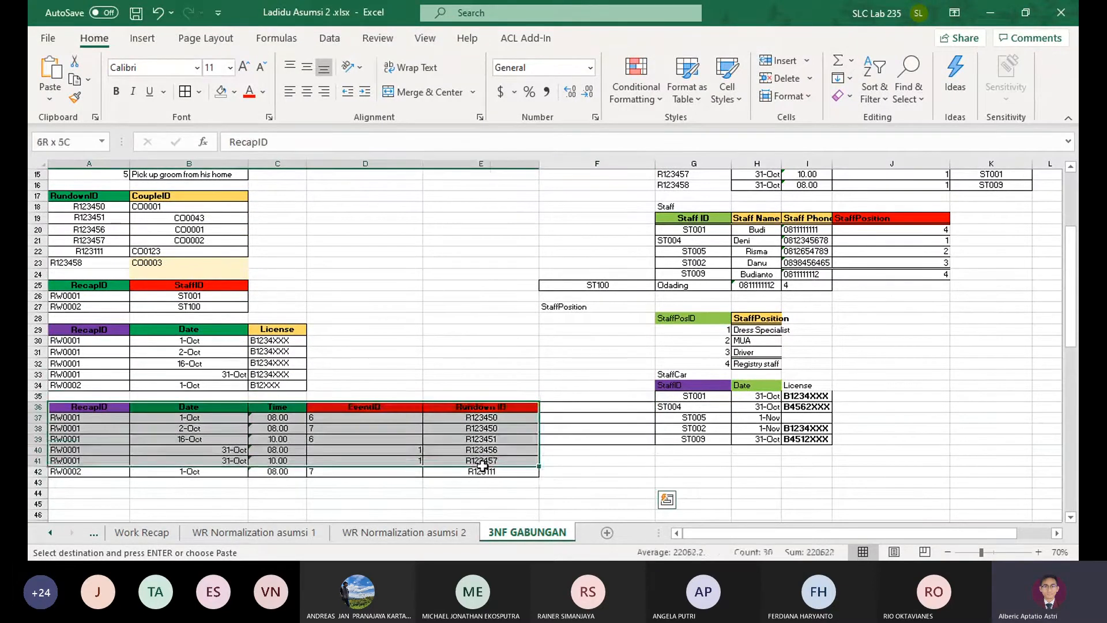
pyautogui.scroll(4, 595, 421)
pyautogui.moveTo(692, 243); pyautogui.dragTo(979, 317)
pyautogui.moveTo(980, 316)
pyautogui.mouseDown()
pyautogui.moveTo(659, 244)
pyautogui.moveTo(991, 317)
pyautogui.mouseUp()
pyautogui.click(991, 317)
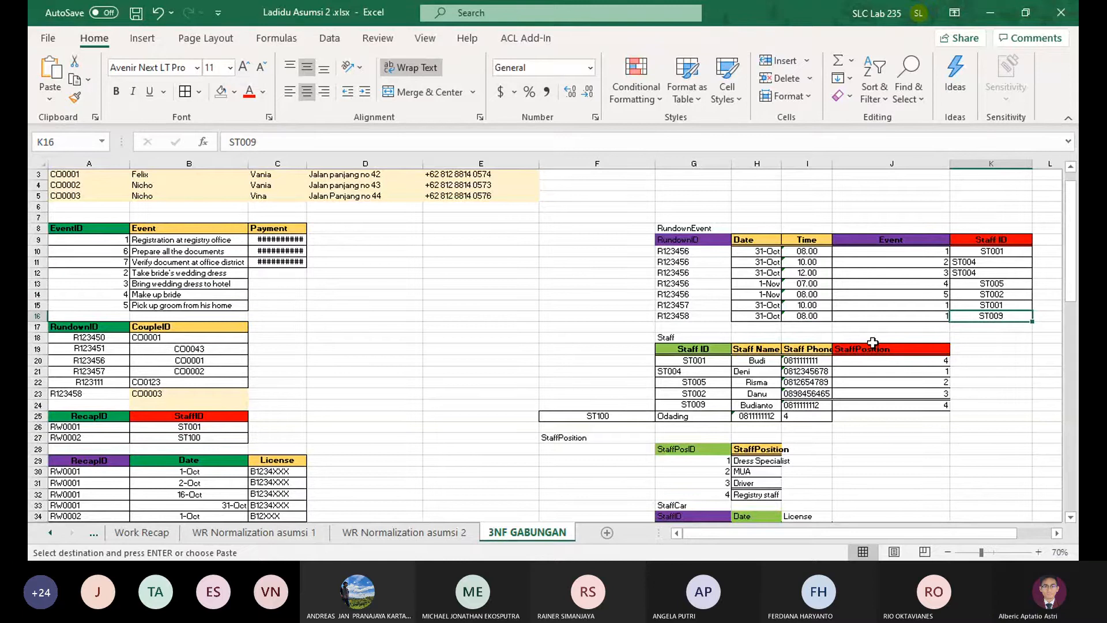
pyautogui.scroll(-2, 872, 342)
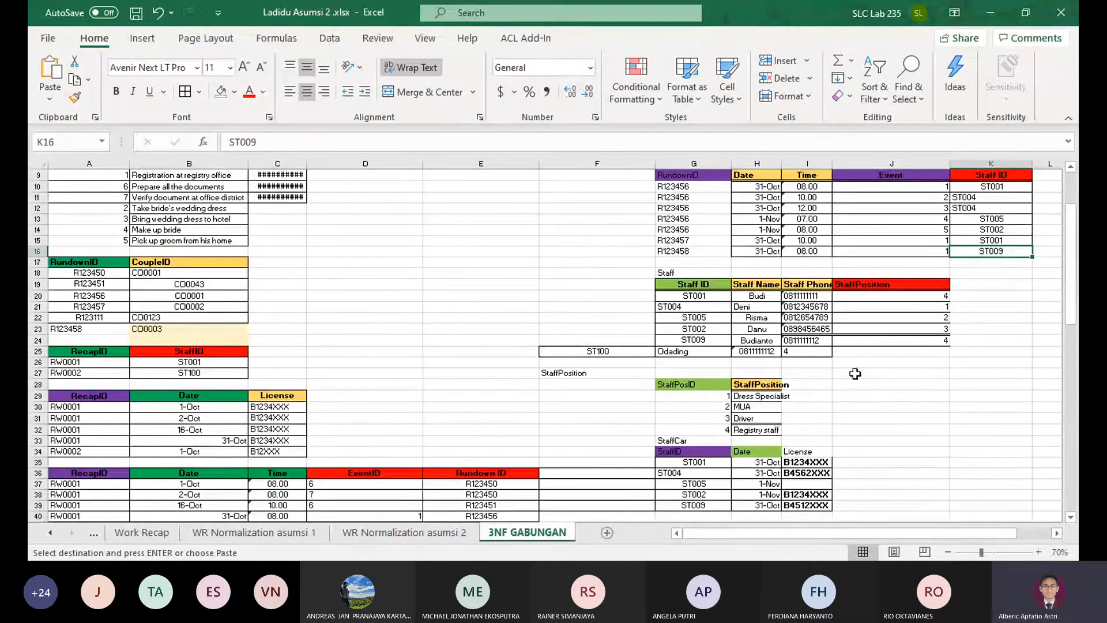
pyautogui.scroll(1, 676, 384)
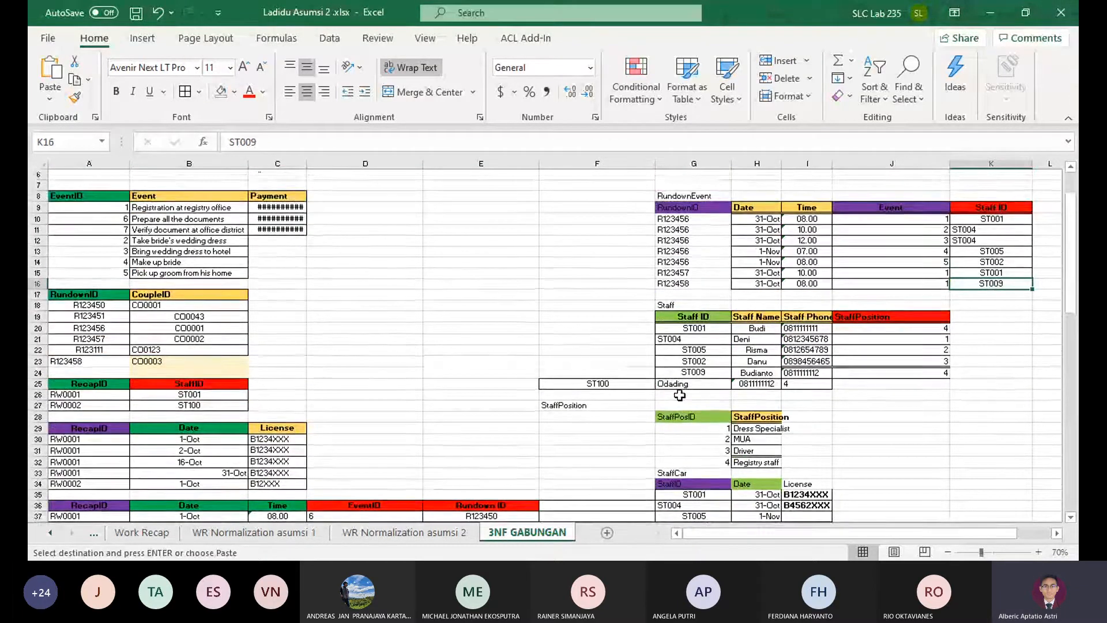
pyautogui.scroll(-1, 679, 396)
pyautogui.click(211, 483)
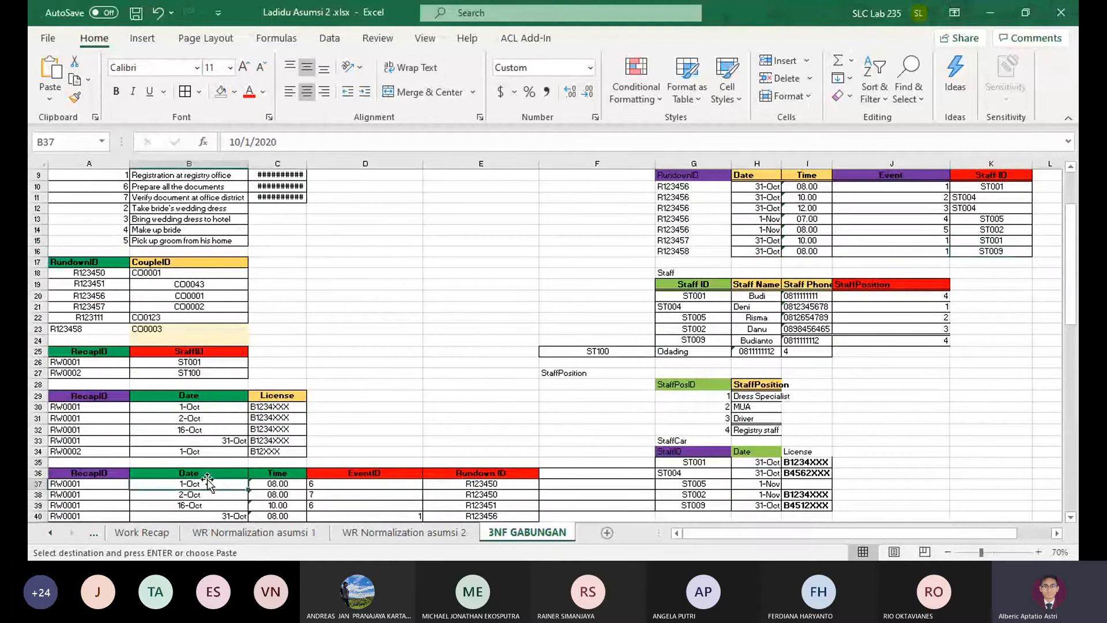
pyautogui.click(218, 473)
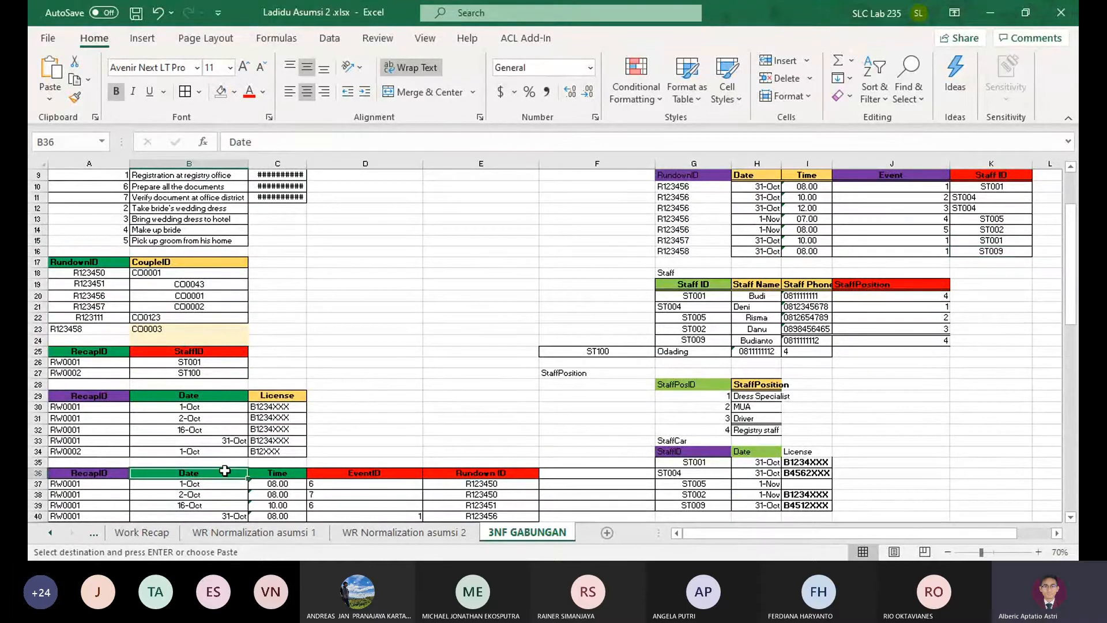
pyautogui.press('Escape')
pyautogui.hotkey('ctrl', '1')
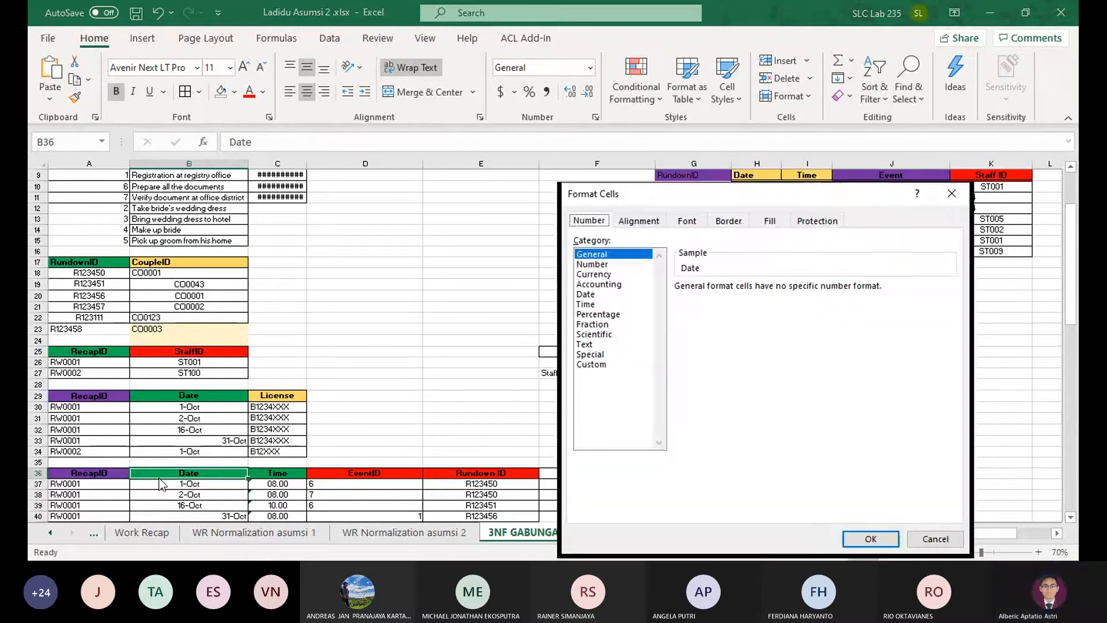
pyautogui.press('Escape')
pyautogui.hotkey('ctrl', '1')
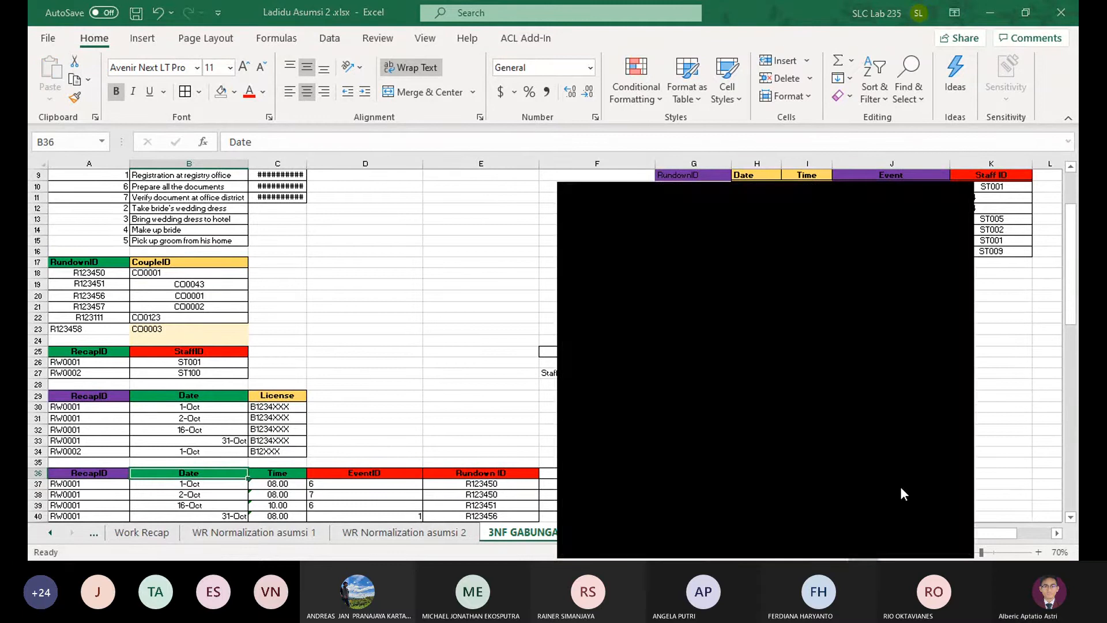
pyautogui.press('Escape')
pyautogui.hotkey('ctrl', '2')
pyautogui.hotkey('ctrl', 'b')
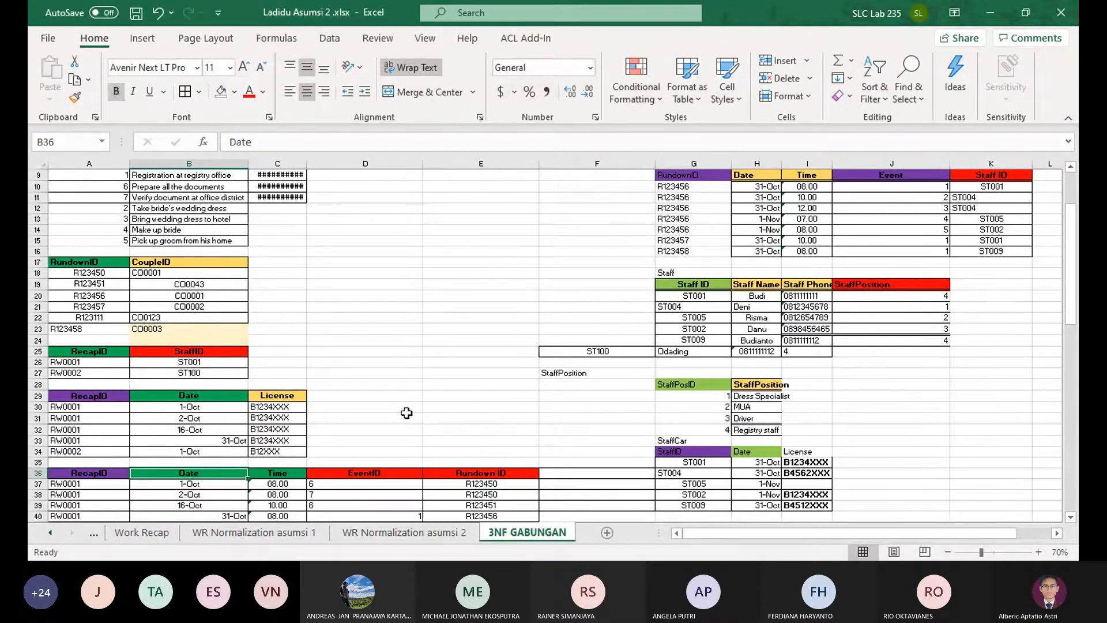
pyautogui.hotkey('ctrl', 'b')
pyautogui.hotkey('ctrl', 'b')
pyautogui.hotkey('alt', 'Tab')
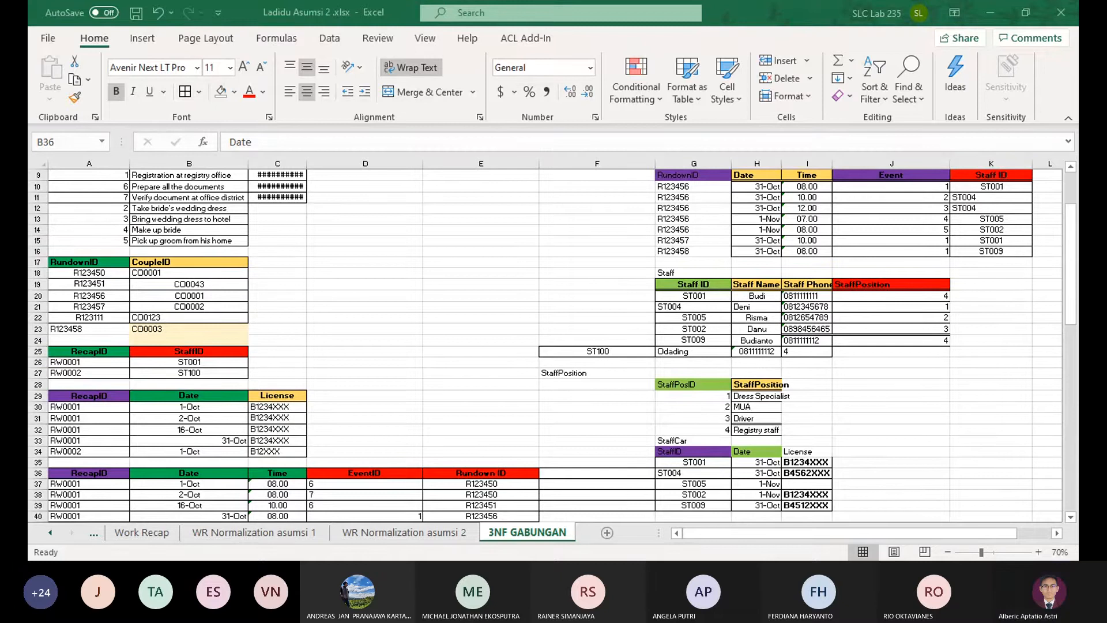
# Check the CoupleID column G11:G16 on the Work Recap sheet against the RundownEvent table G9:K16 on 3NF GABUNGAN
pyautogui.click(138, 536)
pyautogui.moveTo(487, 354); pyautogui.dragTo(490, 434)
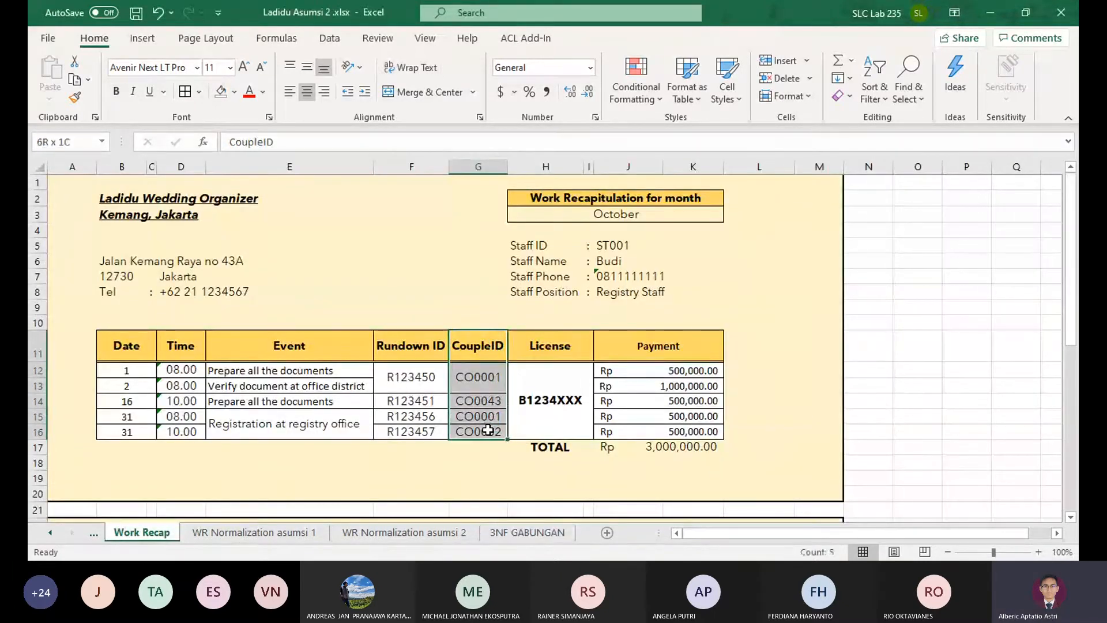
pyautogui.scroll(-1, 490, 433)
pyautogui.scroll(1, 490, 433)
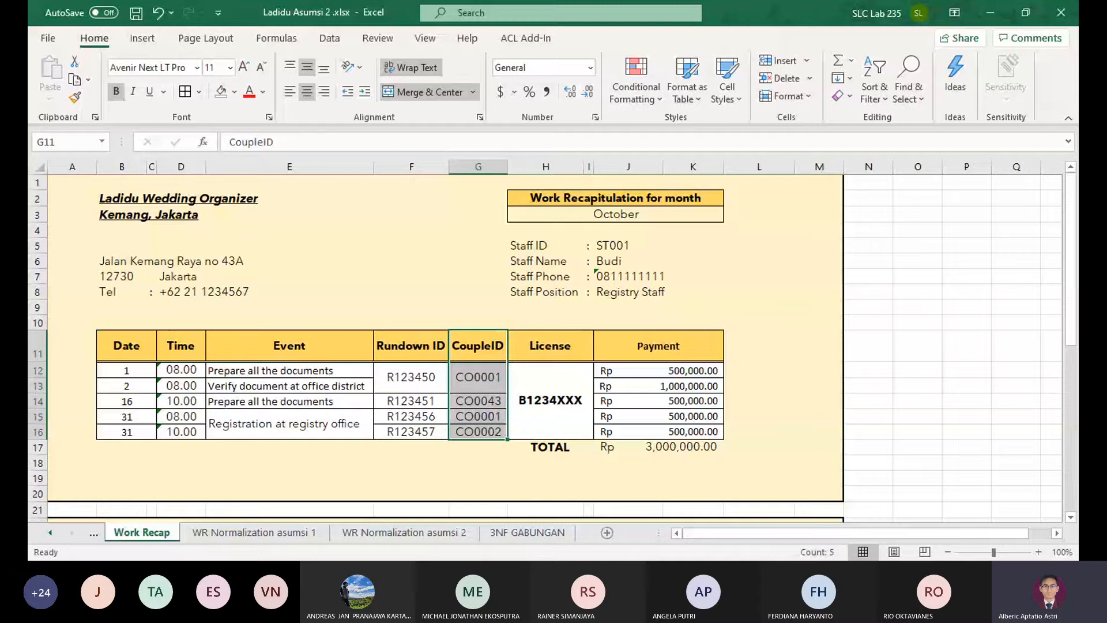
pyautogui.click(549, 535)
pyautogui.click(919, 273)
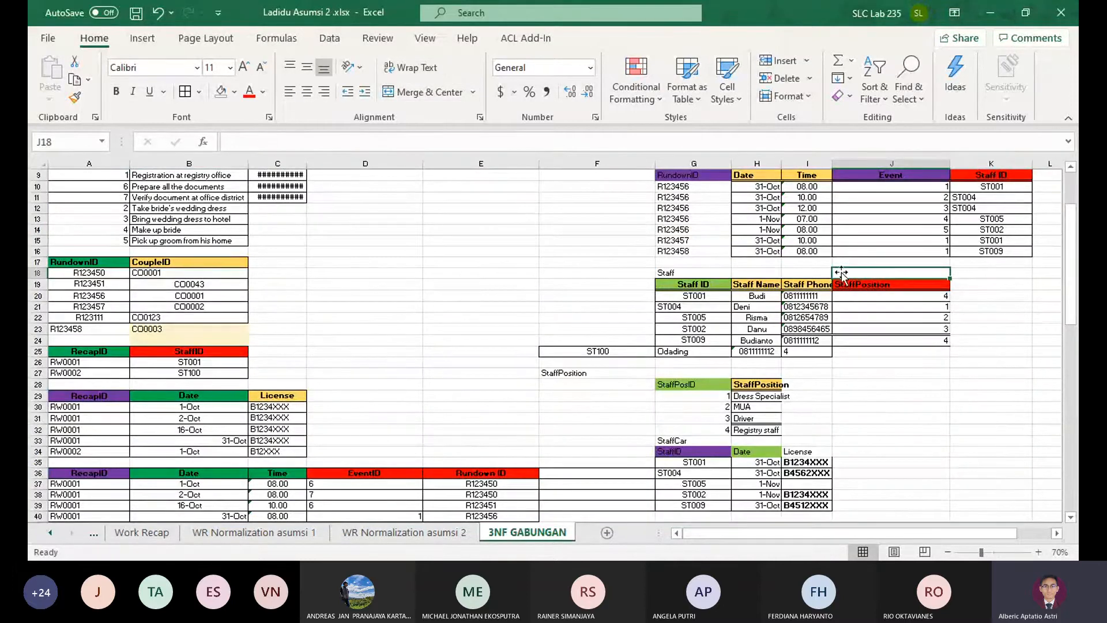
pyautogui.scroll(1, 676, 226)
pyautogui.moveTo(676, 207); pyautogui.dragTo(1015, 284)
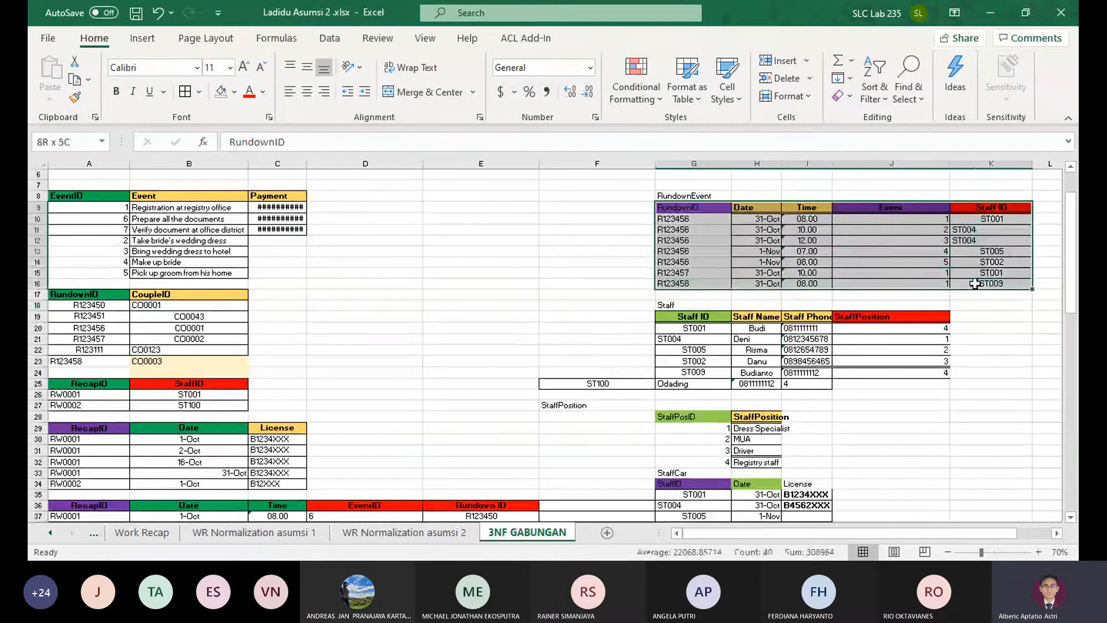
# Copy the RundownEvent table G9:K16 on 3NF GABUNGAN to A45, below the recap detail table
pyautogui.scroll(-2, 940, 294)
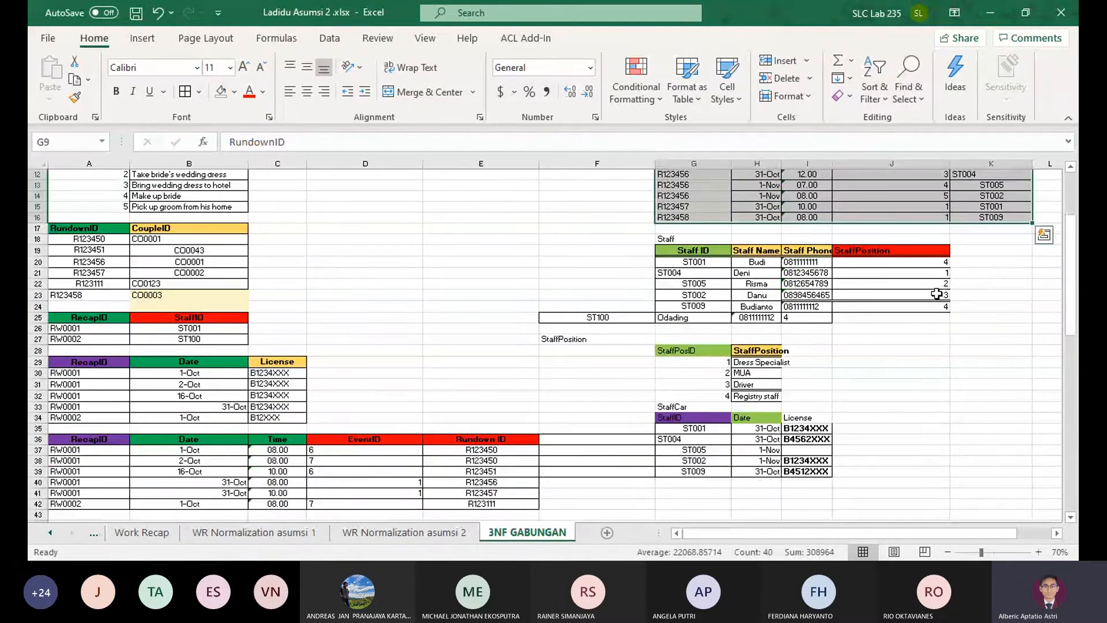
pyautogui.hotkey('ctrl', 'q')
pyautogui.scroll(1, 413, 375)
pyautogui.click(413, 375)
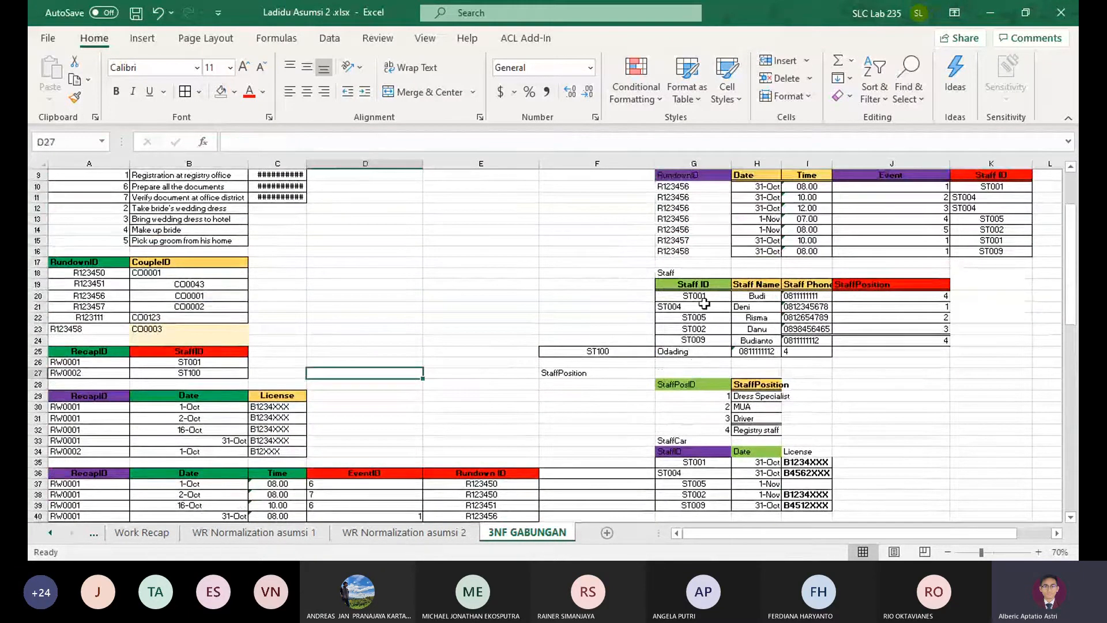
pyautogui.moveTo(676, 175); pyautogui.dragTo(1031, 252)
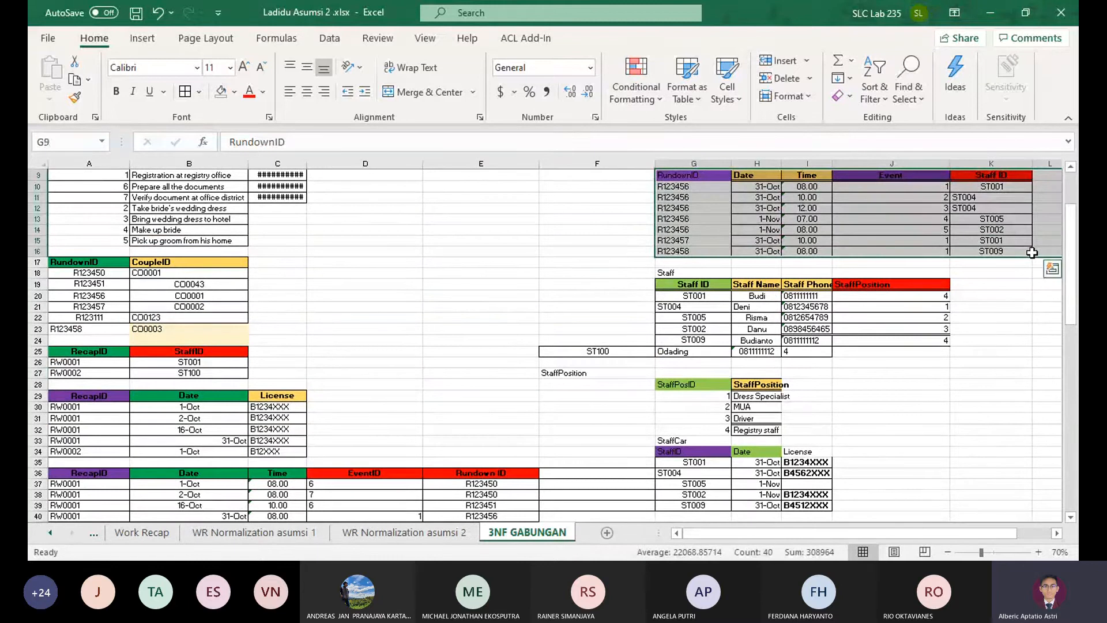
pyautogui.hotkey('ctrl', 'c')
pyautogui.scroll(-3, 329, 457)
pyautogui.click(72, 471)
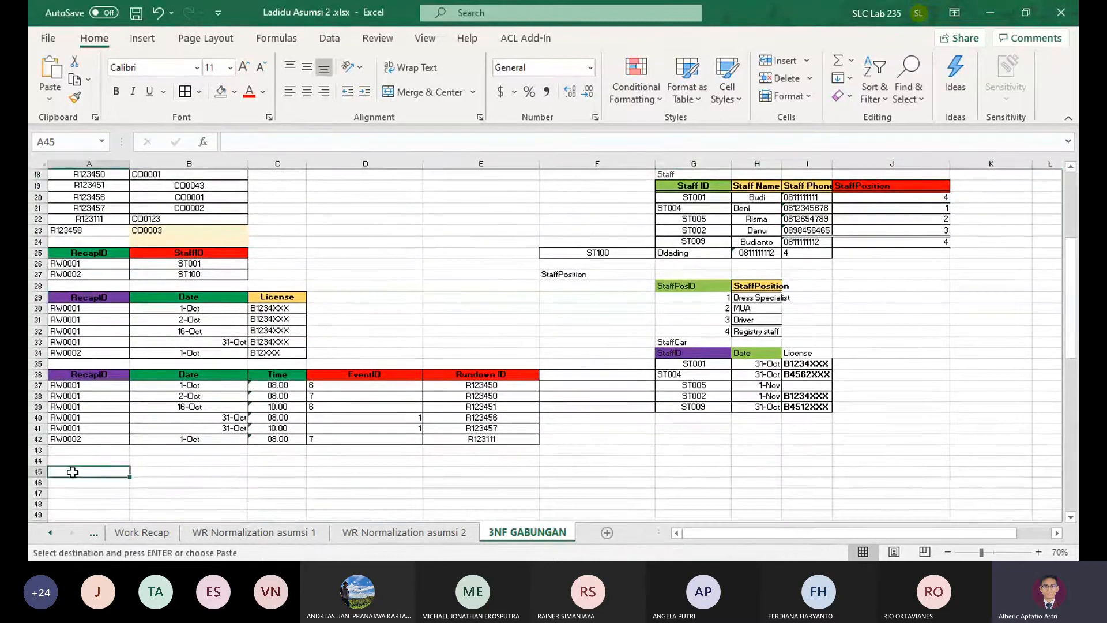
pyautogui.press('Return')
pyautogui.scroll(-2, 219, 455)
pyautogui.click(480, 416)
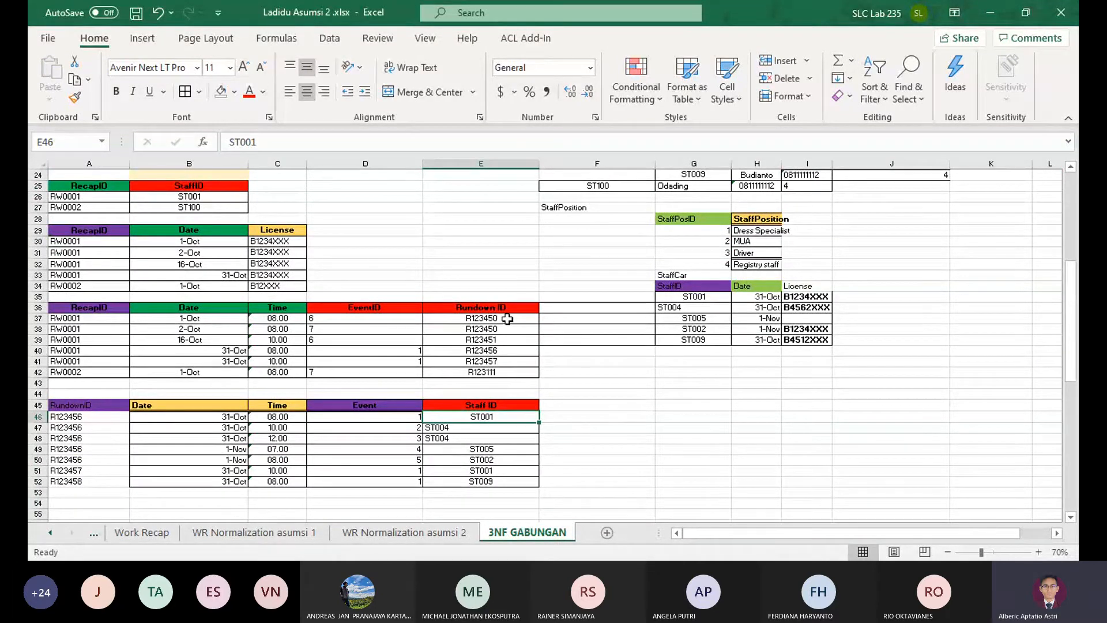
# Append the rundown IDs from E37:E39 and E42 to the copied rundown table's RundownID column, starting at A53
pyautogui.moveTo(507, 318); pyautogui.dragTo(508, 338)
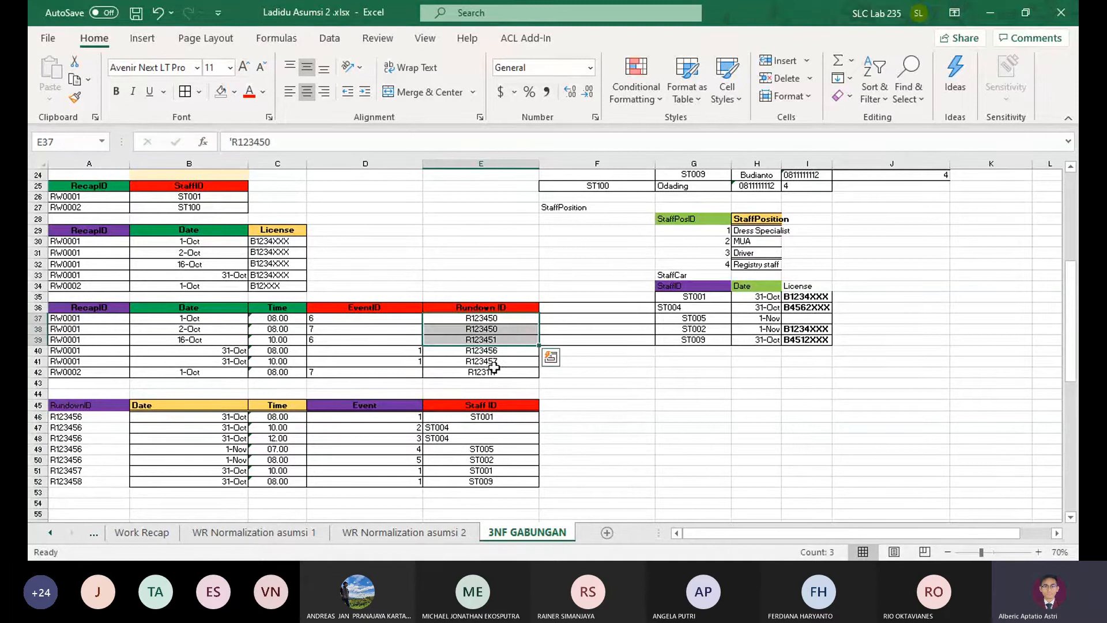
pyautogui.keyDown('ctrl'); pyautogui.click(490, 372); pyautogui.keyUp('ctrl')
pyautogui.hotkey('ctrl', 'c')
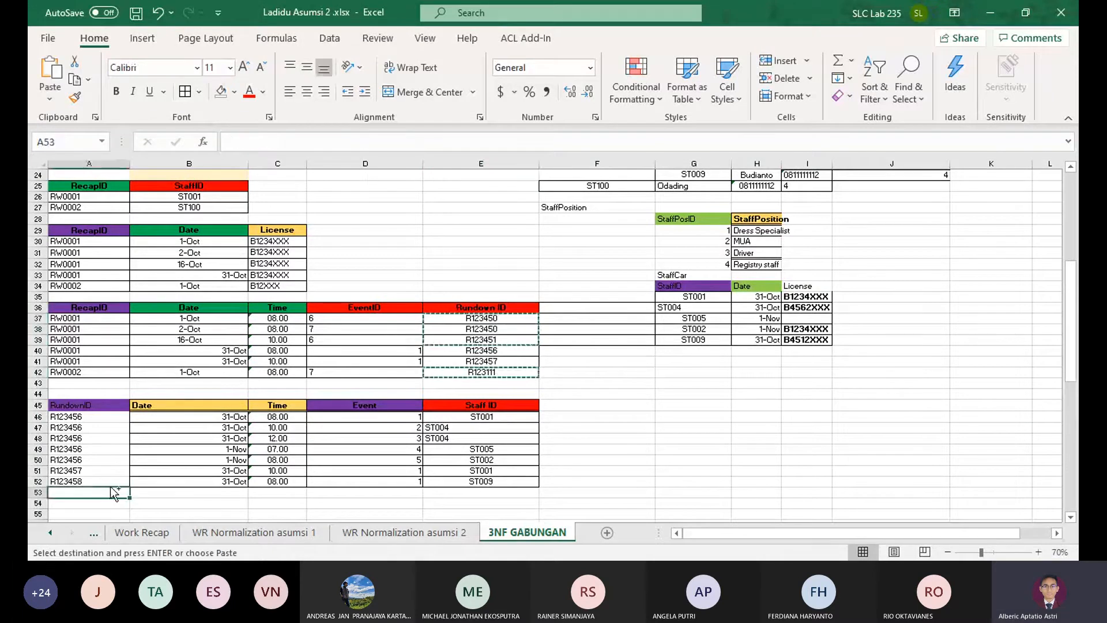
pyautogui.click(100, 488)
pyautogui.hotkey('ctrl', 'v')
pyautogui.scroll(1, 242, 431)
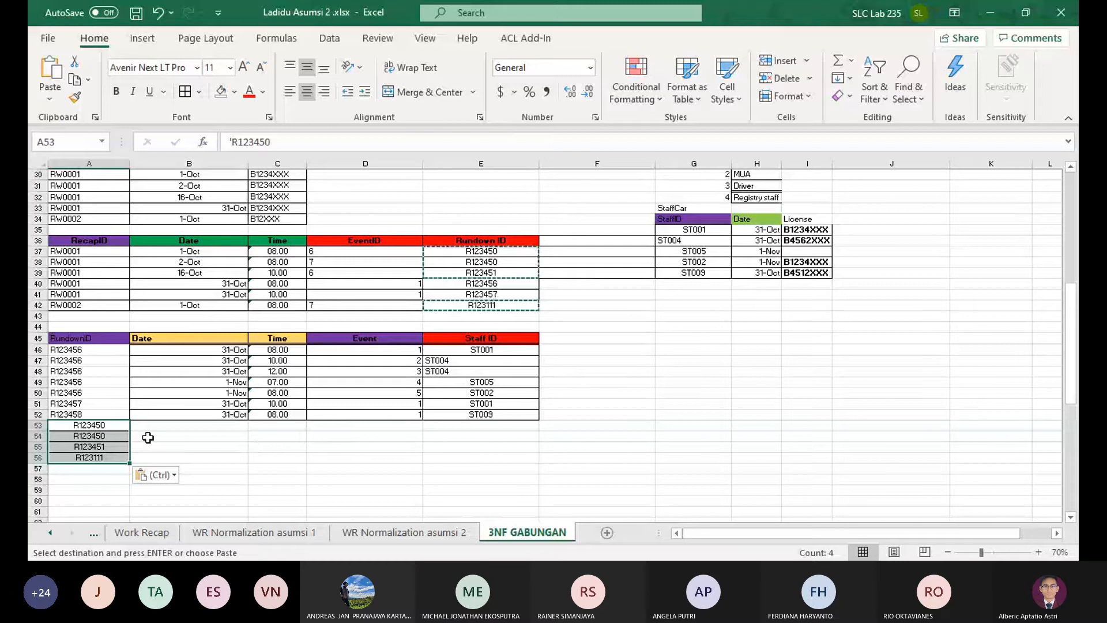
# Copy the dates and times from B37:C39 and B42:C42 into the new rundown rows, starting at B53
pyautogui.click(202, 426)
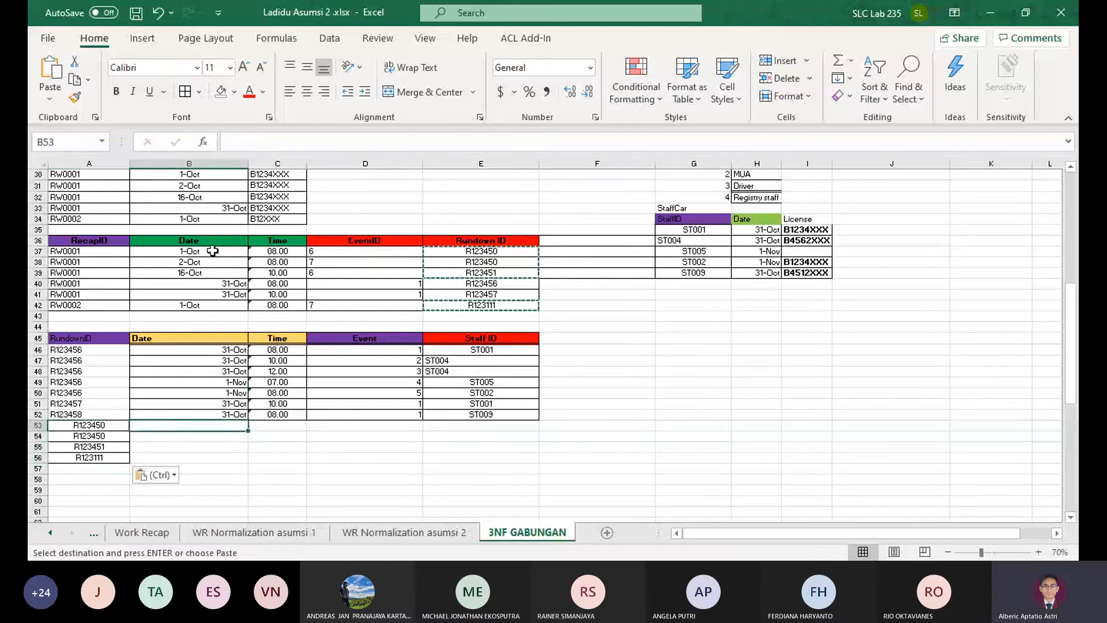
pyautogui.moveTo(211, 253); pyautogui.dragTo(270, 252)
pyautogui.click(206, 275)
pyautogui.moveTo(203, 306); pyautogui.dragTo(264, 304)
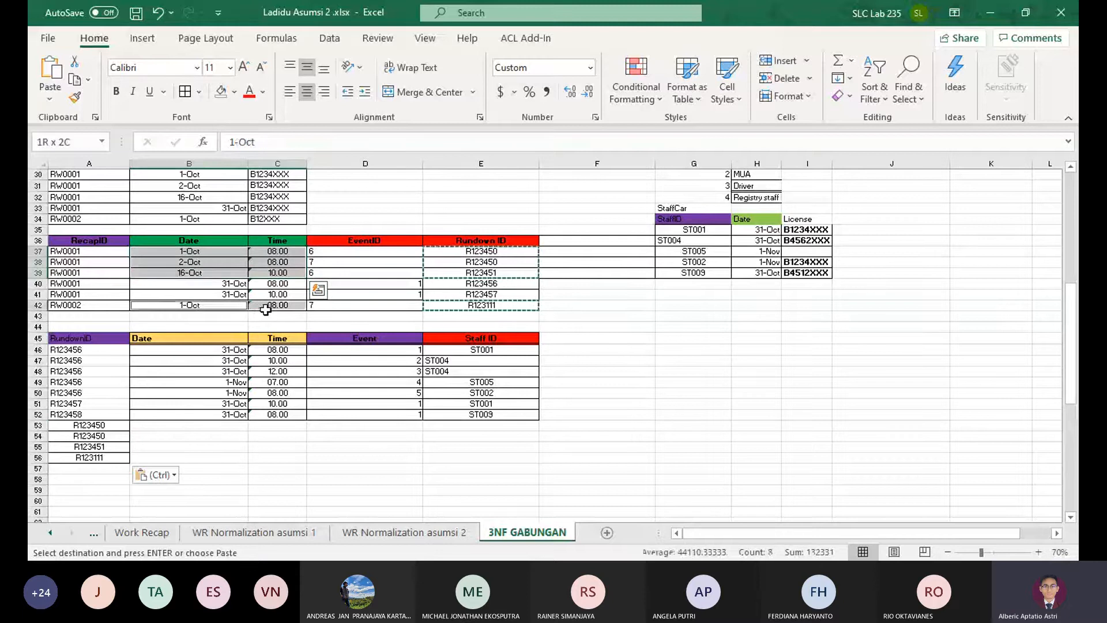
pyautogui.hotkey('ctrl', 'c')
pyautogui.click(187, 425)
pyautogui.hotkey('ctrl', 'v')
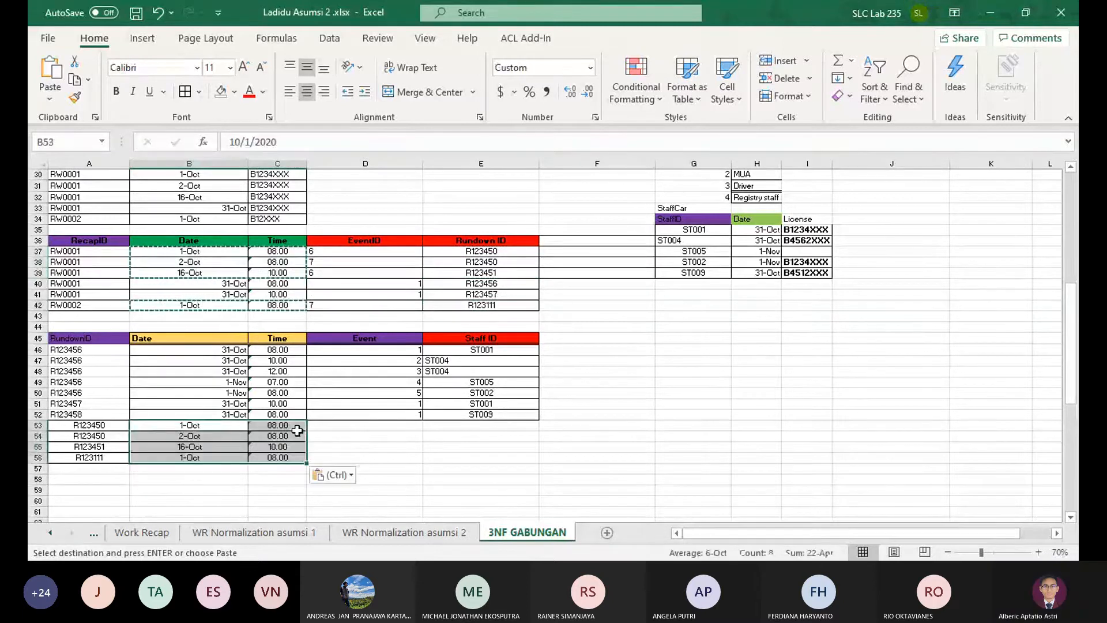
# Copy the EventID values from D37:D39 and D42 into the Event column of the new rows, starting at D53
pyautogui.moveTo(353, 273); pyautogui.dragTo(352, 252)
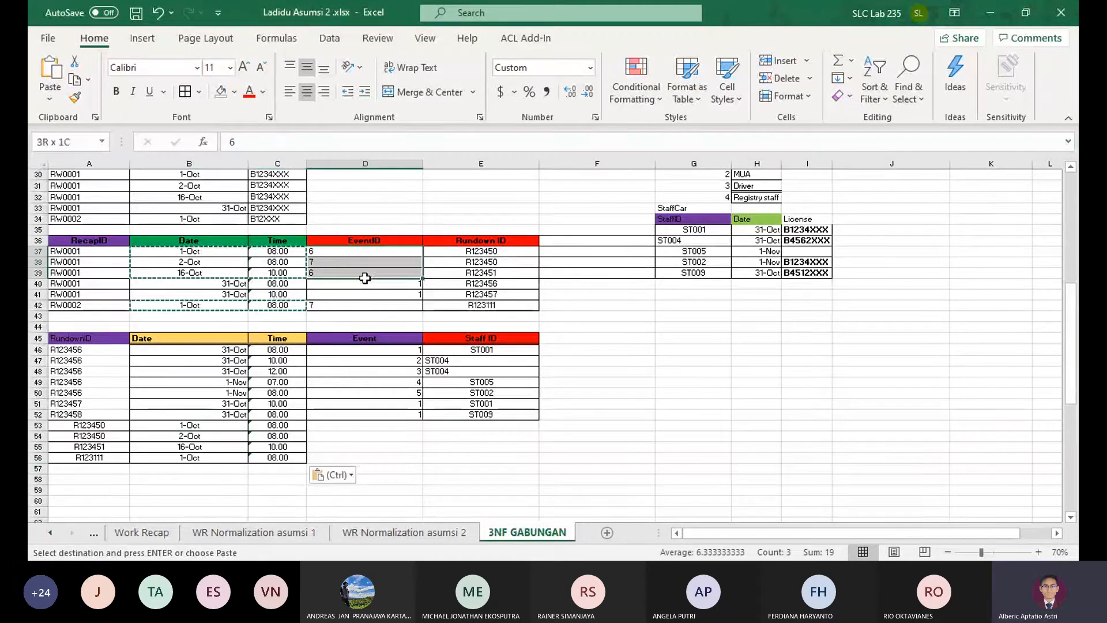
pyautogui.keyDown('ctrl'); pyautogui.click(357, 304); pyautogui.keyUp('ctrl')
pyautogui.hotkey('ctrl', 'c')
pyautogui.click(357, 426)
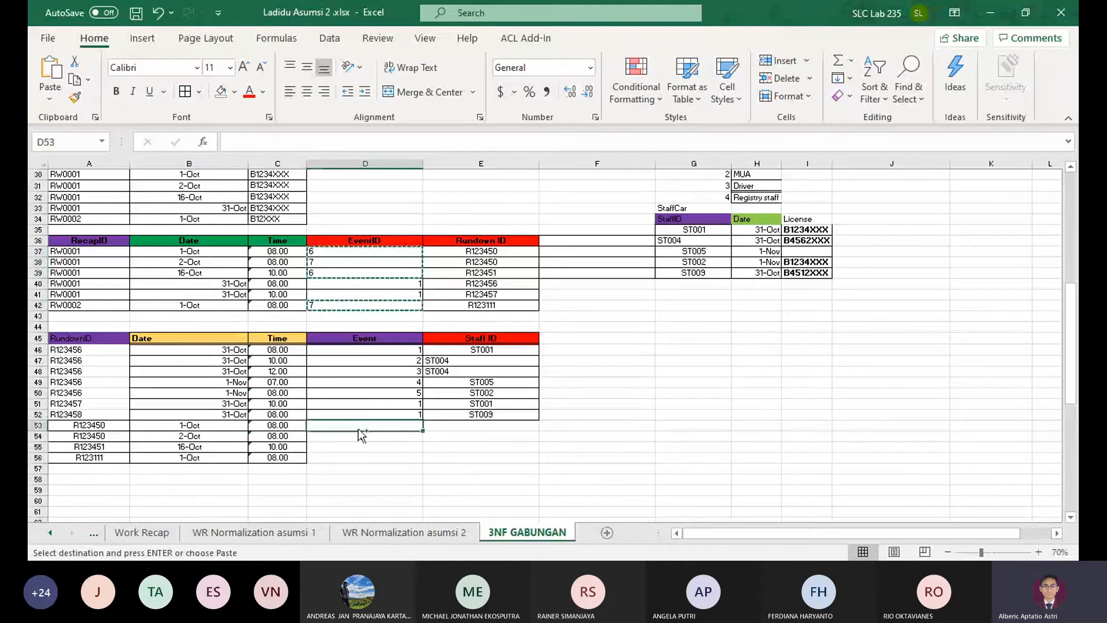
pyautogui.hotkey('ctrl', 'v')
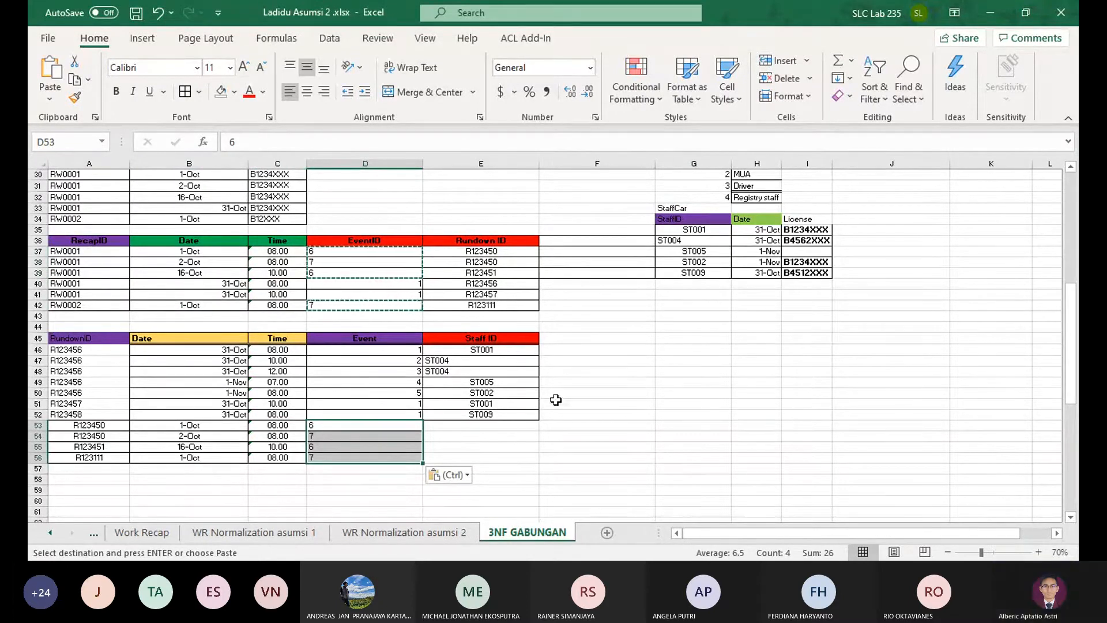
# Add a RecapID column heading in F45, next to Staff ID in the copied rundown table
pyautogui.moveTo(483, 425); pyautogui.dragTo(483, 457)
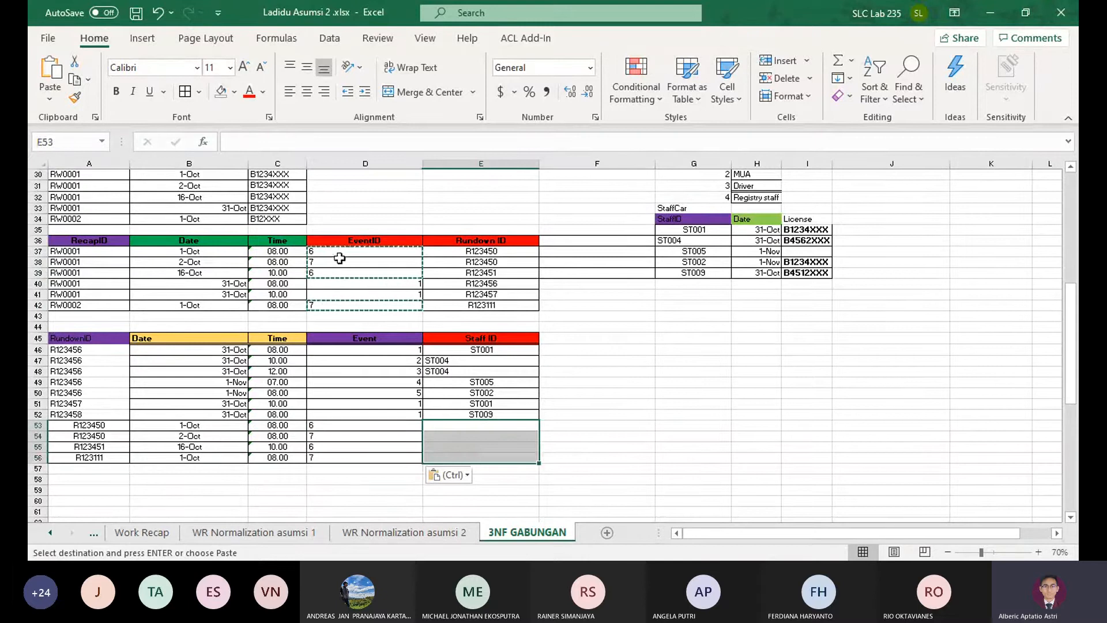
pyautogui.click(564, 338)
pyautogui.write('R')
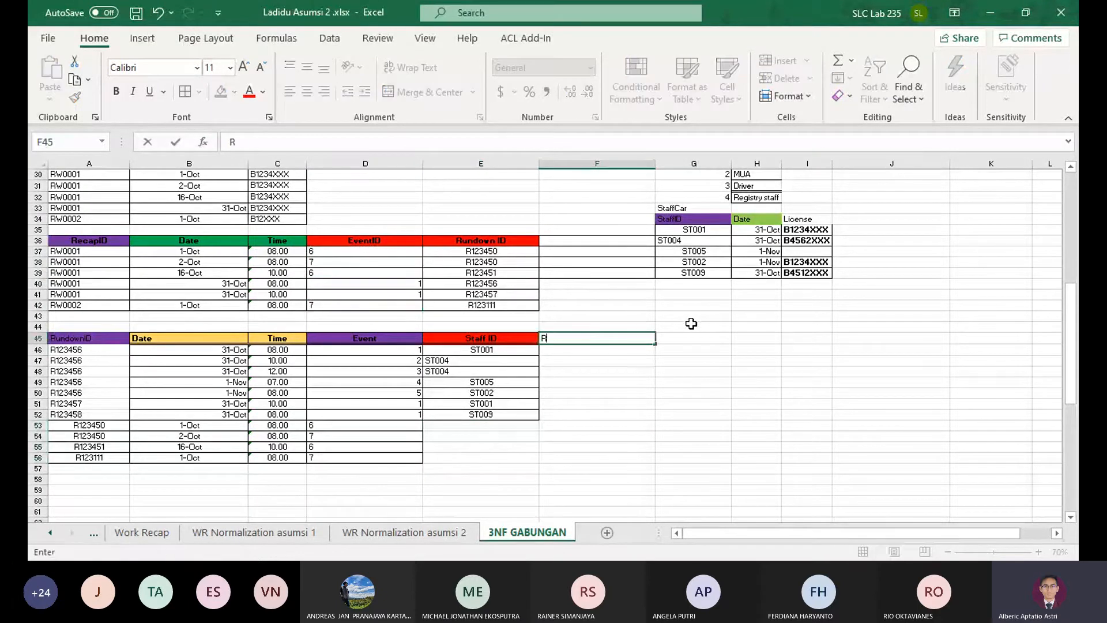
pyautogui.write('ecapID')
pyautogui.press('Return')
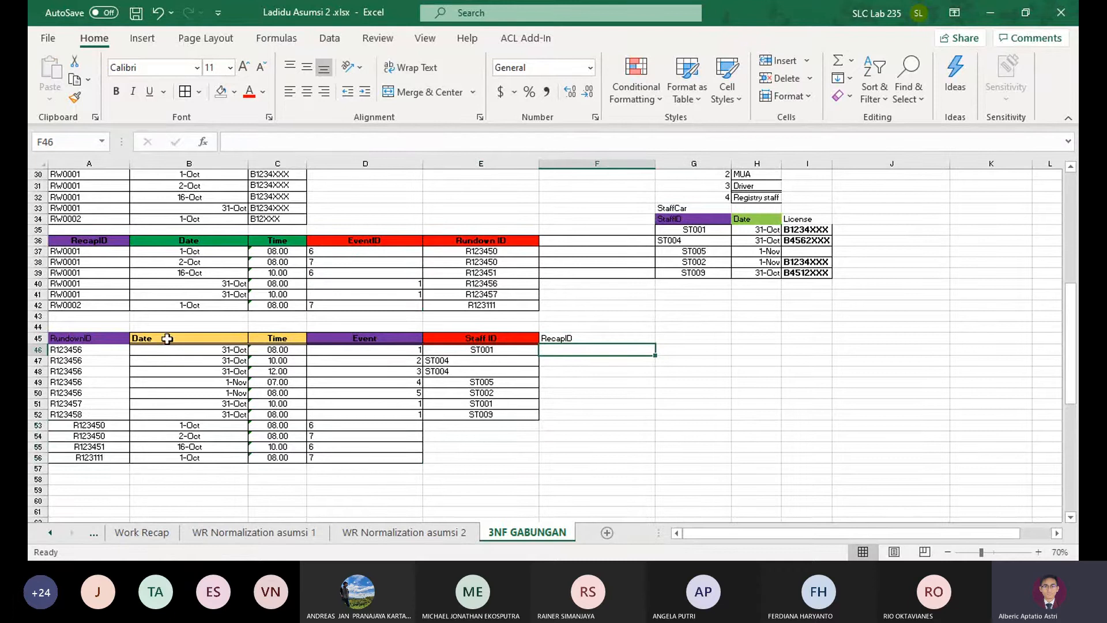
# Enter RW0001 as the RecapID for the 31-Oct rundown rows that match the recap detail table, in F46 and F51
pyautogui.moveTo(510, 282); pyautogui.dragTo(87, 280)
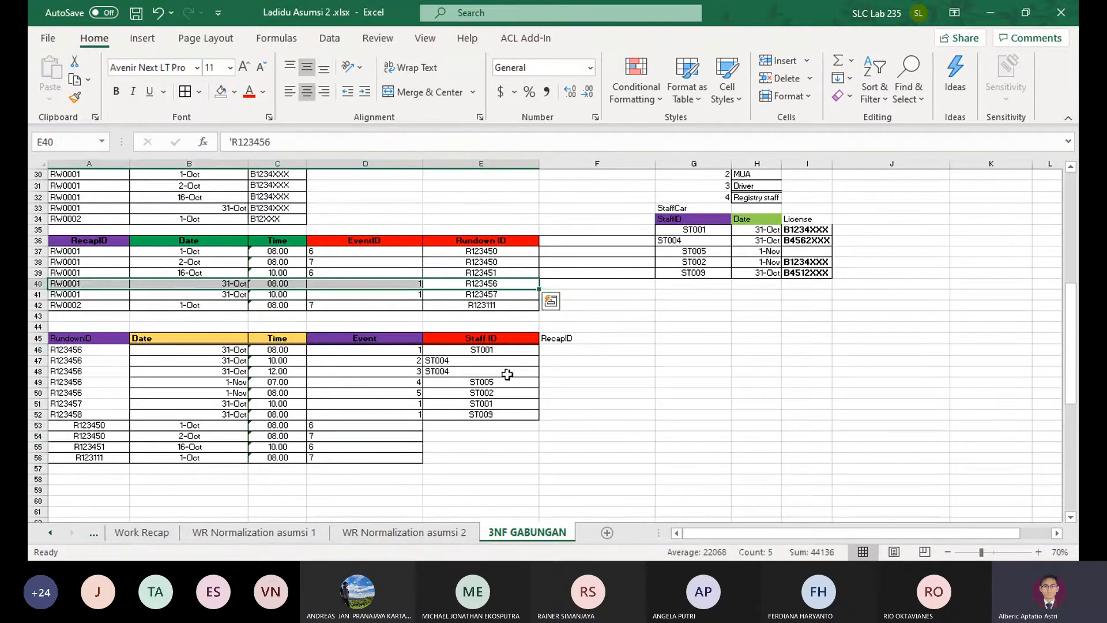
pyautogui.click(570, 348)
pyautogui.click(571, 405)
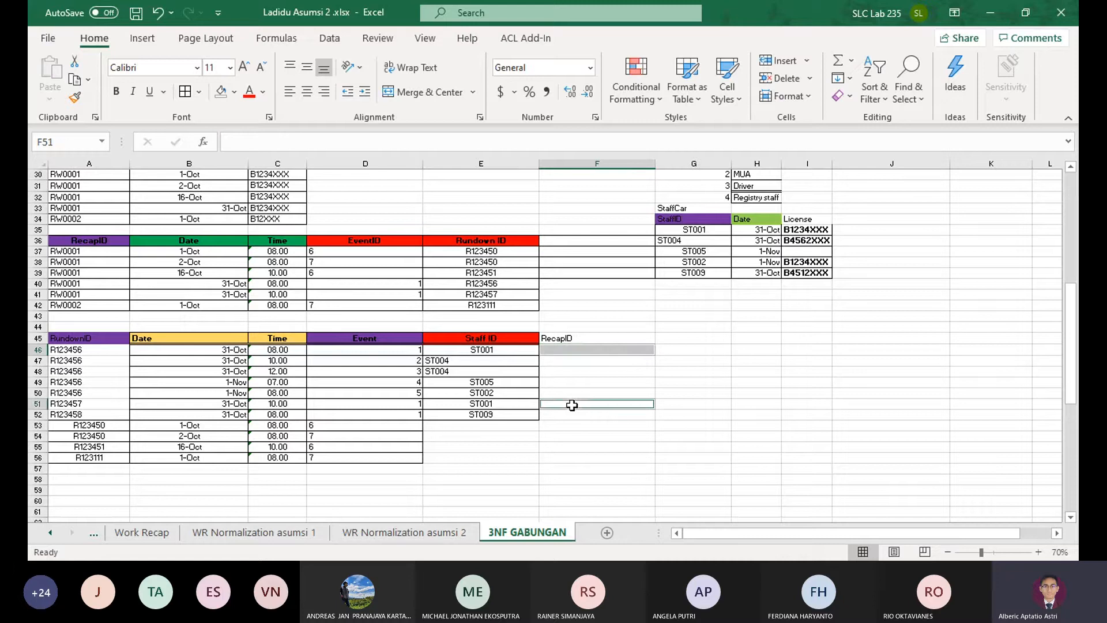
pyautogui.write('RW')
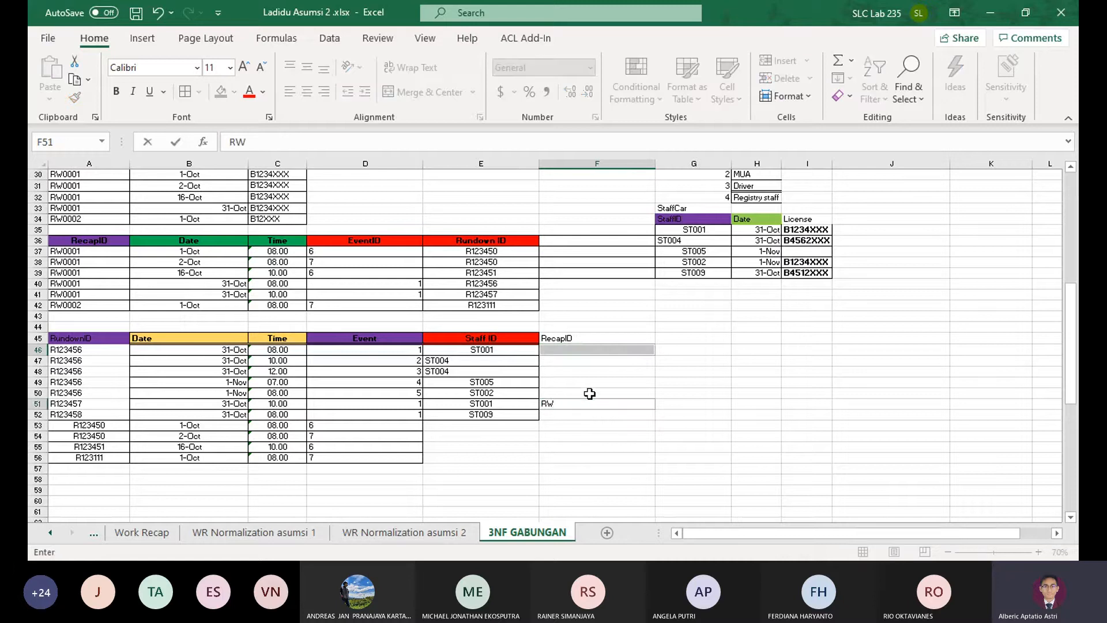
pyautogui.write('0001')
pyautogui.hotkey('ctrl', 'Return')
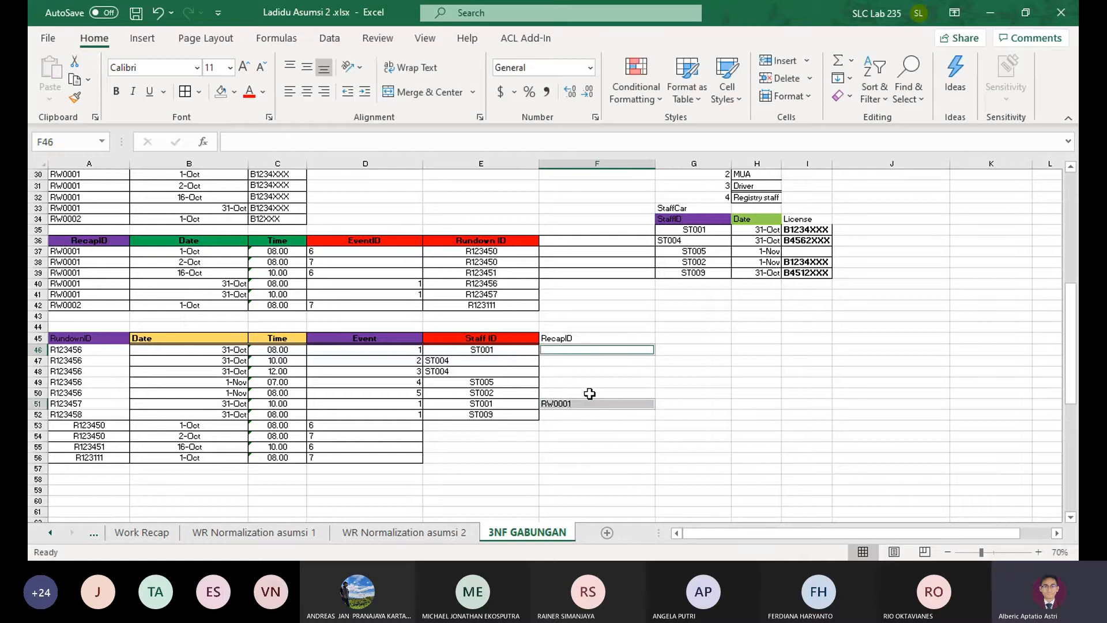
pyautogui.hotkey('ctrl', 'c')
pyautogui.click(606, 349)
pyautogui.hotkey('ctrl', 'v')
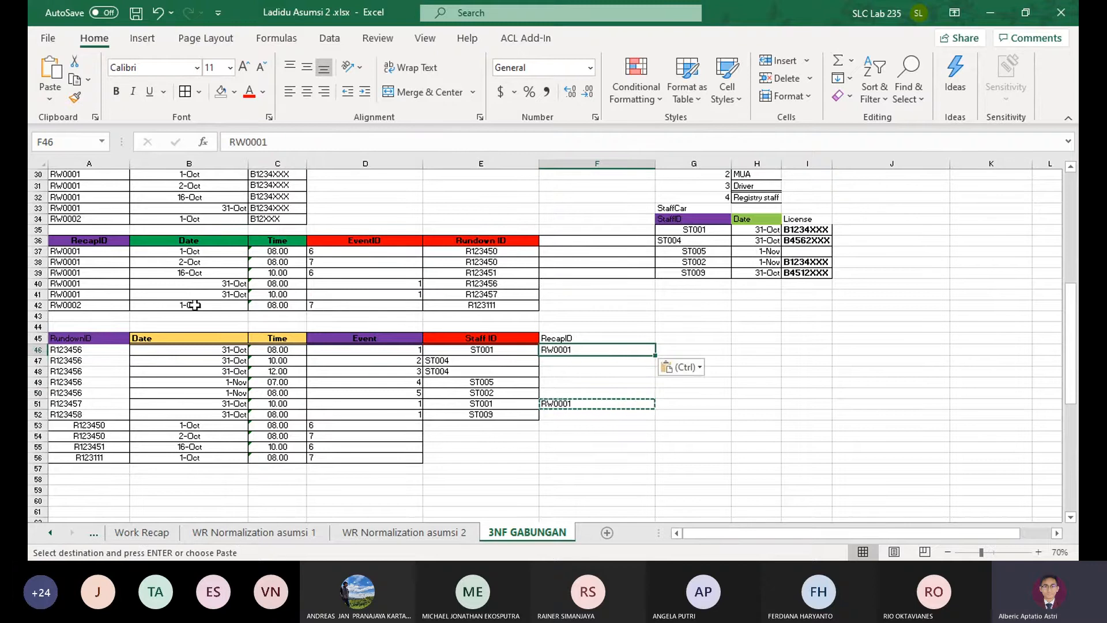
pyautogui.click(549, 362)
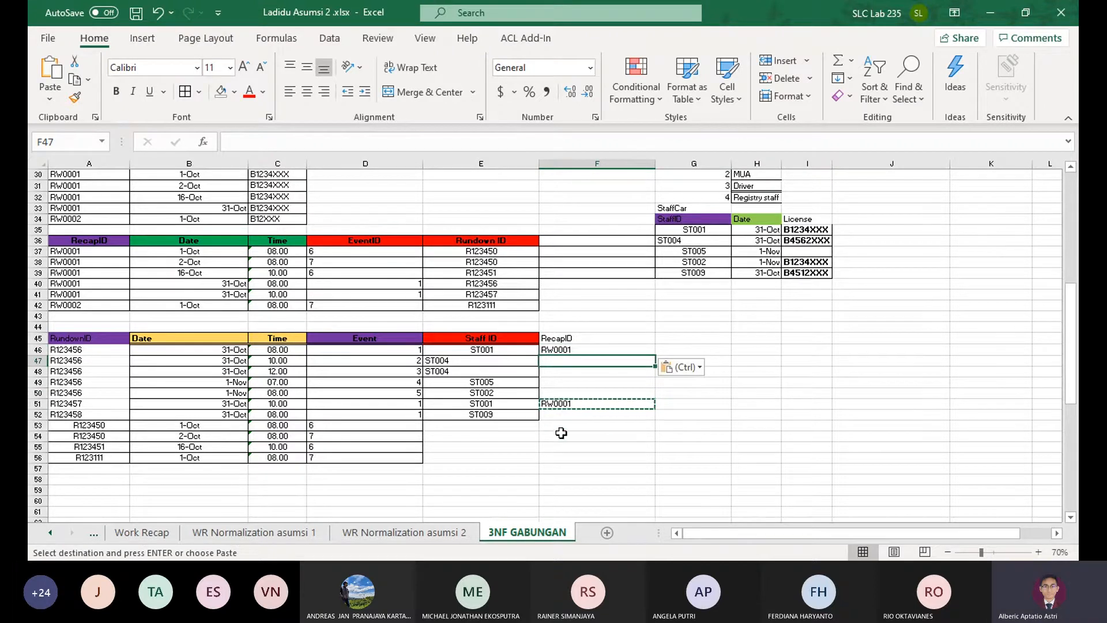
pyautogui.click(581, 424)
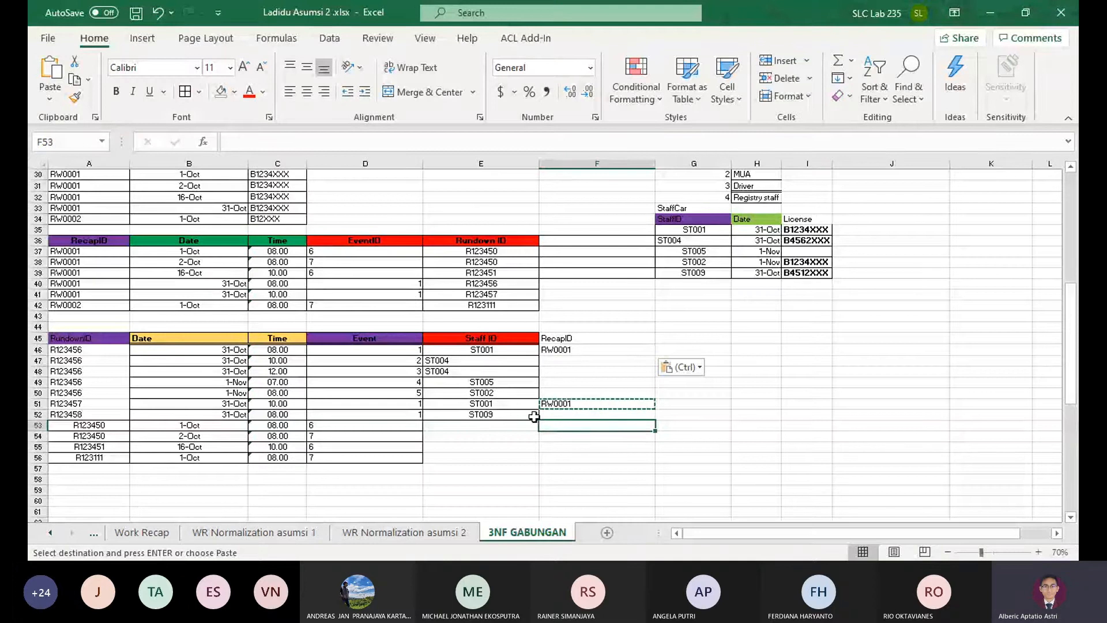
# Fill the Staff ID column of the appended rows with ST001 in E53:E55 and ST100 in E56
pyautogui.click(510, 403)
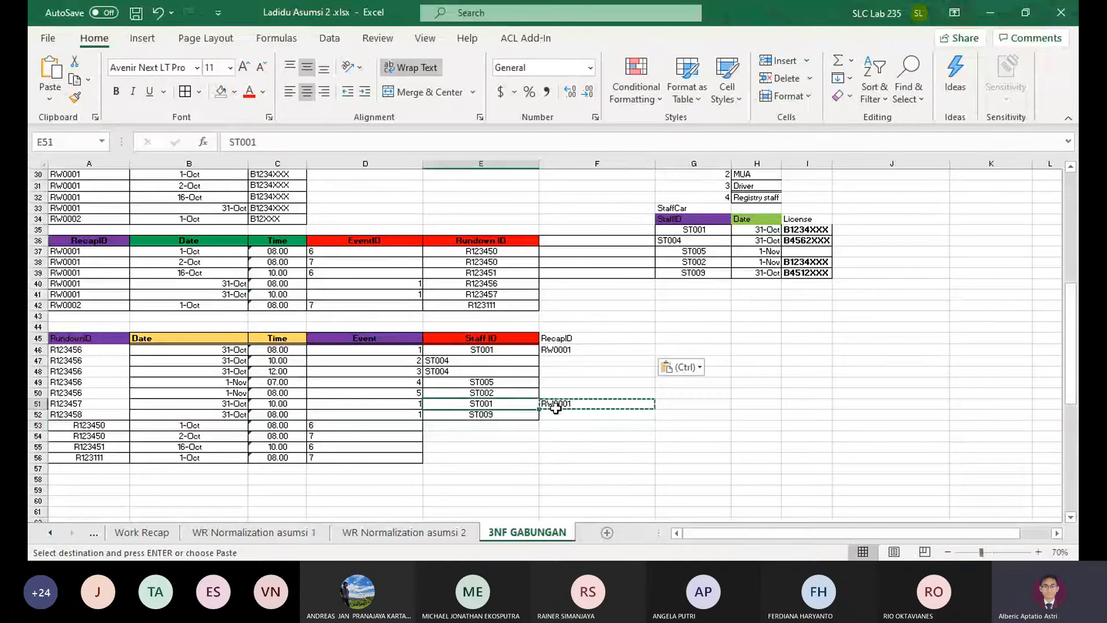
pyautogui.hotkey('ctrl', 'c')
pyautogui.click(477, 426)
pyautogui.hotkey('ctrl', 'v')
pyautogui.click(481, 437)
pyautogui.hotkey('ctrl', 'v')
pyautogui.click(481, 448)
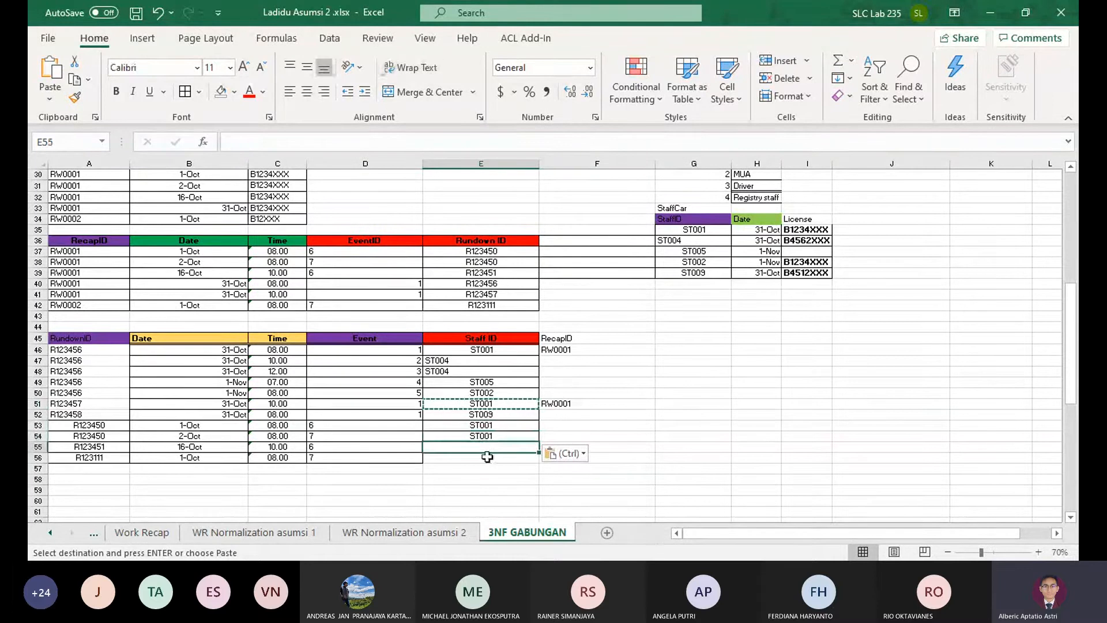
pyautogui.hotkey('ctrl', 'v')
pyautogui.click(481, 459)
pyautogui.hotkey('ctrl', 'v')
pyautogui.write('ST0')
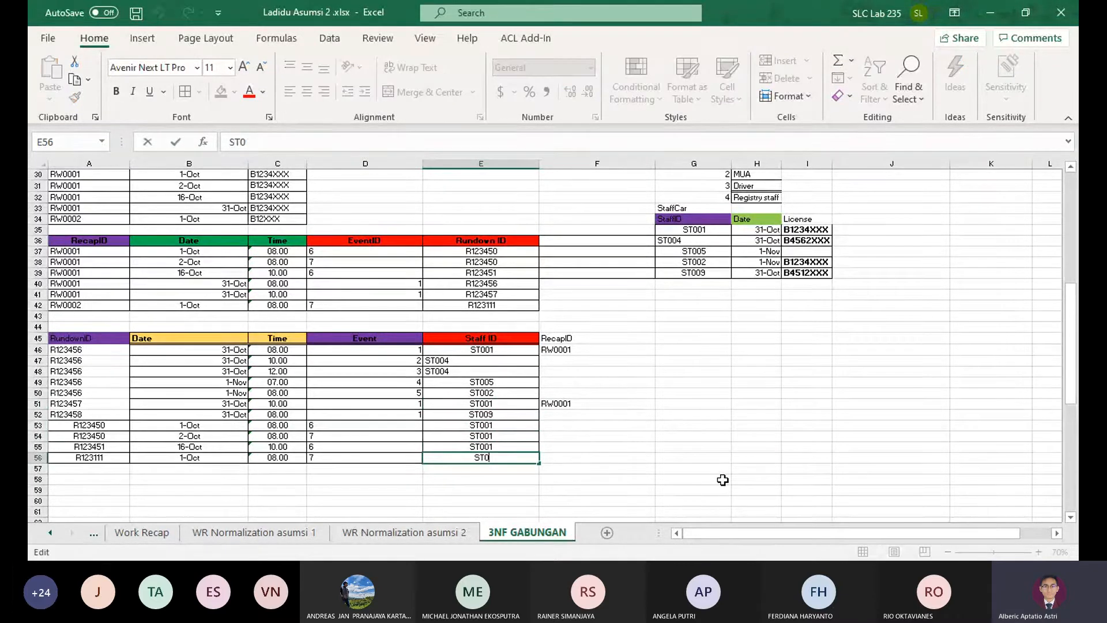
pyautogui.write('00')
pyautogui.press('Tab')
# Fill the RecapID column of the appended rows with RW0001 in F53:F55 and RW0002 in F56
pyautogui.click(589, 353)
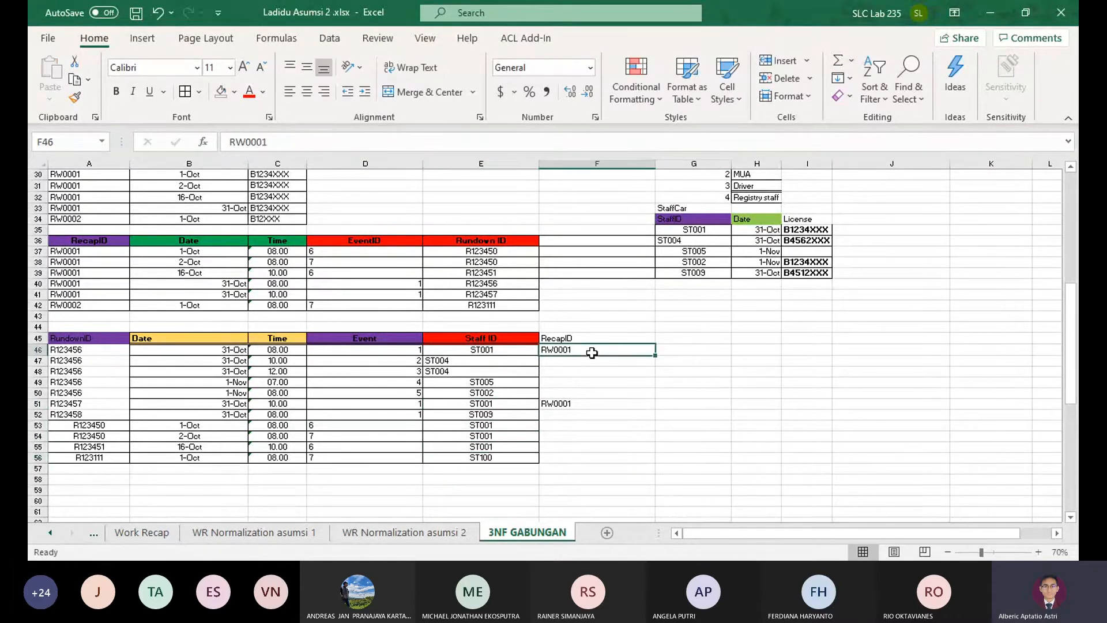
pyautogui.hotkey('ctrl', 'c')
pyautogui.click(566, 414)
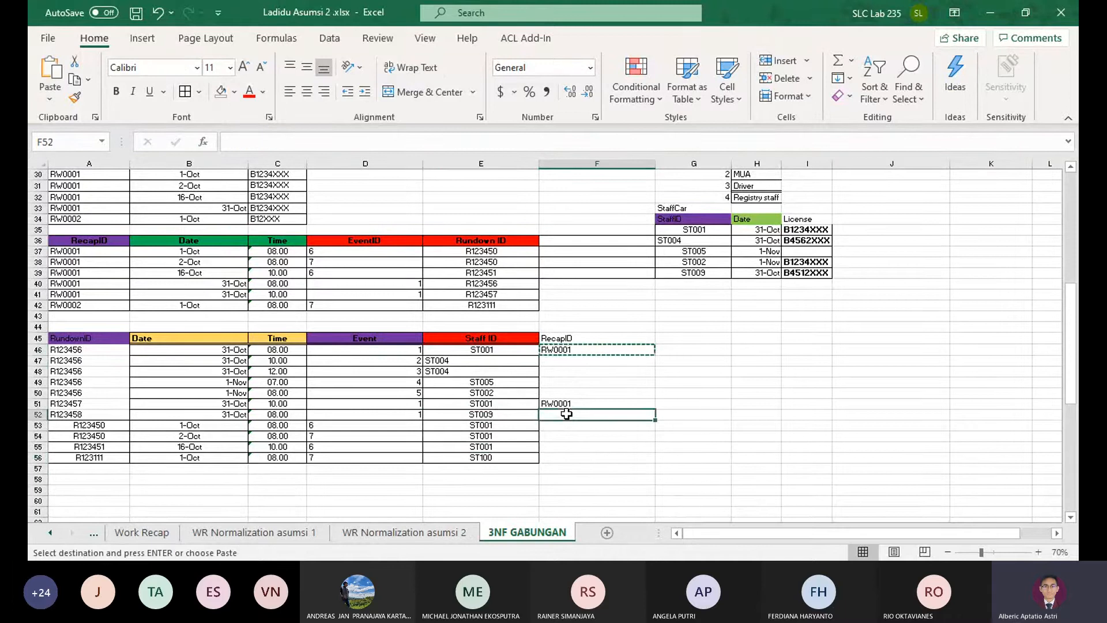
pyautogui.click(571, 427)
pyautogui.hotkey('ctrl', 'v')
pyautogui.click(573, 436)
pyautogui.hotkey('ctrl', 'v')
pyautogui.click(573, 447)
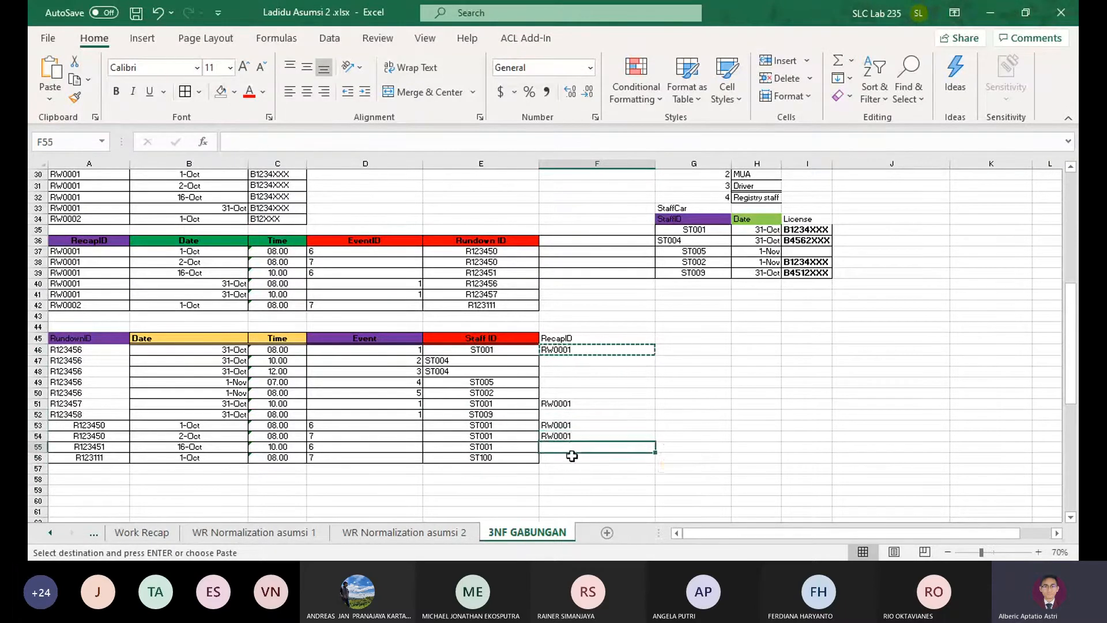
pyautogui.hotkey('ctrl', 'v')
pyautogui.click(577, 457)
pyautogui.hotkey('ctrl', 'v')
pyautogui.press('F2')
pyautogui.press('BackSpace')
pyautogui.write('2')
pyautogui.press('Return')
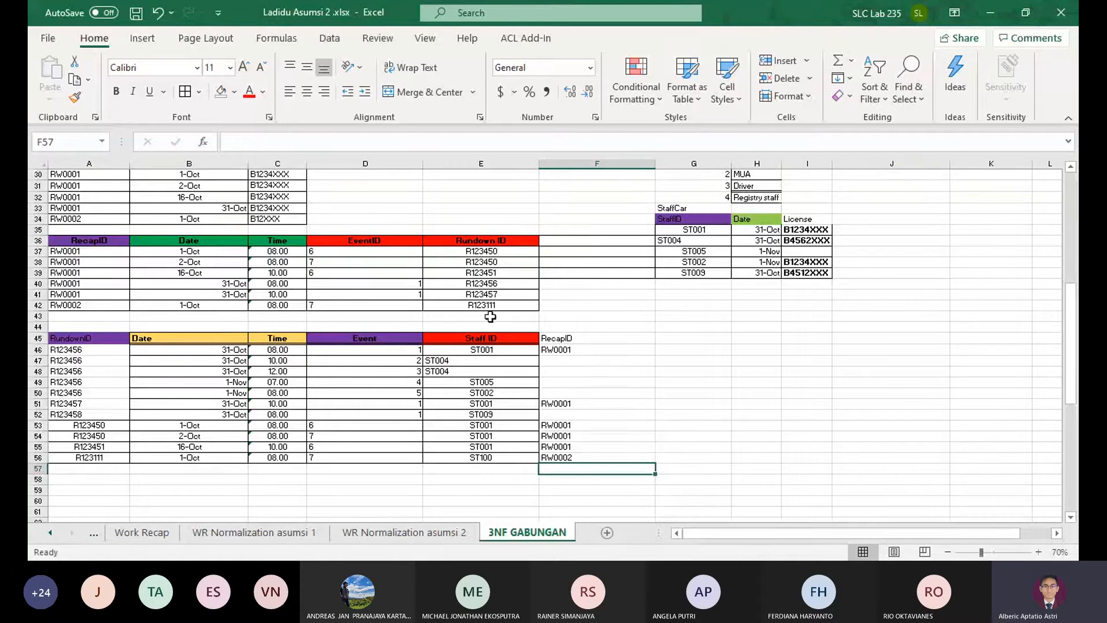
# Try deleting the recap detail table cells A36:F42 and undo the deletion
pyautogui.moveTo(80, 239); pyautogui.dragTo(588, 305)
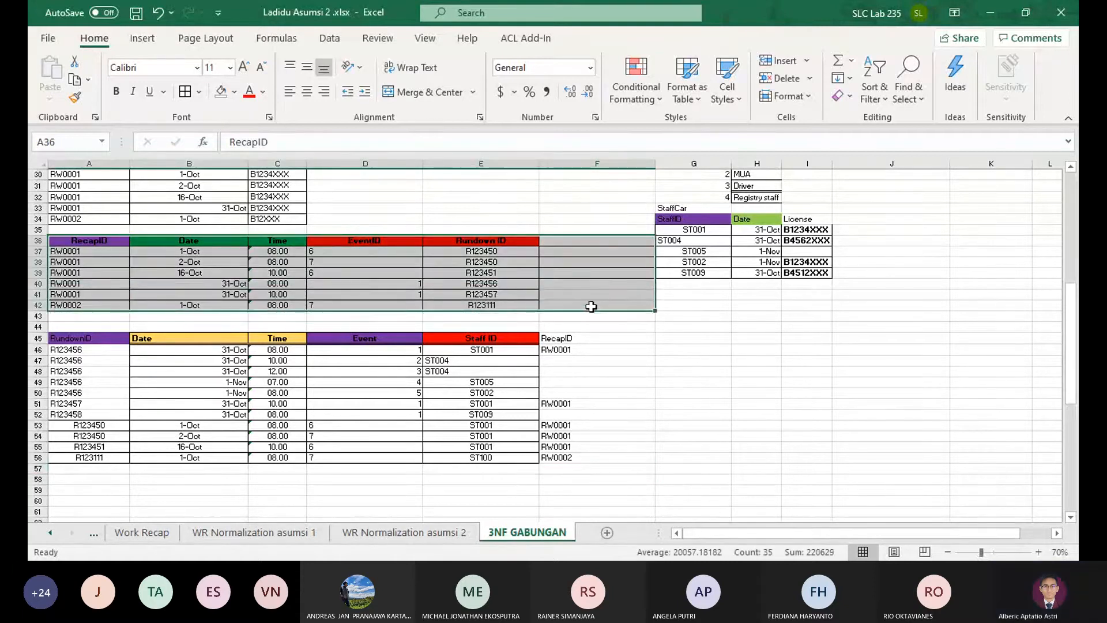
pyautogui.click(765, 77)
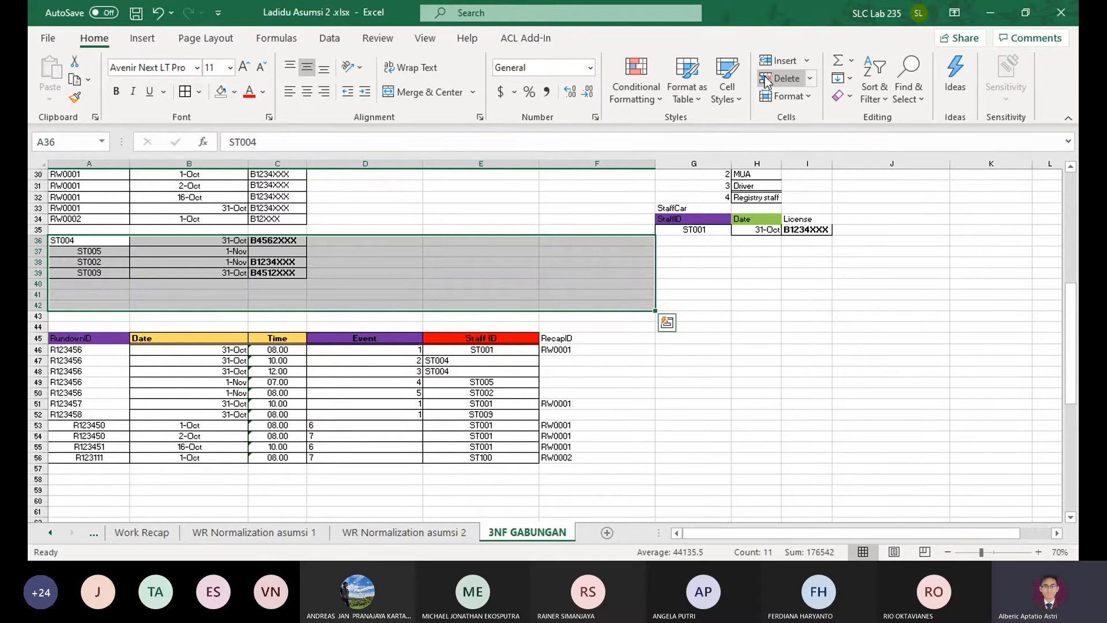
pyautogui.hotkey('ctrl', 'z')
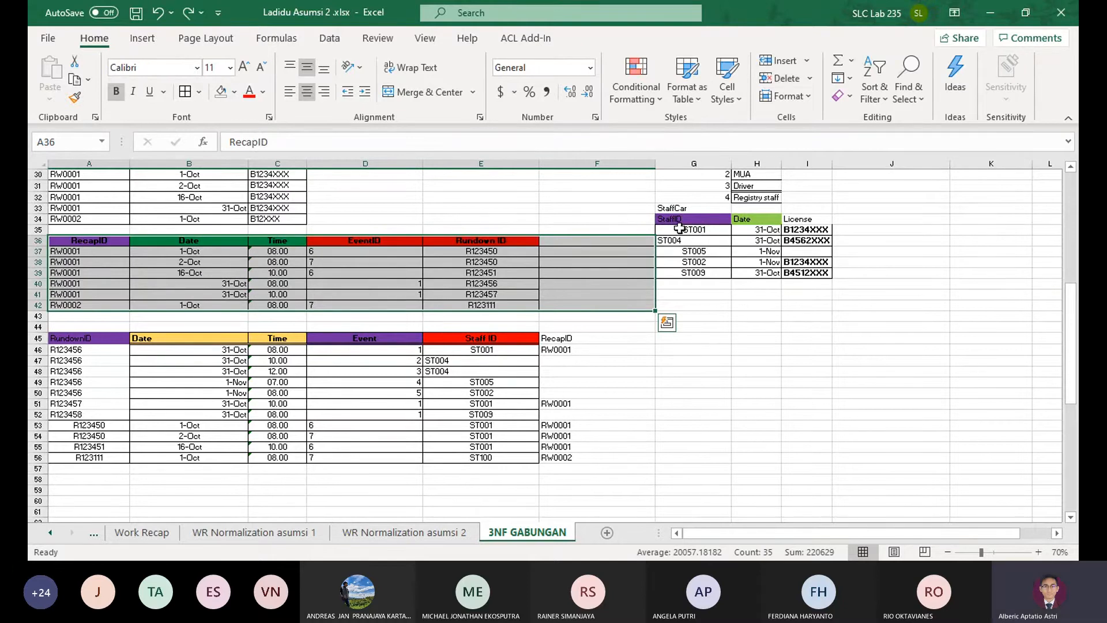
# Move the StaffCar table from G33:I39 to G45, beside the rundown table
pyautogui.moveTo(671, 206); pyautogui.dragTo(807, 273)
pyautogui.hotkey('ctrl', 'c')
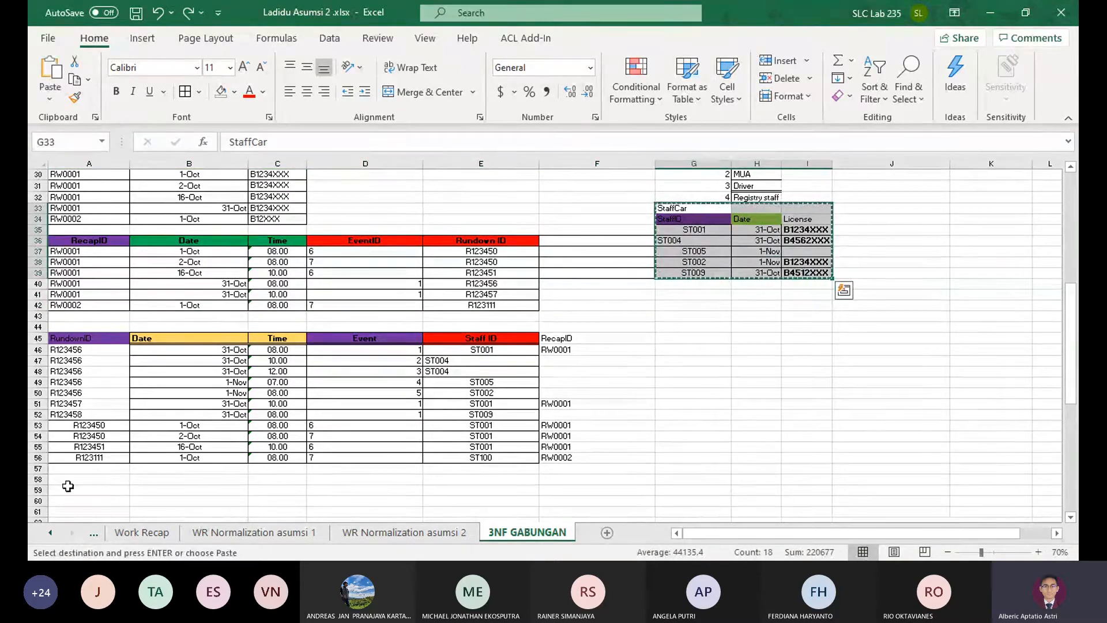
pyautogui.click(674, 338)
pyautogui.press('Return')
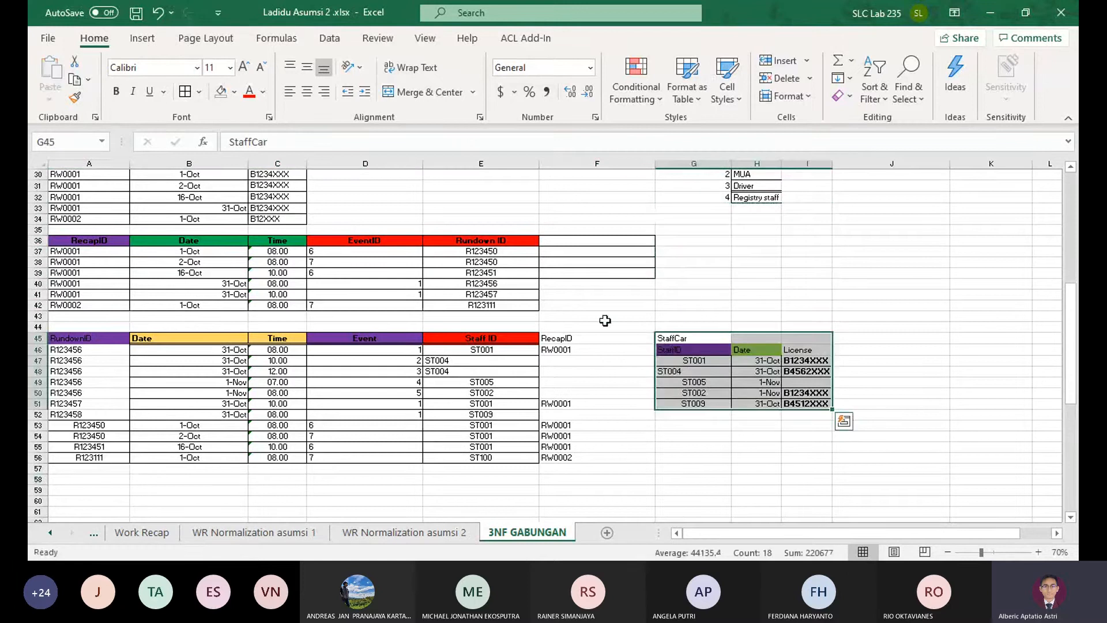
# Delete rows 36 to 43 holding the recap detail table with EventID and Rundown ID
pyautogui.moveTo(38, 240); pyautogui.dragTo(37, 316)
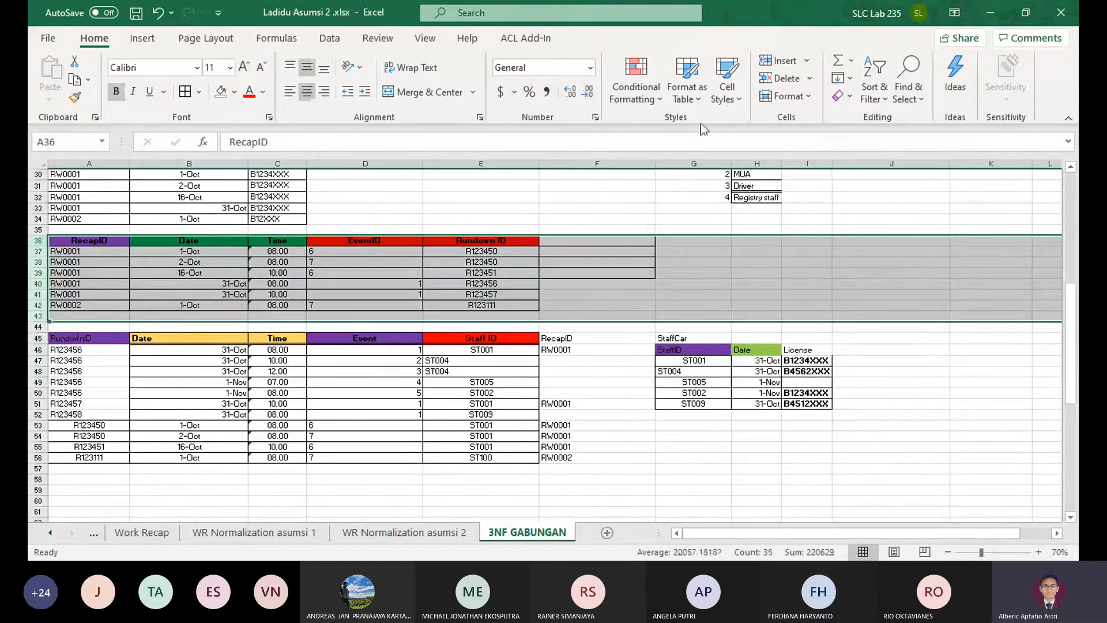
pyautogui.click(767, 80)
pyautogui.click(807, 295)
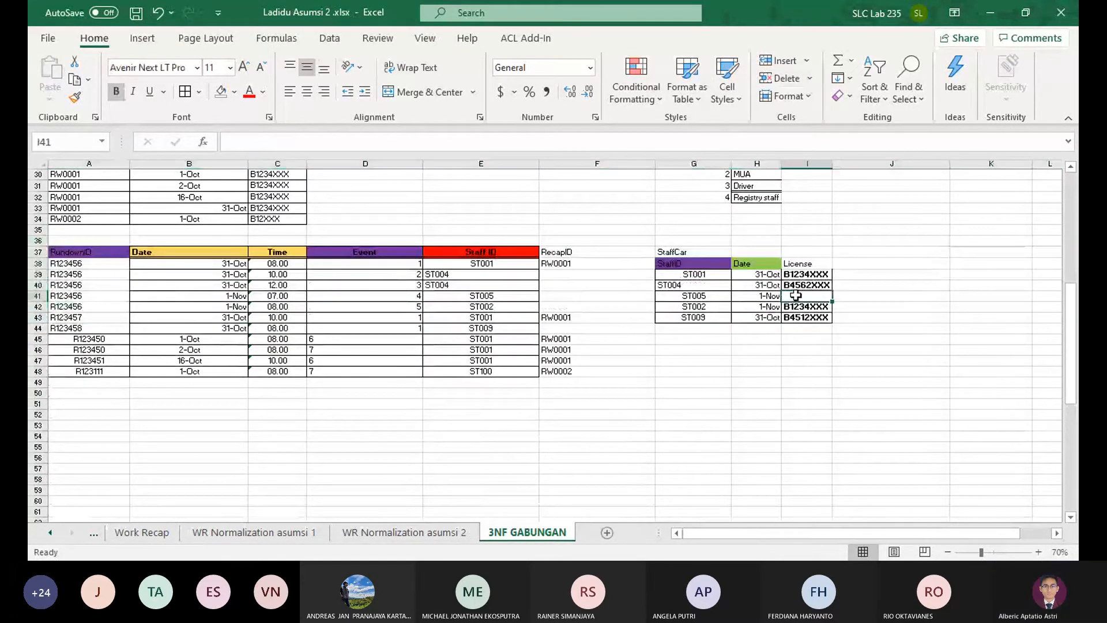
# Shift the StaffCar table's StaffID, Date and License columns one column over to H38:J43
pyautogui.scroll(2, 862, 295)
pyautogui.scroll(2, 861, 295)
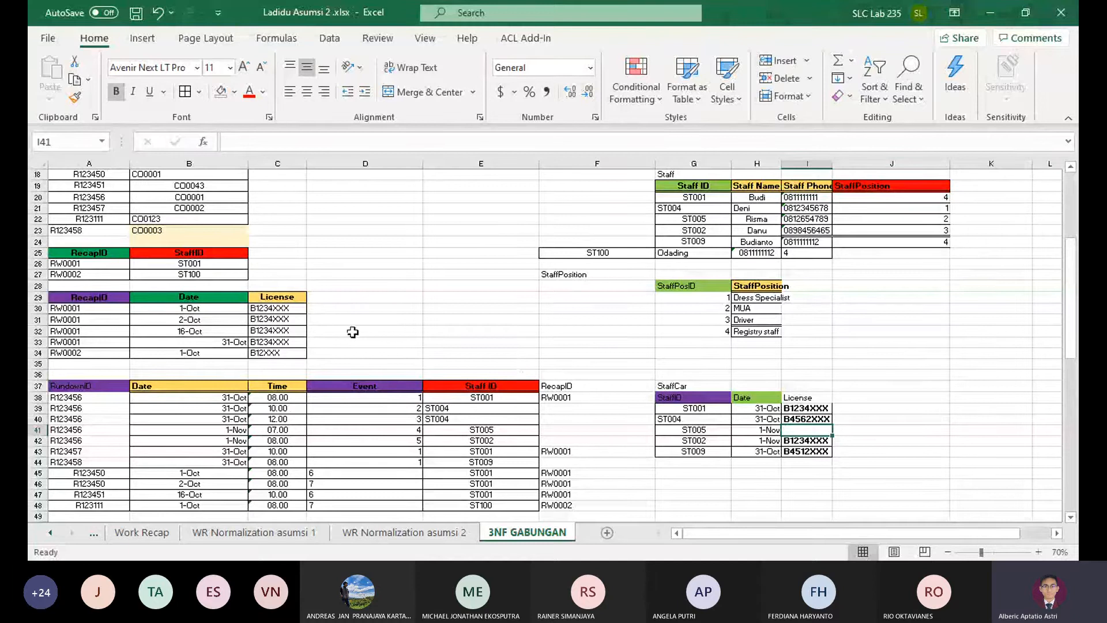
pyautogui.moveTo(688, 393); pyautogui.dragTo(807, 450)
pyautogui.moveTo(737, 395); pyautogui.dragTo(800, 396)
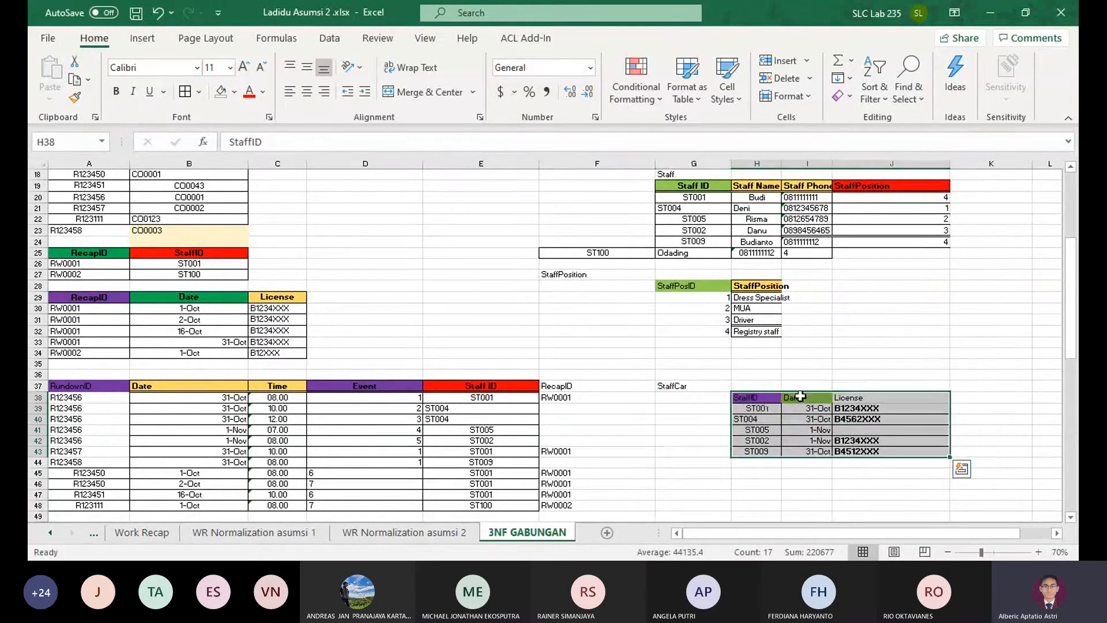
# Copy the RecapID header from A29 into G38 as the first column of the StaffCar table
pyautogui.click(101, 297)
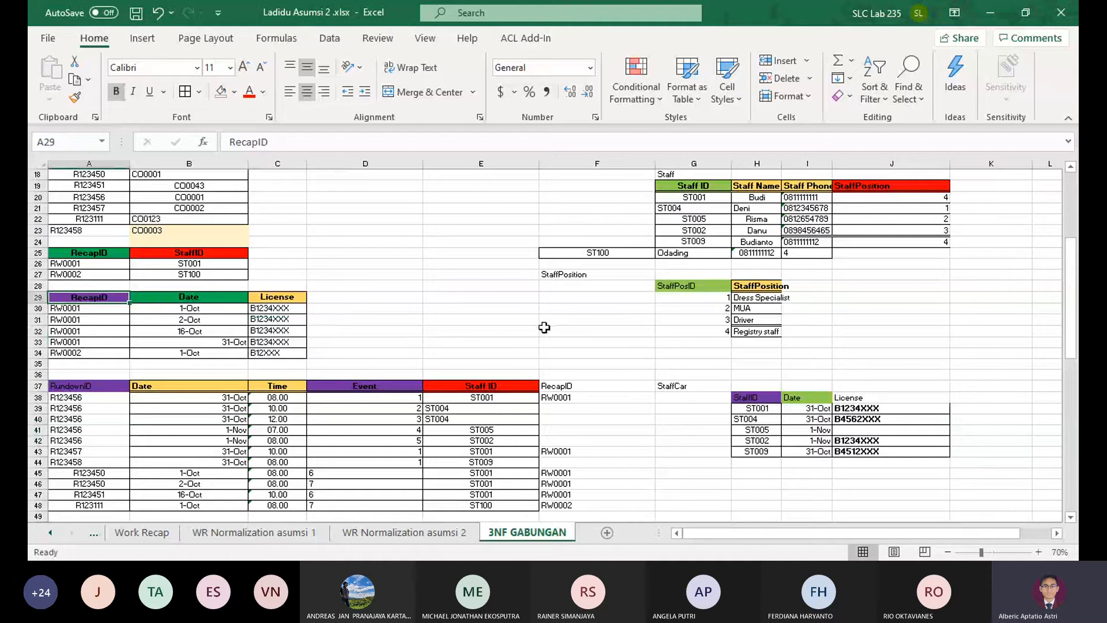
pyautogui.hotkey('ctrl', 'c')
pyautogui.click(691, 397)
pyautogui.hotkey('ctrl', 'v')
pyautogui.click(713, 417)
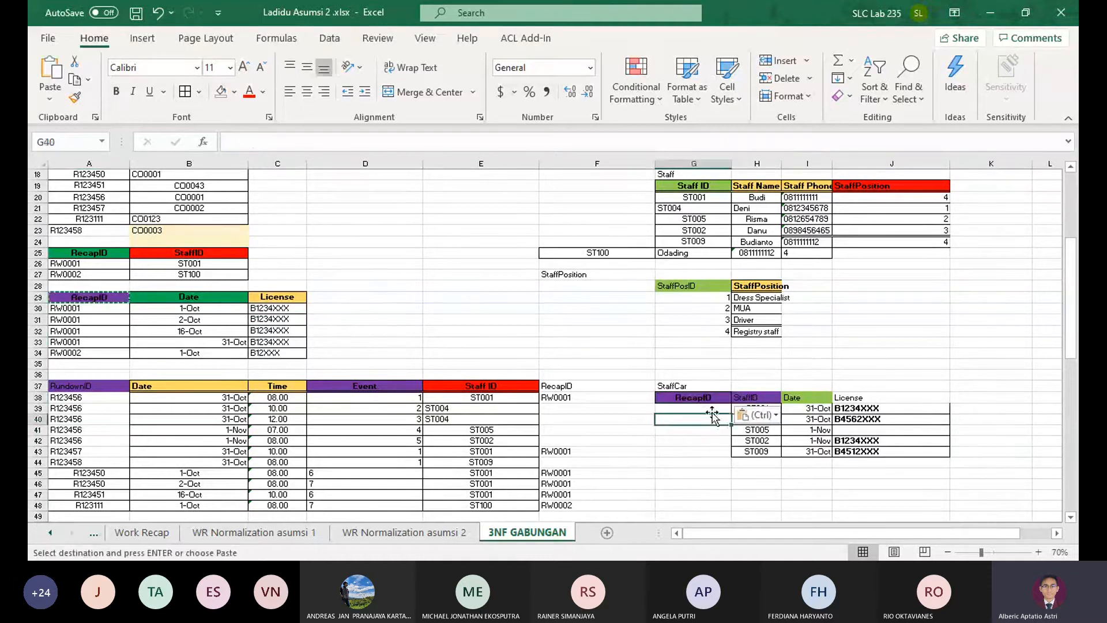
pyautogui.click(712, 408)
pyautogui.press('Escape')
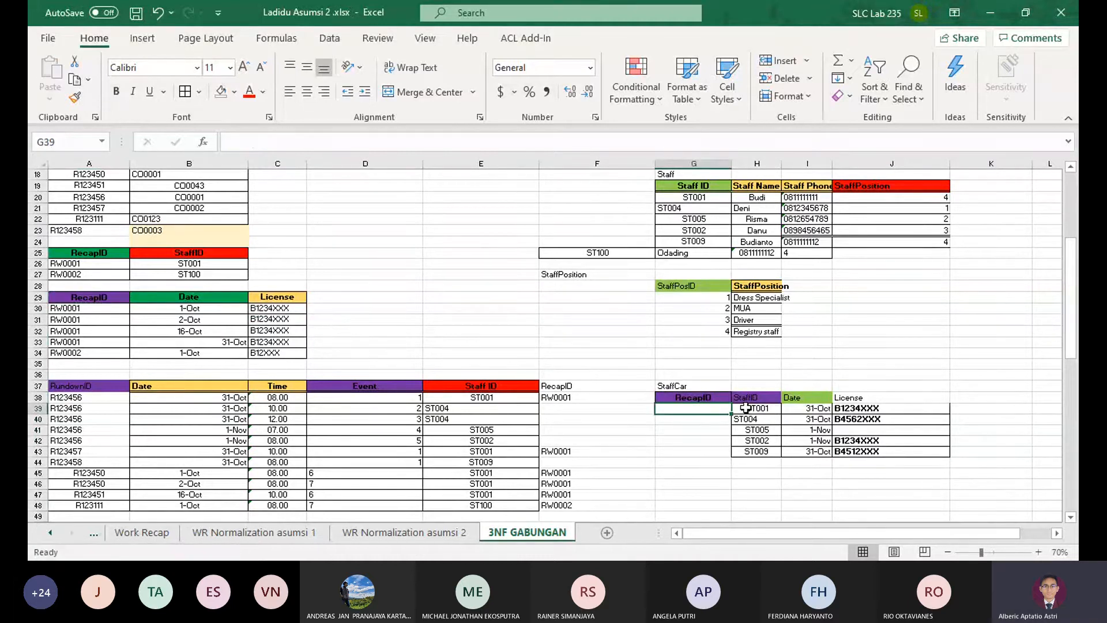
pyautogui.click(706, 397)
pyautogui.click(750, 396)
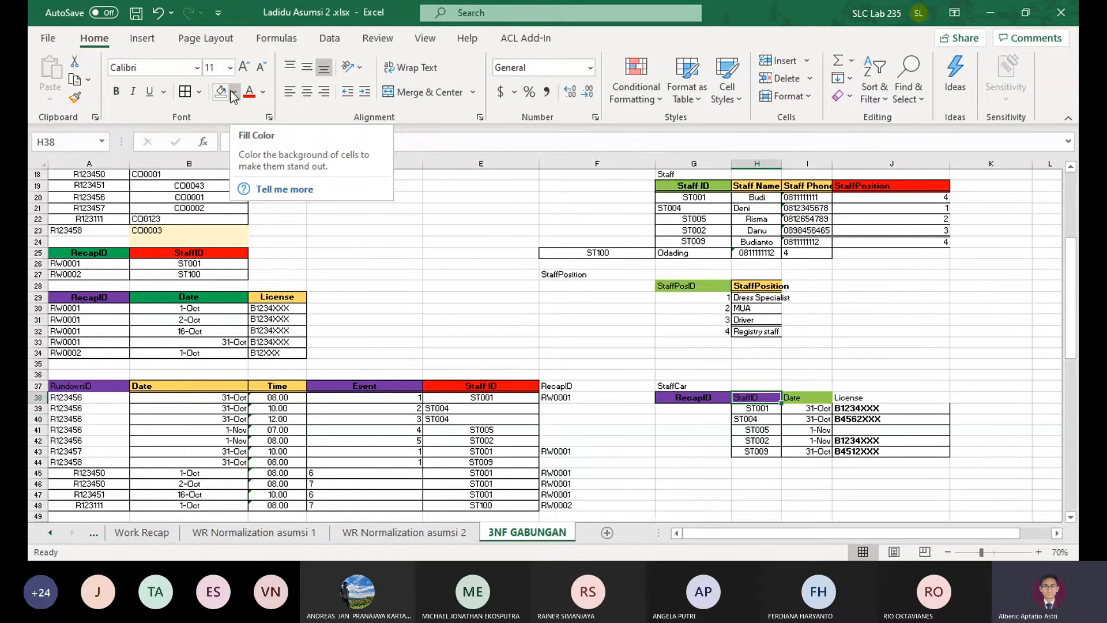
pyautogui.scroll(2, 337, 235)
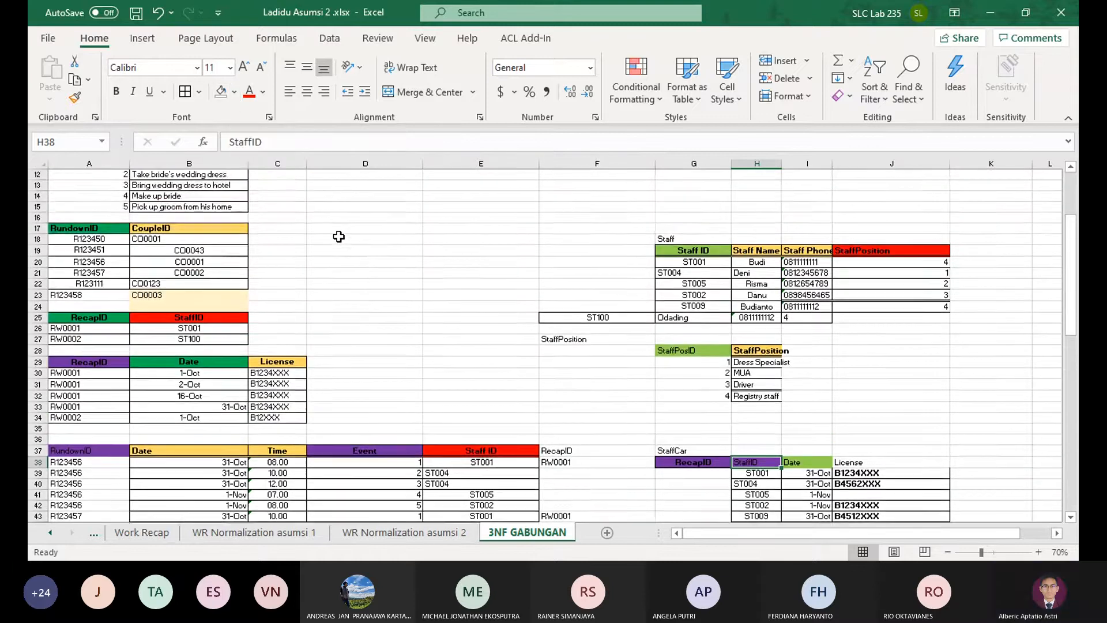
pyautogui.scroll(-1, 342, 238)
pyautogui.scroll(-3, 346, 240)
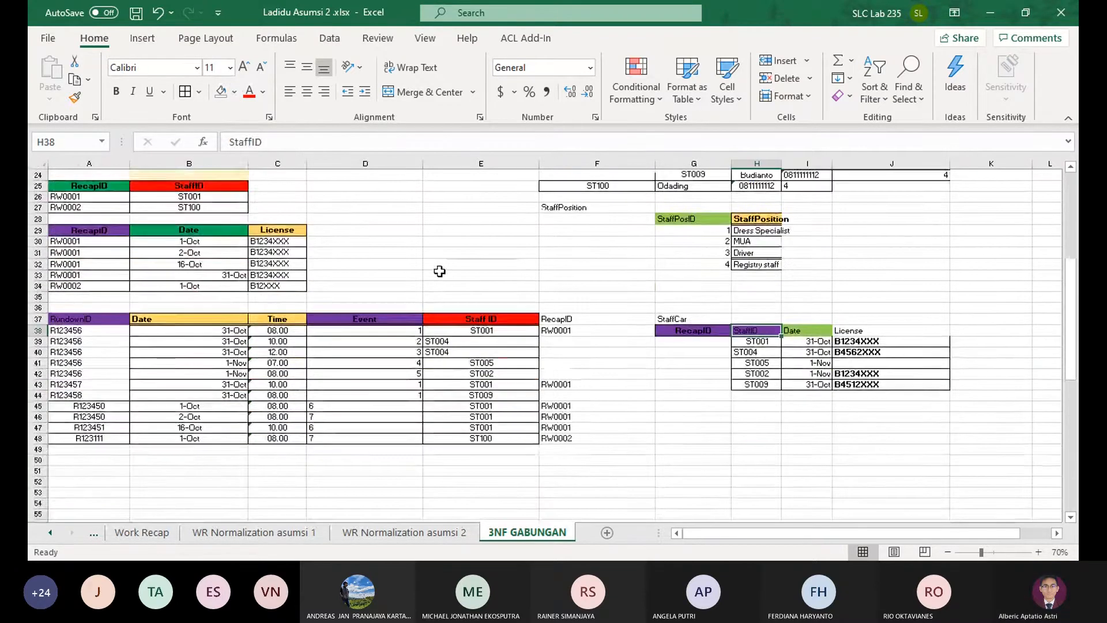
# Copy RW0001 from A30 into G39 as the RecapID of the first StaffCar row
pyautogui.click(691, 351)
pyautogui.click(699, 341)
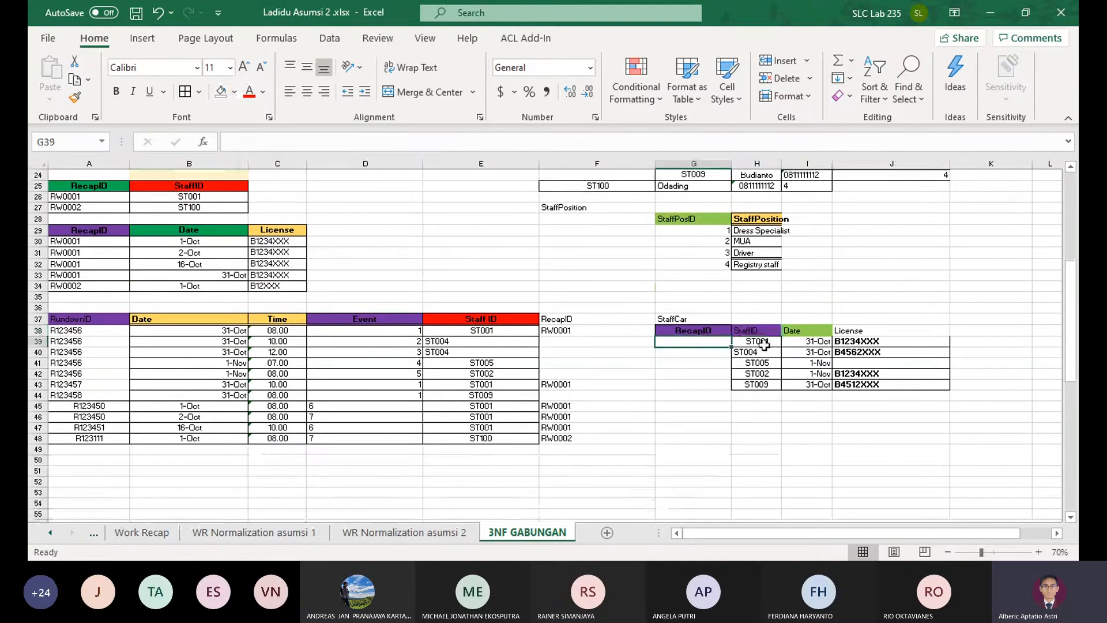
pyautogui.click(105, 245)
pyautogui.hotkey('ctrl', 'c')
pyautogui.click(697, 340)
pyautogui.hotkey('ctrl', 'v')
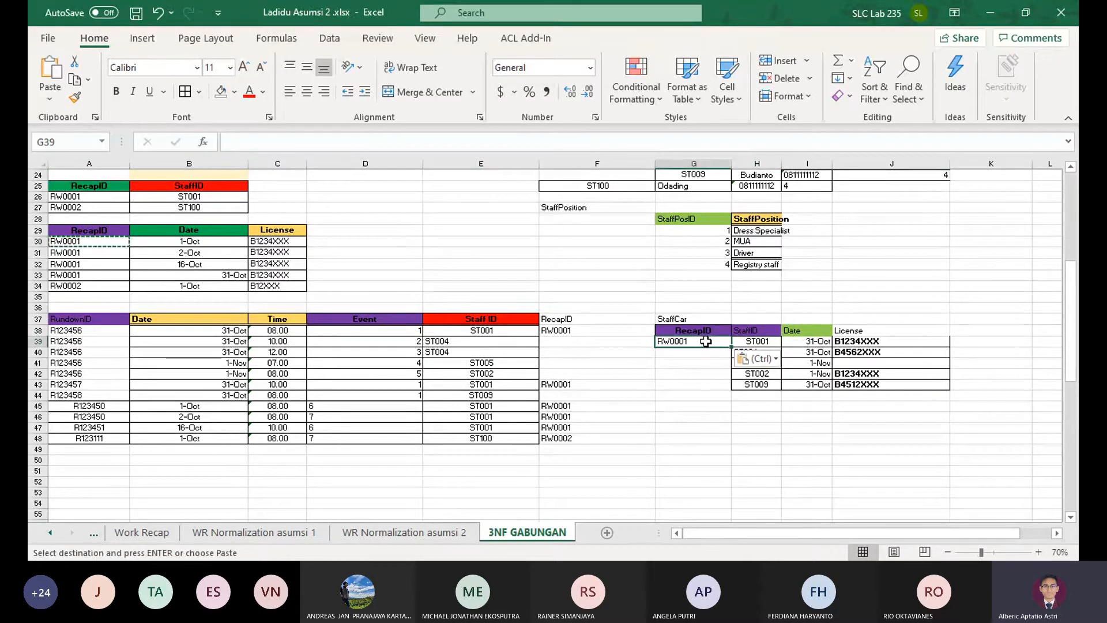
# Add a StaffCar record in row 44 with RecapID RW0002, StaffID ST100, date 1-Oct and license B12XXX
pyautogui.click(708, 395)
pyautogui.write('RW0001')
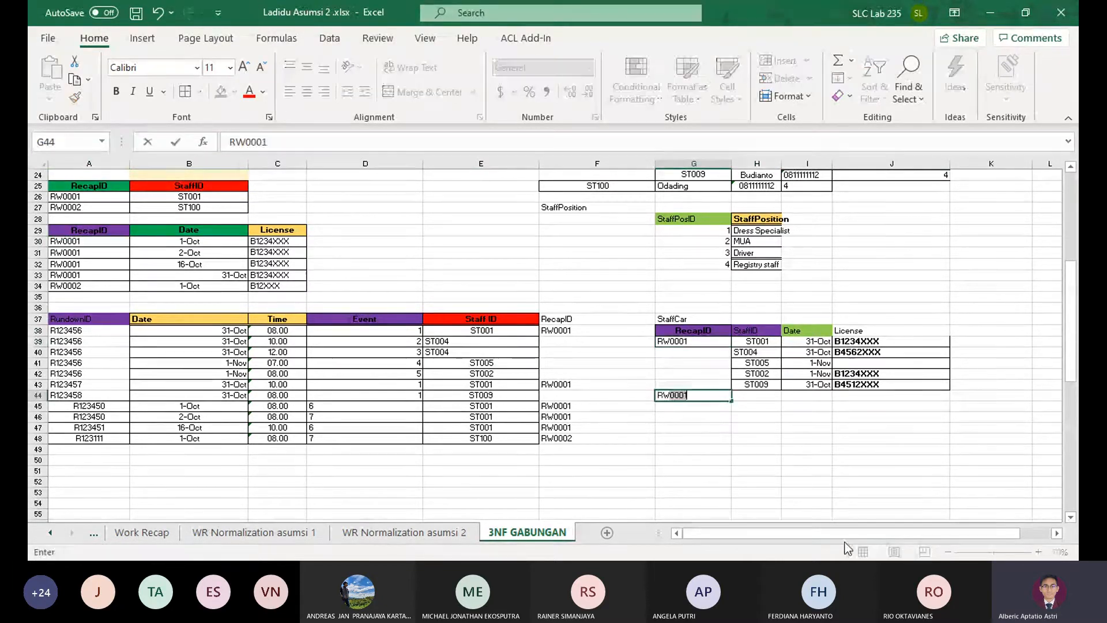
pyautogui.press('BackSpace')
pyautogui.write('2')
pyautogui.press('Tab')
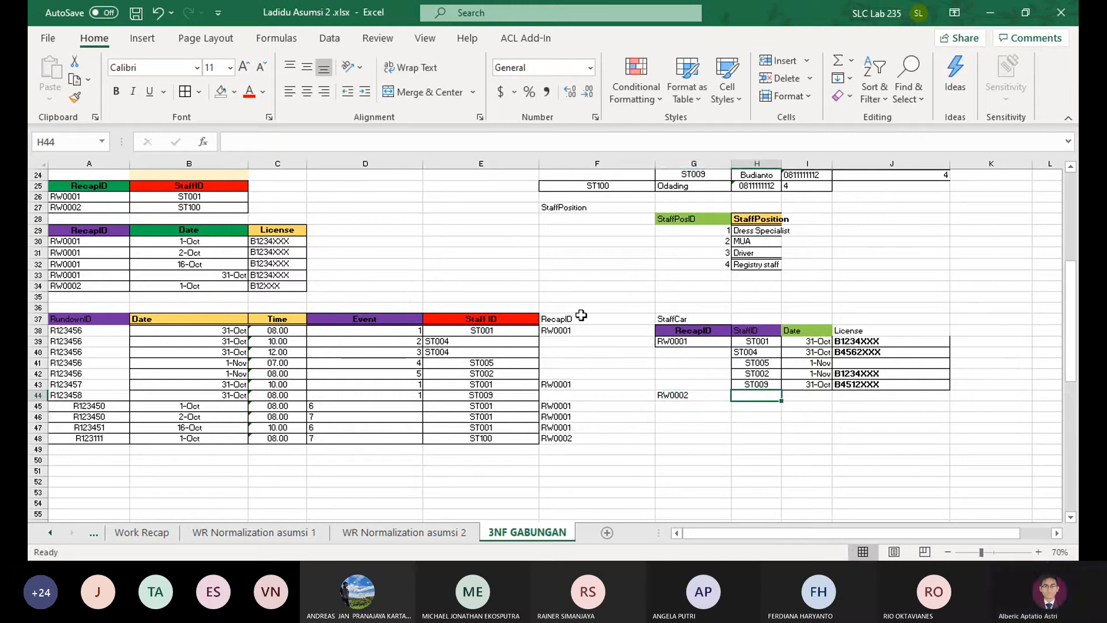
pyautogui.write('S')
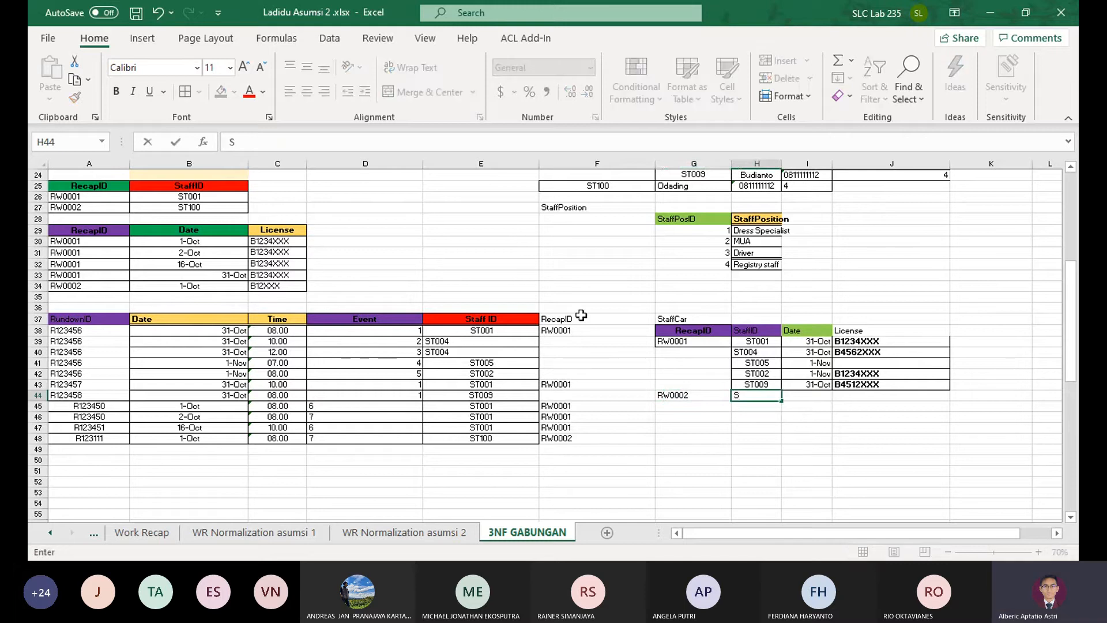
pyautogui.write('T100')
pyautogui.press('Tab')
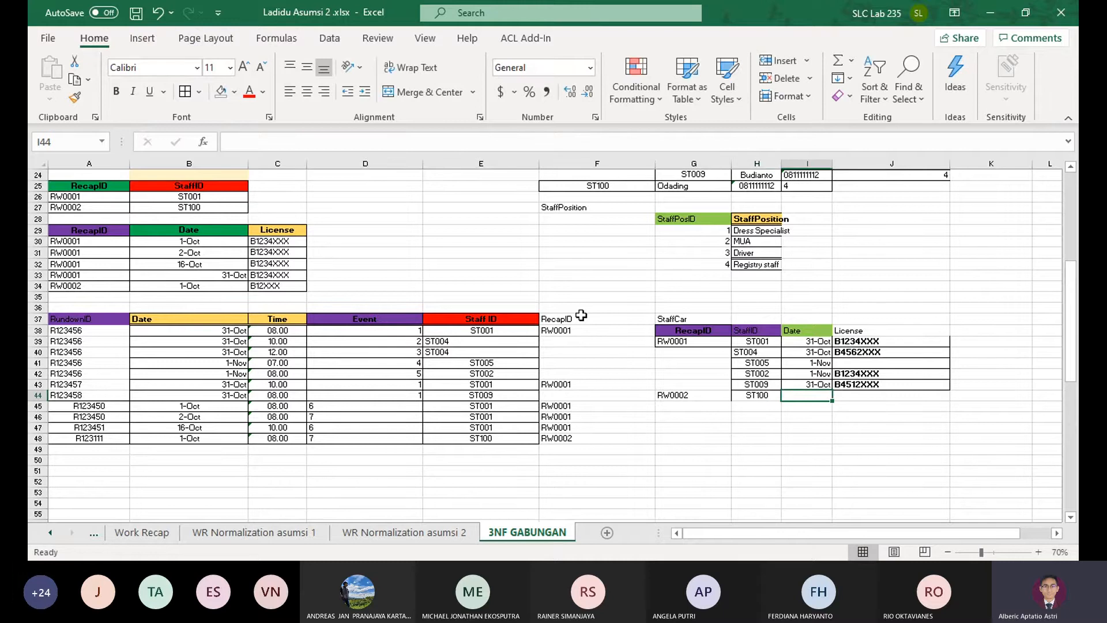
pyautogui.write('10')
pyautogui.press('Tab')
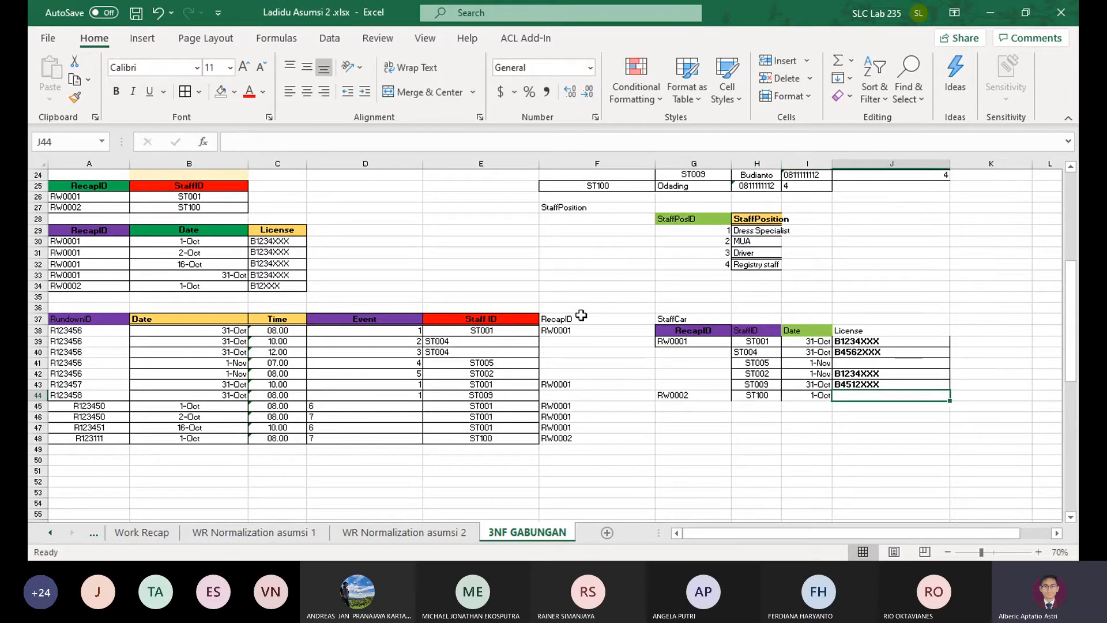
pyautogui.write('B1234XXX')
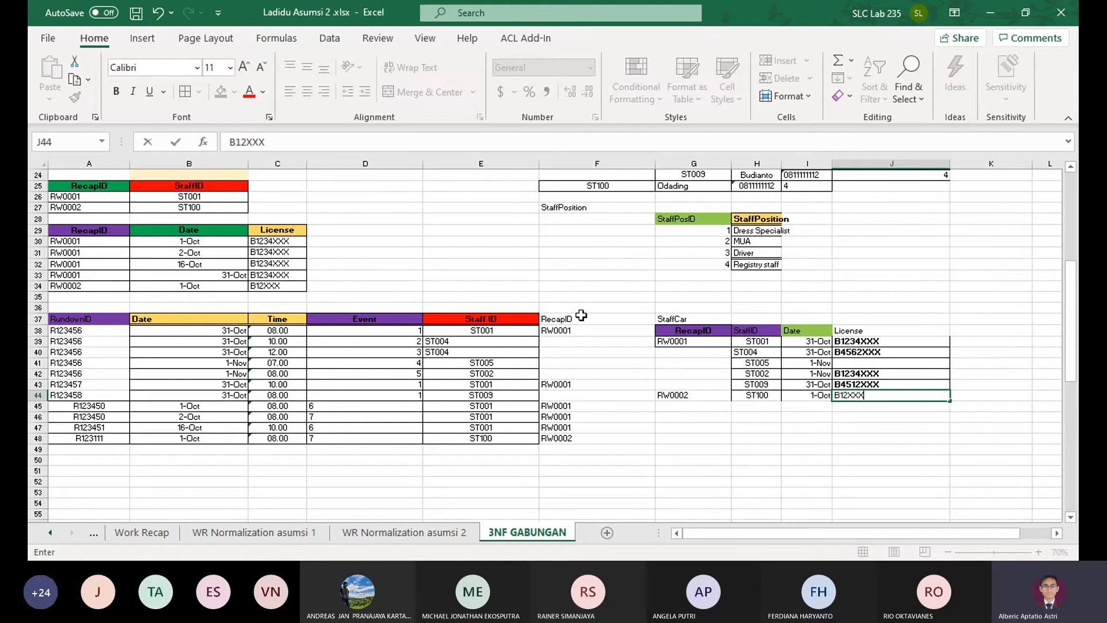
pyautogui.press('BackSpace')
pyautogui.press('Return')
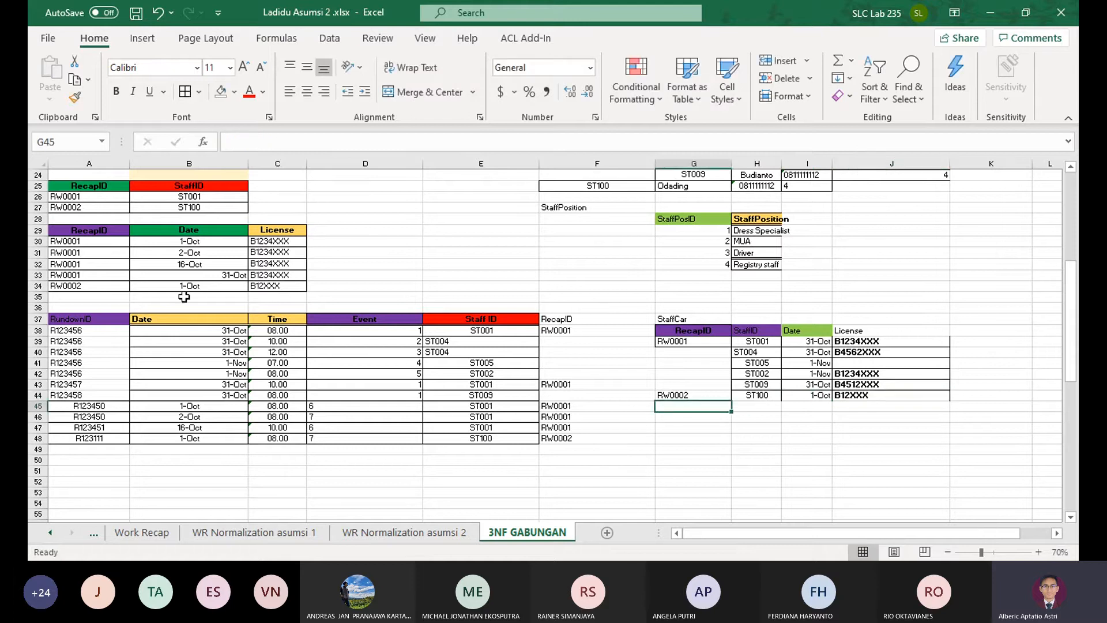
# Try deleting cells A29:D35 containing the recap license table and undo the deletion
pyautogui.moveTo(361, 294); pyautogui.dragTo(44, 227)
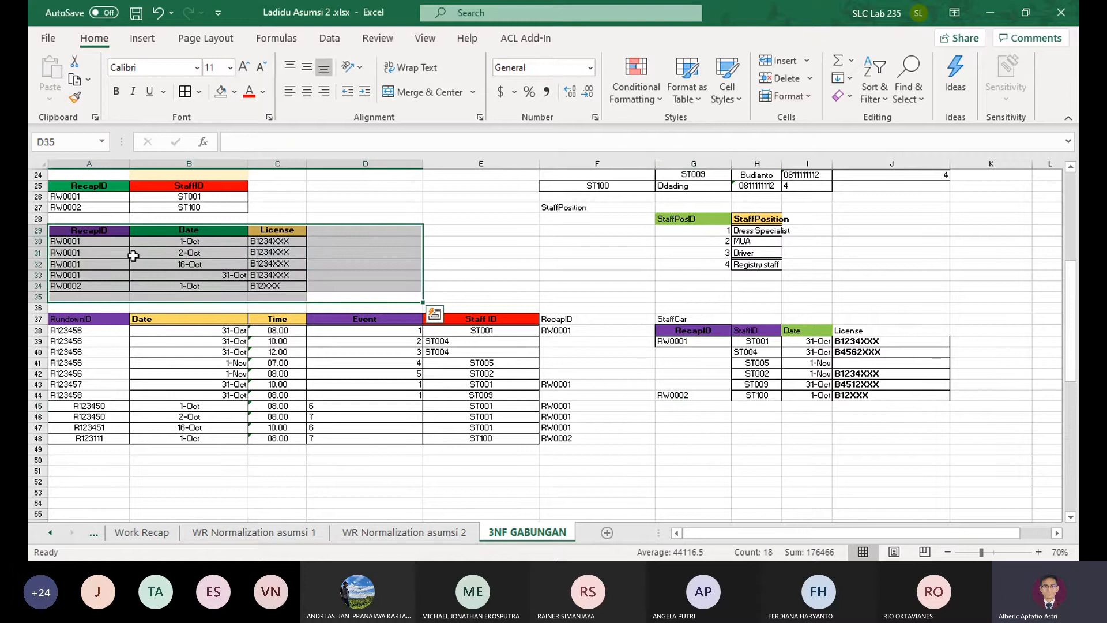
pyautogui.scroll(3, 759, 267)
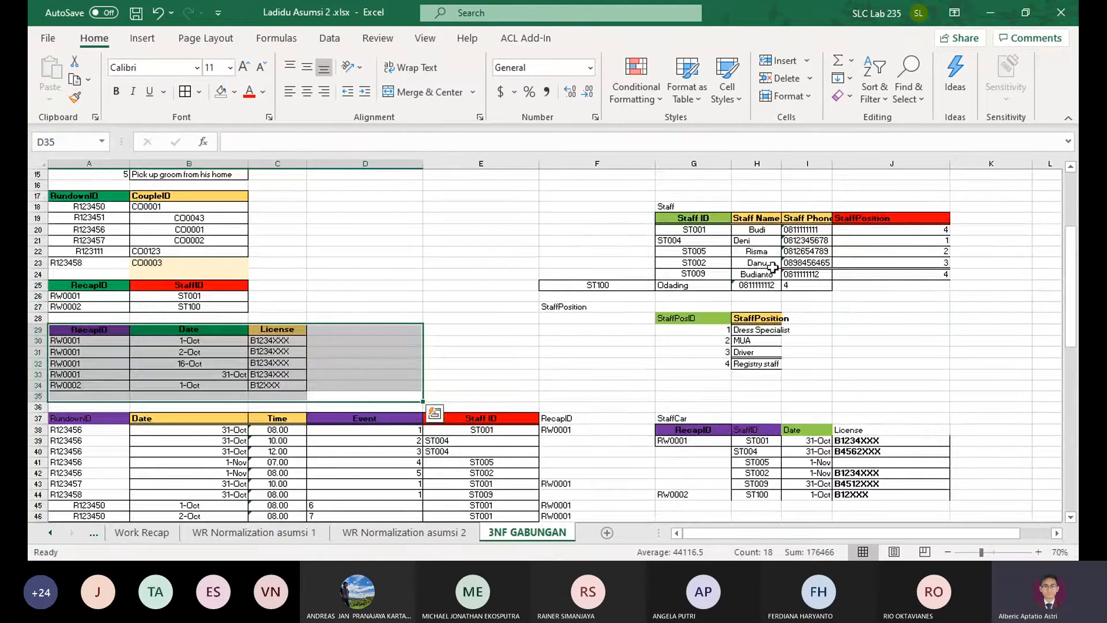
pyautogui.scroll(5, 772, 267)
pyautogui.scroll(-4, 775, 274)
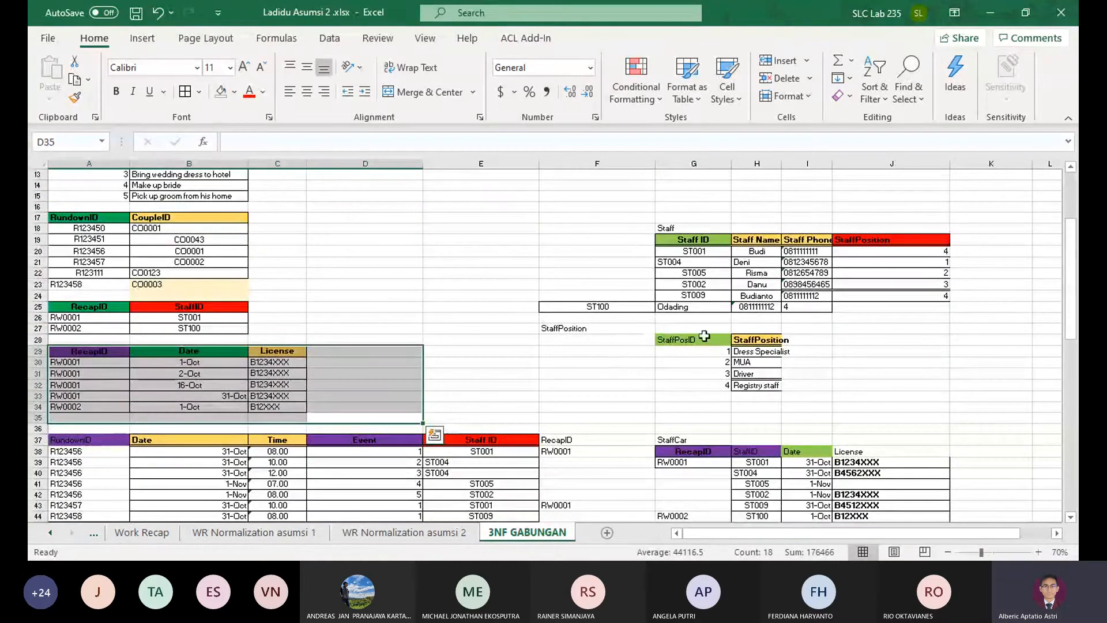
pyautogui.click(795, 77)
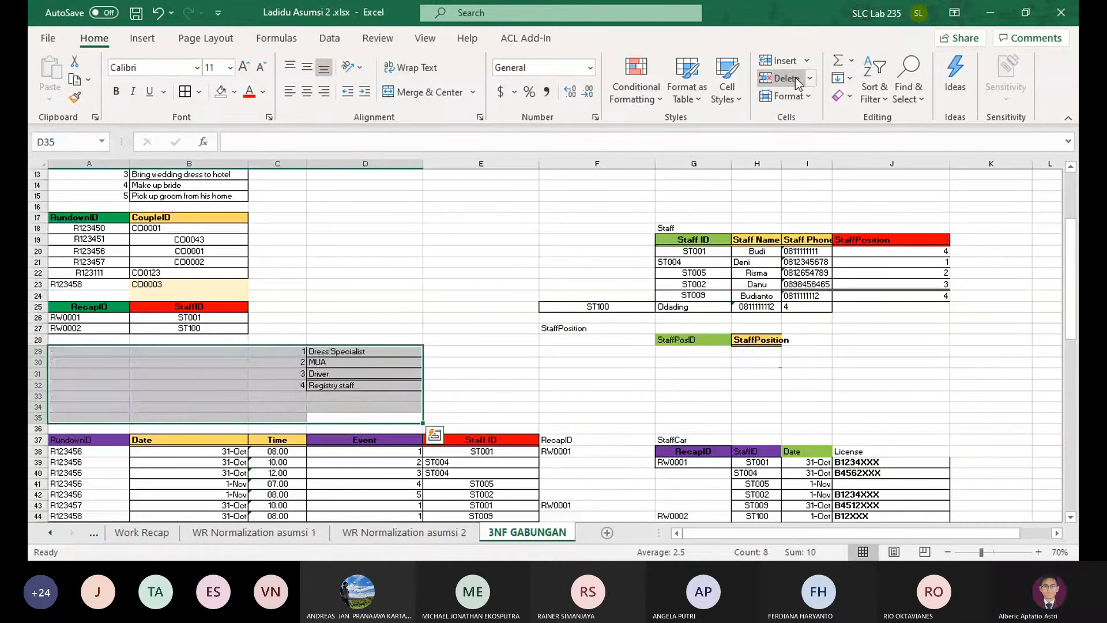
pyautogui.hotkey('ctrl', 'z')
# Move the StaffPosID and StaffPosition table from G28:H32 to A50, below the rundown table
pyautogui.moveTo(683, 339); pyautogui.dragTo(760, 385)
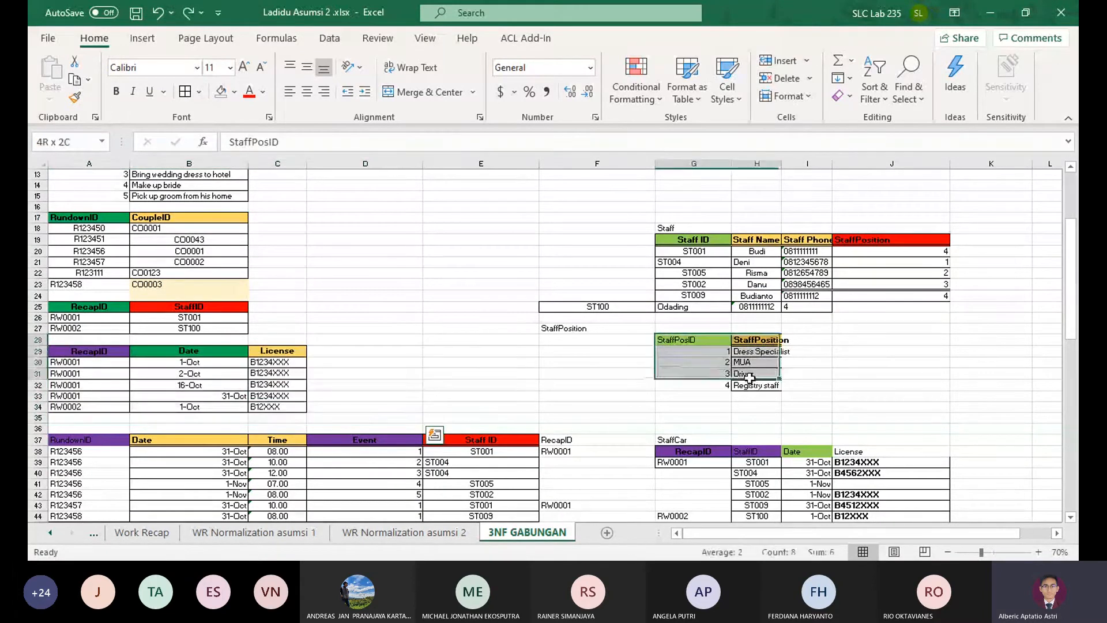
pyautogui.hotkey('ctrl', 'c')
pyautogui.scroll(-4, 434, 408)
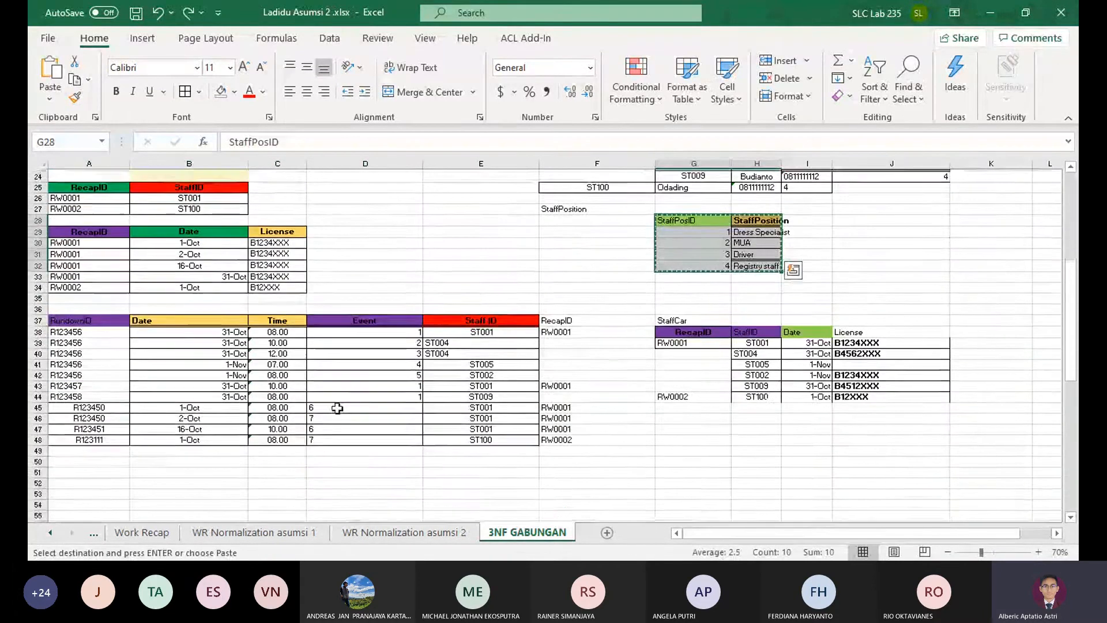
pyautogui.click(87, 448)
pyautogui.press('Return')
# Delete rows 29 to 35 holding the table with RecapID, Date and License
pyautogui.scroll(2, 84, 322)
pyautogui.moveTo(36, 286); pyautogui.dragTo(33, 345)
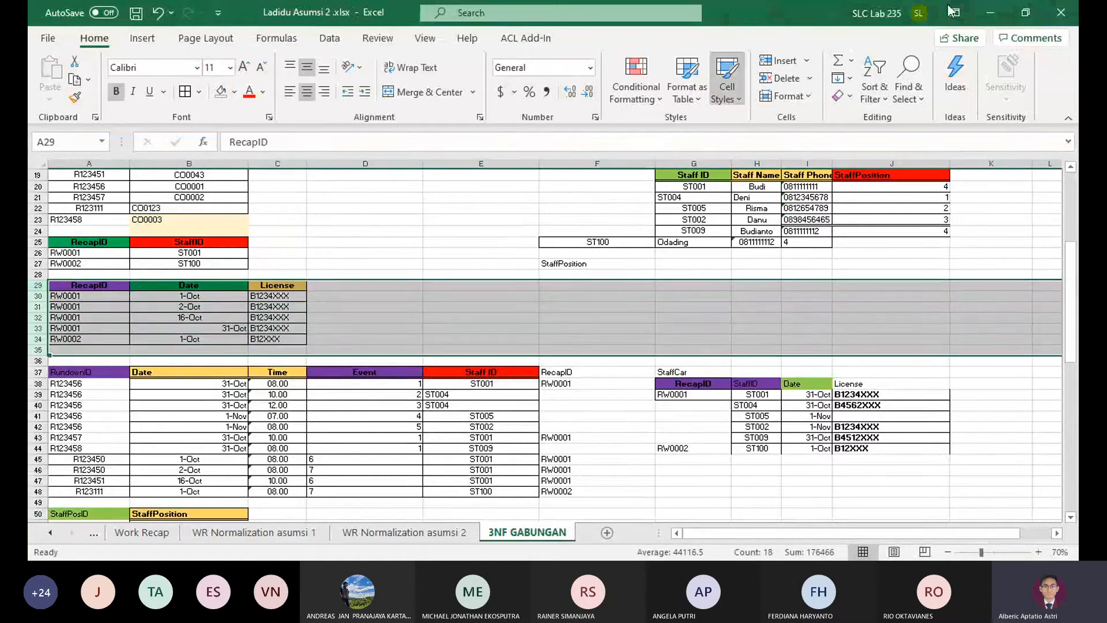
pyautogui.click(780, 78)
pyautogui.click(662, 242)
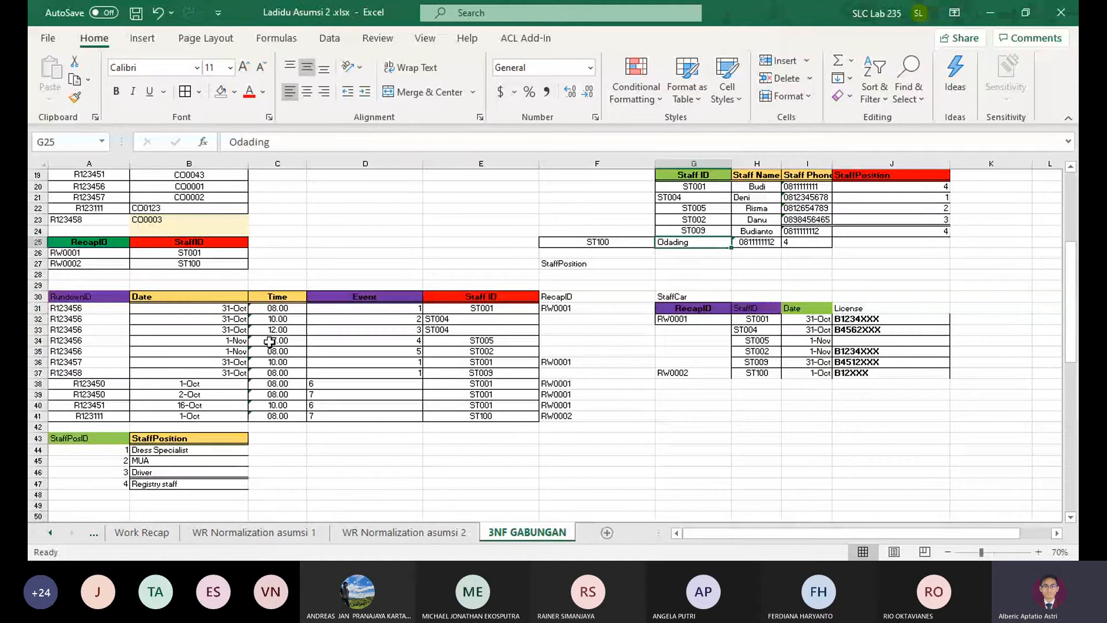
pyautogui.hotkey('ctrl', 'z')
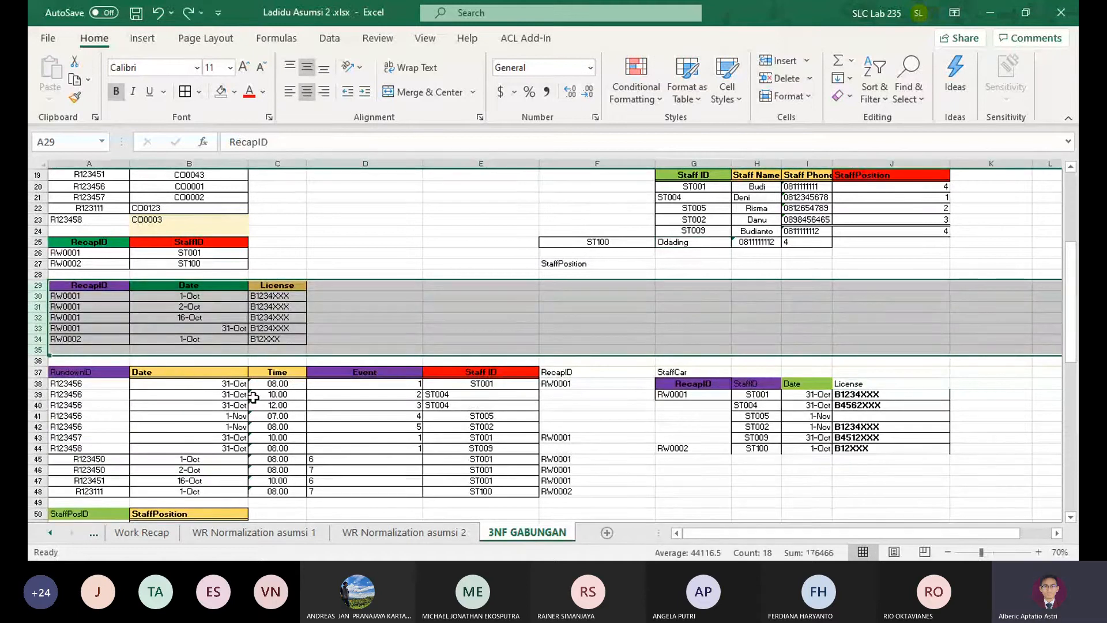
pyautogui.click(779, 79)
# Try deleting cells G1:K16 around the leftover RundownEvent label and undo the deletion
pyautogui.scroll(2, 756, 242)
pyautogui.scroll(4, 756, 242)
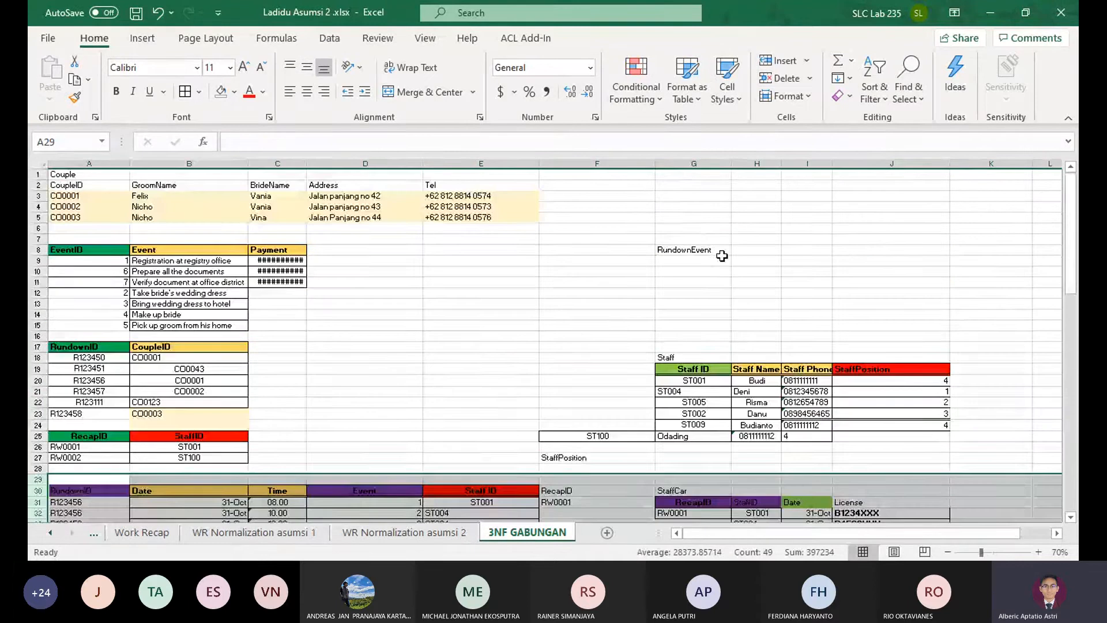
pyautogui.moveTo(681, 173); pyautogui.dragTo(978, 337)
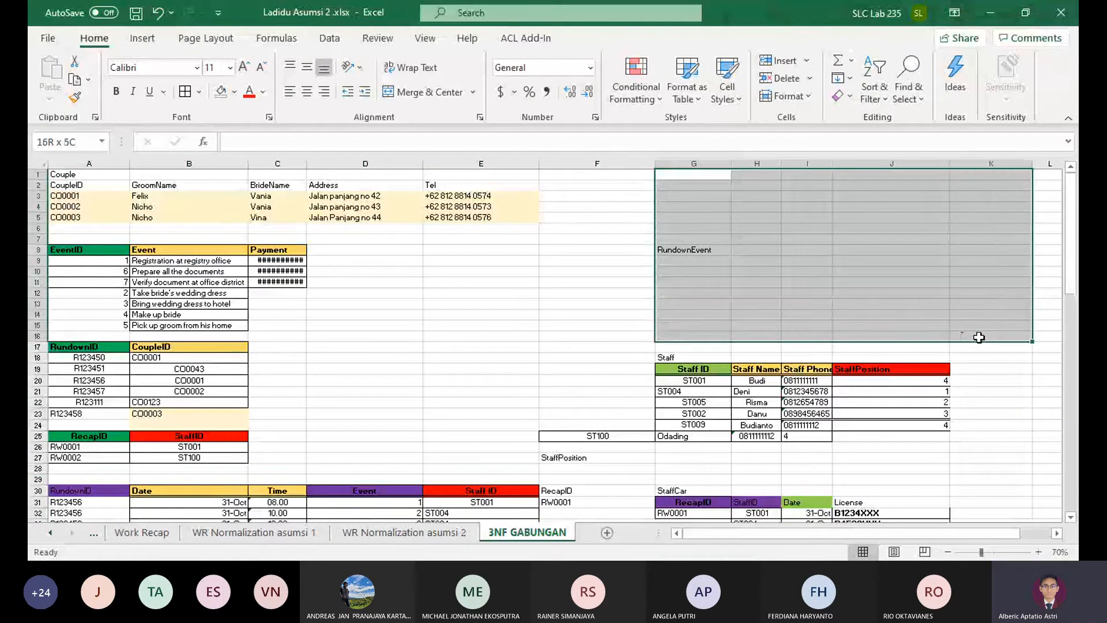
pyautogui.click(770, 82)
pyautogui.hotkey('ctrl', 'z')
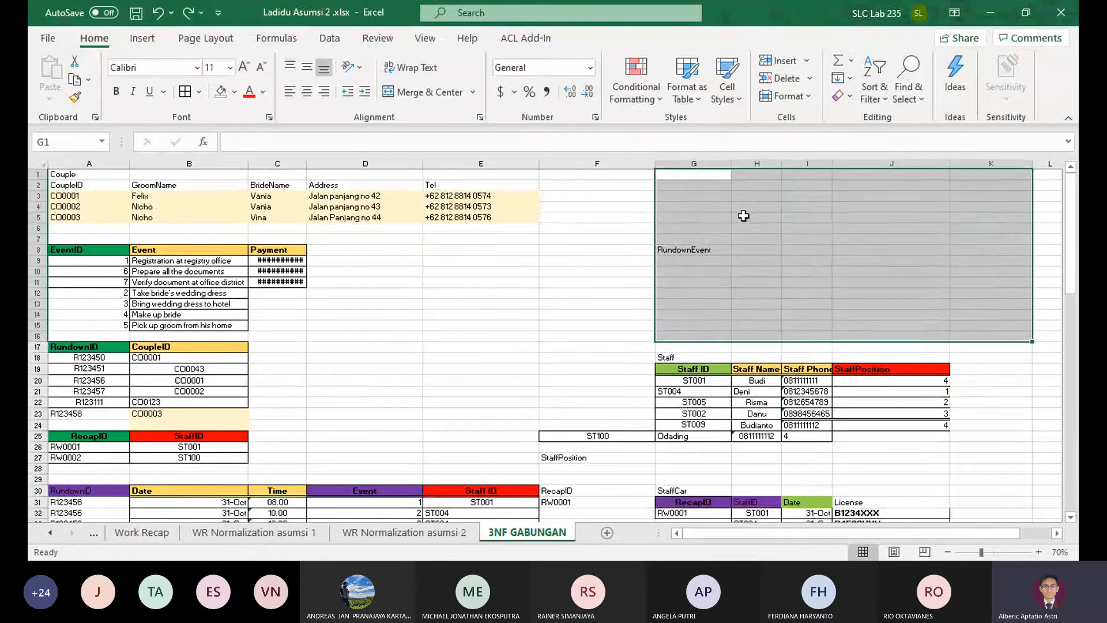
# Undo the deletion of rows 29 to 35 and the StaffPosition table move, and redo both changes
pyautogui.scroll(-5, 732, 231)
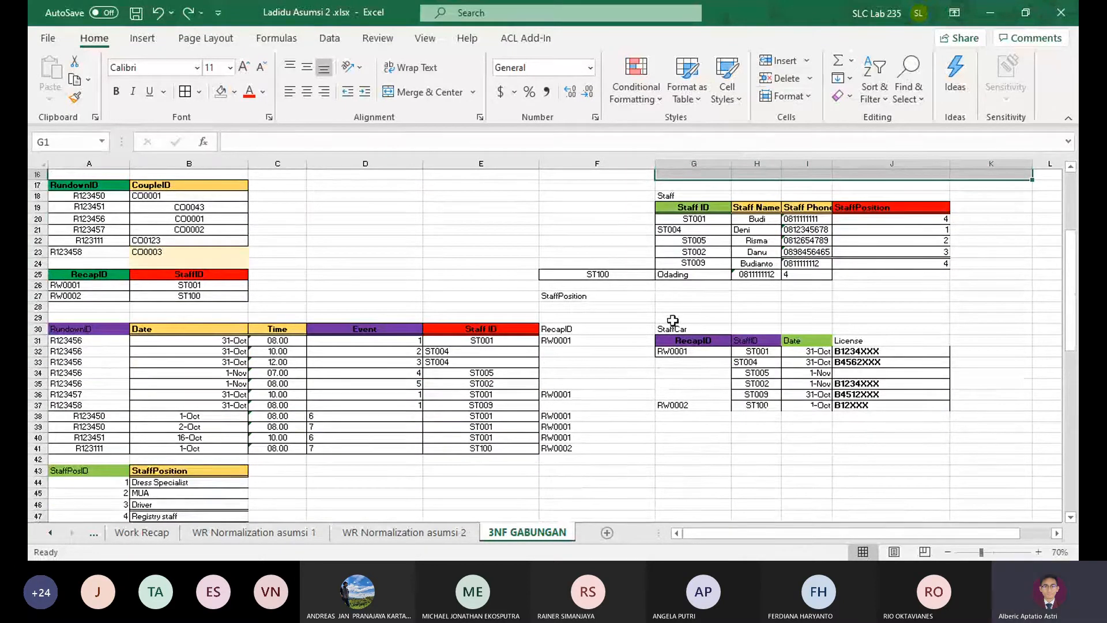
pyautogui.click(666, 306)
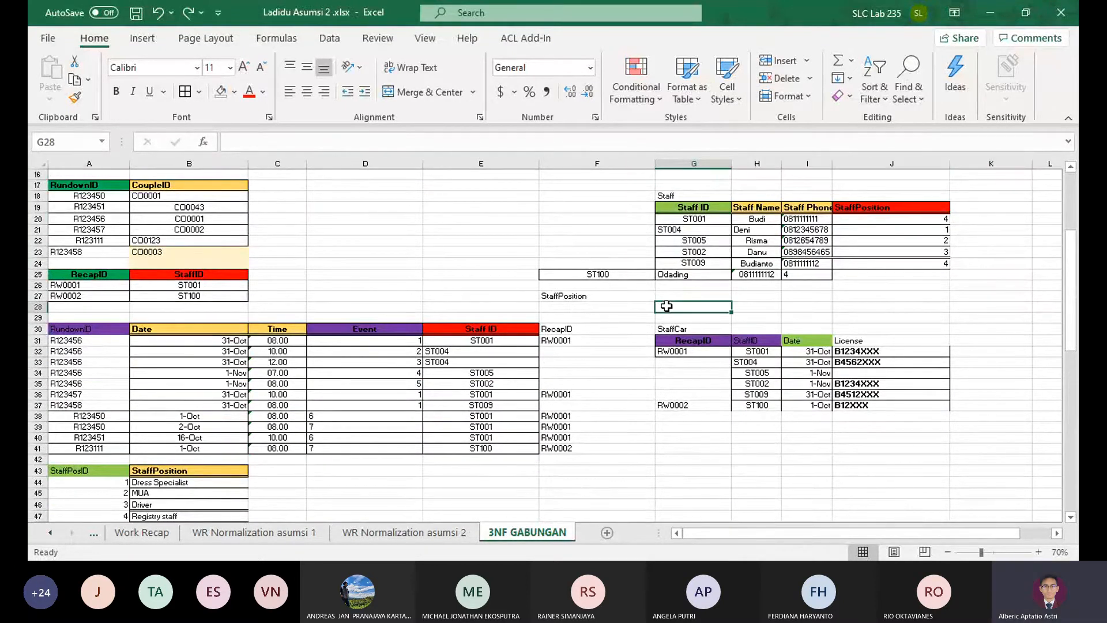
pyautogui.hotkey('ctrl', 'z')
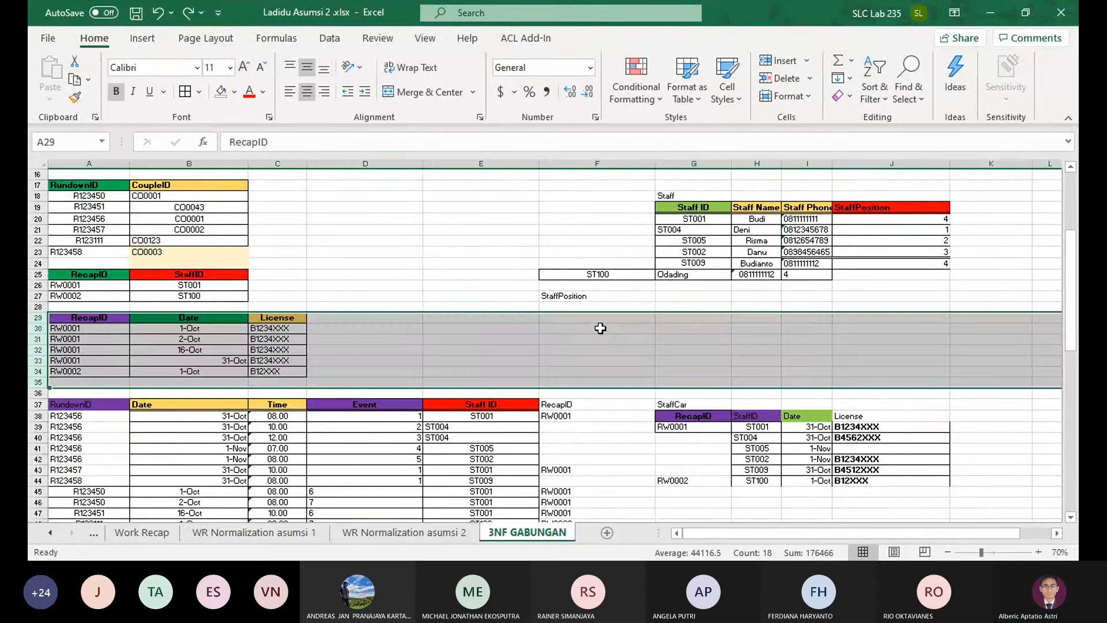
pyautogui.hotkey('ctrl', 'z')
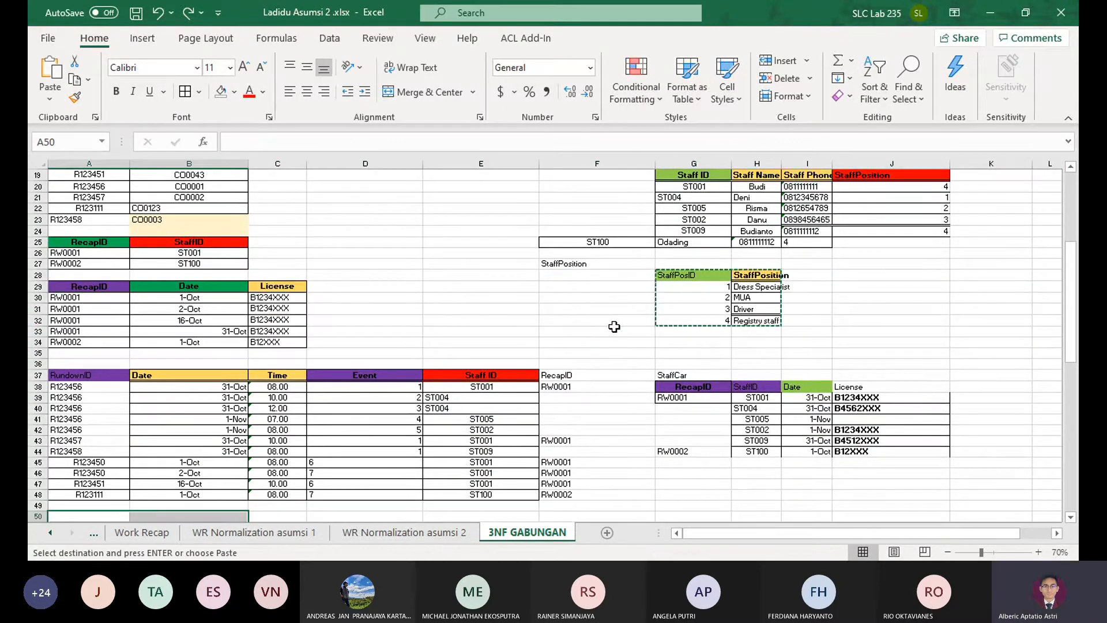
pyautogui.hotkey('ctrl', 'y')
pyautogui.hotkey('ctrl', 'y')
# Clear the leftover StaffPosition label from cell F27
pyautogui.click(646, 310)
pyautogui.moveTo(681, 298); pyautogui.dragTo(711, 360)
pyautogui.click(646, 295)
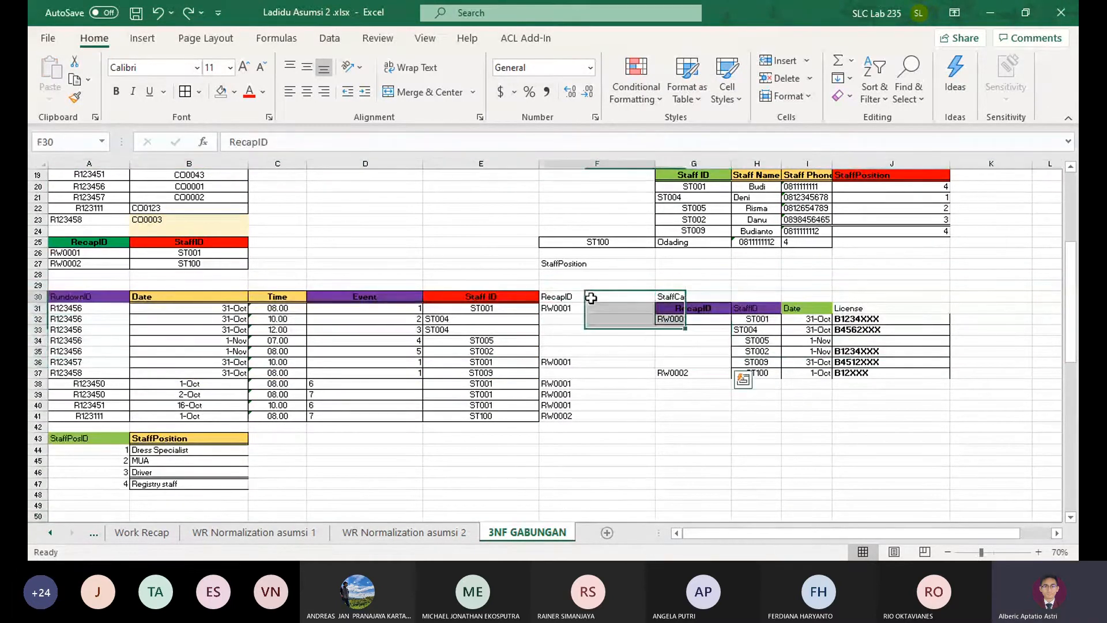
pyautogui.click(634, 264)
pyautogui.press('Delete')
# Shift the ST100 staff record from F25:I25 one column over to G25:J25, aligning it with the Staff table
pyautogui.scroll(1, 618, 273)
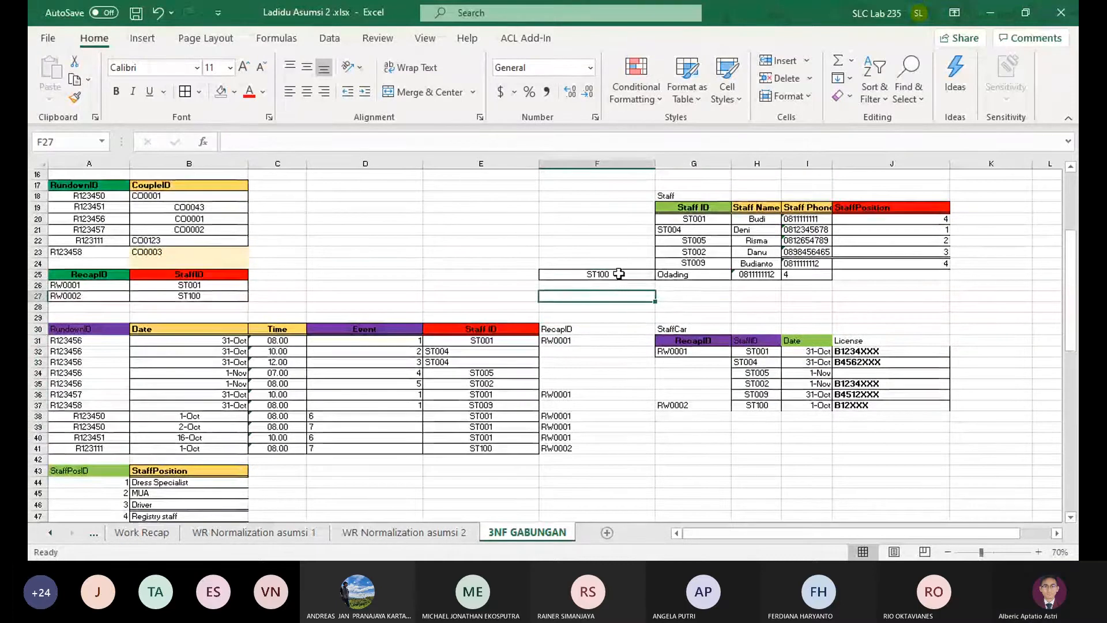
pyautogui.moveTo(618, 274); pyautogui.dragTo(933, 274)
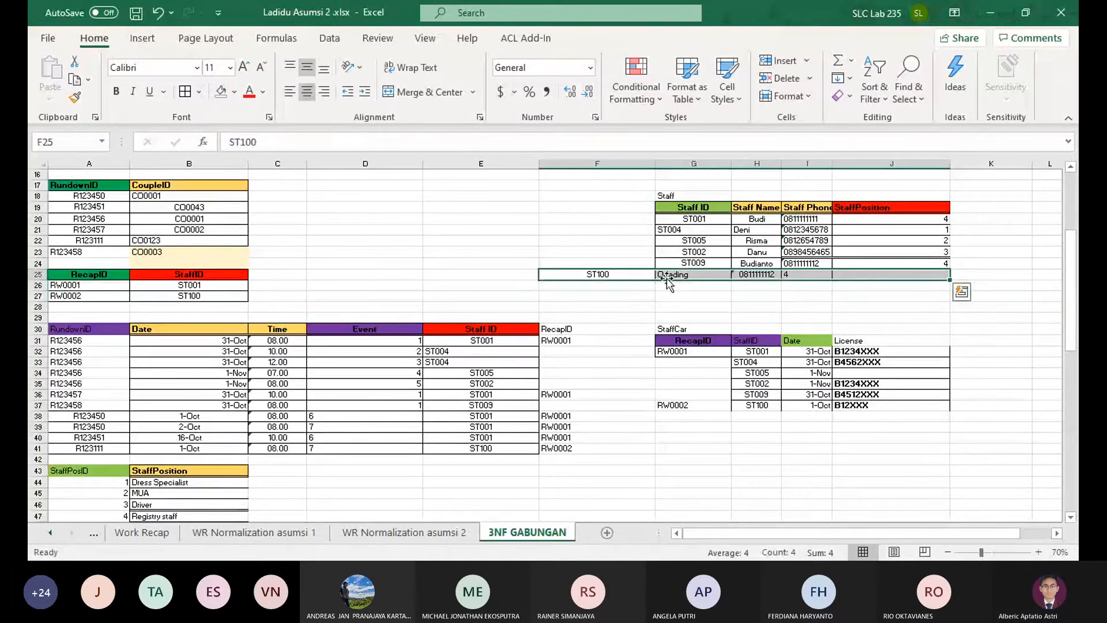
pyautogui.moveTo(679, 273); pyautogui.dragTo(753, 275)
pyautogui.click(783, 307)
# Clear the leftover RundownEvent label from cell G8
pyautogui.scroll(5, 783, 311)
pyautogui.click(709, 249)
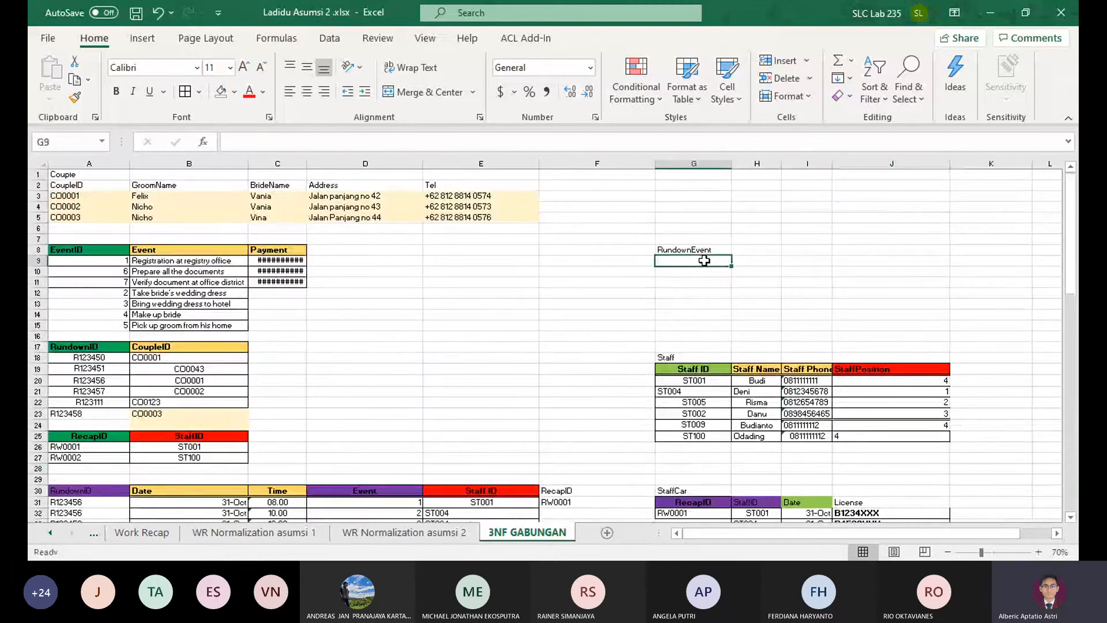
pyautogui.press('Delete')
# Move the StaffCar table from G30:J37 to A49, below the StaffPosition table
pyautogui.scroll(-5, 691, 288)
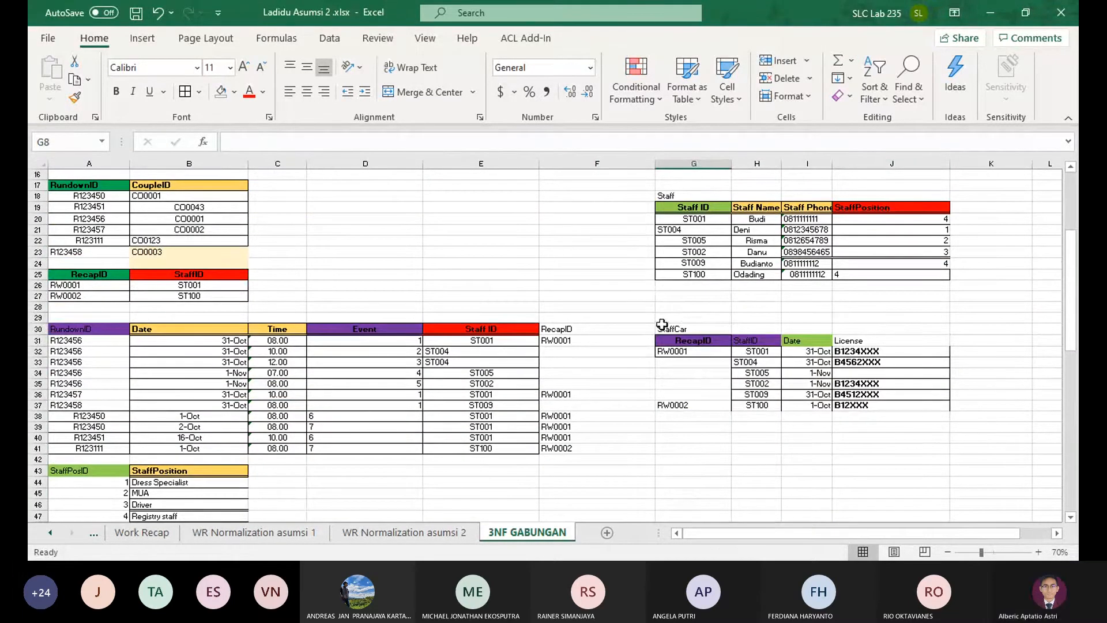
pyautogui.moveTo(683, 327); pyautogui.dragTo(882, 406)
pyautogui.hotkey('ctrl', 'c')
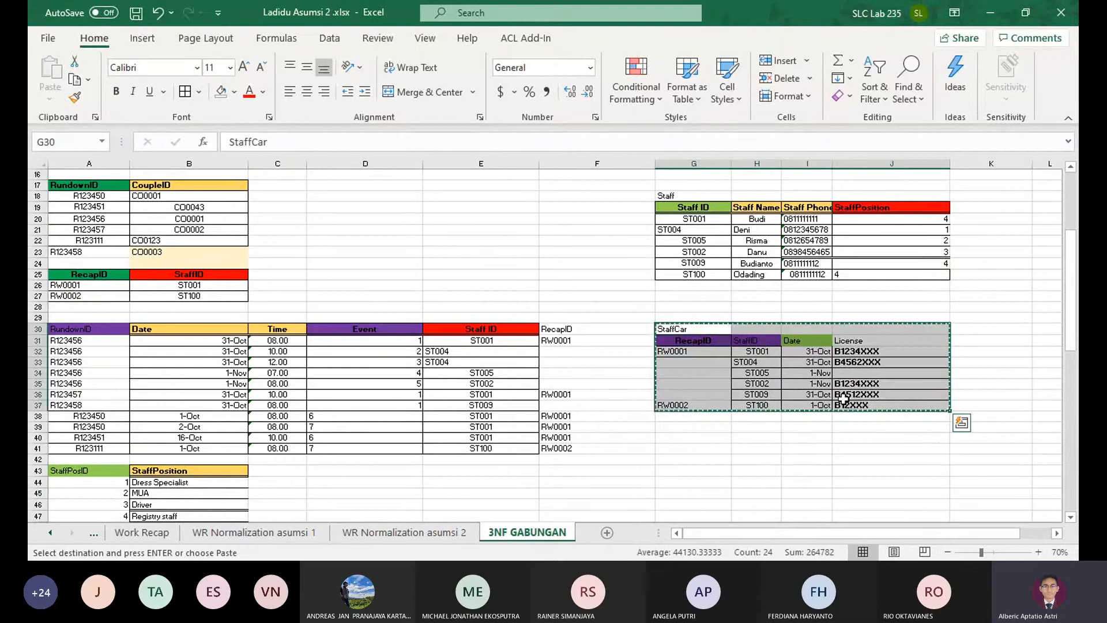
pyautogui.scroll(-3, 136, 409)
pyautogui.click(89, 437)
pyautogui.hotkey('ctrl', 'v')
# Copy the Staff table from G18:J26 to A58, below the StaffCar table
pyautogui.scroll(7, 531, 279)
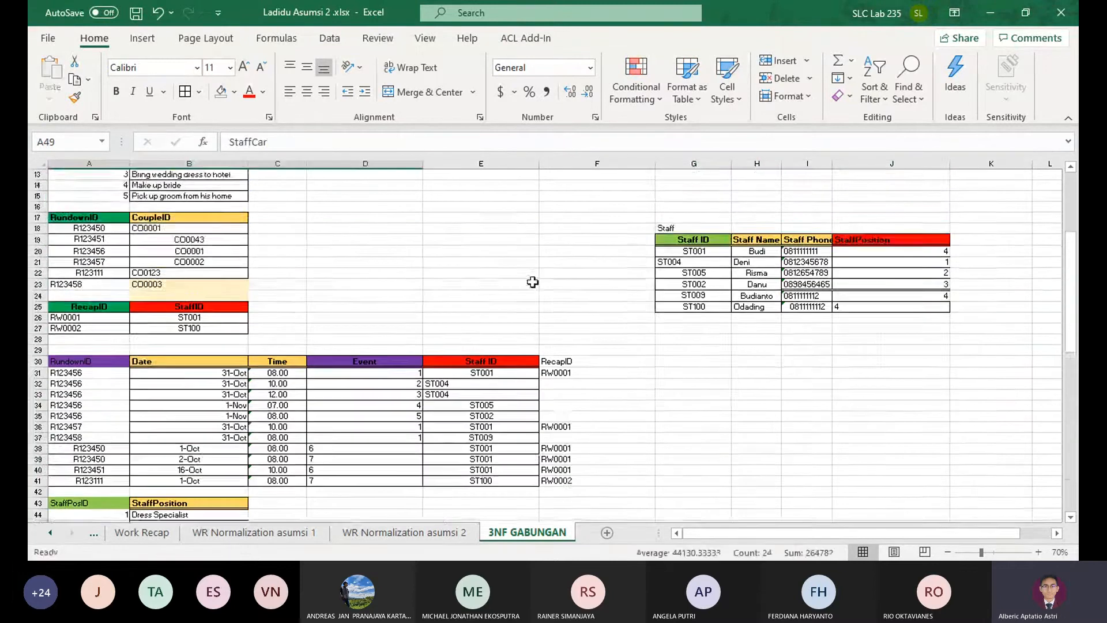
pyautogui.moveTo(666, 326); pyautogui.dragTo(941, 409)
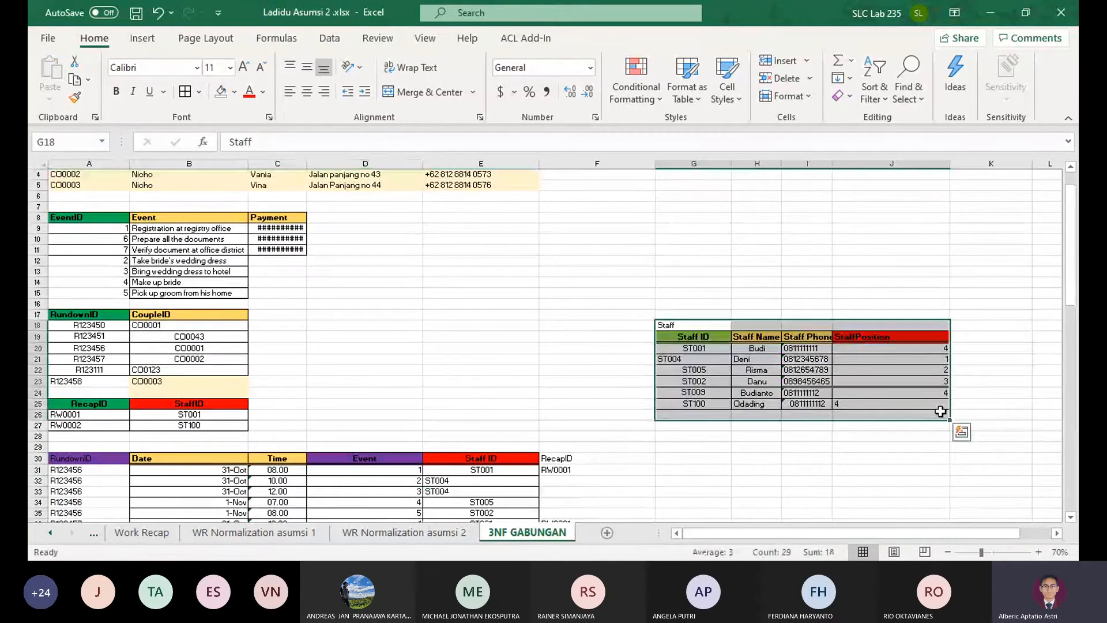
pyautogui.hotkey('ctrl', 'c')
pyautogui.scroll(1, 785, 392)
pyautogui.scroll(1, 785, 392)
pyautogui.scroll(-12, 393, 329)
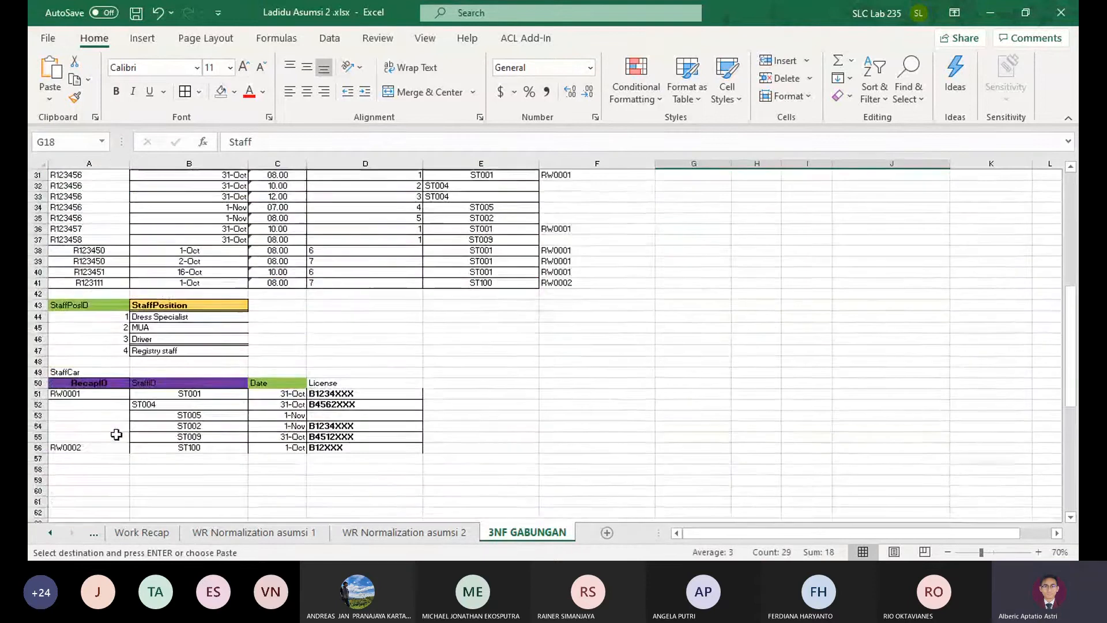
pyautogui.click(81, 403)
pyautogui.hotkey('ctrl', 'v')
pyautogui.click(434, 403)
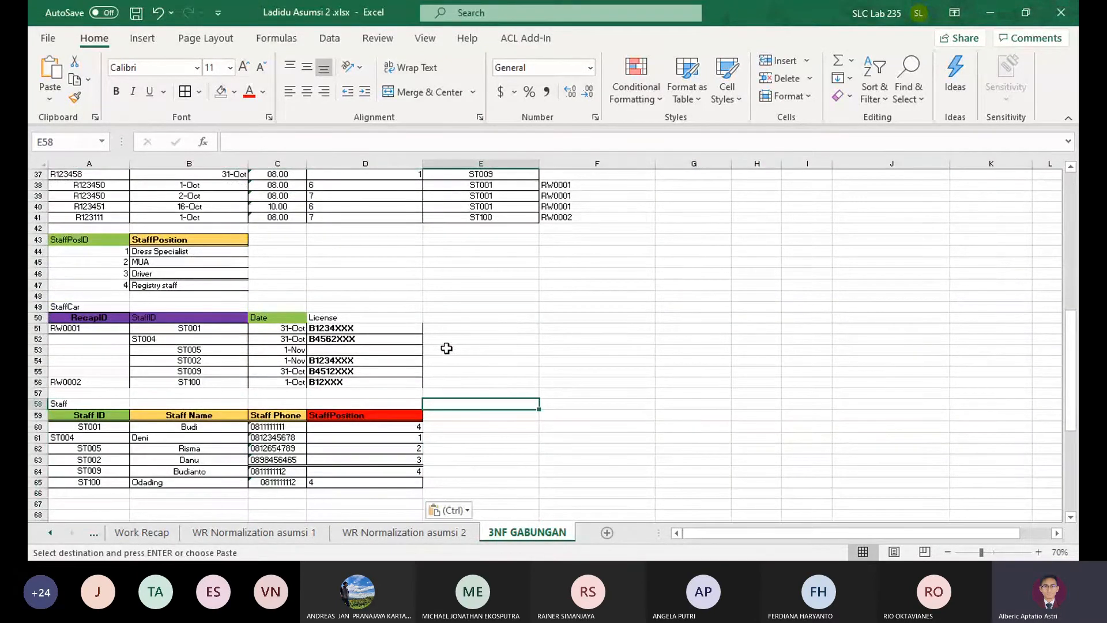
# Fill the RecapID header cell F30 of the rundown table with purple
pyautogui.scroll(5, 447, 348)
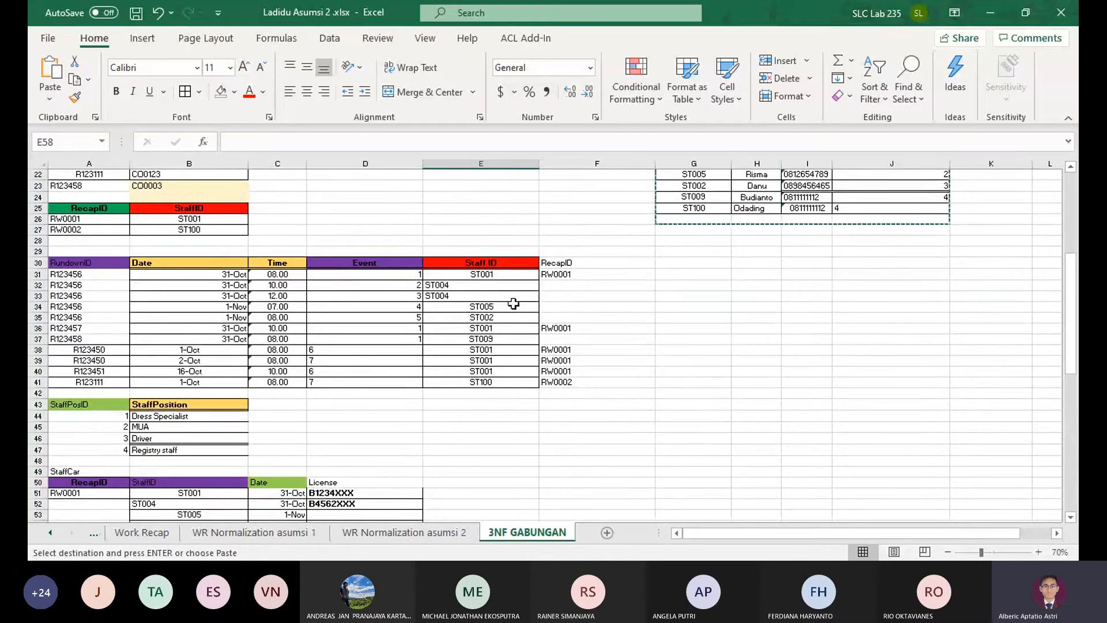
pyautogui.click(569, 264)
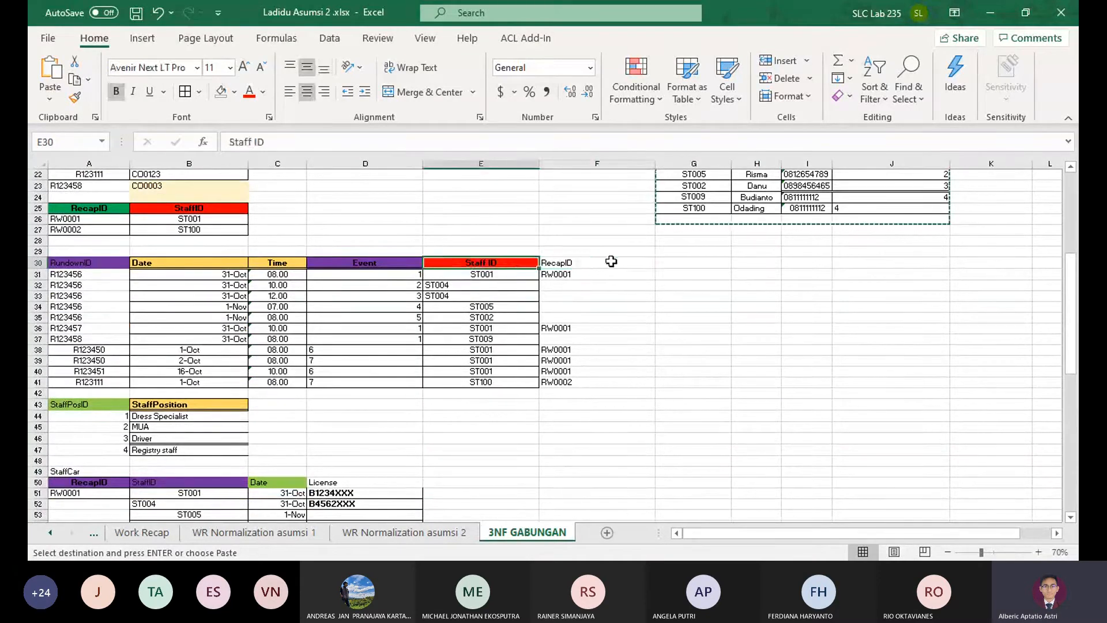
pyautogui.click(234, 92)
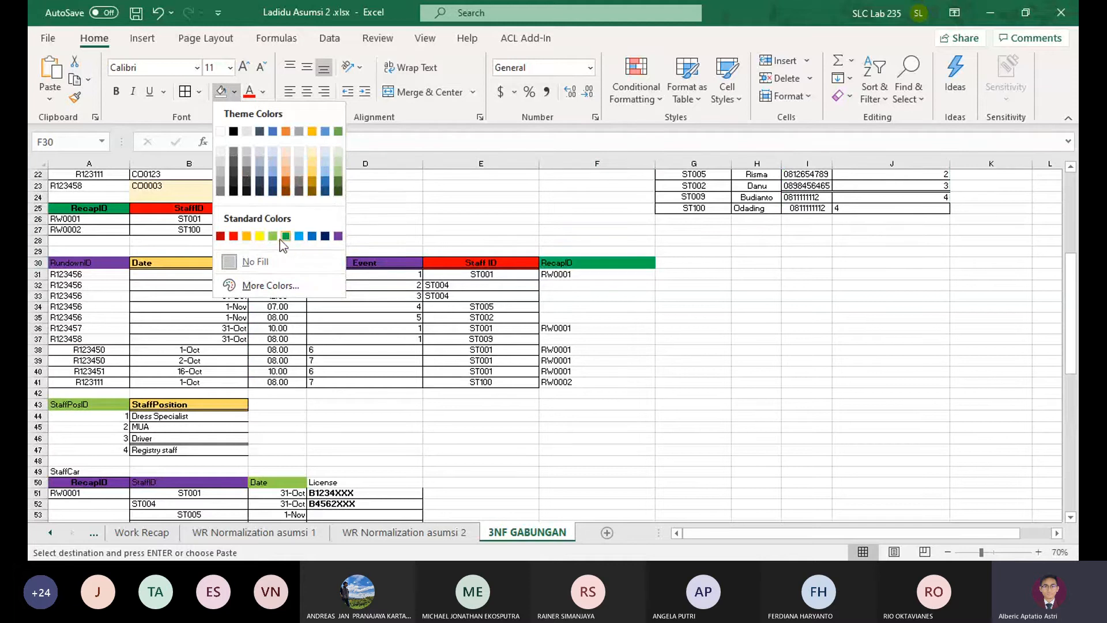
pyautogui.click(339, 238)
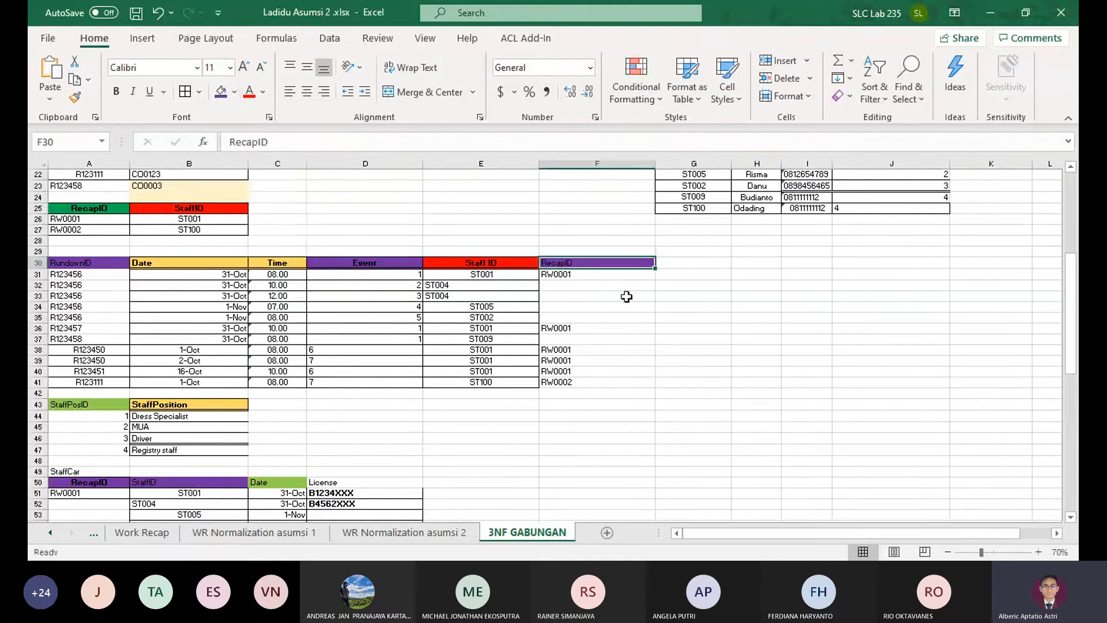
pyautogui.click(593, 272)
pyautogui.click(497, 260)
pyautogui.moveTo(562, 264); pyautogui.dragTo(520, 261)
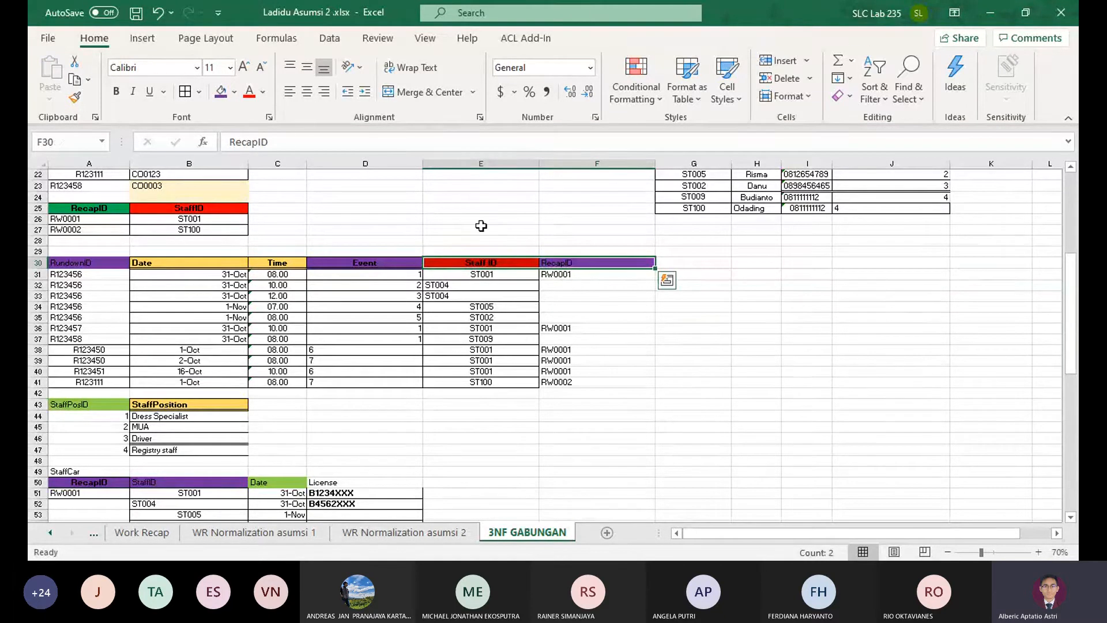
# Delete cells G18:K26 holding the original Staff table
pyautogui.scroll(3, 495, 226)
pyautogui.scroll(2, 747, 309)
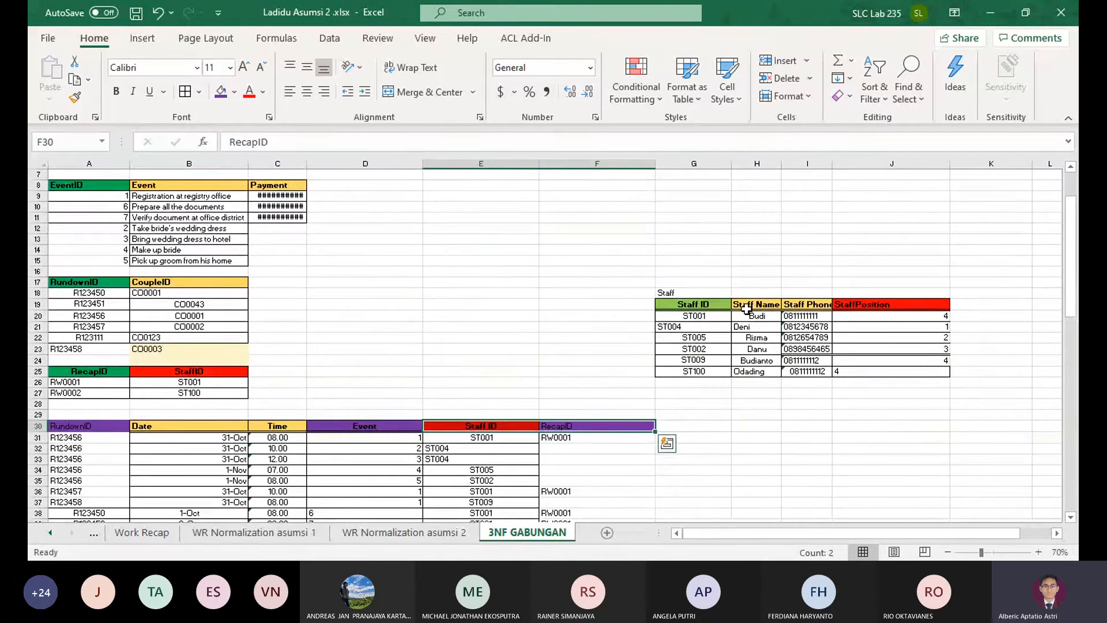
pyautogui.scroll(1, 747, 309)
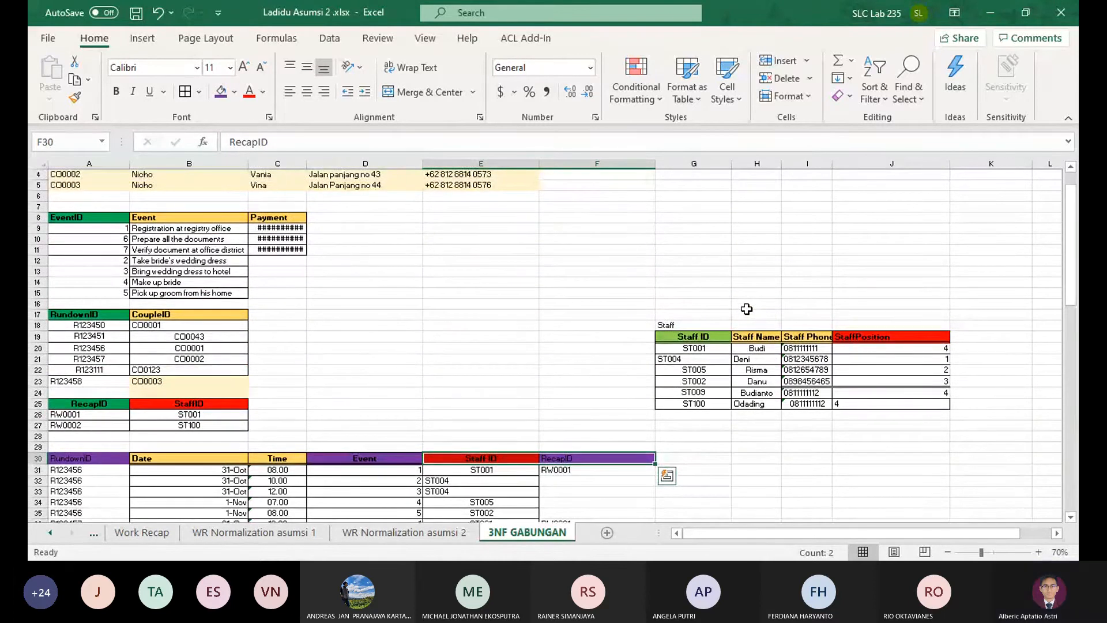
pyautogui.scroll(1, 685, 328)
pyautogui.scroll(-14, 685, 328)
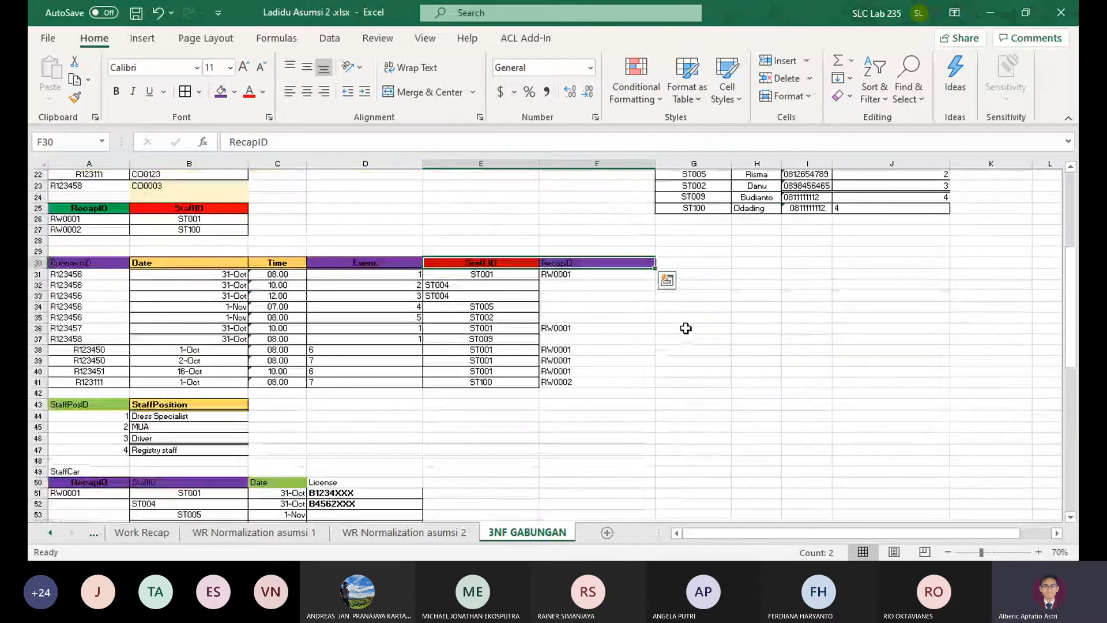
pyautogui.scroll(7, 691, 322)
pyautogui.scroll(2, 701, 306)
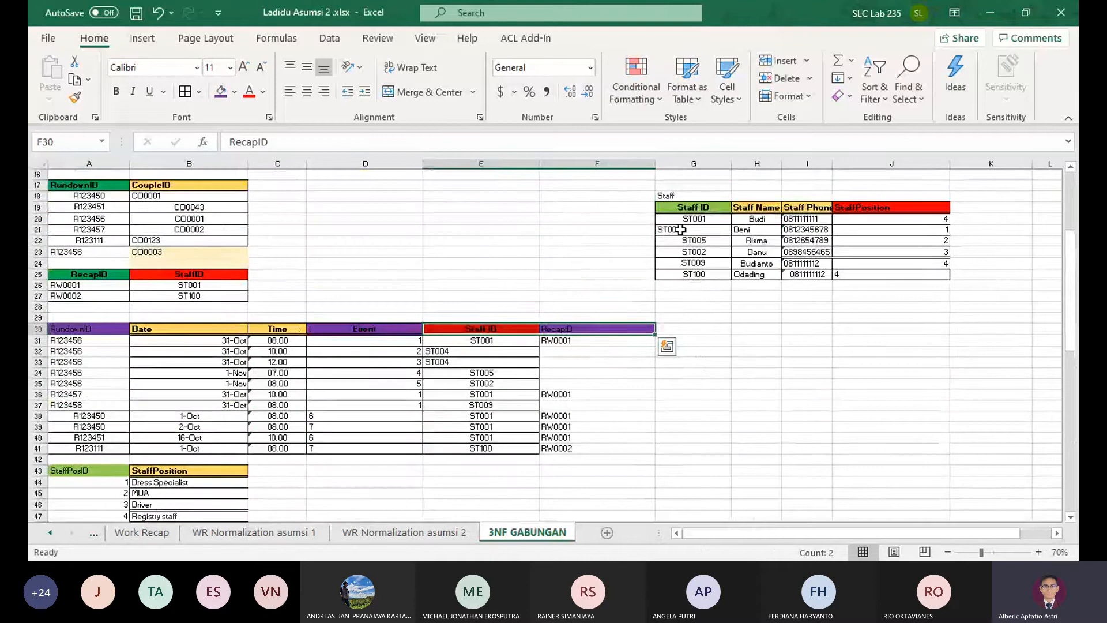
pyautogui.moveTo(672, 196); pyautogui.dragTo(1029, 287)
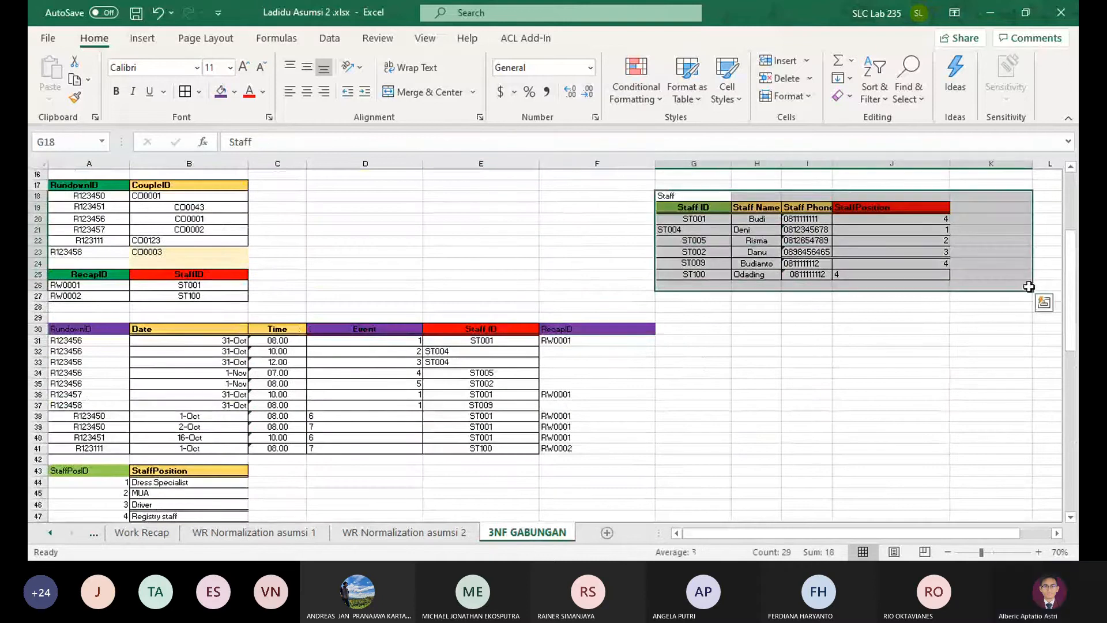
pyautogui.click(785, 79)
pyautogui.click(723, 279)
# Autofit the width of column C so it fits the Payment amounts in the event table
pyautogui.scroll(5, 630, 291)
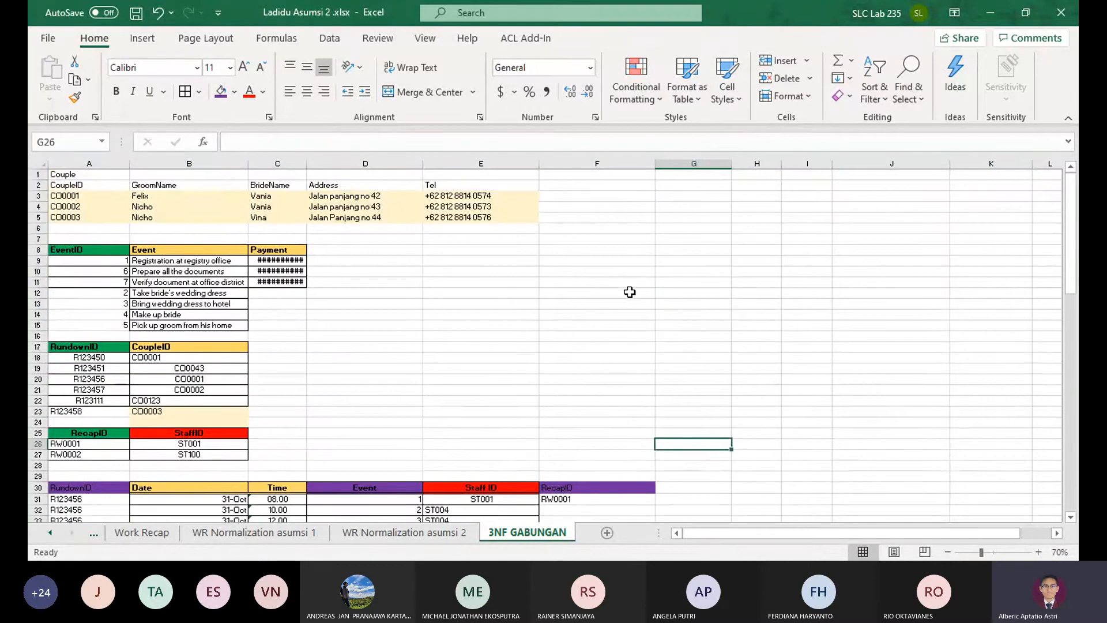
pyautogui.doubleClick(306, 163)
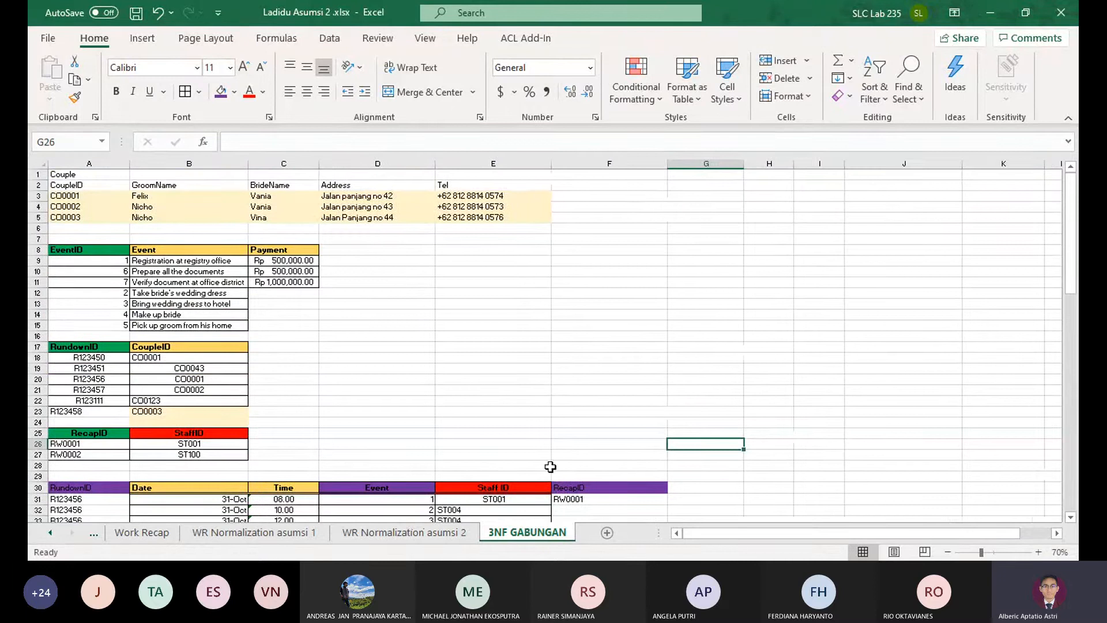
pyautogui.hotkey('alt', 'Tab')
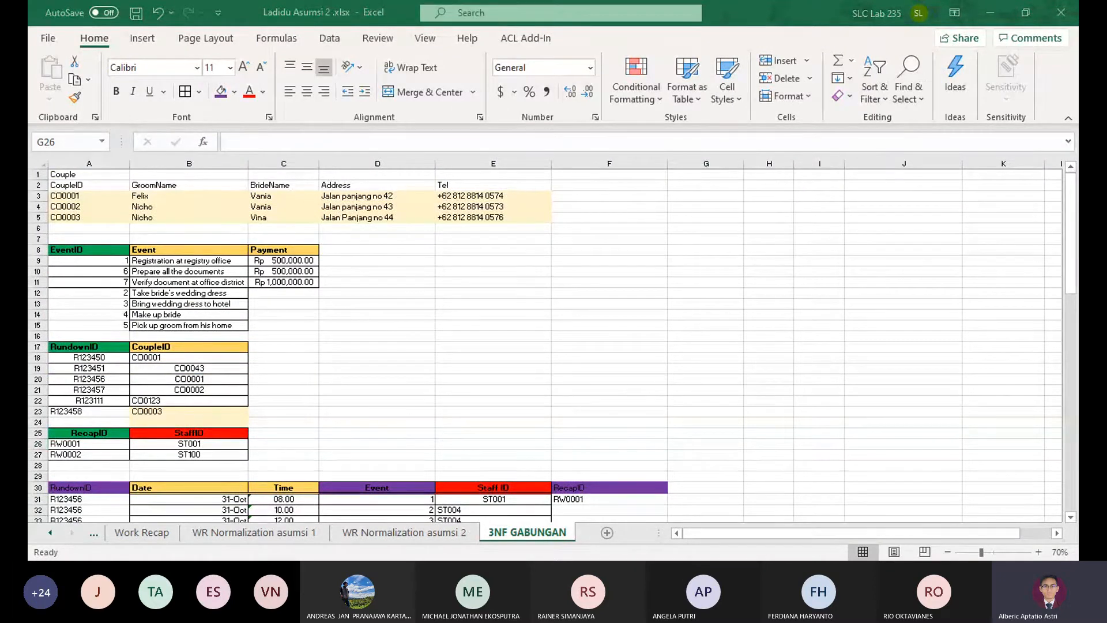
pyautogui.hotkey('alt', 'Tab')
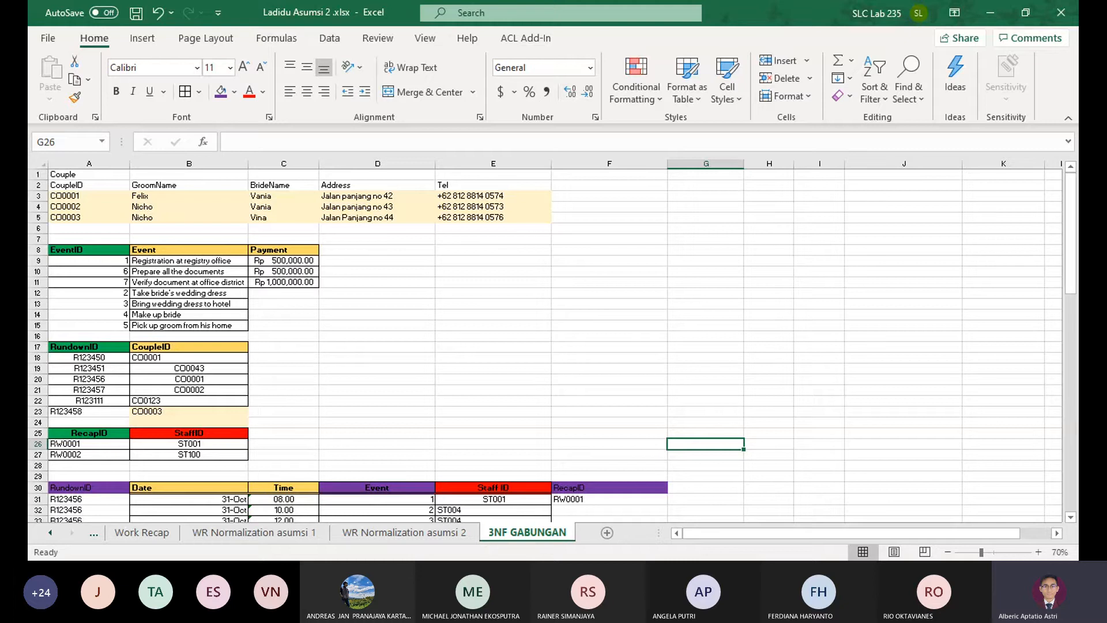
pyautogui.hotkey('alt', 'Tab')
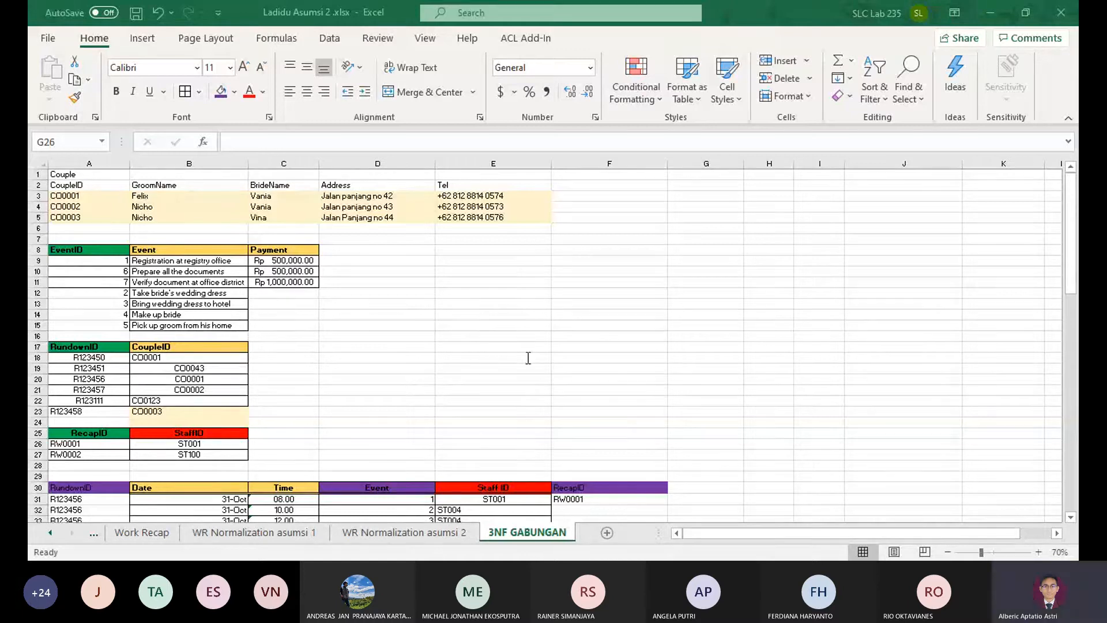
# Examine the StaffCar table and its StaffID column, along with the Staff table below it, on 3NF GABUNGAN
pyautogui.click(985, 4)
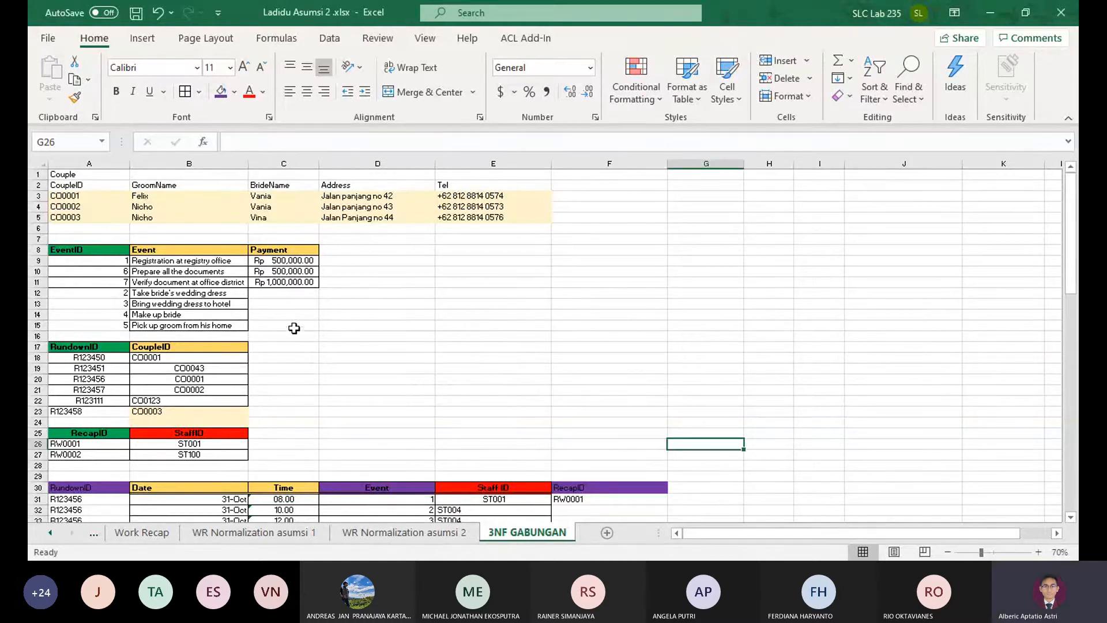
pyautogui.scroll(-15, 294, 328)
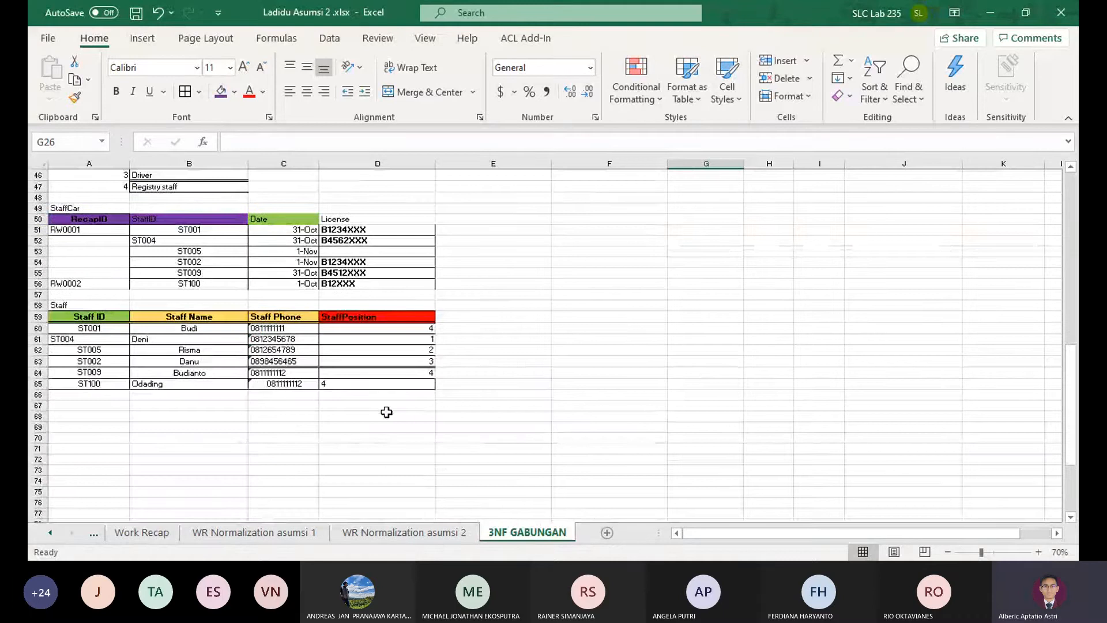
pyautogui.moveTo(386, 410); pyautogui.dragTo(86, 272)
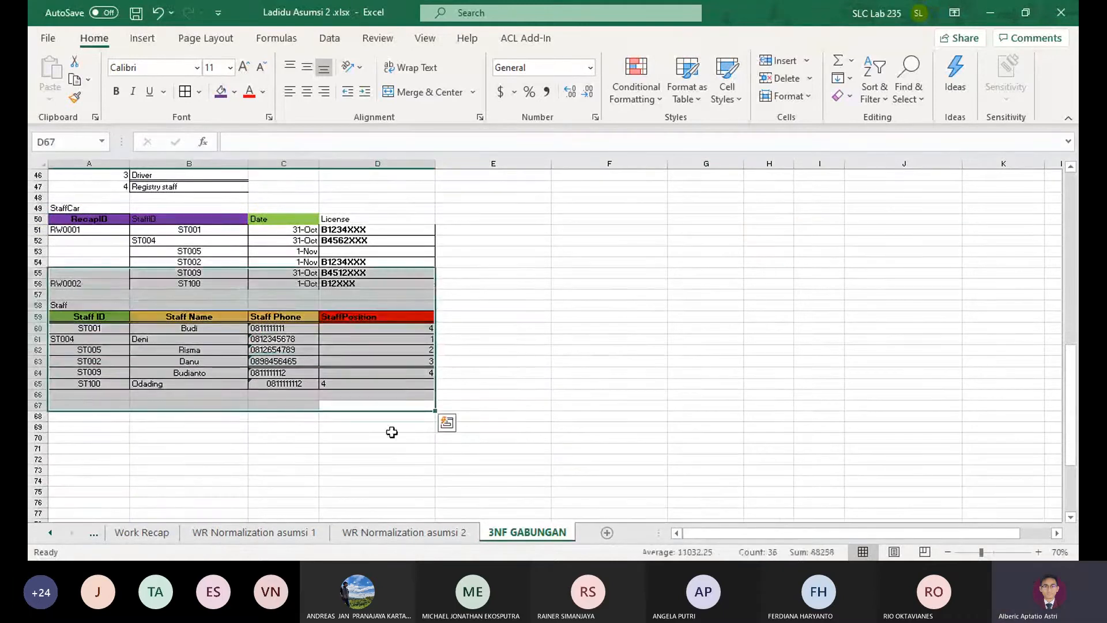
pyautogui.click(422, 377)
pyautogui.moveTo(521, 426); pyautogui.dragTo(414, 406)
pyautogui.click(483, 402)
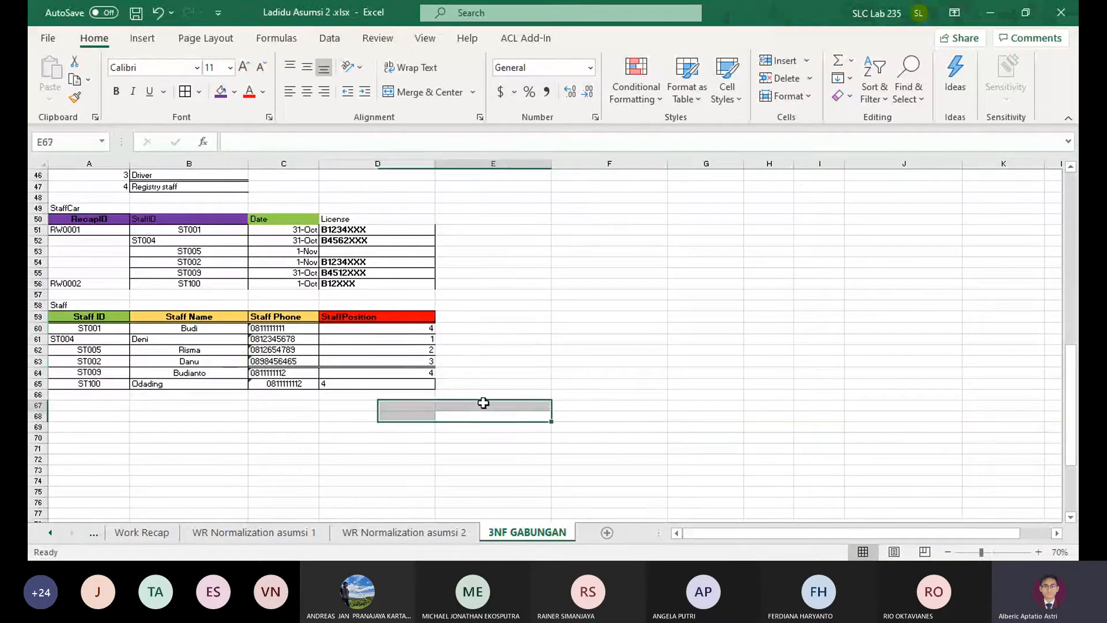
pyautogui.moveTo(89, 317); pyautogui.dragTo(48, 316)
pyautogui.scroll(3, 439, 389)
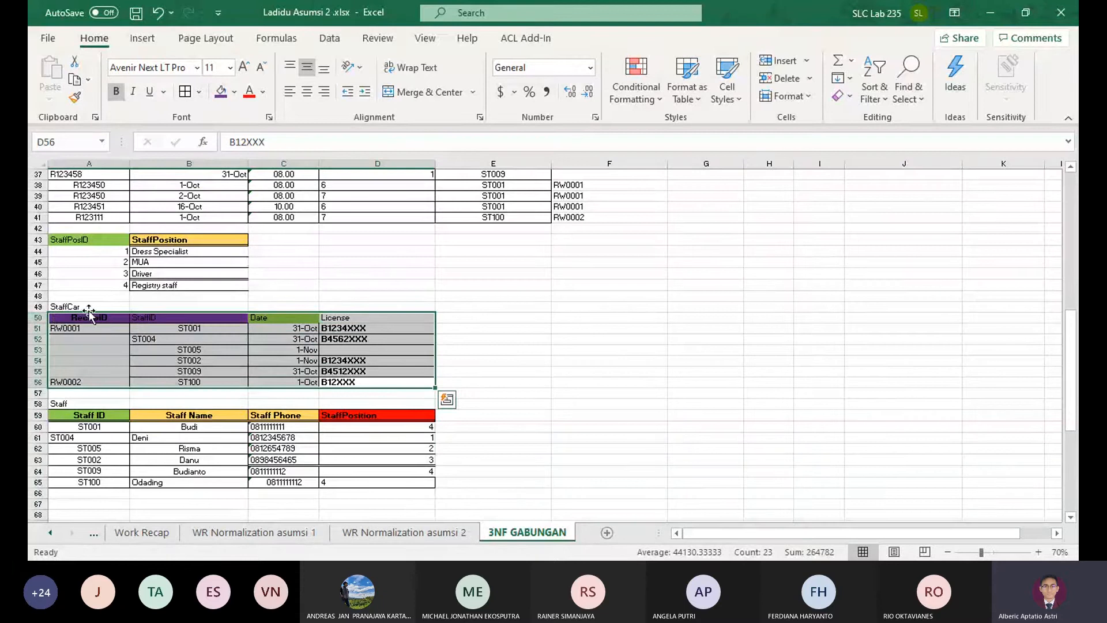
pyautogui.click(159, 319)
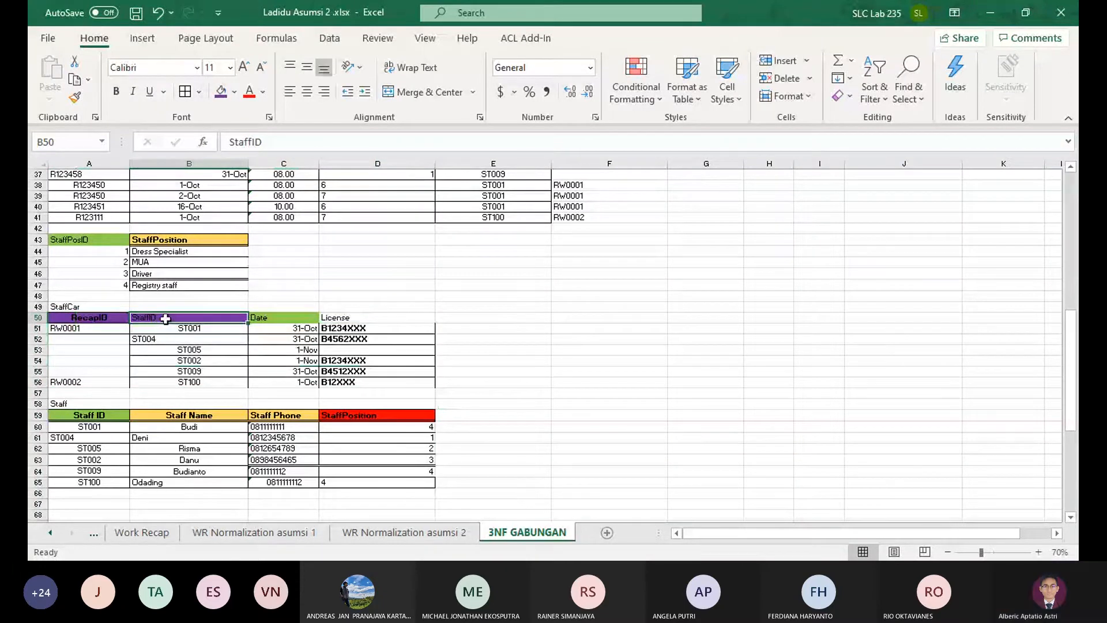
pyautogui.moveTo(161, 322); pyautogui.dragTo(187, 377)
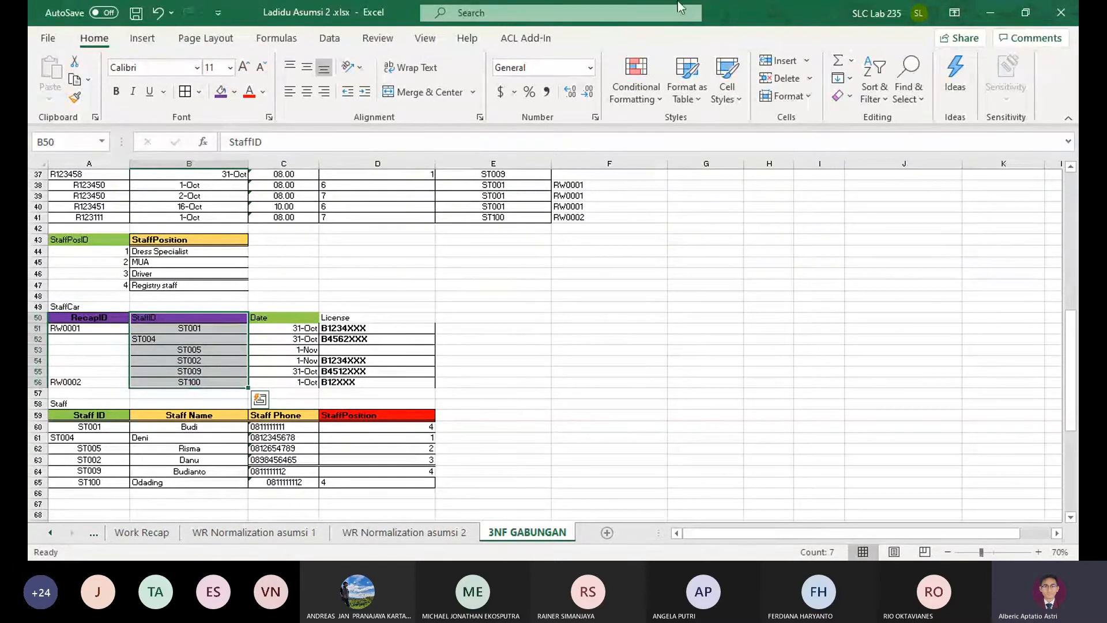
# Look through the whole stack of combined tables on 3NF GABUNGAN, from the Couple table to the Staff table
pyautogui.scroll(2, 631, 298)
pyautogui.scroll(4, 630, 298)
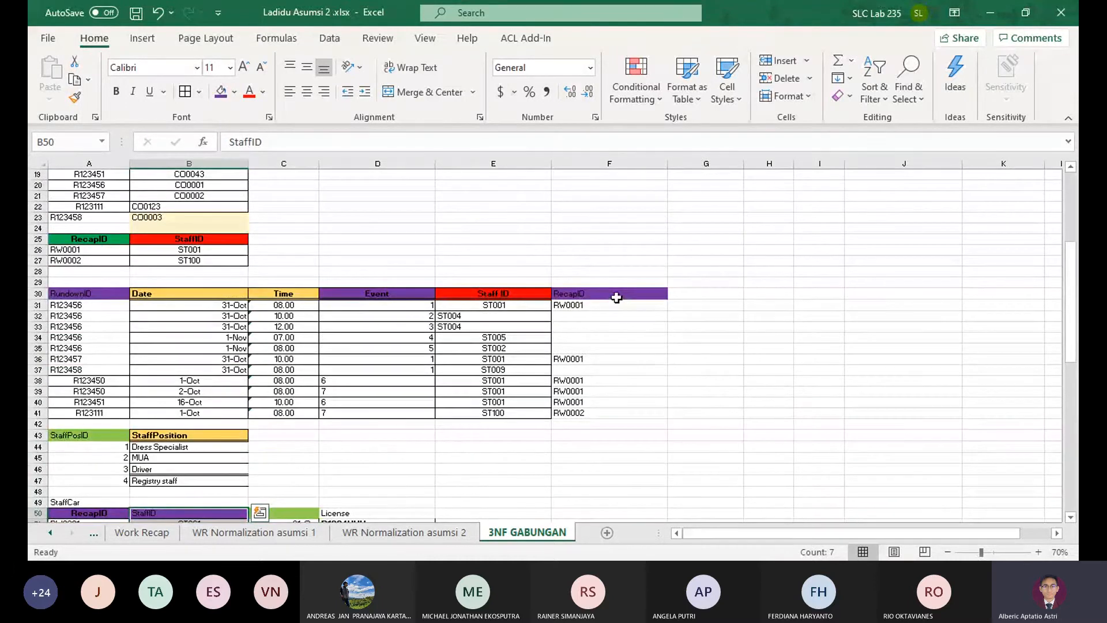
pyautogui.scroll(6, 620, 296)
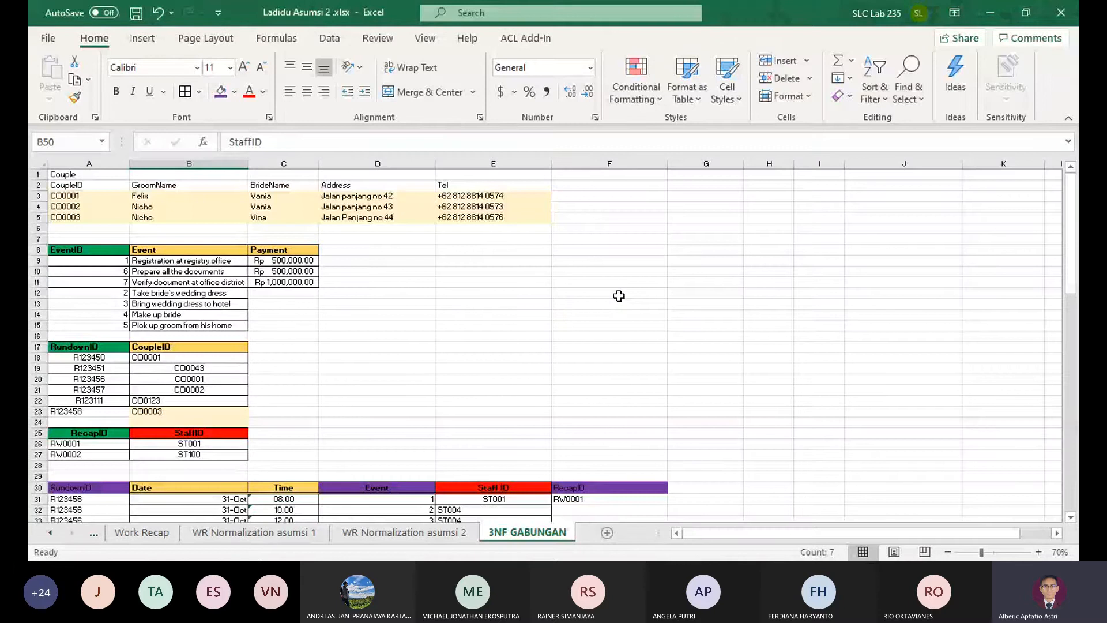
pyautogui.scroll(-1, 619, 296)
pyautogui.scroll(-5, 616, 297)
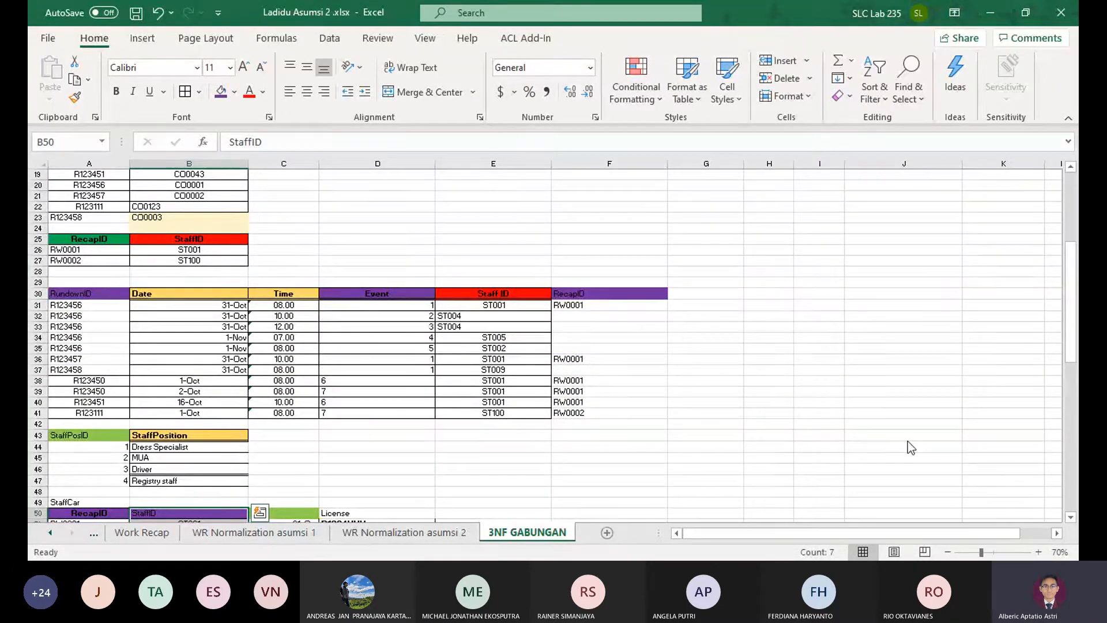
pyautogui.scroll(-4, 448, 367)
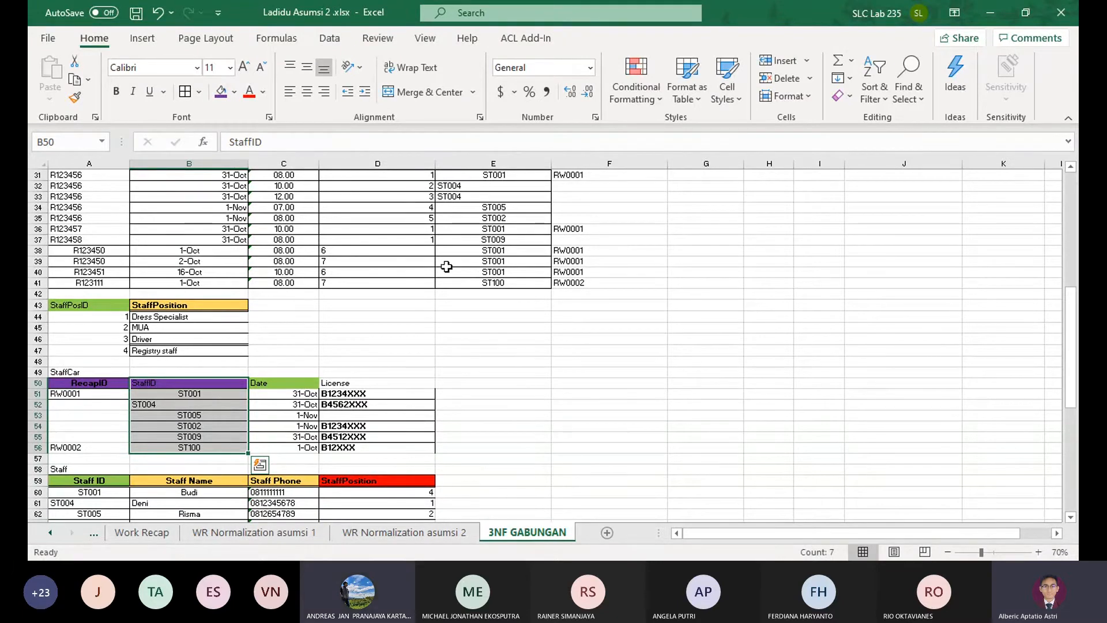
pyautogui.scroll(-3, 462, 325)
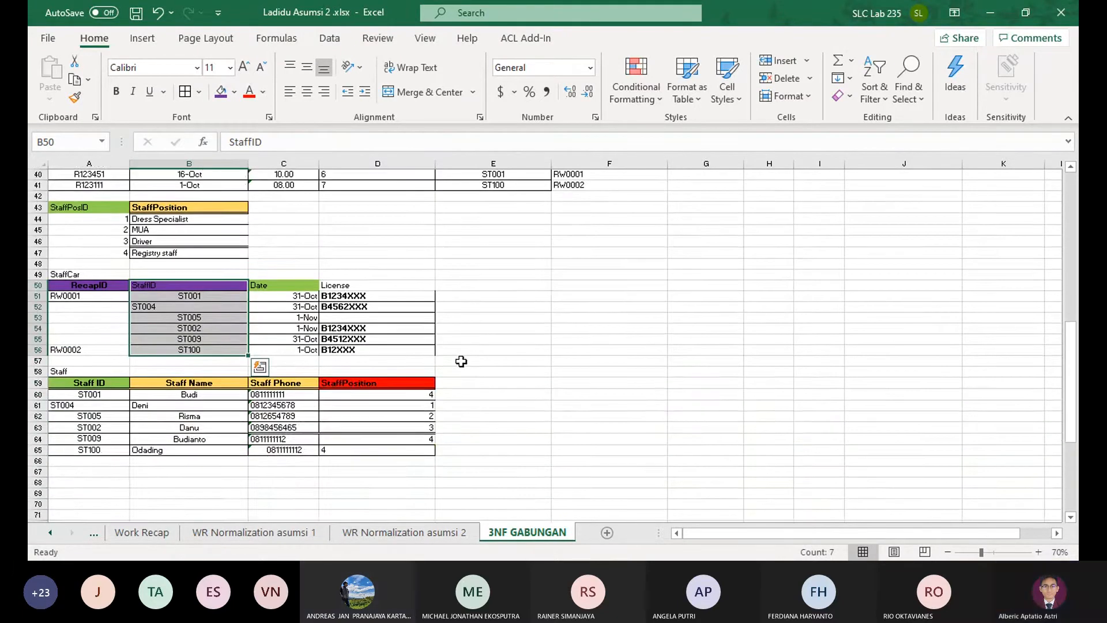
pyautogui.scroll(6, 461, 363)
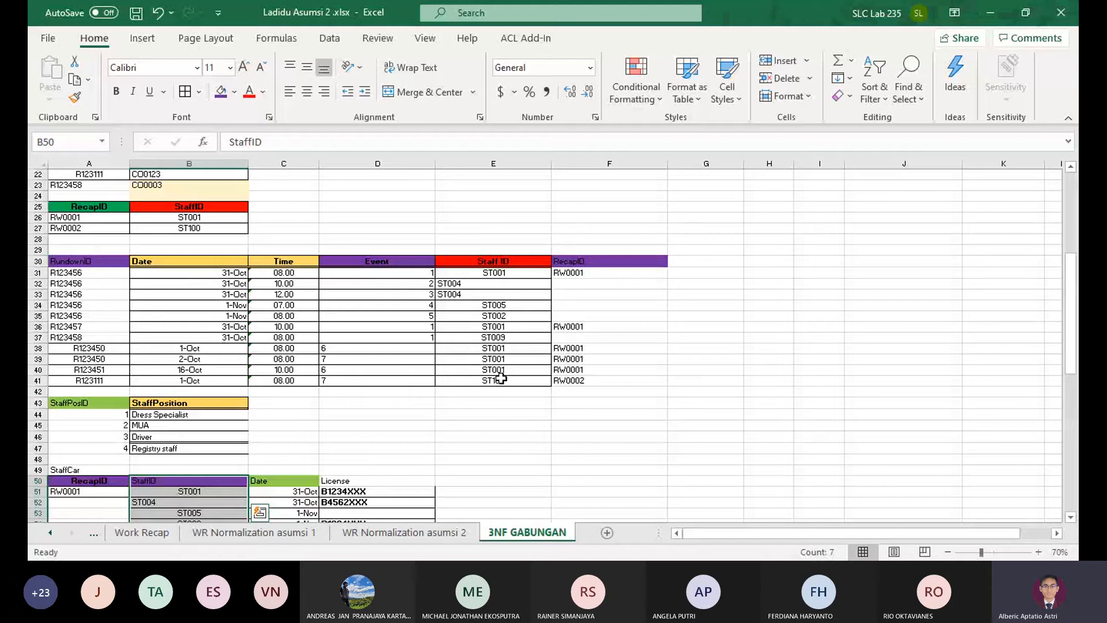
# Examine the rundown table's headers from RundownID to Staff ID against the values in its RecapID column F30:F41
pyautogui.moveTo(493, 261); pyautogui.dragTo(517, 264)
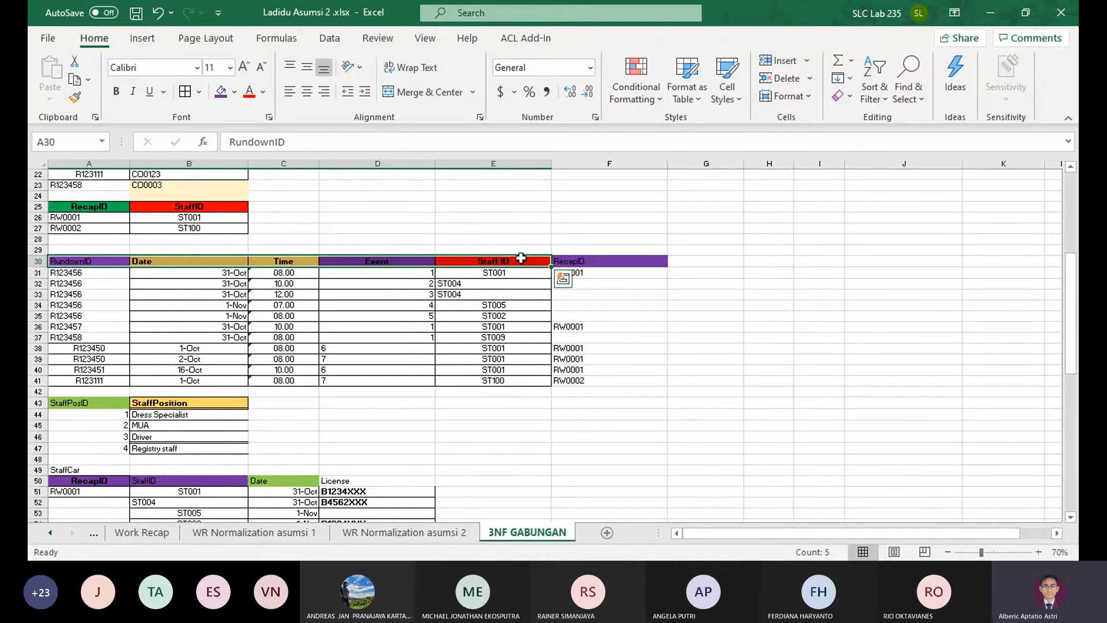
pyautogui.click(611, 269)
pyautogui.moveTo(635, 254); pyautogui.dragTo(625, 380)
pyautogui.click(625, 379)
pyautogui.keyDown('shift'); pyautogui.click(625, 260); pyautogui.keyUp('shift')
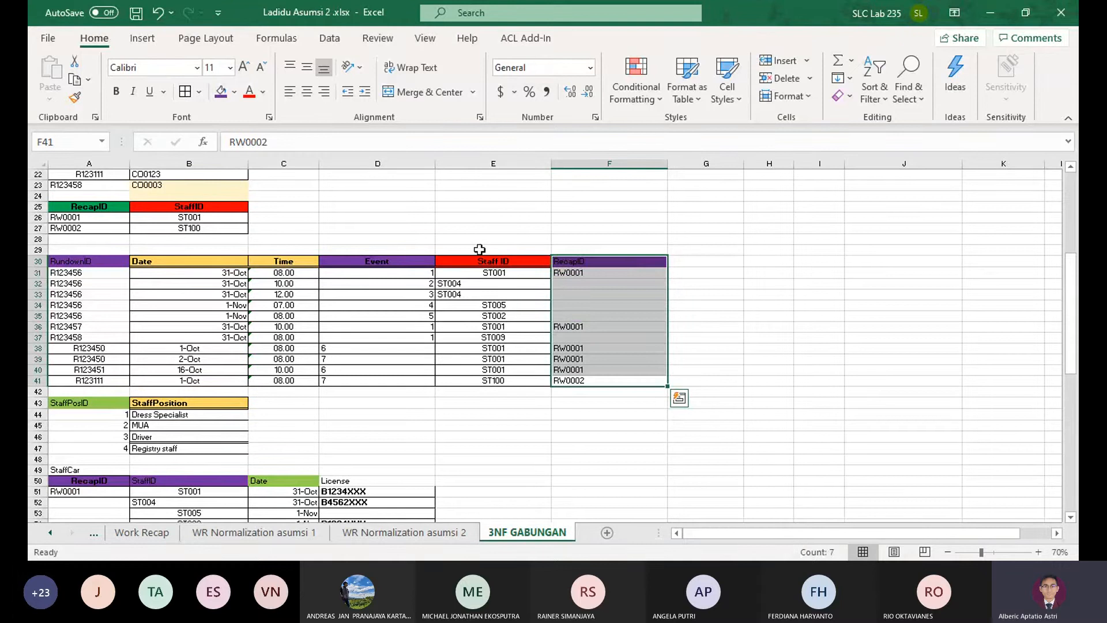
pyautogui.moveTo(487, 261); pyautogui.dragTo(94, 262)
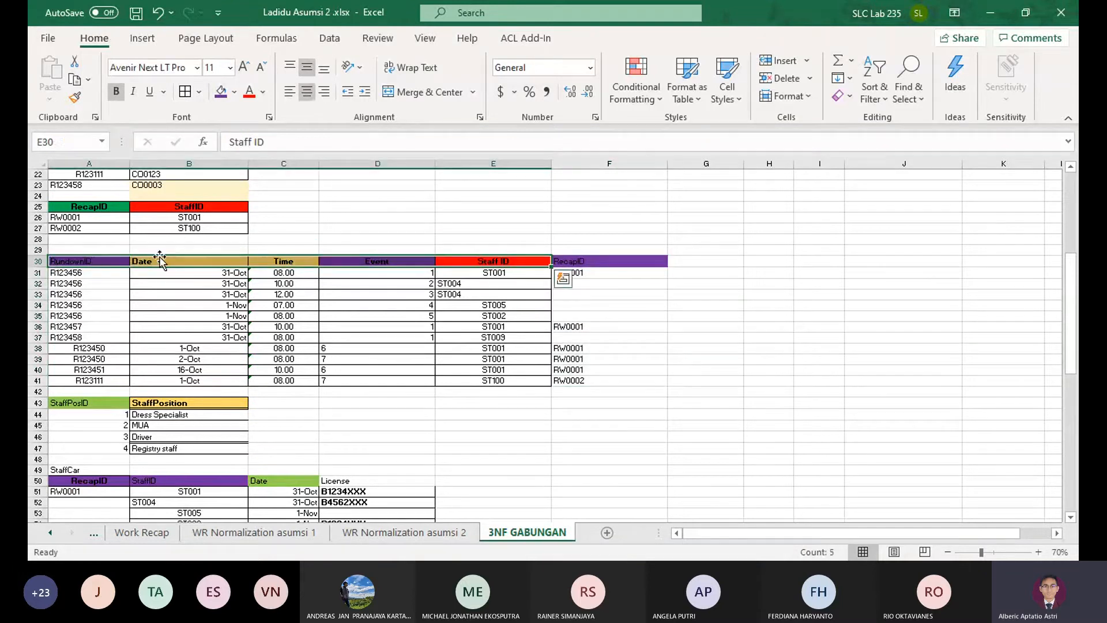
pyautogui.click(497, 261)
pyautogui.click(569, 263)
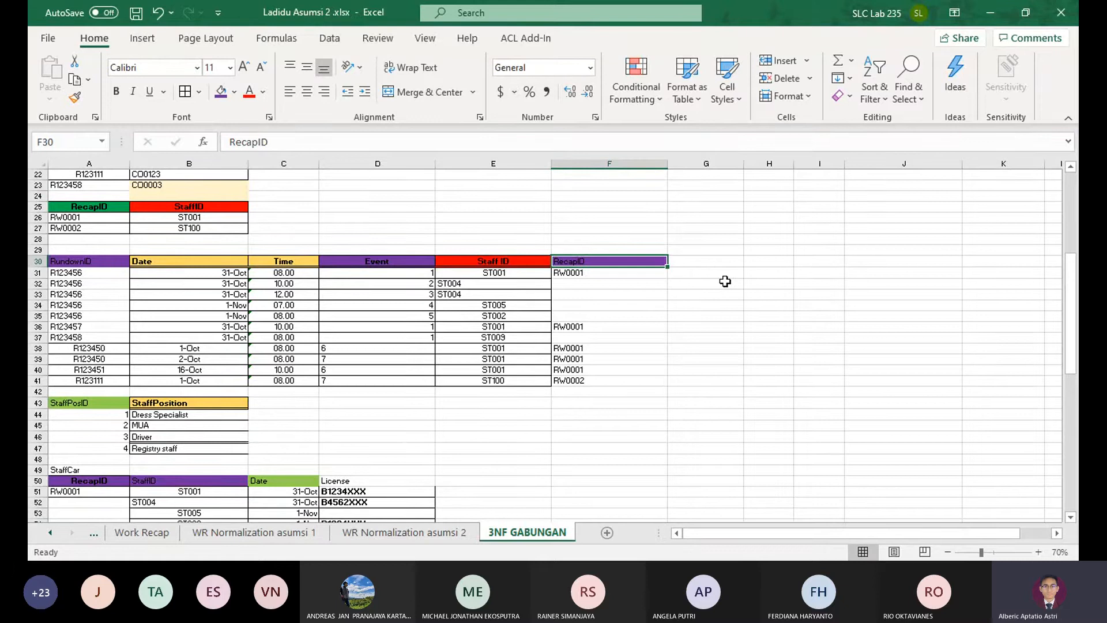
pyautogui.moveTo(615, 263)
pyautogui.mouseDown()
pyautogui.moveTo(618, 381)
pyautogui.moveTo(611, 271)
pyautogui.mouseUp()
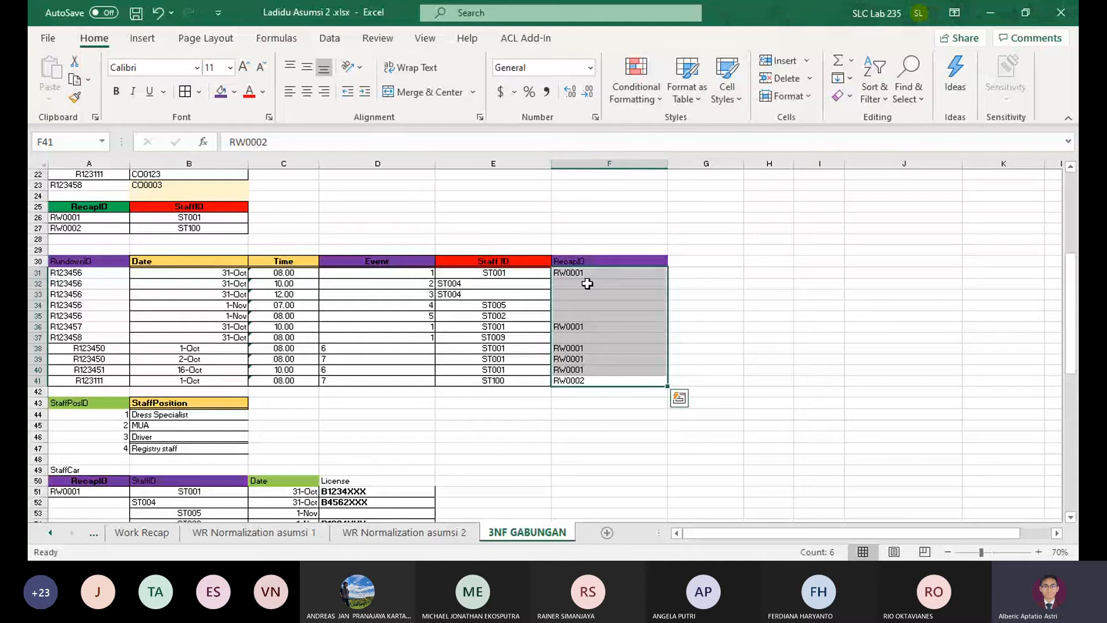
pyautogui.moveTo(72, 261); pyautogui.dragTo(512, 264)
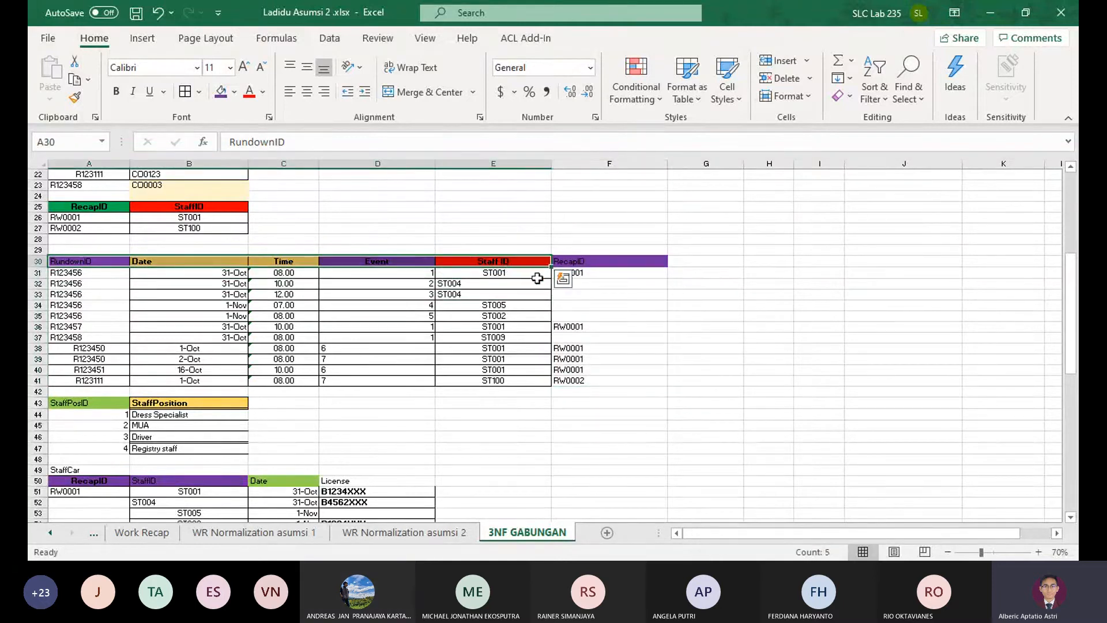
pyautogui.moveTo(634, 270)
pyautogui.mouseDown()
pyautogui.moveTo(627, 381)
pyautogui.moveTo(632, 275)
pyautogui.mouseUp()
pyautogui.click(631, 275)
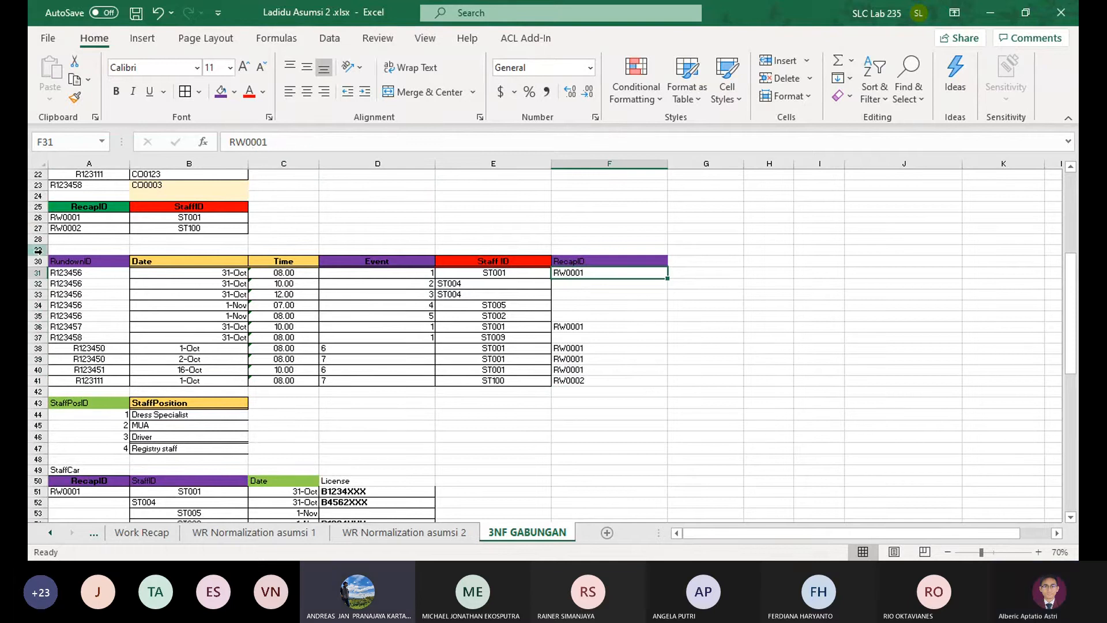
pyautogui.click(770, 275)
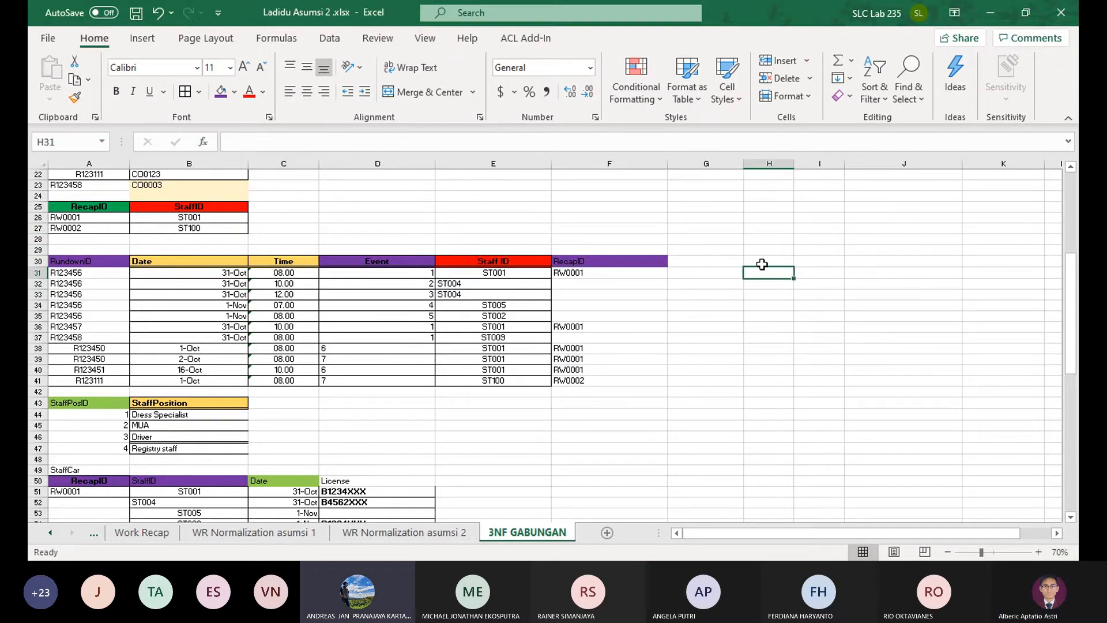
pyautogui.click(725, 251)
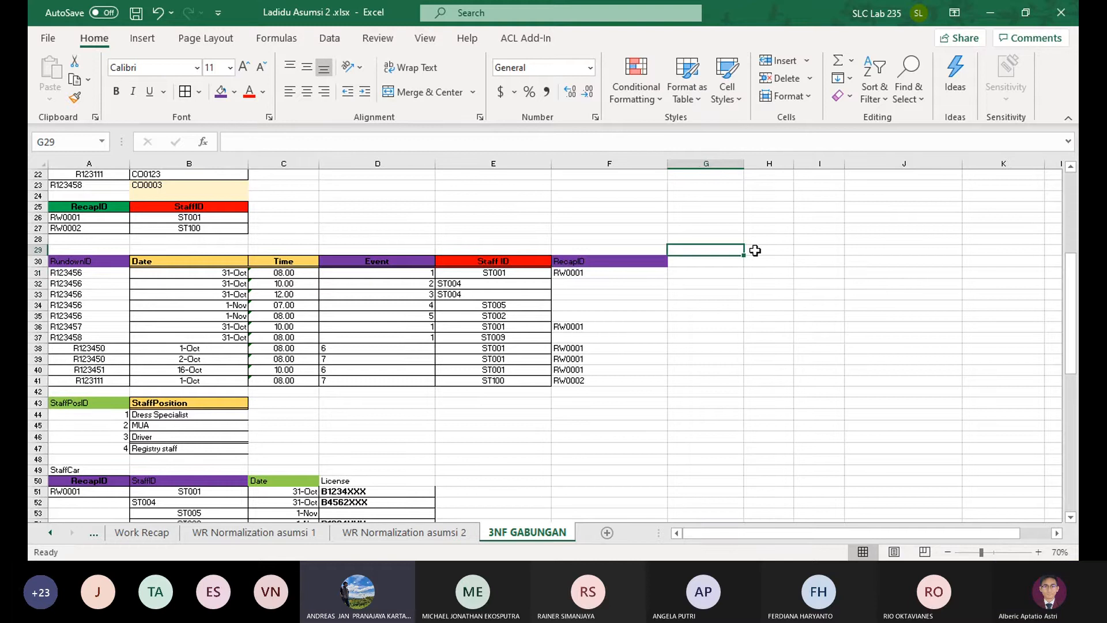
# Compare the UNF and 1NF tables and dependencies on WR Normalization asumsi 1 with those on WR Normalization asumsi 2
pyautogui.click(295, 532)
pyautogui.scroll(8, 547, 402)
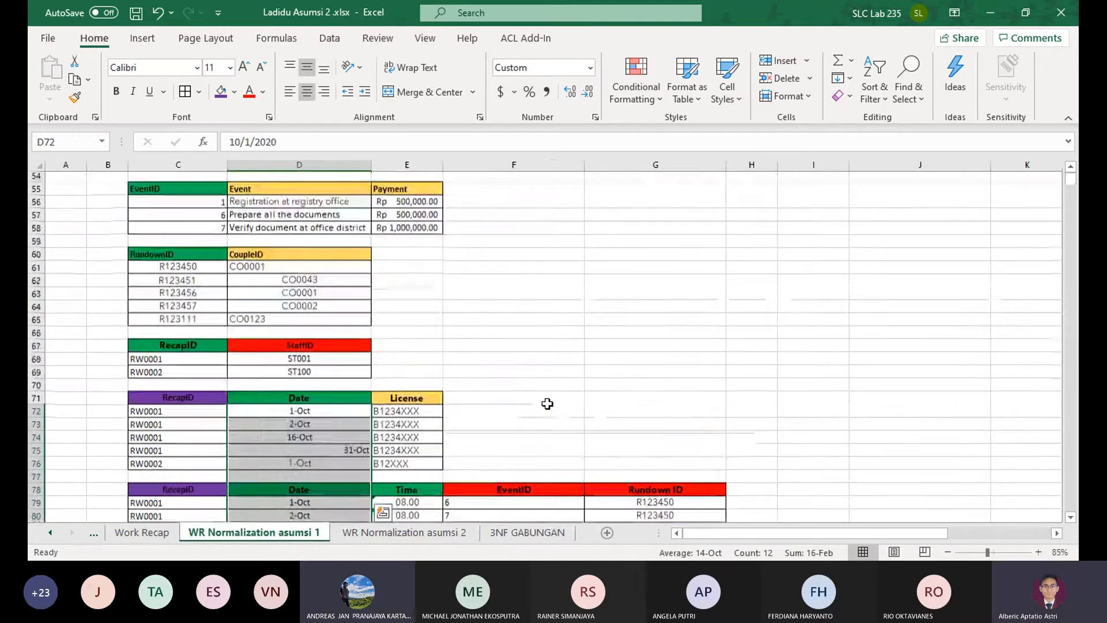
pyautogui.scroll(13, 550, 400)
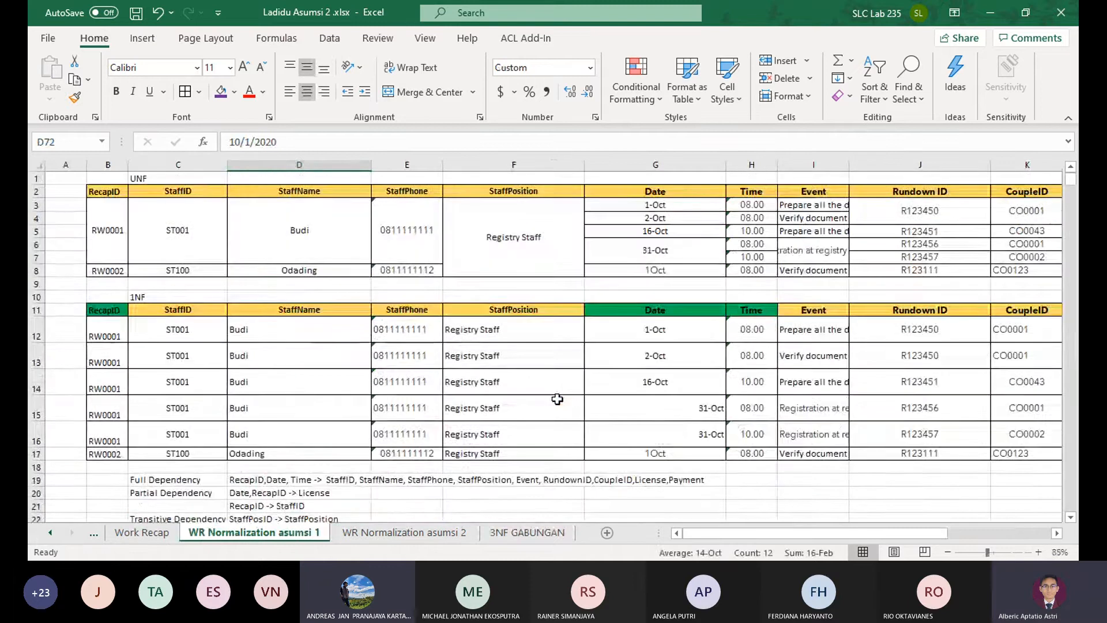
pyautogui.click(435, 532)
pyautogui.click(320, 533)
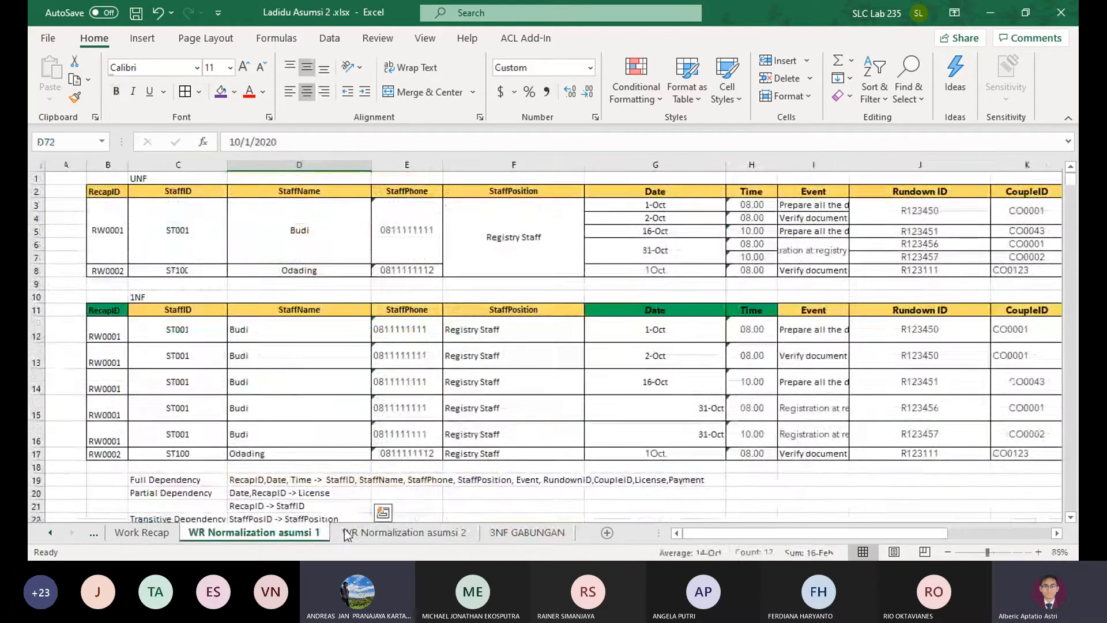
pyautogui.click(438, 532)
pyautogui.scroll(15, 548, 432)
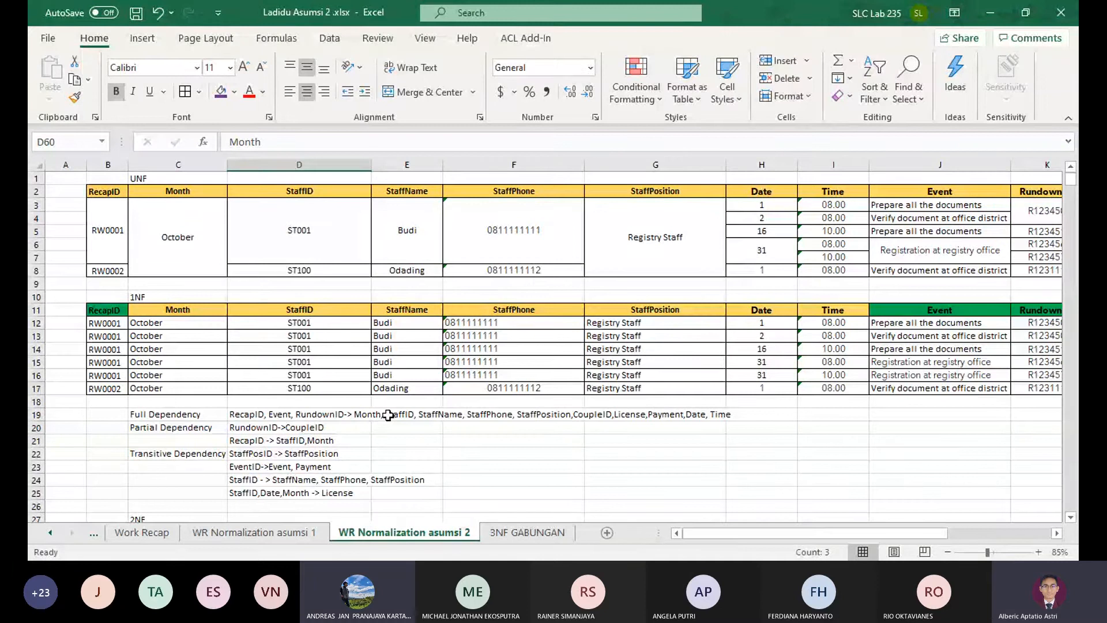
# Review the source Rundown form and its normalization sheet, and return to WR Normalization asumsi 2
pyautogui.click(94, 532)
pyautogui.click(94, 532)
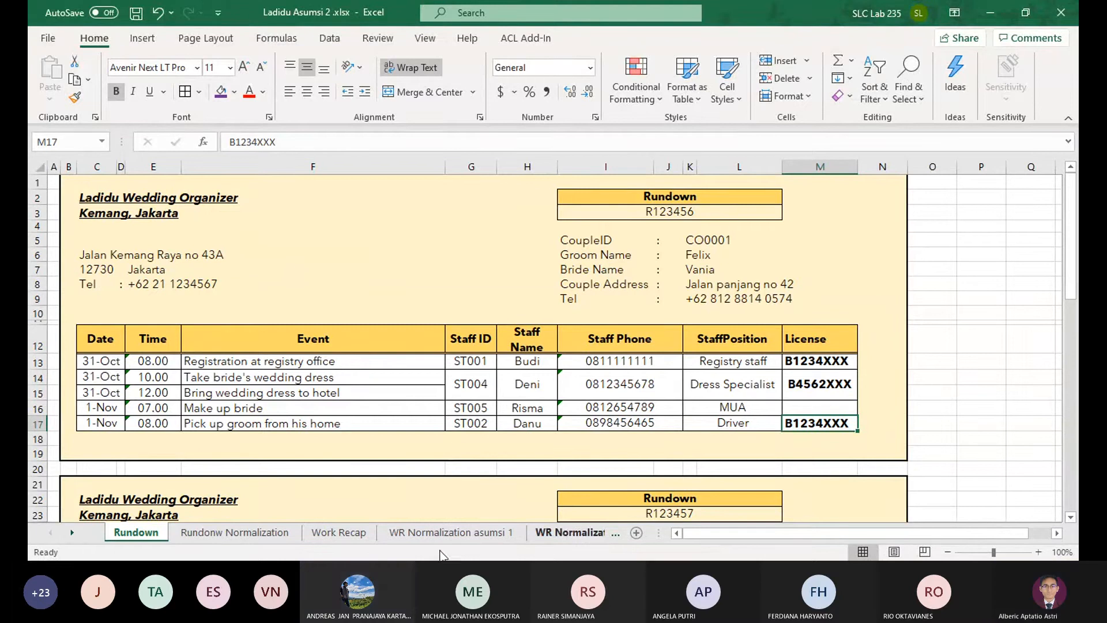
pyautogui.click(209, 532)
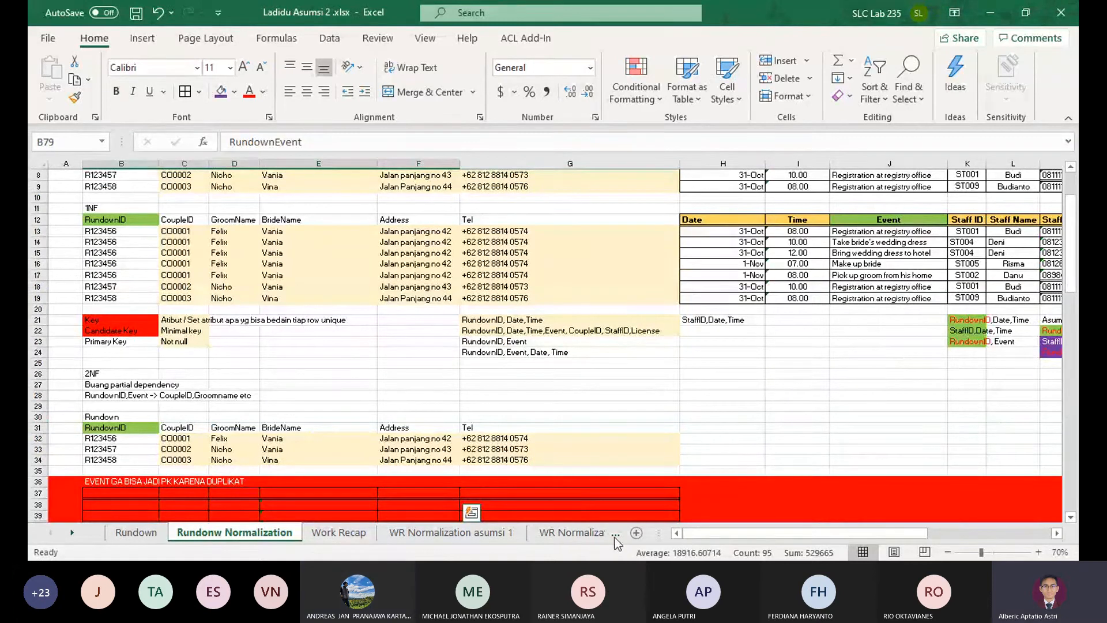
pyautogui.click(567, 532)
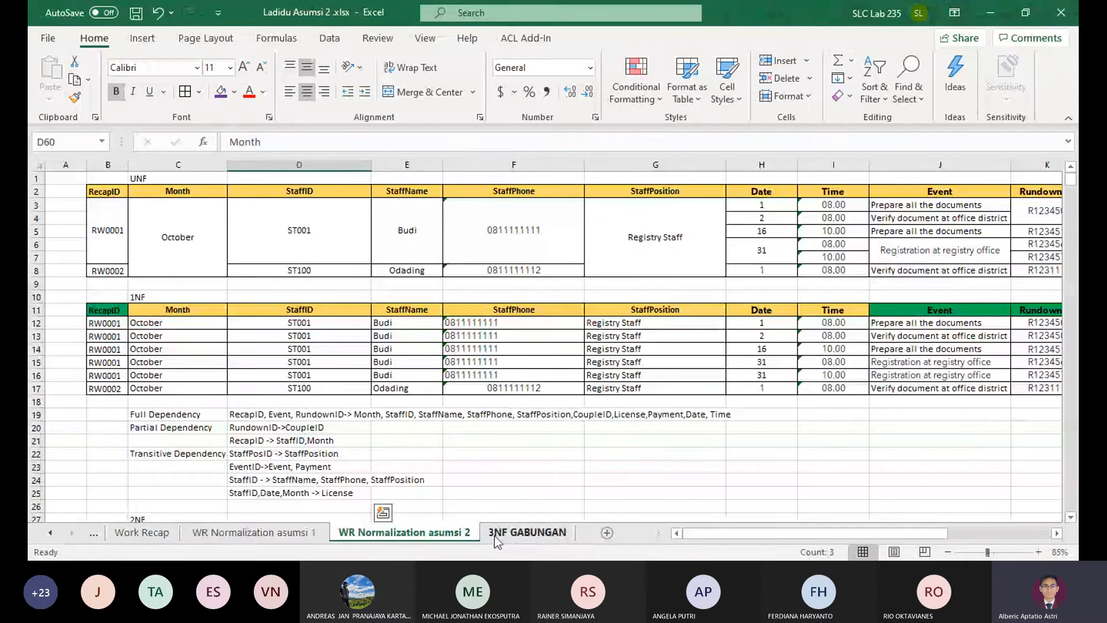
# Check the key columns of the 1NF recap table under assumption 1 against those under assumption 2
pyautogui.click(304, 540)
pyautogui.click(108, 309)
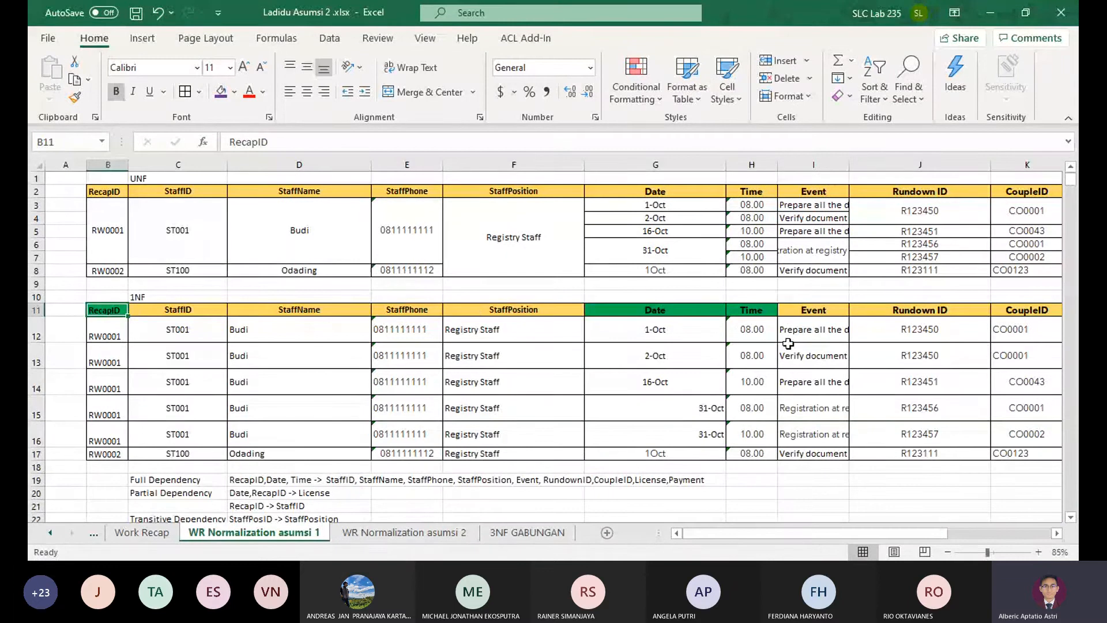
pyautogui.click(381, 533)
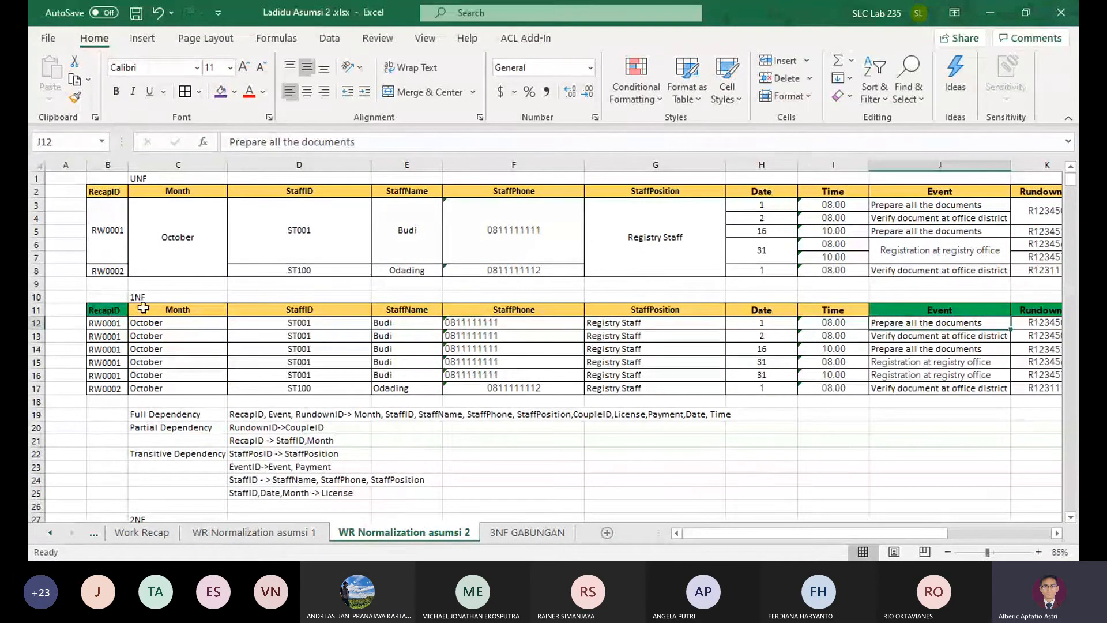
pyautogui.click(108, 323)
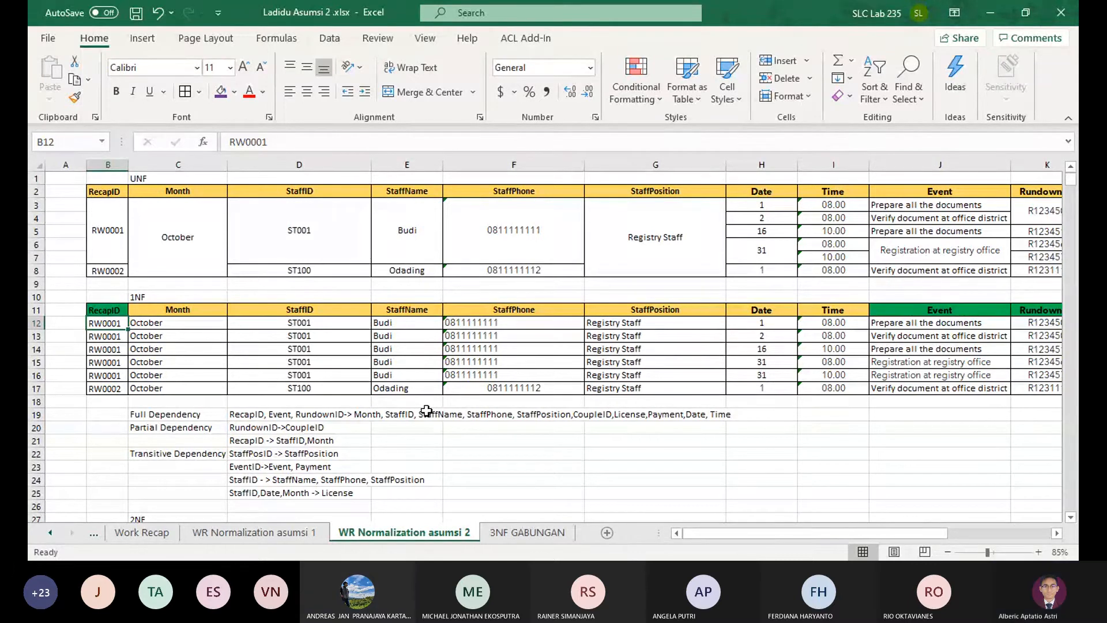
# Return to the 3NF GABUNGAN sheet and review the combined tables down to the rundown table
pyautogui.hotkey('ctrl', 'pagedown')
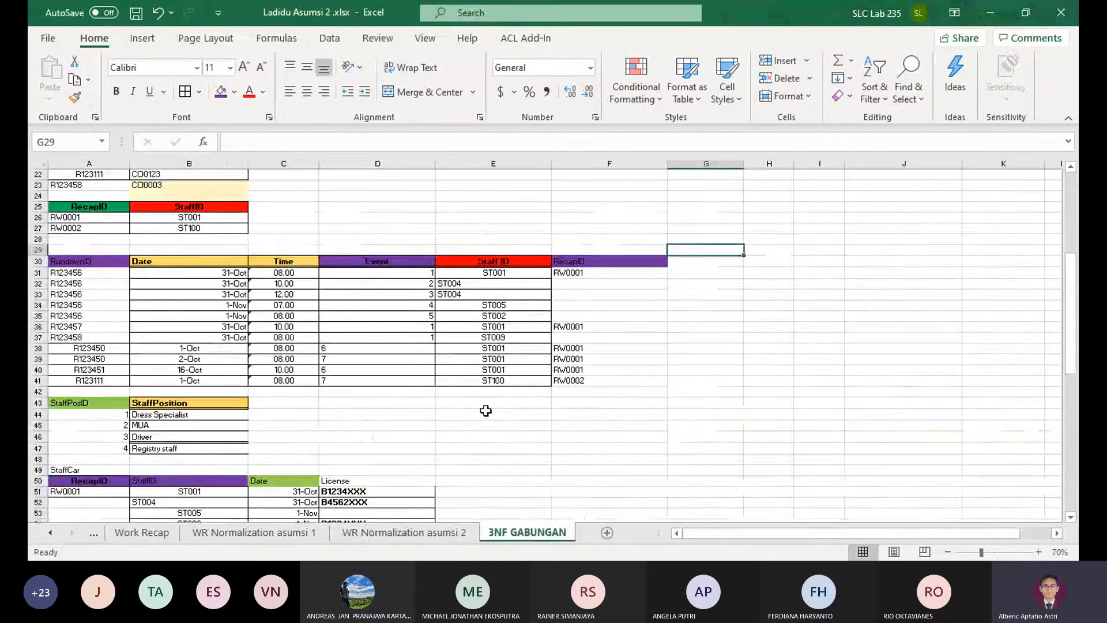
pyautogui.scroll(7, 485, 410)
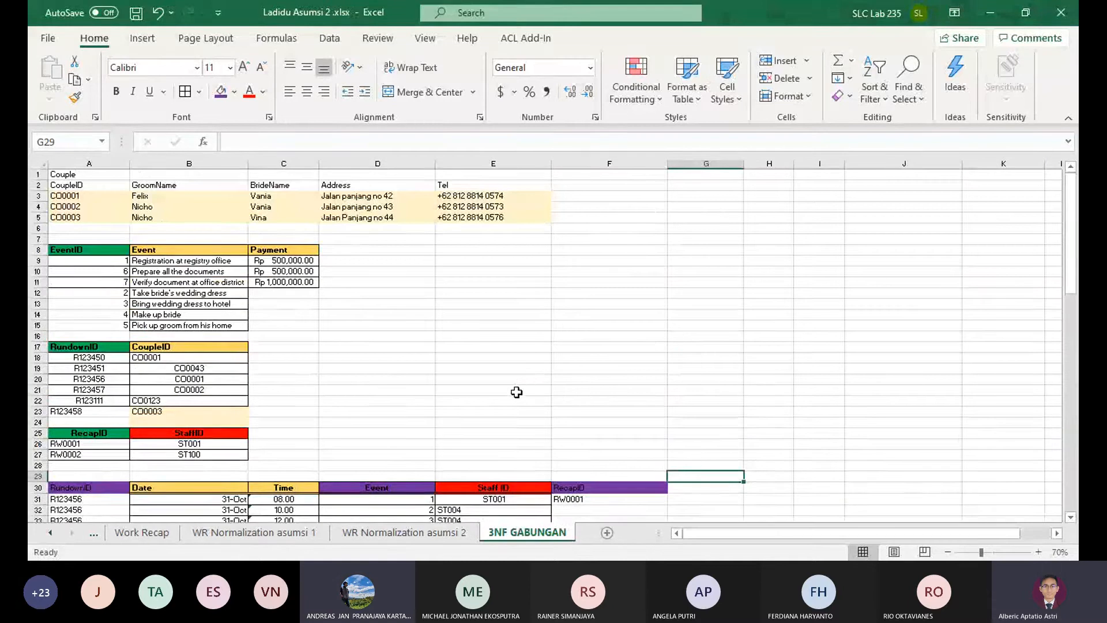
pyautogui.scroll(-6, 516, 392)
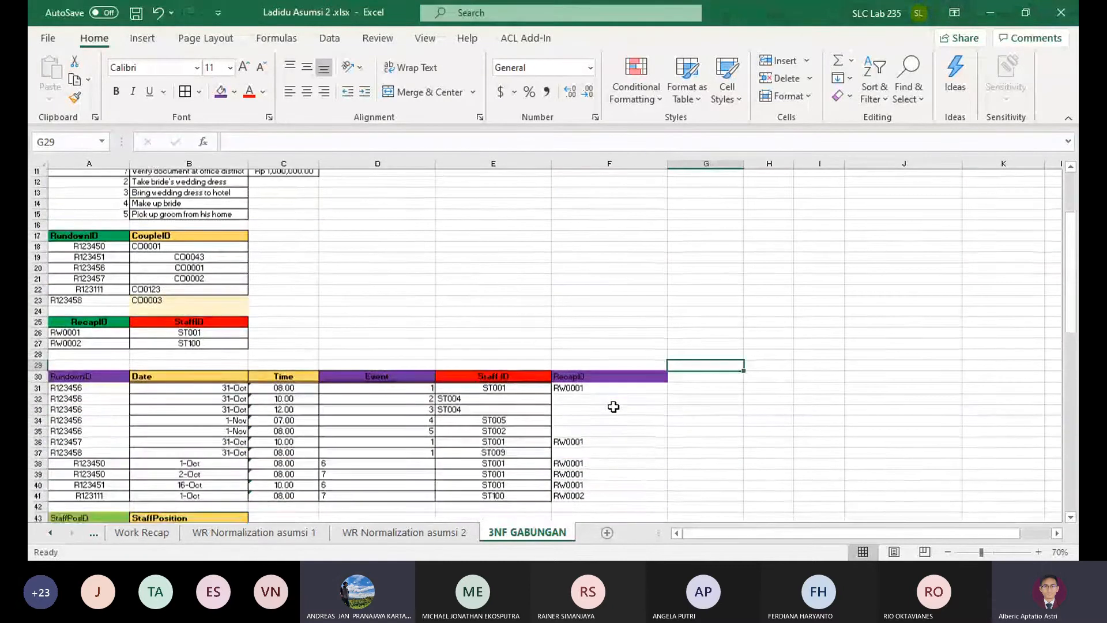
# Review the stacked tables on 3NF GABUNGAN from the Couple table down to the Staff table
pyautogui.scroll(-8, 603, 411)
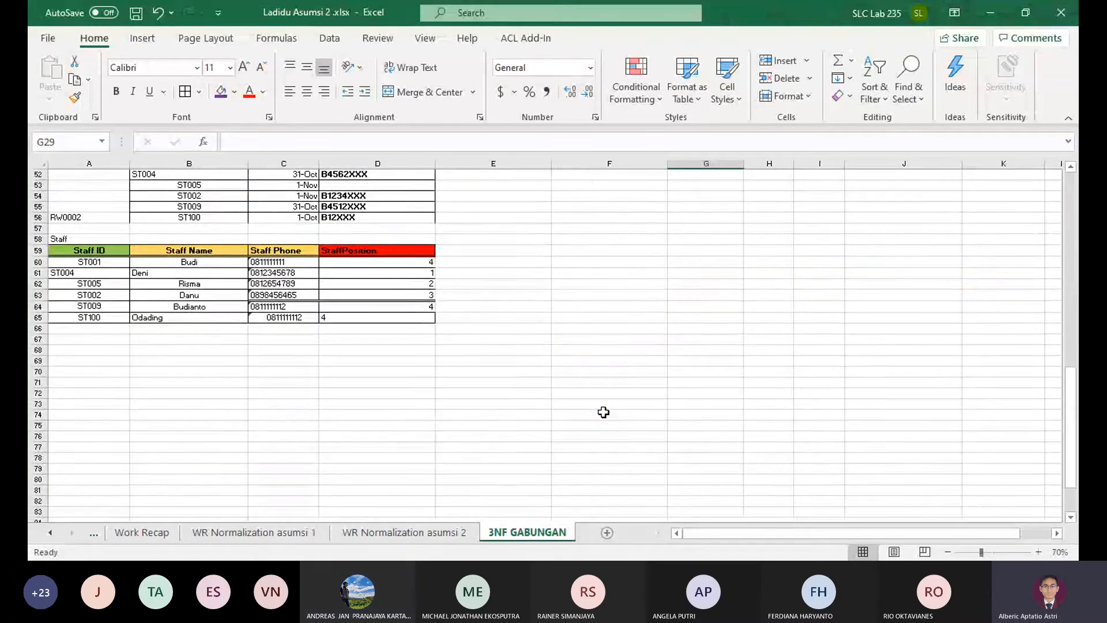
pyautogui.scroll(9, 625, 400)
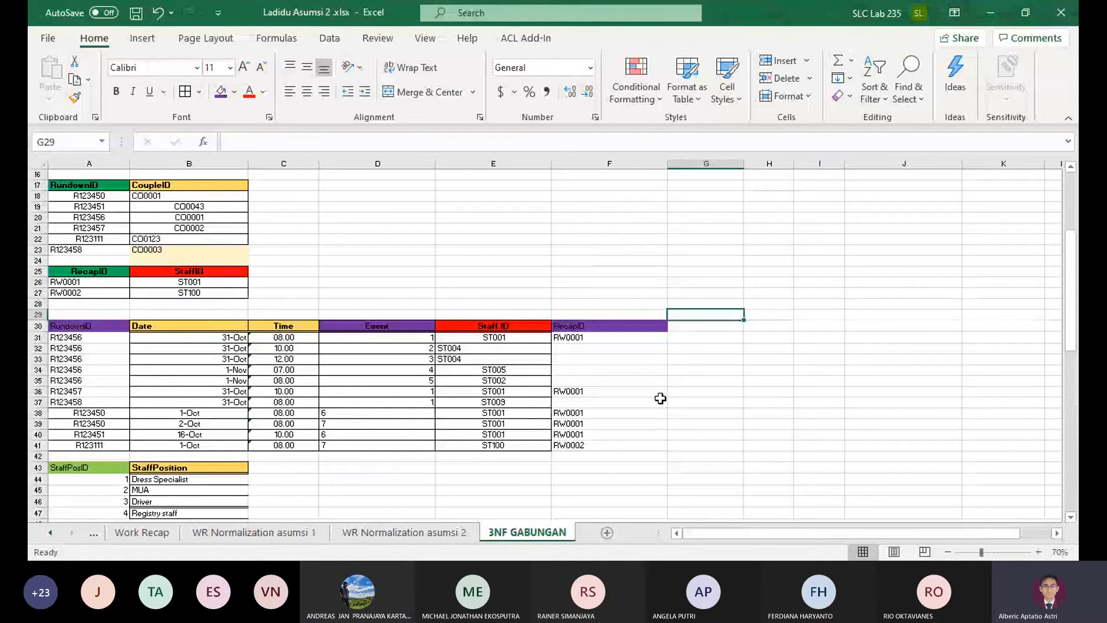
pyautogui.scroll(5, 603, 361)
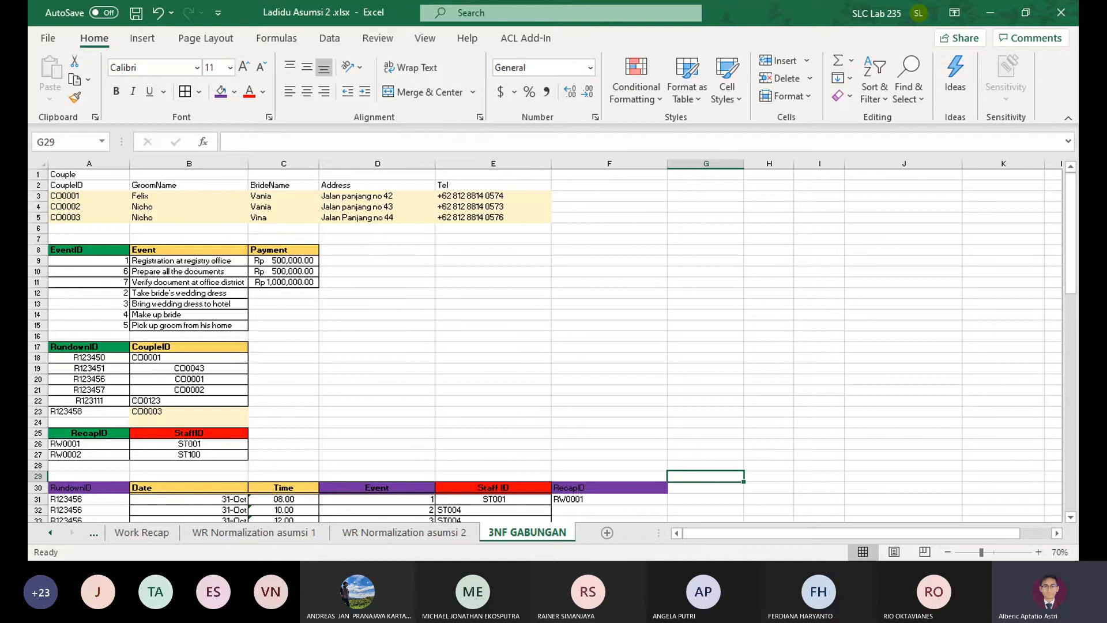
pyautogui.hotkey('alt', 'Tab')
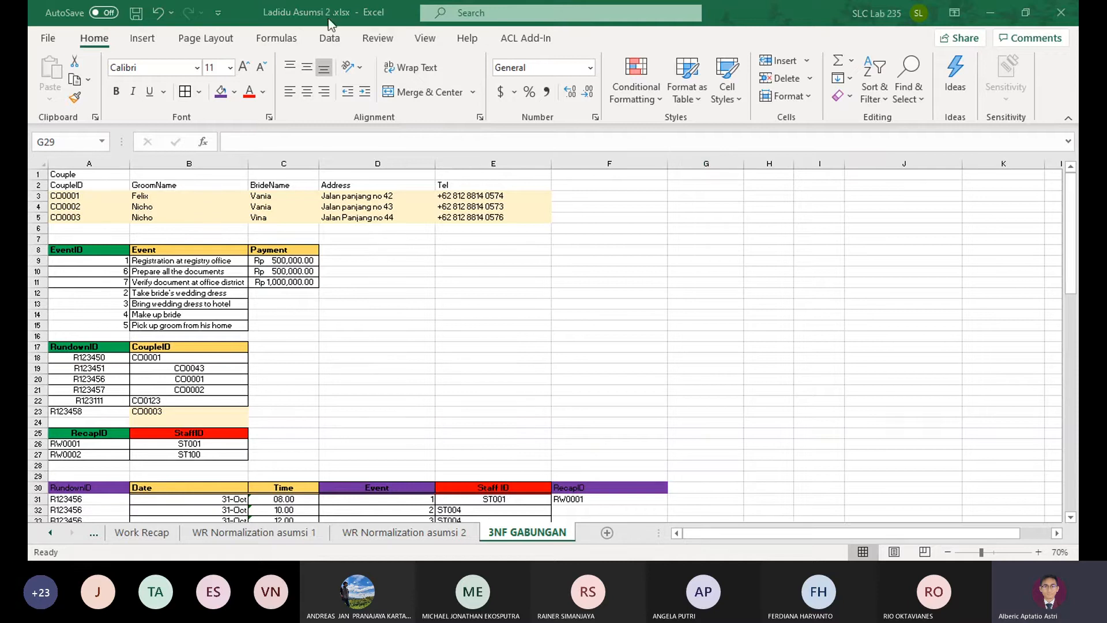
pyautogui.click(1013, 3)
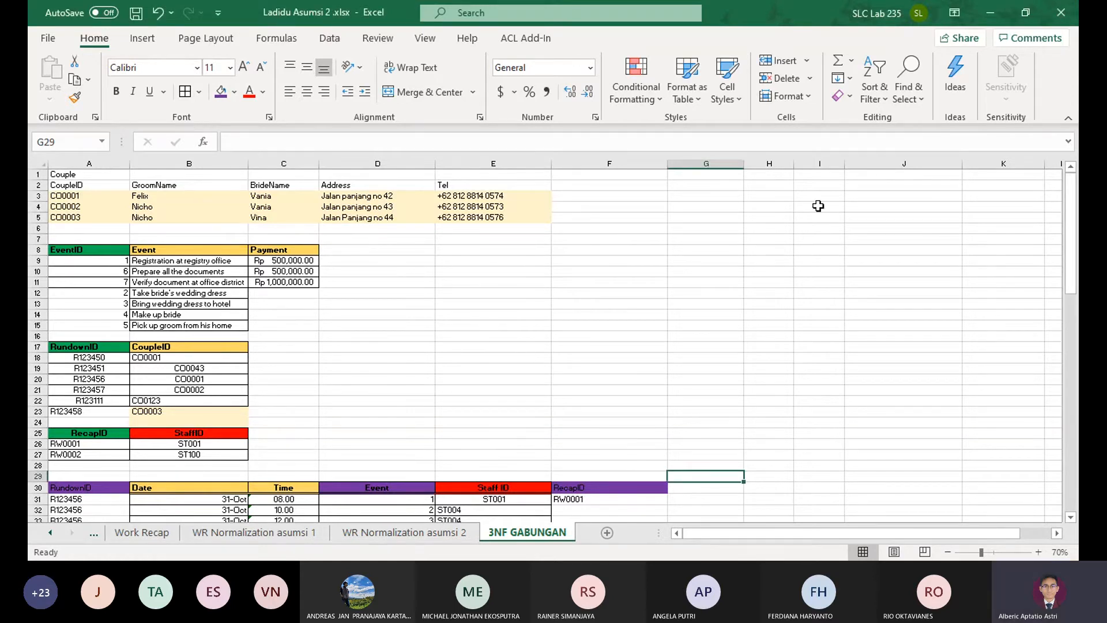
pyautogui.click(679, 281)
pyautogui.scroll(-11, 590, 351)
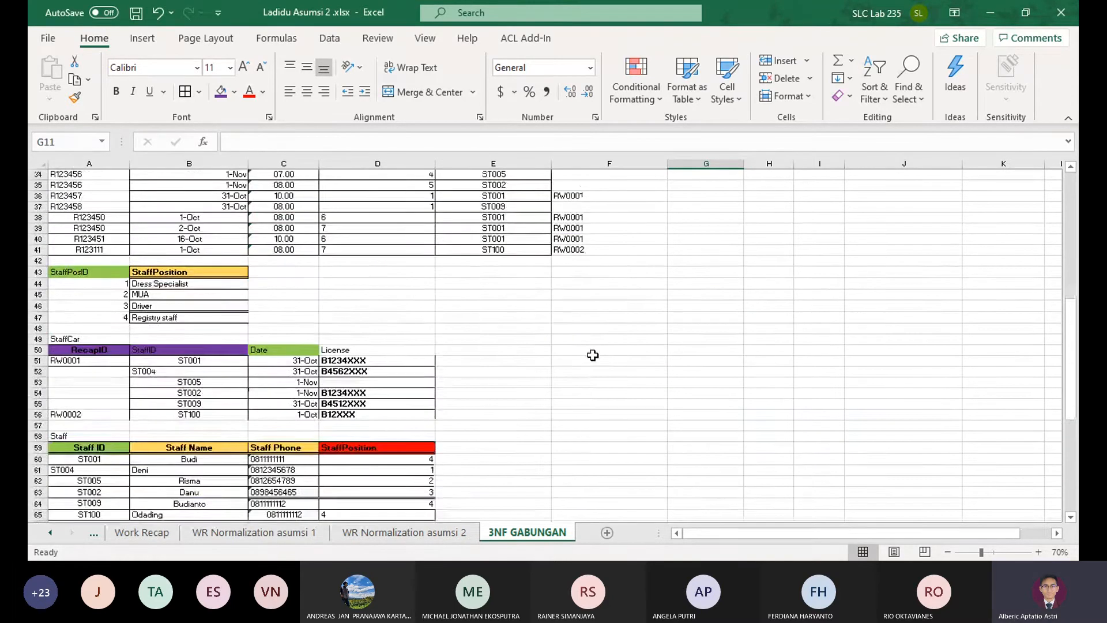
pyautogui.scroll(-5, 592, 355)
pyautogui.click(601, 381)
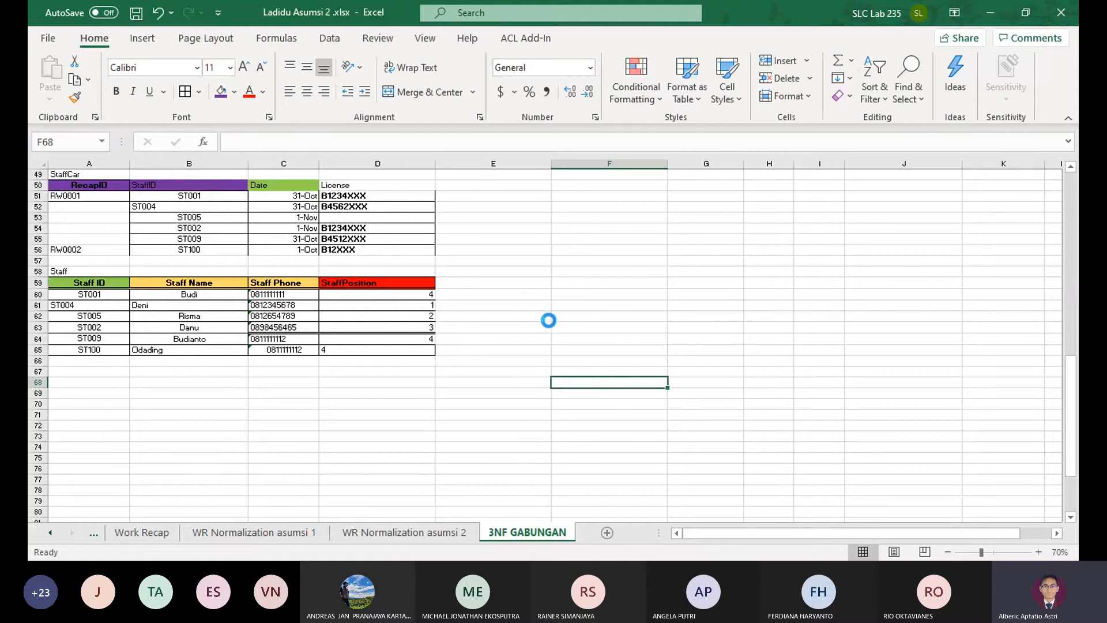
# Compare the UNF and 1NF recap tables on WR Normalization asumsi 1 with those on WR Normalization asumsi 2
pyautogui.click(151, 533)
pyautogui.click(279, 533)
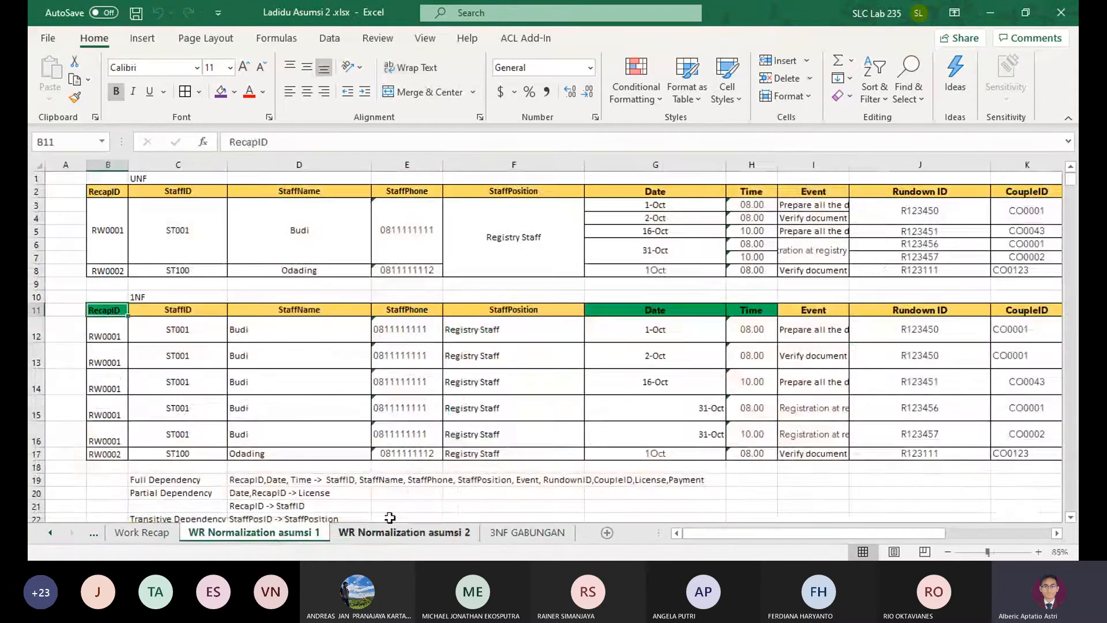
pyautogui.click(403, 533)
pyautogui.click(292, 533)
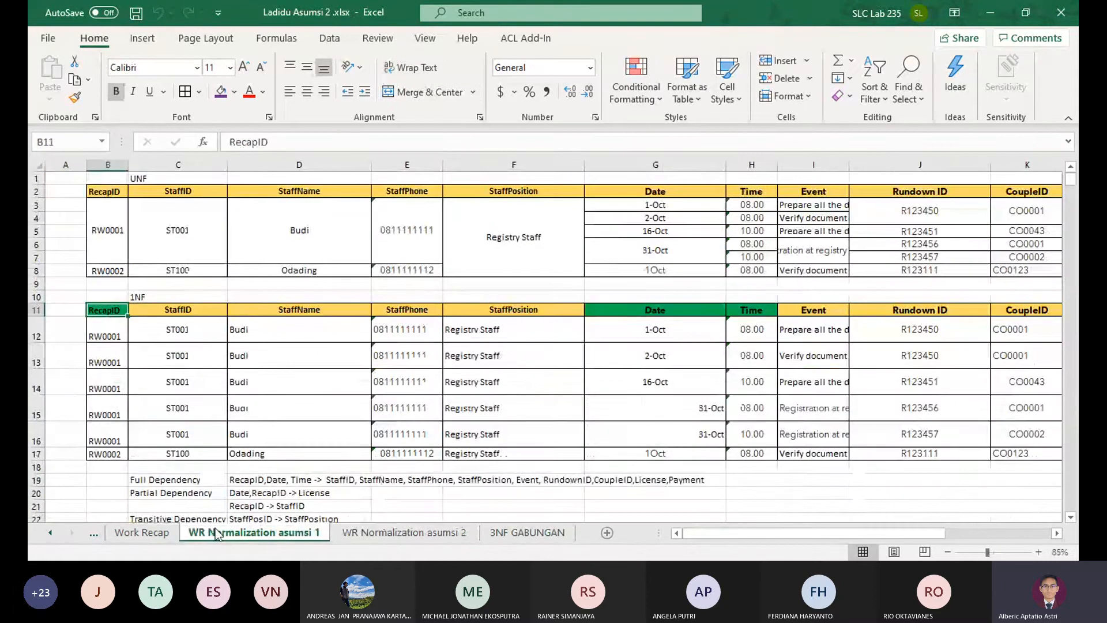
pyautogui.click(142, 532)
pyautogui.click(252, 532)
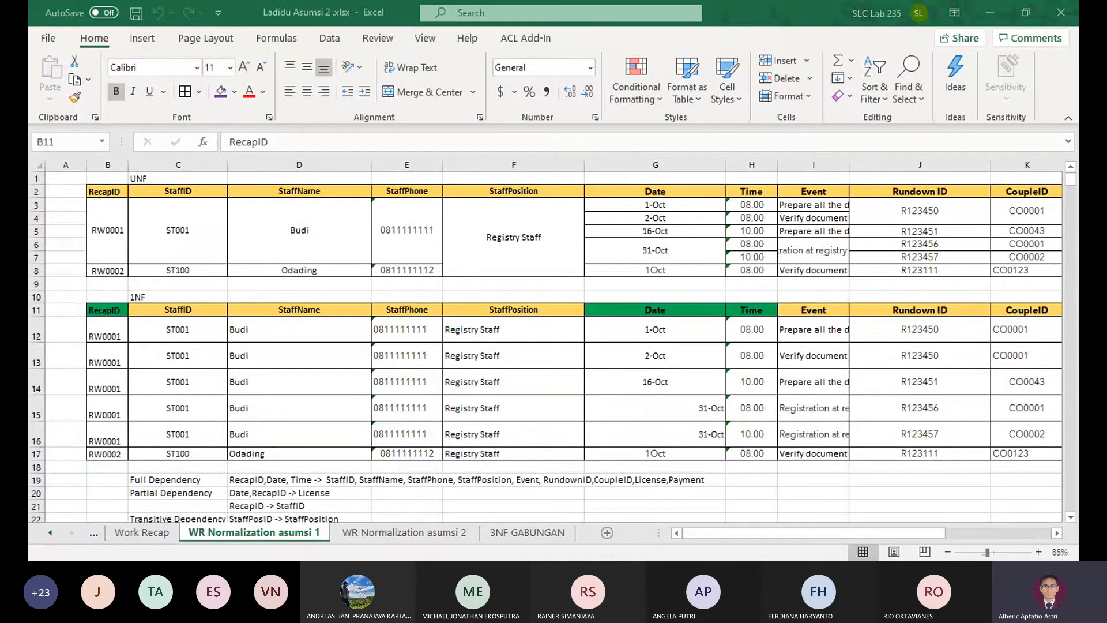
pyautogui.click(404, 532)
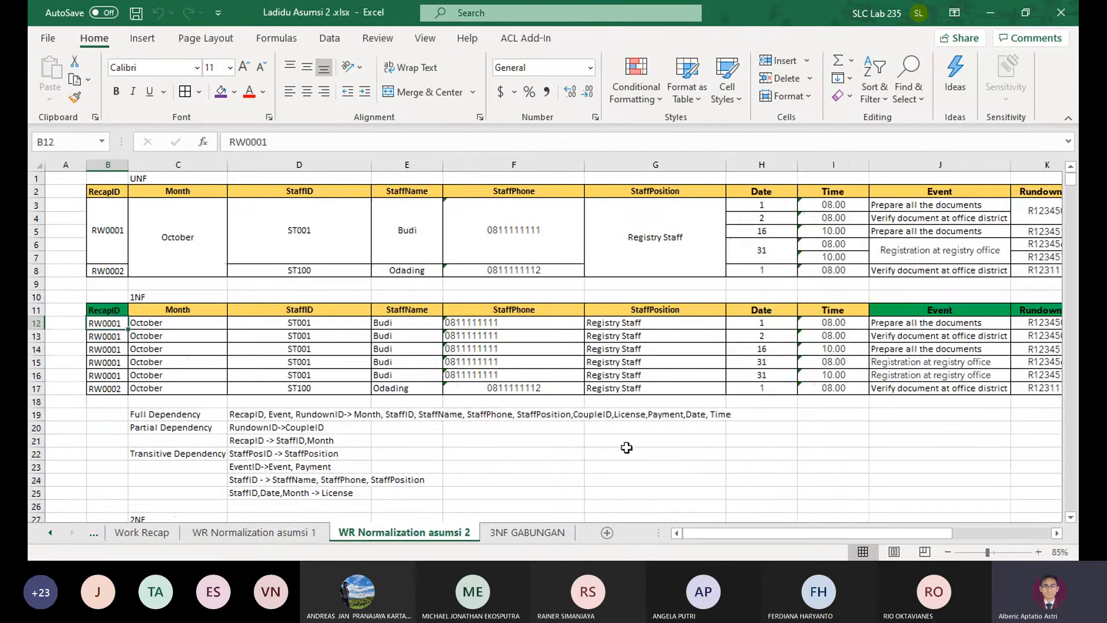
# Check the month and staff details in the header block of the first Work Recap form
pyautogui.click(141, 532)
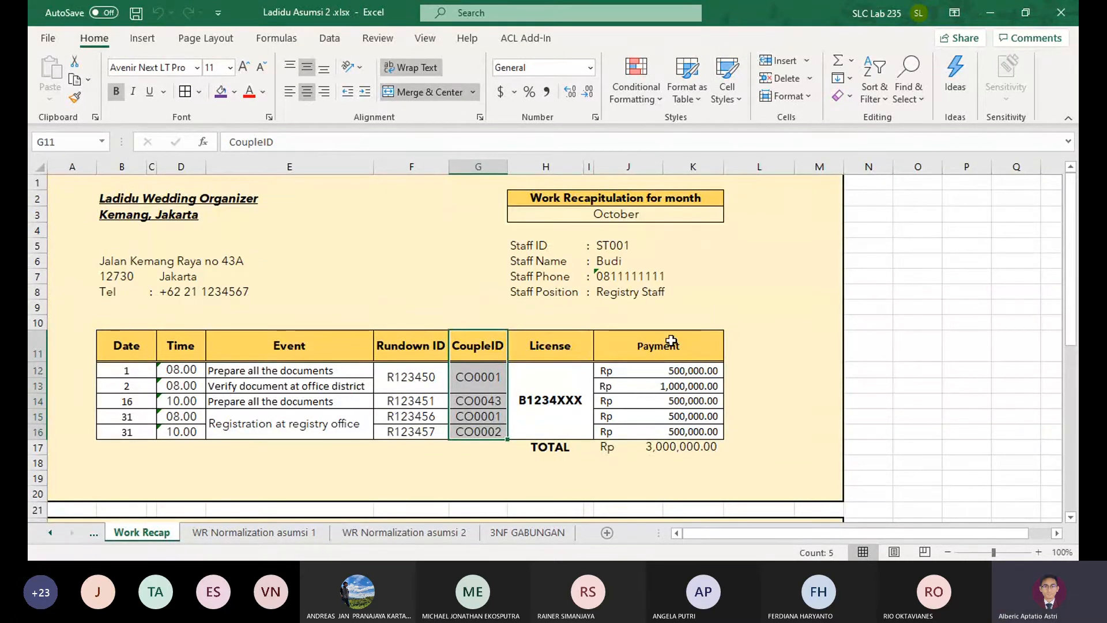
pyautogui.moveTo(629, 196); pyautogui.dragTo(563, 301)
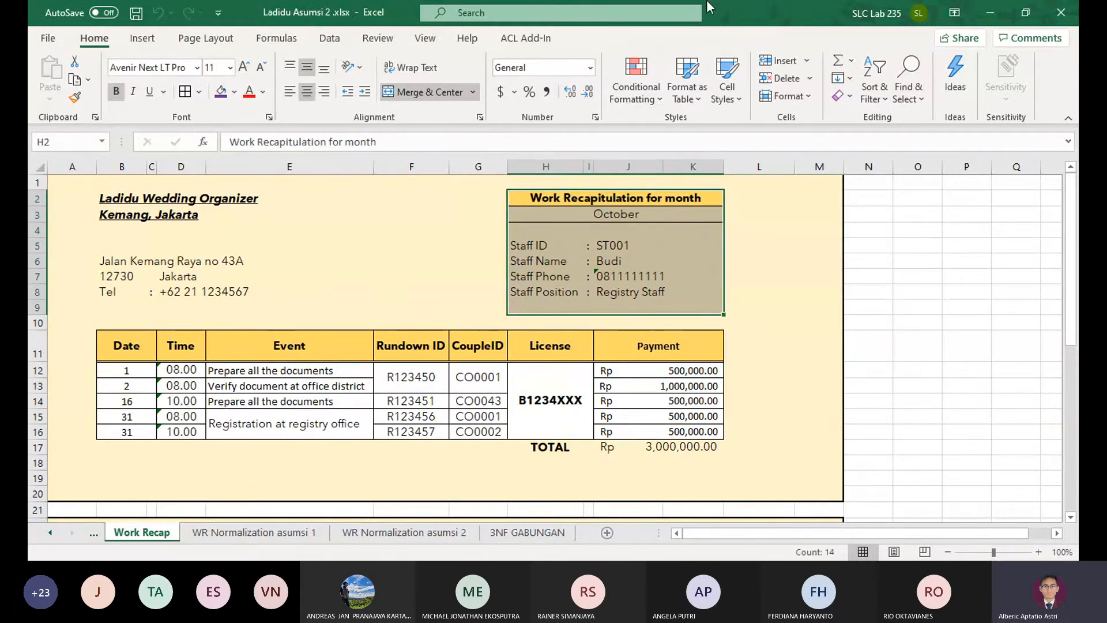
pyautogui.click(383, 27)
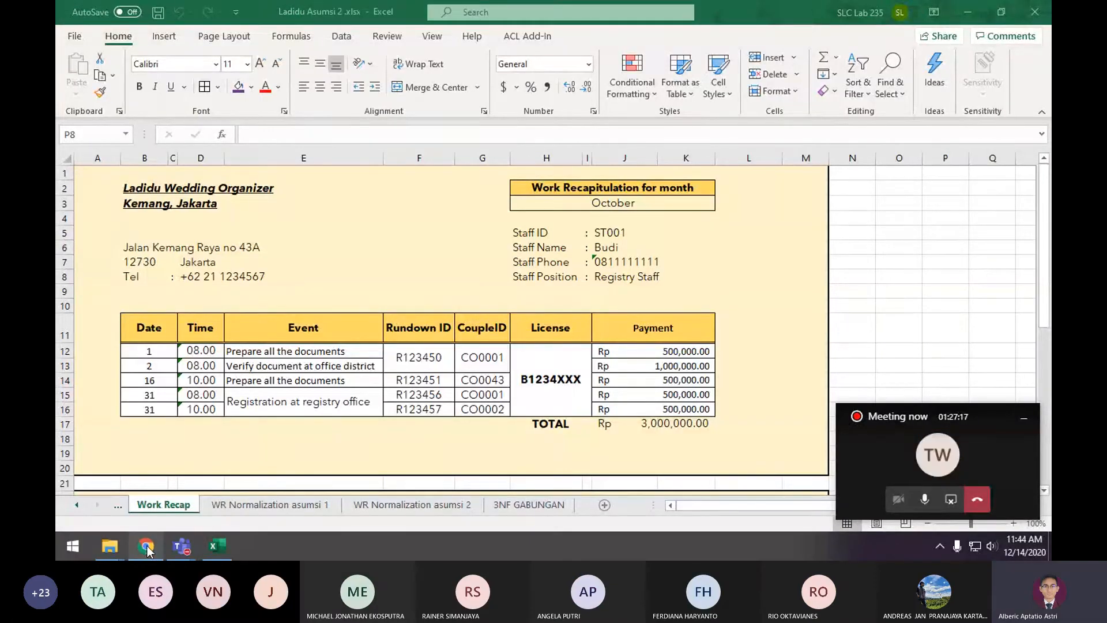
pyautogui.click(145, 545)
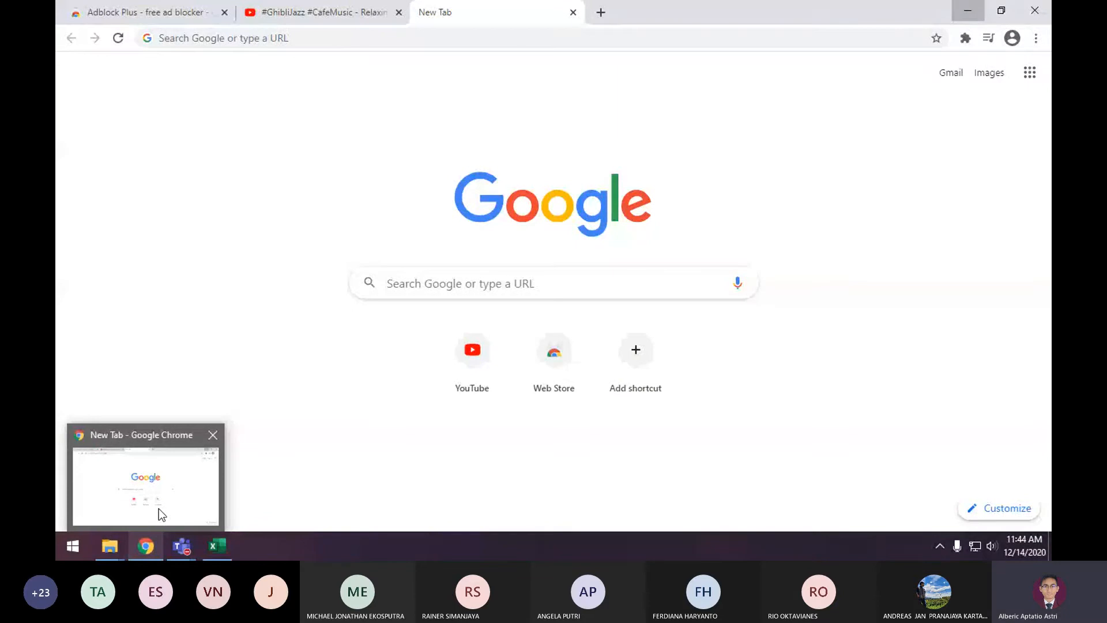
pyautogui.click(151, 543)
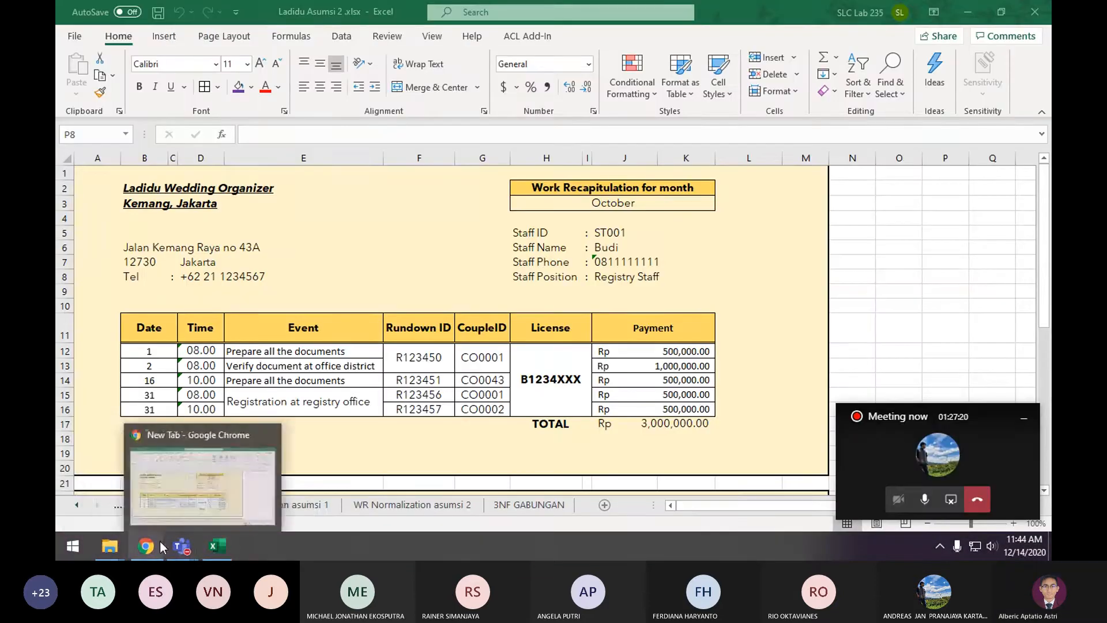
pyautogui.moveTo(119, 535)
pyautogui.click(254, 479)
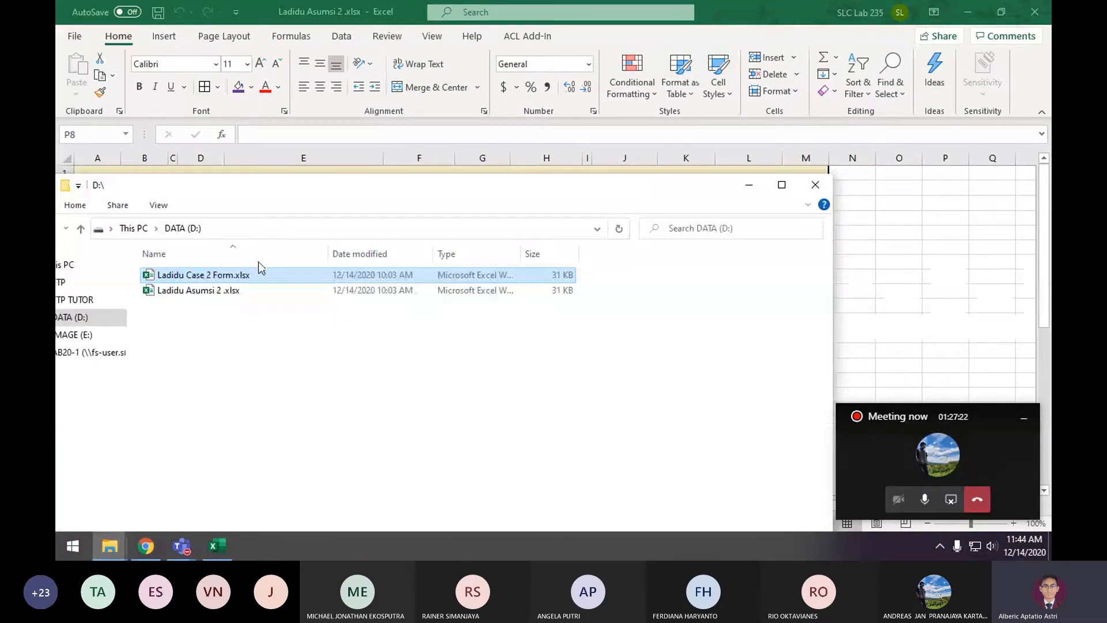
pyautogui.click(271, 289)
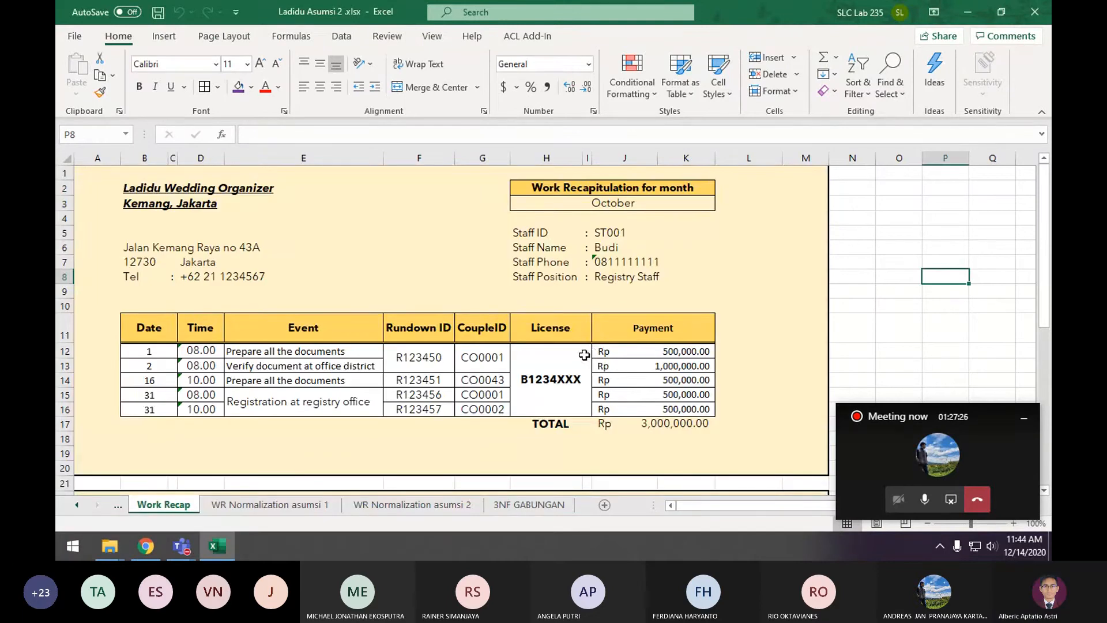
pyautogui.click(367, 398)
pyautogui.click(427, 318)
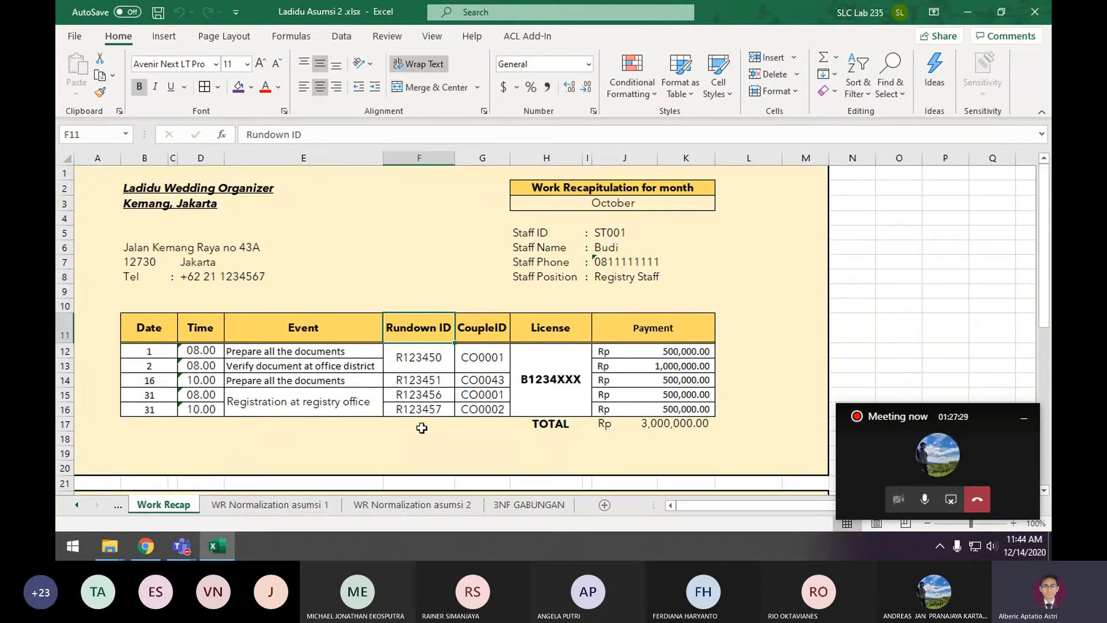
pyautogui.click(145, 546)
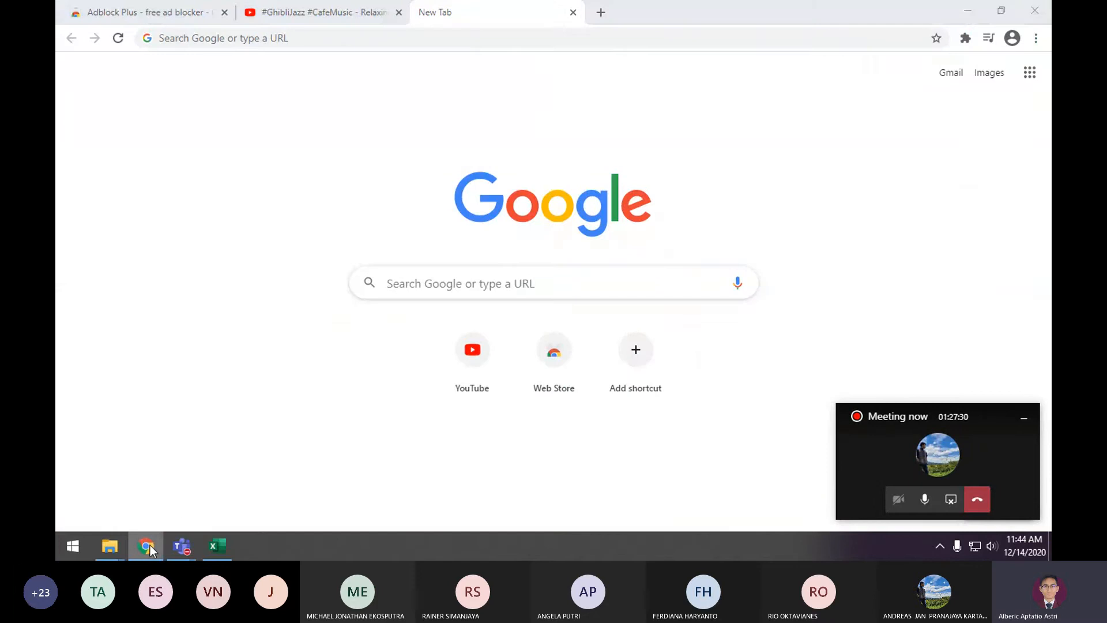
pyautogui.click(147, 546)
# Open the workbook Ladidu Case 2 Form.xlsx from the DATA (D:) drive
pyautogui.moveTo(109, 546)
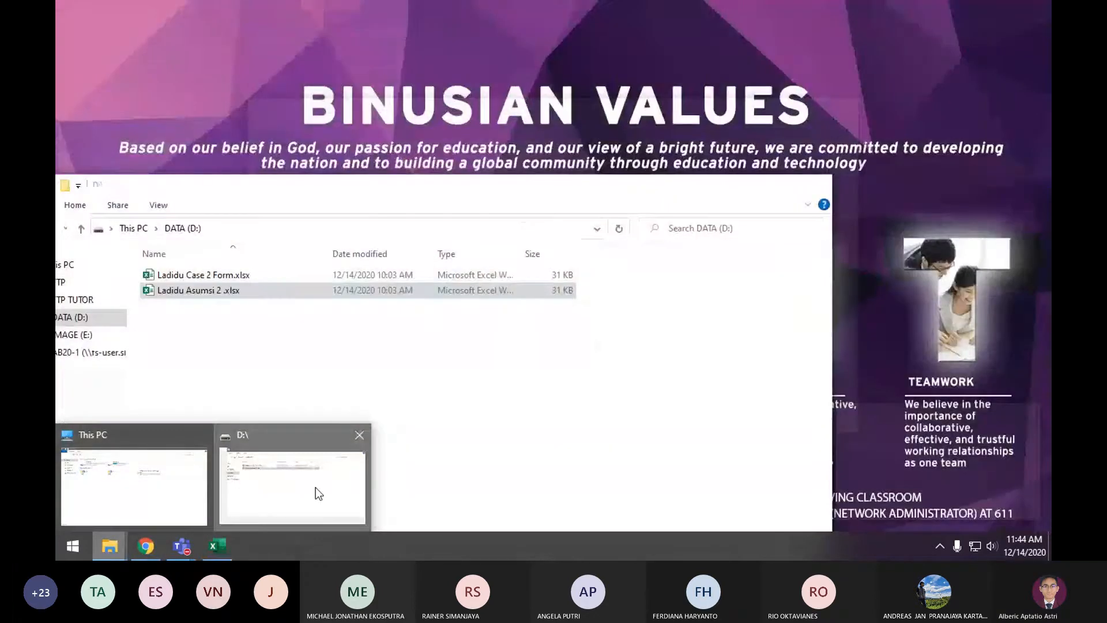
pyautogui.click(315, 486)
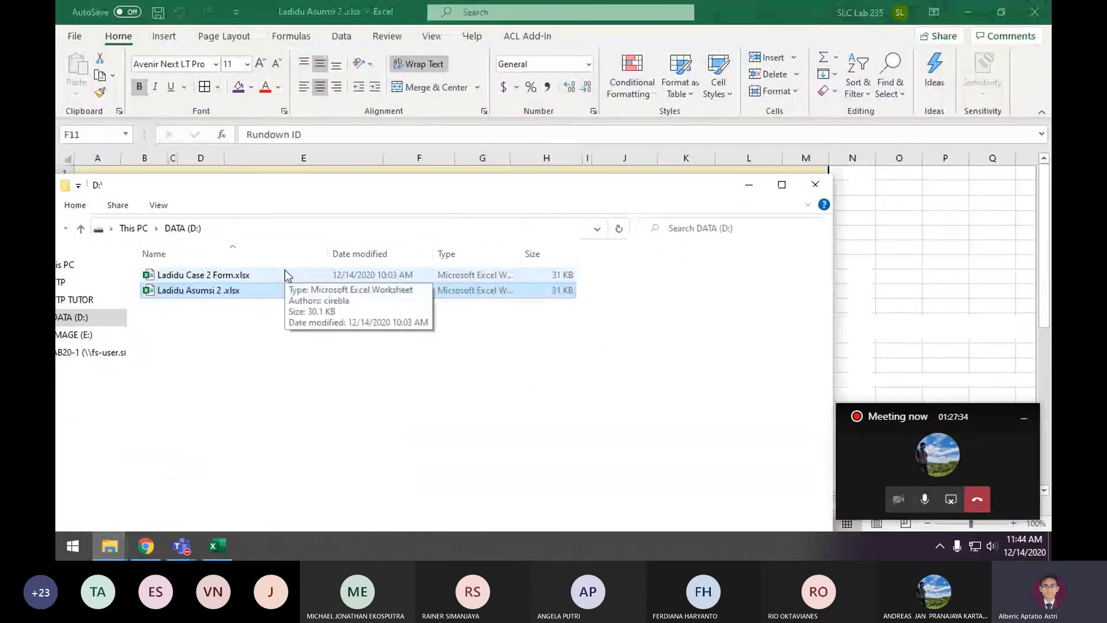
pyautogui.click(454, 388)
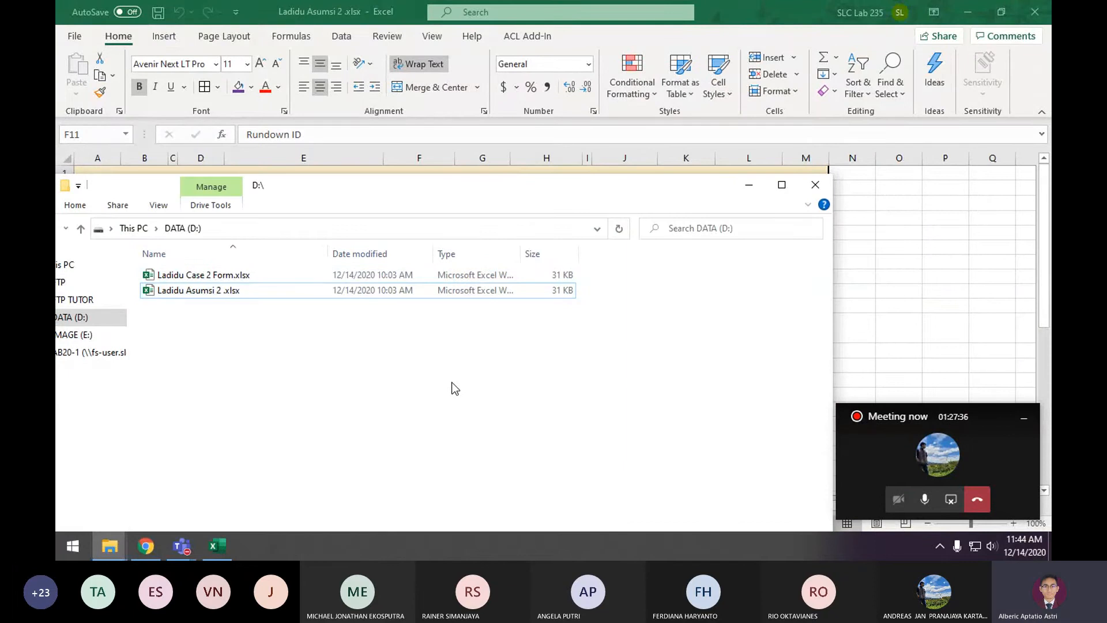
pyautogui.doubleClick(347, 291)
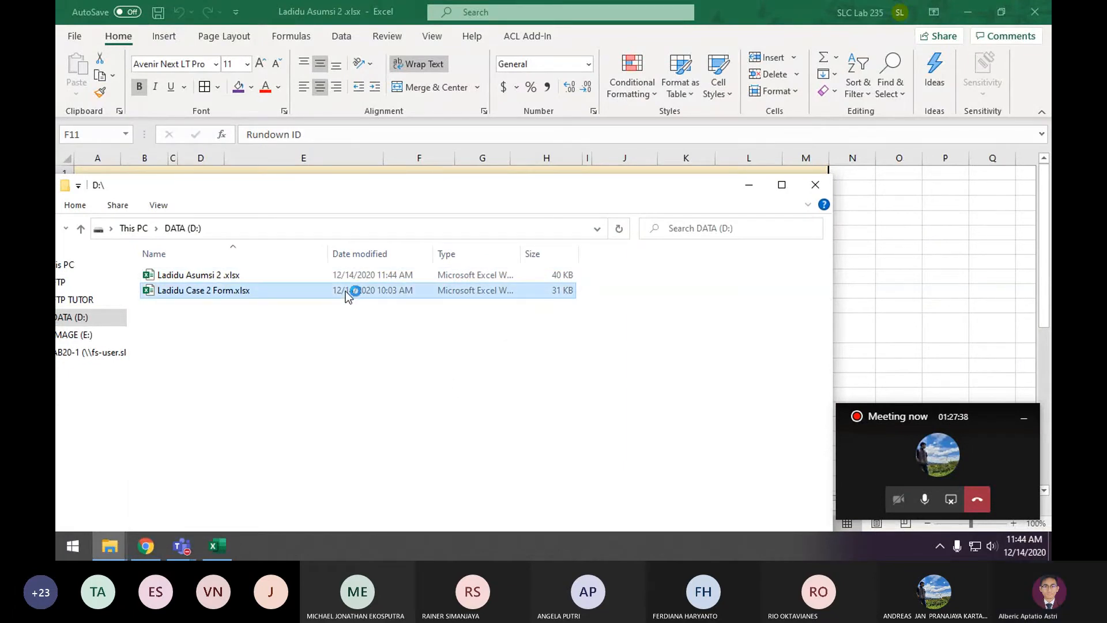
pyautogui.click(529, 504)
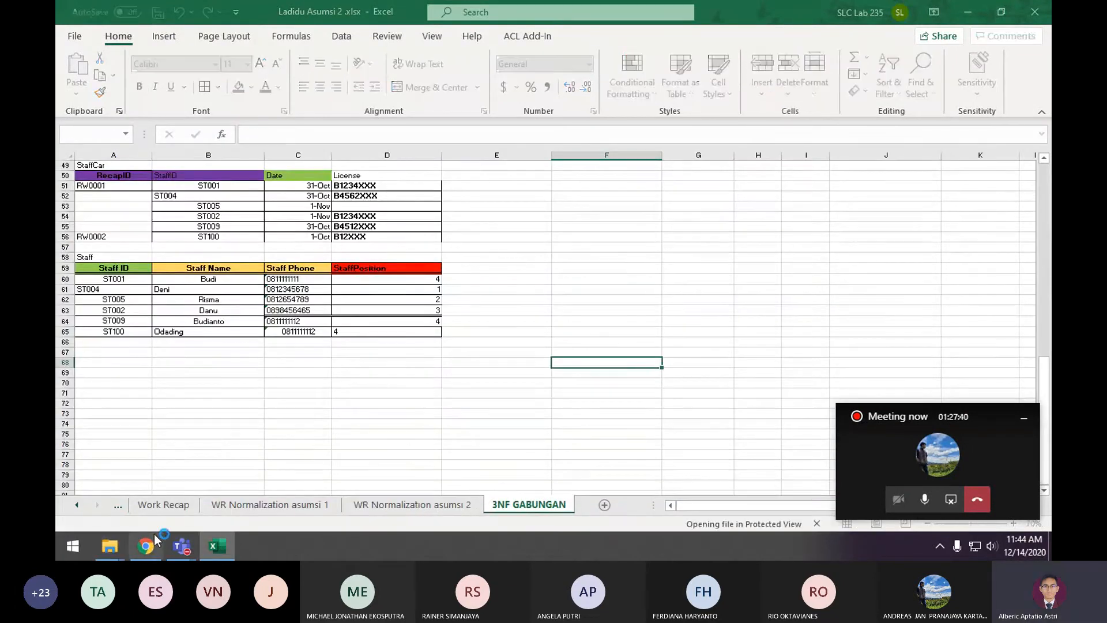
# Compare the UNF and 1NF tables on Invoice normalization with the month heading of the Invoice form
pyautogui.click(503, 444)
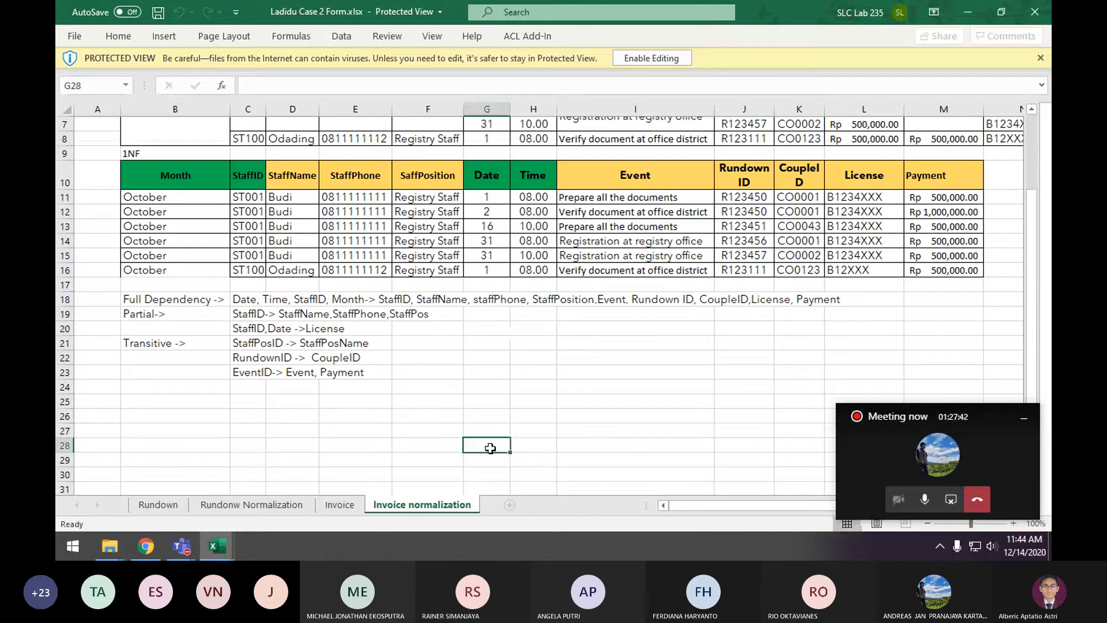
pyautogui.scroll(2, 490, 448)
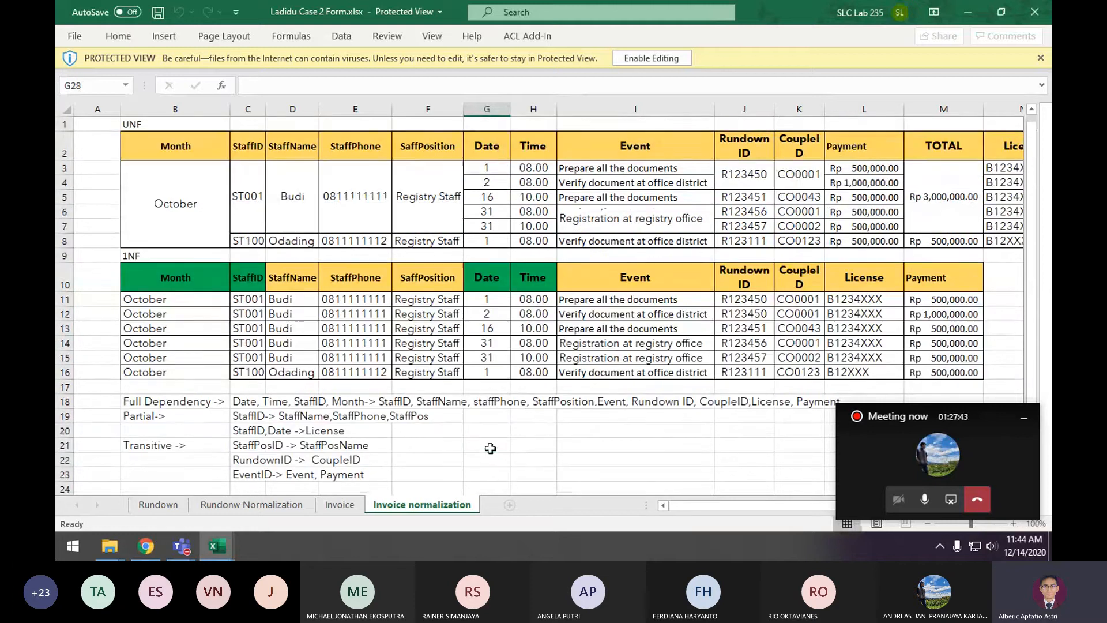
pyautogui.click(339, 505)
pyautogui.click(587, 140)
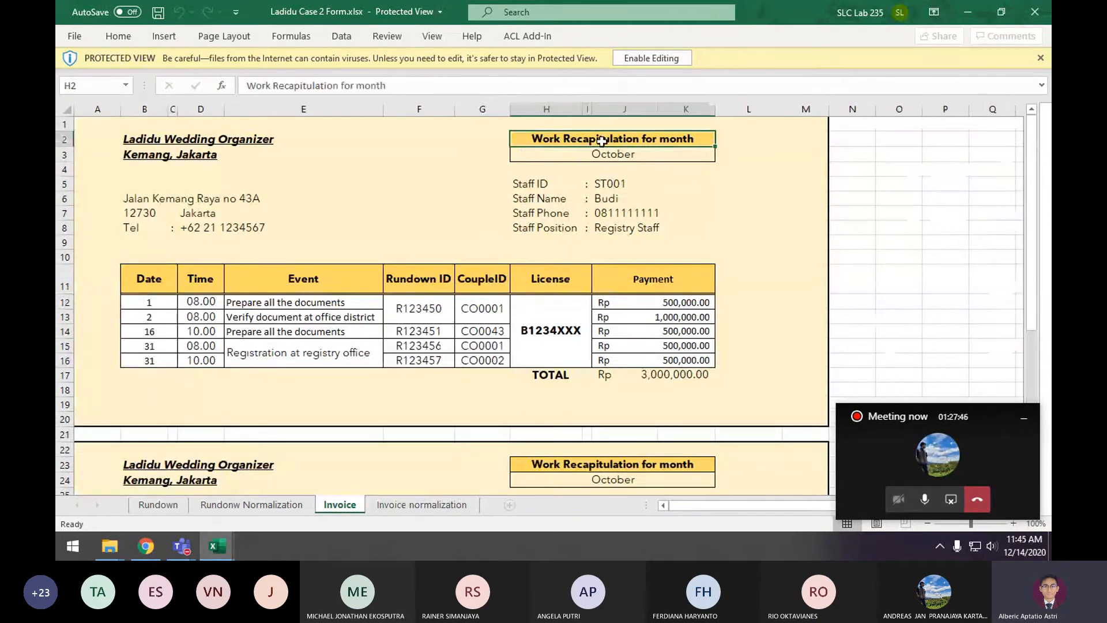
pyautogui.click(602, 154)
pyautogui.click(466, 505)
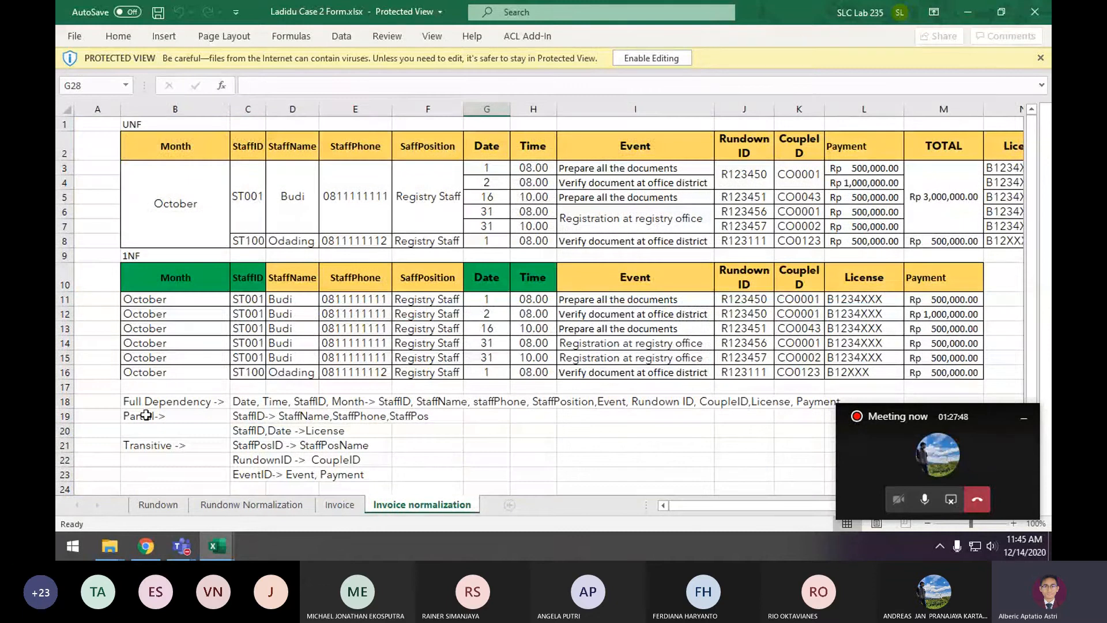
# Examine the full, partial and transitive dependencies on Invoice normalization against the Invoice form
pyautogui.moveTo(153, 404); pyautogui.dragTo(488, 471)
pyautogui.click(162, 400)
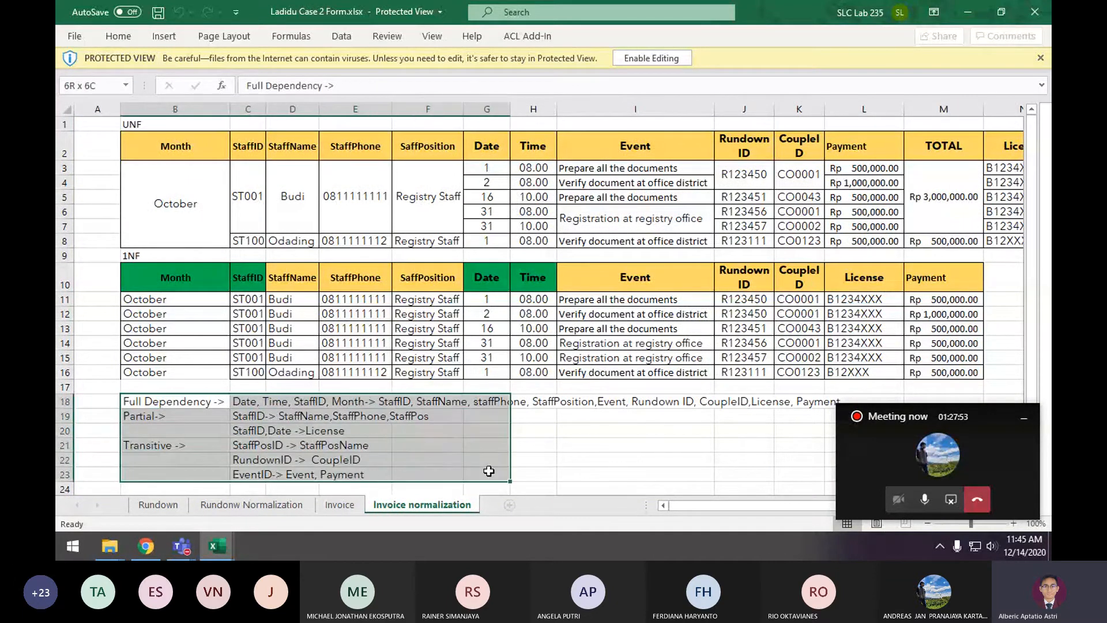
pyautogui.click(339, 505)
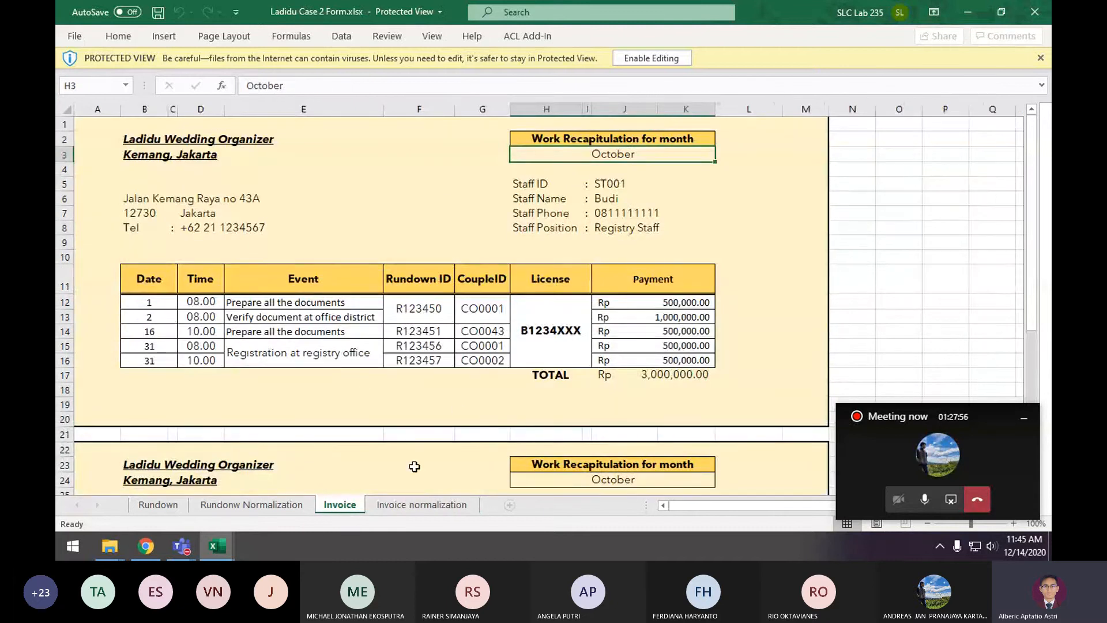
pyautogui.click(390, 506)
pyautogui.moveTo(154, 400); pyautogui.dragTo(507, 480)
pyautogui.click(635, 474)
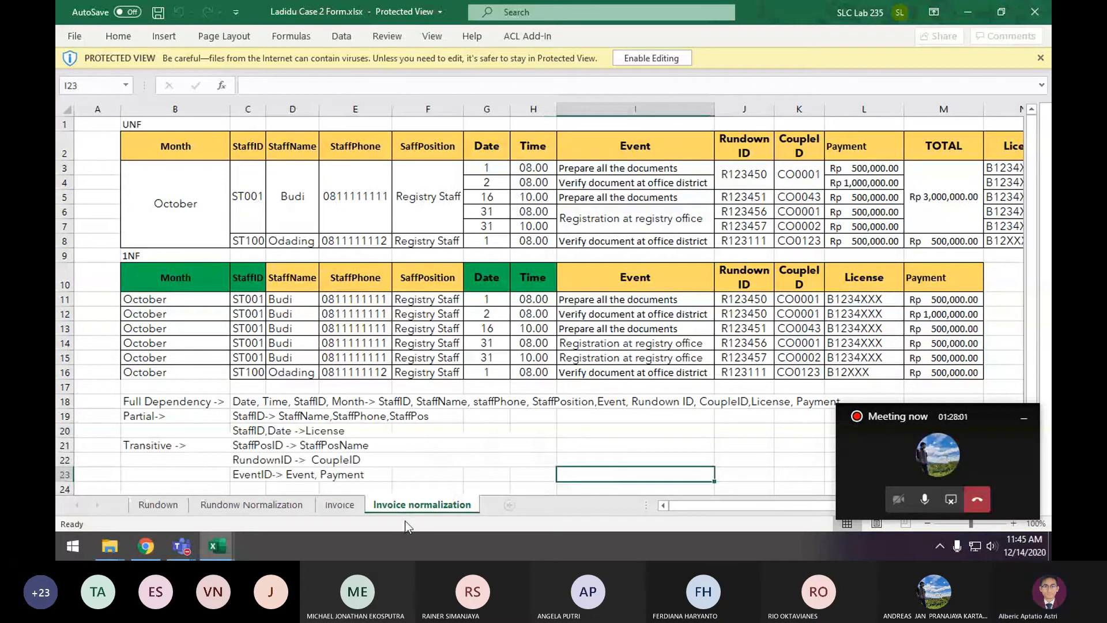
# Enable editing in Ladidu Case 2 Form.xlsx and copy the entire Invoice normalization sheet
pyautogui.click(651, 57)
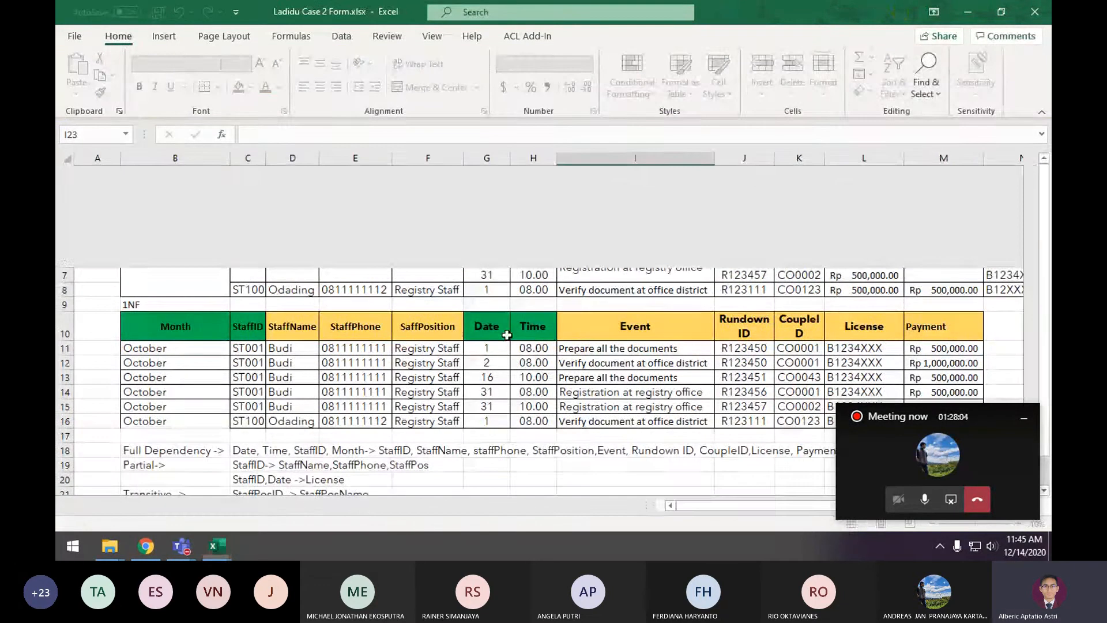
pyautogui.click(535, 347)
pyautogui.hotkey('ctrl', 'a')
pyautogui.hotkey('ctrl', 'c')
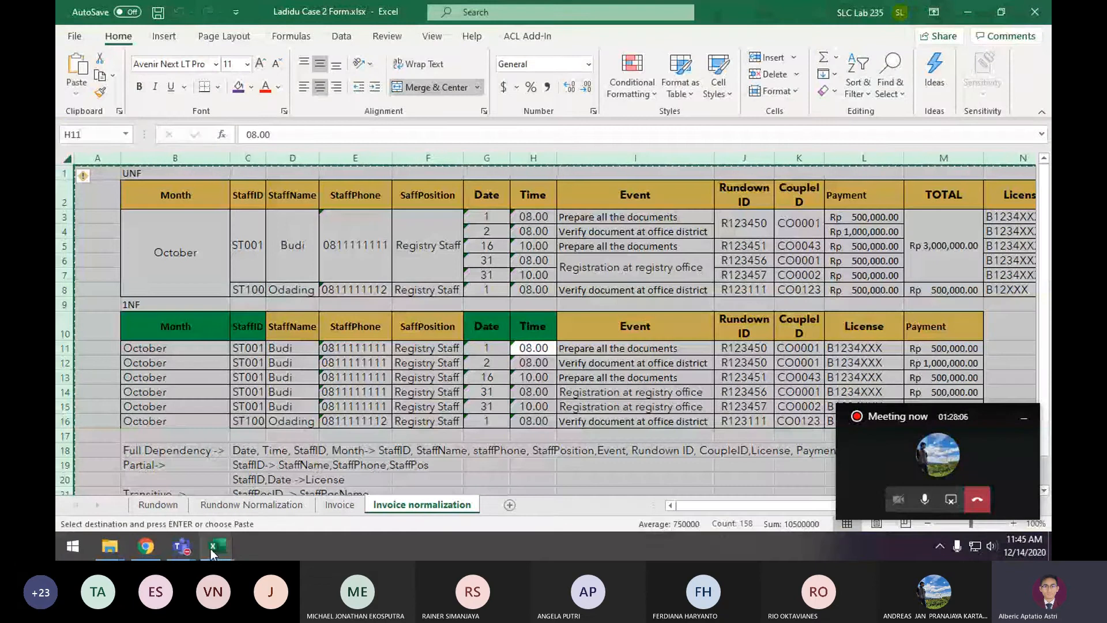
# Switch to Ladidu Asumsi 2, add a new worksheet and place it just before WR Normalization asumsi 1
pyautogui.moveTo(211, 548)
pyautogui.click(268, 502)
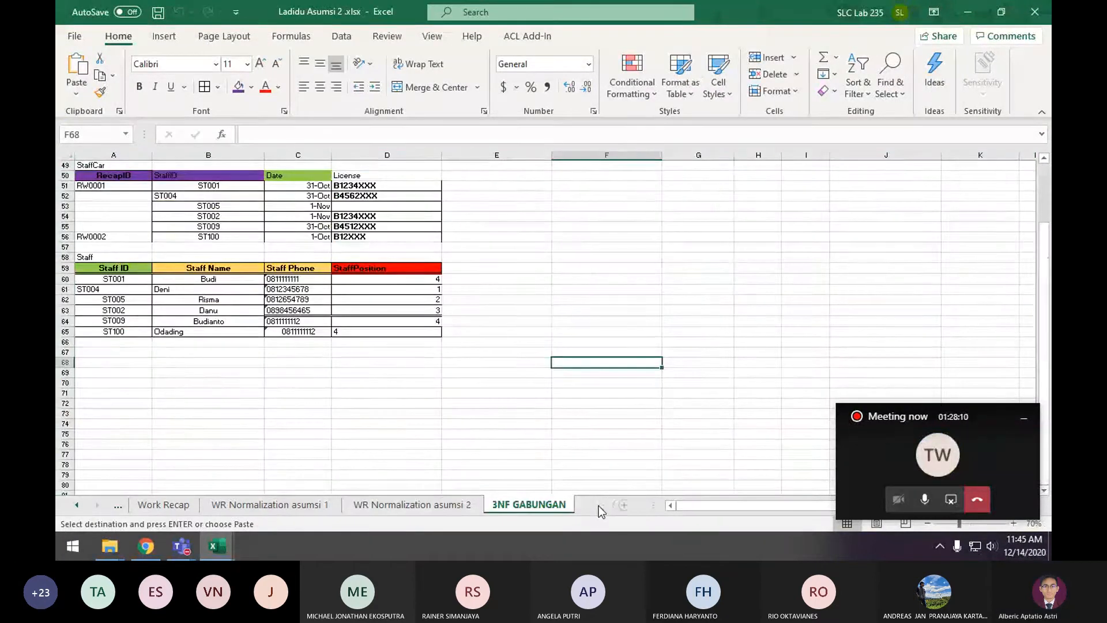
pyautogui.click(598, 506)
pyautogui.moveTo(527, 505); pyautogui.dragTo(196, 511)
# Rename the new worksheet as WR Normalizaton according form
pyautogui.write('R Normalizatrion')
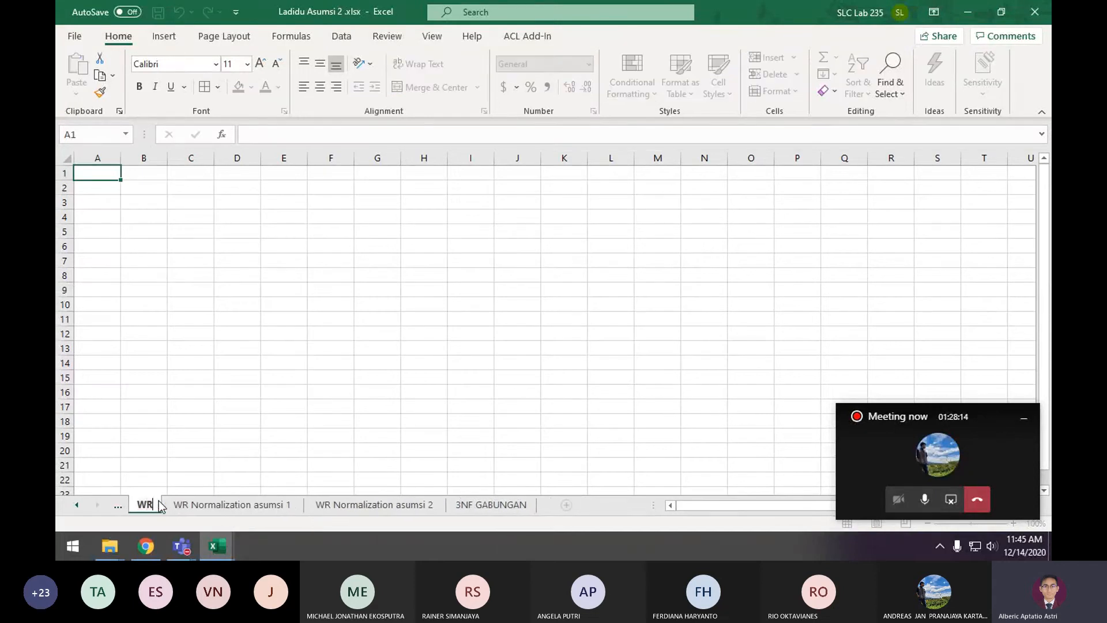
pyautogui.press('BackSpace')
pyautogui.press('BackSpace')
pyautogui.press('BackSpace')
pyautogui.press('BackSpace')
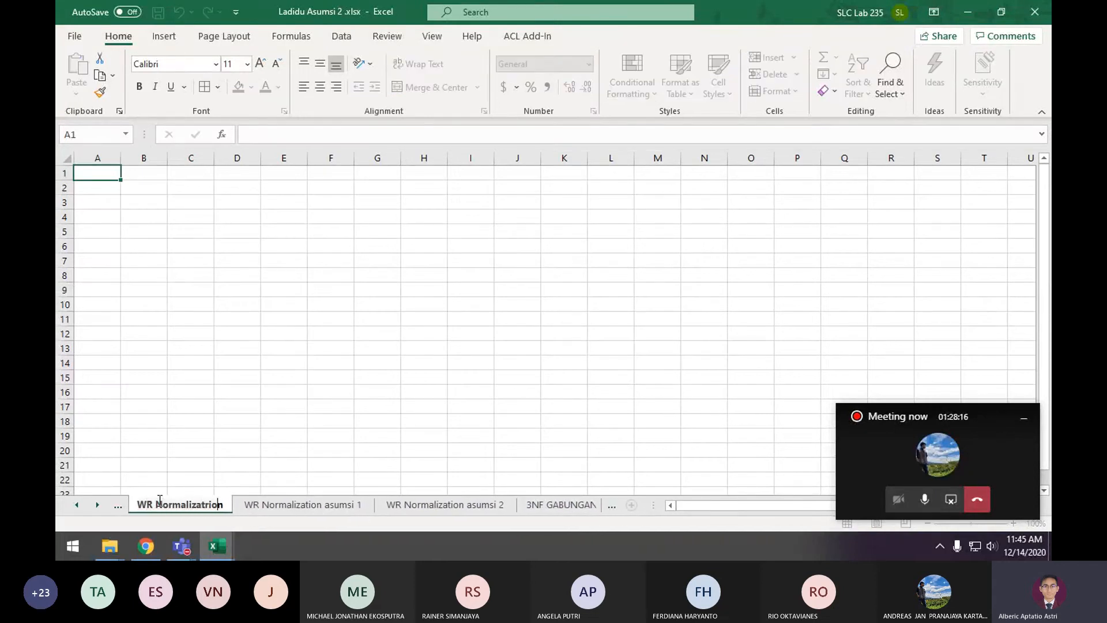
pyautogui.write('on according form')
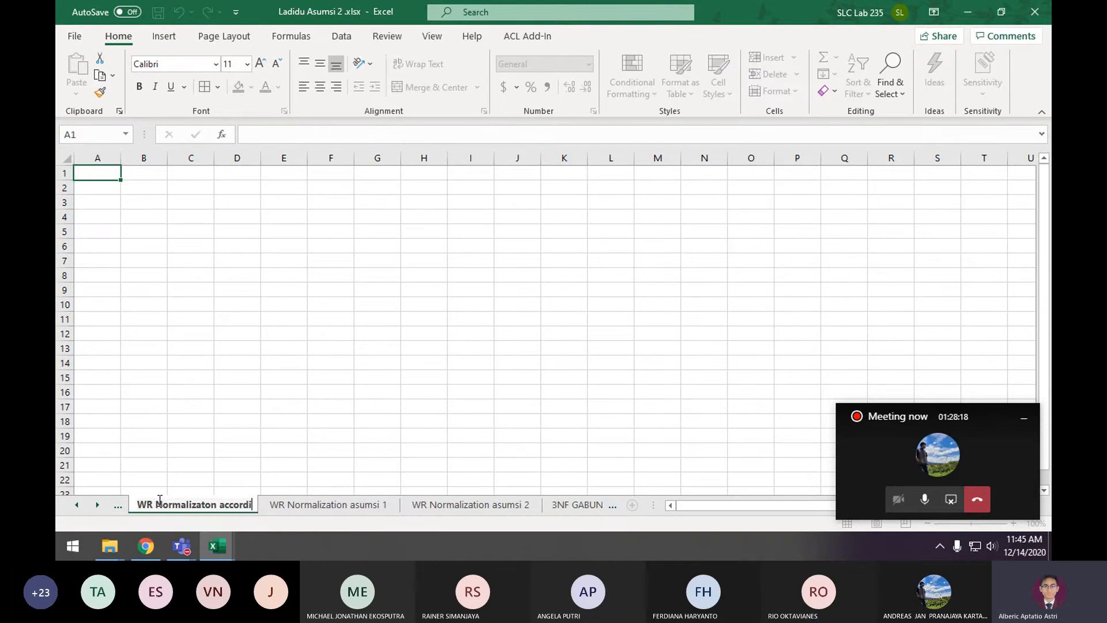
pyautogui.press('Return')
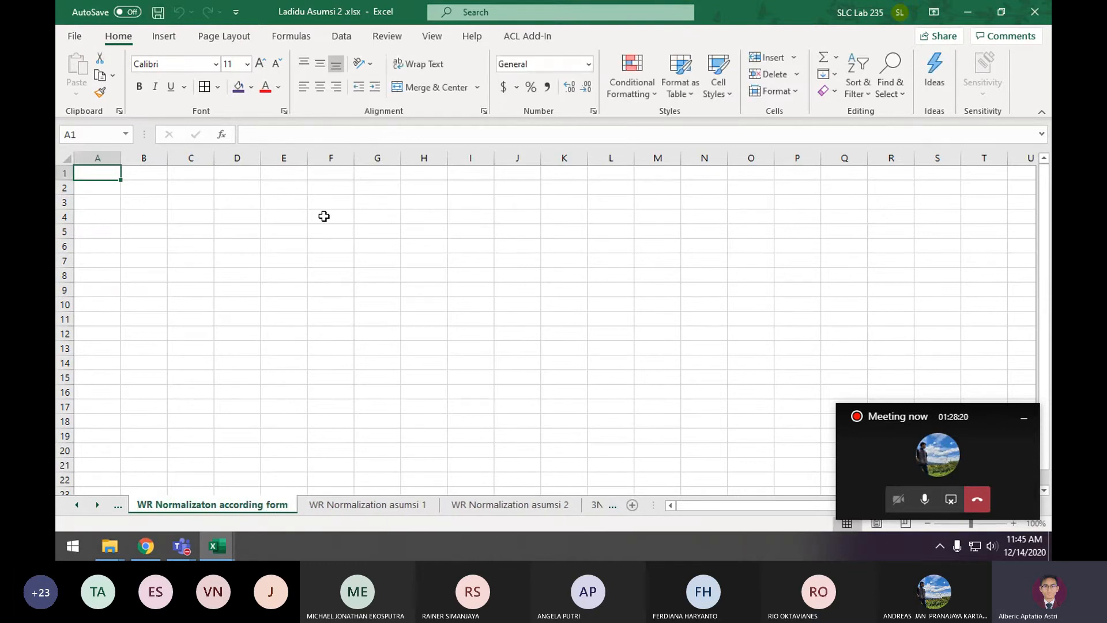
# Copy the entire Invoice normalization sheet from Ladidu Case 2 Form into WR Normalizaton according form, starting at cell A1, and check the pasted tables
pyautogui.moveTo(217, 546)
pyautogui.click(266, 508)
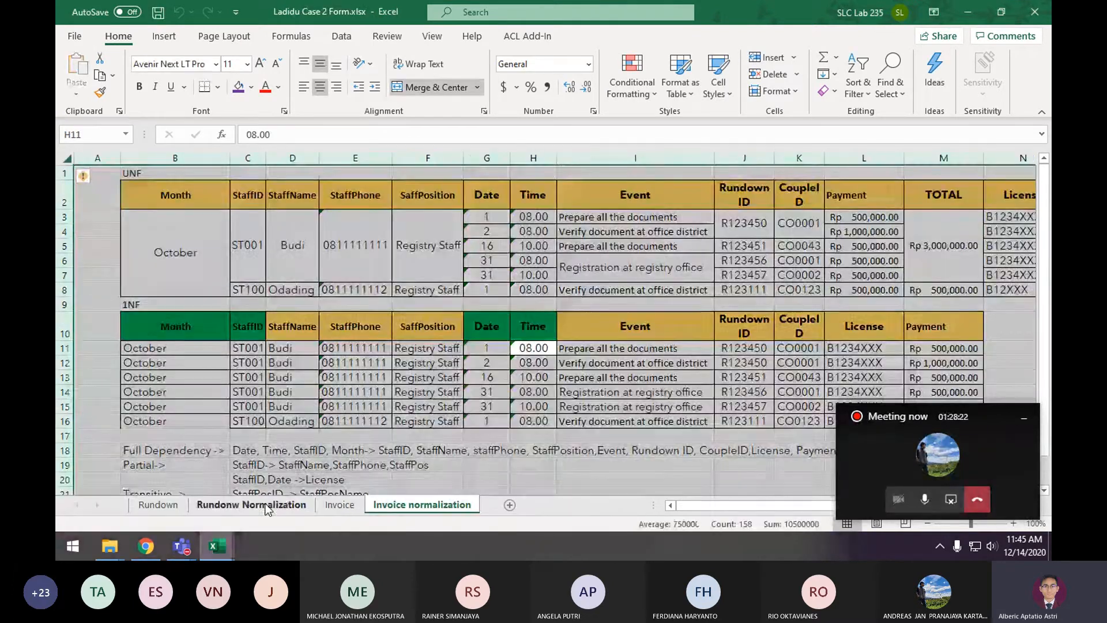
pyautogui.hotkey('ctrl', 'a')
pyautogui.hotkey('ctrl', 'c')
pyautogui.click(191, 508)
pyautogui.hotkey('ctrl', 'v')
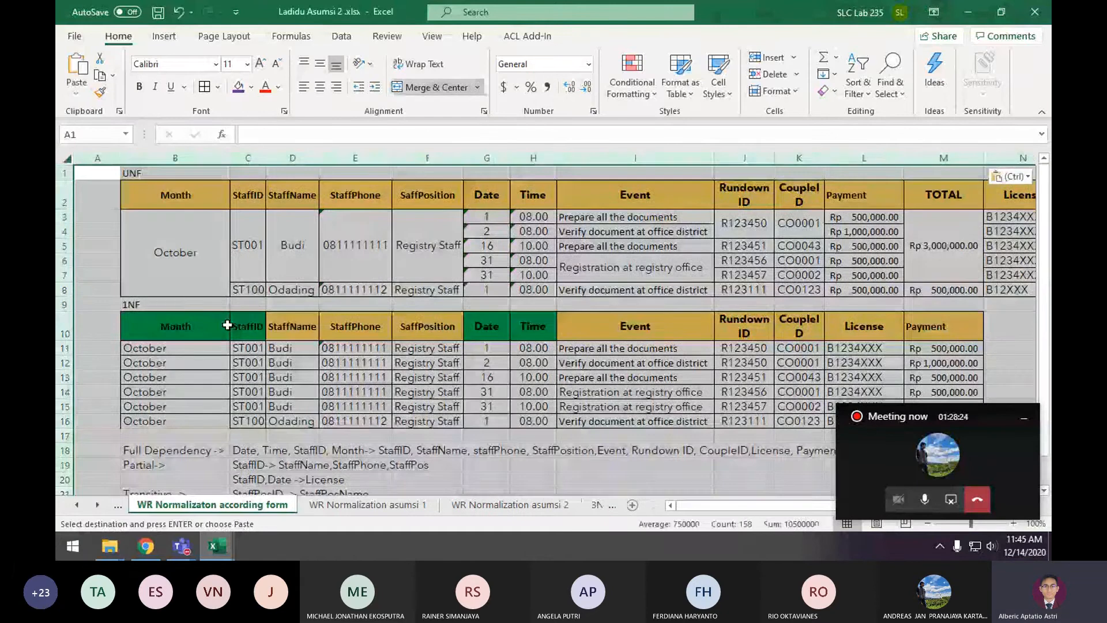
pyautogui.click(491, 317)
pyautogui.scroll(-4, 521, 372)
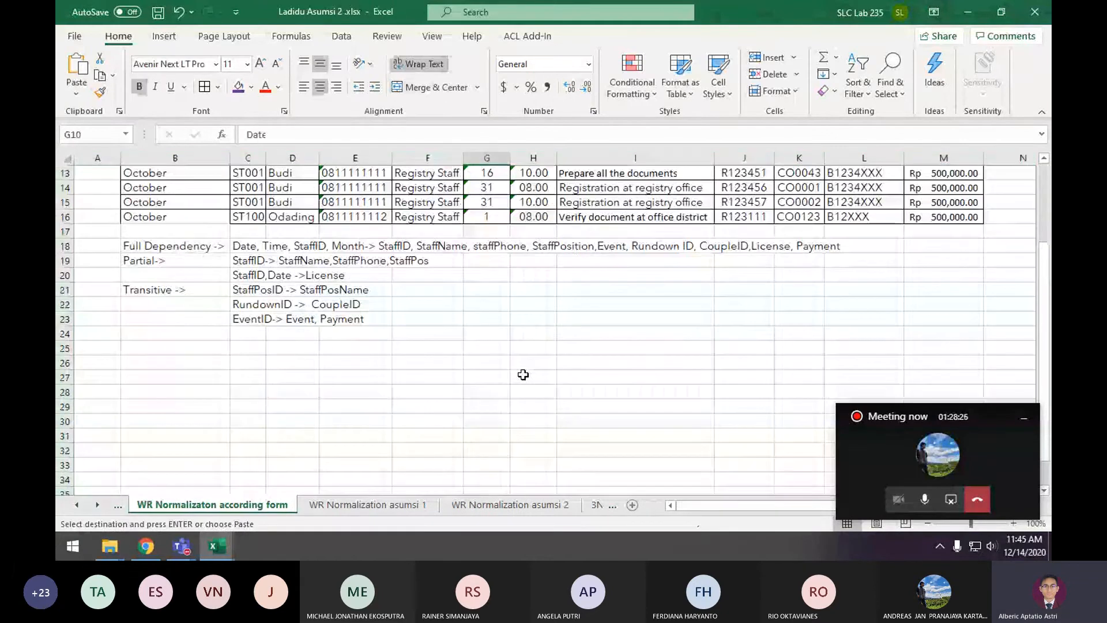
pyautogui.scroll(2, 524, 372)
pyautogui.scroll(2, 526, 371)
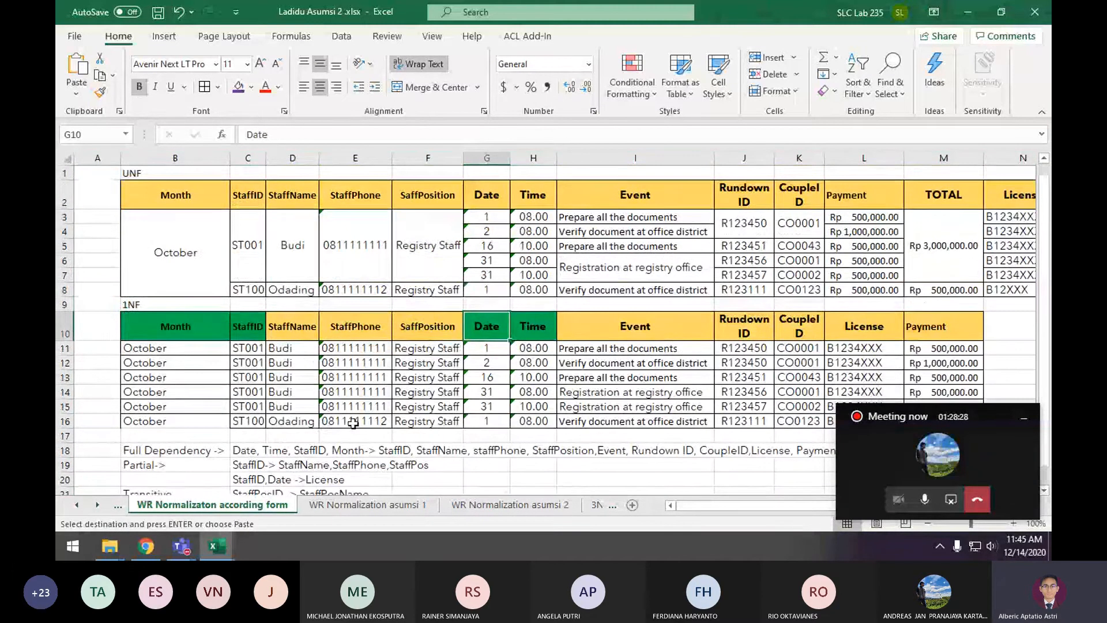
pyautogui.moveTo(428, 420); pyautogui.dragTo(59, 219)
pyautogui.click(558, 394)
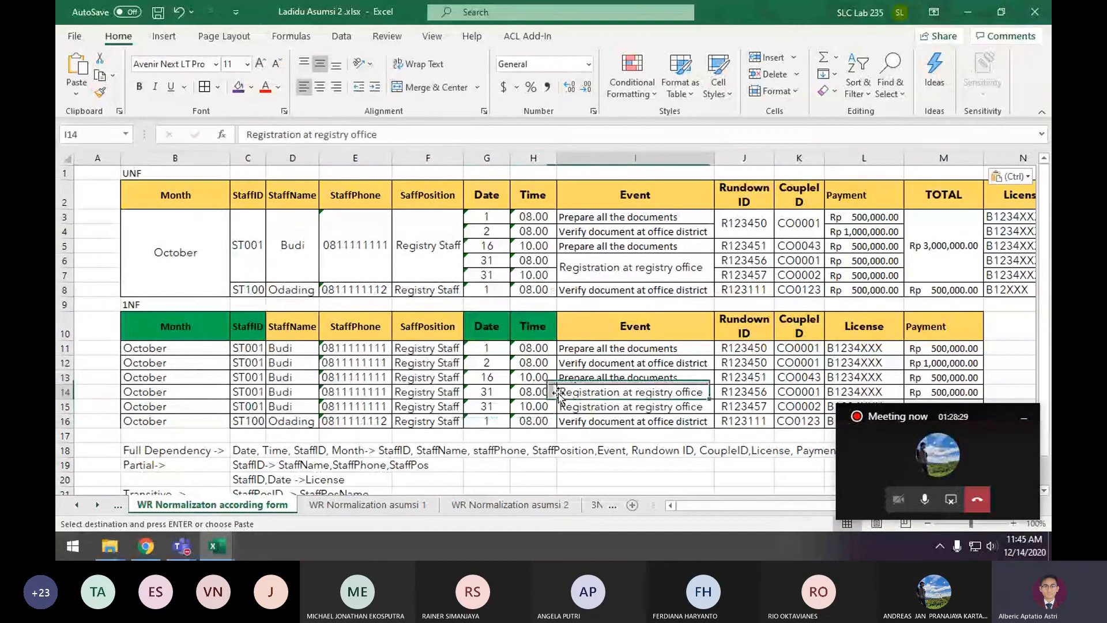
# Look over the Rundown form and the 1NF and 2NF sections of the Rundonw Normalization sheet
pyautogui.click(120, 506)
pyautogui.click(120, 506)
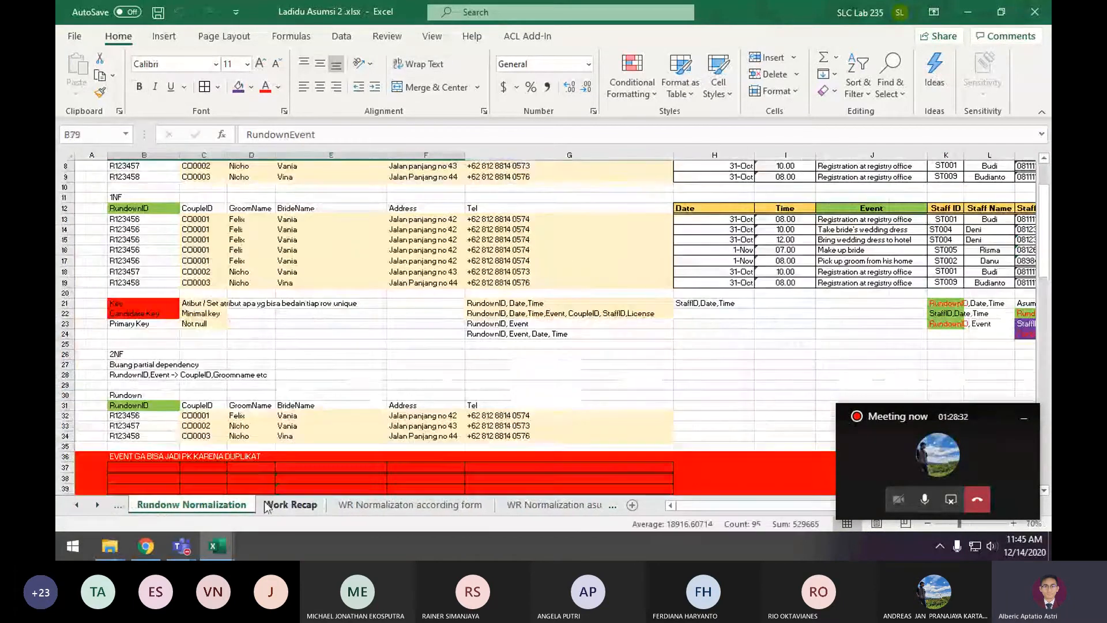
pyautogui.click(119, 506)
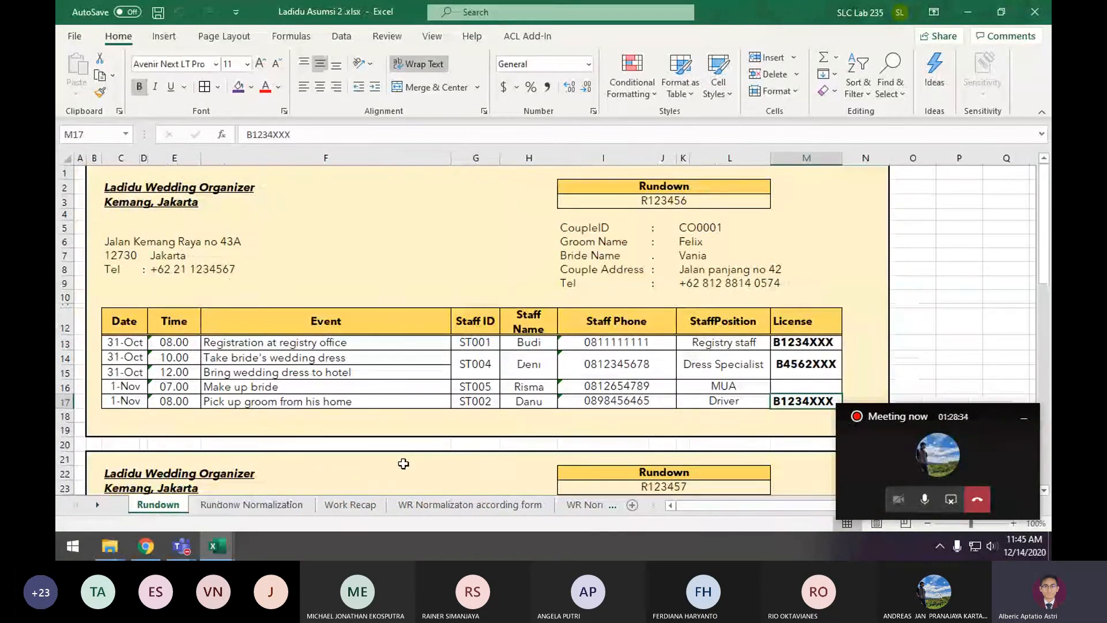
pyautogui.click(257, 504)
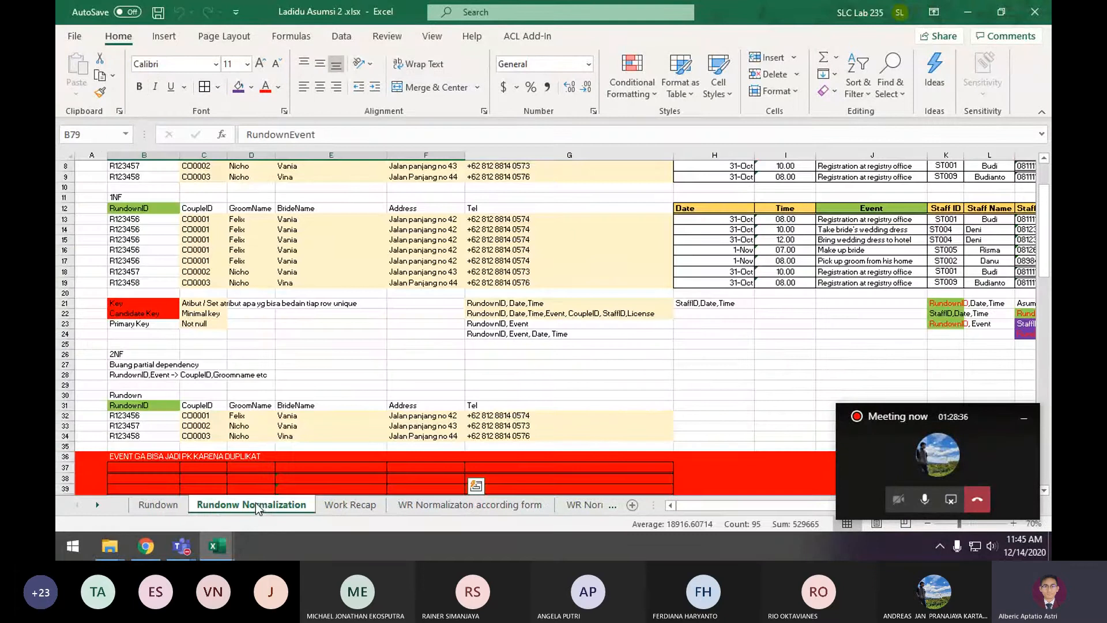
pyautogui.click(69, 446)
pyautogui.click(82, 446)
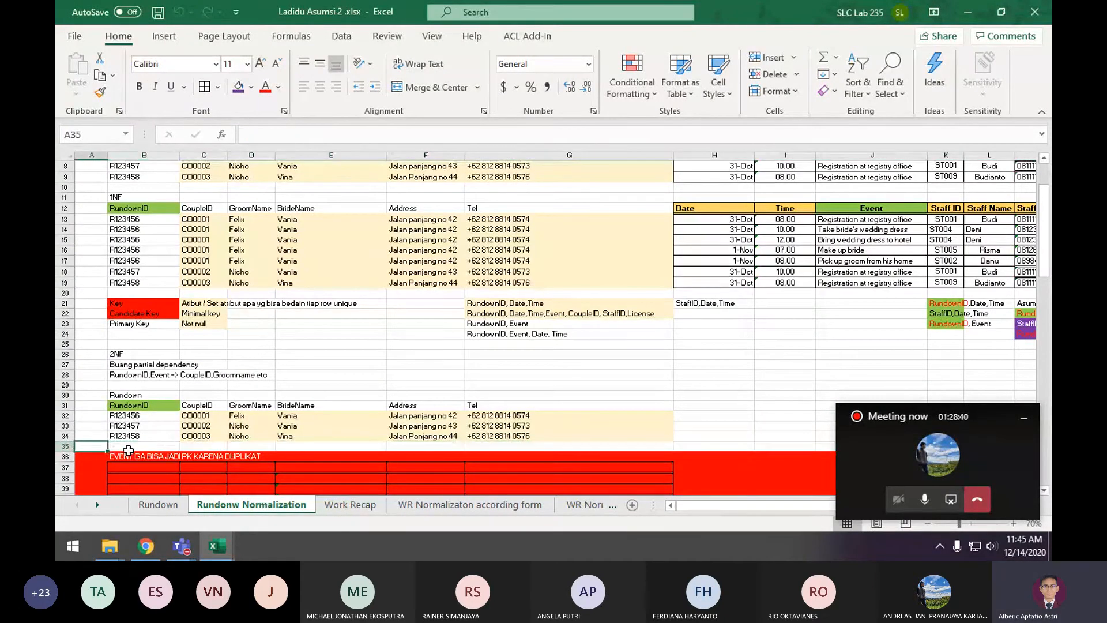
pyautogui.click(64, 445)
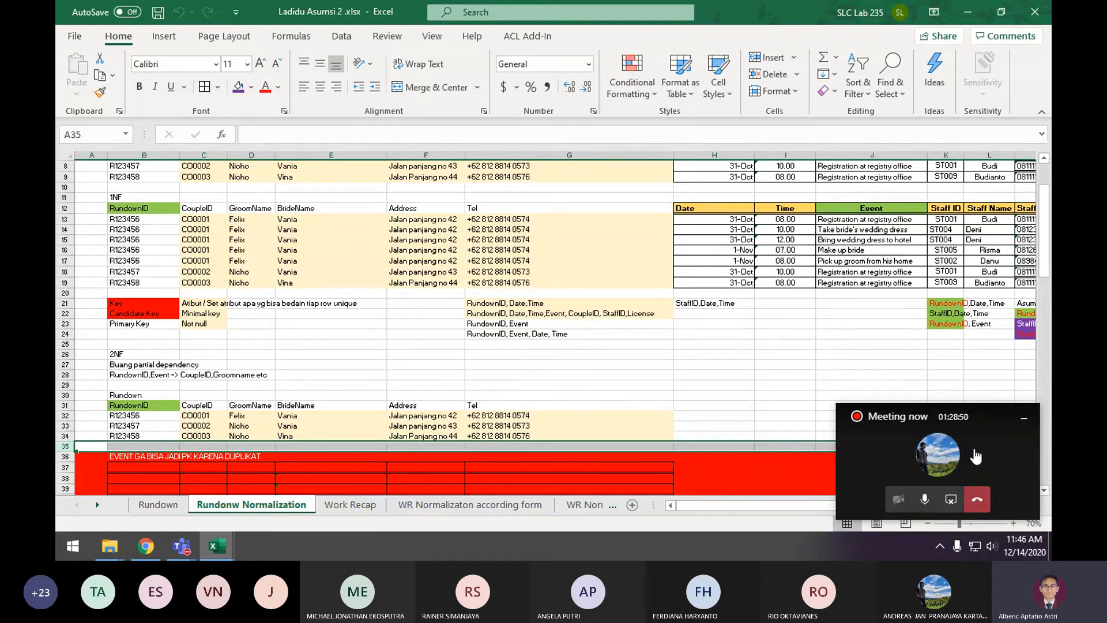
pyautogui.click(924, 502)
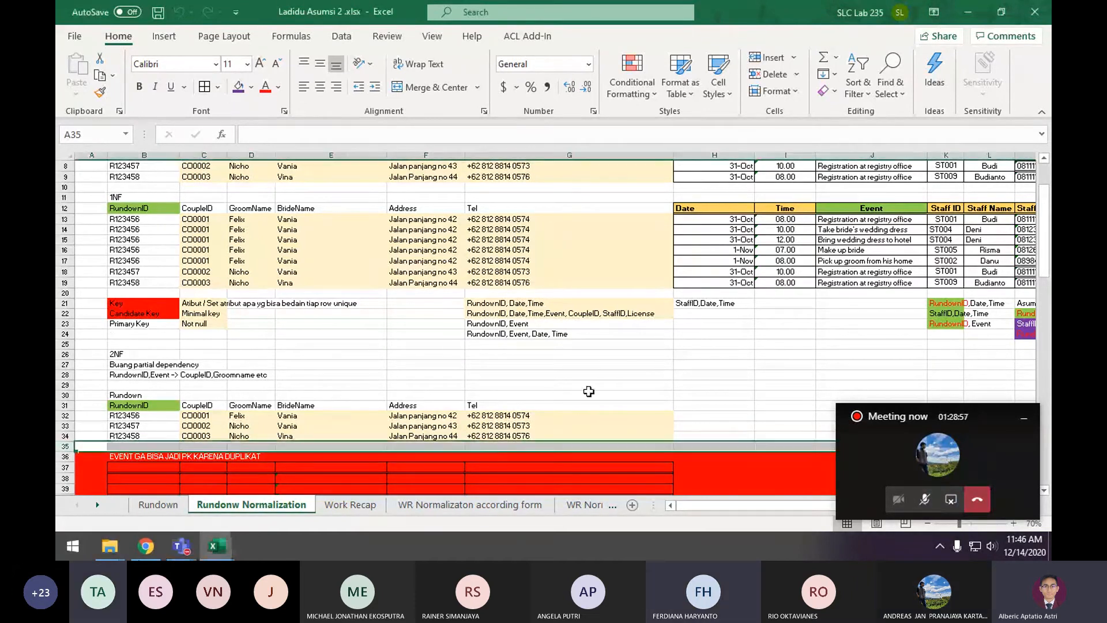
pyautogui.click(576, 354)
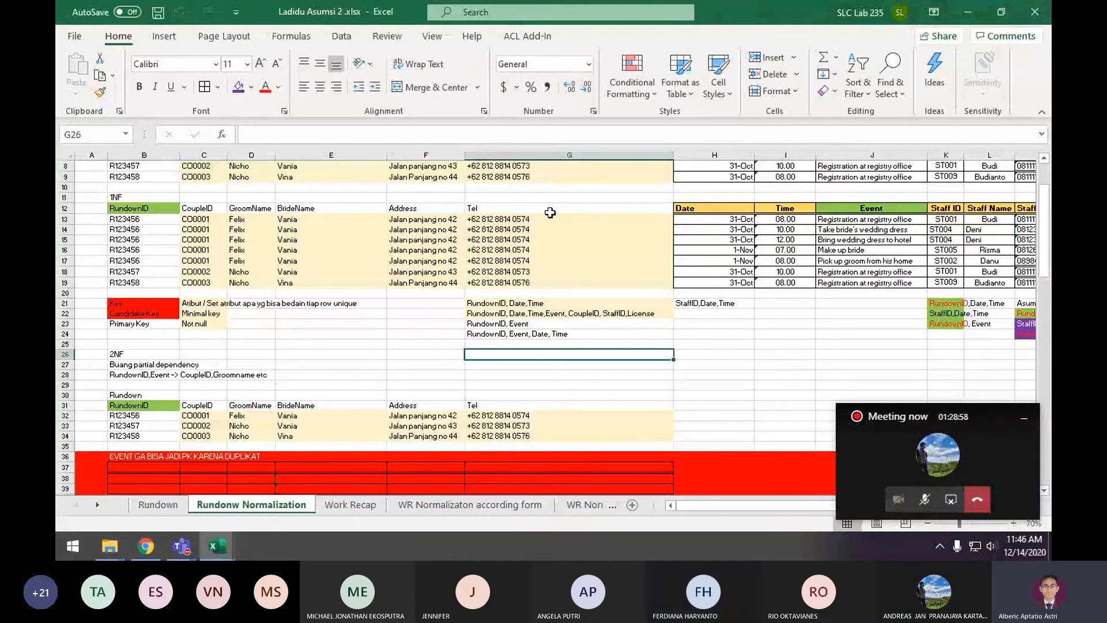
pyautogui.moveTo(217, 546)
pyautogui.moveTo(286, 476)
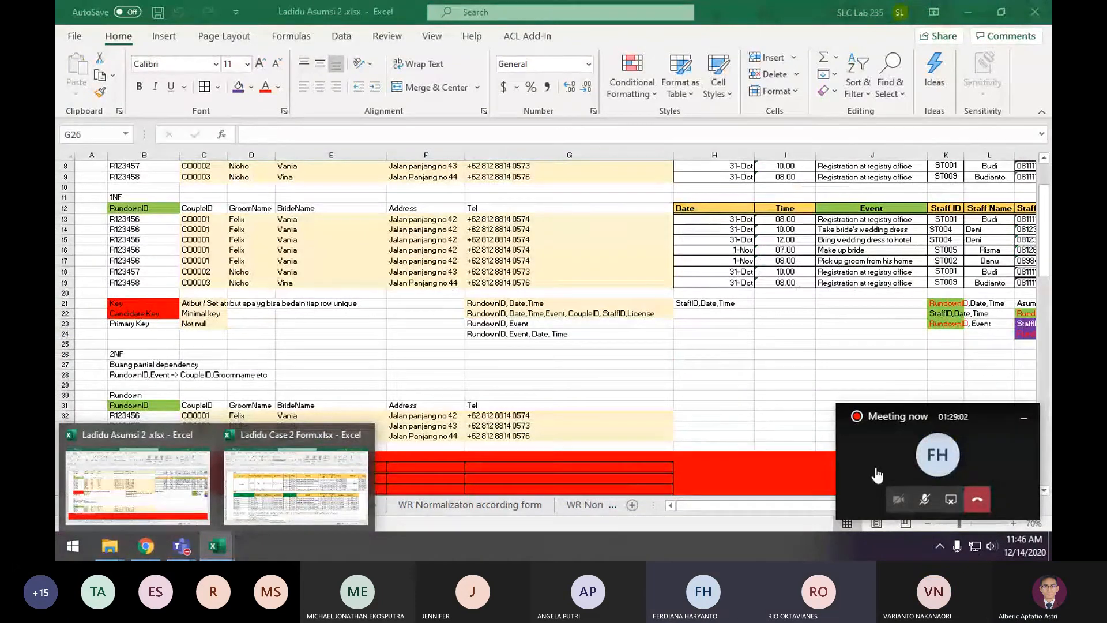
pyautogui.click(876, 475)
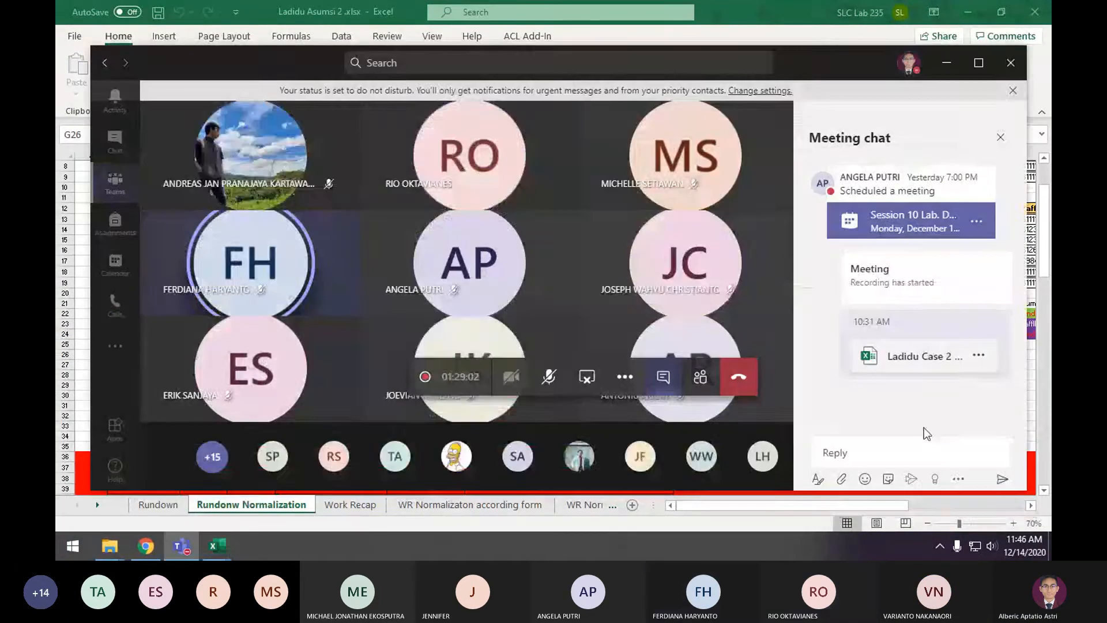
pyautogui.click(980, 358)
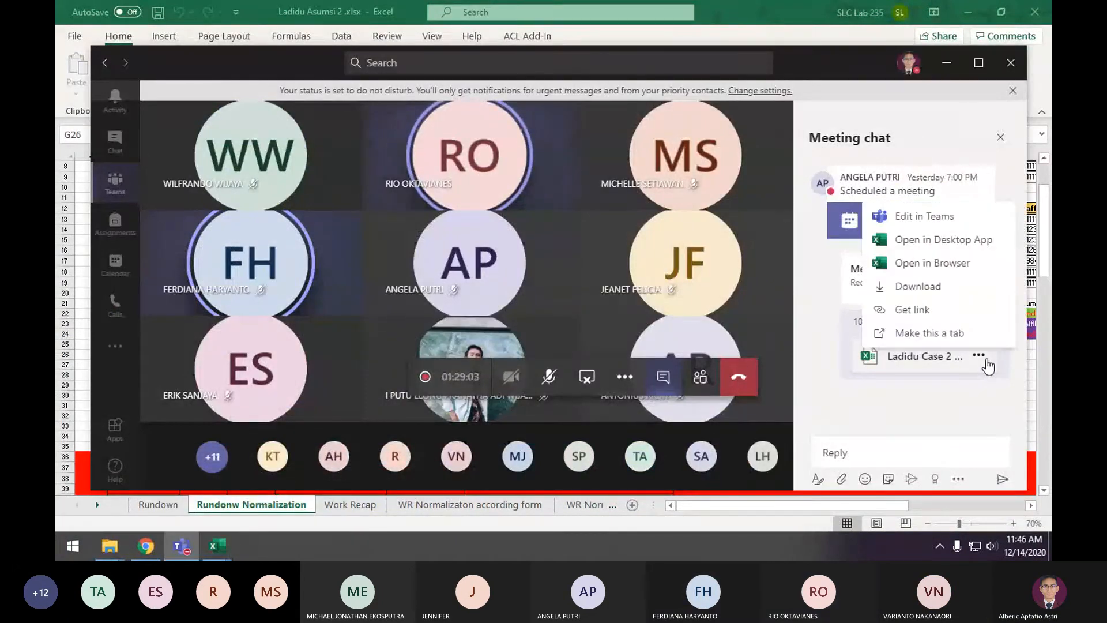
pyautogui.click(959, 406)
pyautogui.click(146, 545)
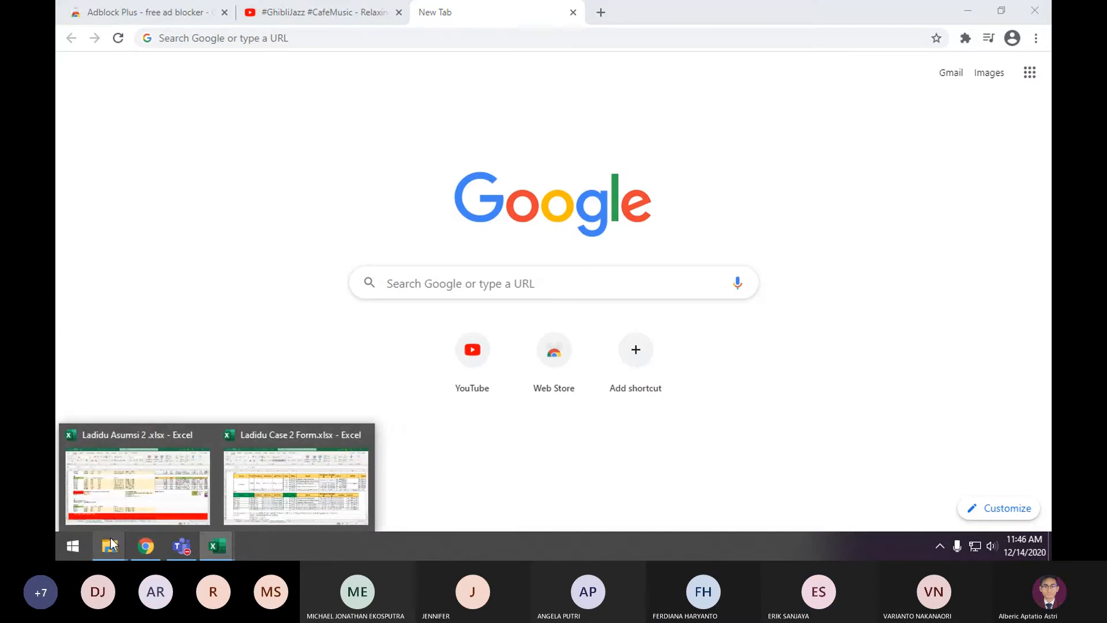
# Try to delete Ladidu Case 2 Form.xlsx from the DATA (D:) drive in File Explorer
pyautogui.moveTo(109, 546)
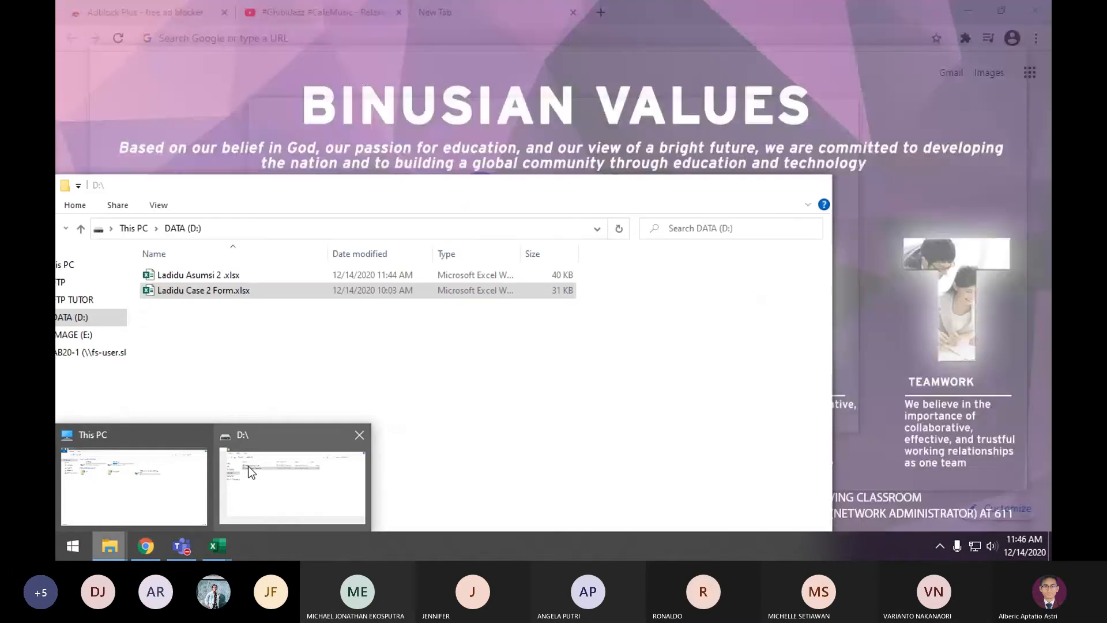
pyautogui.click(250, 471)
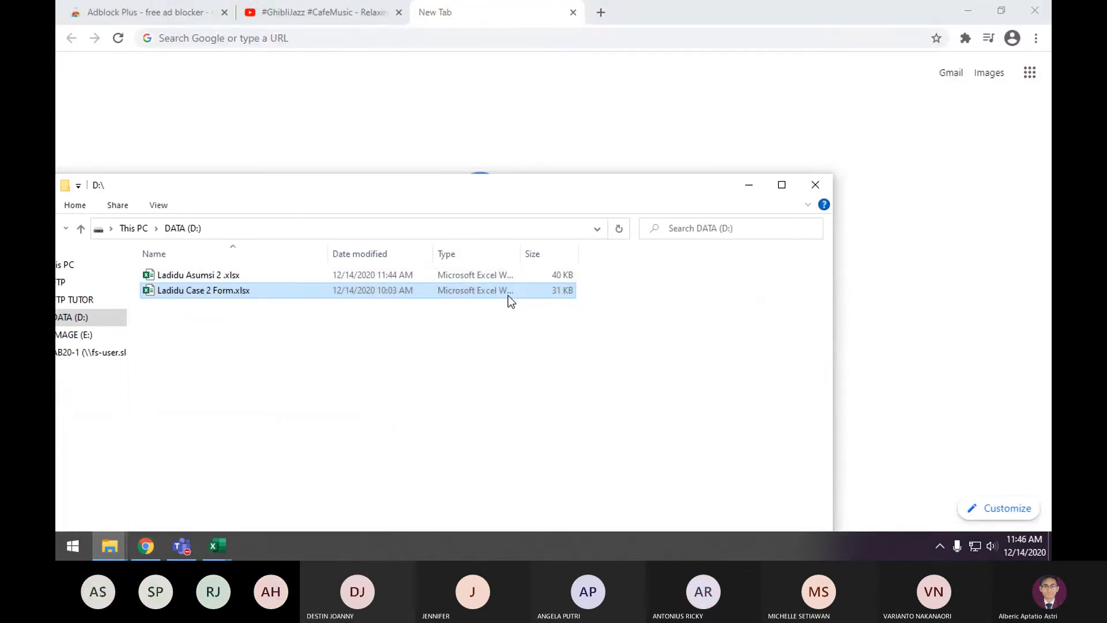
pyautogui.press('Delete')
pyautogui.click(594, 337)
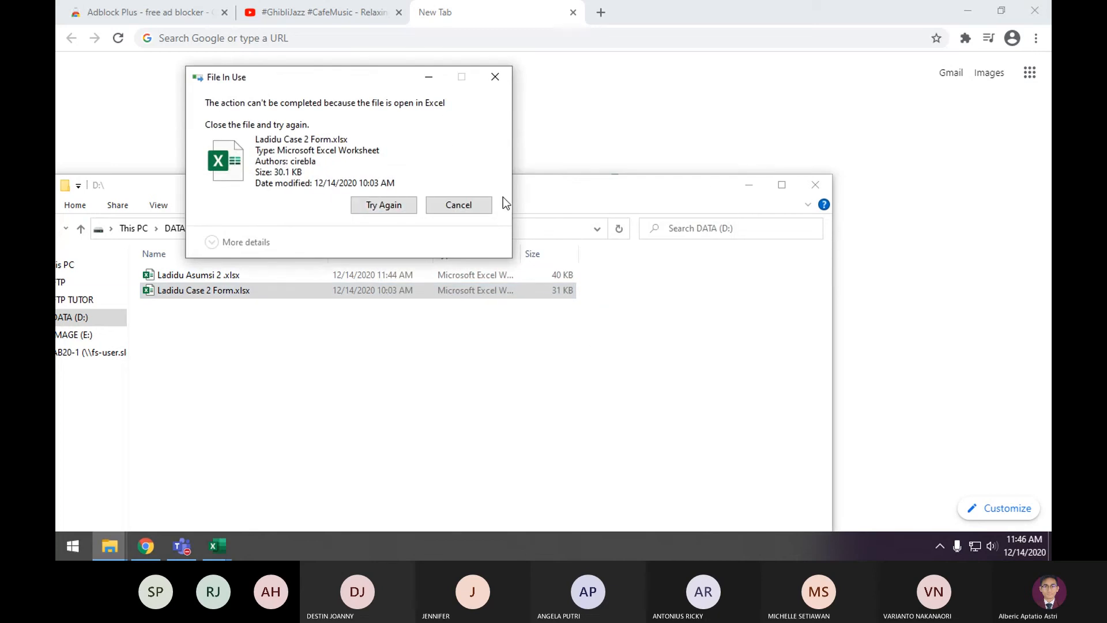
pyautogui.click(473, 204)
# Close the workbooks Ladidu Case 2 Form and Ladidu Asumsi 2
pyautogui.moveTo(217, 546)
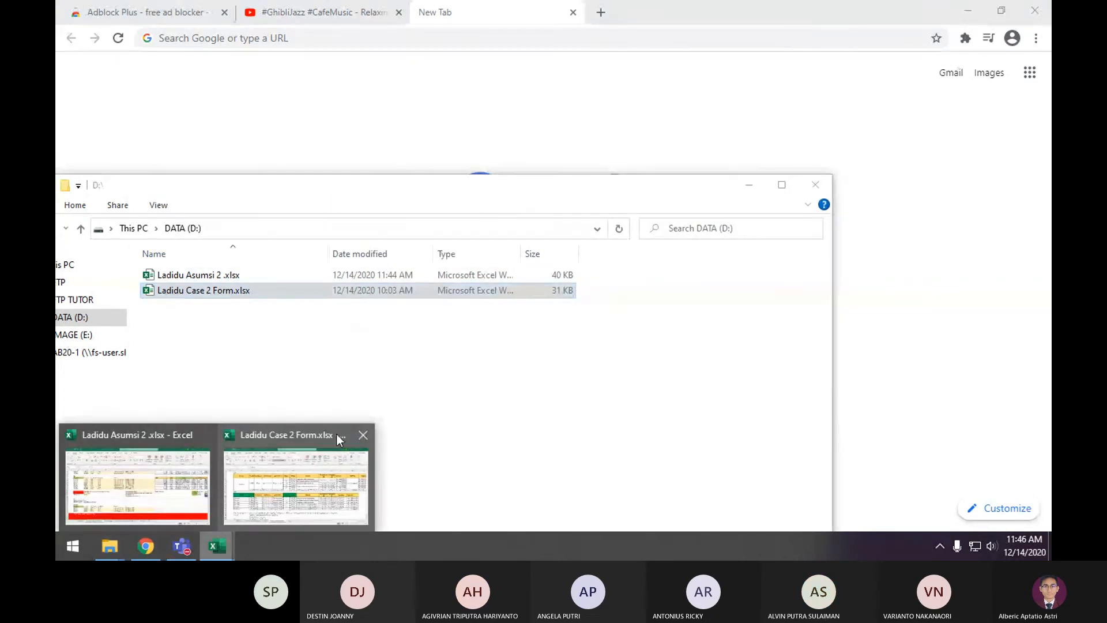
pyautogui.click(359, 433)
pyautogui.click(268, 438)
pyautogui.click(390, 506)
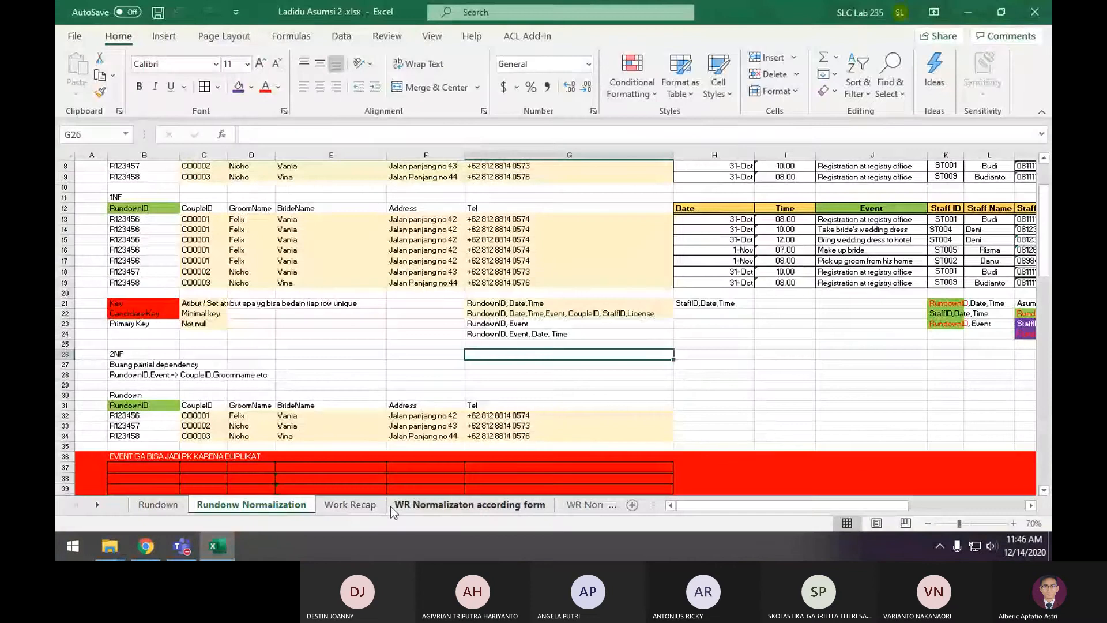
pyautogui.click(1035, 11)
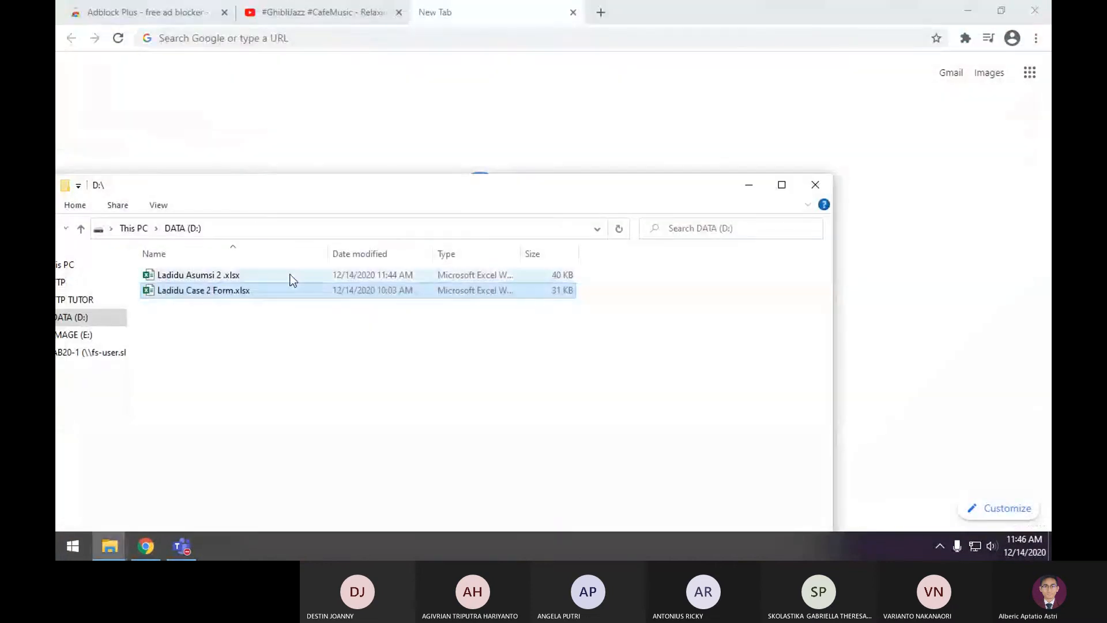
# Reopen Ladidu Asumsi 2 .xlsx and look through its sheets from Rundonw Normalization to 3NF GABUNGAN, including WR Normalizaton according form
pyautogui.doubleClick(292, 277)
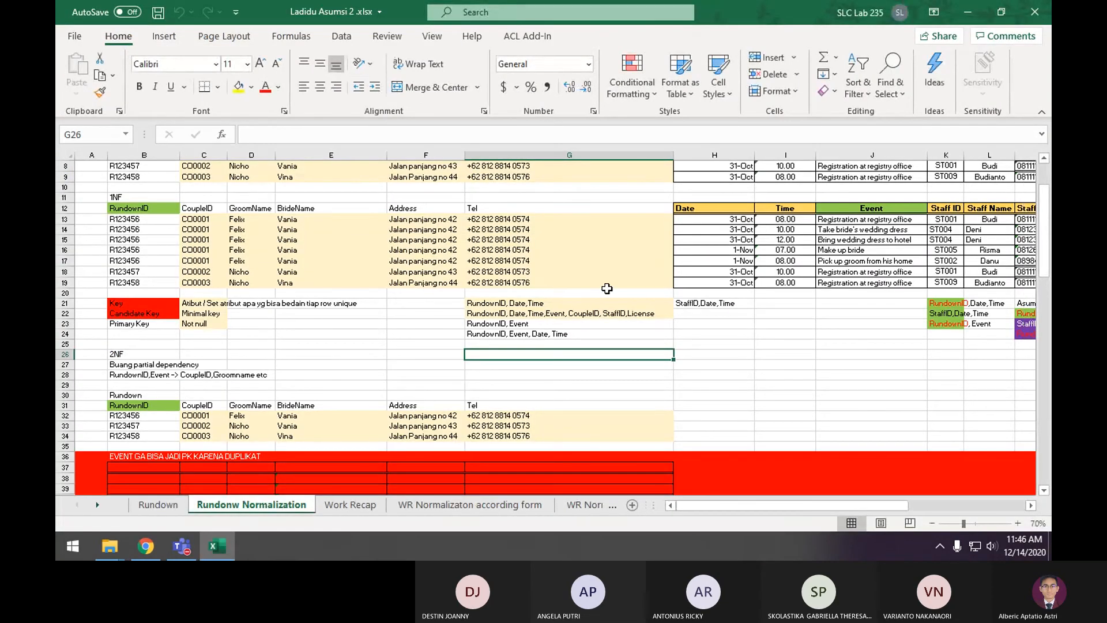
pyautogui.scroll(3, 586, 318)
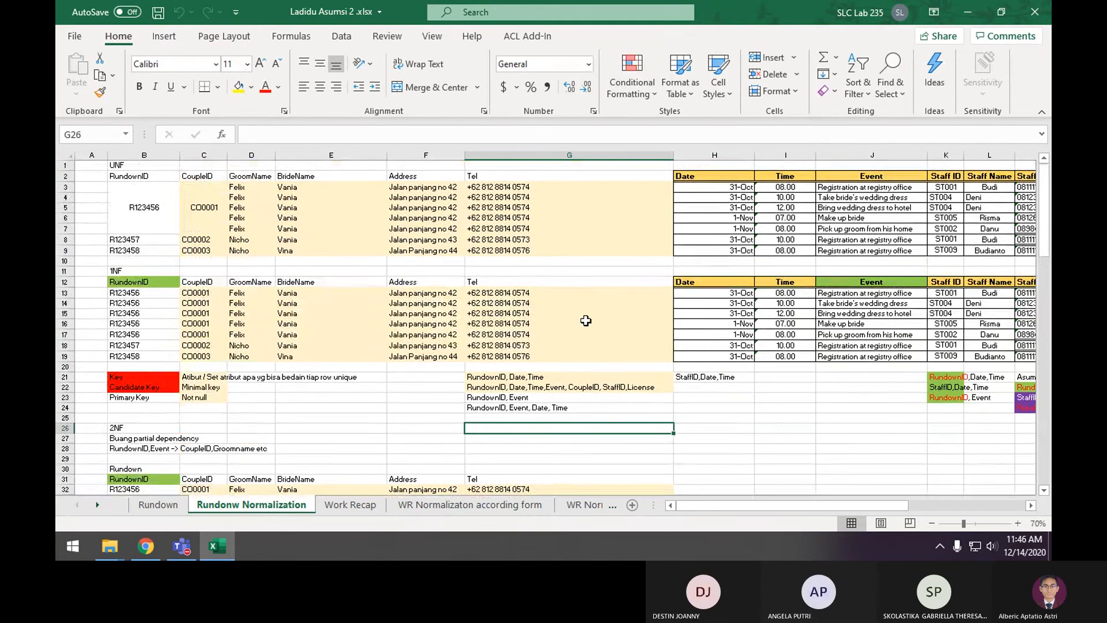
pyautogui.click(155, 504)
pyautogui.click(467, 505)
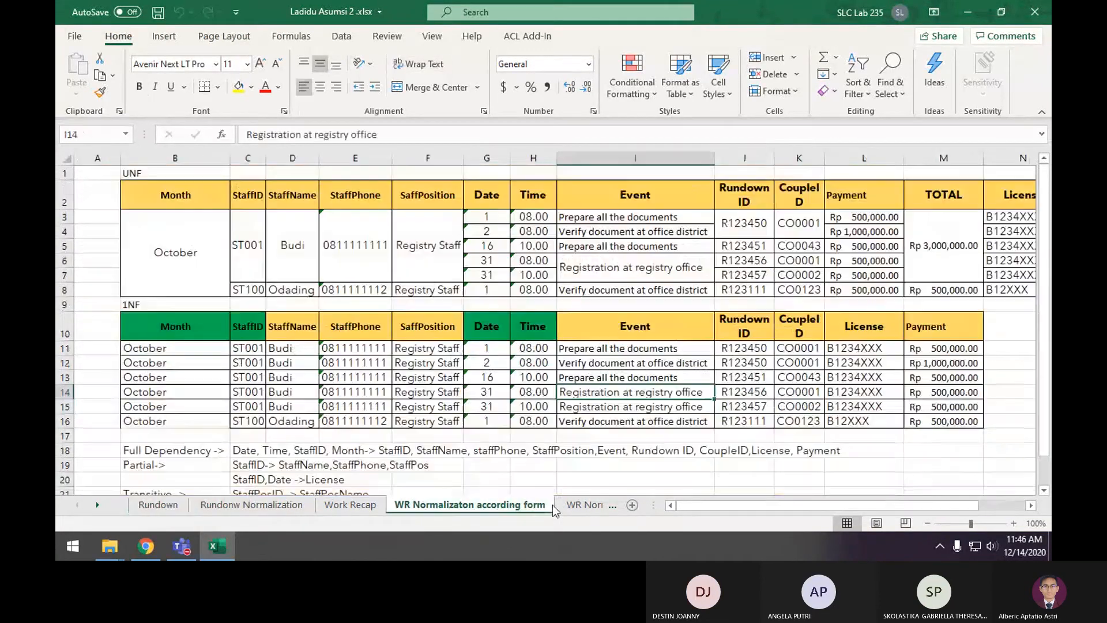
pyautogui.click(584, 505)
pyautogui.click(589, 505)
pyautogui.click(594, 505)
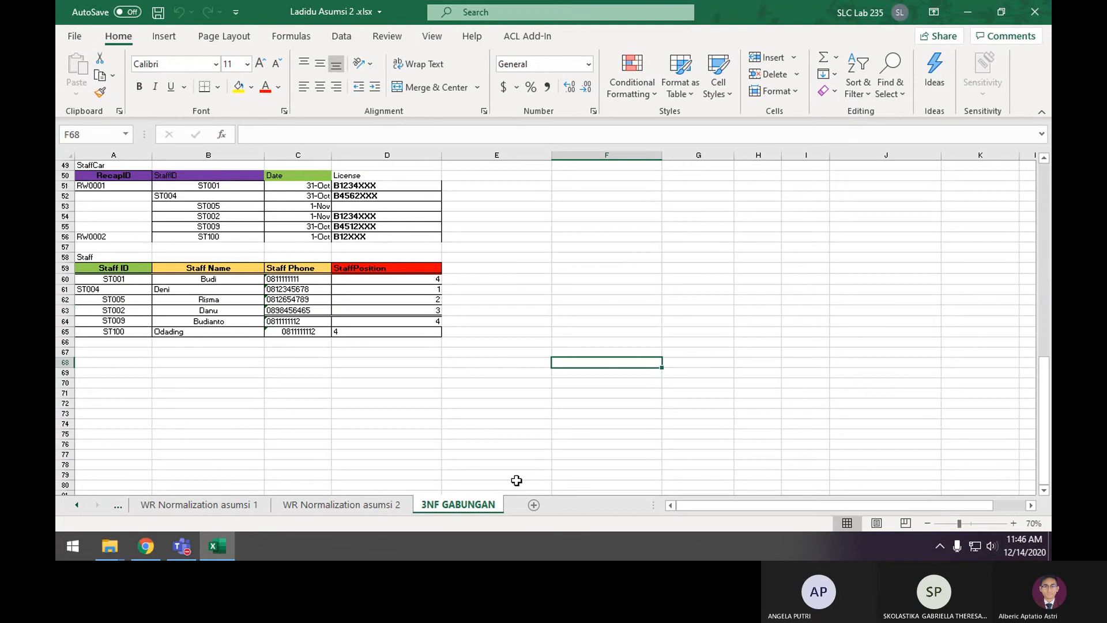
pyautogui.click(555, 457)
pyautogui.scroll(16, 565, 438)
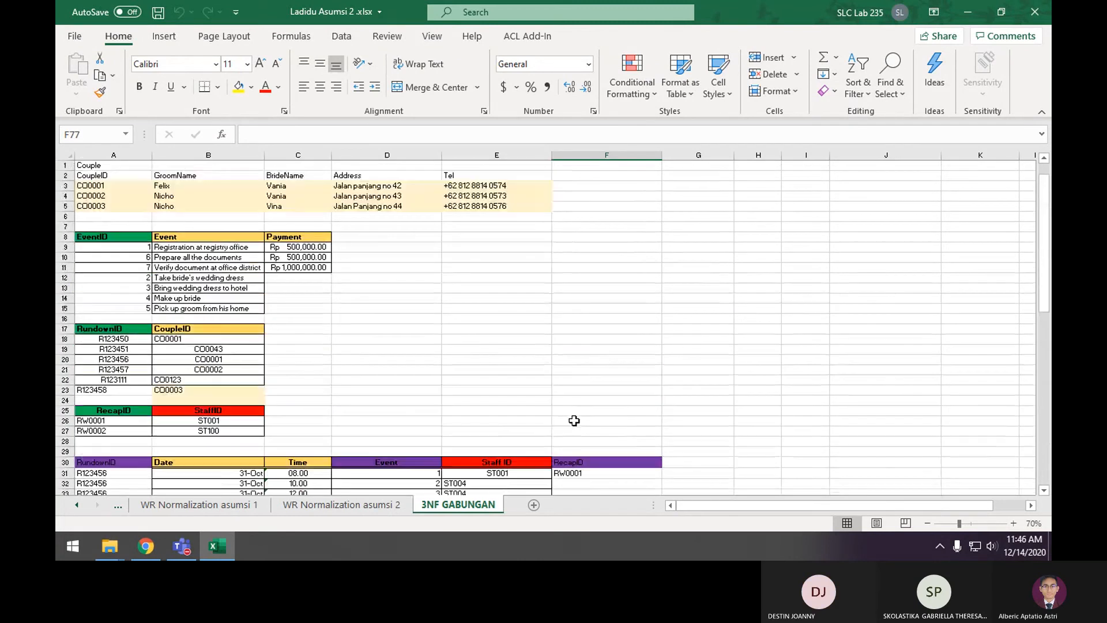
# Close Ladidu Asumsi 2 and select Ladidu Case 2 Form.xlsx on the DATA (D:) drive
pyautogui.click(1035, 12)
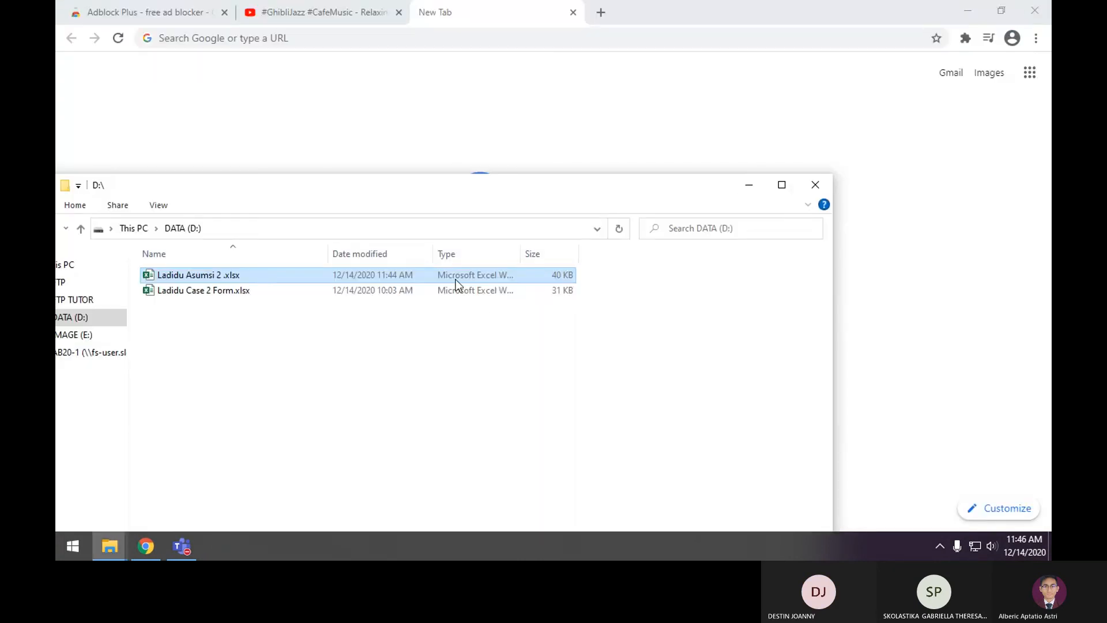
pyautogui.doubleClick(511, 293)
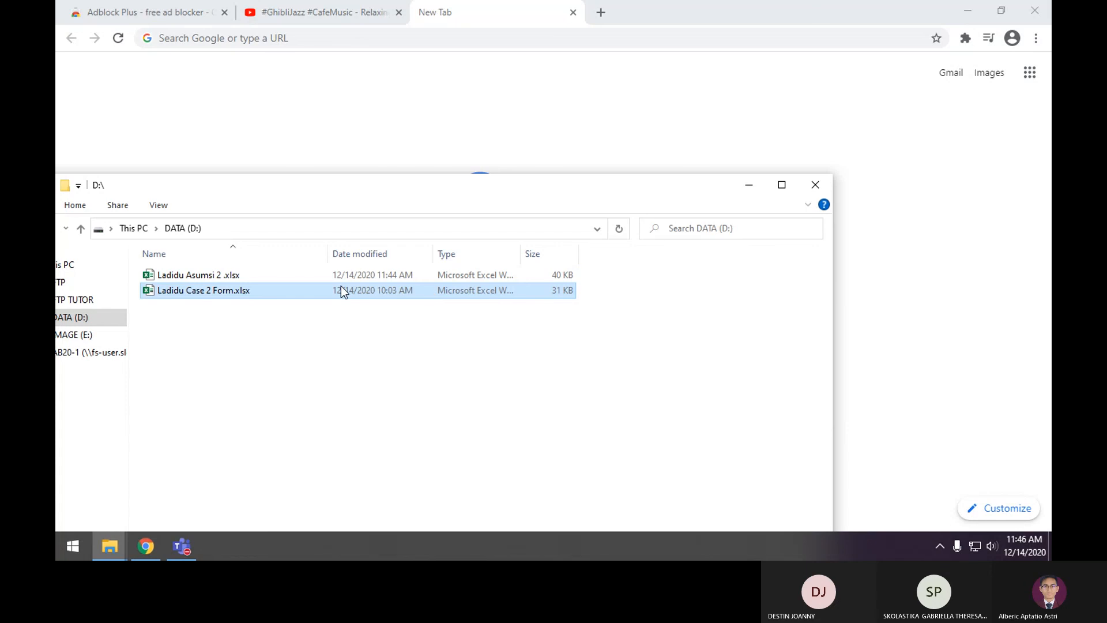